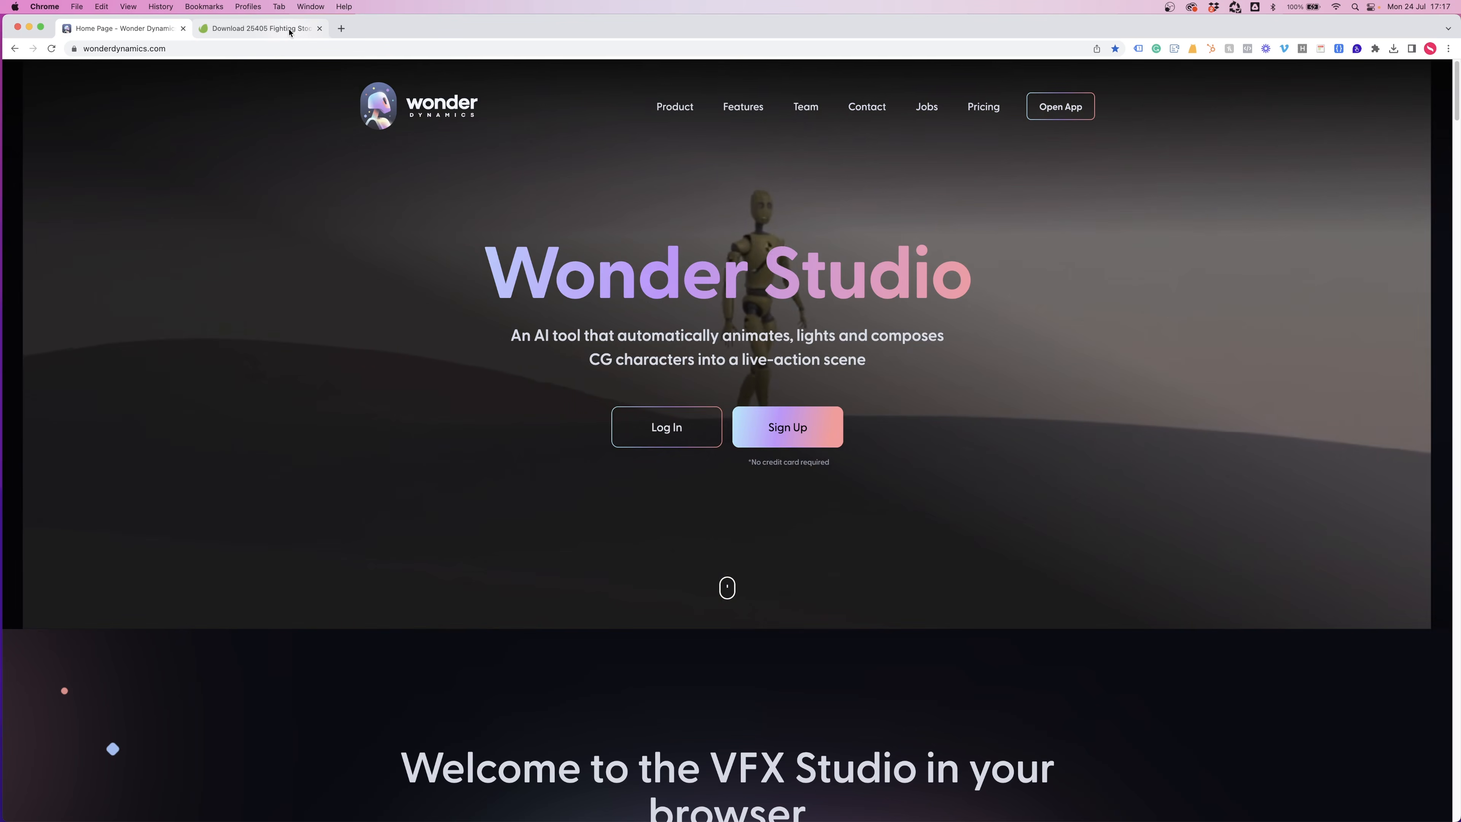
- Preview the Medieval warriors fighting stock clip on Envato Elements and return to the Wonder Dynamics site
{"action": "left_click", "coordinate": [292, 35]}
{"action": "mouse_move", "coordinate": [1045, 410]}
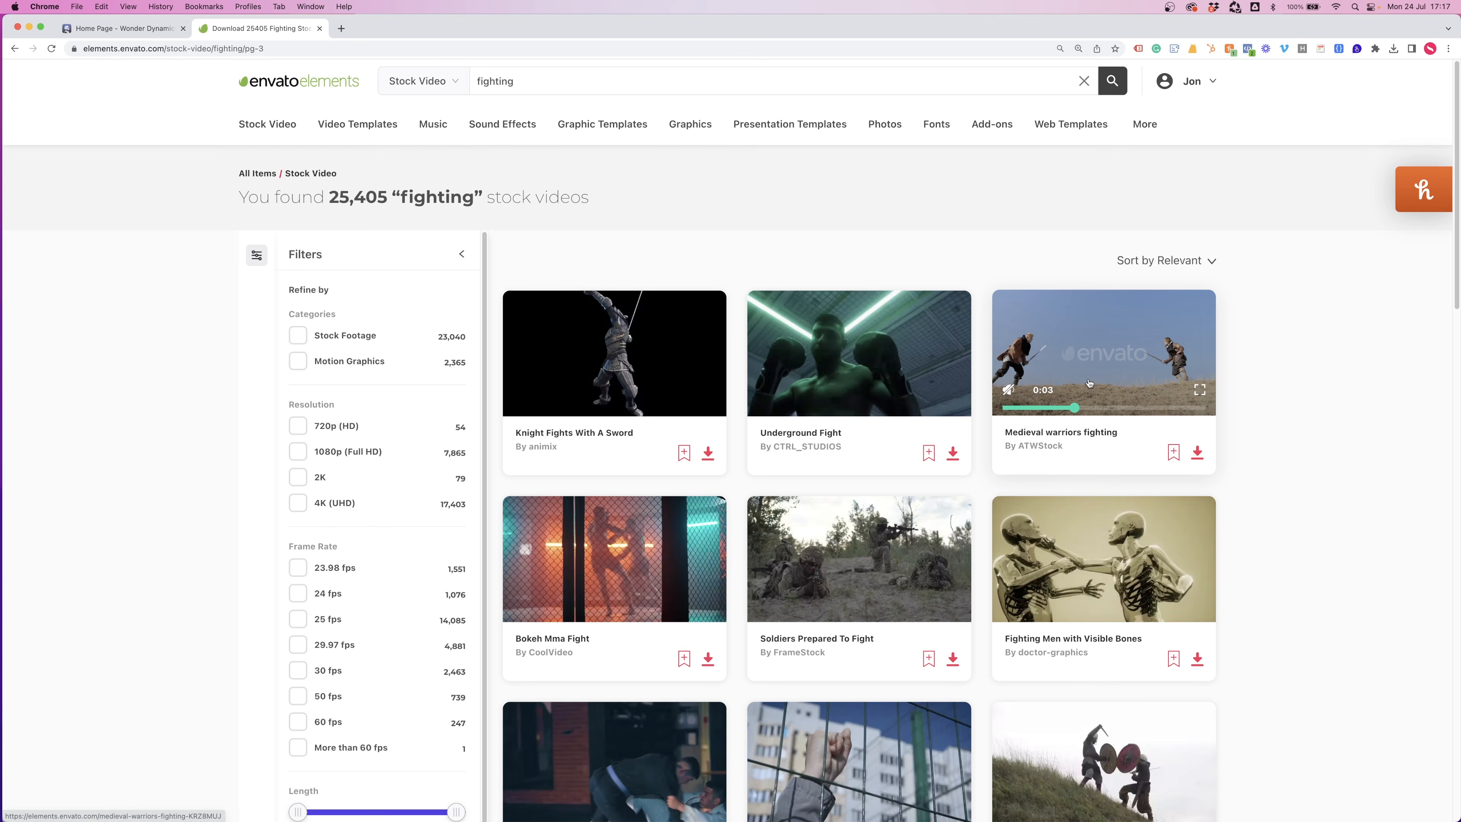
{"action": "left_click", "coordinate": [123, 29]}
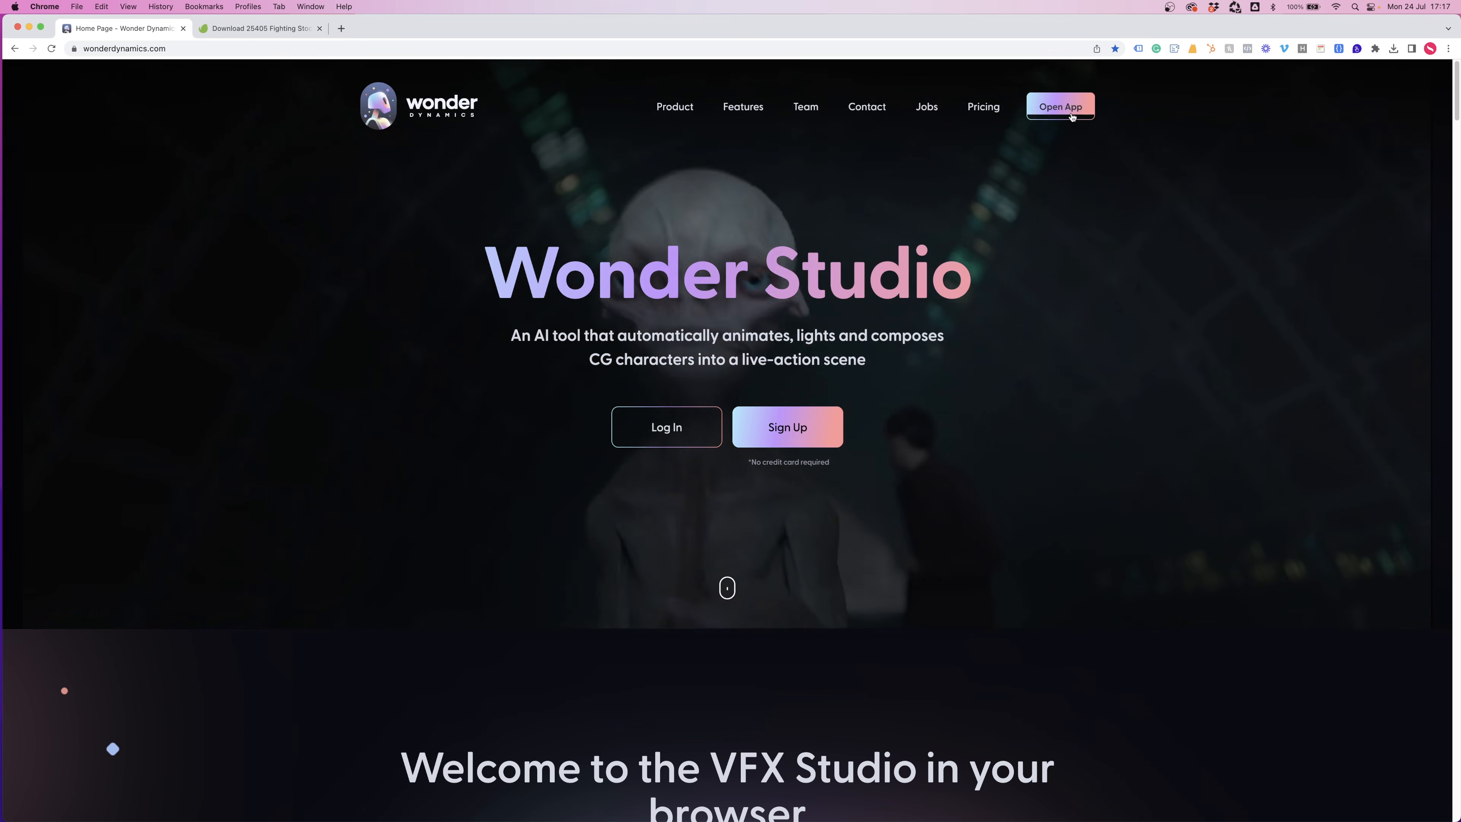
- Open the Wonder Studio app and create a new Live Action Easy project
{"action": "left_click", "coordinate": [1059, 109]}
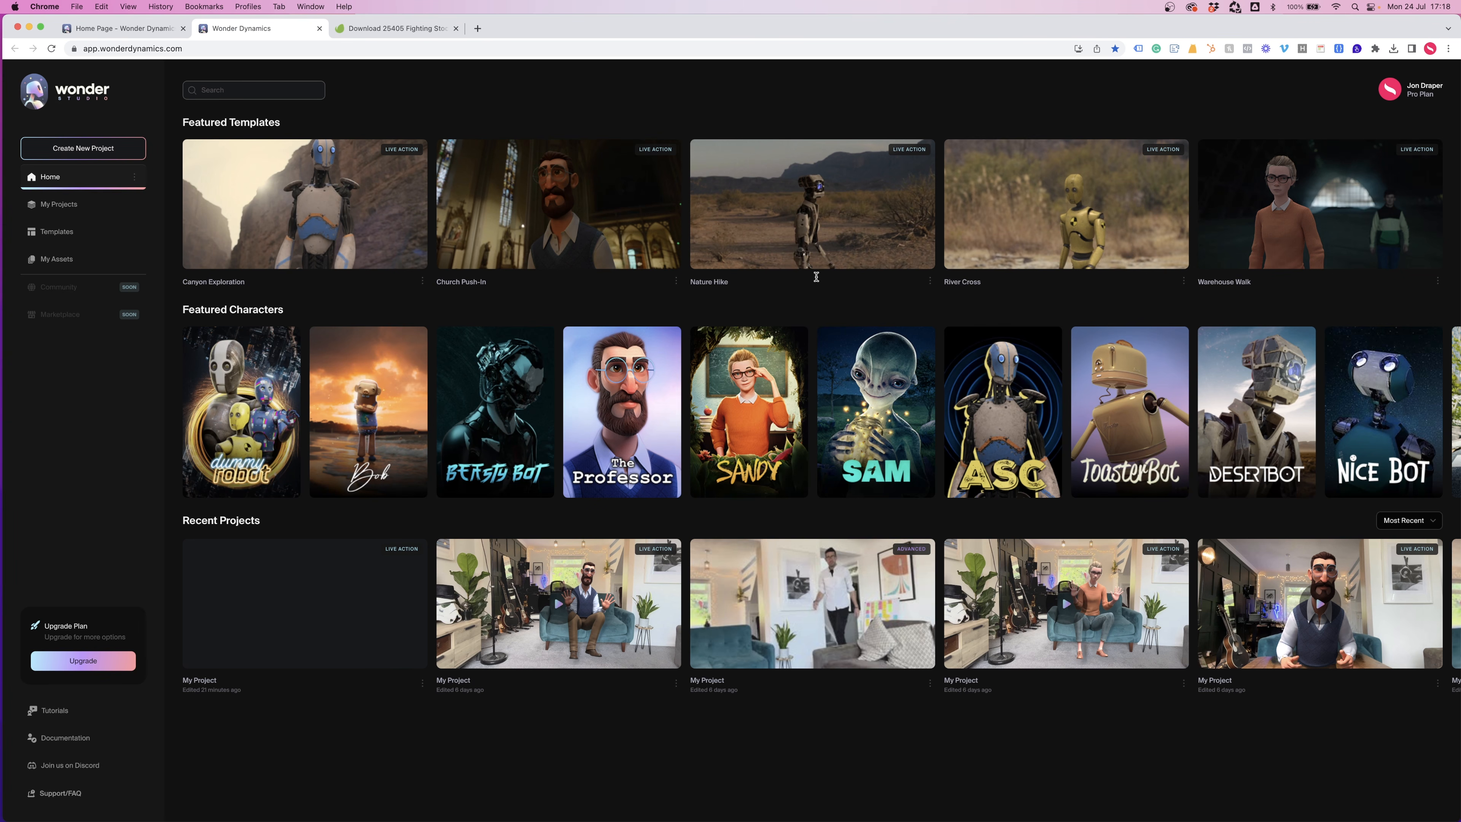
{"action": "left_click", "coordinate": [105, 159]}
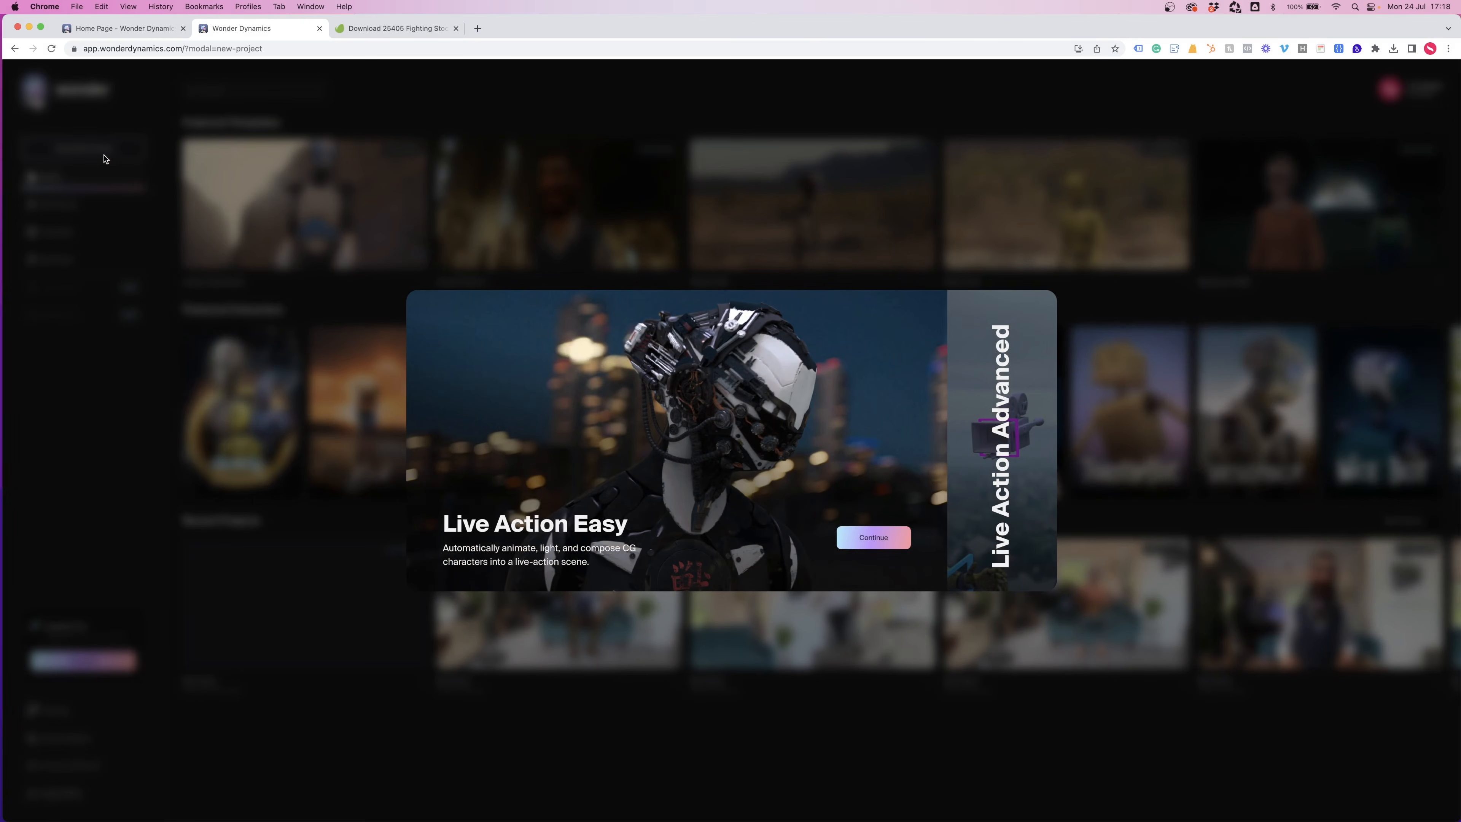
{"action": "left_click", "coordinate": [873, 538]}
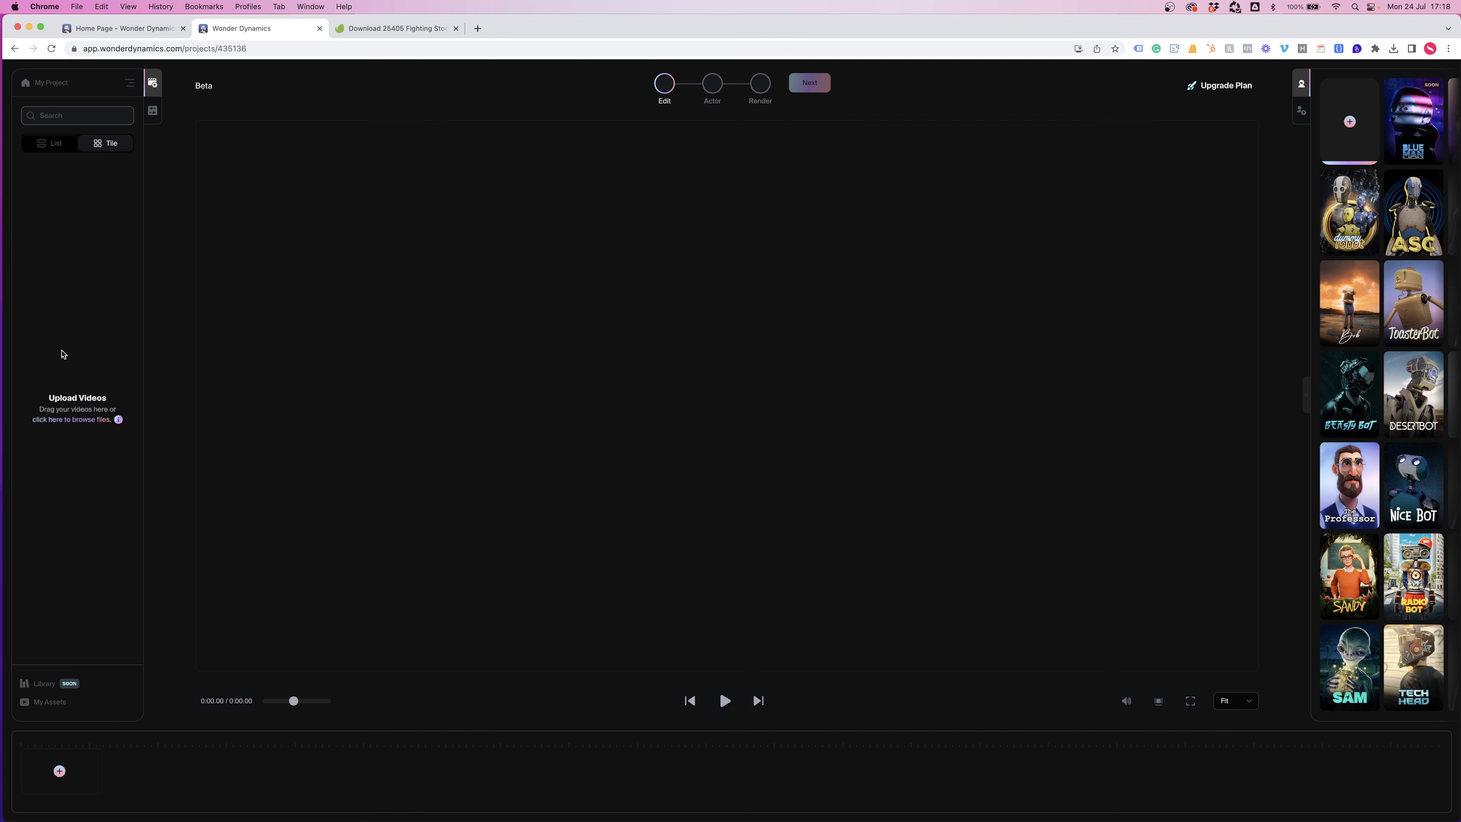
- Upload the medieval warriors fighting video and place the clip on the project timeline
{"action": "left_click", "coordinate": [97, 420]}
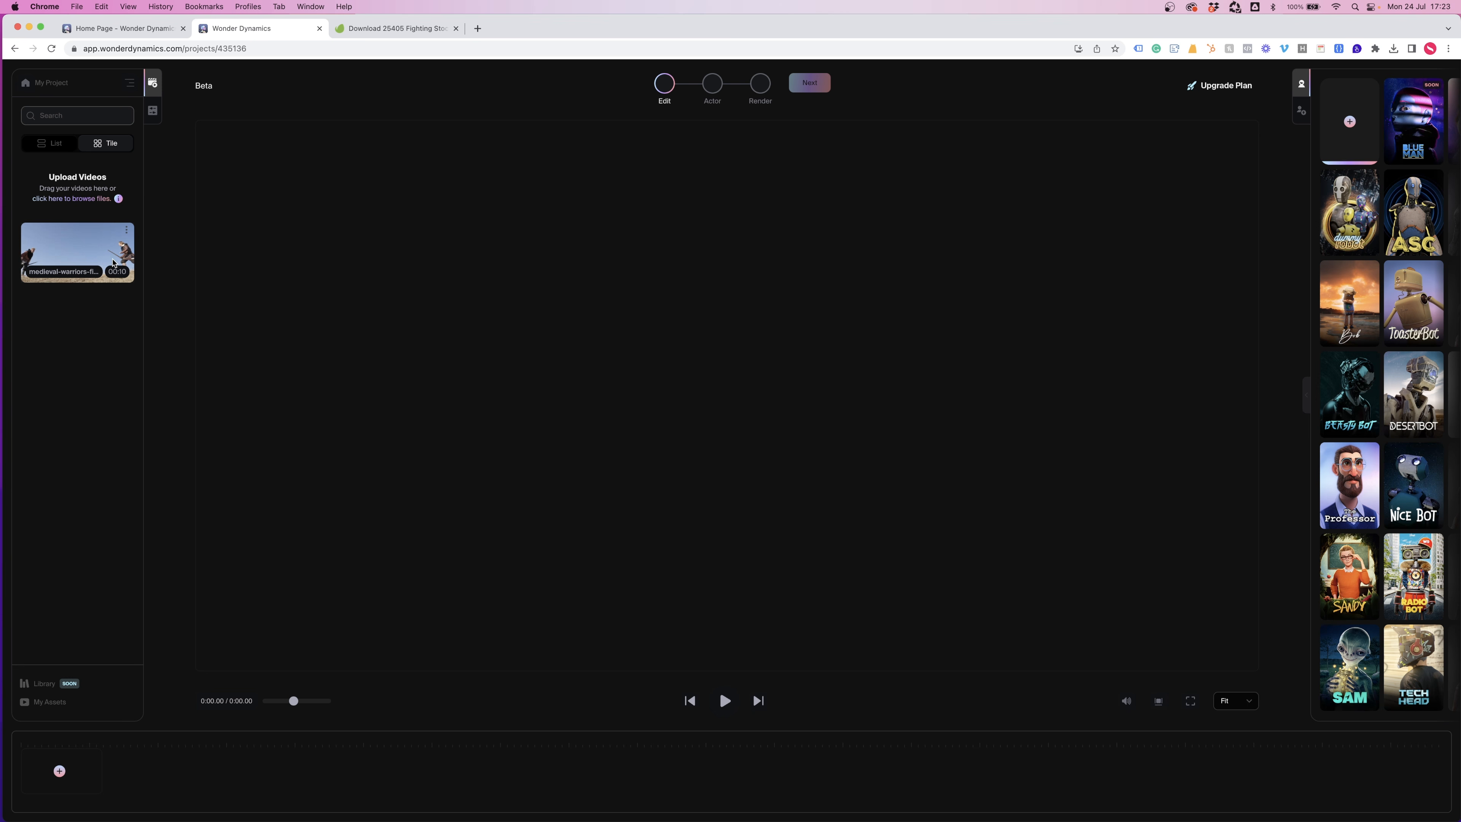
{"action": "left_click_drag", "start_coordinate": [113, 263], "coordinate": [443, 527]}
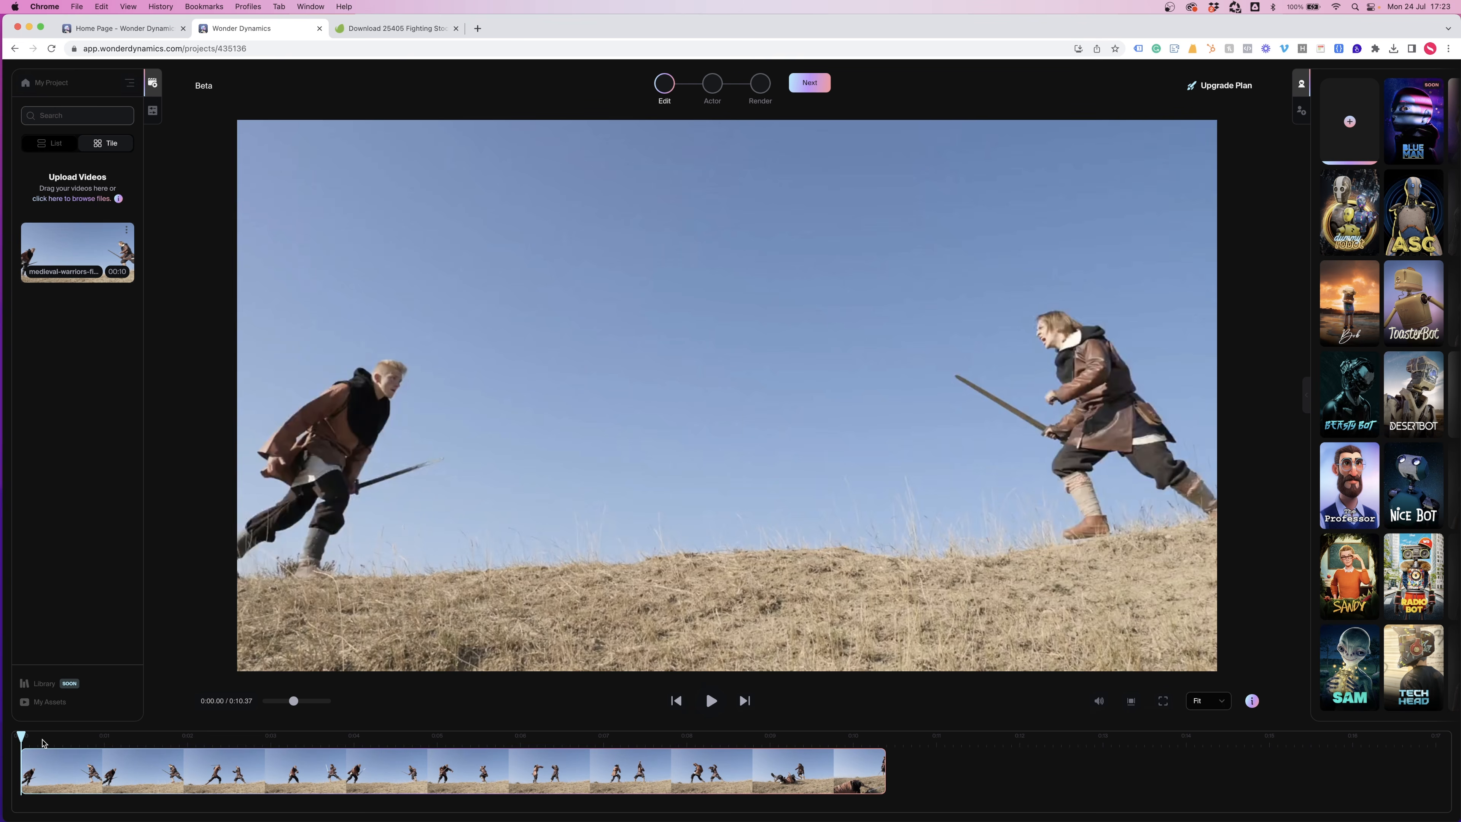
- Move the playhead to about 4.78 seconds, proceed to the Actor stage and scan that frame for actors
{"action": "left_click_drag", "start_coordinate": [20, 753], "coordinate": [424, 729]}
{"action": "left_click", "coordinate": [807, 84]}
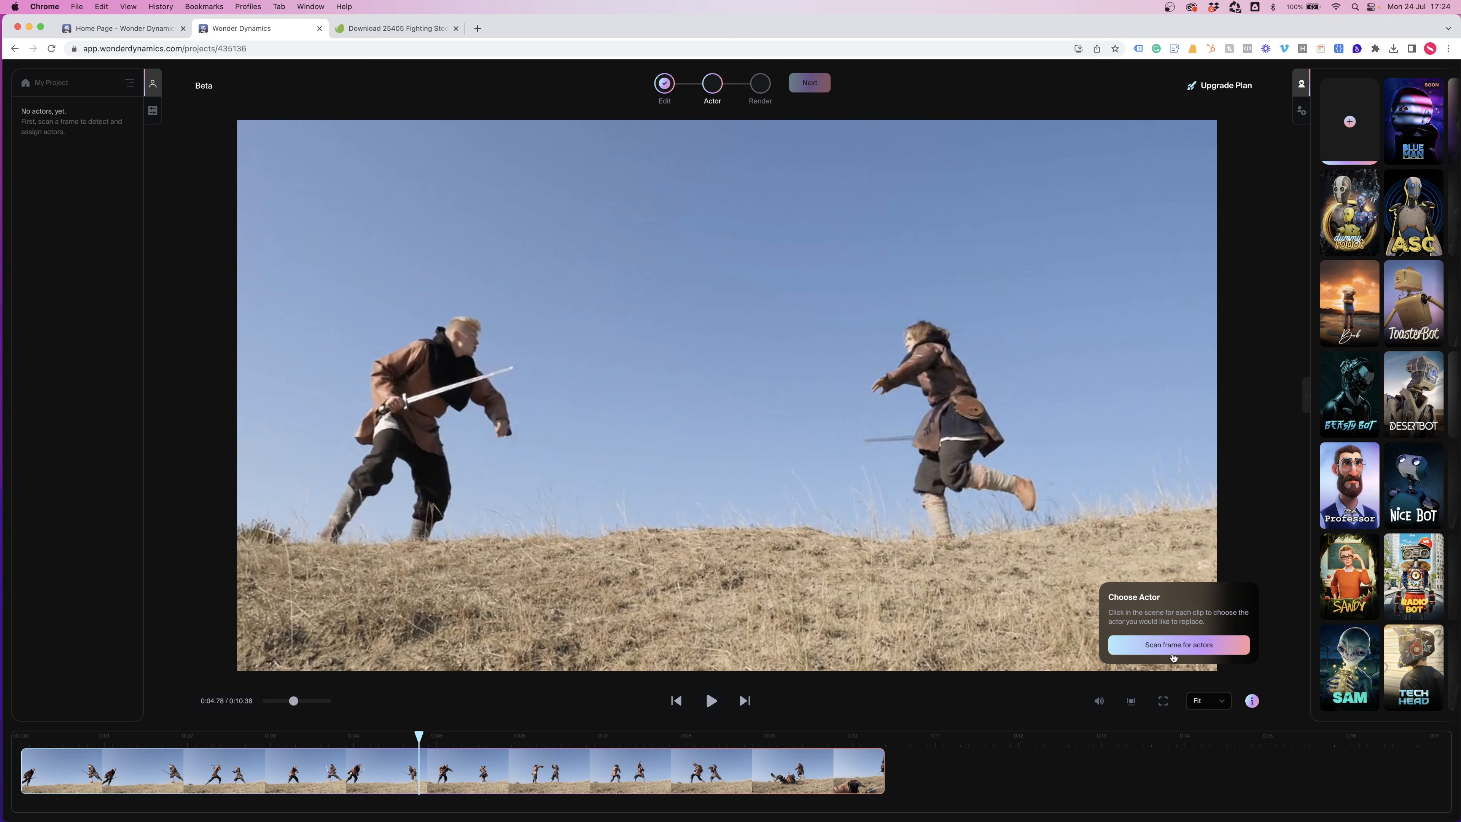
{"action": "left_click", "coordinate": [1169, 645]}
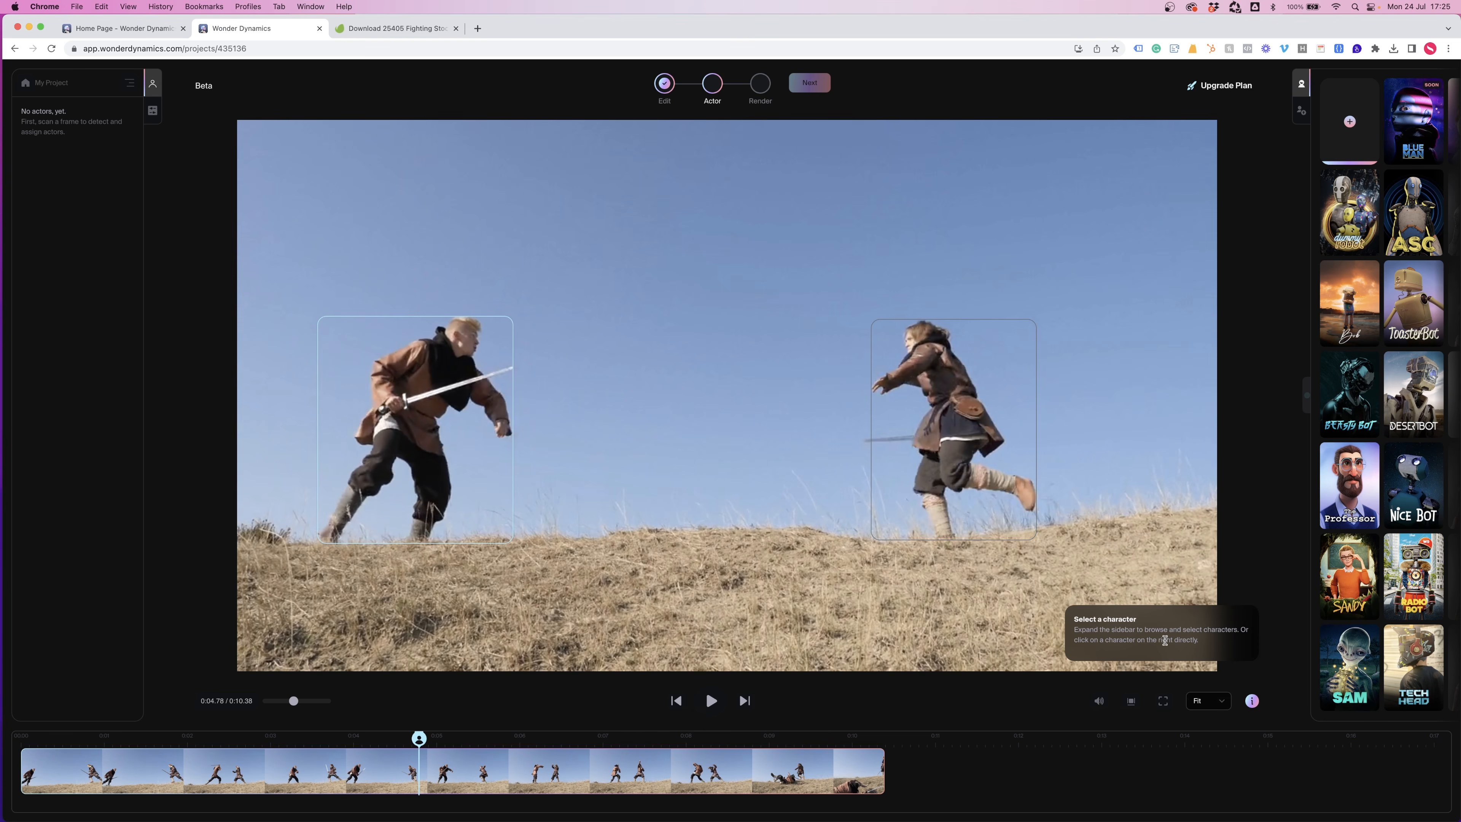
- Assign the ASC character to the left warrior and Beasty Bot to the right warrior
{"action": "left_click", "coordinate": [1308, 405]}
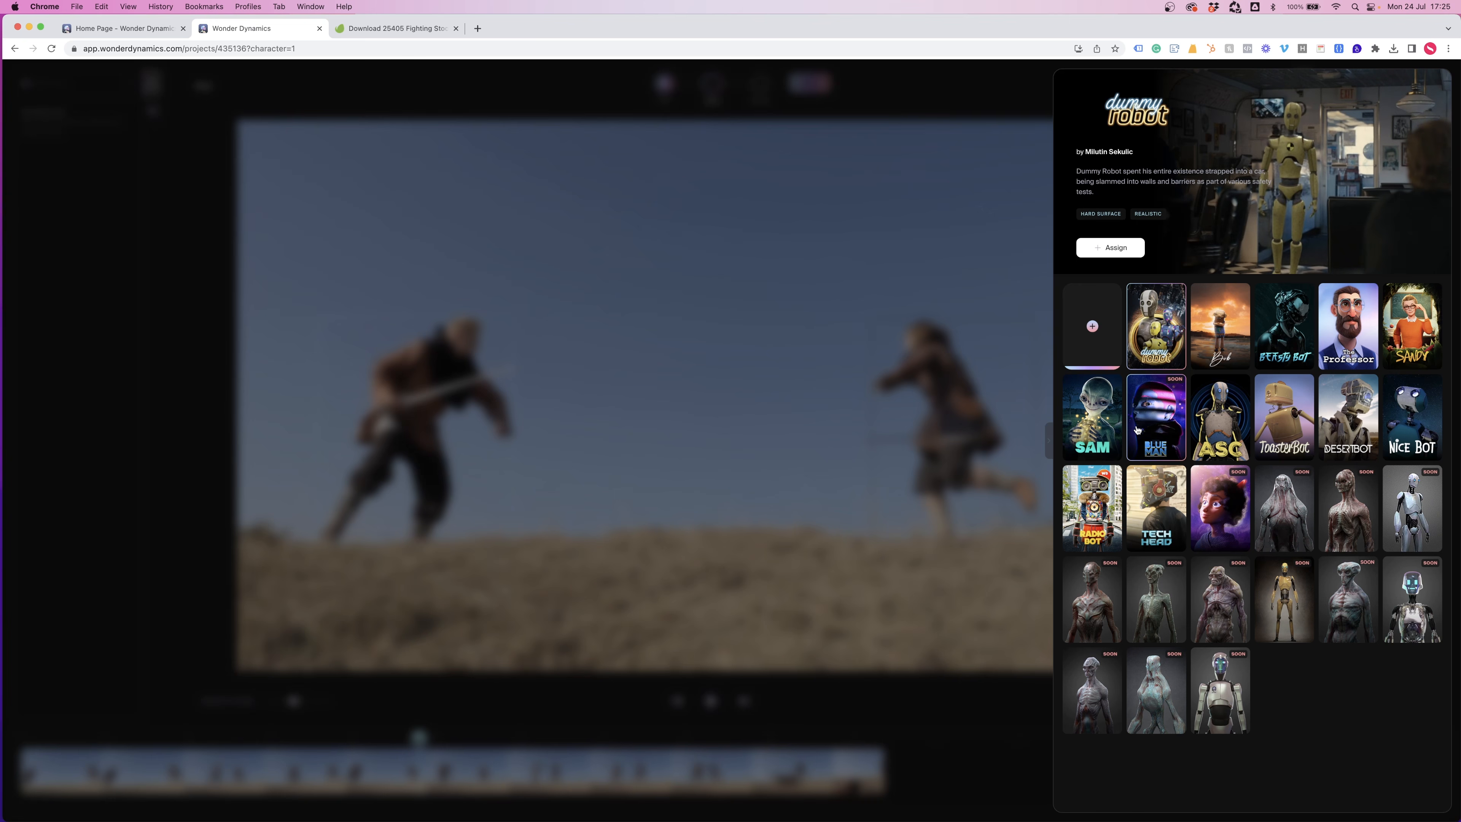
{"action": "left_click", "coordinate": [1230, 432]}
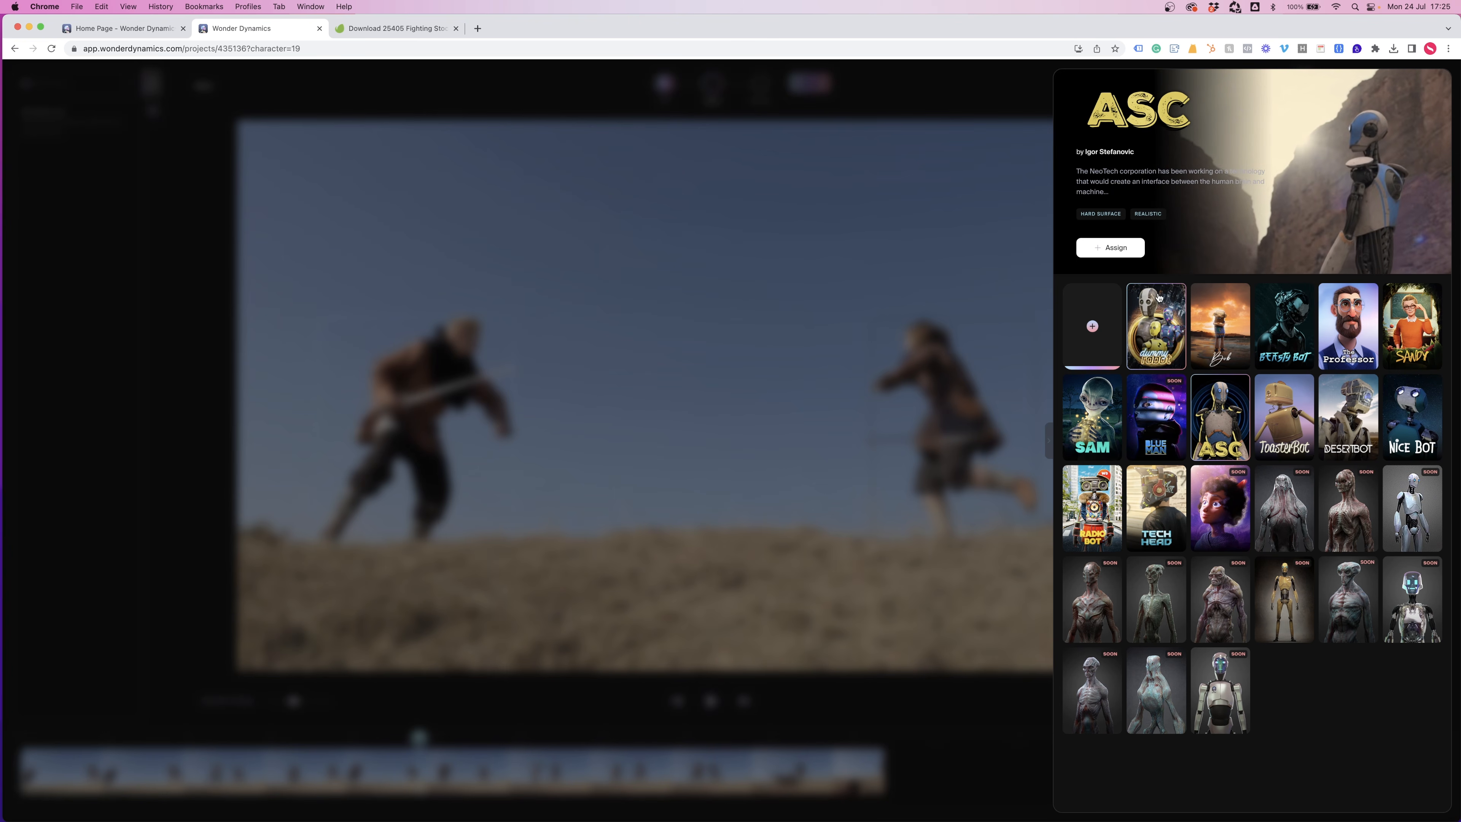
{"action": "left_click", "coordinate": [1115, 248]}
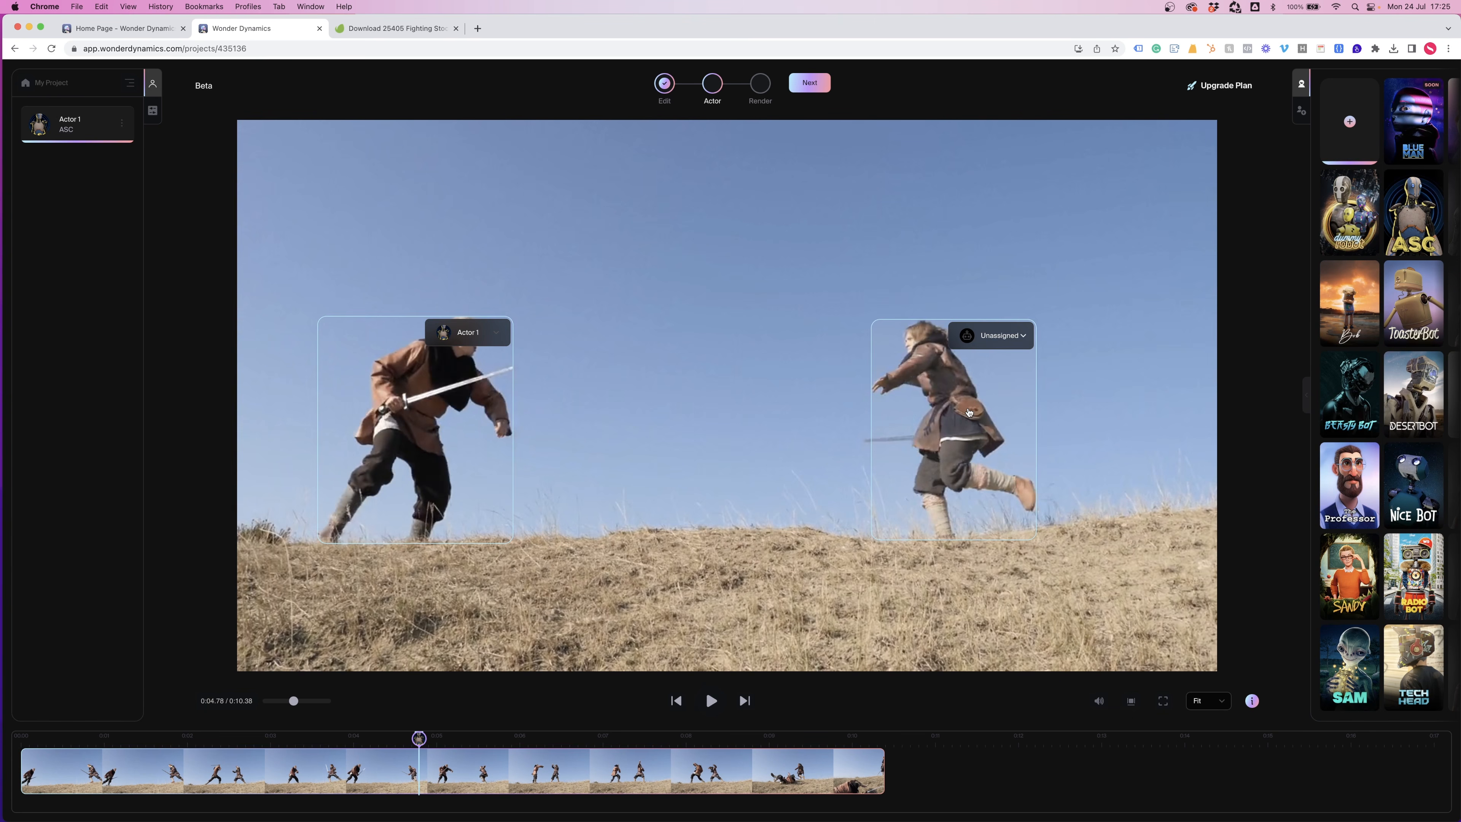
{"action": "left_click", "coordinate": [1304, 401]}
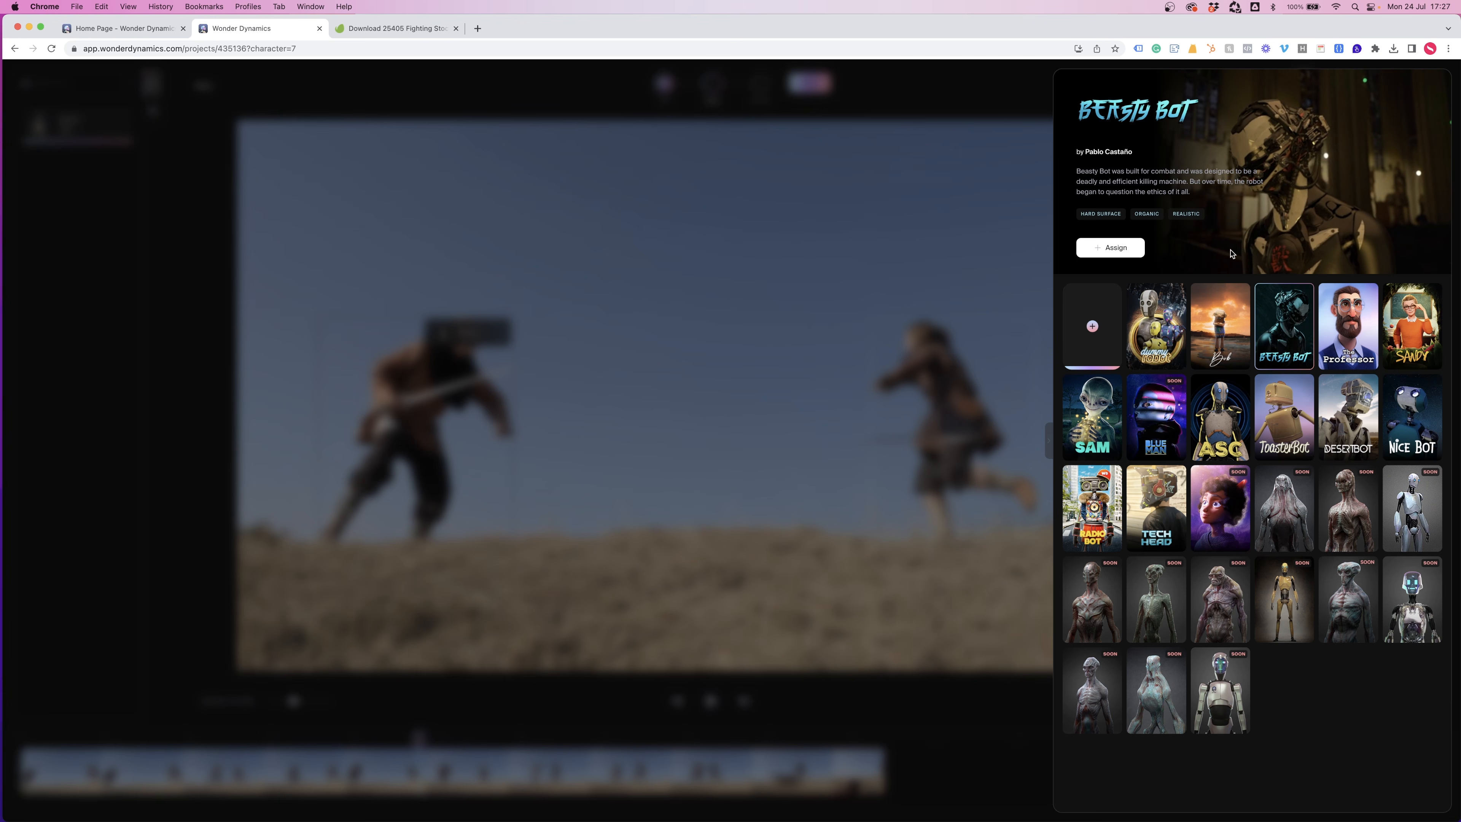
{"action": "left_click", "coordinate": [1107, 248]}
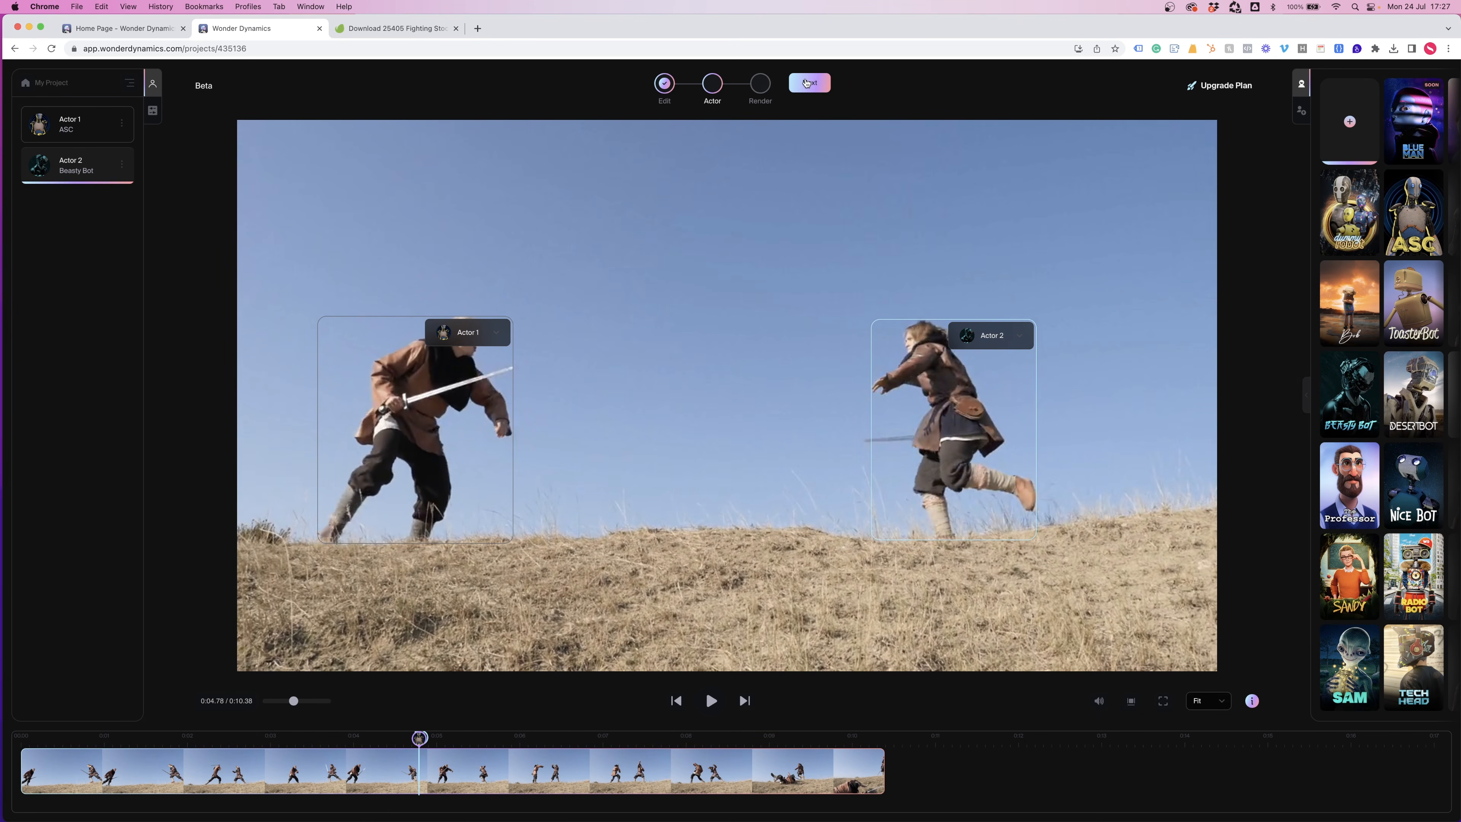
- Proceed to the render settings and set the final composition's resolution to 4K
{"action": "left_click", "coordinate": [807, 83]}
{"action": "left_click", "coordinate": [904, 375]}
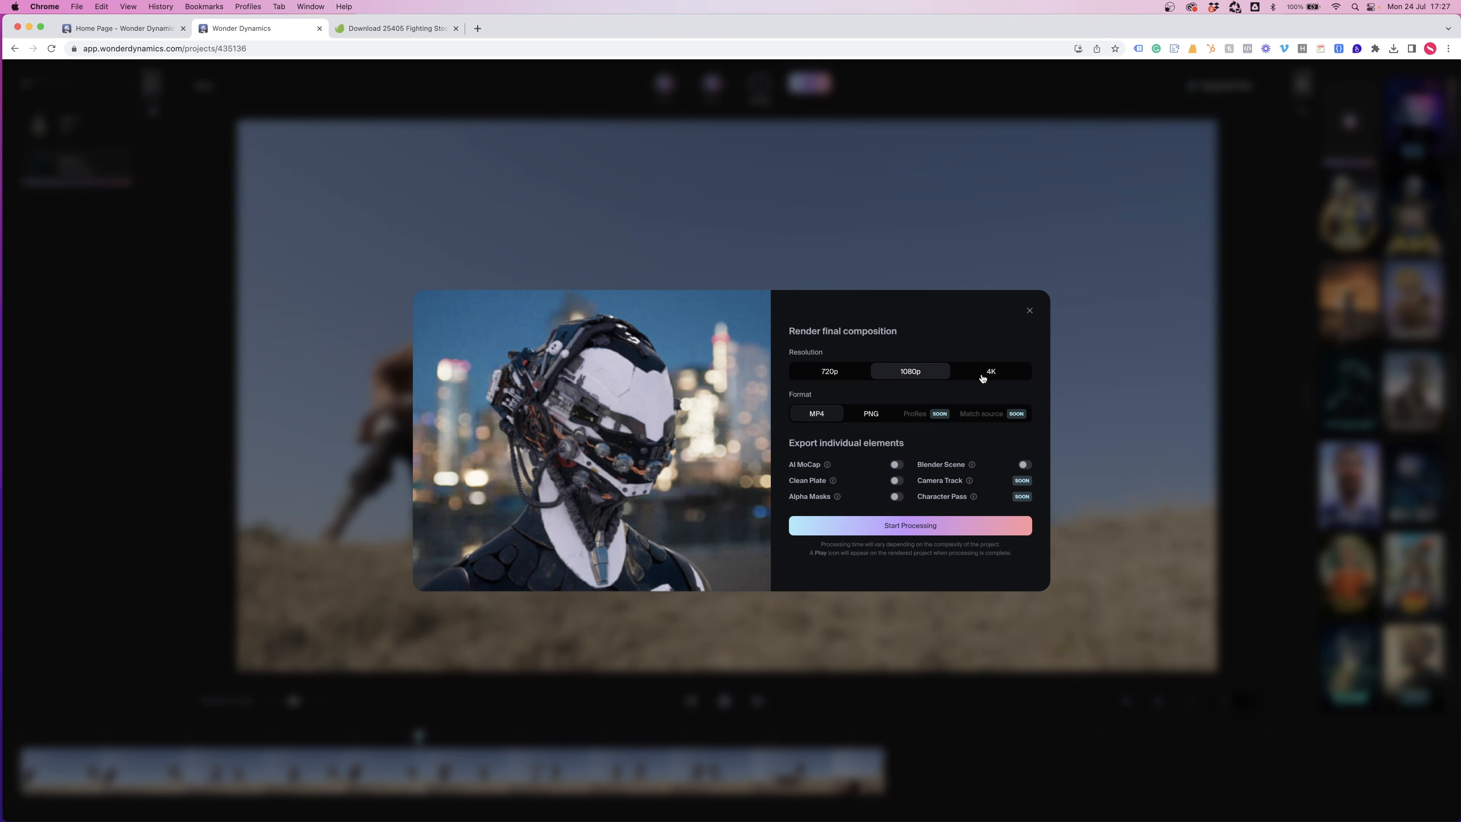
{"action": "left_click", "coordinate": [986, 373]}
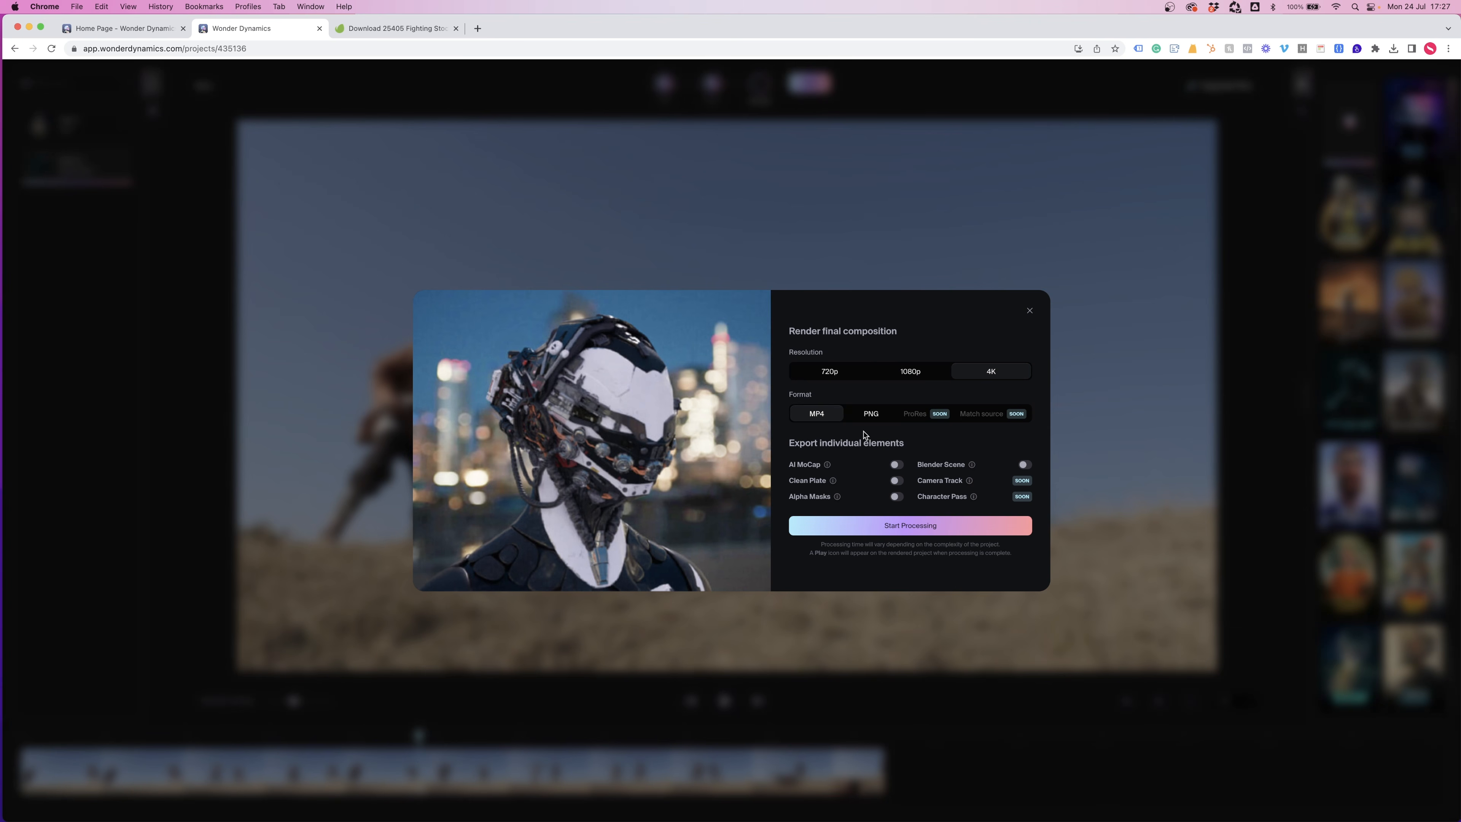
- Enable the AI MoCap, Clean Plate, Alpha Masks and Blender Scene exports and start processing the project
{"action": "left_click", "coordinate": [896, 465]}
{"action": "left_click", "coordinate": [896, 481]}
{"action": "left_click", "coordinate": [900, 496]}
{"action": "left_click", "coordinate": [1025, 466]}
{"action": "left_click", "coordinate": [903, 531]}
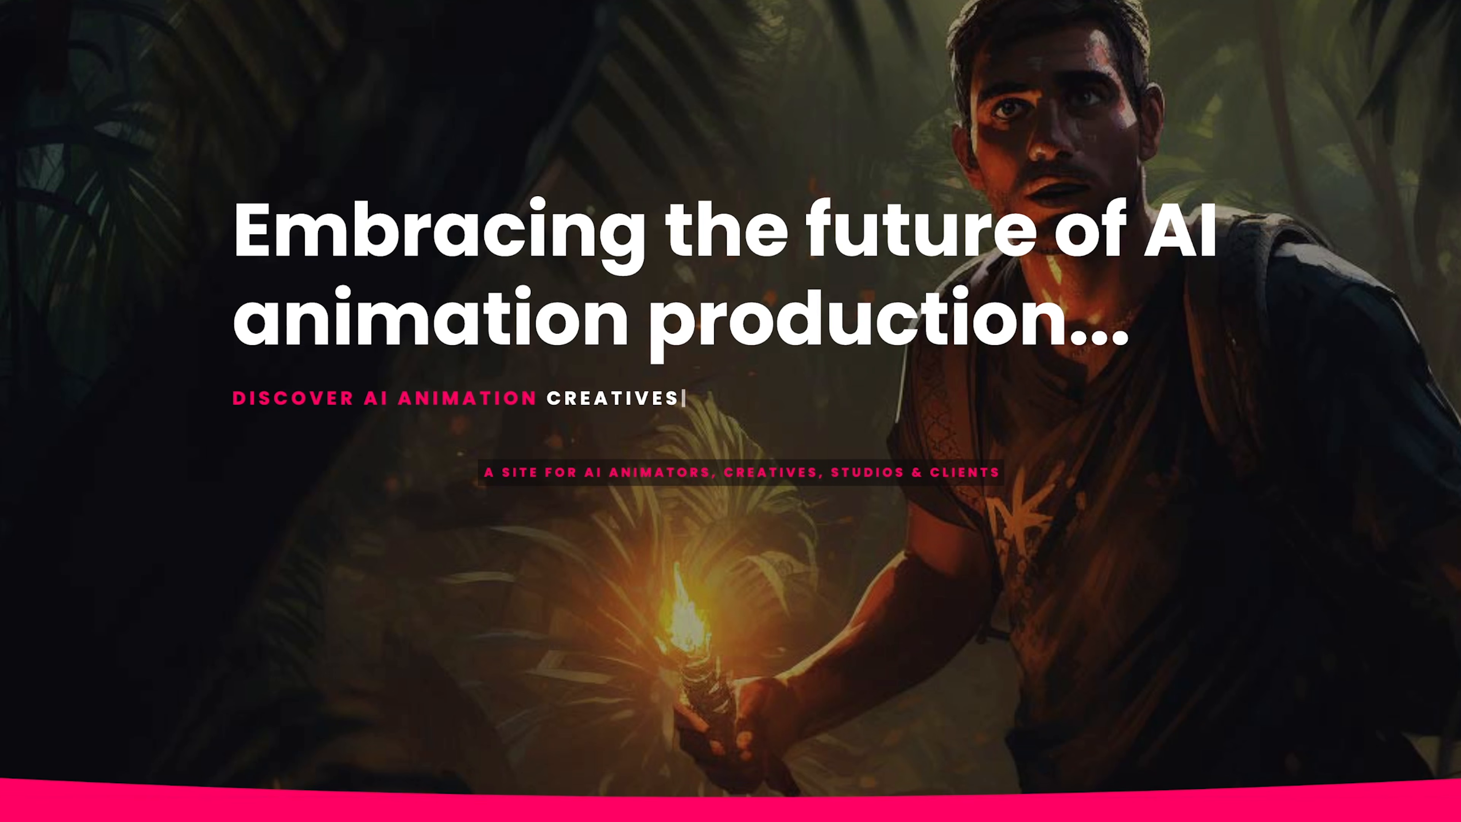
- Browse the AI Animation website's home page, creatives directory, studio profile and animation tutorials
{"action": "scroll", "coordinate": [730, 410], "scroll_direction": "down", "scroll_amount": 10}
{"action": "scroll", "coordinate": [730, 411], "scroll_direction": "down", "scroll_amount": 12}
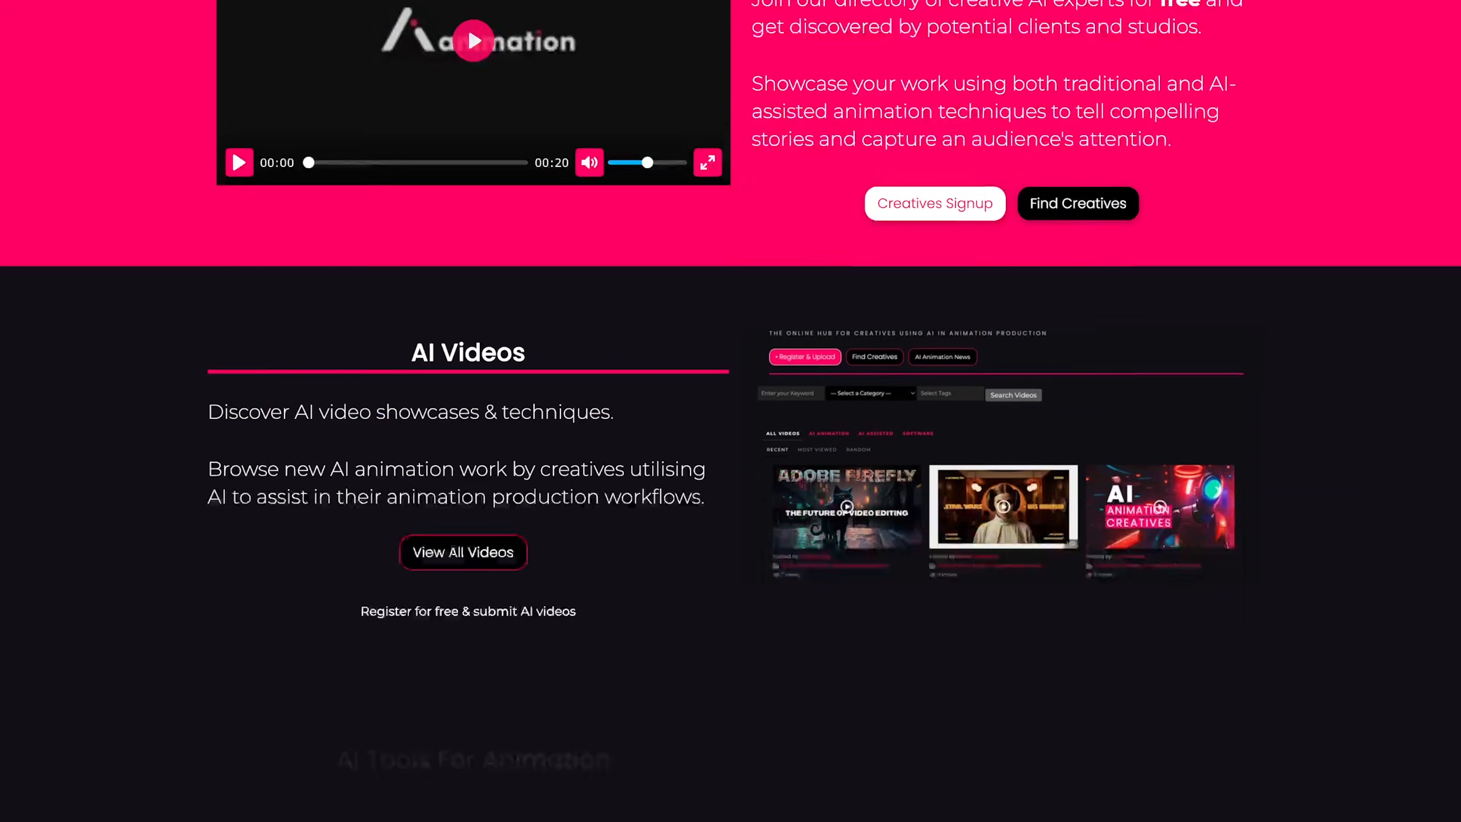
{"action": "scroll", "coordinate": [730, 411], "scroll_direction": "down", "scroll_amount": 10}
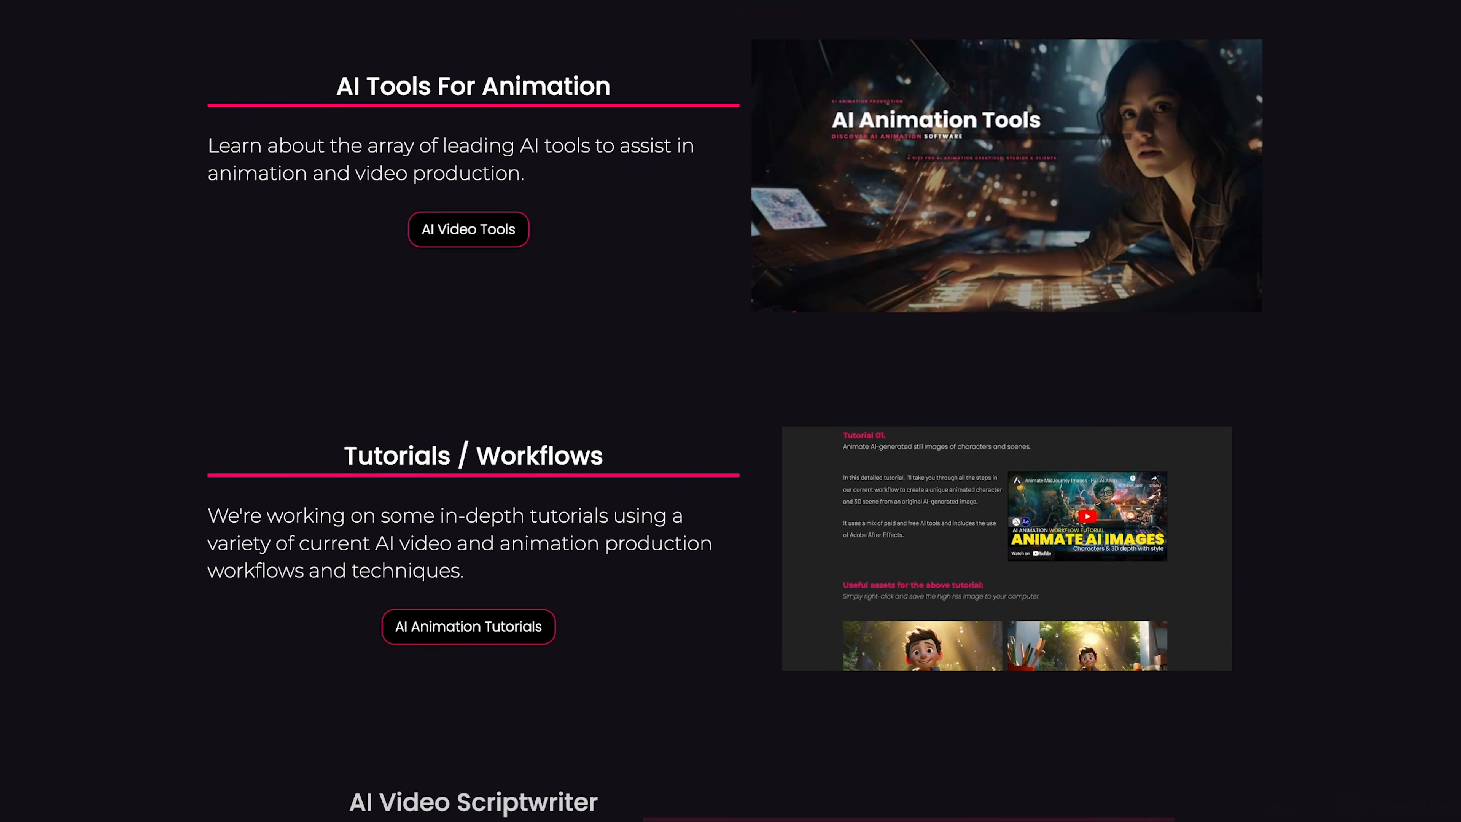
{"action": "scroll", "coordinate": [730, 410], "scroll_direction": "down", "scroll_amount": 8}
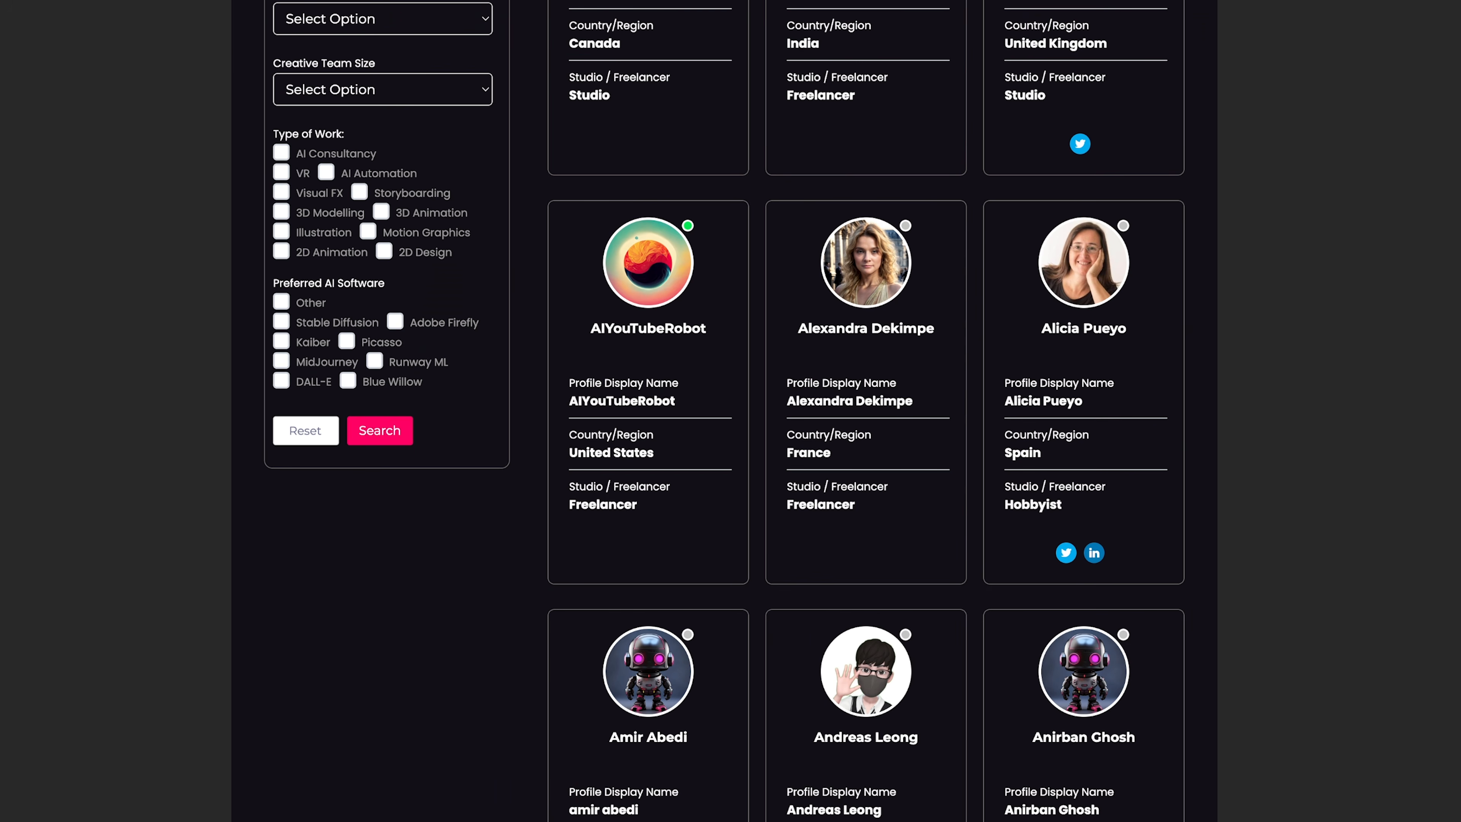
{"action": "scroll", "coordinate": [731, 411], "scroll_direction": "up", "scroll_amount": 10}
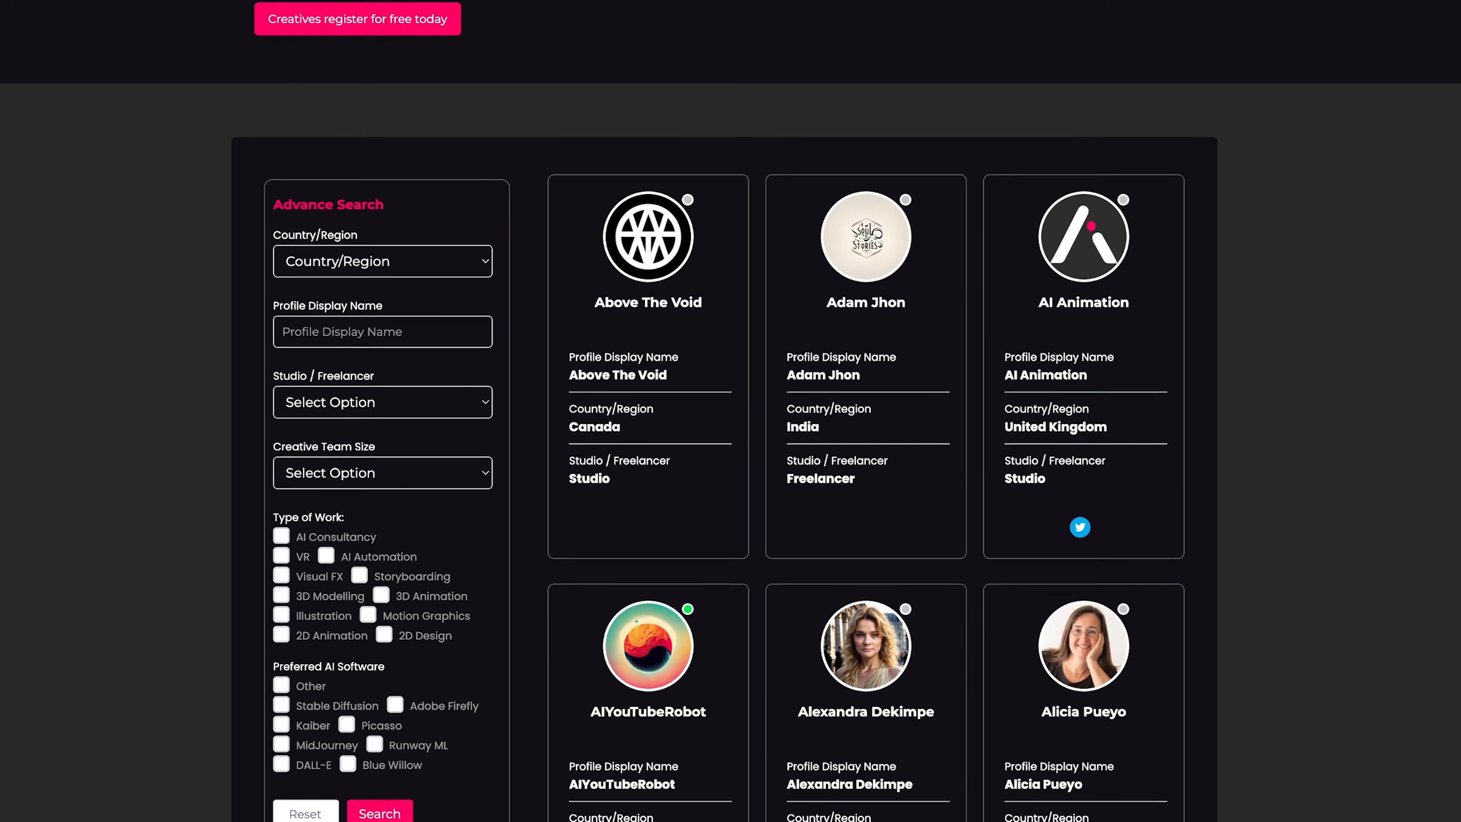
{"action": "scroll", "coordinate": [730, 411], "scroll_direction": "up", "scroll_amount": 3}
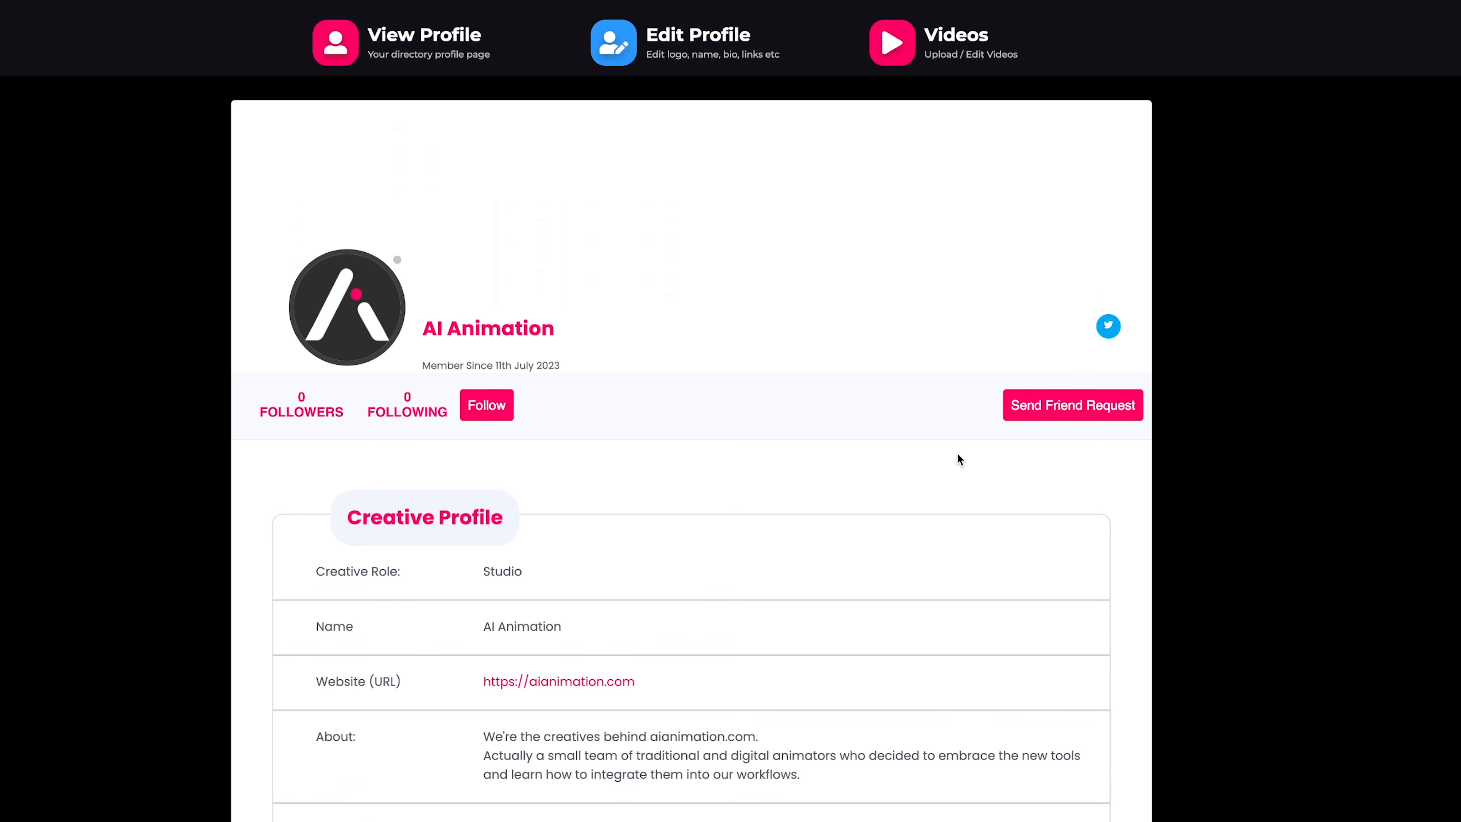
{"action": "scroll", "coordinate": [957, 459], "scroll_direction": "down", "scroll_amount": 13}
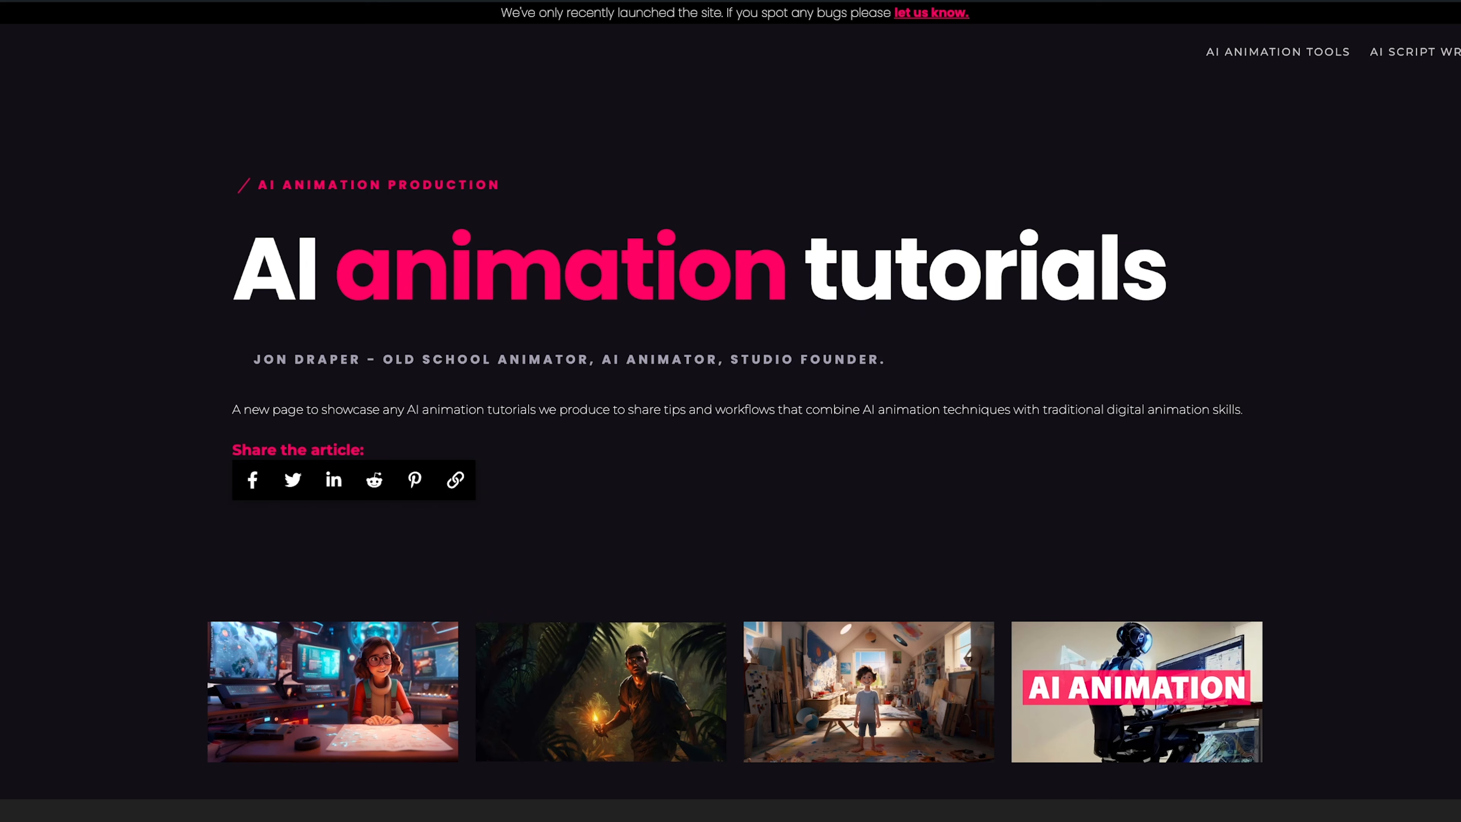
{"action": "scroll", "coordinate": [730, 411], "scroll_direction": "down", "scroll_amount": 9}
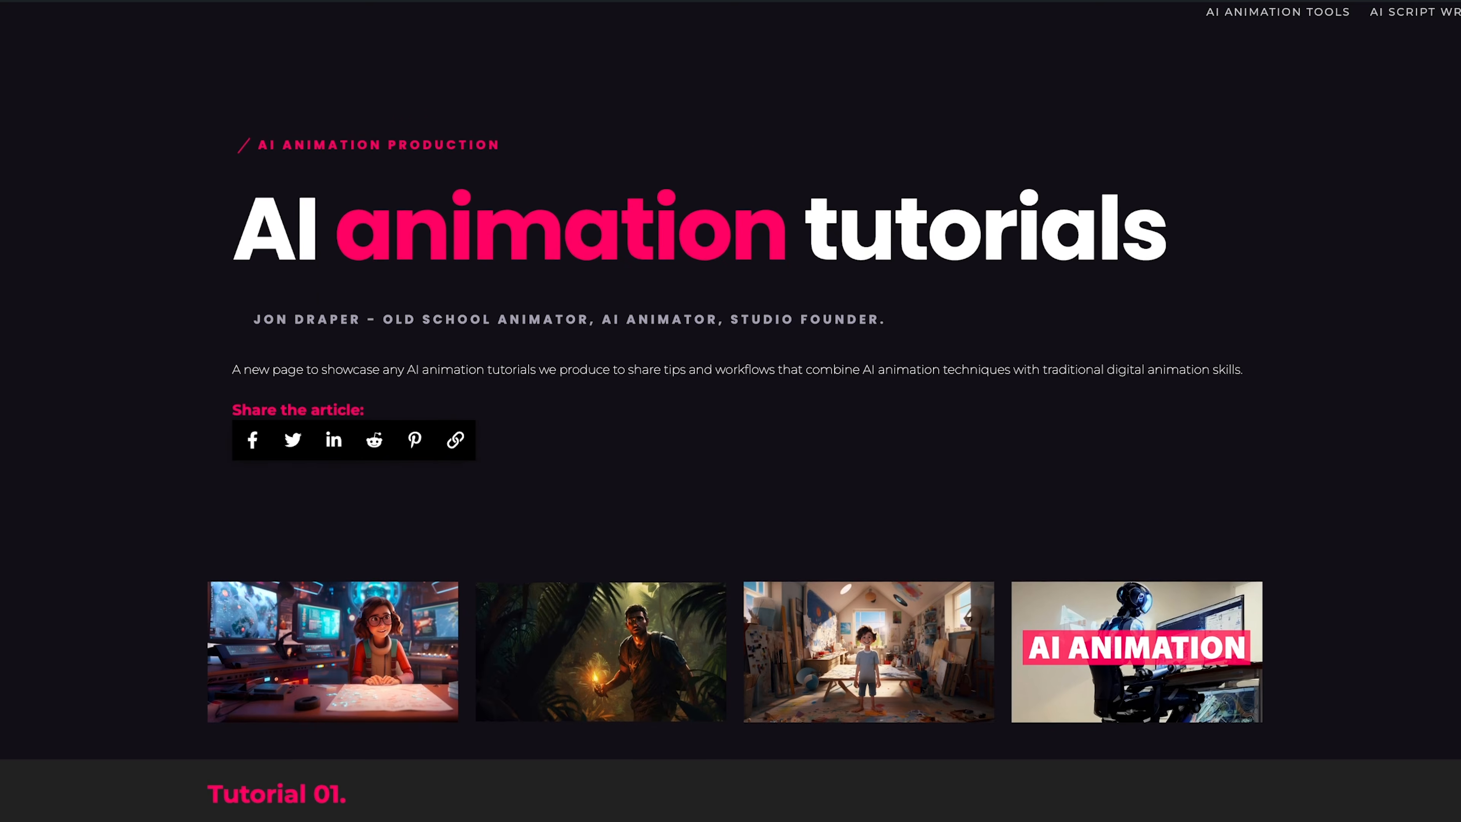
{"action": "scroll", "coordinate": [730, 411], "scroll_direction": "down", "scroll_amount": 8}
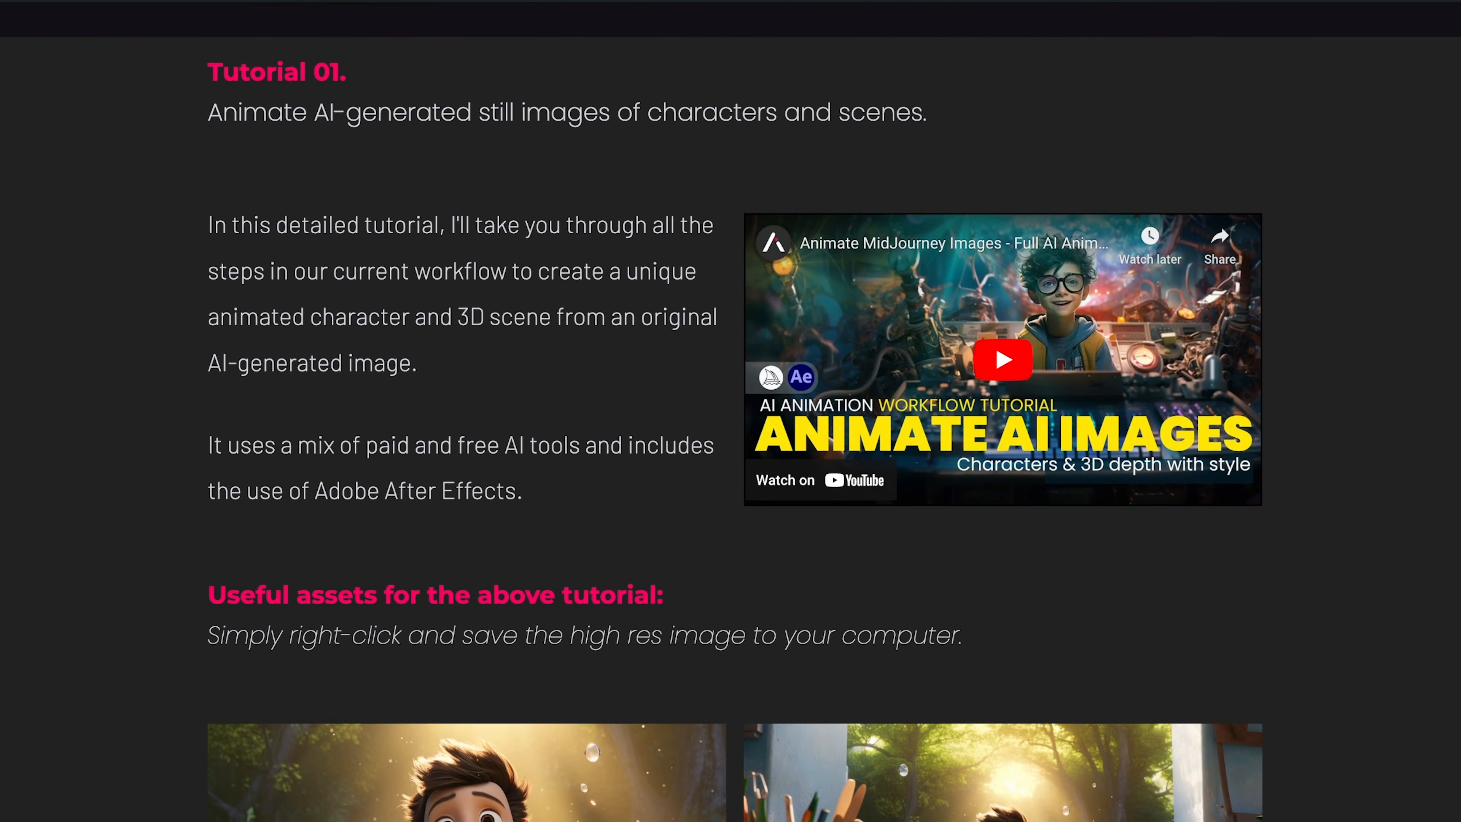
{"action": "scroll", "coordinate": [731, 411], "scroll_direction": "down", "scroll_amount": 14}
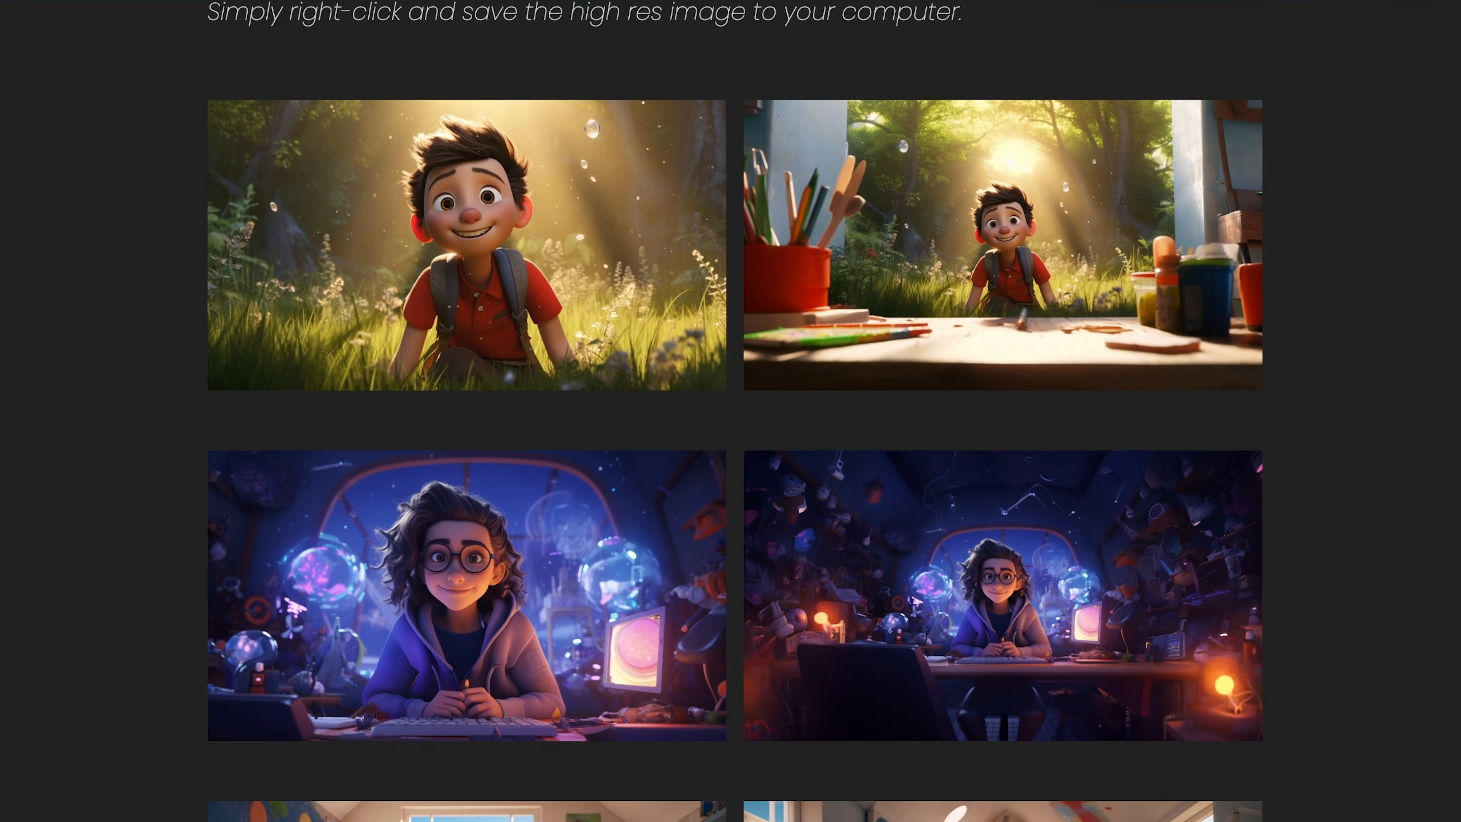
{"action": "scroll", "coordinate": [731, 411], "scroll_direction": "down", "scroll_amount": 4}
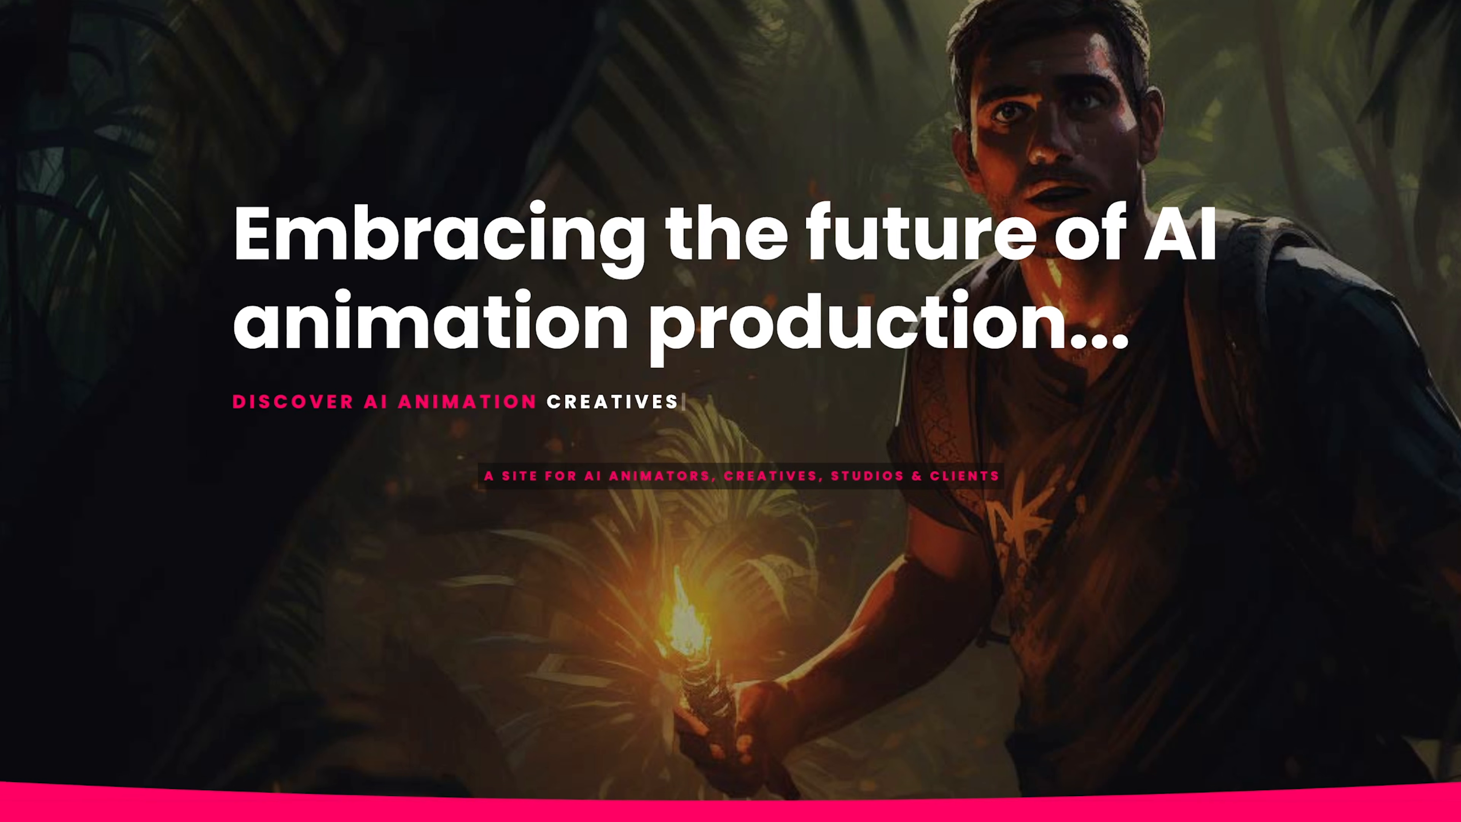
{"action": "scroll", "coordinate": [731, 411], "scroll_direction": "down", "scroll_amount": 9}
{"action": "scroll", "coordinate": [731, 411], "scroll_direction": "down", "scroll_amount": 6}
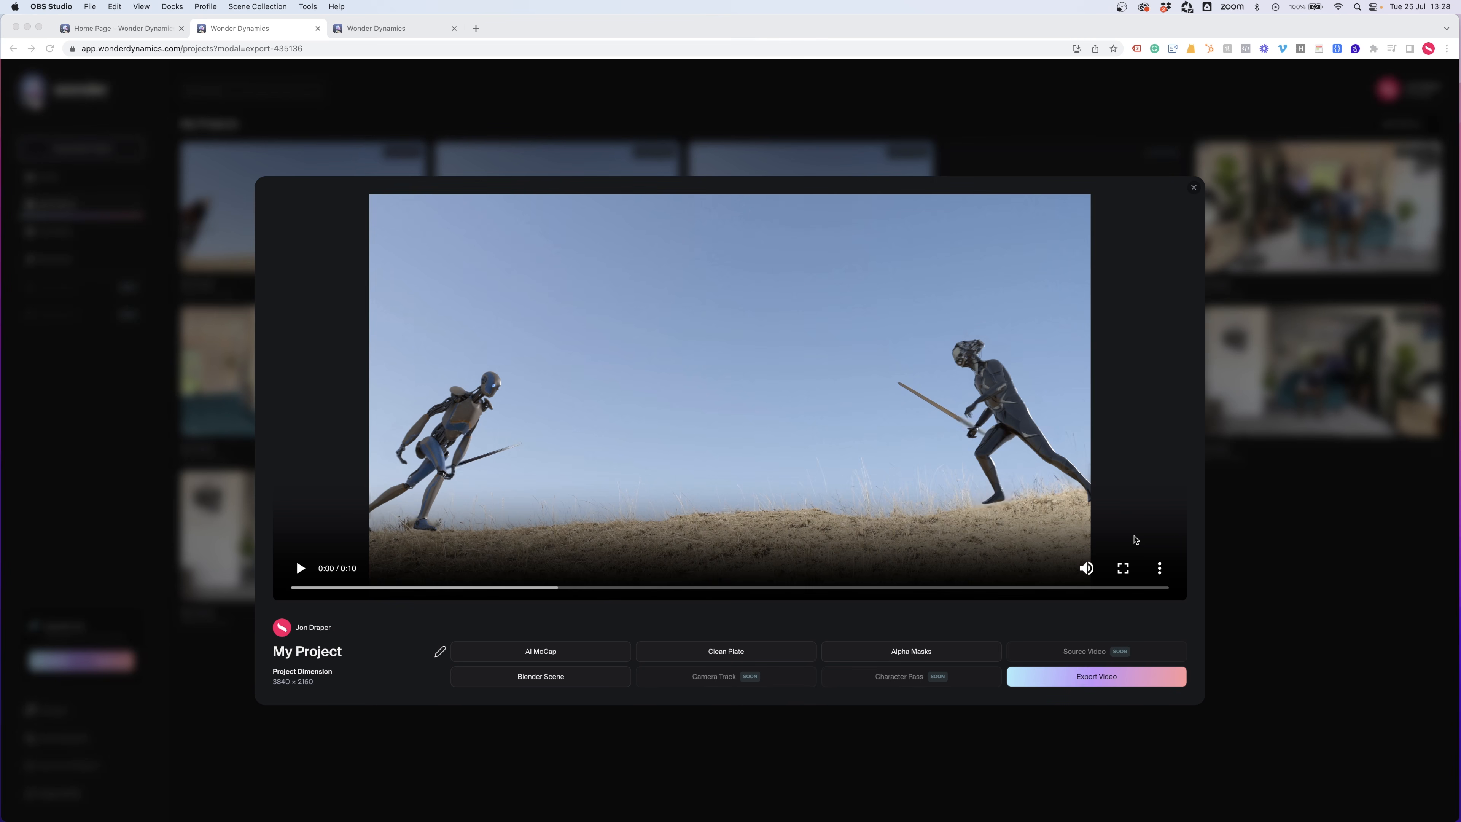
- Play back the rendered robot fight in the Wonder Studio project preview and export the video
{"action": "left_click", "coordinate": [299, 568]}
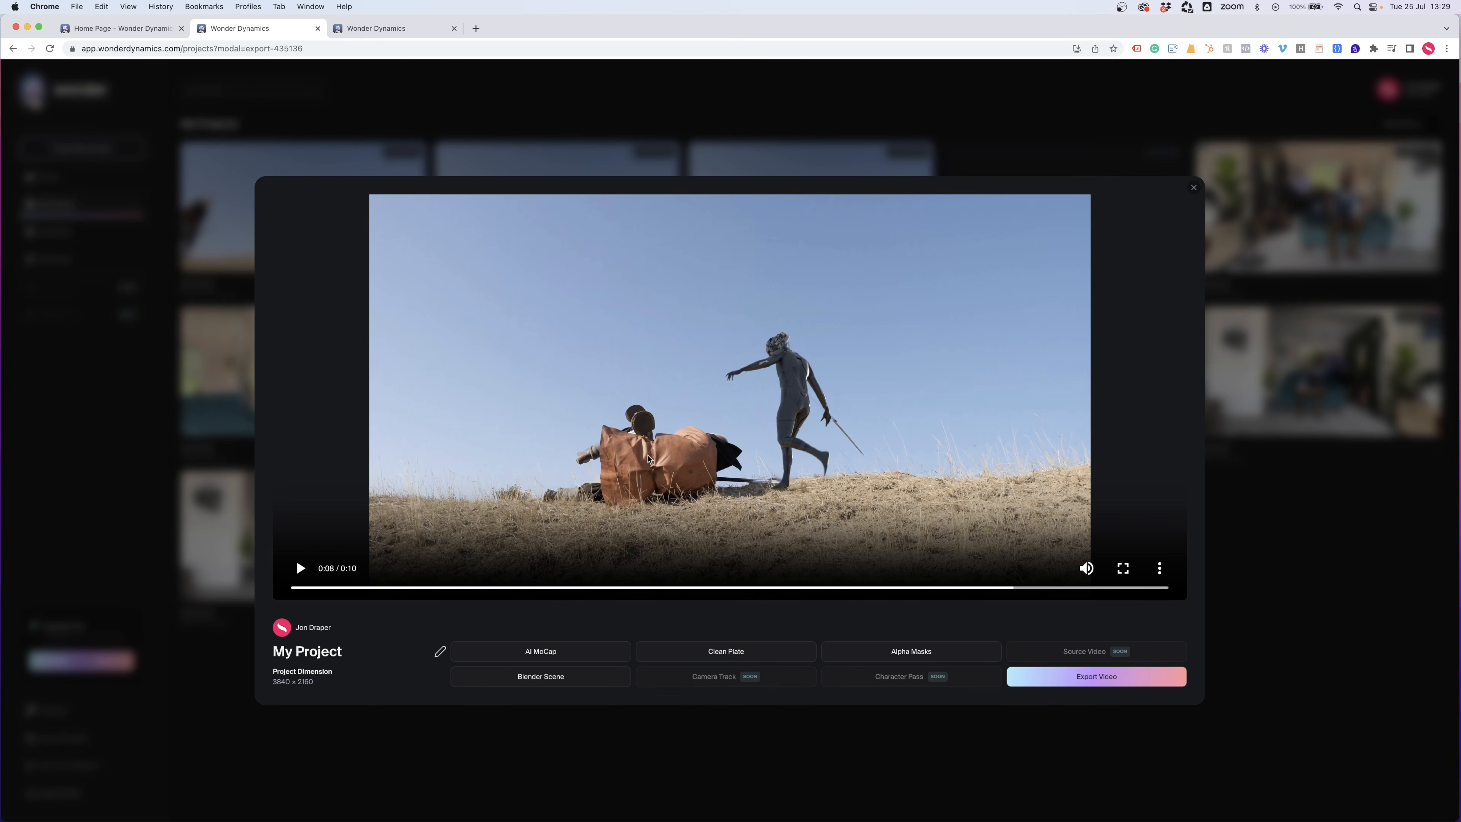
{"action": "left_click", "coordinate": [648, 459]}
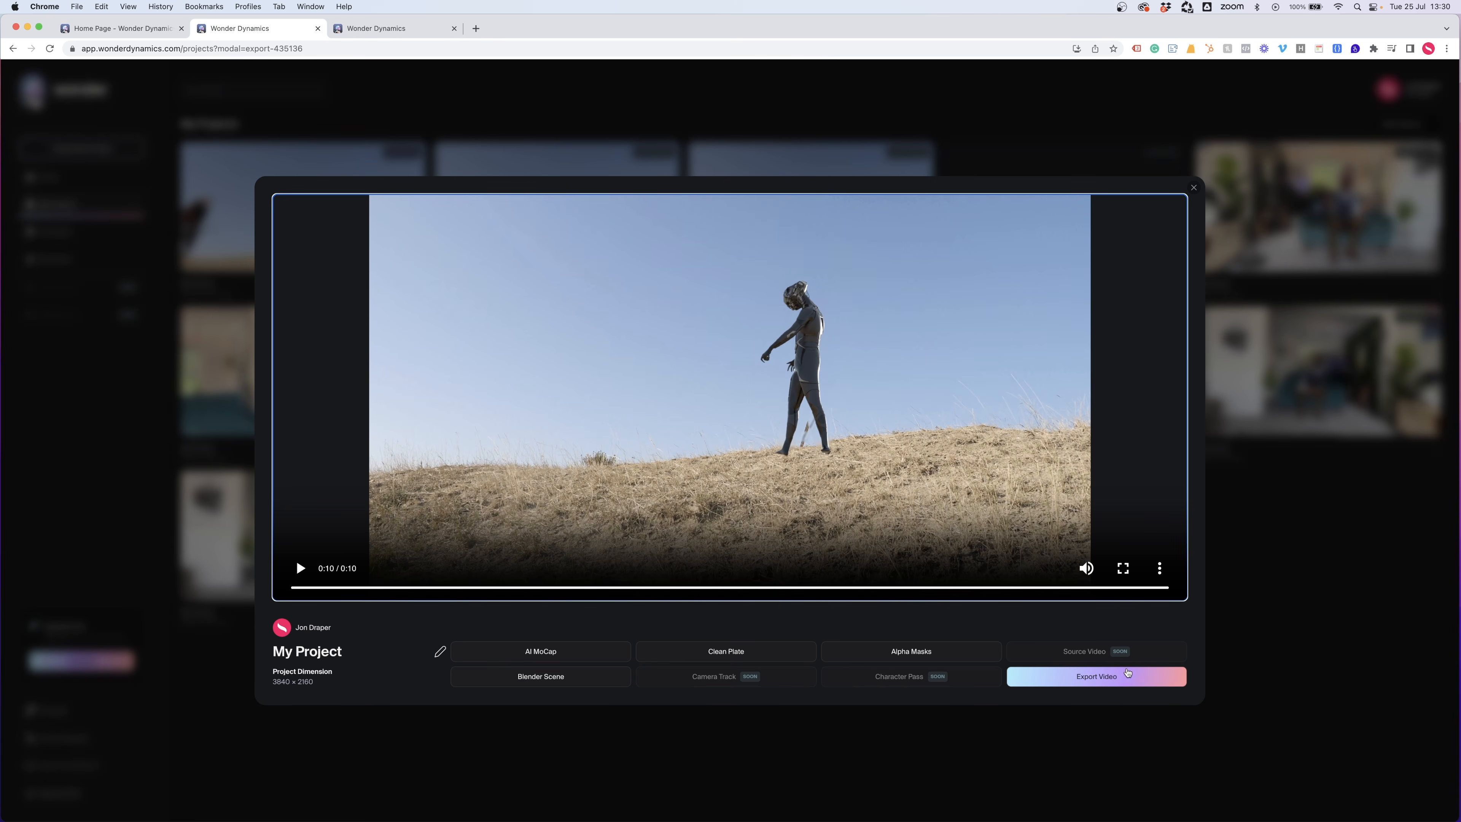
{"action": "left_click", "coordinate": [1092, 677]}
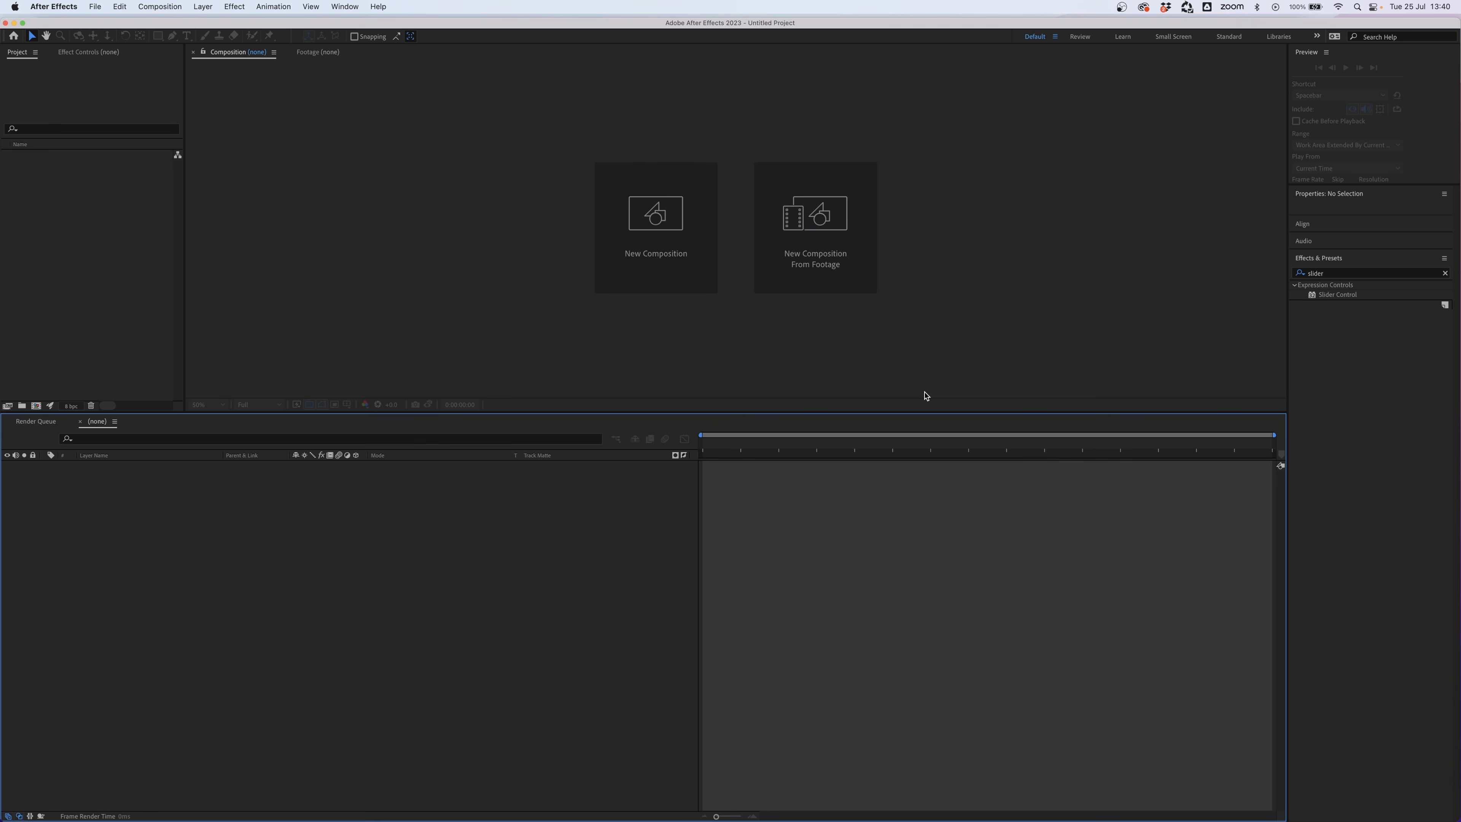
- Switch to Finder, extract clean_plates (1).zip and open its image sequence folder before returning to After Effects
{"action": "key", "text": "super+Tab"}
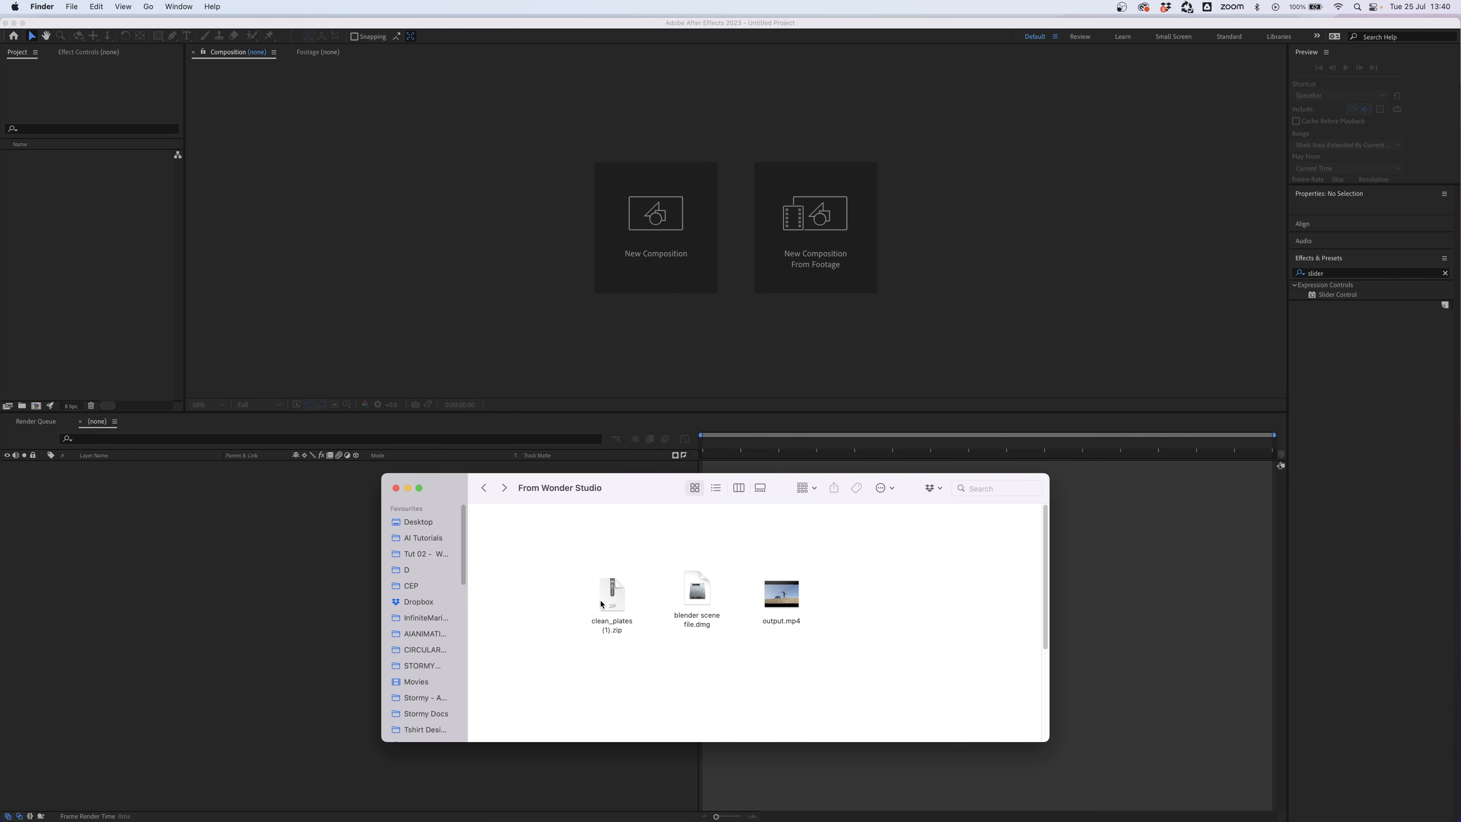
{"action": "double_click", "coordinate": [613, 596]}
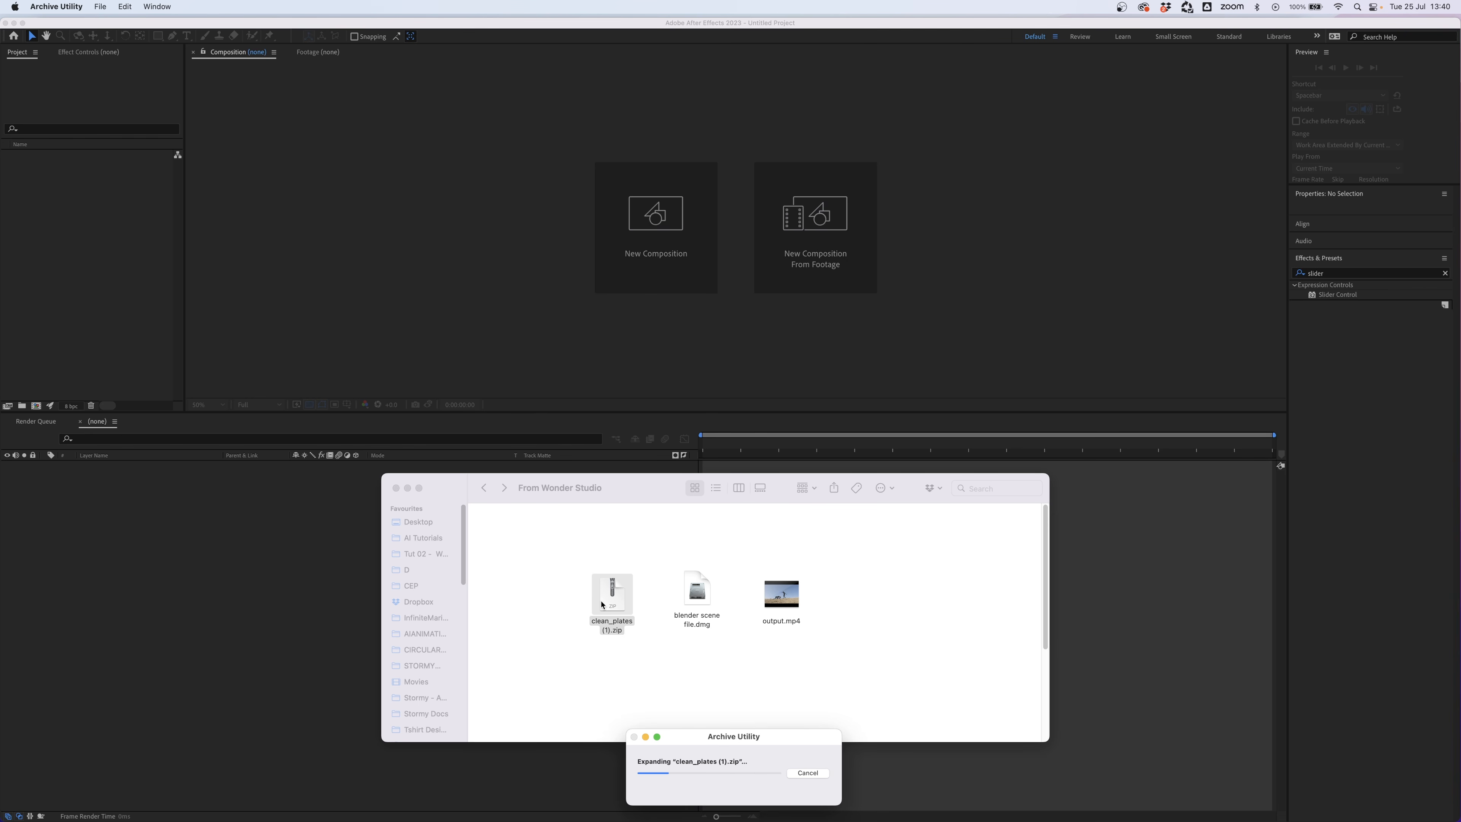
{"action": "double_click", "coordinate": [543, 605]}
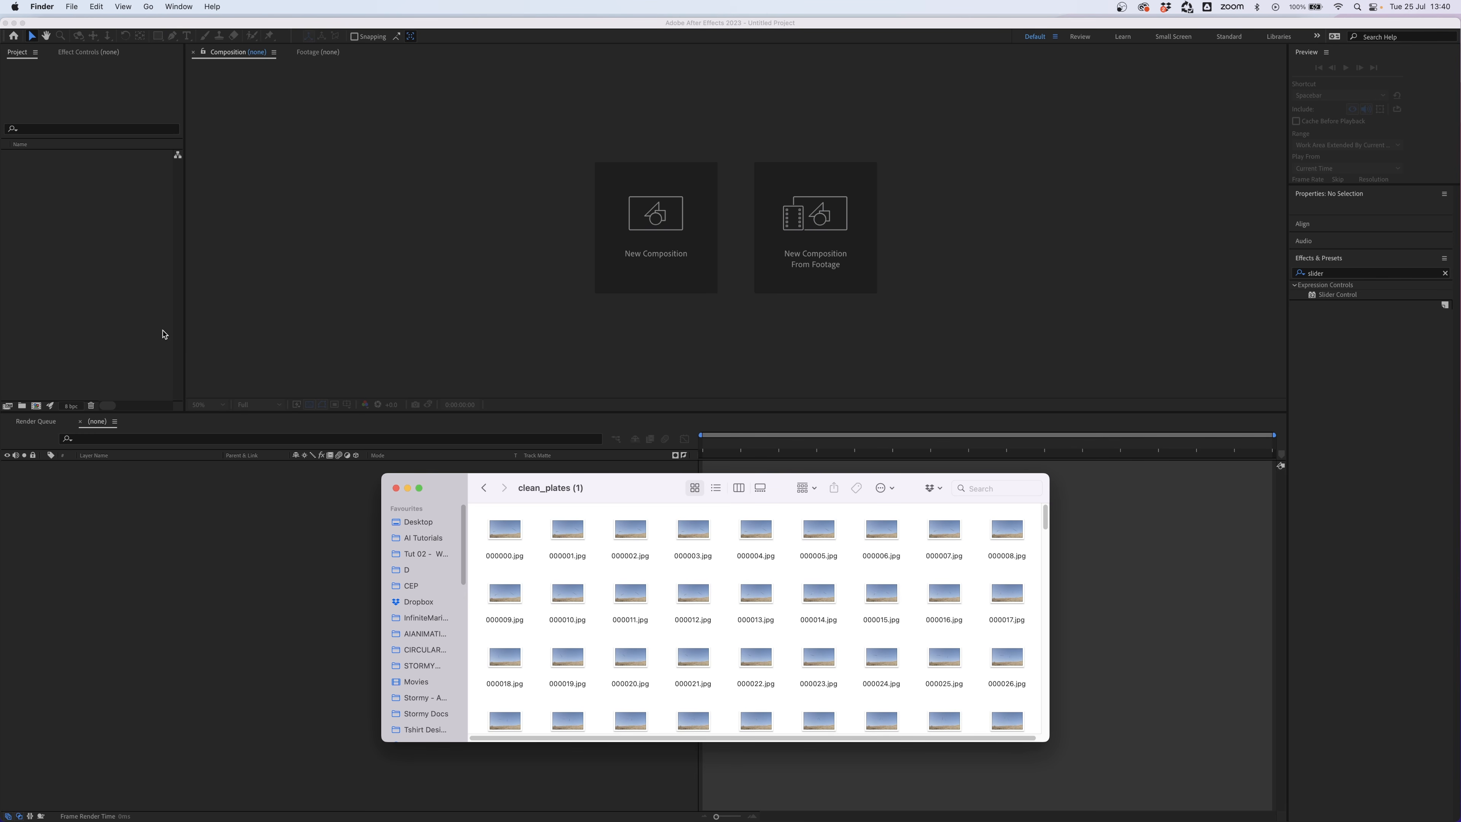
{"action": "left_click", "coordinate": [64, 262]}
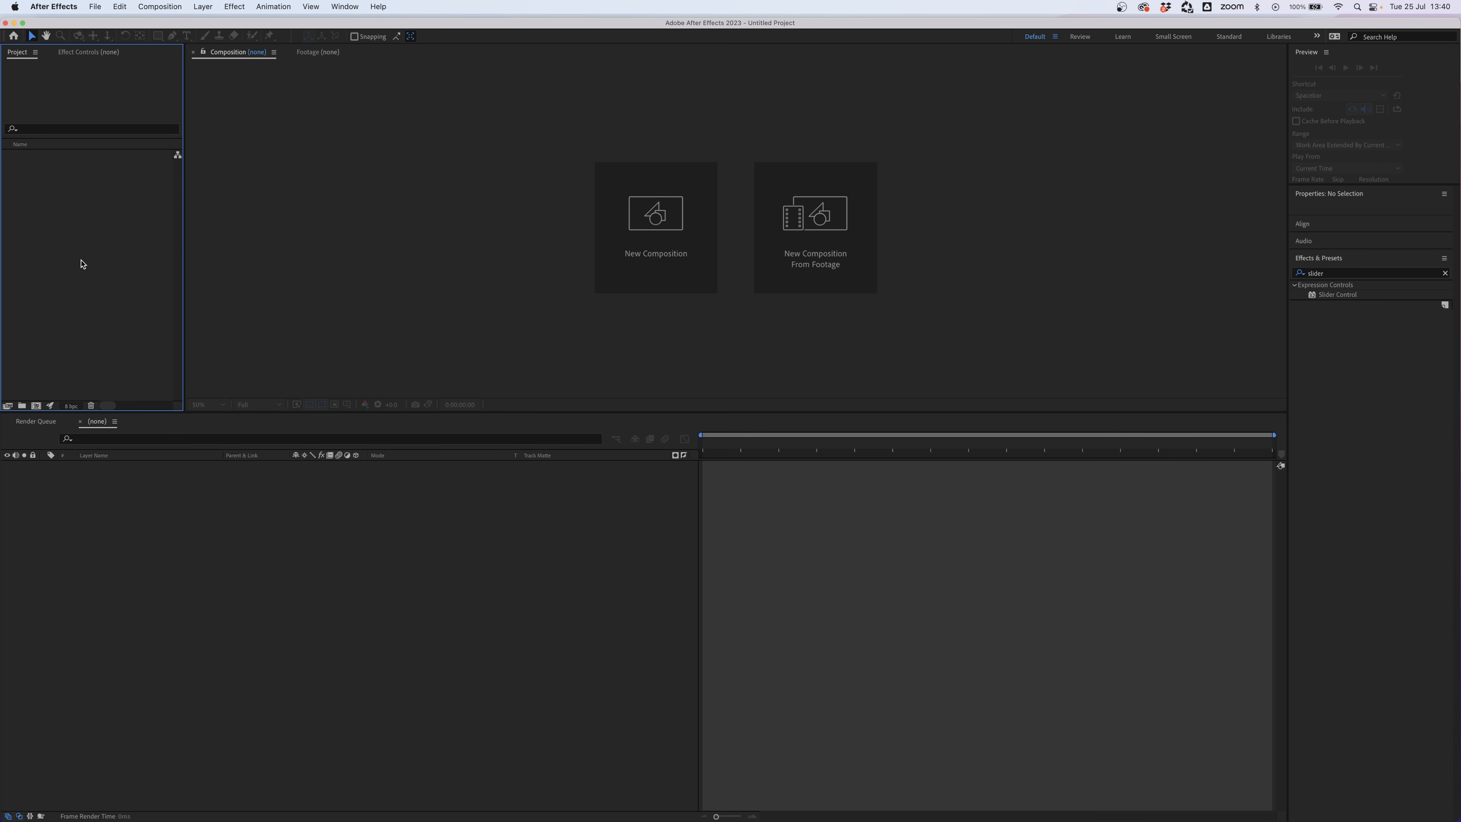
- Import the clean_plates (1) images as an ImporterJPEG sequence
{"action": "double_click", "coordinate": [82, 264]}
{"action": "left_click", "coordinate": [553, 127]}
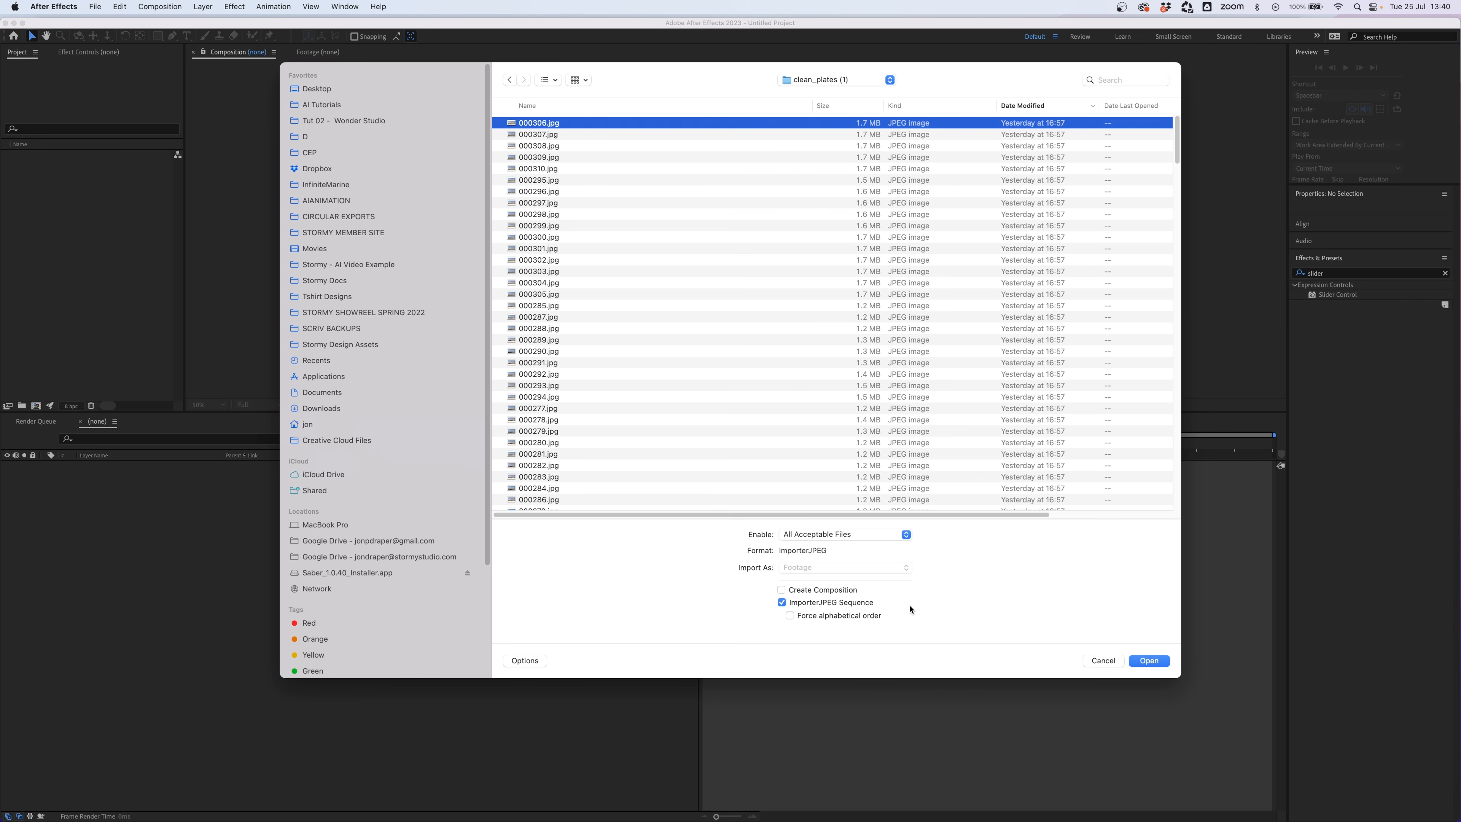
{"action": "left_click", "coordinate": [1149, 660]}
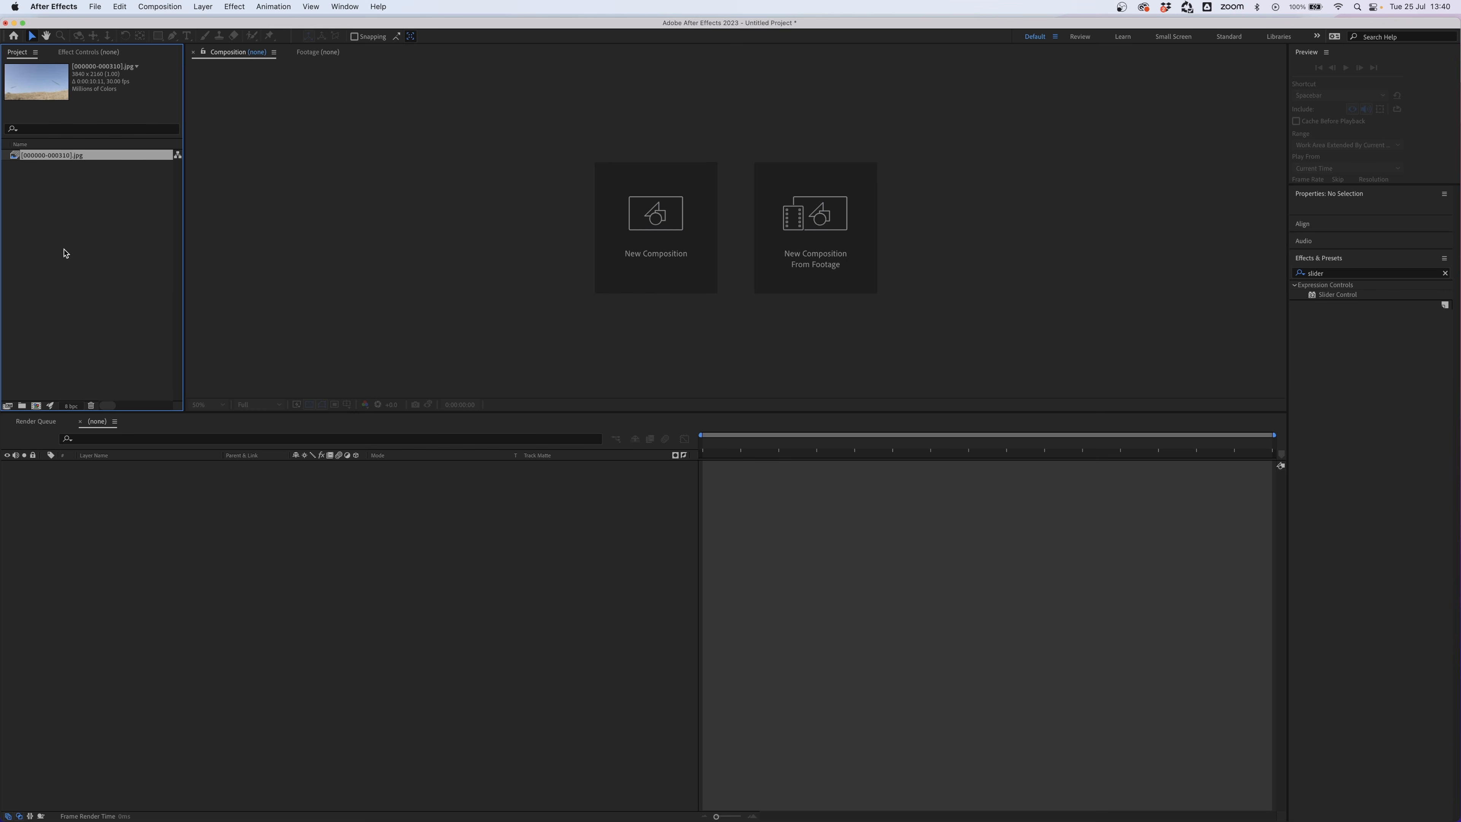
- Create a composition from the clean plate sequence and place output.mp4 above it in the timeline
{"action": "left_click", "coordinate": [56, 185]}
{"action": "left_click", "coordinate": [45, 156]}
{"action": "left_click_drag", "start_coordinate": [52, 159], "coordinate": [40, 409]}
{"action": "left_click_drag", "start_coordinate": [734, 453], "coordinate": [1016, 454]}
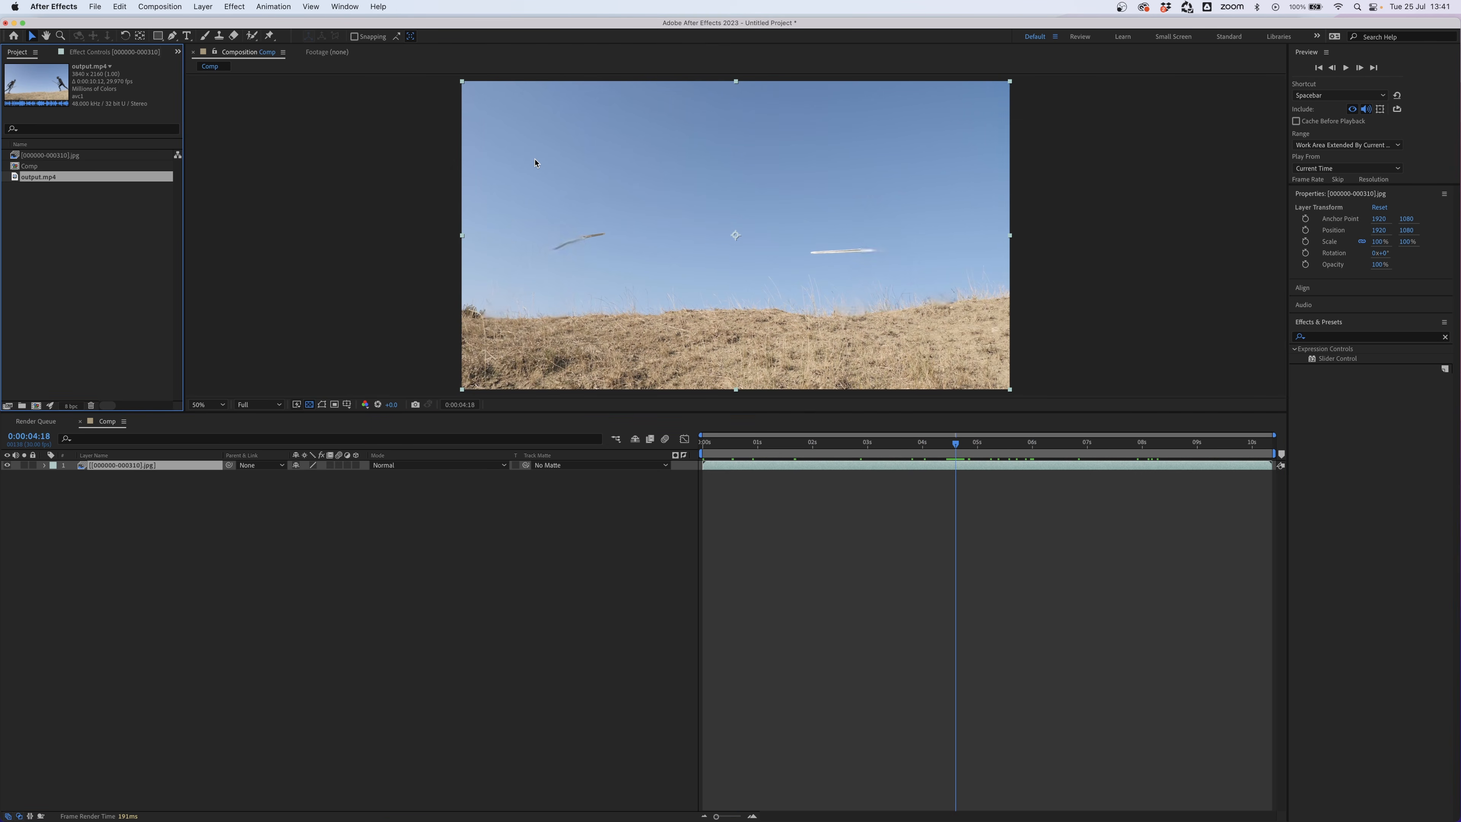
{"action": "left_click", "coordinate": [55, 188]}
{"action": "left_click_drag", "start_coordinate": [51, 178], "coordinate": [107, 466]}
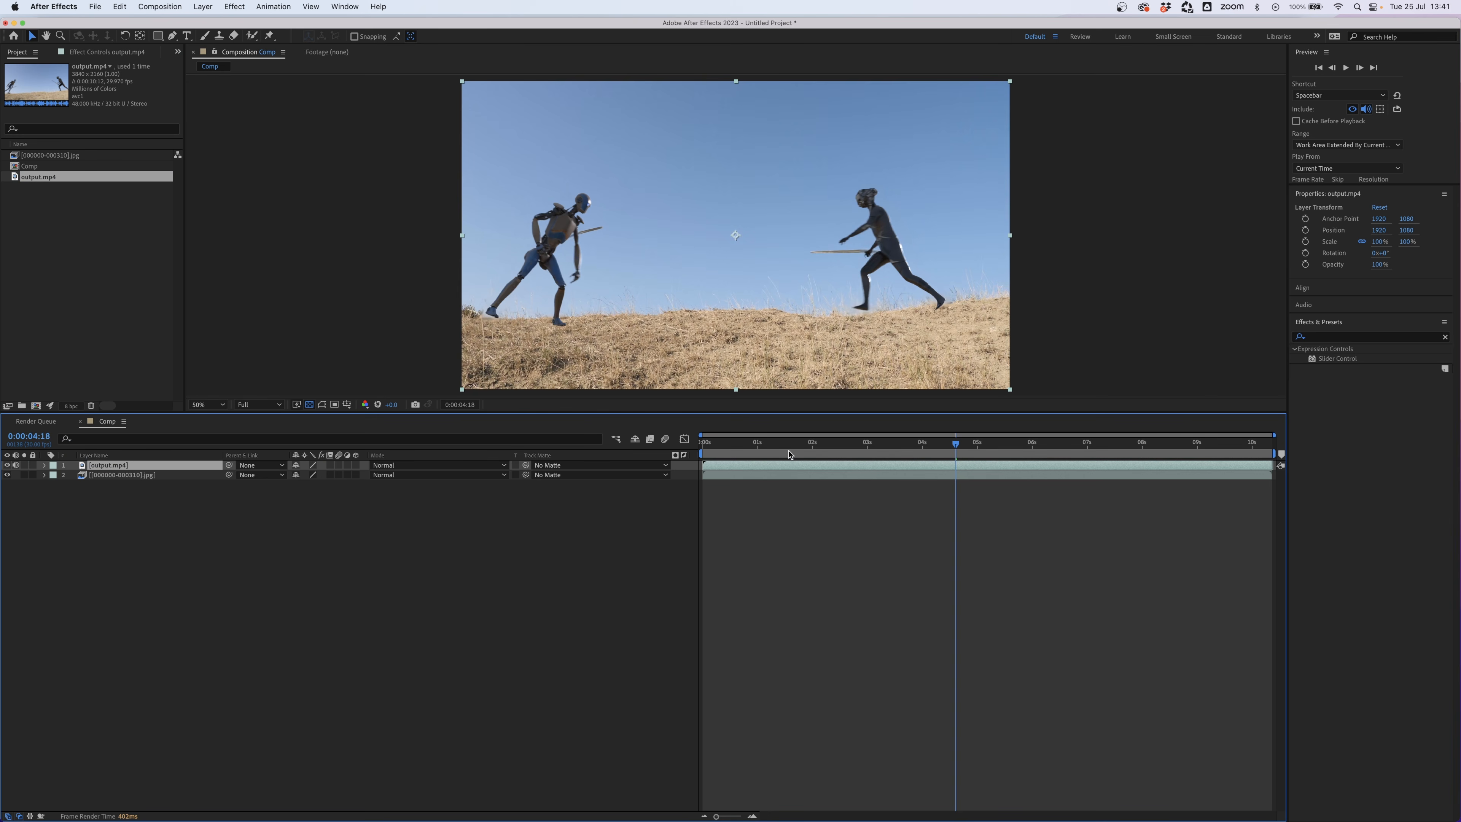
- Compare the two footage items' frame rates and reinterpret the clean plate sequence at 29.97 frames per second
{"action": "left_click", "coordinate": [50, 179]}
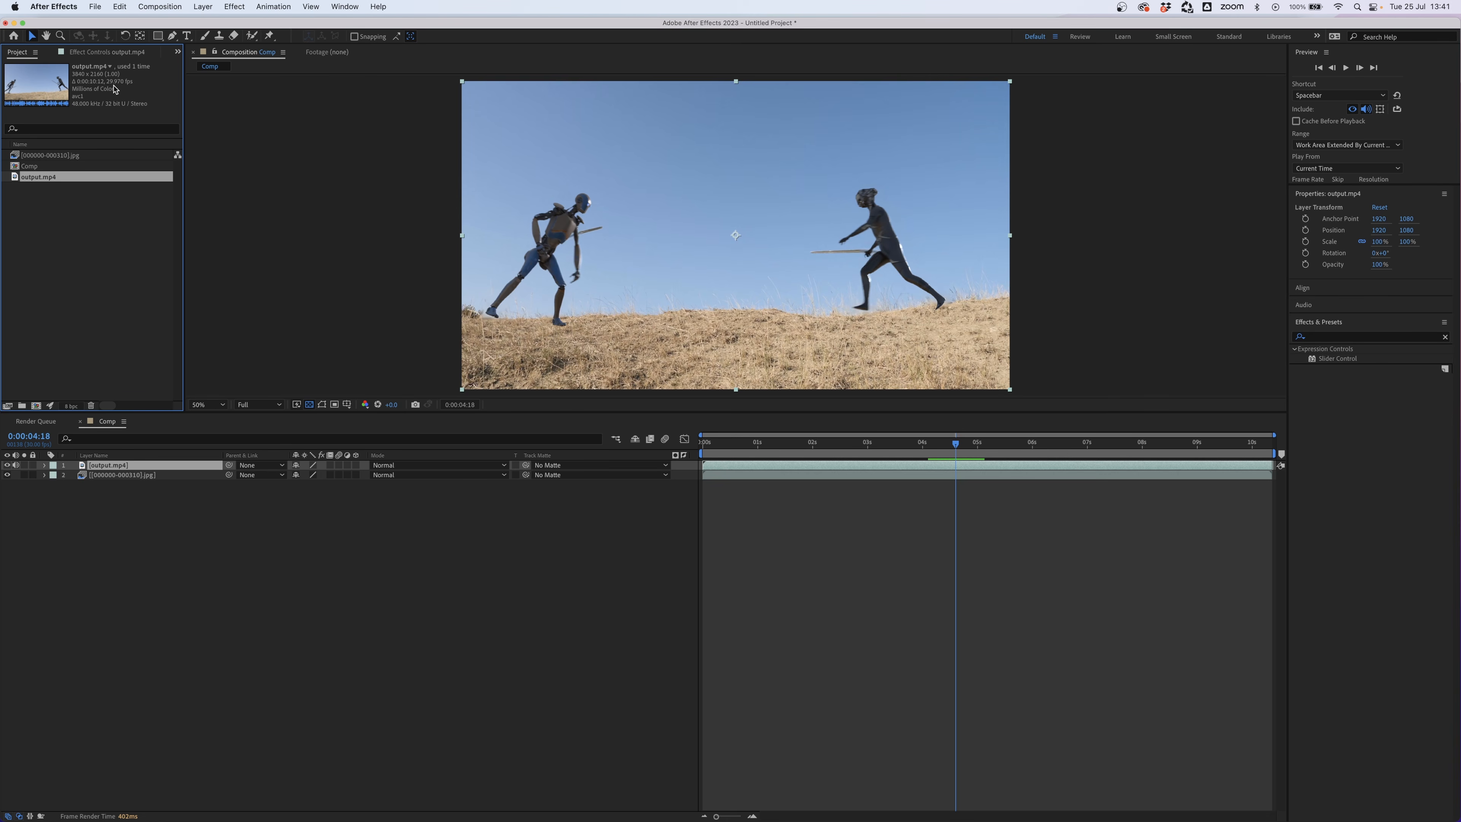
{"action": "left_click", "coordinate": [48, 155]}
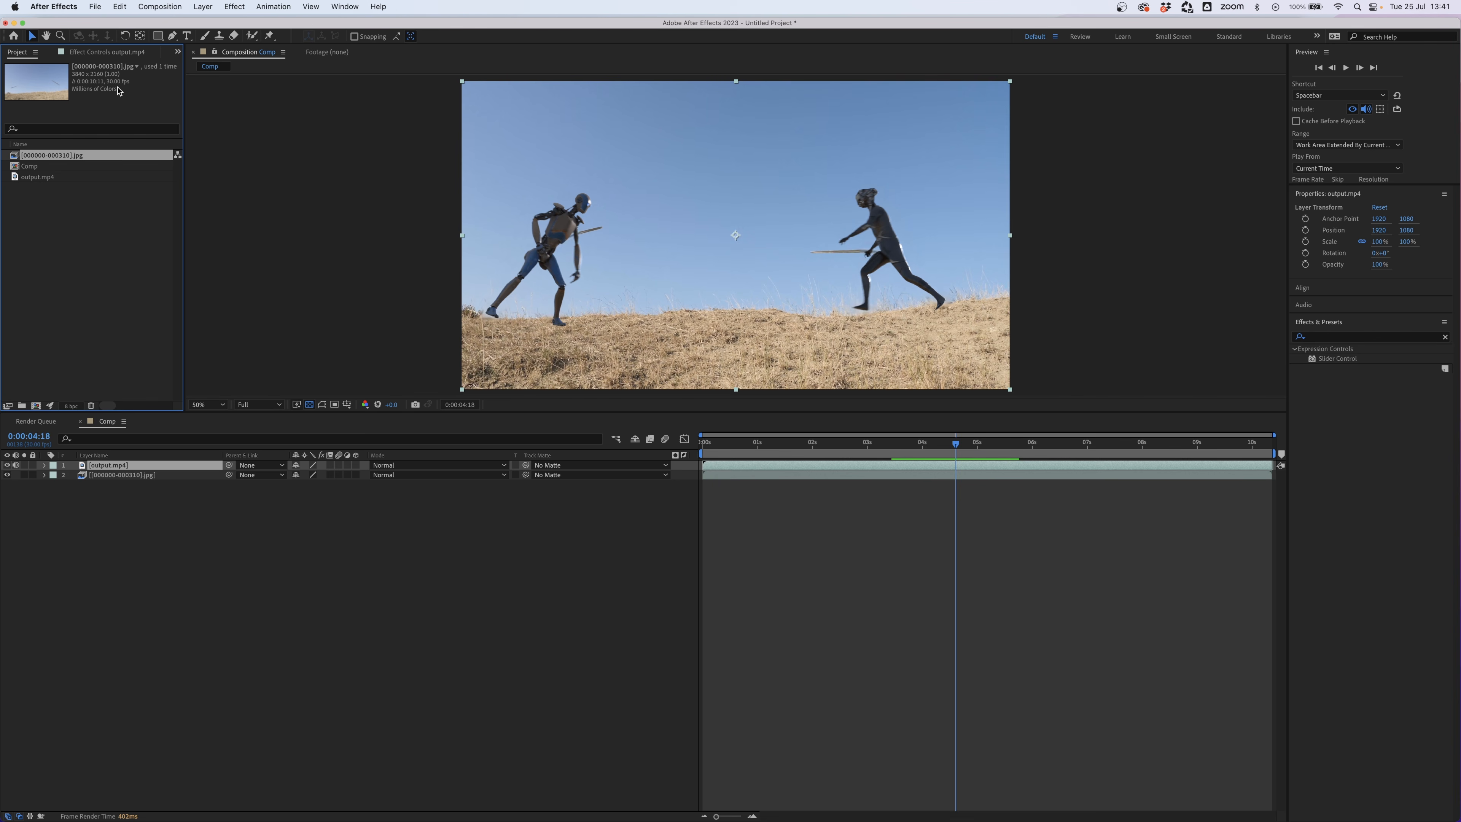
{"action": "right_click", "coordinate": [77, 158]}
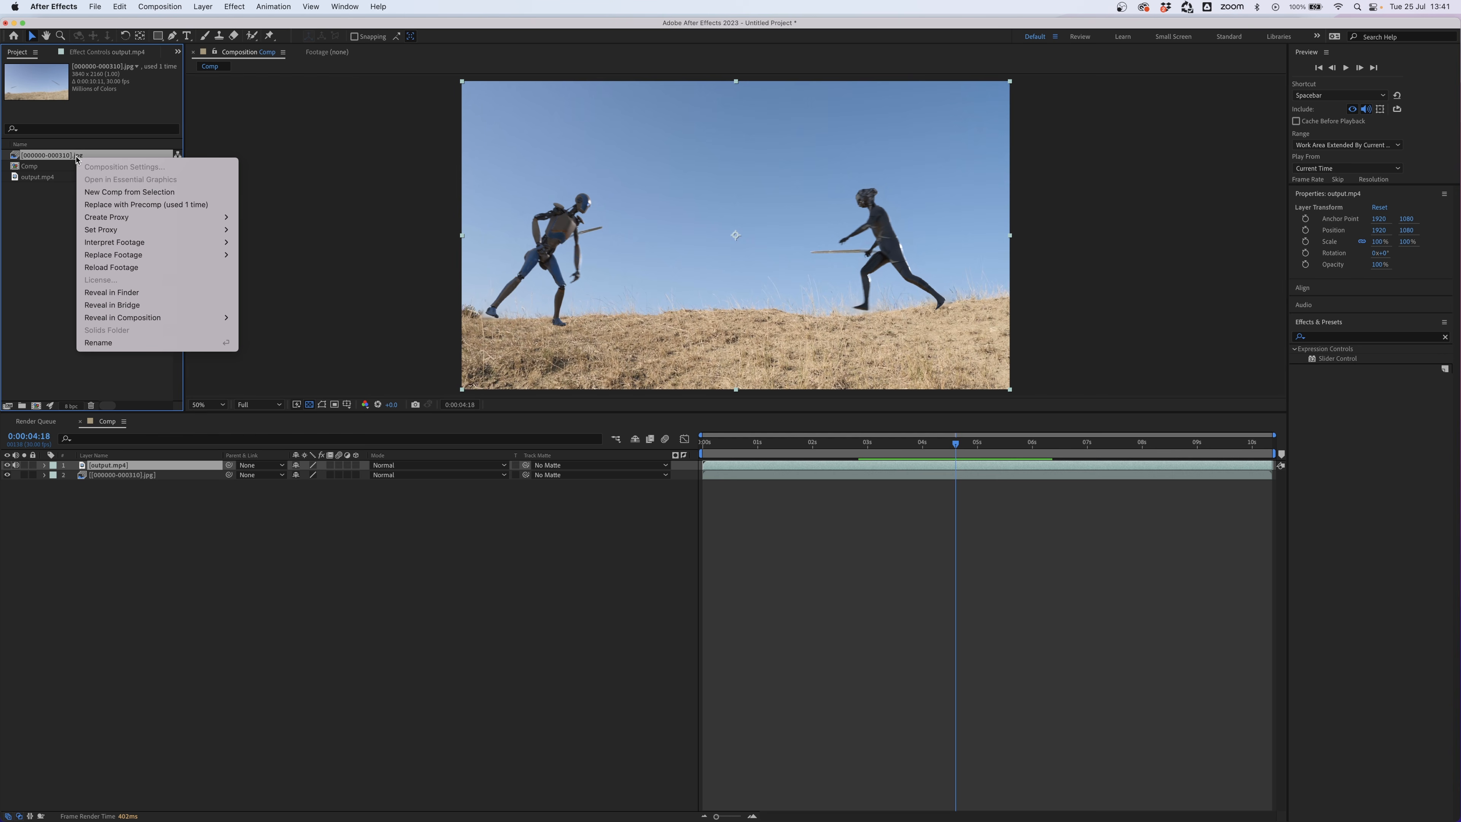
{"action": "mouse_move", "coordinate": [207, 242]}
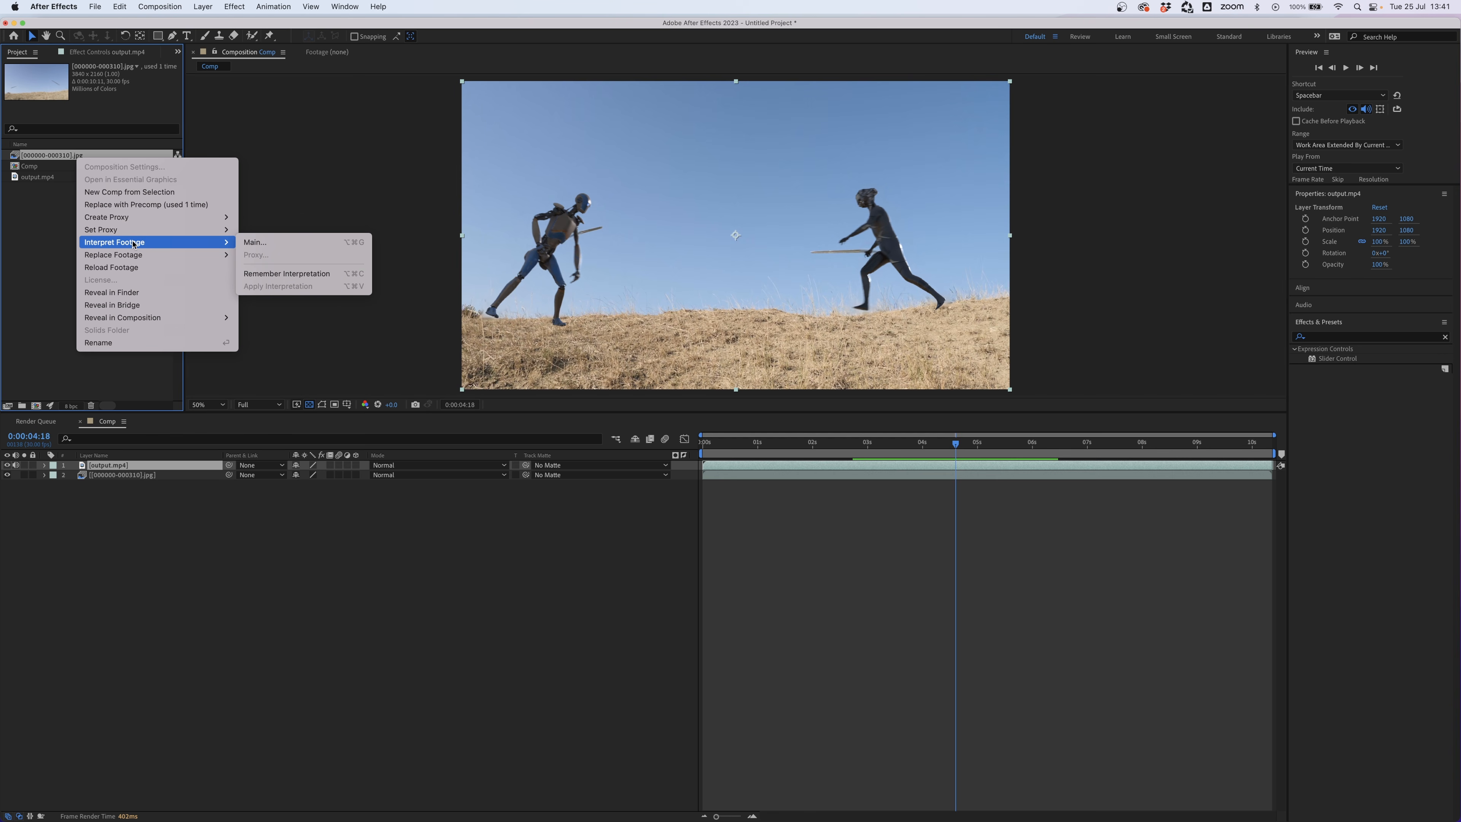
{"action": "left_click", "coordinate": [274, 247]}
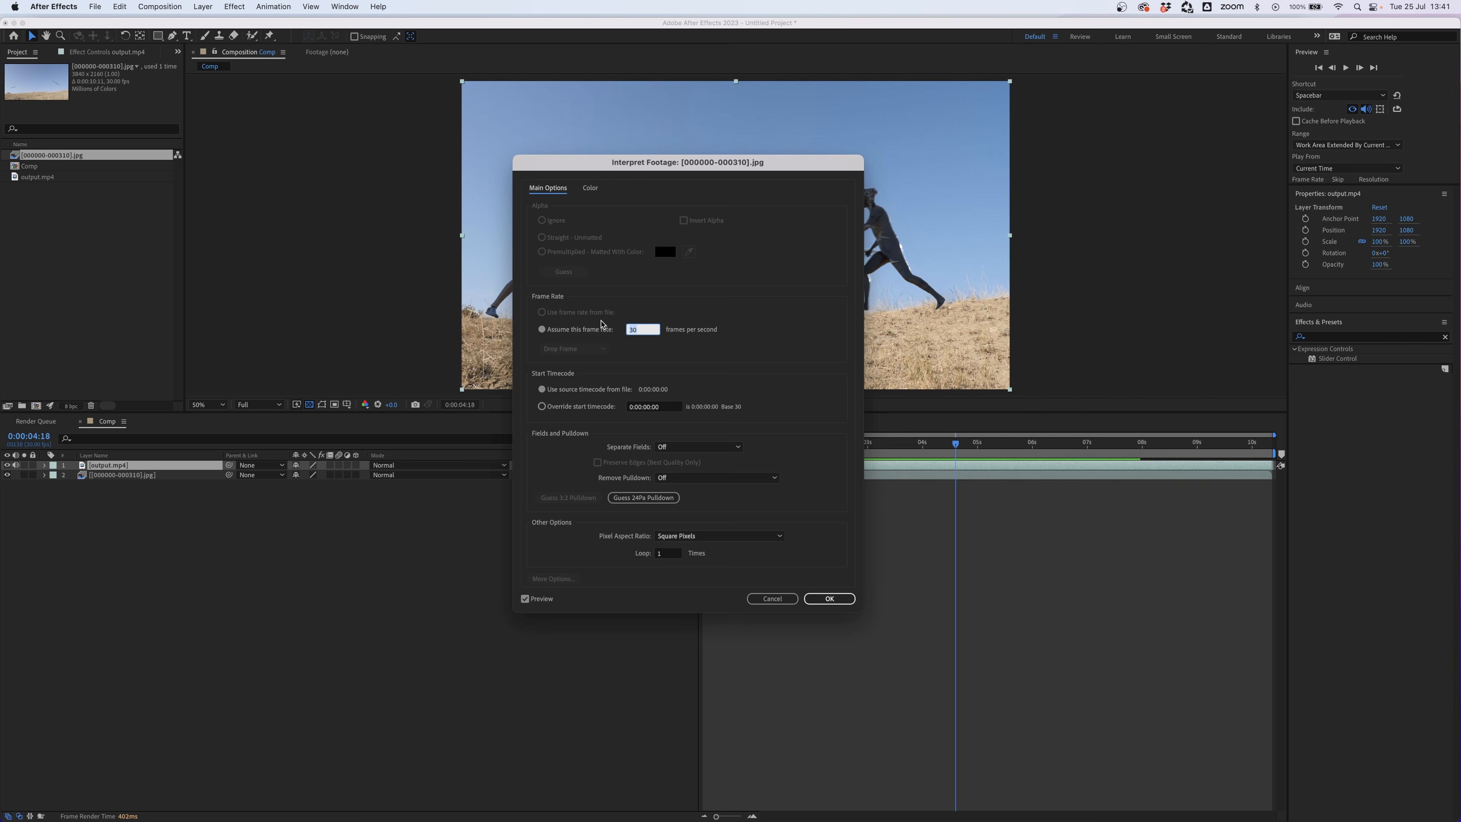
{"action": "type", "text": "29.97"}
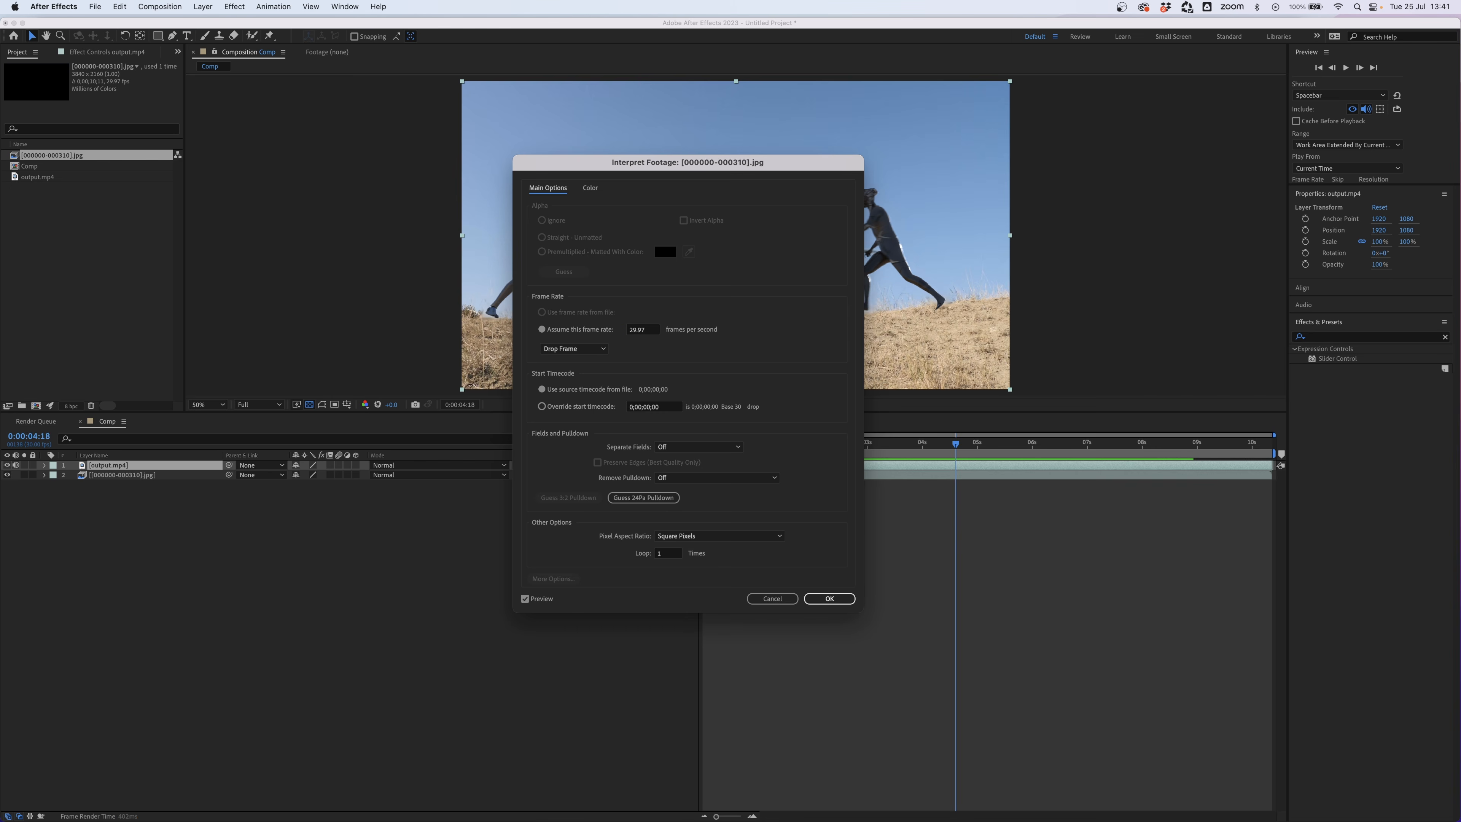
{"action": "key", "text": "Return"}
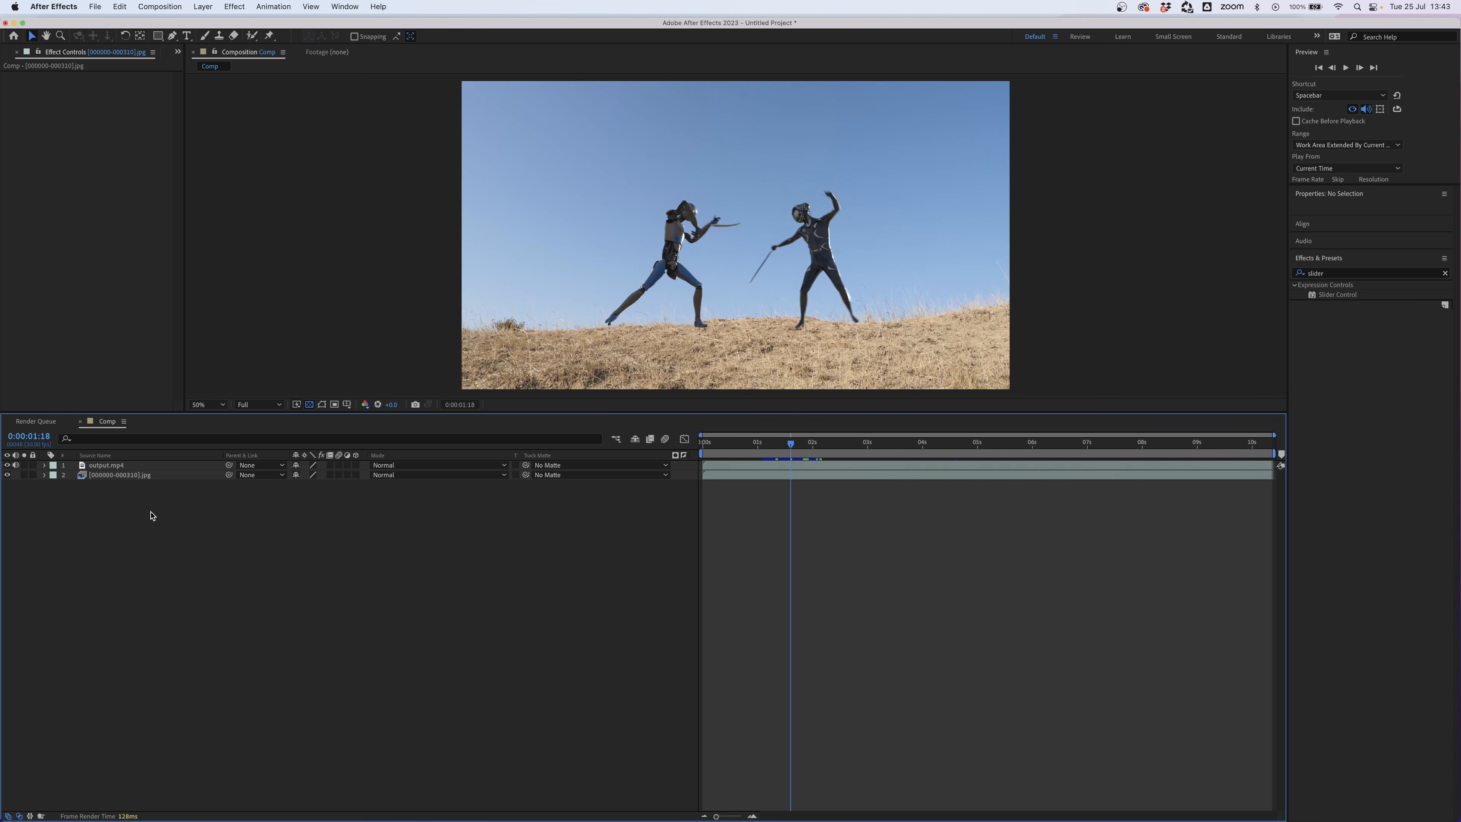
- Apply the Difference Matte keying effect to output.mp4 with the clean plate JPEG sequence as its difference layer
{"action": "right_click", "coordinate": [111, 470]}
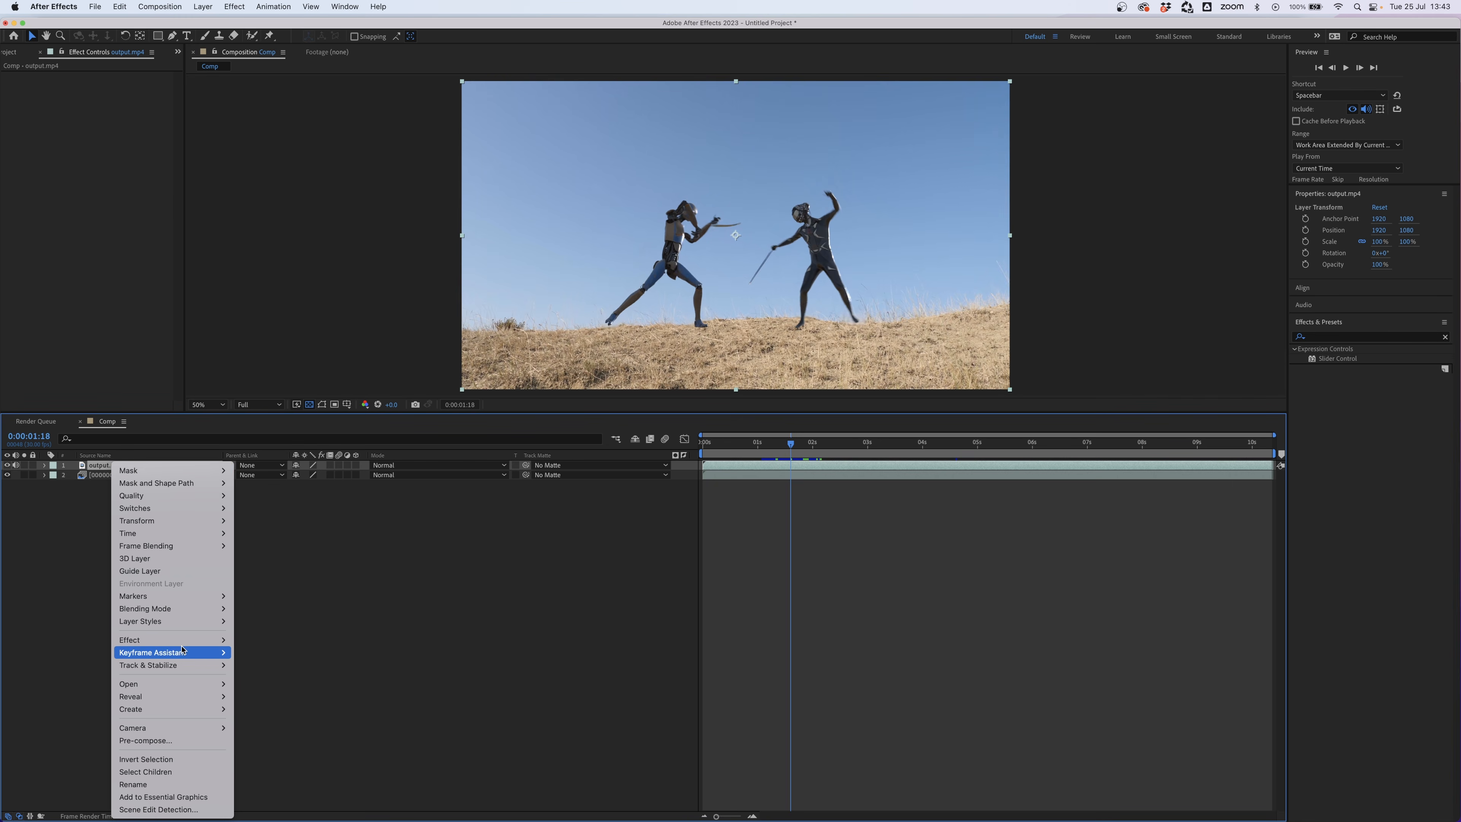
{"action": "mouse_move", "coordinate": [172, 640]}
{"action": "mouse_move", "coordinate": [280, 632]}
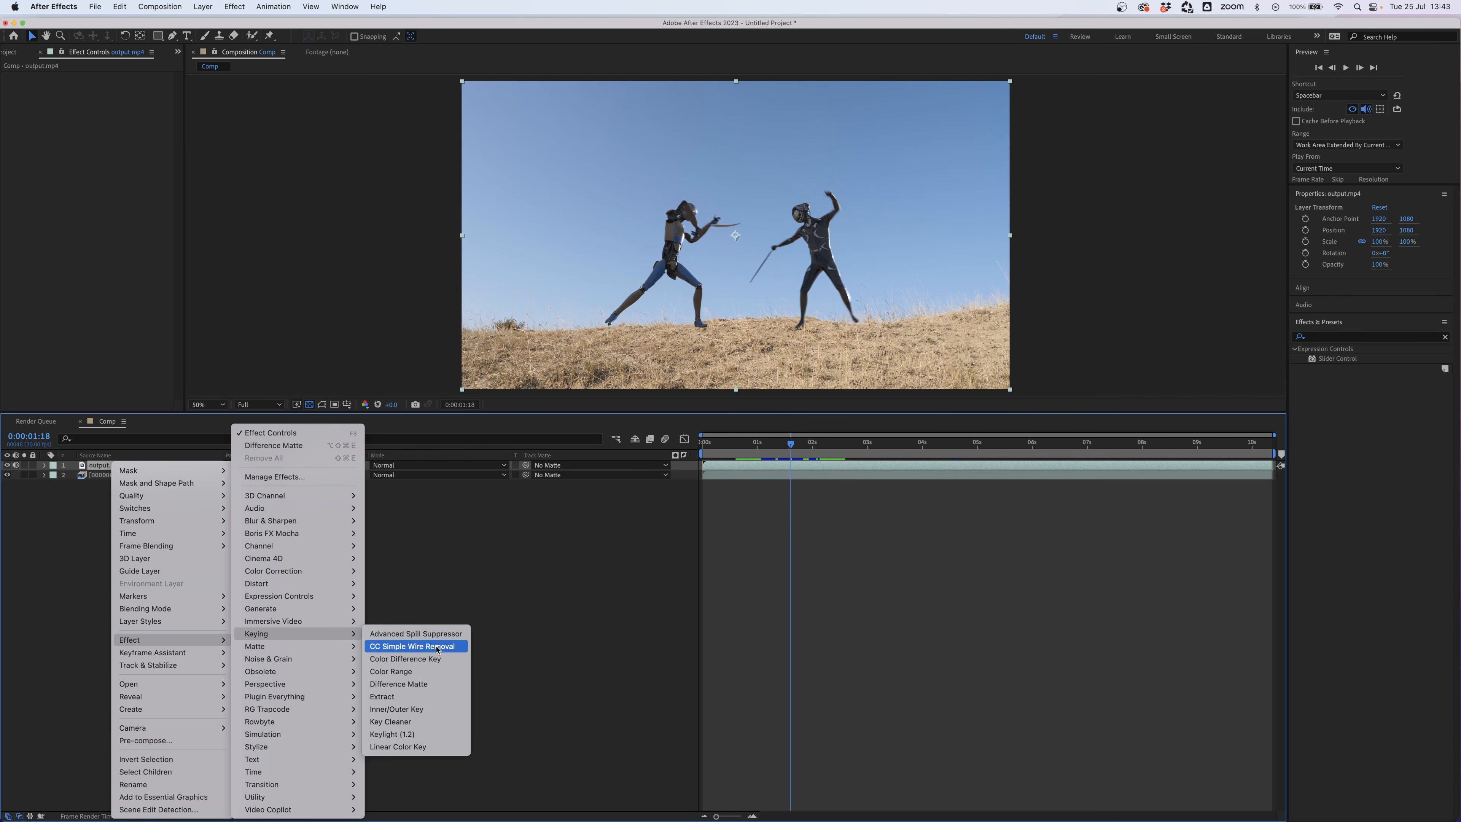
{"action": "left_click", "coordinate": [433, 685]}
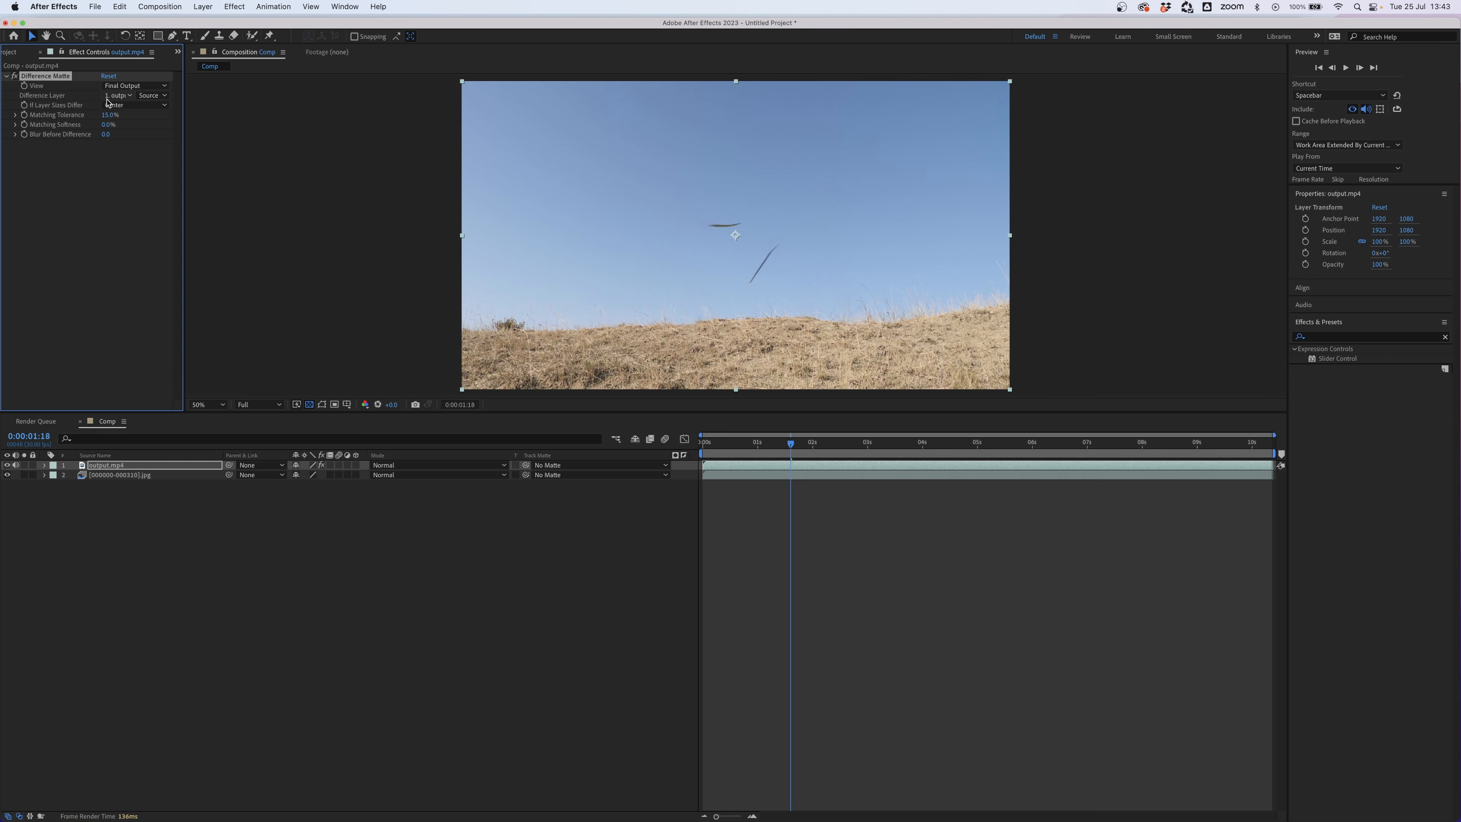
{"action": "left_click", "coordinate": [118, 95]}
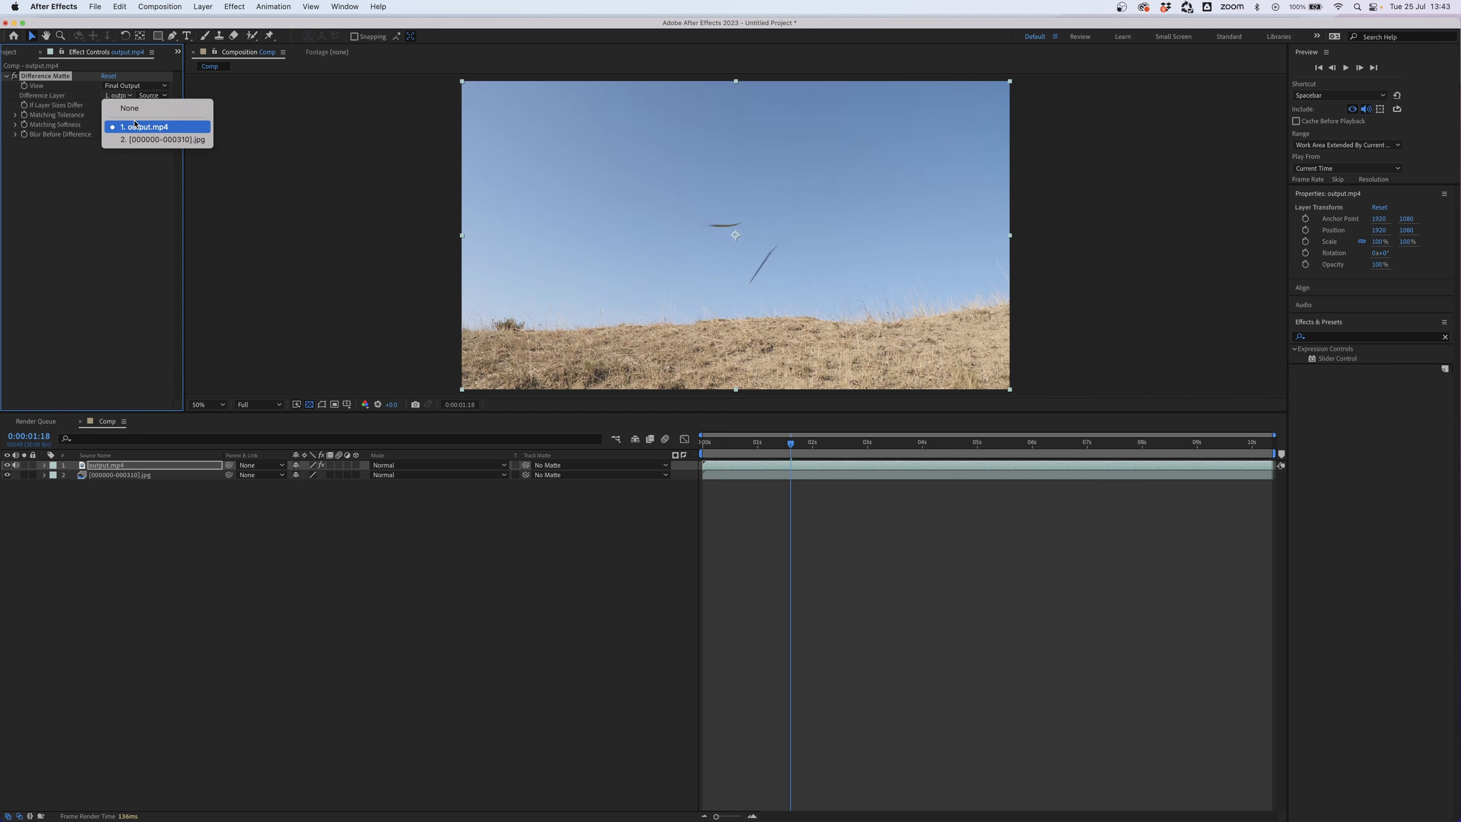
{"action": "left_click", "coordinate": [145, 140]}
- Add a full-size red solid and place it between output.mp4 and the clean plate layer
{"action": "left_click", "coordinate": [137, 545]}
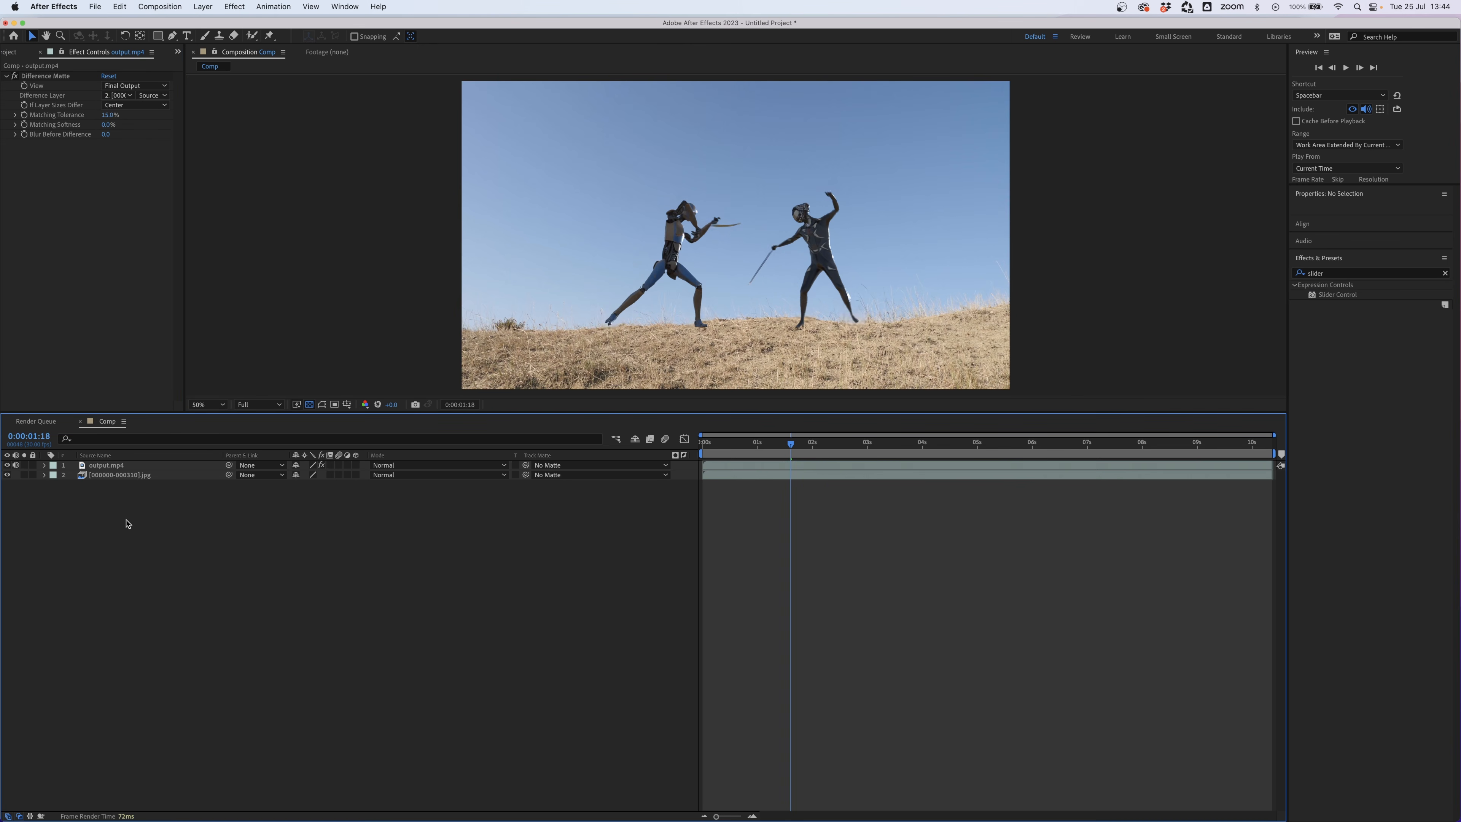
{"action": "right_click", "coordinate": [130, 523]}
{"action": "mouse_move", "coordinate": [150, 530]}
{"action": "left_click", "coordinate": [288, 543]}
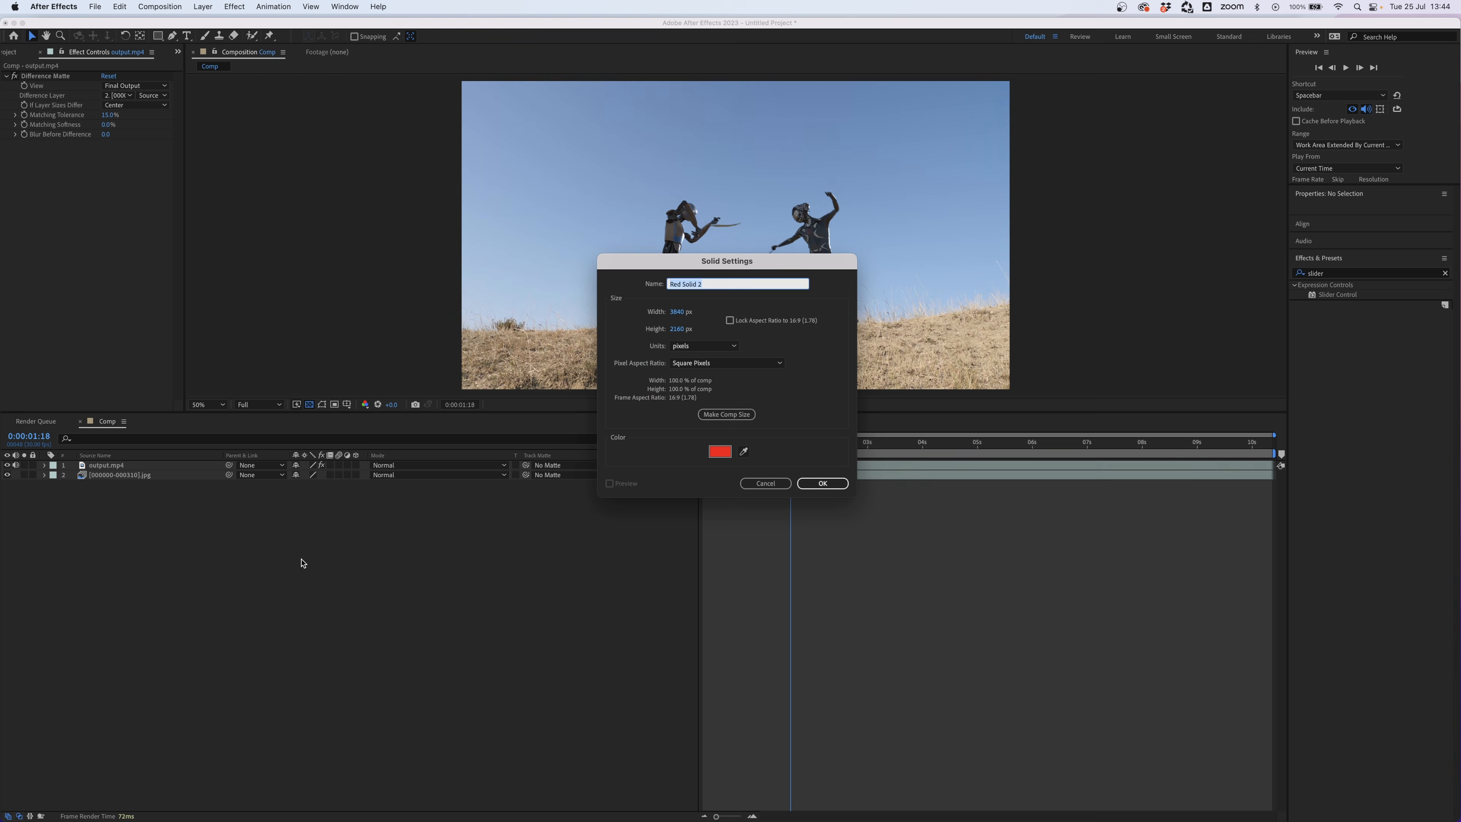
{"action": "key", "text": "Return"}
{"action": "left_click_drag", "start_coordinate": [110, 465], "coordinate": [108, 473]}
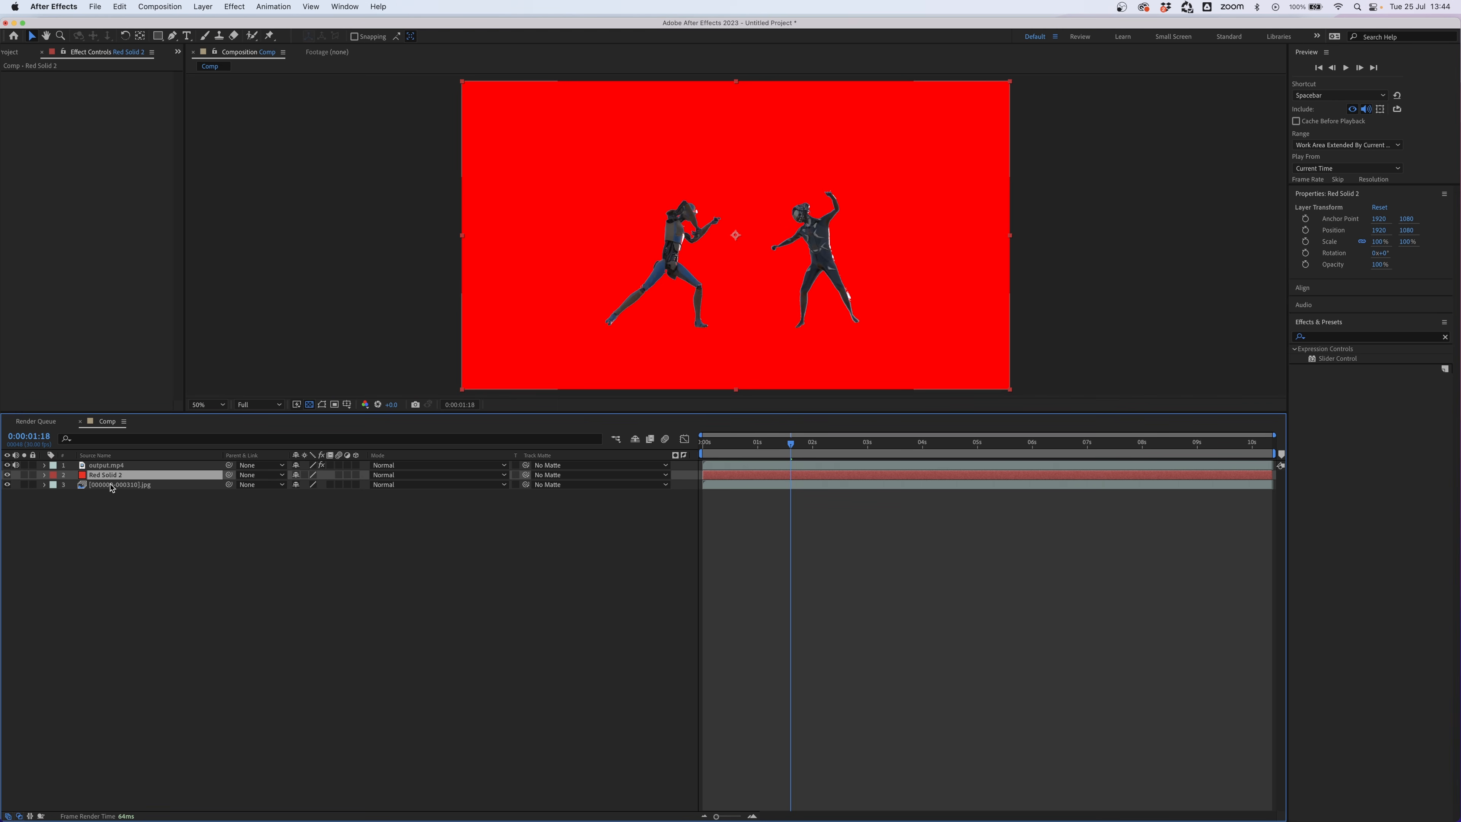
- Set the Difference Matte's Matching Tolerance on output.mp4 to 5% and hide the red solid and clean plate layers
{"action": "left_click", "coordinate": [109, 466]}
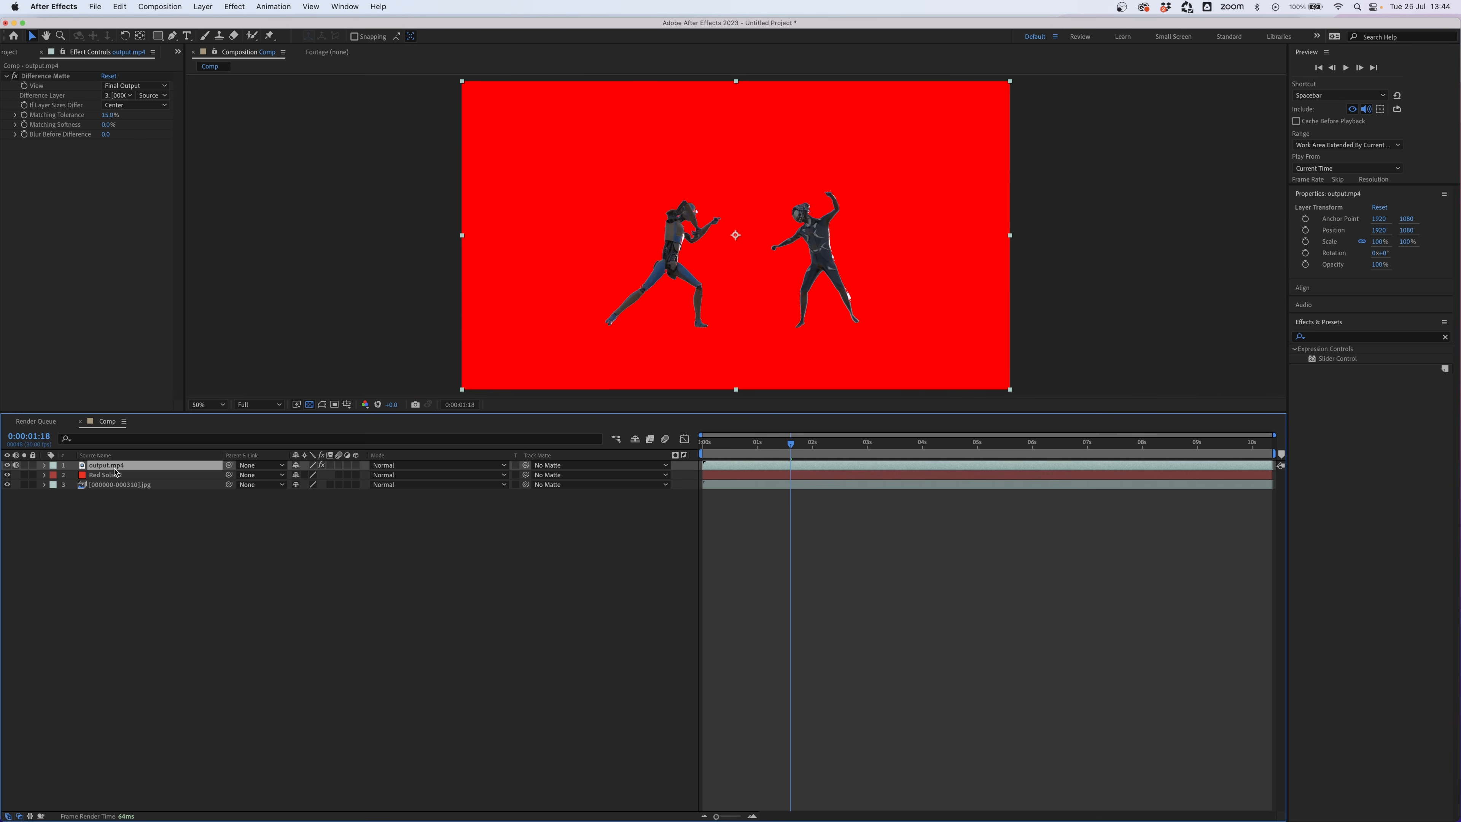
{"action": "left_click", "coordinate": [107, 115]}
{"action": "type", "text": "0"}
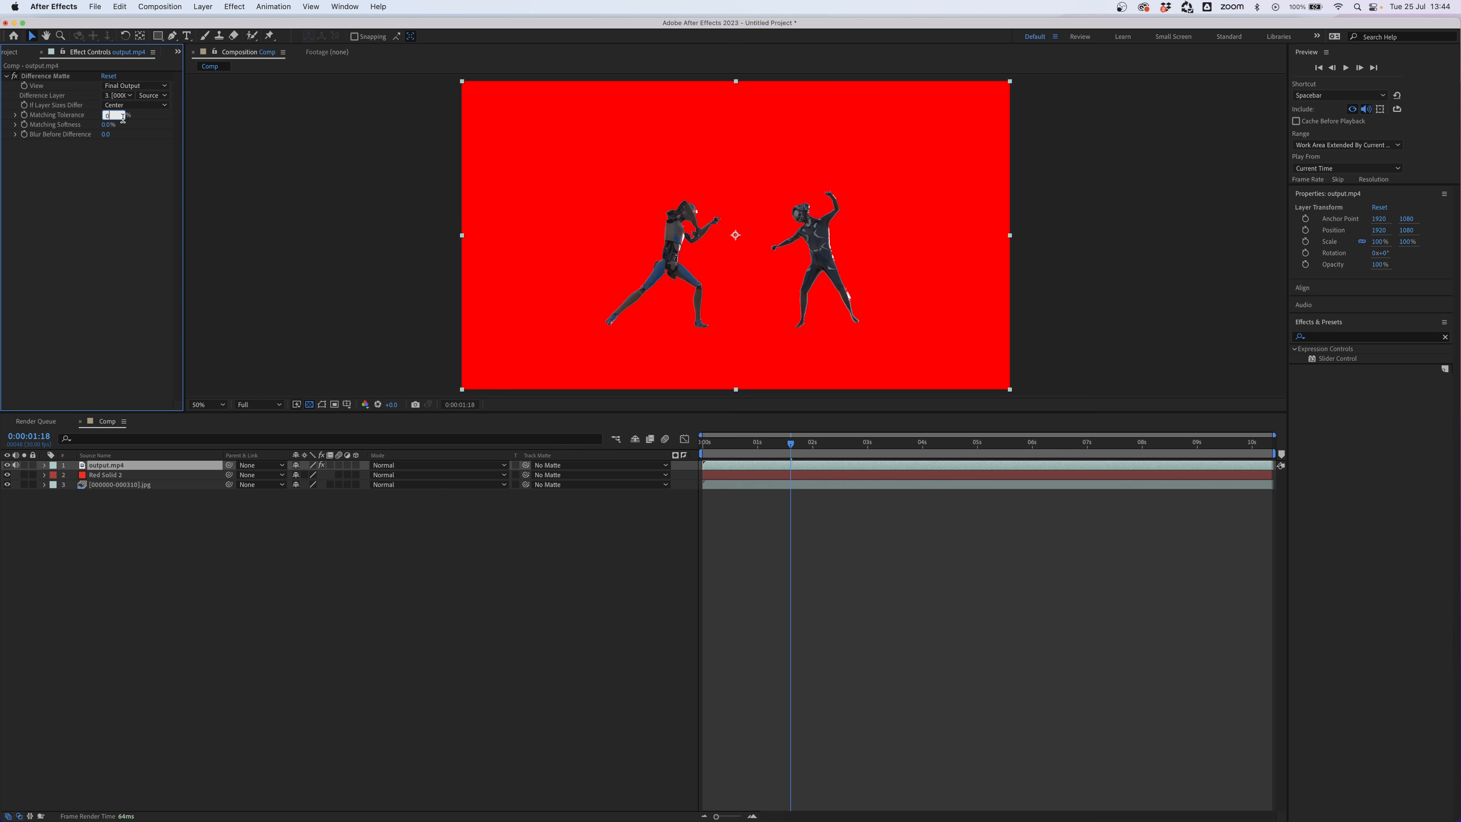
{"action": "key", "text": "Return"}
{"action": "left_click", "coordinate": [110, 116]}
{"action": "type", "text": "15"}
{"action": "key", "text": "Return"}
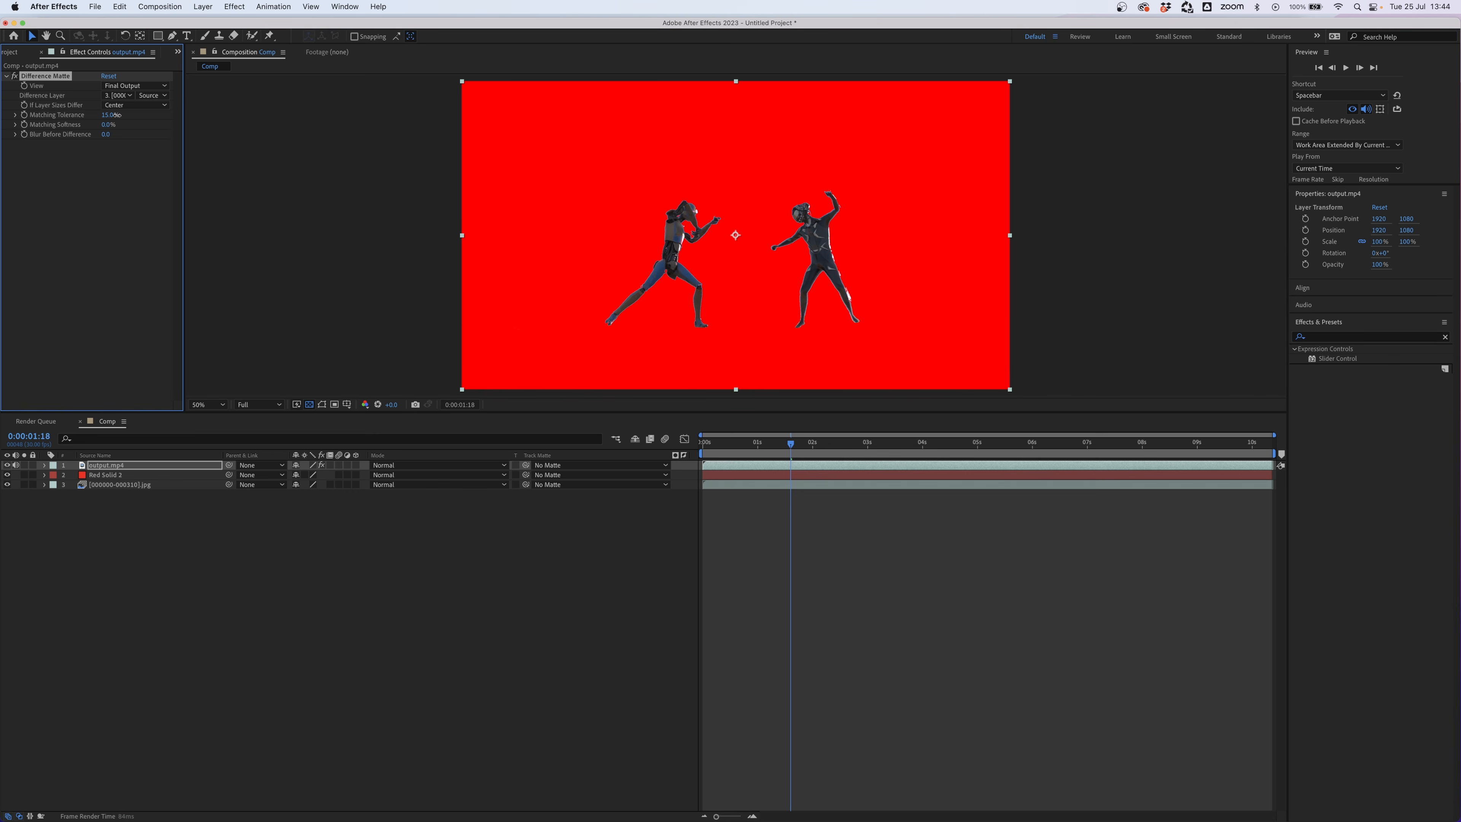
{"action": "left_click_drag", "start_coordinate": [117, 115], "coordinate": [112, 116]}
{"action": "left_click", "coordinate": [7, 475]}
{"action": "left_click", "coordinate": [147, 555]}
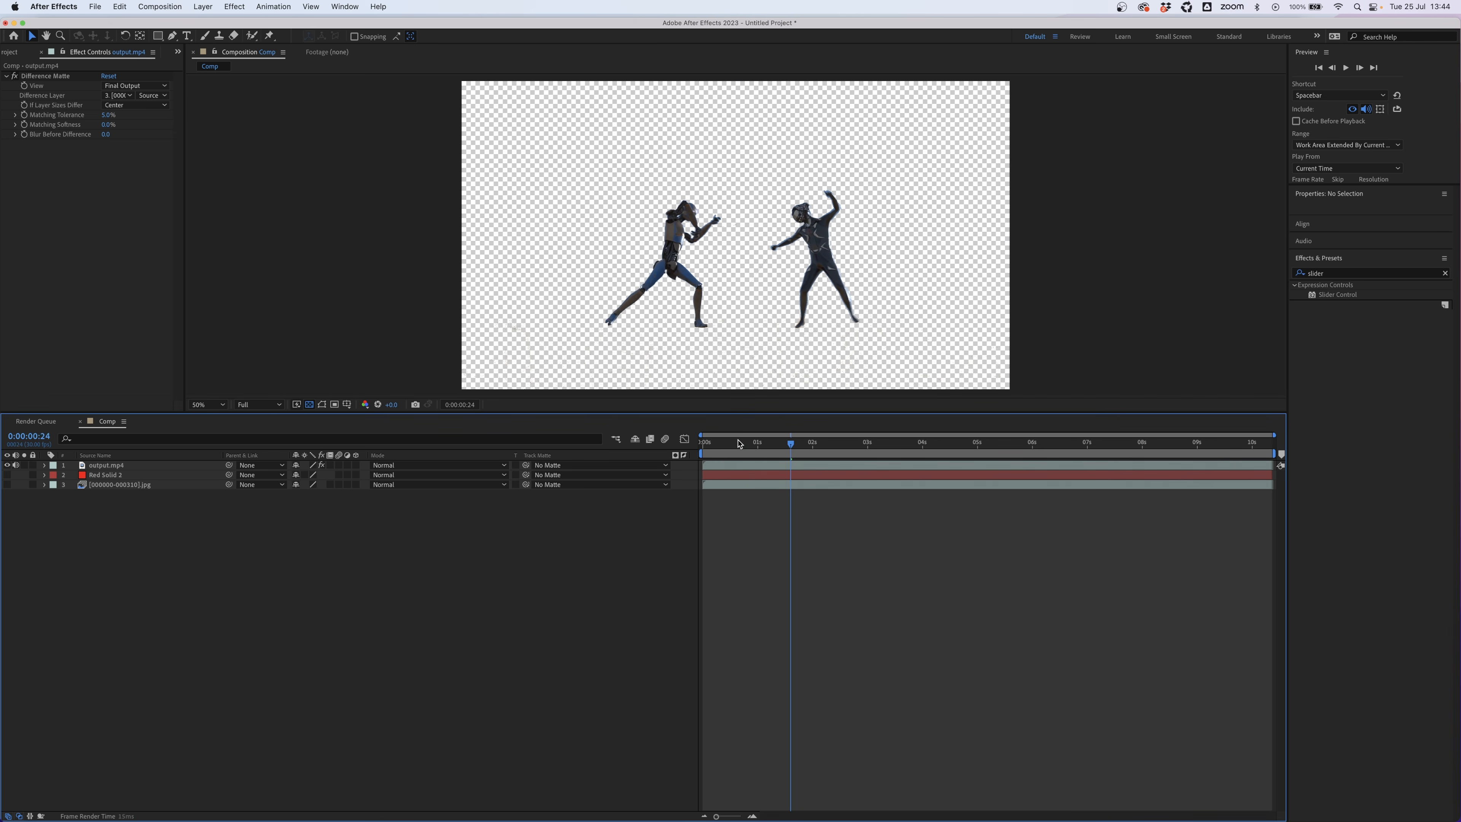
- Scrub to 0:00:09:19 and fine-tune output.mp4's Matching Tolerance, lowering it in small steps and raising it back slightly
{"action": "left_click_drag", "start_coordinate": [740, 443], "coordinate": [1234, 463]}
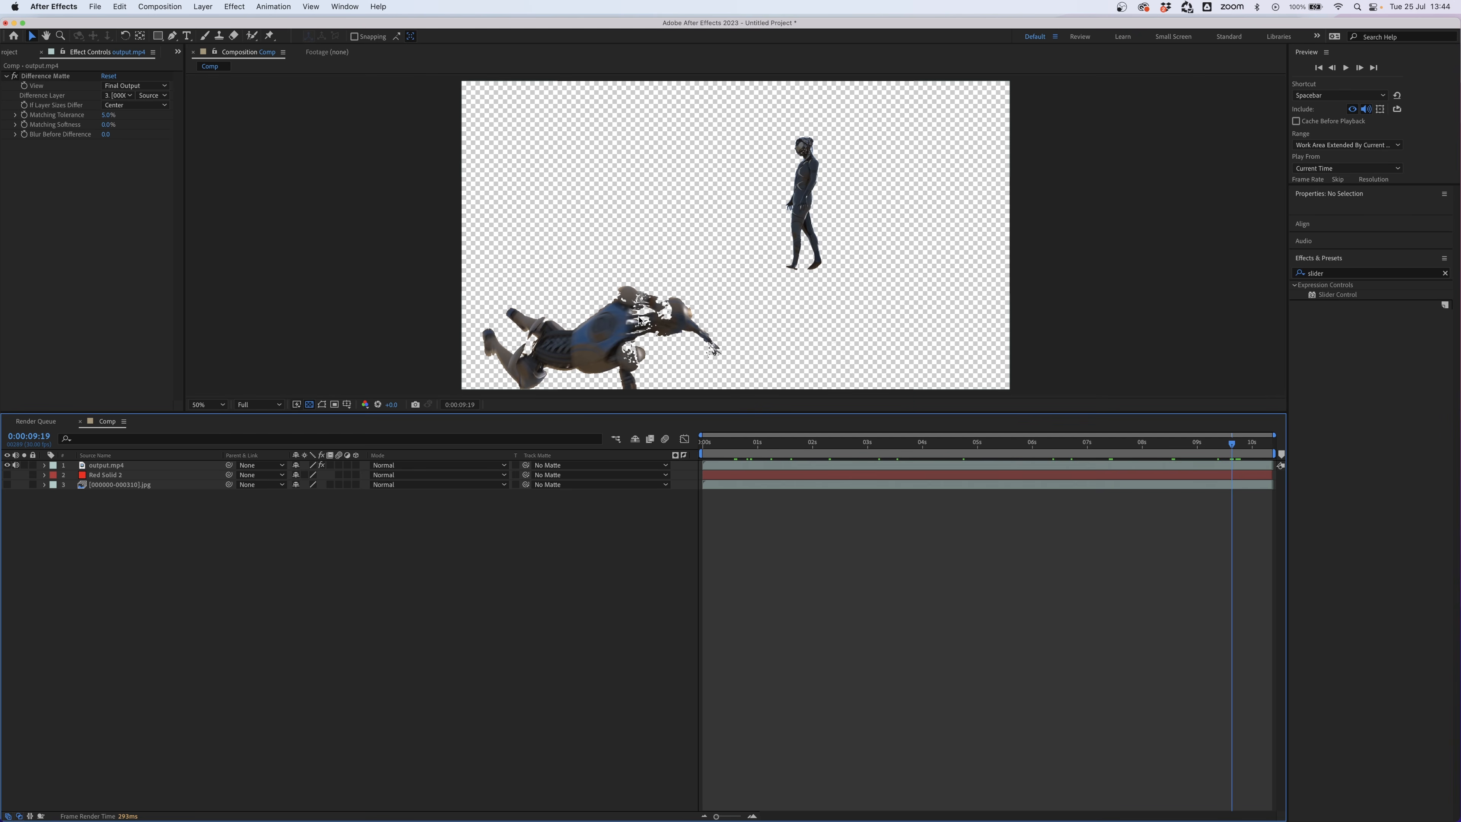
{"action": "left_click", "coordinate": [106, 467]}
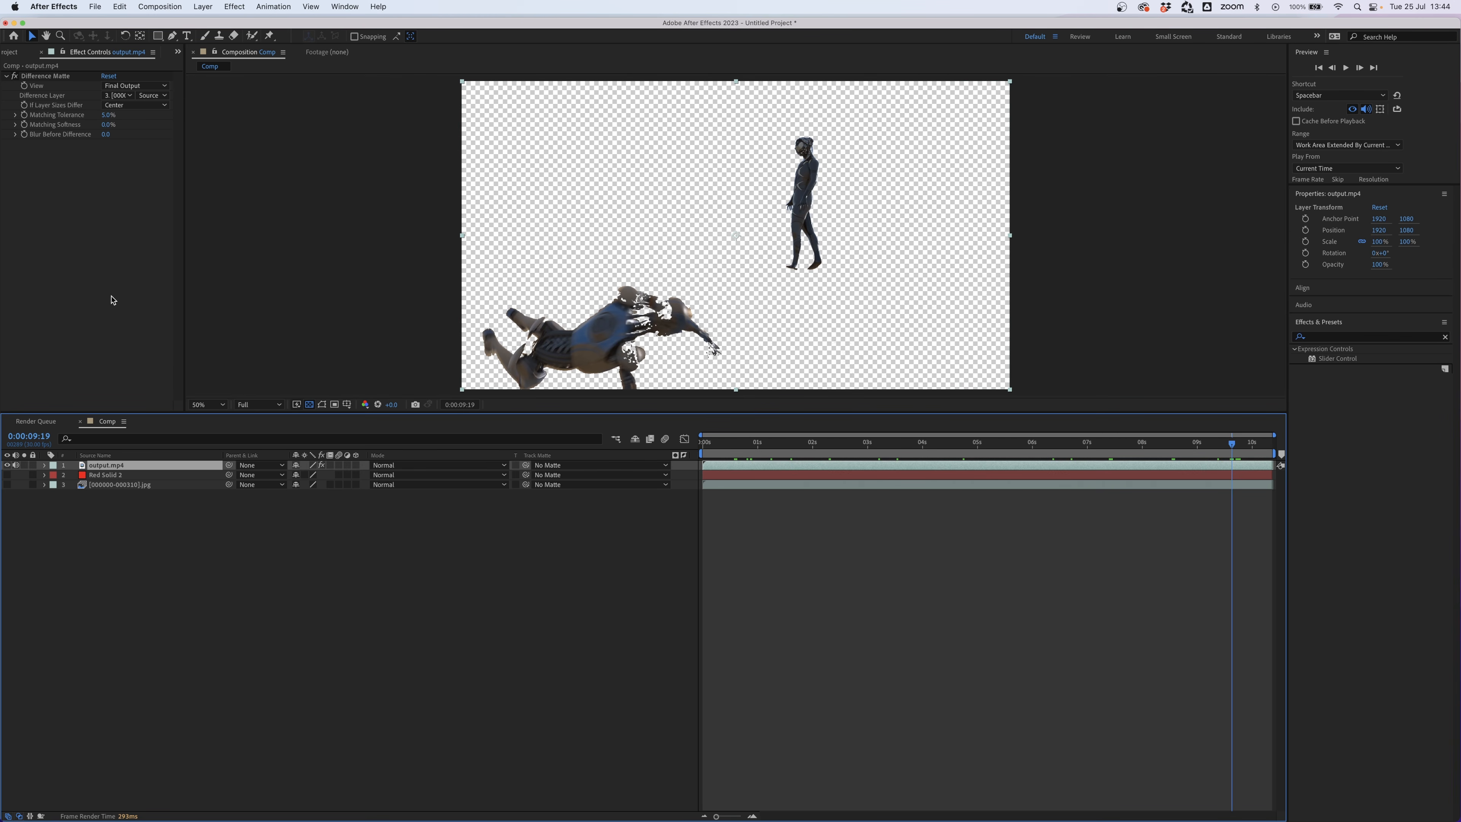
{"action": "left_click", "coordinate": [108, 115]}
{"action": "type", "text": "8"}
{"action": "key", "text": "Down"}
{"action": "key", "text": "Down"}
{"action": "key", "text": "Down"}
{"action": "key", "text": "Down"}
{"action": "key", "text": "Down"}
{"action": "key", "text": "Down"}
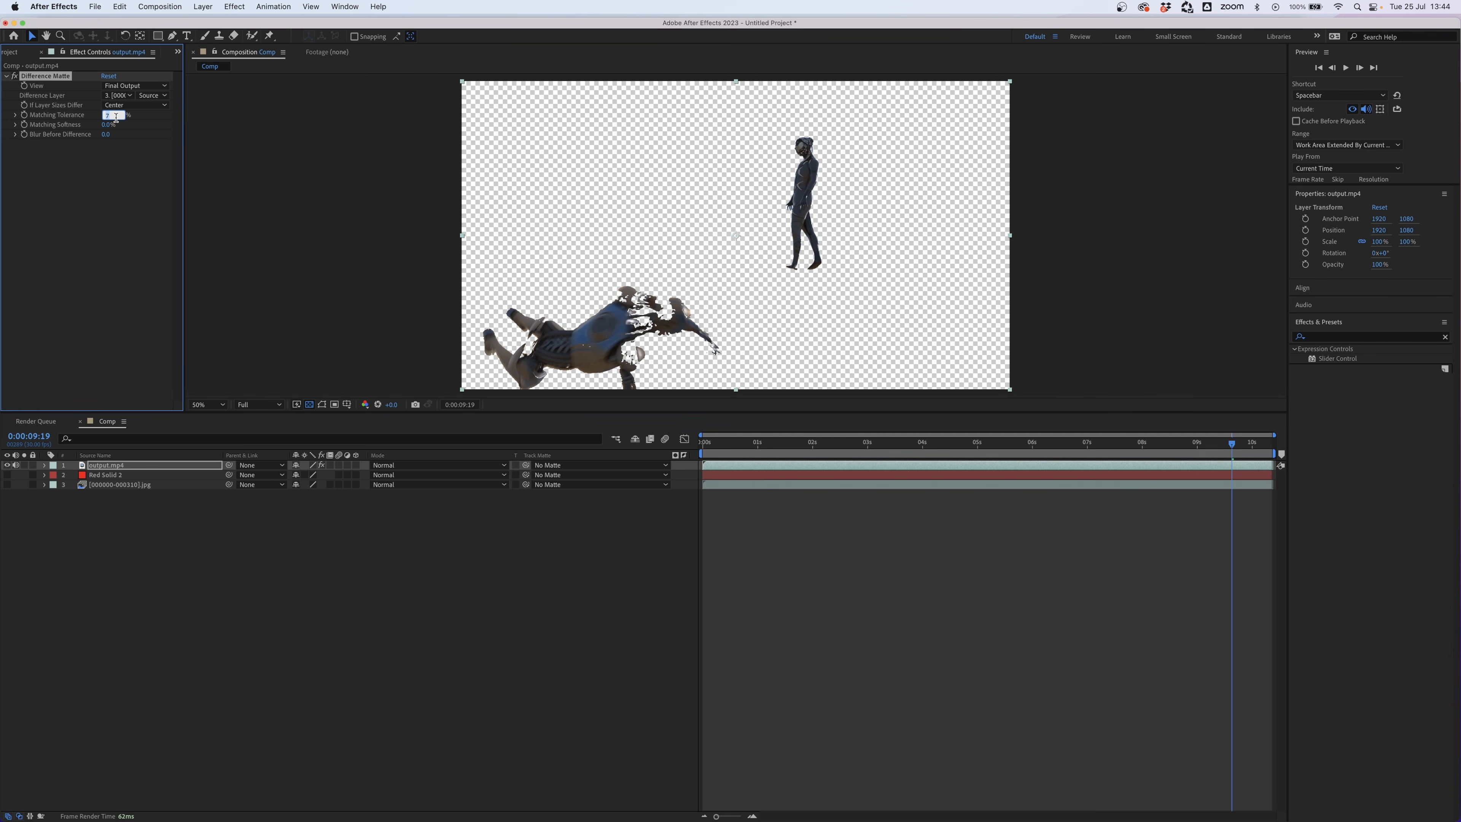
{"action": "key", "text": "Down"}
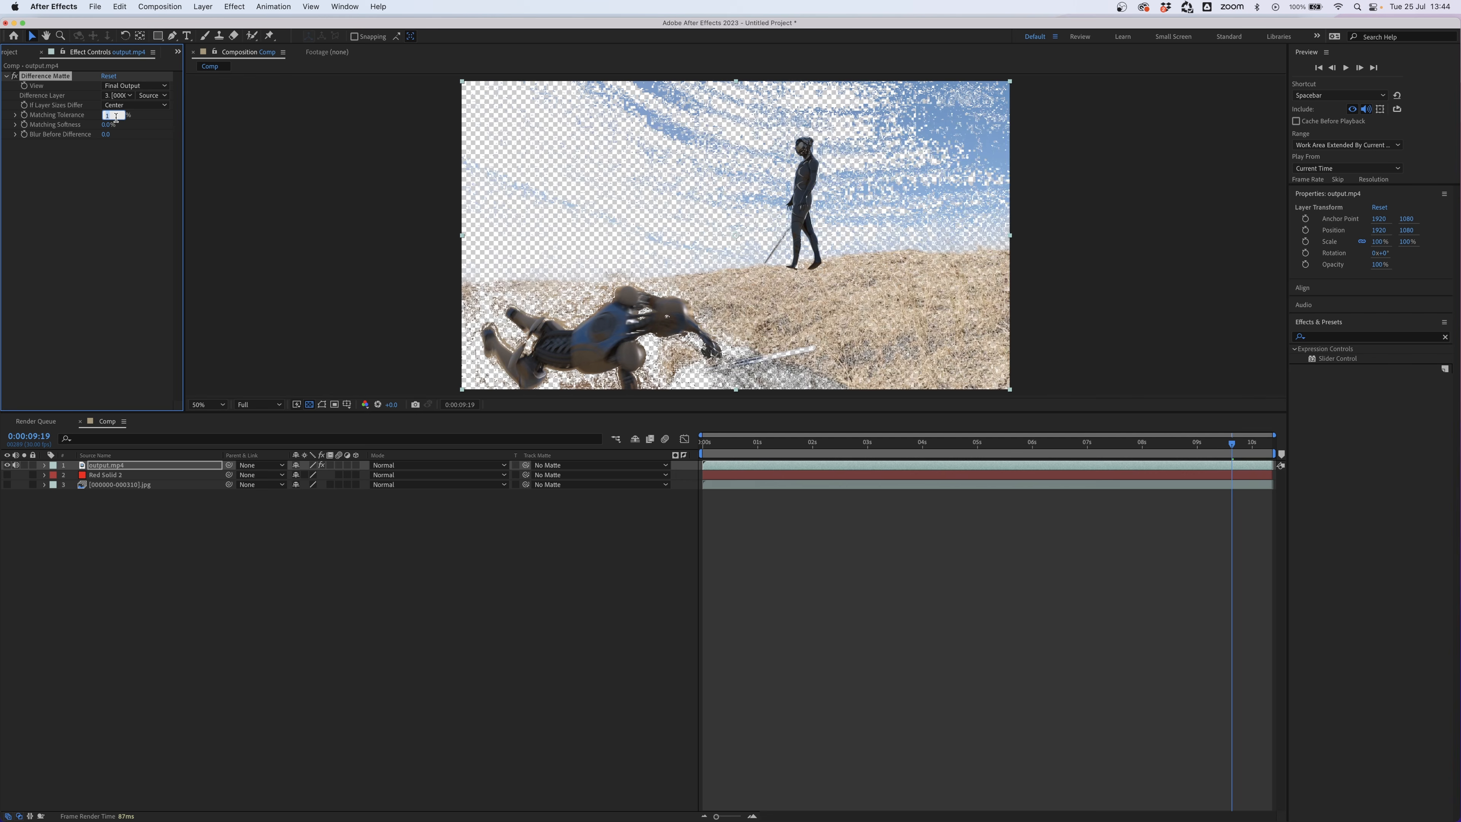
{"action": "key", "text": "Up"}
{"action": "key", "text": "Up"}
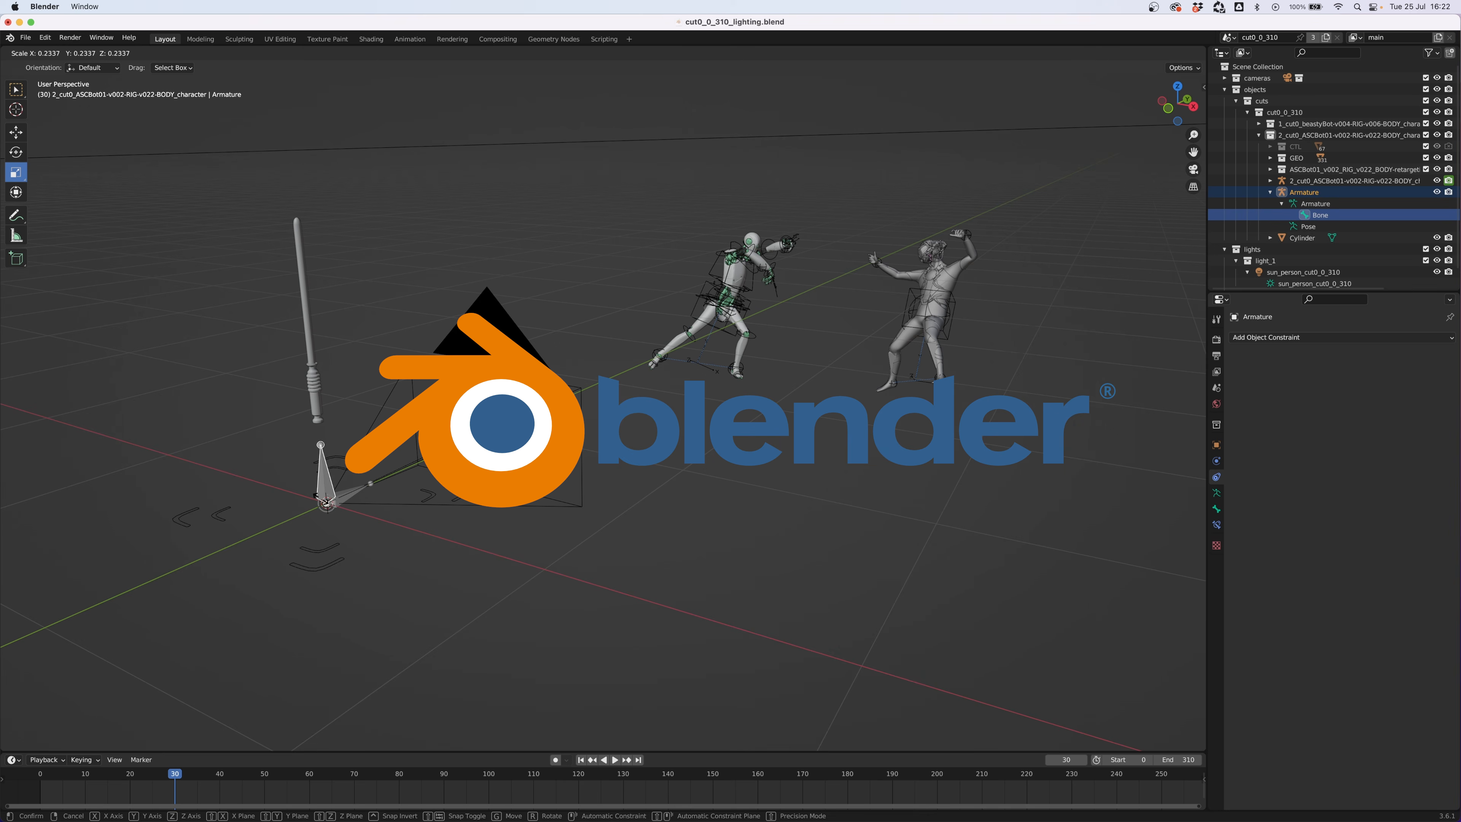
- In Blender's cut0_0_310_lighting.blend, scale down and position the sabre's armature, and parent the sabre cylinder to it
{"action": "left_click", "coordinate": [322, 368]}
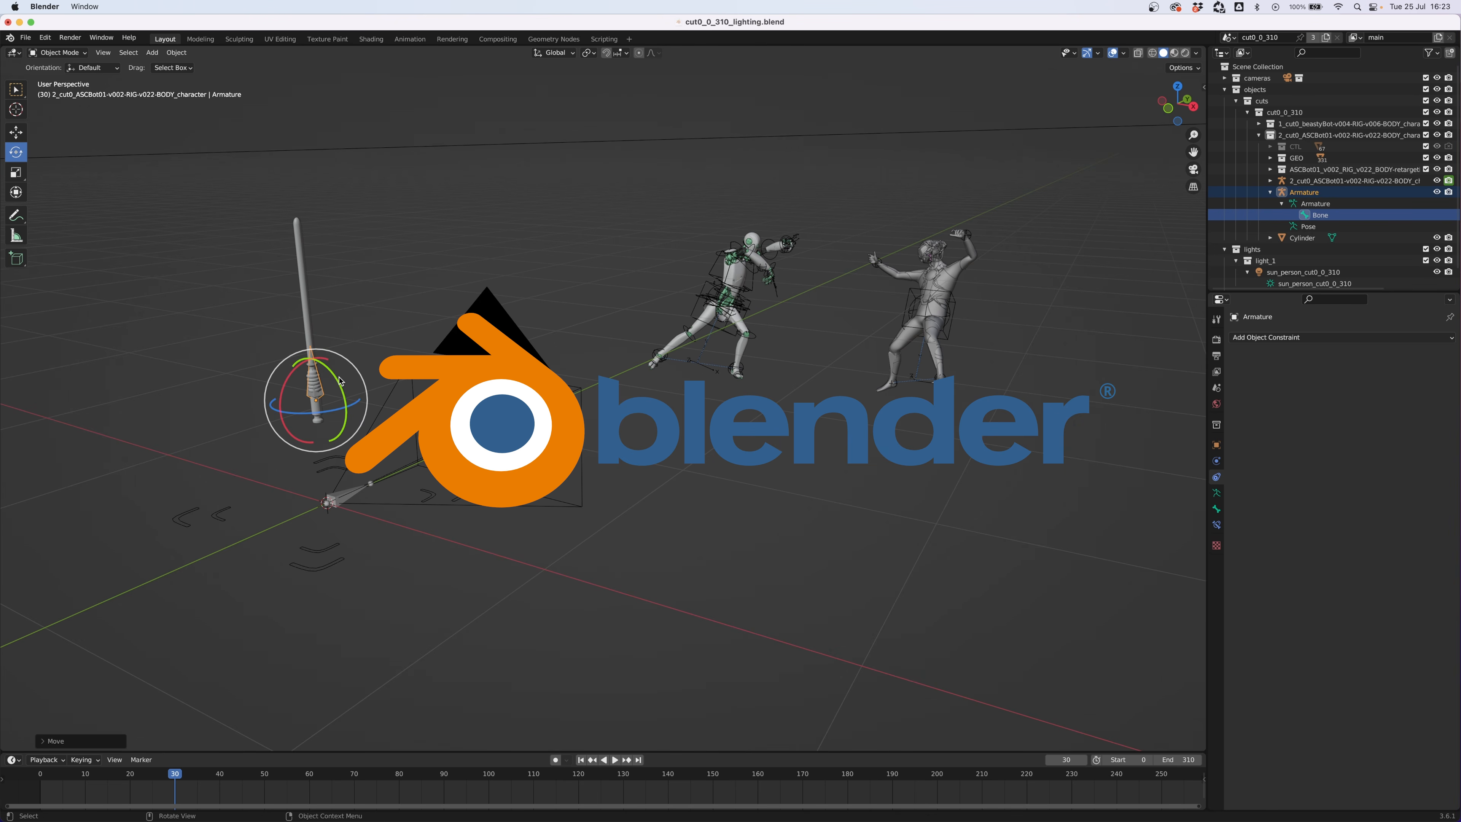
{"action": "left_click", "coordinate": [302, 277]}
{"action": "left_click", "coordinate": [321, 363], "text": "shift"}
{"action": "key", "text": "super+p"}
{"action": "left_click", "coordinate": [252, 392]}
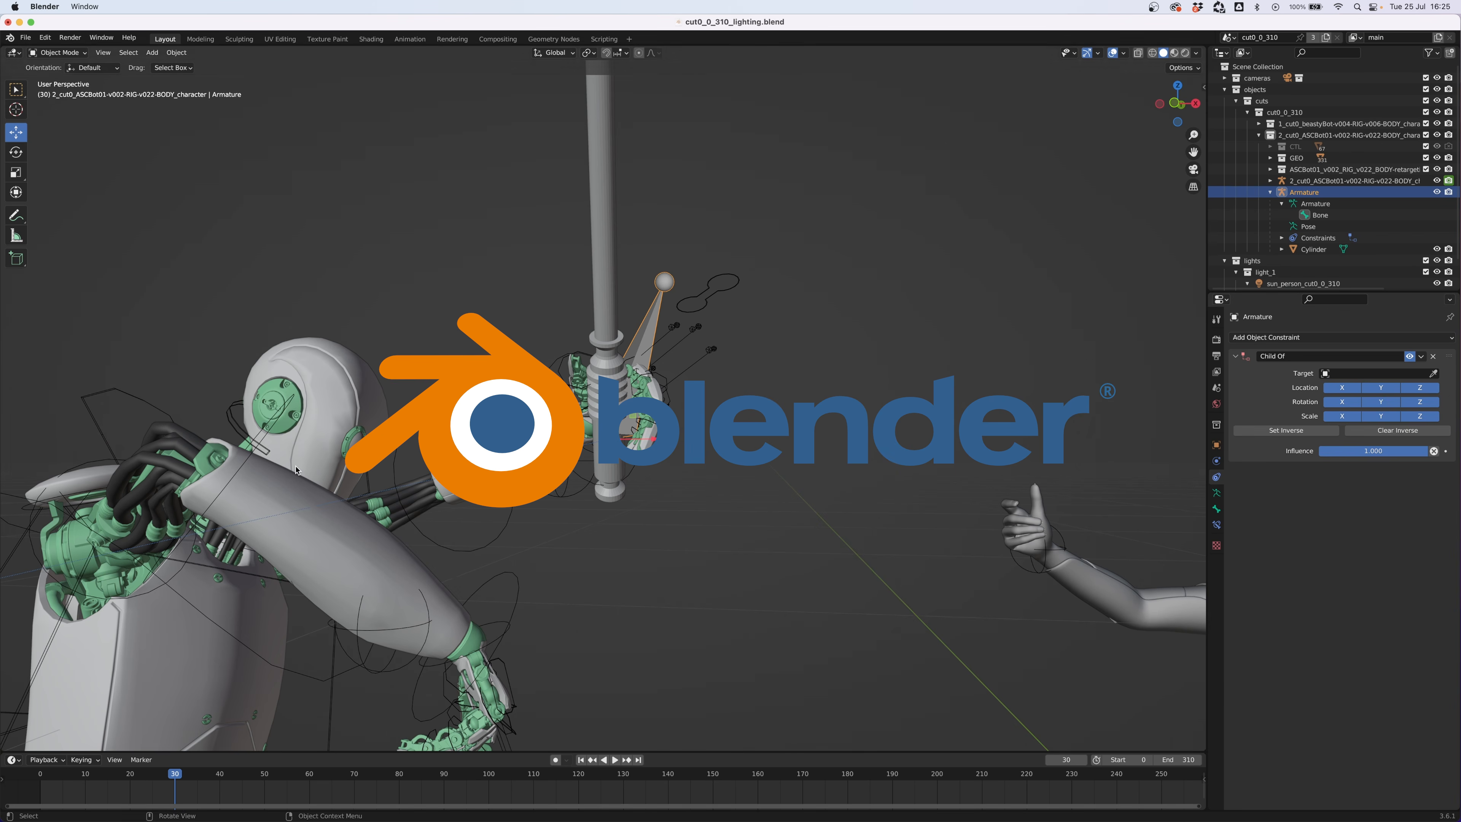
- Target the sabre armature's Child Of constraint at a bone of the ASCBot01 character rig and set its inverse
{"action": "left_click_drag", "start_coordinate": [1352, 180], "coordinate": [1378, 373]}
{"action": "left_click", "coordinate": [1381, 387]}
{"action": "left_click", "coordinate": [1358, 484]}
{"action": "left_click", "coordinate": [1286, 444]}
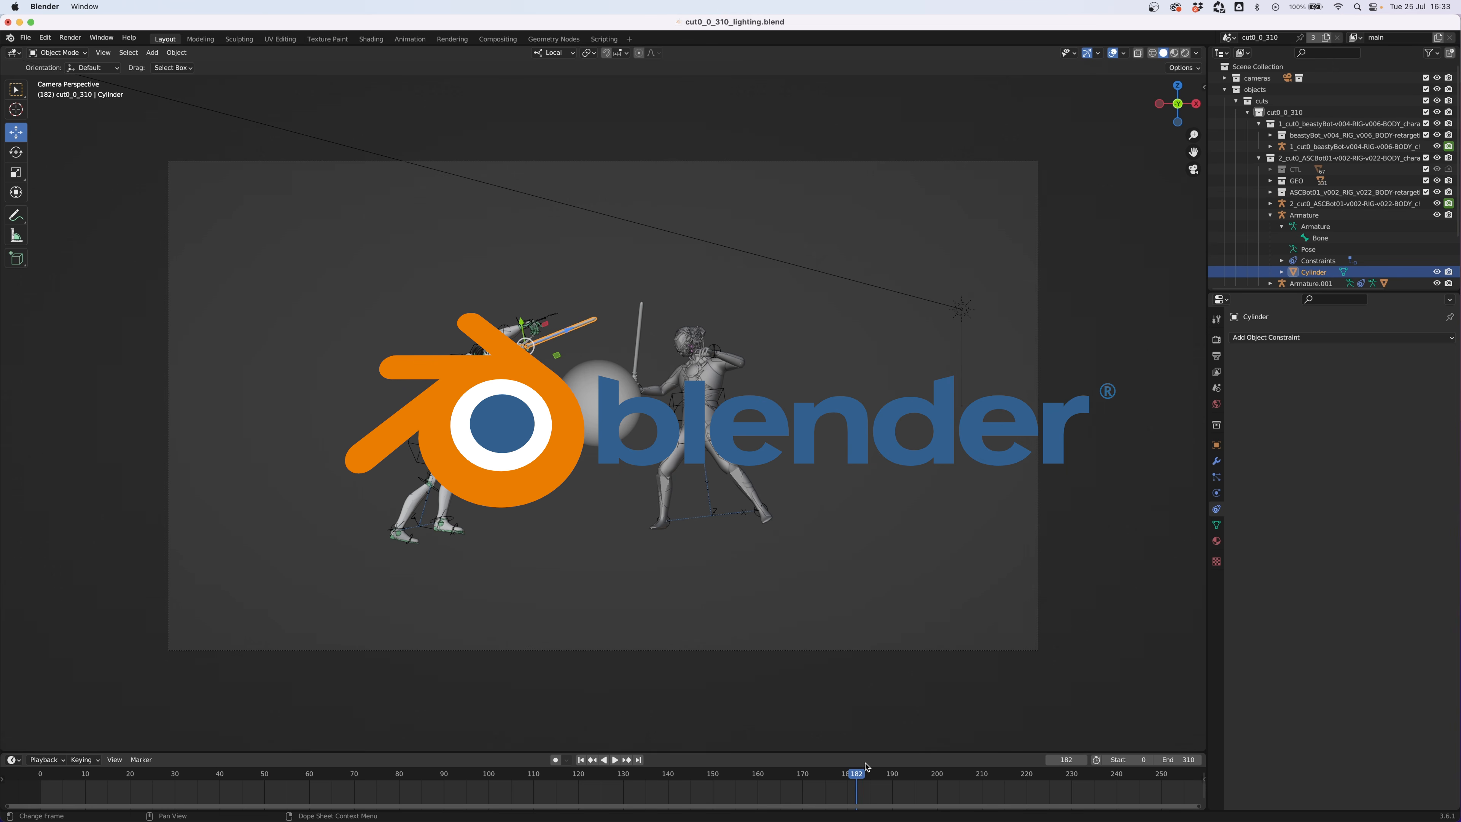
- Add empties named base sabre 1 and tip sabre 01 to the sabre, and set up a Child Of constraint on the base empty
{"action": "left_click", "coordinate": [152, 52]}
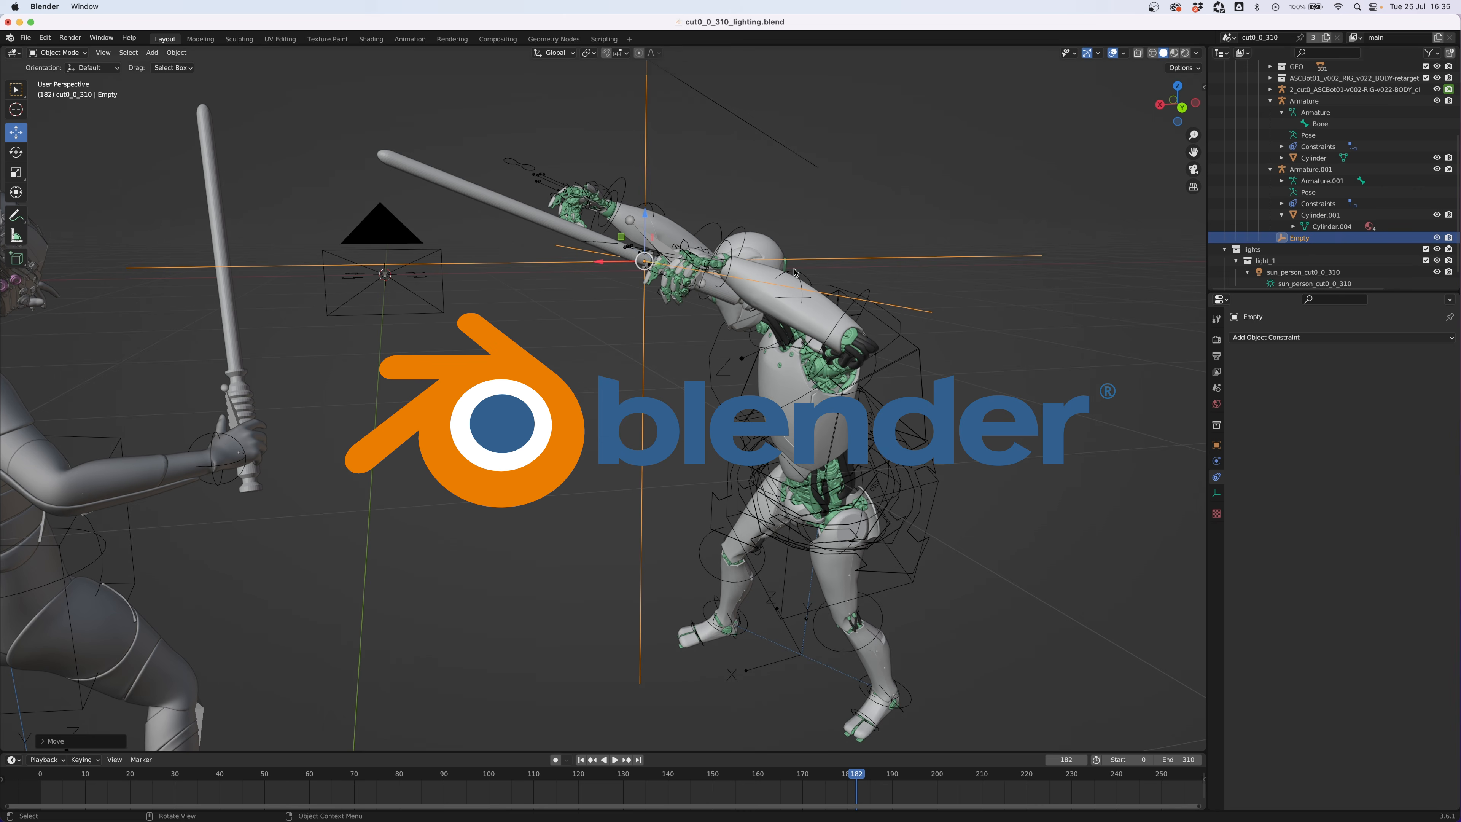
{"action": "left_click", "coordinate": [623, 269]}
{"action": "key", "text": "ctrl+c"}
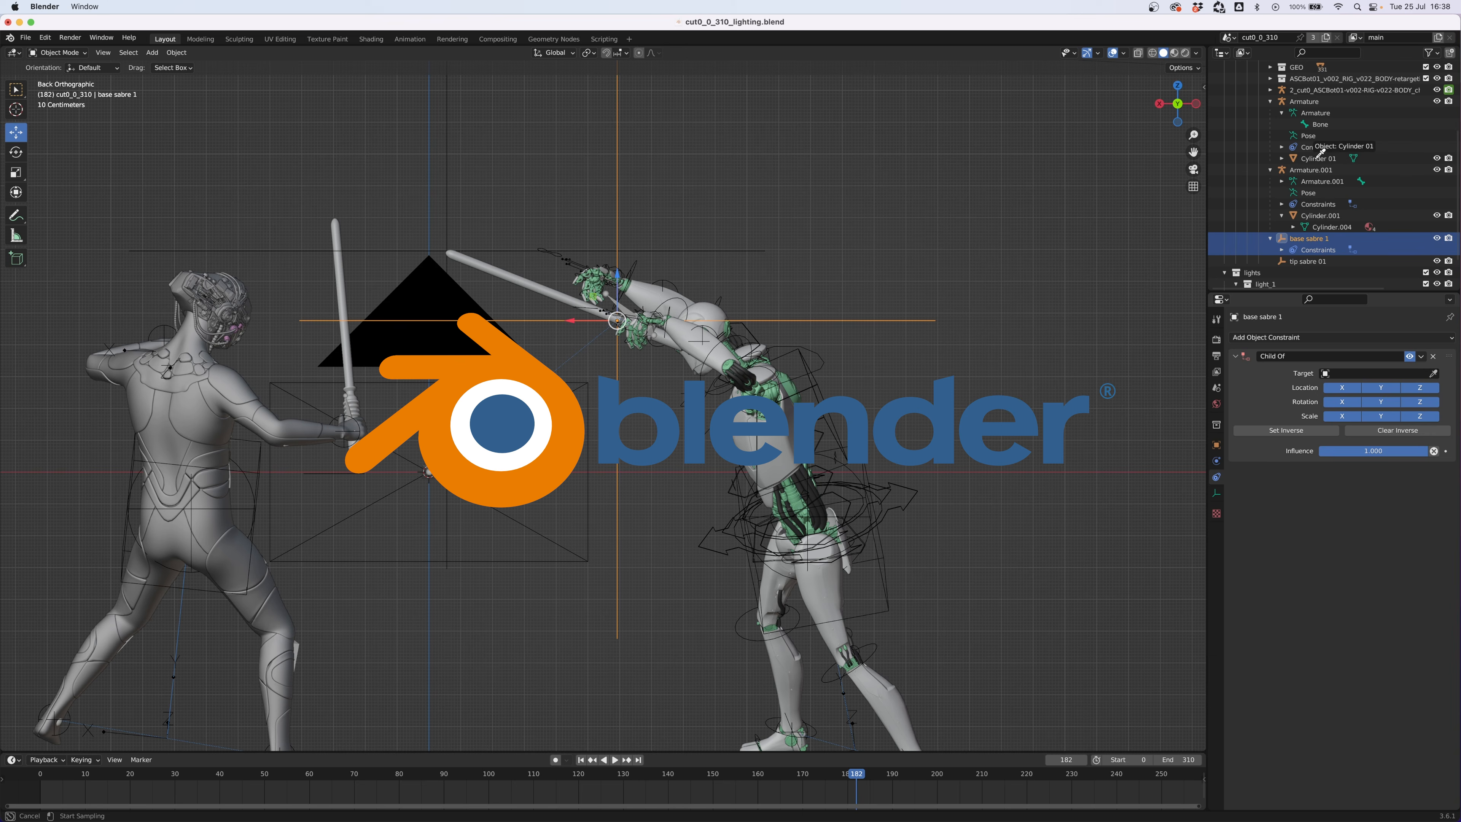
{"action": "left_click", "coordinate": [1341, 337]}
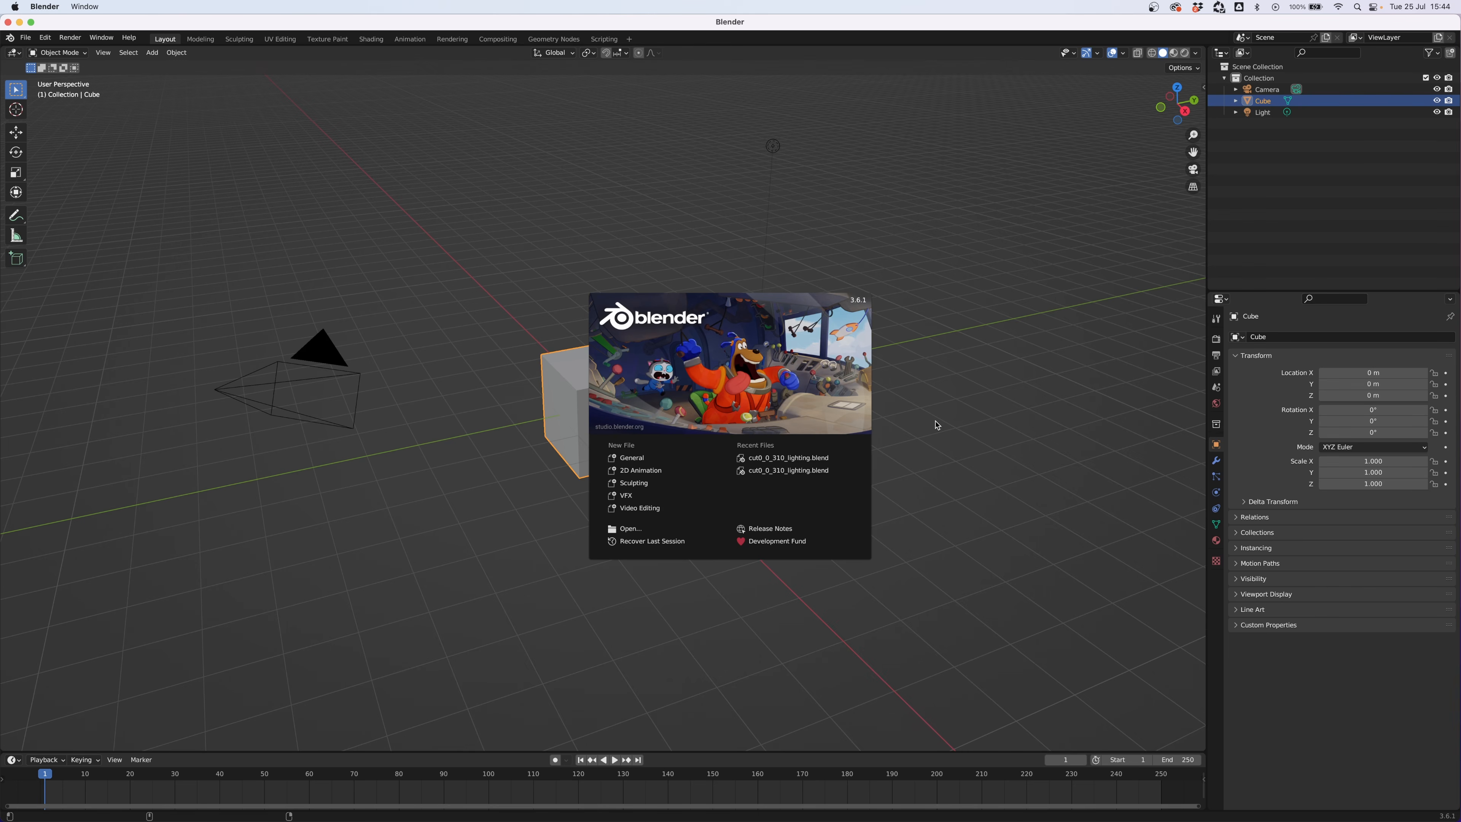
- Switch to Finder, enter the output_full_scenes_files (2) folder and open its README.txt
{"action": "key", "text": "super+Tab"}
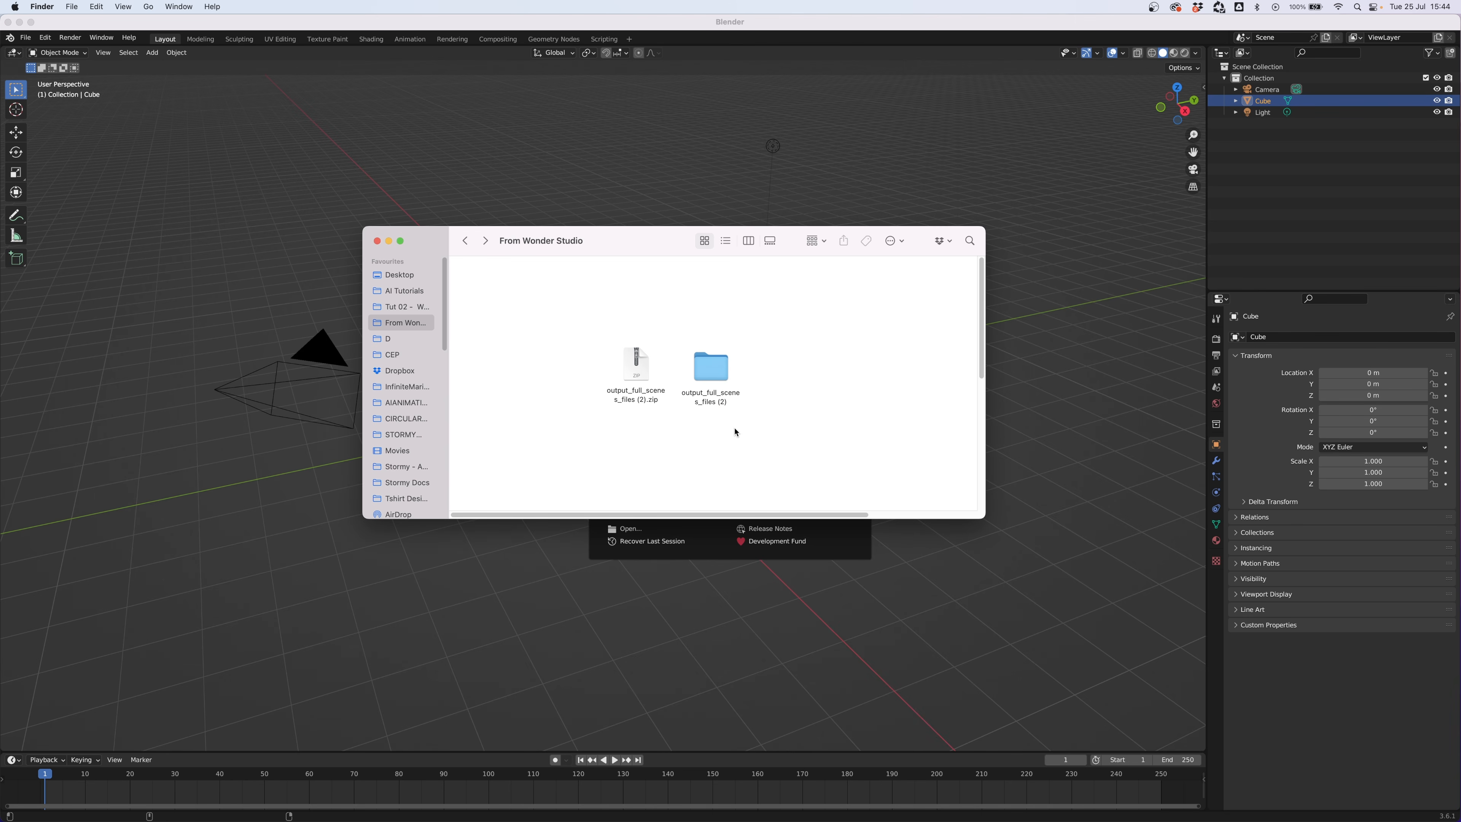
{"action": "left_click", "coordinate": [632, 368]}
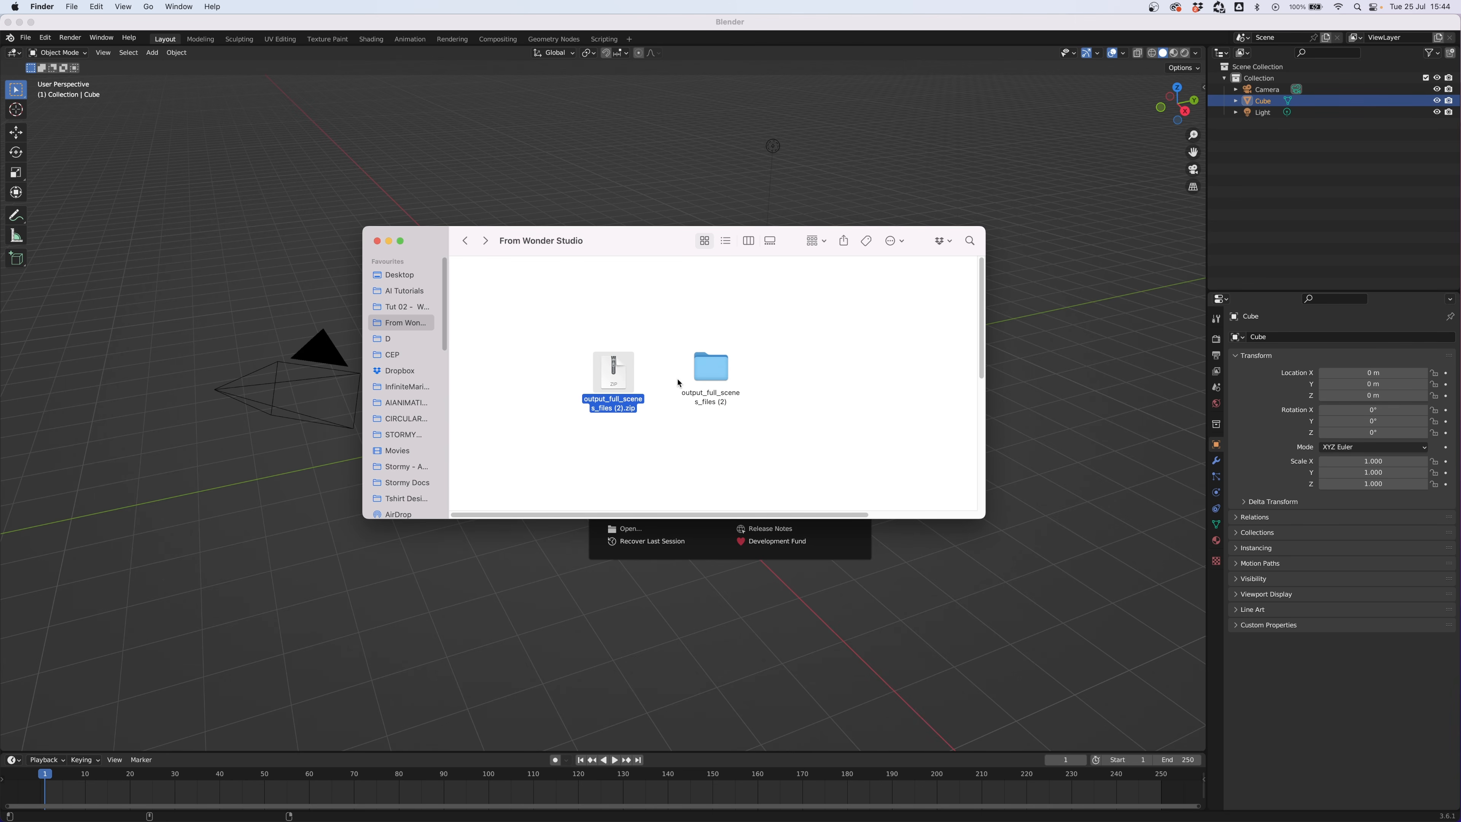
{"action": "double_click", "coordinate": [704, 377]}
{"action": "left_click", "coordinate": [486, 288]}
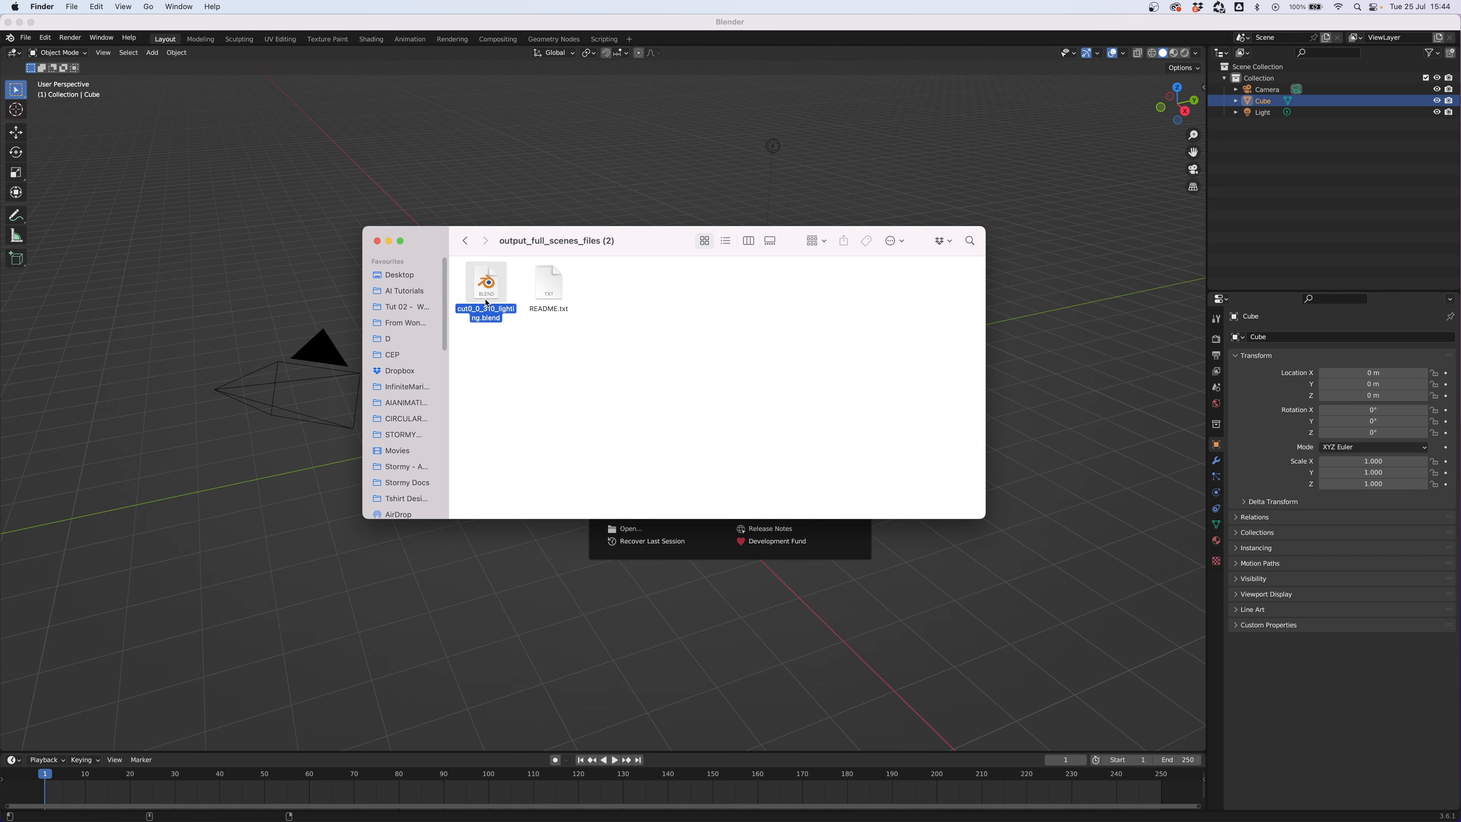
{"action": "left_click", "coordinate": [545, 294]}
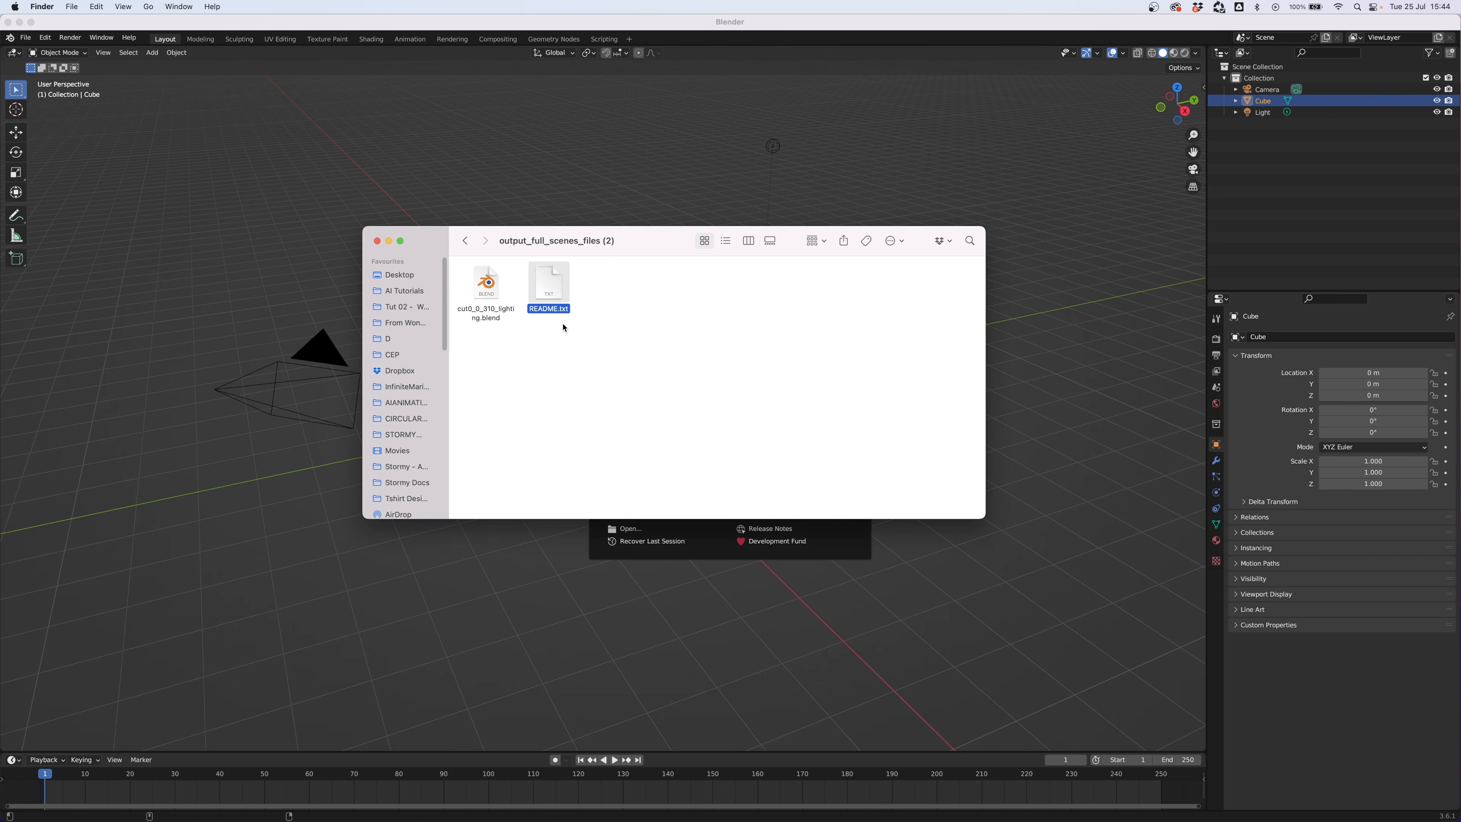
{"action": "double_click", "coordinate": [550, 283]}
- Copy the character textures link from README.txt and look through the Character Textures page's downloads in Chrome
{"action": "triple_click", "coordinate": [417, 86]}
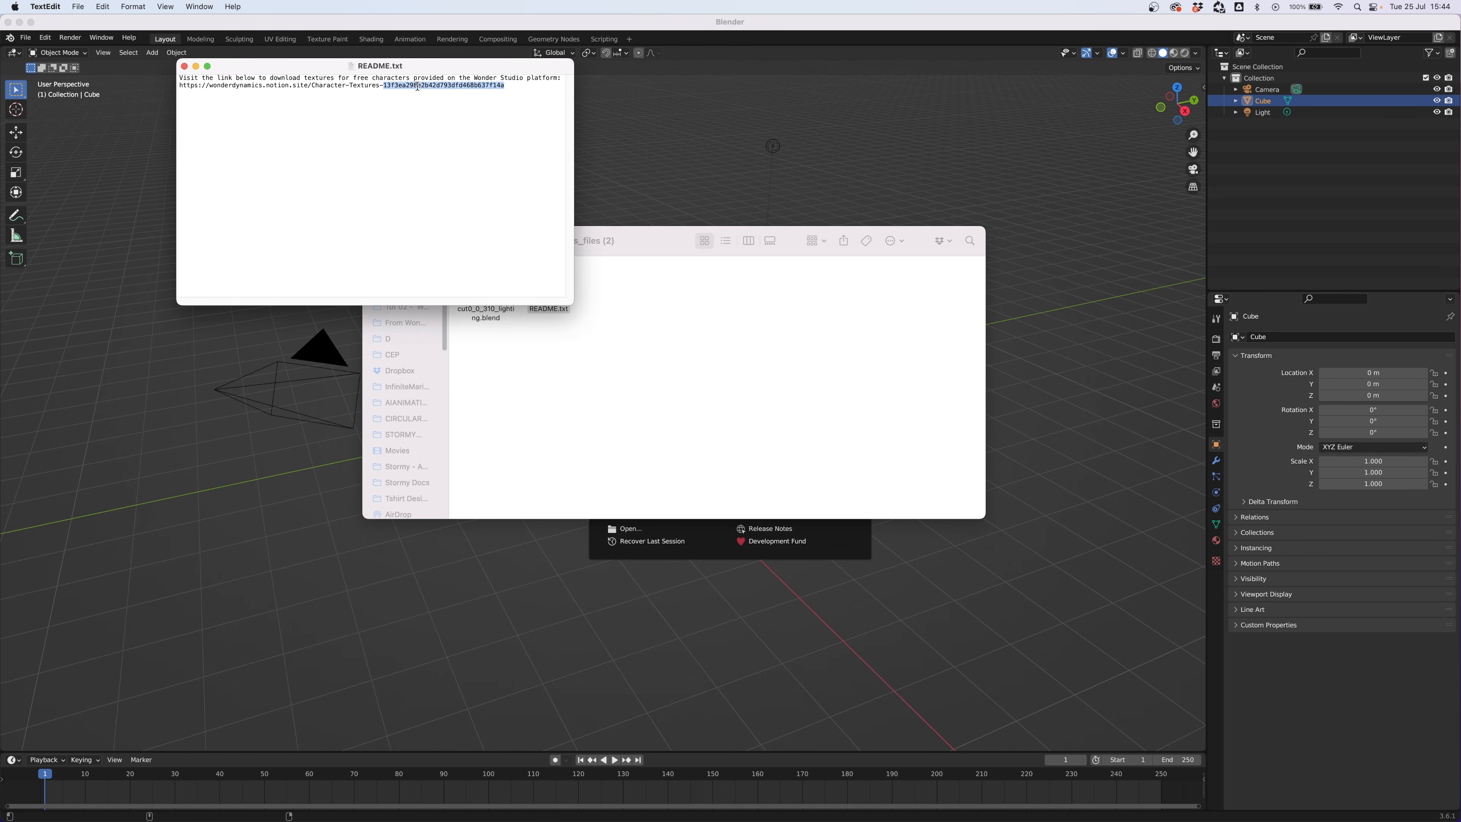
{"action": "key", "text": "super+c"}
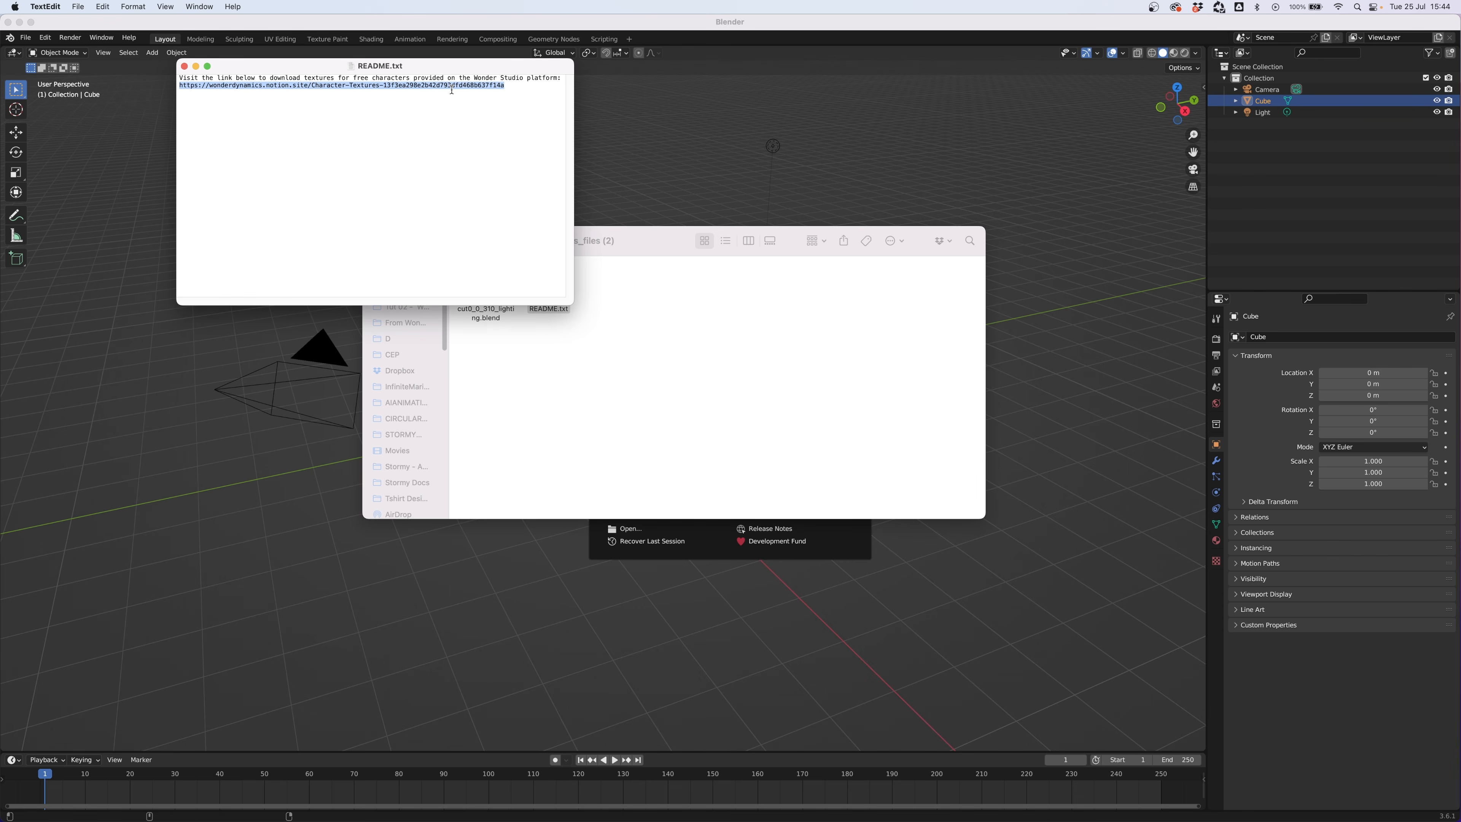
{"action": "key", "text": "super+Tab"}
{"action": "key", "text": "super+Tab"}
{"action": "key", "text": "super+Tab"}
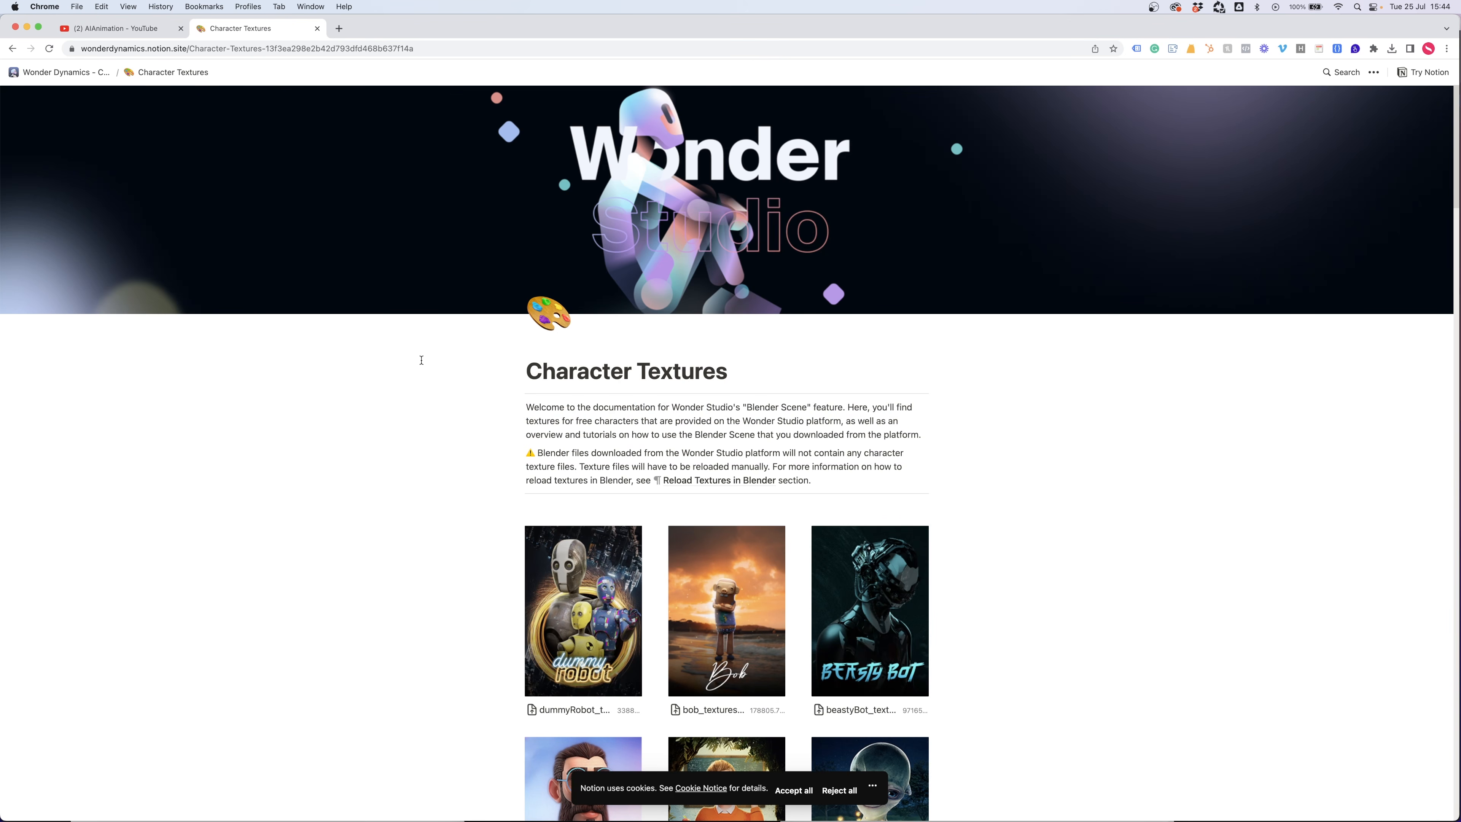
{"action": "scroll", "coordinate": [506, 397], "scroll_direction": "down", "scroll_amount": 6}
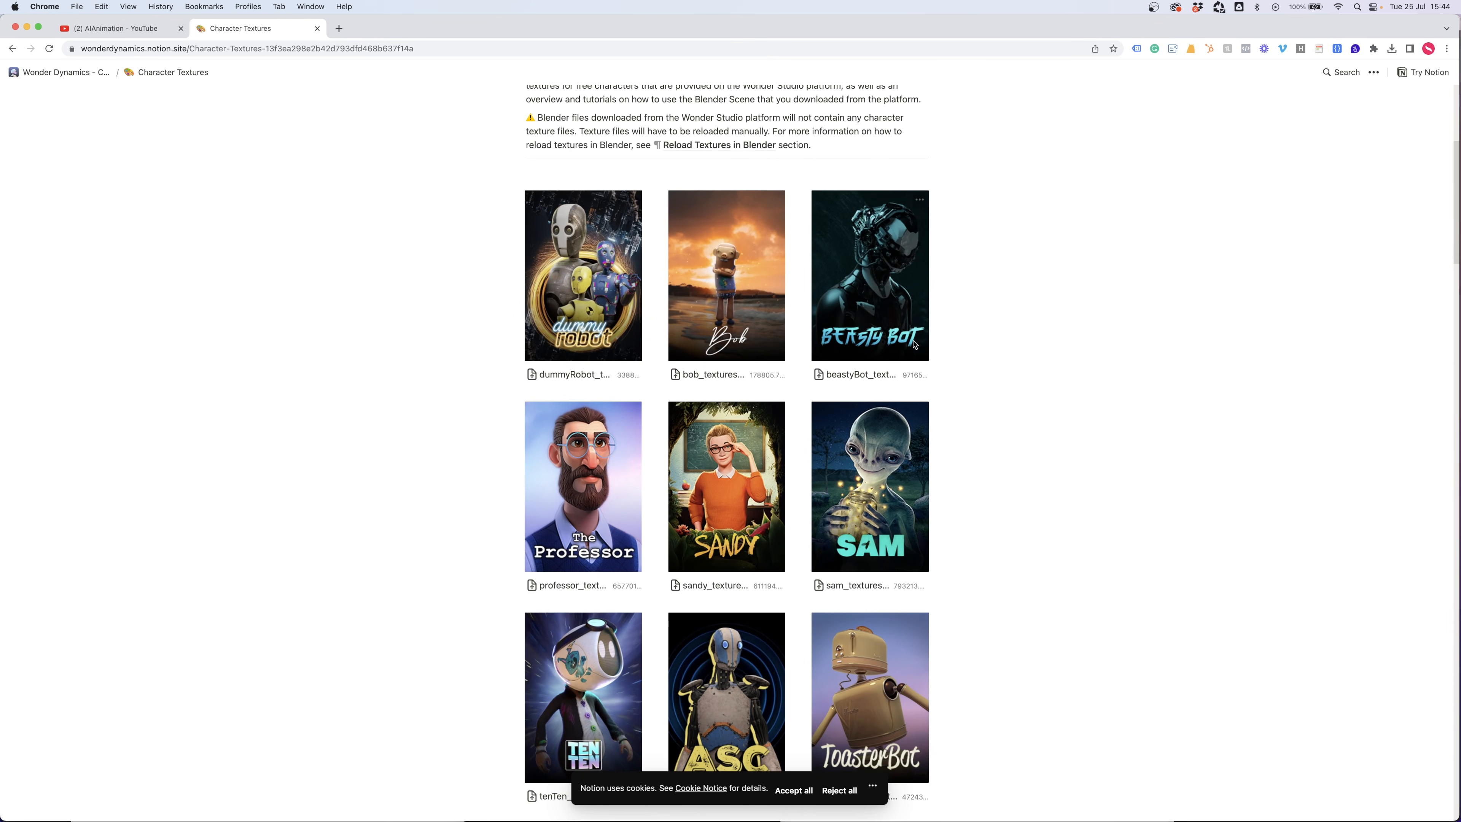
{"action": "scroll", "coordinate": [911, 466], "scroll_direction": "down", "scroll_amount": 4}
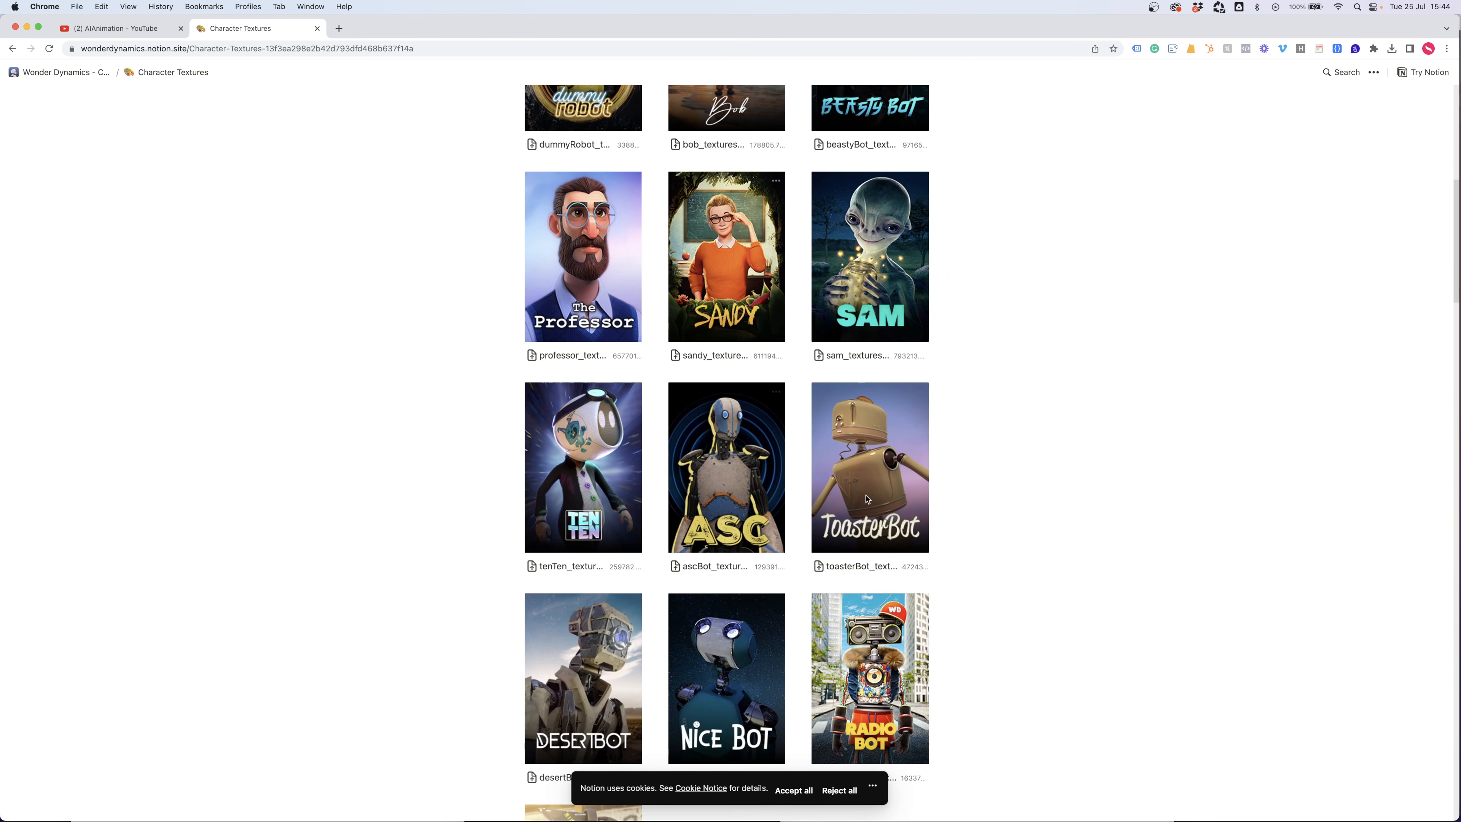
{"action": "scroll", "coordinate": [966, 456], "scroll_direction": "up", "scroll_amount": 7}
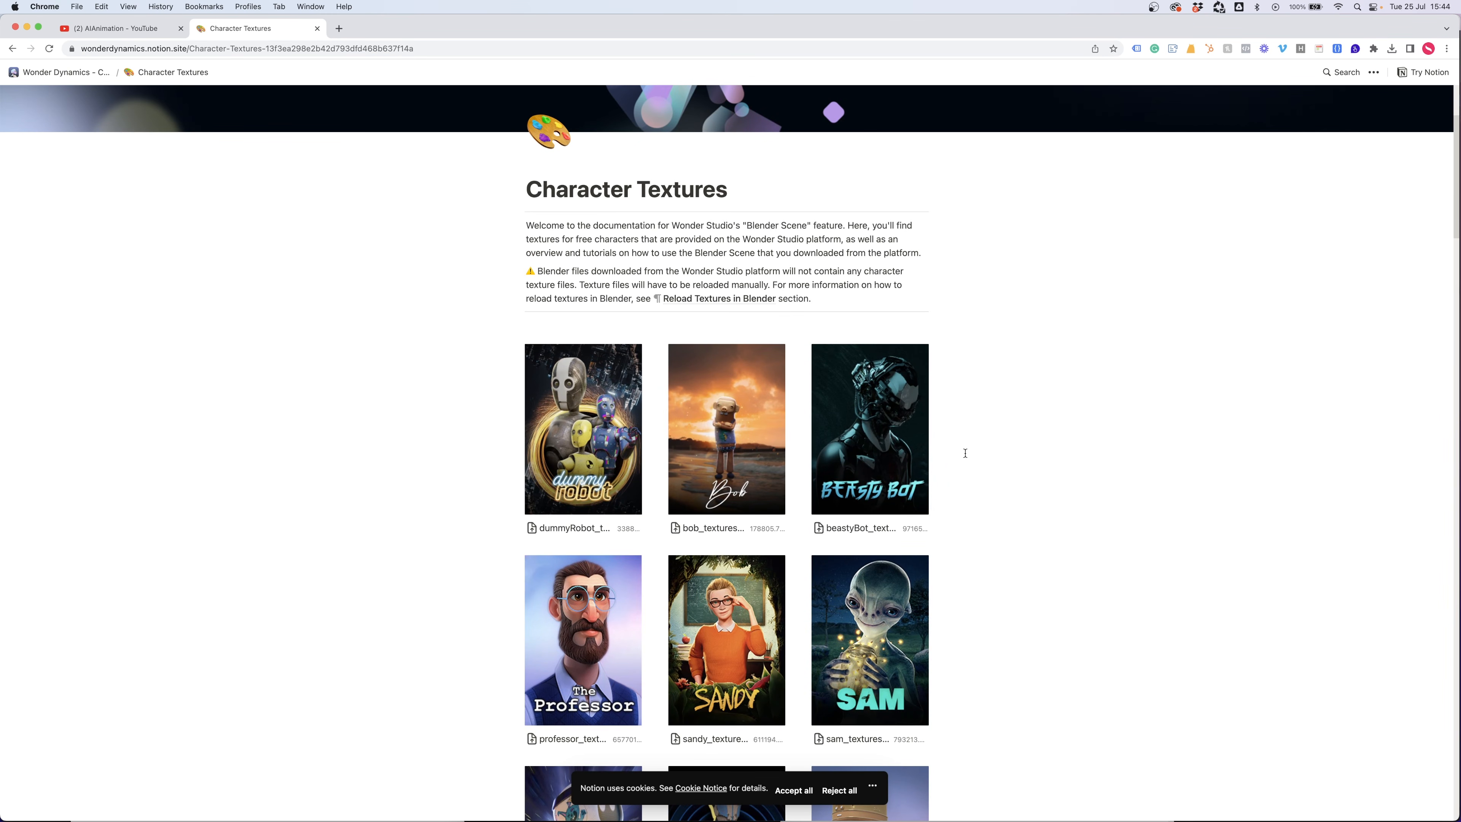
- Return to Finder, open cut0_0_310_lighting.blend in Blender and play the two robots' animation up to frame 148
{"action": "key", "text": "super+Tab"}
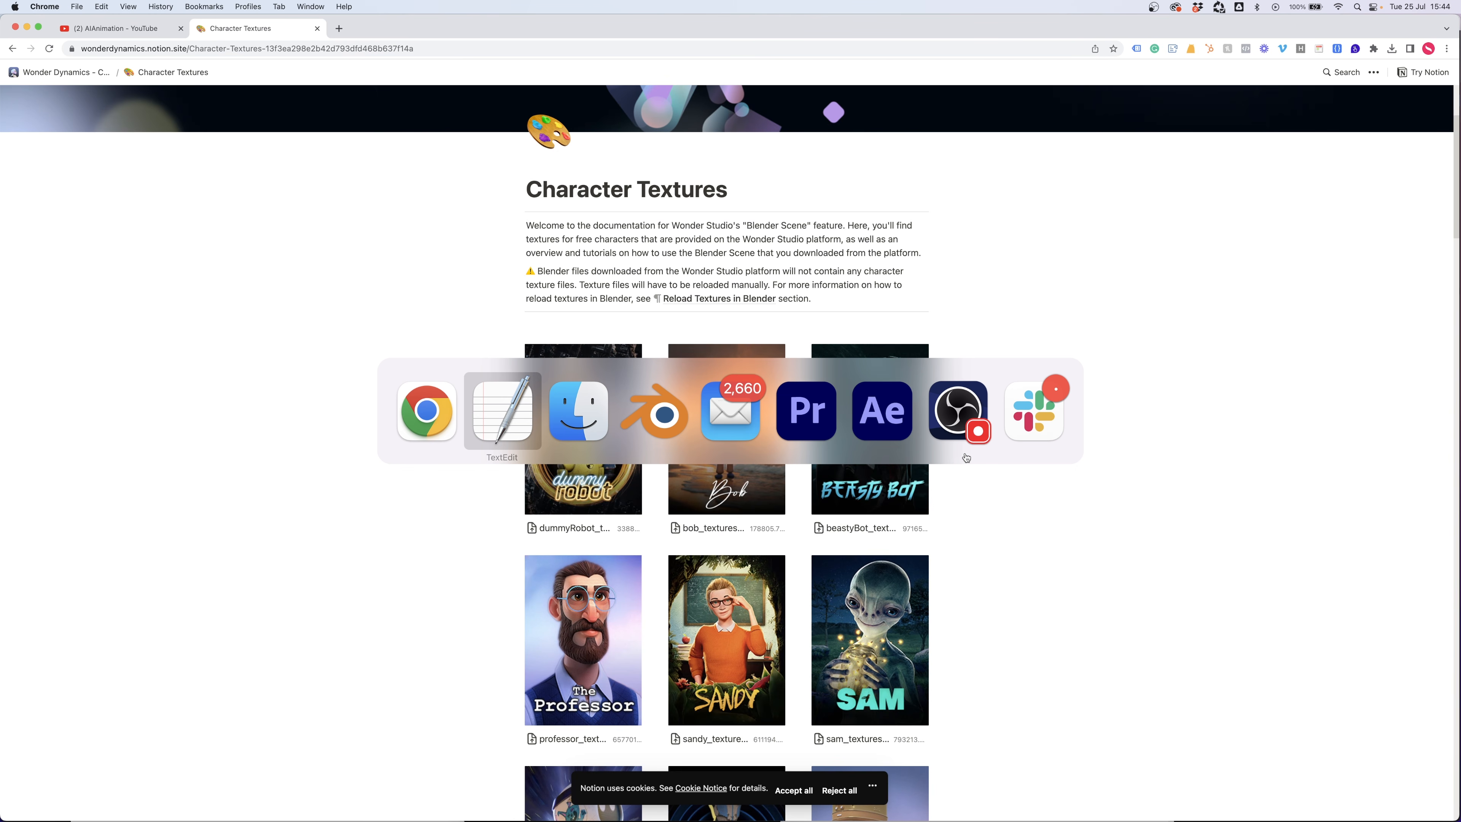
{"action": "key", "text": "super+Tab"}
{"action": "key", "text": "super+Tab"}
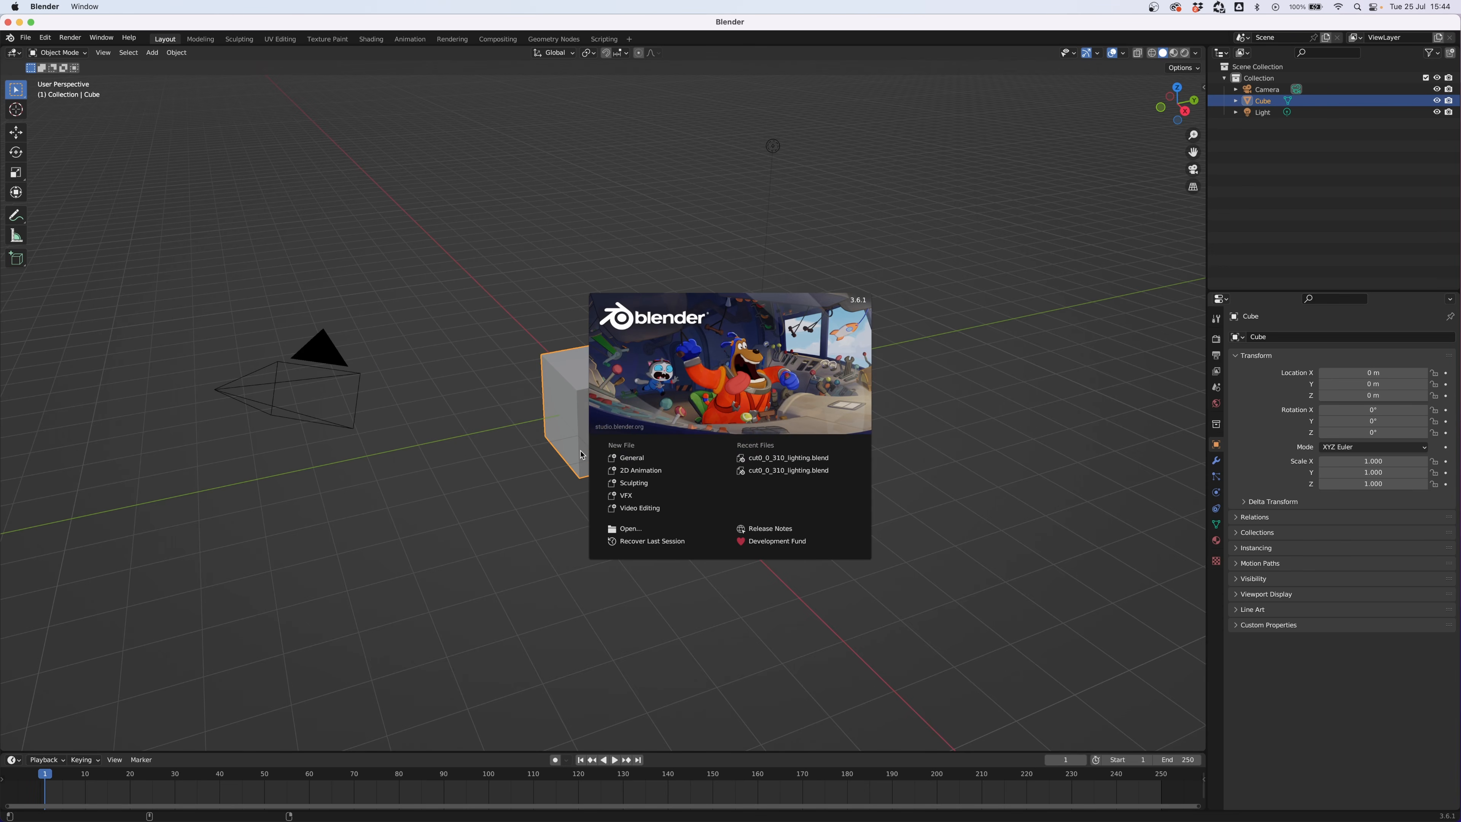
{"action": "key", "text": "super+Tab"}
{"action": "double_click", "coordinate": [492, 297]}
{"action": "key", "text": "space"}
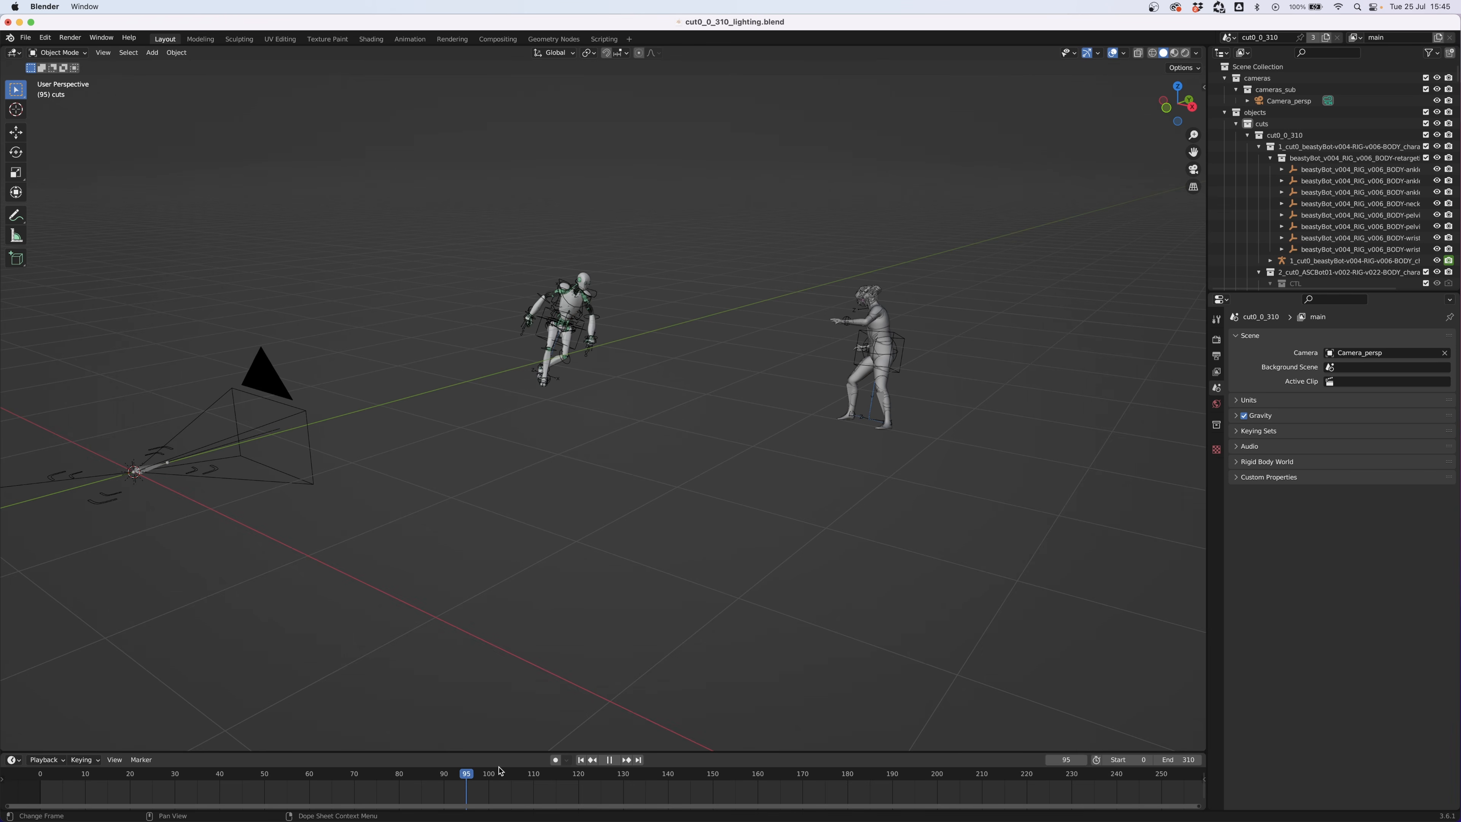
{"action": "key", "text": "space"}
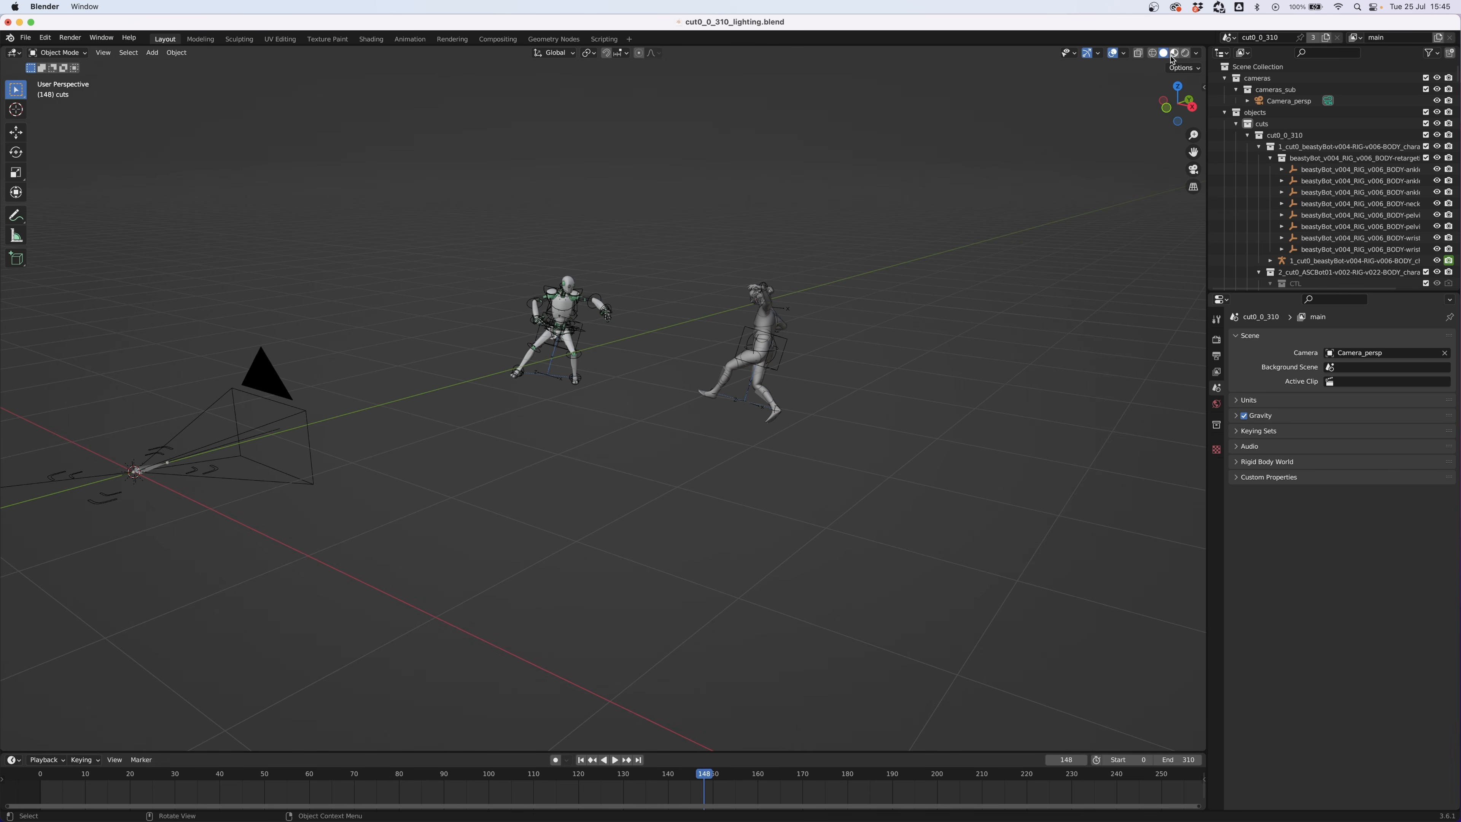
- Show the scene in Material Preview and relink the beastyBot's missing textures using Find Missing Files on the Misc/Blender/textures folder
{"action": "left_click", "coordinate": [1174, 54]}
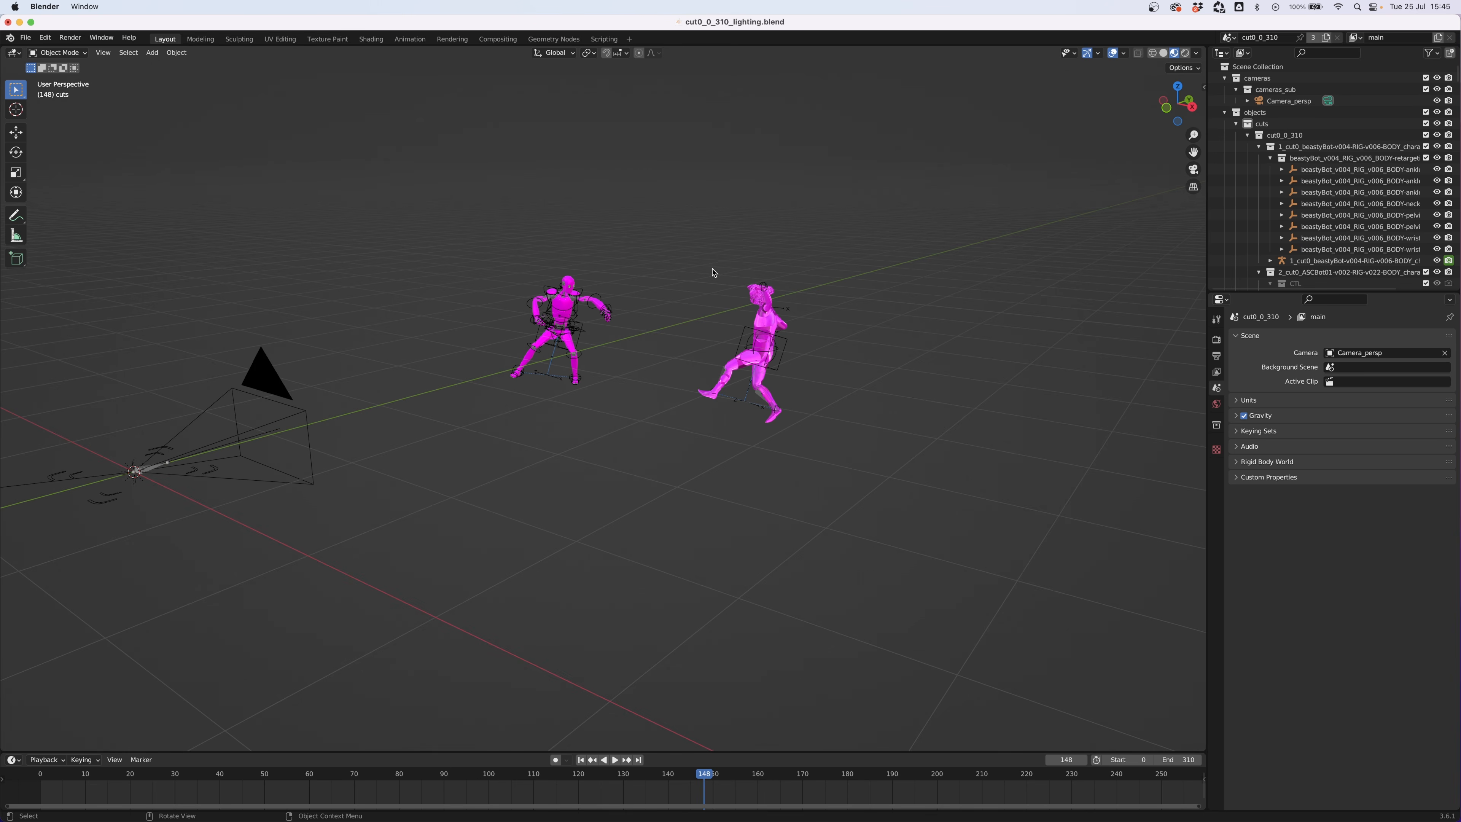
{"action": "left_click", "coordinate": [26, 42]}
{"action": "mouse_move", "coordinate": [92, 221]}
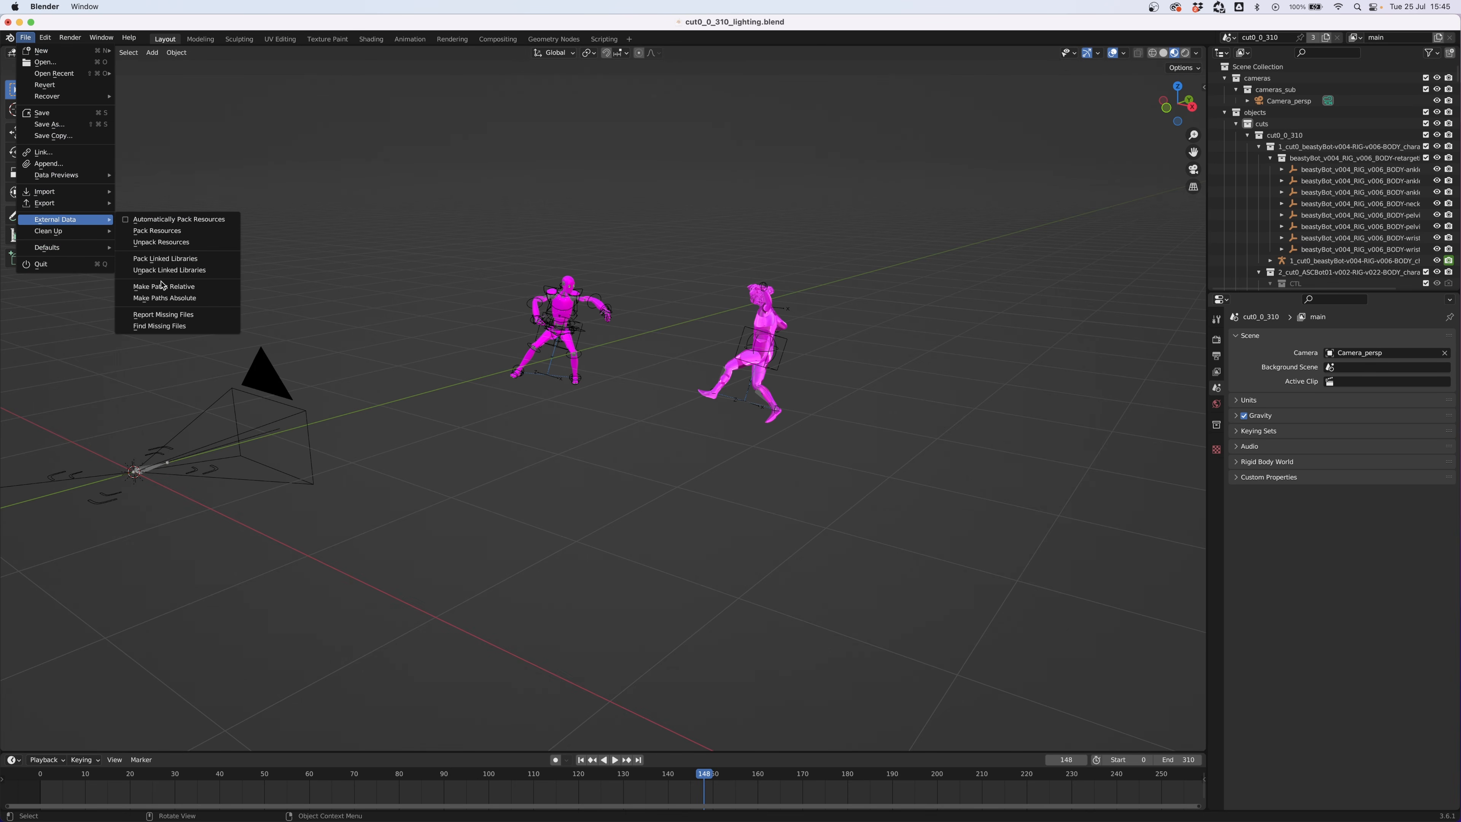
{"action": "left_click", "coordinate": [160, 326]}
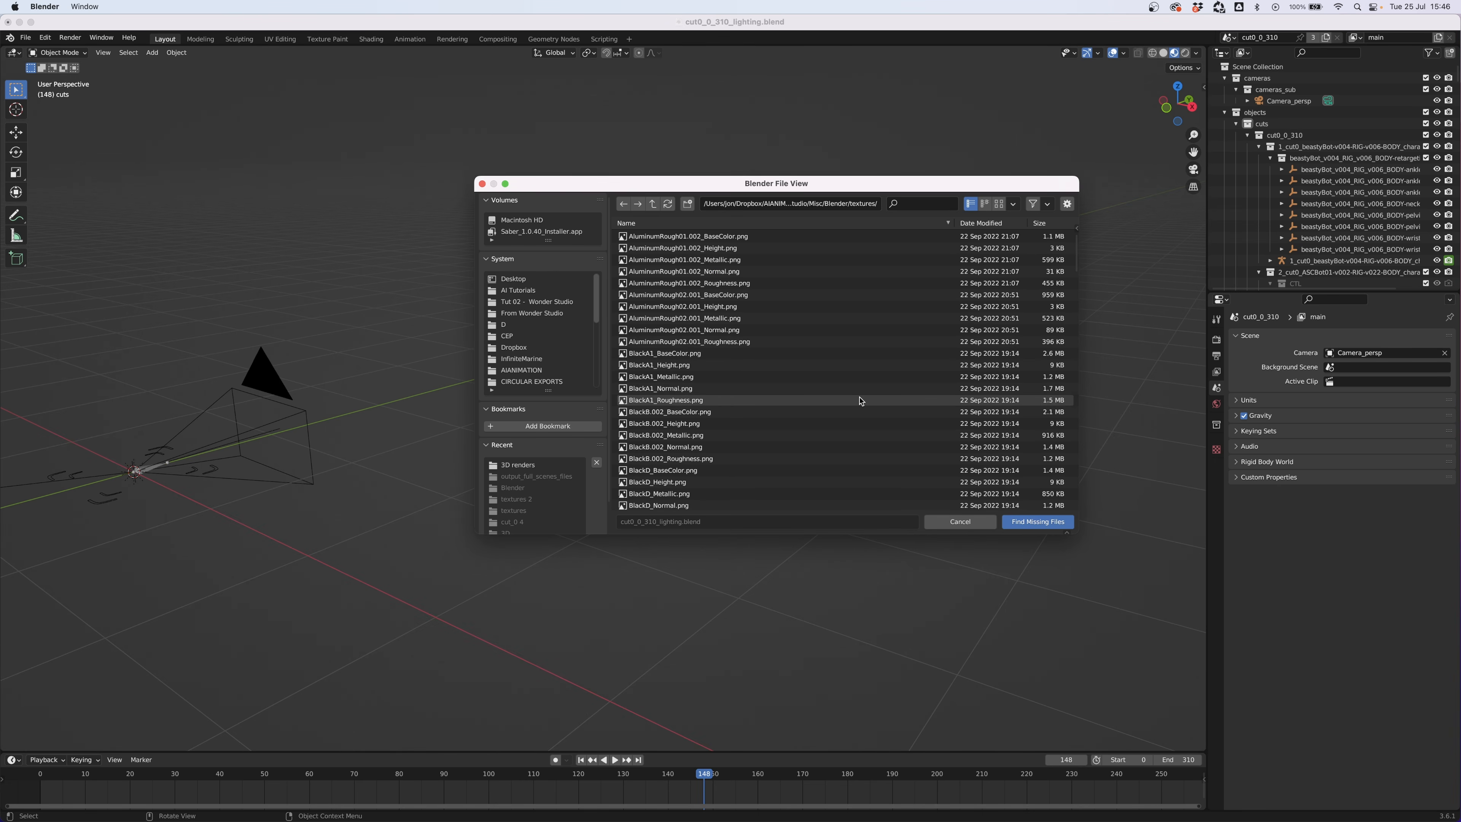
{"action": "left_click", "coordinate": [1034, 524]}
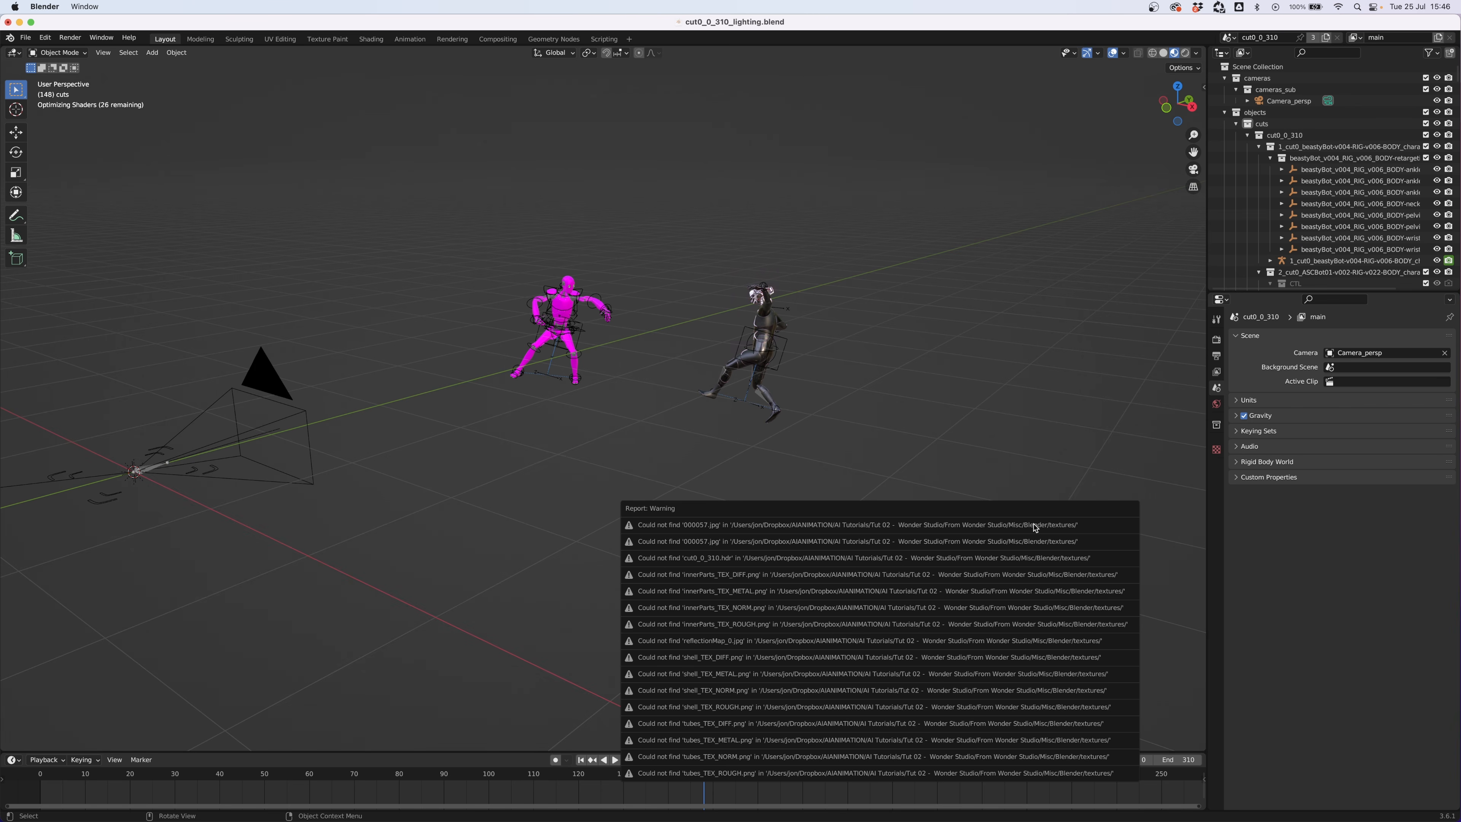
- Run Find Missing Files again to relink the ASCBot01 character's missing textures
{"action": "left_click", "coordinate": [25, 37]}
{"action": "double_click", "coordinate": [1042, 114]}
{"action": "left_click", "coordinate": [1416, 359]}
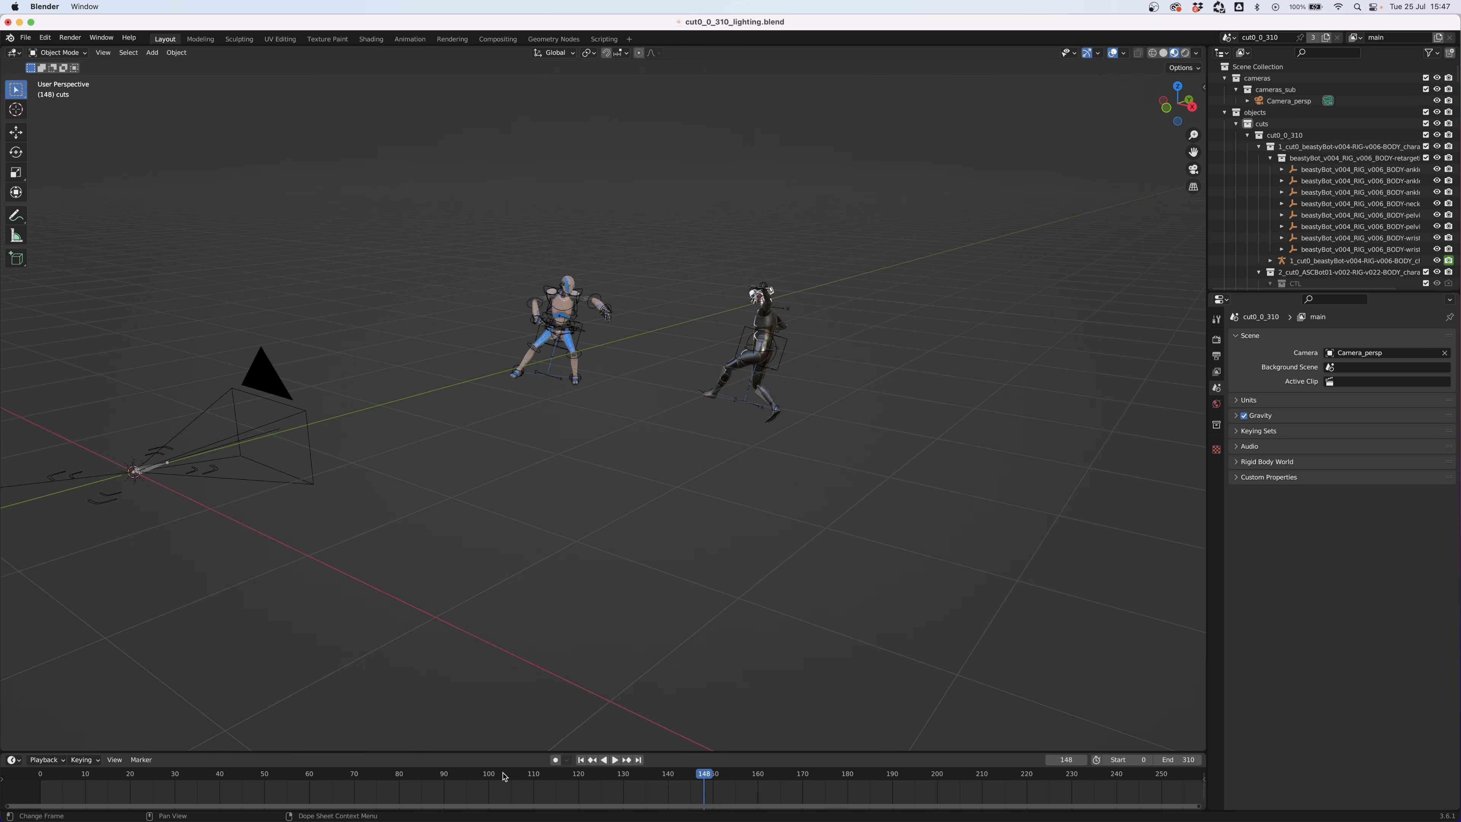
- View the scene through the camera and play the fight, then scrub to frame 56
{"action": "left_click", "coordinate": [457, 777]}
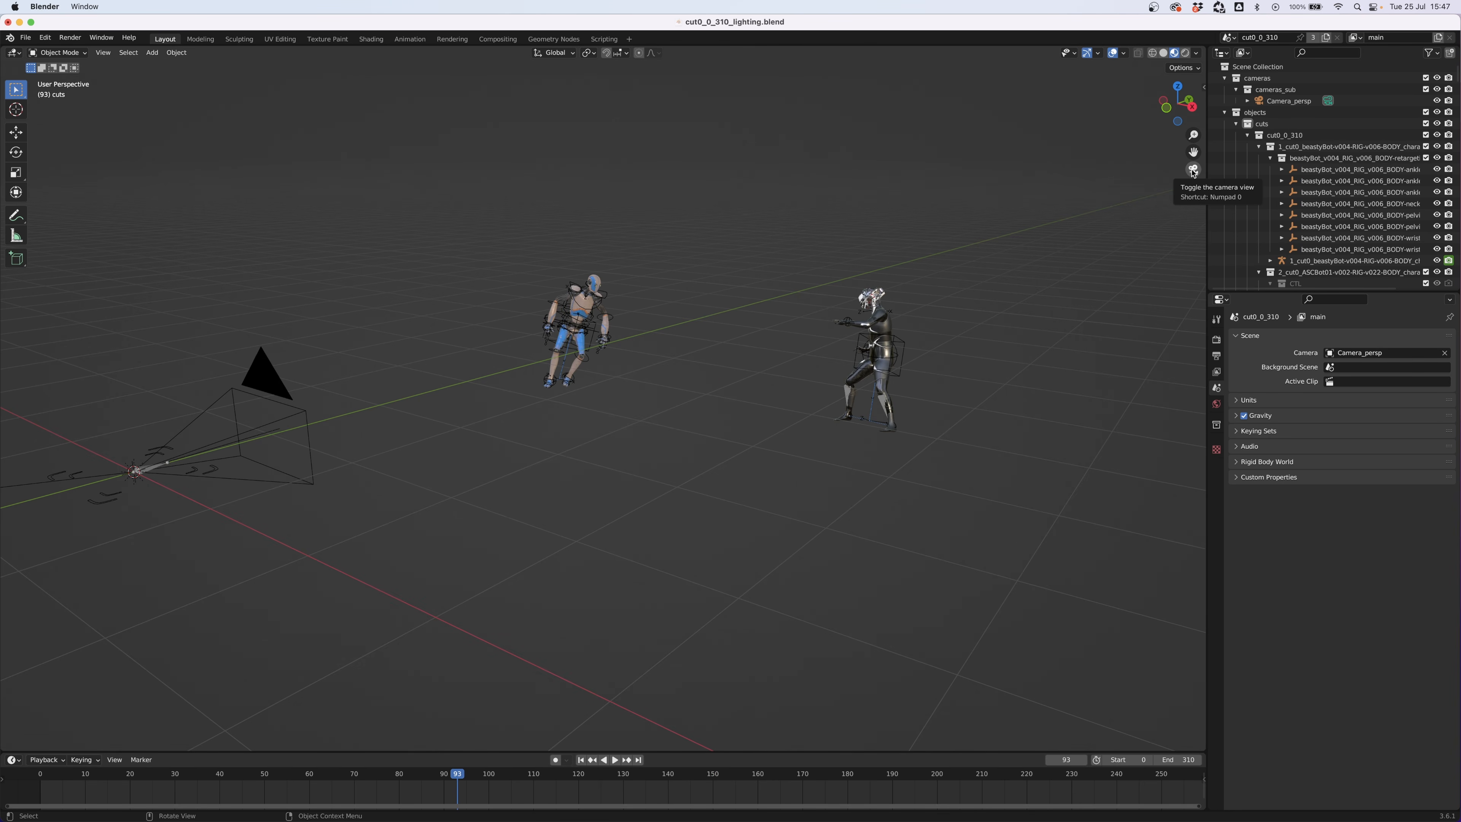
{"action": "left_click", "coordinate": [1193, 170]}
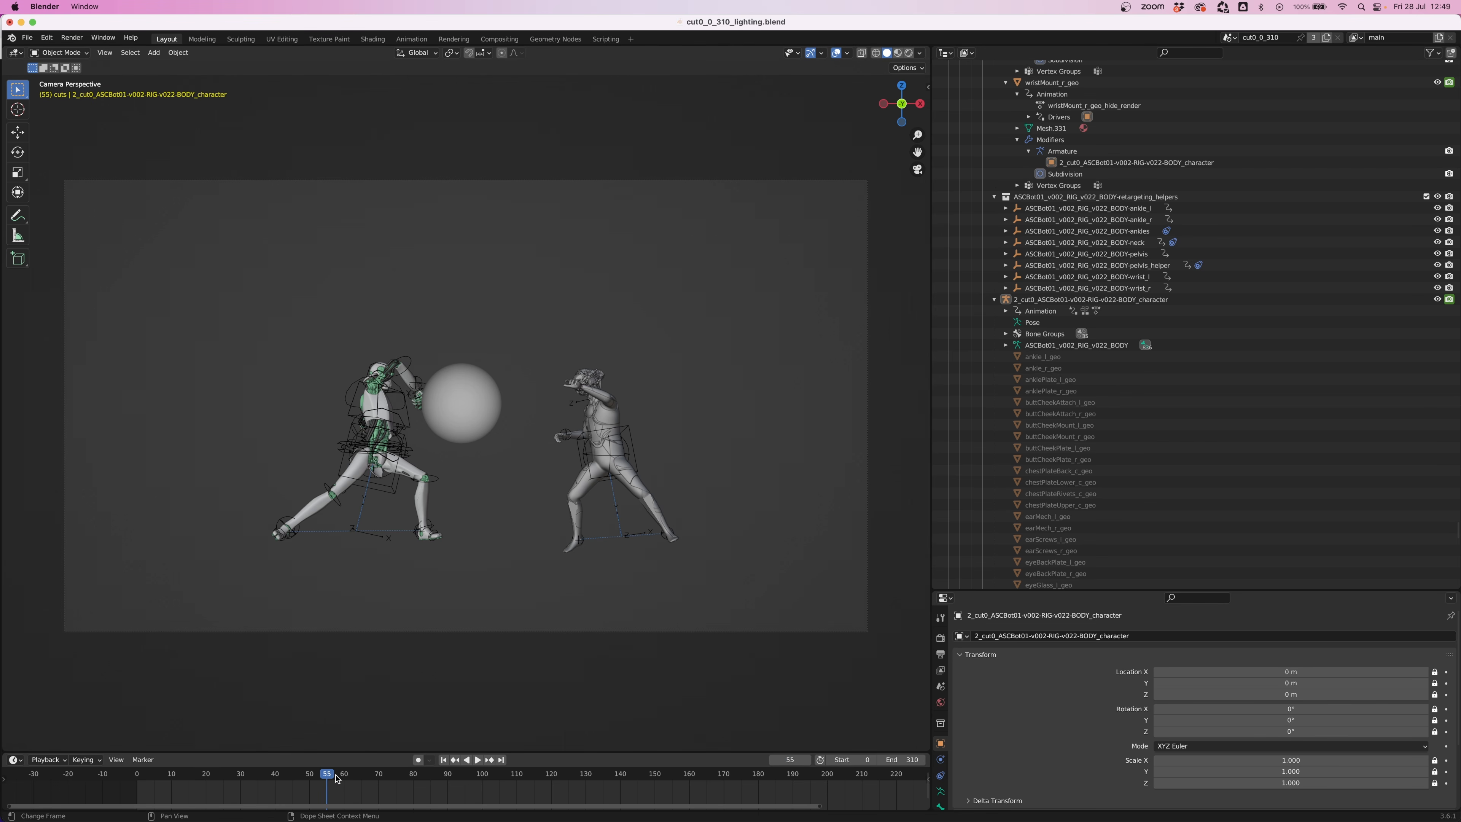
{"action": "key", "text": "space"}
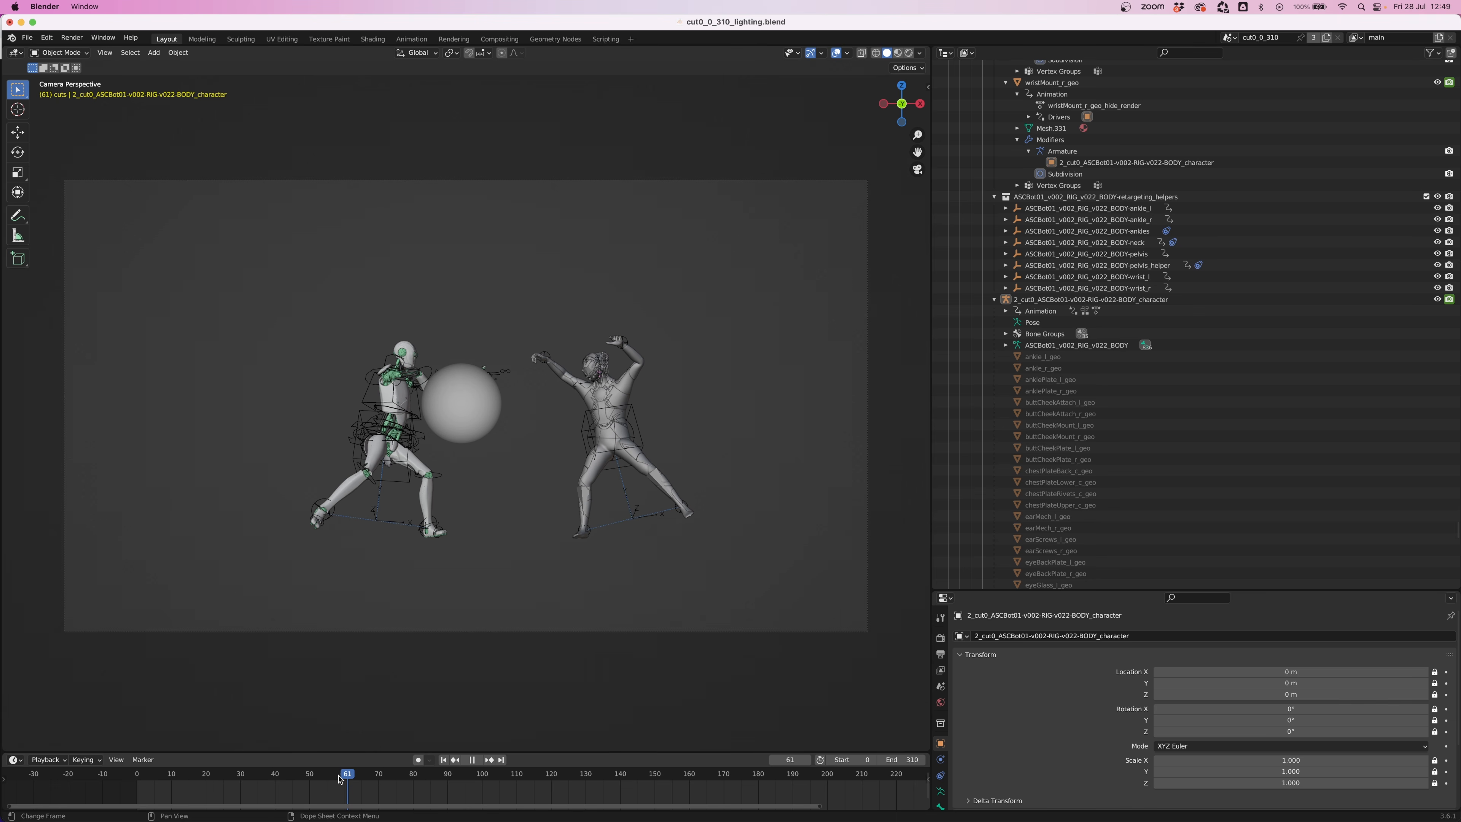
{"action": "left_click_drag", "start_coordinate": [339, 779], "coordinate": [332, 778]}
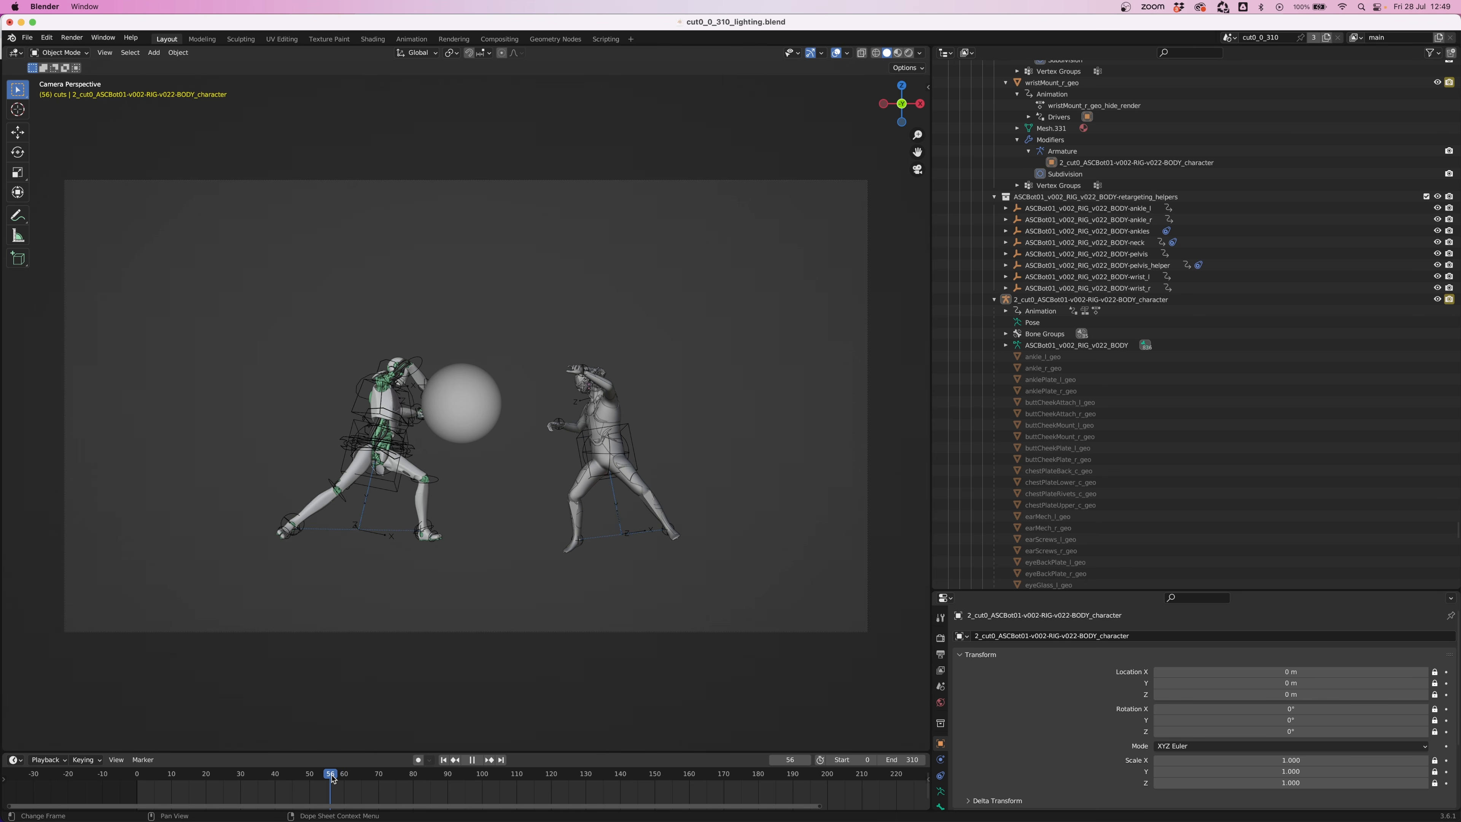
- Select the ASCBot01 character rig with its hierarchy and delete its keyframes at frames 57 to 59
{"action": "left_click", "coordinate": [390, 447]}
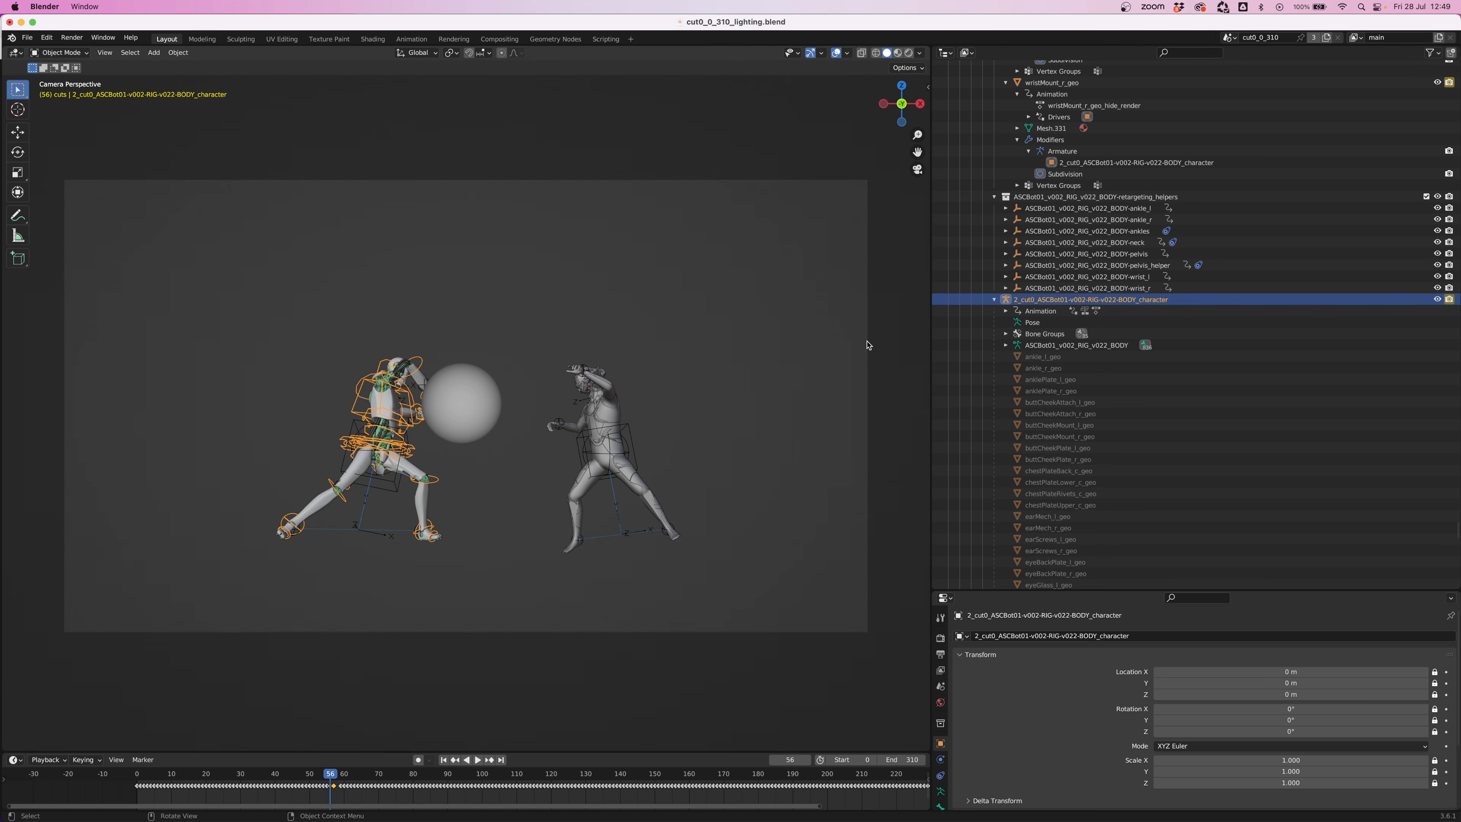
{"action": "right_click", "coordinate": [1075, 304]}
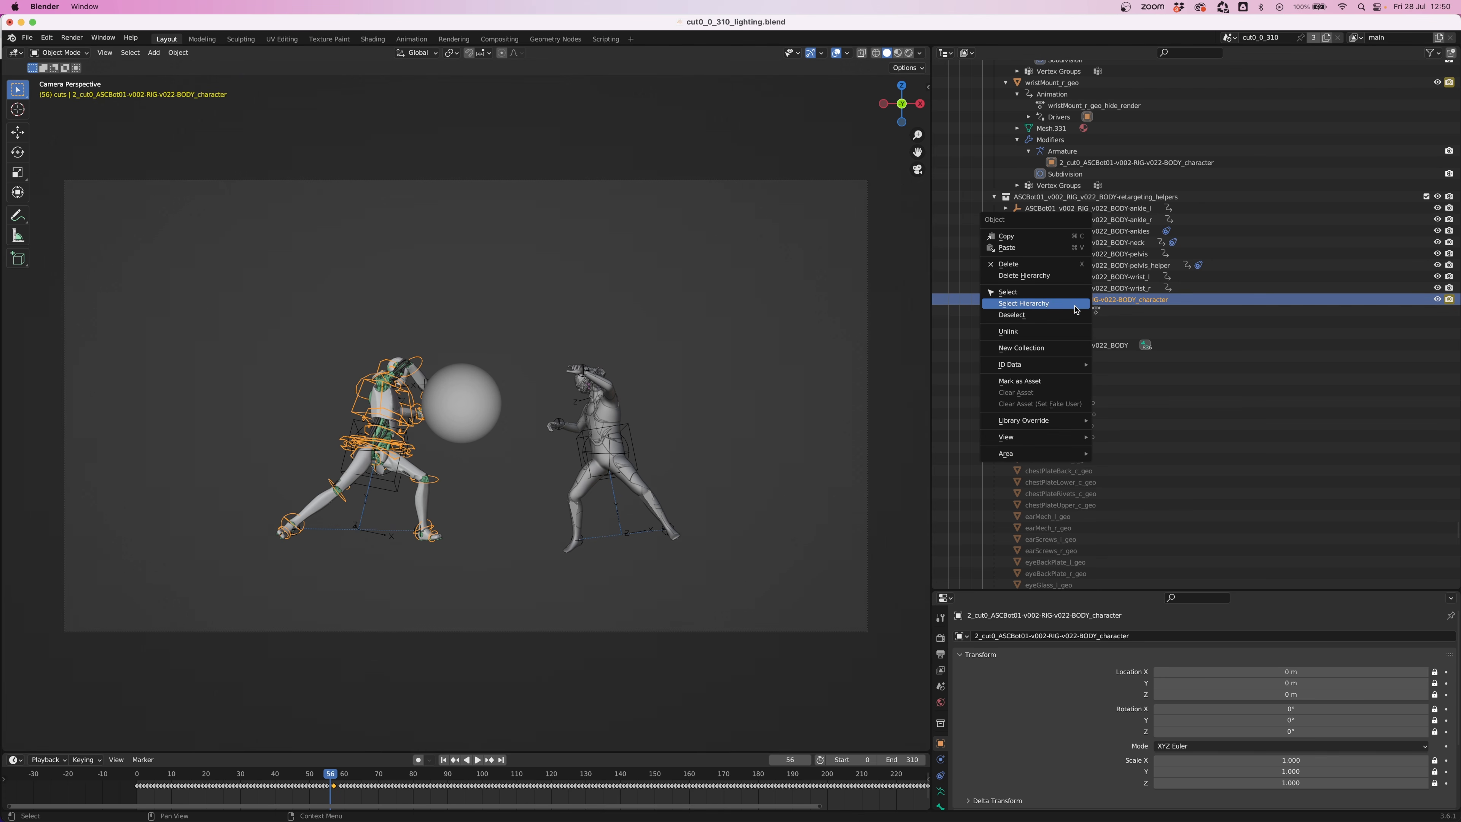
{"action": "left_click", "coordinate": [1071, 303]}
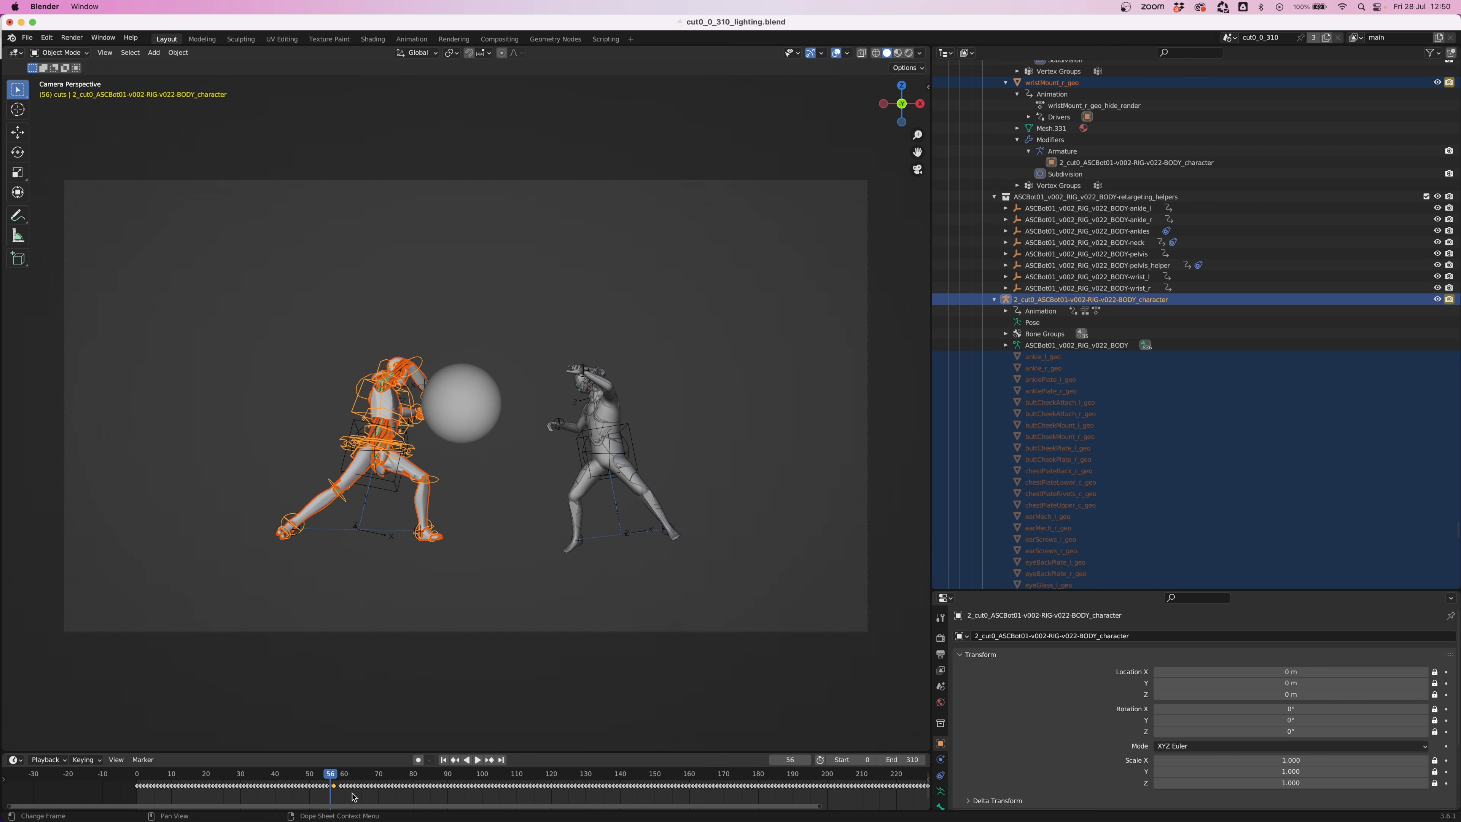
{"action": "left_click_drag", "start_coordinate": [816, 808], "coordinate": [472, 807]}
{"action": "left_click_drag", "start_coordinate": [10, 807], "coordinate": [156, 806]}
{"action": "key", "text": "Left"}
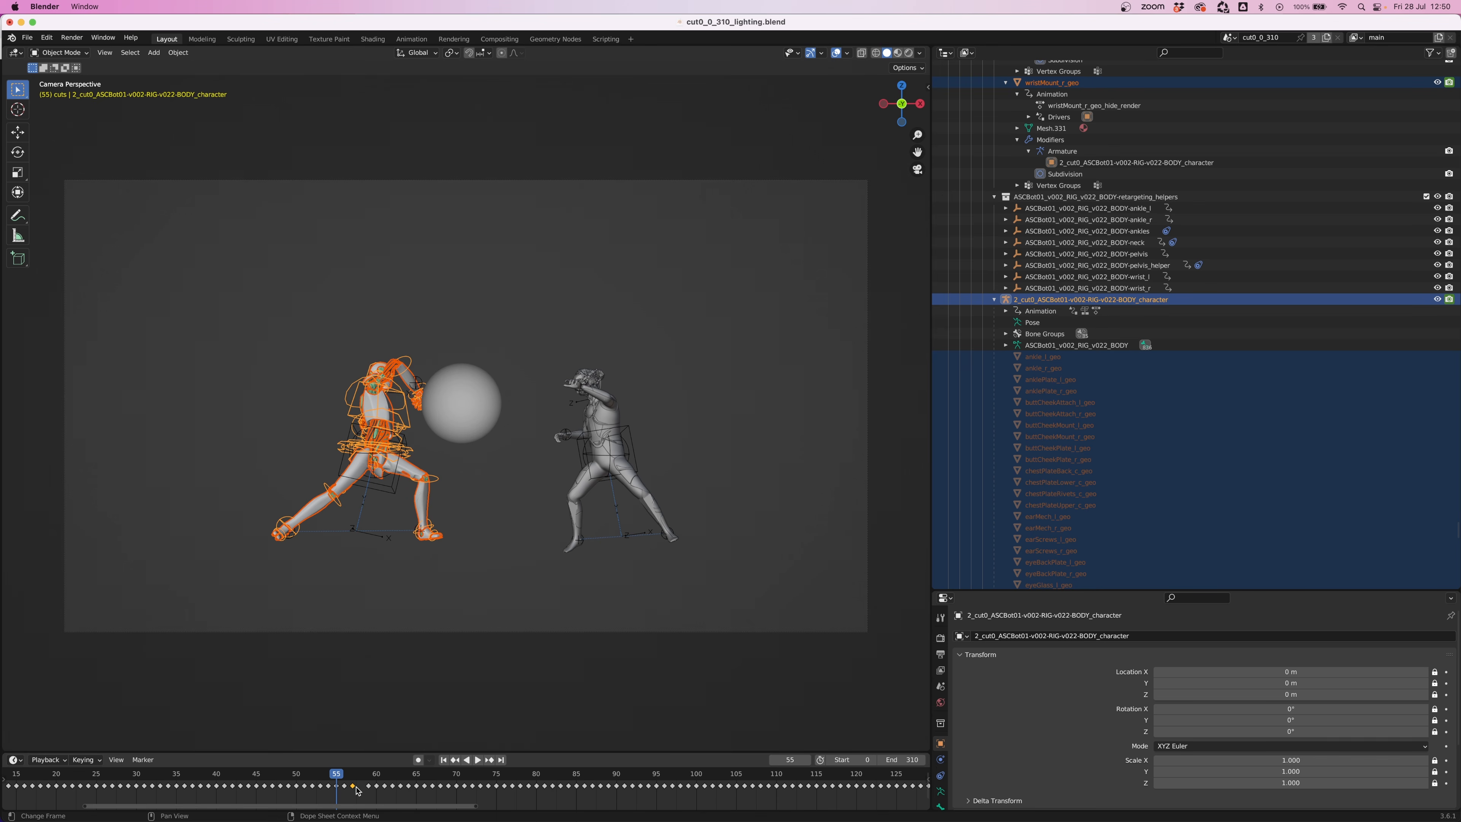
{"action": "right_click", "coordinate": [354, 787]}
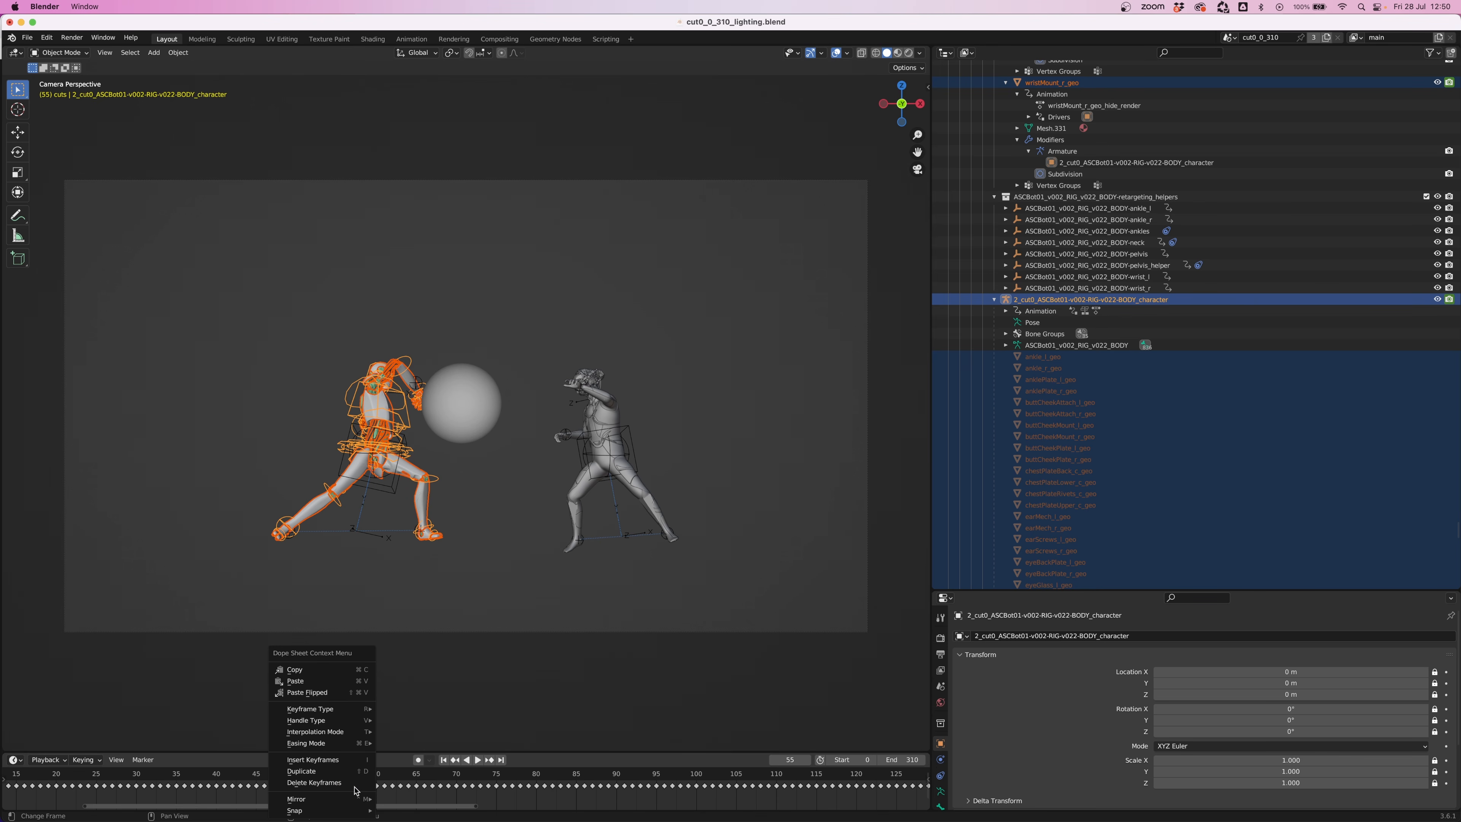
{"action": "left_click", "coordinate": [352, 783]}
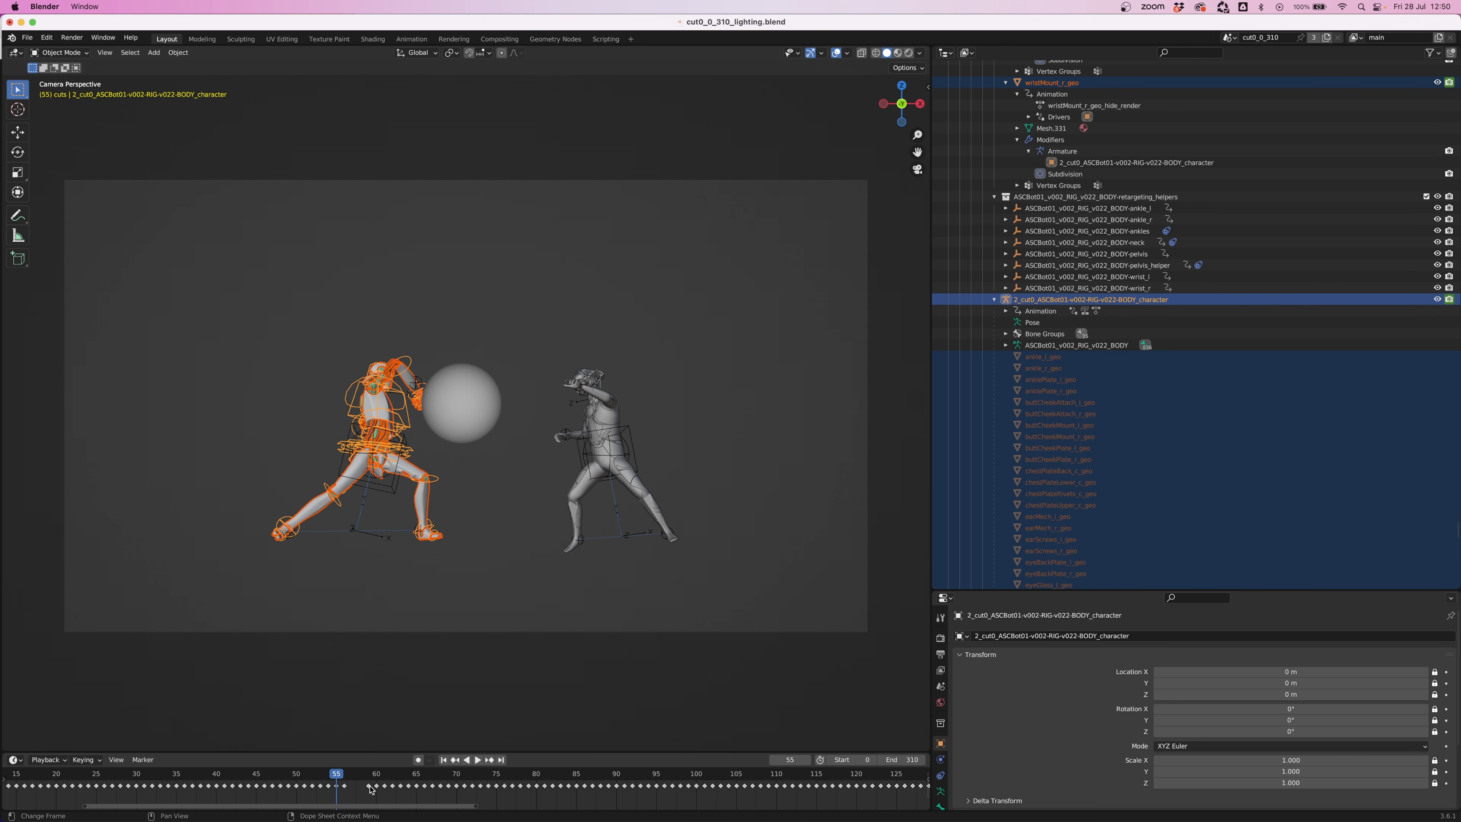
{"action": "right_click", "coordinate": [371, 791]}
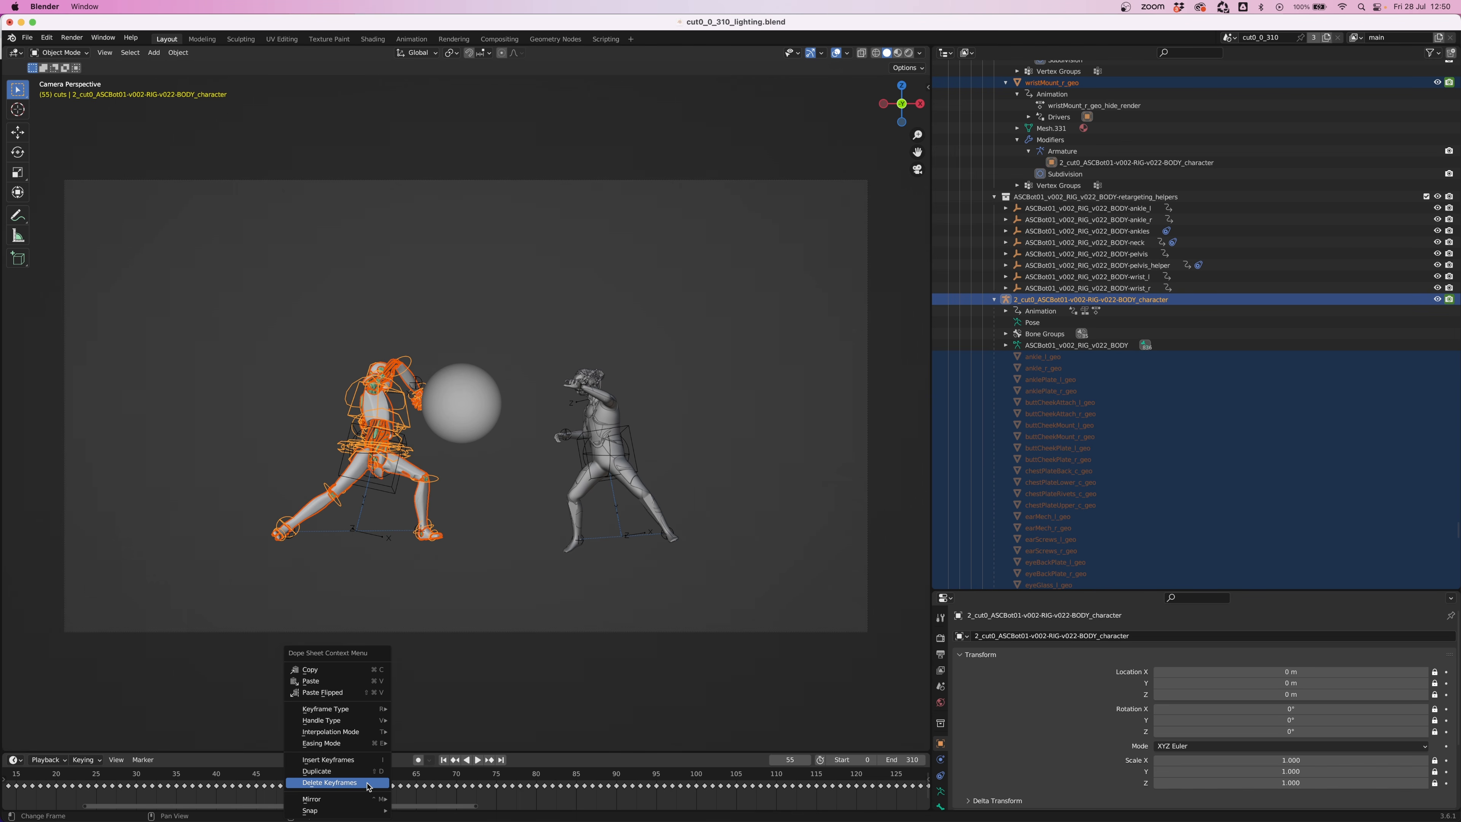
{"action": "left_click", "coordinate": [369, 784]}
- Play the animation and check frames 56 to 60 across the gap in the ASCBot01 character's keyframes
{"action": "key", "text": "space"}
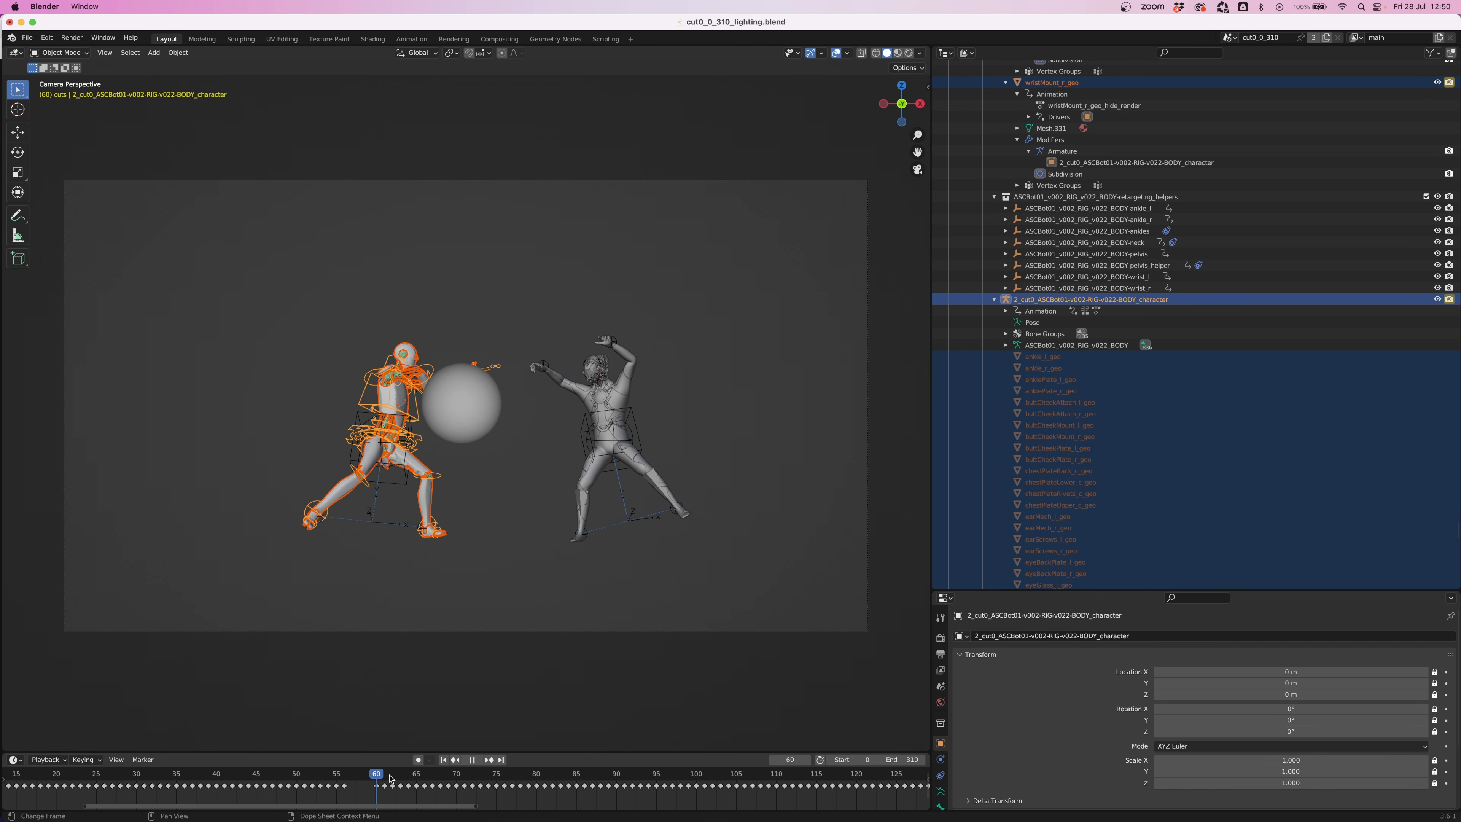
{"action": "key", "text": "space"}
{"action": "left_click", "coordinate": [376, 778]}
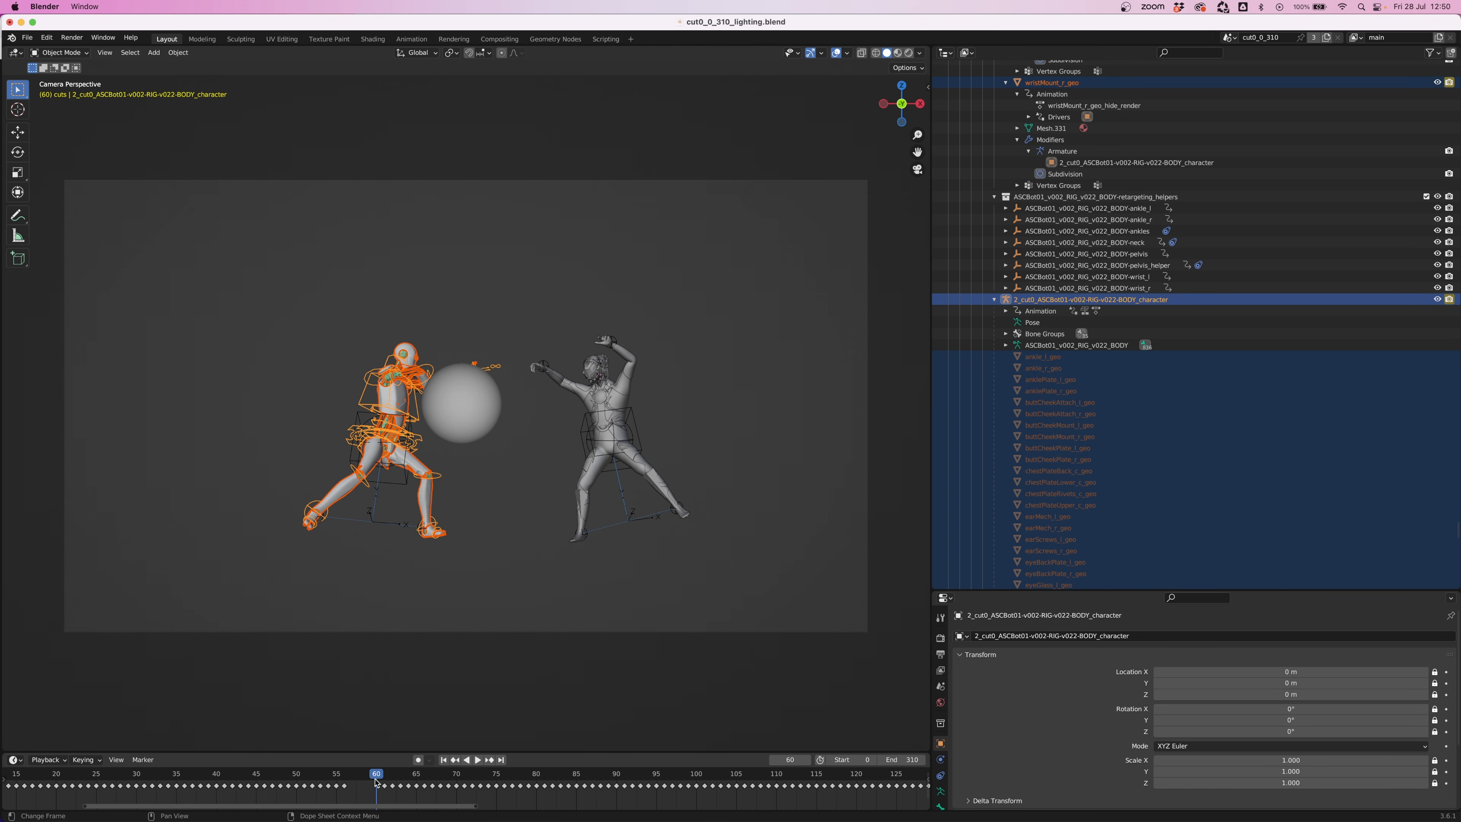
{"action": "left_click", "coordinate": [343, 781]}
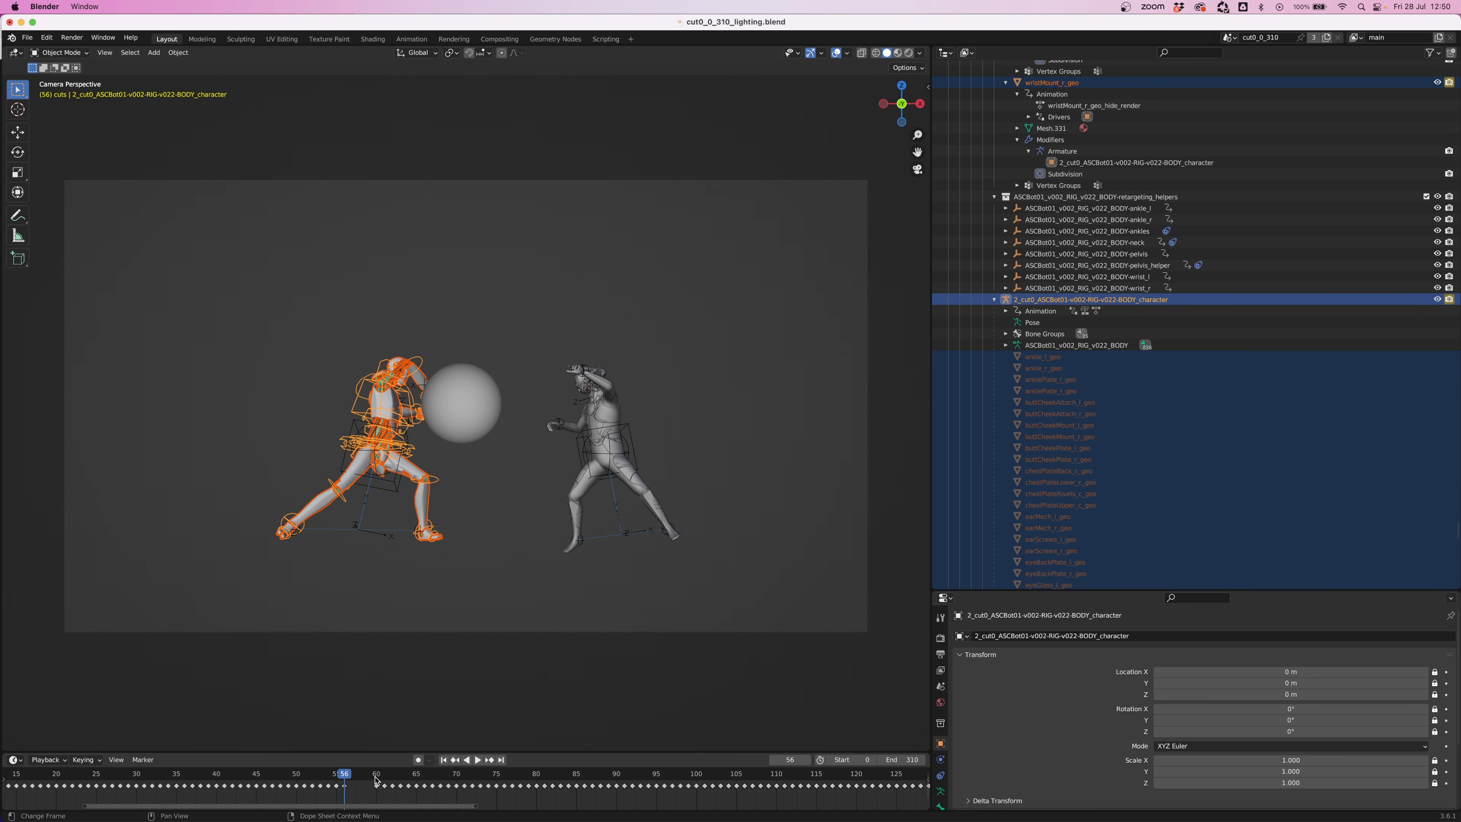
{"action": "left_click", "coordinate": [352, 780]}
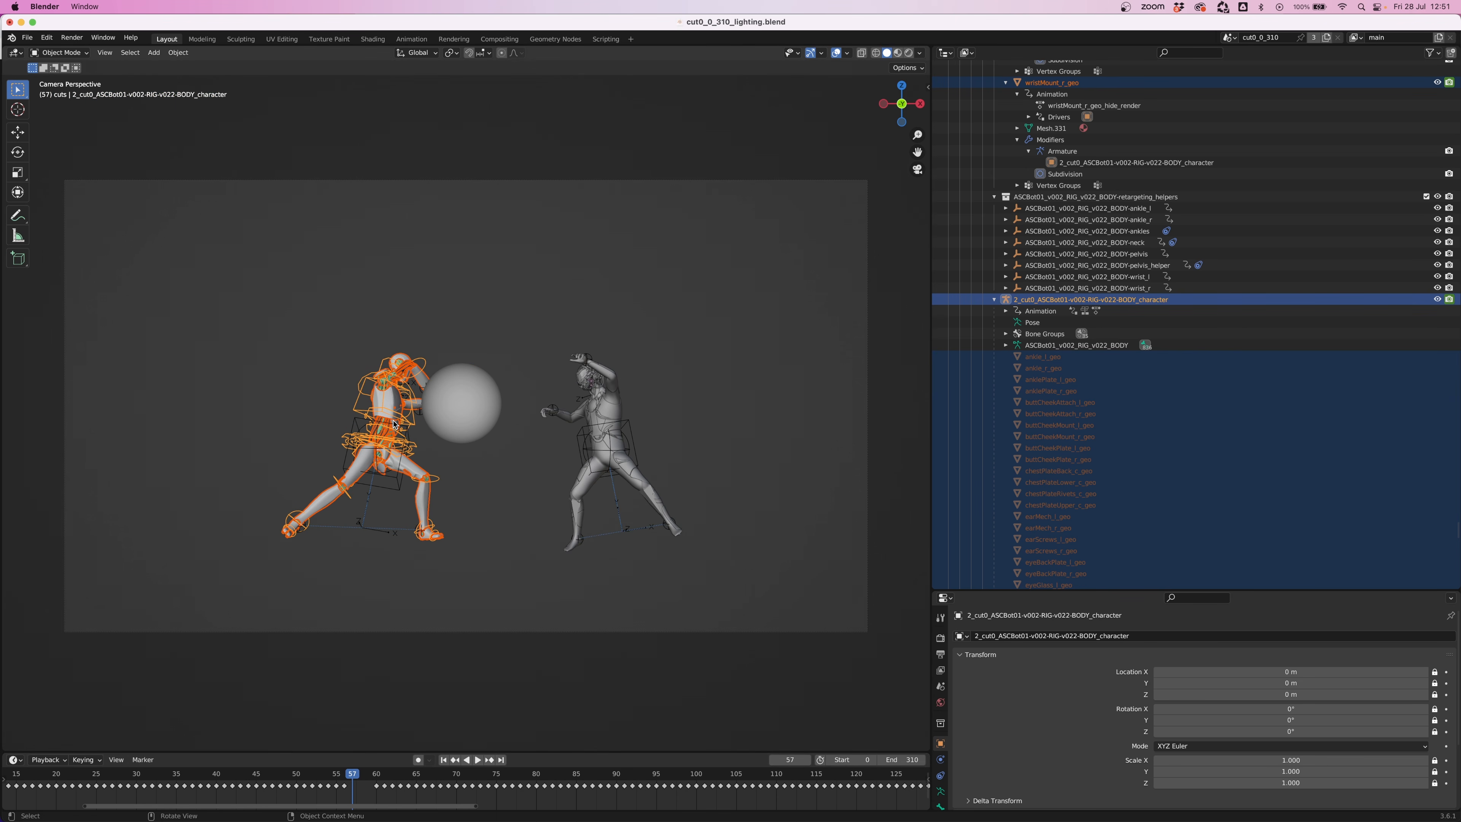
{"action": "left_click", "coordinate": [369, 778]}
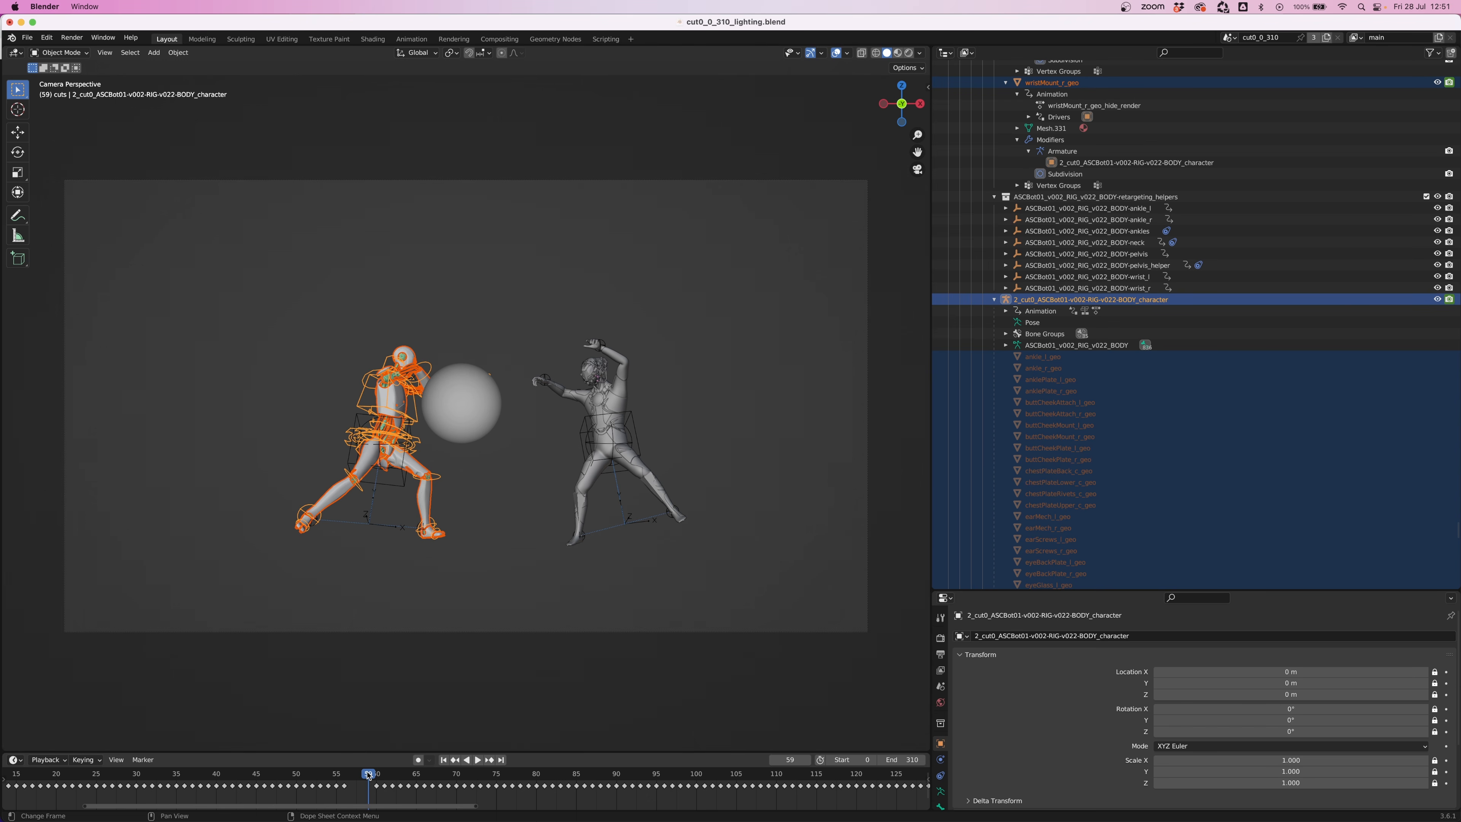
- Scrub the timeline back to frame 56 to check the gap in the keyframes
{"action": "left_click_drag", "start_coordinate": [369, 775], "coordinate": [347, 779]}
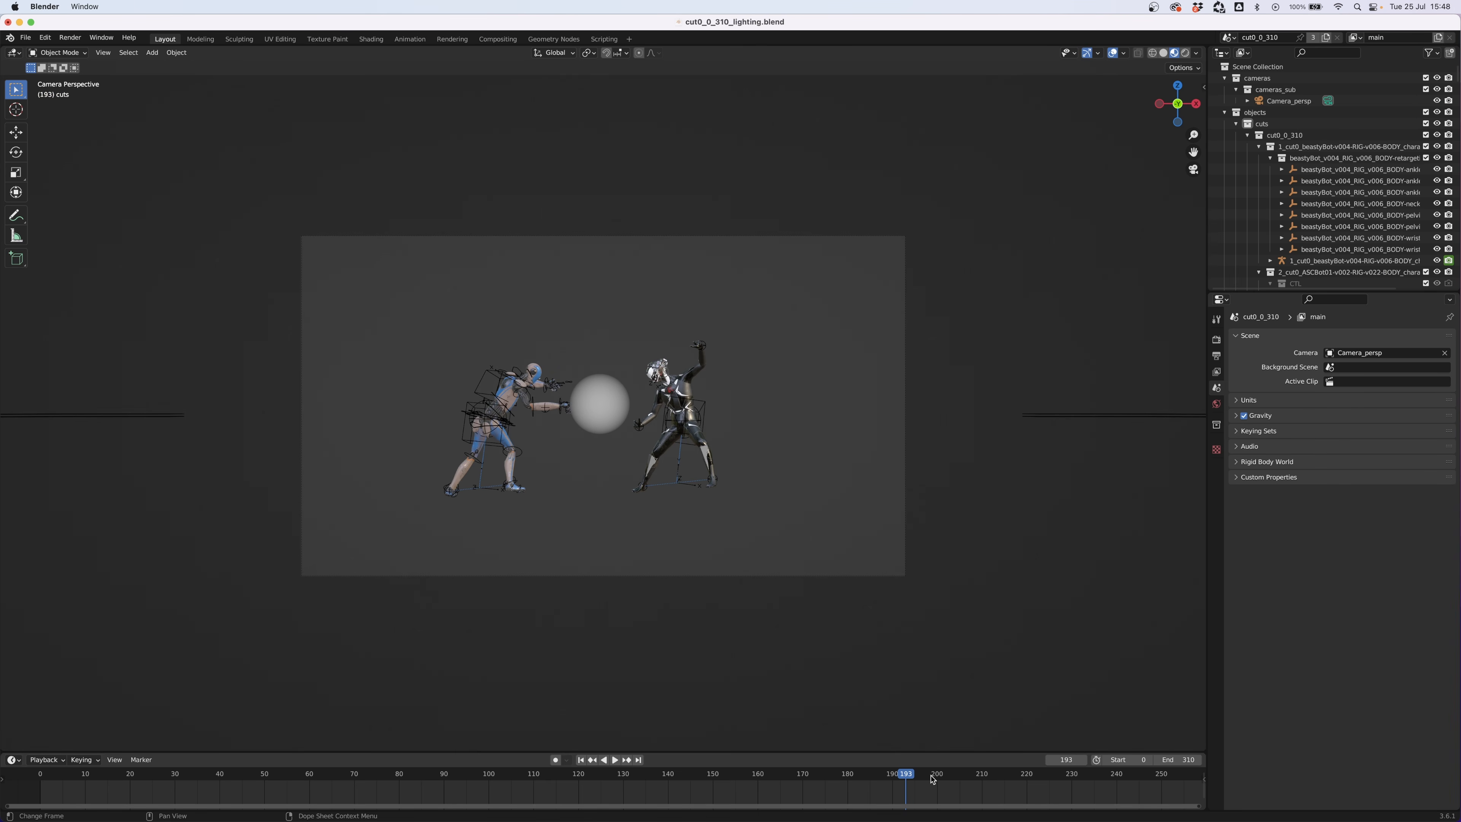
- Set the output frame rate to 29.97 fps and choose the 3D renders folder as the output location
{"action": "left_click", "coordinate": [1218, 360]}
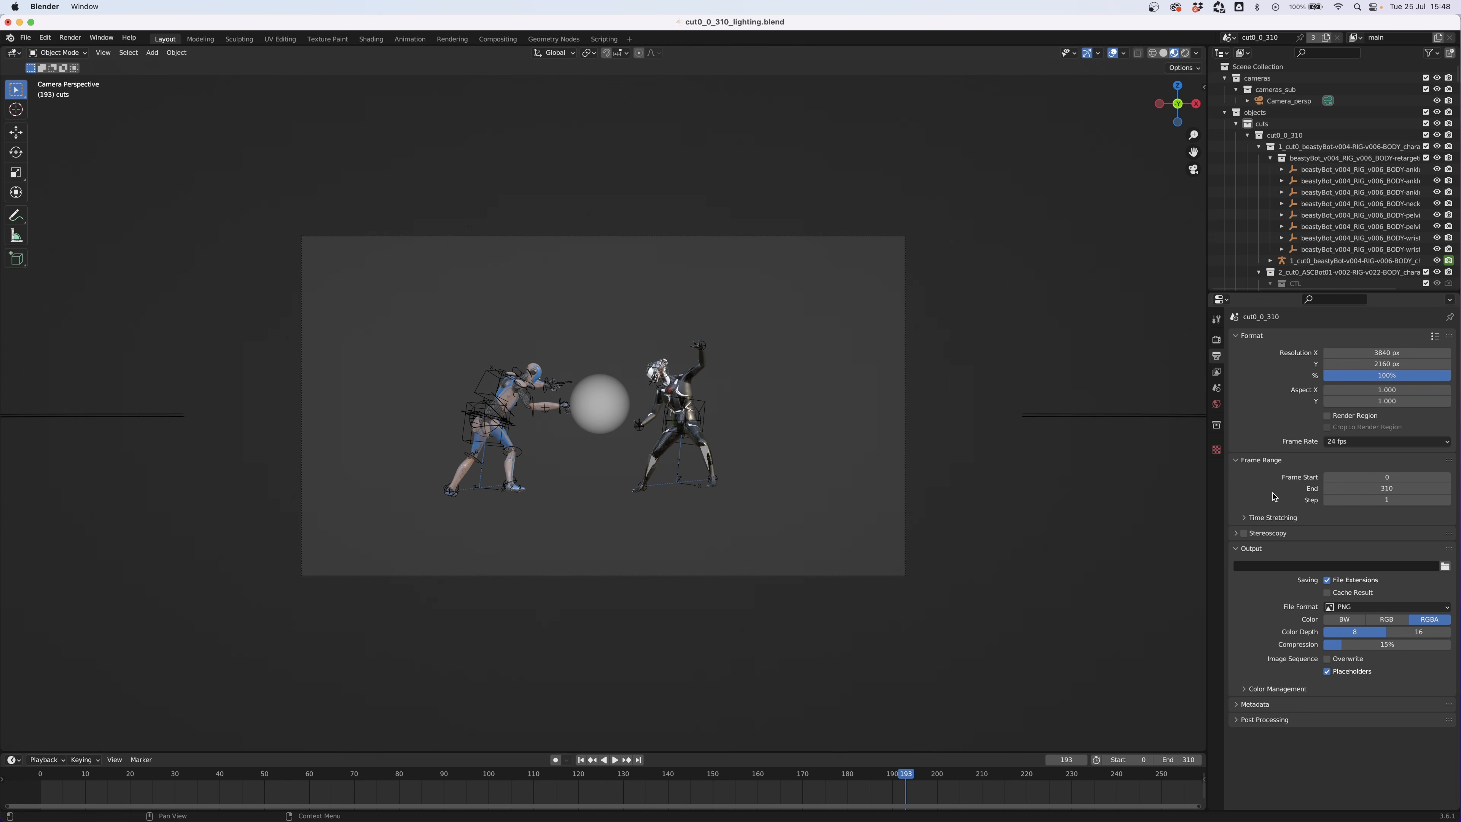
{"action": "left_click", "coordinate": [1358, 441]}
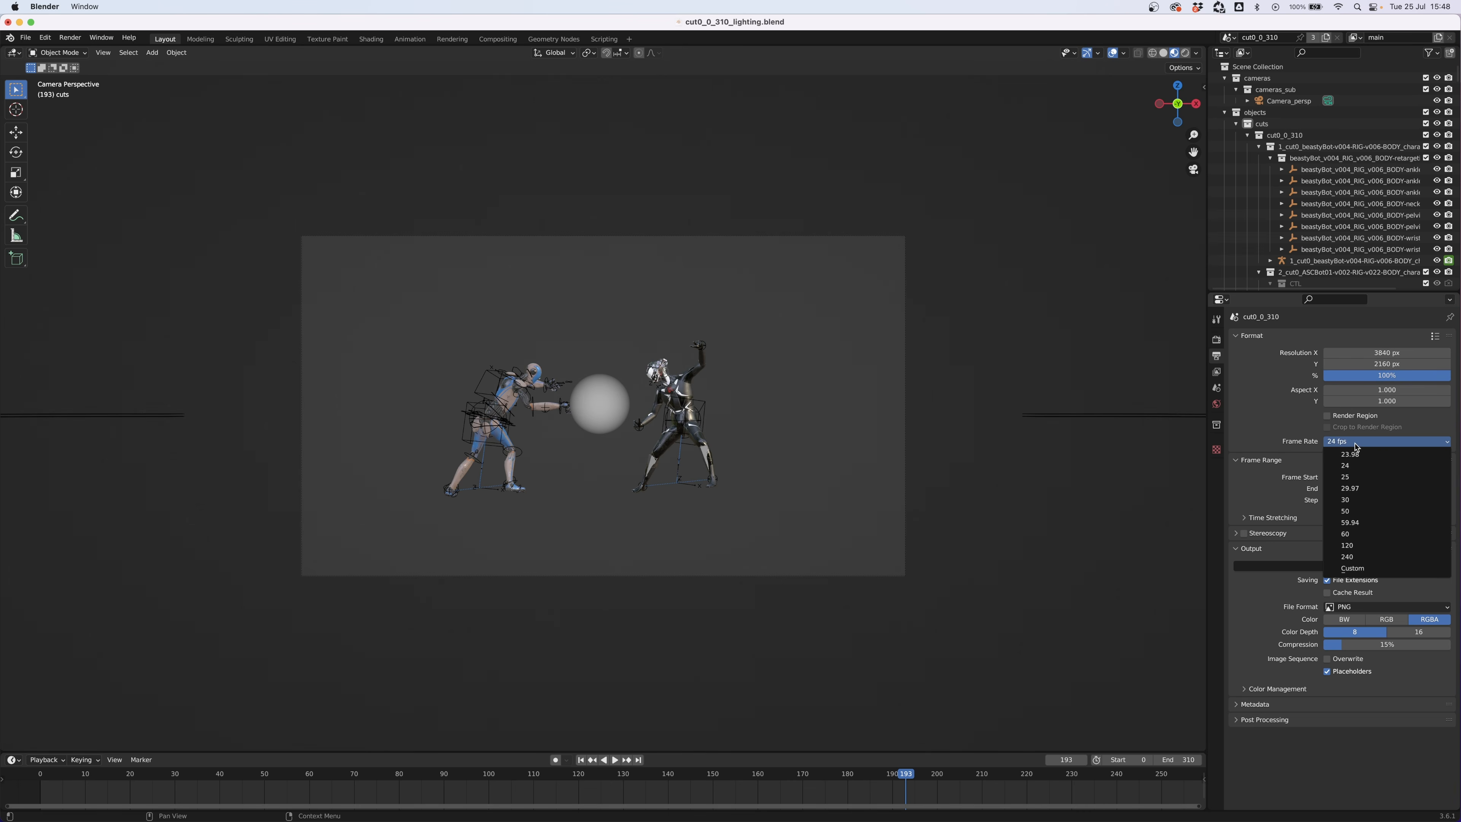
{"action": "left_click", "coordinate": [1349, 489]}
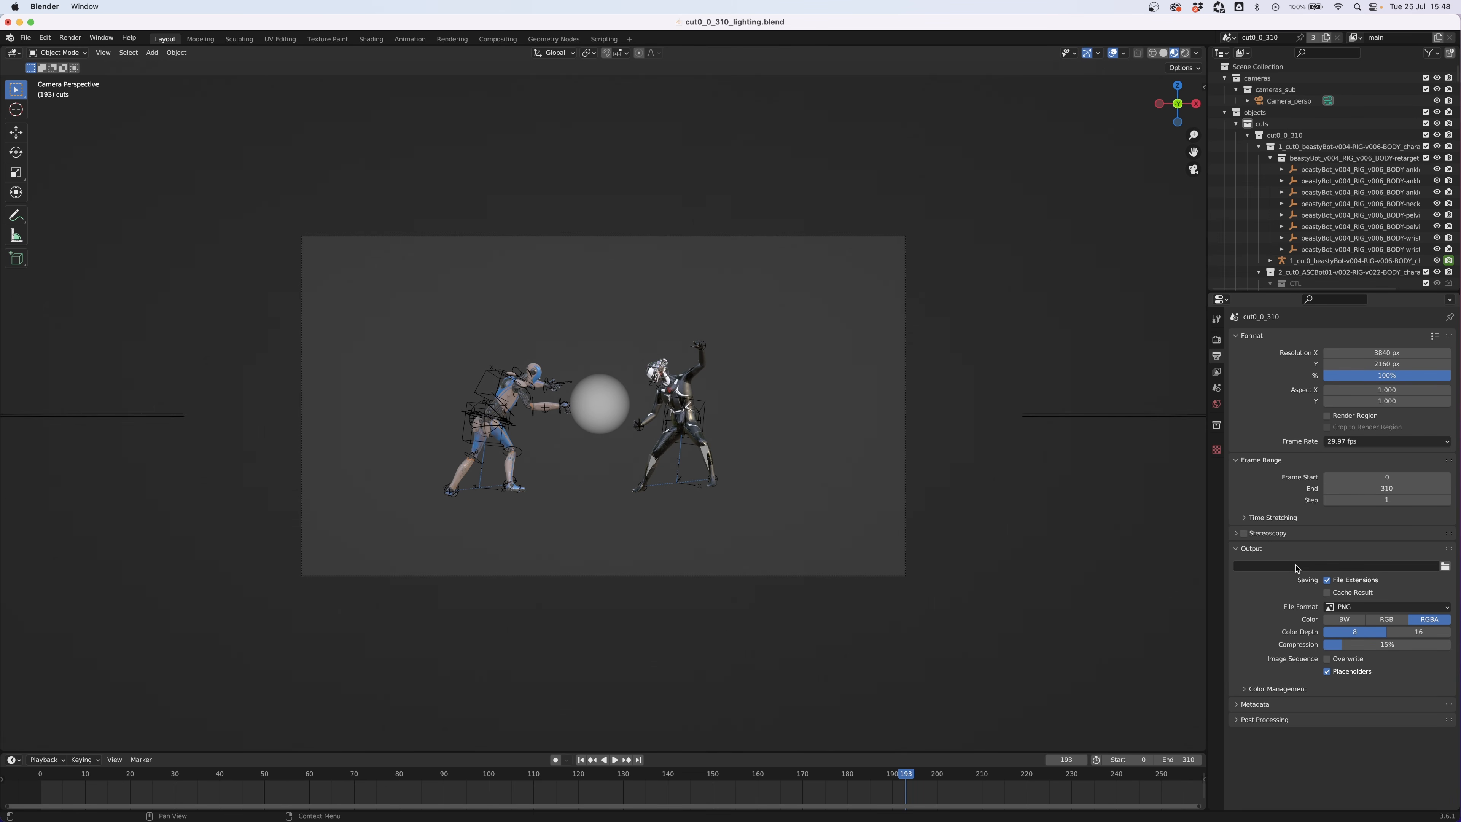
{"action": "left_click", "coordinate": [1443, 568]}
- Render a still image of frame 193 with Cycles and move the render window aside
{"action": "left_click", "coordinate": [1216, 340]}
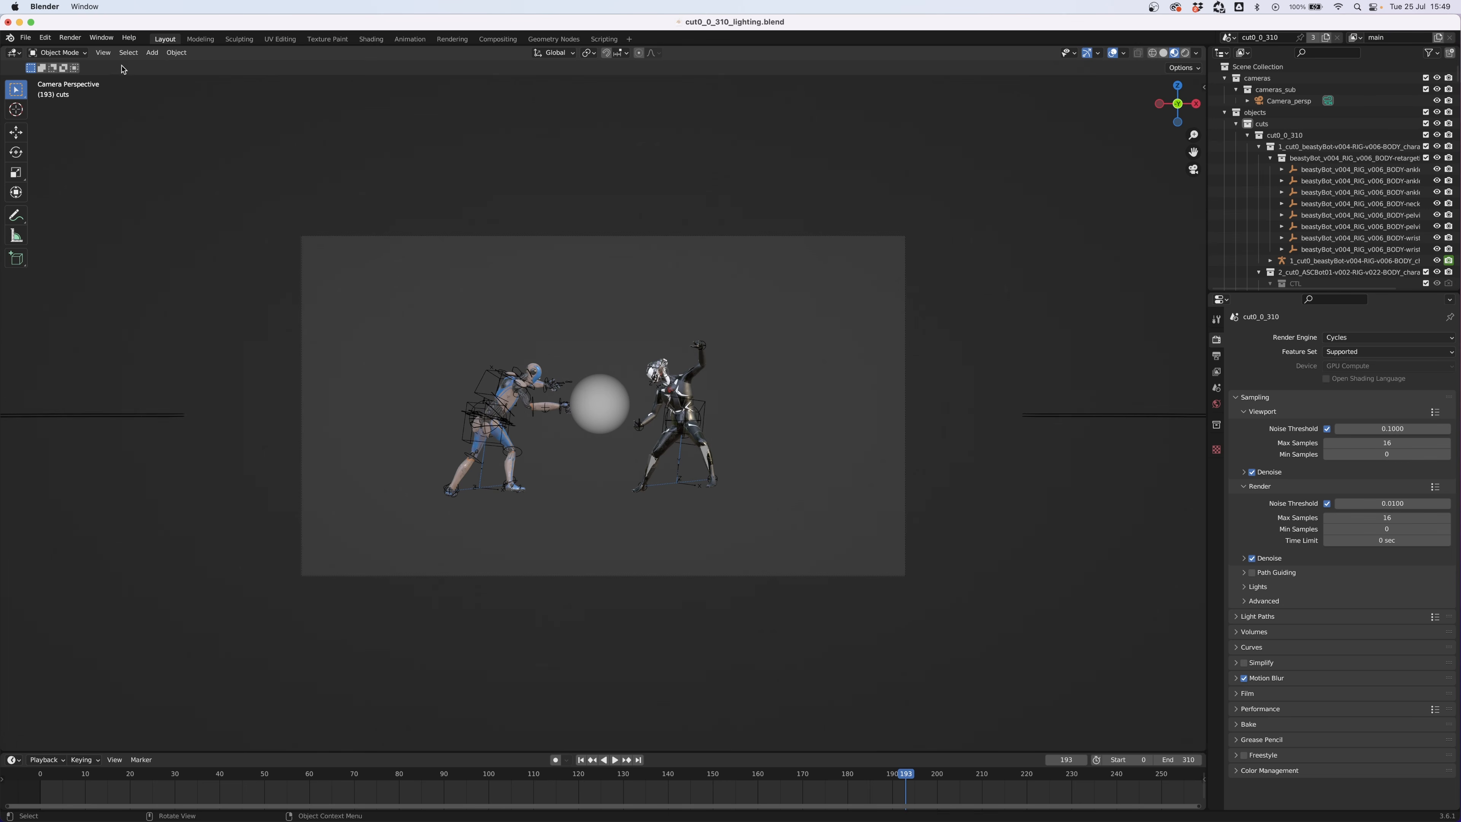
{"action": "left_click", "coordinate": [62, 40]}
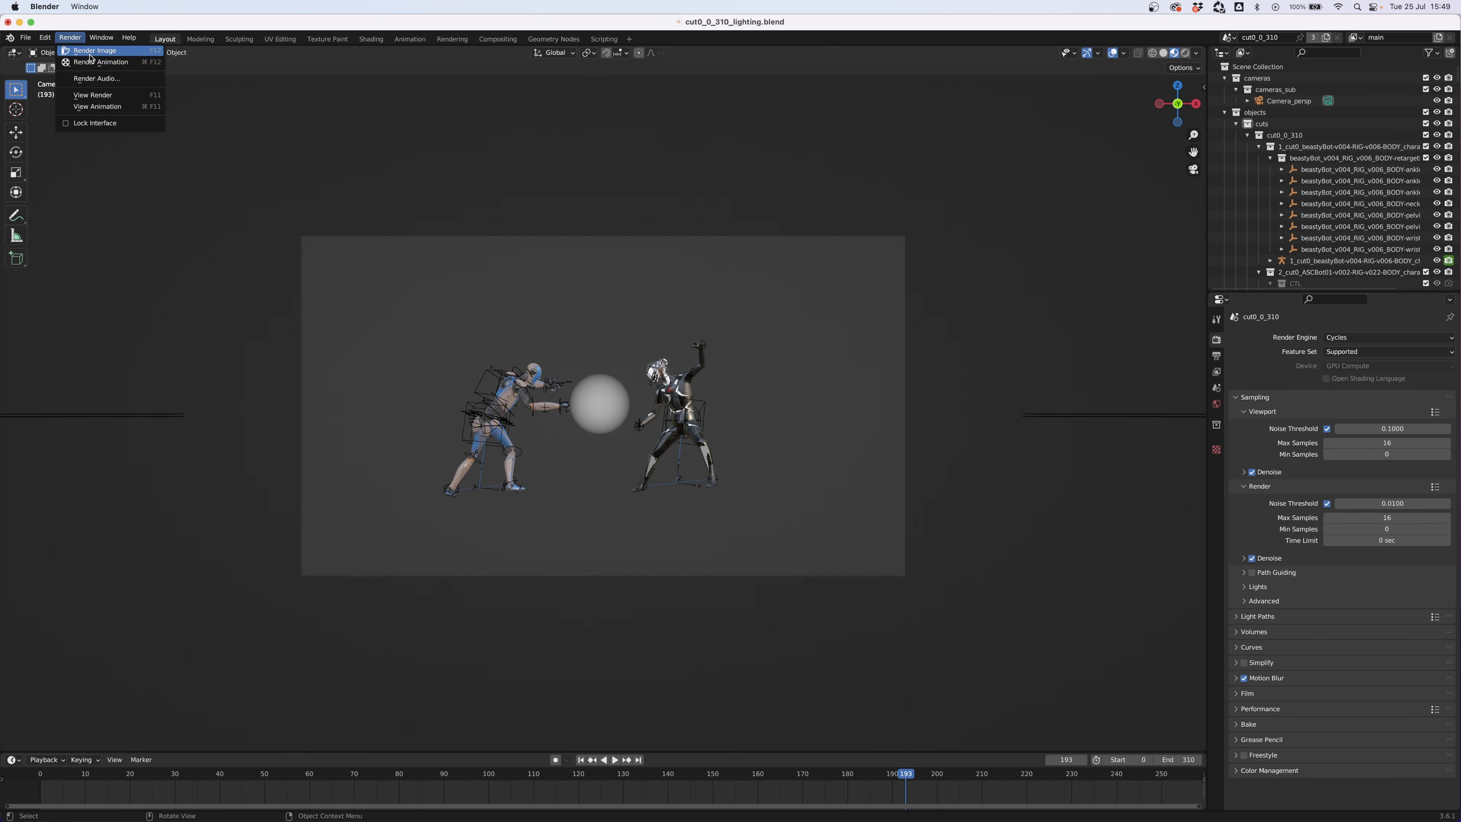
{"action": "left_click", "coordinate": [91, 53]}
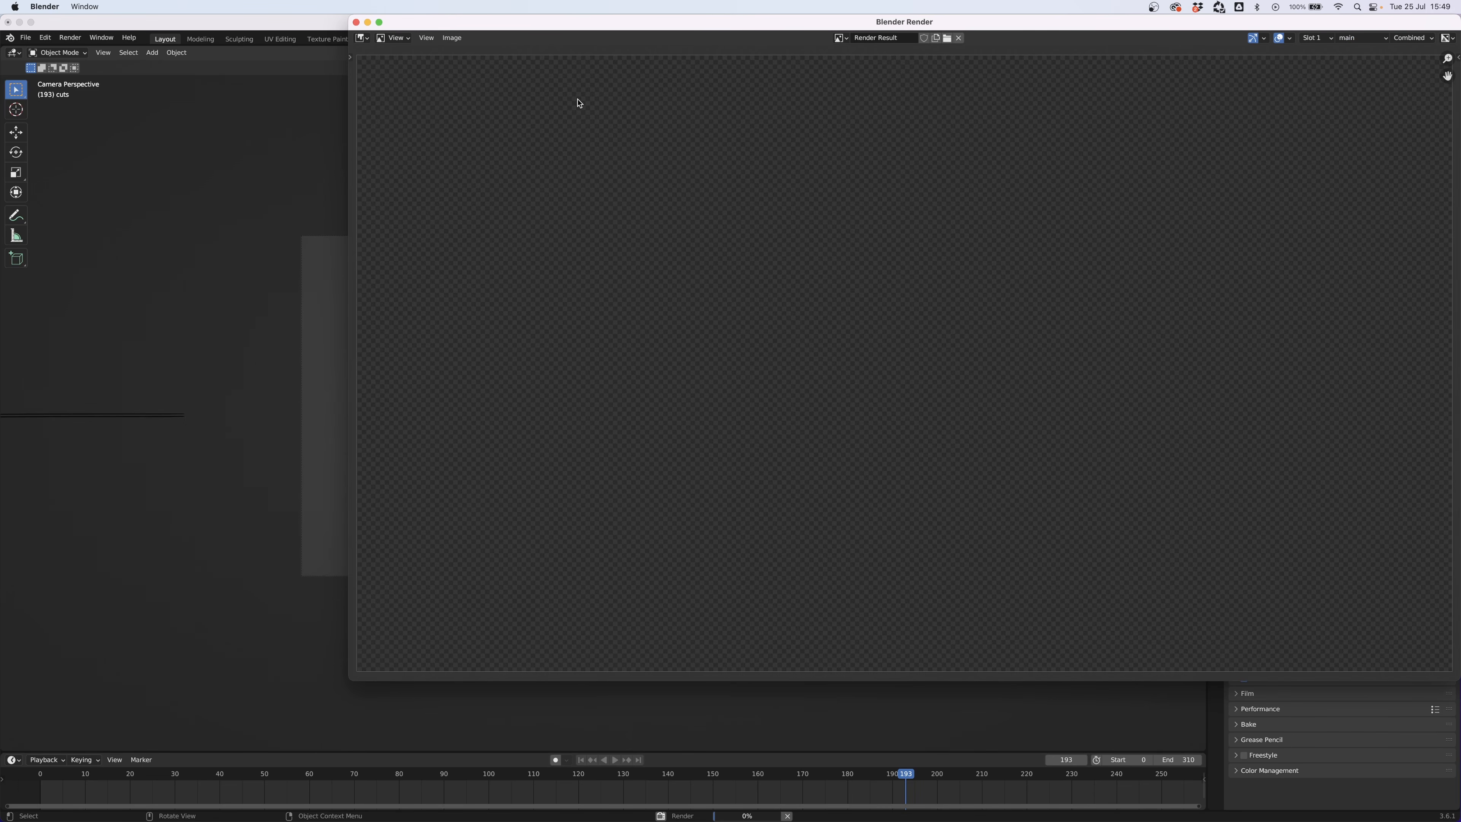
{"action": "left_click_drag", "start_coordinate": [558, 29], "coordinate": [325, 79]}
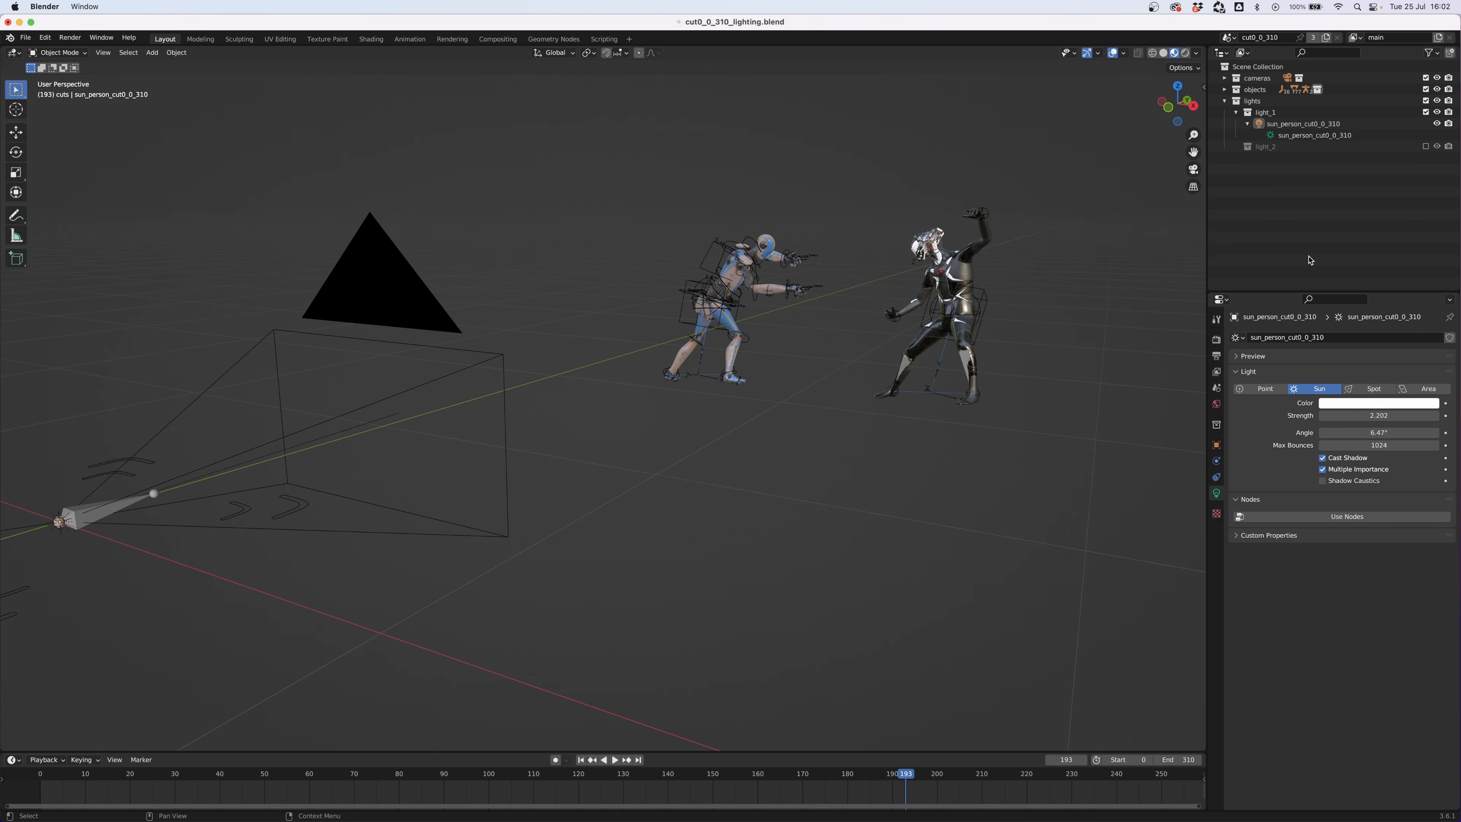
- Tint the sun_person_cut0_0_310 light pink and switch the viewport to rendered shading to preview it
{"action": "left_click", "coordinate": [1271, 135]}
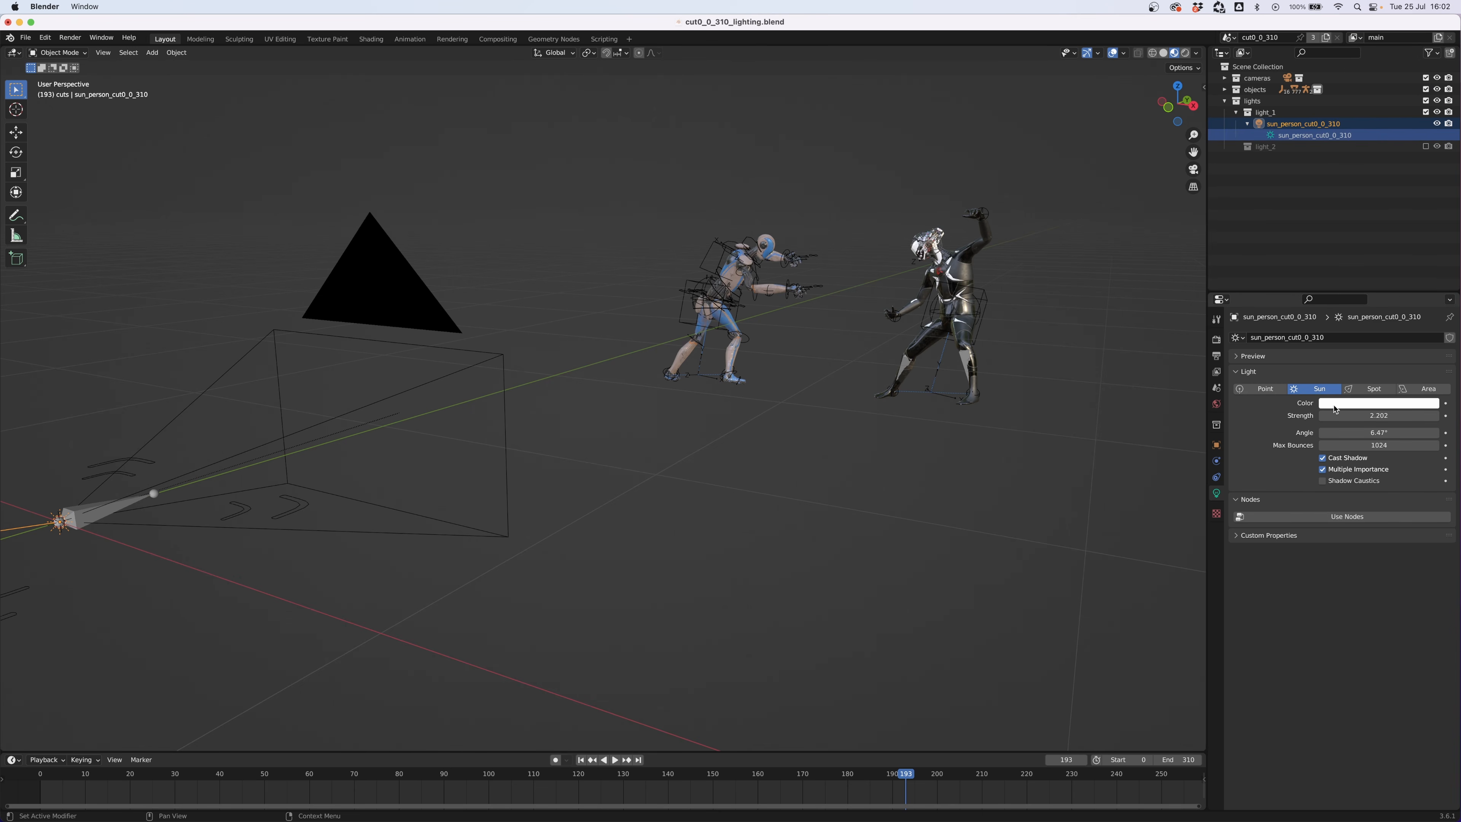
{"action": "left_click", "coordinate": [1334, 404]}
{"action": "left_click_drag", "start_coordinate": [1390, 292], "coordinate": [1387, 311]}
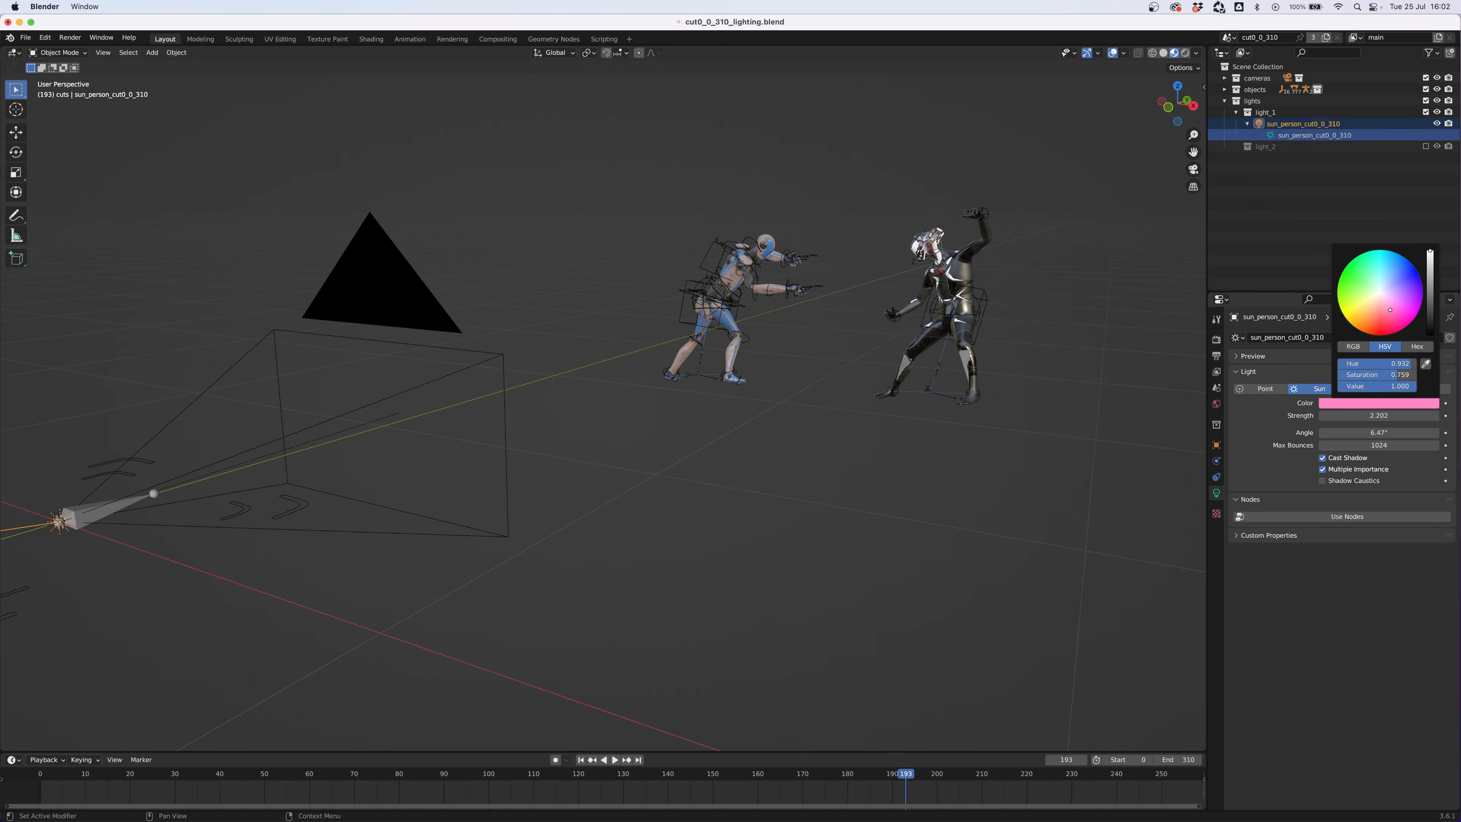
{"action": "left_click", "coordinate": [1323, 239]}
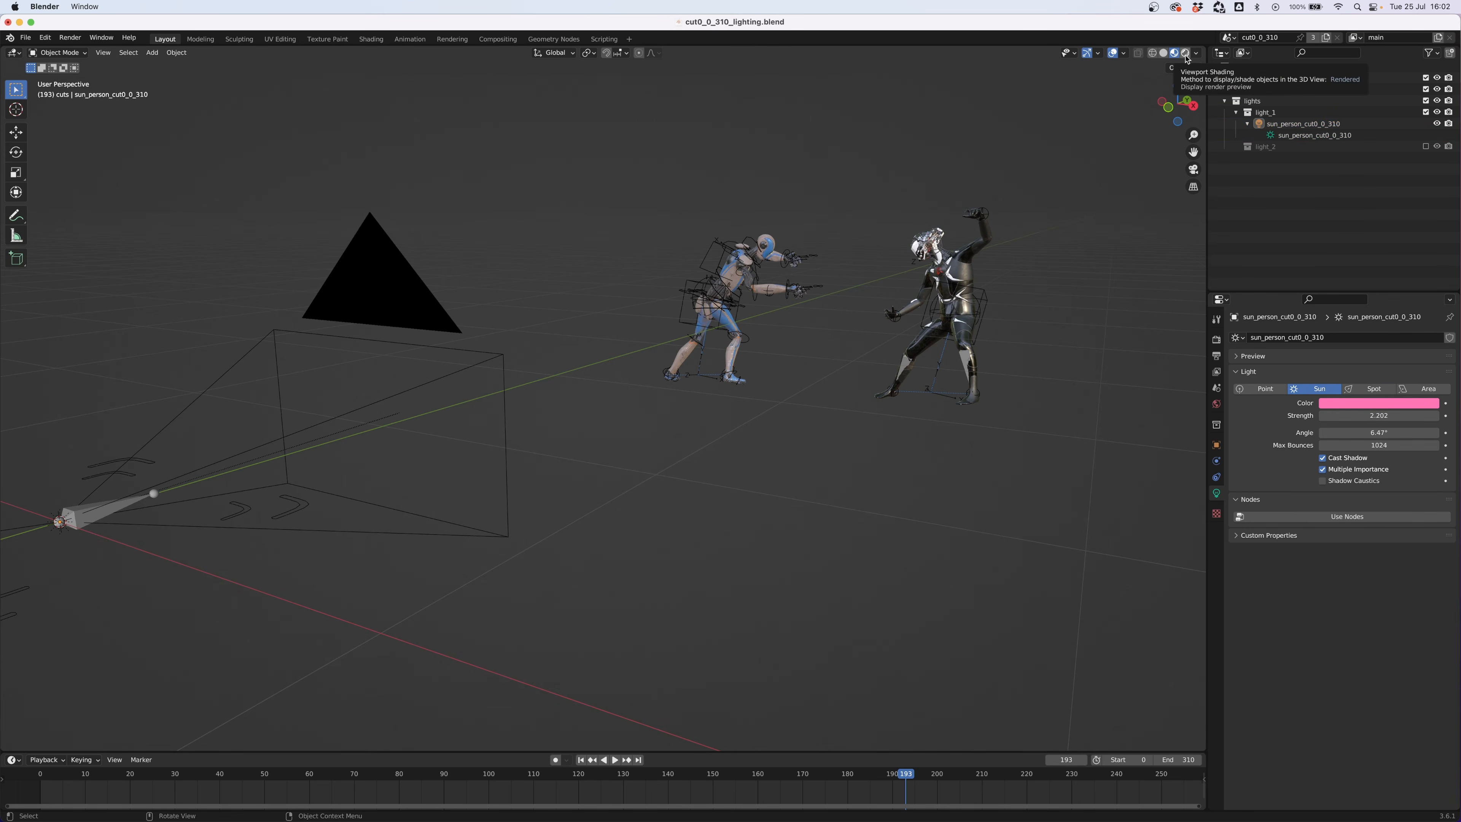
{"action": "left_click", "coordinate": [1185, 54]}
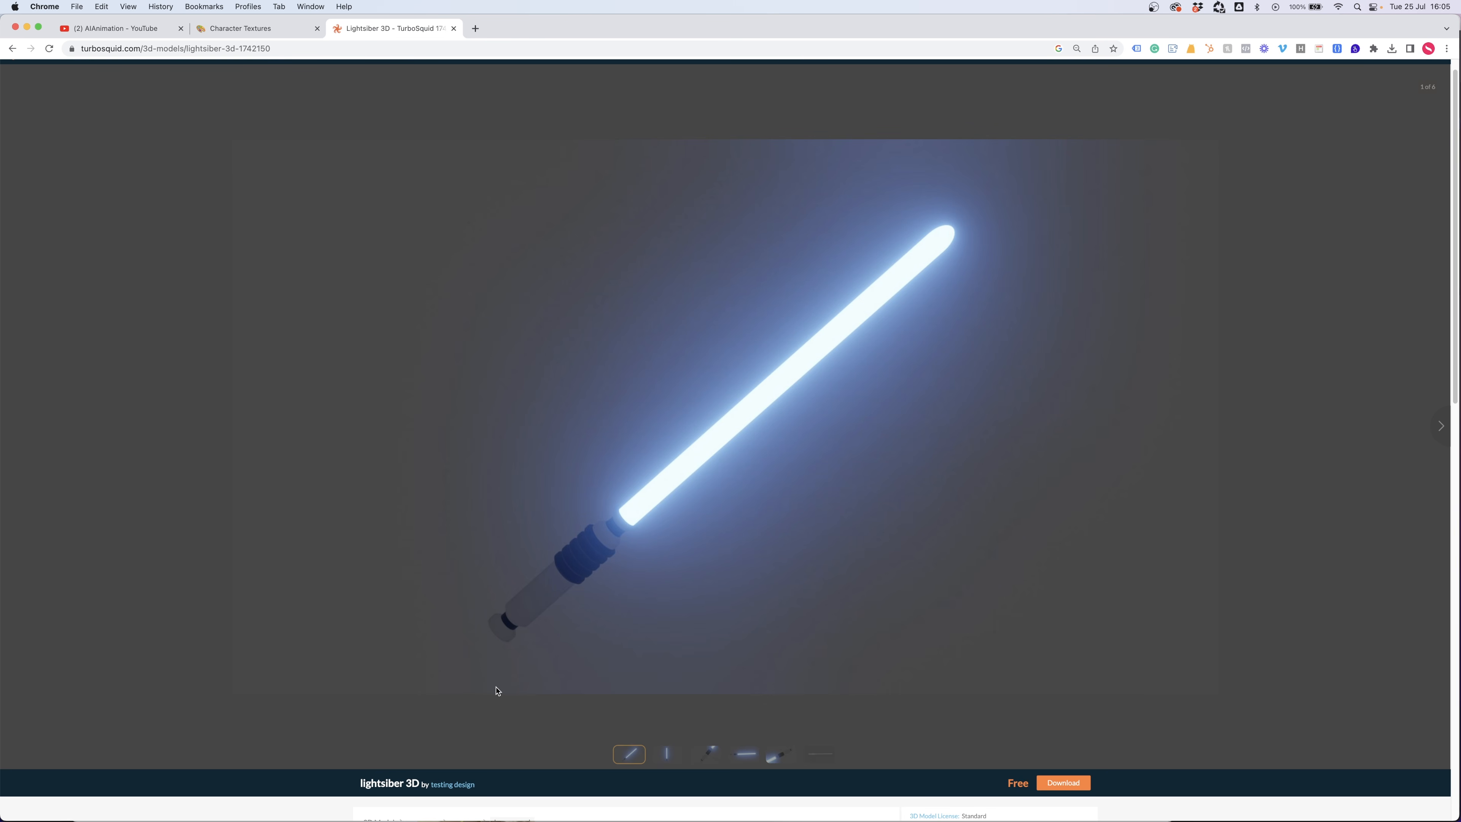
- Append the Cylinder object from LIGHTSABER.blend to the Blender scene and scale it down to about 0.4
{"action": "key", "text": "super+Tab"}
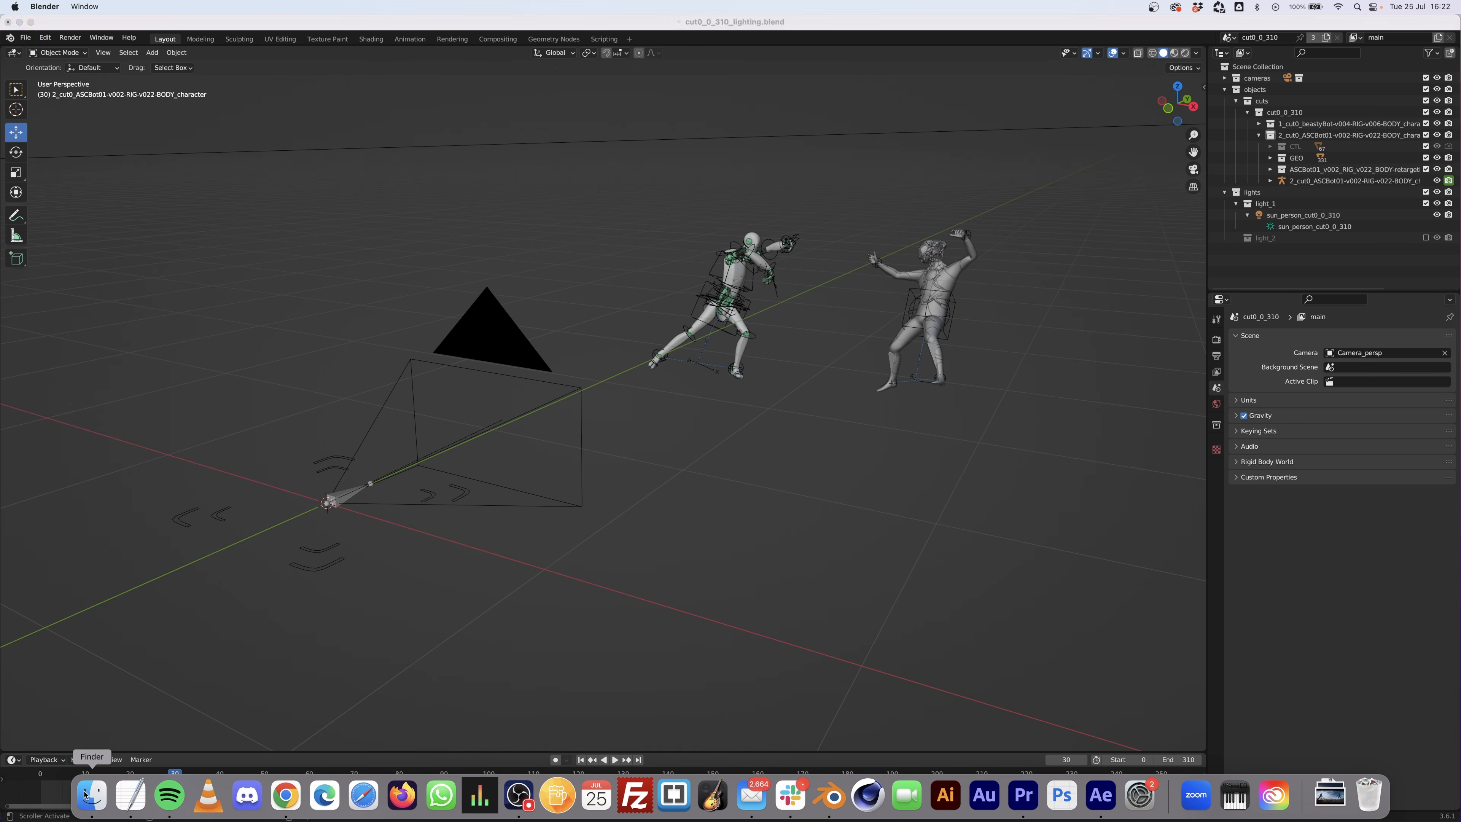
{"action": "left_click", "coordinate": [84, 794]}
{"action": "left_click_drag", "start_coordinate": [378, 336], "coordinate": [602, 234]}
{"action": "left_click", "coordinate": [571, 234]}
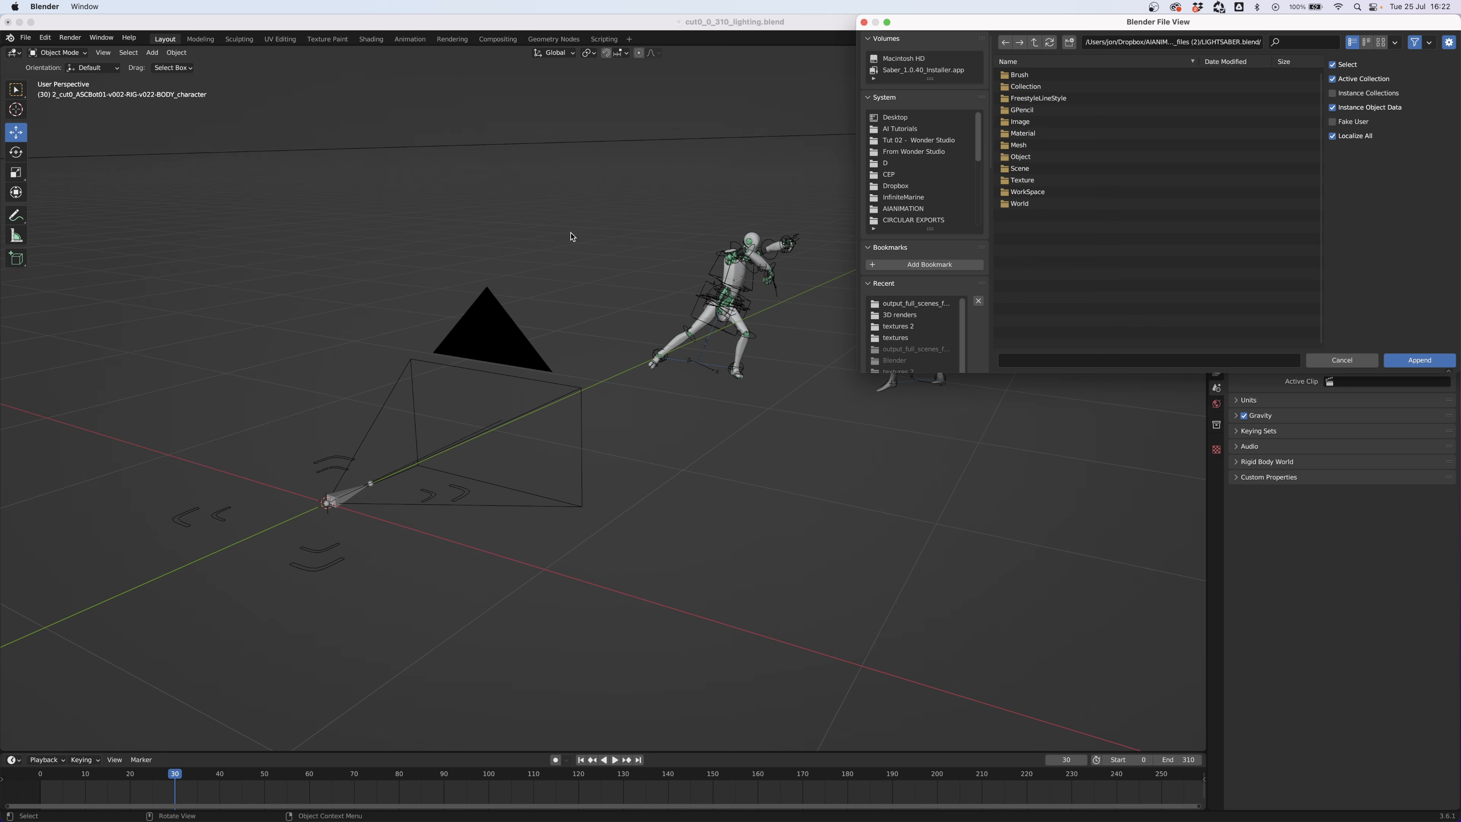
{"action": "left_click_drag", "start_coordinate": [972, 21], "coordinate": [530, 163]}
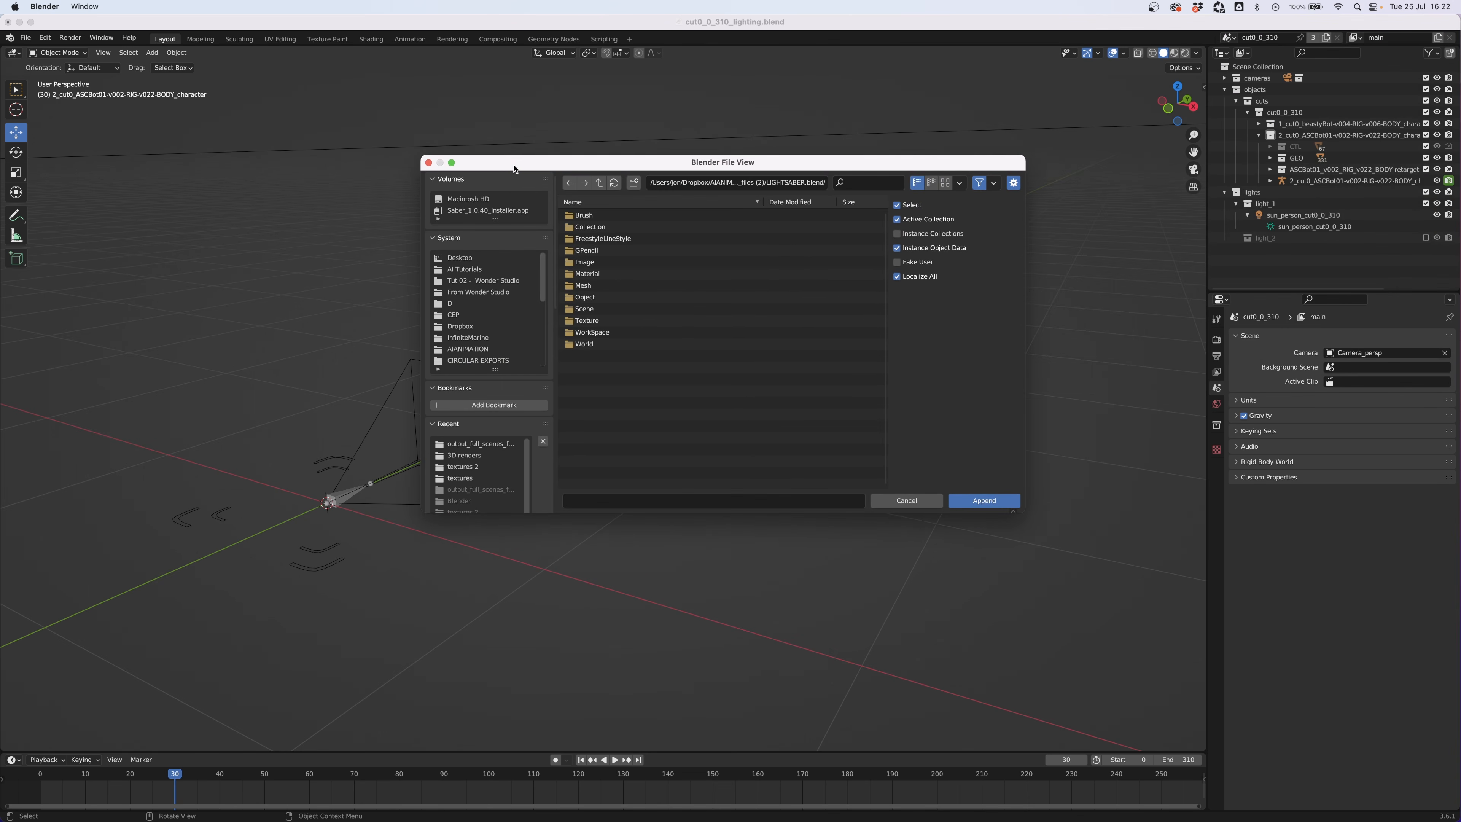
{"action": "double_click", "coordinate": [587, 298]}
{"action": "left_click", "coordinate": [590, 217]}
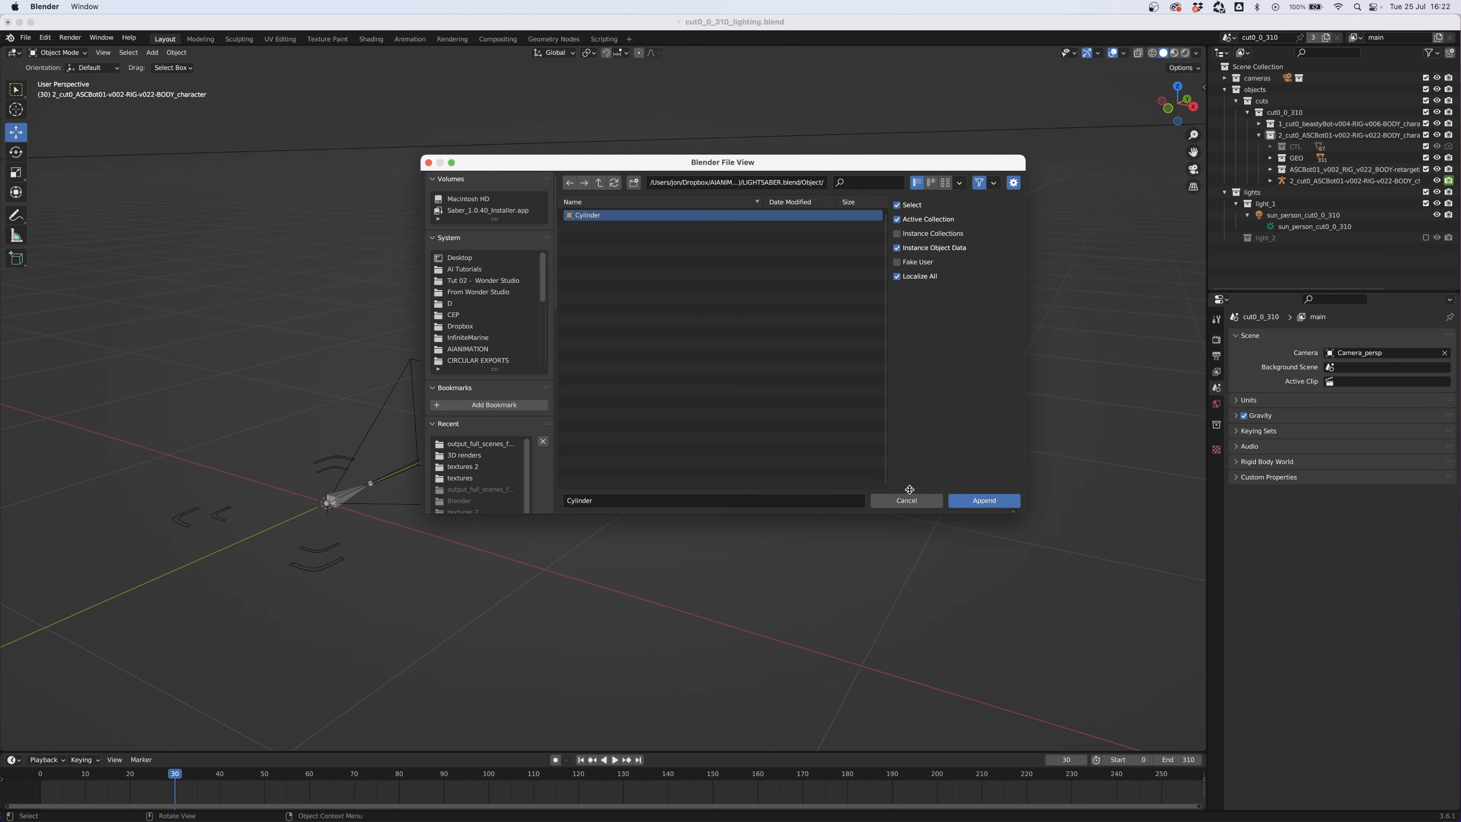
{"action": "left_click", "coordinate": [976, 503]}
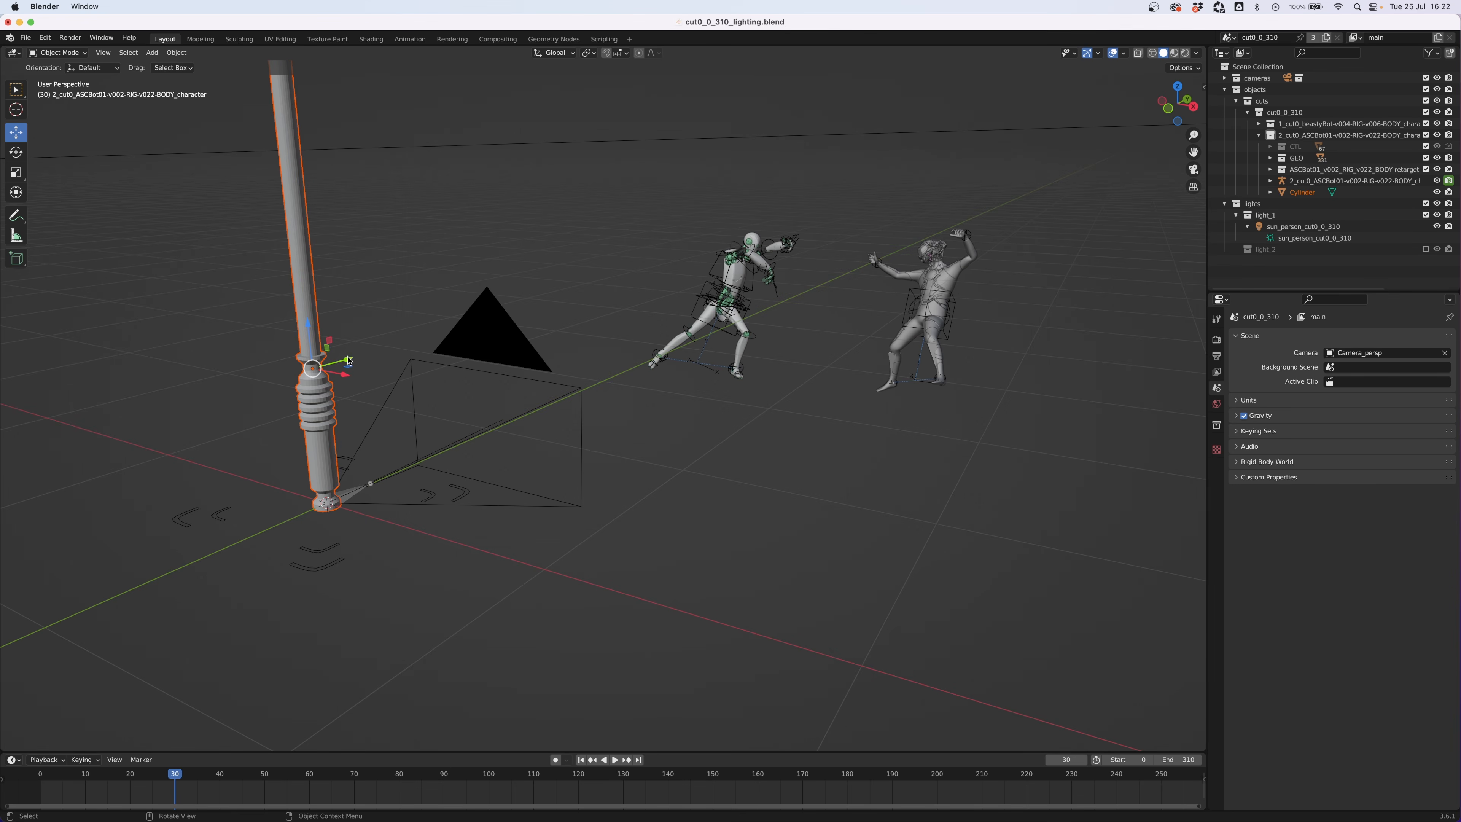
{"action": "key", "text": "s"}
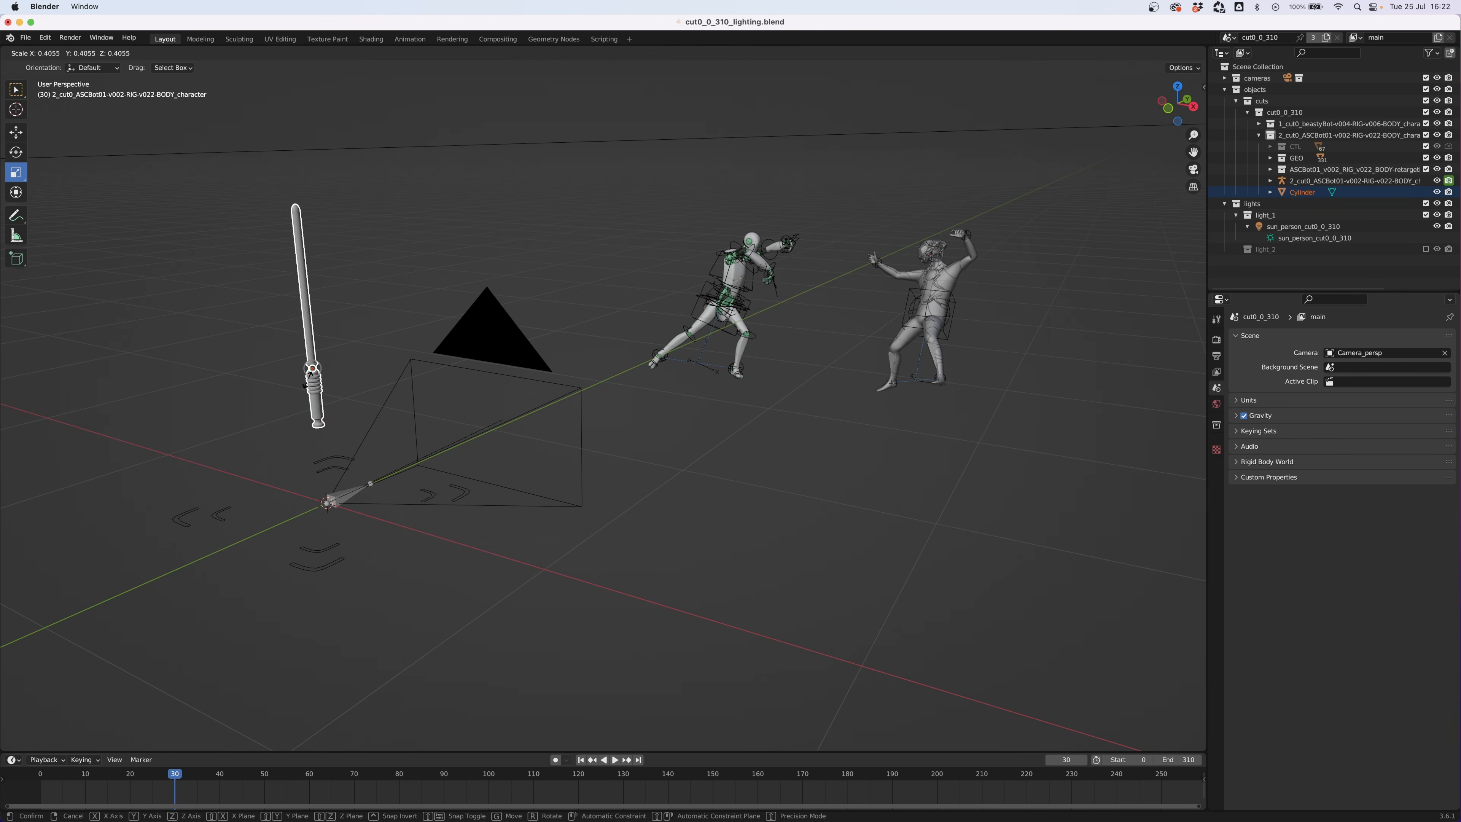
{"action": "left_click", "coordinate": [310, 361]}
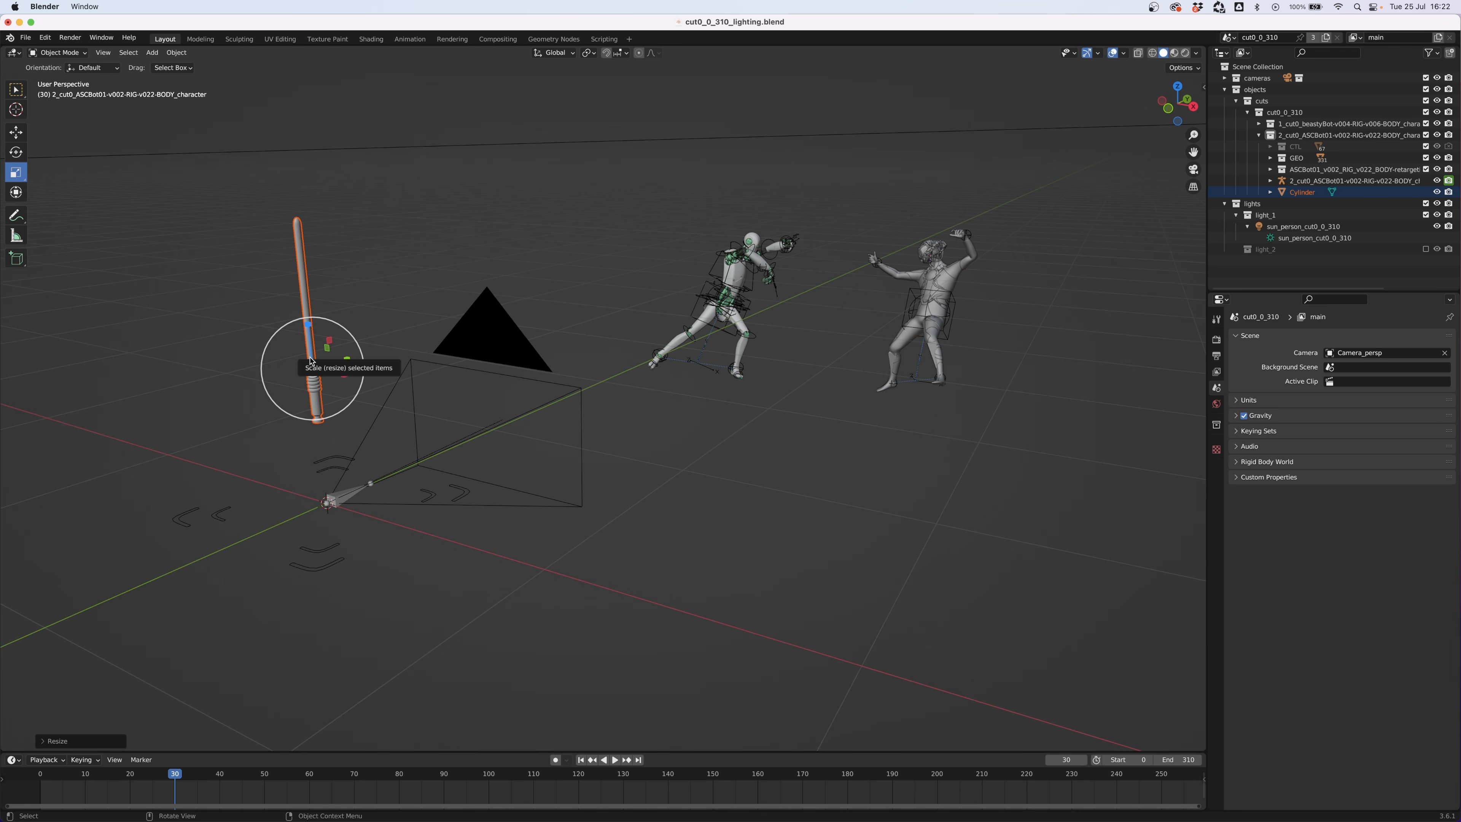
- Add an armature, select its bone, and scale the armature down to about 0.2
{"action": "left_click", "coordinate": [152, 53]}
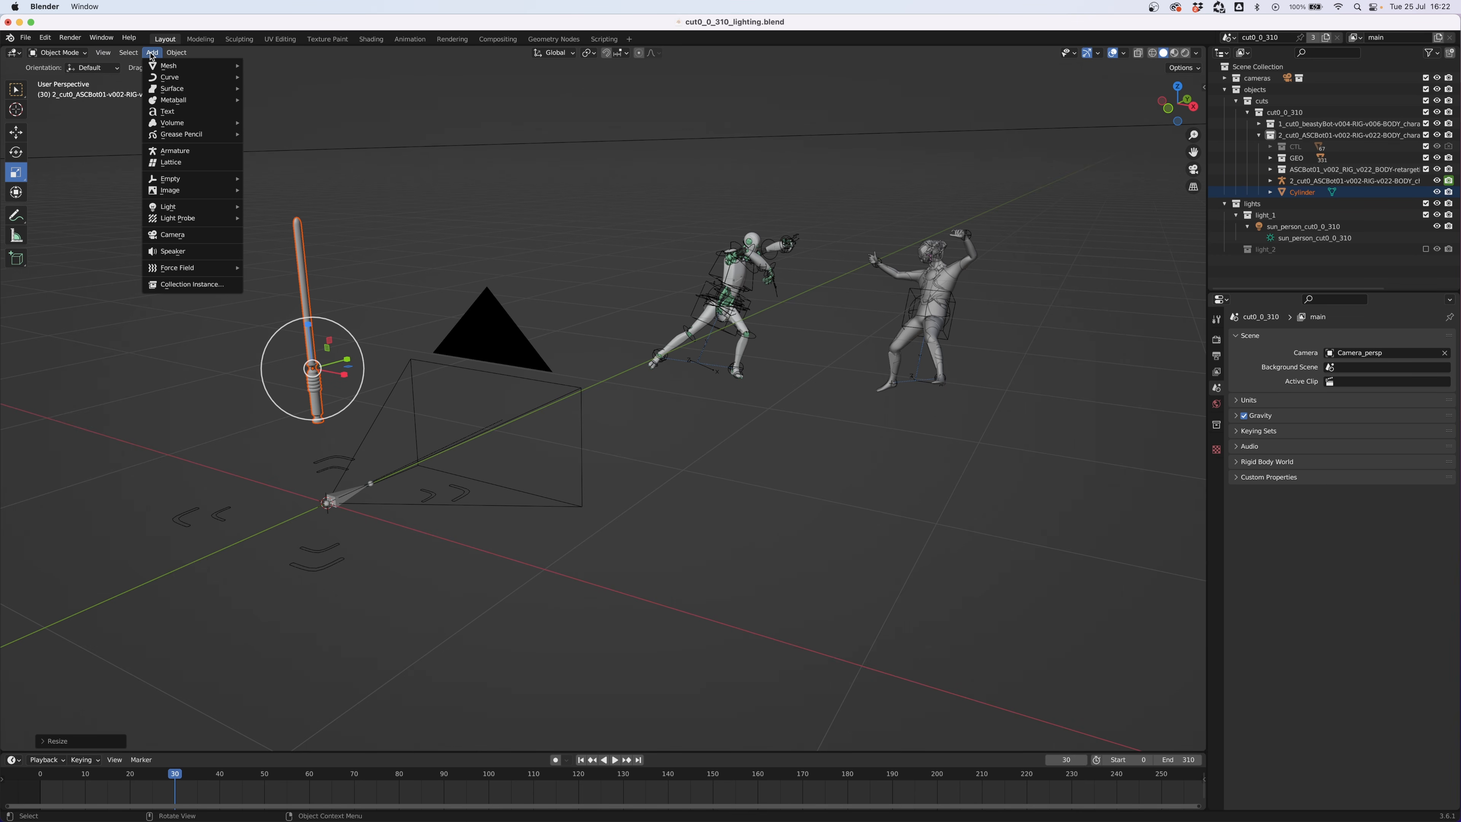
{"action": "left_click", "coordinate": [190, 151]}
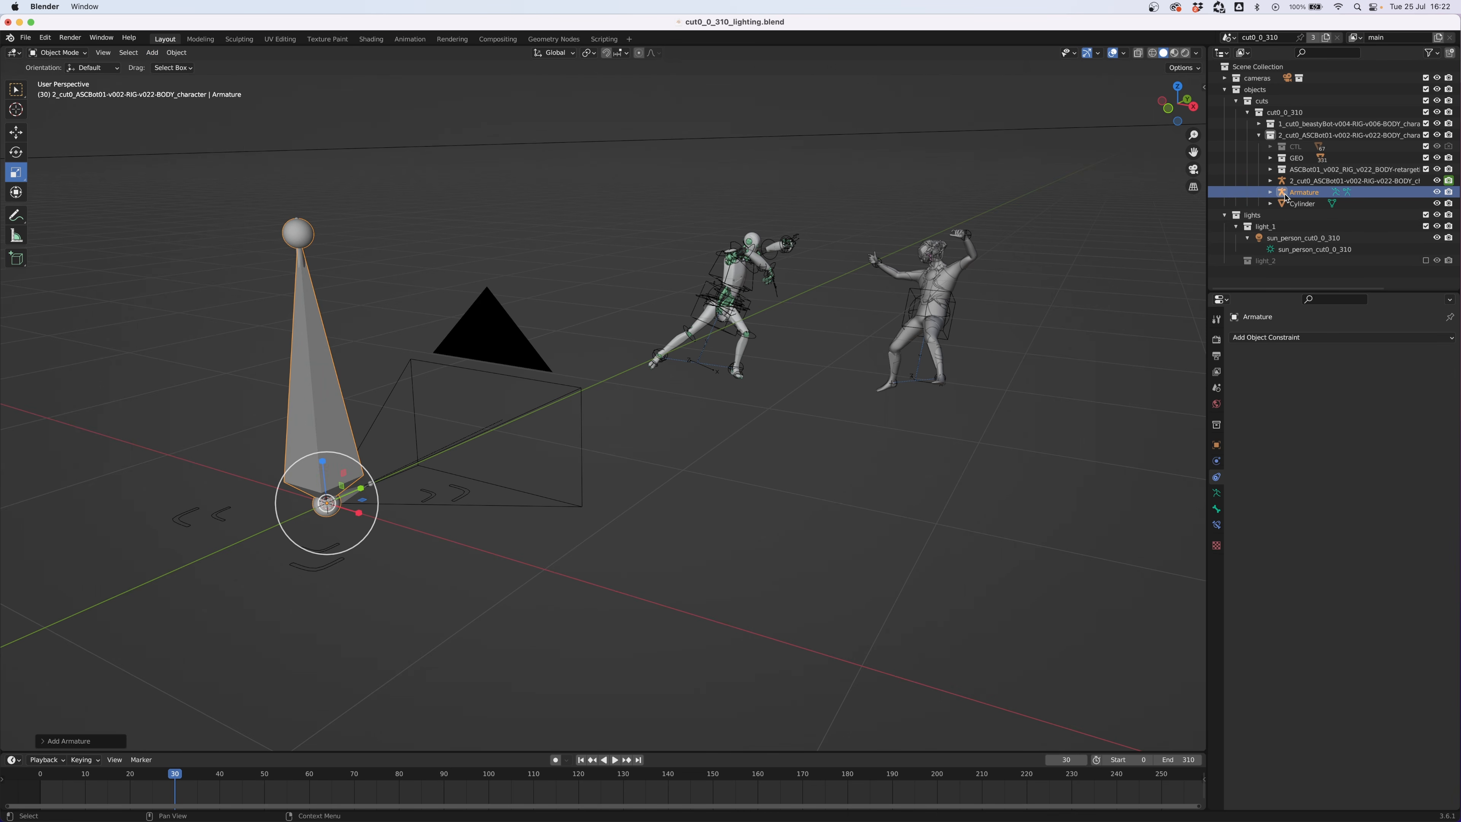
{"action": "left_click", "coordinate": [1270, 192]}
{"action": "left_click", "coordinate": [1282, 203]}
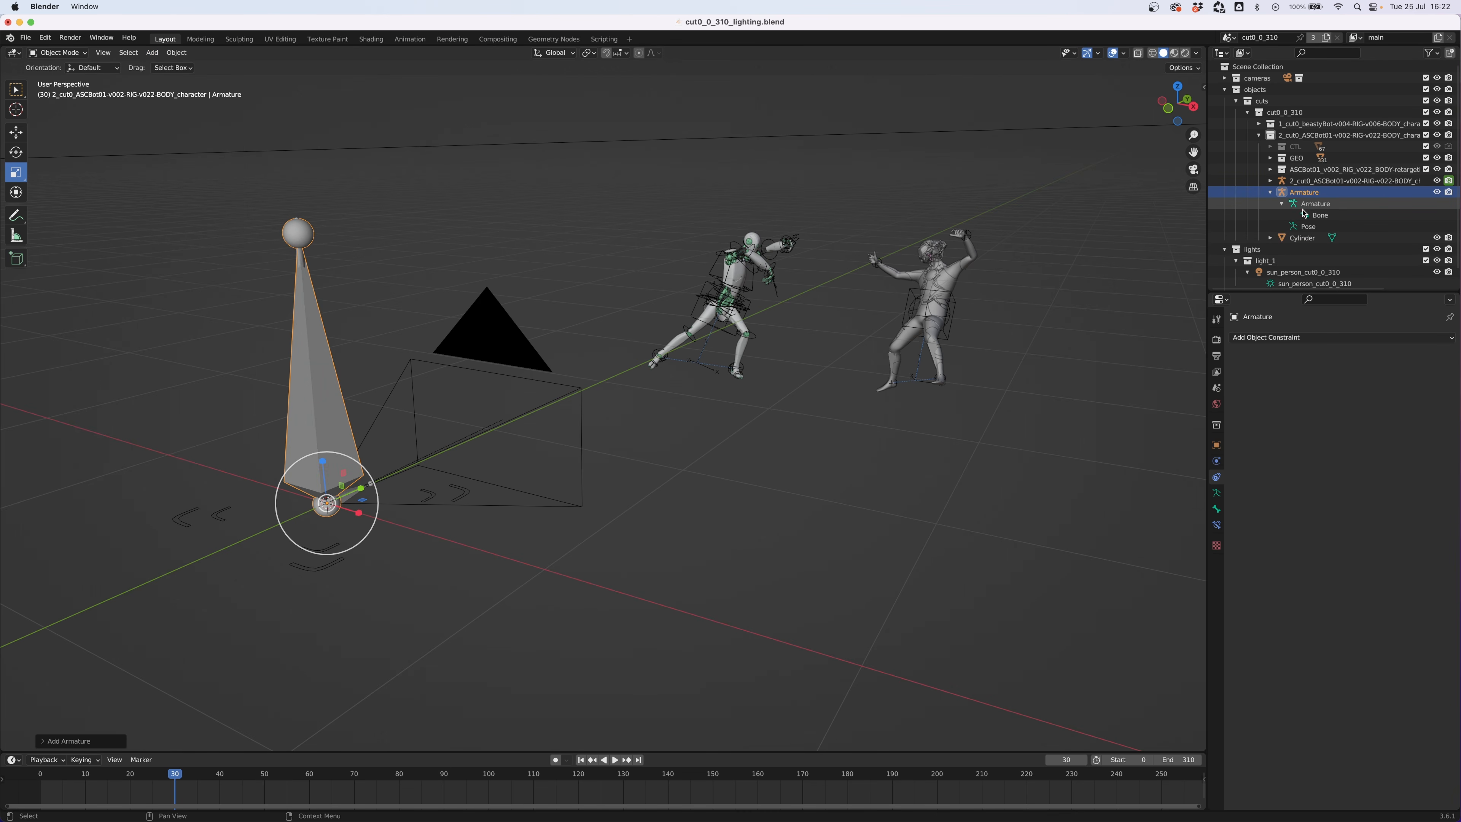
{"action": "left_click", "coordinate": [1319, 215]}
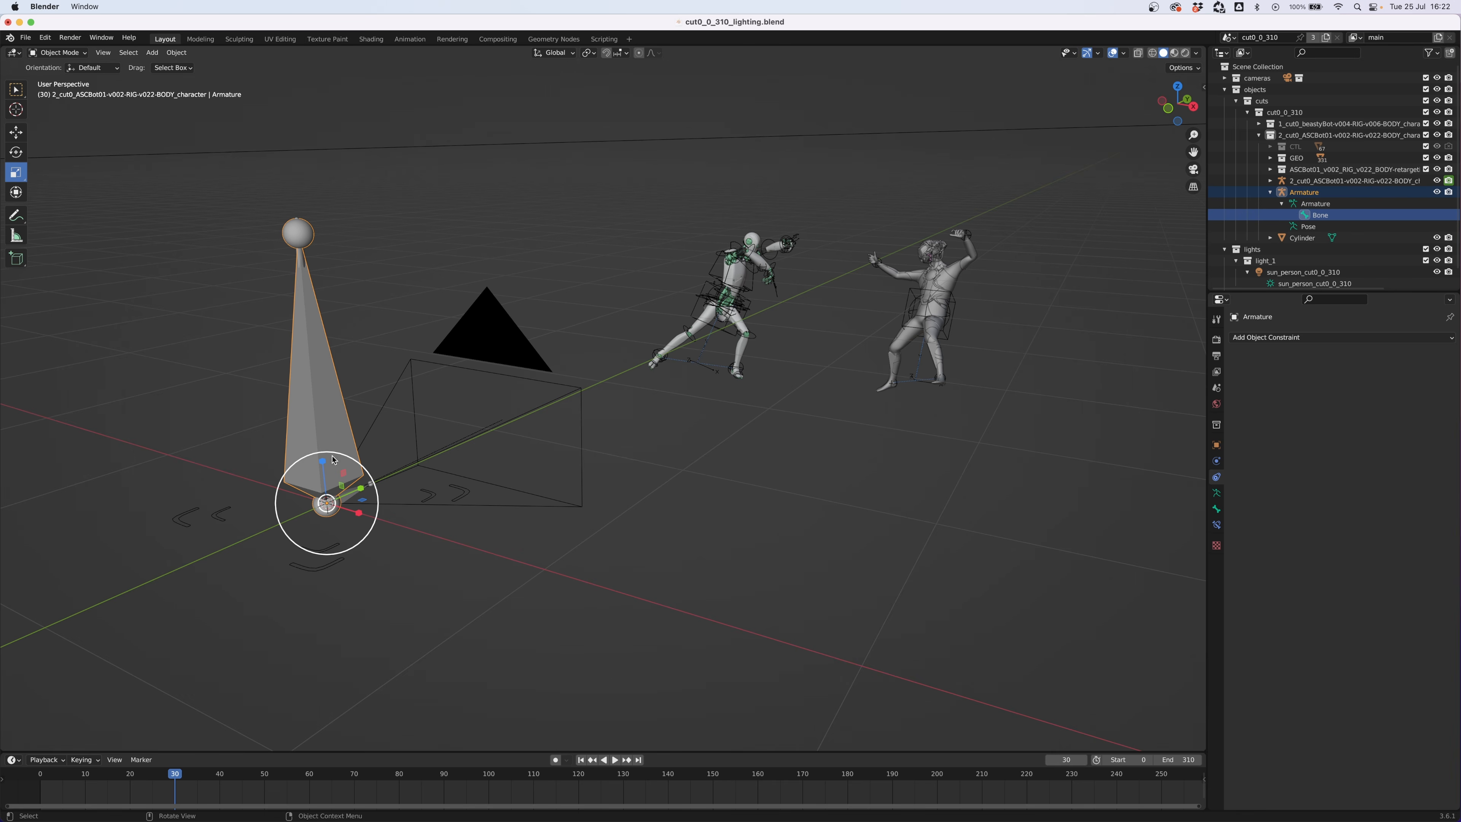
{"action": "key", "text": "s"}
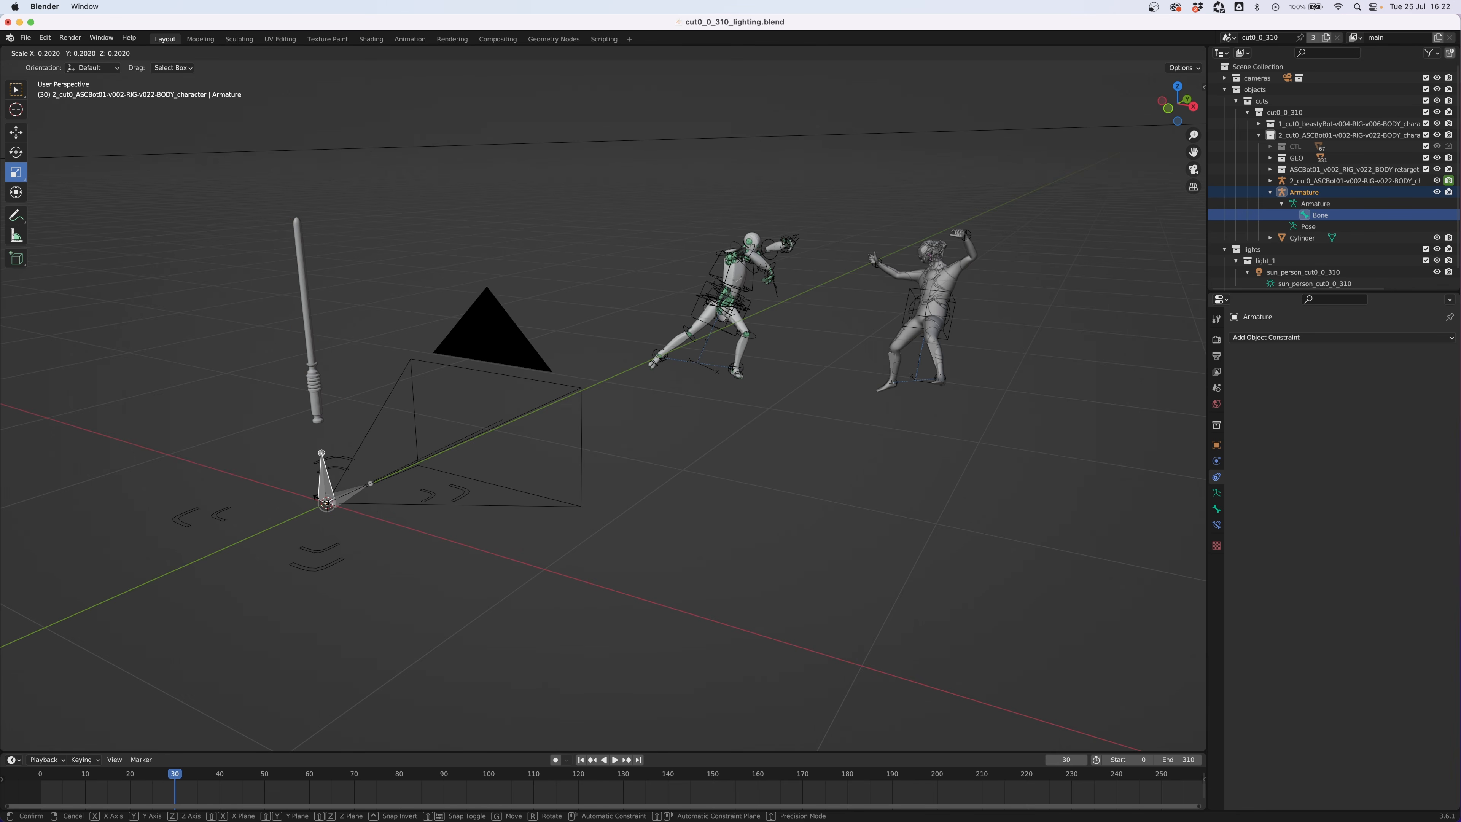
{"action": "left_click", "coordinate": [316, 497]}
- Move the small armature up onto the sabre's hilt and tilt it slightly away from the blade
{"action": "key", "text": "w"}
{"action": "left_click_drag", "start_coordinate": [321, 460], "coordinate": [311, 356]}
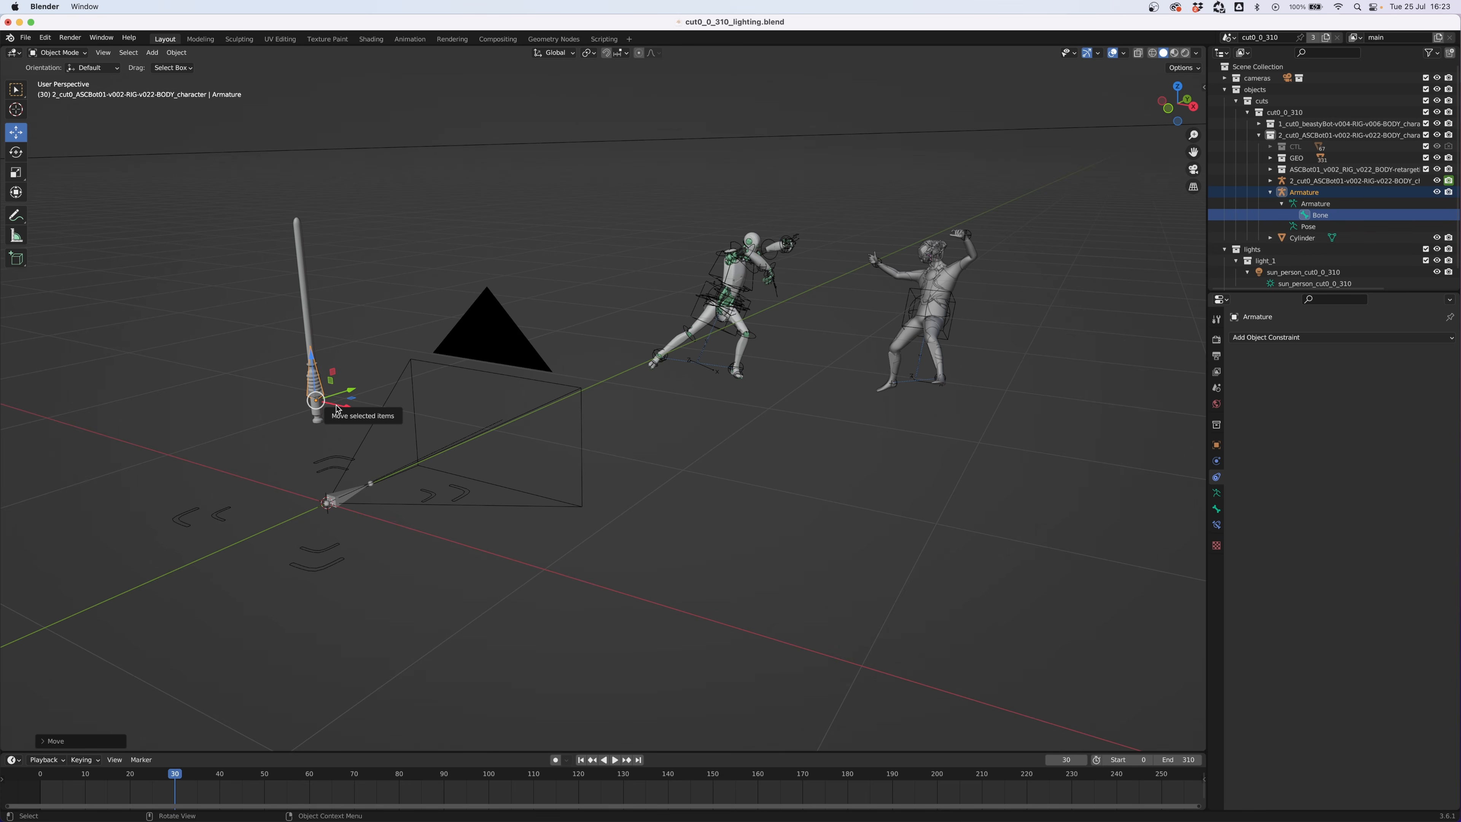
{"action": "key", "text": "e"}
{"action": "left_click_drag", "start_coordinate": [342, 383], "coordinate": [349, 393]}
- Parent the sabre cylinder to the armature with the Object option
{"action": "left_click", "coordinate": [320, 396]}
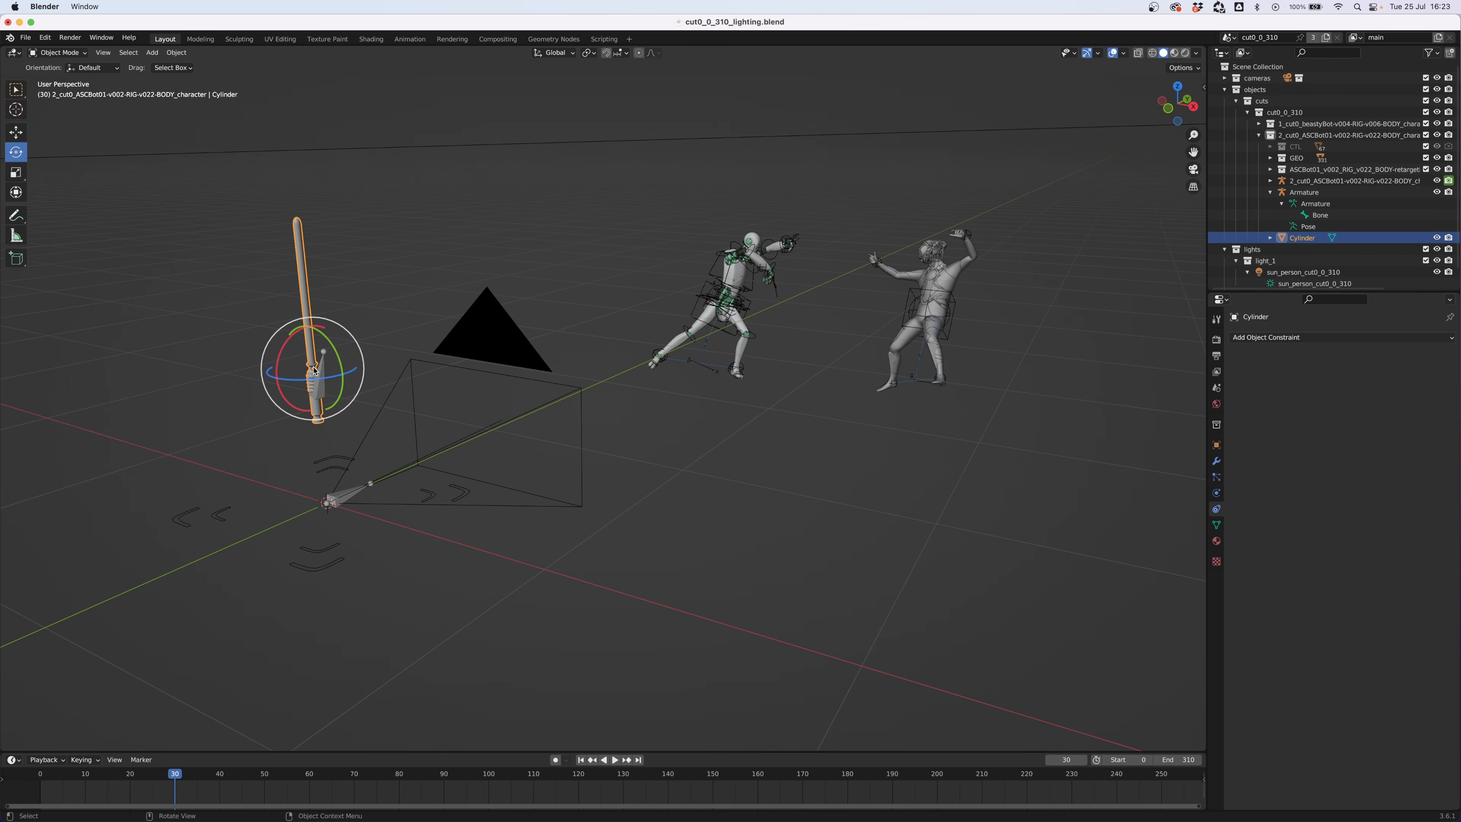
{"action": "left_click", "coordinate": [321, 394], "text": "shift"}
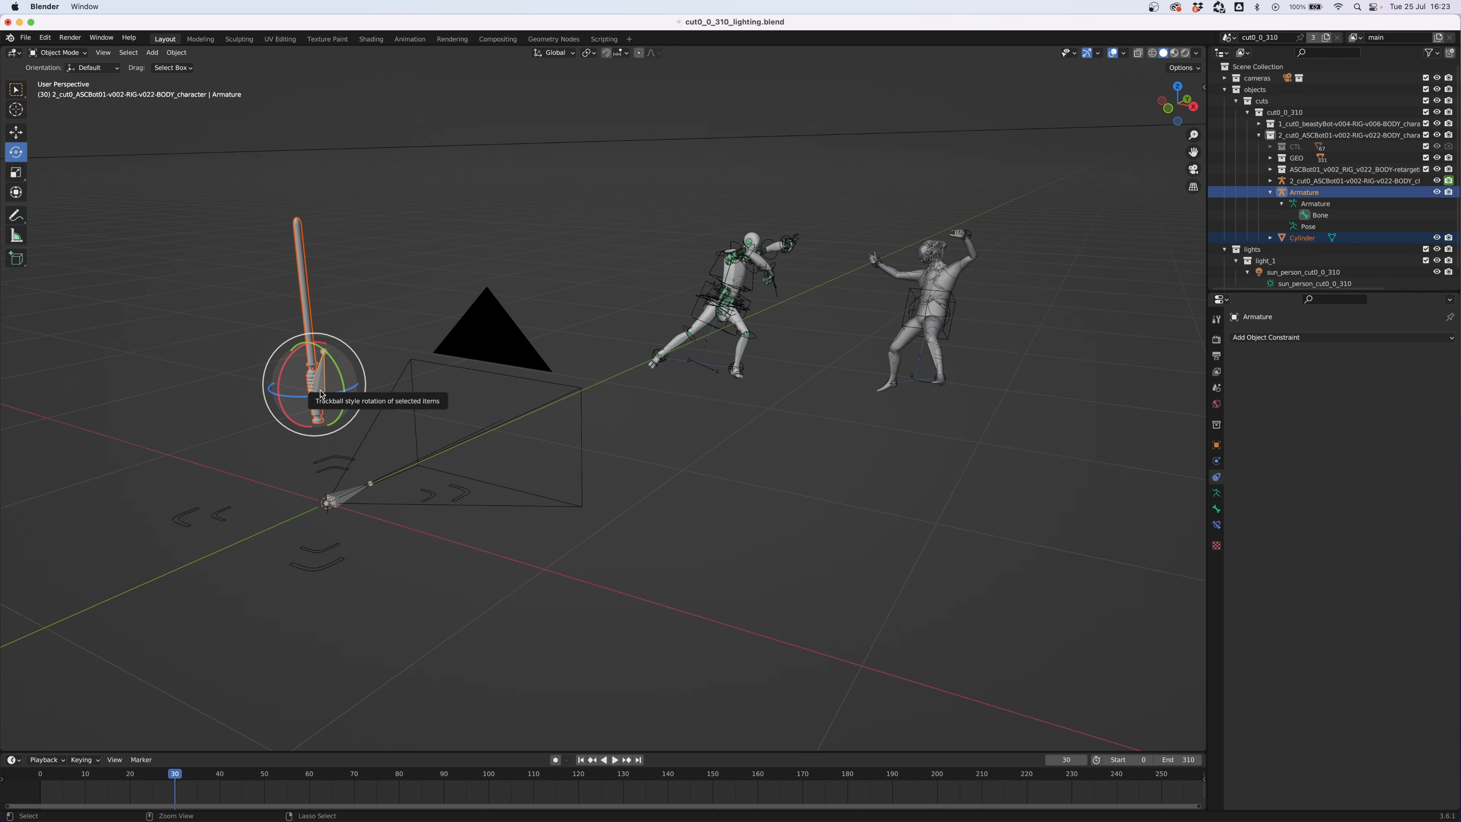
{"action": "key", "text": "super+p"}
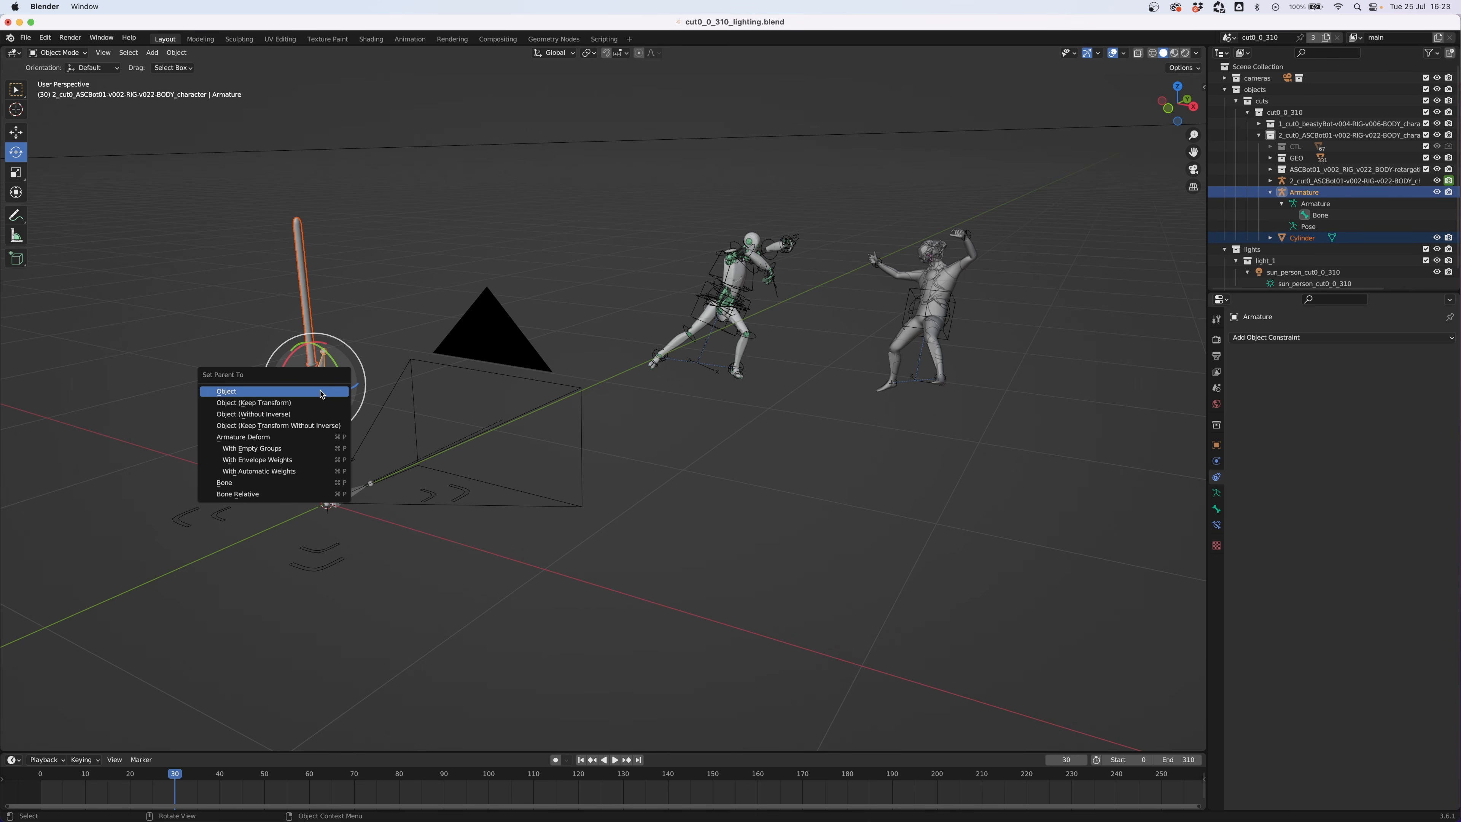
{"action": "left_click", "coordinate": [252, 392]}
- Move the armature with its sabre across the scene to the ASCBot01 robot's raised hand
{"action": "left_click", "coordinate": [16, 132]}
{"action": "left_click", "coordinate": [346, 341]}
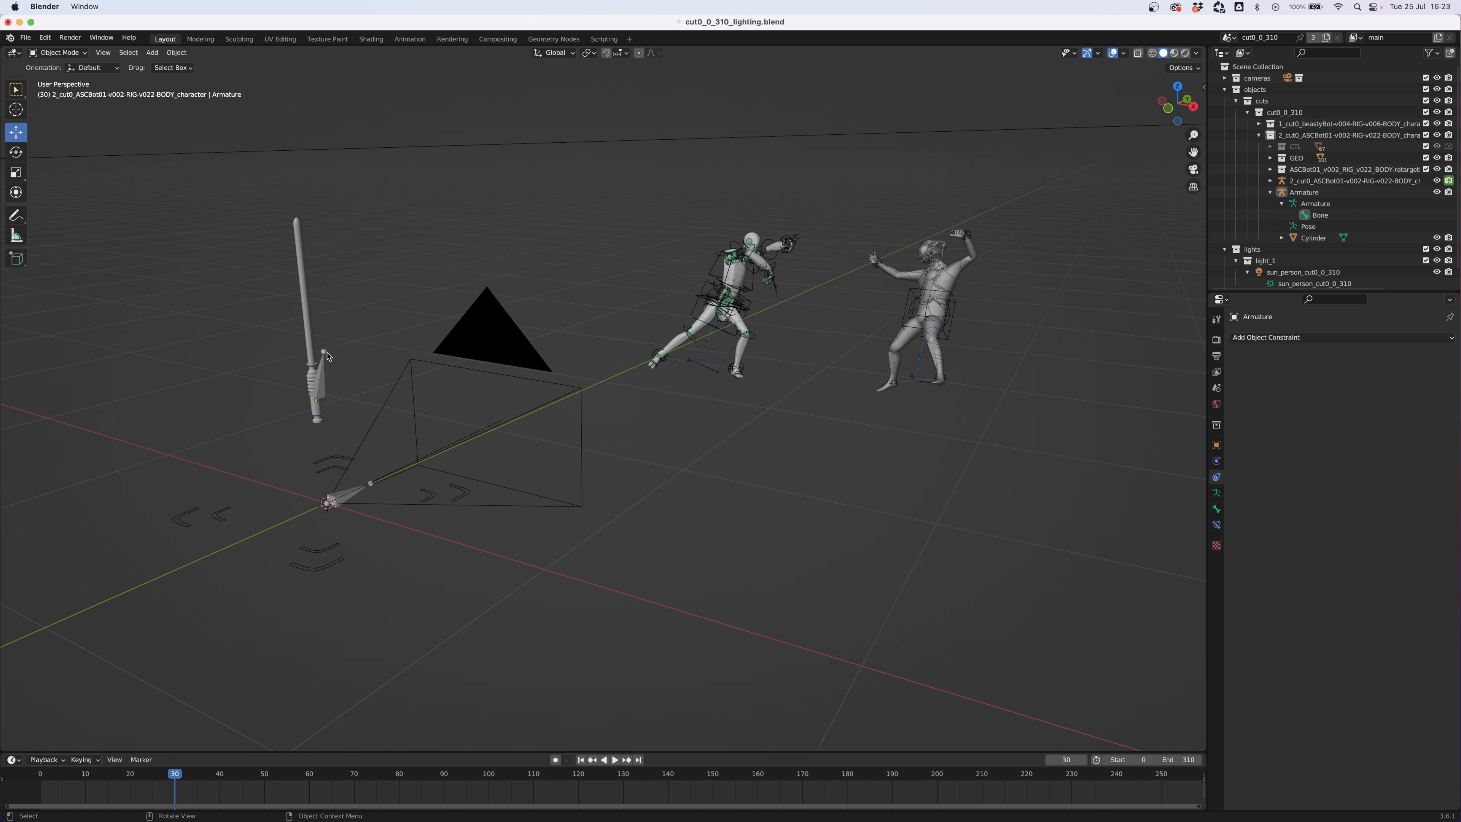
{"action": "left_click", "coordinate": [326, 369]}
{"action": "left_click_drag", "start_coordinate": [348, 395], "coordinate": [811, 294]}
{"action": "left_click_drag", "start_coordinate": [785, 245], "coordinate": [783, 235]}
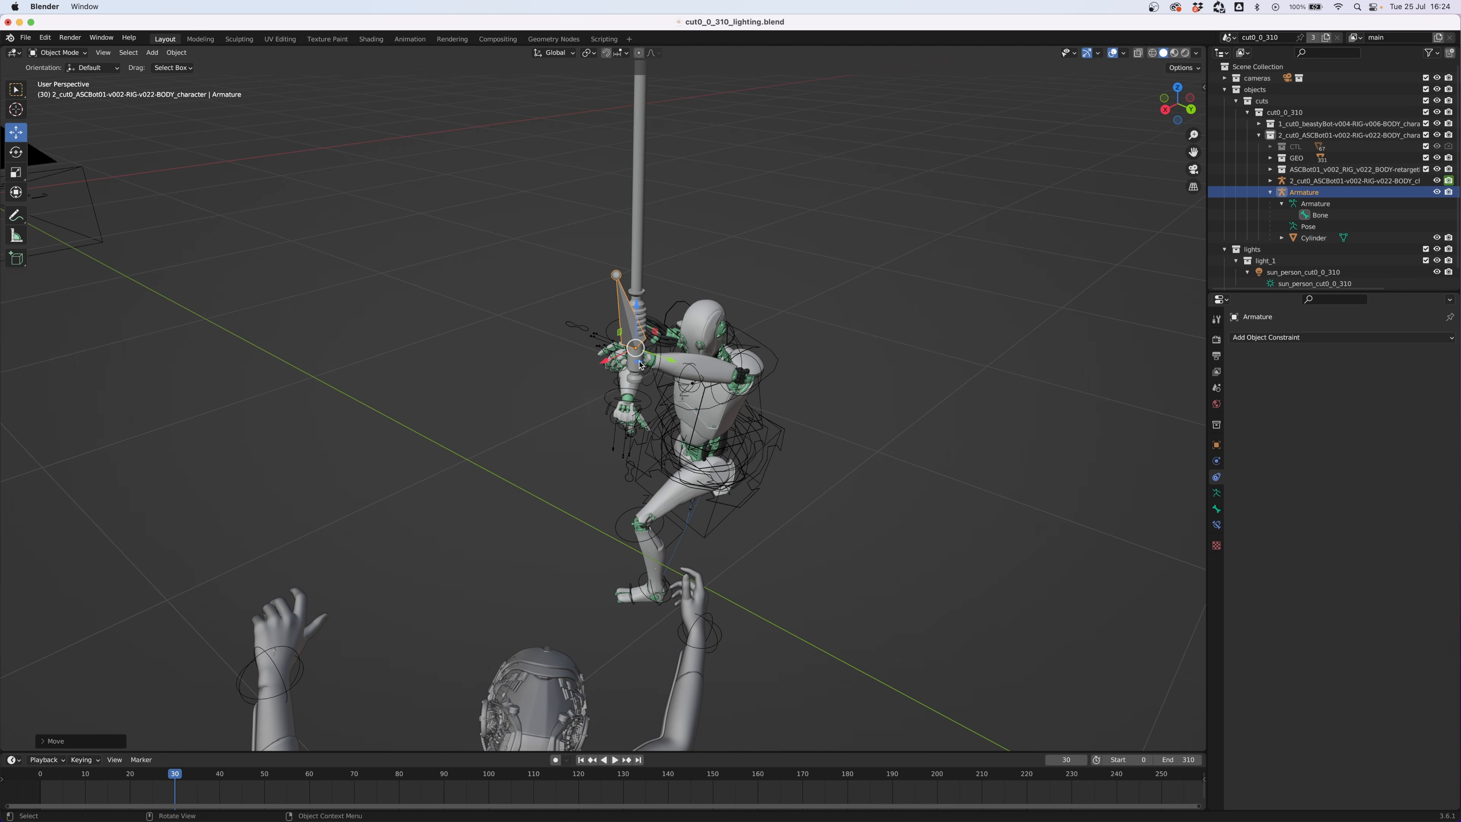
- Fine-tune the sabre armature's position from several angles so the hilt sits inside the robot's grip
{"action": "middle_click_drag", "start_coordinate": [920, 374], "coordinate": [812, 340]}
{"action": "left_click_drag", "start_coordinate": [605, 351], "coordinate": [753, 377]}
{"action": "left_click_drag", "start_coordinate": [768, 435], "coordinate": [758, 430]}
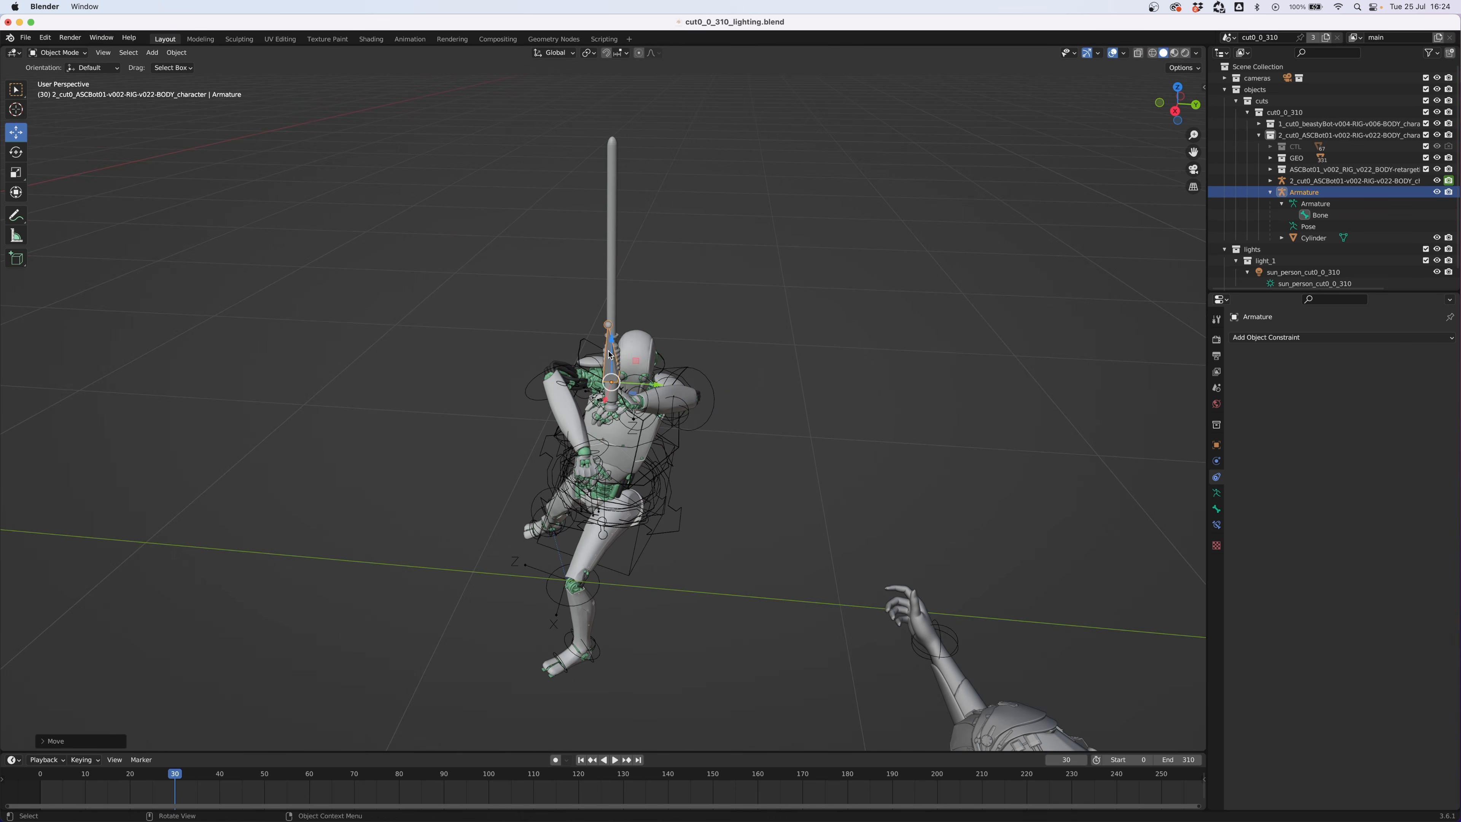
{"action": "left_click_drag", "start_coordinate": [581, 449], "coordinate": [593, 447]}
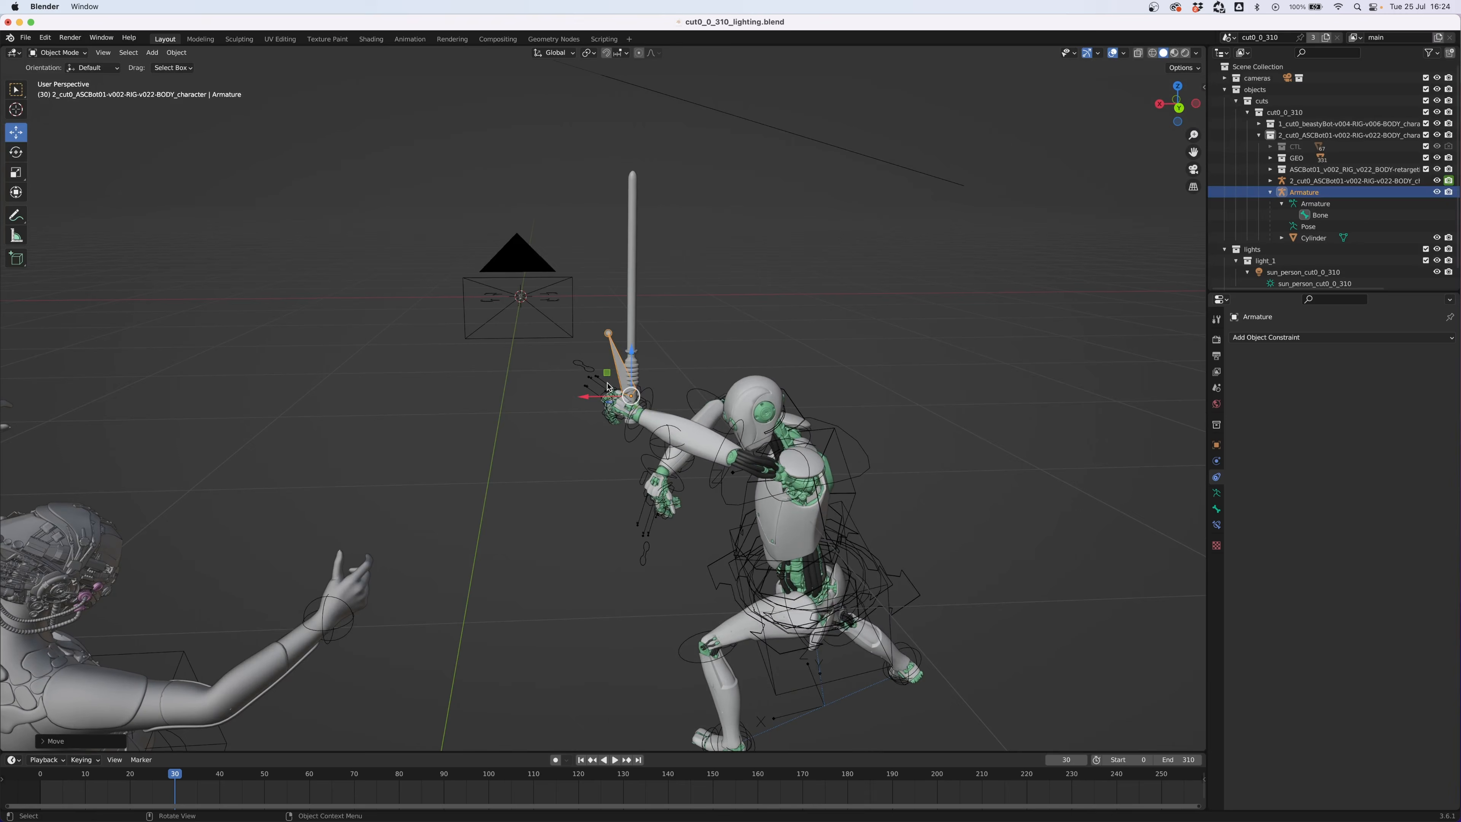
{"action": "left_click_drag", "start_coordinate": [608, 387], "coordinate": [609, 397]}
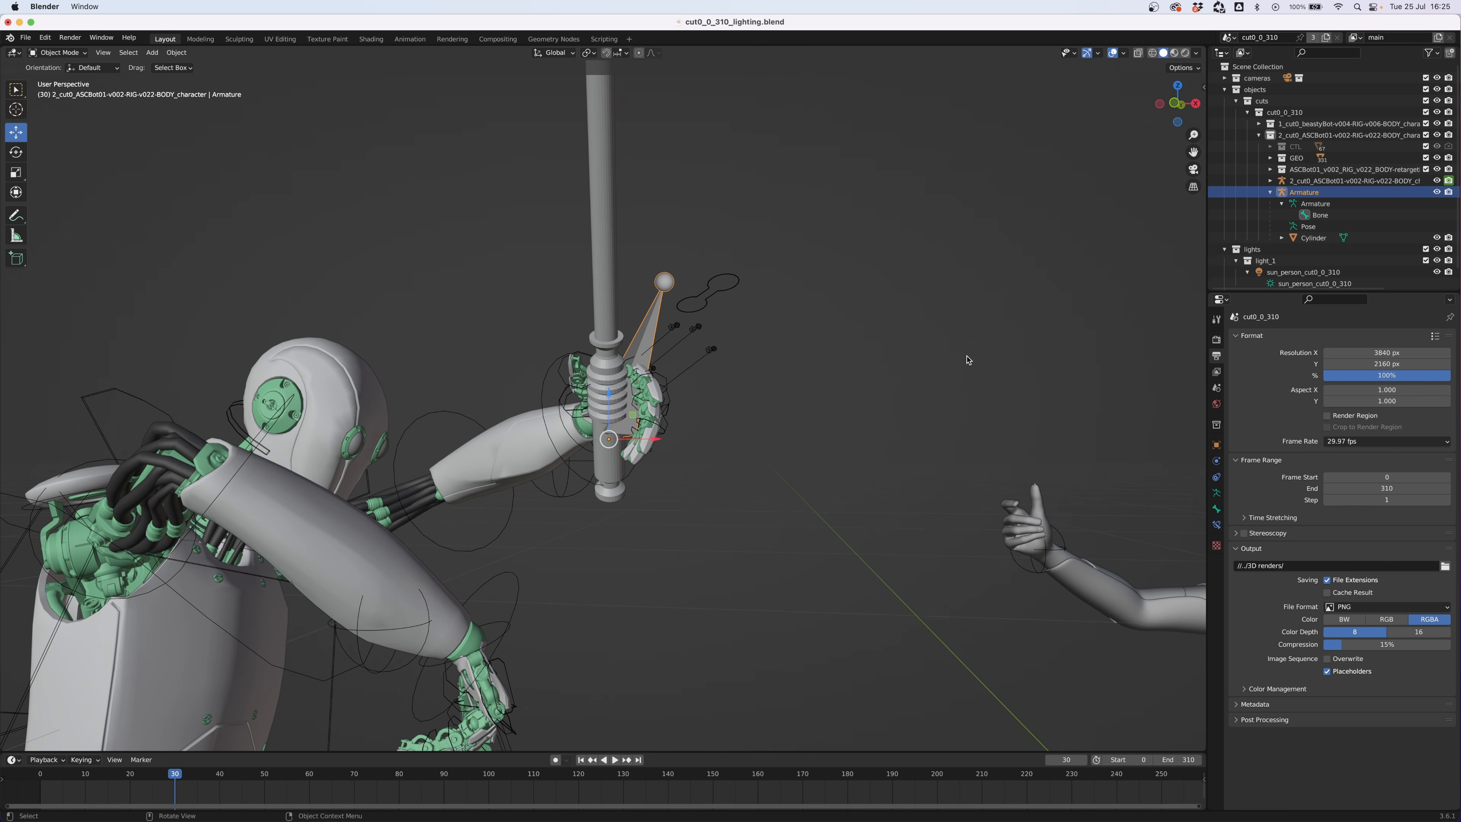
- Add a Child Of object constraint to the sabre's armature and target the 2_cut0_ASCBot01 character rig
{"action": "left_click", "coordinate": [1217, 478]}
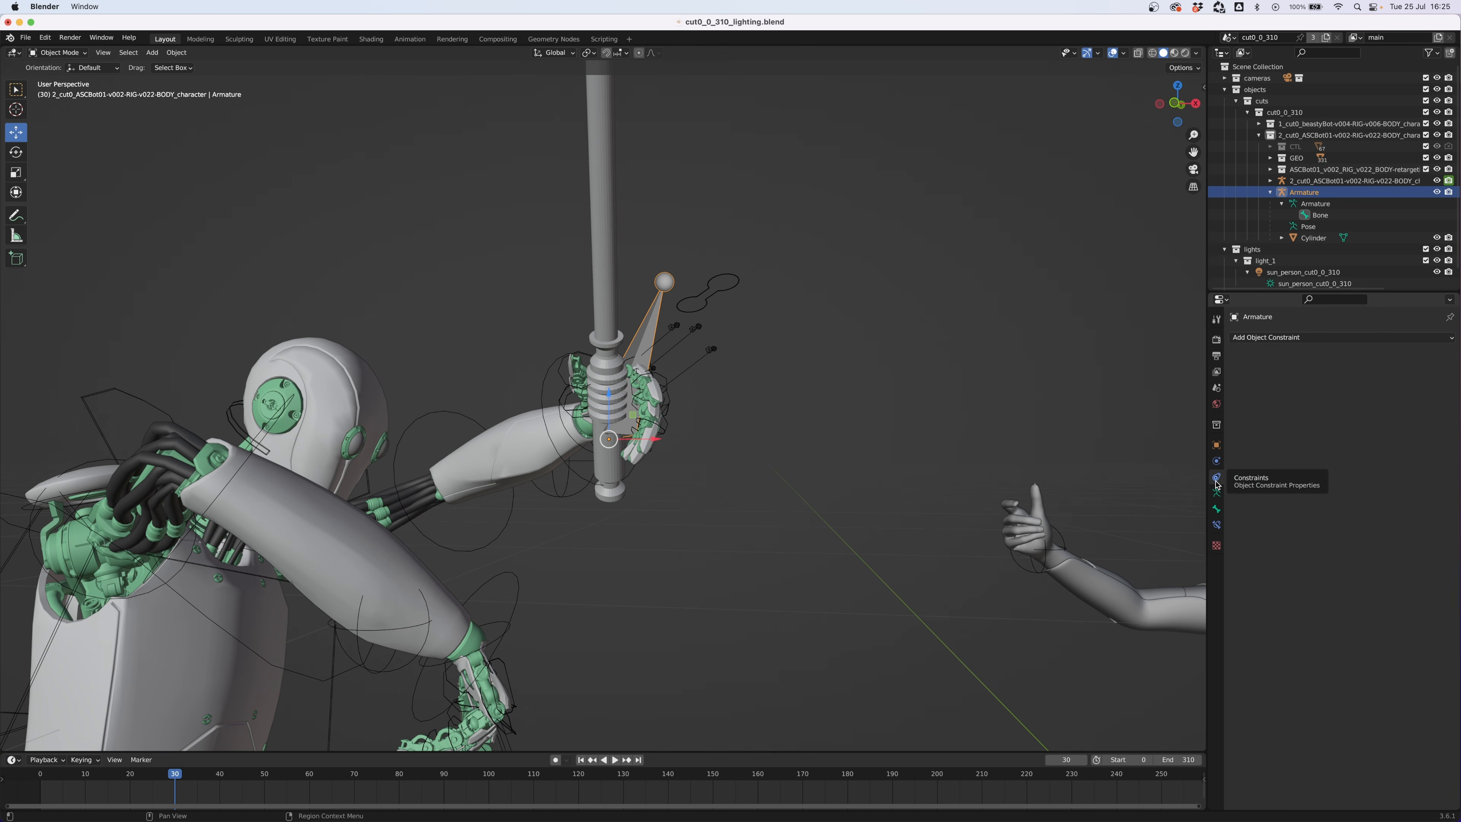
{"action": "left_click", "coordinate": [1418, 338]}
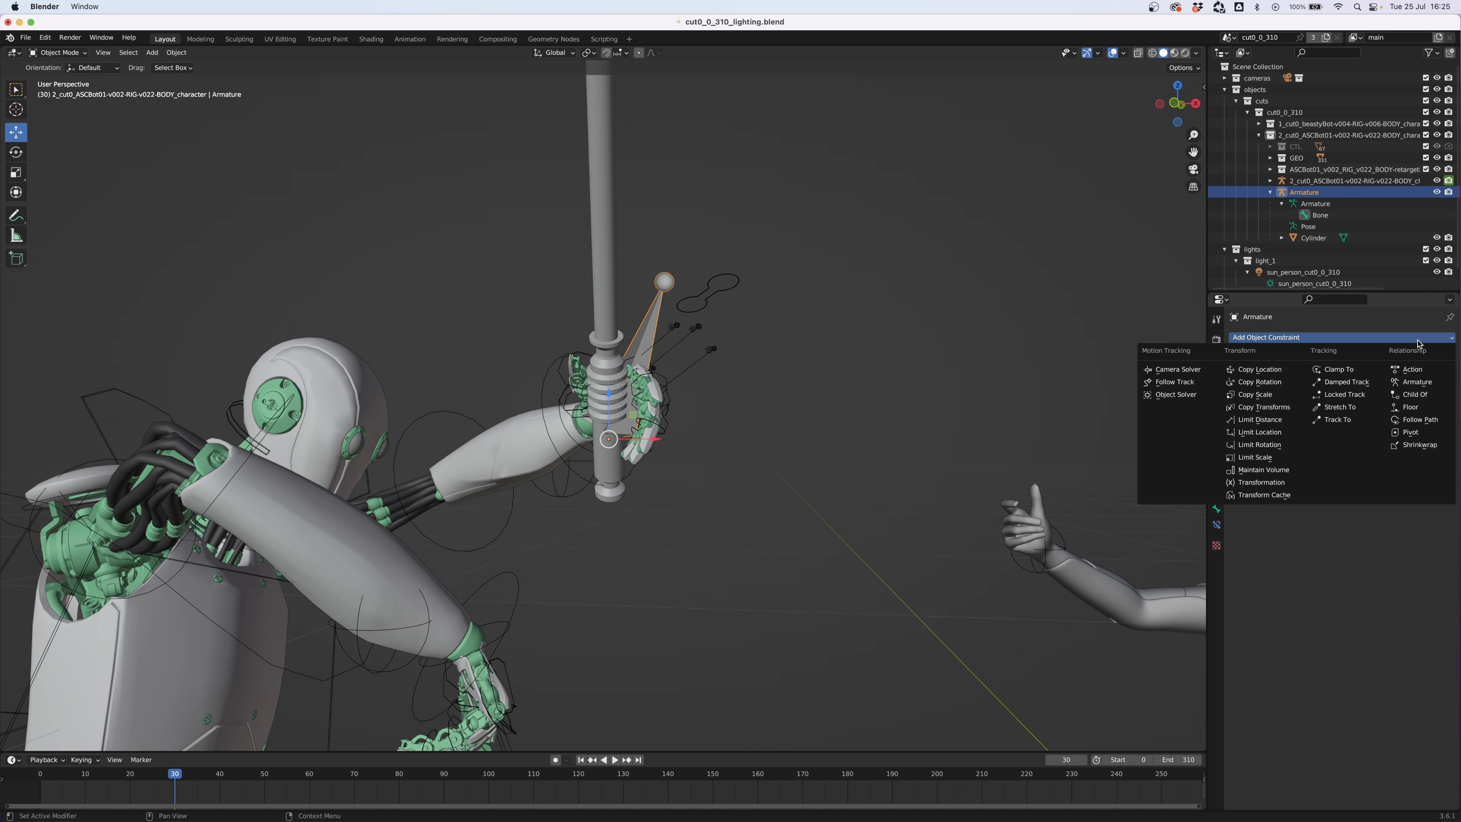
{"action": "left_click", "coordinate": [1415, 396]}
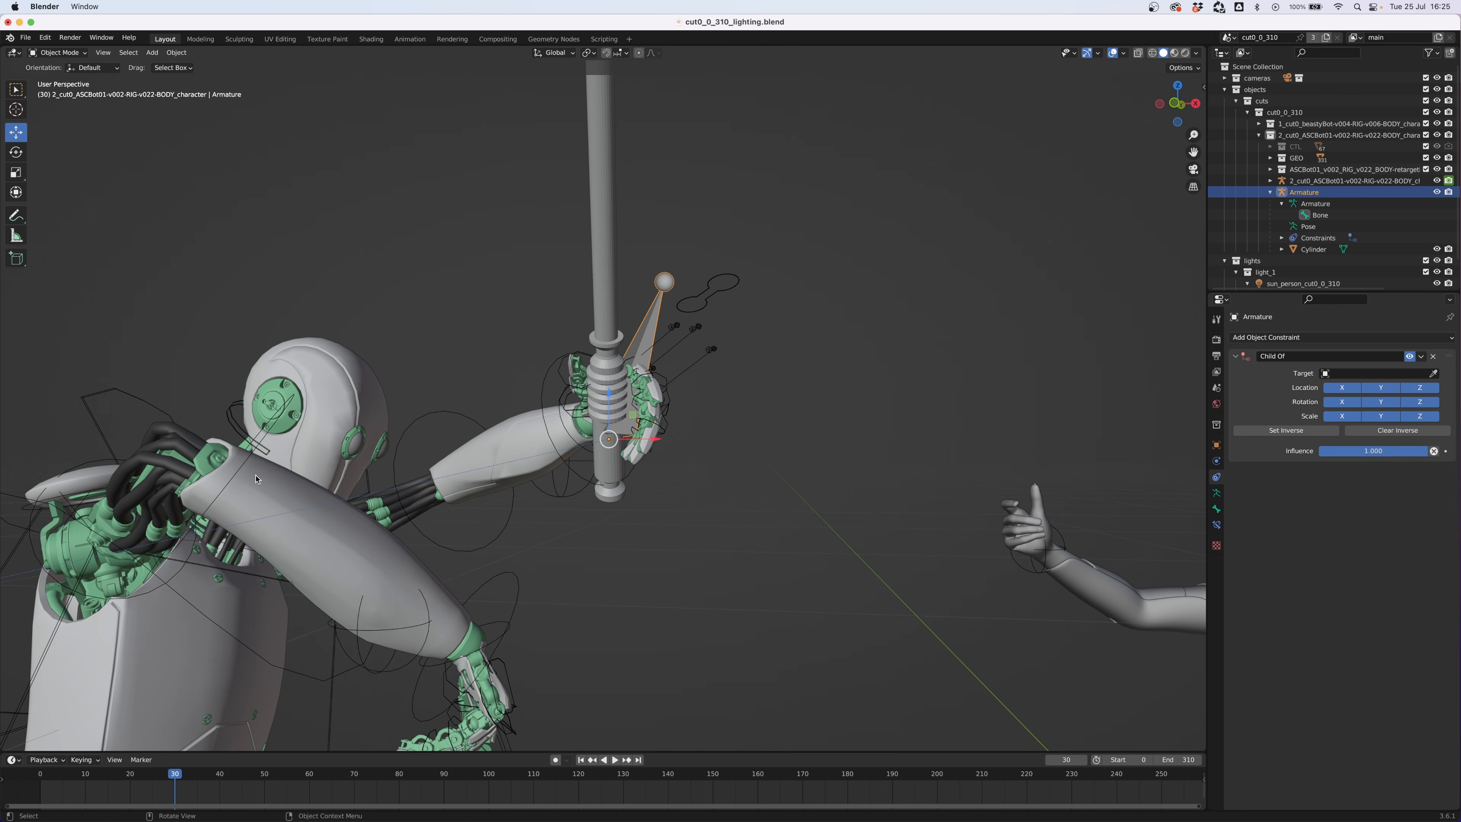
{"action": "left_click", "coordinate": [1297, 182]}
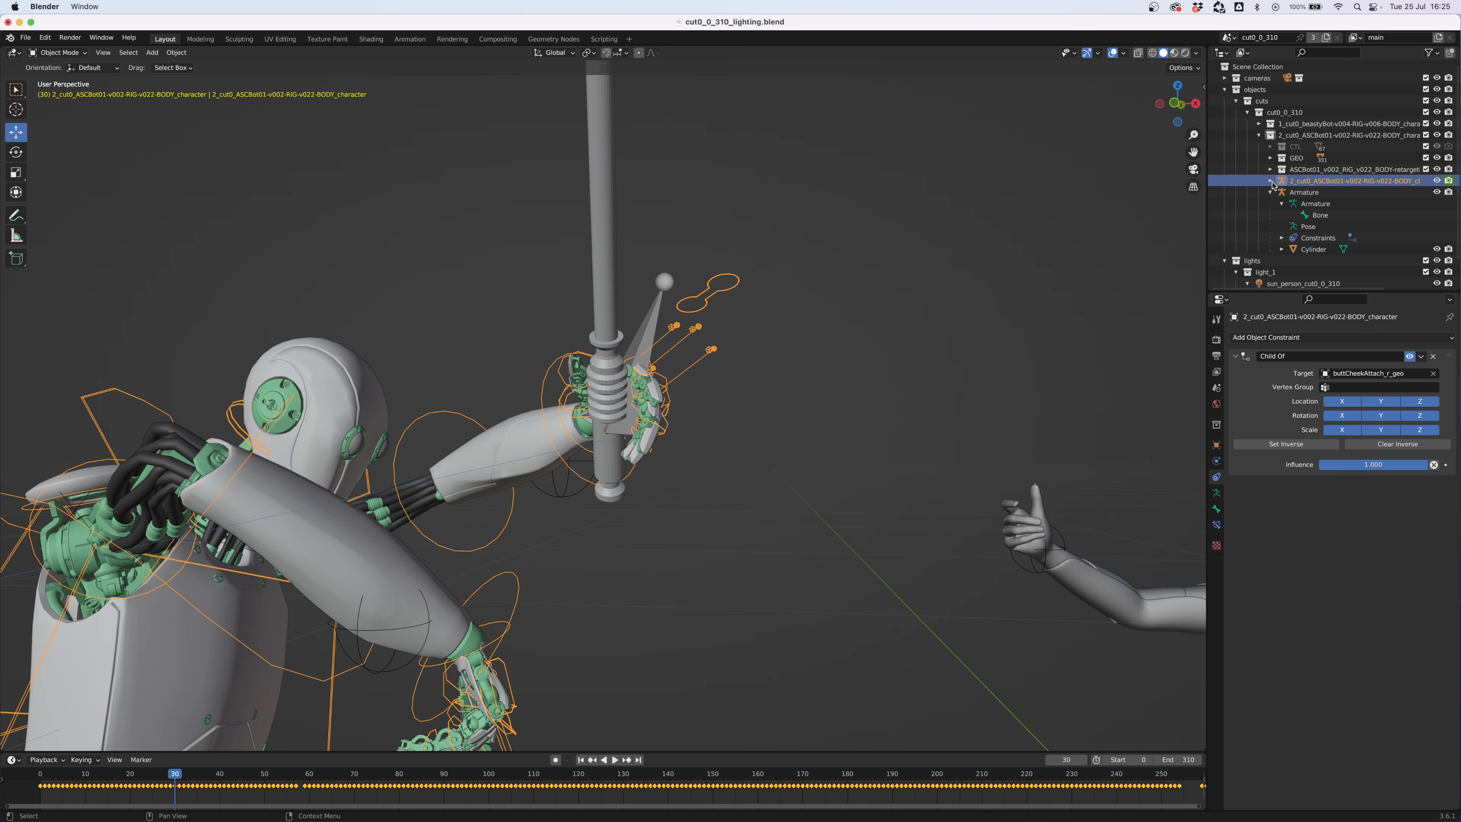
{"action": "left_click", "coordinate": [645, 325]}
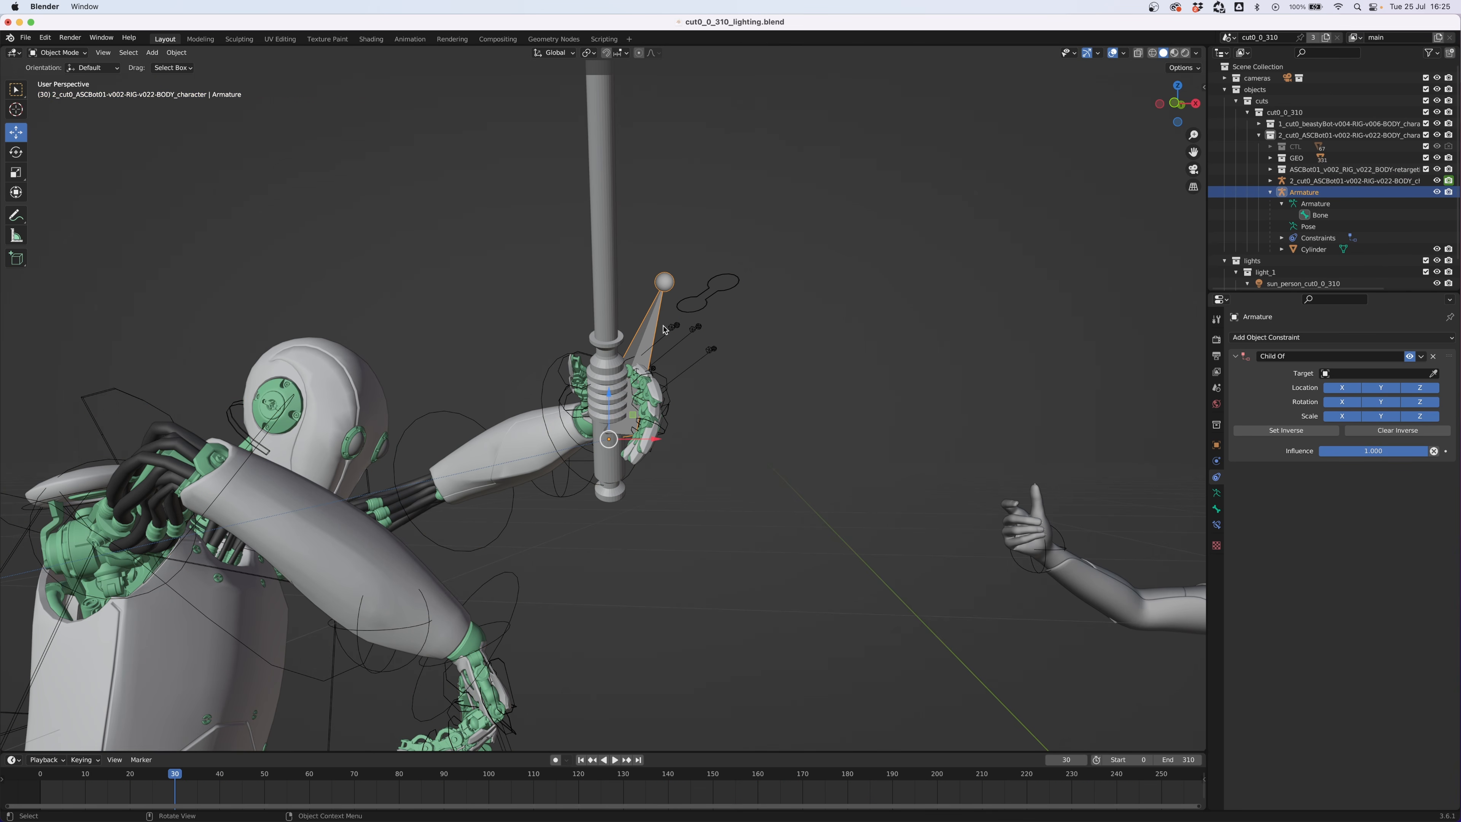
{"action": "left_click", "coordinate": [1434, 374]}
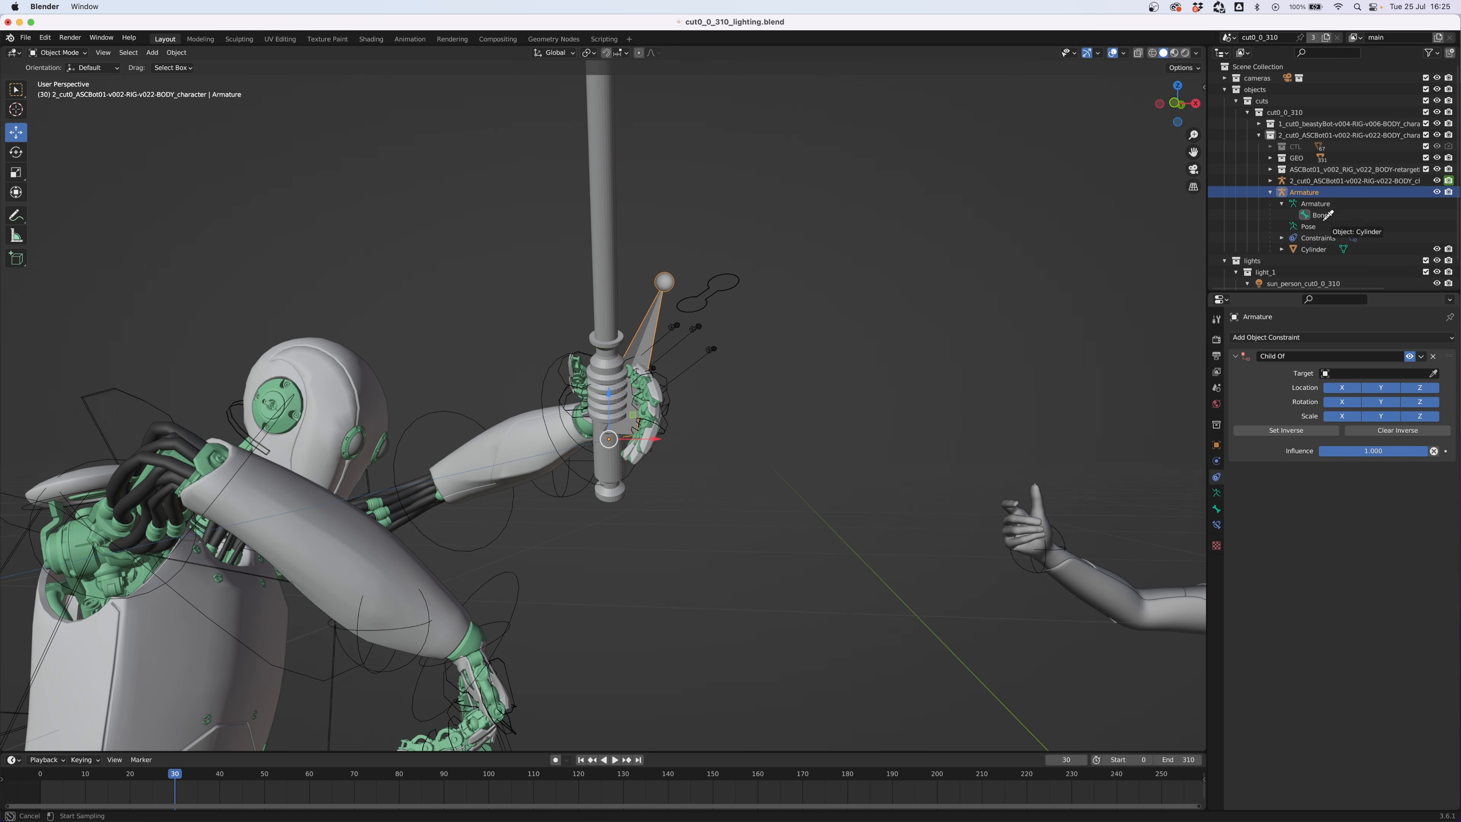
{"action": "left_click", "coordinate": [1304, 180]}
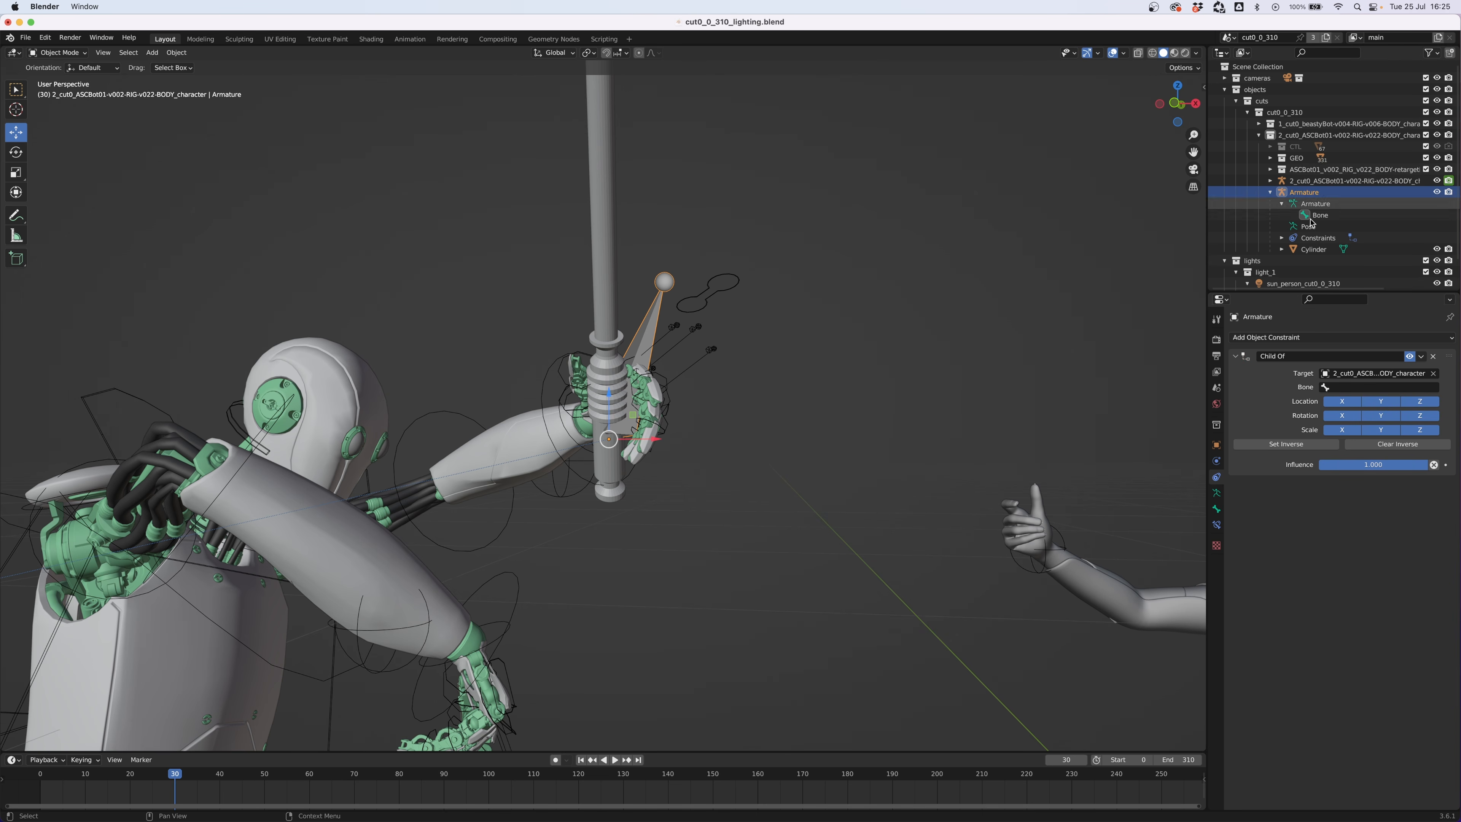
- Attach the constraint to the fing_mid_ik_L bone with Set Inverse, and scrub the timeline to check the sabre's motion
{"action": "left_click", "coordinate": [1344, 388]}
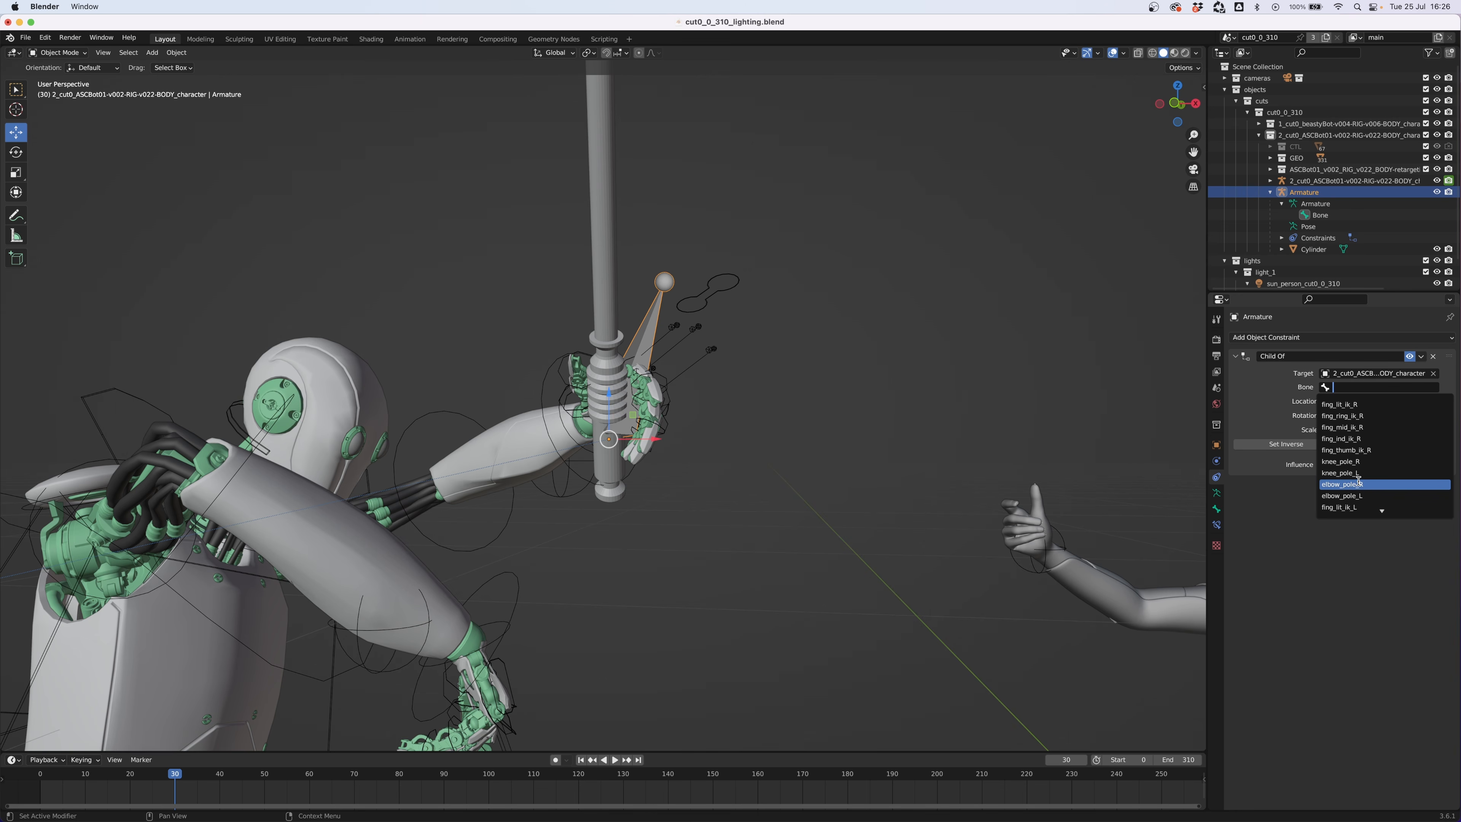
{"action": "scroll", "coordinate": [1372, 441], "scroll_direction": "down", "scroll_amount": 8}
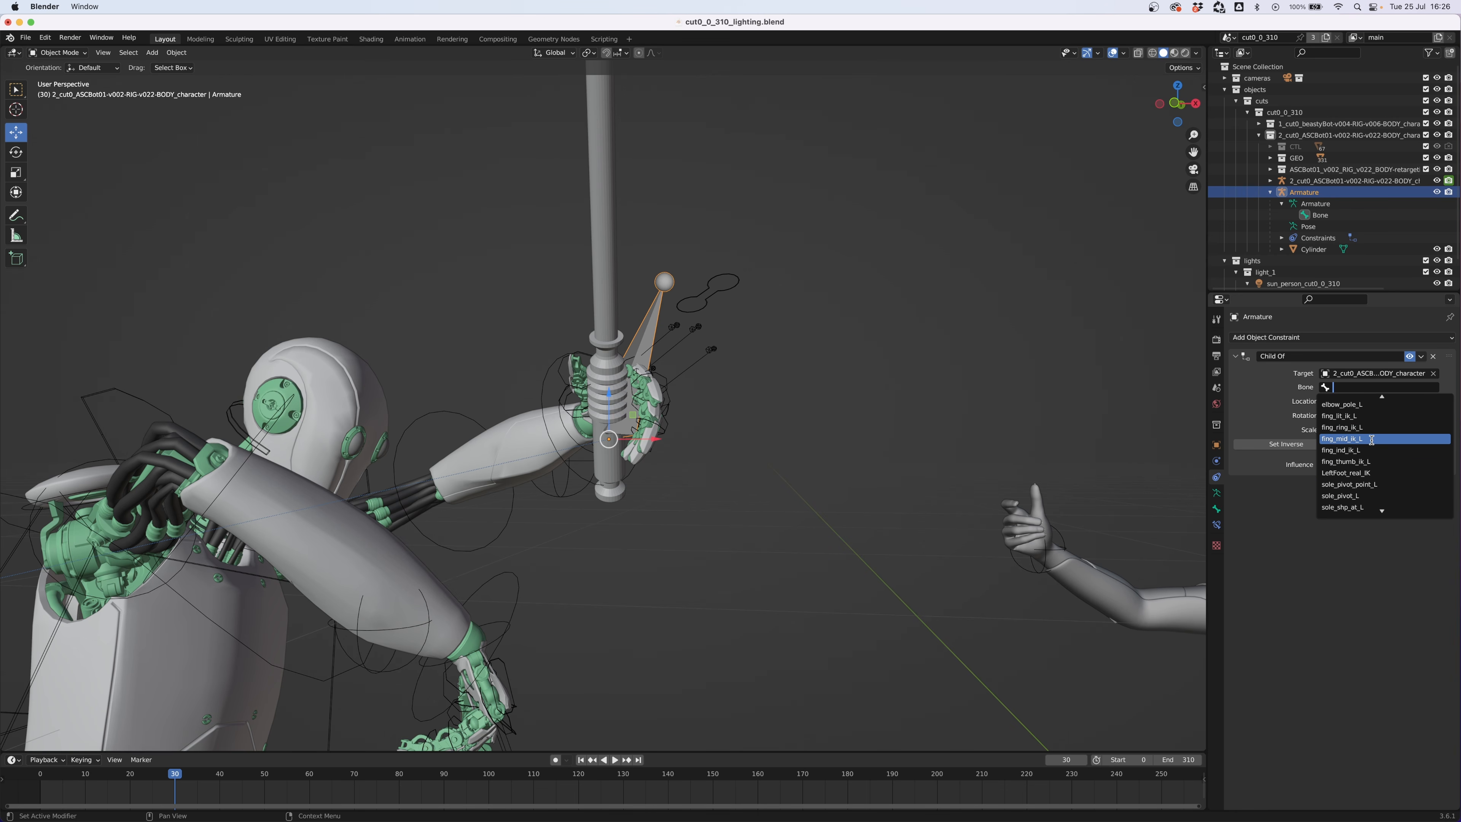
{"action": "left_click", "coordinate": [1372, 441]}
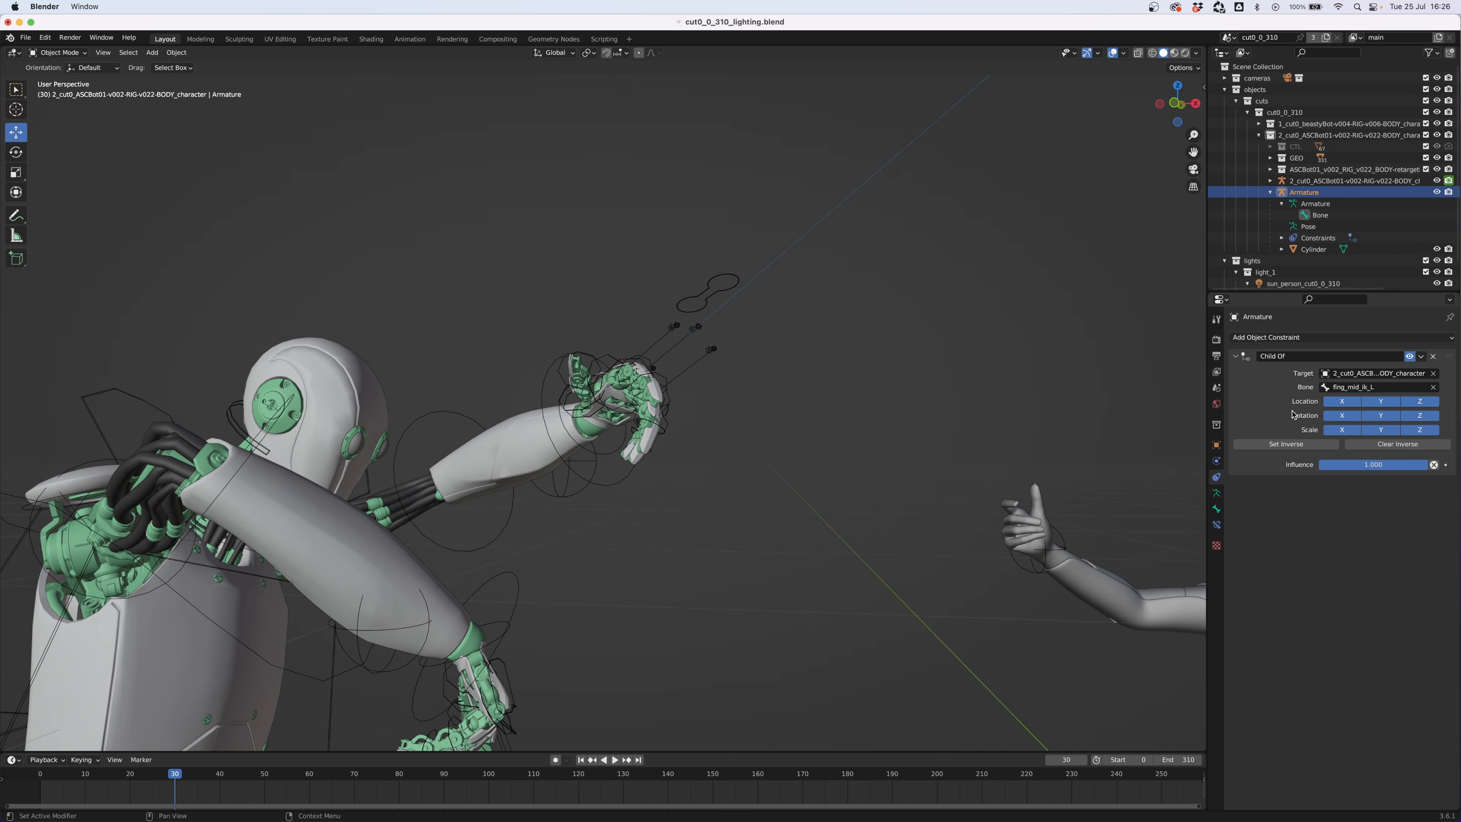
{"action": "left_click", "coordinate": [1288, 445]}
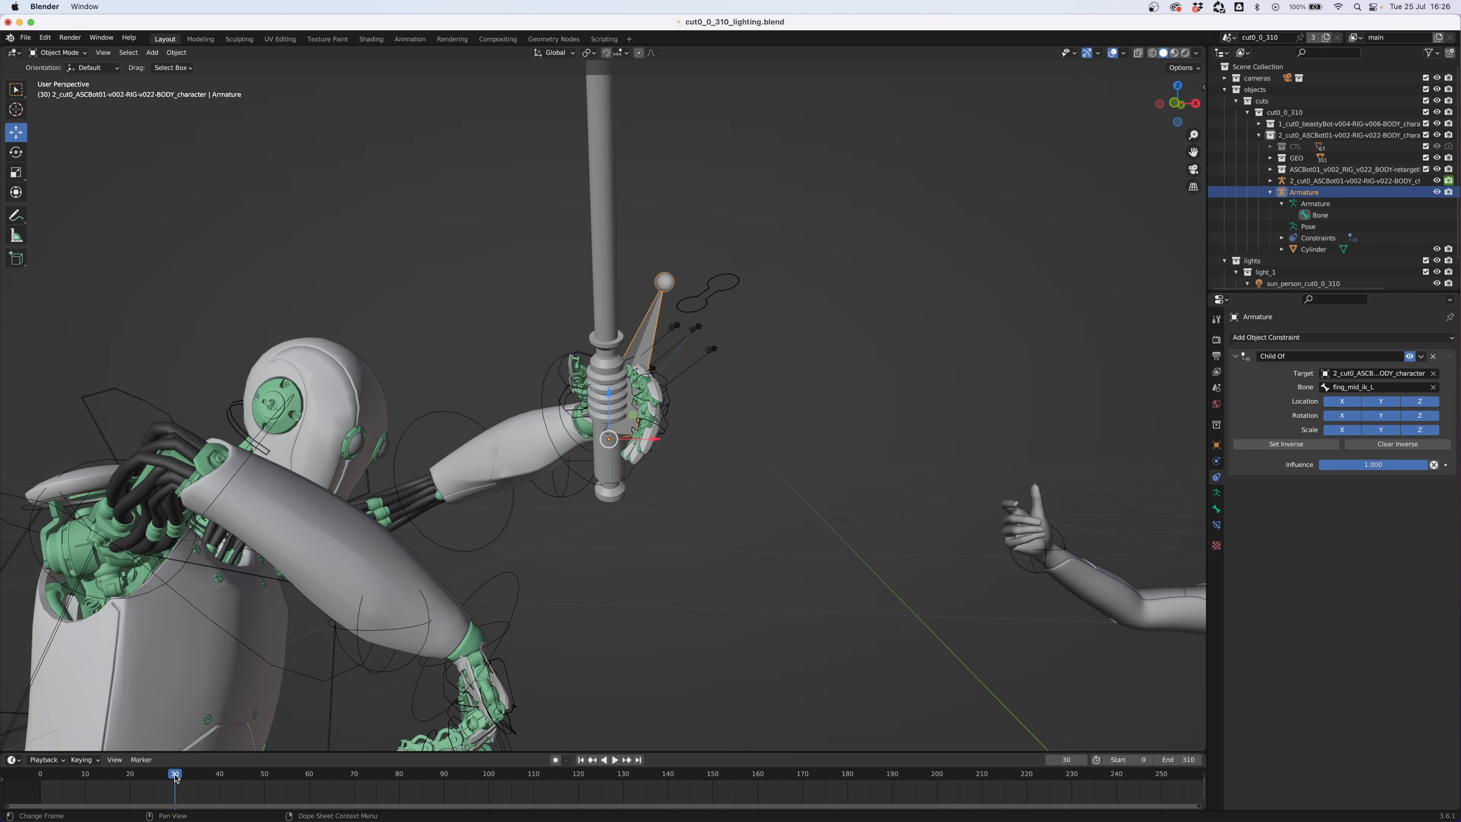
{"action": "left_click_drag", "start_coordinate": [255, 777], "coordinate": [540, 773]}
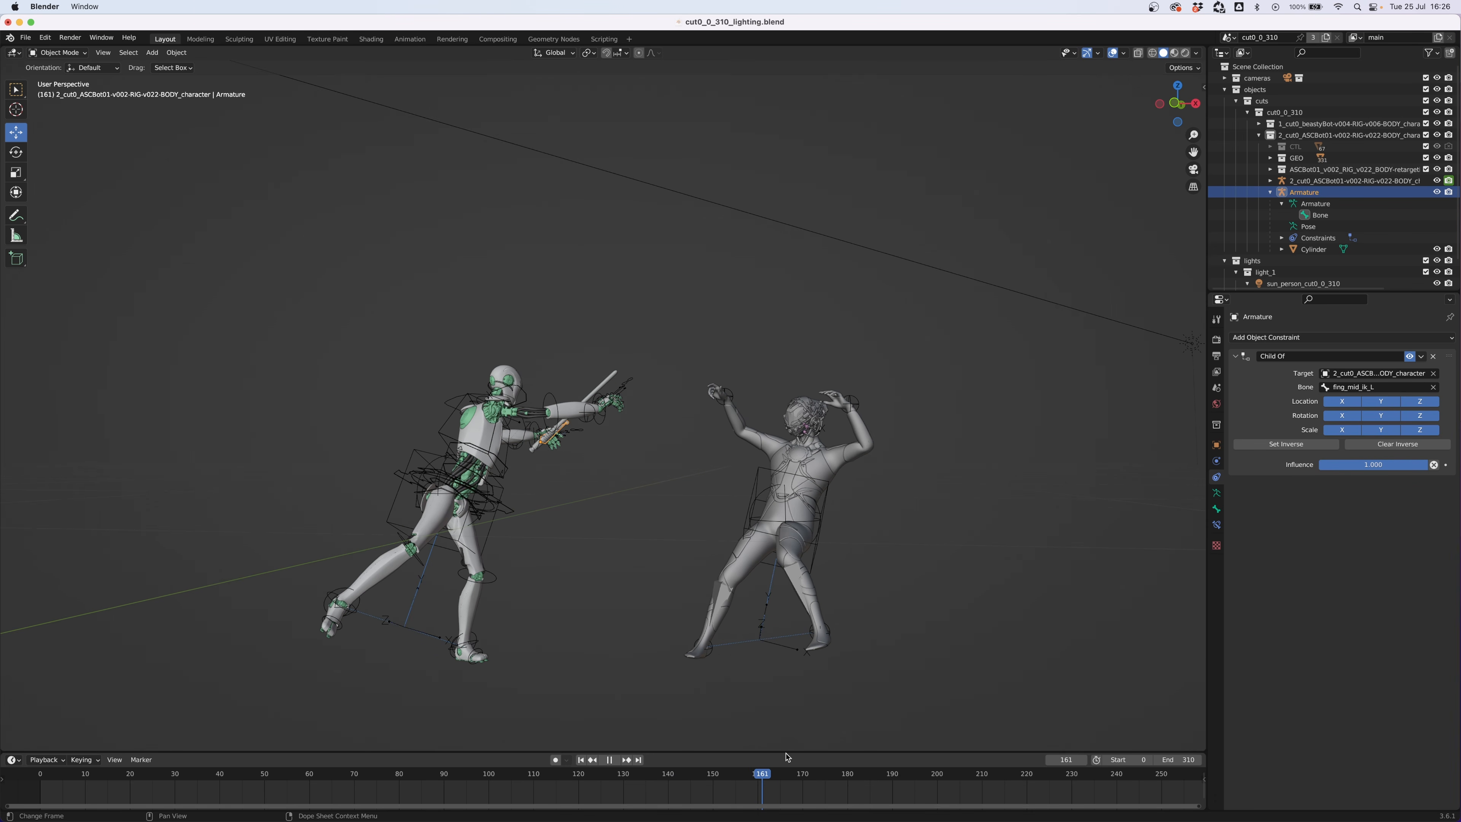
{"action": "left_click_drag", "start_coordinate": [767, 756], "coordinate": [713, 750]}
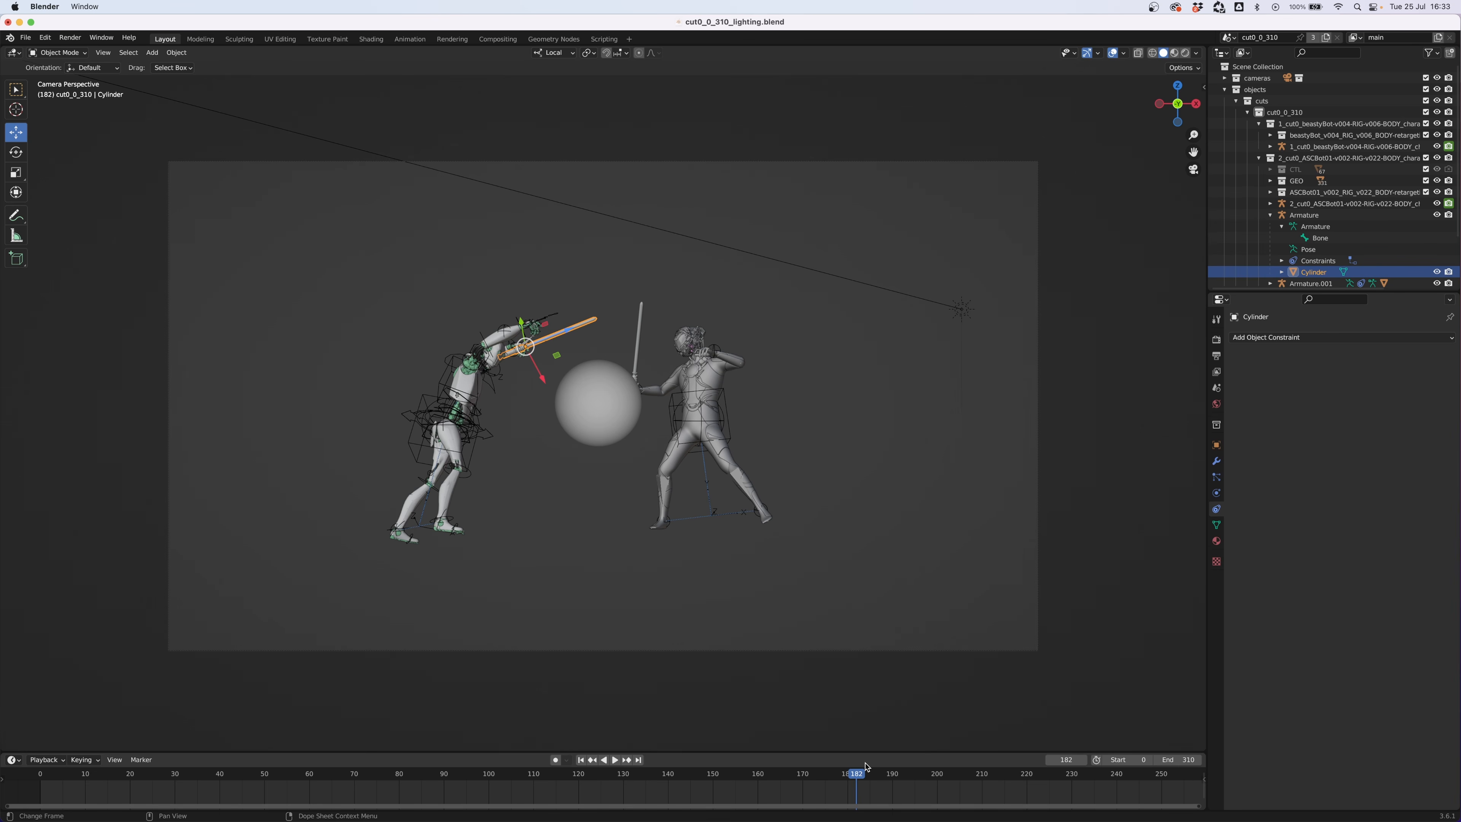
- Add a Plain Axes empty and move it to the base of the ASCBot01 robot's sabre blade
{"action": "left_click", "coordinate": [152, 56]}
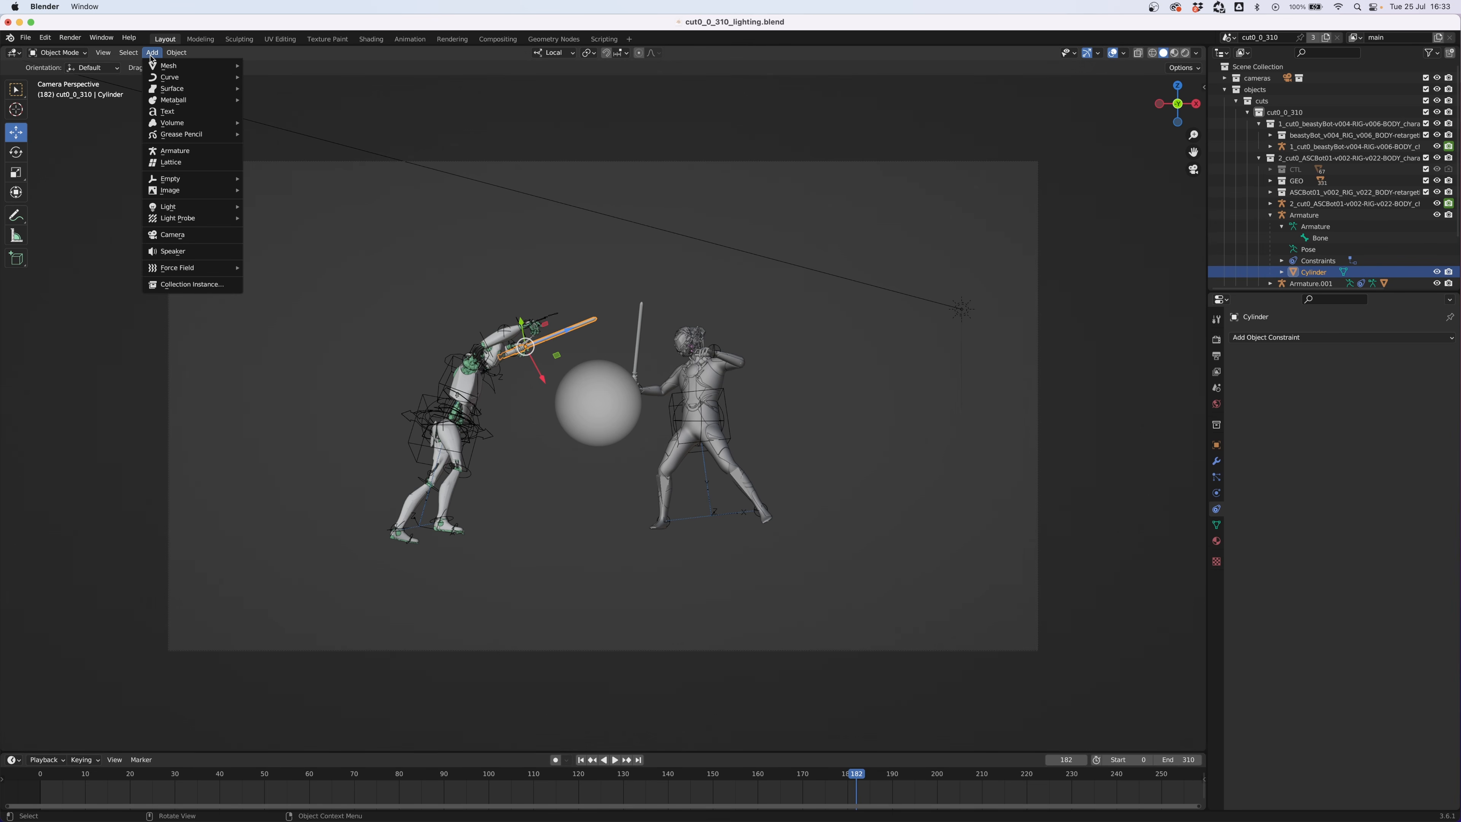
{"action": "mouse_move", "coordinate": [200, 179]}
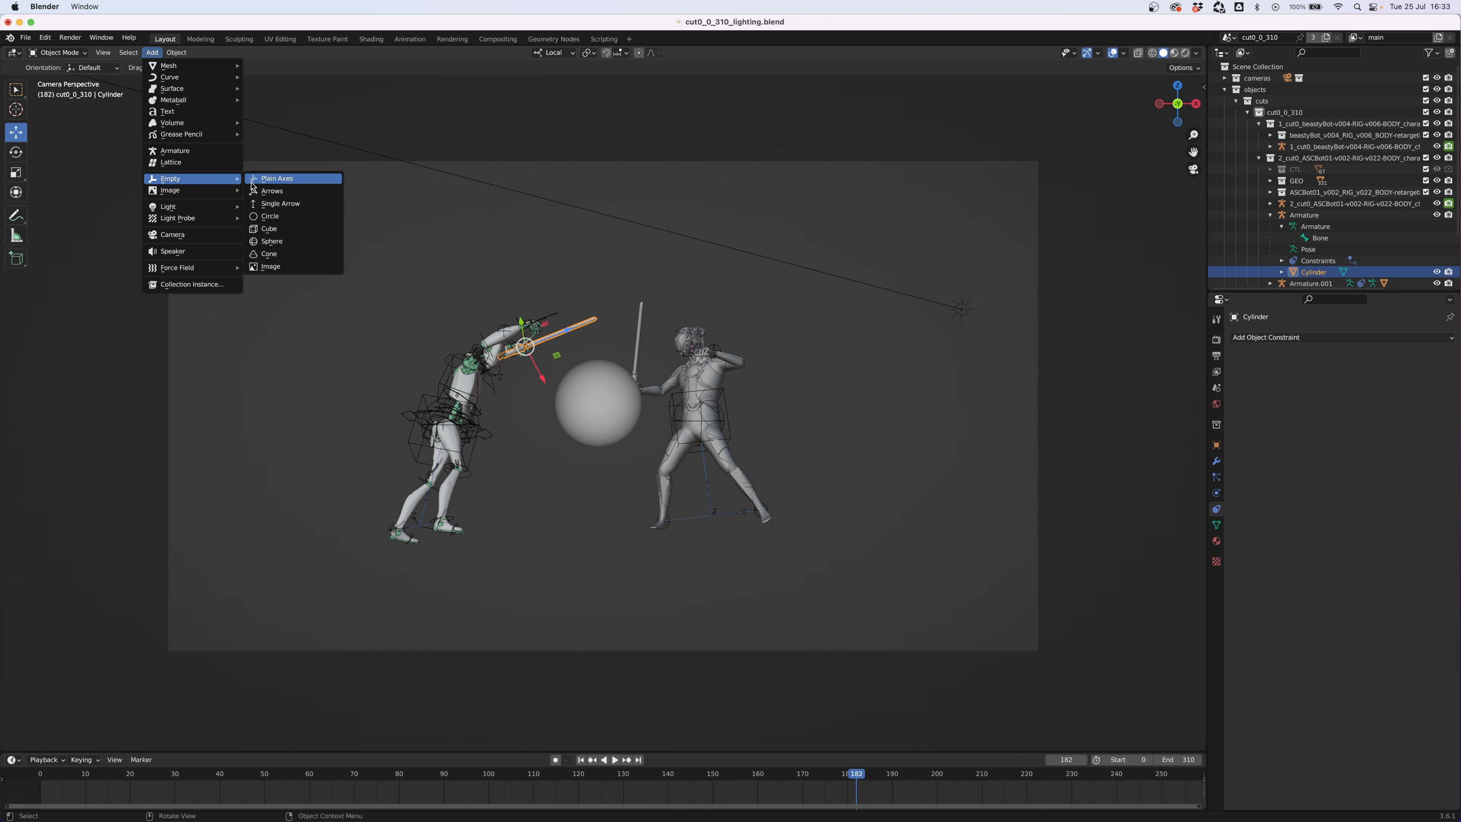
{"action": "left_click", "coordinate": [277, 183]}
{"action": "middle_click_drag", "start_coordinate": [1163, 229], "coordinate": [949, 276]}
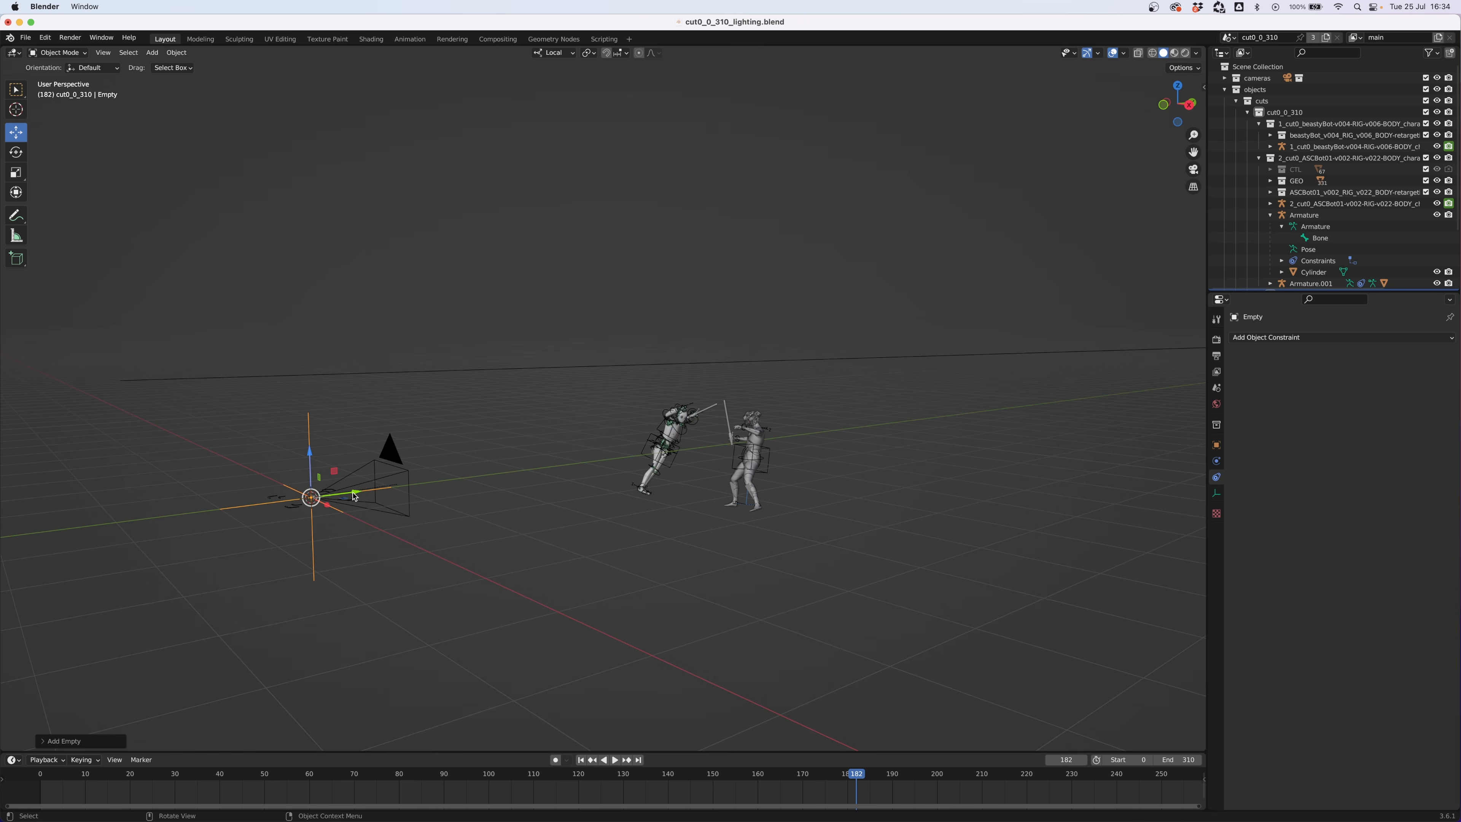
{"action": "left_click_drag", "start_coordinate": [358, 491], "coordinate": [698, 453]}
{"action": "scroll", "coordinate": [683, 529], "scroll_direction": "up", "scroll_amount": 5}
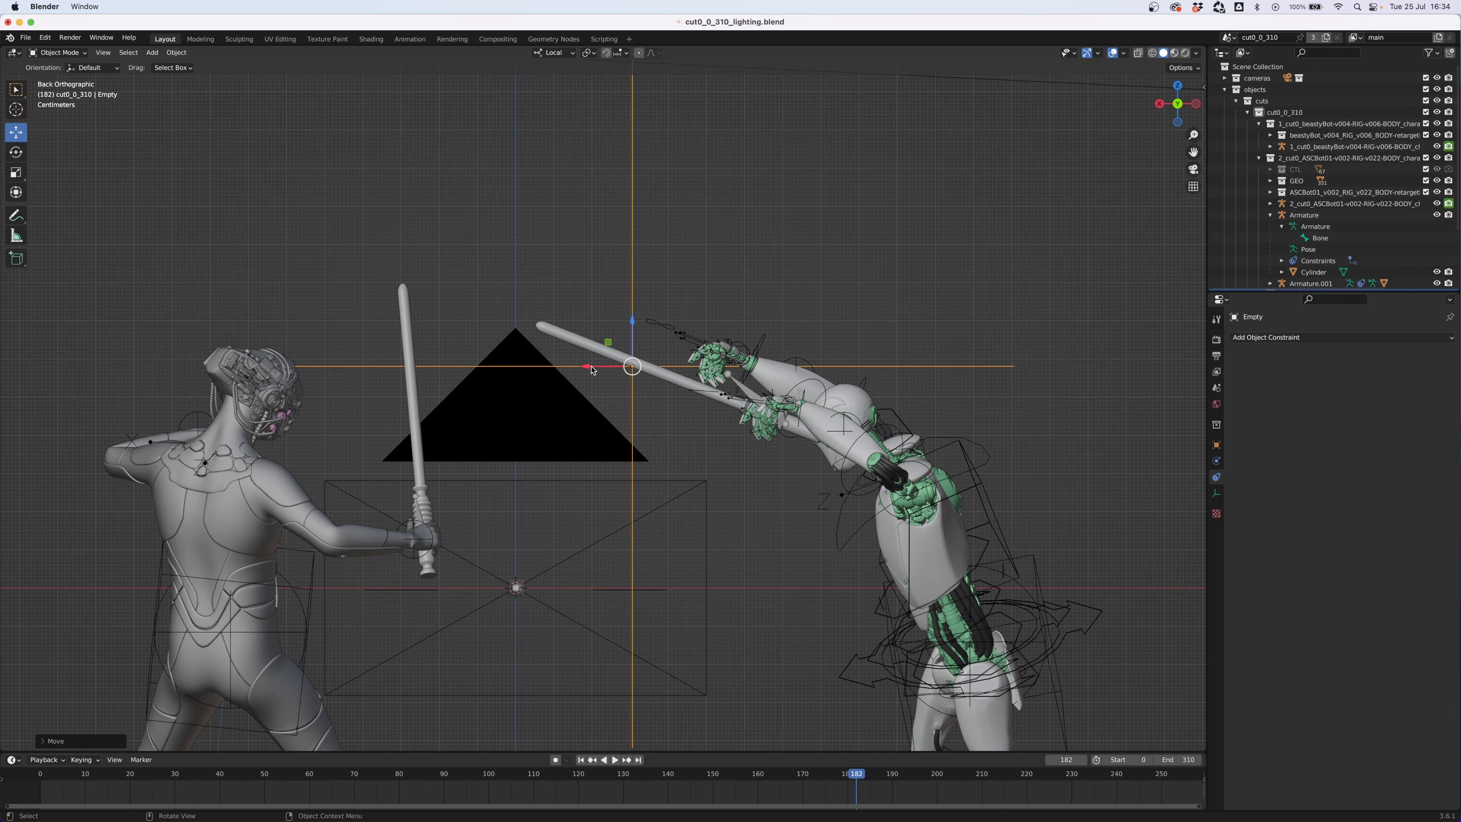
{"action": "left_click_drag", "start_coordinate": [591, 368], "coordinate": [375, 369]}
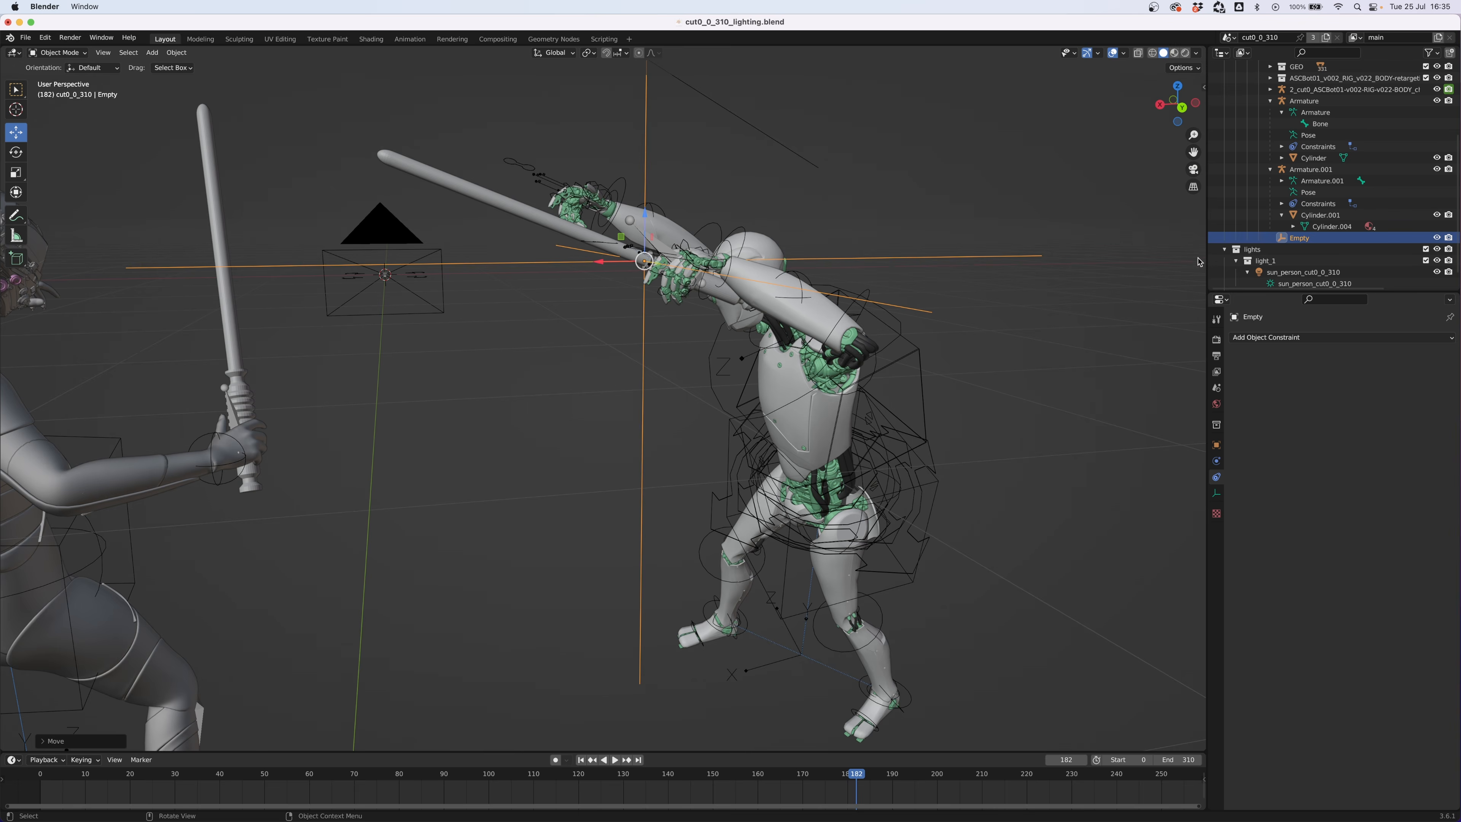
- Rename the empty at the sabre's base as "base 1"
{"action": "left_click", "coordinate": [1295, 242]}
{"action": "double_click", "coordinate": [1296, 241]}
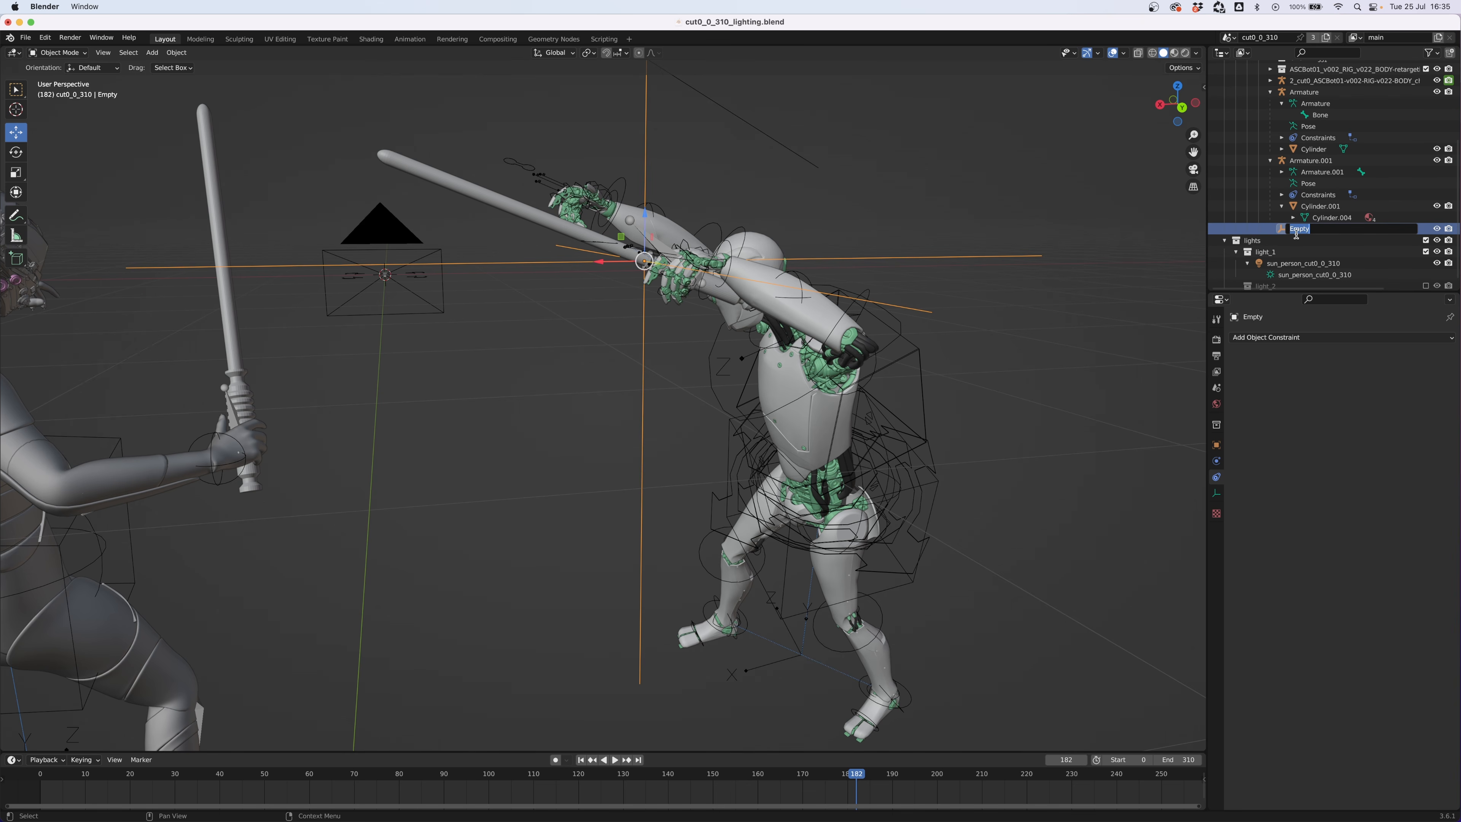
{"action": "type", "text": "base 1"}
{"action": "key", "text": "Return"}
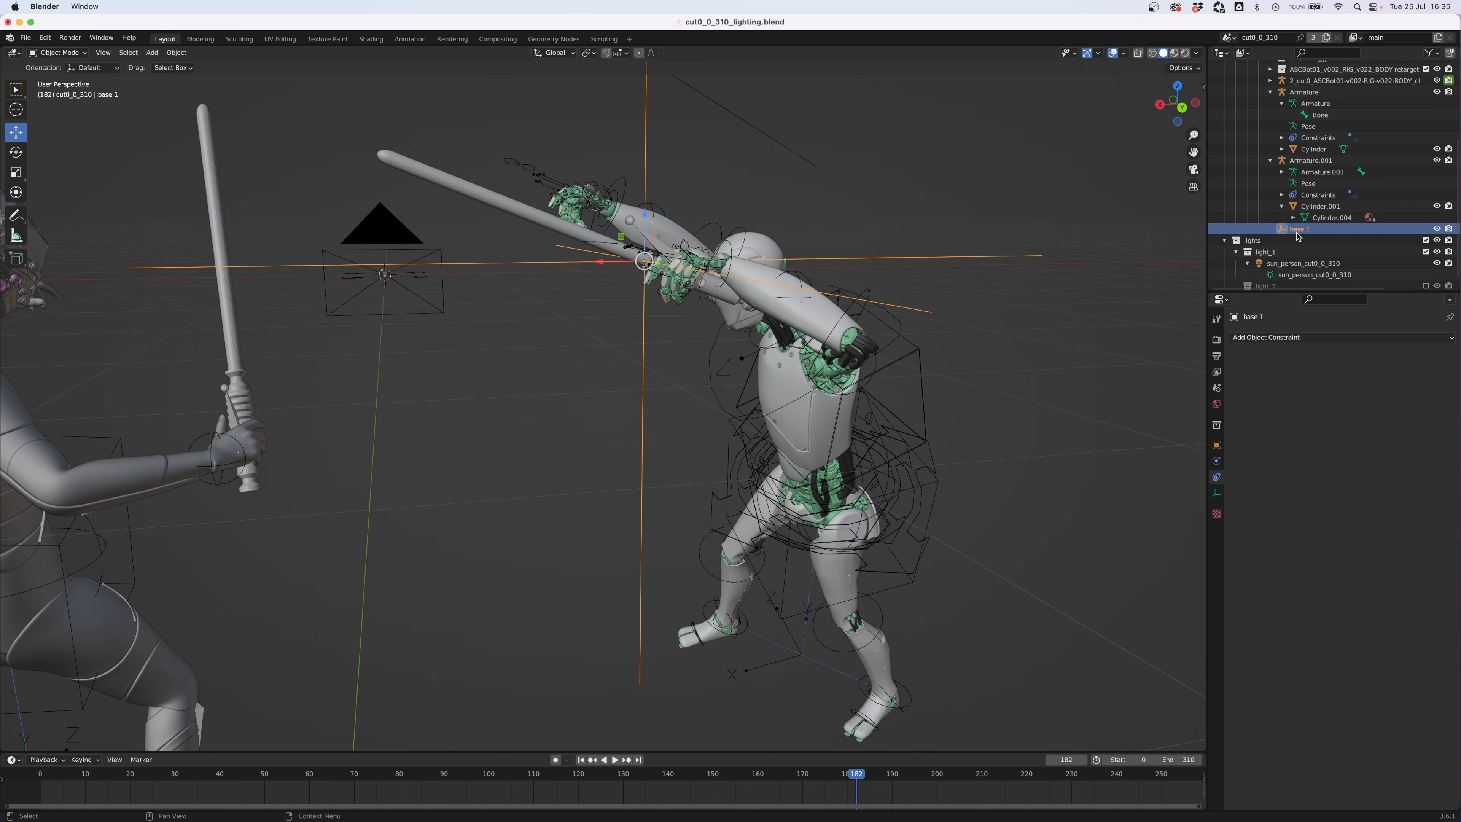
- Duplicate the base 1 empty and move the copy to the tip of the same sabre
{"action": "key", "text": "super+c"}
{"action": "key", "text": "super+v"}
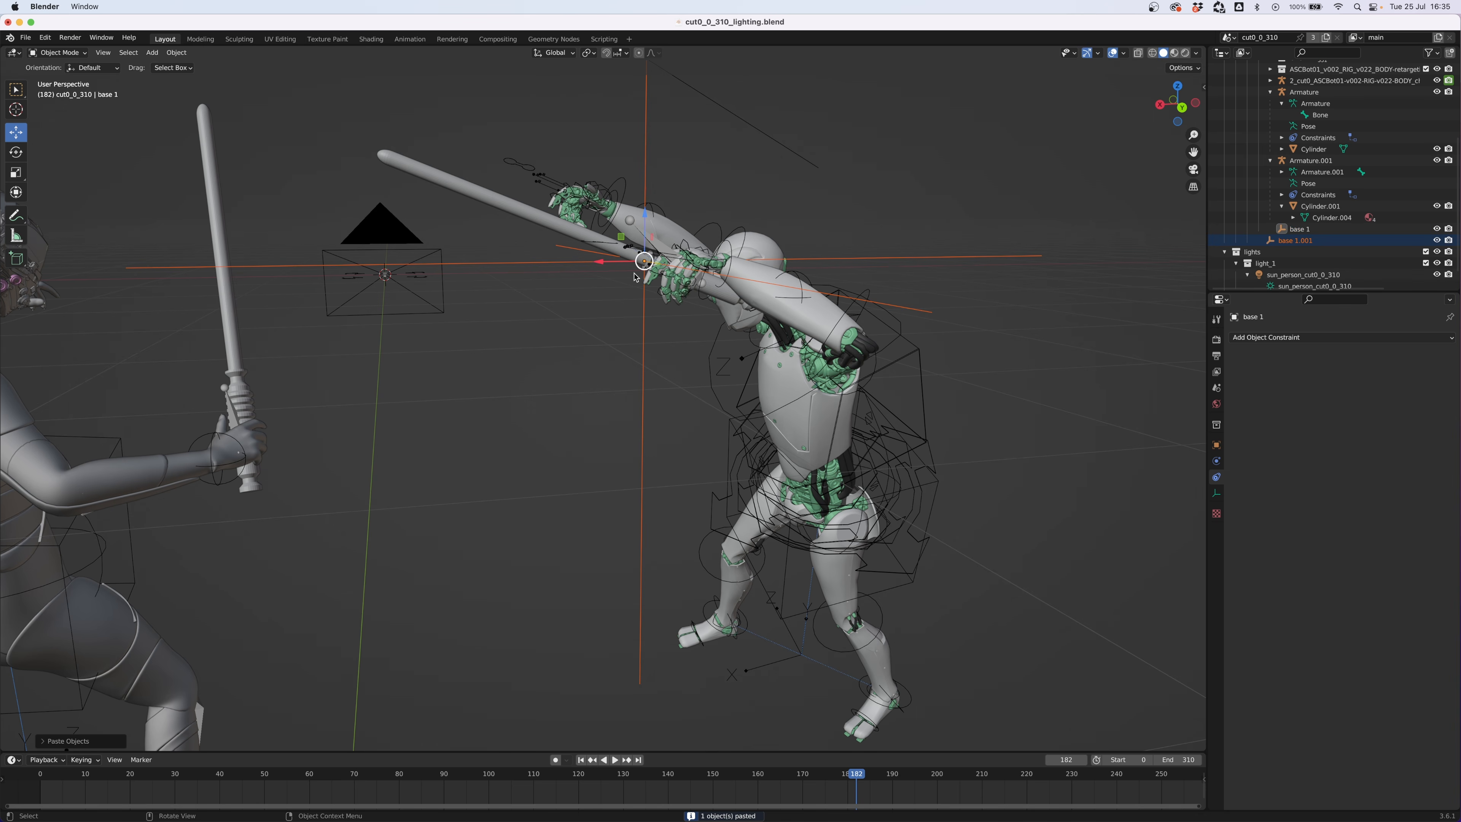
{"action": "left_click_drag", "start_coordinate": [602, 269], "coordinate": [366, 141]}
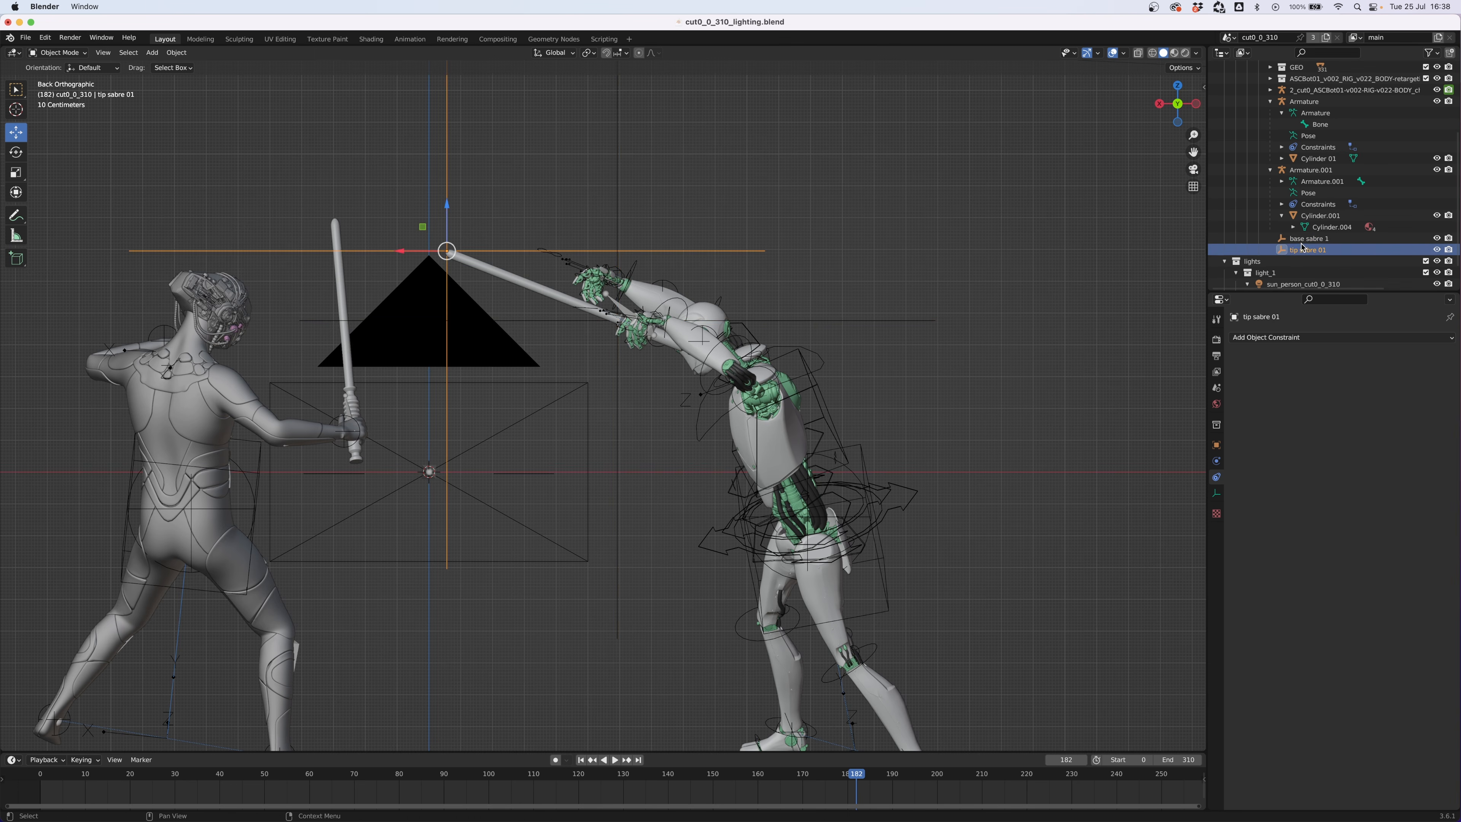
- Add a Child Of constraint to the base sabre 1 empty with Cylinder 01 as its target
{"action": "left_click", "coordinate": [1307, 238]}
{"action": "left_click", "coordinate": [1303, 249]}
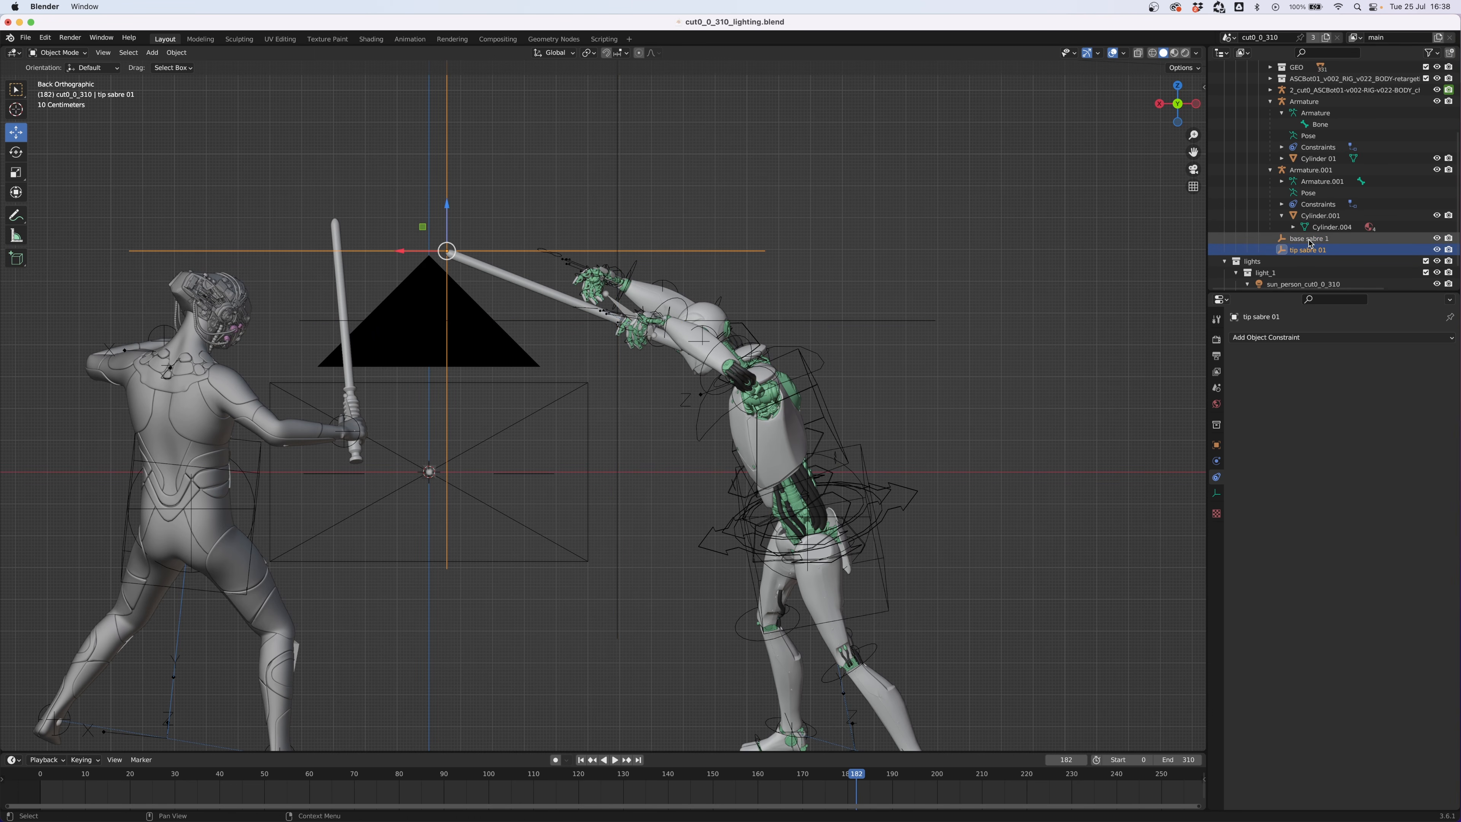
{"action": "left_click", "coordinate": [1310, 241]}
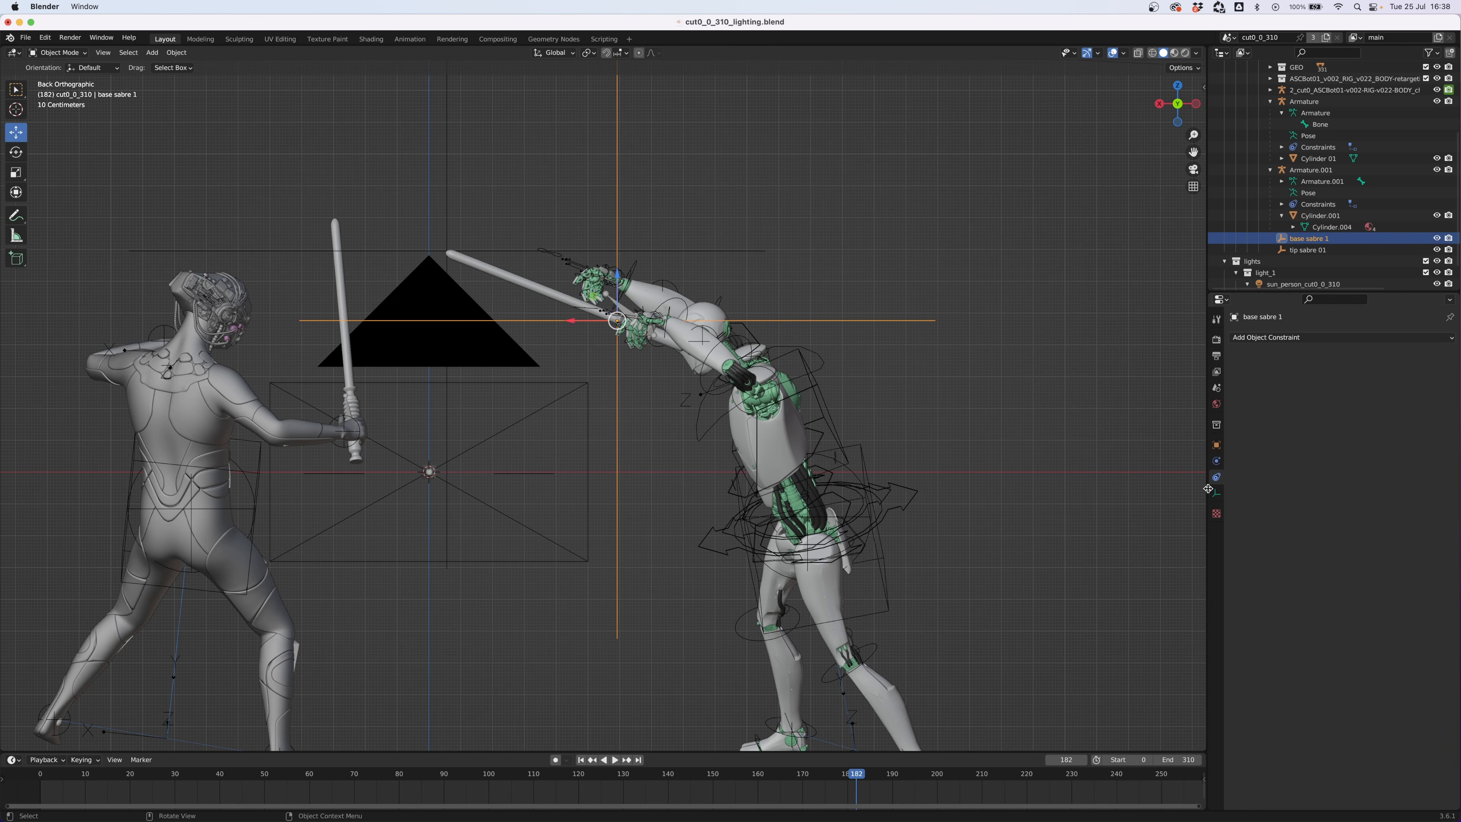
{"action": "left_click", "coordinate": [1421, 338]}
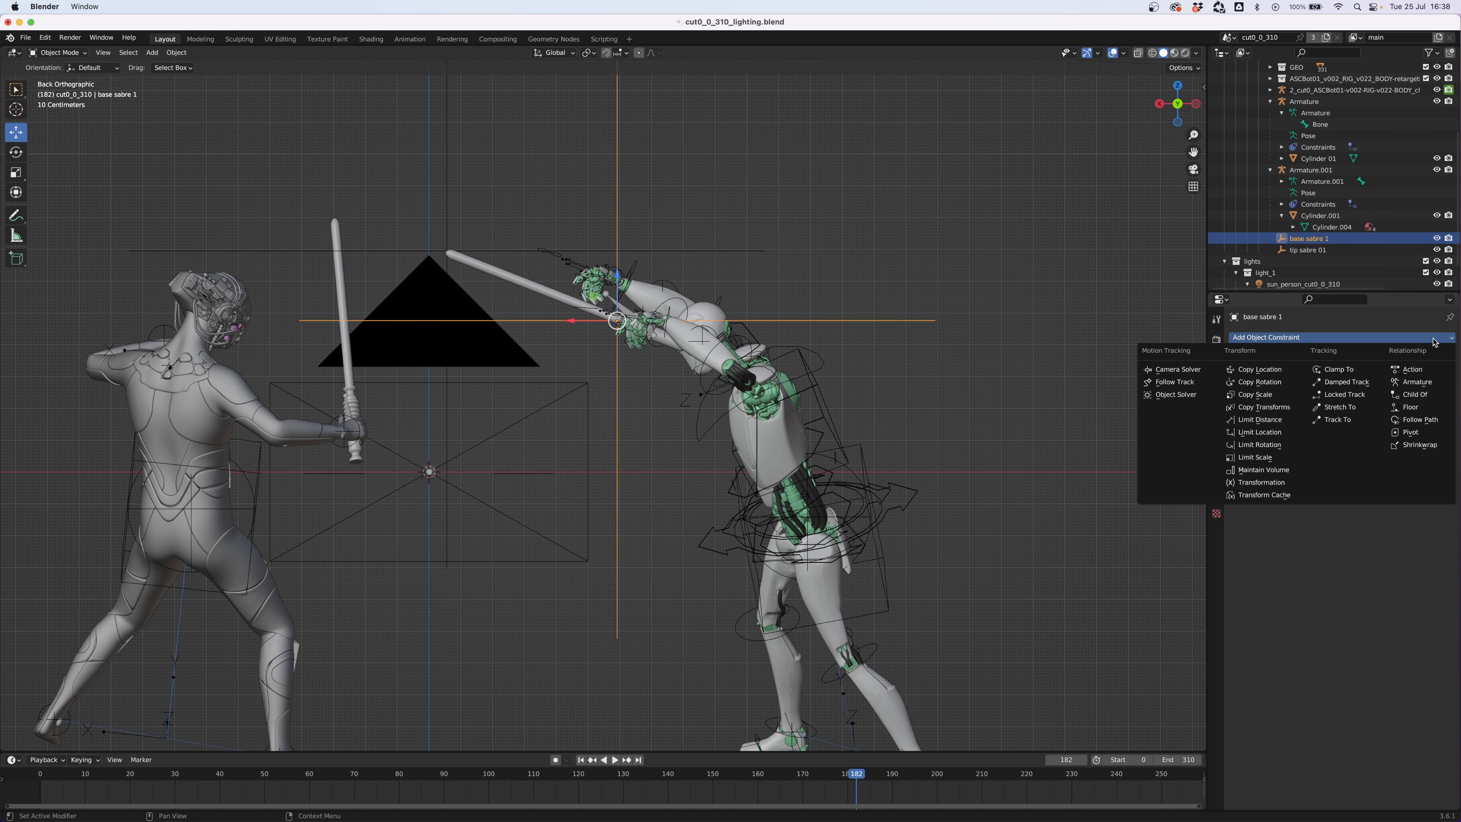
{"action": "left_click", "coordinate": [1416, 395]}
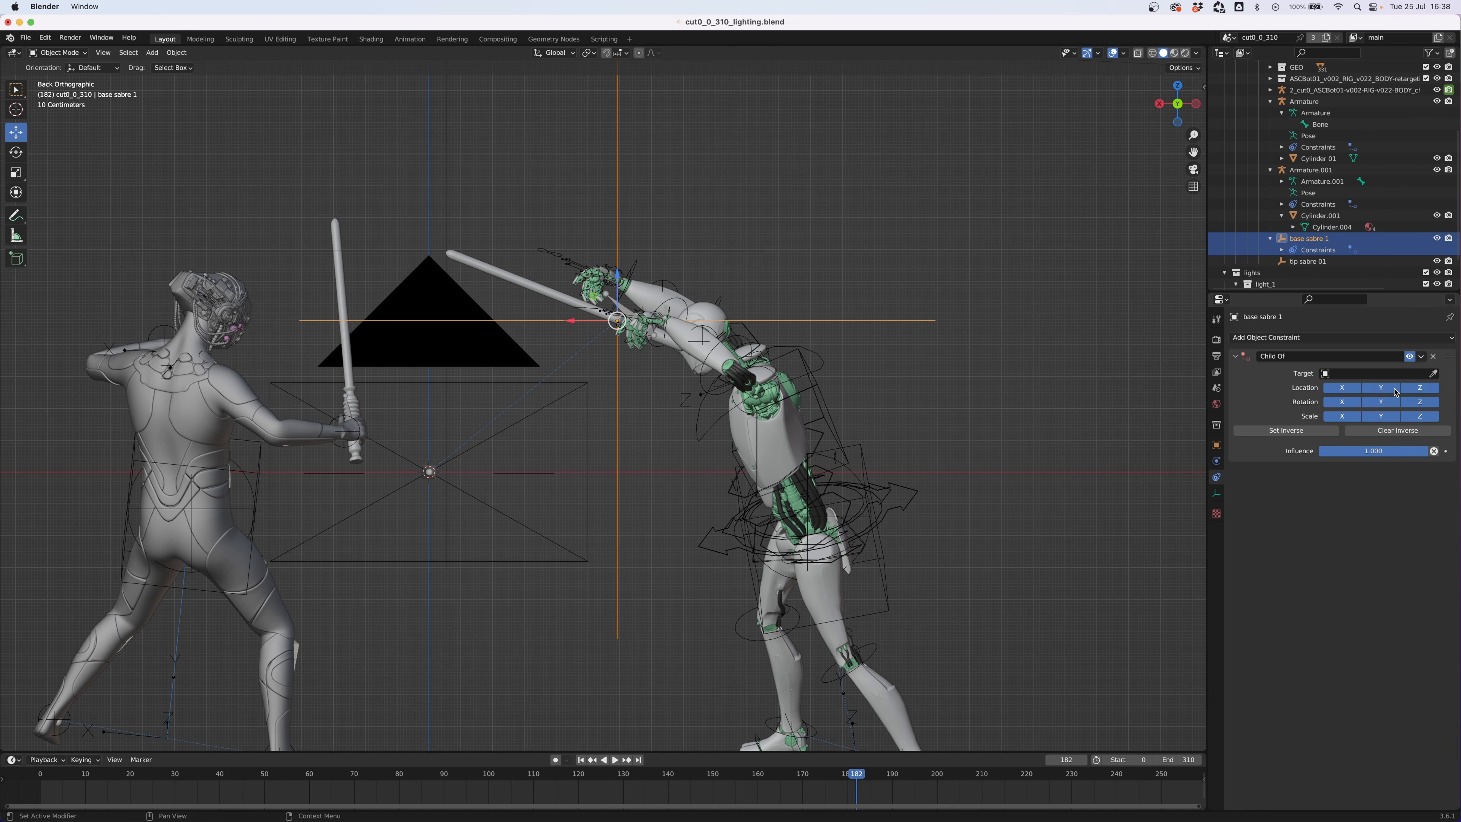
{"action": "left_click", "coordinate": [1433, 373]}
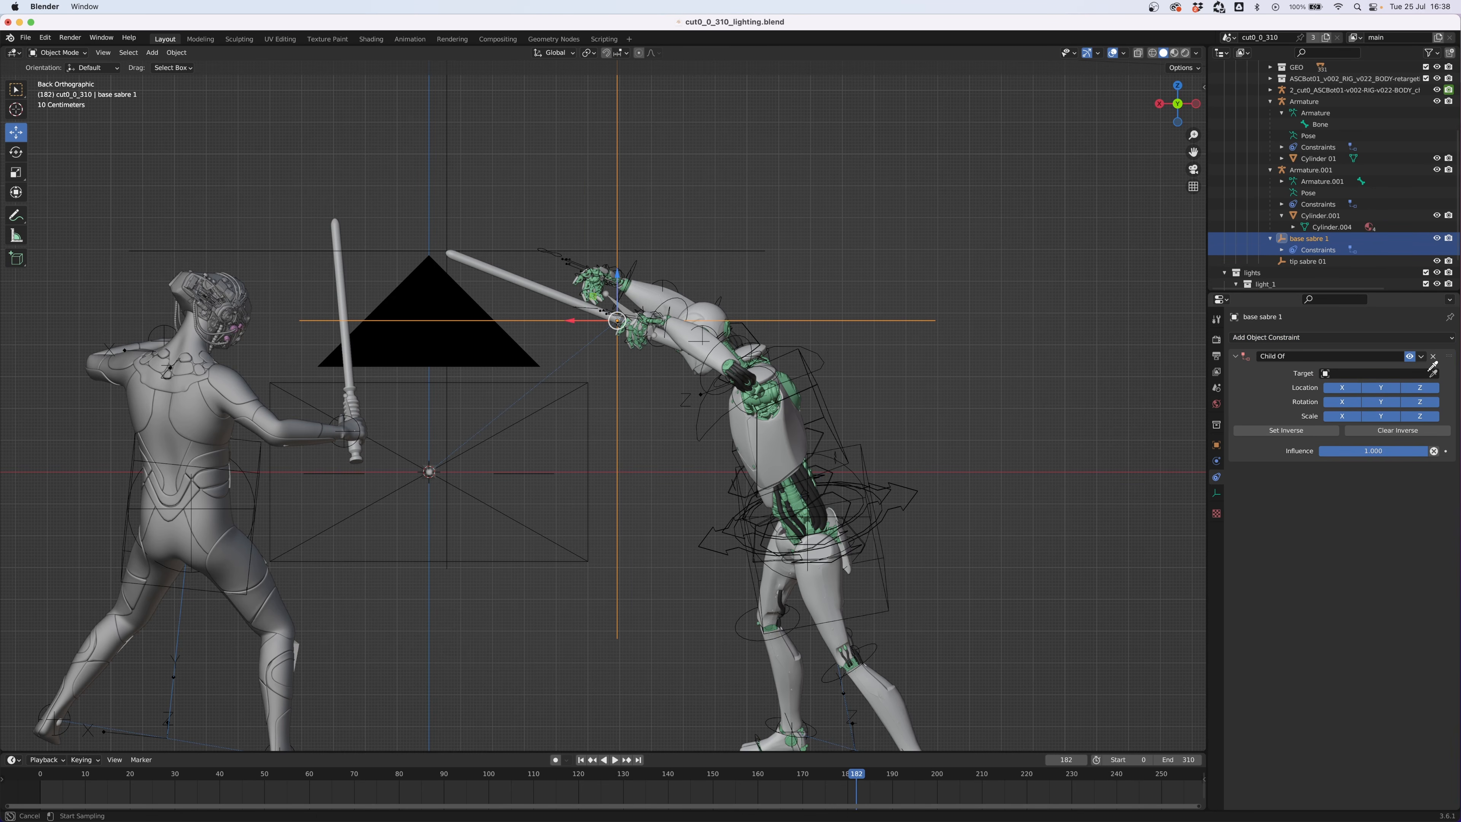
{"action": "left_click", "coordinate": [1319, 155]}
{"action": "left_click", "coordinate": [1319, 158]}
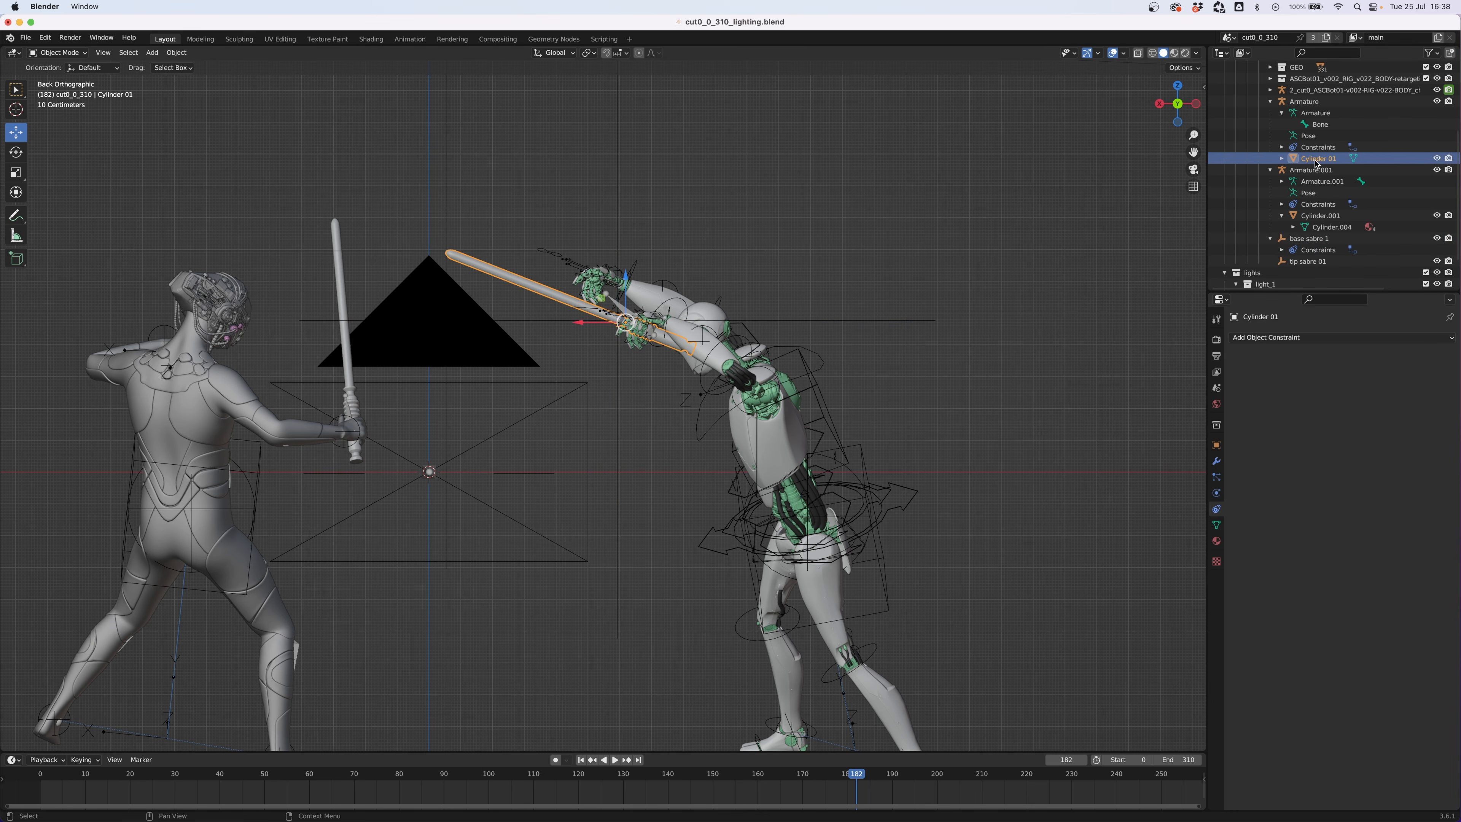
- Give the tip sabre 01 empty a Child Of constraint that targets Cylinder 01
{"action": "left_click", "coordinate": [1312, 260]}
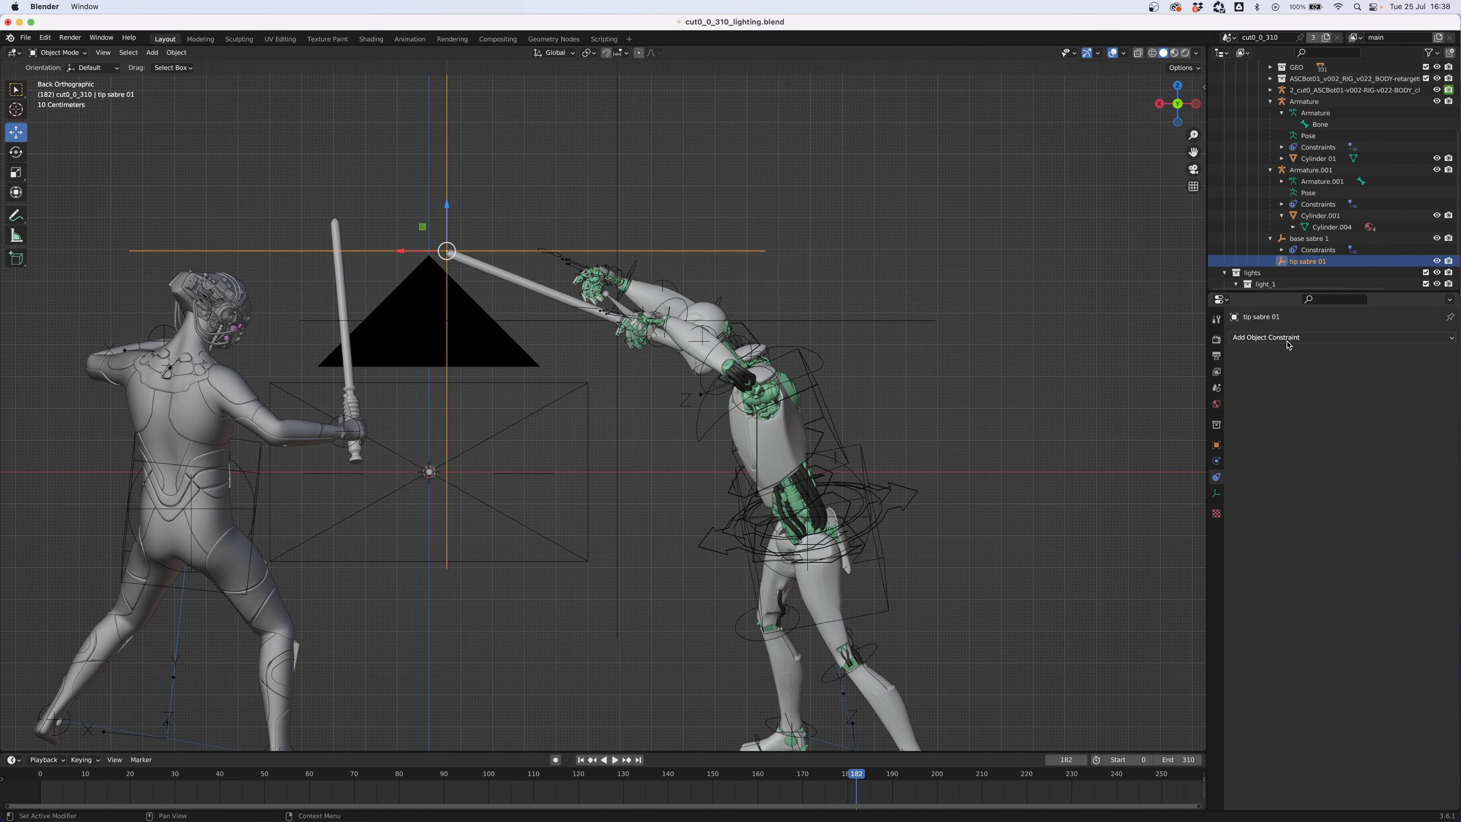
{"action": "left_click", "coordinate": [1305, 339]}
{"action": "left_click", "coordinate": [1415, 394]}
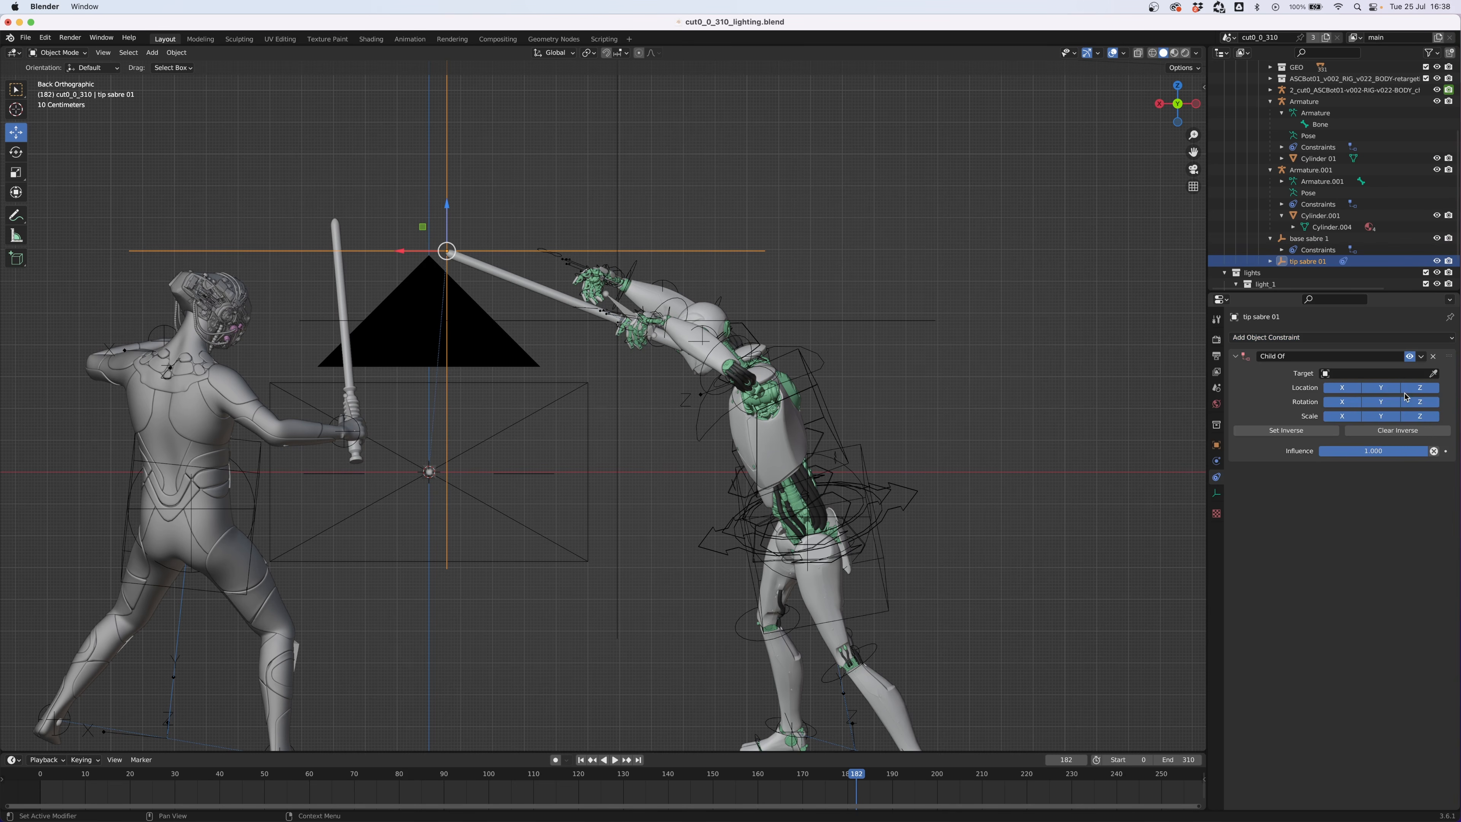
{"action": "left_click", "coordinate": [1433, 373]}
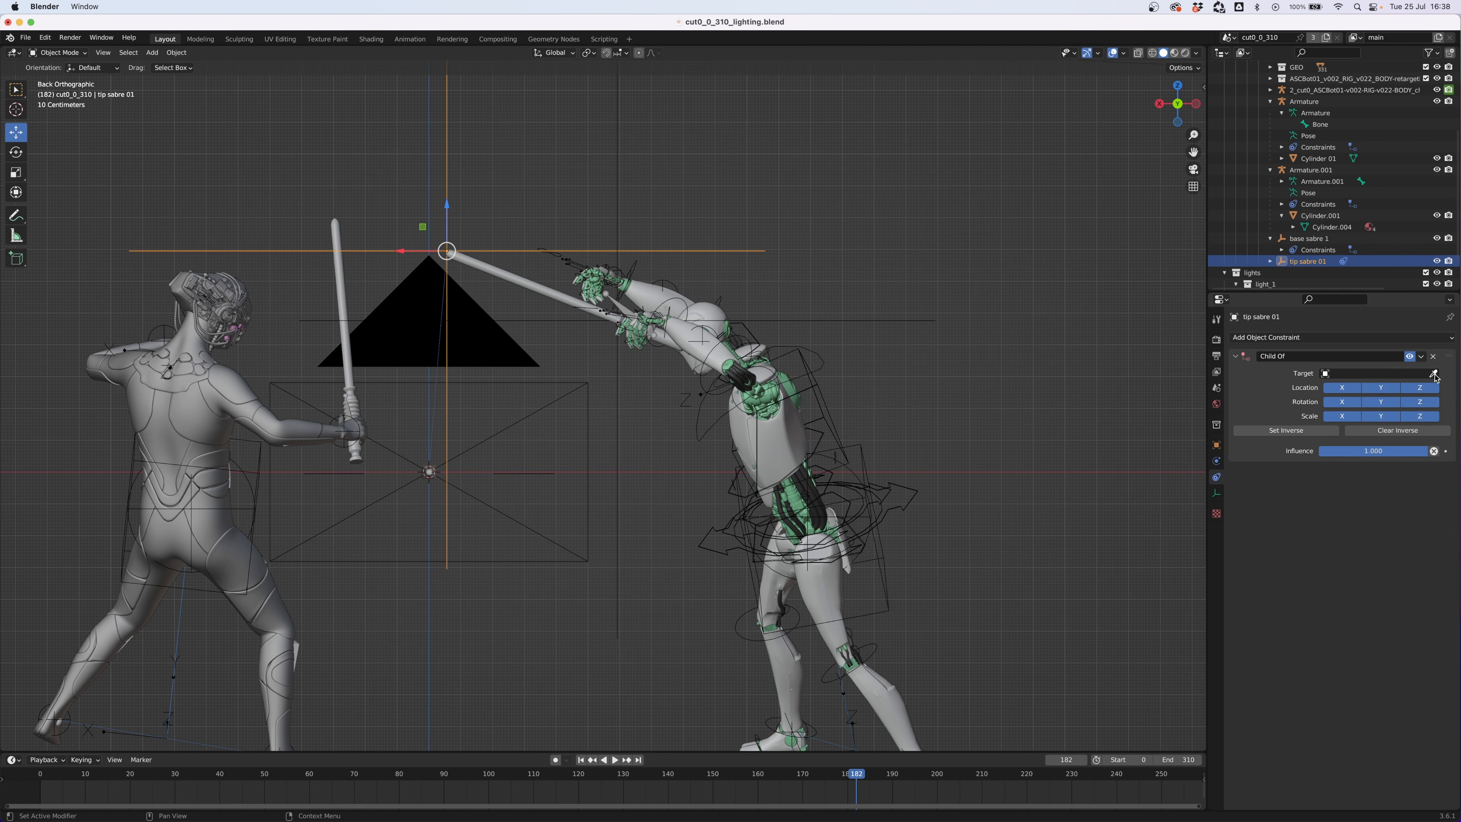
{"action": "left_click", "coordinate": [1316, 160]}
- Play the animation from frame 134 and check how the base and tip empties follow the robot's sabre
{"action": "left_click", "coordinate": [641, 781]}
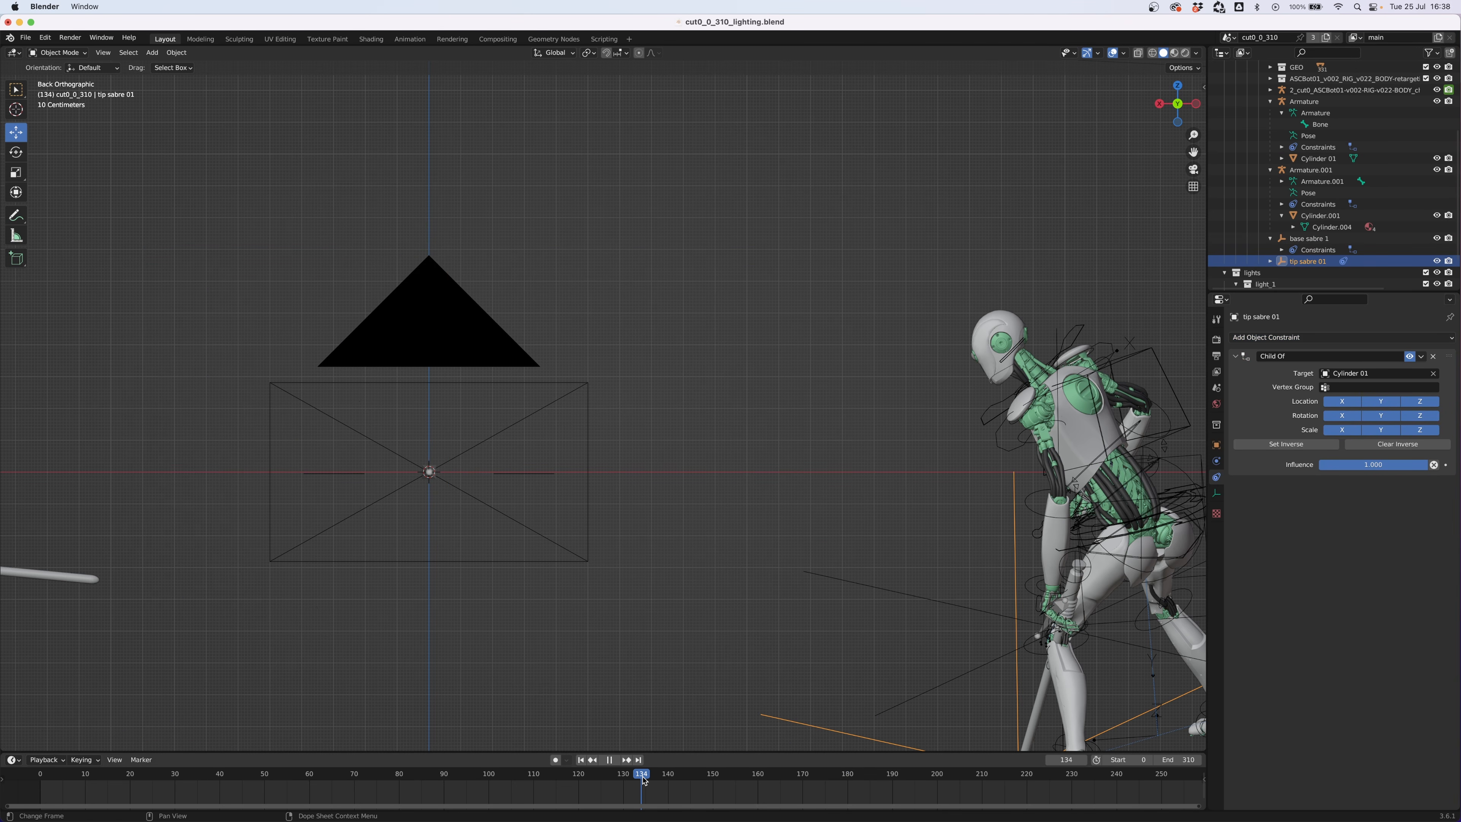
{"action": "key", "text": "space"}
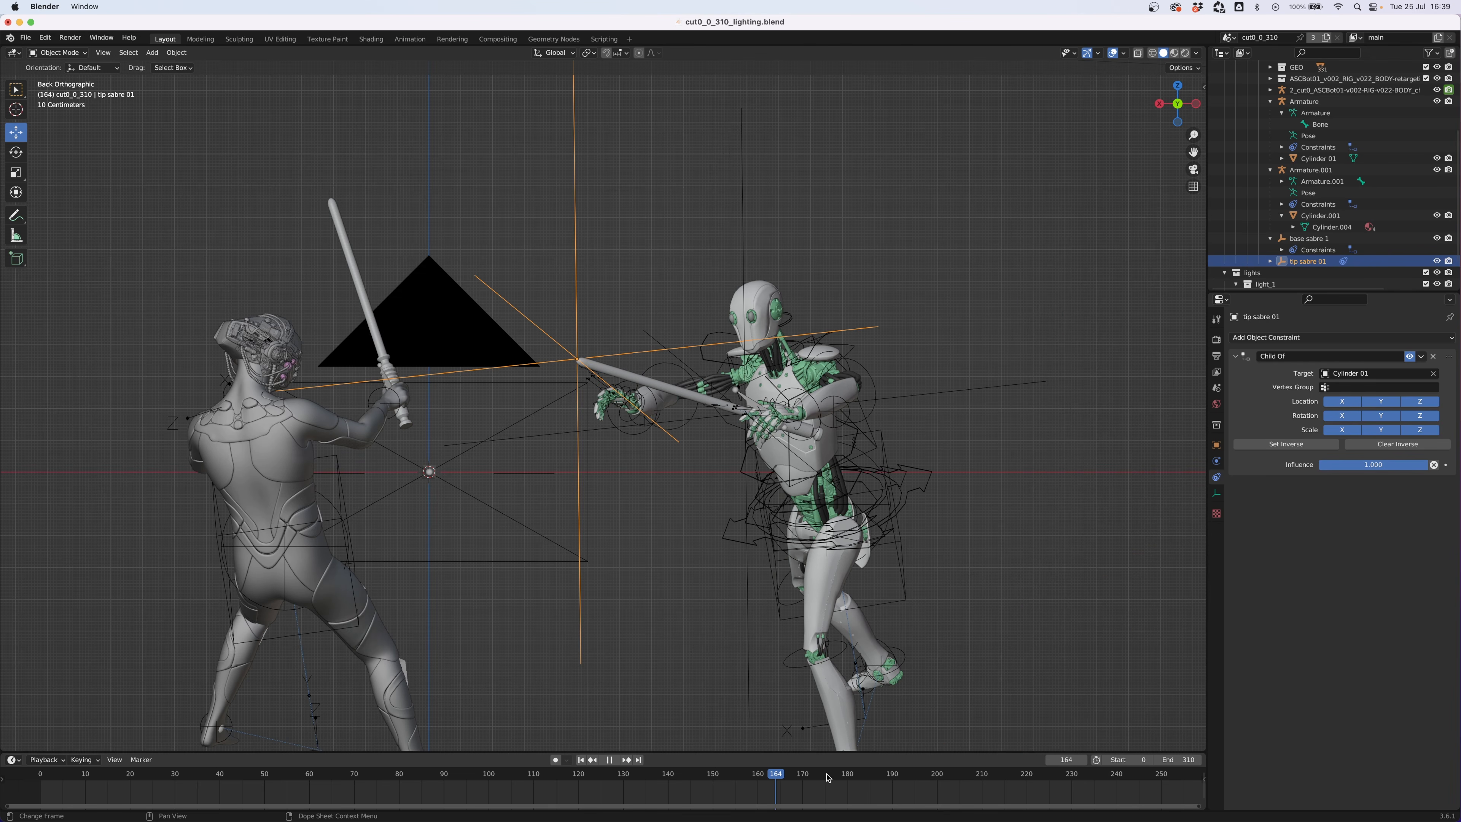
{"action": "key", "text": "space"}
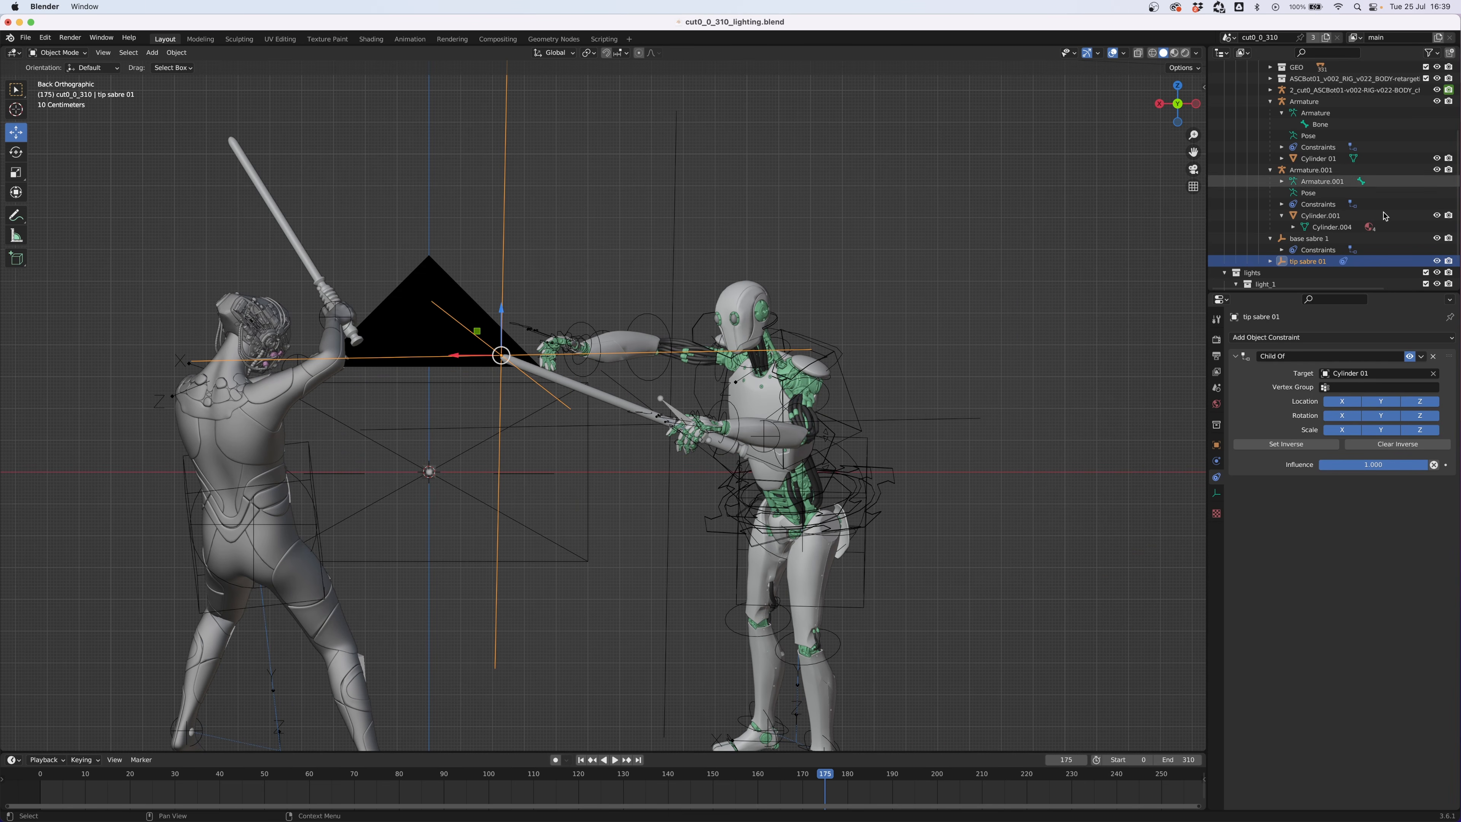
{"action": "left_click", "coordinate": [1318, 158]}
{"action": "left_click", "coordinate": [1308, 239]}
{"action": "left_click", "coordinate": [1307, 261]}
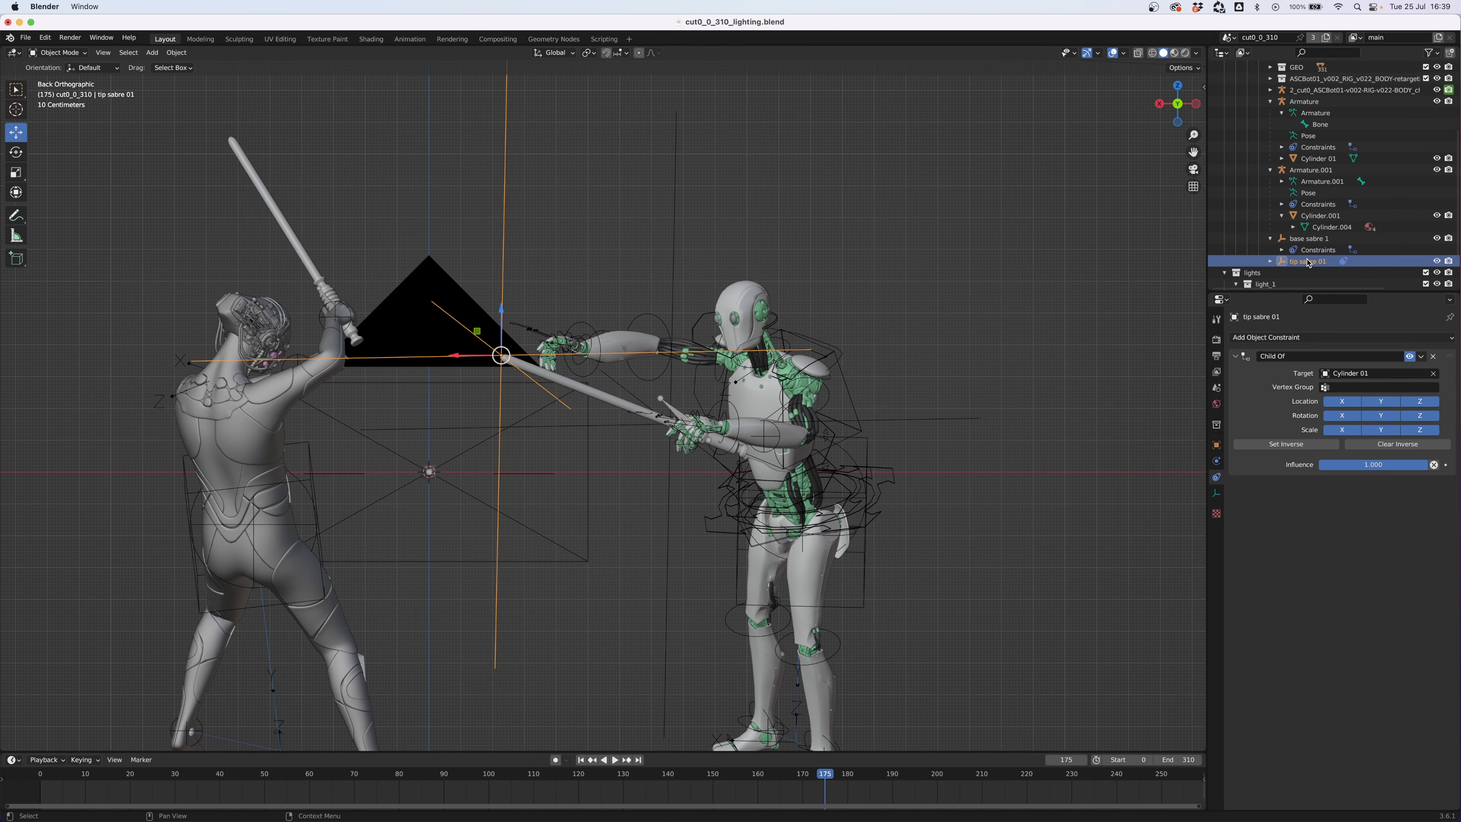
- Check the base and tip empties on the robot's sabre at a later frame of the animation
{"action": "left_click", "coordinate": [922, 777]}
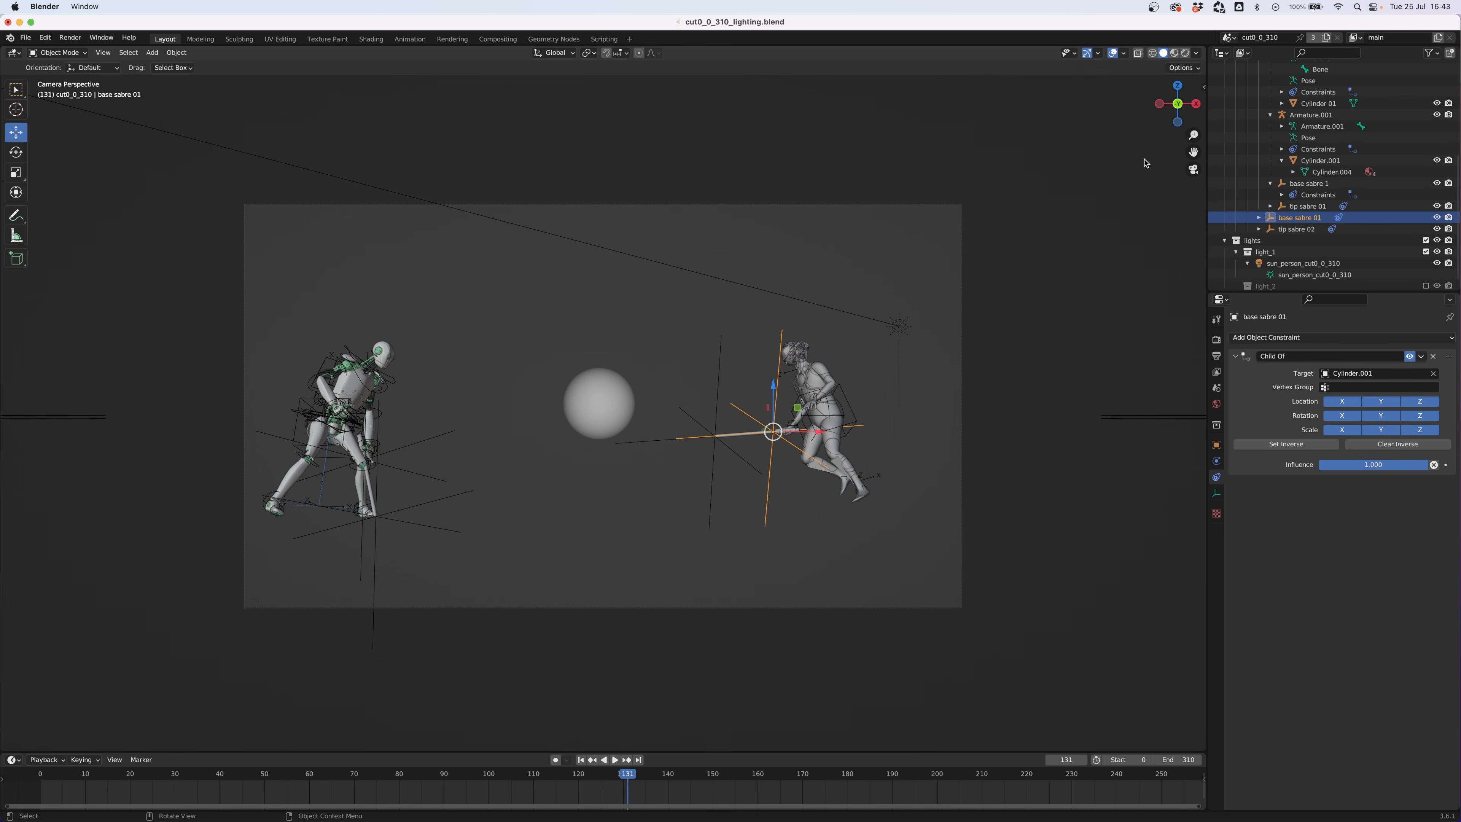
- Bring up the view layer's render pass settings down to the Cryptomatte options
{"action": "left_click", "coordinate": [1216, 404]}
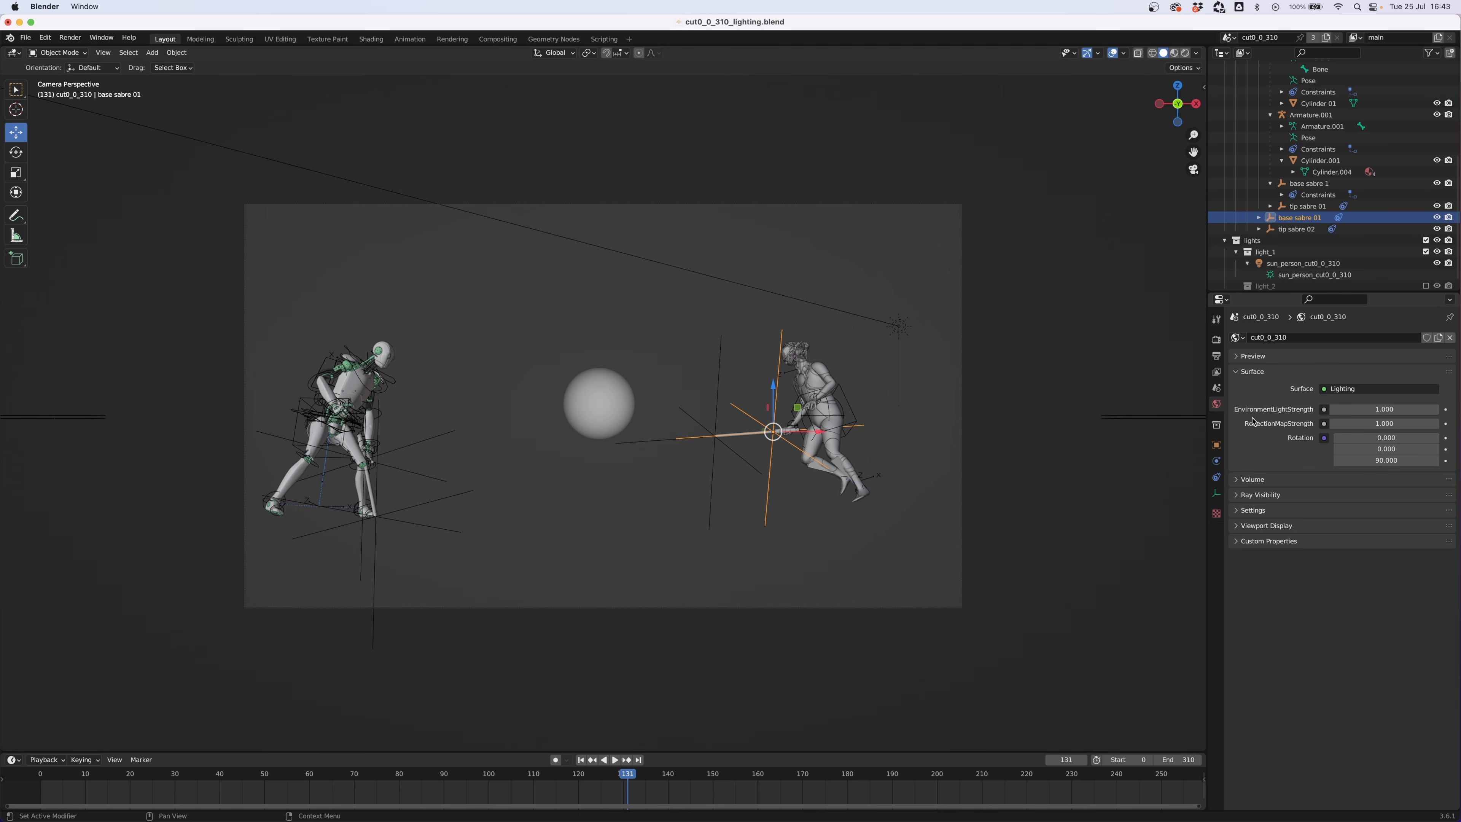
{"action": "left_click", "coordinate": [1216, 372]}
{"action": "scroll", "coordinate": [1281, 613], "scroll_direction": "down", "scroll_amount": 4}
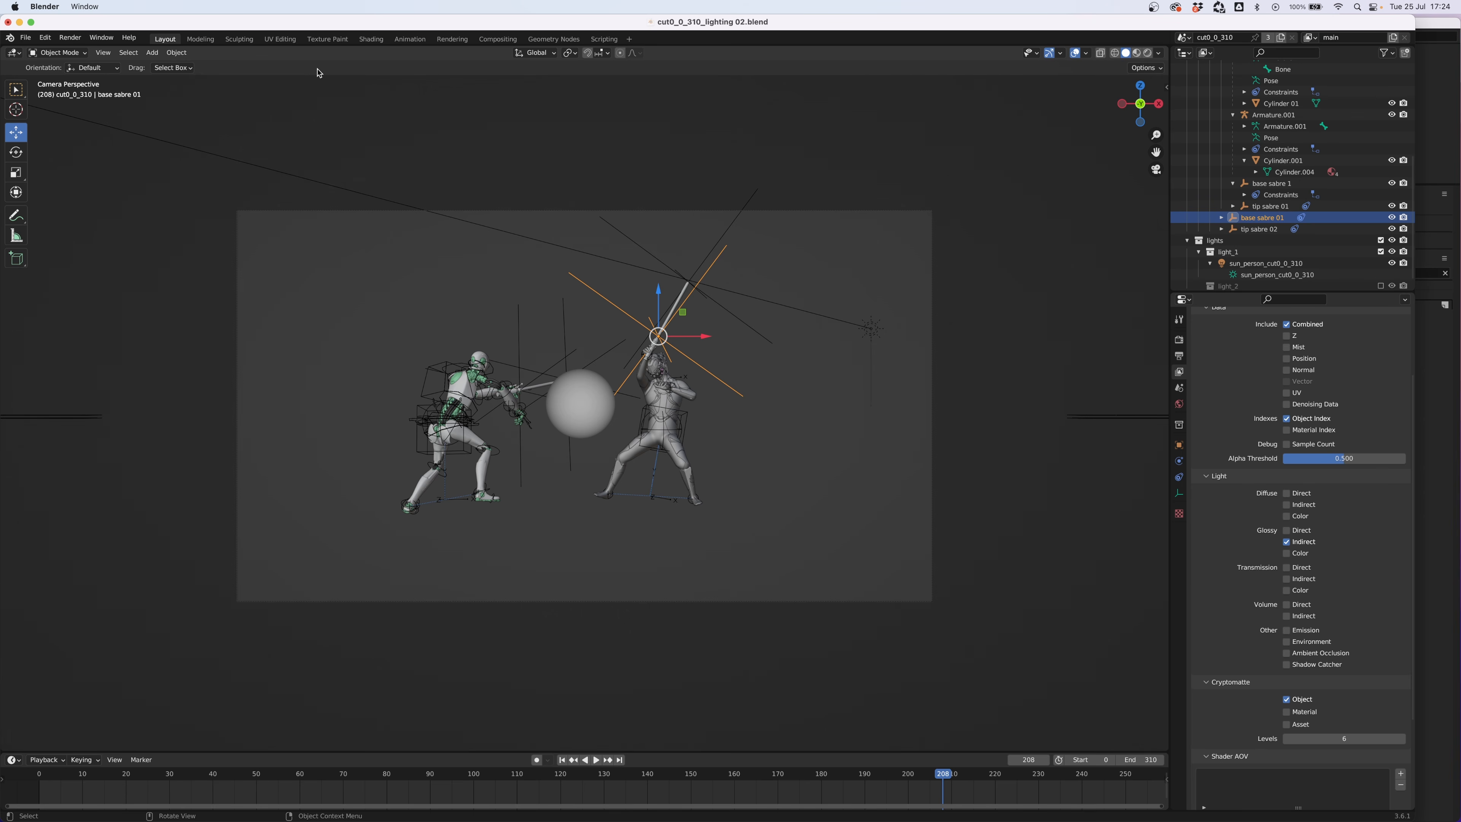
- Render a still image of frame 208 and put the render window away
{"action": "left_click", "coordinate": [63, 38]}
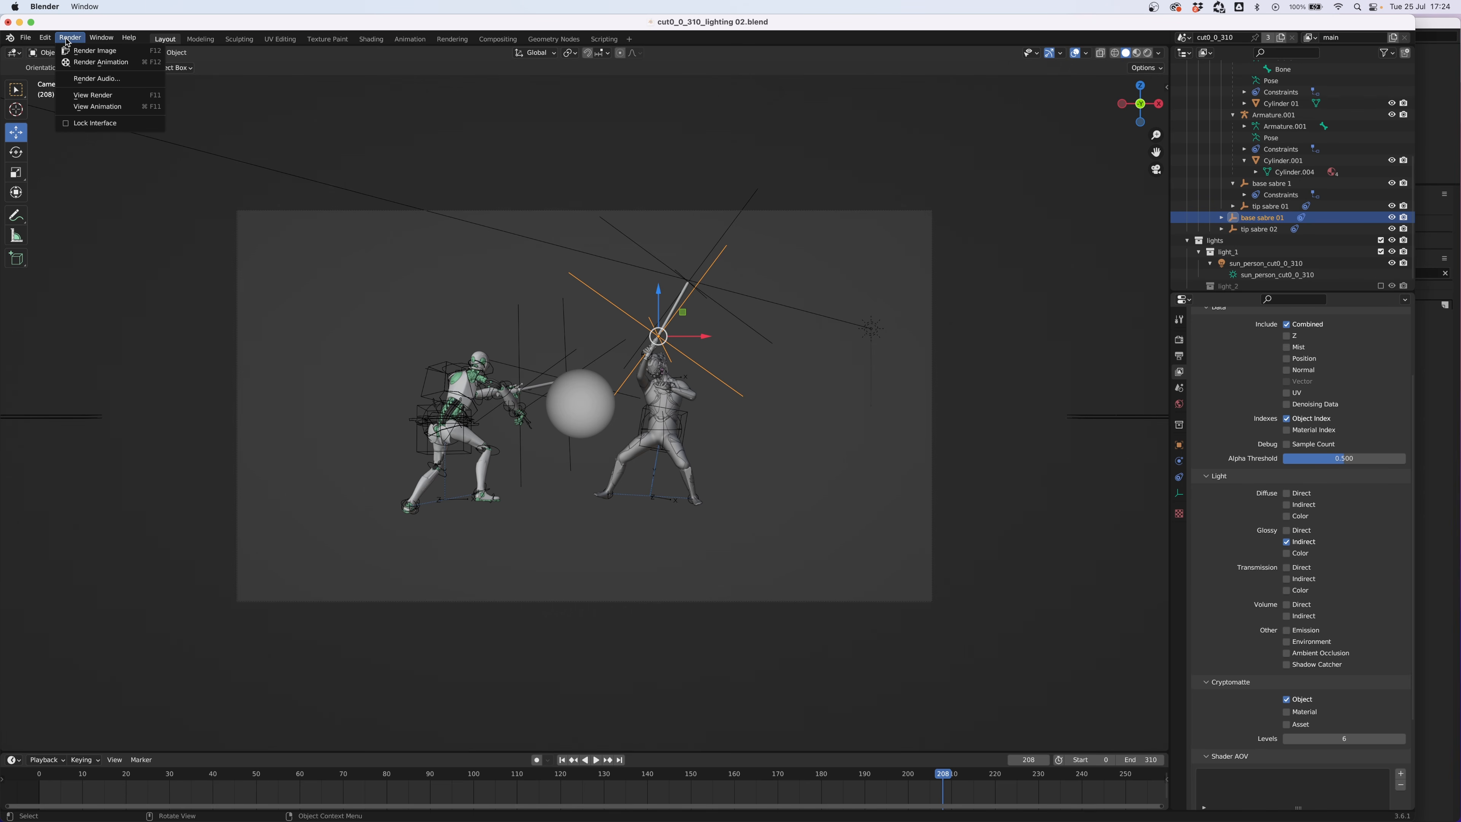
{"action": "left_click", "coordinate": [86, 52]}
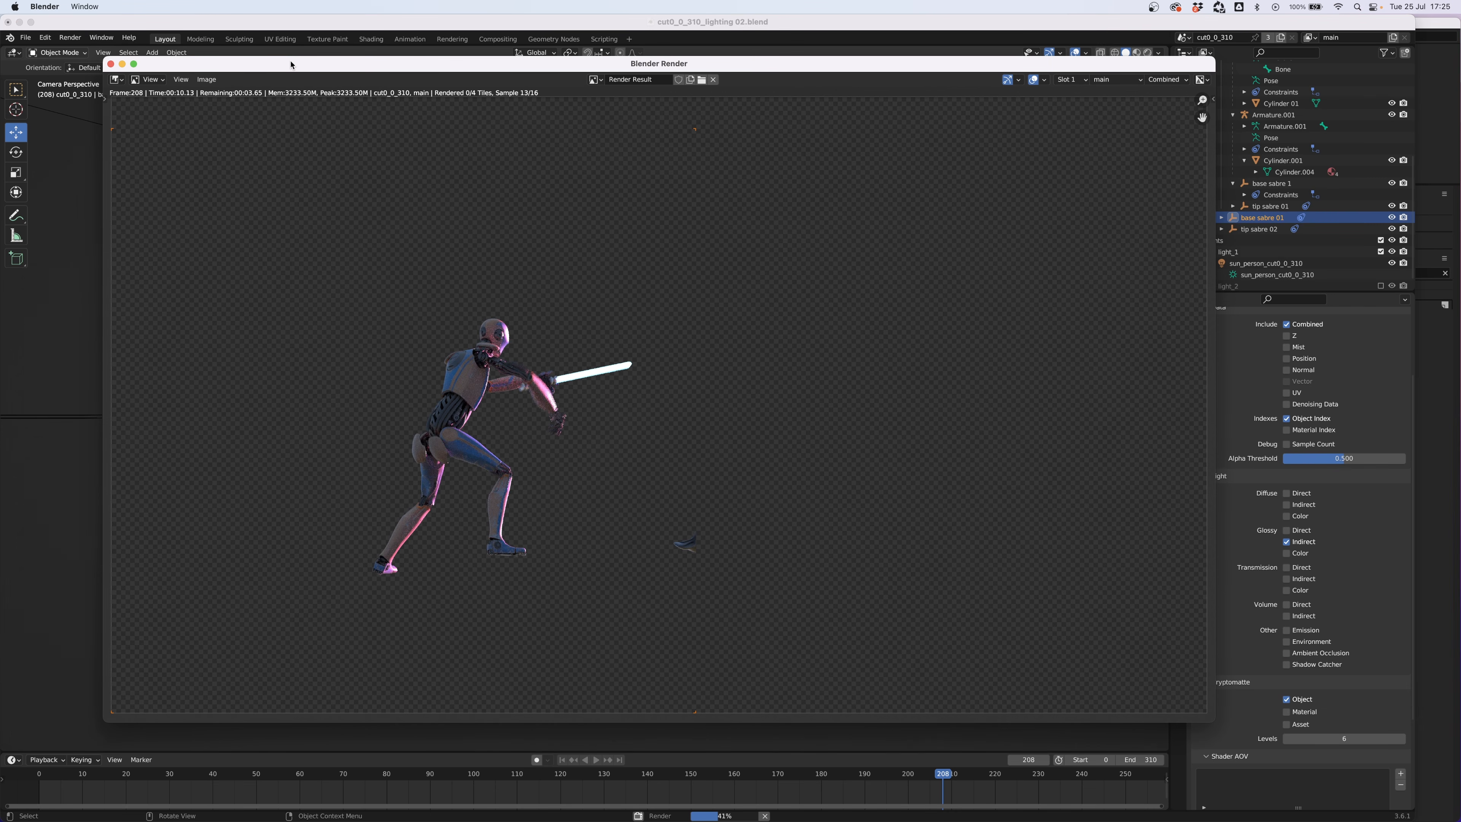
{"action": "left_click", "coordinate": [122, 64]}
- In the Compositing workspace, add a Cryptomatte node in the empty area beside the Render Layers node
{"action": "left_click", "coordinate": [487, 41]}
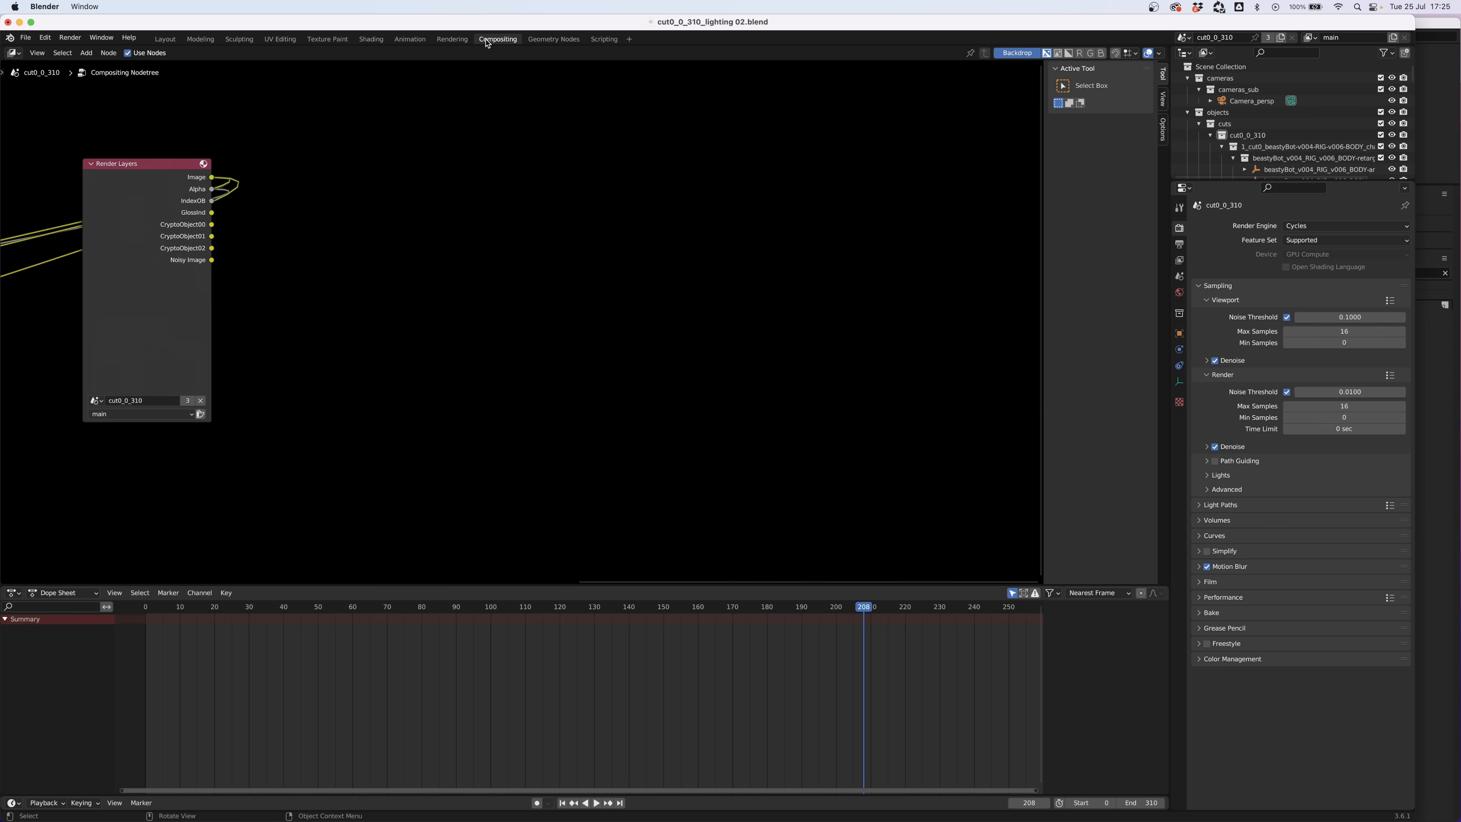
{"action": "scroll", "coordinate": [394, 242], "scroll_direction": "down", "scroll_amount": 3}
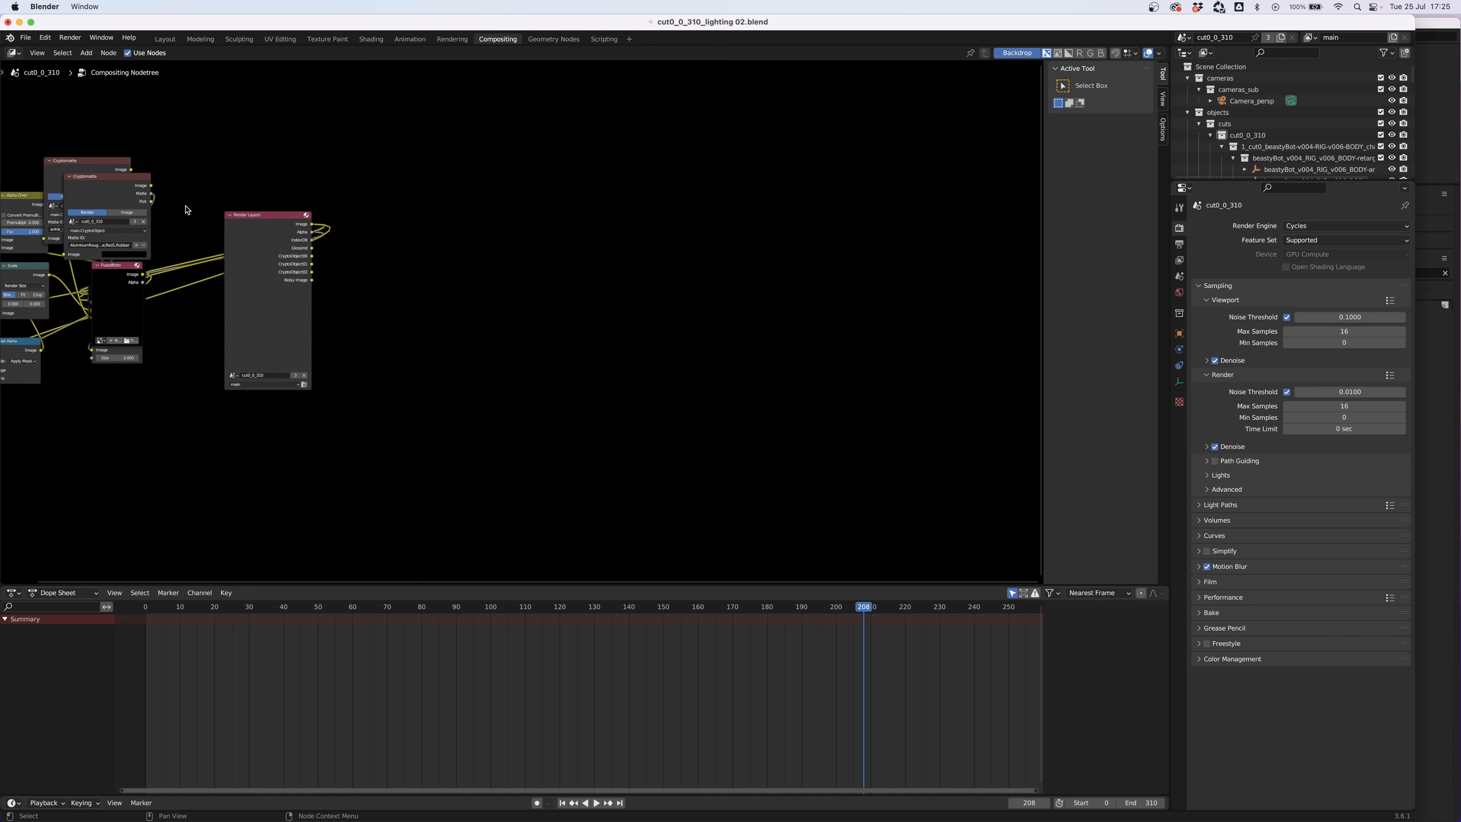
{"action": "middle_click_drag", "start_coordinate": [231, 202], "coordinate": [454, 219]}
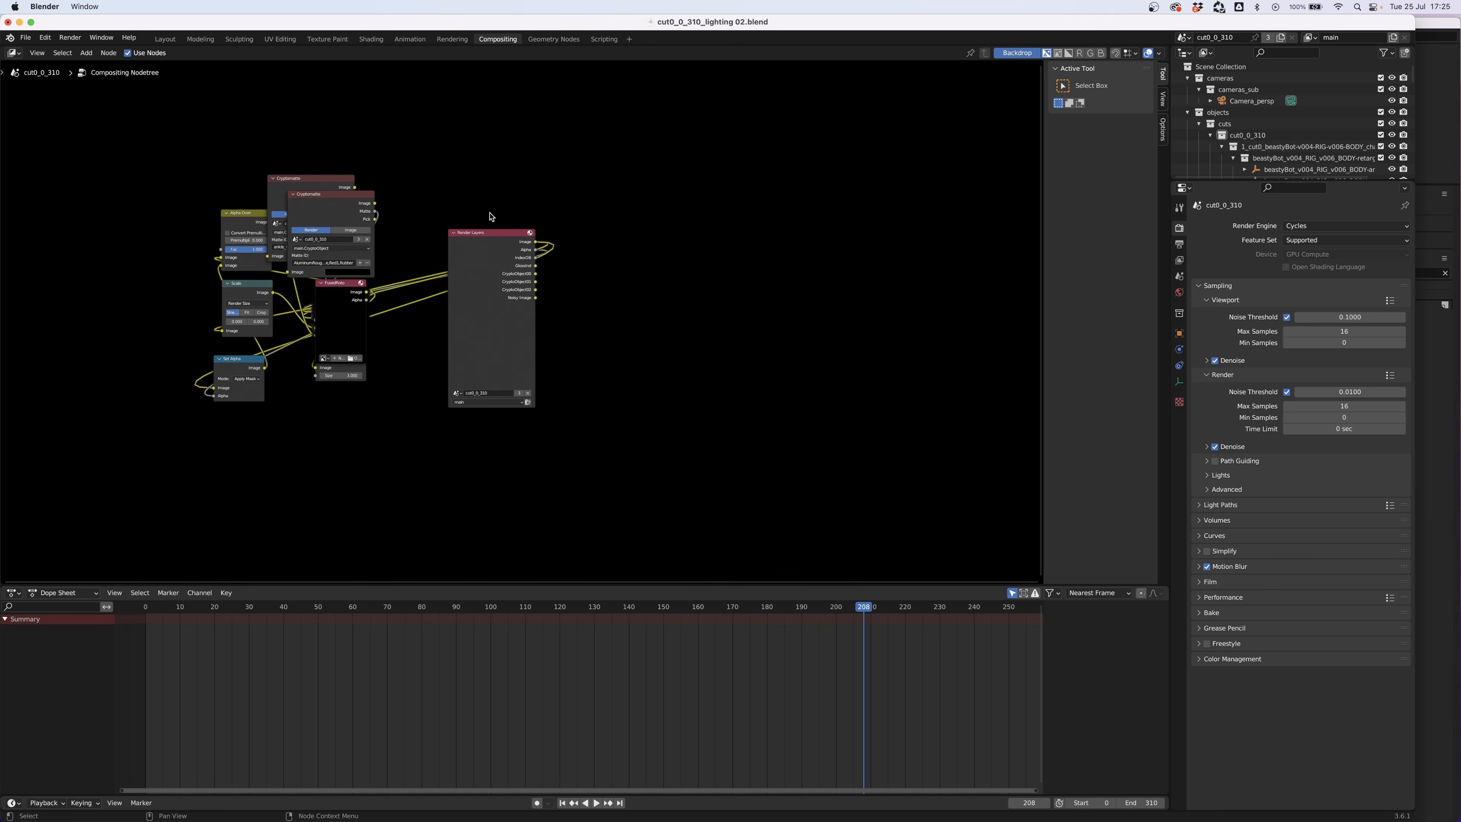
{"action": "scroll", "coordinate": [493, 201], "scroll_direction": "up", "scroll_amount": 2}
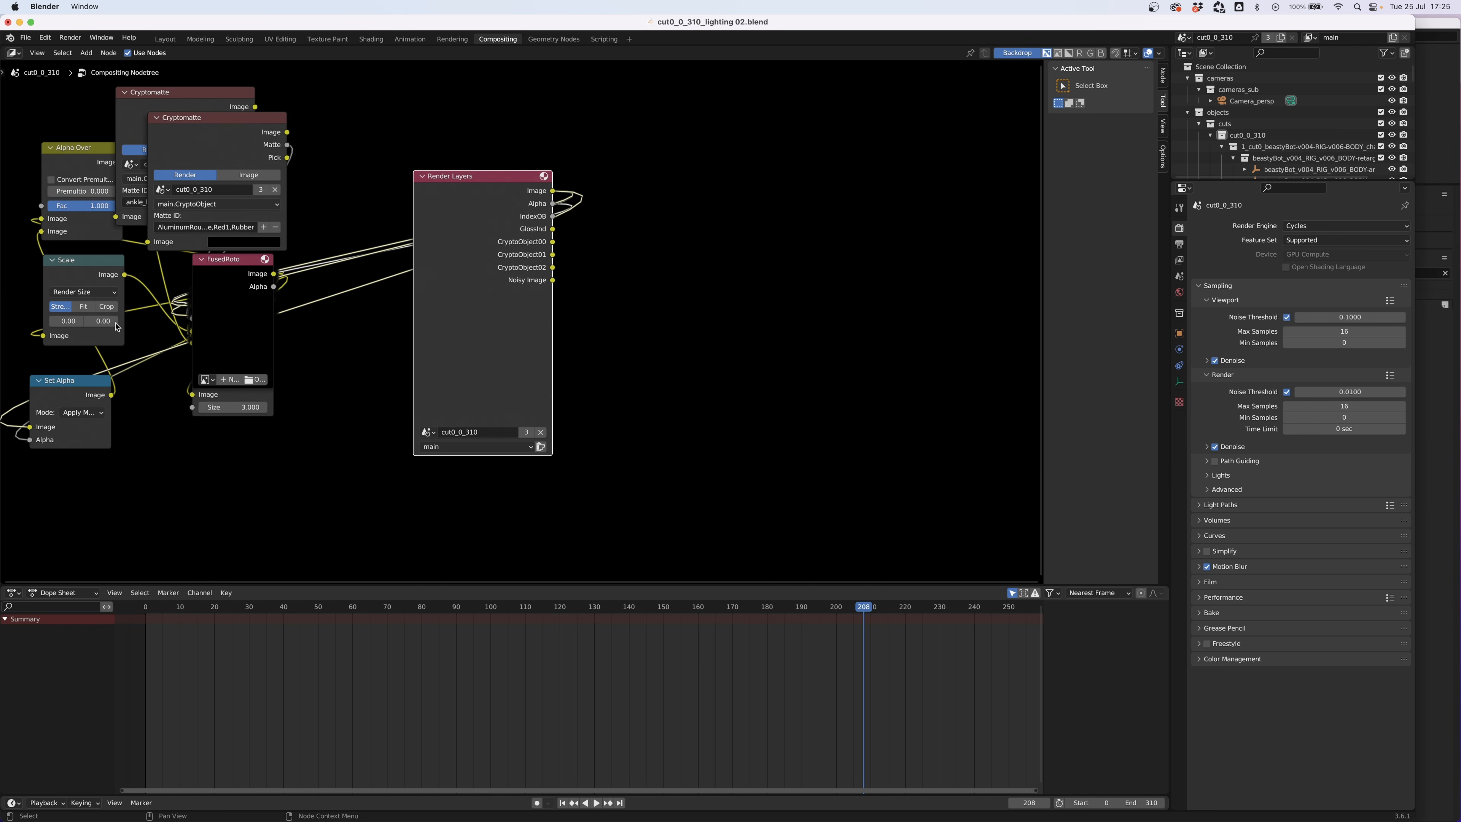
{"action": "left_click_drag", "start_coordinate": [496, 176], "coordinate": [438, 158]}
{"action": "middle_click_drag", "start_coordinate": [491, 205], "coordinate": [201, 192]}
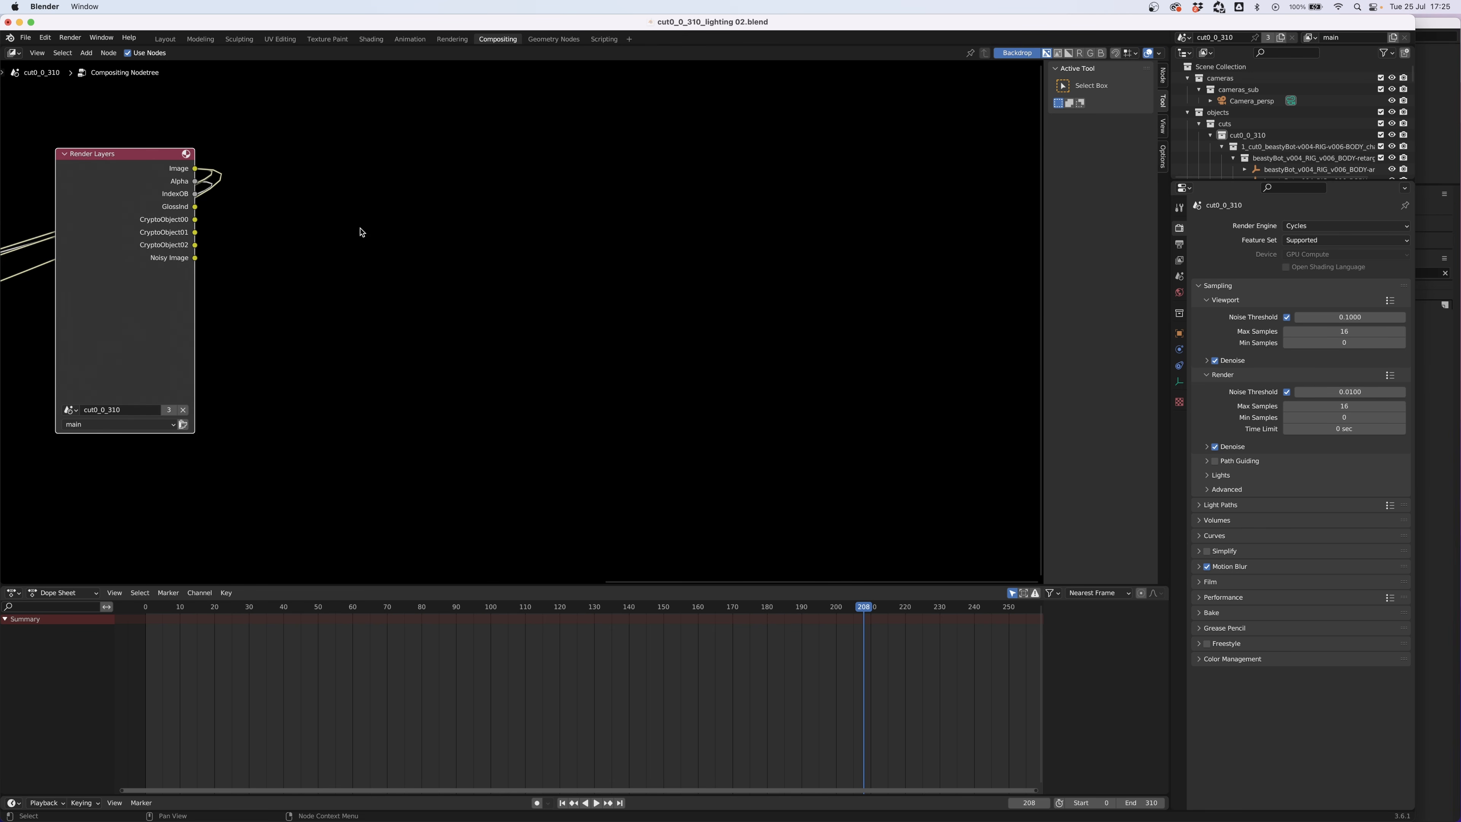
{"action": "key", "text": "shift+a"}
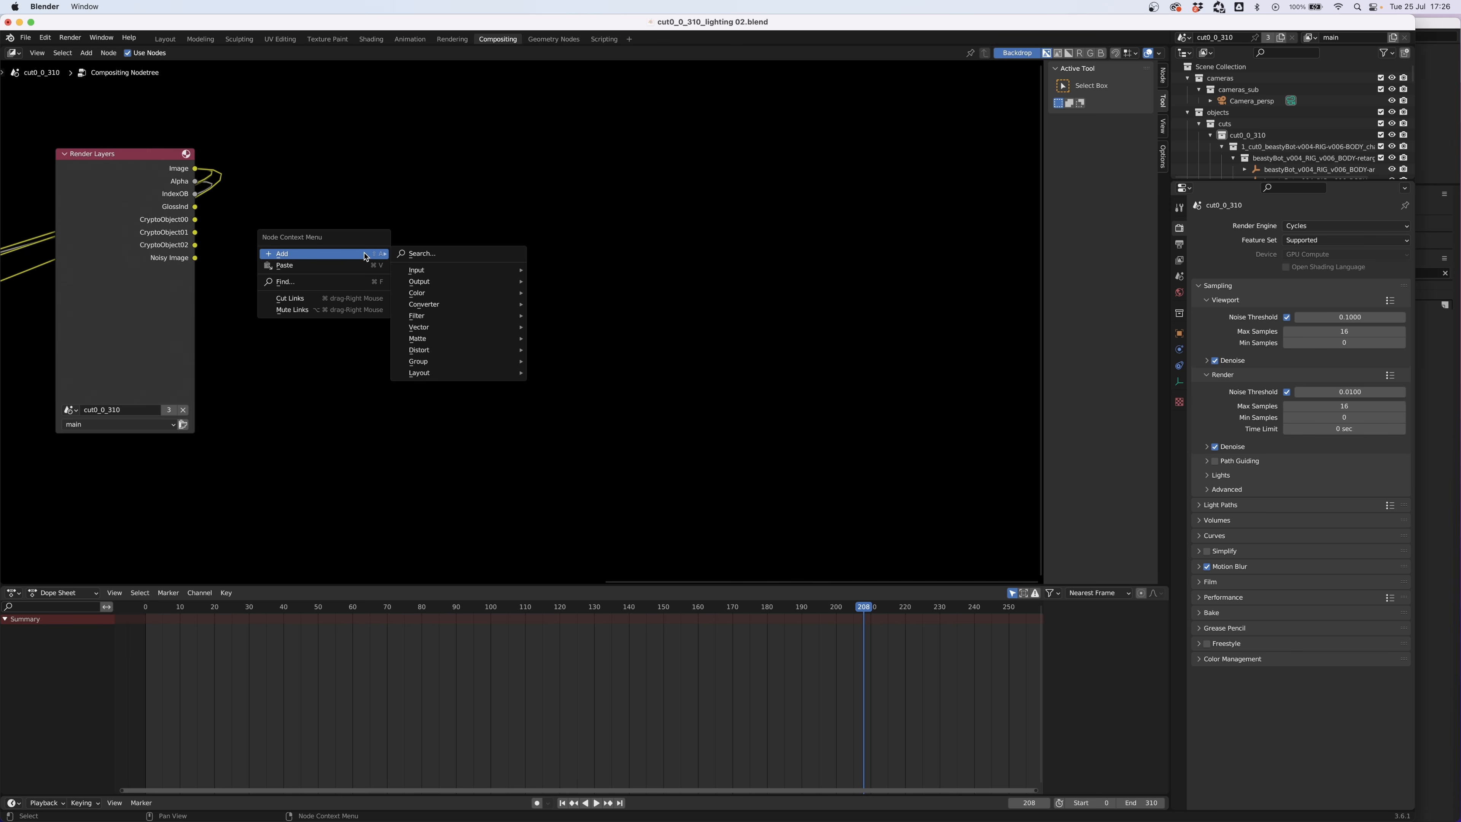
{"action": "left_click", "coordinate": [454, 254]}
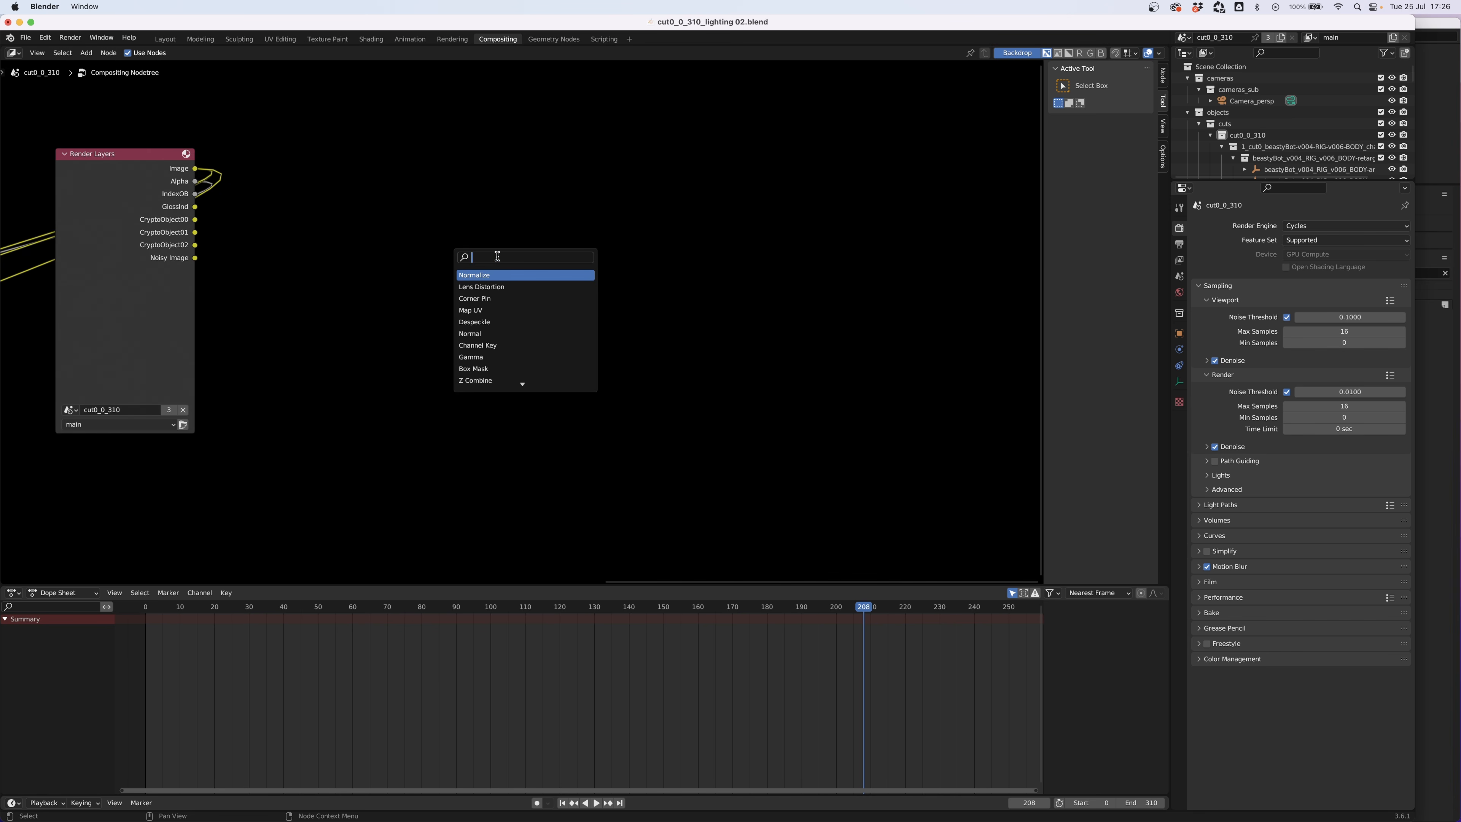
{"action": "type", "text": "cryp"}
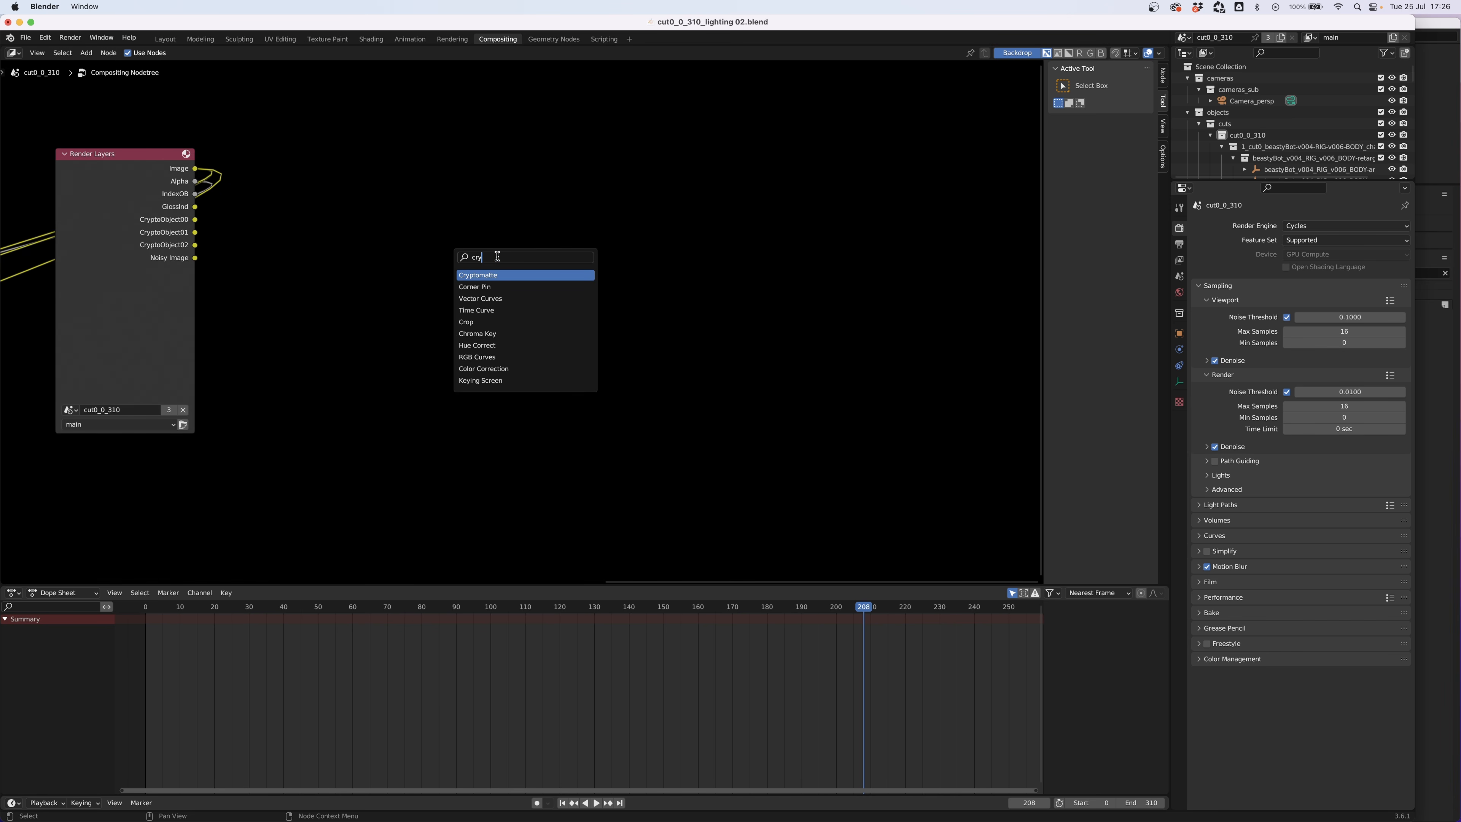
{"action": "left_click", "coordinate": [496, 274]}
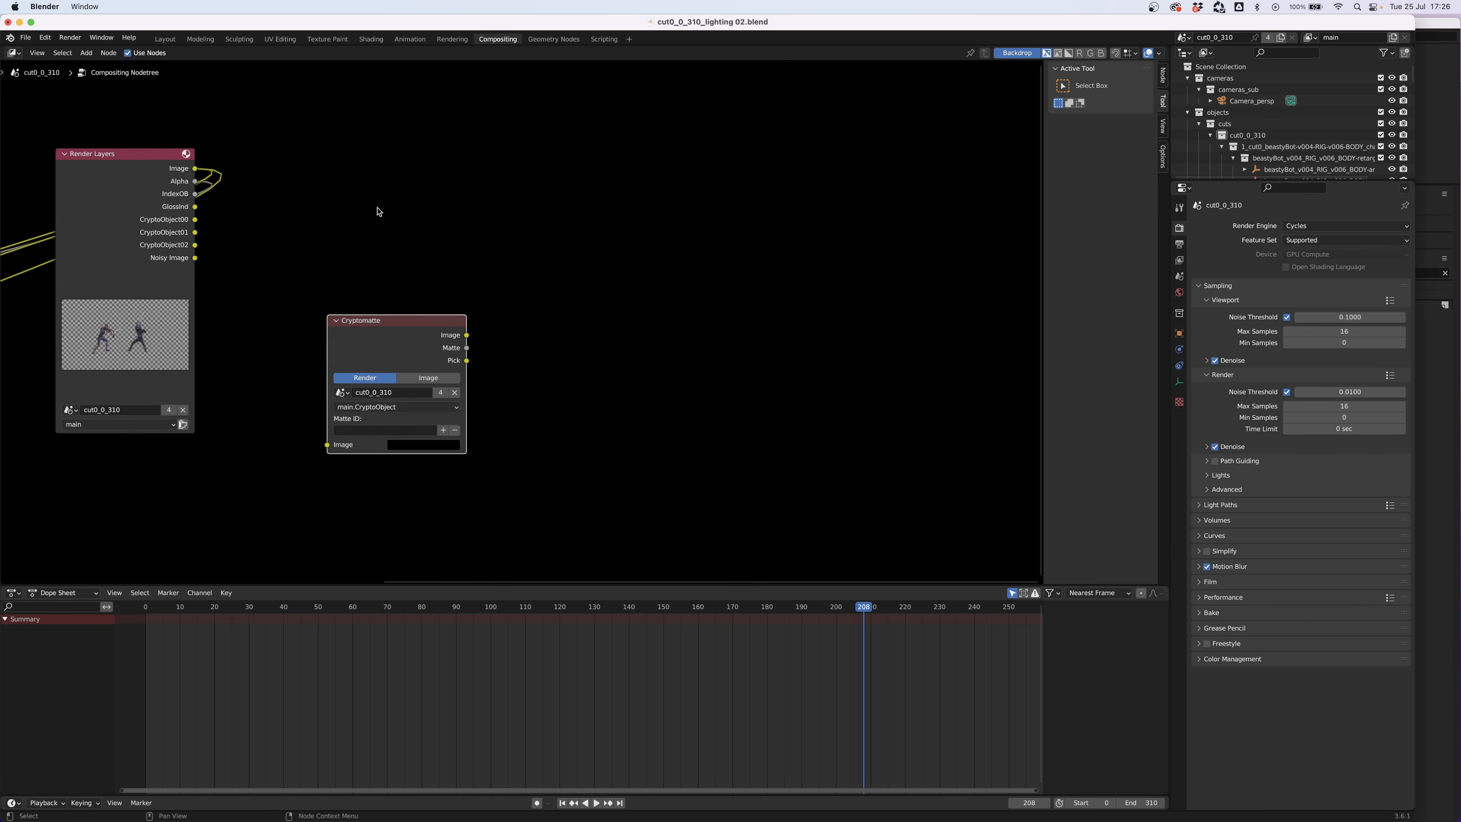
- Add a Viewer node above the Cryptomatte node
{"action": "left_click", "coordinate": [379, 212]}
{"action": "key", "text": "shift+a"}
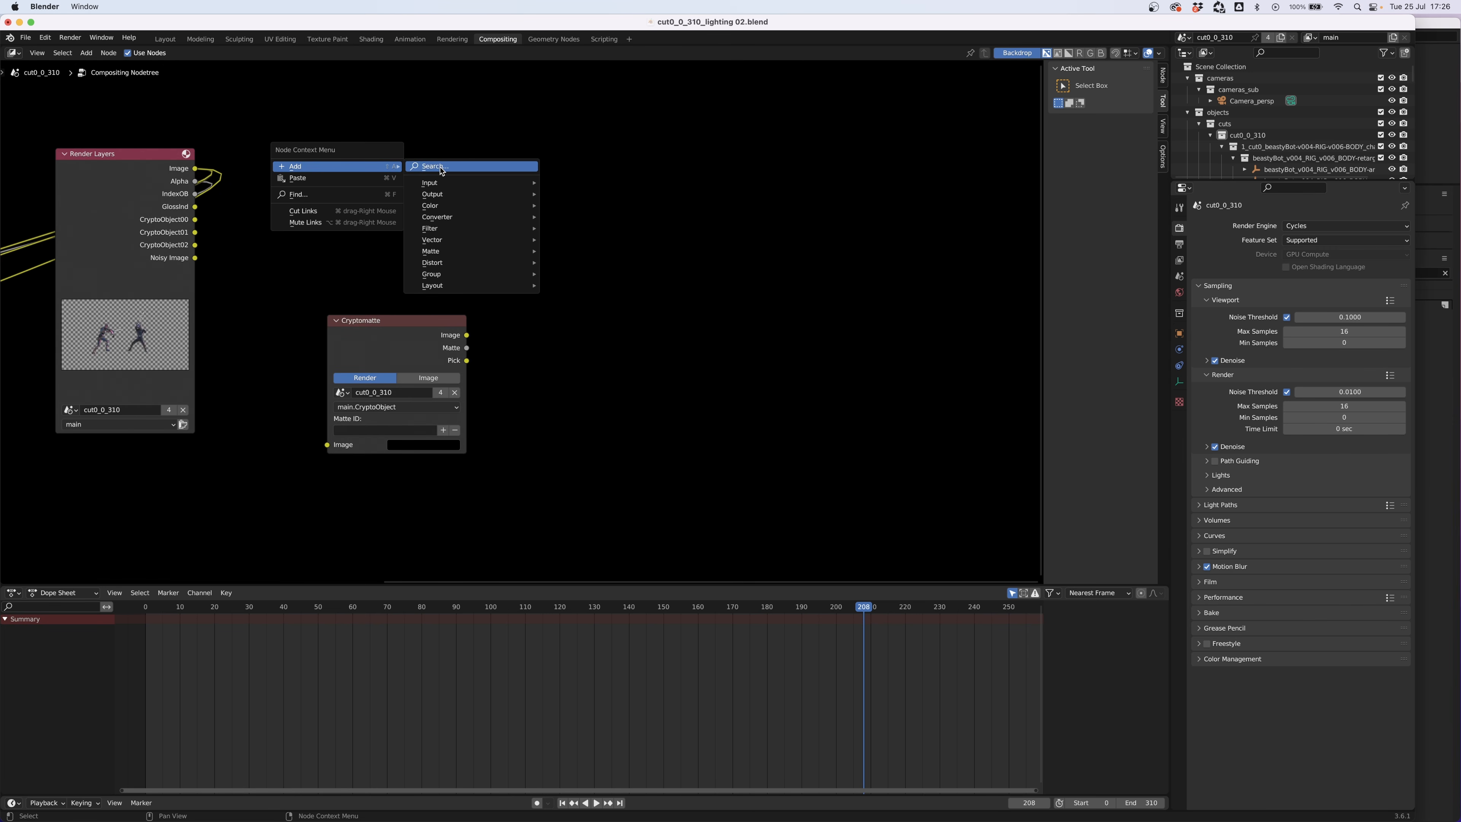
{"action": "left_click", "coordinate": [443, 171]}
{"action": "type", "text": "viewer"}
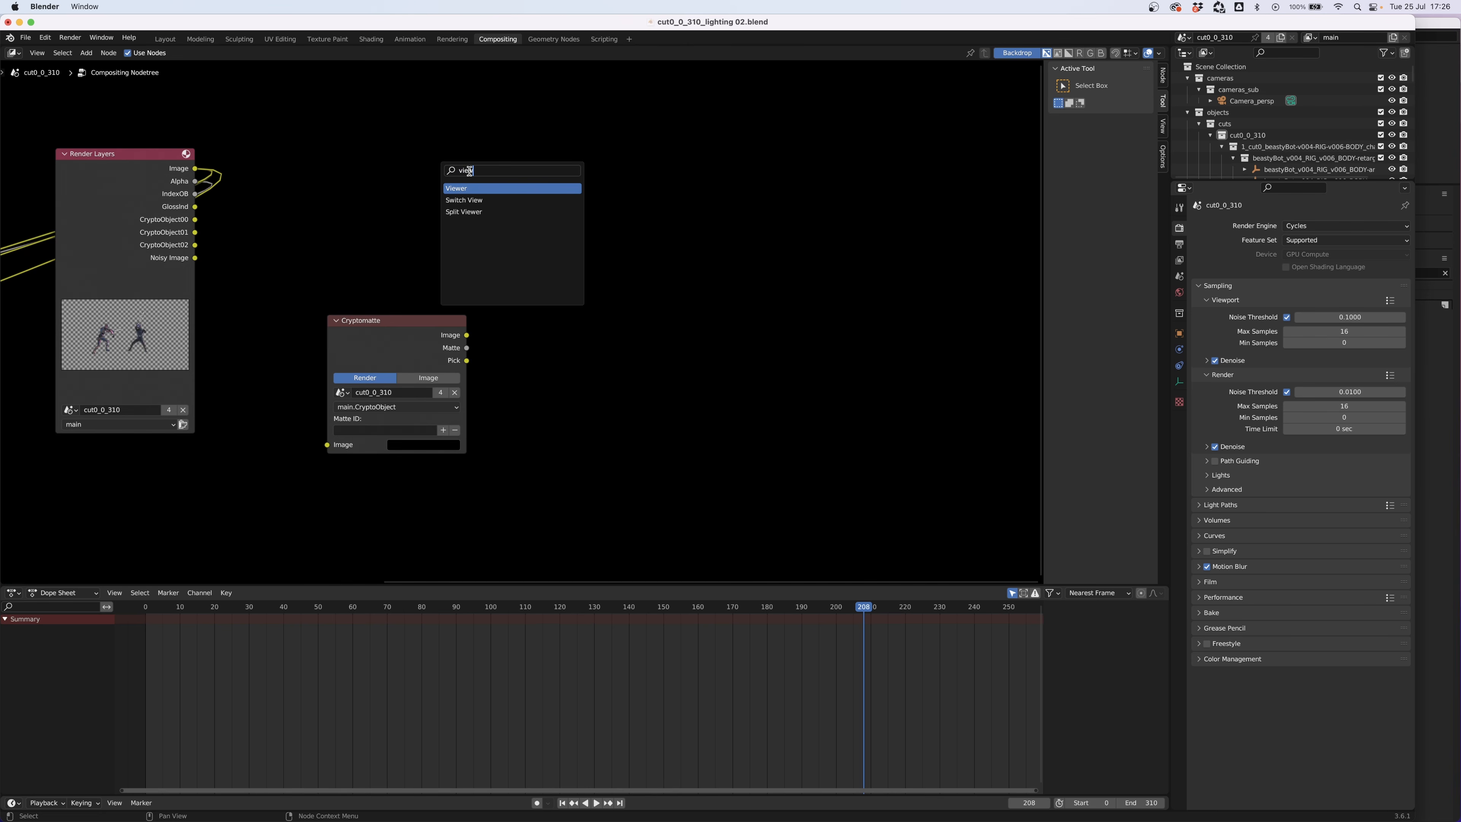
{"action": "key", "text": "Return"}
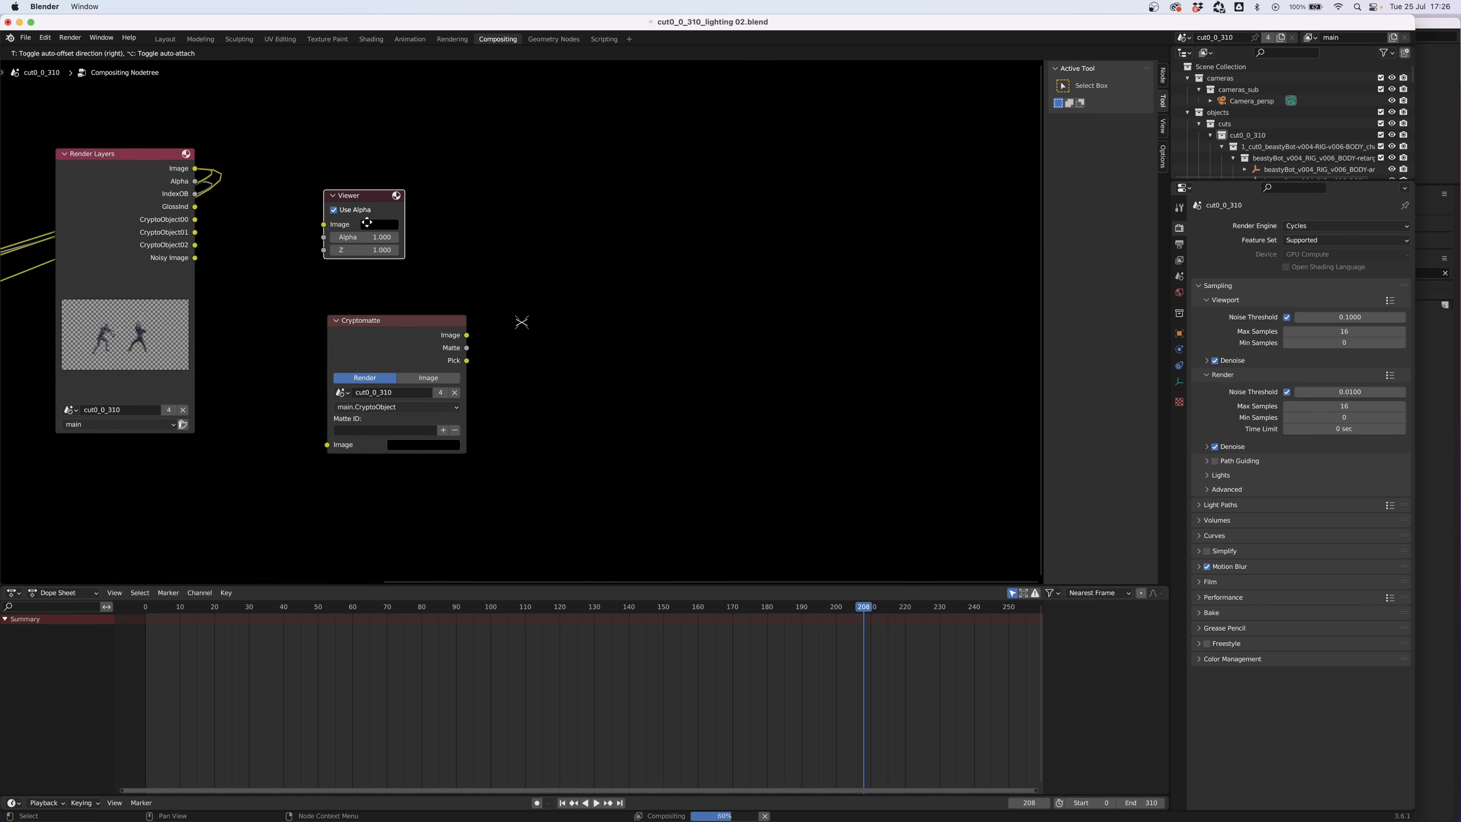
{"action": "left_click", "coordinate": [409, 197]}
- Add a File Output node on the far side of the Viewer and Cryptomatte nodes
{"action": "right_click", "coordinate": [598, 211]}
{"action": "key", "text": "shift+a"}
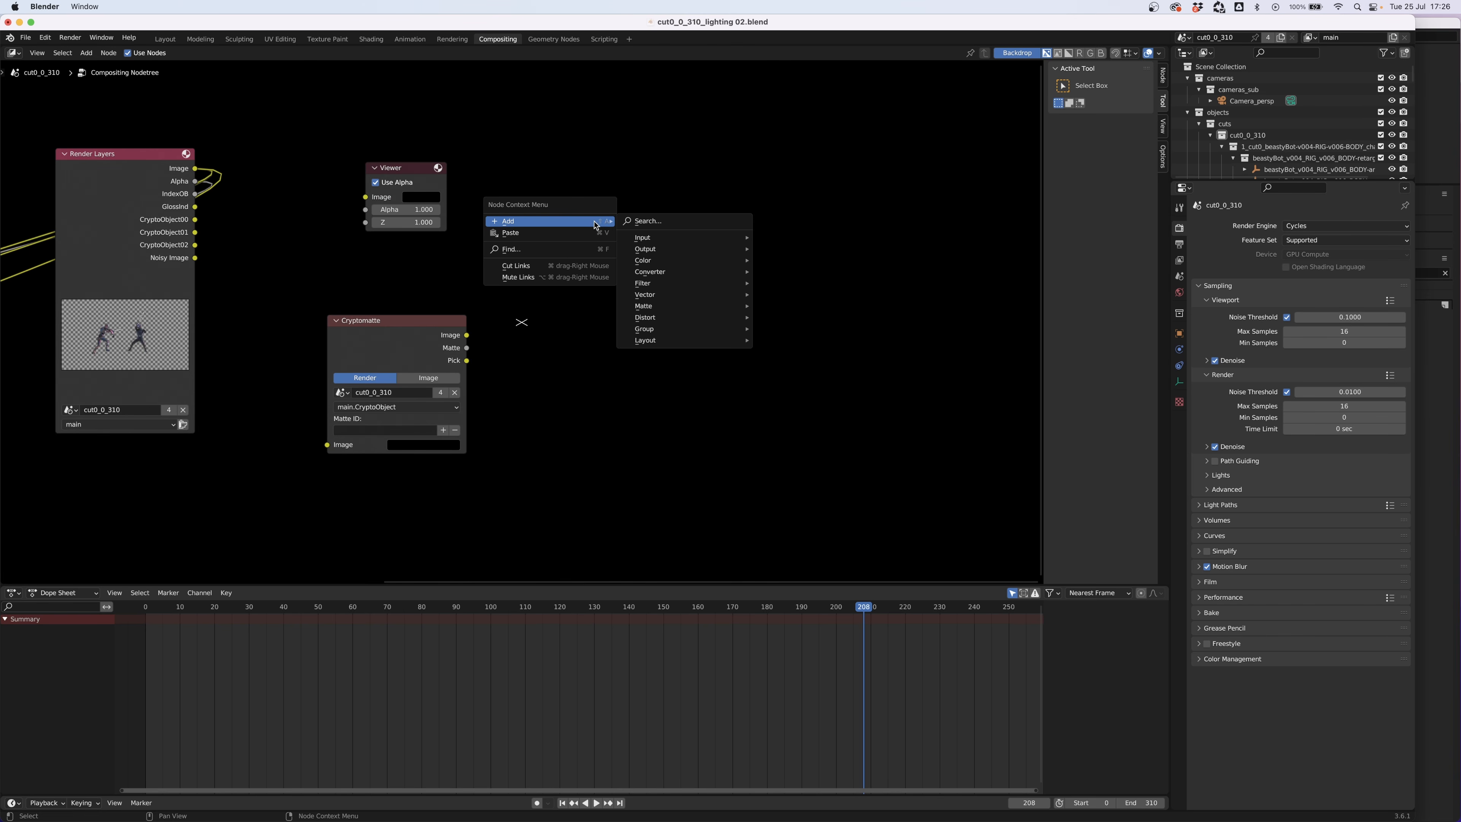
{"action": "type", "text": "output"}
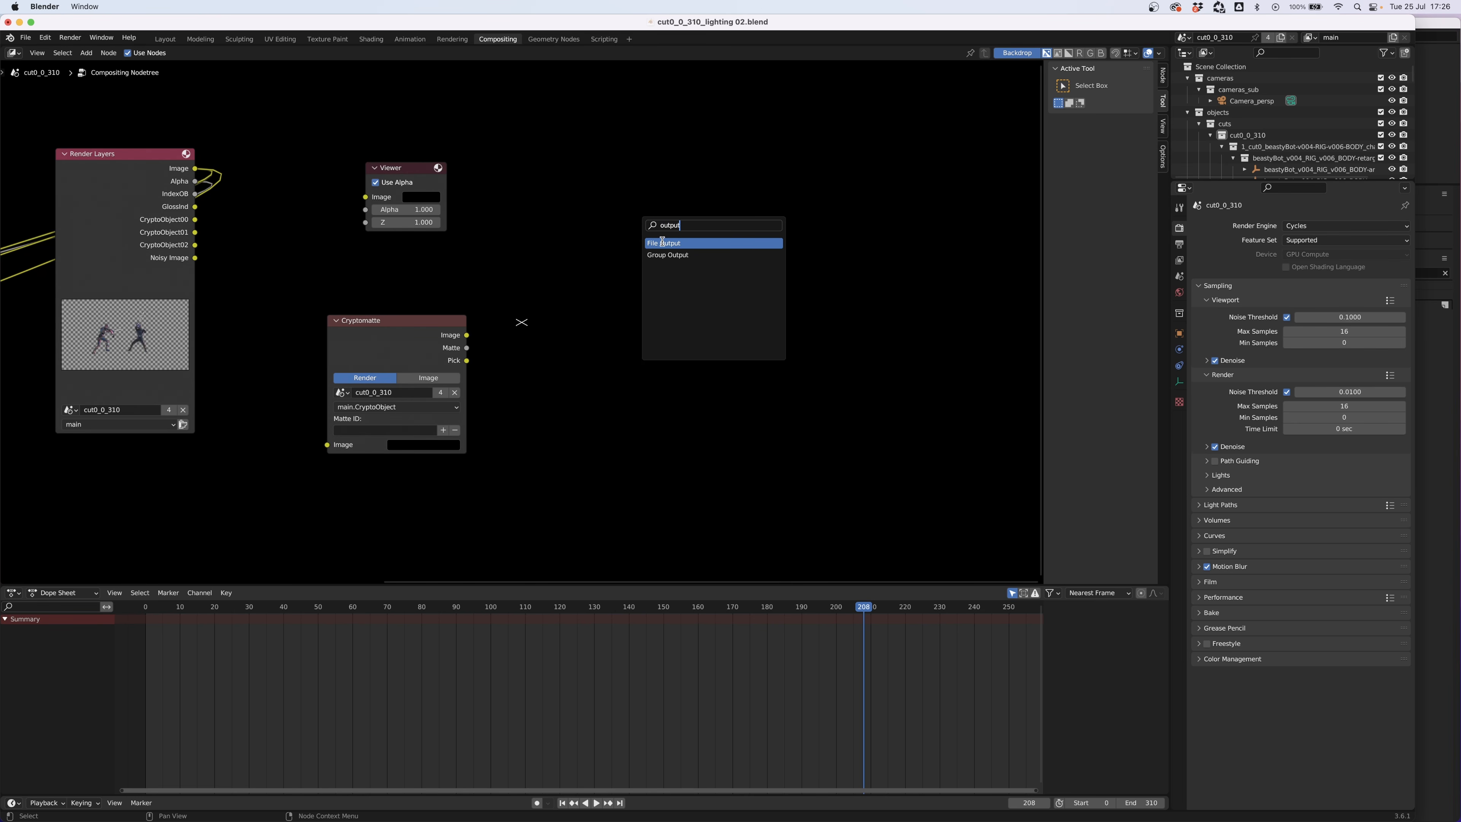
{"action": "left_click", "coordinate": [662, 242]}
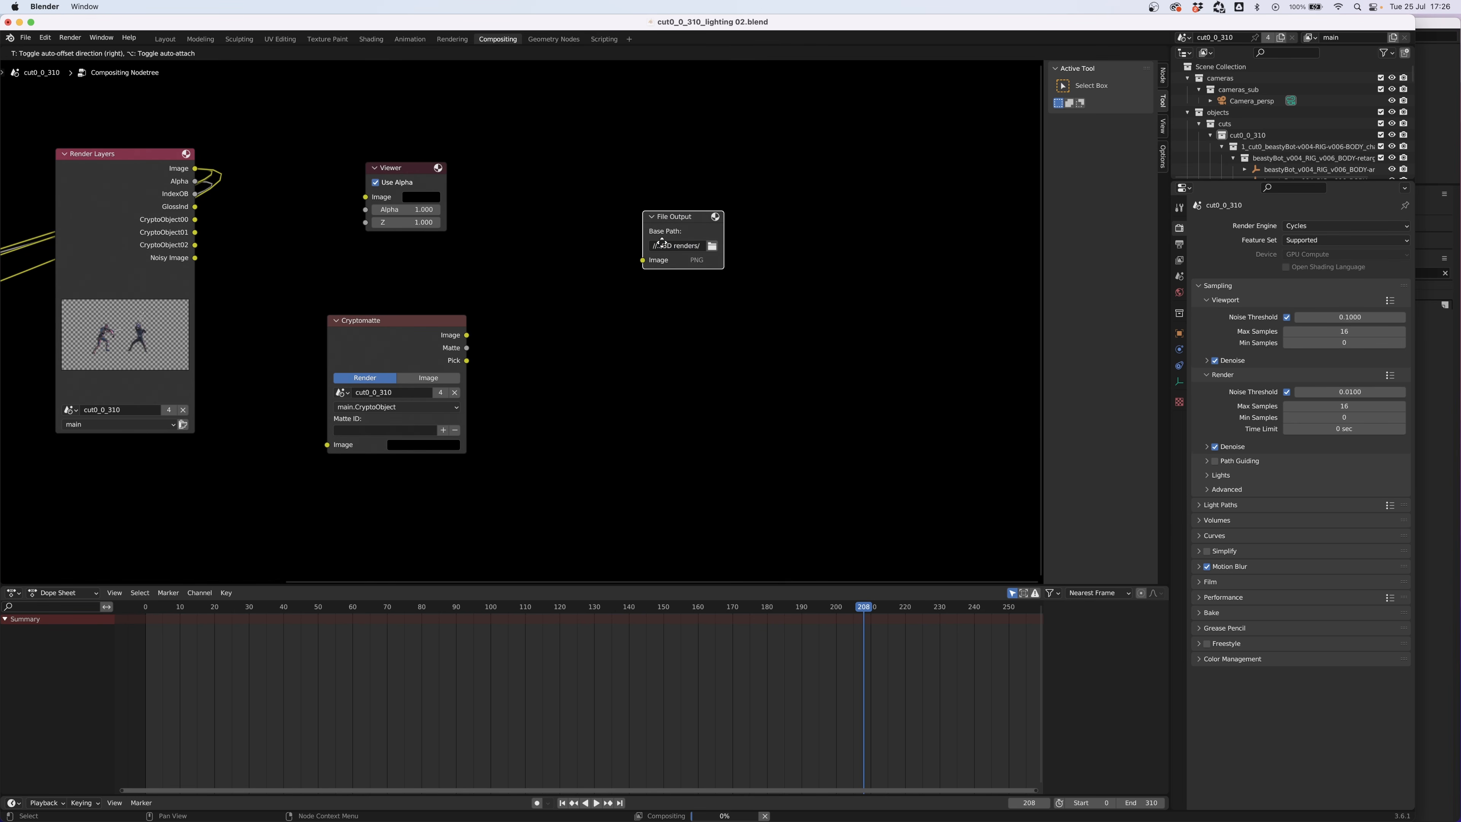
{"action": "left_click", "coordinate": [592, 263]}
- Link the Render Layers Image output to the Image inputs of both the Viewer and the Cryptomatte node
{"action": "middle_click_drag", "start_coordinate": [450, 255], "coordinate": [489, 265]}
{"action": "scroll", "coordinate": [489, 266], "scroll_direction": "up", "scroll_amount": 2}
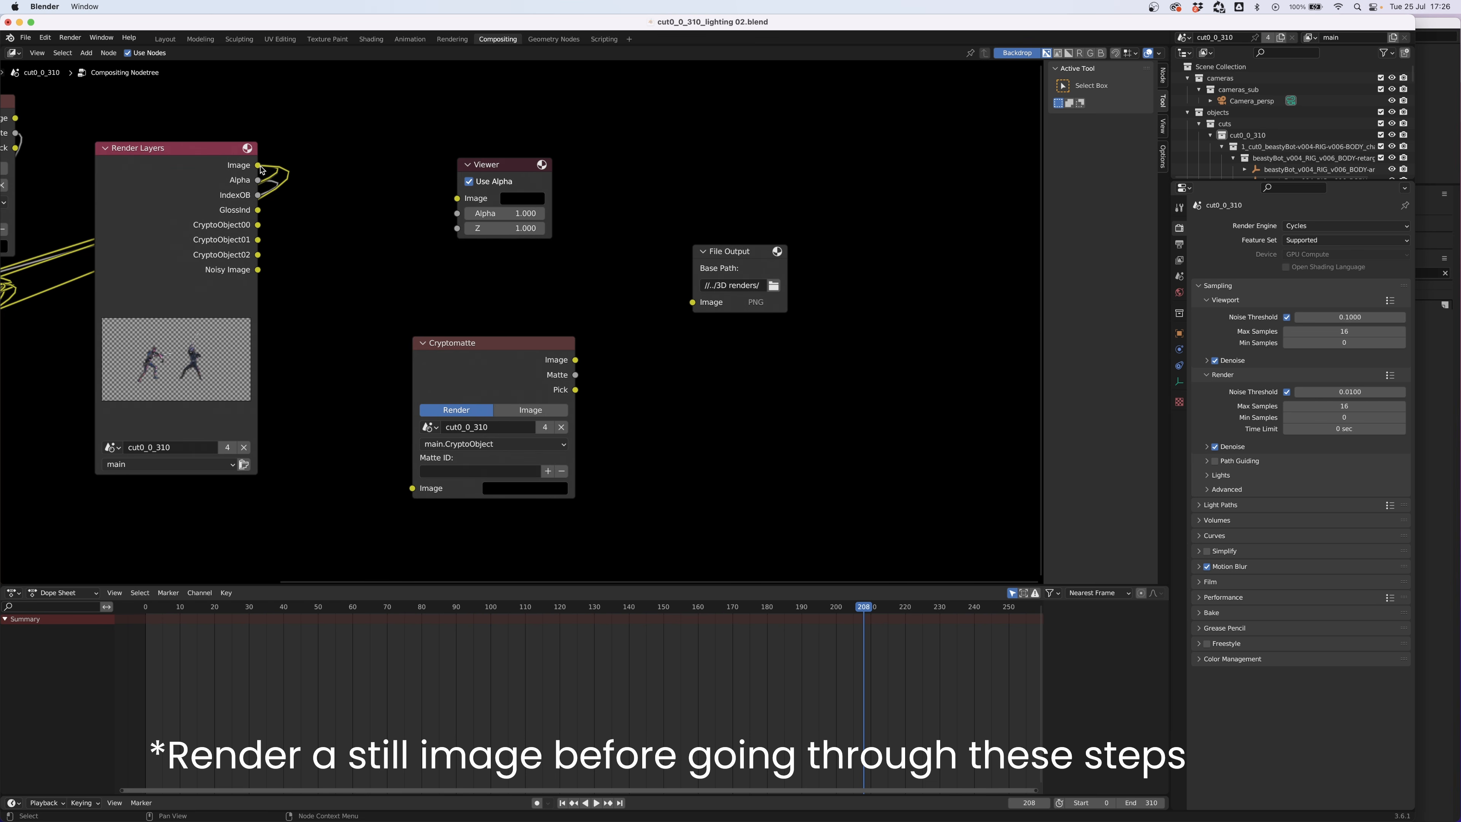
{"action": "left_click_drag", "start_coordinate": [257, 165], "coordinate": [454, 203]}
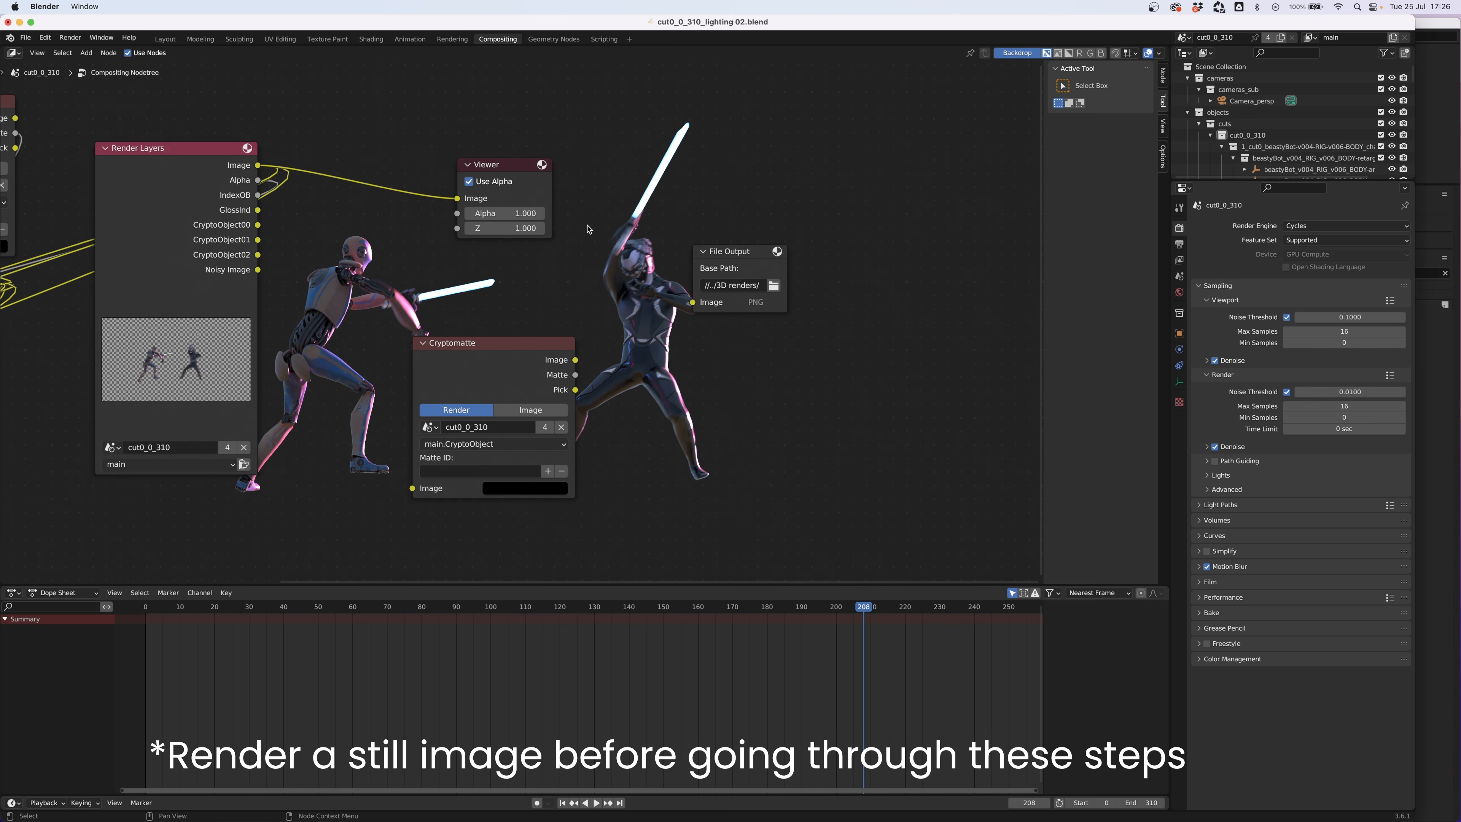
{"action": "left_click_drag", "start_coordinate": [259, 168], "coordinate": [411, 488]}
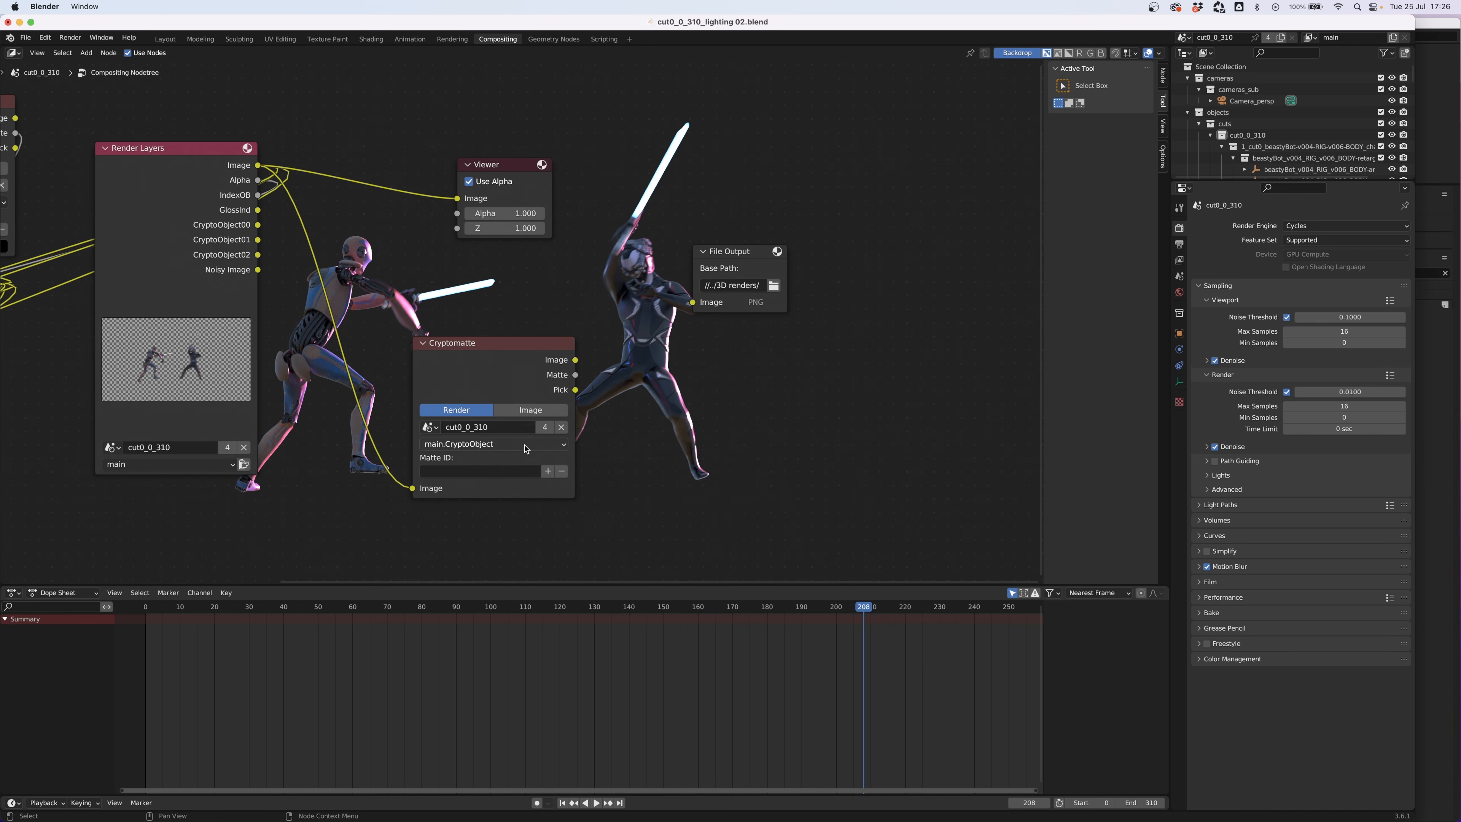
- Pick both sabre blades, Cylinder 01 and Cylinder.001, from the rendered backdrop as the Cryptomatte node's Matte ID
{"action": "left_click", "coordinate": [525, 449]}
{"action": "left_click", "coordinate": [504, 466]}
{"action": "left_click", "coordinate": [547, 471]}
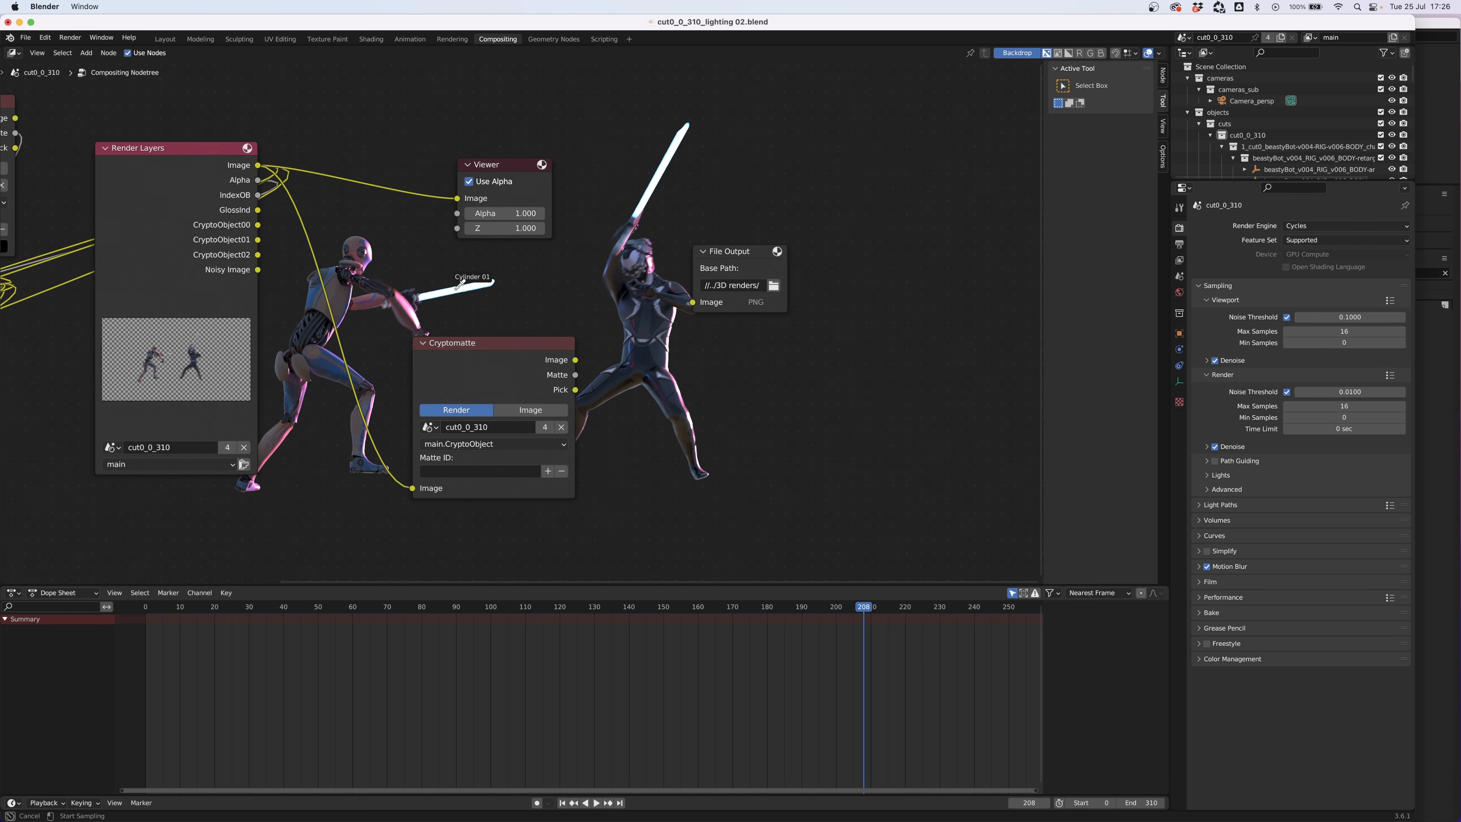
{"action": "left_click", "coordinate": [455, 293]}
{"action": "left_click", "coordinate": [547, 470]}
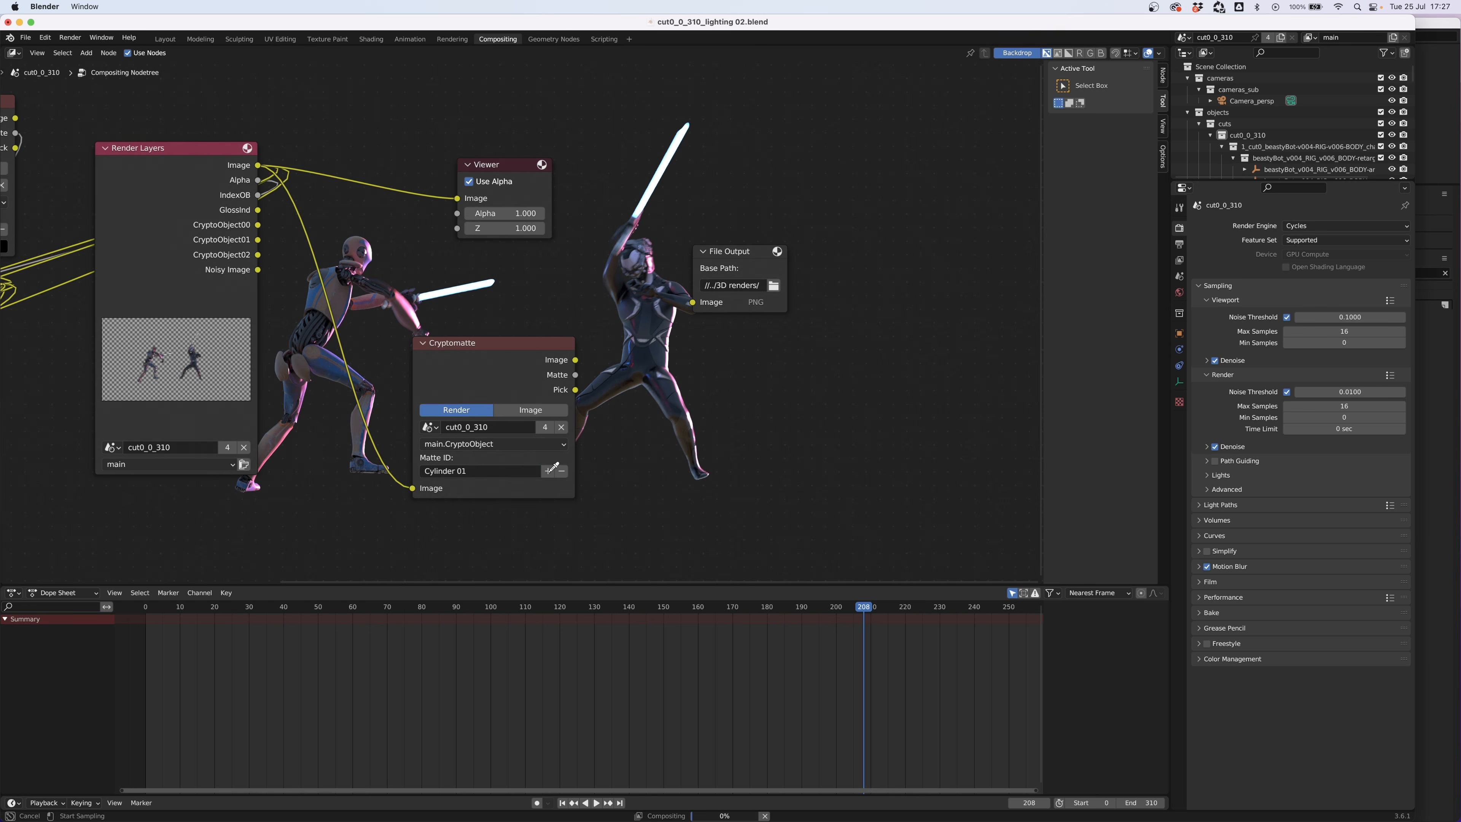
{"action": "left_click", "coordinate": [663, 165]}
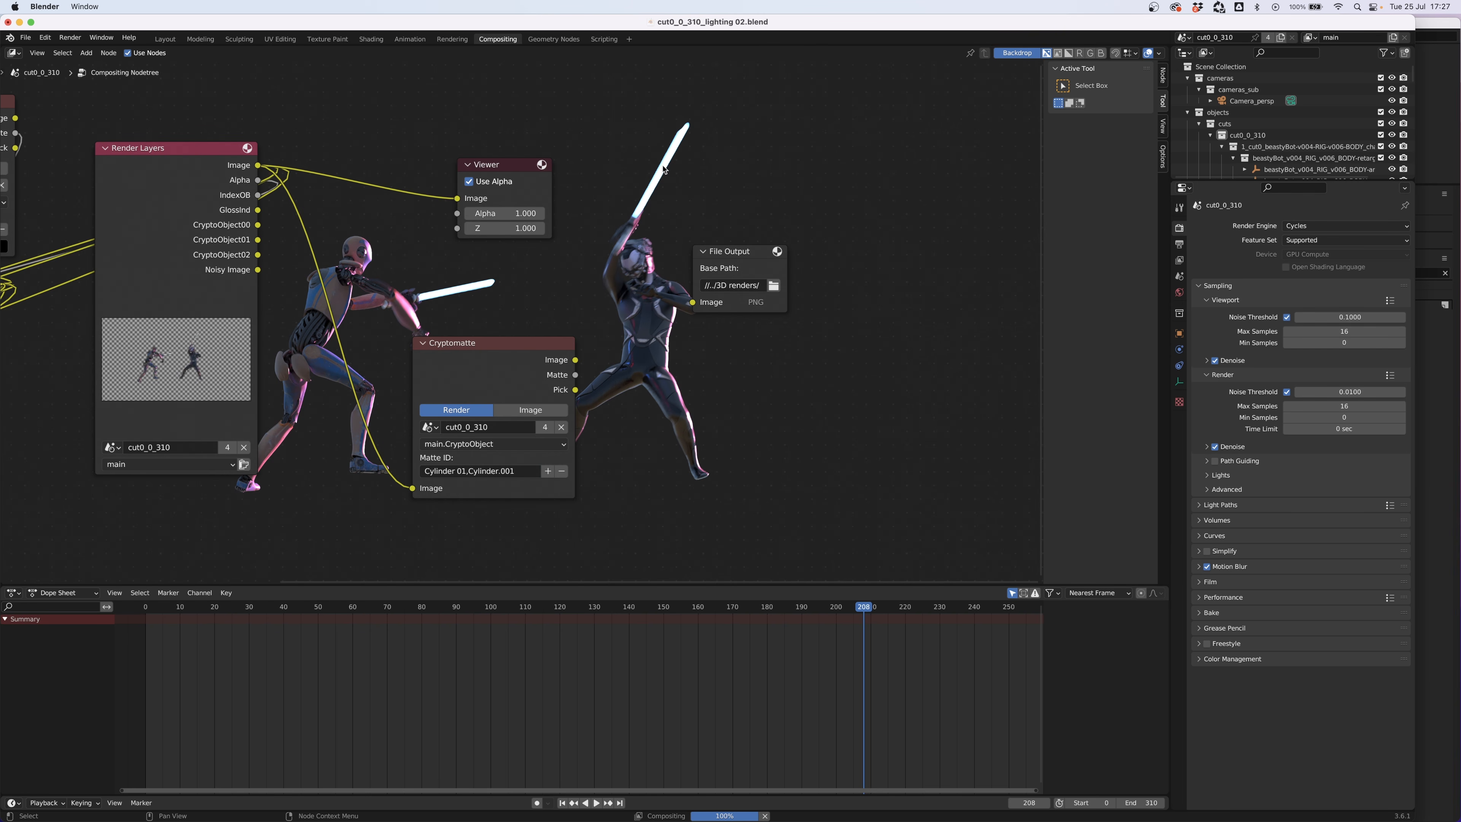
{"action": "key", "text": "super+z"}
{"action": "left_click", "coordinate": [547, 473]}
{"action": "left_click", "coordinate": [463, 470]}
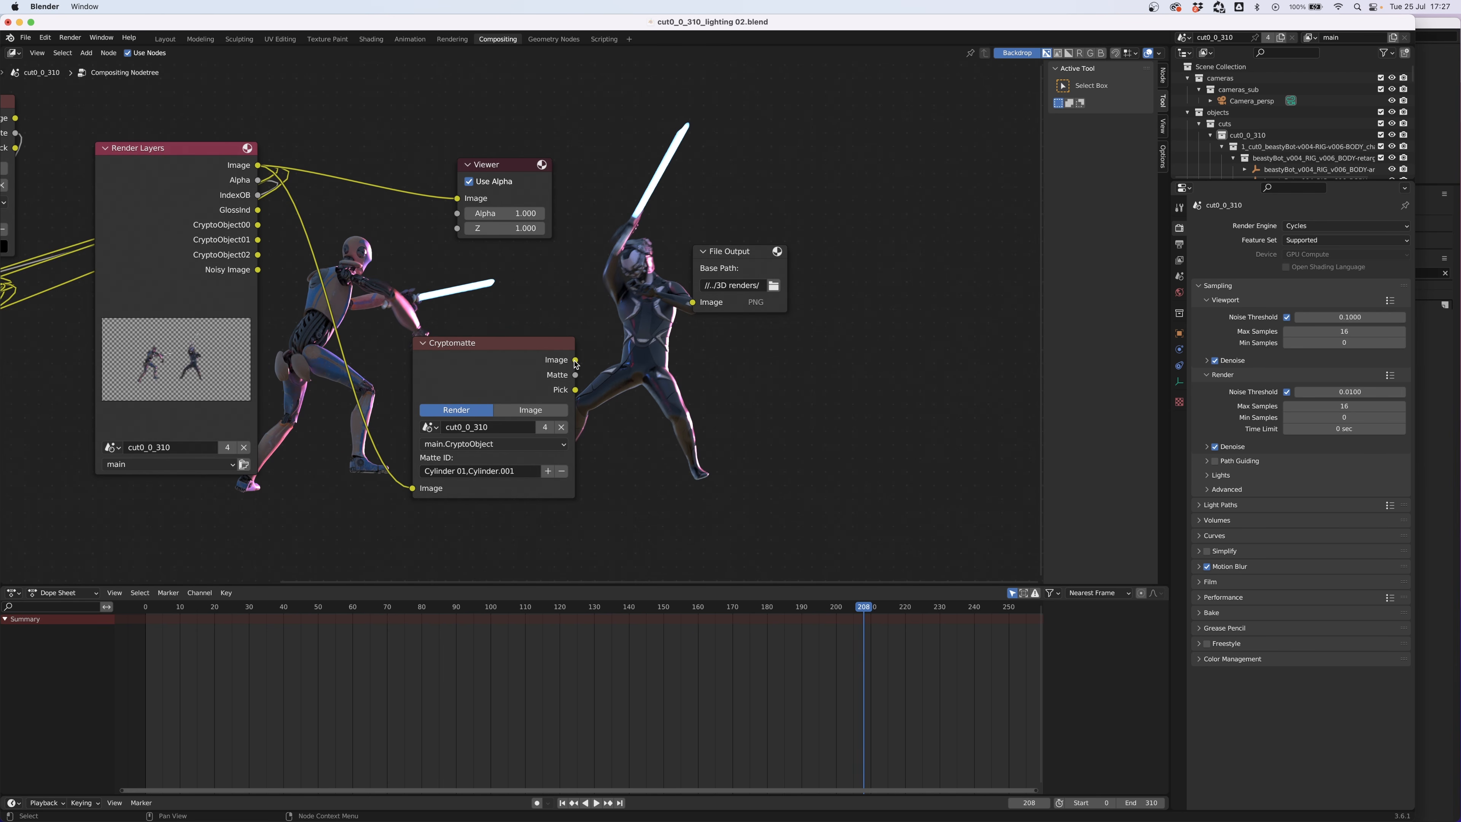
- Connect the Cryptomatte Image output to the Viewer and File Output nodes, with the File Output properties opened
{"action": "left_click_drag", "start_coordinate": [575, 361], "coordinate": [460, 203]}
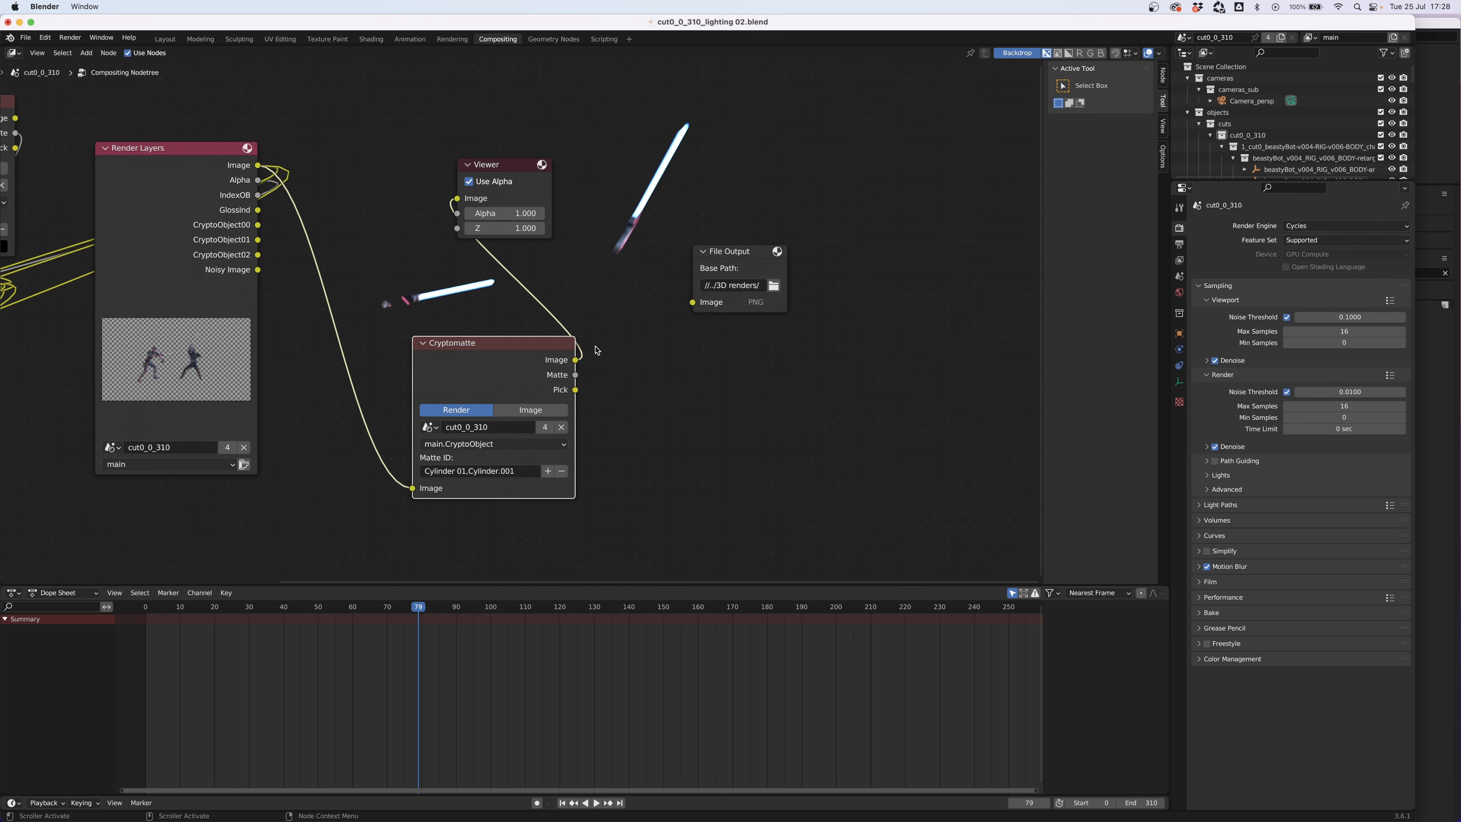
{"action": "left_click", "coordinate": [742, 257]}
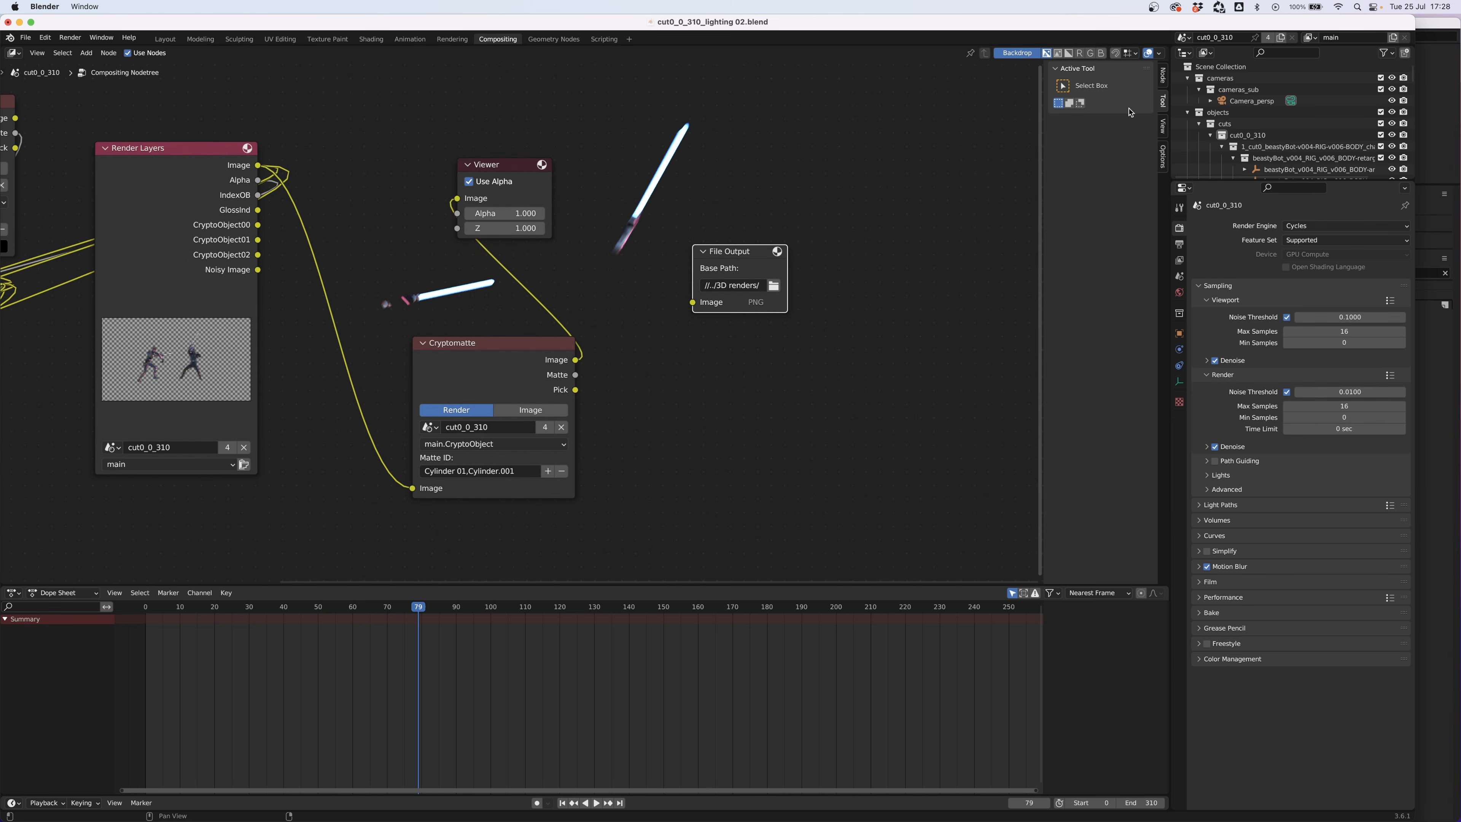
{"action": "left_click", "coordinate": [1163, 77]}
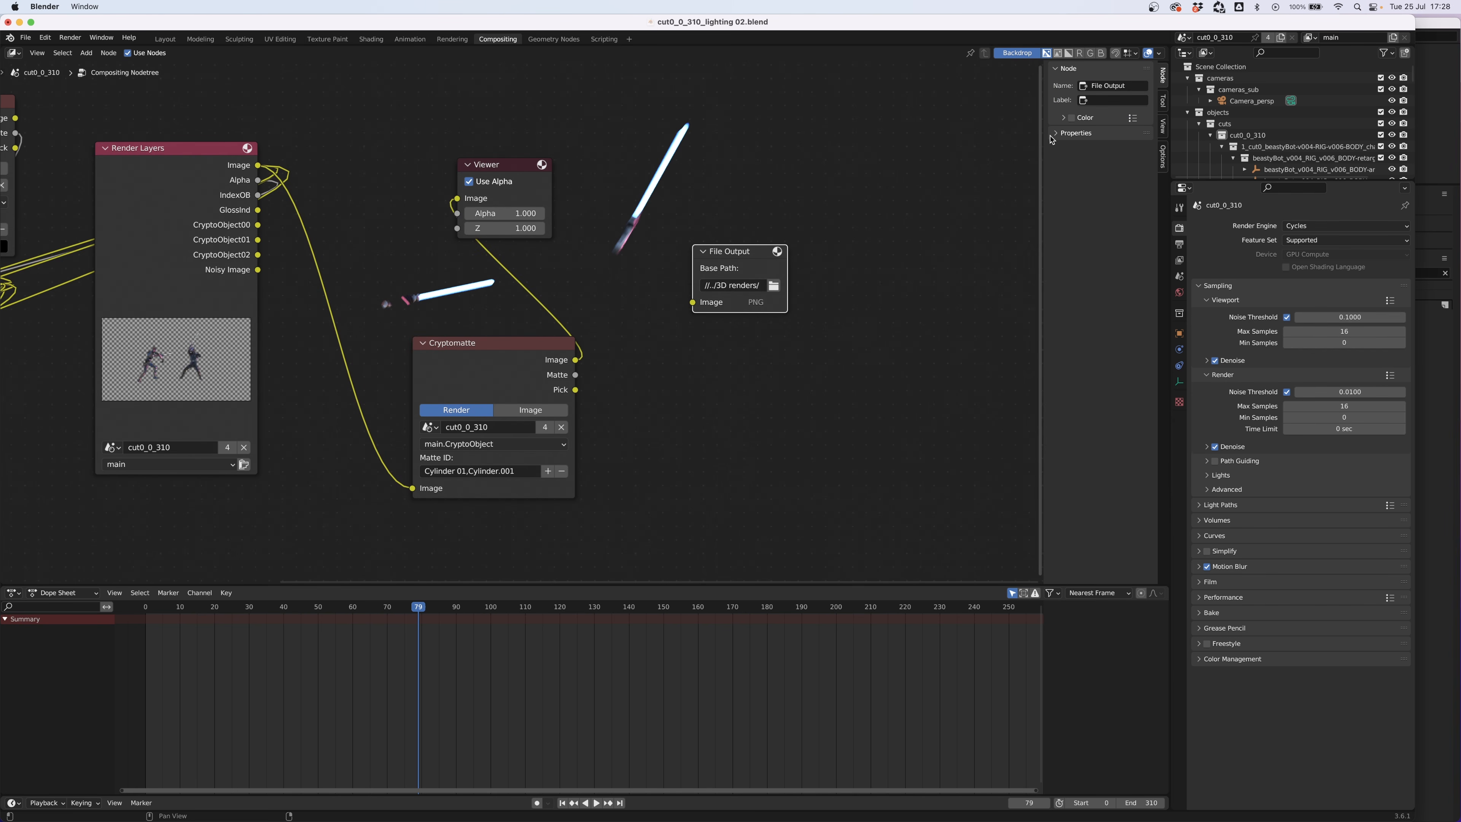
{"action": "left_click", "coordinate": [1062, 132]}
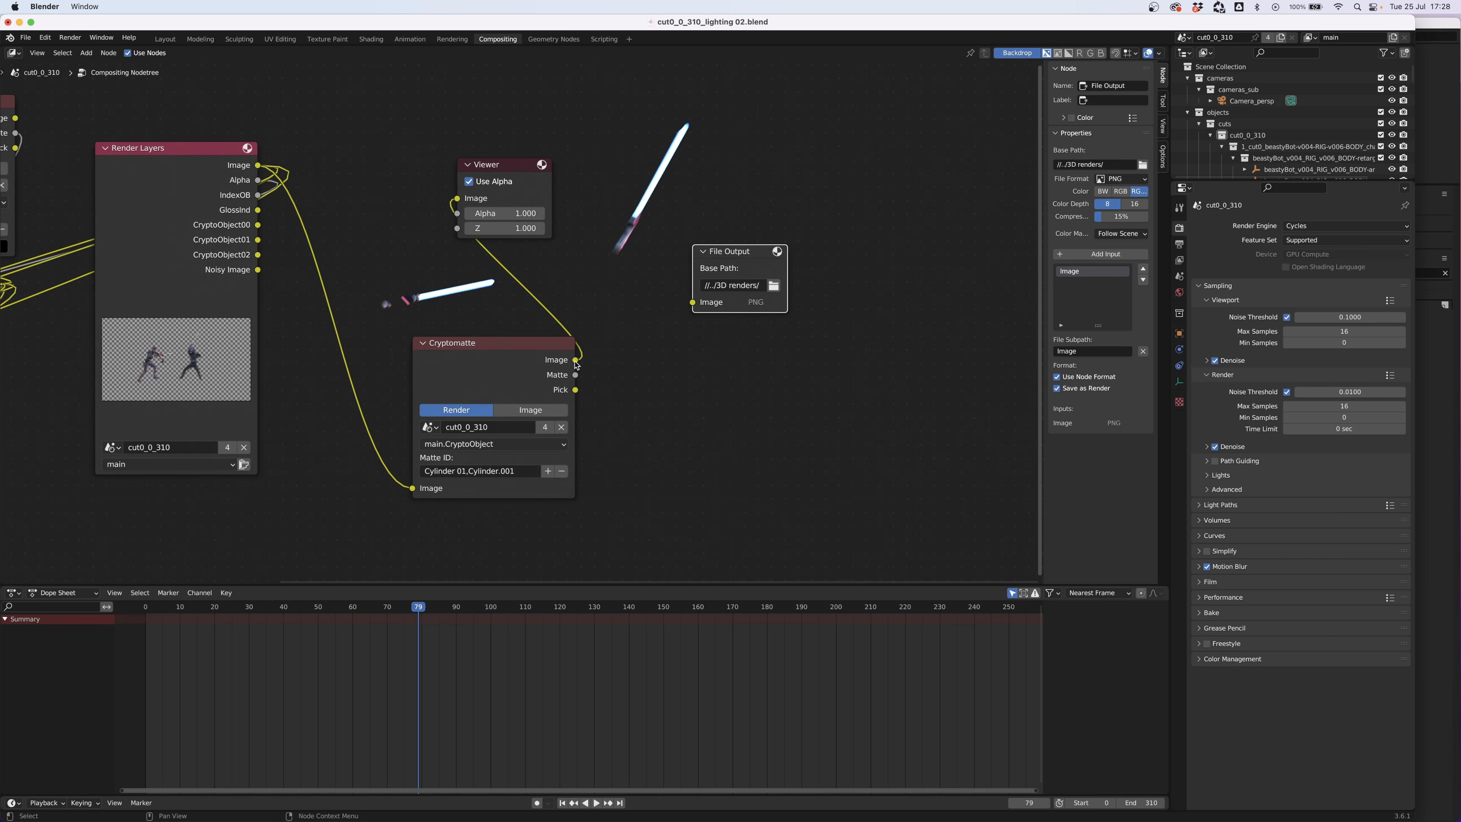
{"action": "left_click_drag", "start_coordinate": [575, 360], "coordinate": [696, 305]}
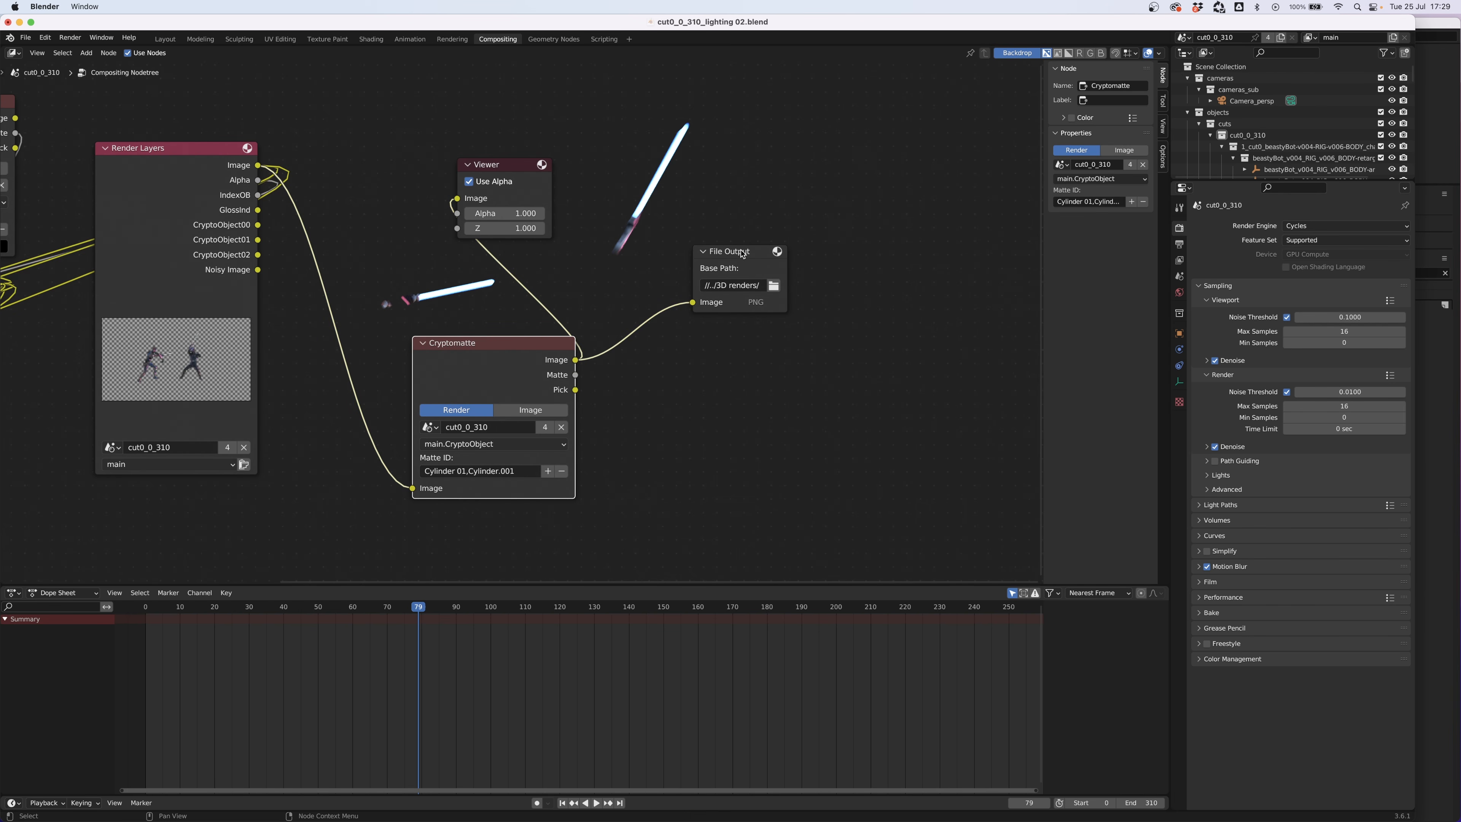
- Rename the File Output node's Image input to "light sabre pass" and return to the Layout workspace
{"action": "left_click", "coordinate": [742, 253]}
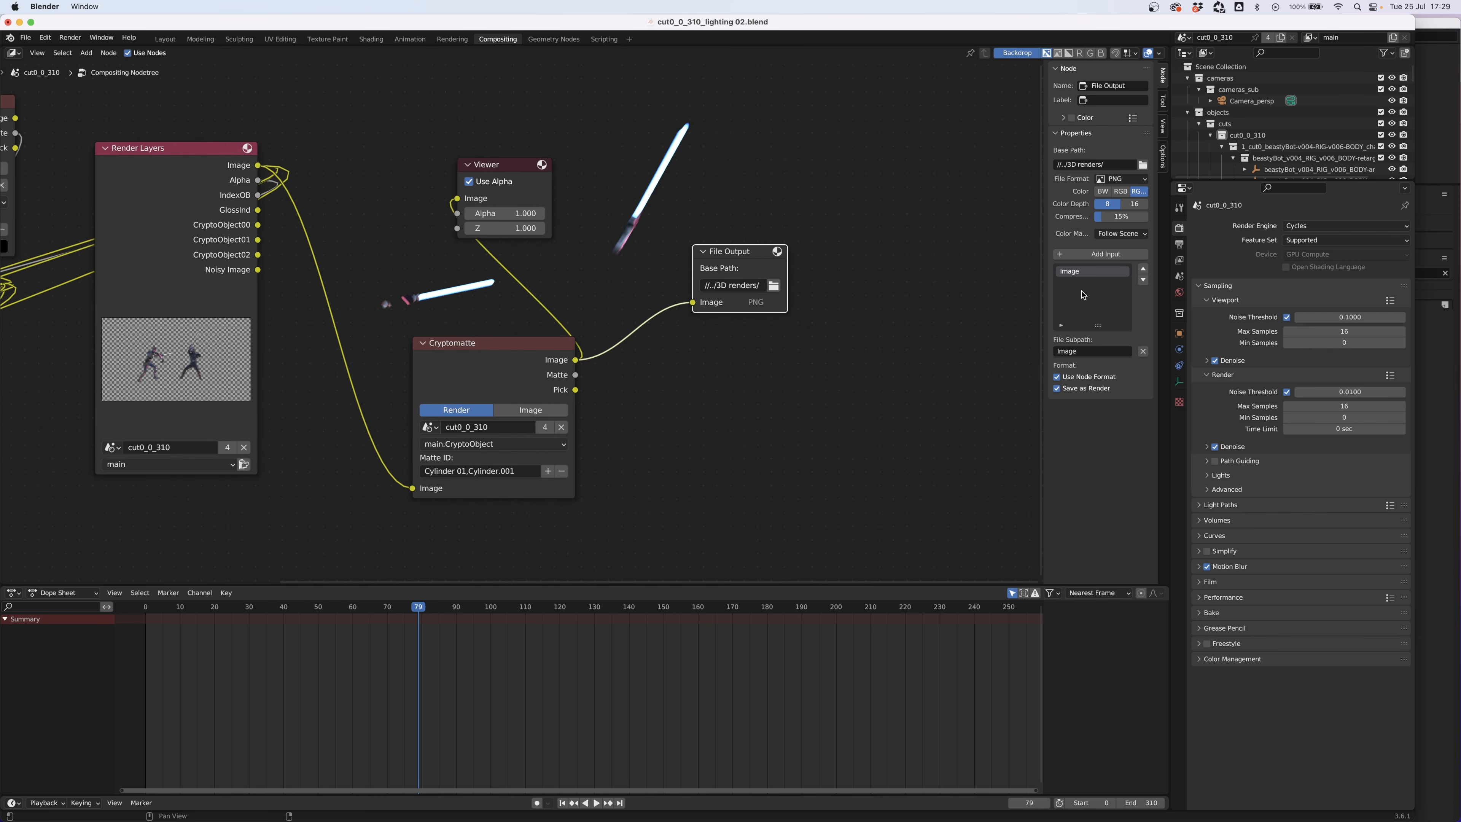
{"action": "double_click", "coordinate": [1082, 270]}
{"action": "type", "text": "light sabre pass"}
{"action": "key", "text": "Return"}
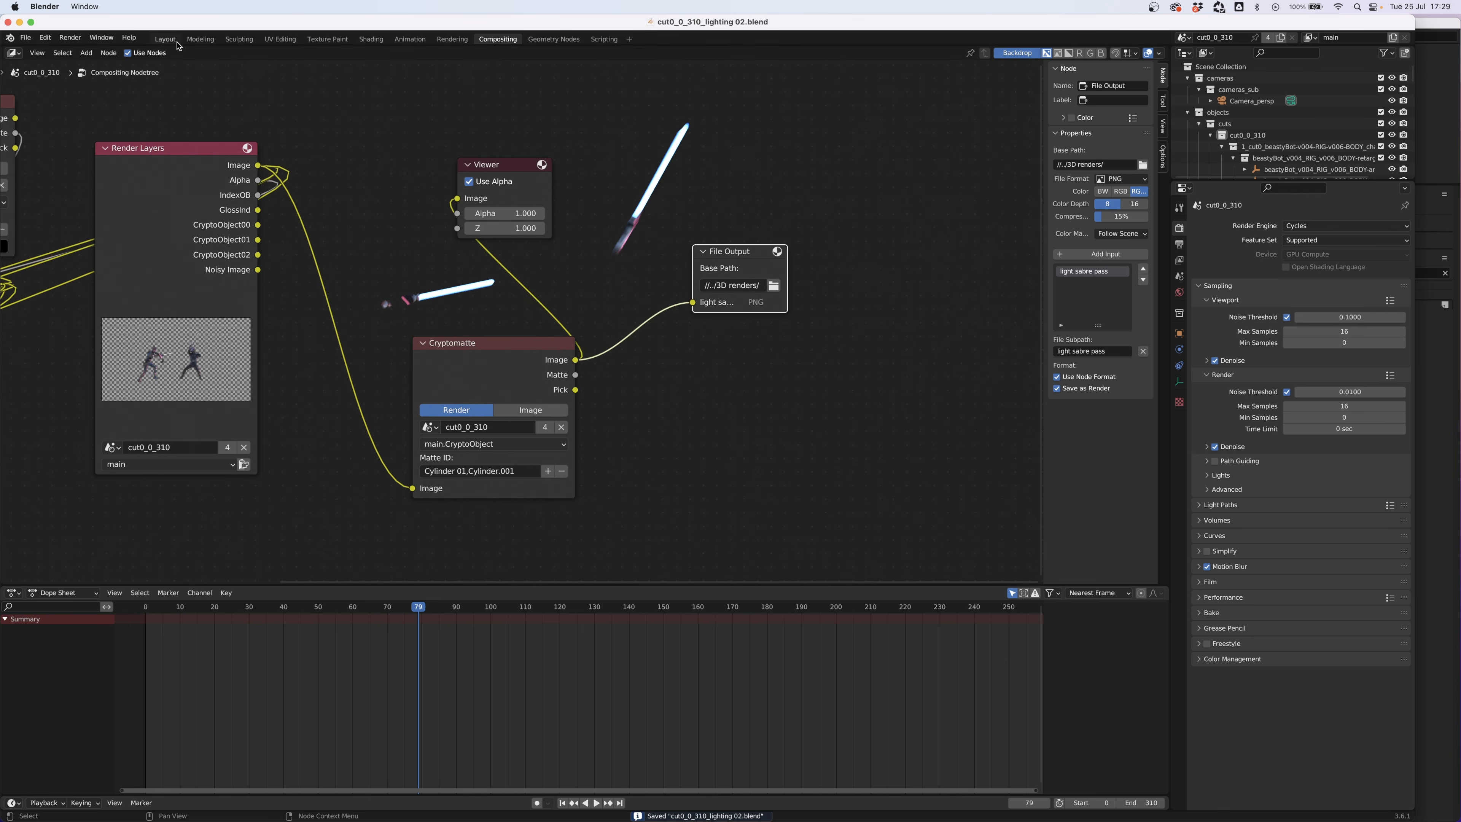
{"action": "left_click", "coordinate": [165, 38]}
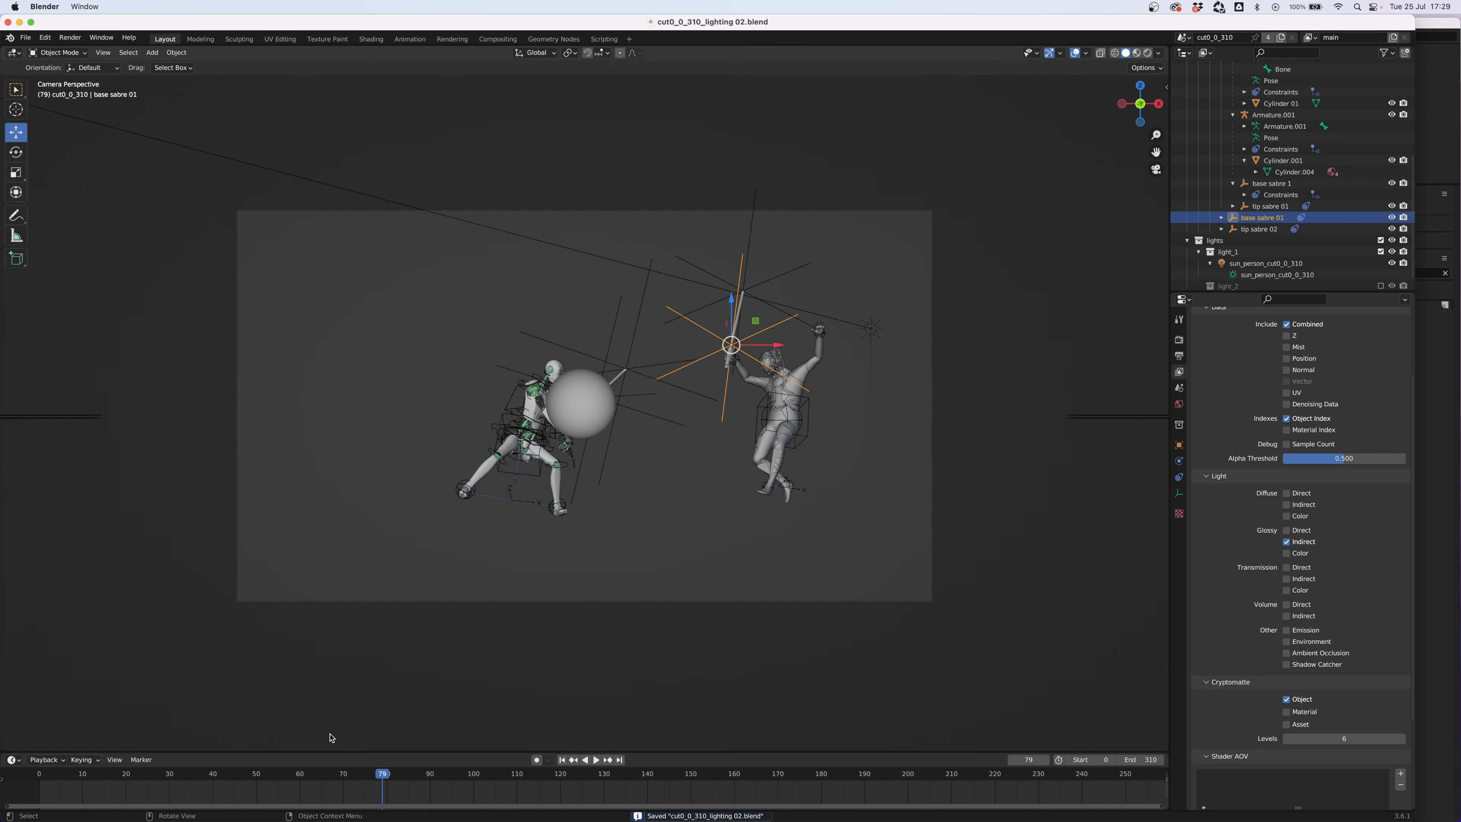
- Return the viewport to the camera view and render the full animation
{"action": "left_click", "coordinate": [1156, 169]}
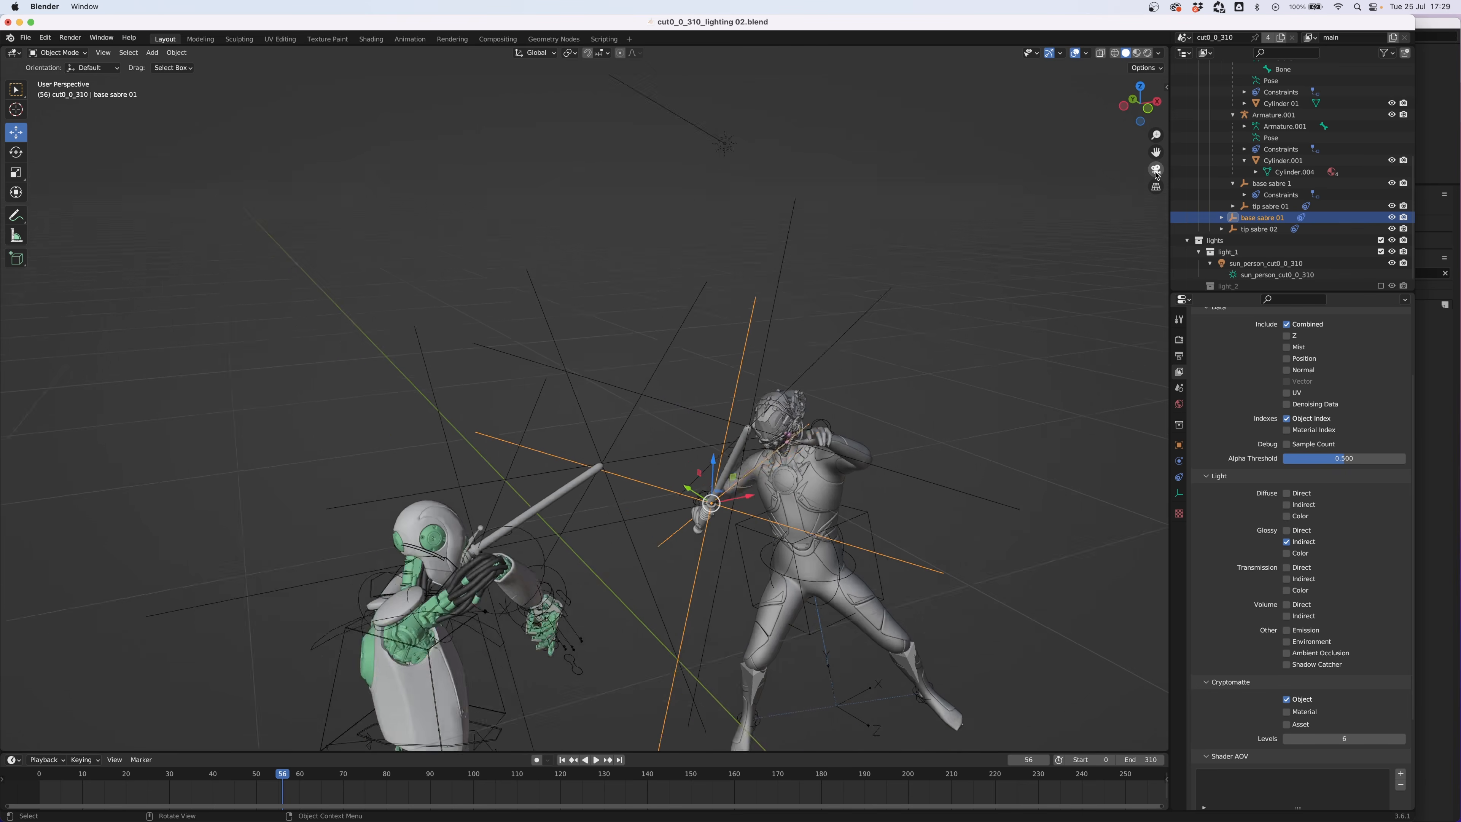
{"action": "left_click", "coordinate": [1156, 169]}
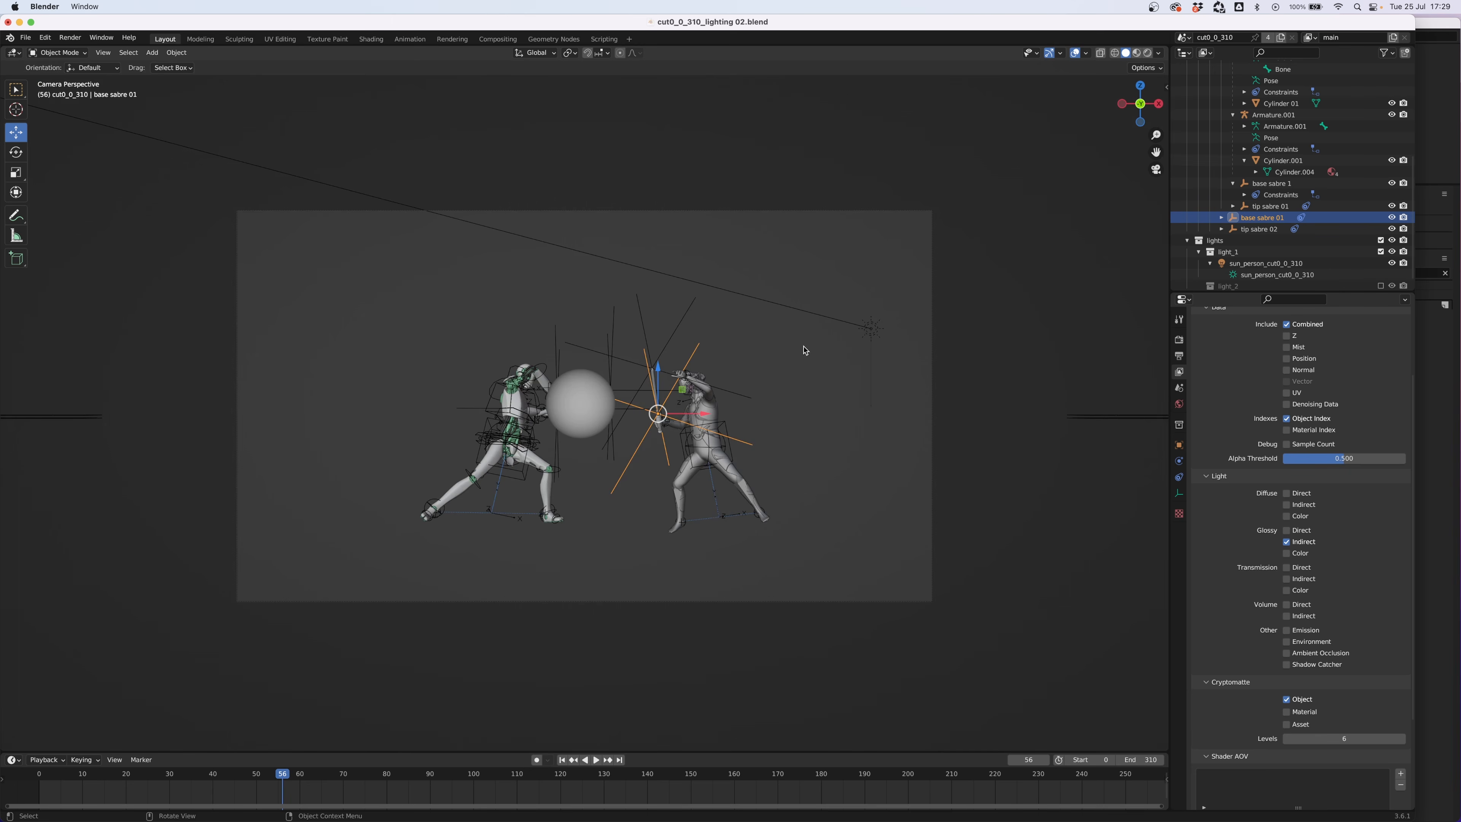
{"action": "left_click", "coordinate": [70, 37]}
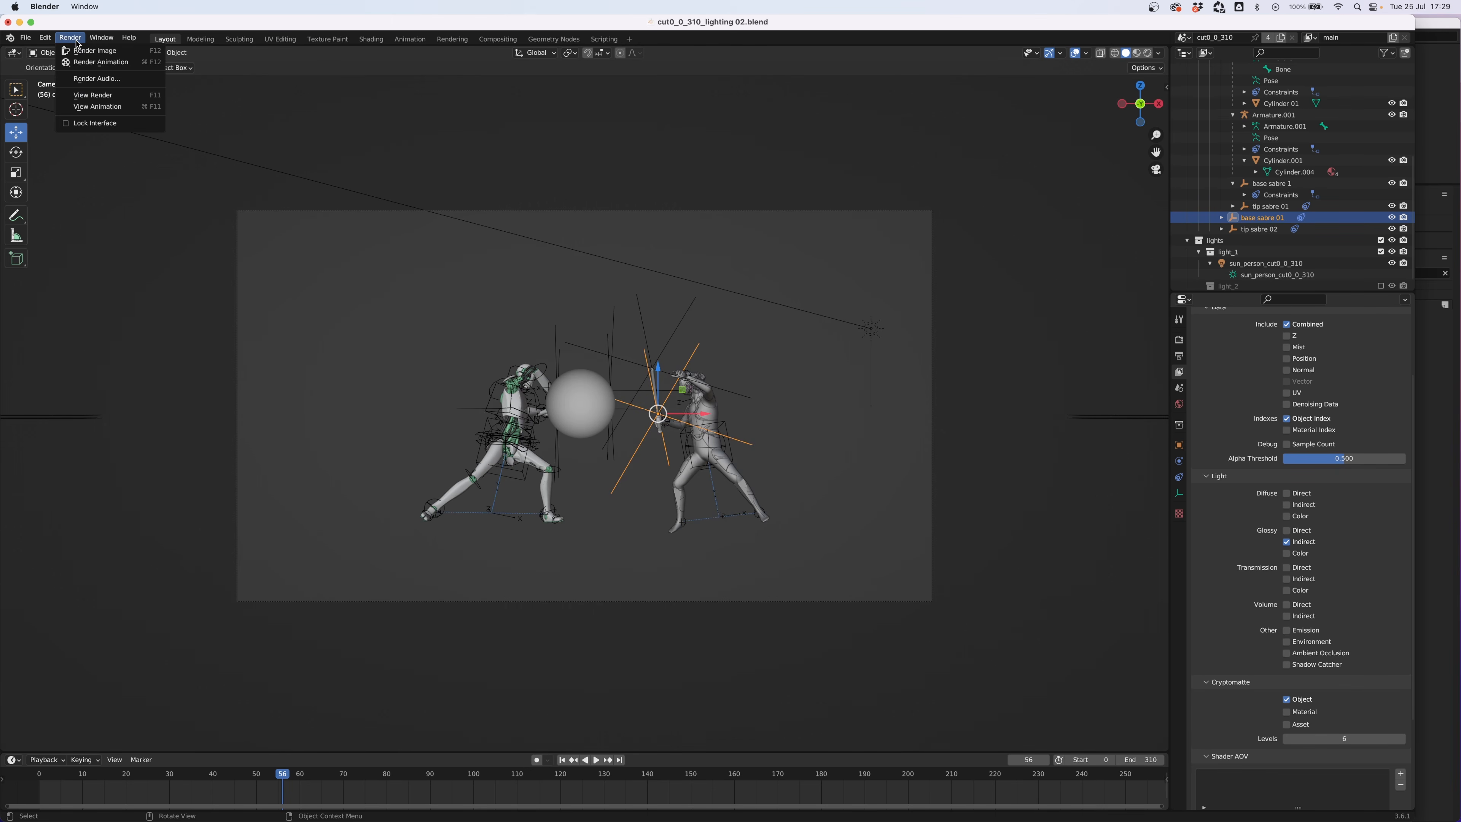
{"action": "left_click", "coordinate": [96, 62]}
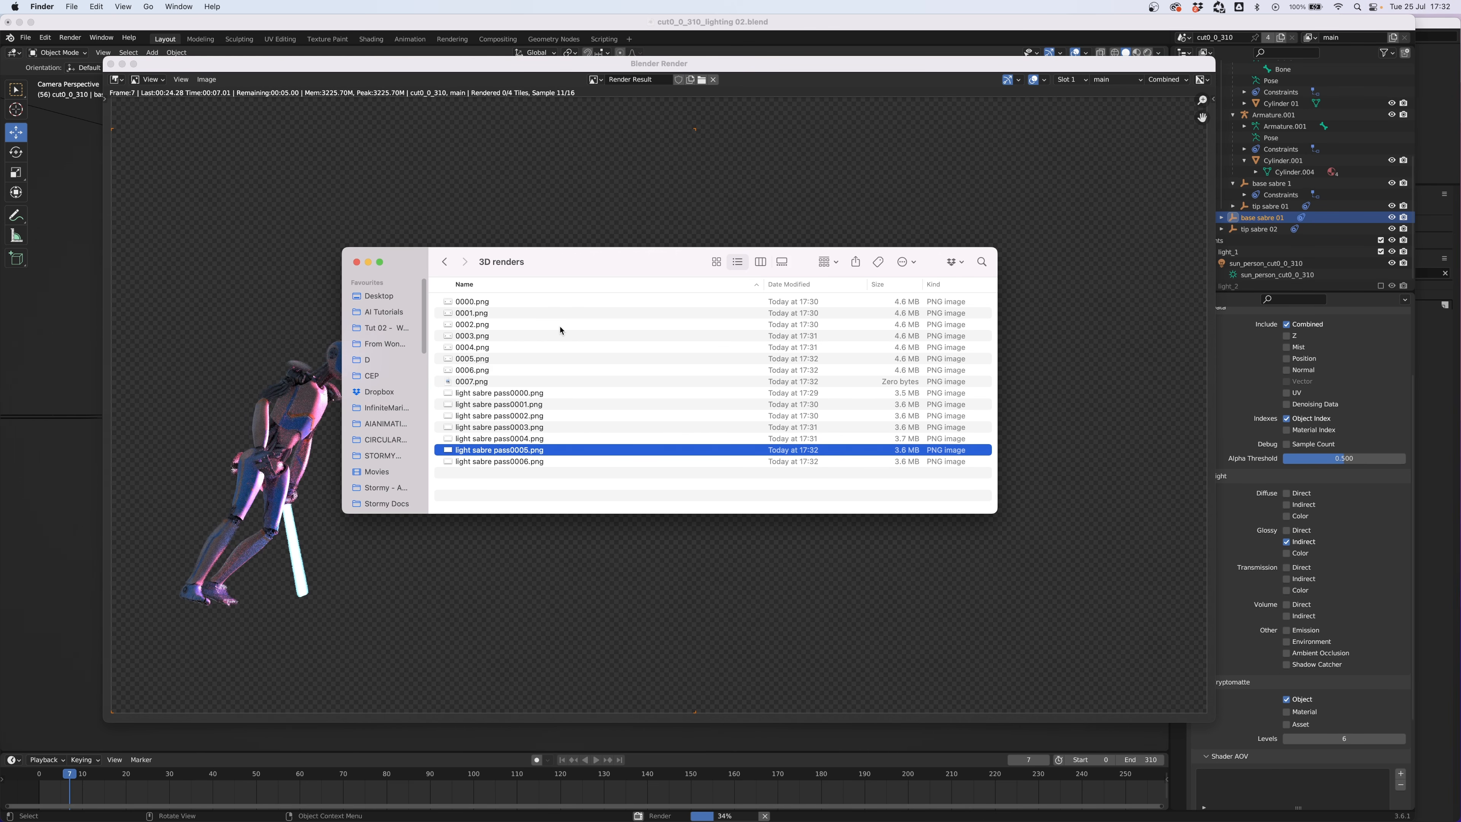
- Preview the main rendered frames 0000.png to 0005.png in the 3D renders folder
{"action": "left_click", "coordinate": [489, 305]}
{"action": "key", "text": "space"}
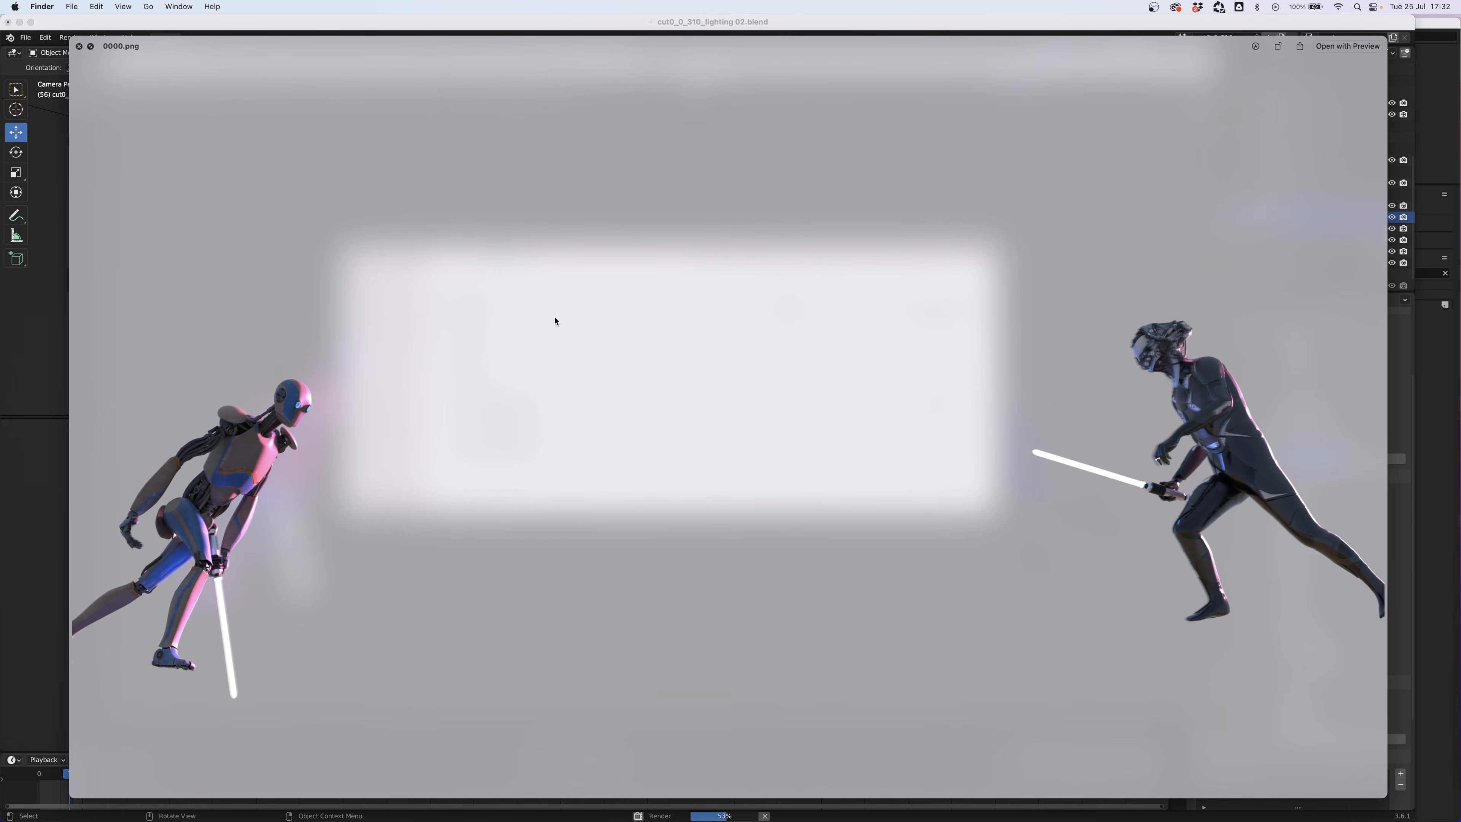
{"action": "key", "text": "Down"}
{"action": "key", "text": "Down"}
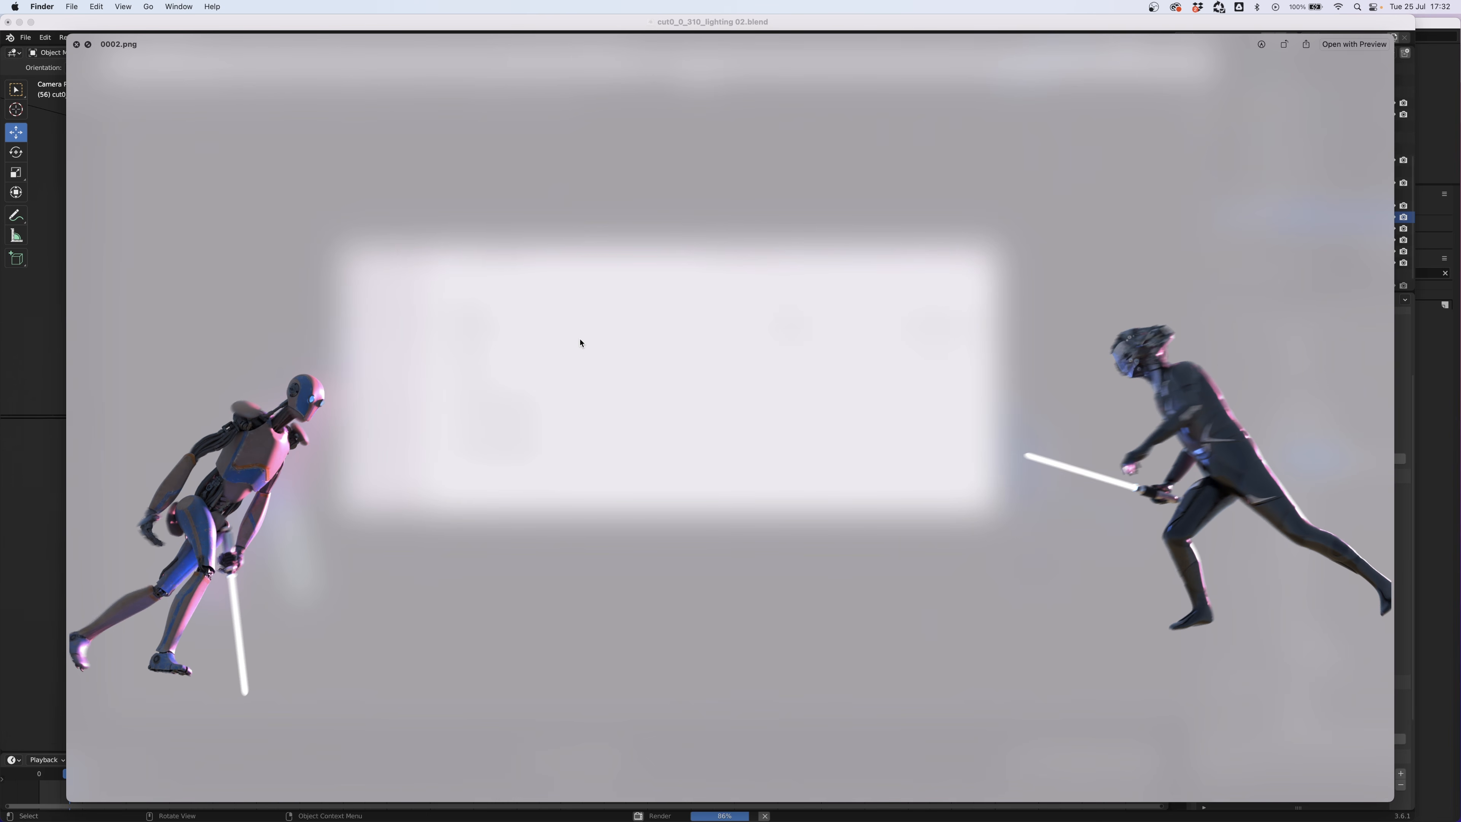
{"action": "key", "text": "Down"}
{"action": "key", "text": "Down"}
{"action": "key", "text": "Down"}
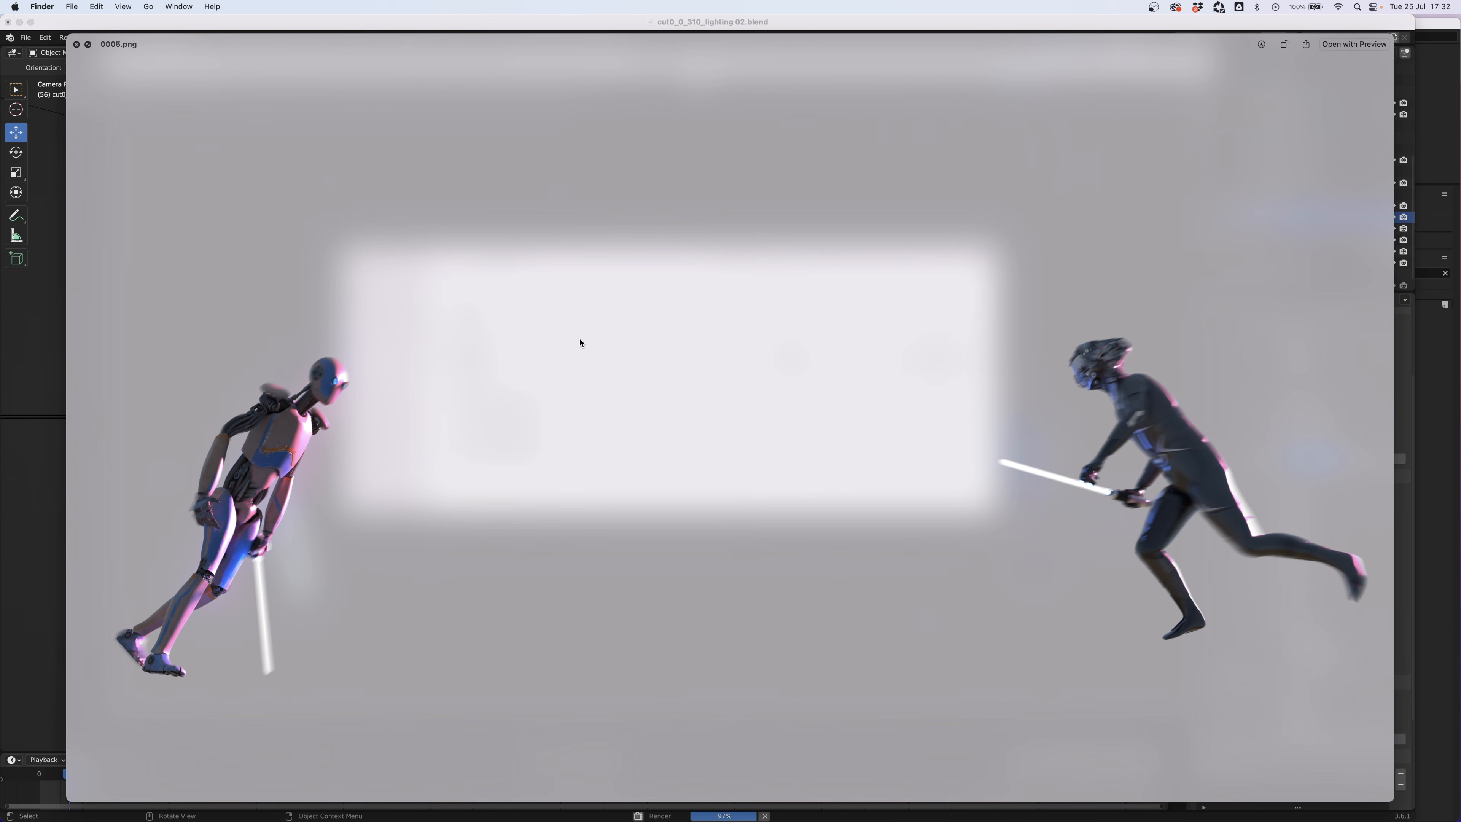
{"action": "key", "text": "space"}
- Preview the light sabre pass image sequence in the 3D renders folder, starting from light sabre pass0000.png
{"action": "left_click", "coordinate": [523, 396]}
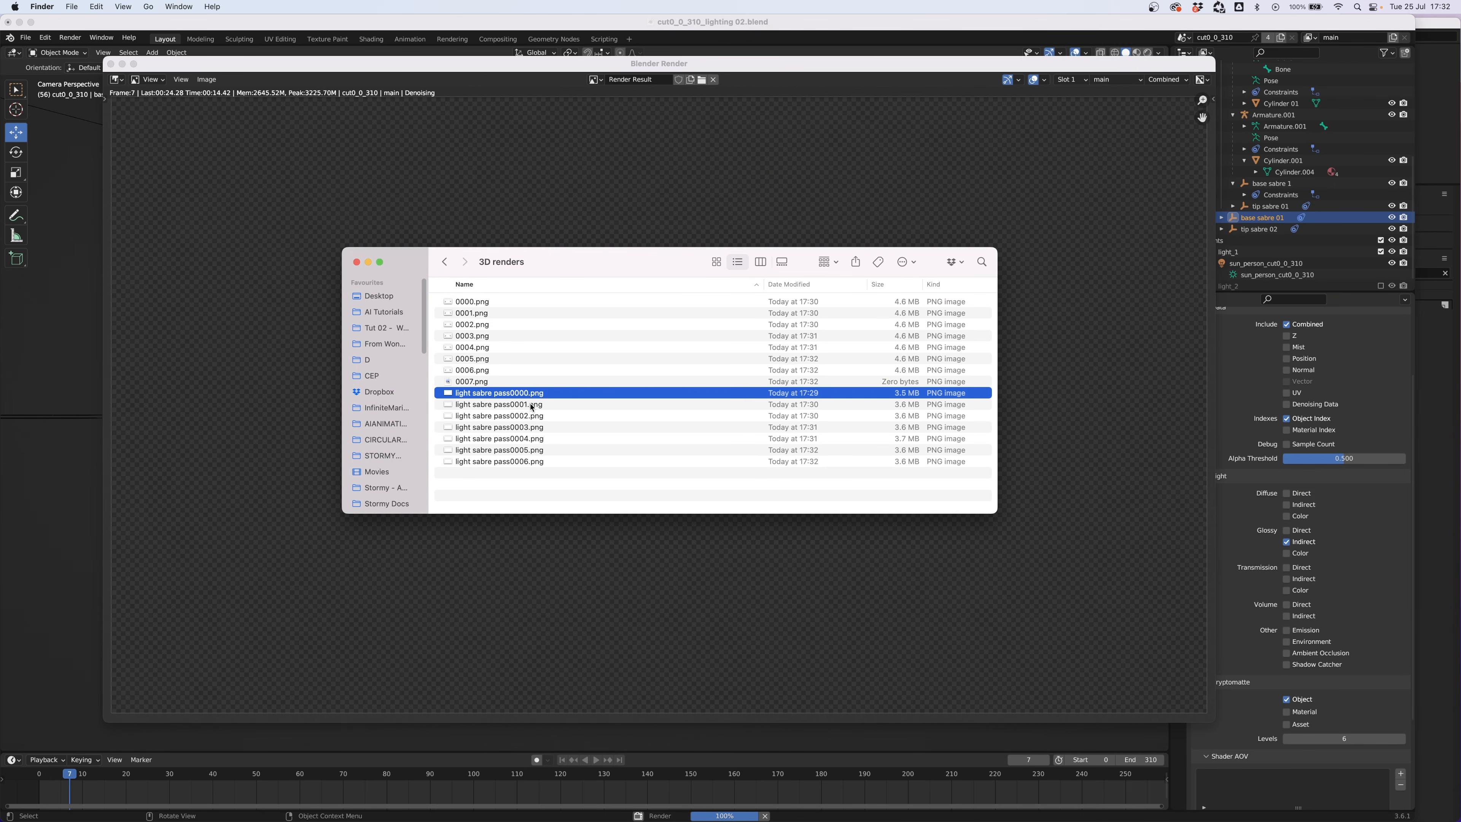
{"action": "key", "text": "space"}
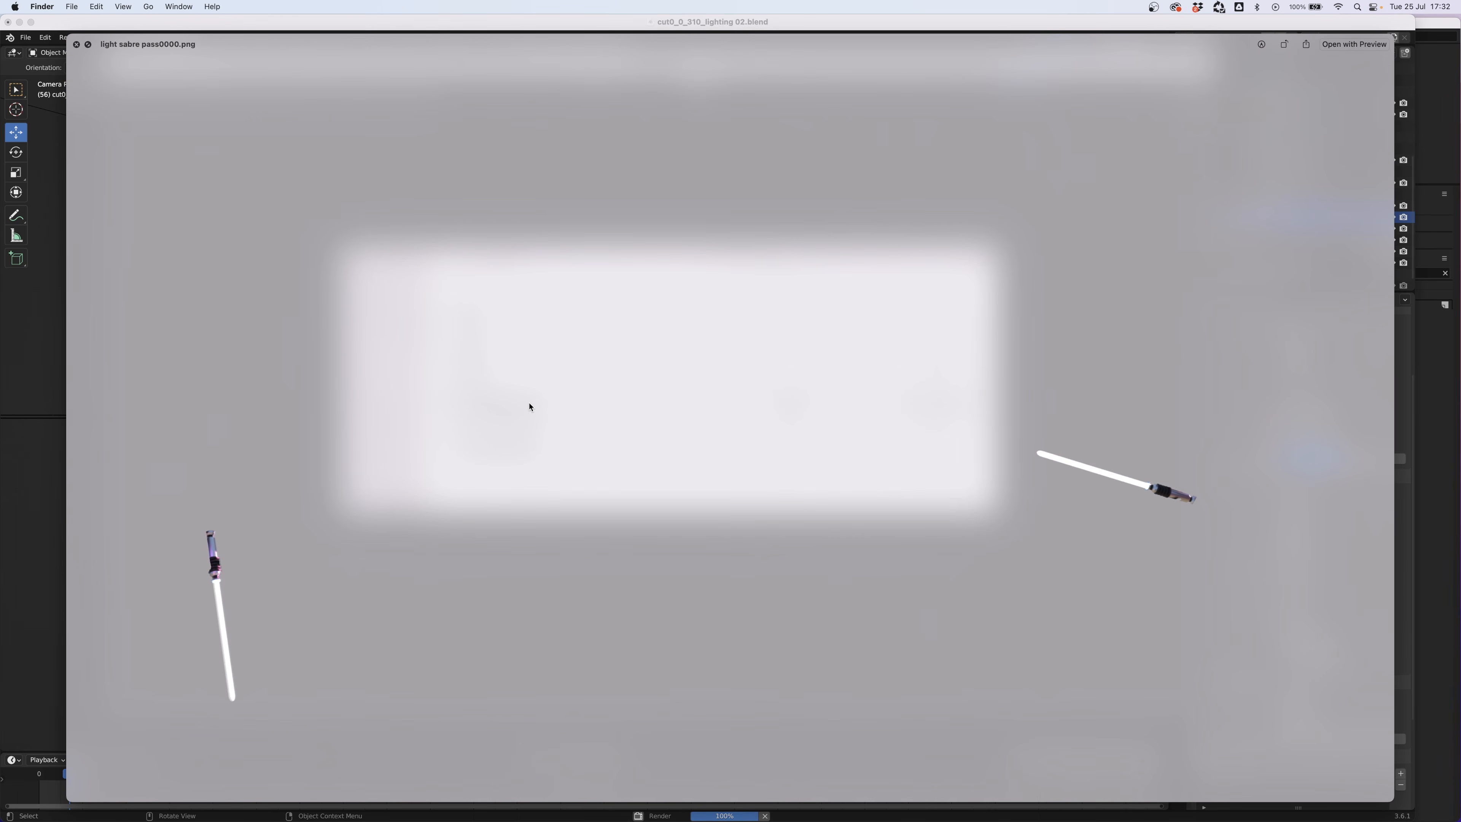
{"action": "key", "text": "Down"}
{"action": "key", "text": "Down"}
{"action": "key", "text": "Down"}
{"action": "key", "text": "Down"}
{"action": "key", "text": "Down"}
{"action": "key", "text": "Down"}
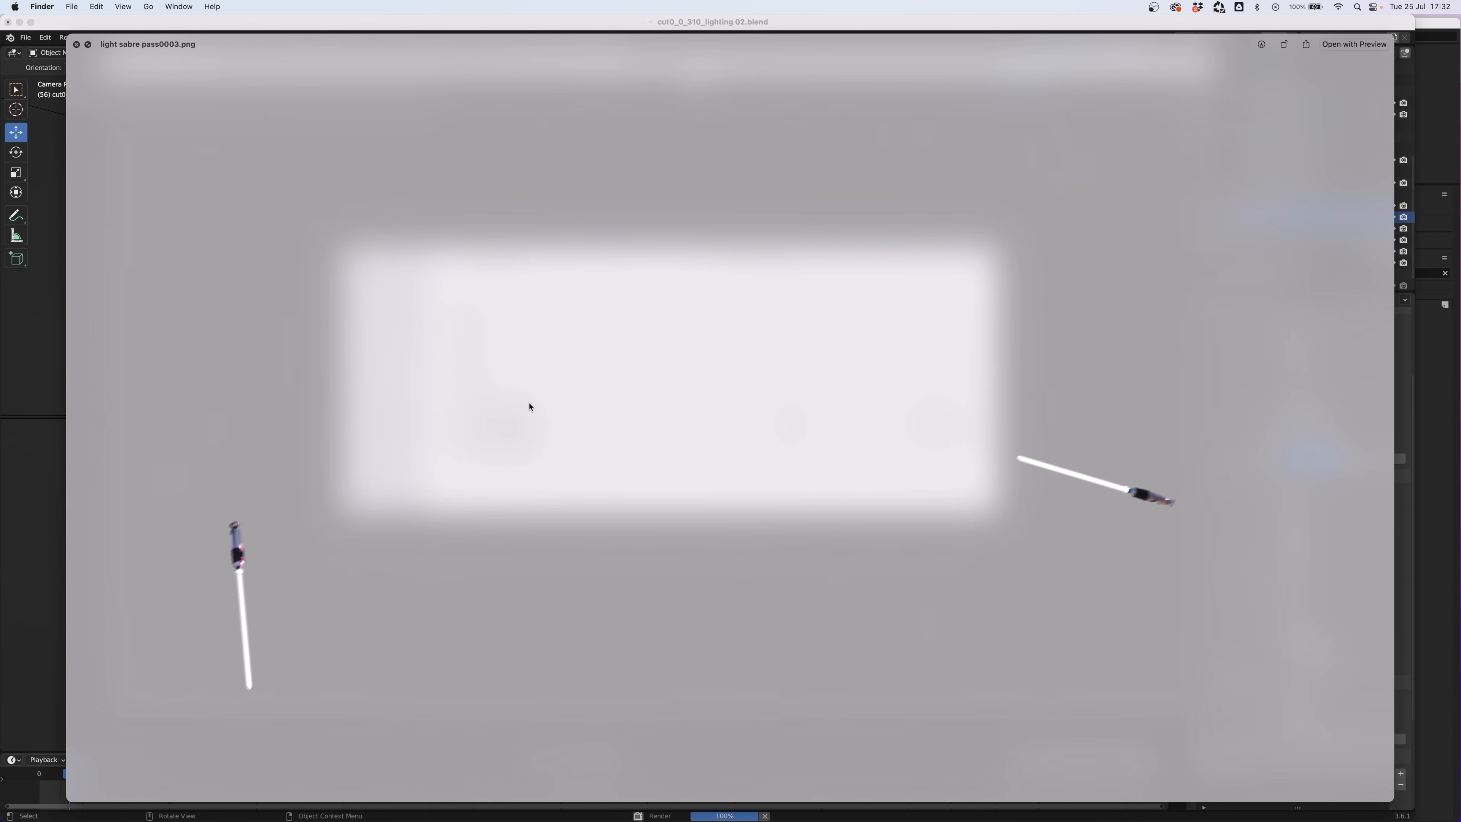
{"action": "key", "text": "Down"}
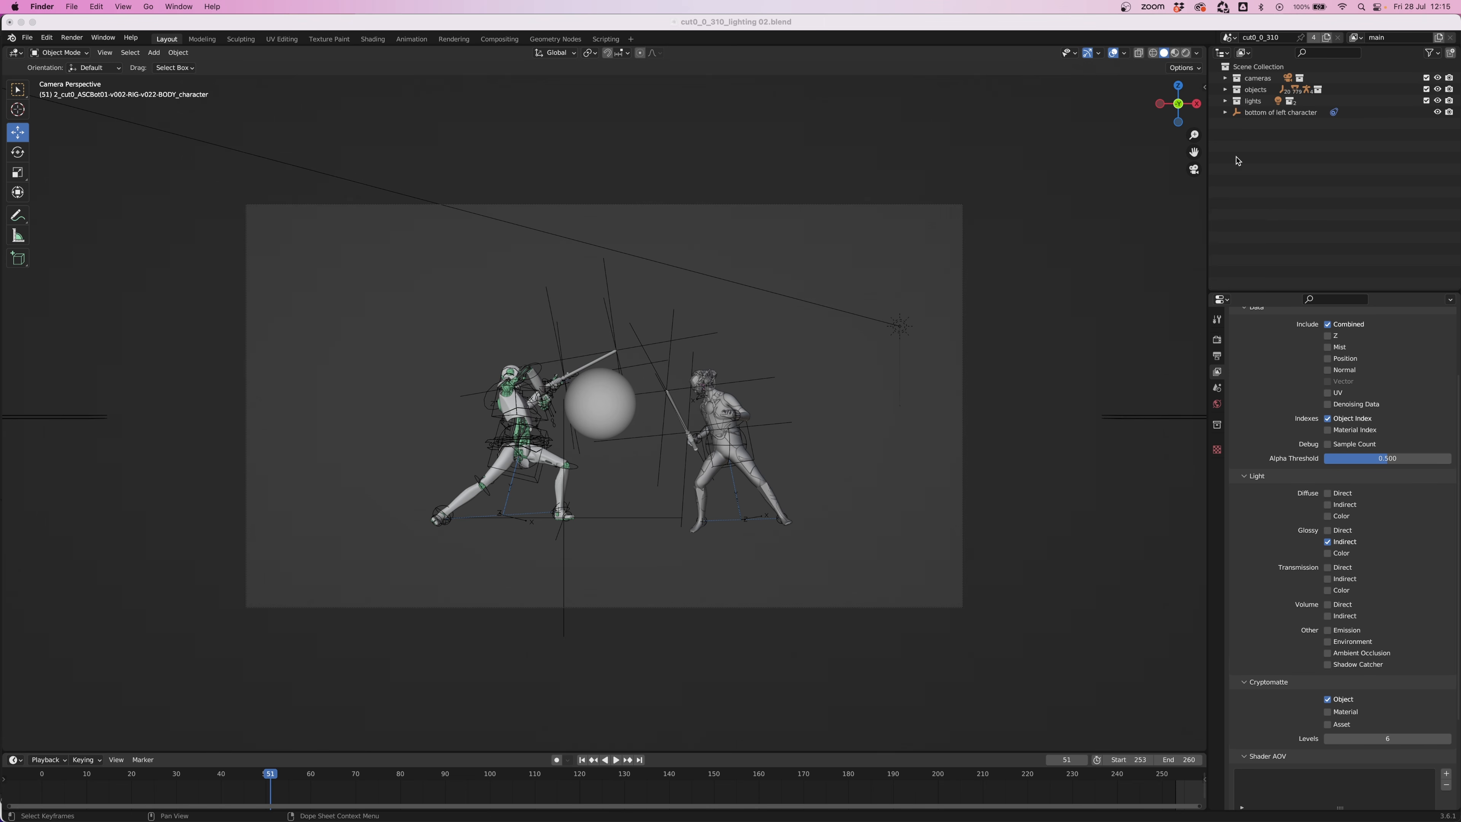
- Select the "bottom of left character" empty and play several parts of the animation to check how it follows the foot
{"action": "left_click", "coordinate": [1260, 115]}
{"action": "left_click", "coordinate": [1260, 113]}
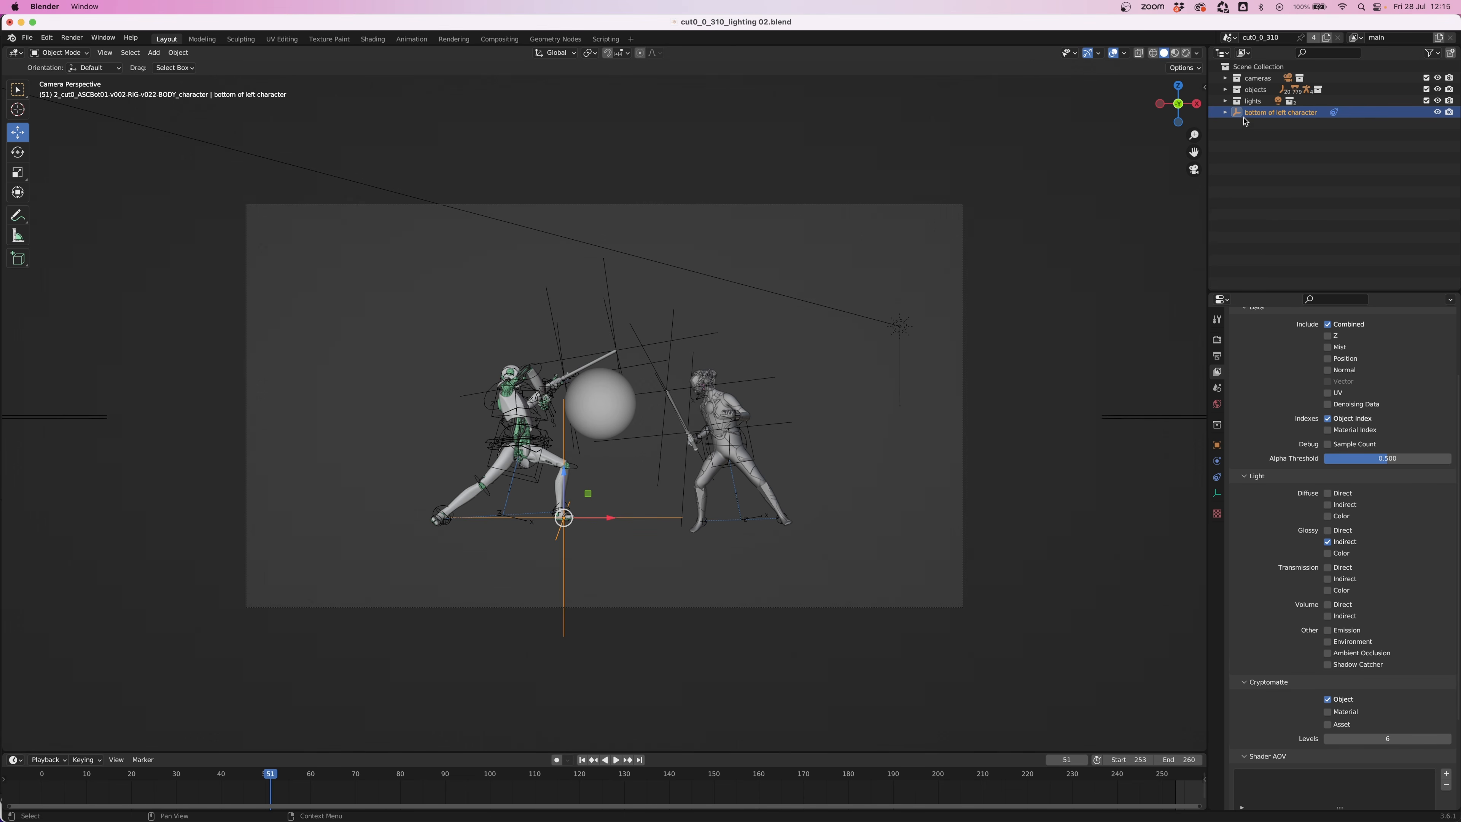
{"action": "key", "text": "space"}
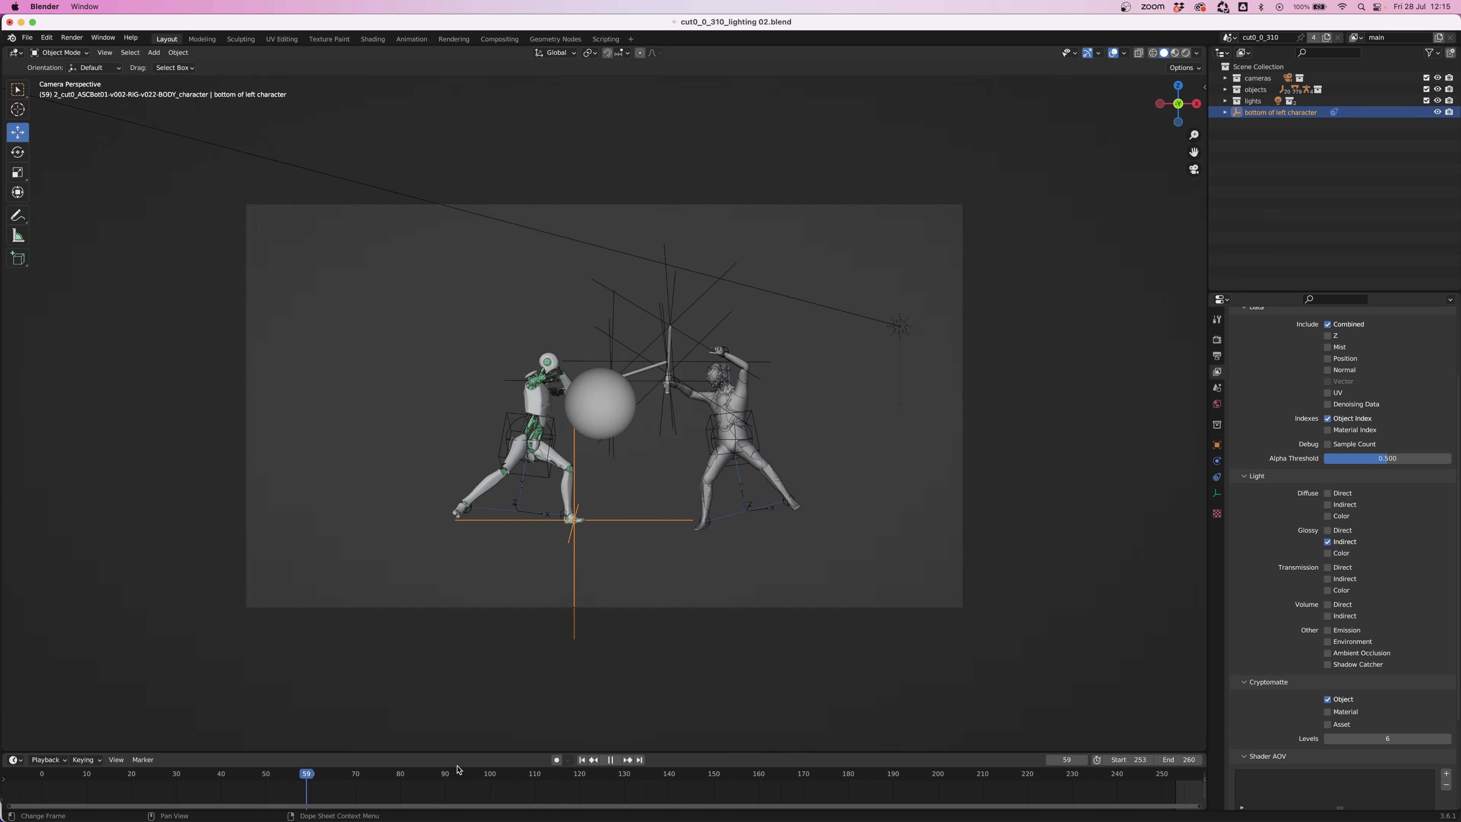
{"action": "key", "text": "space"}
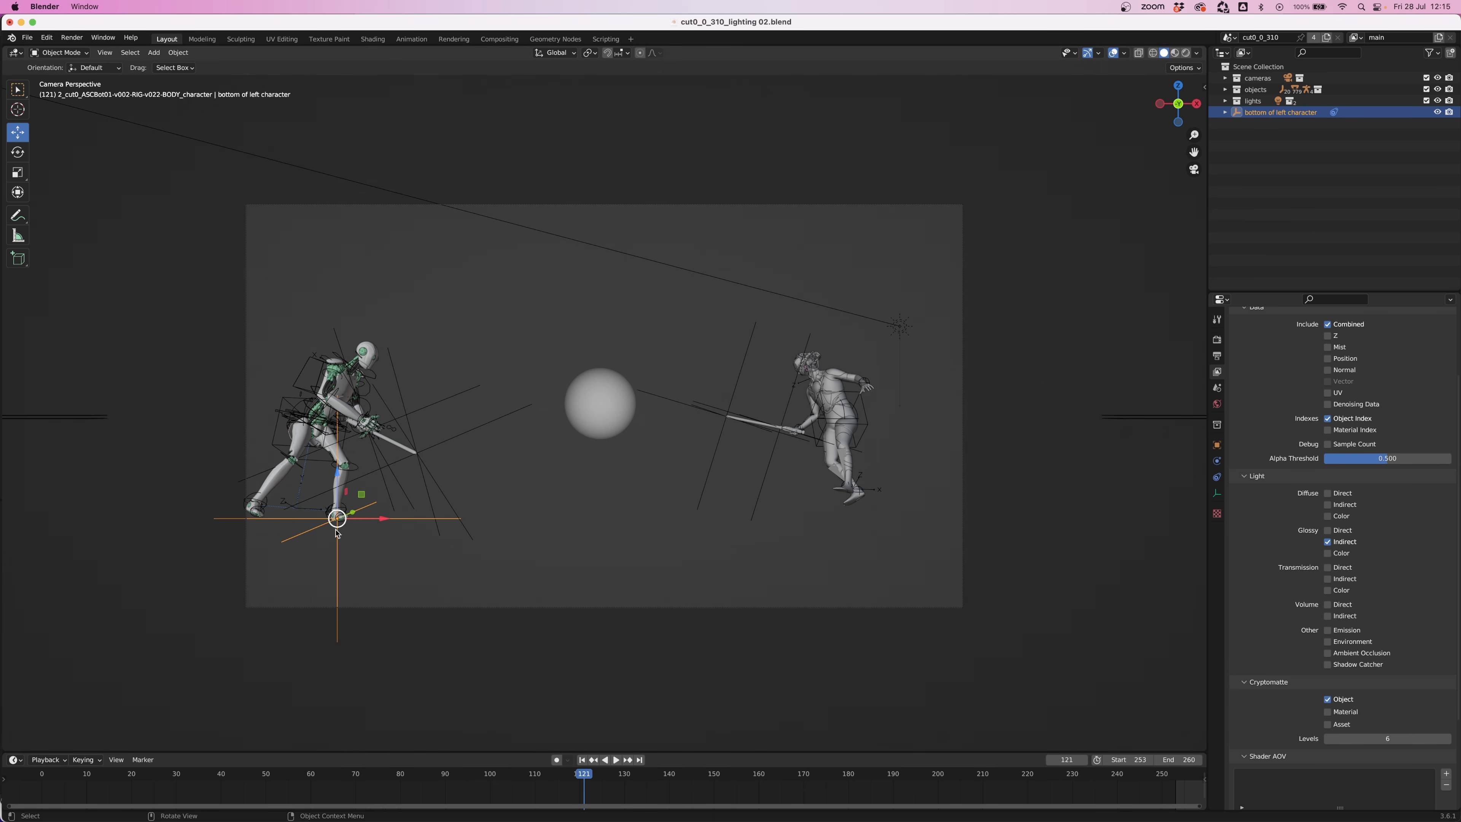
{"action": "left_click", "coordinate": [397, 779]}
{"action": "key", "text": "space"}
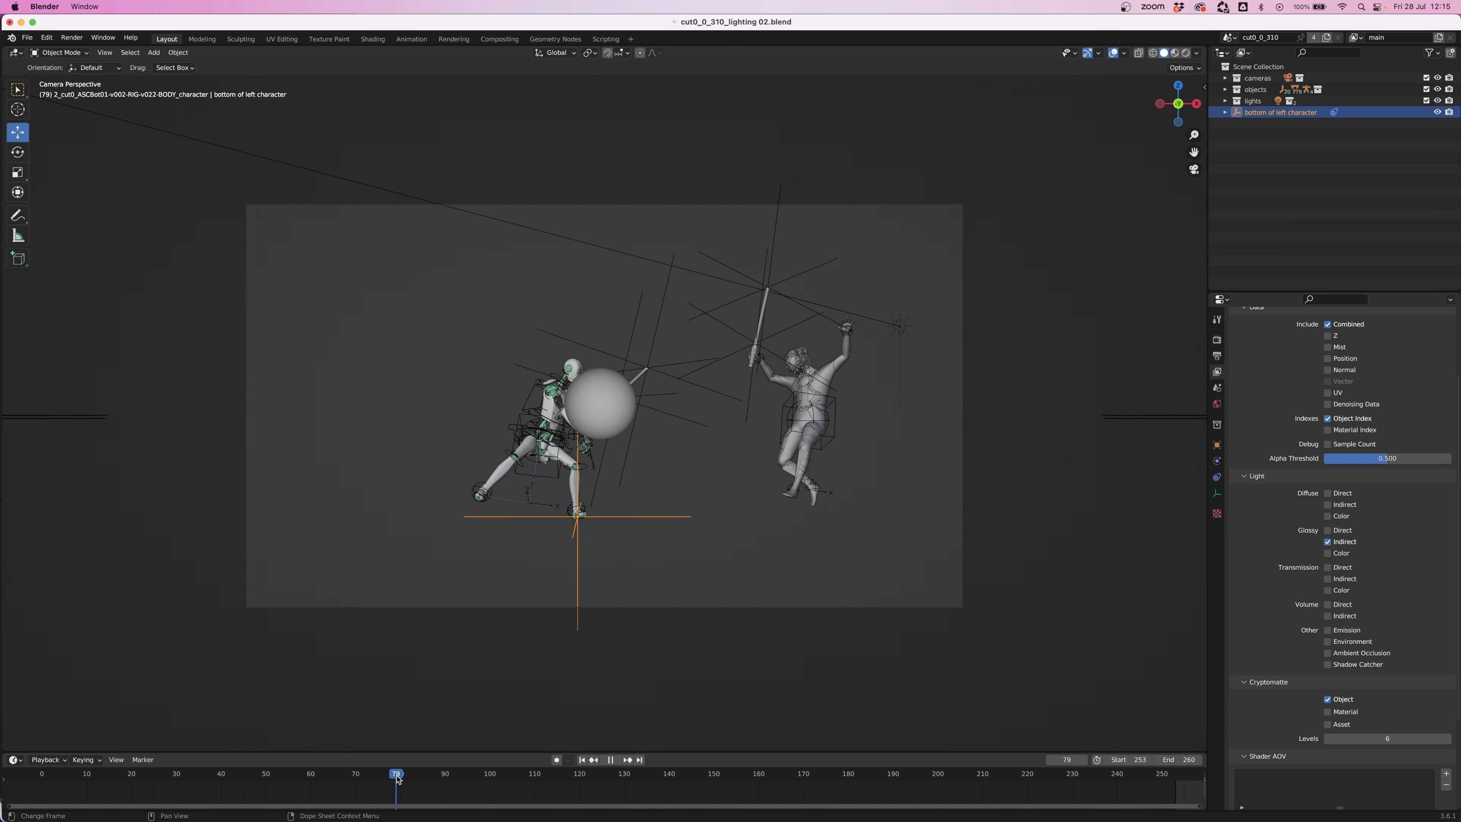
{"action": "left_click", "coordinate": [643, 780]}
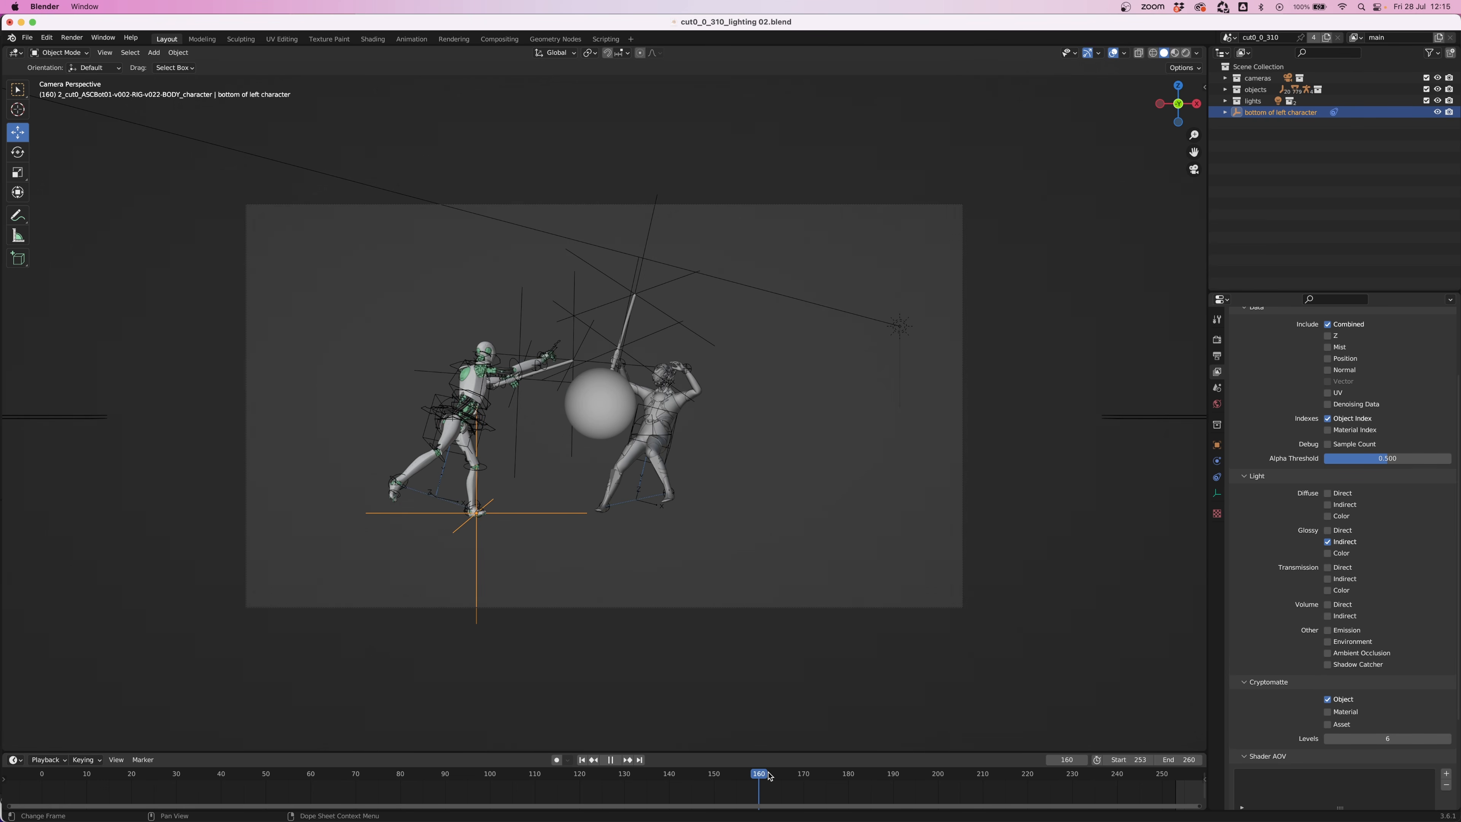
{"action": "key", "text": "space"}
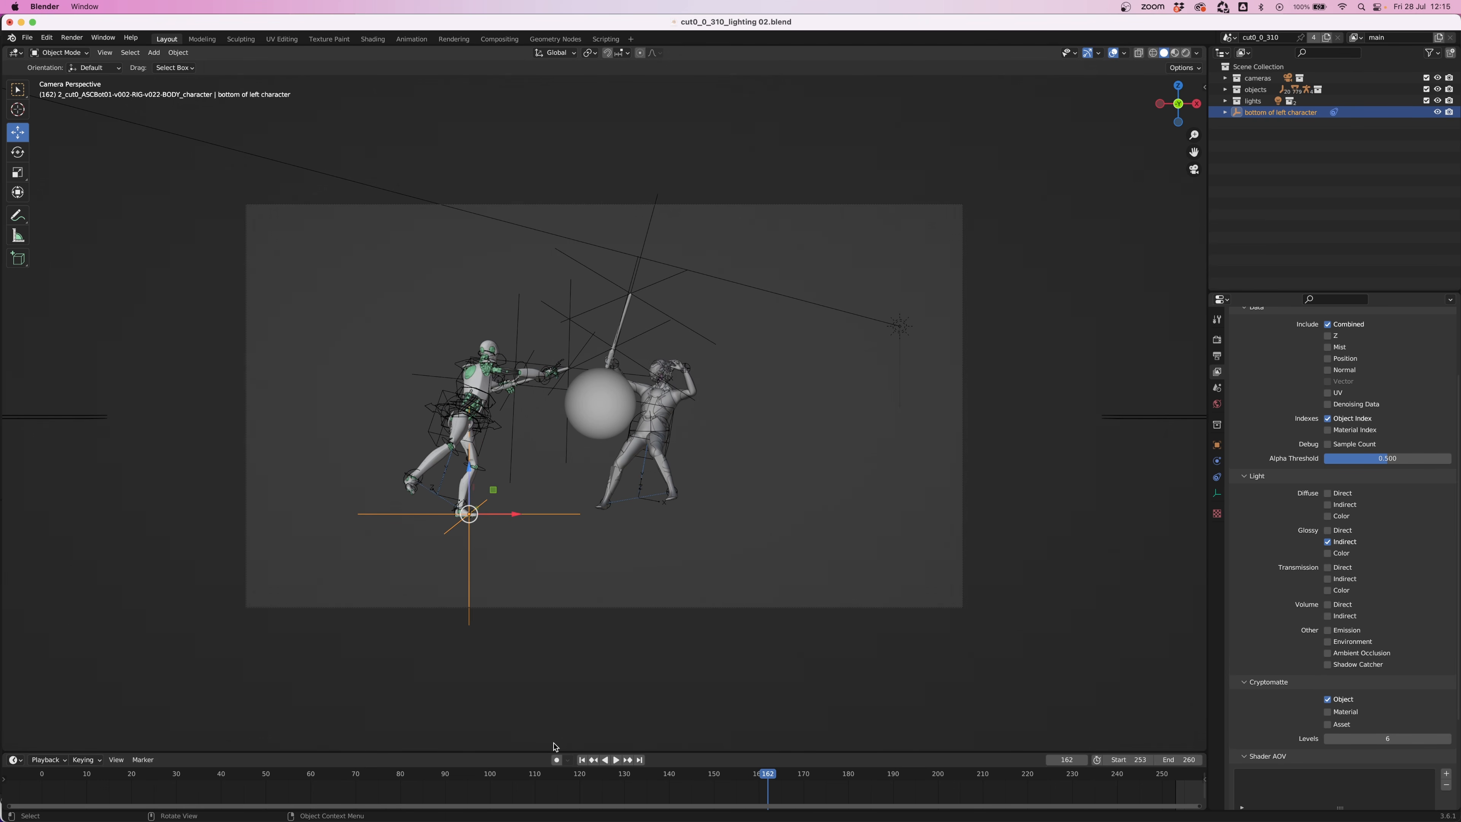
- Go to frame 134 and add a Plain Axes empty to the scene
{"action": "left_click", "coordinate": [643, 780]}
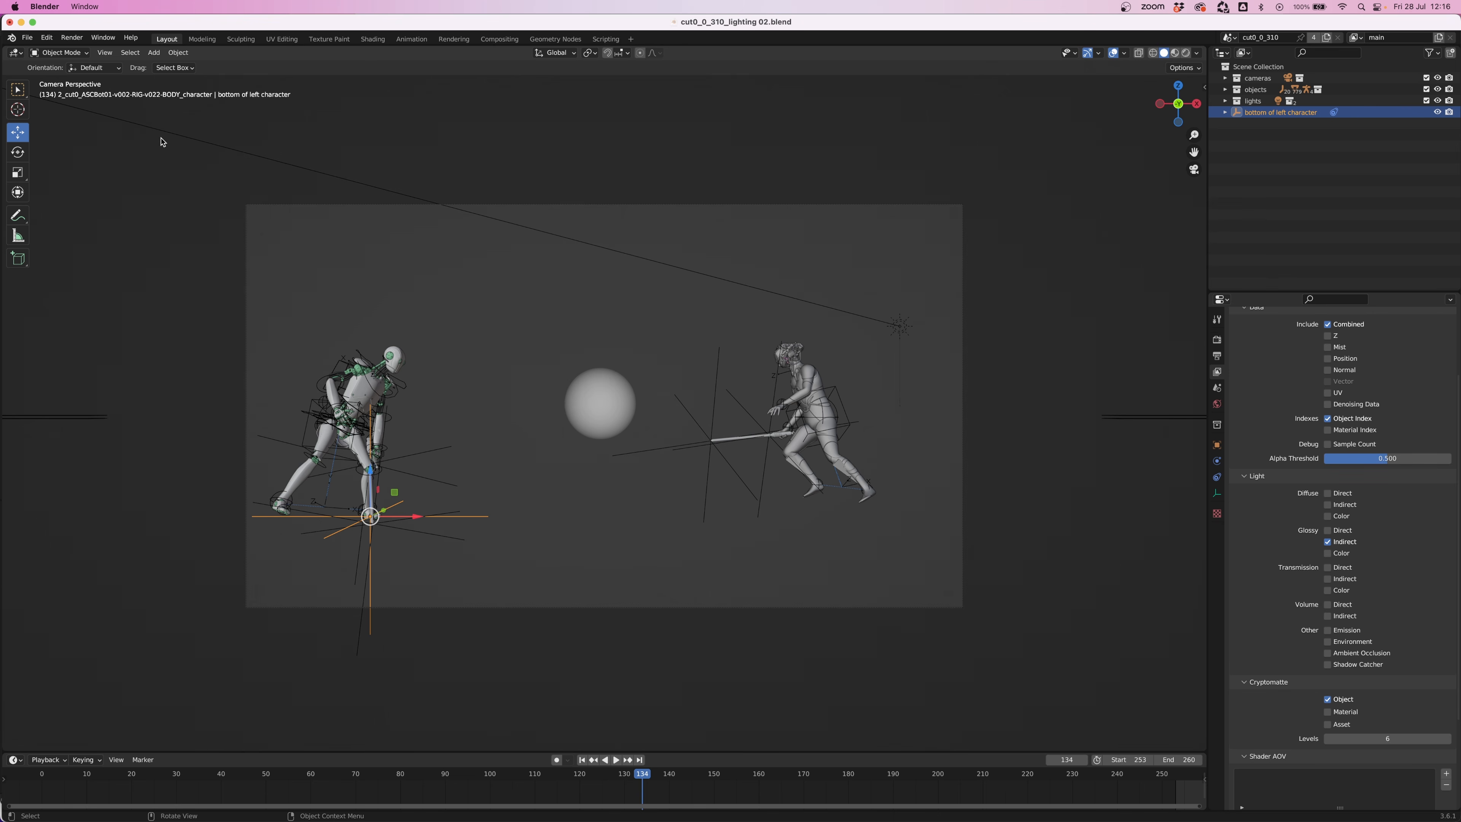
{"action": "left_click", "coordinate": [154, 53]}
{"action": "mouse_move", "coordinate": [196, 178]}
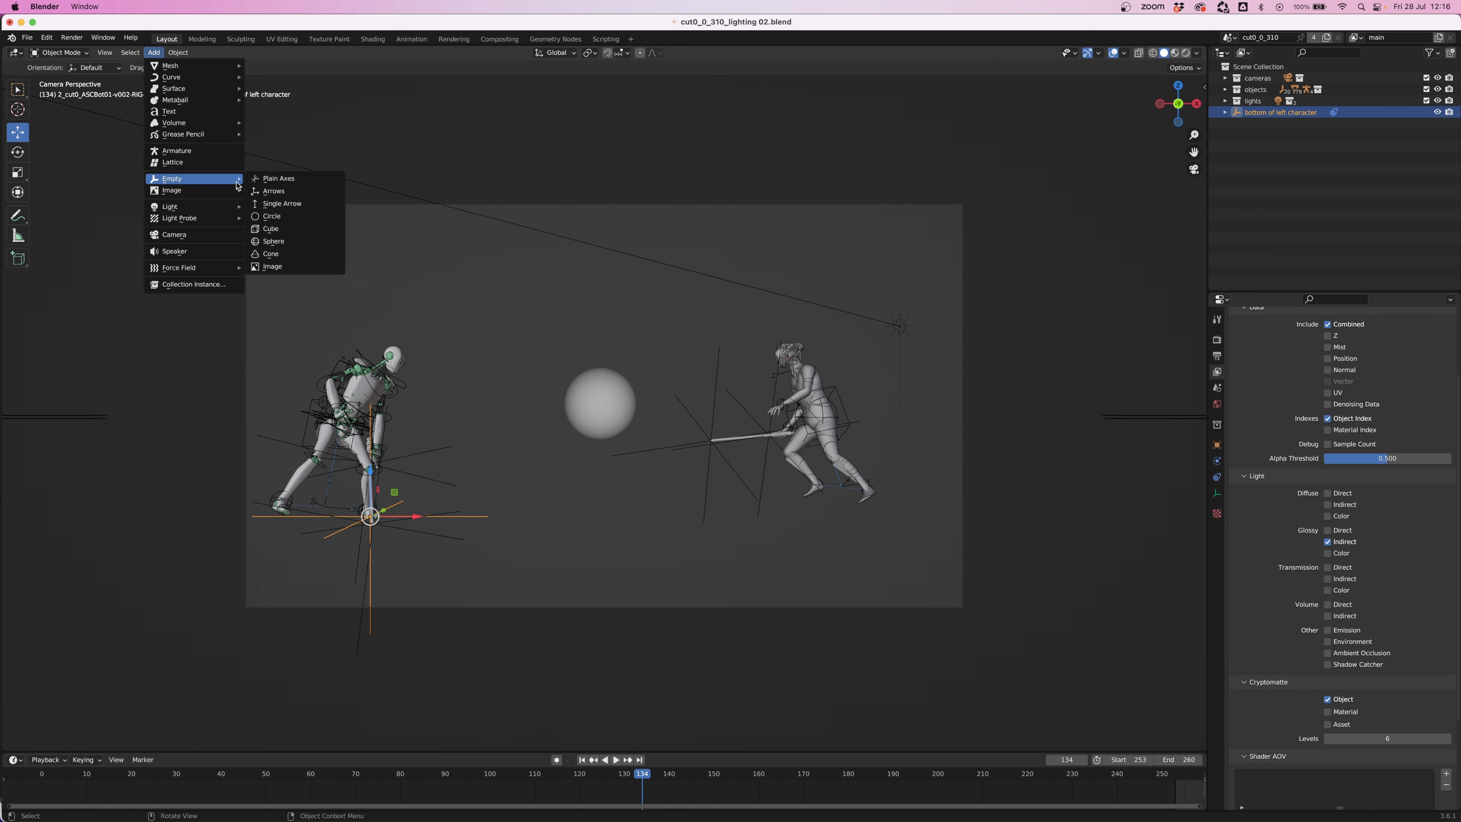
{"action": "left_click", "coordinate": [298, 184]}
{"action": "key", "text": "KP_Decimal"}
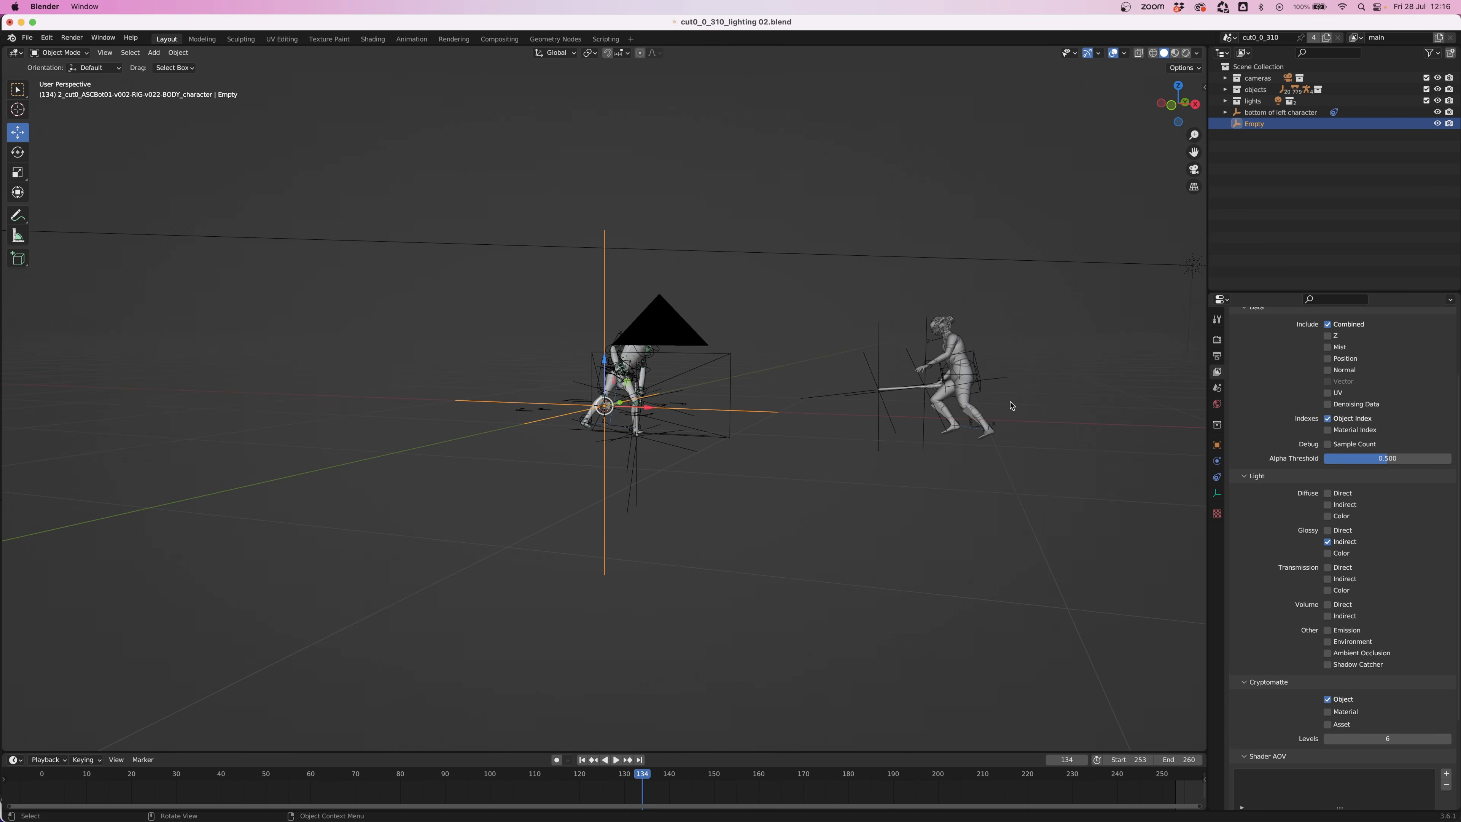
- Move the new empty away from the origin to a spot well below the right character's feet
{"action": "scroll", "coordinate": [866, 424], "scroll_direction": "up", "scroll_amount": 5}
{"action": "middle_click_drag", "start_coordinate": [914, 345], "coordinate": [649, 363], "text": "shift"}
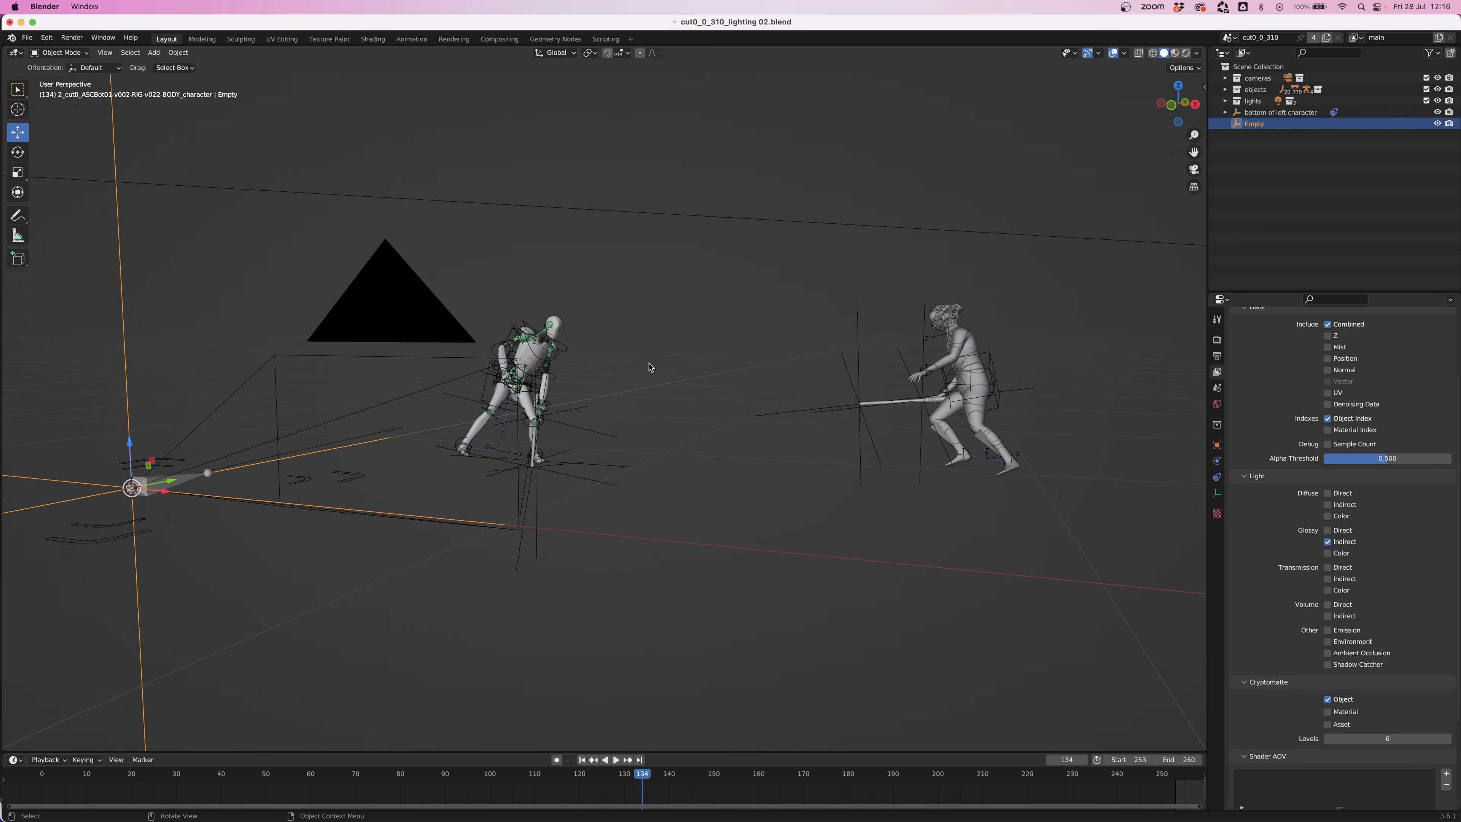
{"action": "left_click_drag", "start_coordinate": [169, 482], "coordinate": [681, 386]}
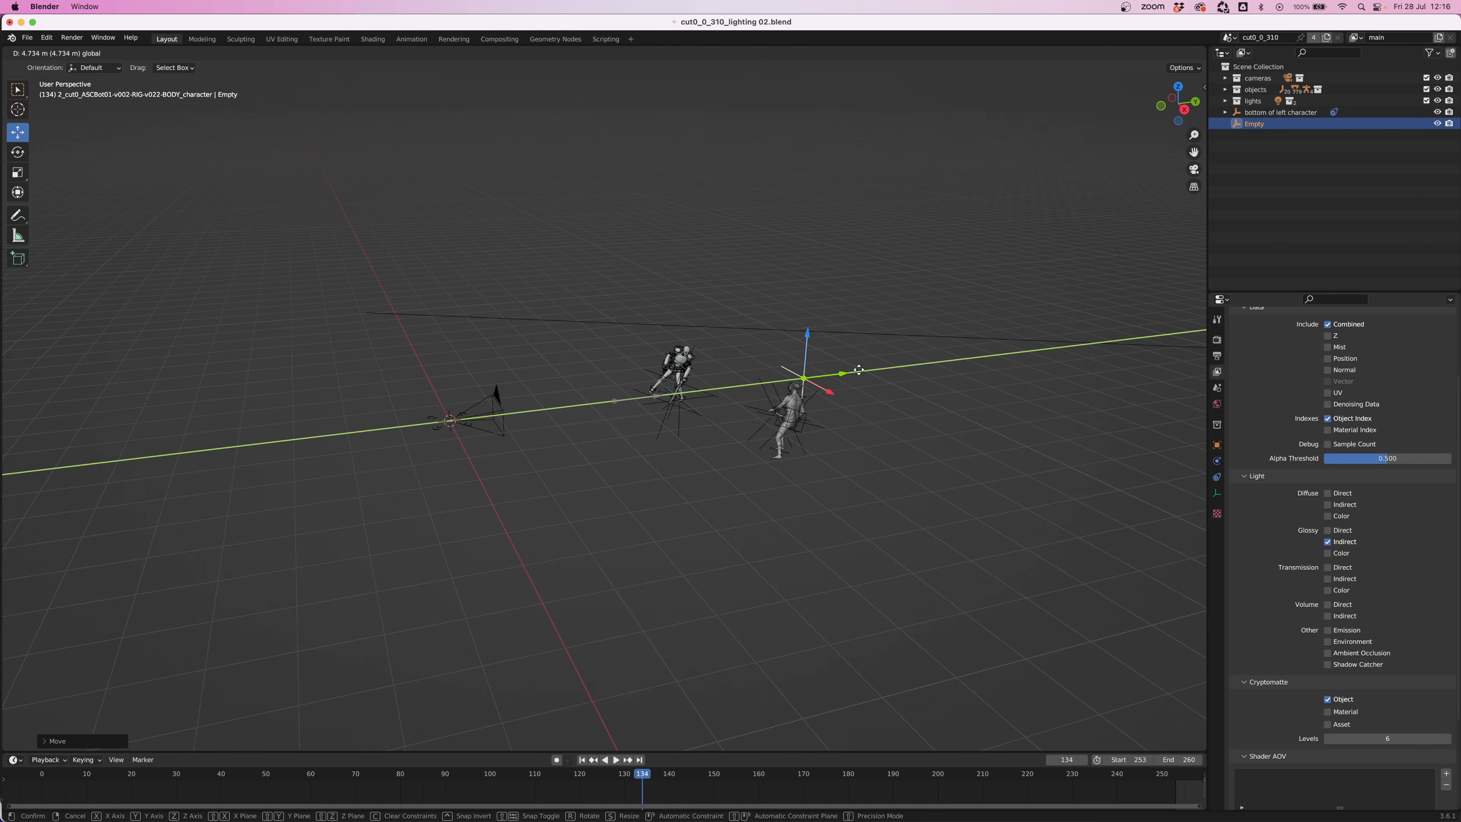
{"action": "left_click_drag", "start_coordinate": [857, 369], "coordinate": [799, 583]}
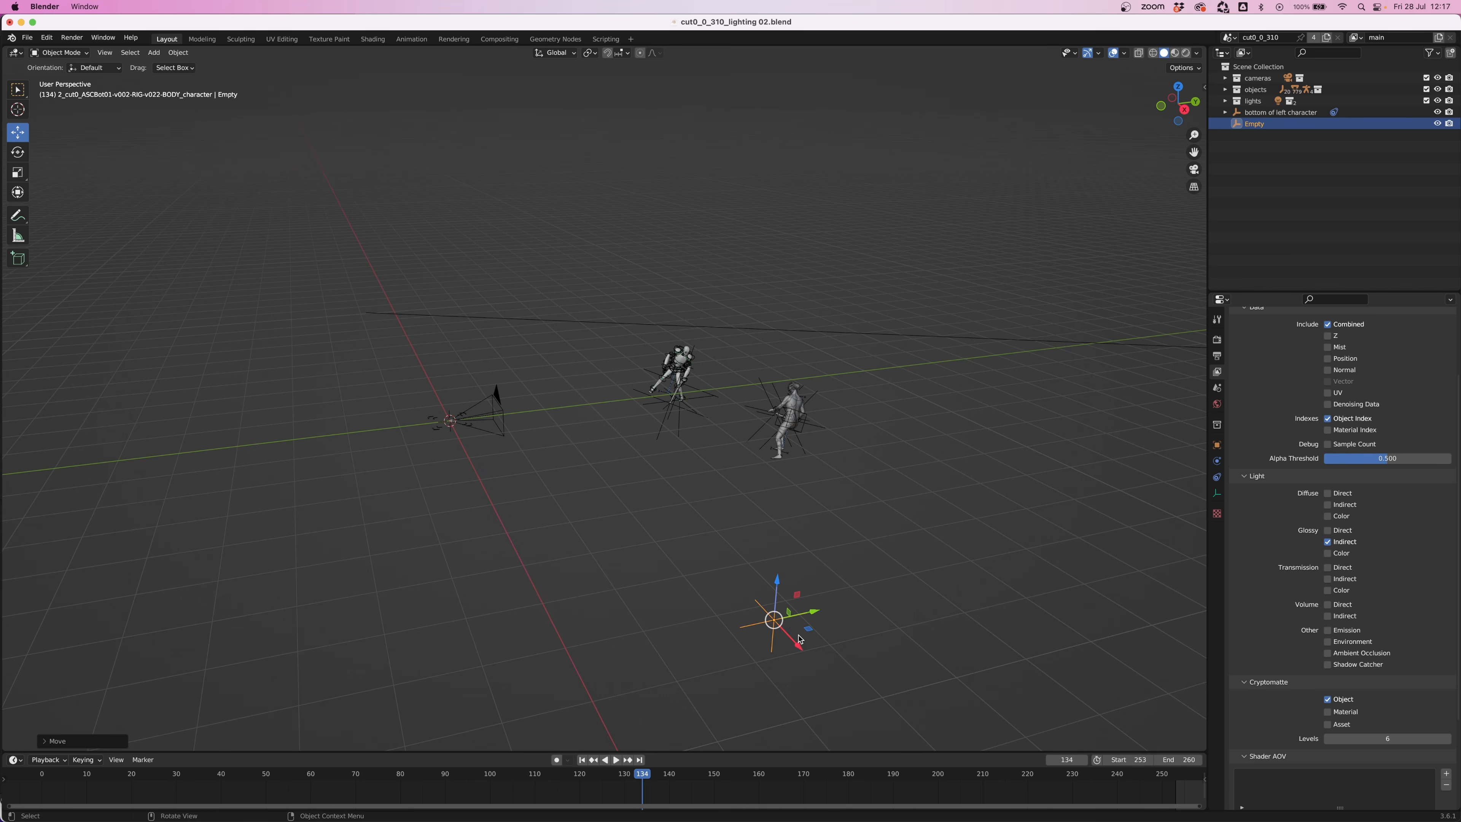
{"action": "left_click_drag", "start_coordinate": [1176, 104], "coordinate": [1322, 251]}
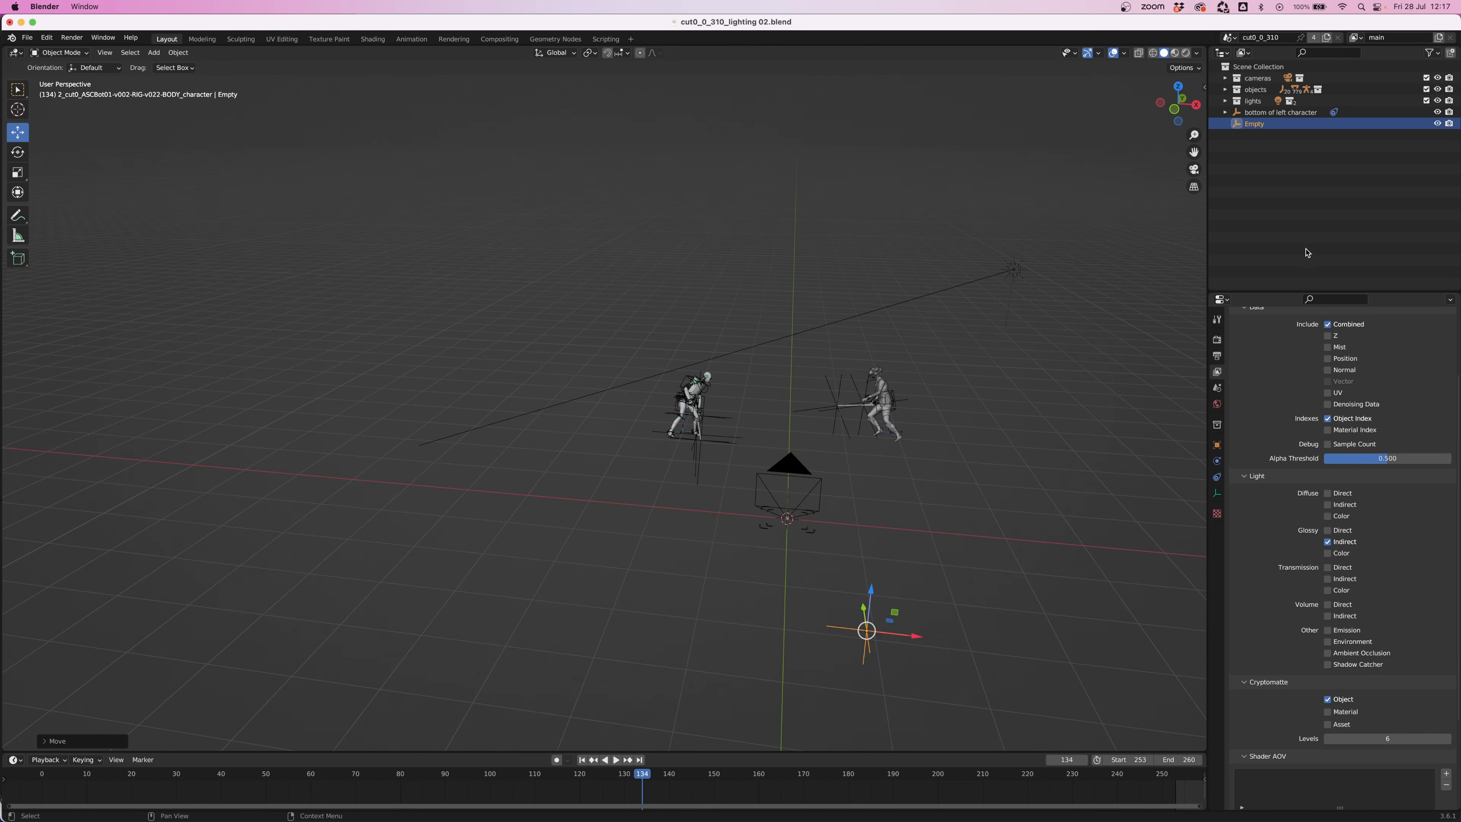
- Add a Shrinkwrap constraint to the empty with BodySuit.001 as target, and play the animation through to frame 173
{"action": "left_click", "coordinate": [1217, 477]}
{"action": "left_click", "coordinate": [1426, 338]}
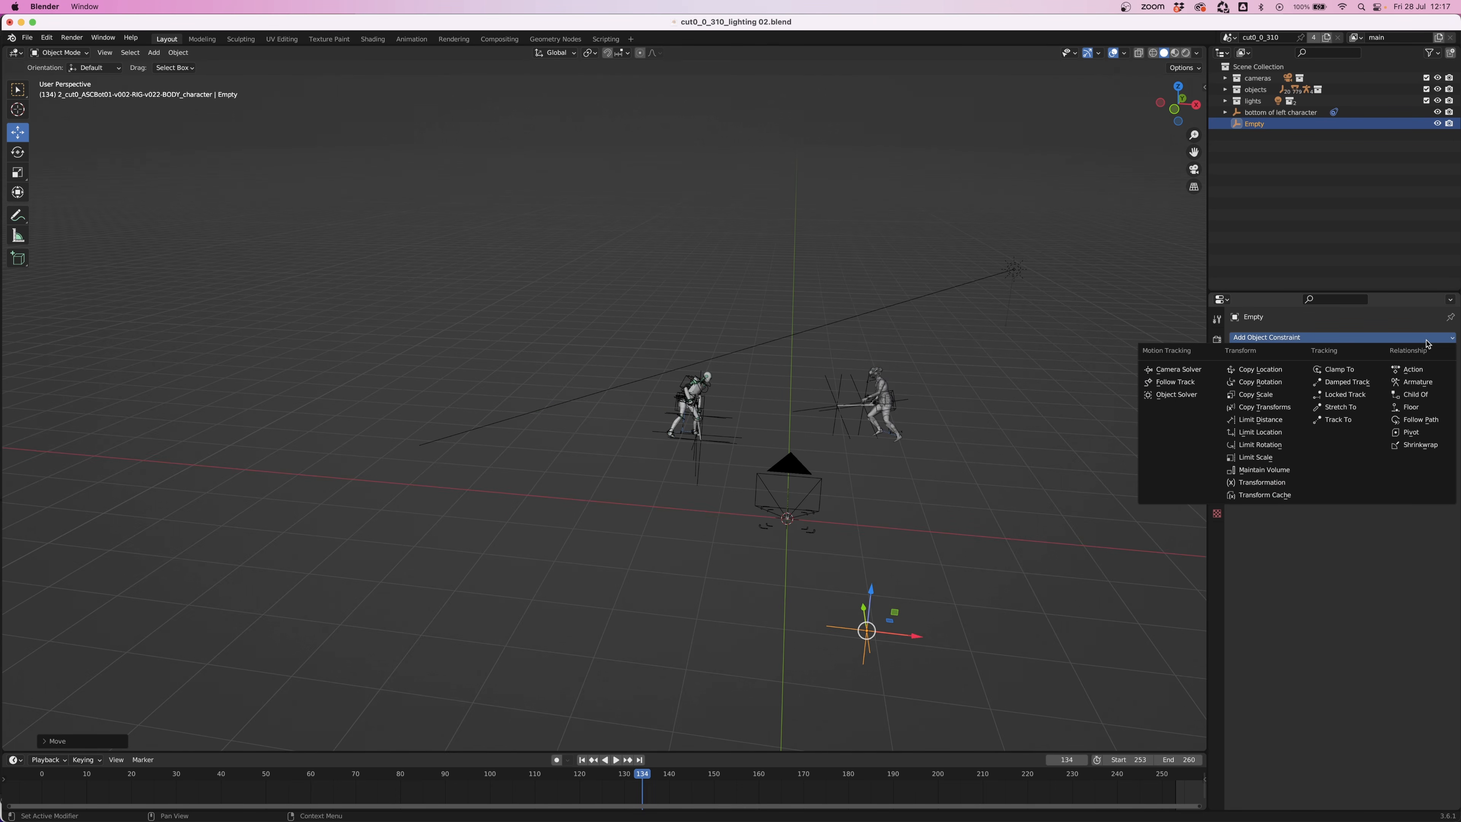
{"action": "left_click", "coordinate": [1420, 446]}
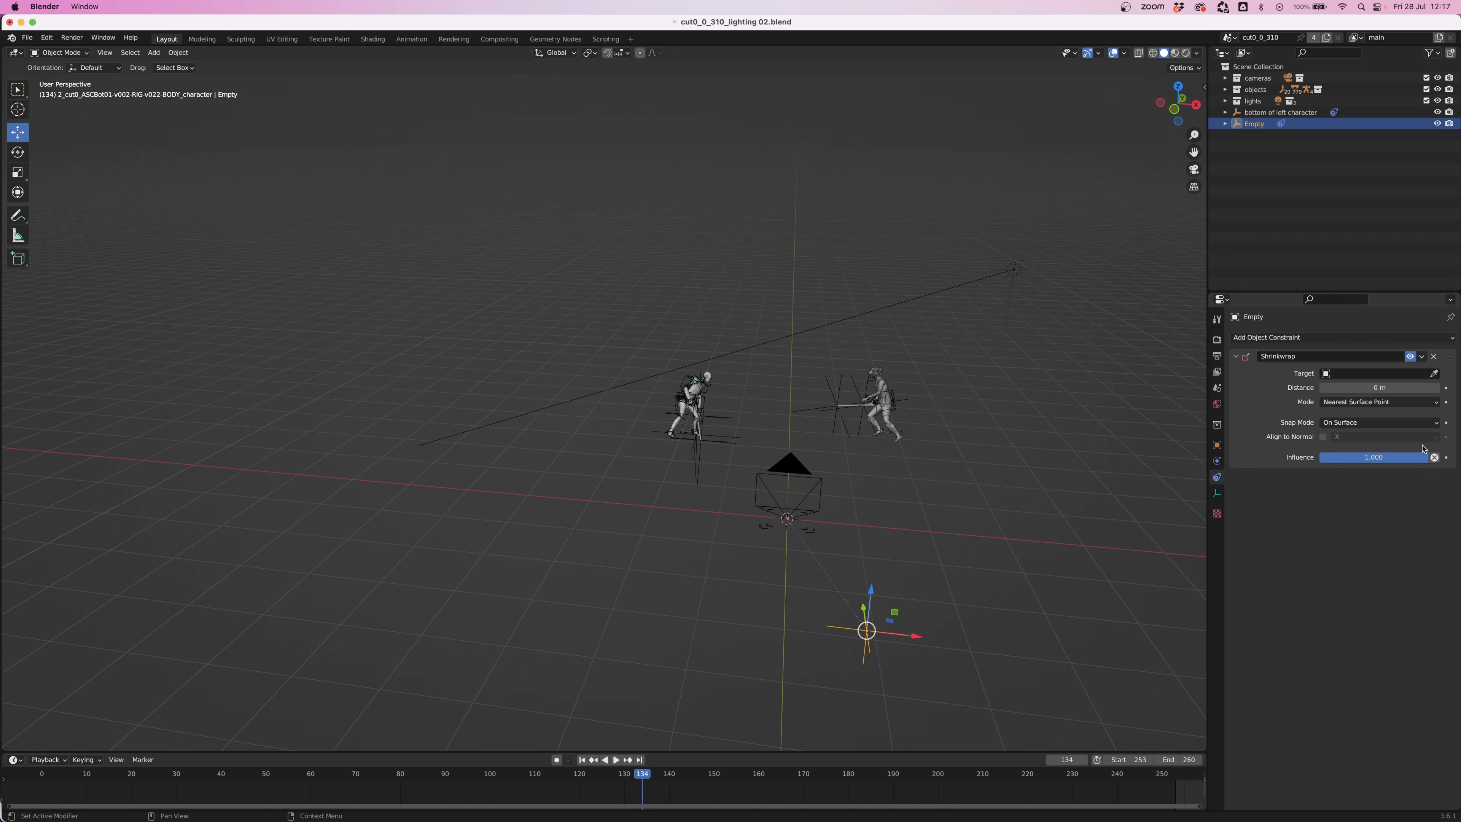
{"action": "left_click", "coordinate": [1434, 373]}
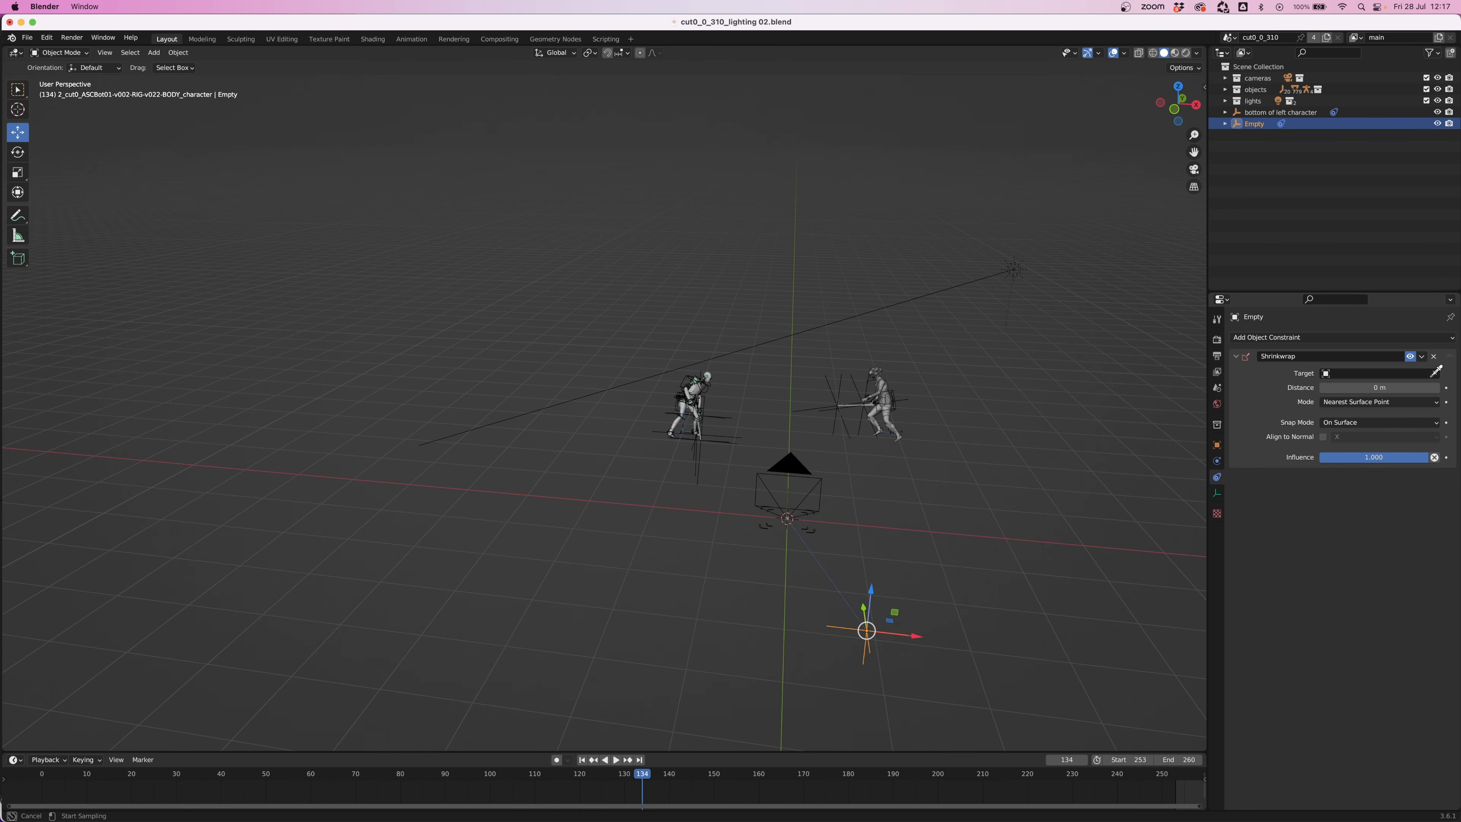
{"action": "left_click", "coordinate": [899, 430]}
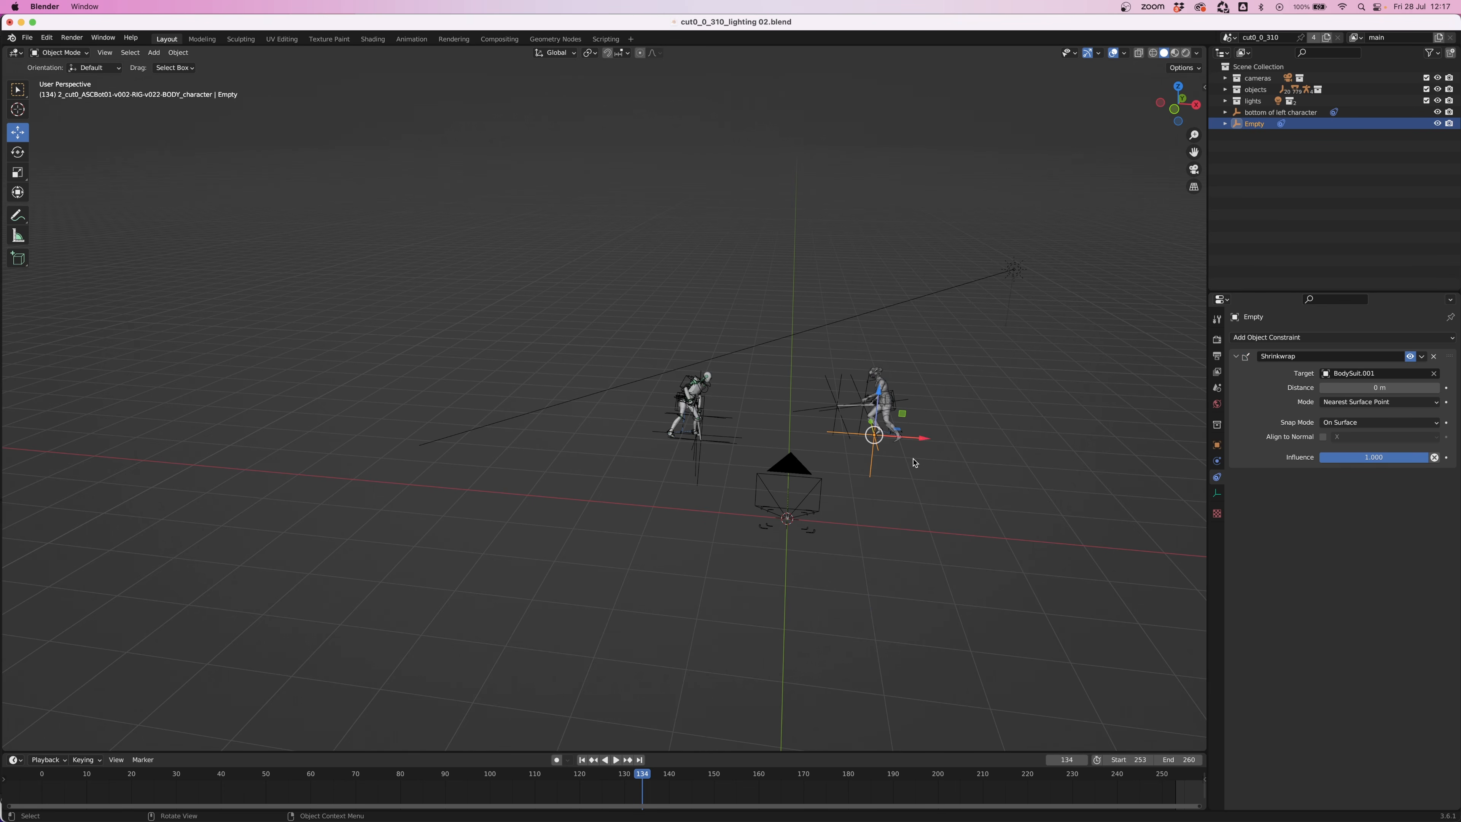
{"action": "key", "text": "space"}
{"action": "left_click_drag", "start_coordinate": [723, 777], "coordinate": [818, 770]}
{"action": "key", "text": "space"}
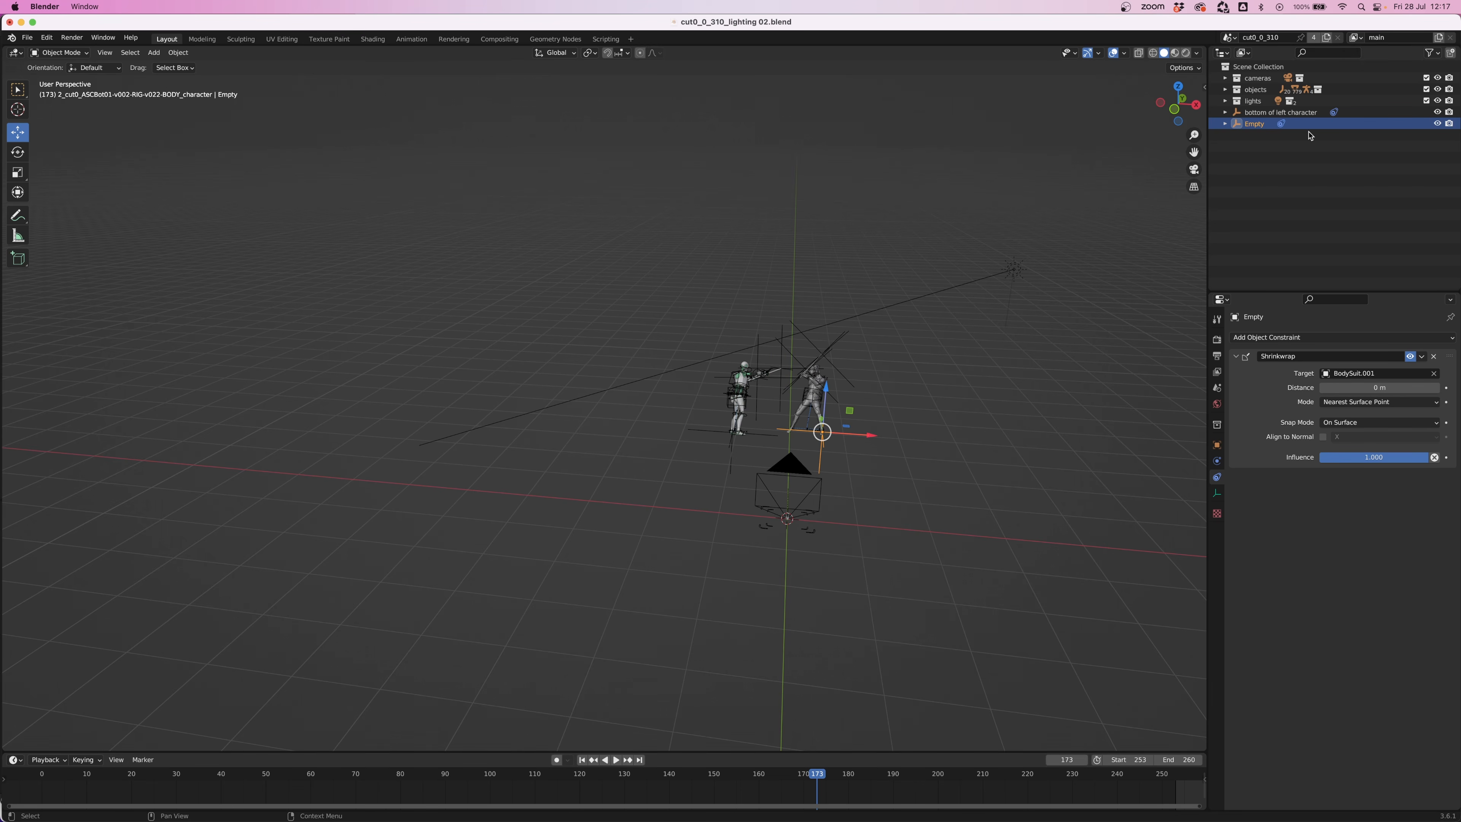
- Rename the empty as "bottom of right character" and return to the camera view
{"action": "double_click", "coordinate": [1255, 124]}
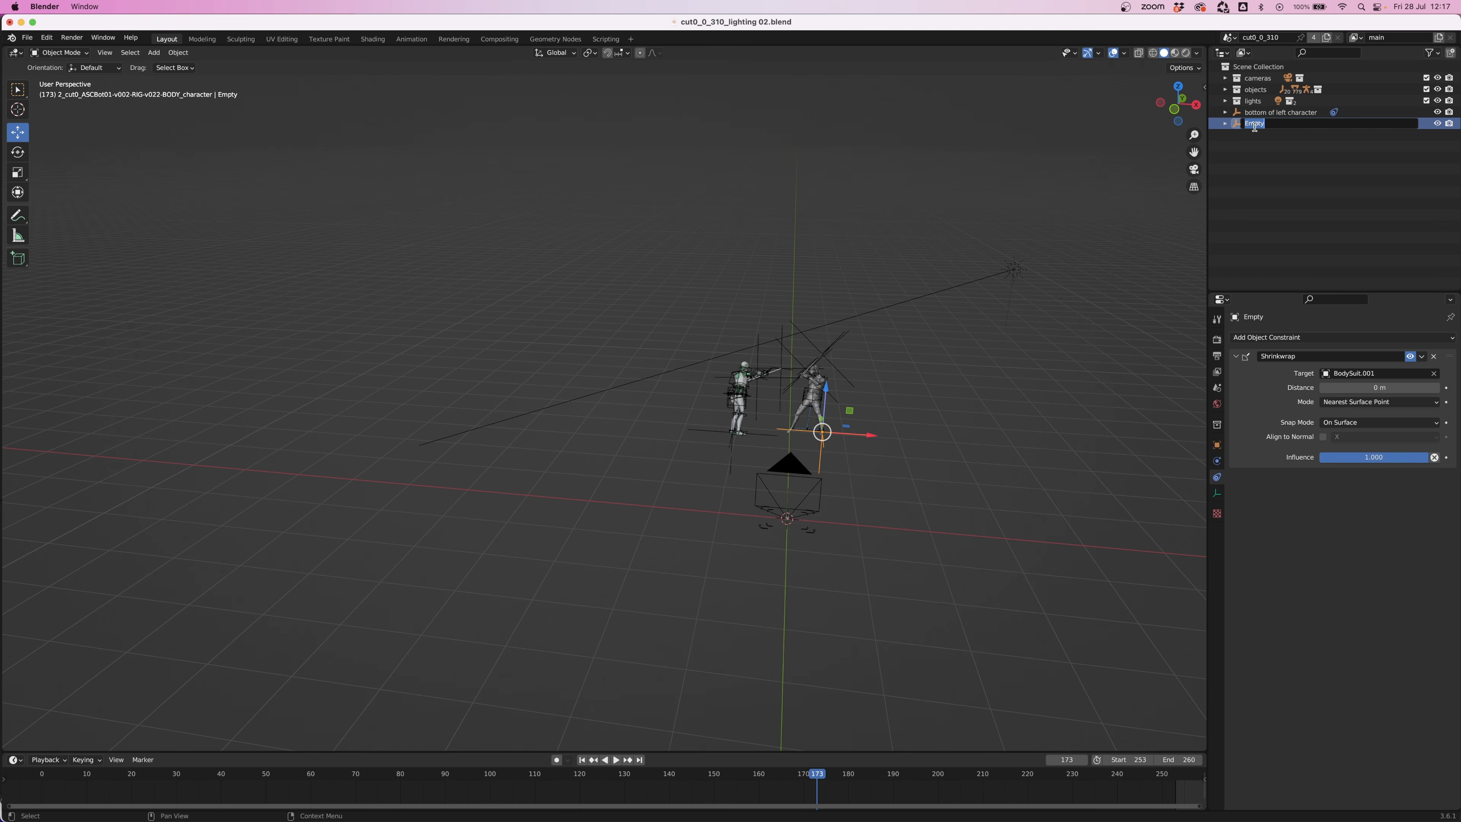
{"action": "type", "text": "bottom of right character"}
{"action": "key", "text": "Return"}
{"action": "left_click", "coordinate": [1194, 169]}
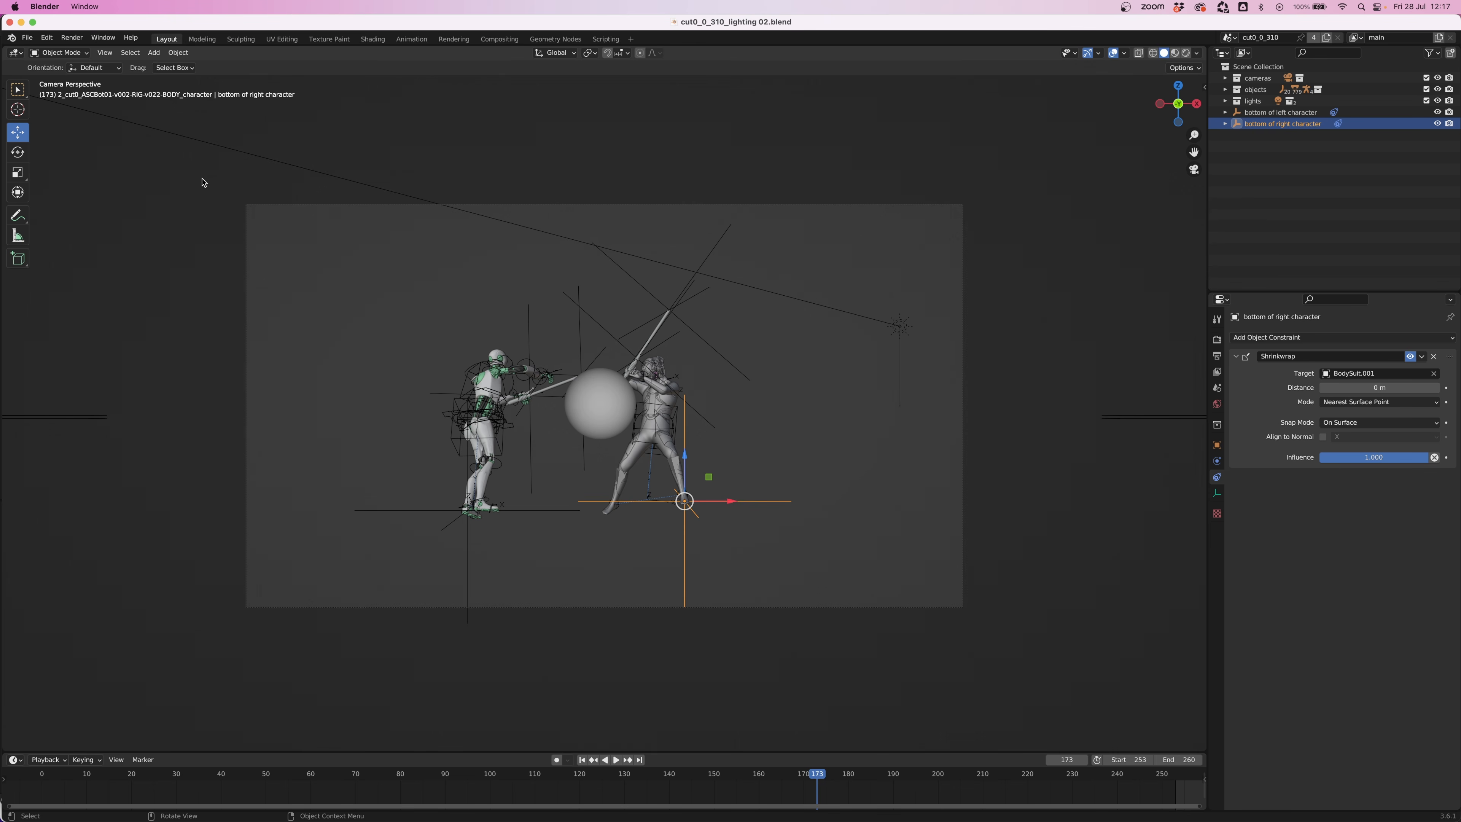
- Open the add-on preferences and search for "after" to find the After Effects export add-on
{"action": "left_click", "coordinate": [53, 42]}
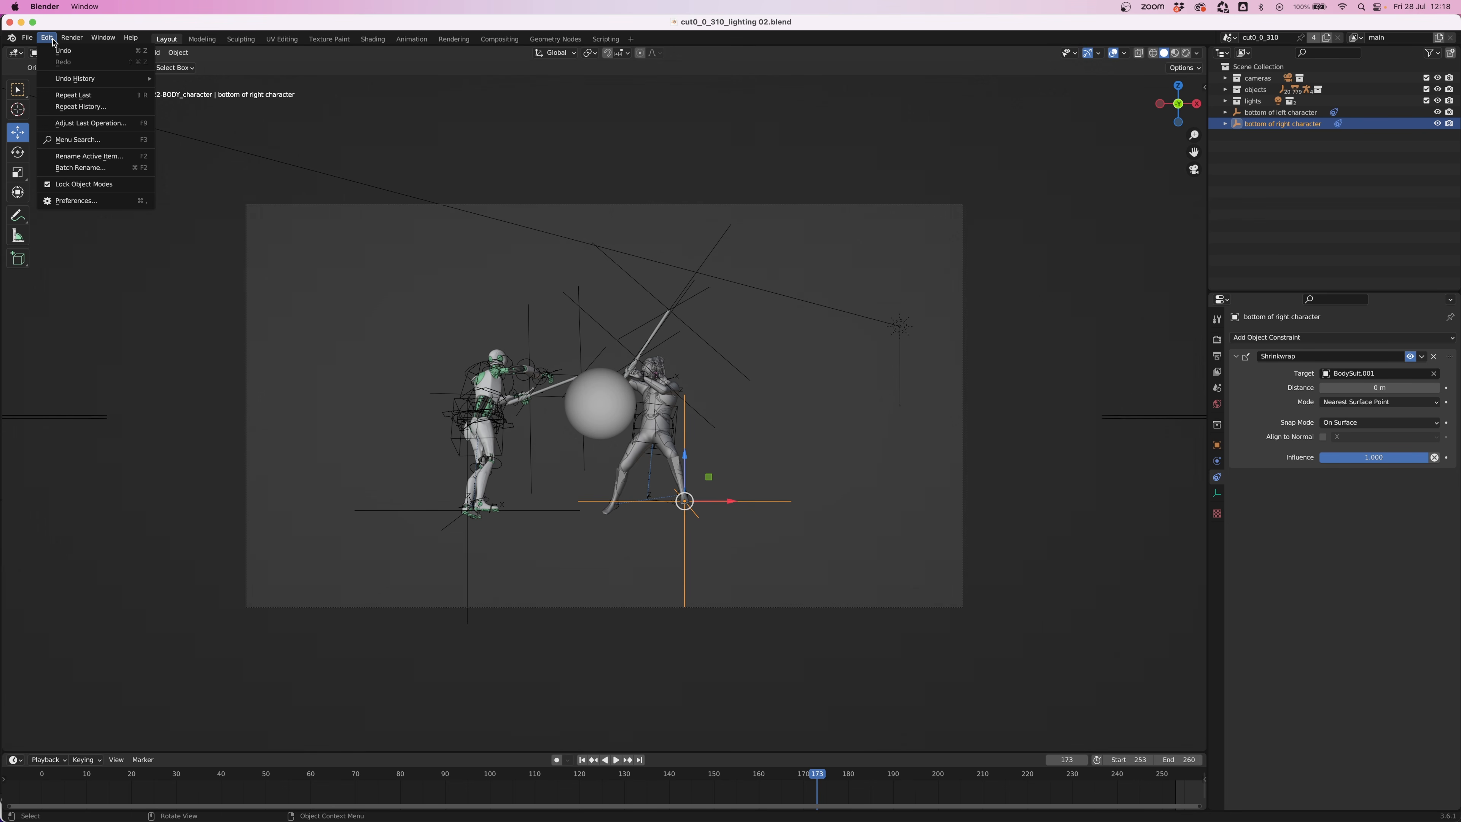
{"action": "left_click", "coordinate": [78, 201]}
{"action": "left_click_drag", "start_coordinate": [1142, 44], "coordinate": [485, 222]}
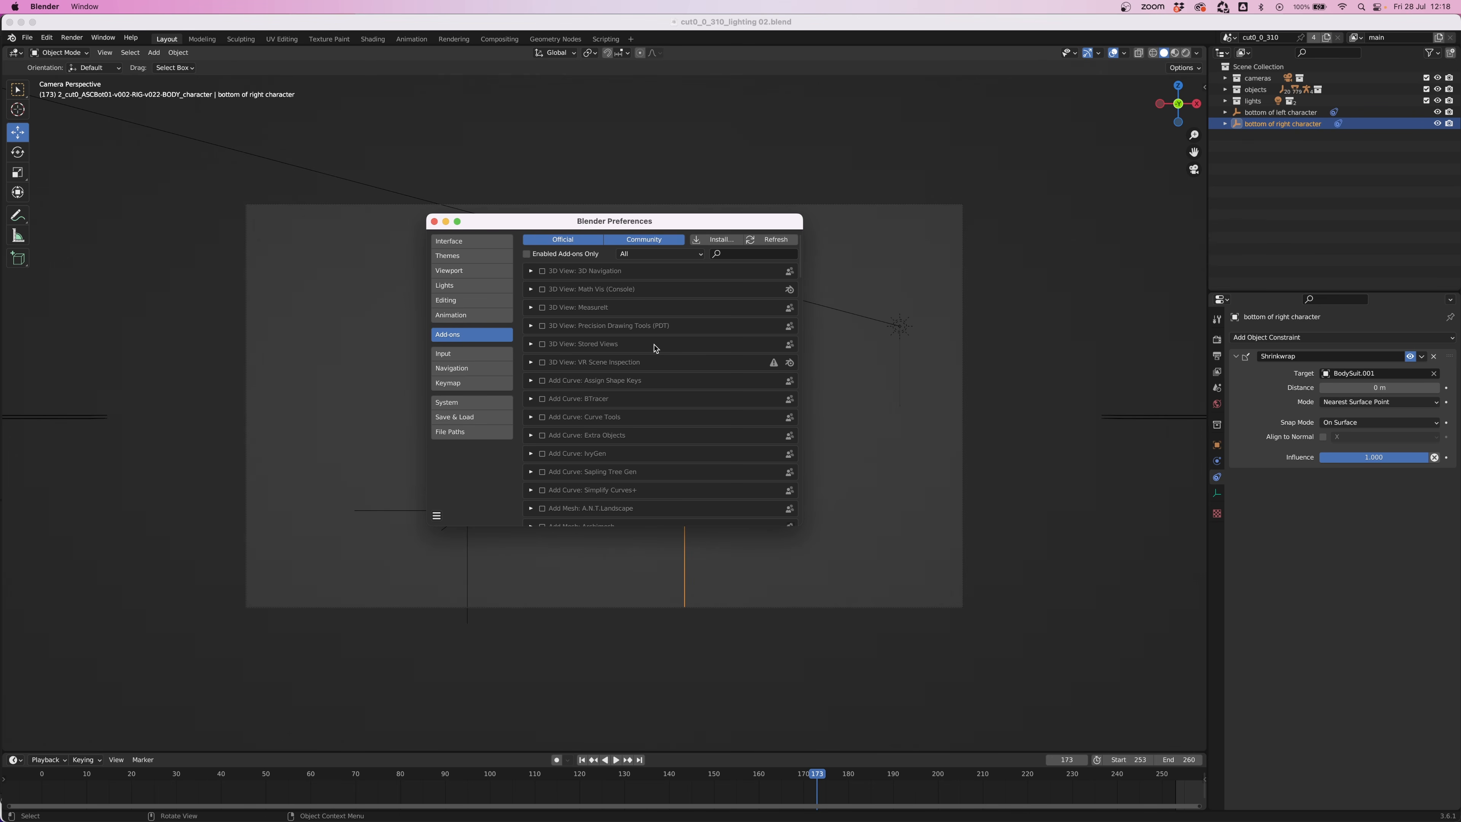
{"action": "left_click", "coordinate": [751, 256]}
{"action": "type", "text": "after"}
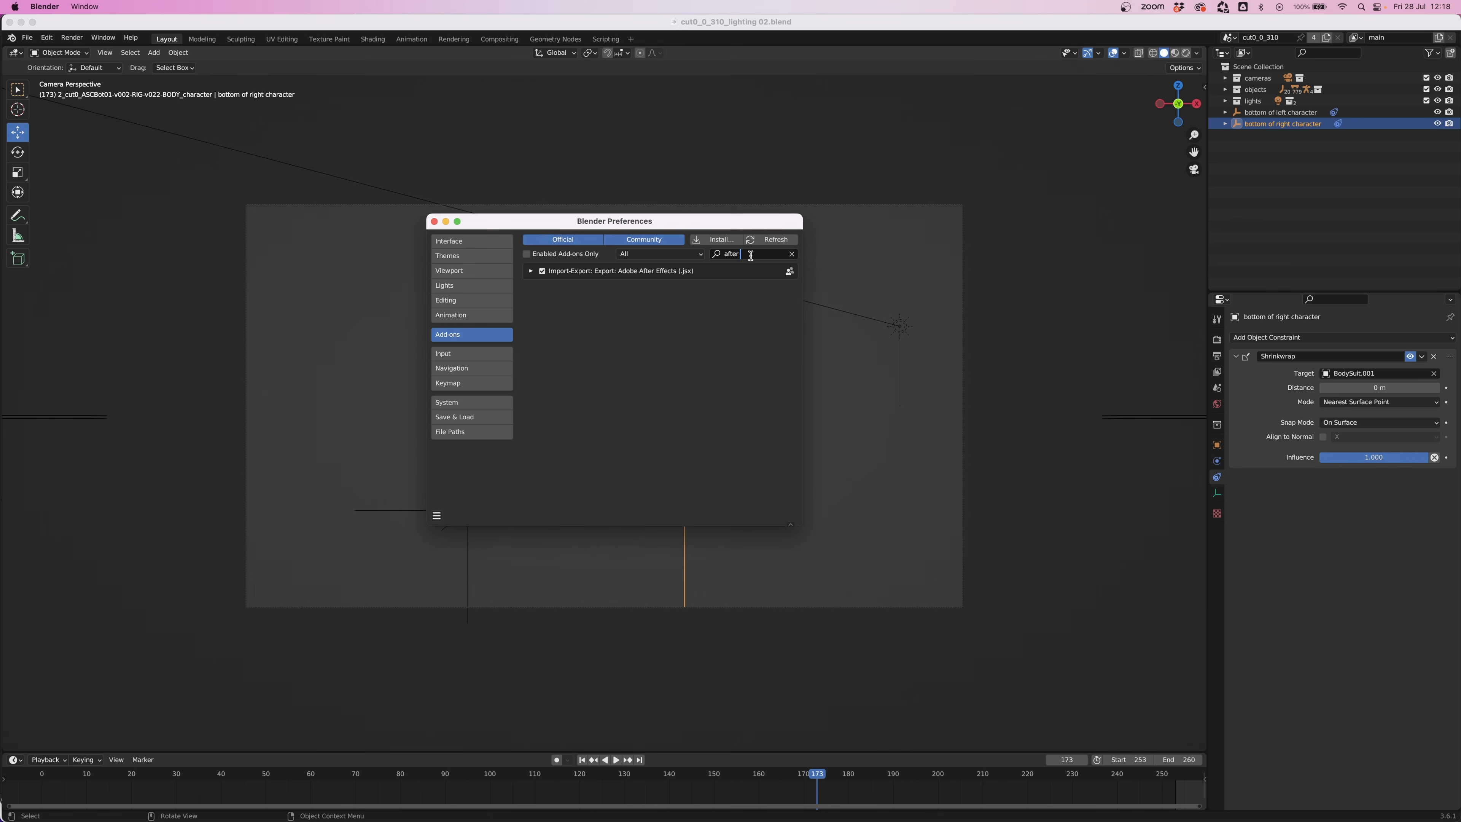
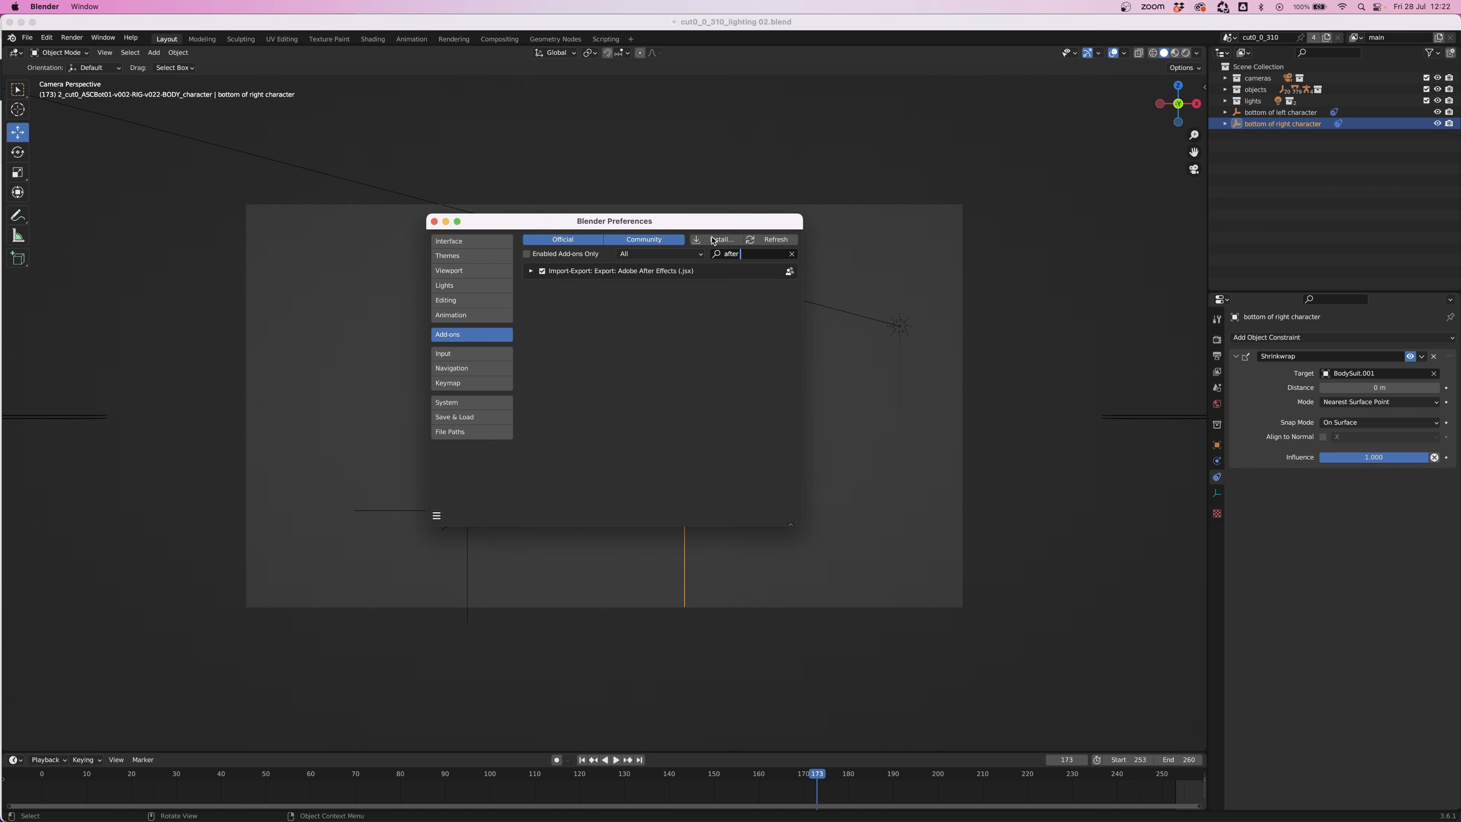
- Open the add-on install file browser, cancel it without installing anything, and close the preferences
{"action": "left_click", "coordinate": [711, 241]}
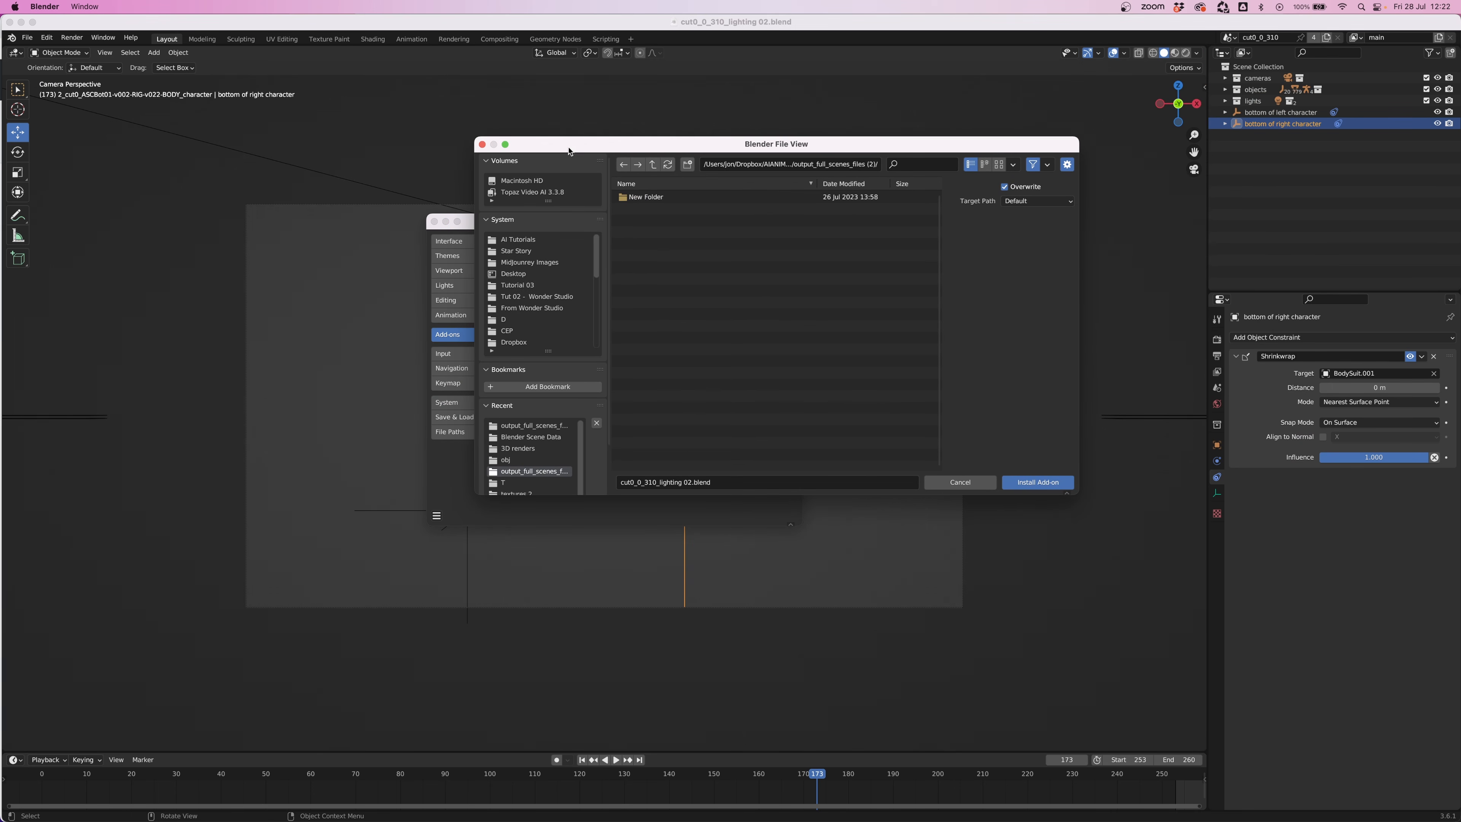
{"action": "left_click", "coordinate": [968, 483]}
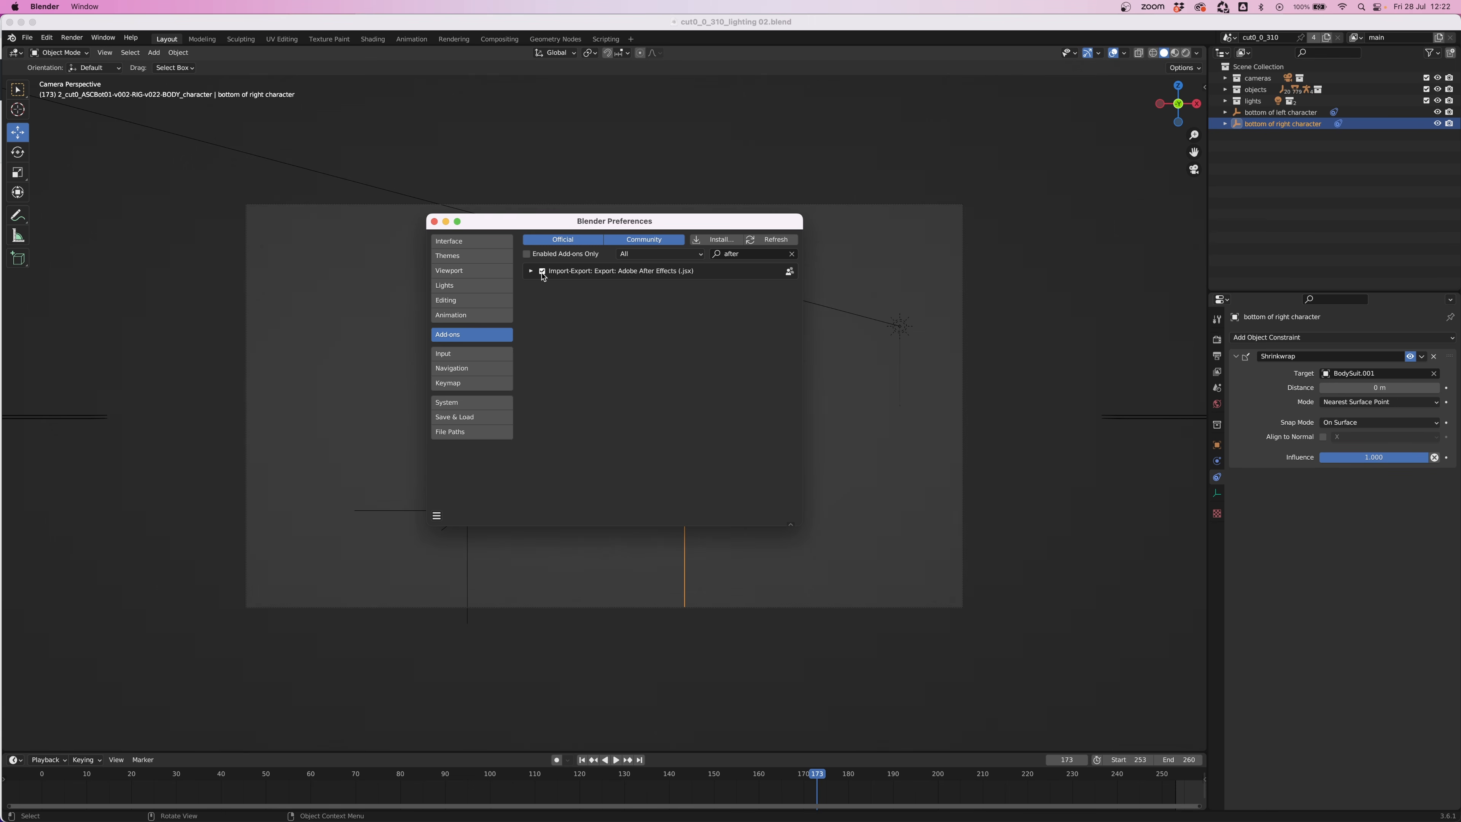
{"action": "left_click", "coordinate": [434, 222]}
- Add the "bottom of left character" empty and Camera_persp to the selection with "bottom of right character"
{"action": "left_click", "coordinate": [1266, 112], "text": "shift"}
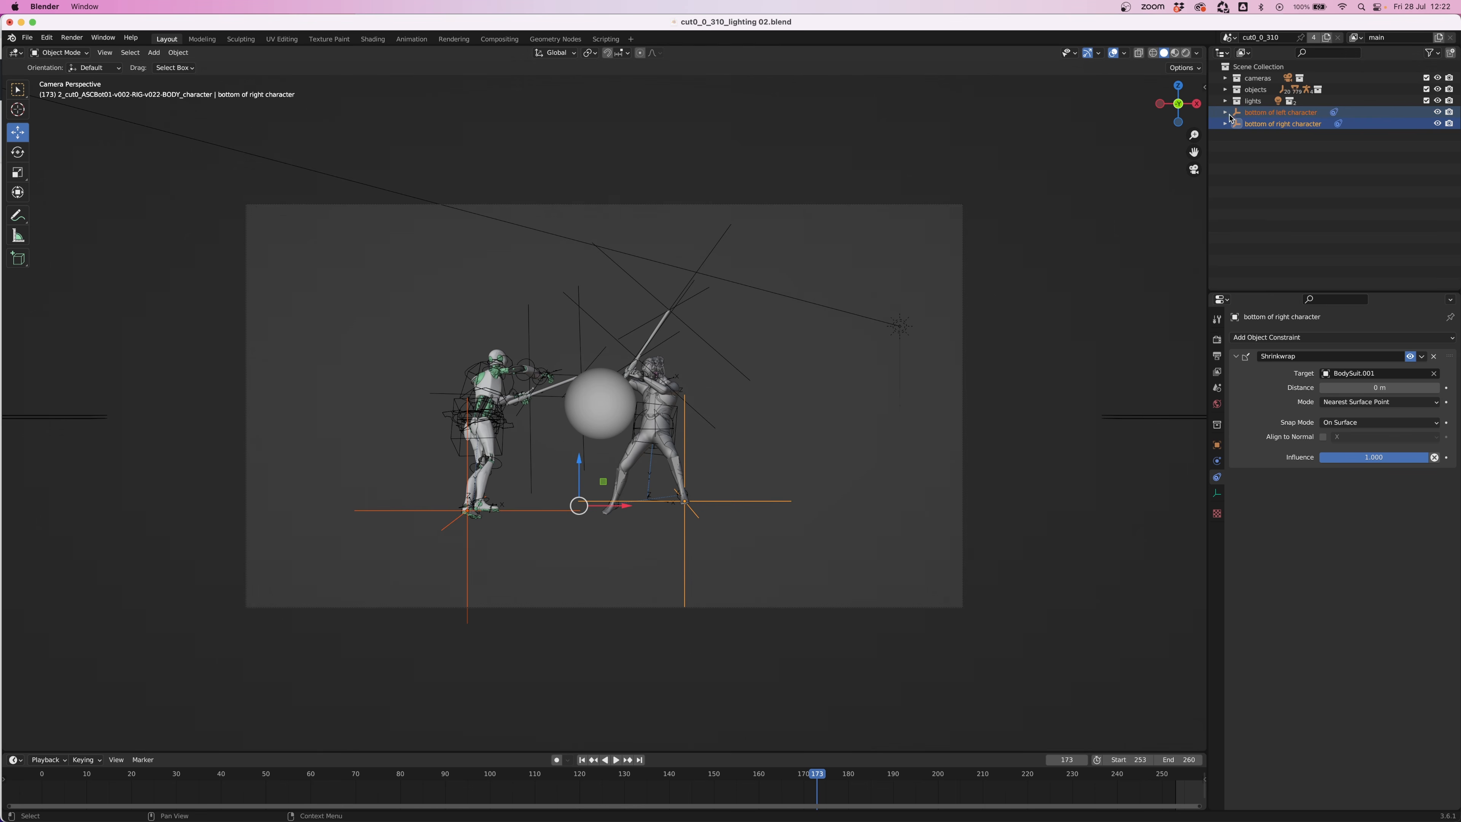
{"action": "left_click", "coordinate": [1225, 78]}
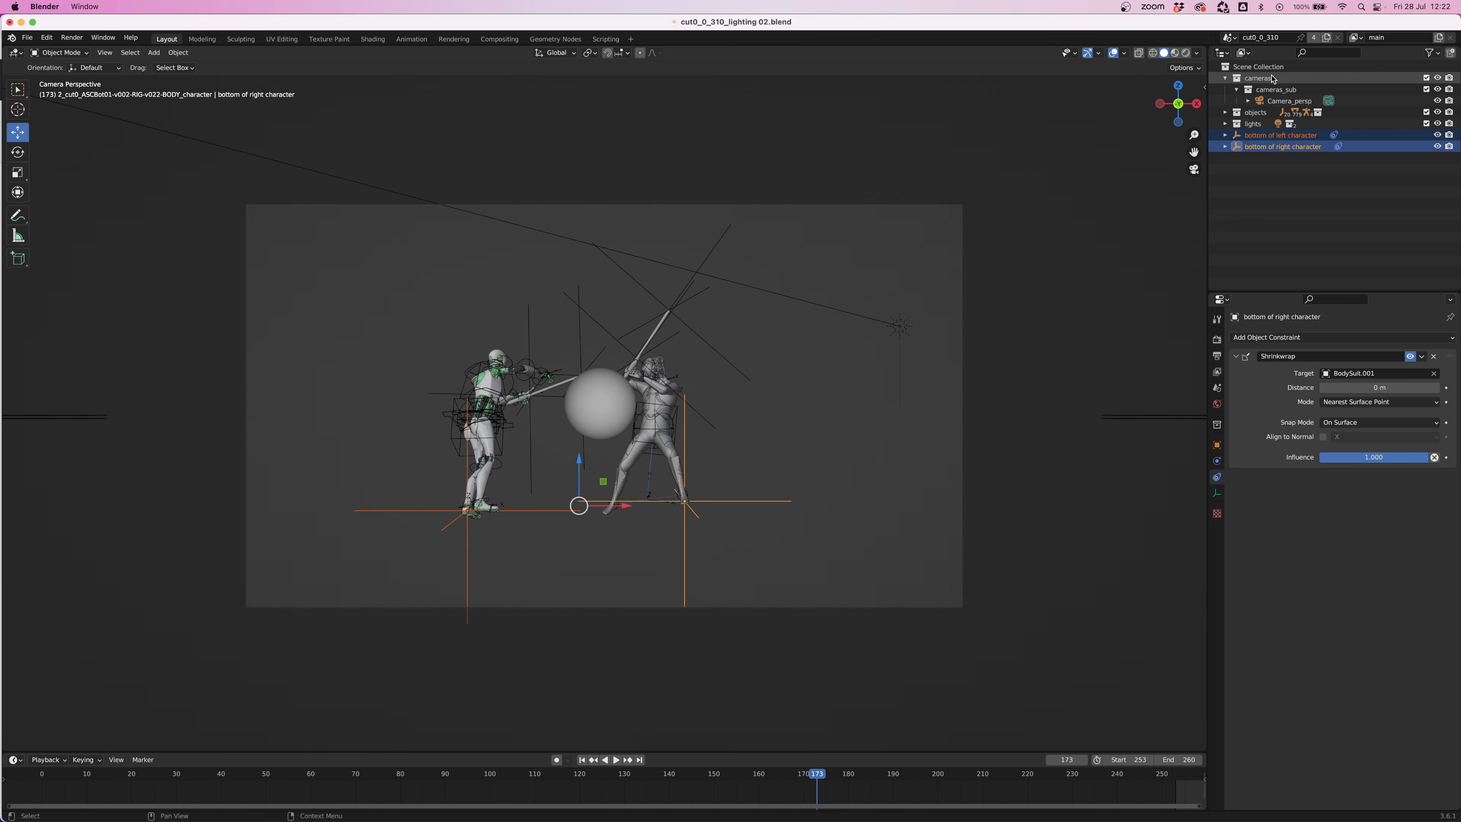
{"action": "left_click", "coordinate": [1280, 102]}
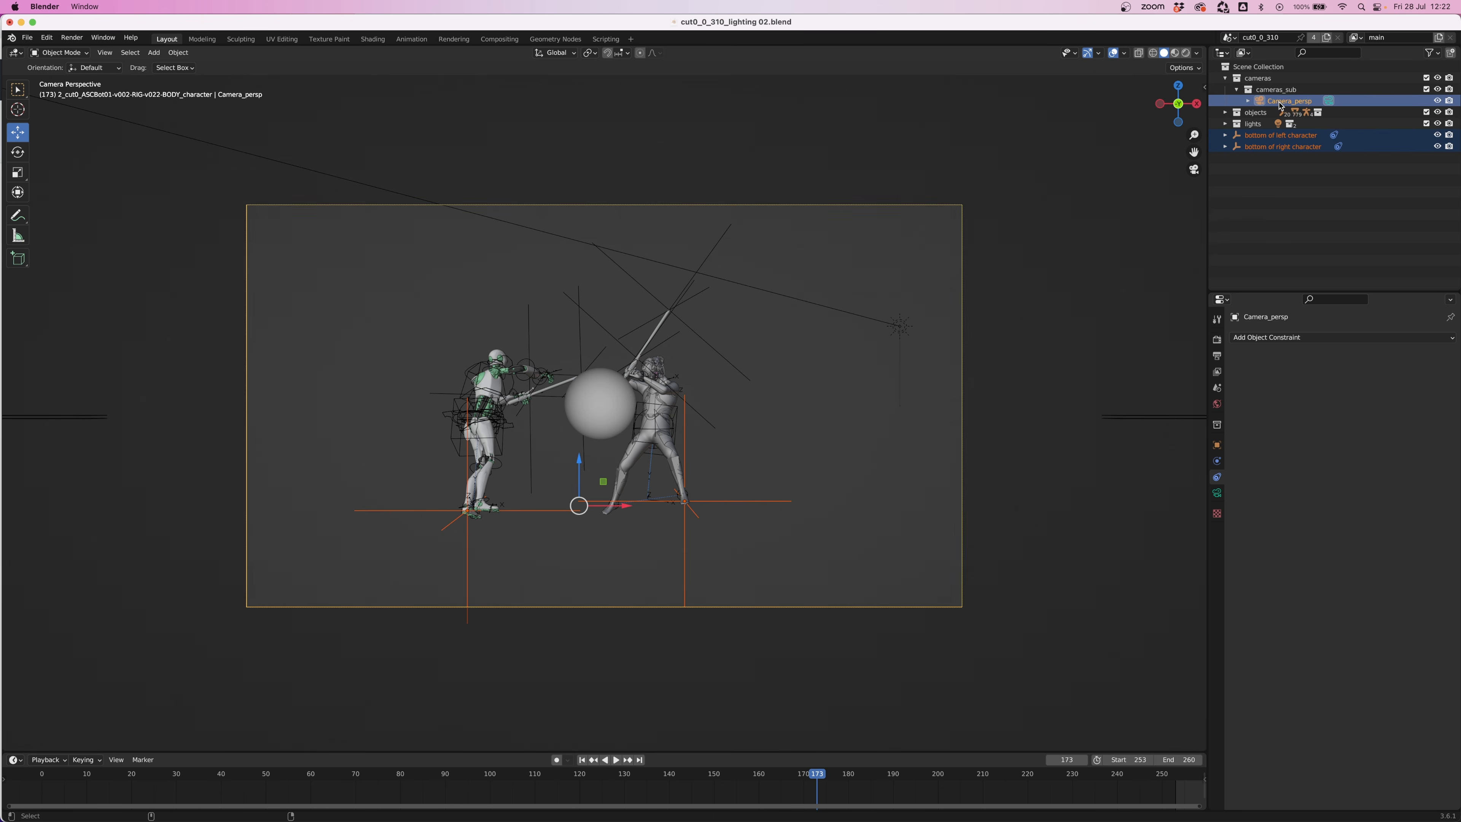
- Add the sabre tracking empties base sabre 1, tip sabre 01, base sabre 01 and tip sabre 02 to the selection
{"action": "left_click", "coordinate": [1225, 112]}
{"action": "scroll", "coordinate": [1259, 213], "scroll_direction": "down", "scroll_amount": 3}
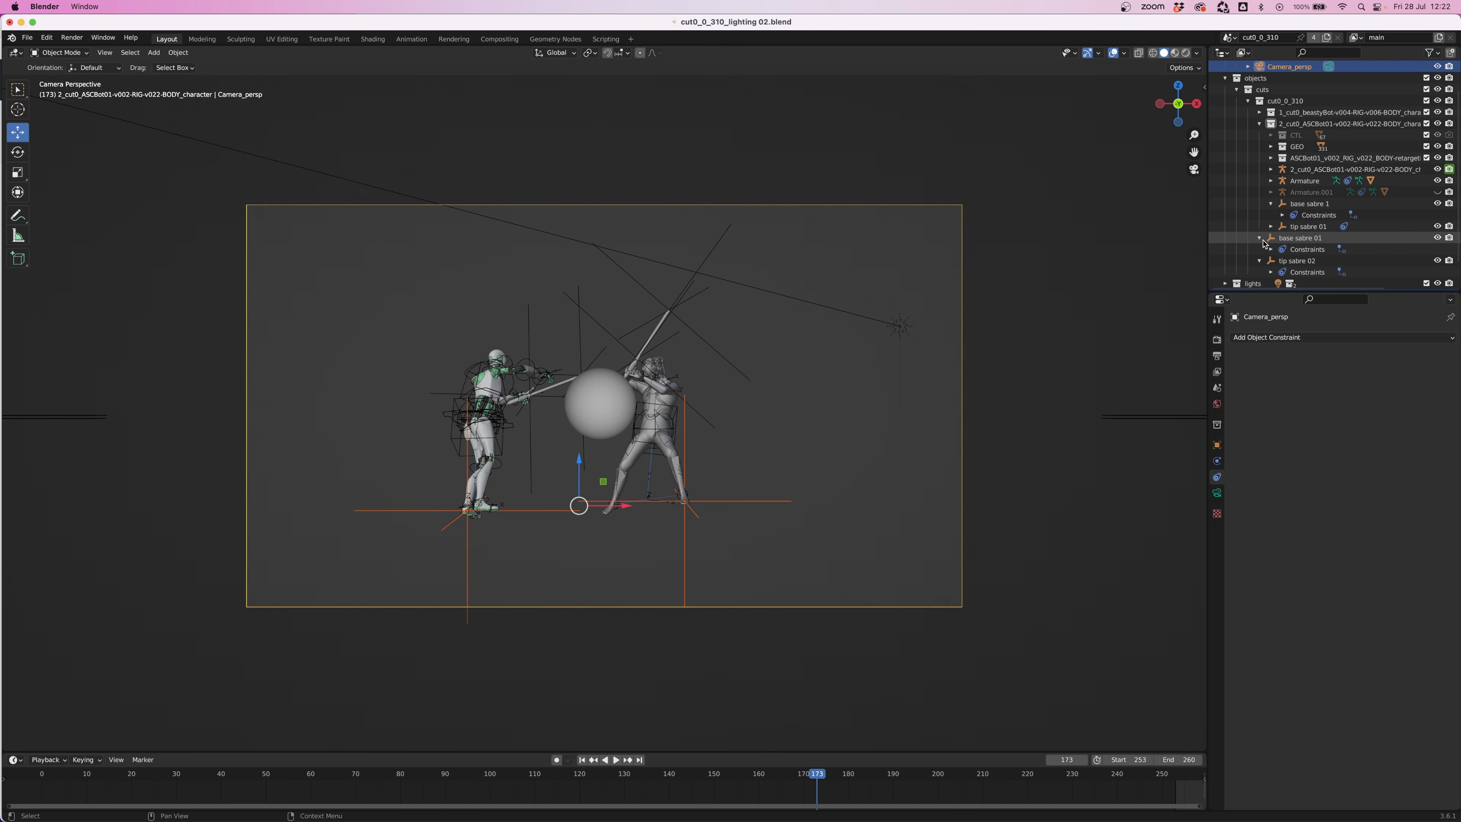
{"action": "left_click", "coordinate": [1309, 203]}
{"action": "left_click", "coordinate": [1308, 226], "text": "ctrl"}
{"action": "left_click", "coordinate": [1300, 238], "text": "ctrl"}
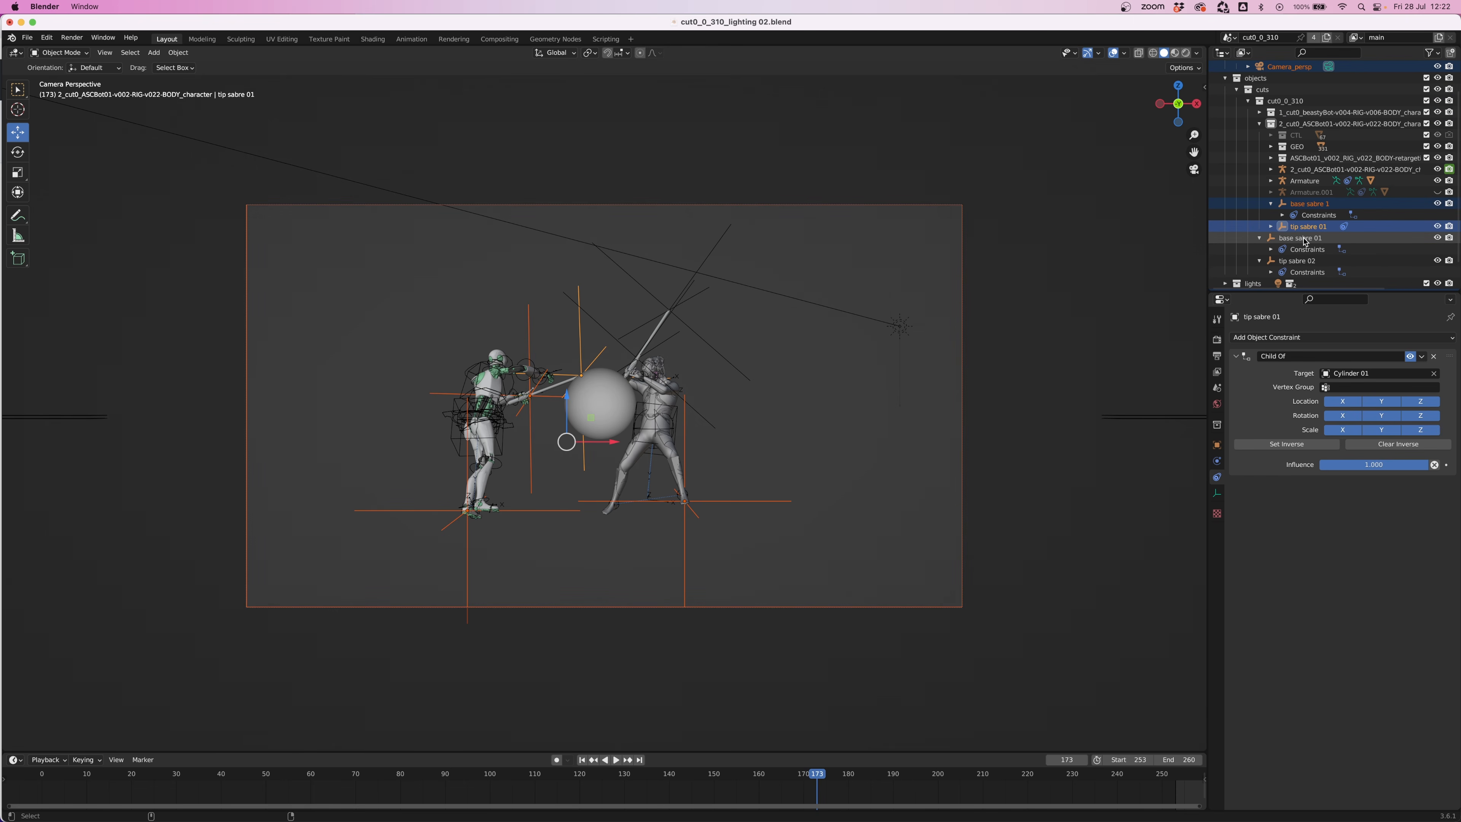
{"action": "left_click", "coordinate": [1297, 260], "text": "ctrl"}
{"action": "scroll", "coordinate": [1300, 254], "scroll_direction": "down", "scroll_amount": 3}
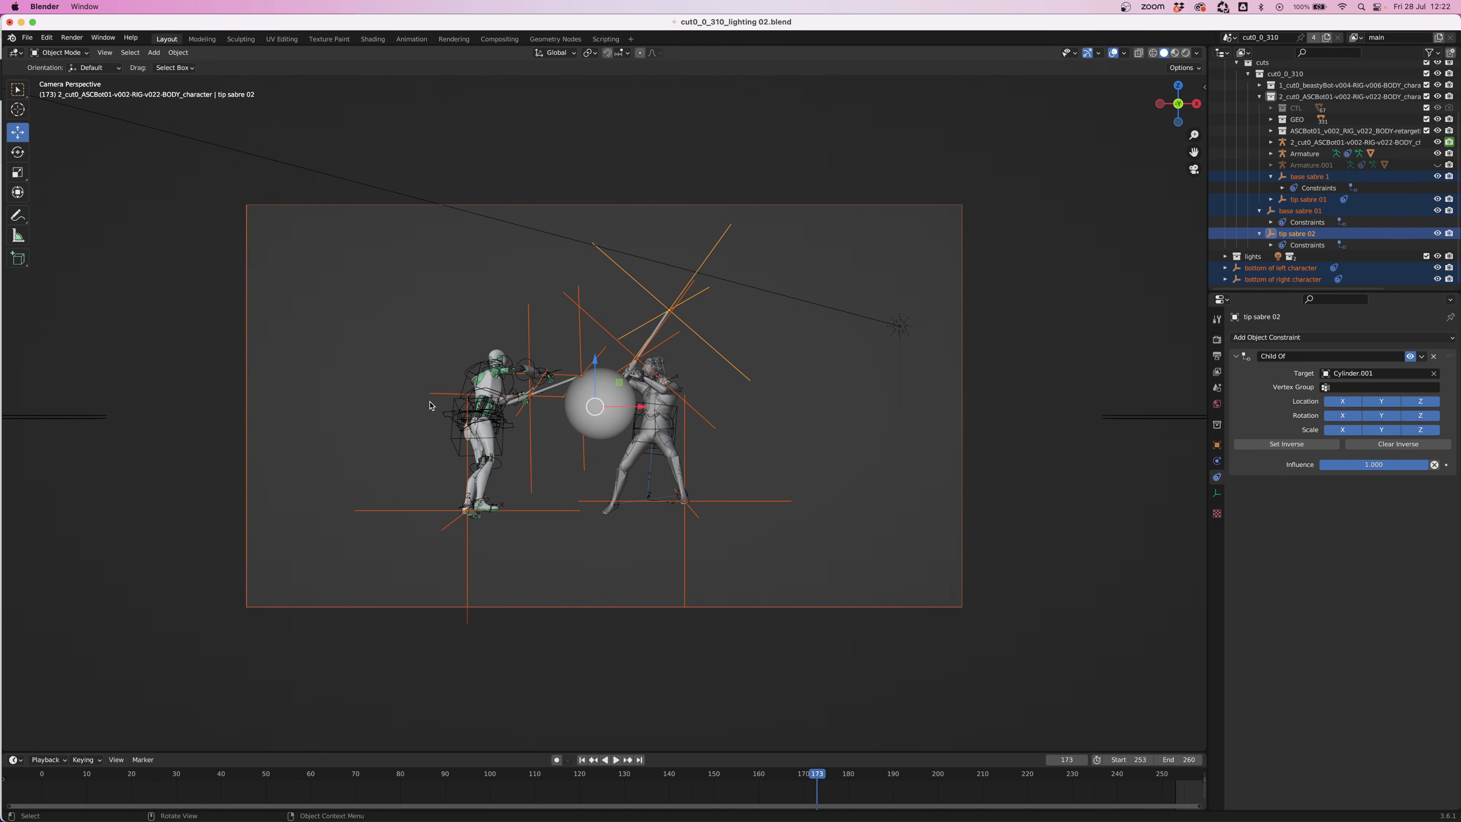
- Export the selection to Adobe After Effects as cut0_0_310_lighting 02.jsx in the tracking data folder, and save the Blender file
{"action": "left_click", "coordinate": [26, 38]}
{"action": "mouse_move", "coordinate": [52, 203]}
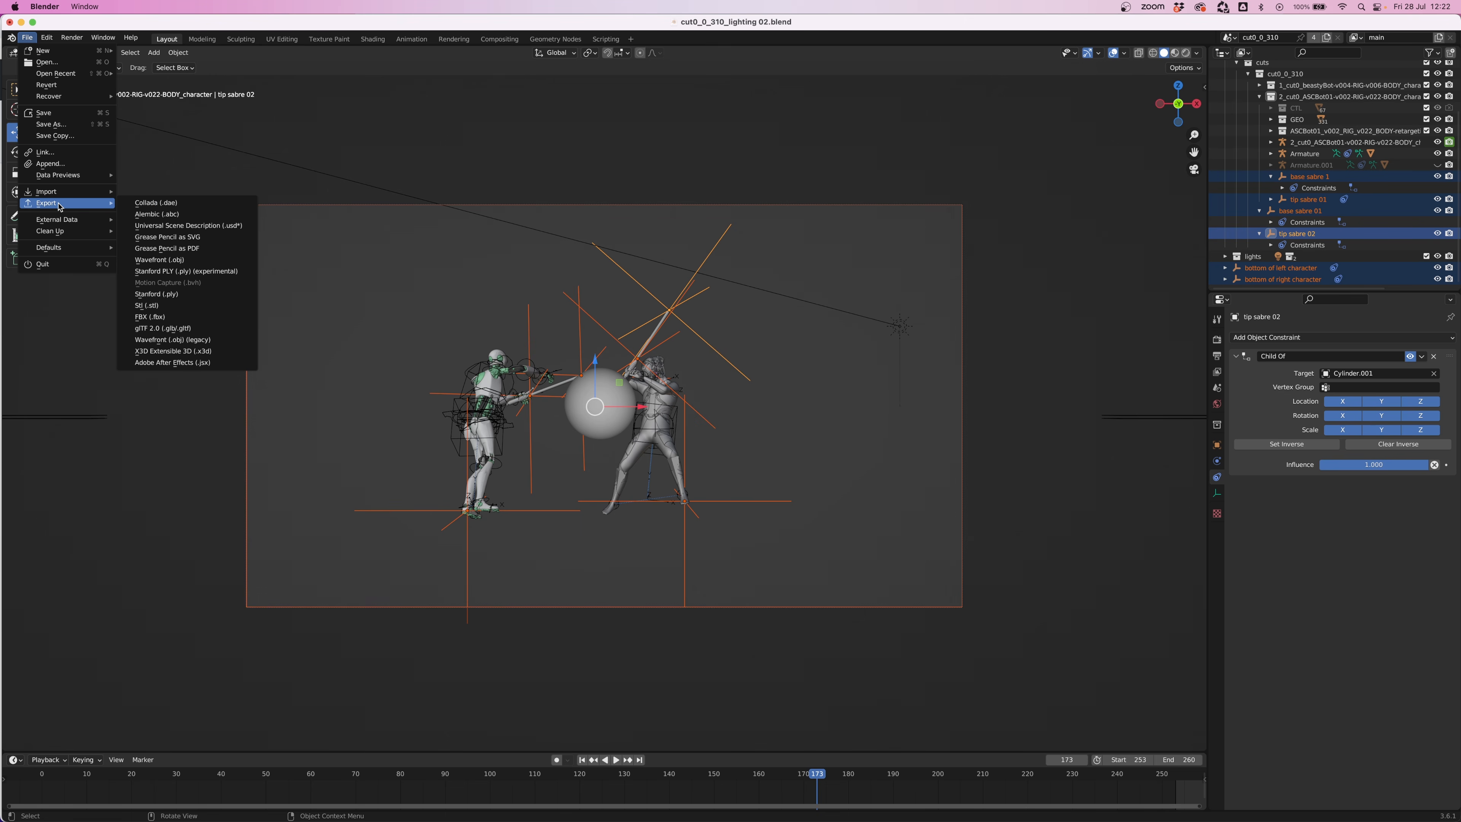
{"action": "left_click", "coordinate": [184, 363]}
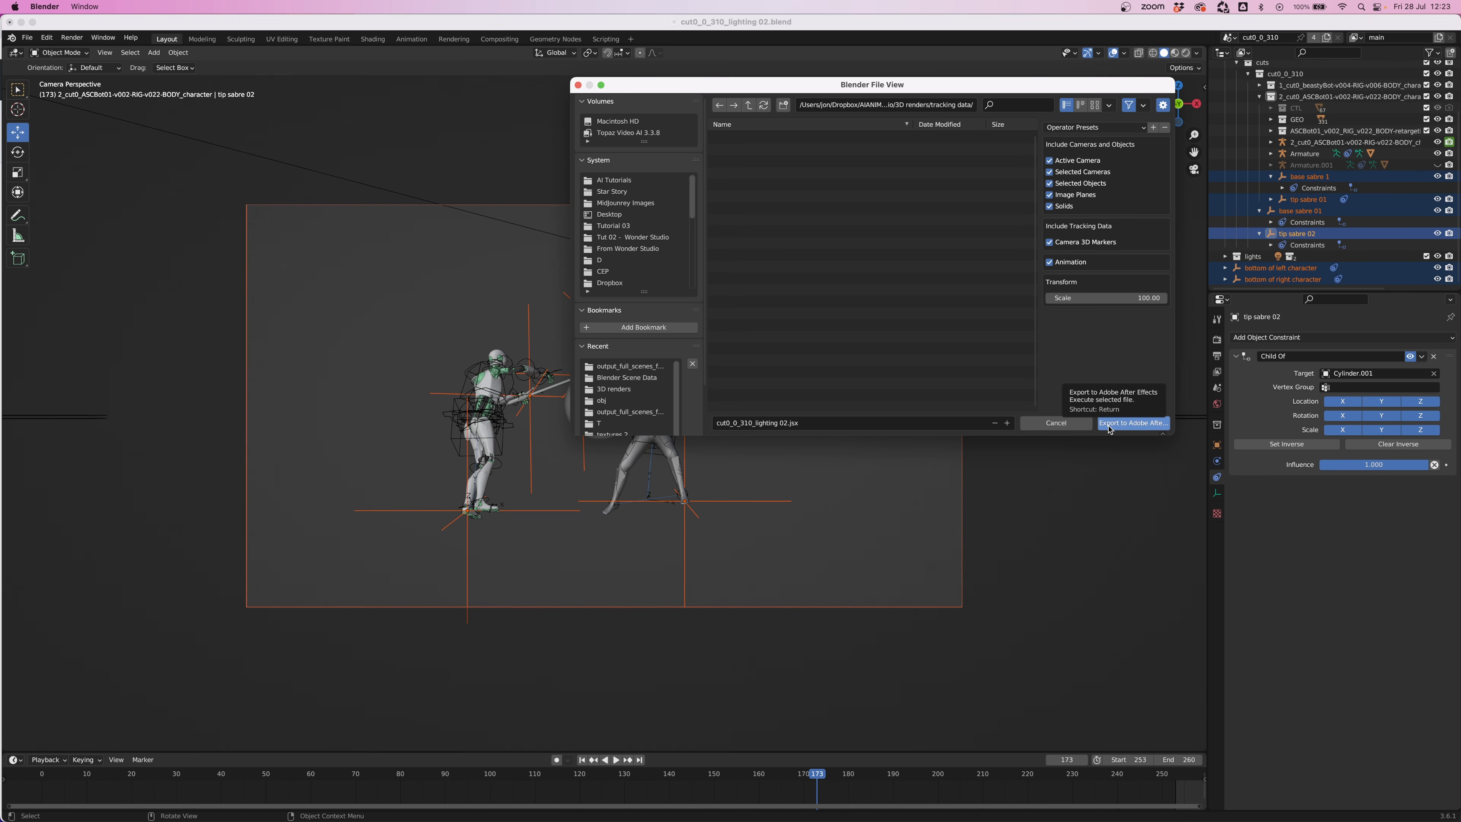
{"action": "left_click", "coordinate": [1109, 424]}
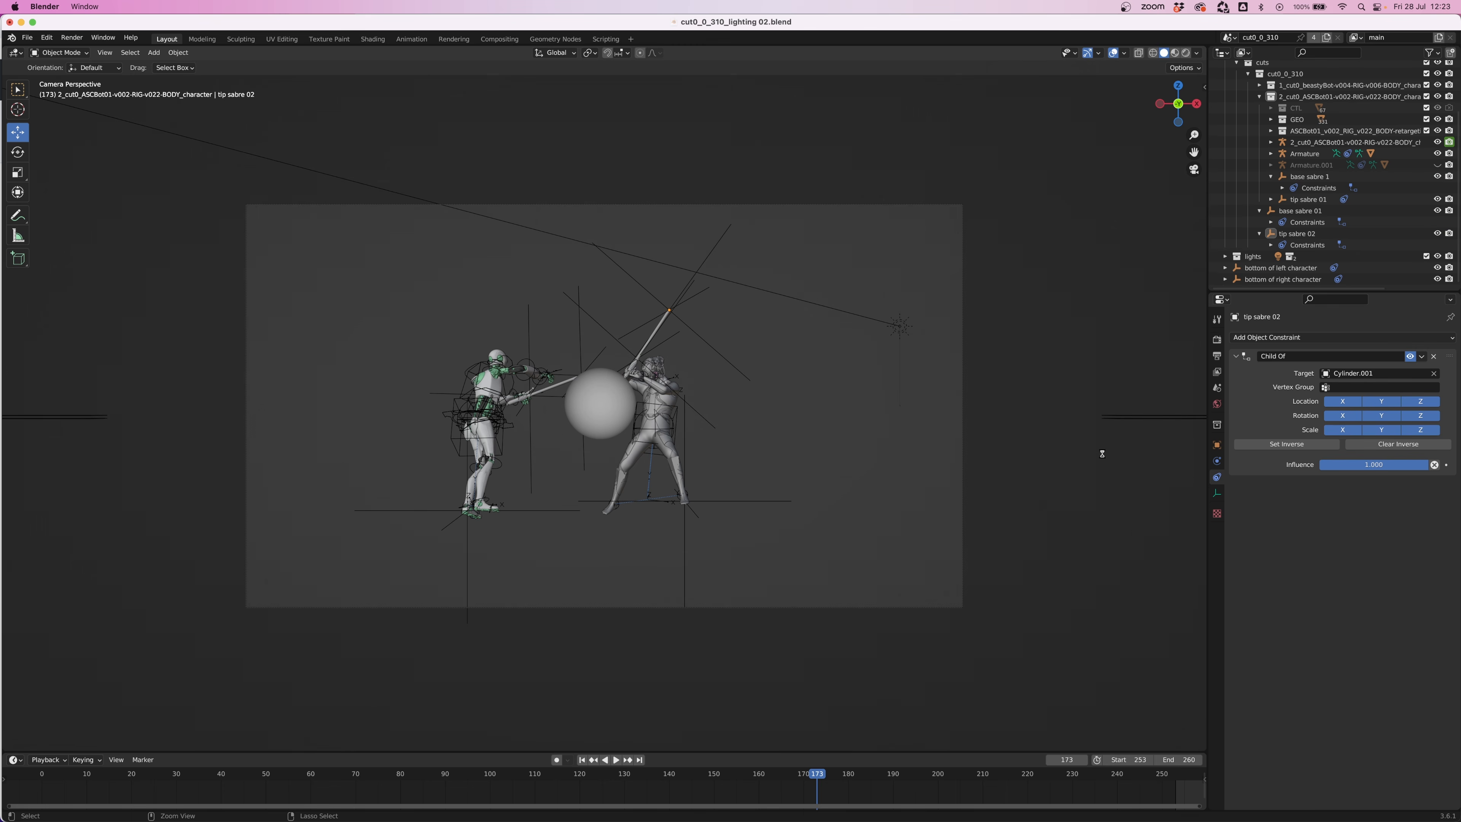
{"action": "key", "text": "super+s"}
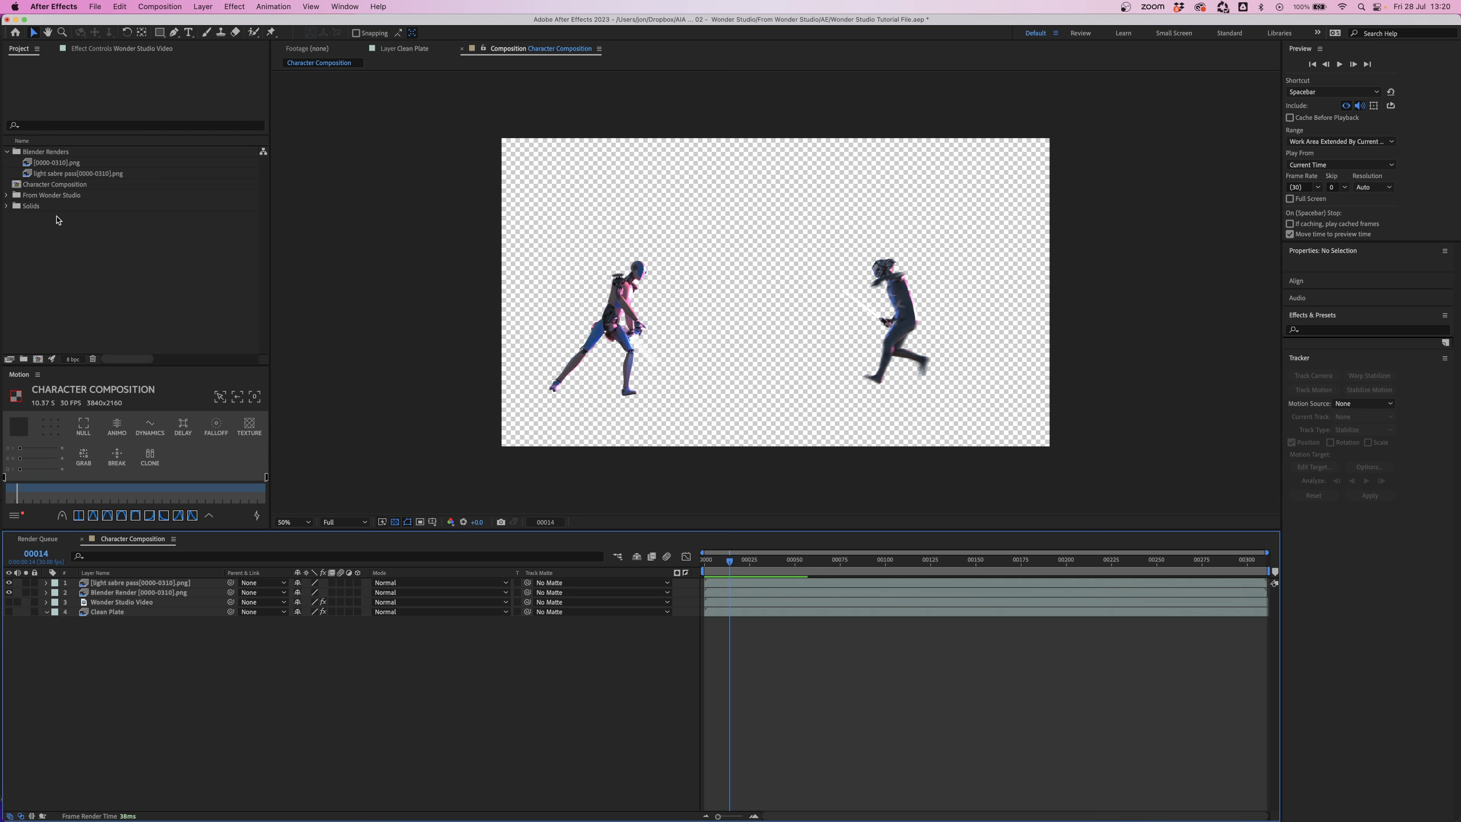
- In After Effects, review the Blender renders, Character Composition and Wonder Studio footage, and select the Blender Render layer
{"action": "left_click", "coordinate": [46, 162]}
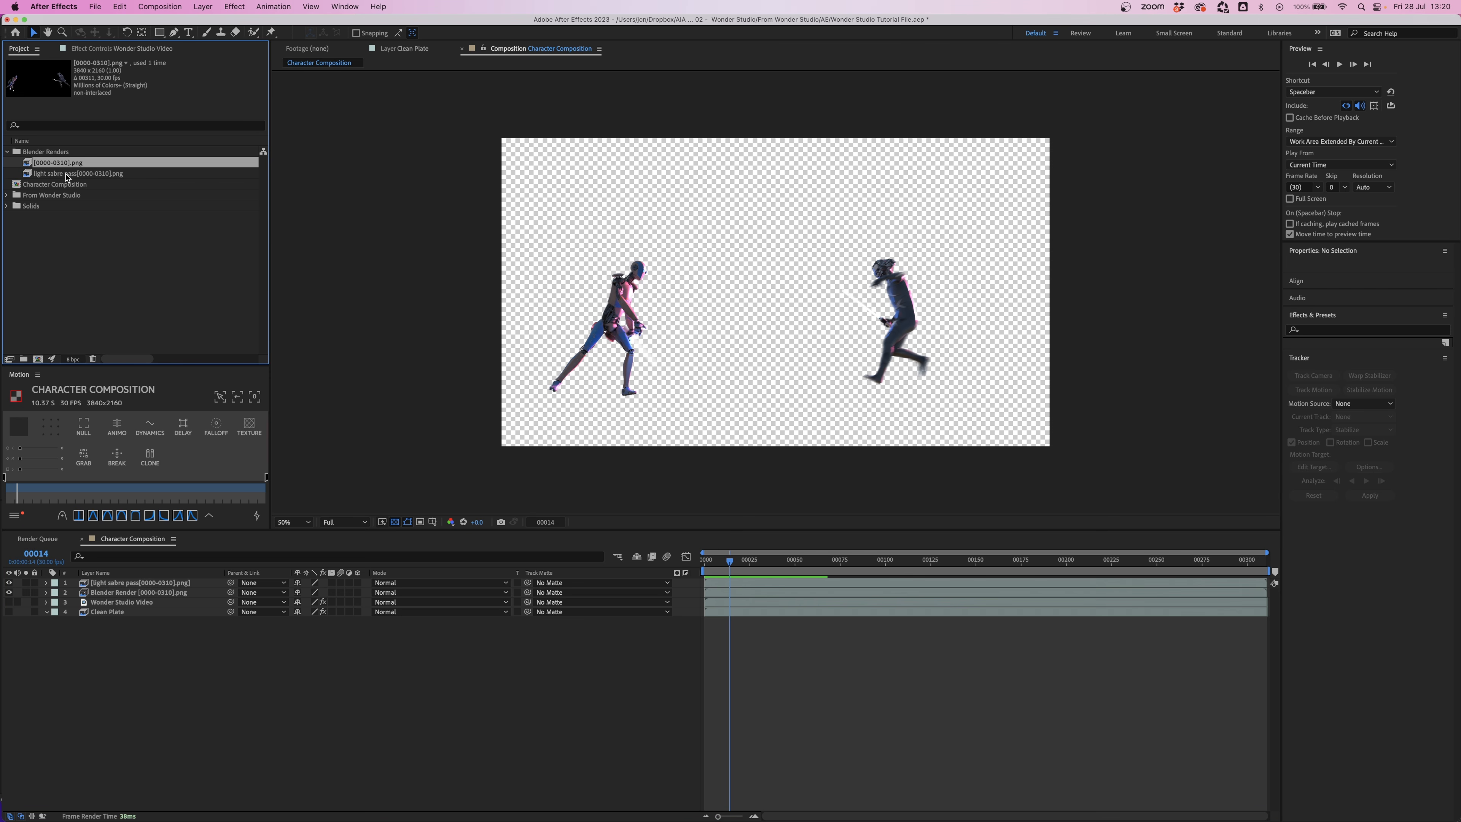
{"action": "left_click", "coordinate": [67, 188]}
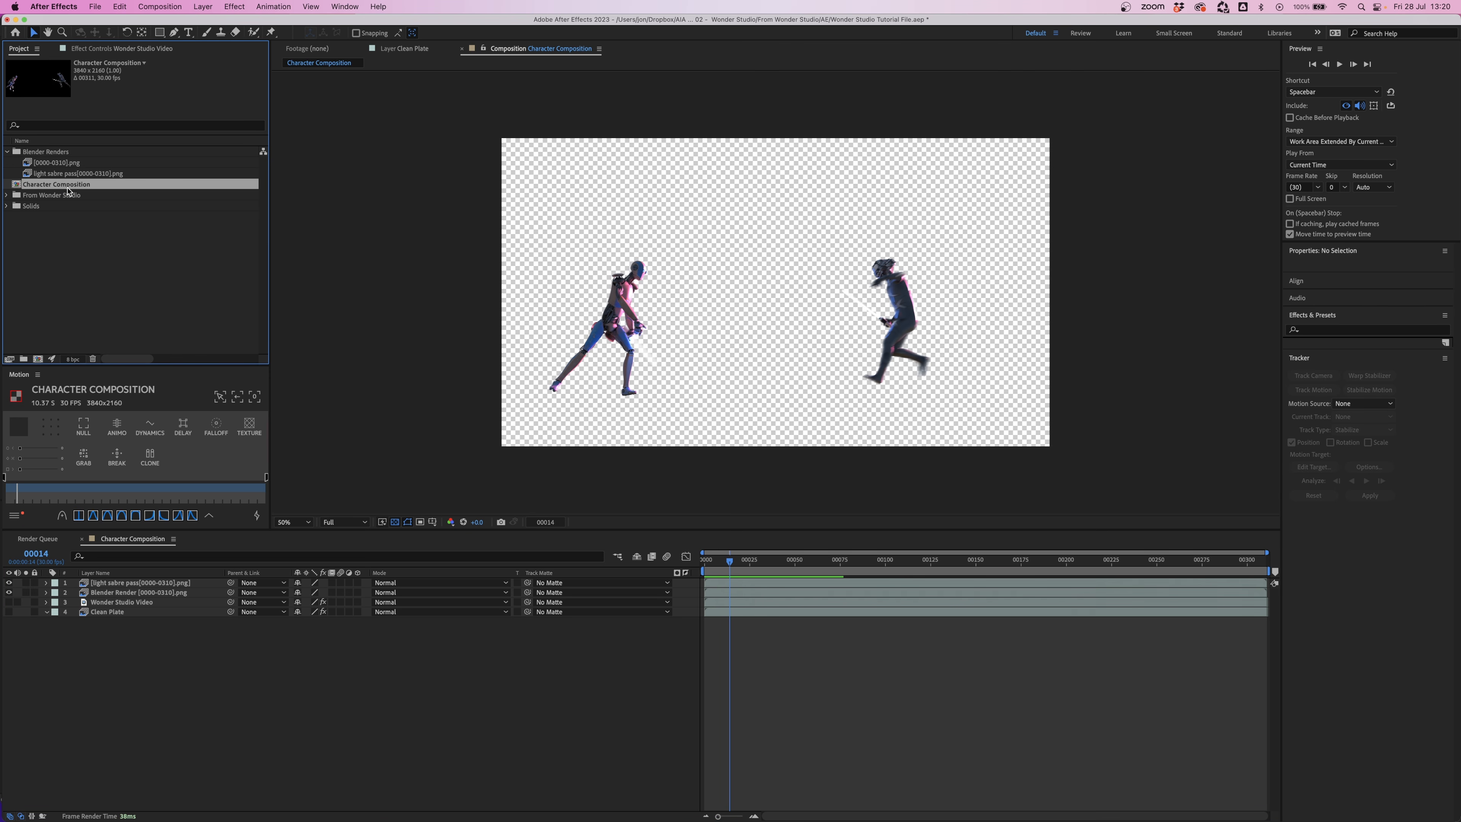
{"action": "left_click", "coordinate": [8, 195]}
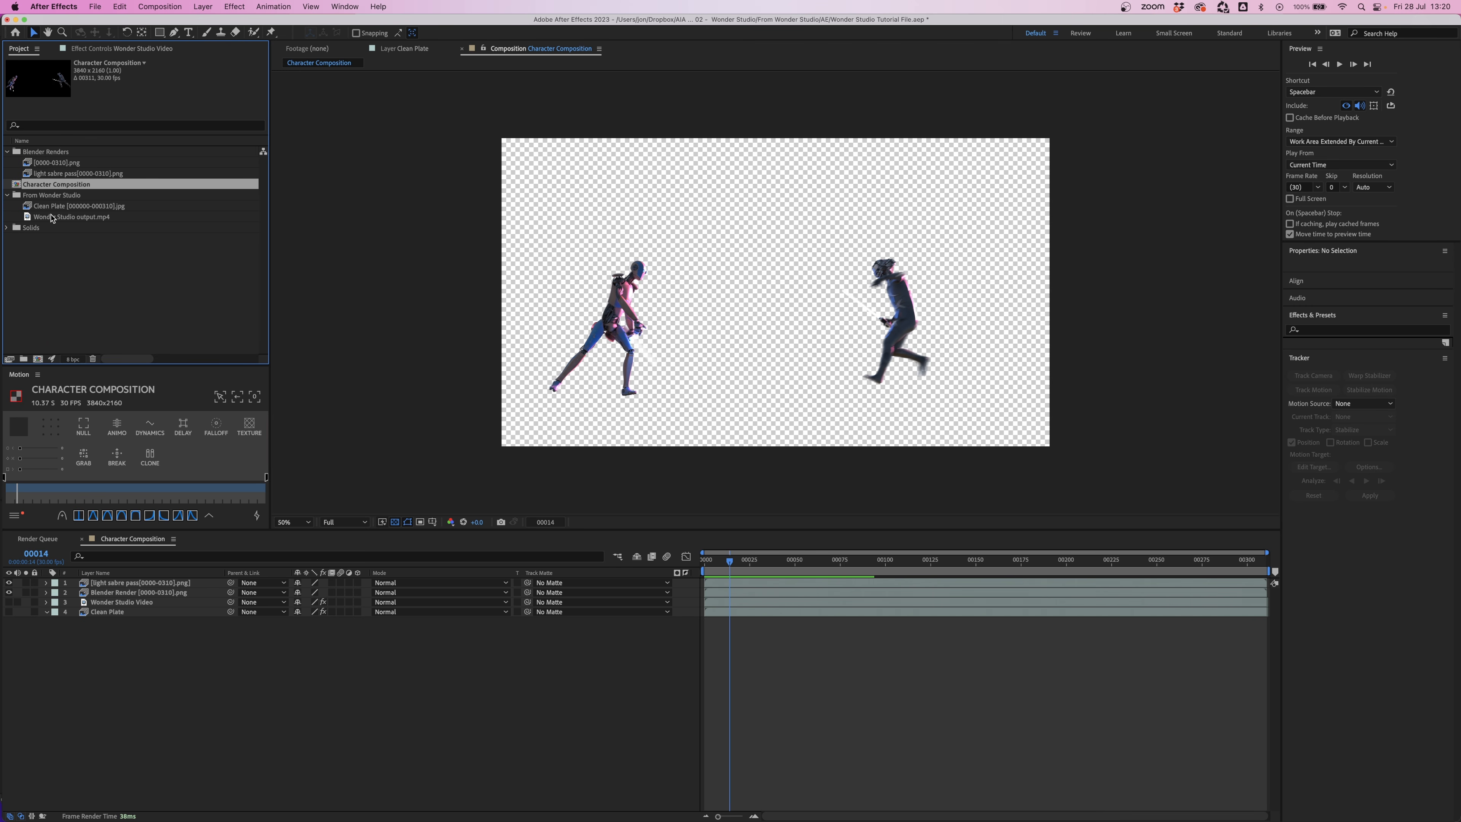
{"action": "left_click", "coordinate": [8, 195]}
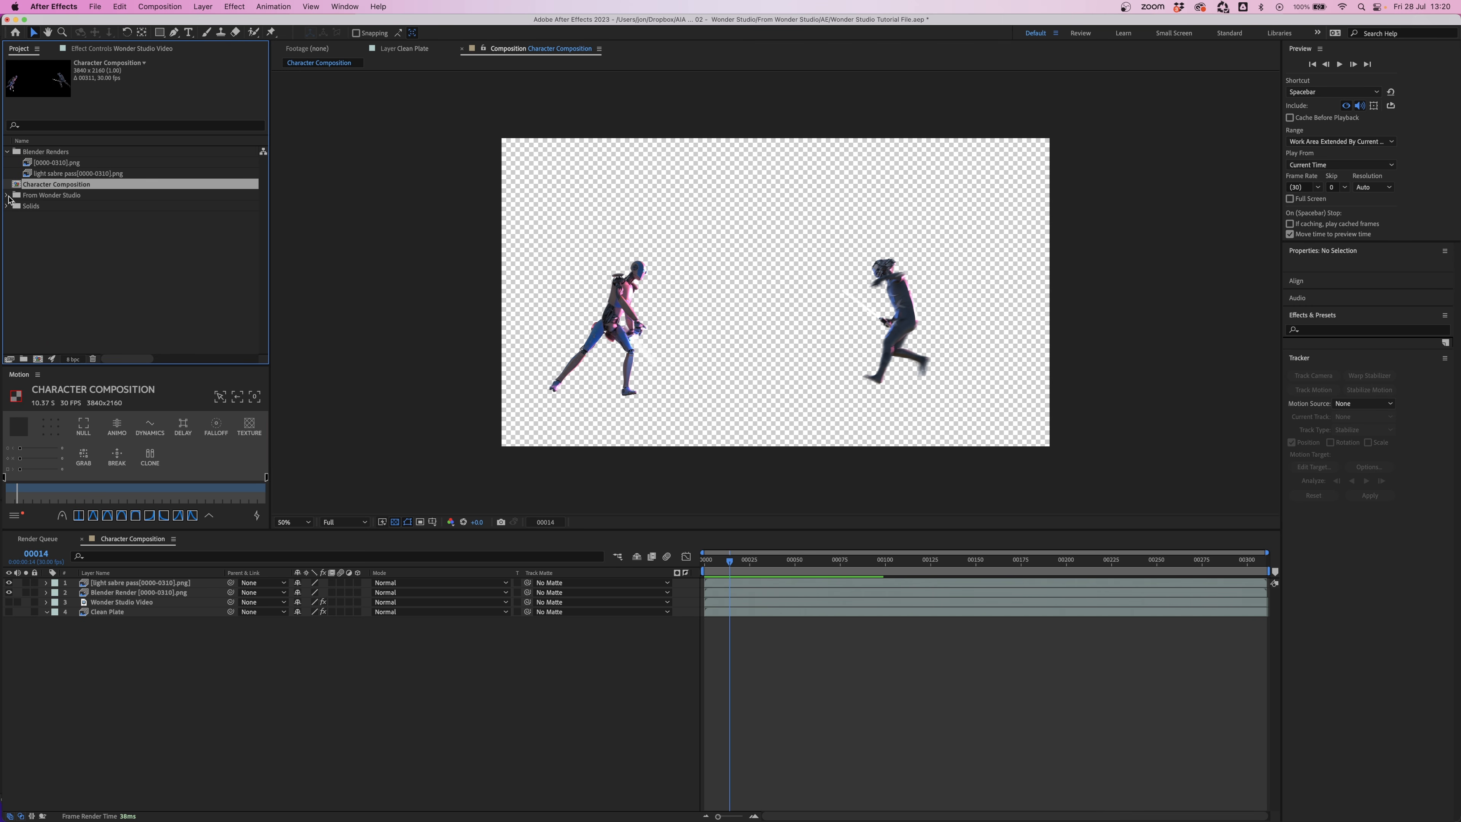
{"action": "left_click", "coordinate": [240, 703]}
{"action": "left_click", "coordinate": [125, 590]}
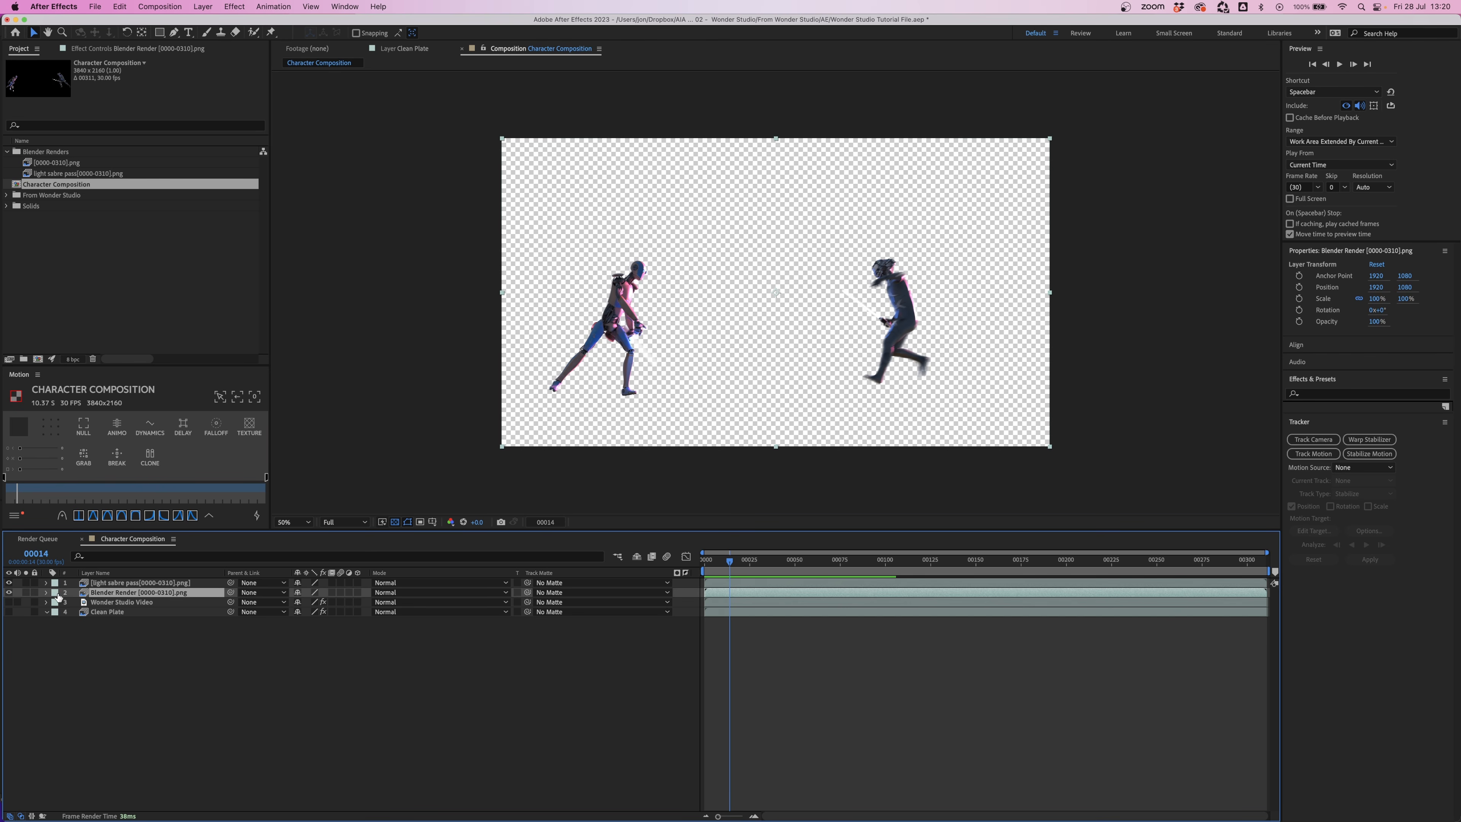
- Scrub the renders, examine the light sabre pass soloed with the transparency grid off, and unsolo it at frame 38
{"action": "left_click_drag", "start_coordinate": [731, 563], "coordinate": [985, 573]}
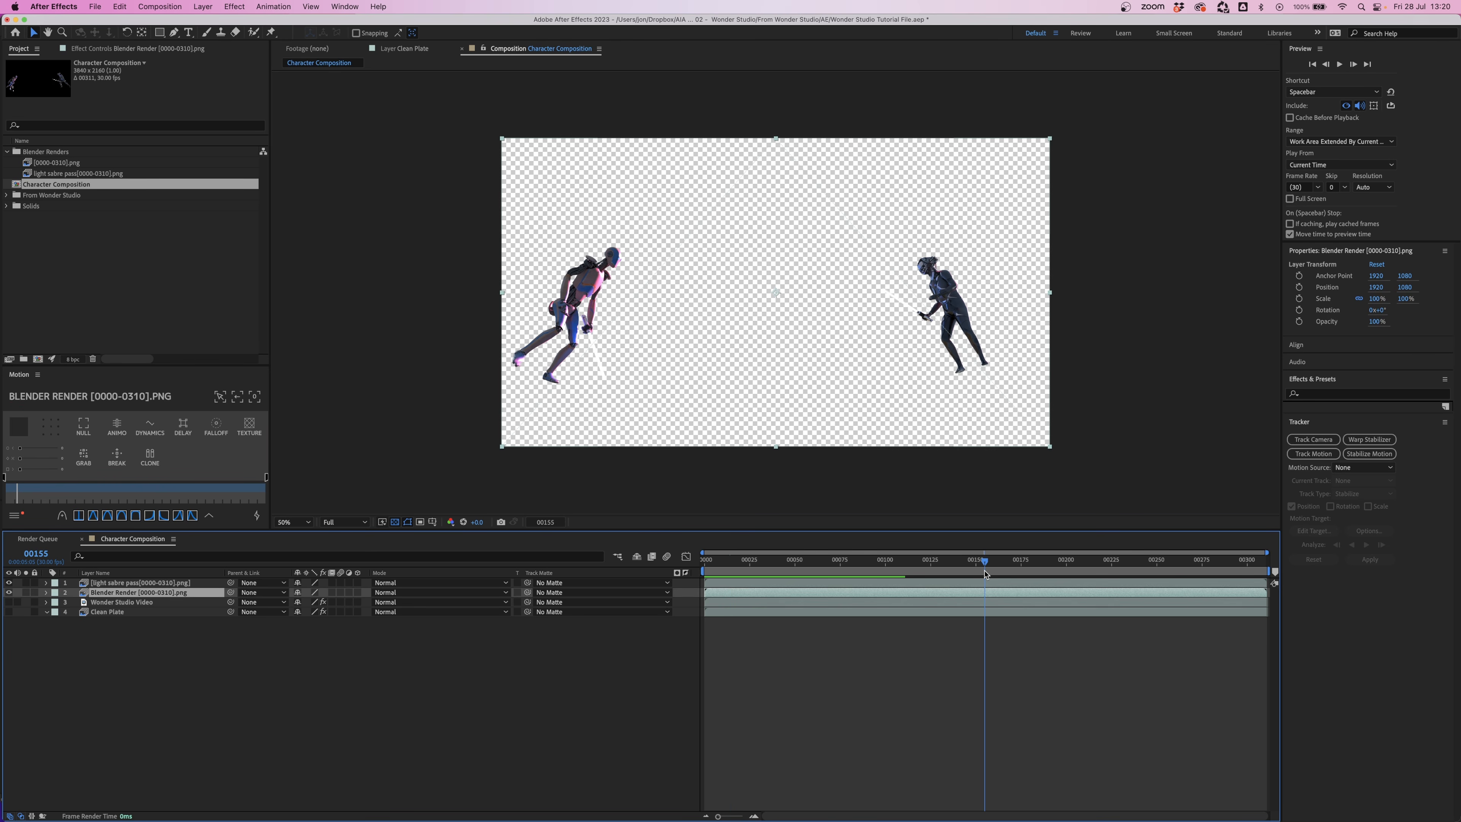
{"action": "left_click", "coordinate": [25, 582]}
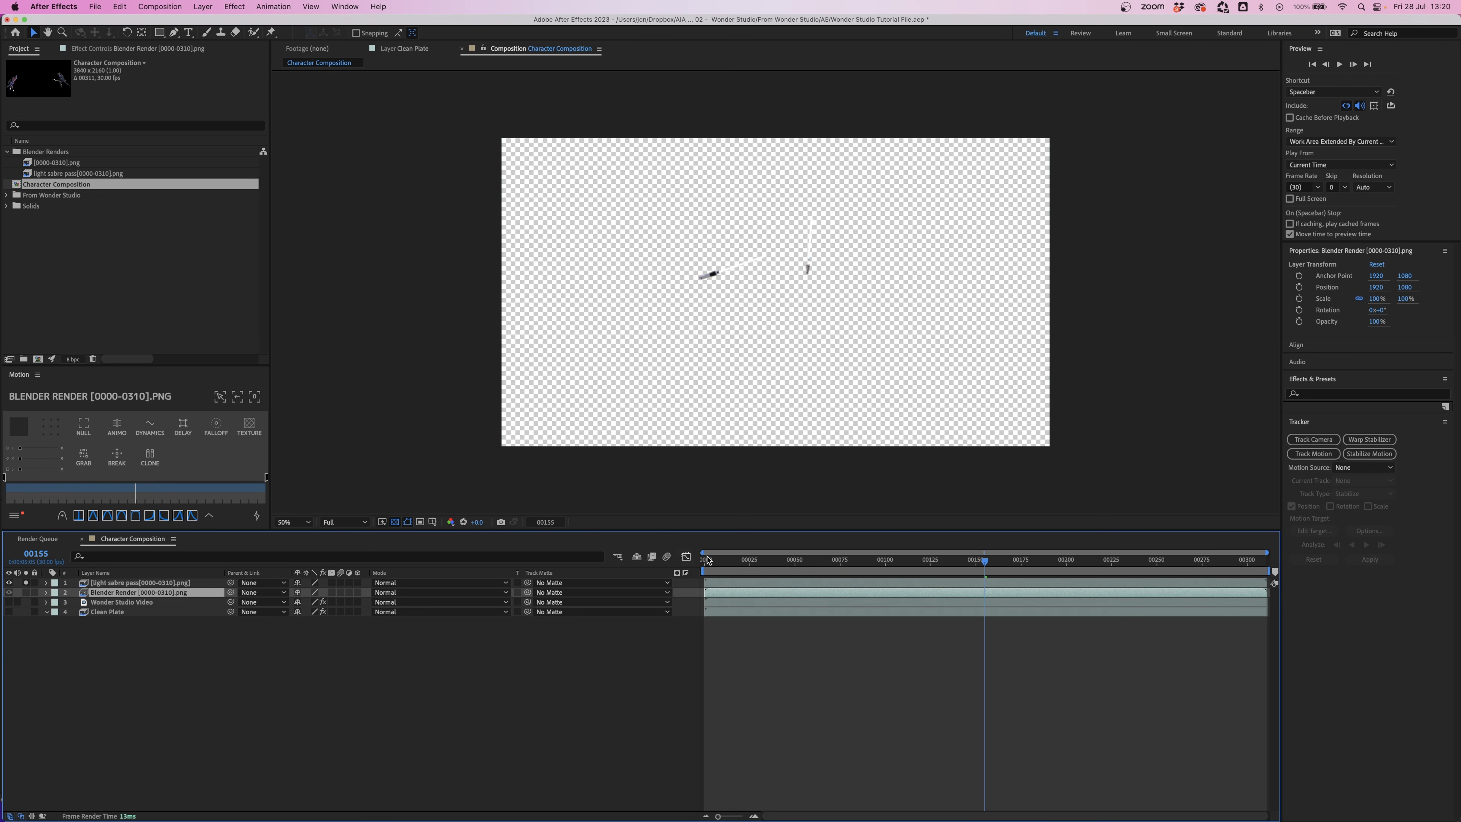
{"action": "left_click_drag", "start_coordinate": [752, 561], "coordinate": [821, 561]}
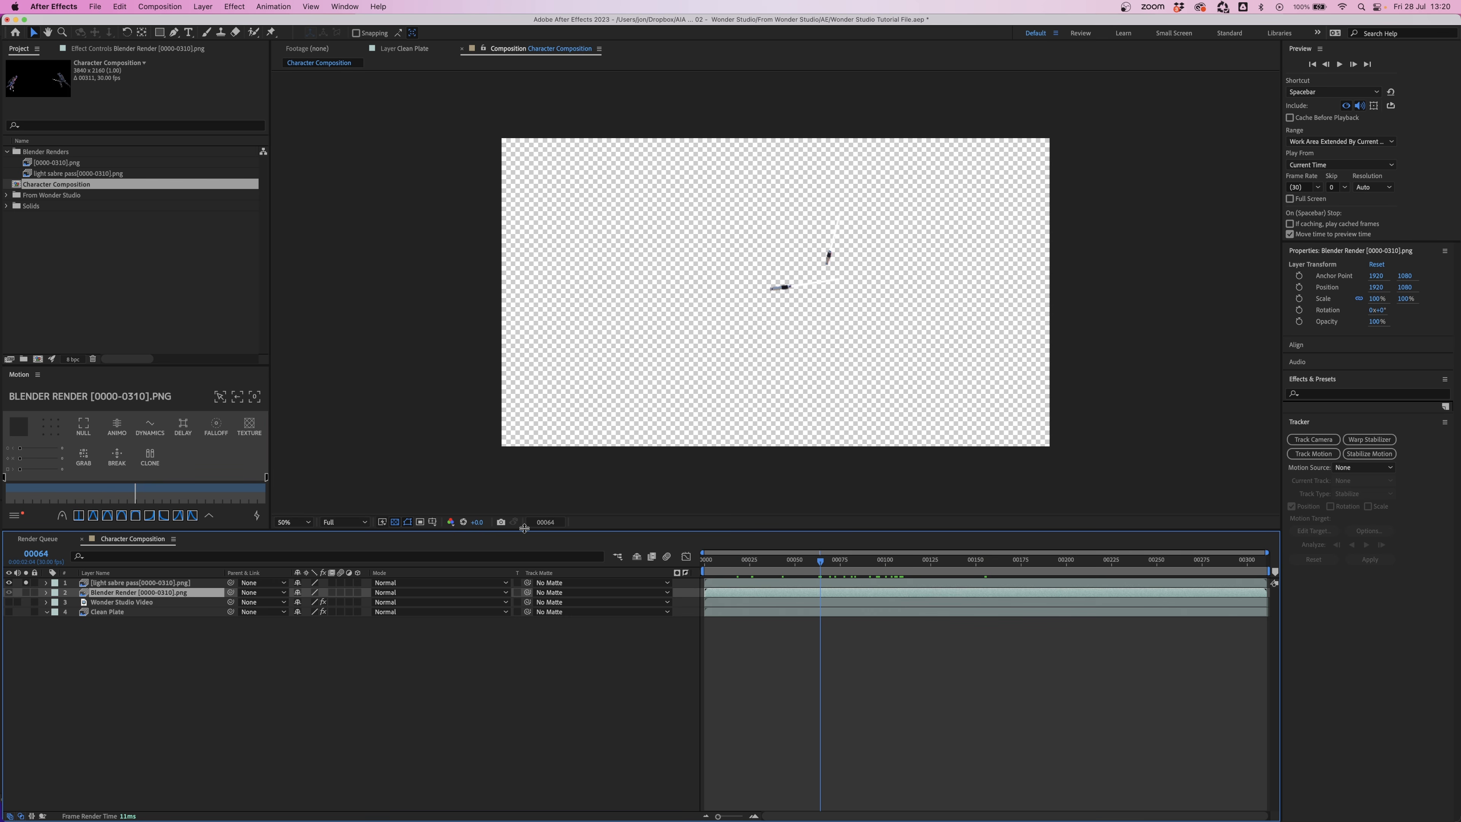
{"action": "left_click", "coordinate": [395, 521]}
{"action": "left_click", "coordinate": [873, 561]}
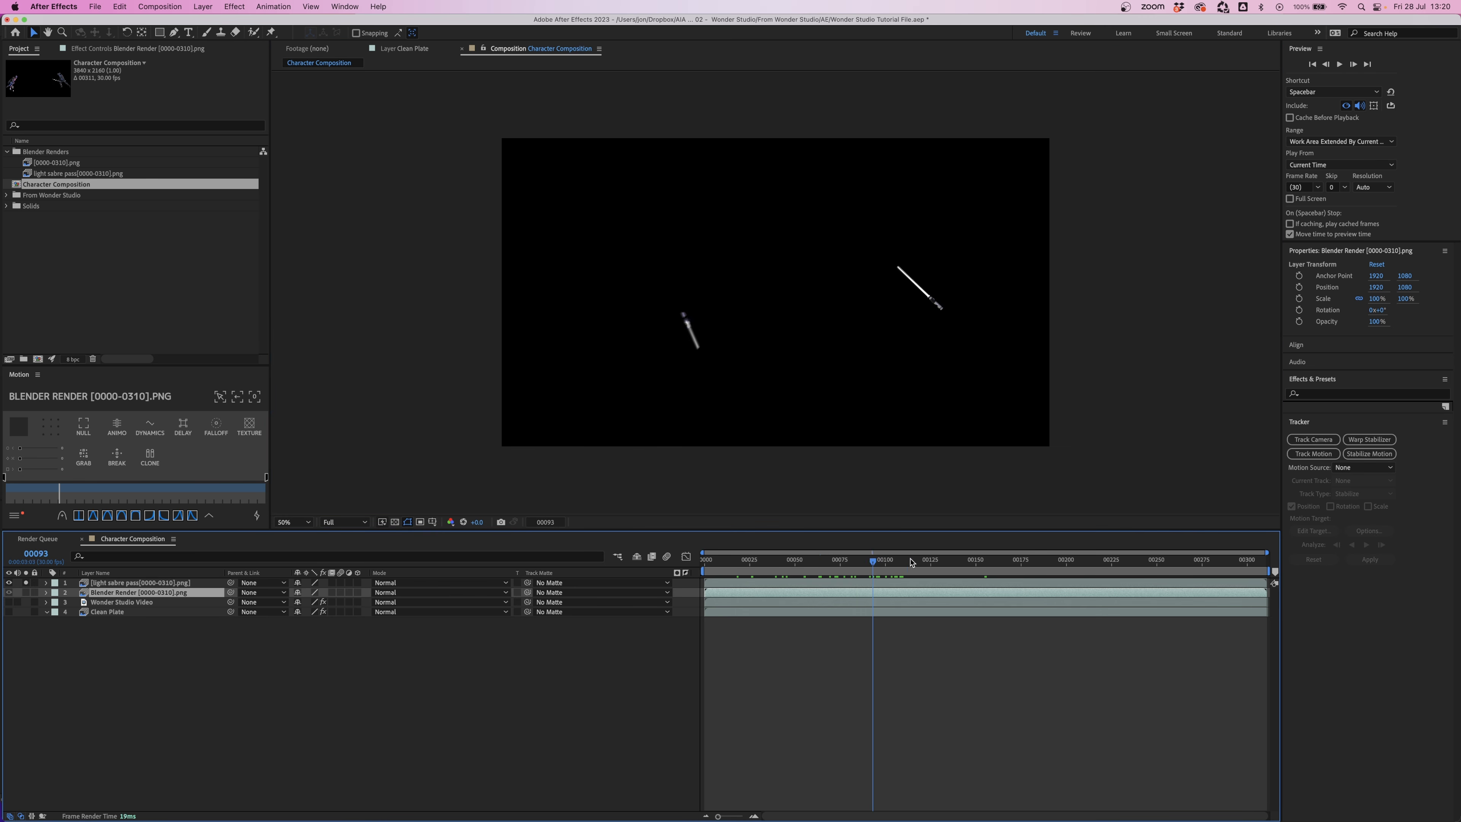
{"action": "left_click_drag", "start_coordinate": [928, 562], "coordinate": [772, 562]}
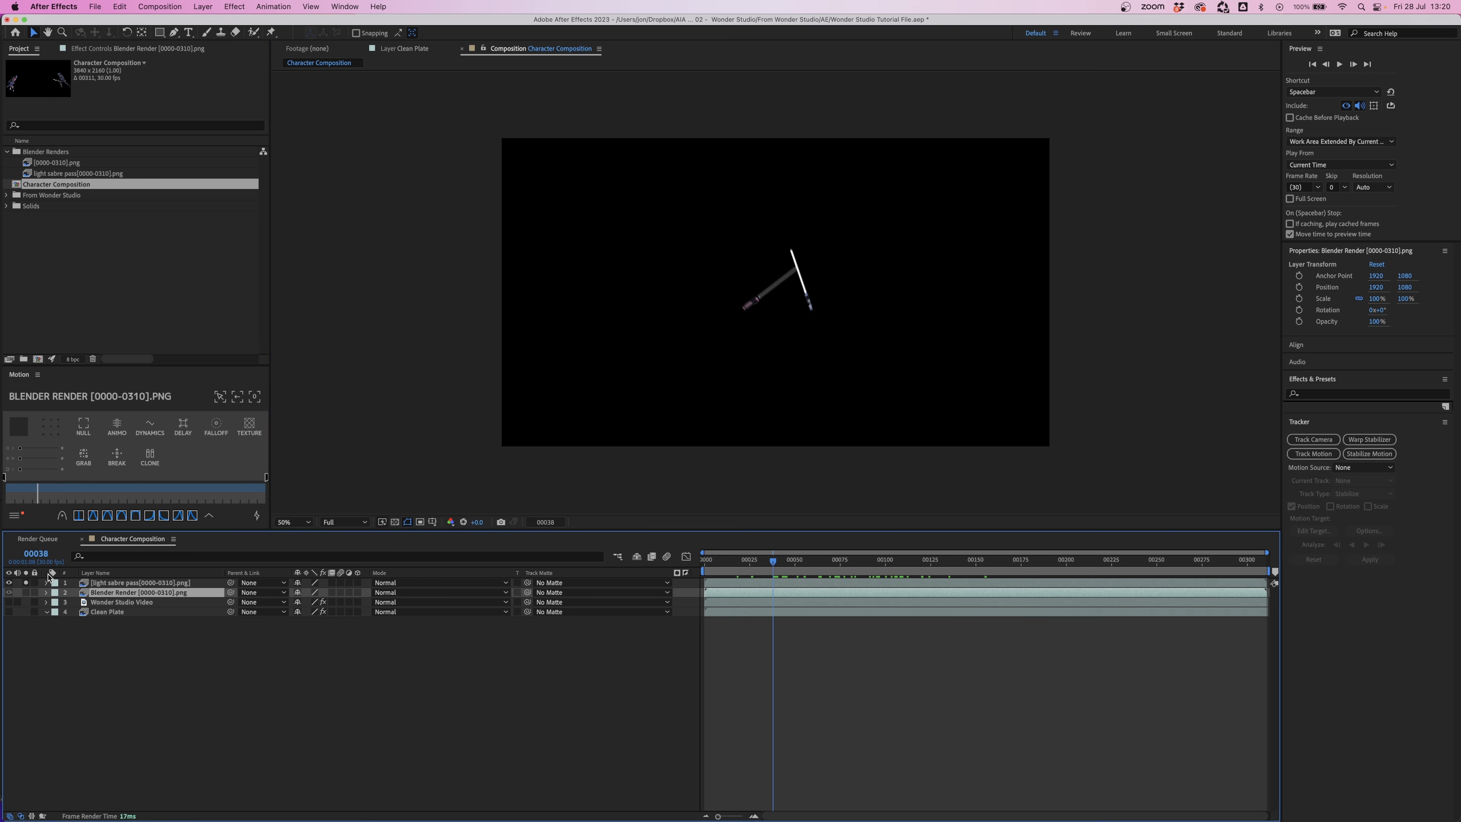
{"action": "left_click", "coordinate": [26, 582]}
{"action": "left_click", "coordinate": [160, 681]}
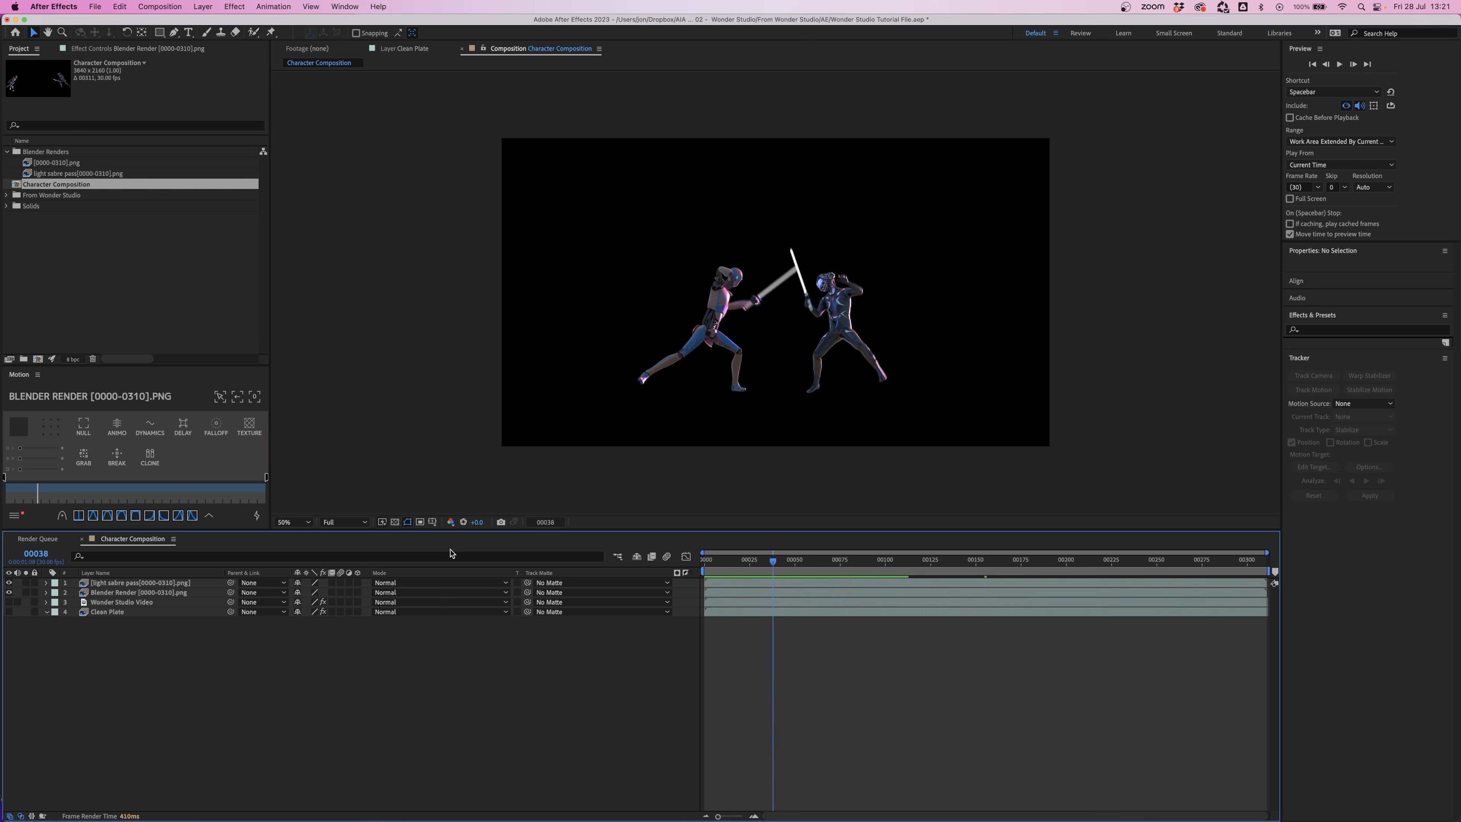
- Run the script file cut0_0_310_lighting 02.jsx and name the new composition "Character Tracked Data Scene"
{"action": "left_click", "coordinate": [102, 6]}
{"action": "mouse_move", "coordinate": [175, 337]}
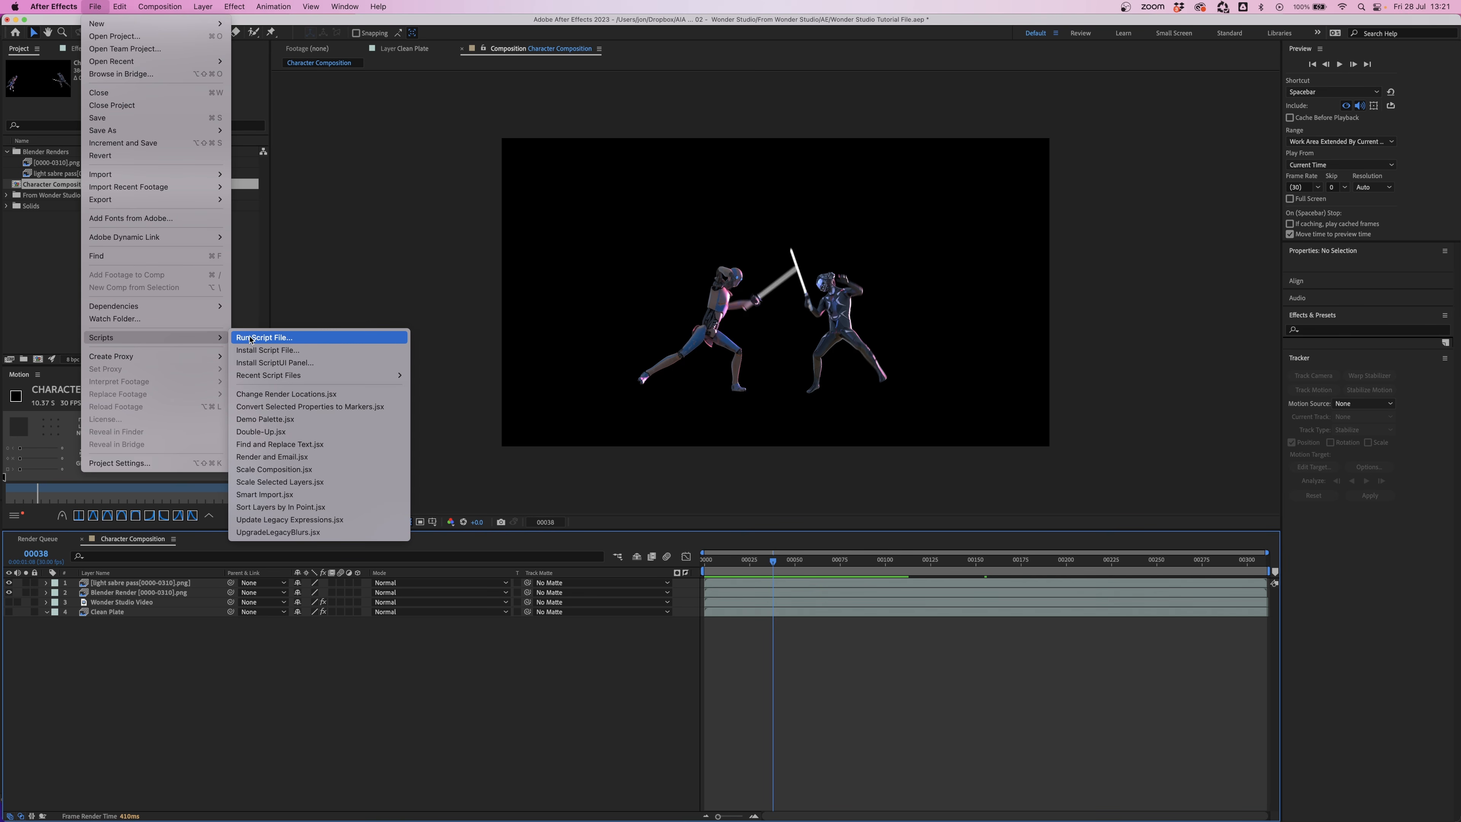
{"action": "left_click", "coordinate": [264, 338]}
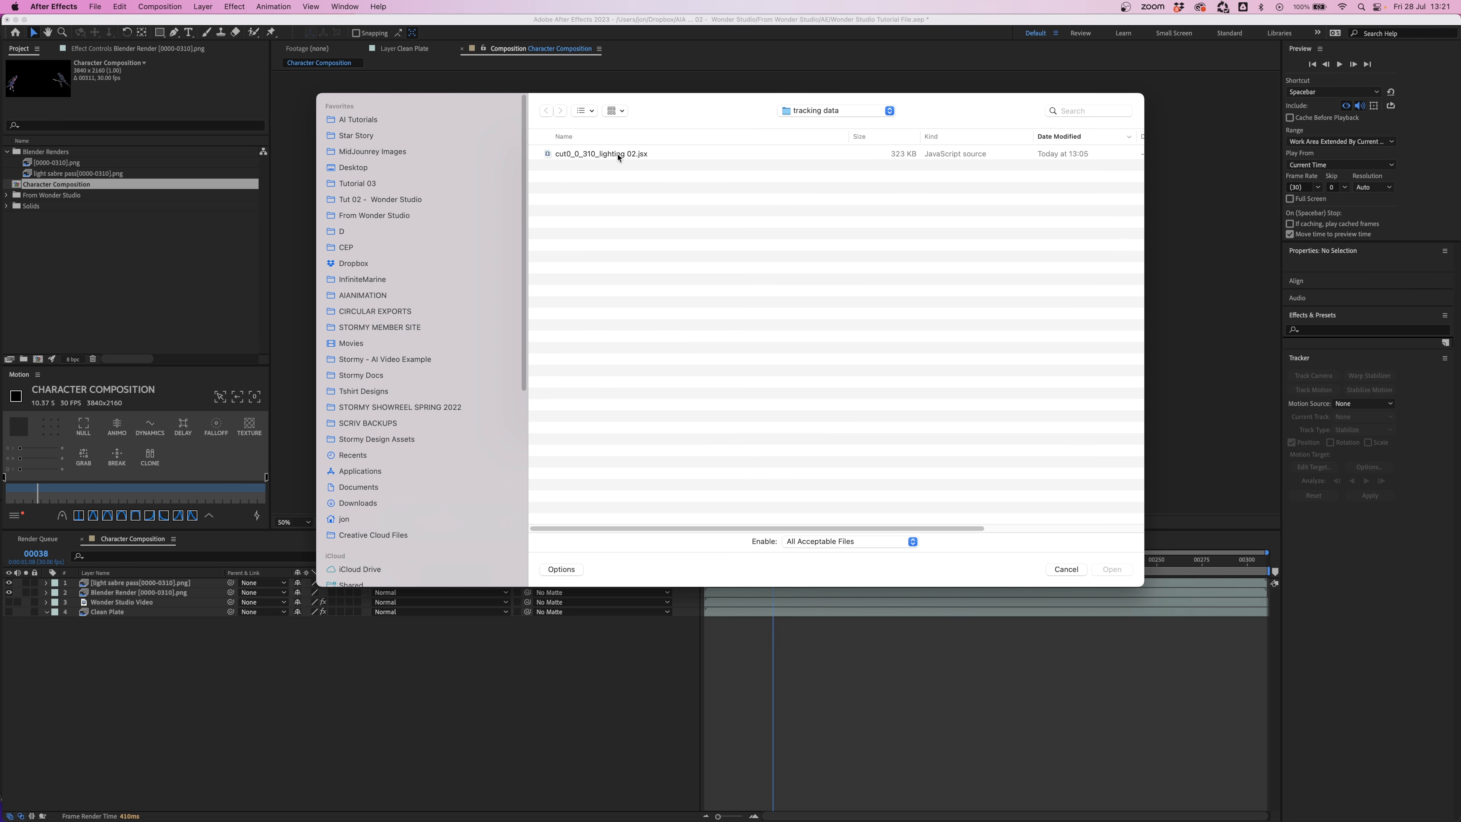
{"action": "left_click", "coordinate": [632, 159]}
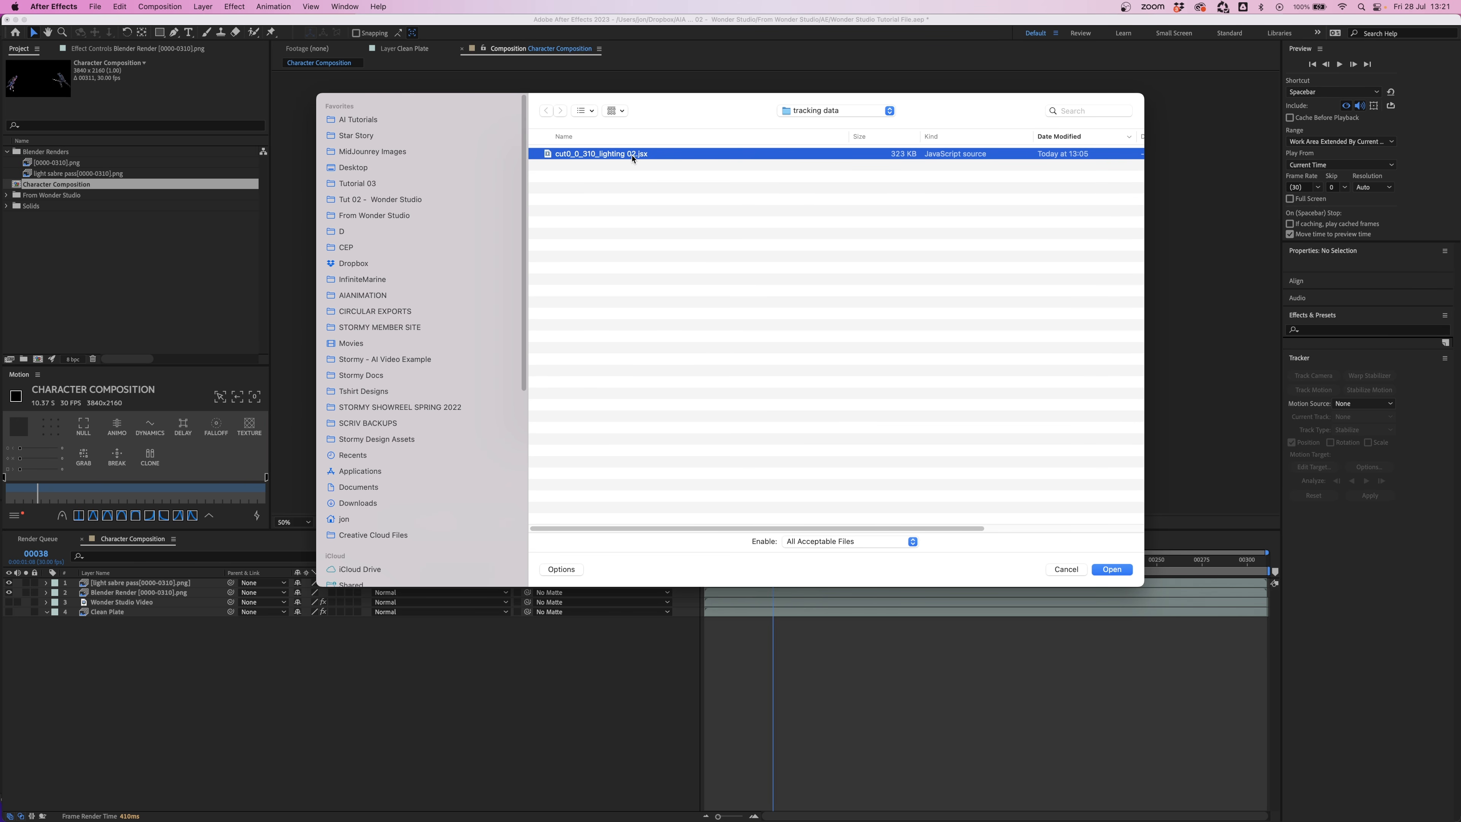
{"action": "double_click", "coordinate": [632, 158]}
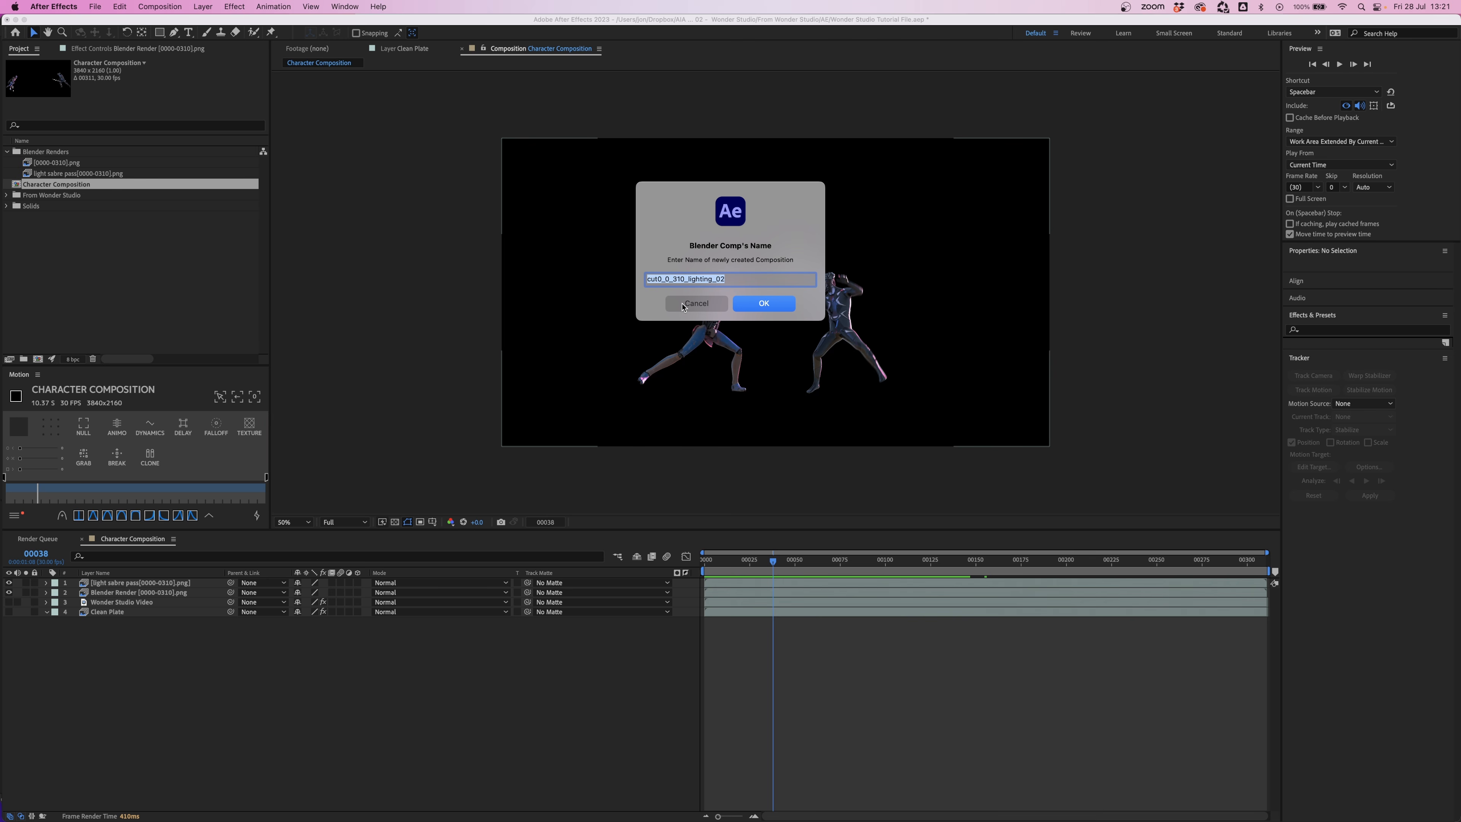
{"action": "type", "text": "Character Tracked Data Scene"}
{"action": "key", "text": "Return"}
{"action": "left_click", "coordinate": [115, 254]}
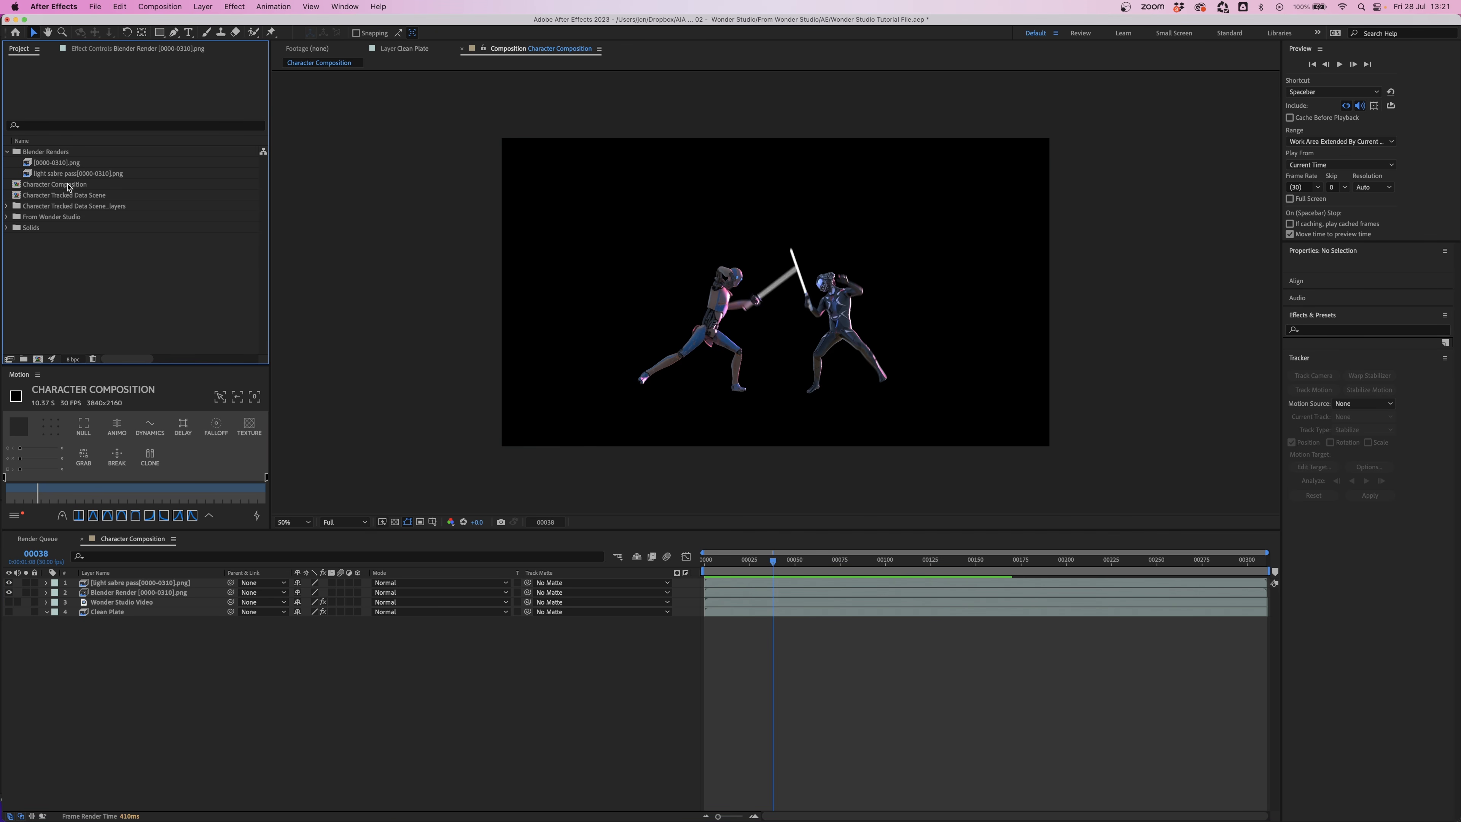
- Open the Character Tracked Data Scene composition and play through it to examine the motion of the tracked nulls
{"action": "double_click", "coordinate": [66, 195]}
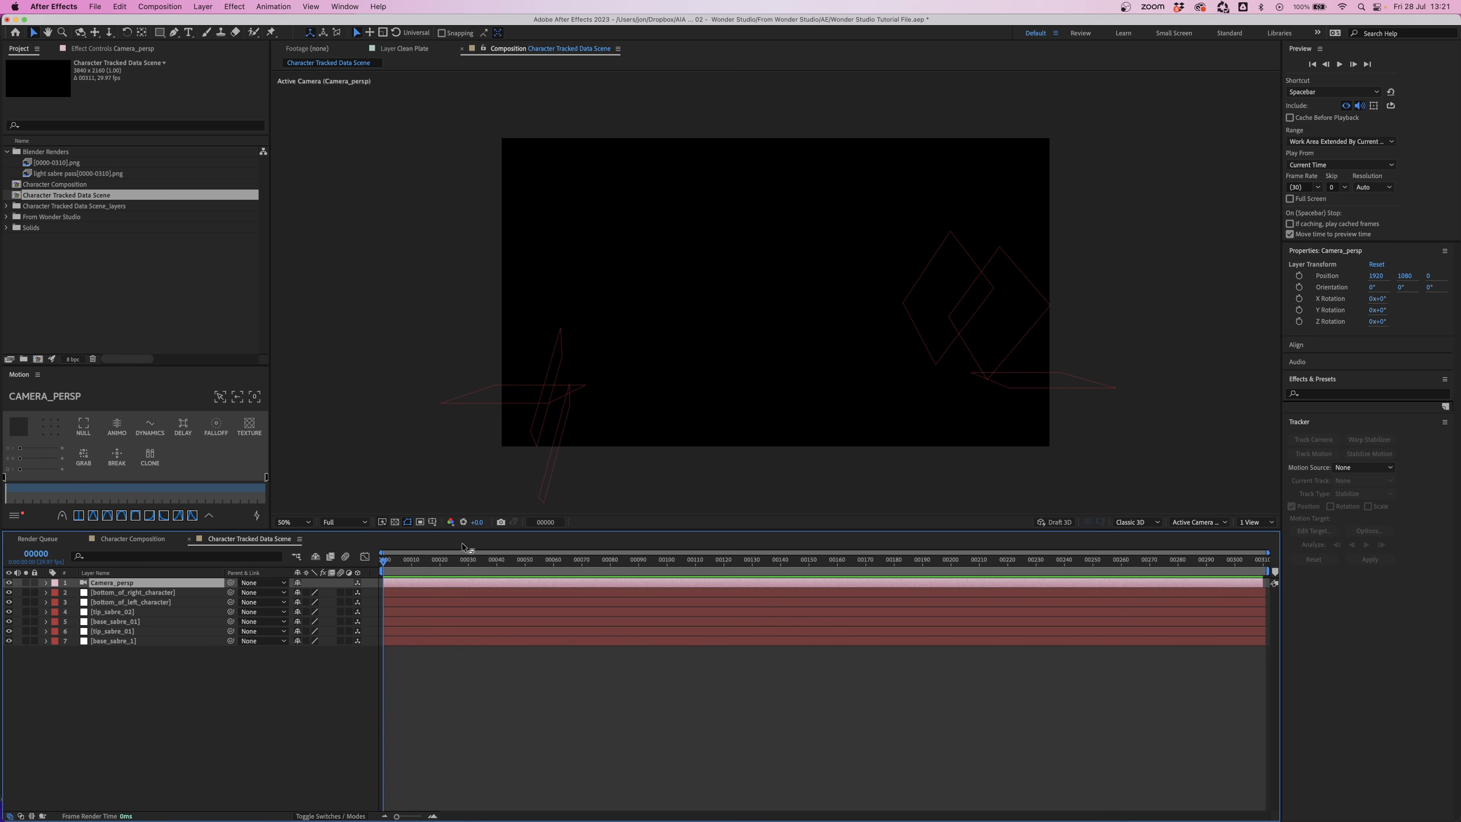
{"action": "left_click_drag", "start_coordinate": [472, 559], "coordinate": [835, 562]}
{"action": "left_click", "coordinate": [551, 592]}
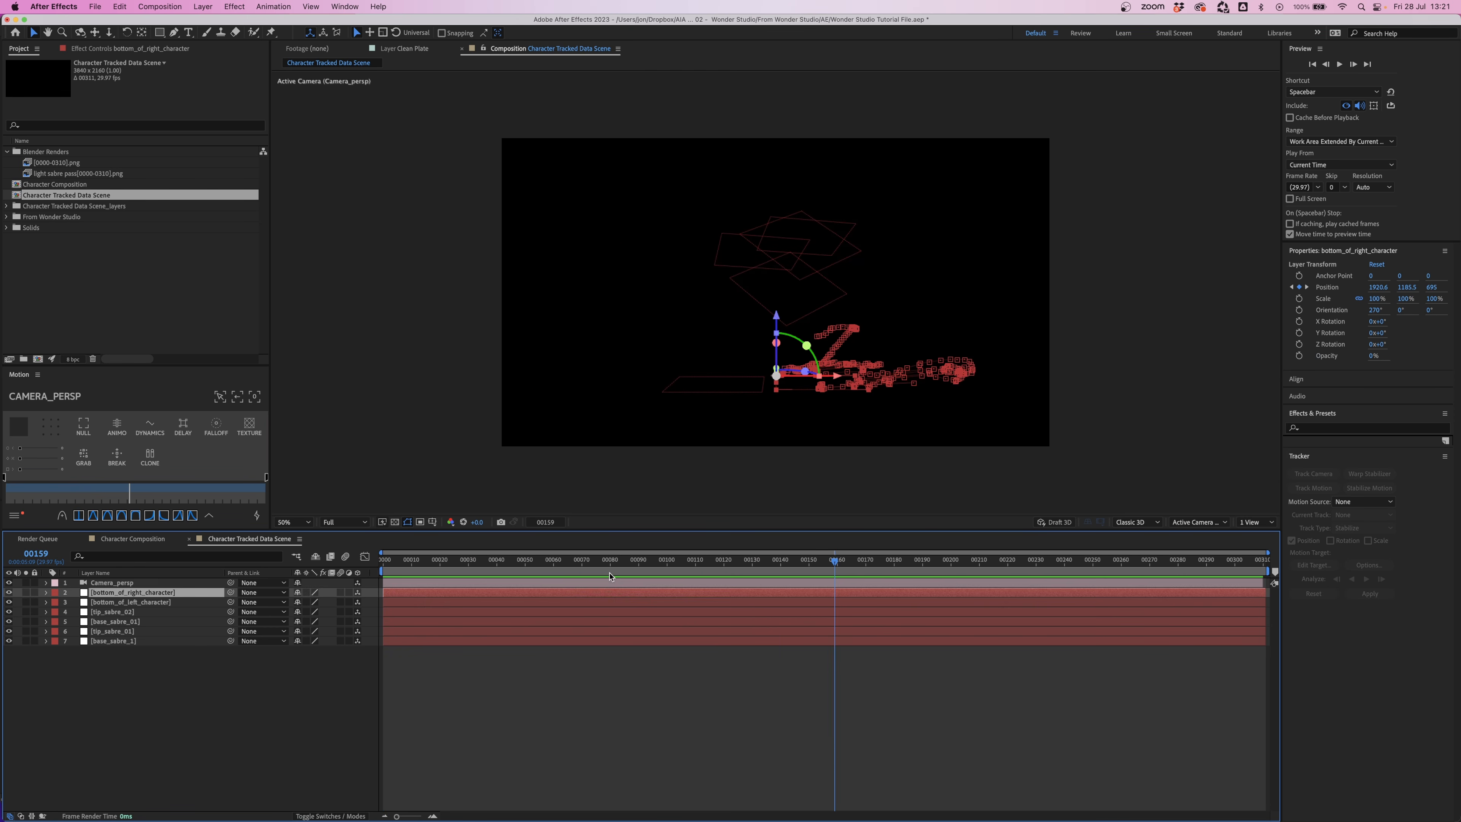
{"action": "key", "text": "space"}
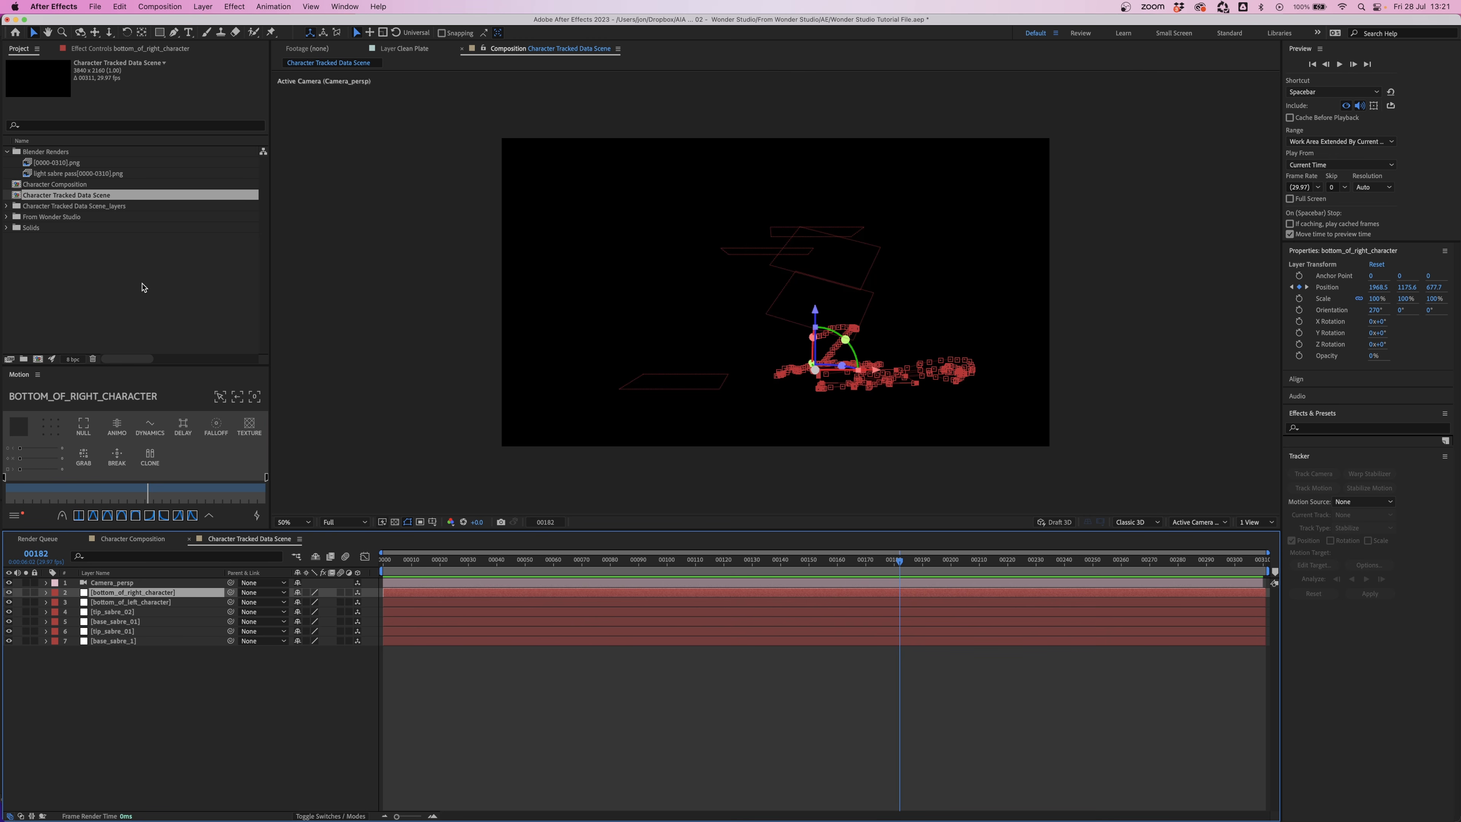
- Place the [0000-0310].png Blender render below the tracked nulls, play the composition to check the alignment, and go to frame 158
{"action": "left_click", "coordinate": [60, 164]}
{"action": "left_click_drag", "start_coordinate": [61, 167], "coordinate": [517, 650]}
{"action": "key", "text": "space"}
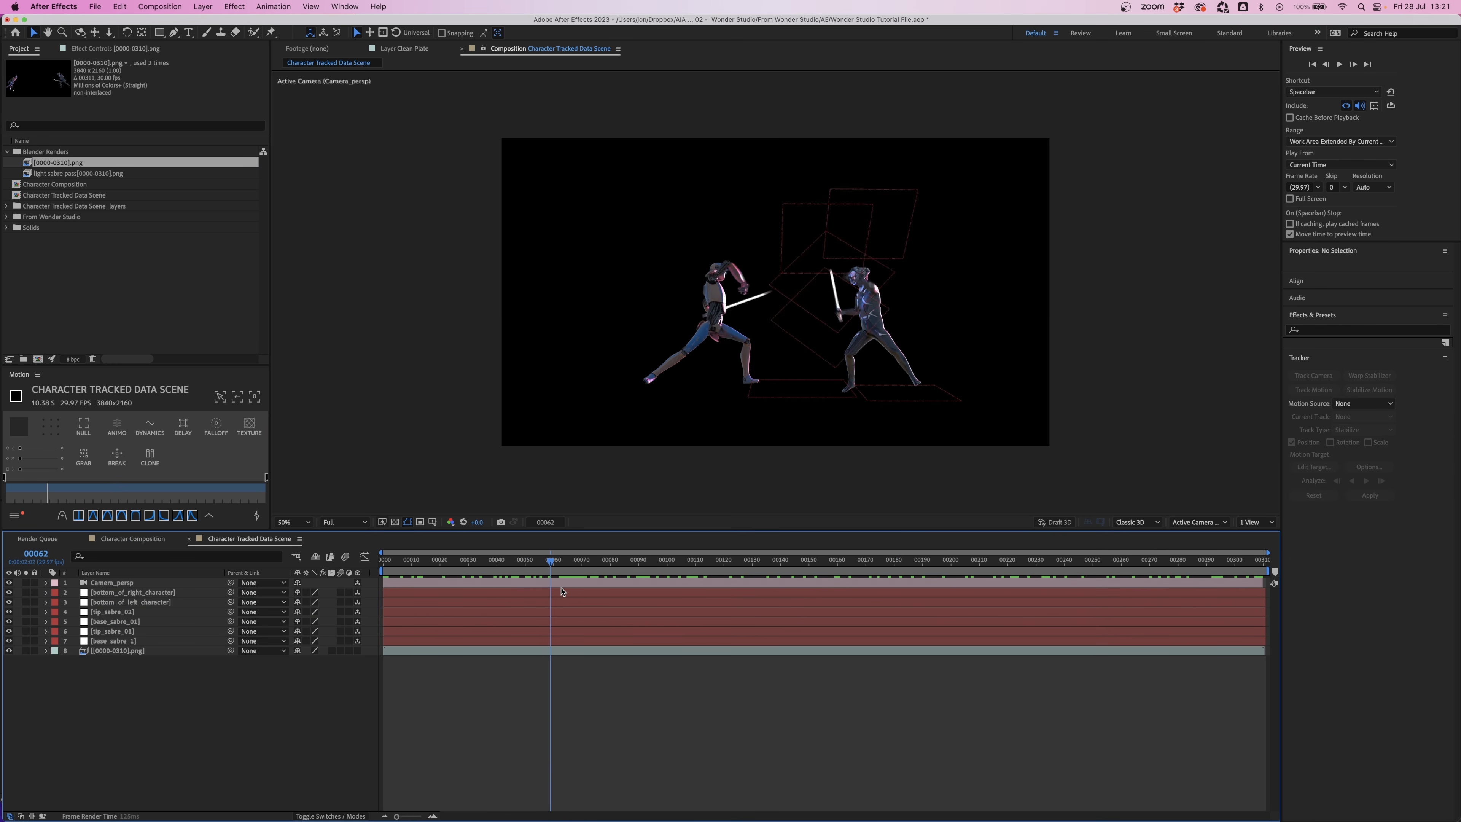
{"action": "left_click", "coordinate": [832, 562]}
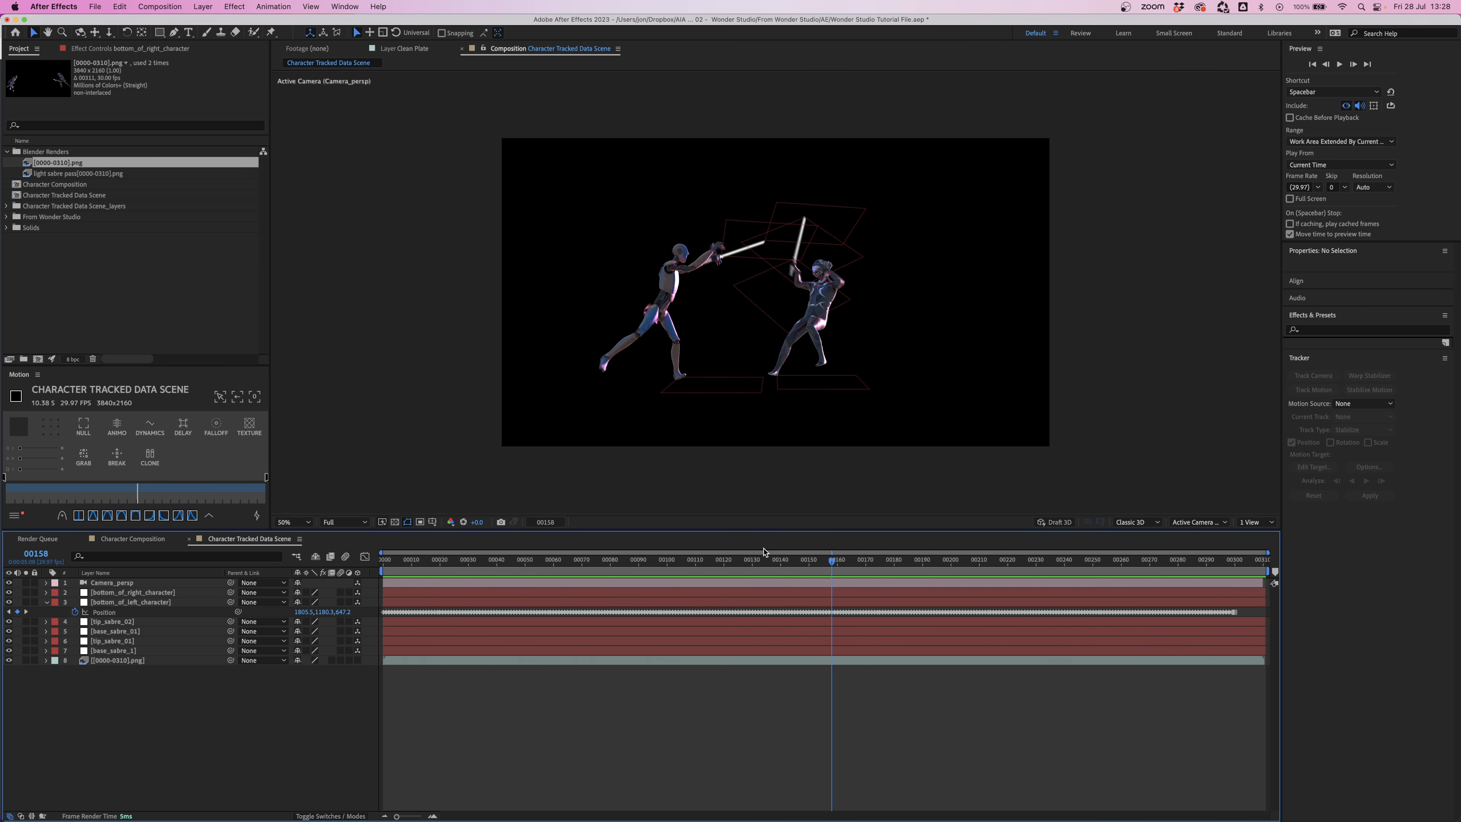
- Pre-compose all layers of the tracked scene into a composition named "Character Scene"
{"action": "key", "text": "super+Tab"}
{"action": "key", "text": "super+a"}
{"action": "right_click", "coordinate": [433, 631]}
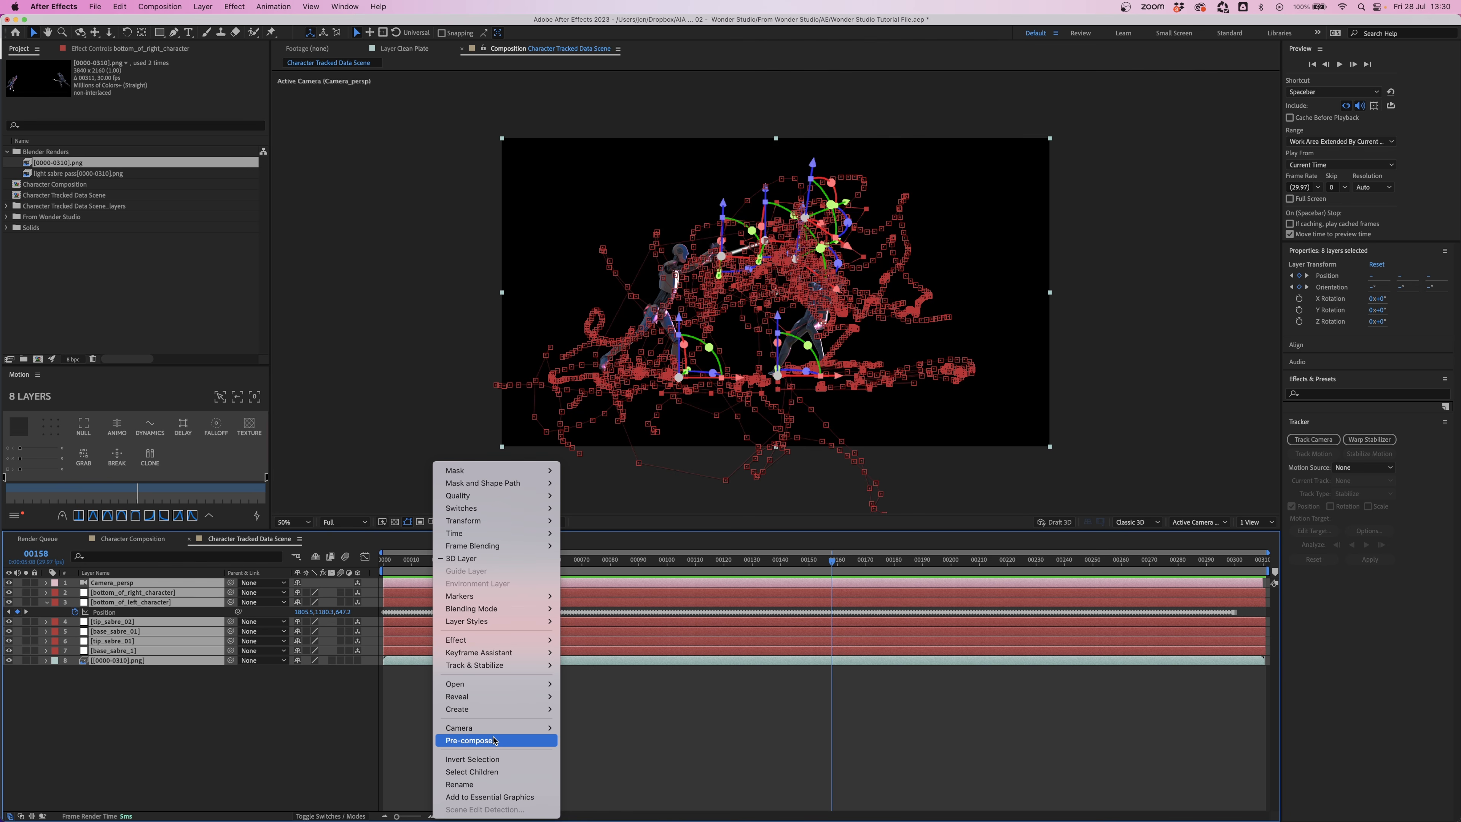
{"action": "left_click", "coordinate": [494, 740]}
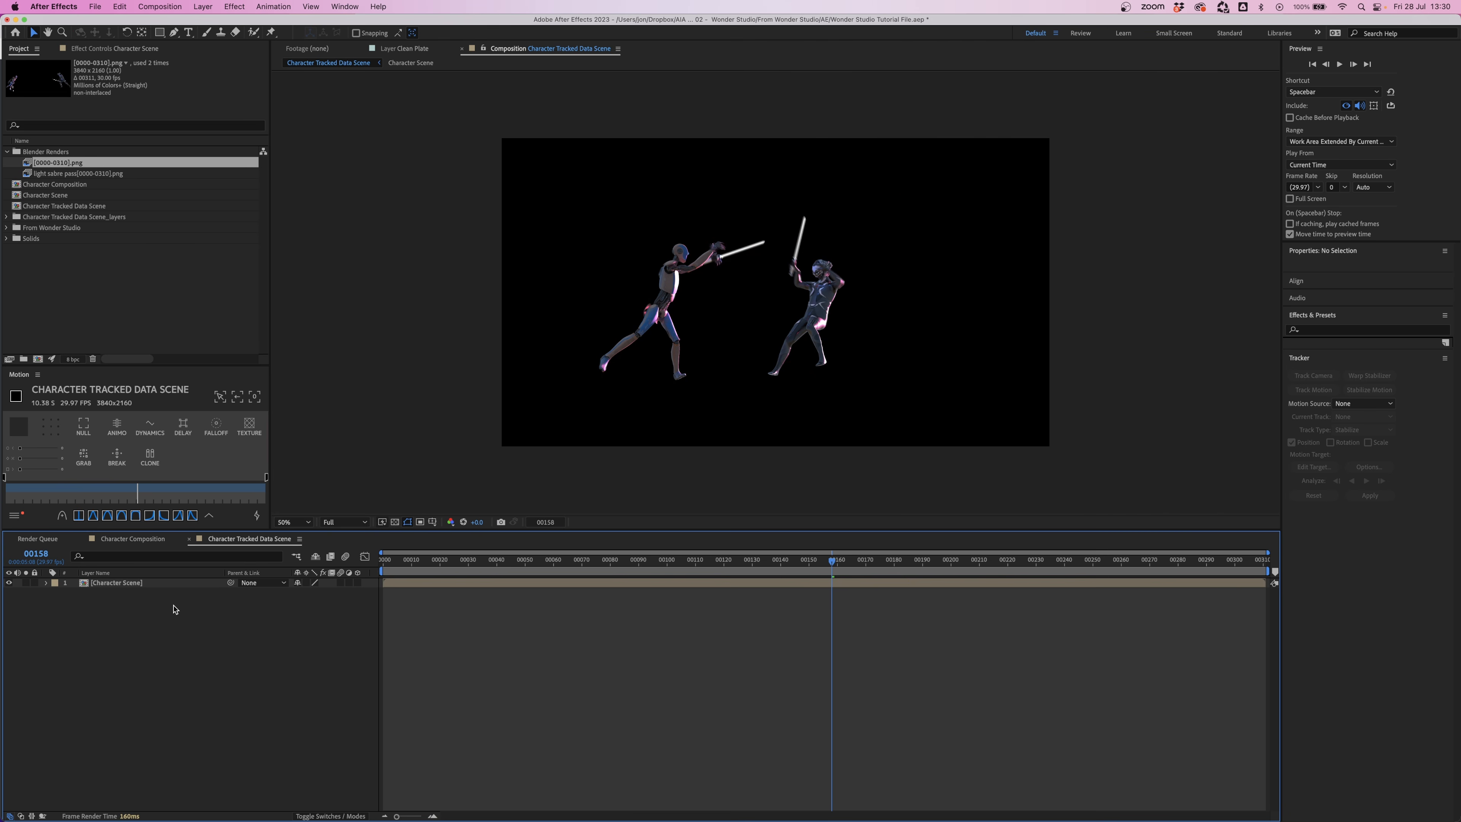
- Create a new solid layer named "Sabre" in the Character Tracked Data Scene composition
{"action": "right_click", "coordinate": [175, 609]}
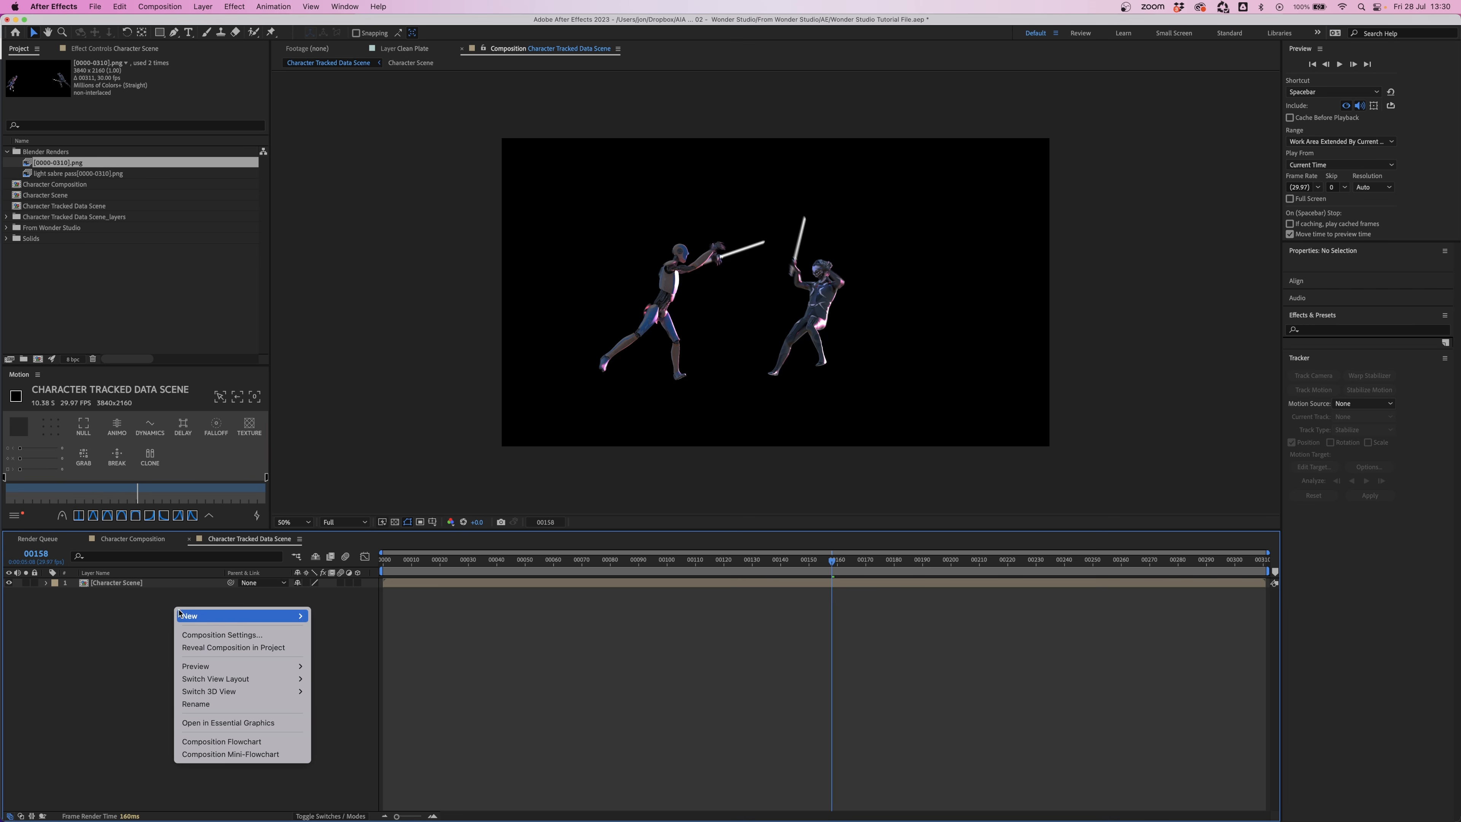
{"action": "mouse_move", "coordinate": [288, 614]}
{"action": "left_click", "coordinate": [365, 646]}
{"action": "type", "text": "Sab"}
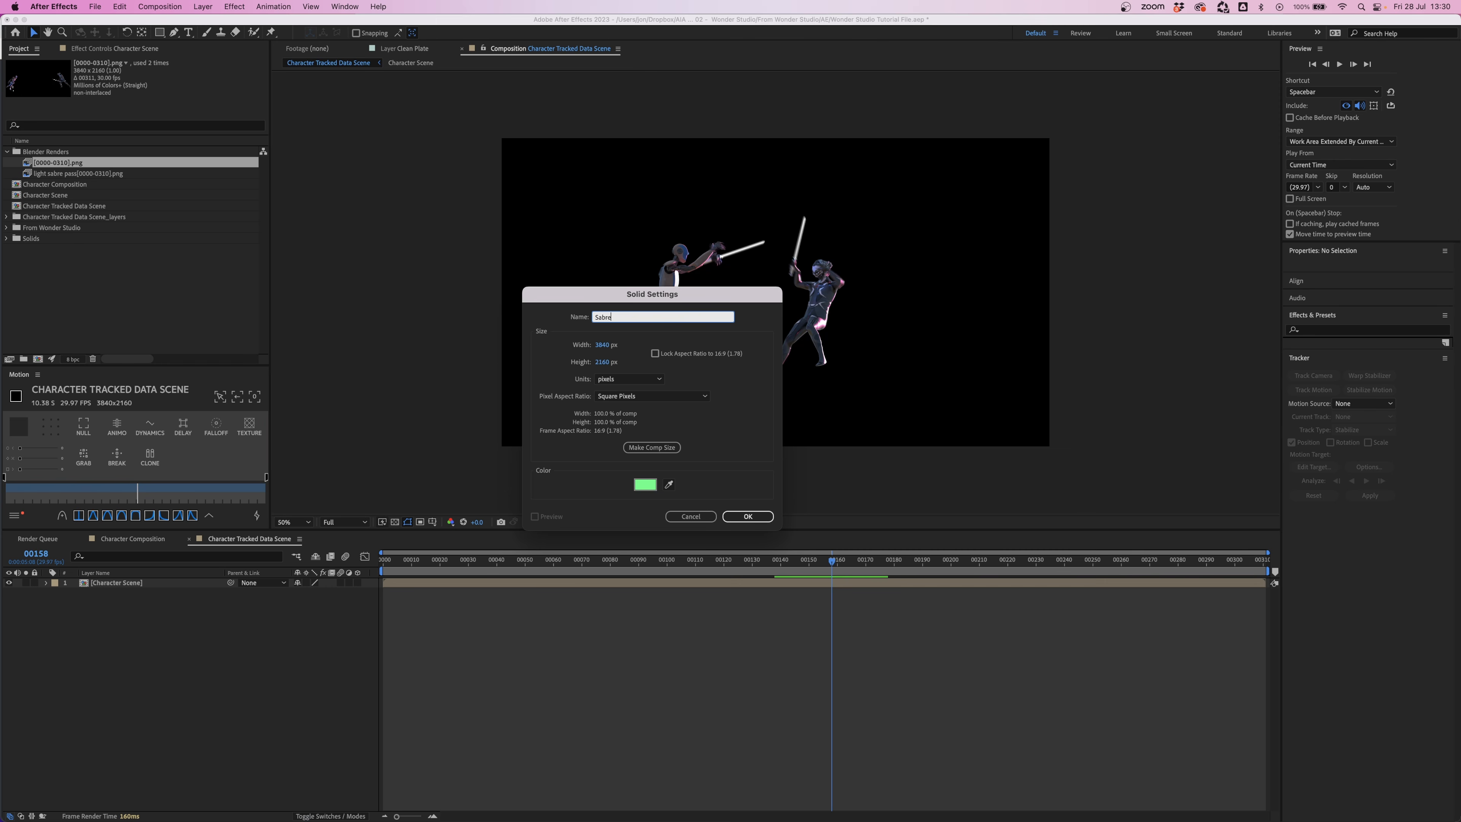
{"action": "type", "text": "re"}
{"action": "key", "text": "Return"}
- Apply the Video Copilot Saber effect to the Sabre solid
{"action": "right_click", "coordinate": [118, 586]}
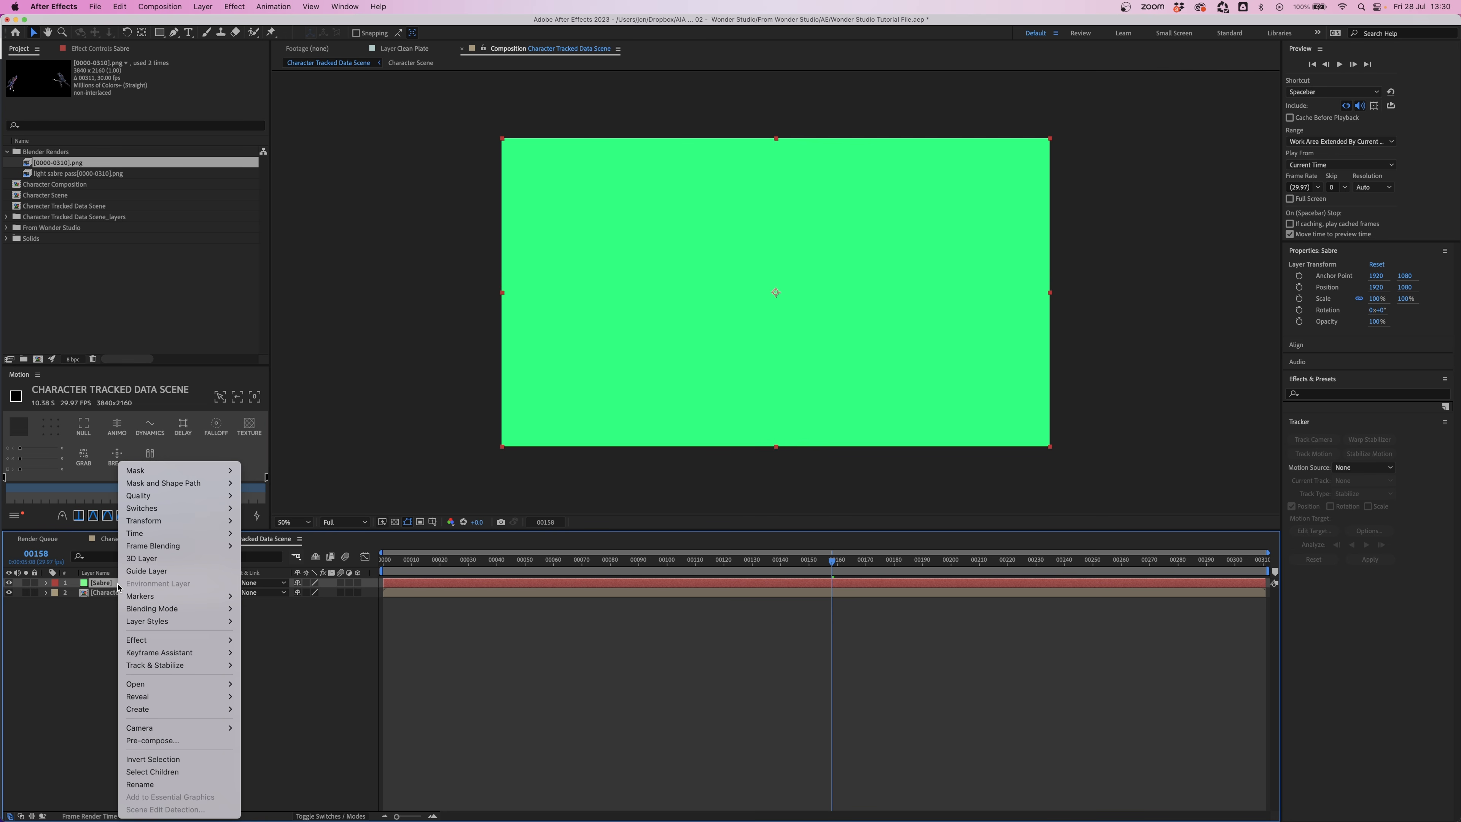
{"action": "mouse_move", "coordinate": [175, 640]}
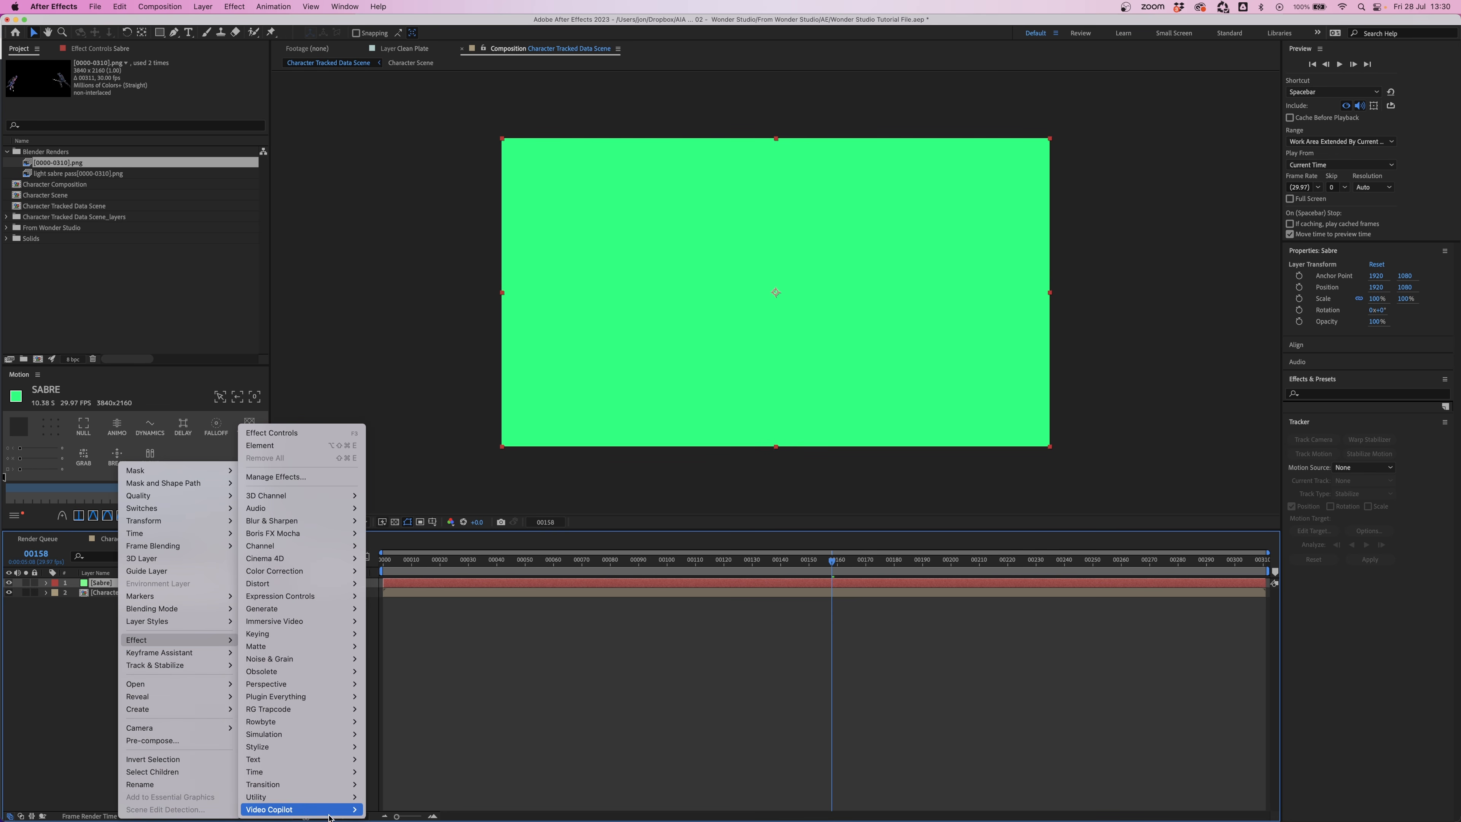
{"action": "mouse_move", "coordinate": [322, 810]}
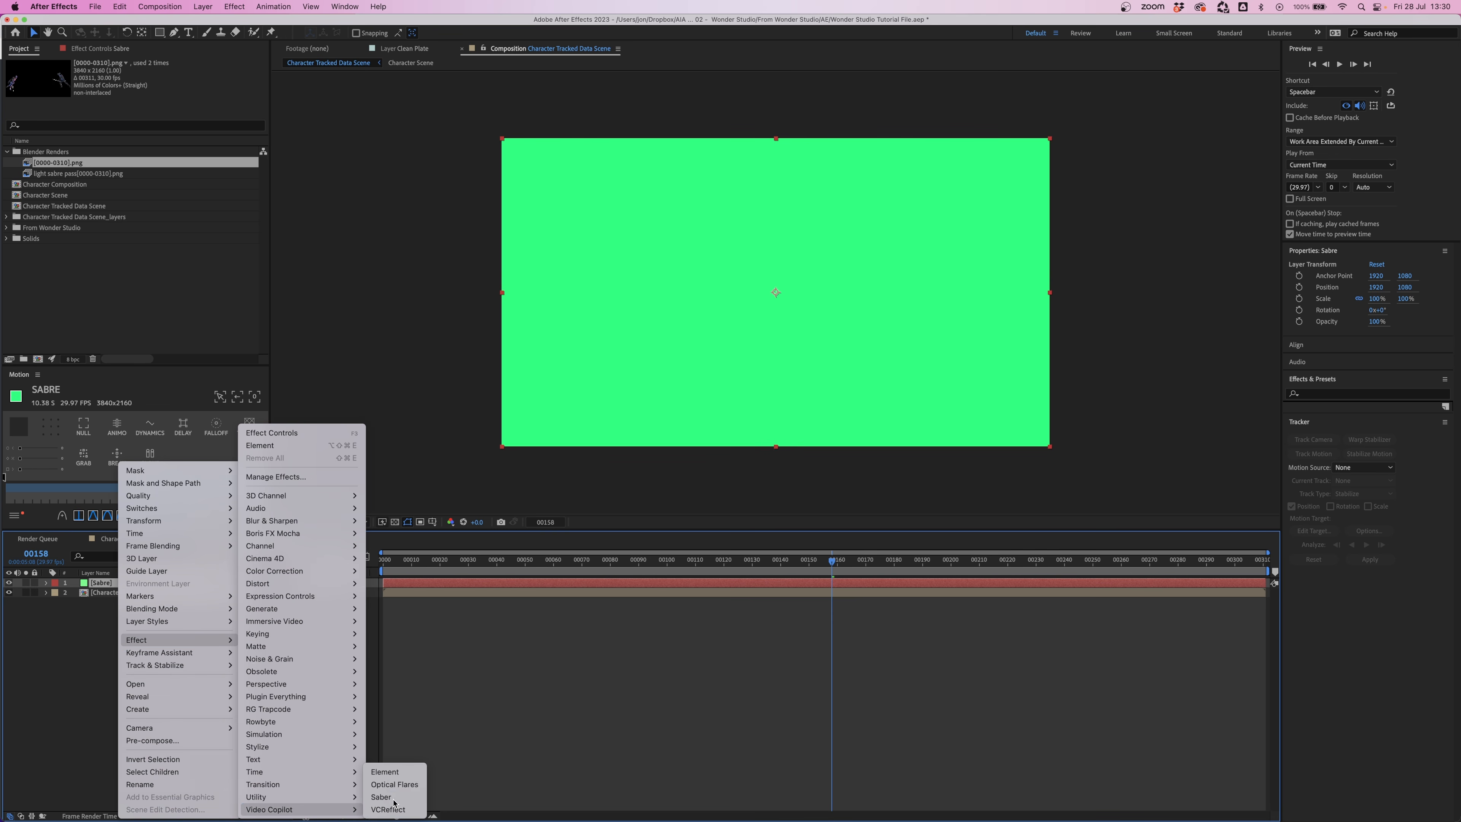
{"action": "left_click", "coordinate": [382, 796]}
{"action": "left_click", "coordinate": [320, 667]}
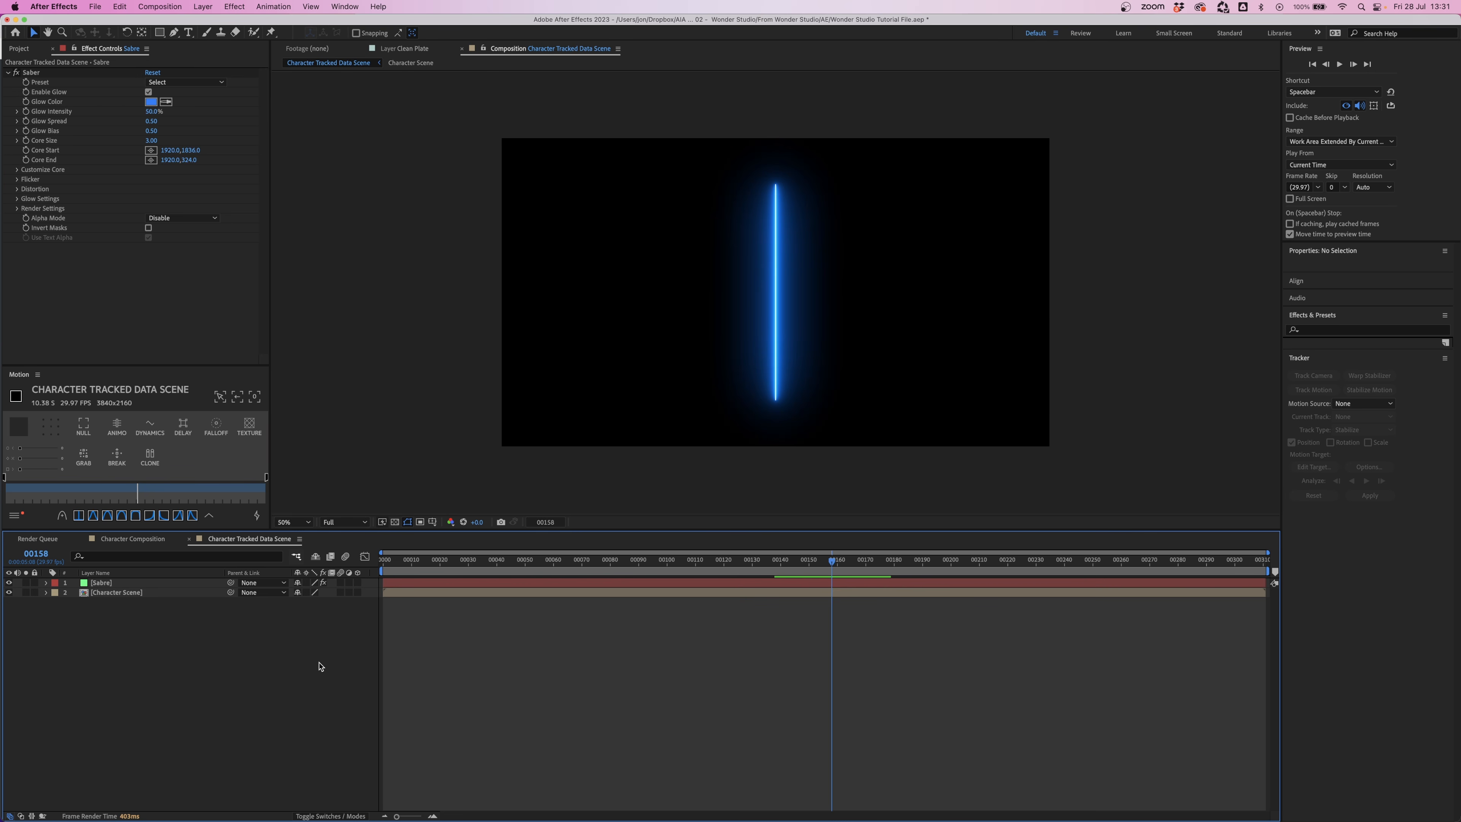
- Check the Layer Stalker page in Chrome, and create a 2D Layer Stalker null in After Effects following tip_sabre_02 inside Character Scene
{"action": "key", "text": "super+Tab"}
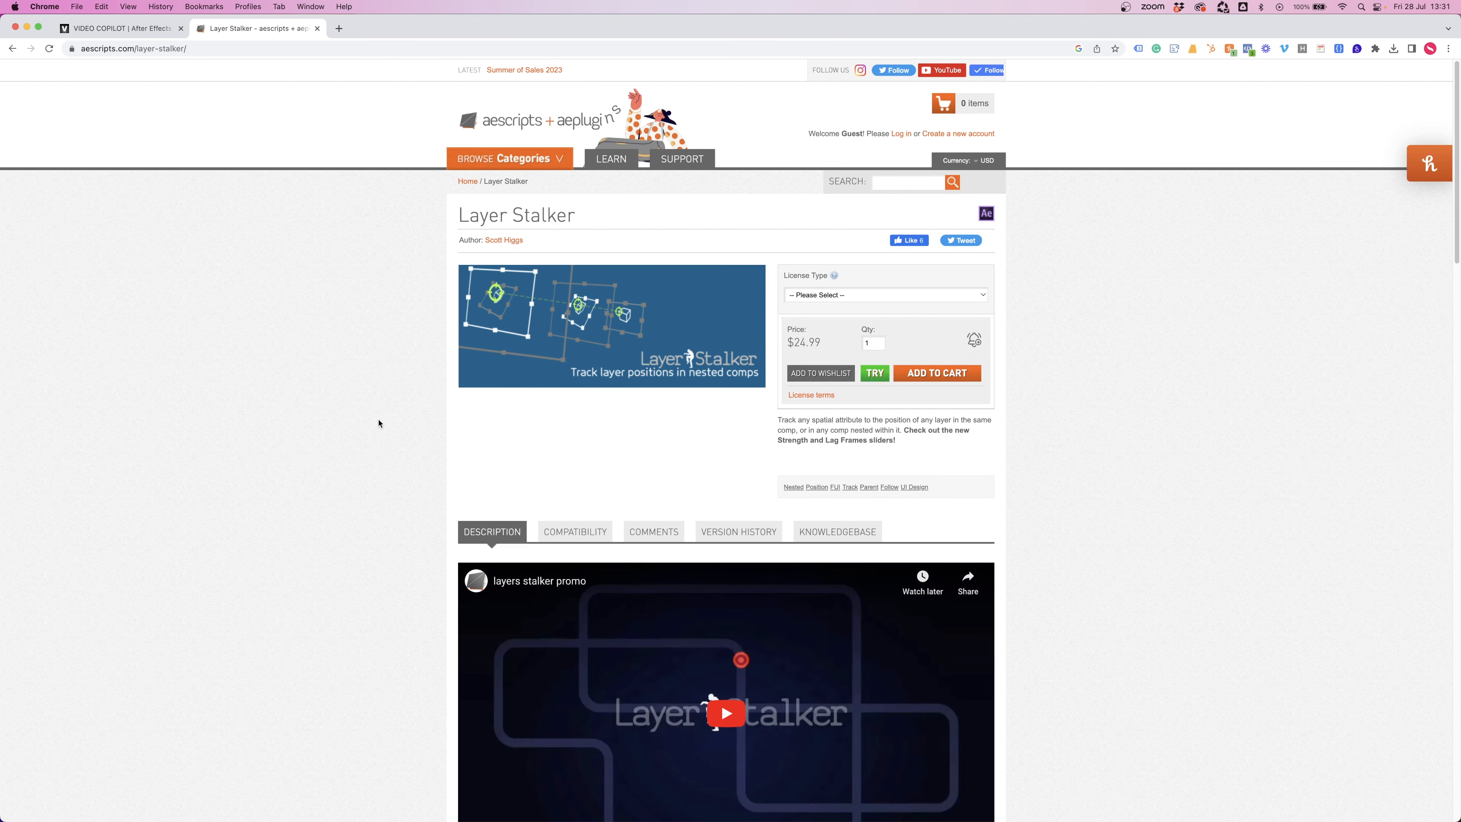
{"action": "key", "text": "super+Tab"}
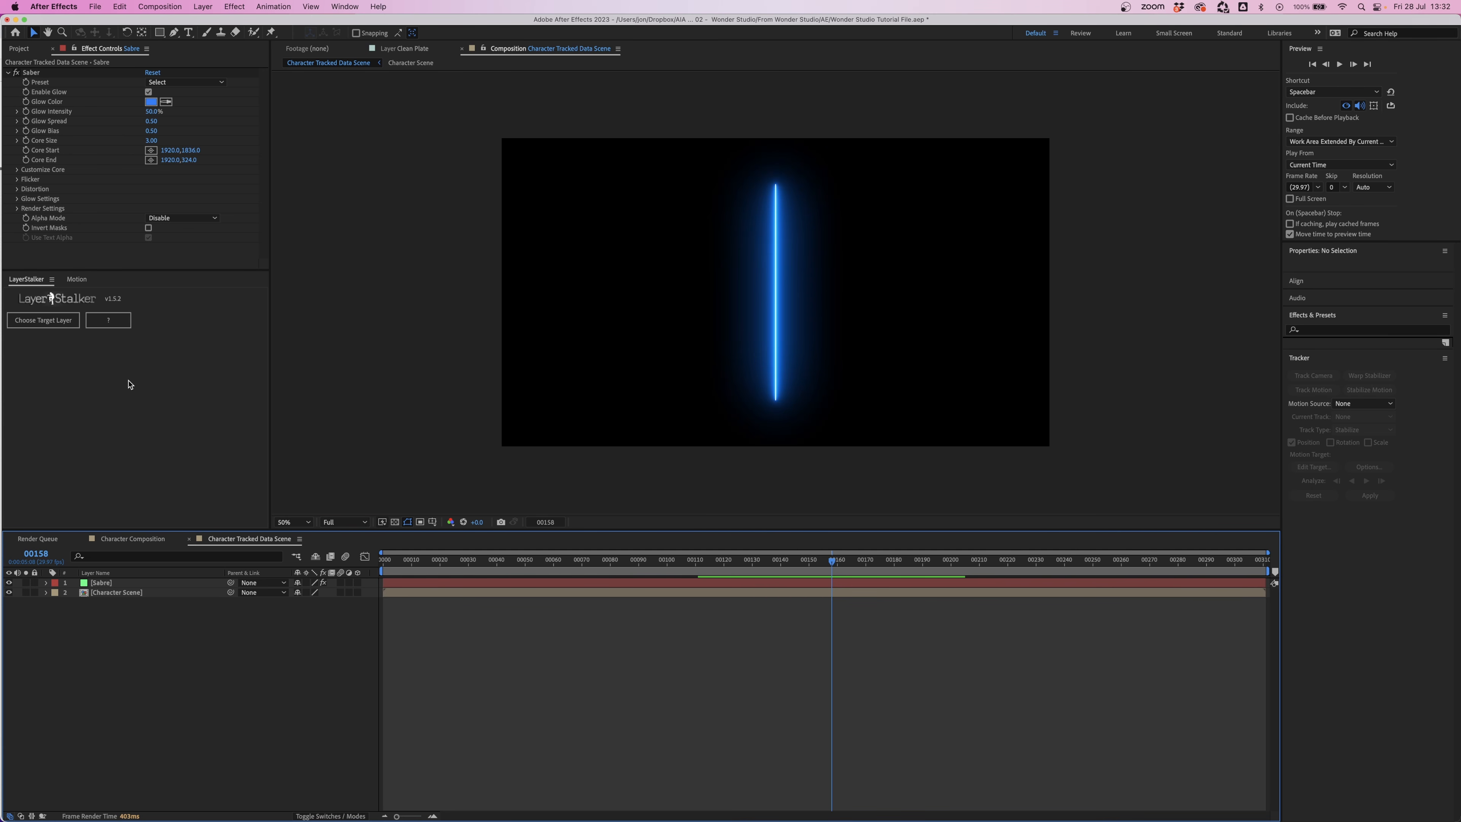
{"action": "left_click", "coordinate": [48, 321]}
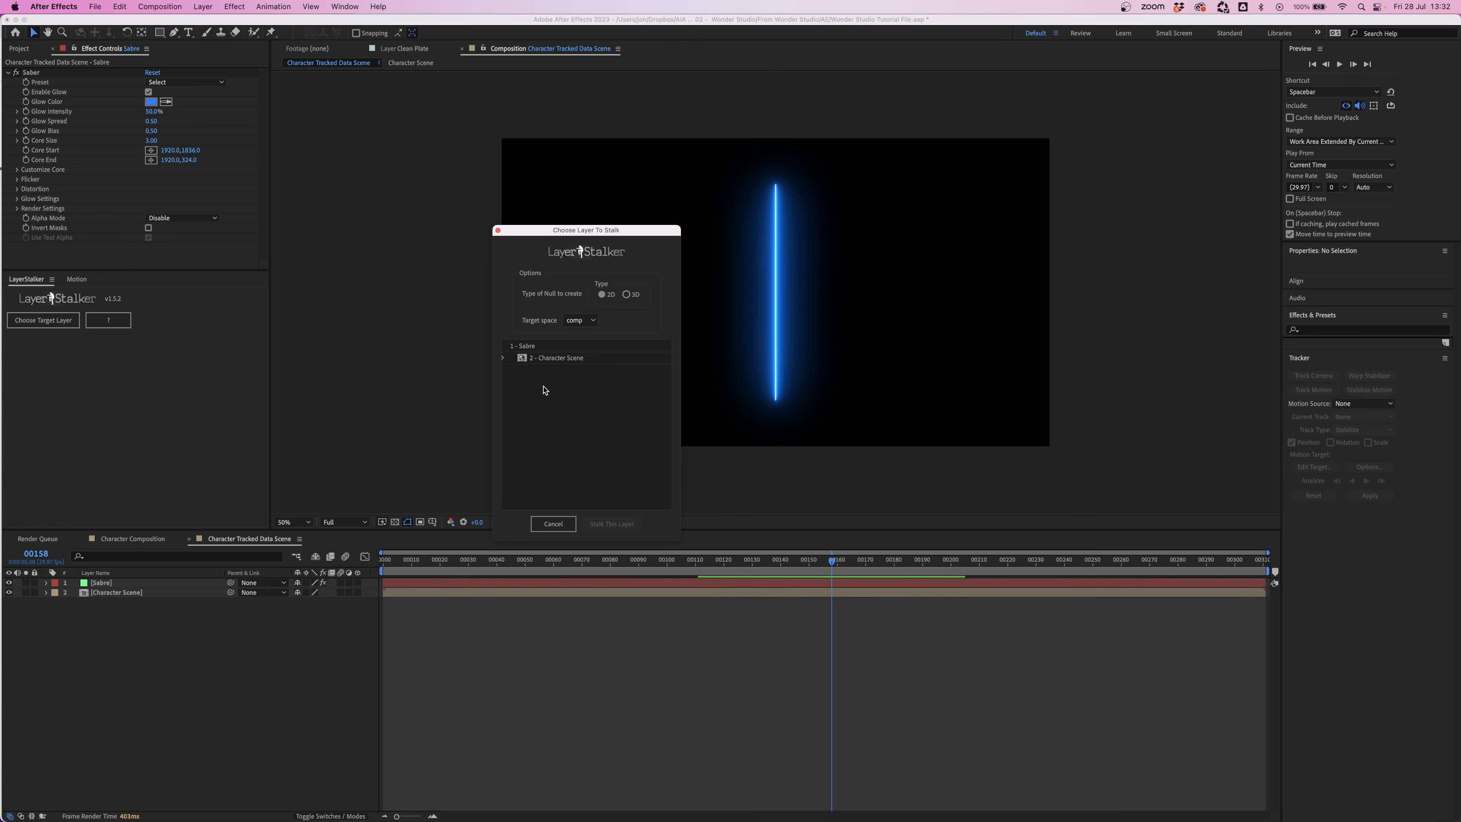
{"action": "left_click", "coordinate": [503, 358]}
{"action": "left_click", "coordinate": [572, 407]}
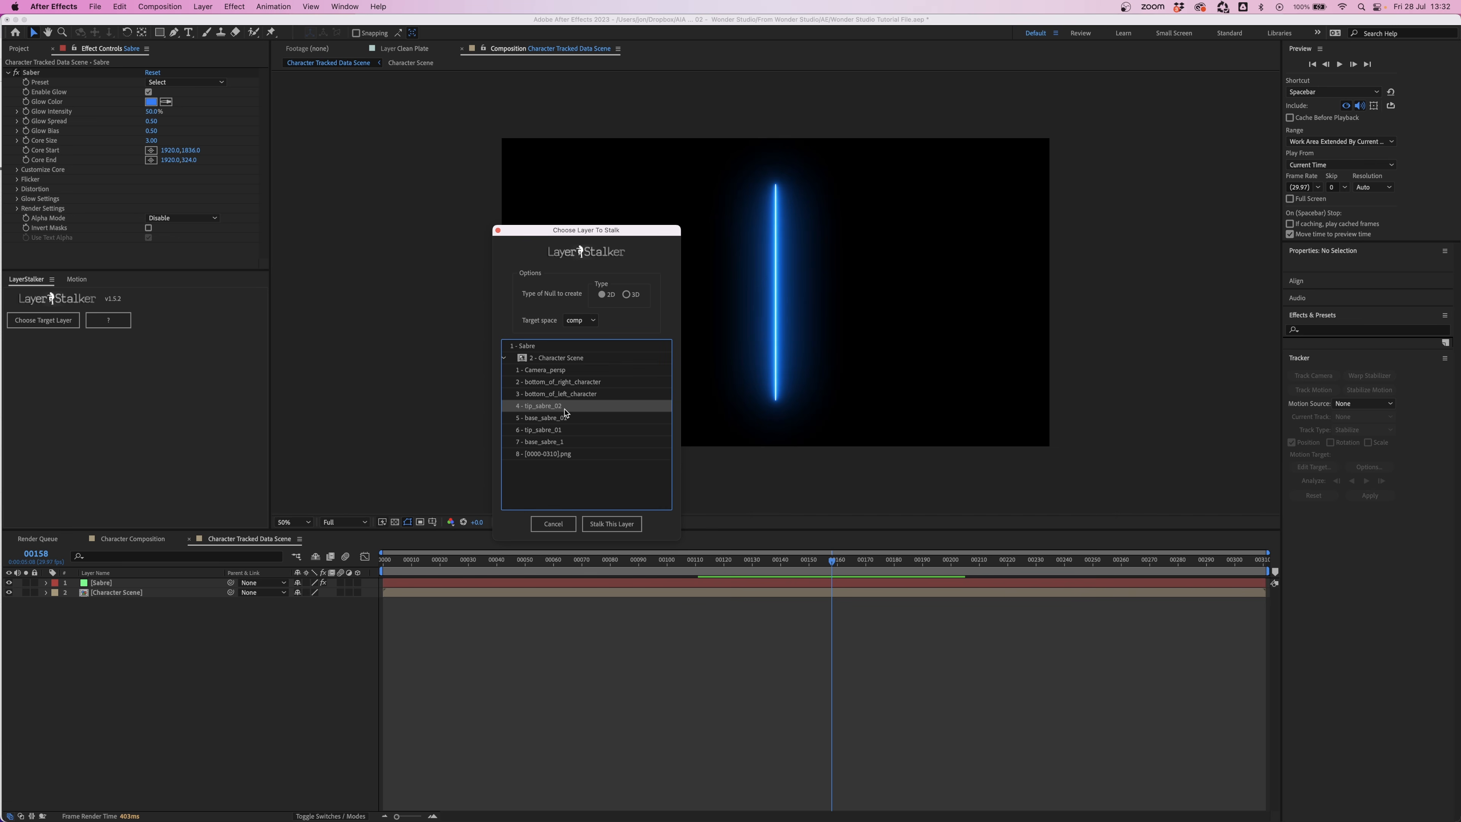
{"action": "left_click", "coordinate": [597, 523]}
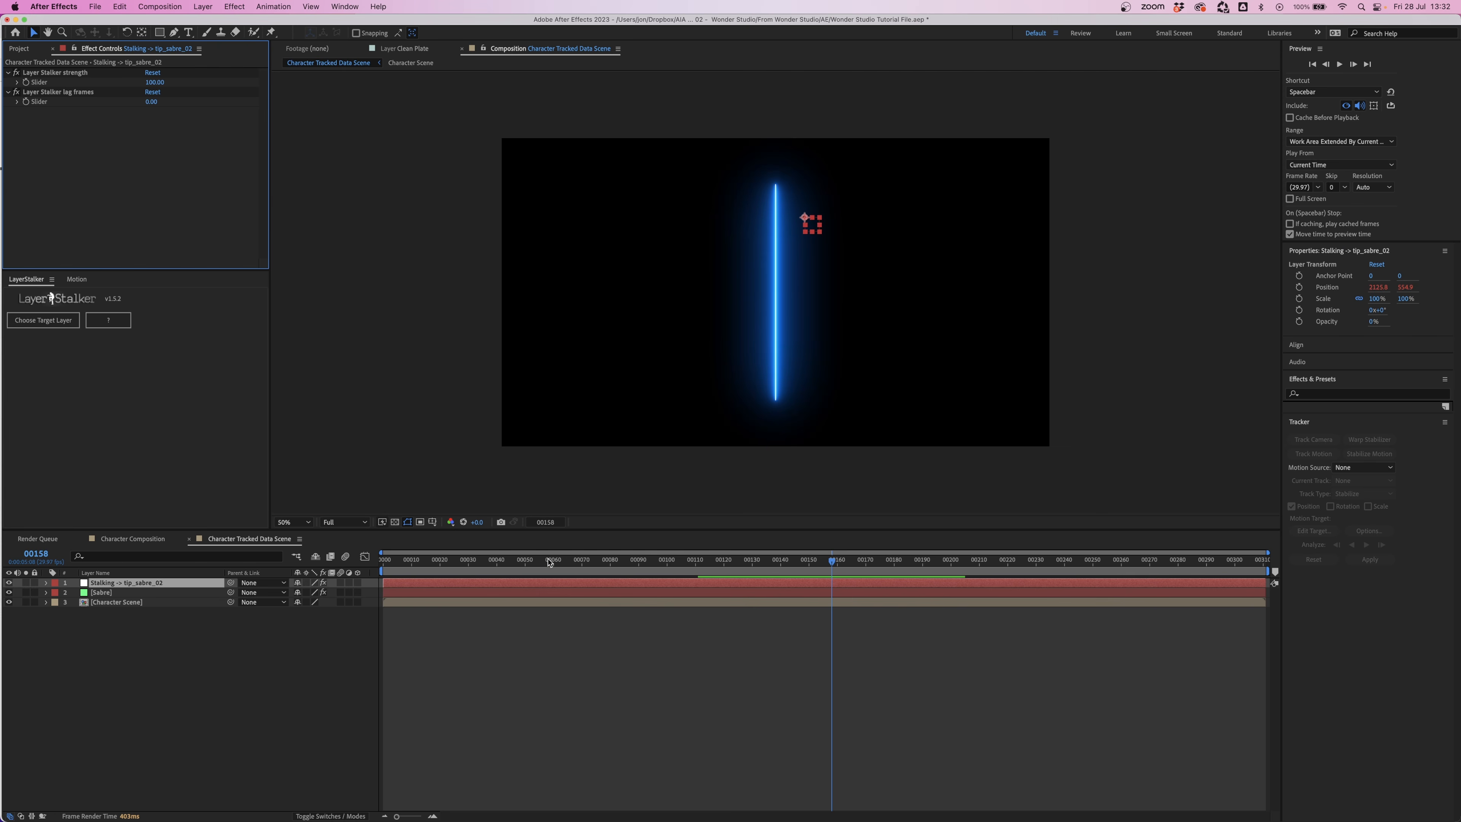
{"action": "mouse_move", "coordinate": [551, 561]}
{"action": "left_mouse_down"}
{"action": "mouse_move", "coordinate": [473, 561]}
{"action": "mouse_move", "coordinate": [562, 559]}
{"action": "left_mouse_up"}
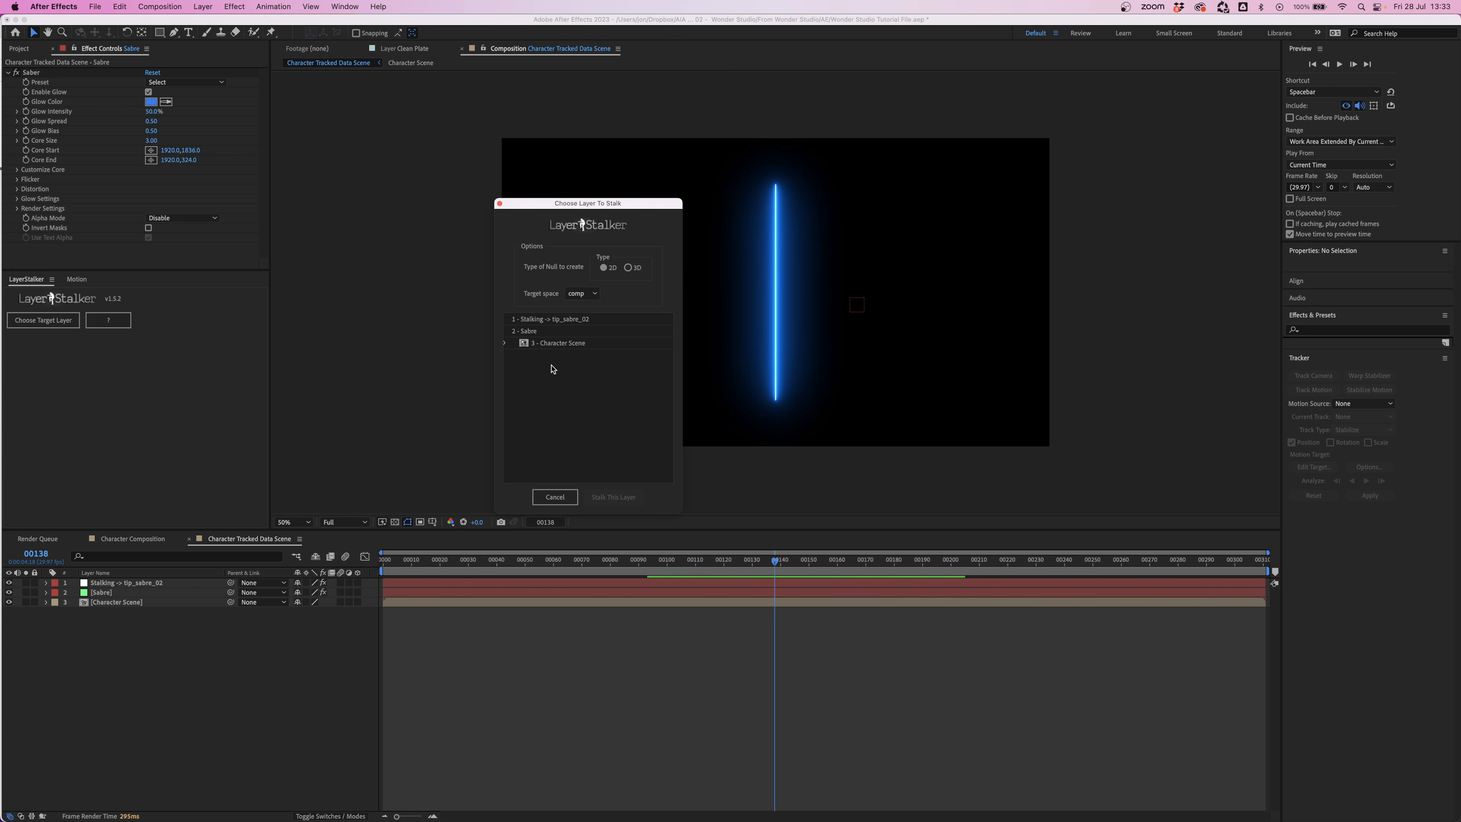
- Create a 2D Layer Stalker null following base_sabre_01 inside Character Scene and scrub the timeline to check its motion
{"action": "left_click", "coordinate": [523, 343]}
{"action": "left_click", "coordinate": [571, 401]}
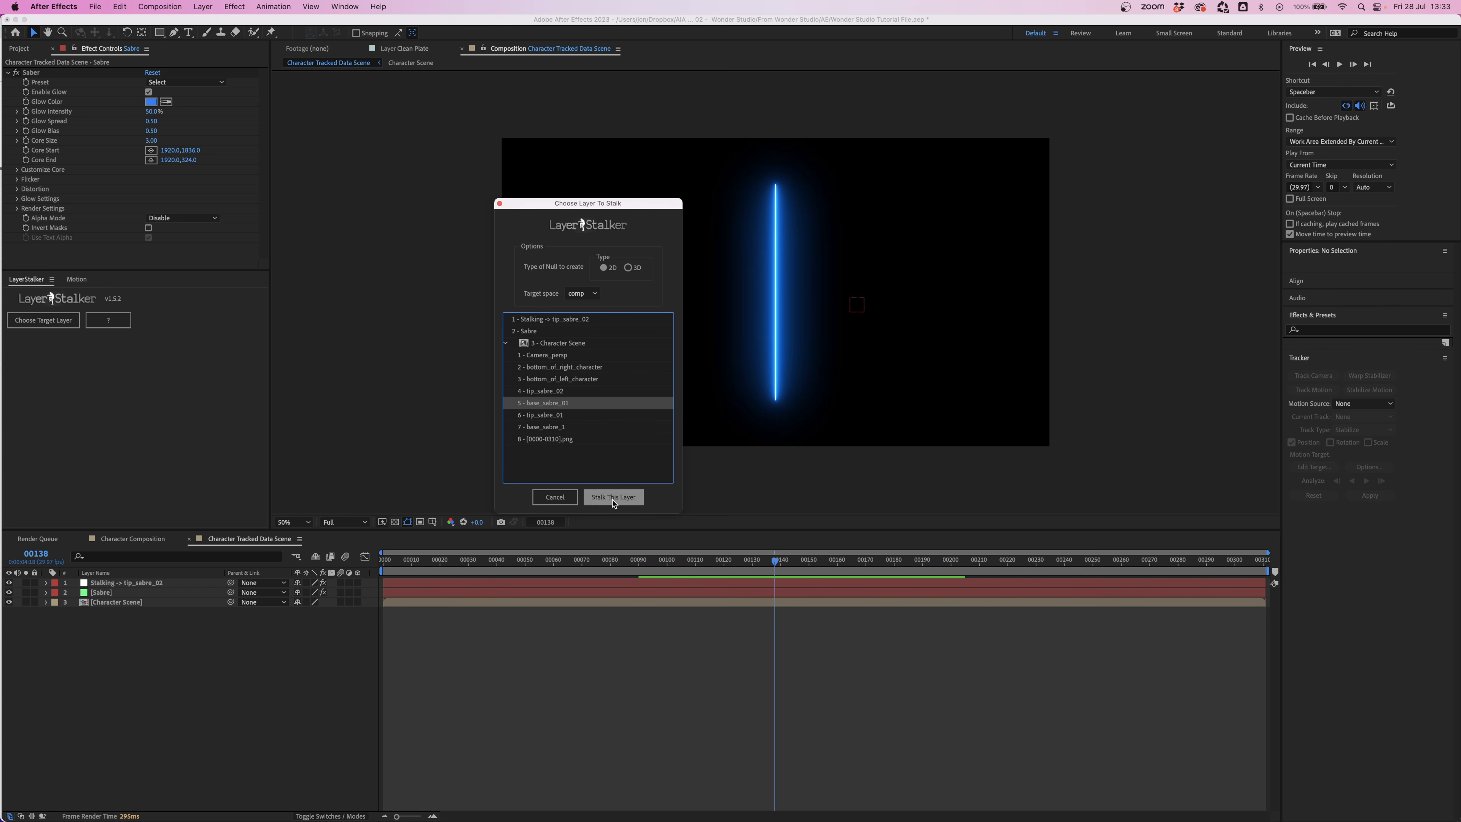
{"action": "left_click", "coordinate": [613, 498]}
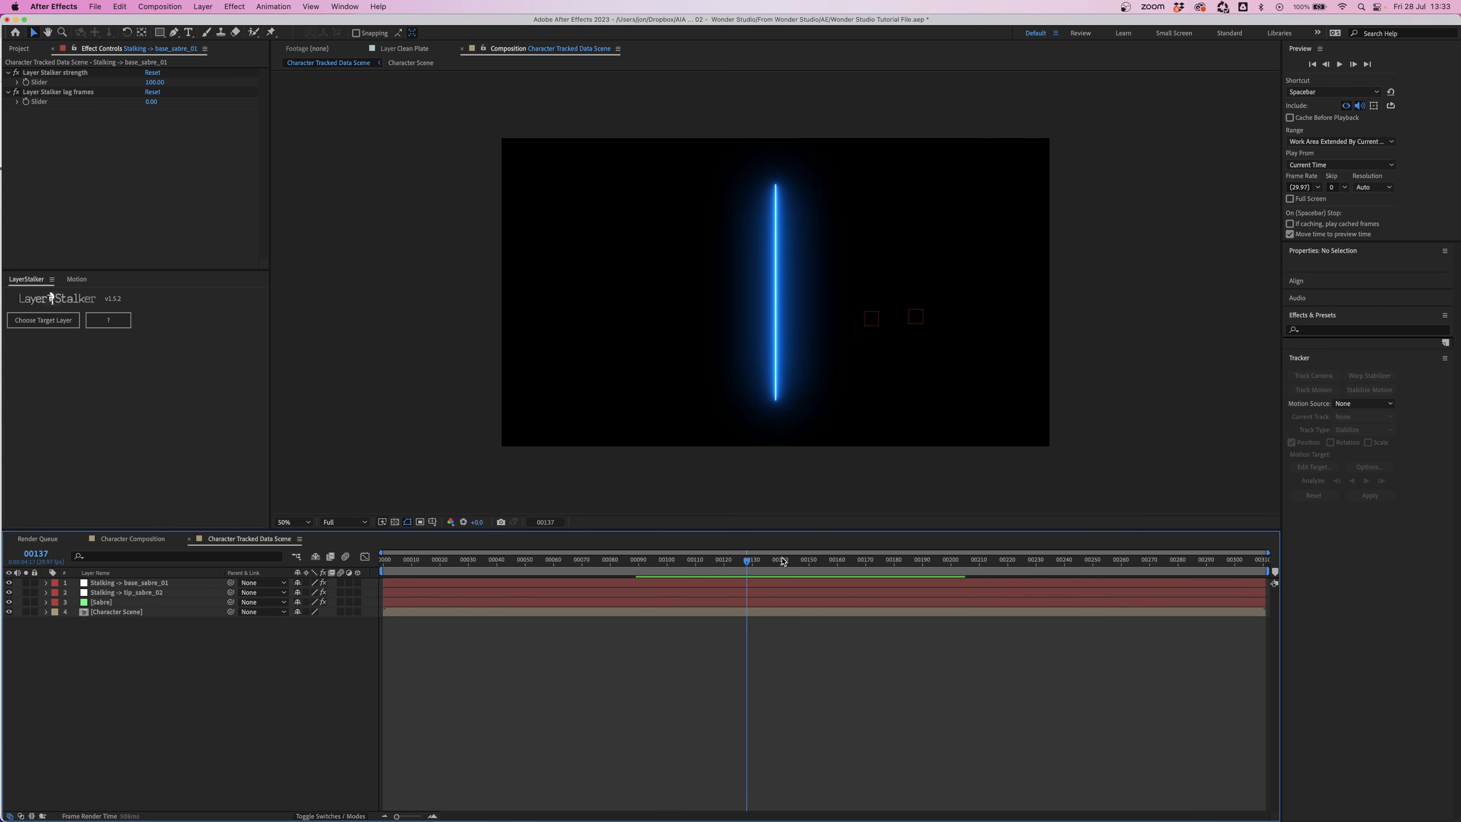
{"action": "left_click_drag", "start_coordinate": [783, 561], "coordinate": [648, 561]}
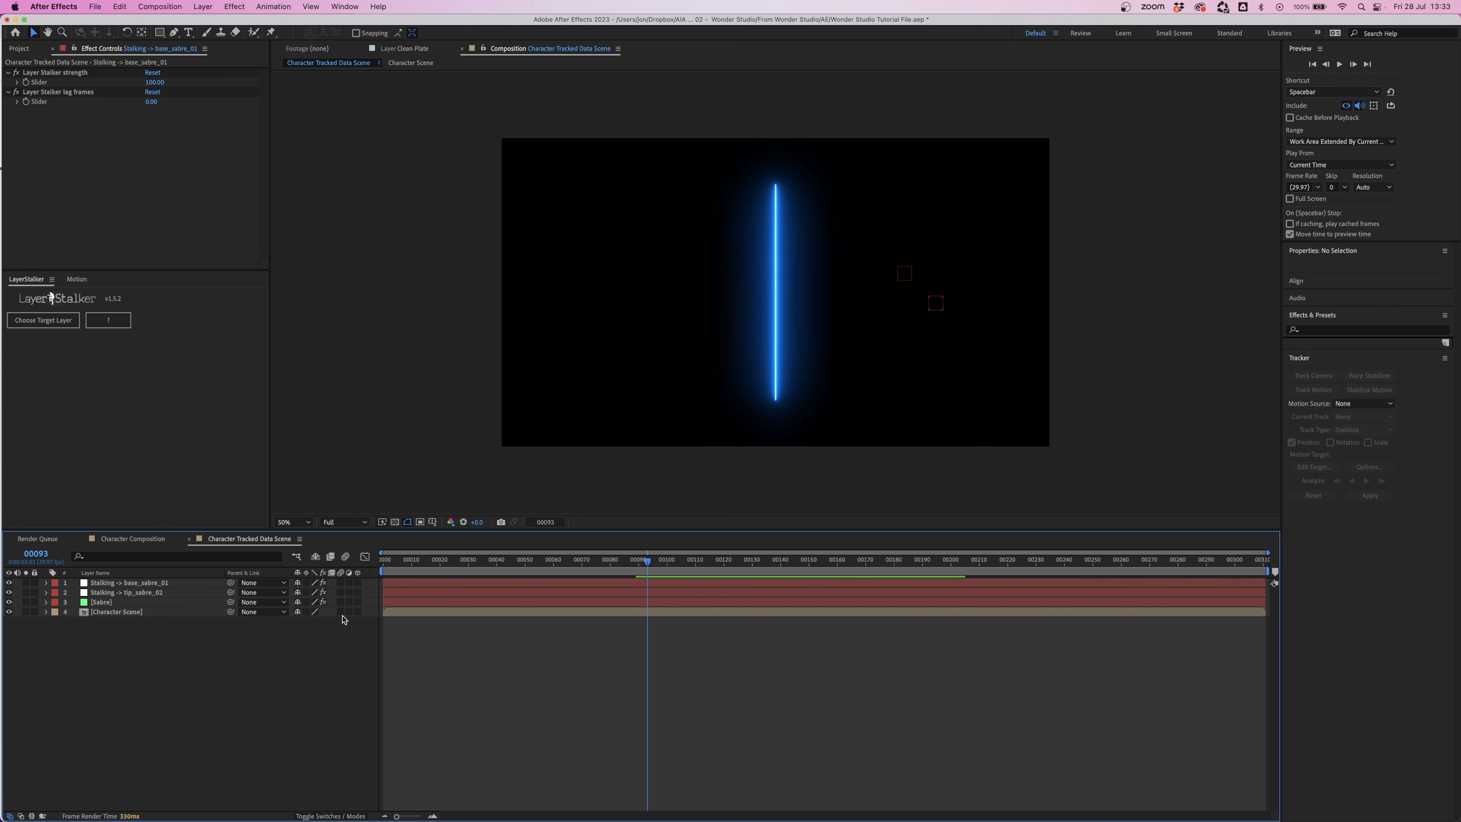
- Open the Character Scene precomp to examine its tracked null layers, and return to Character Tracked Data Scene
{"action": "double_click", "coordinate": [117, 612]}
{"action": "left_click", "coordinate": [125, 592]}
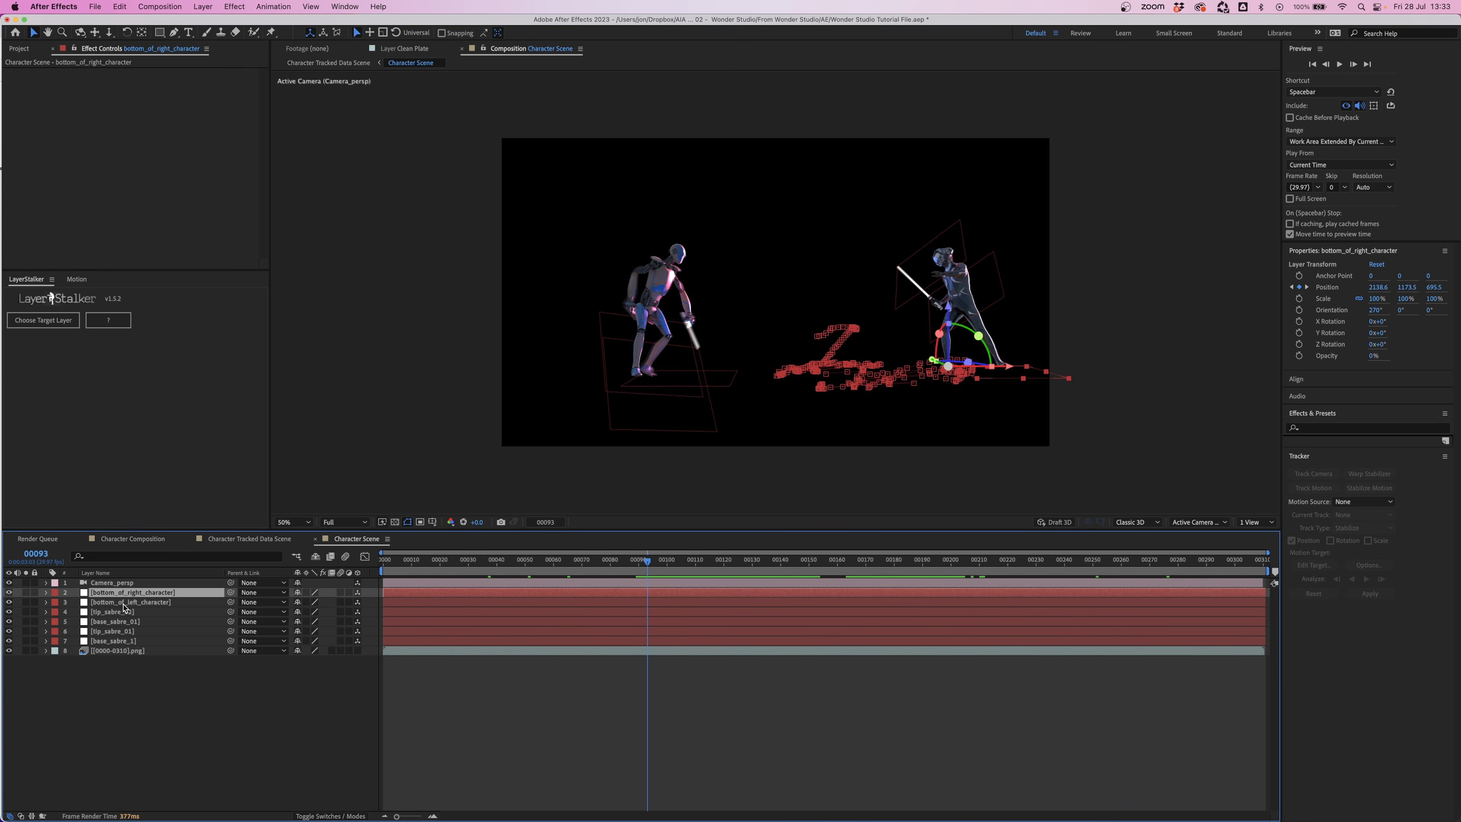
{"action": "left_click", "coordinate": [123, 640], "text": "shift"}
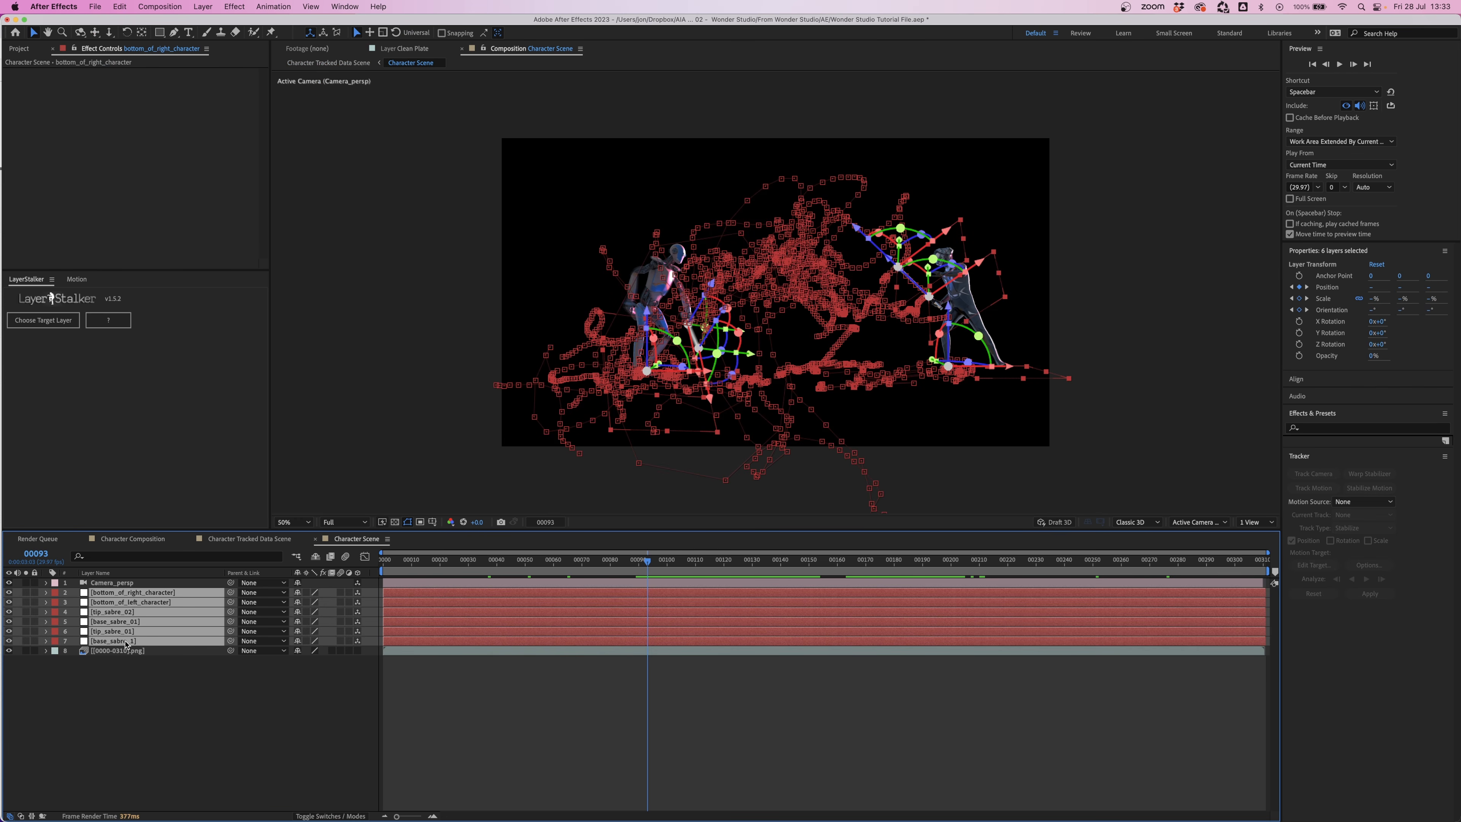
{"action": "left_click", "coordinate": [124, 641]}
{"action": "left_click", "coordinate": [131, 672]}
{"action": "left_click", "coordinate": [249, 539]}
{"action": "left_click", "coordinate": [212, 635]}
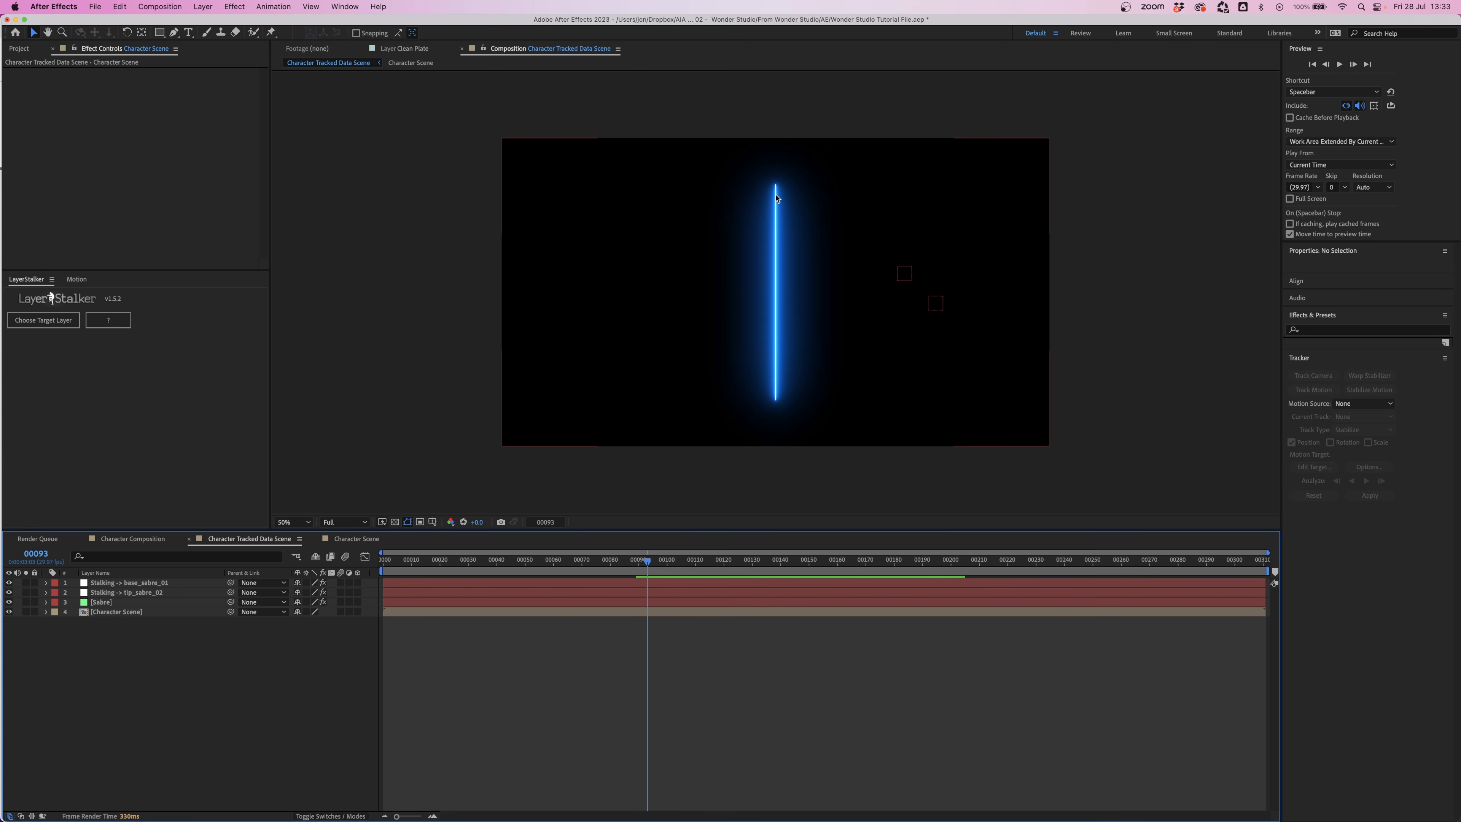
- Link Saber's Core Start to the base_sabre_01 stalking null's Position and Core End to the tip_sabre_02 null's Position, and scrub to check
{"action": "left_click", "coordinate": [146, 586]}
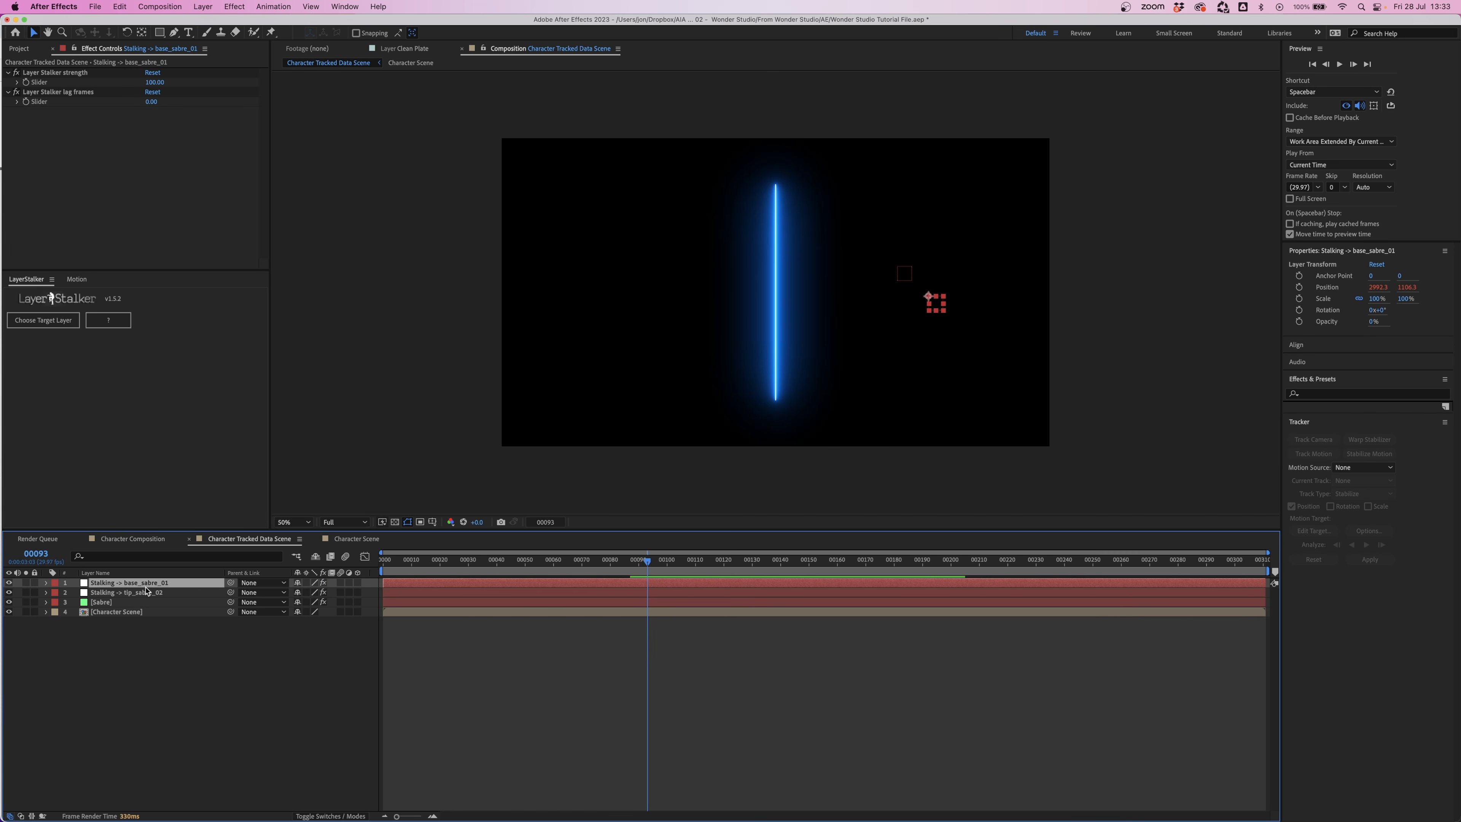
{"action": "key", "text": "p"}
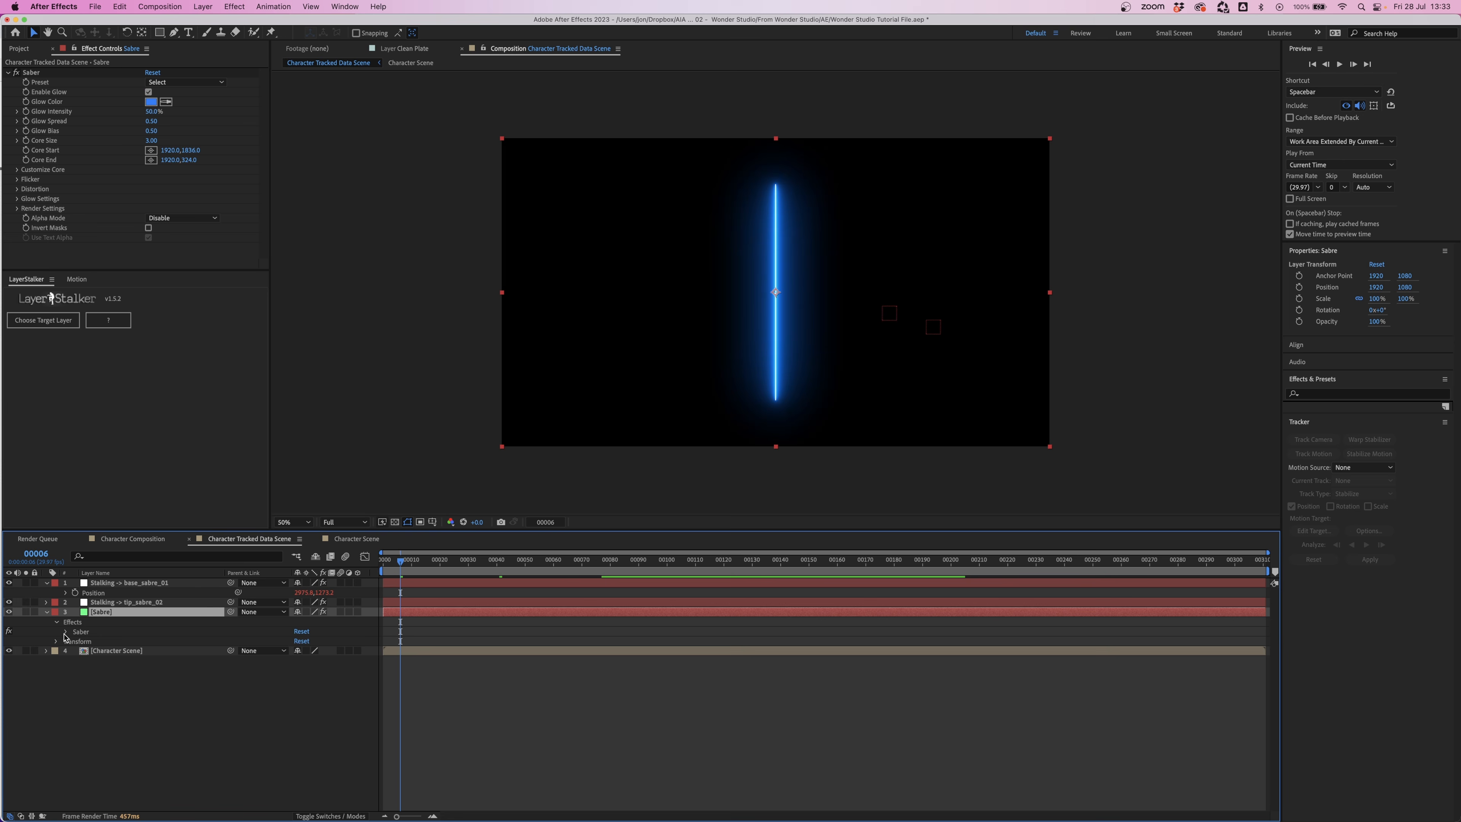
{"action": "left_click", "coordinate": [65, 632]}
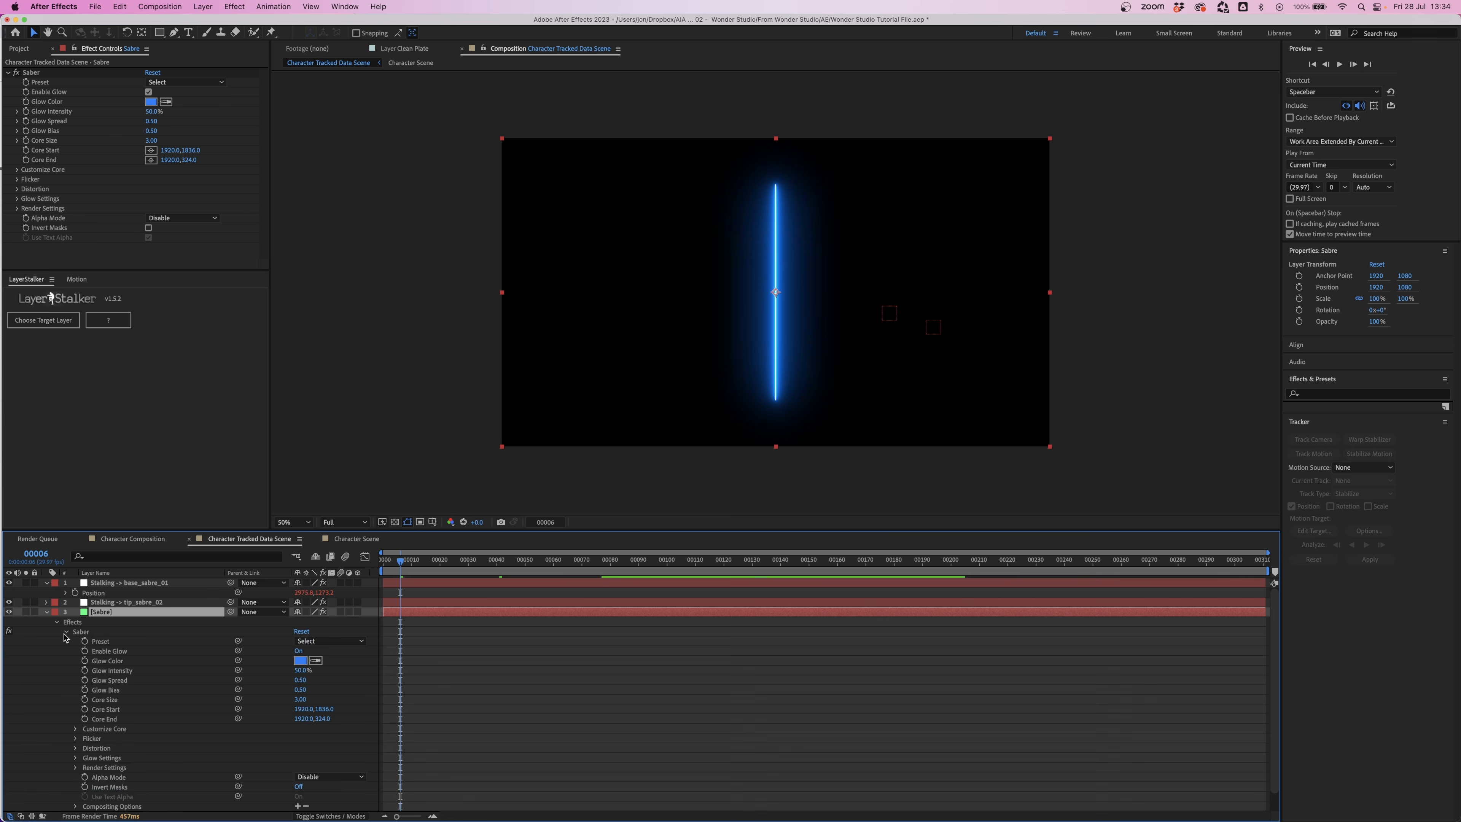
{"action": "left_click", "coordinate": [115, 710]}
{"action": "left_click", "coordinate": [133, 602]}
{"action": "key", "text": "p"}
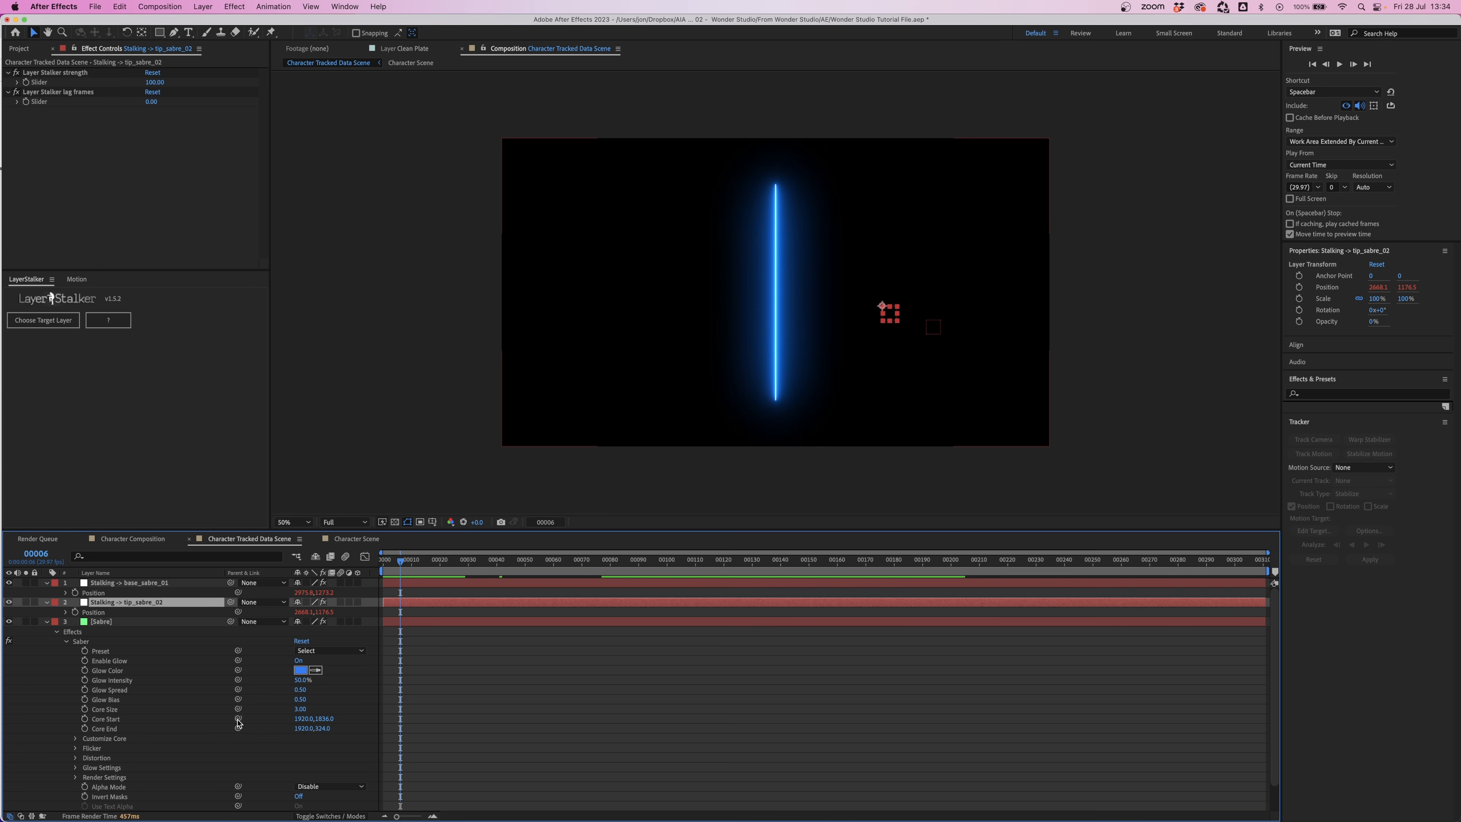
{"action": "left_click_drag", "start_coordinate": [239, 719], "coordinate": [96, 593]}
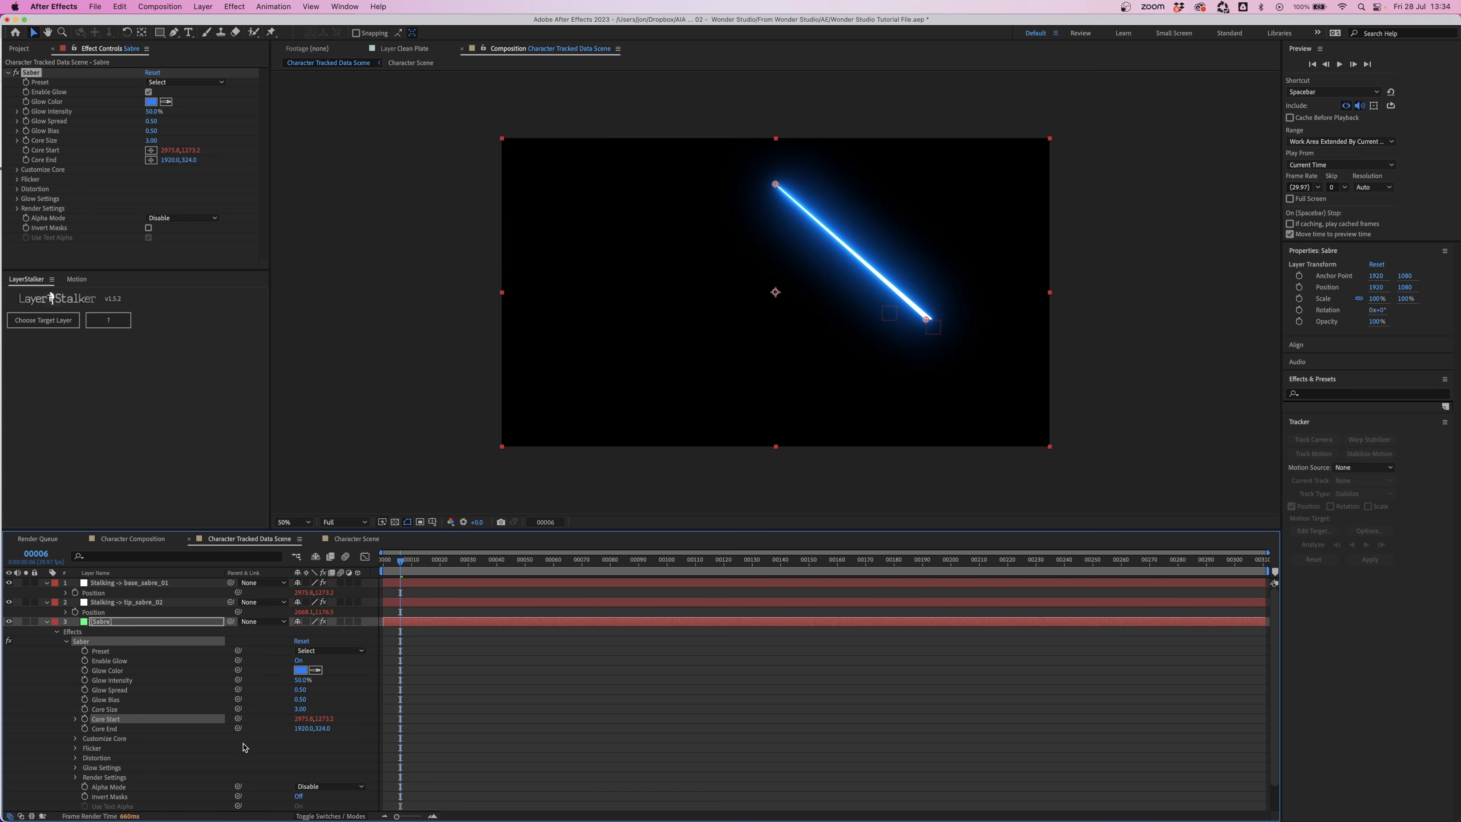
{"action": "left_click_drag", "start_coordinate": [237, 728], "coordinate": [93, 612]}
{"action": "left_click", "coordinate": [442, 647]}
{"action": "left_click_drag", "start_coordinate": [612, 562], "coordinate": [704, 561]}
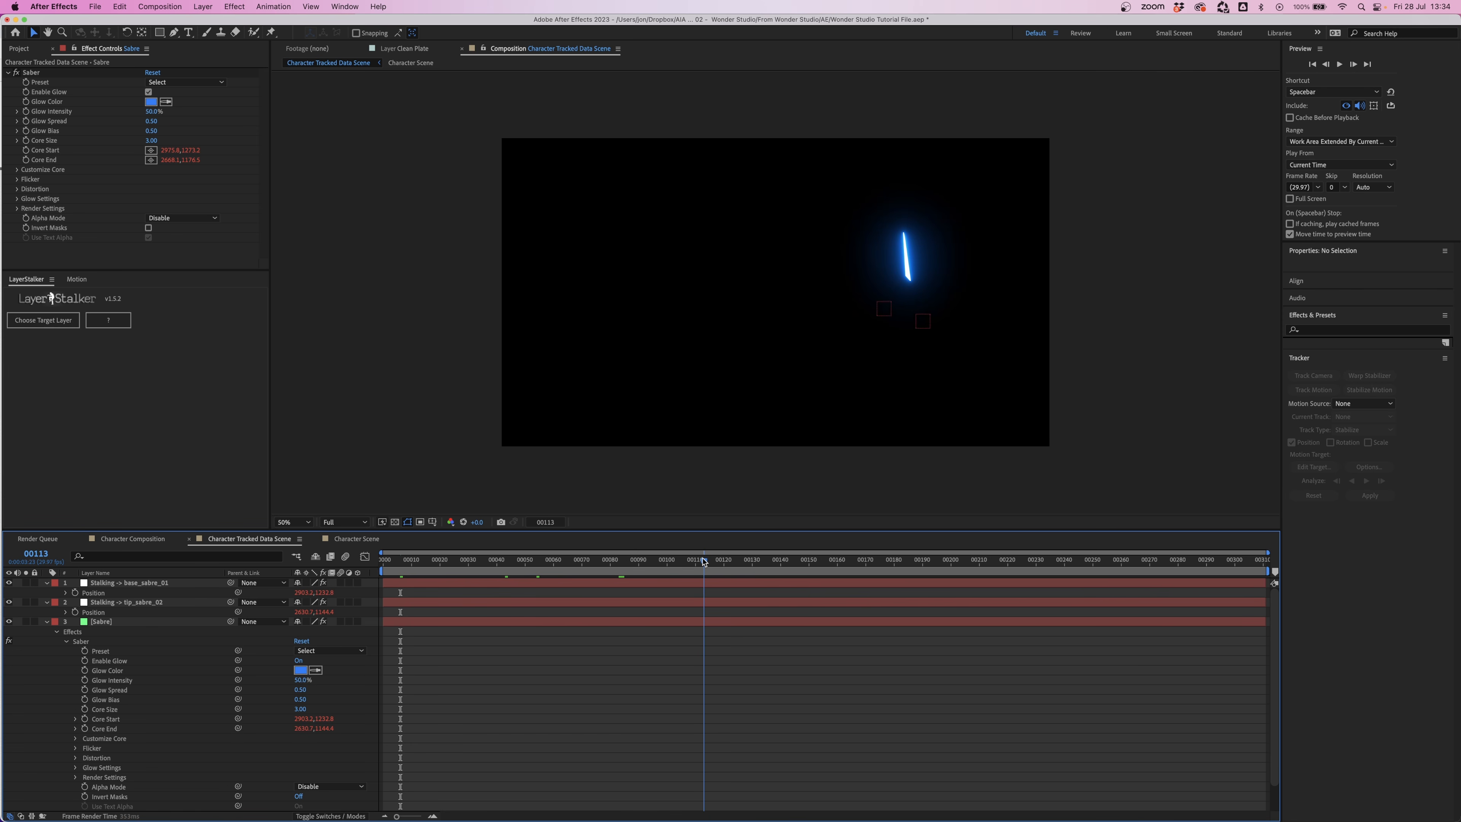
- Set the Sabre layer's blending mode to Screen and scrub the timeline to check the glow over the right-hand robot's sabre
{"action": "left_click", "coordinate": [101, 624]}
{"action": "left_click", "coordinate": [46, 622]}
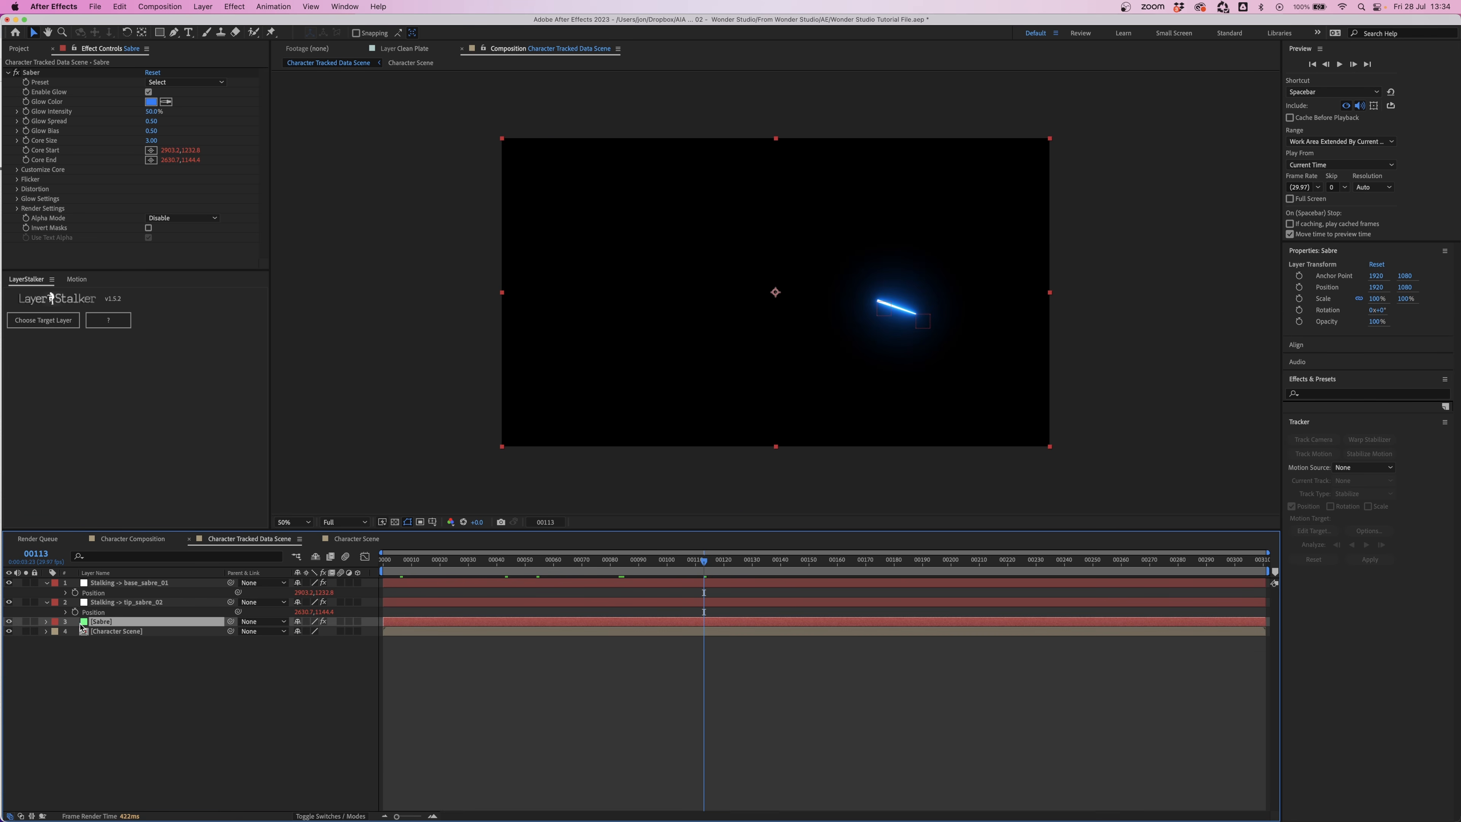
{"action": "left_click", "coordinate": [21, 816]}
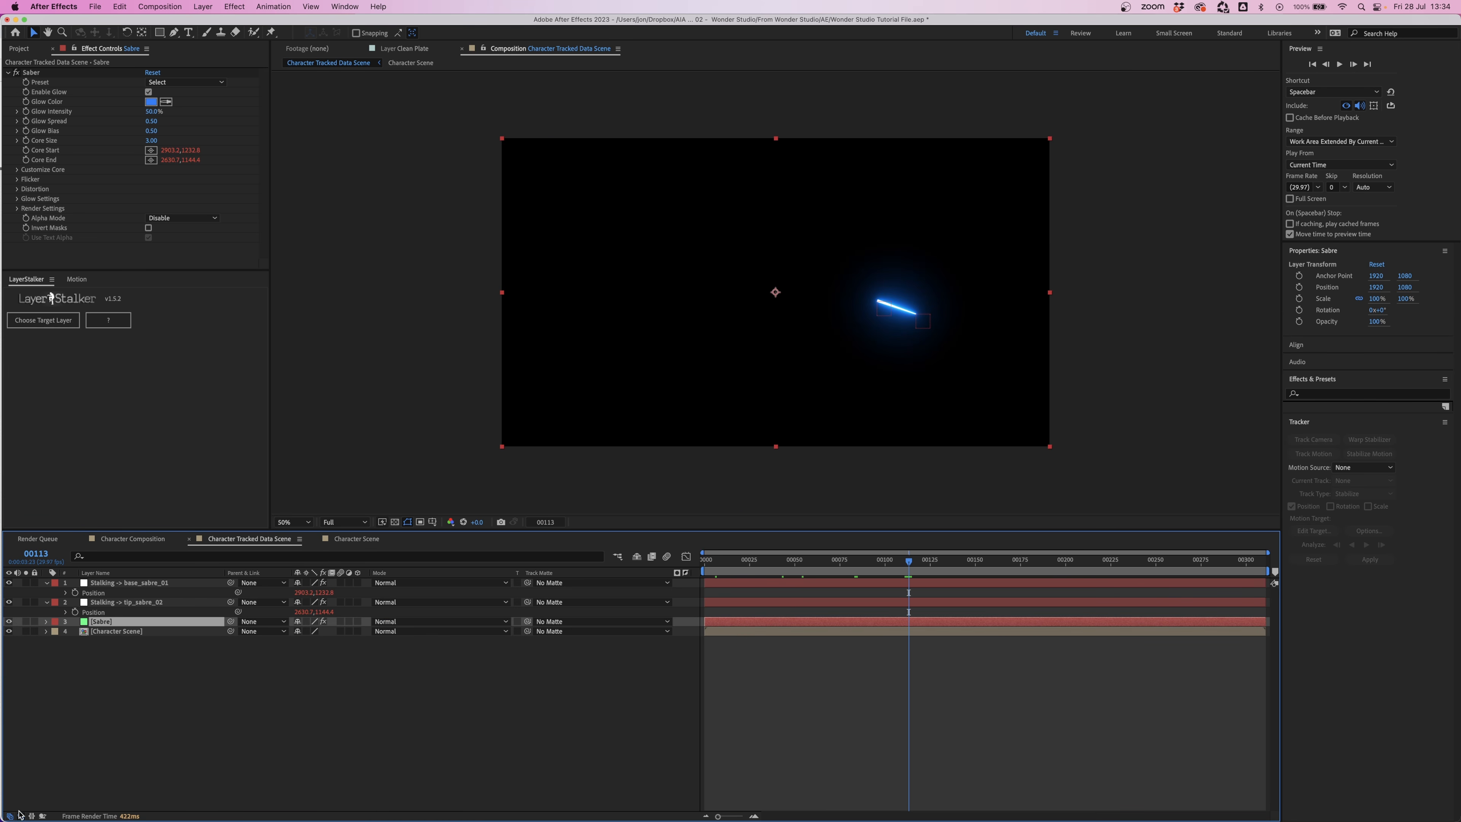
{"action": "left_click", "coordinate": [408, 622]}
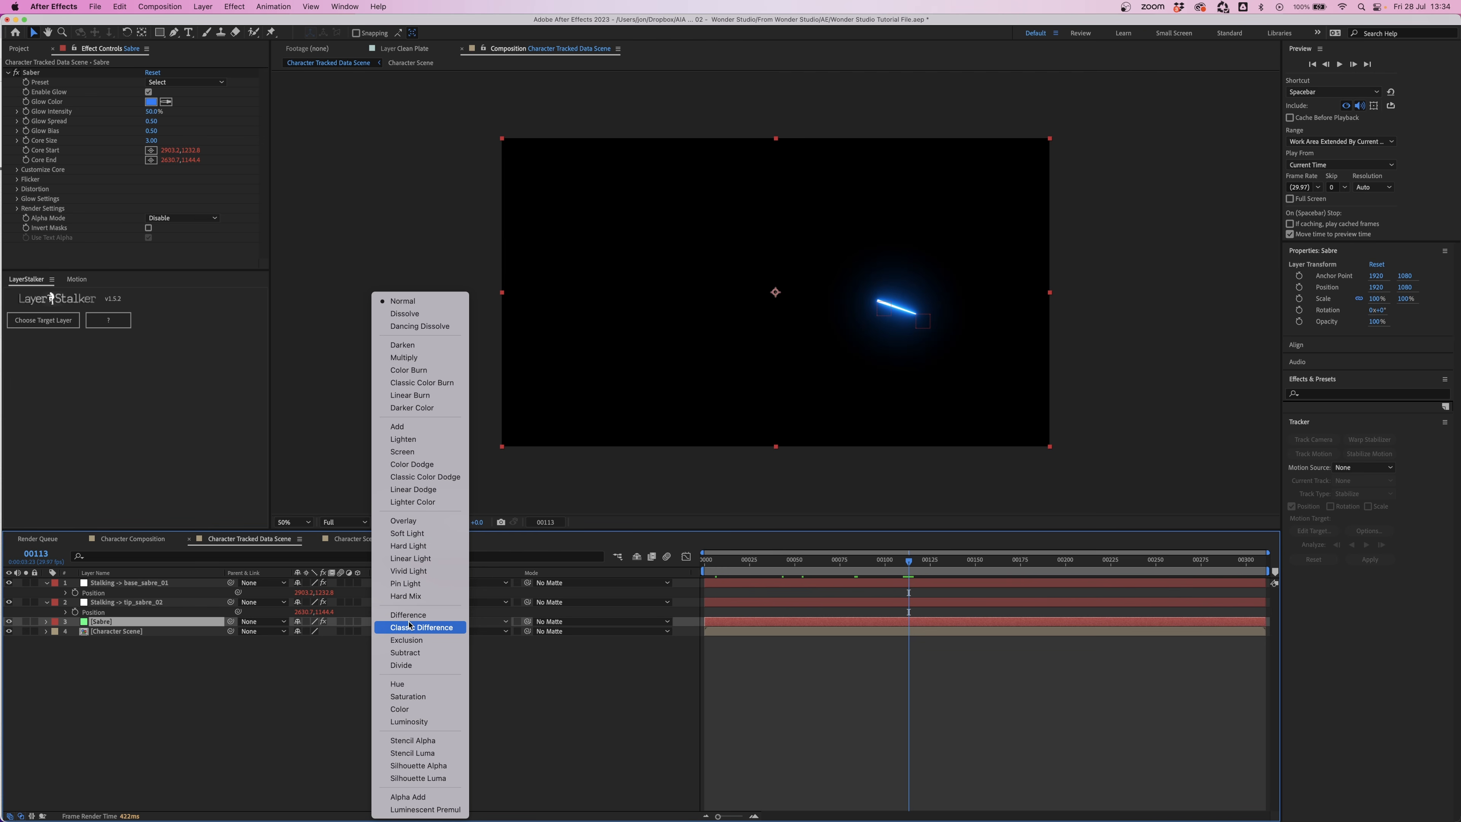
{"action": "left_click", "coordinate": [402, 451]}
{"action": "left_click_drag", "start_coordinate": [807, 563], "coordinate": [892, 567]}
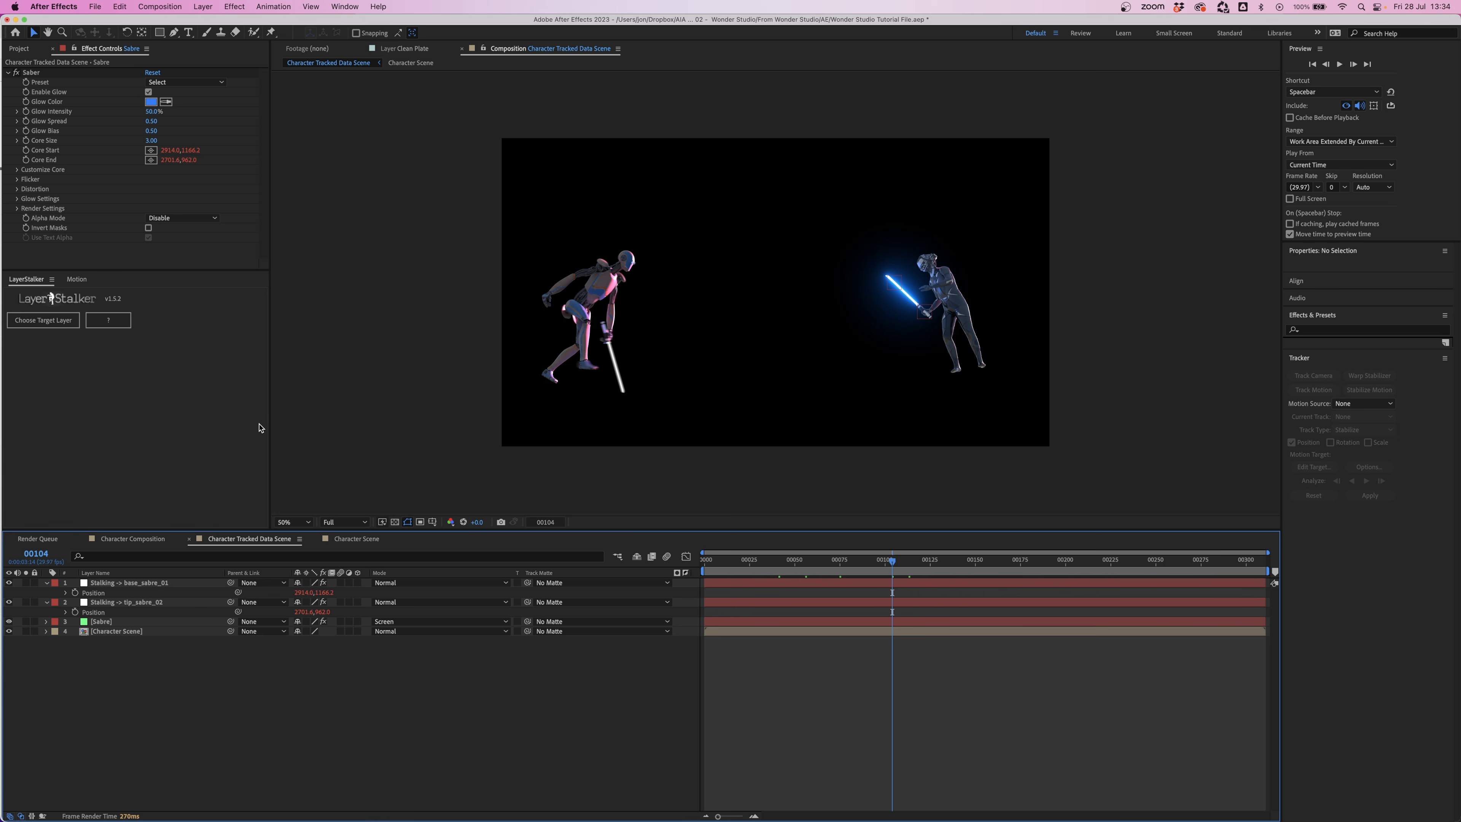
- Examine the Core Distortion settings of the Saber effect
{"action": "left_click", "coordinate": [17, 189]}
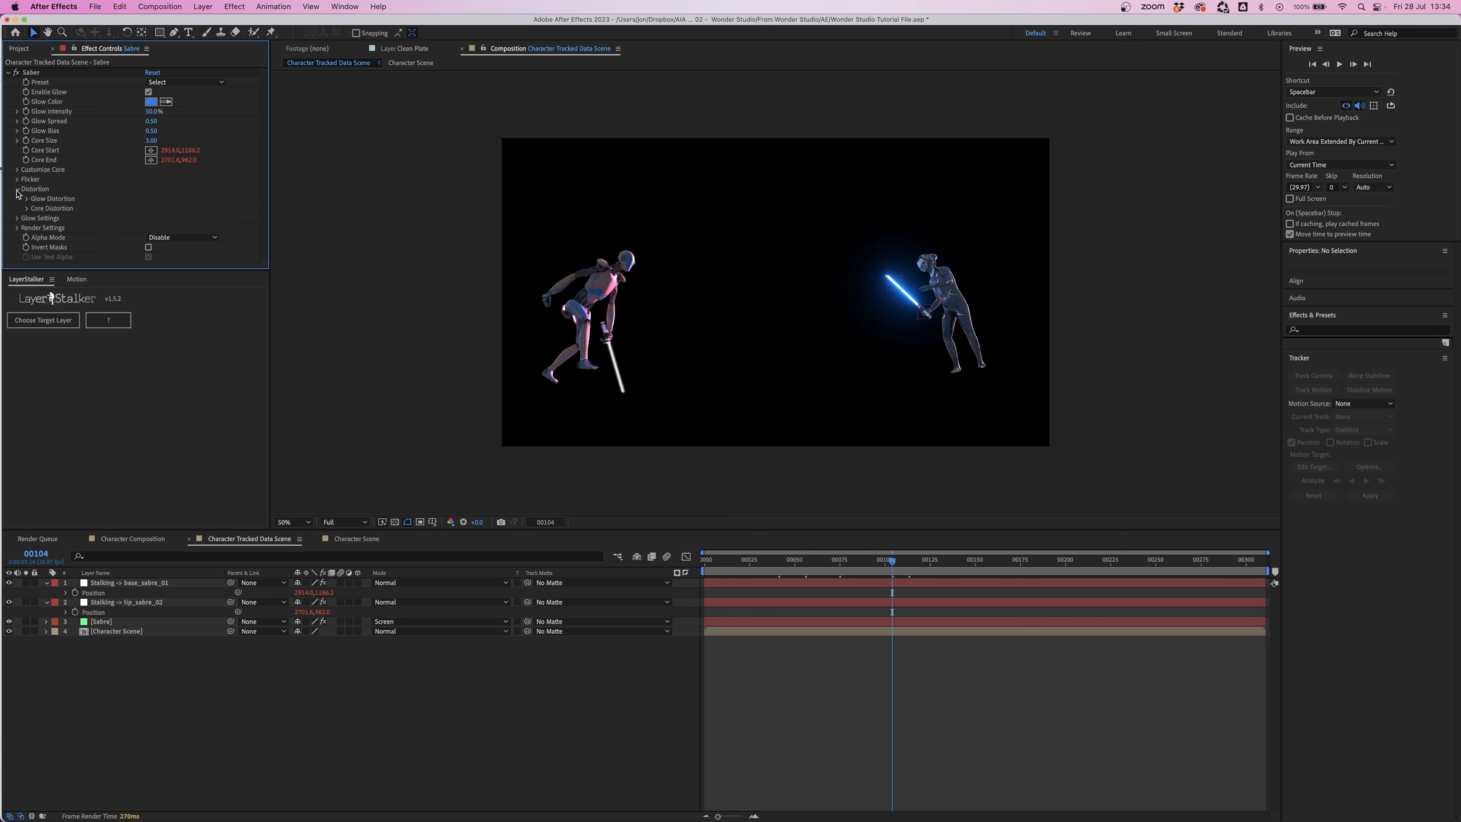
{"action": "left_click", "coordinate": [27, 208]}
{"action": "scroll", "coordinate": [29, 195], "scroll_direction": "down", "scroll_amount": 3}
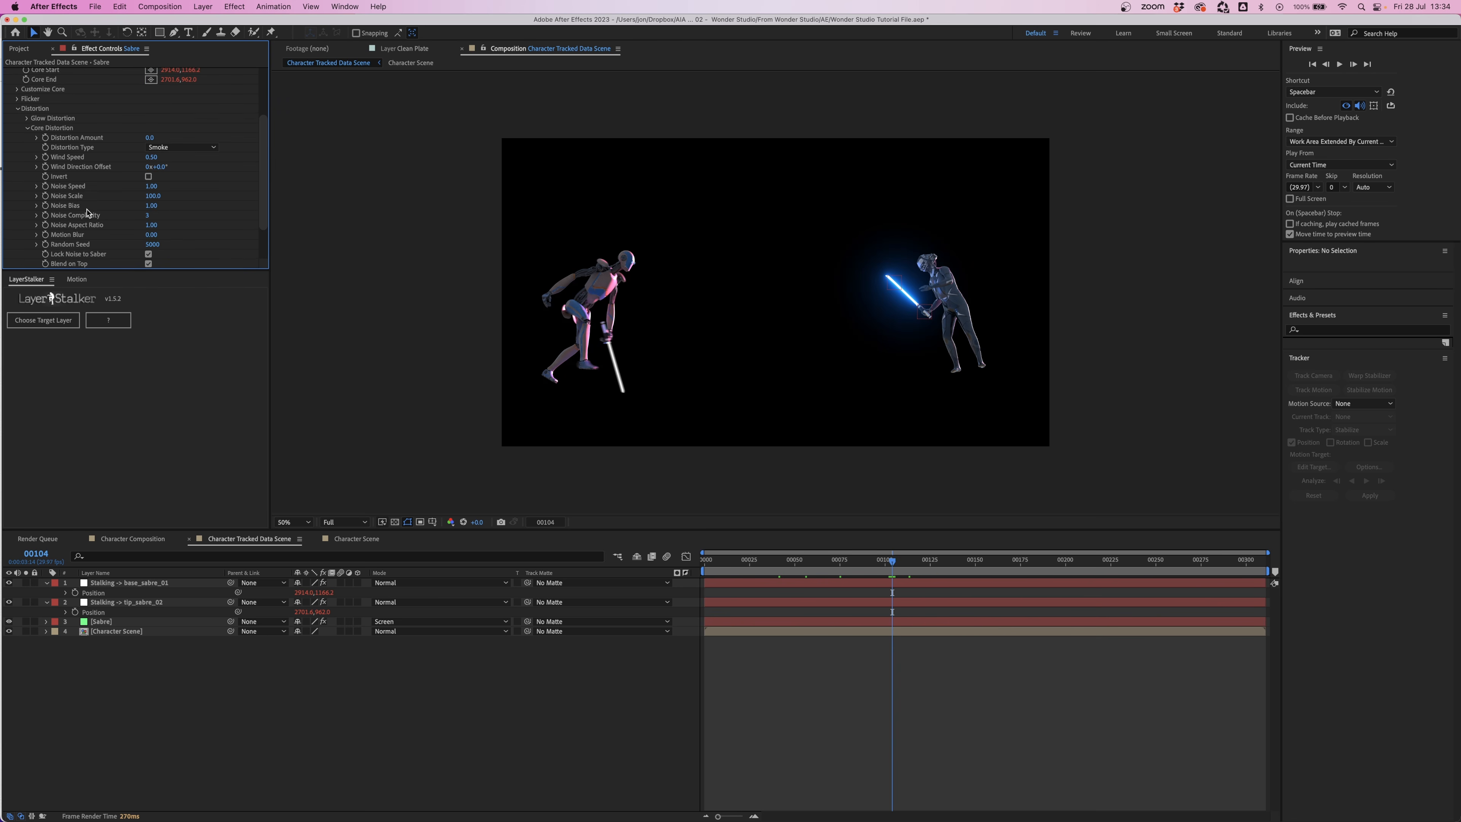
{"action": "scroll", "coordinate": [87, 210], "scroll_direction": "up", "scroll_amount": 3}
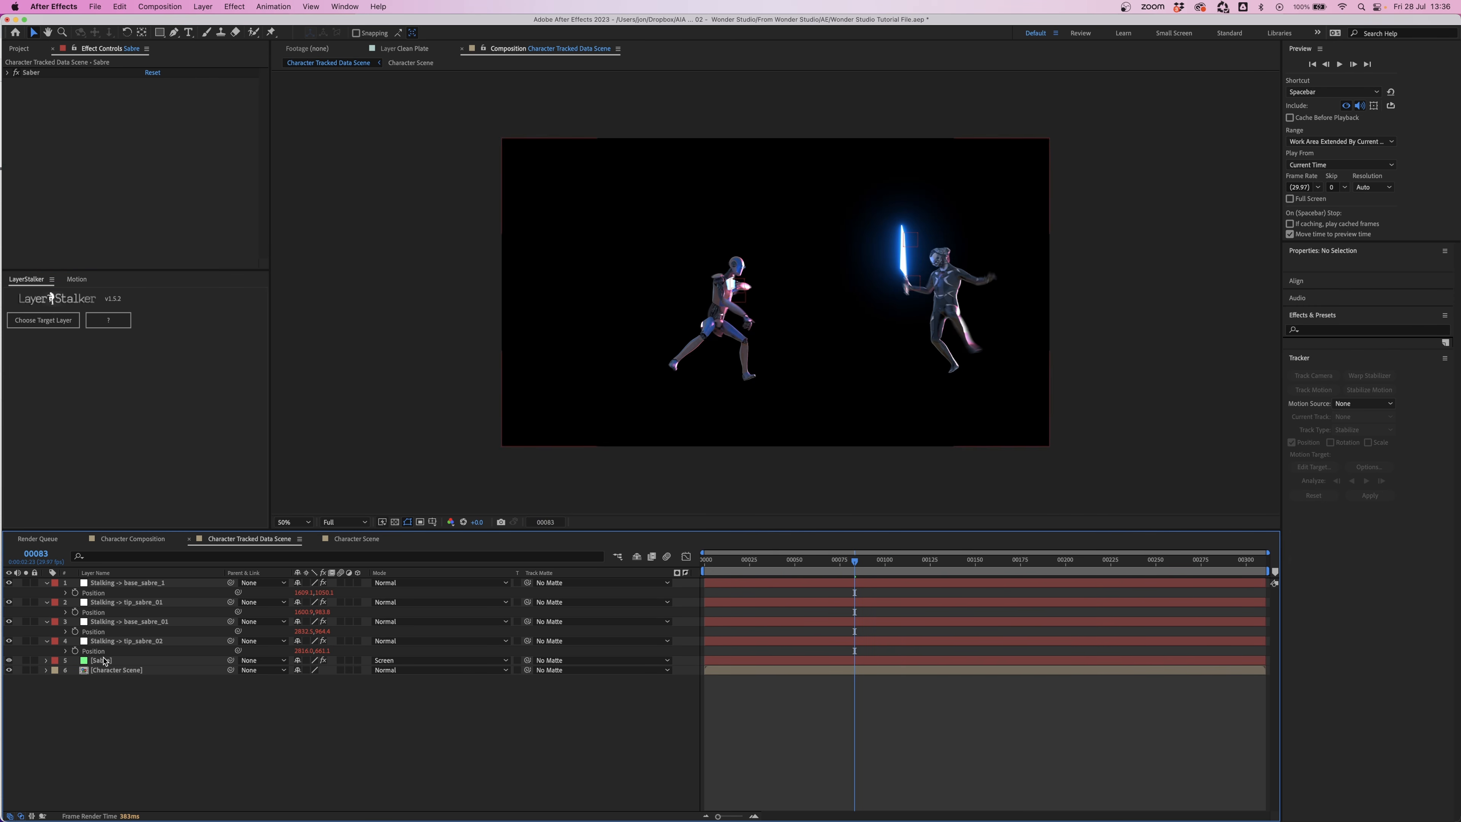
- Duplicate the Sabre layer and relink the copy's Core Start to the base_sabre_1 null's Position and Core End to the tip_sabre_01 null's Position
{"action": "left_click", "coordinate": [106, 661]}
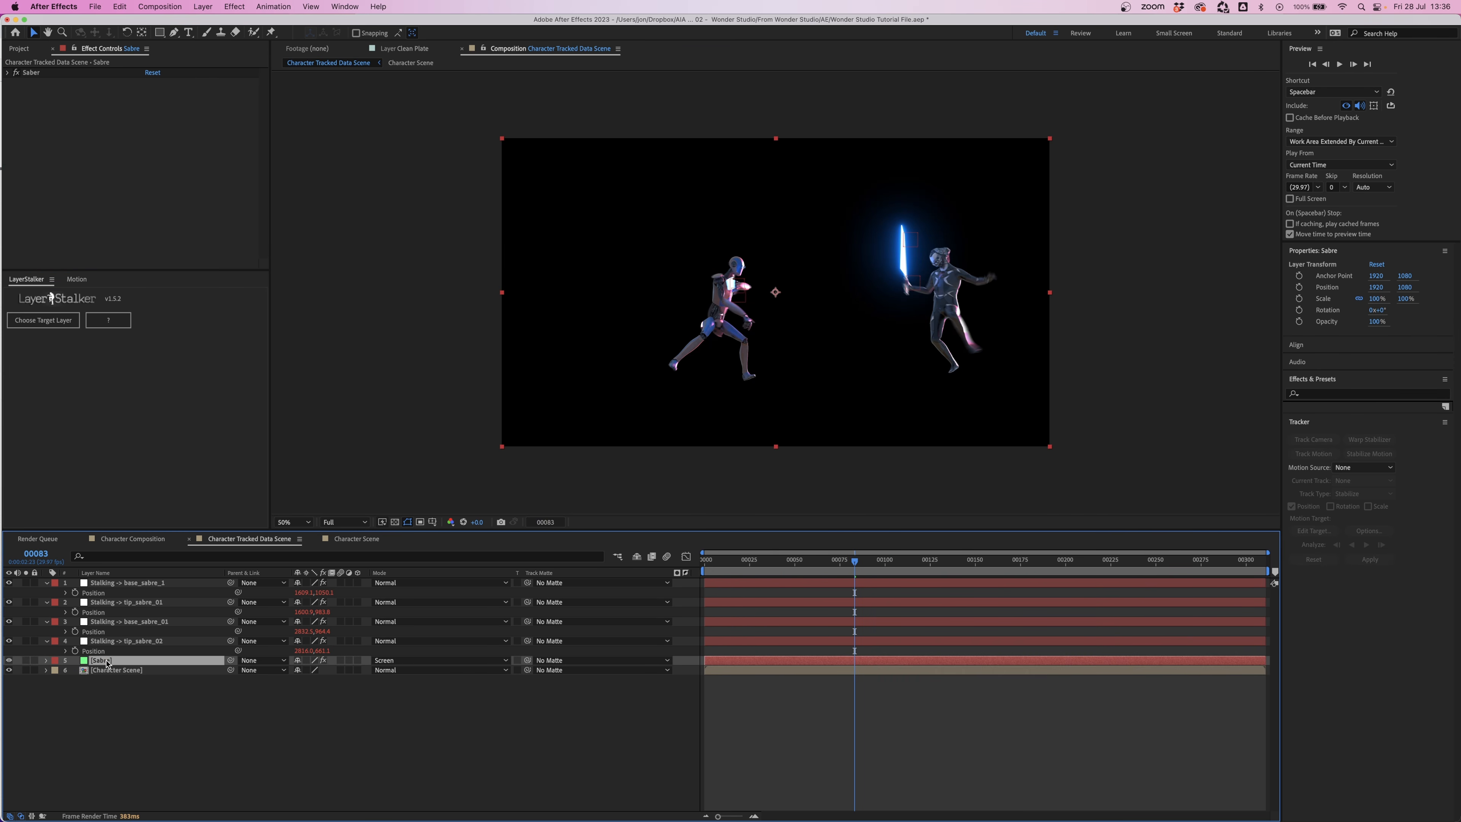
{"action": "key", "text": "super+d"}
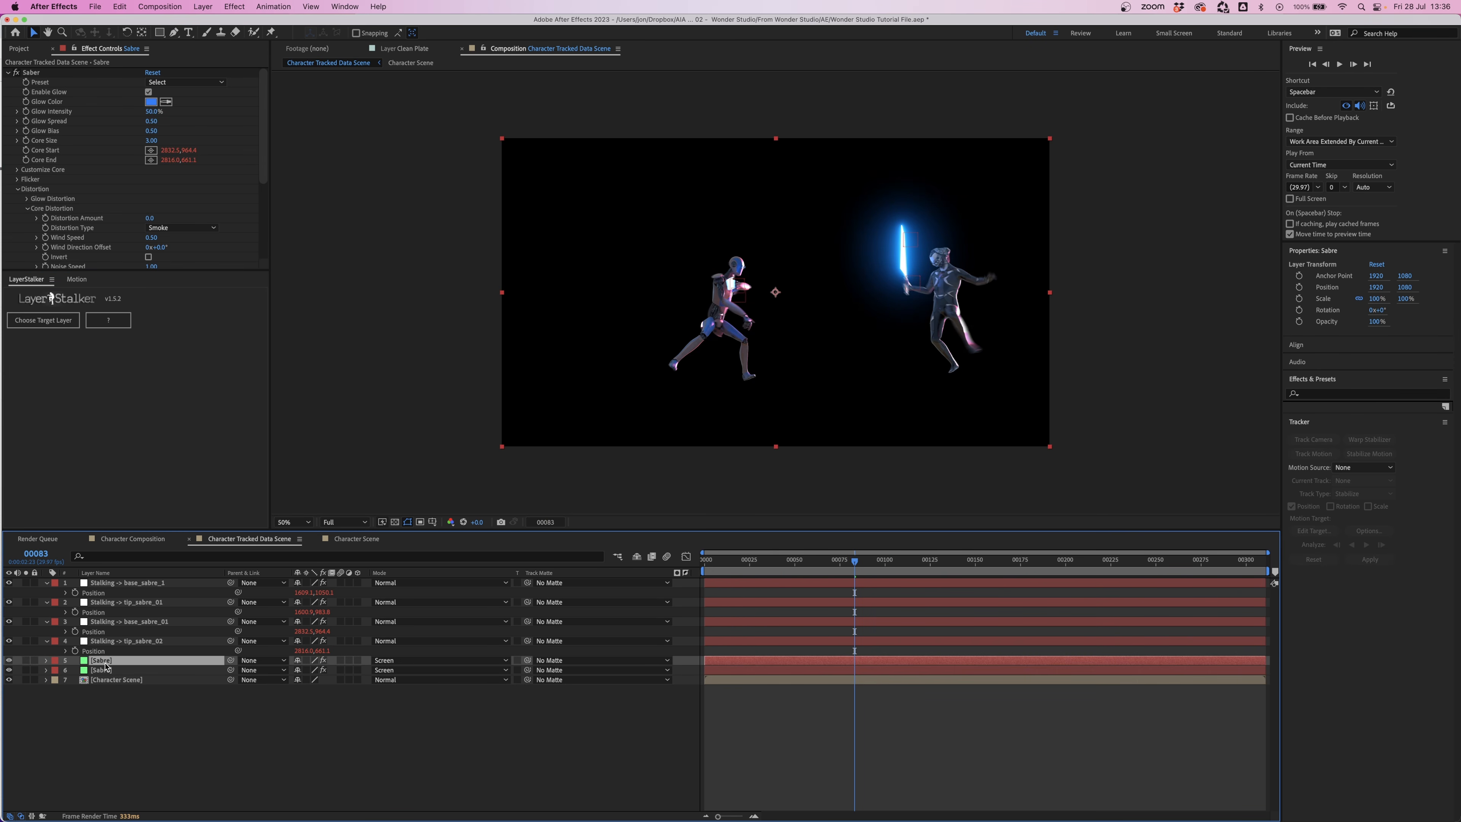
{"action": "key", "text": "u"}
{"action": "key", "text": "u"}
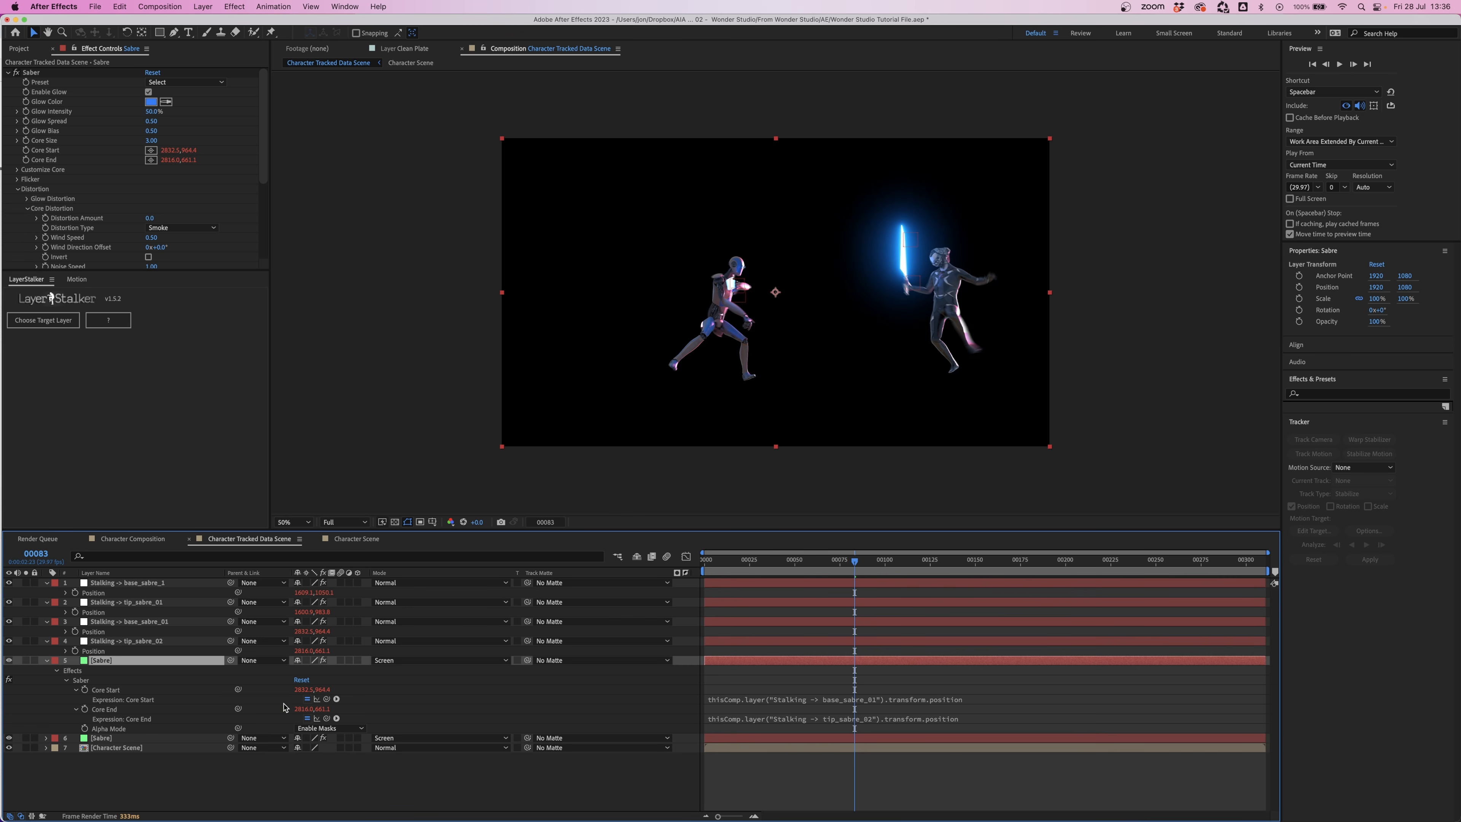
{"action": "left_click_drag", "start_coordinate": [327, 701], "coordinate": [316, 681]}
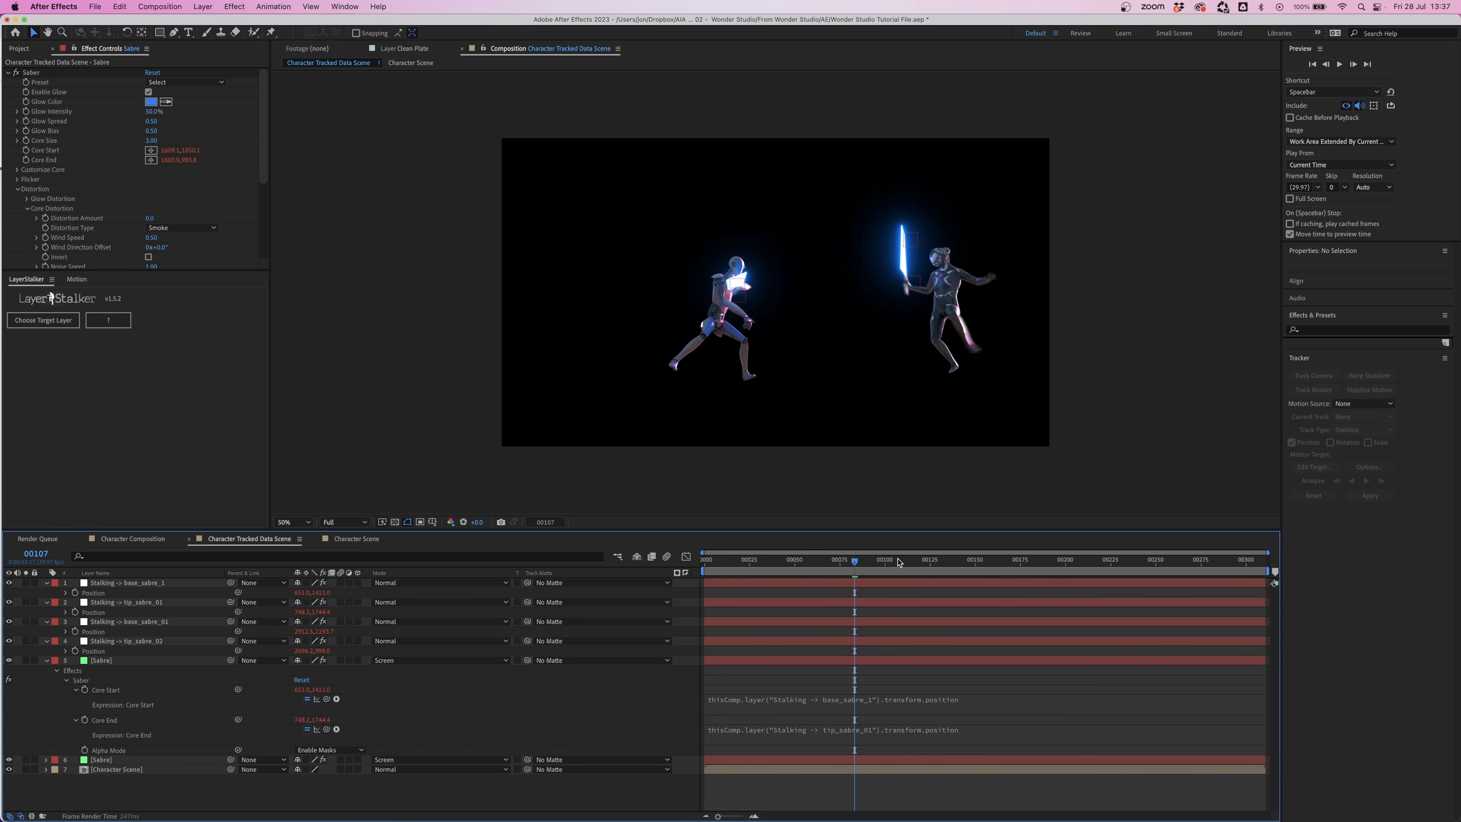
- Check the glows at a later frame, rename the two Sabre layers Sabre Left and Sabre Right, and collapse Sabre Left's properties
{"action": "left_click", "coordinate": [898, 561]}
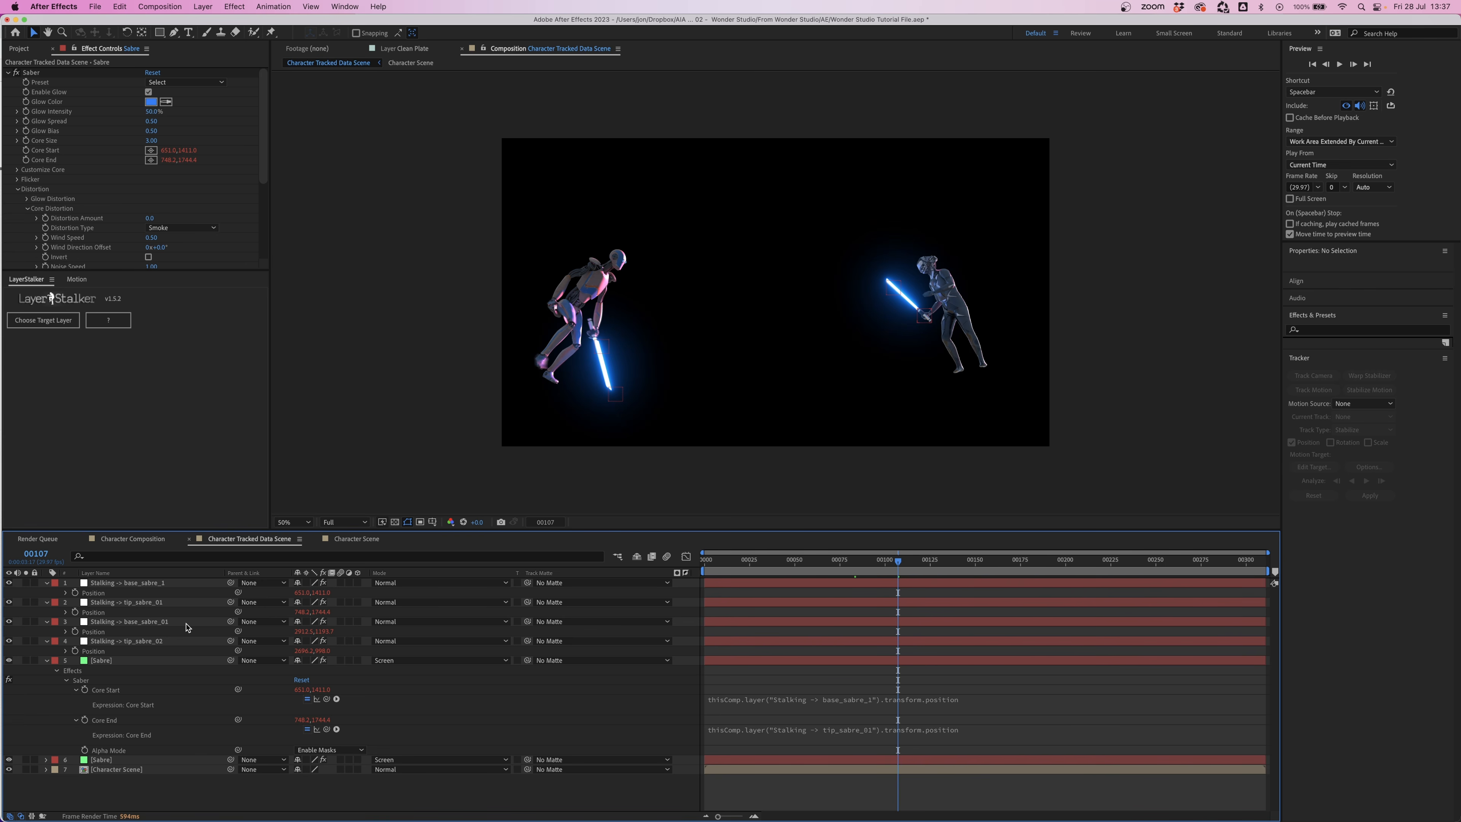
{"action": "left_click", "coordinate": [115, 759]}
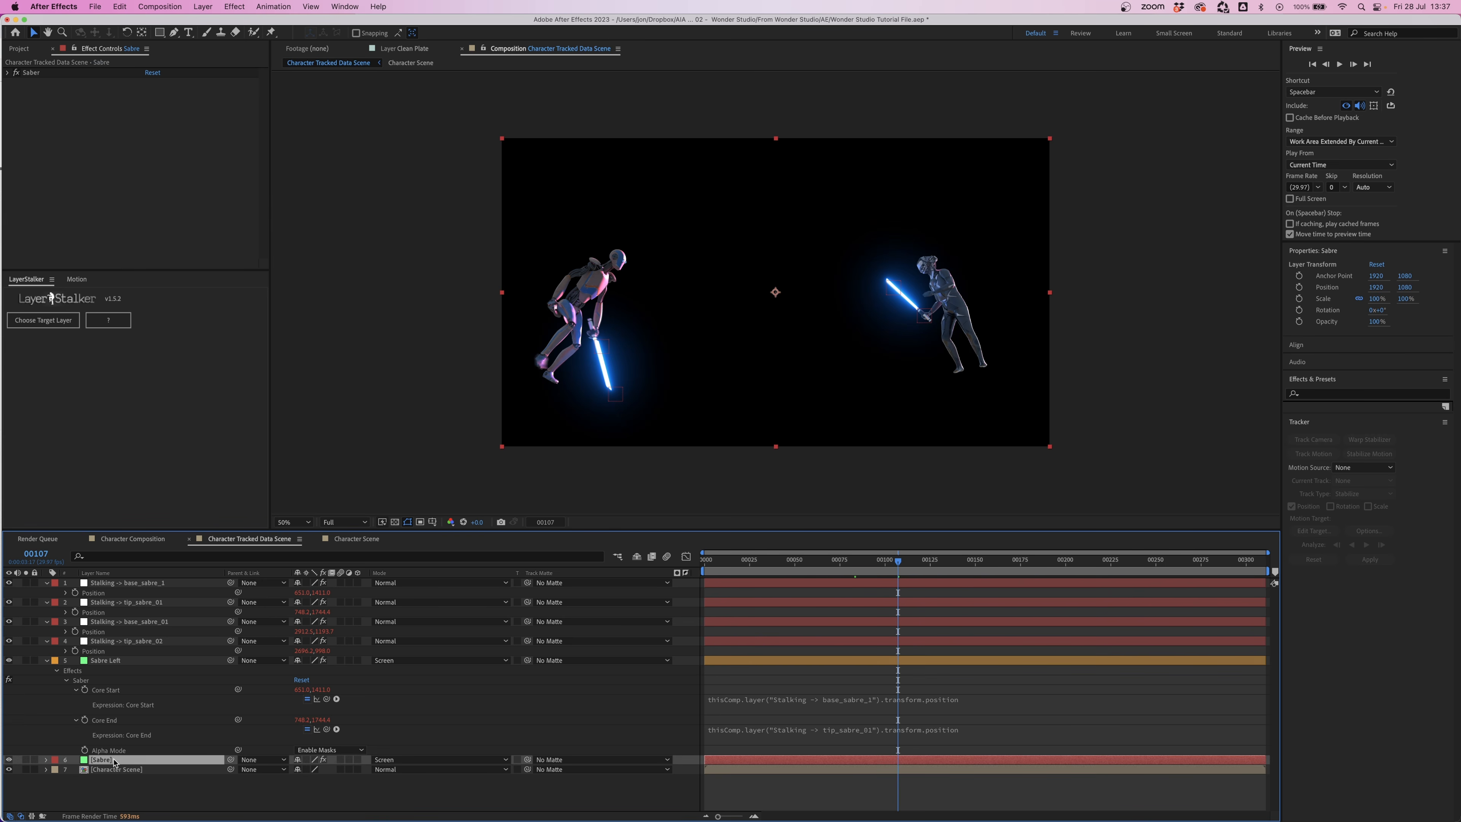
{"action": "key", "text": "Return"}
{"action": "left_click", "coordinate": [121, 761]}
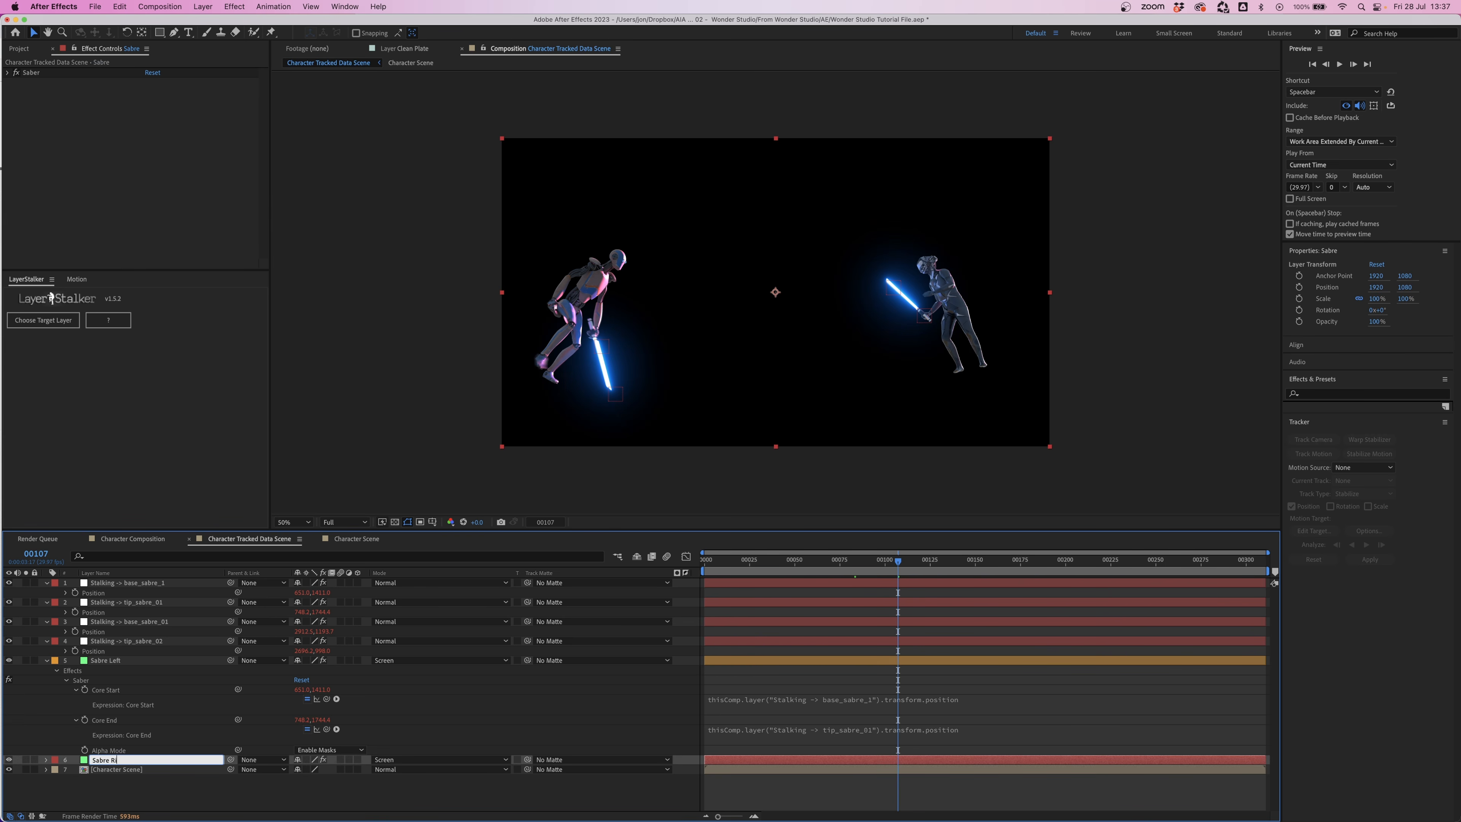
{"action": "key", "text": "Return"}
{"action": "left_click", "coordinate": [101, 660]}
{"action": "key", "text": "u"}
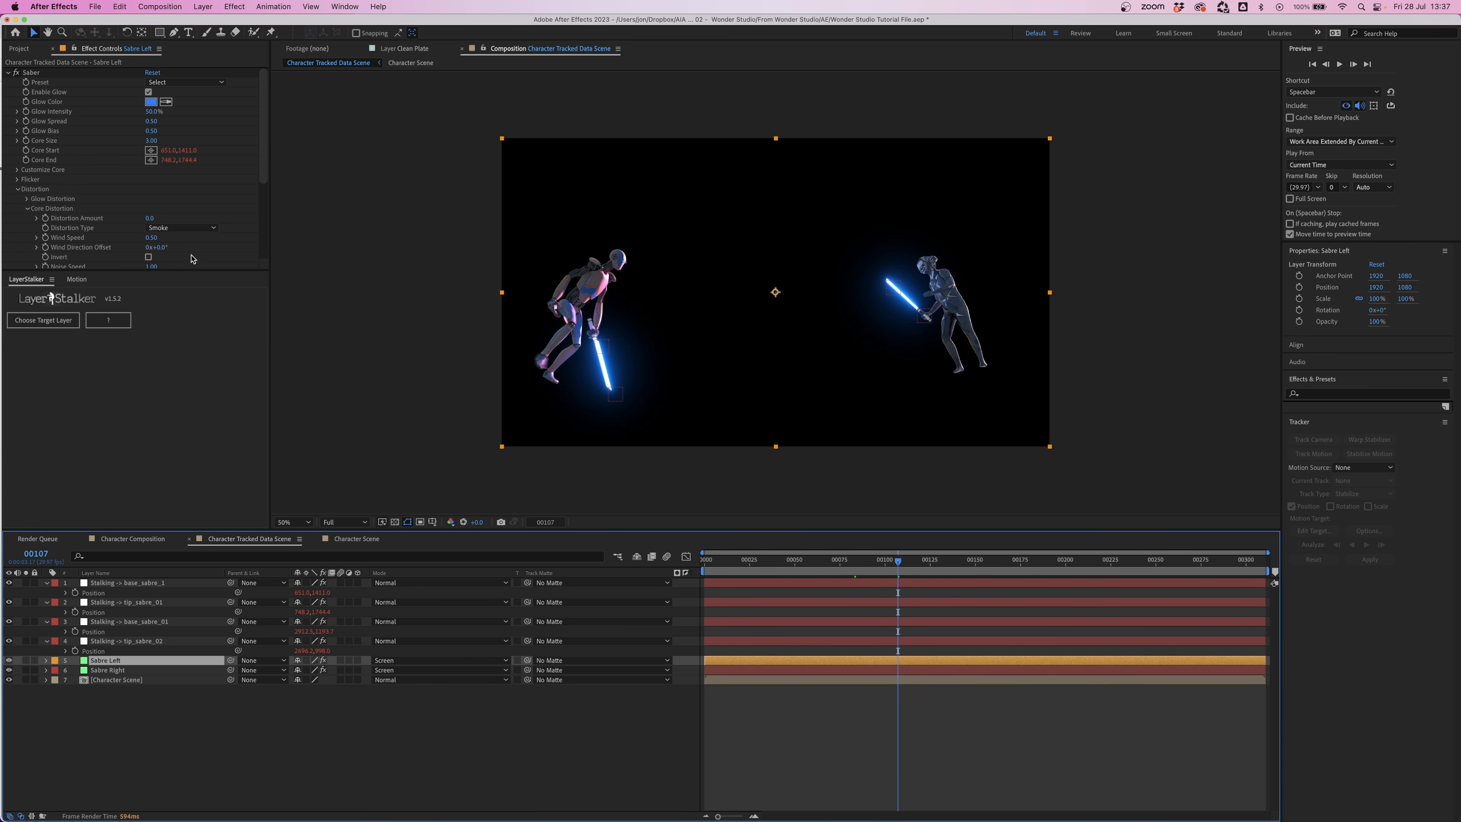
- Set the Sabre Left layer's Saber Glow Color to magenta FF00F7 and scrub the timeline to check it
{"action": "left_click", "coordinate": [151, 101]}
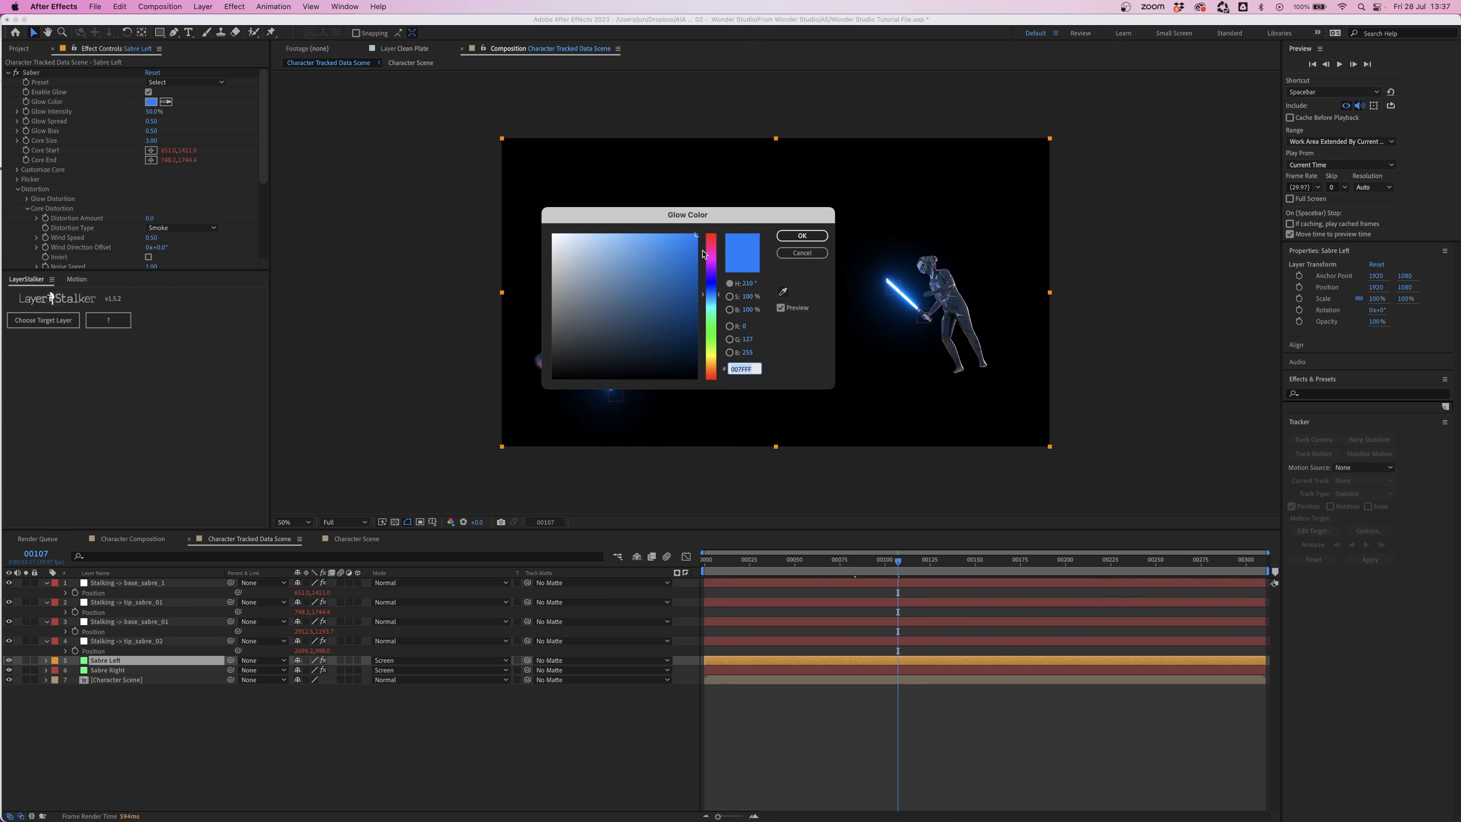
{"action": "left_click_drag", "start_coordinate": [679, 213], "coordinate": [812, 229]}
{"action": "left_click", "coordinate": [841, 274]}
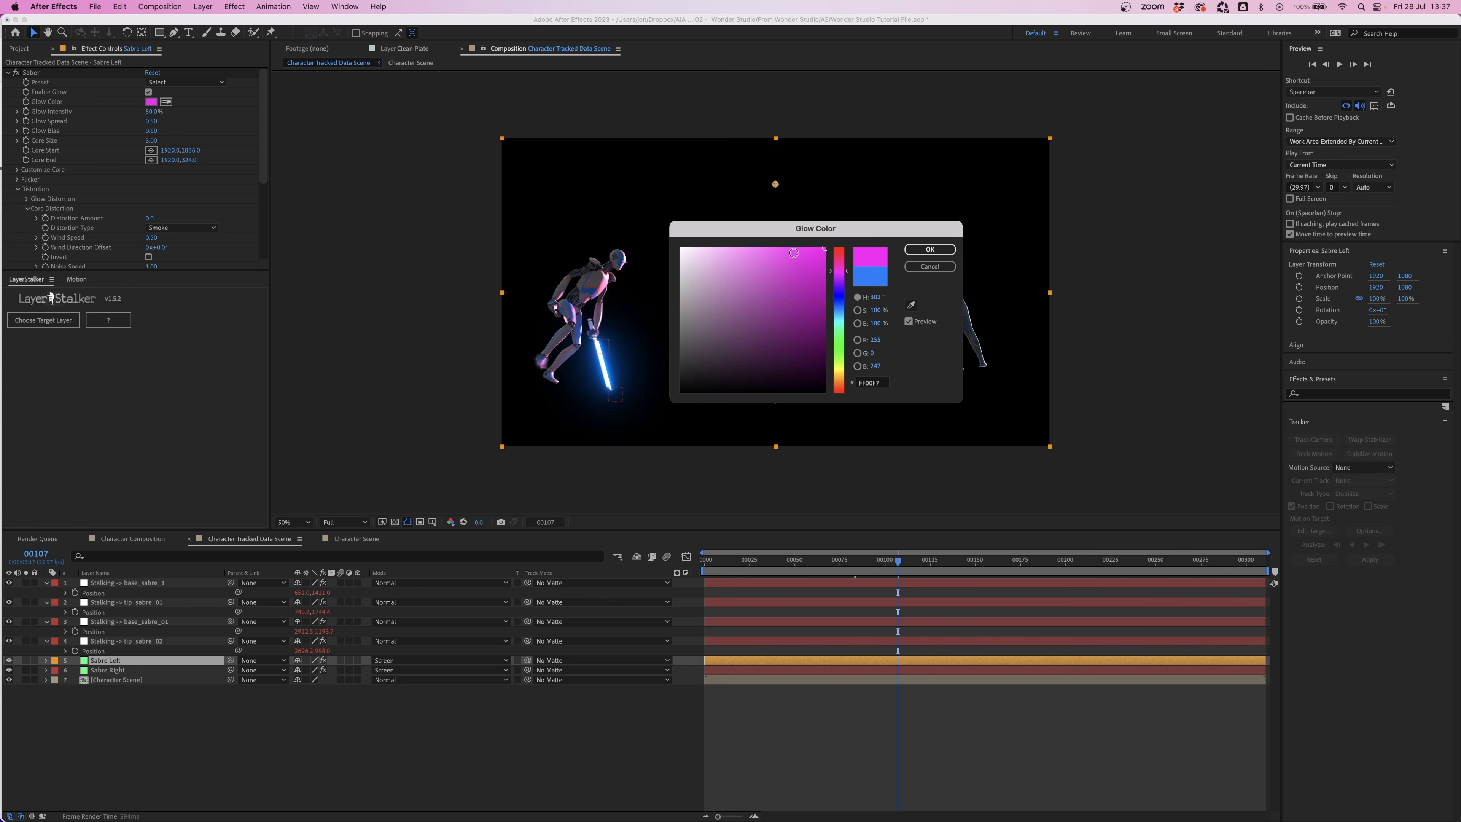
{"action": "key", "text": "Return"}
{"action": "left_click", "coordinate": [828, 741]}
{"action": "left_click_drag", "start_coordinate": [952, 565], "coordinate": [1048, 565]}
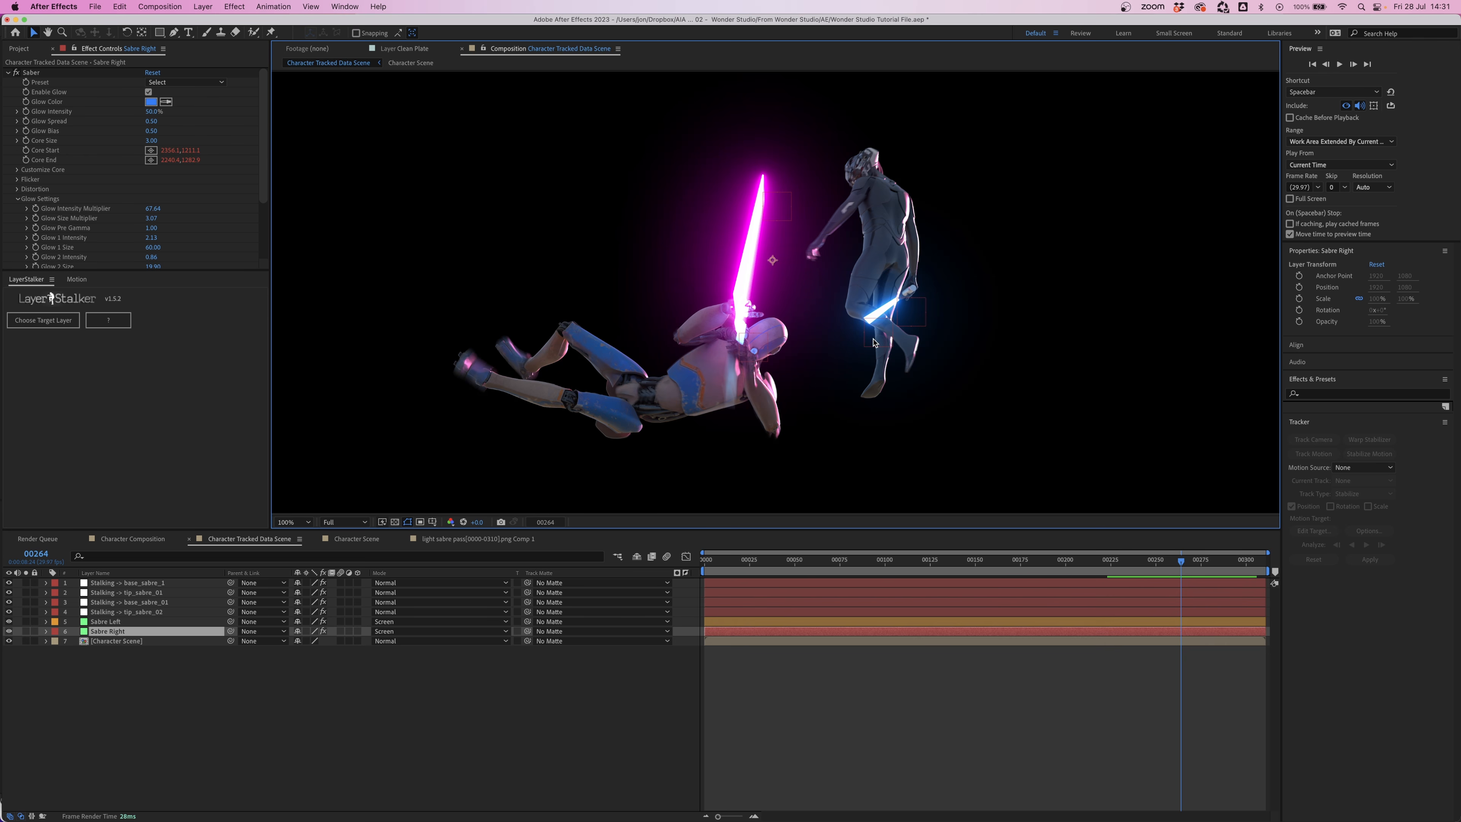
- Add the [0000-0310].png and light sabre pass[0000-0310].png renders above all layers, with the light sabre pass on top
{"action": "left_click", "coordinate": [247, 689]}
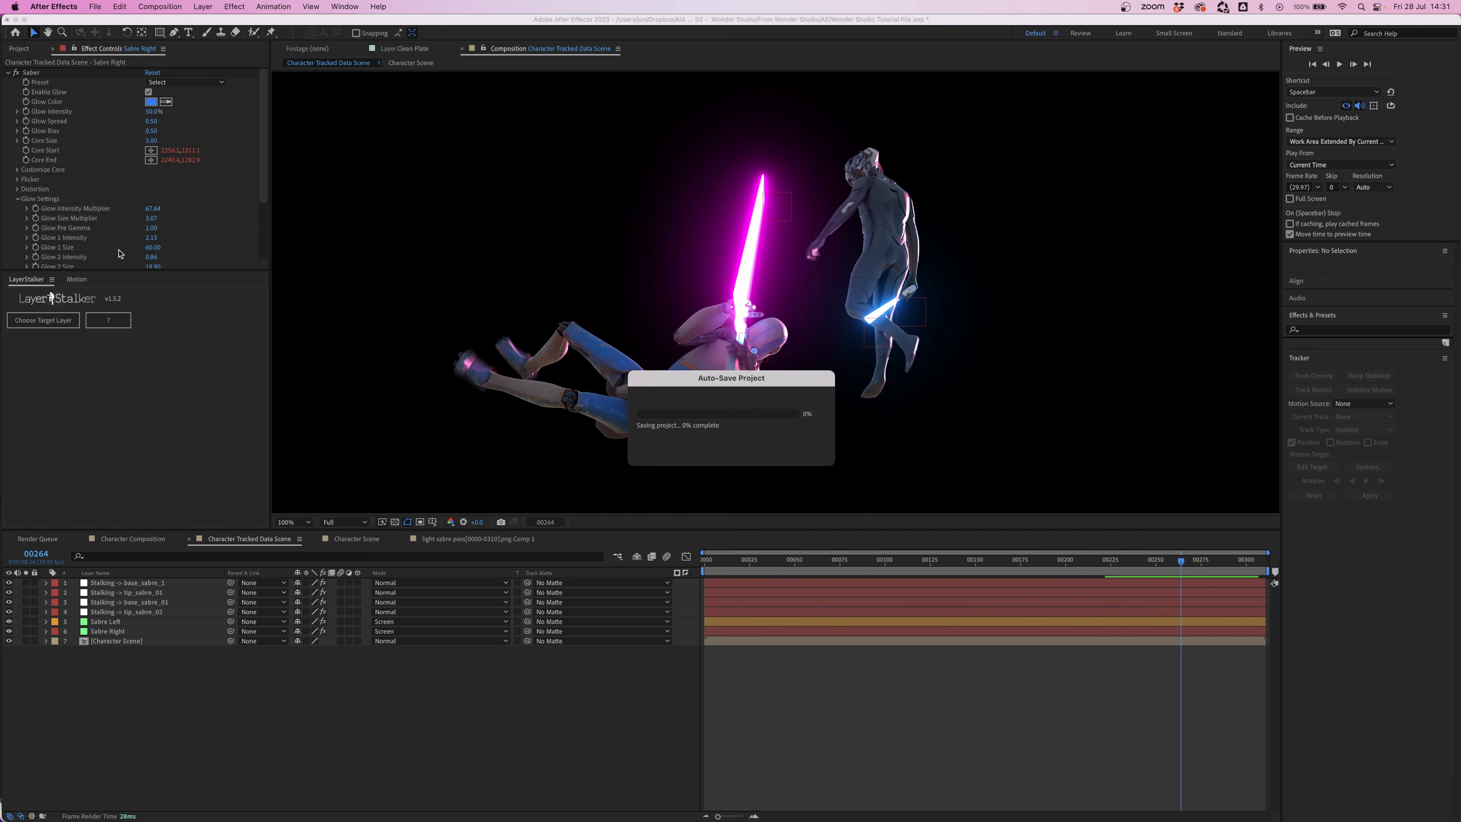
{"action": "left_click", "coordinate": [18, 50]}
{"action": "left_click", "coordinate": [76, 163]}
{"action": "left_click", "coordinate": [75, 174], "text": "shift"}
{"action": "left_click_drag", "start_coordinate": [76, 174], "coordinate": [118, 581]}
{"action": "left_click", "coordinate": [128, 592]}
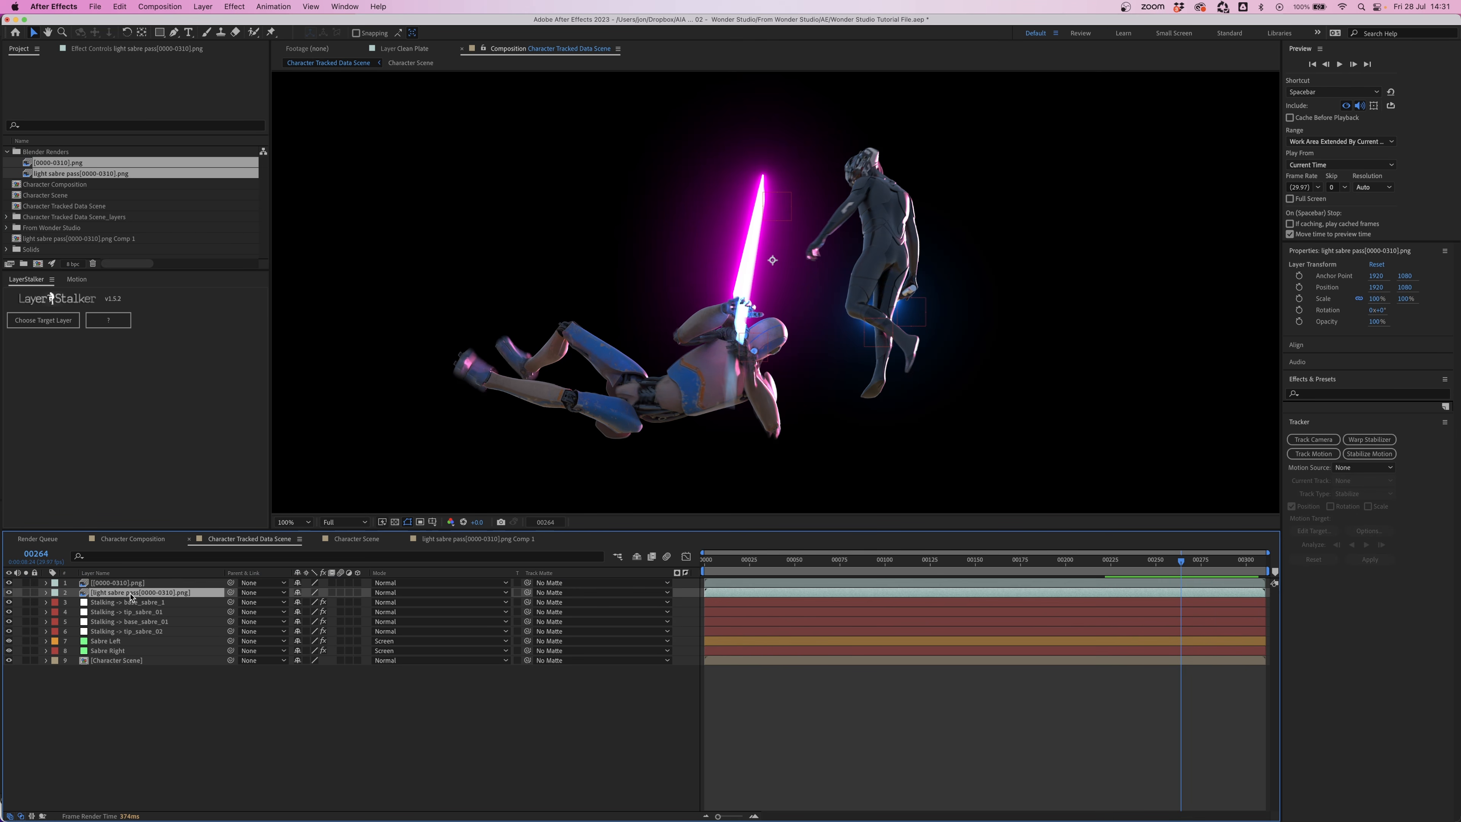
{"action": "key", "text": "super+alt+Up"}
- Solo the [0000-0310].png layer, give it the light sabre pass as an inverted track matte, and scrub to check the cut-out
{"action": "left_click", "coordinate": [114, 593]}
{"action": "left_click", "coordinate": [26, 592]}
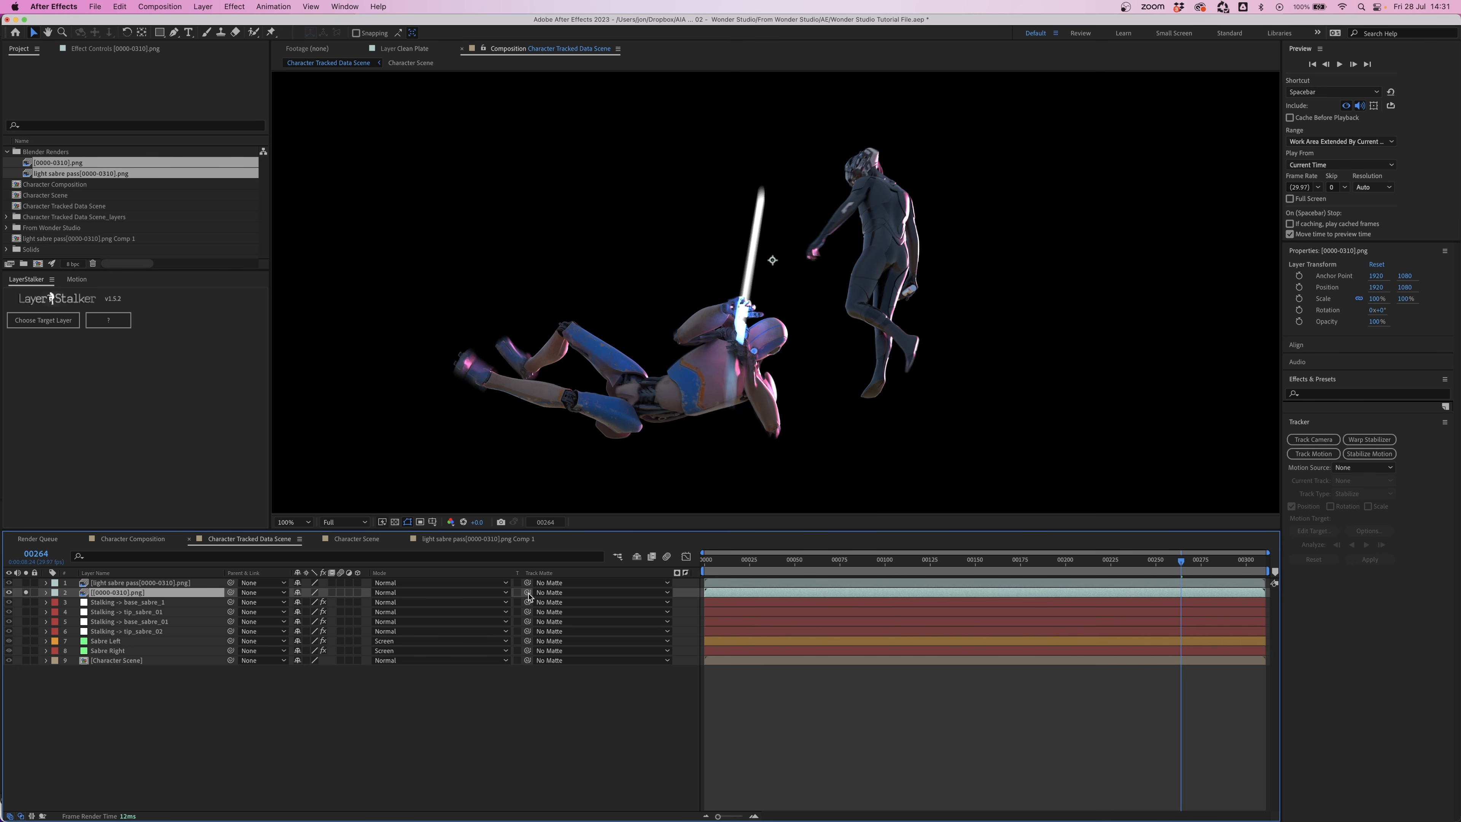
{"action": "left_click_drag", "start_coordinate": [528, 593], "coordinate": [137, 588]}
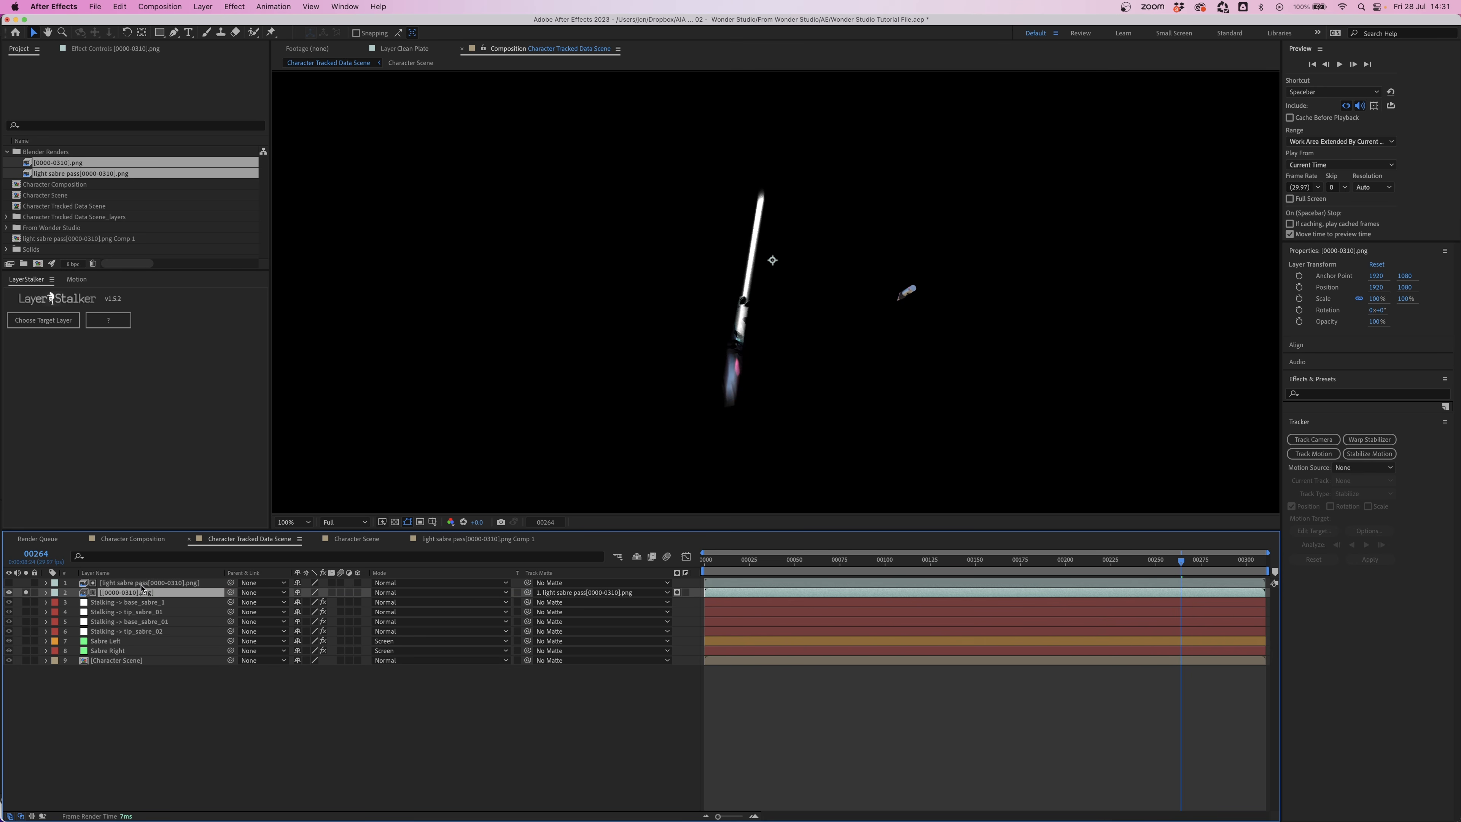
{"action": "left_click", "coordinate": [686, 594]}
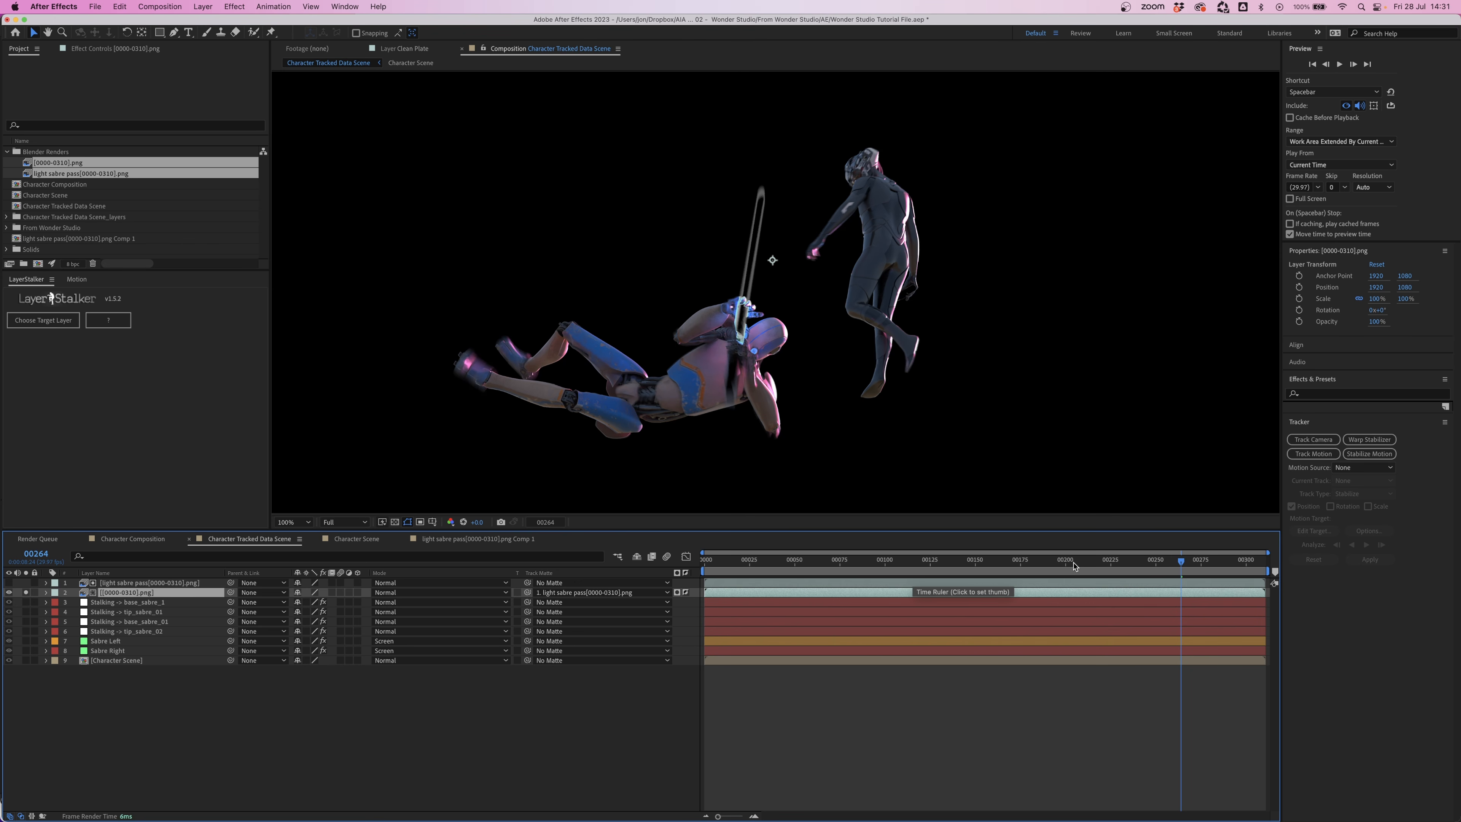
{"action": "left_click_drag", "start_coordinate": [1117, 563], "coordinate": [1134, 563]}
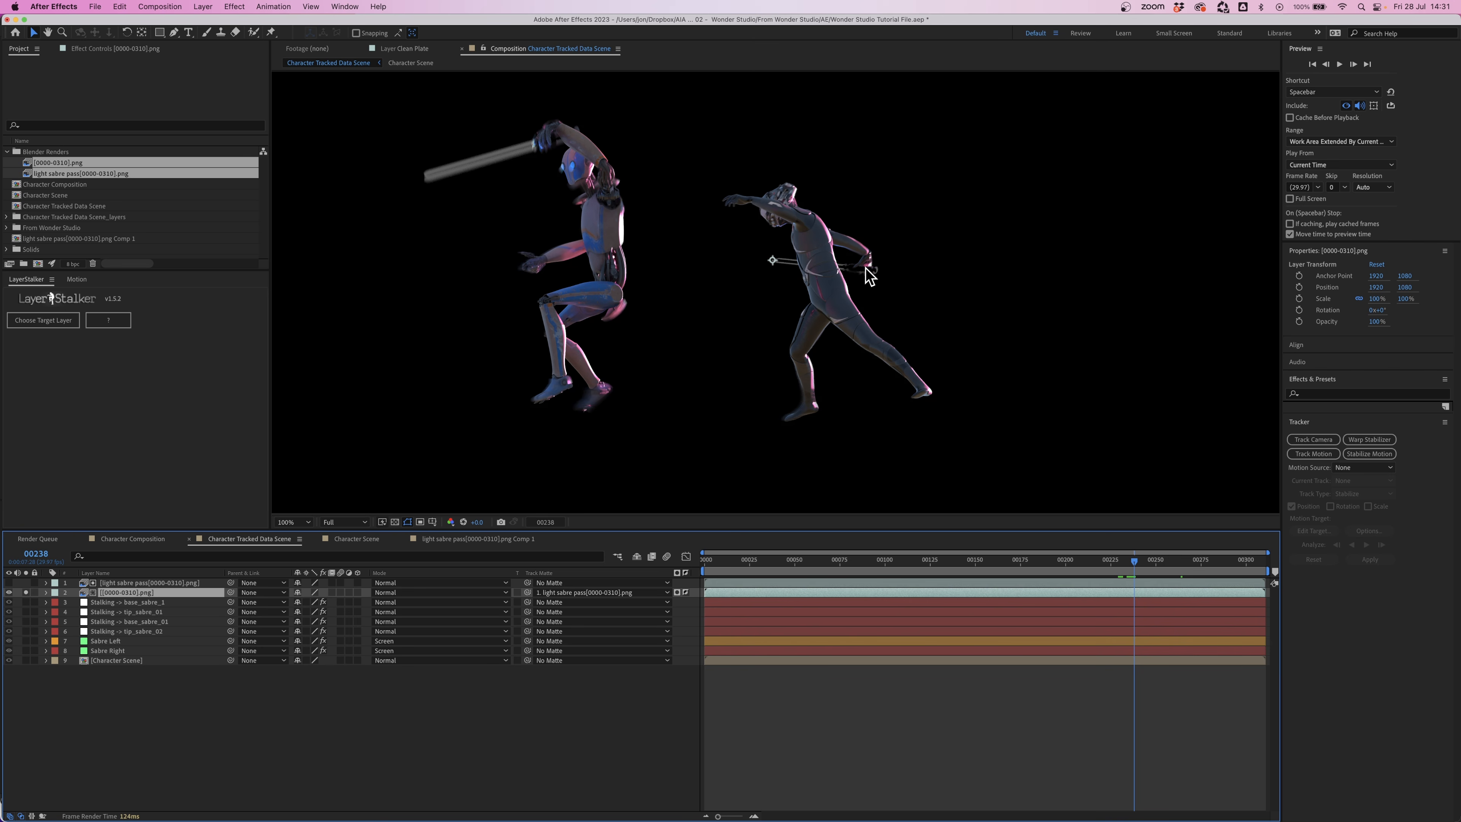
- Apply the Matte Choker effect to the light sabre pass layer and set Choke 1 to -115
{"action": "left_click", "coordinate": [118, 583]}
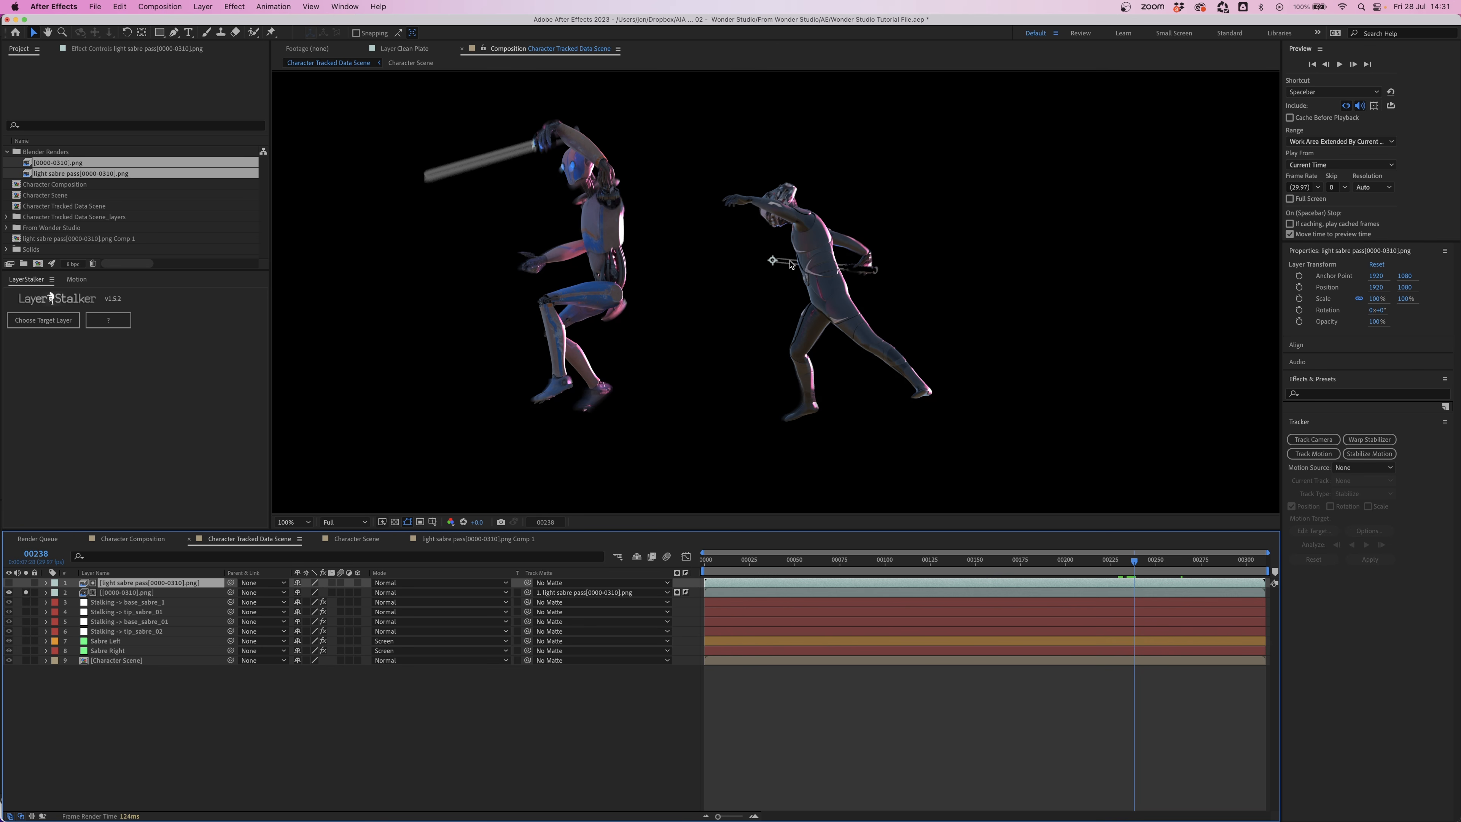
{"action": "key", "text": "F3"}
{"action": "right_click", "coordinate": [128, 161]}
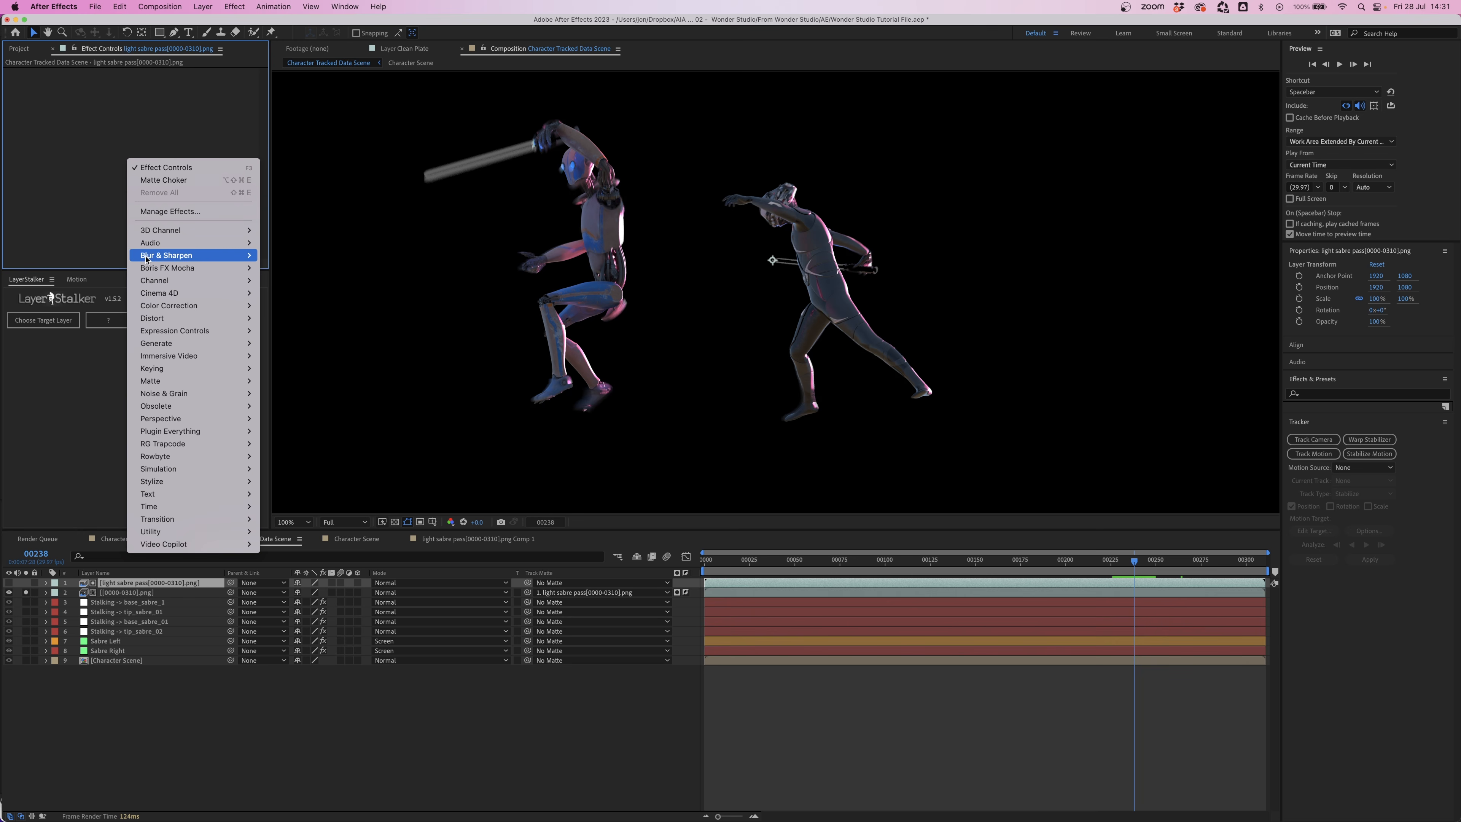
{"action": "mouse_move", "coordinate": [168, 360]}
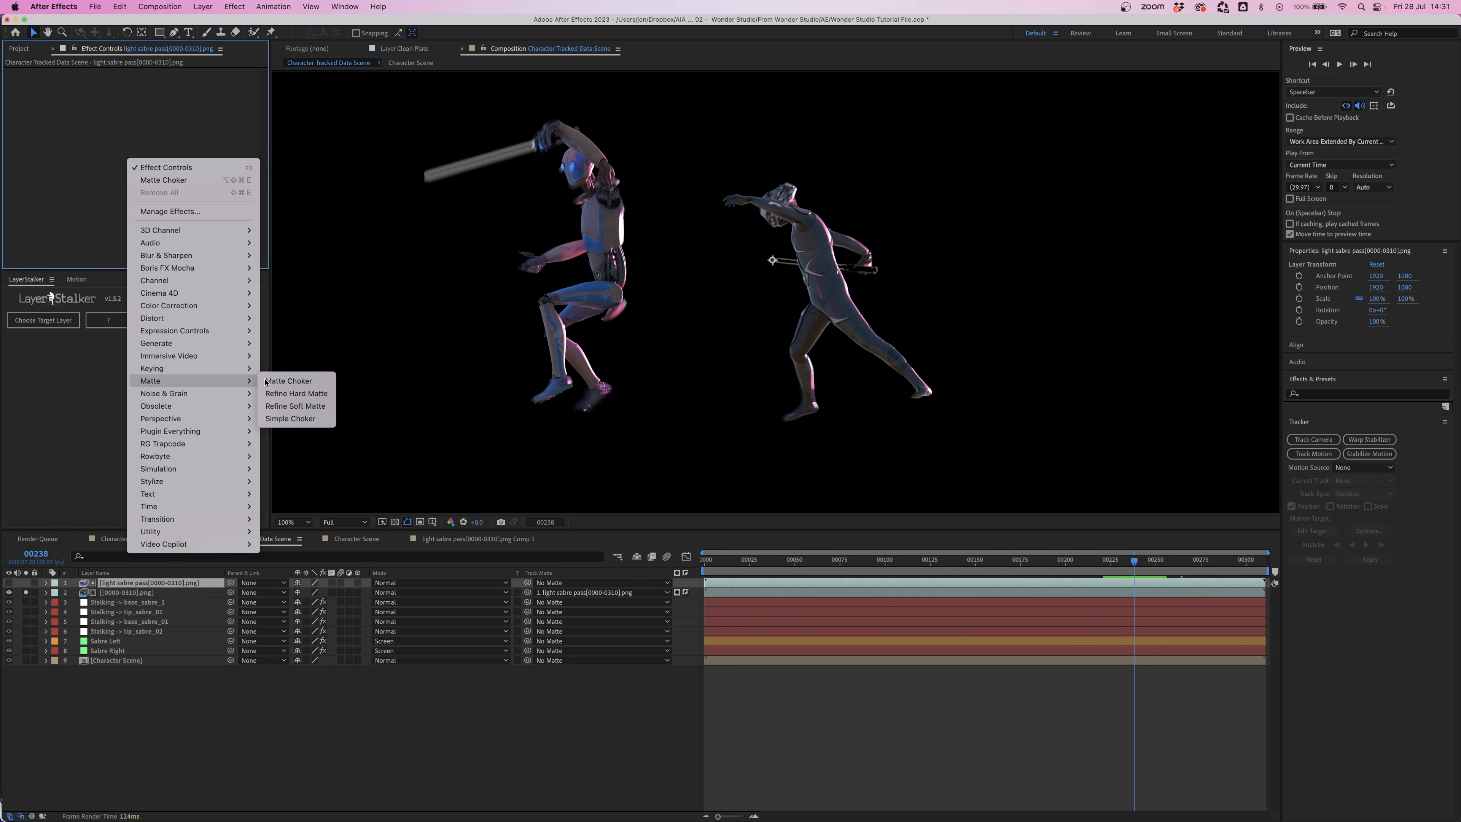
{"action": "left_click", "coordinate": [288, 380]}
{"action": "left_click_drag", "start_coordinate": [148, 94], "coordinate": [46, 102]}
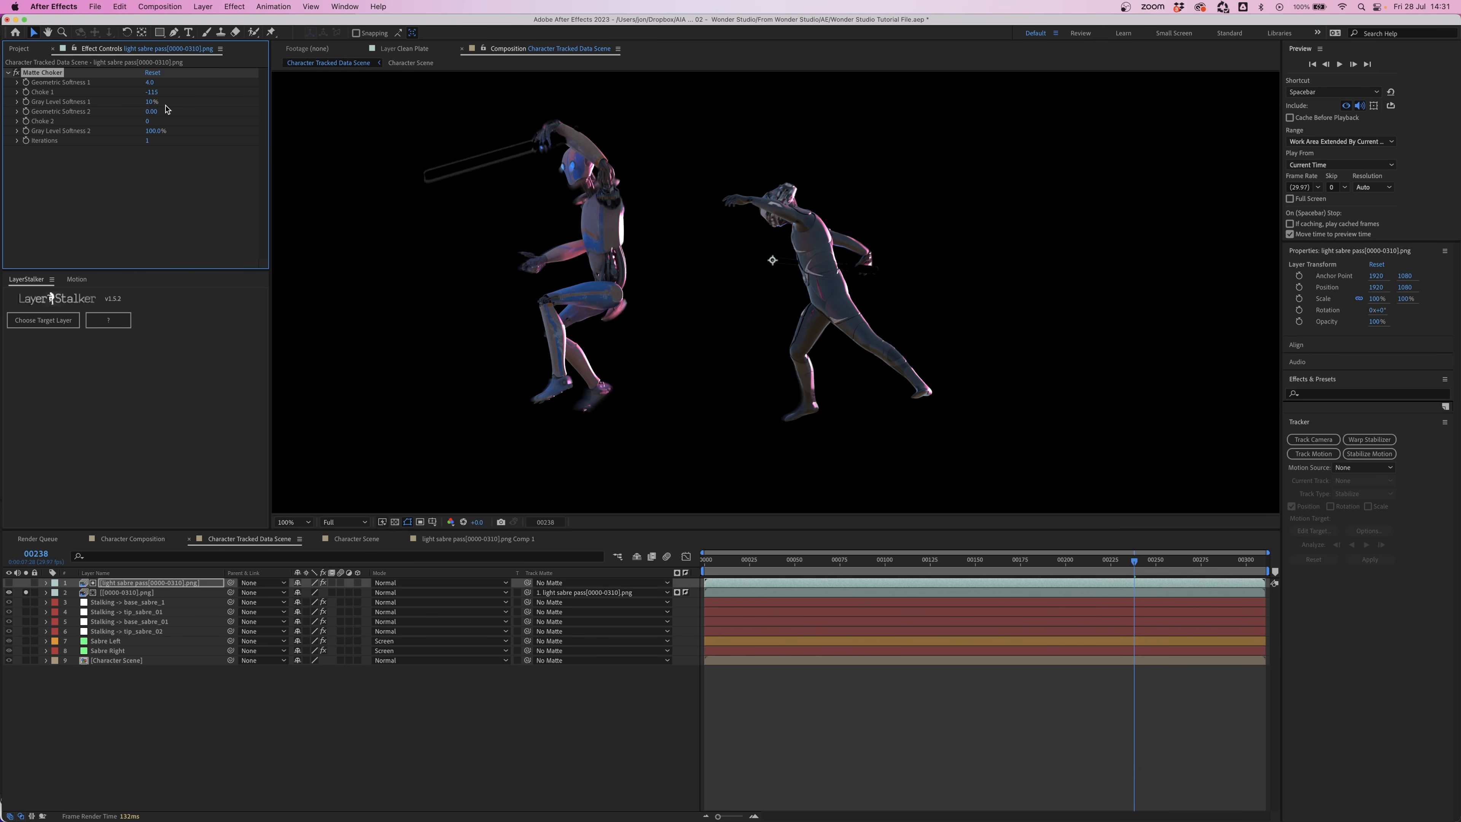
- Reduce the Matte Choker's Gray Level Softness 1 and nudge it up and down to compare the sabre cut-out's edges
{"action": "left_click_drag", "start_coordinate": [145, 103], "coordinate": [111, 106]}
{"action": "key", "text": "Up"}
{"action": "key", "text": "Down"}
{"action": "key", "text": "Up"}
{"action": "key", "text": "Down"}
{"action": "key", "text": "Up"}
{"action": "key", "text": "Down"}
{"action": "key", "text": "Up"}
{"action": "key", "text": "Down"}
- Assign the [0000-0310].png layer as the track matte of the Sabre Right layer
{"action": "left_click", "coordinate": [108, 650]}
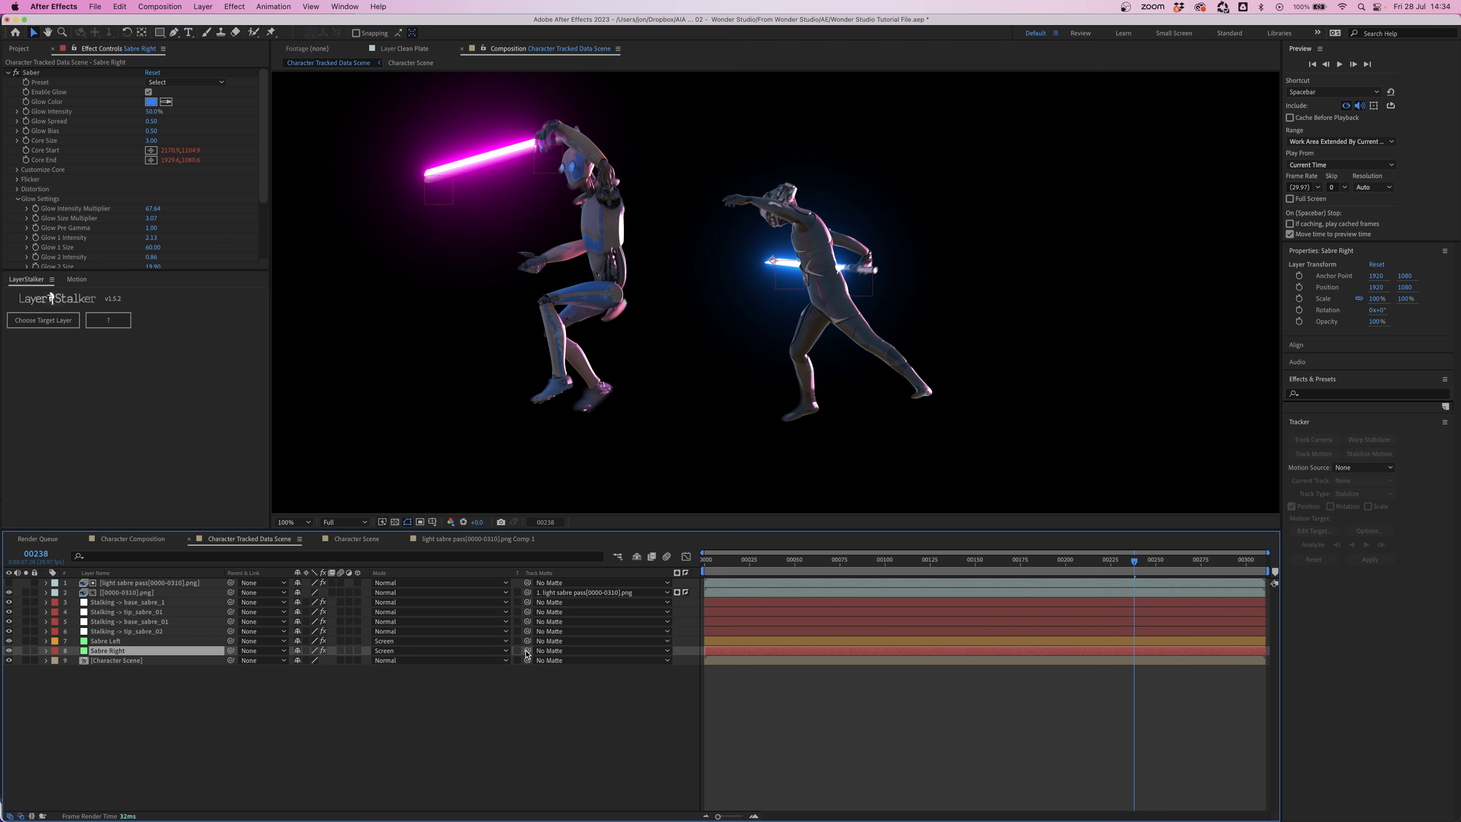
{"action": "left_click_drag", "start_coordinate": [528, 651], "coordinate": [134, 596]}
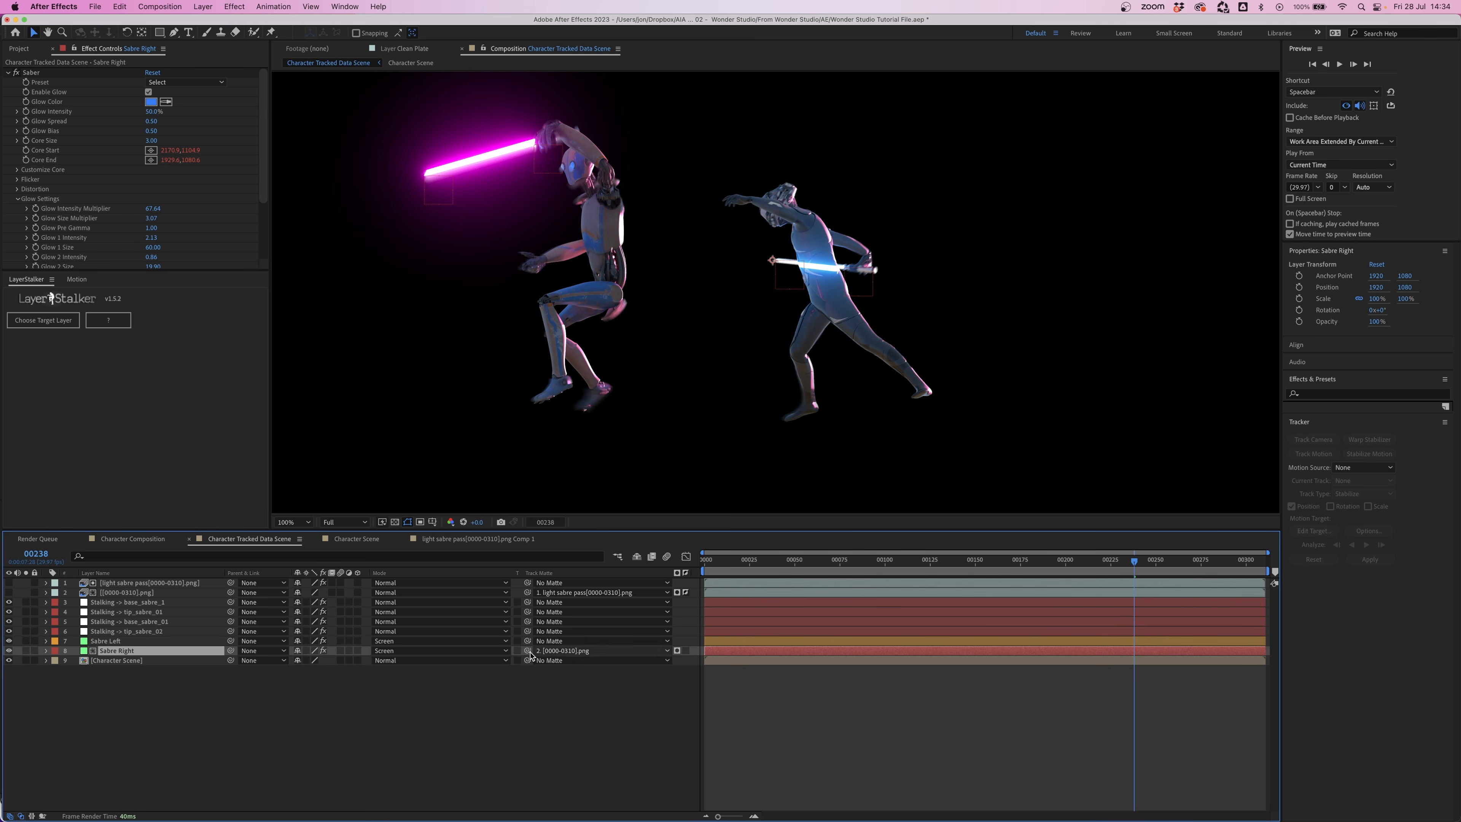
- Invert Sabre Right's track matte and give Sabre Left the same inverted [0000-0310].png matte, checking the result on other frames
{"action": "left_click", "coordinate": [687, 651]}
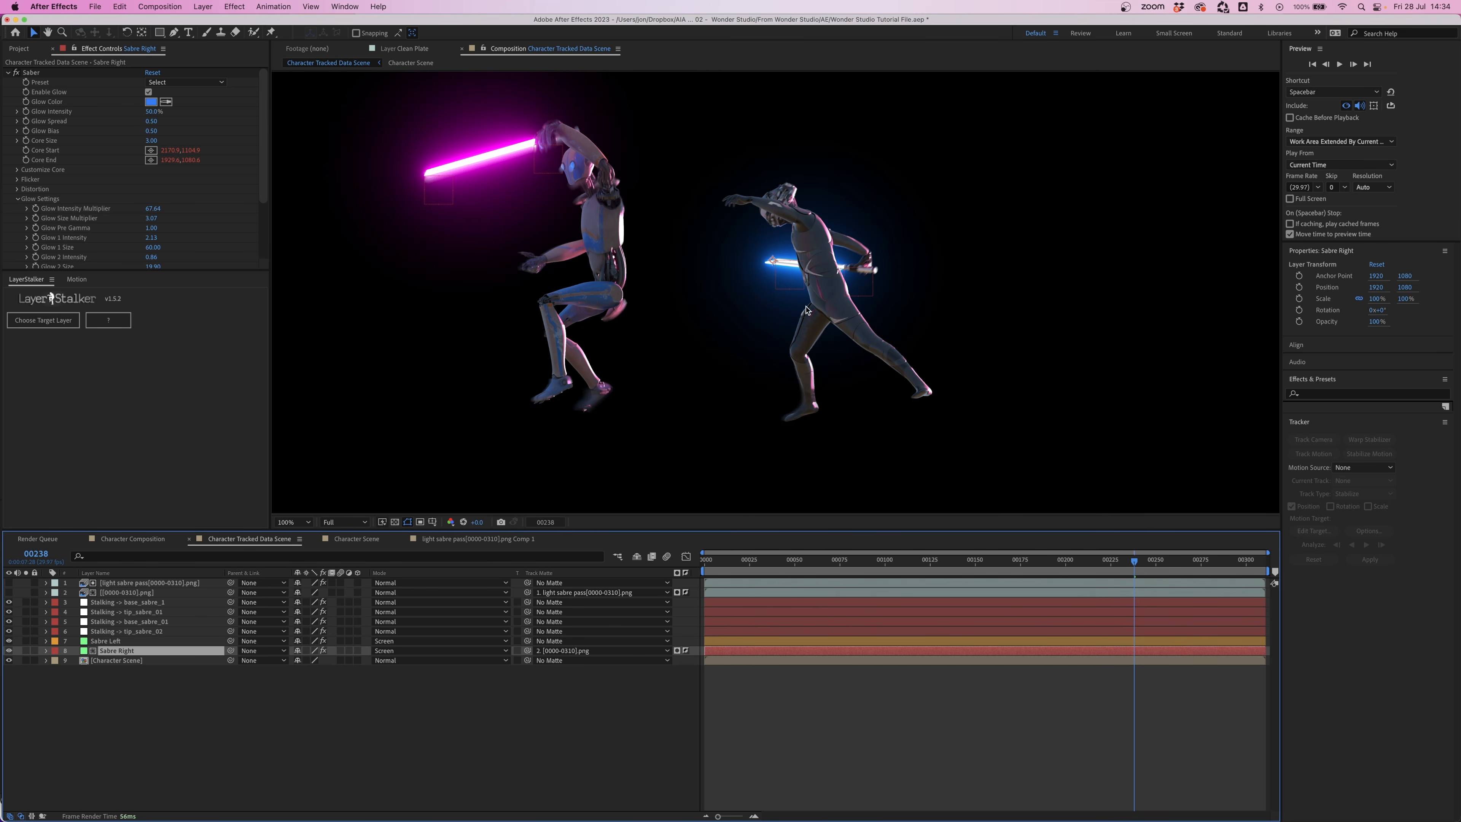
{"action": "left_click", "coordinate": [159, 641]}
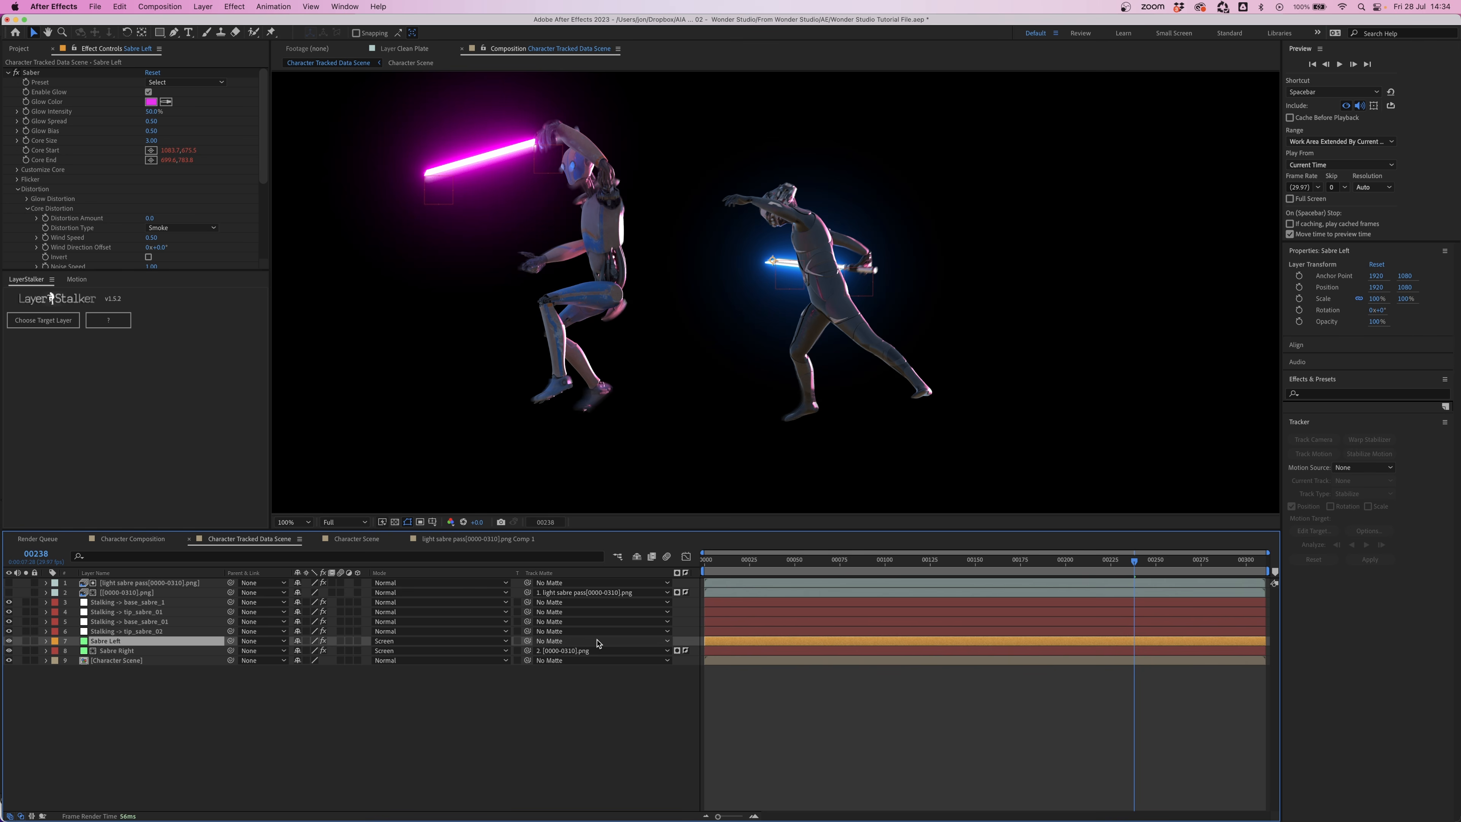
{"action": "left_click_drag", "start_coordinate": [528, 640], "coordinate": [129, 593]}
{"action": "left_click", "coordinate": [1157, 562]}
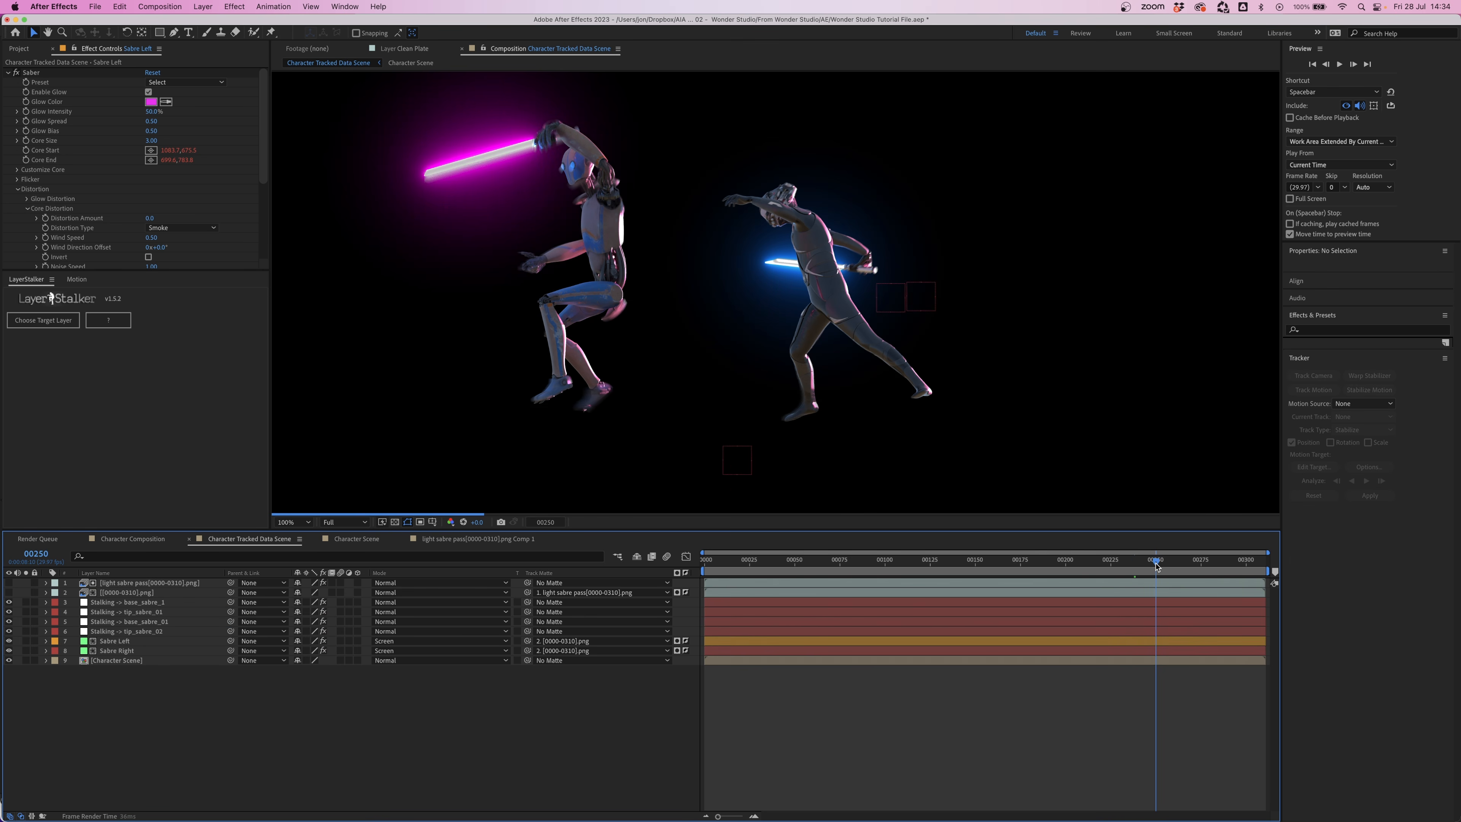
{"action": "left_click_drag", "start_coordinate": [1158, 566], "coordinate": [1183, 563]}
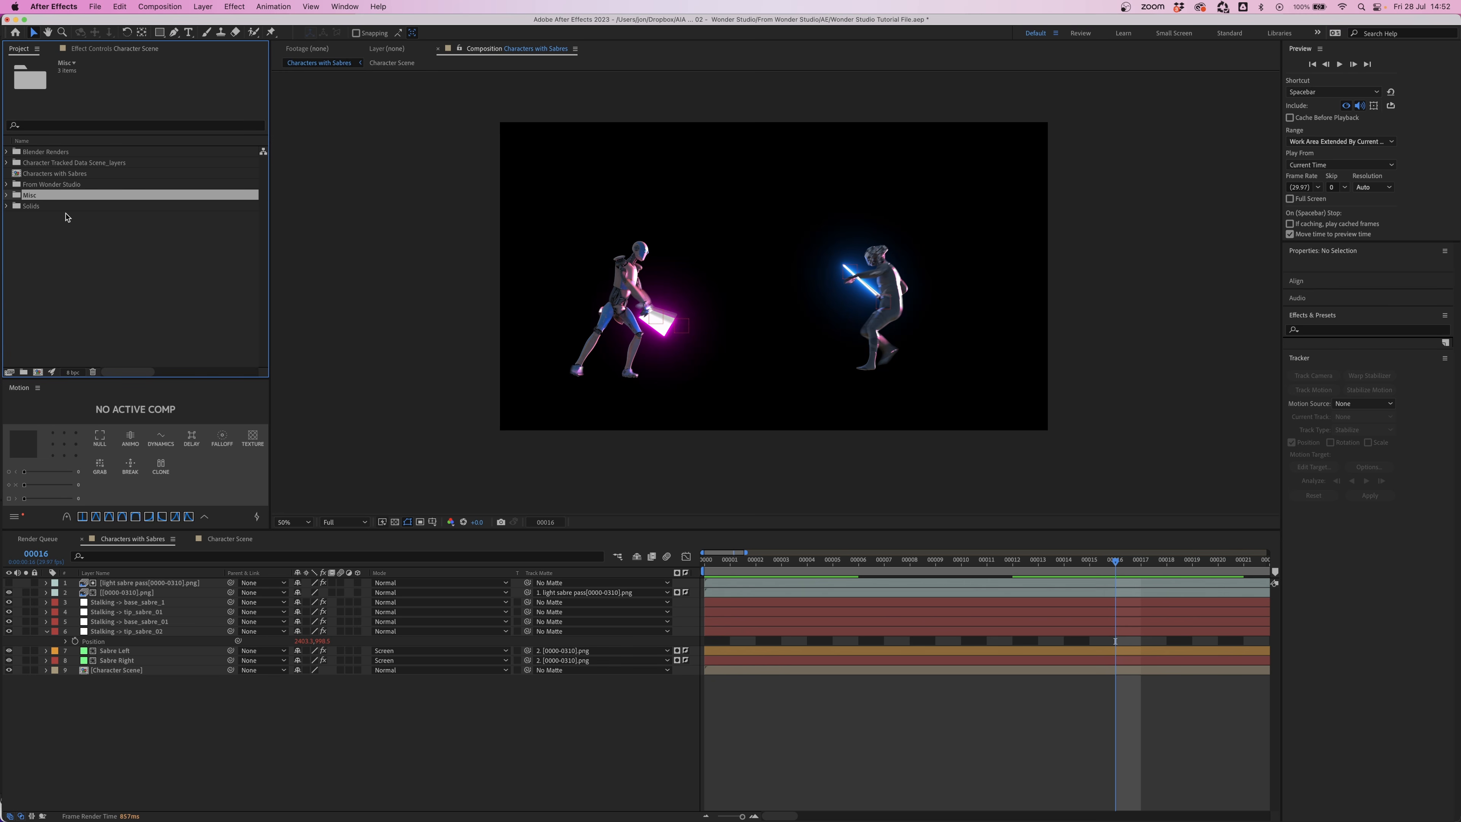
{"action": "left_click", "coordinate": [7, 196]}
{"action": "left_click", "coordinate": [6, 195]}
{"action": "left_click", "coordinate": [51, 174]}
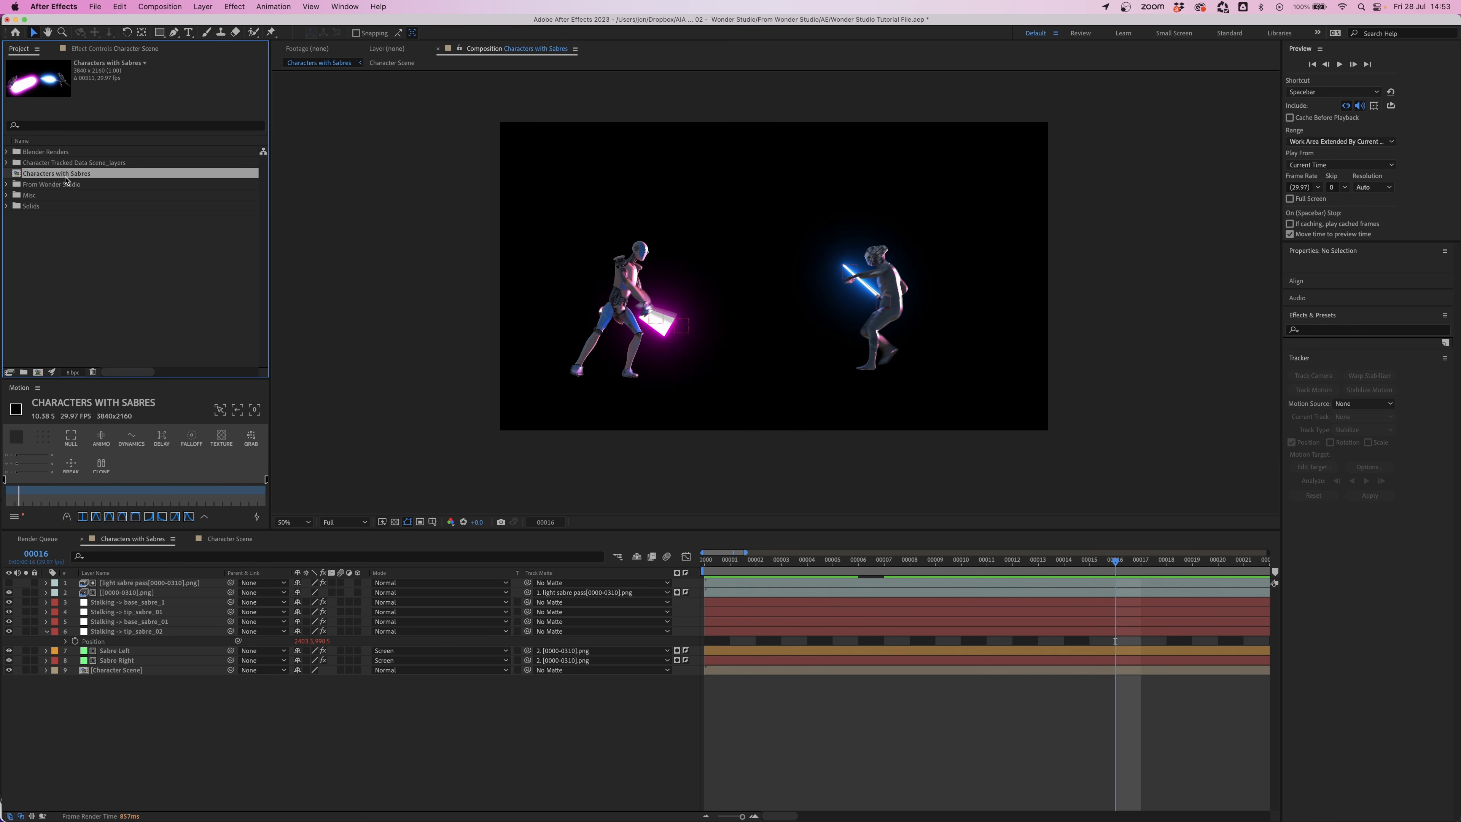
{"action": "left_click", "coordinate": [7, 185]}
{"action": "left_click", "coordinate": [55, 196]}
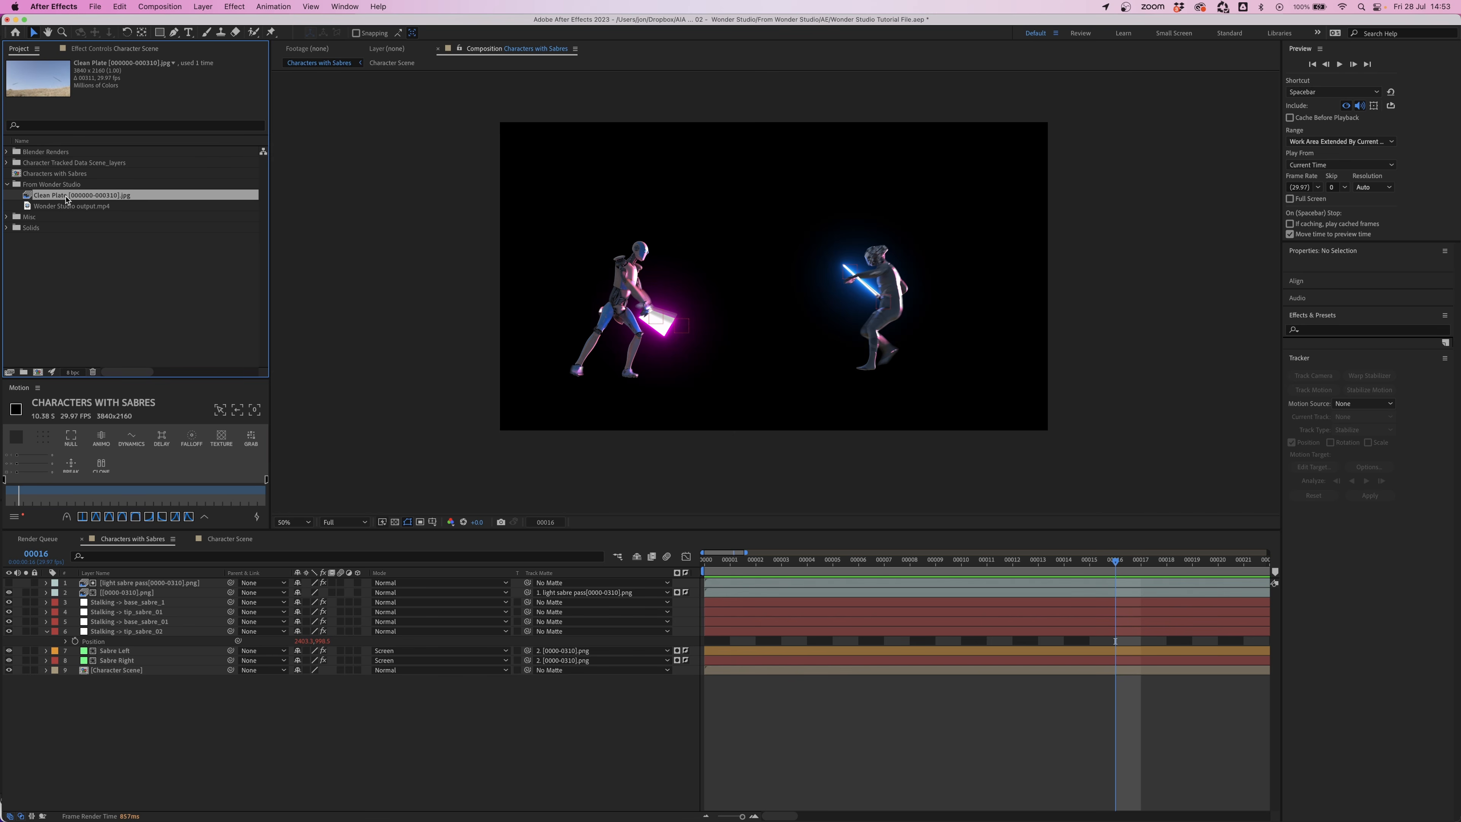
{"action": "left_click_drag", "start_coordinate": [65, 199], "coordinate": [771, 674]}
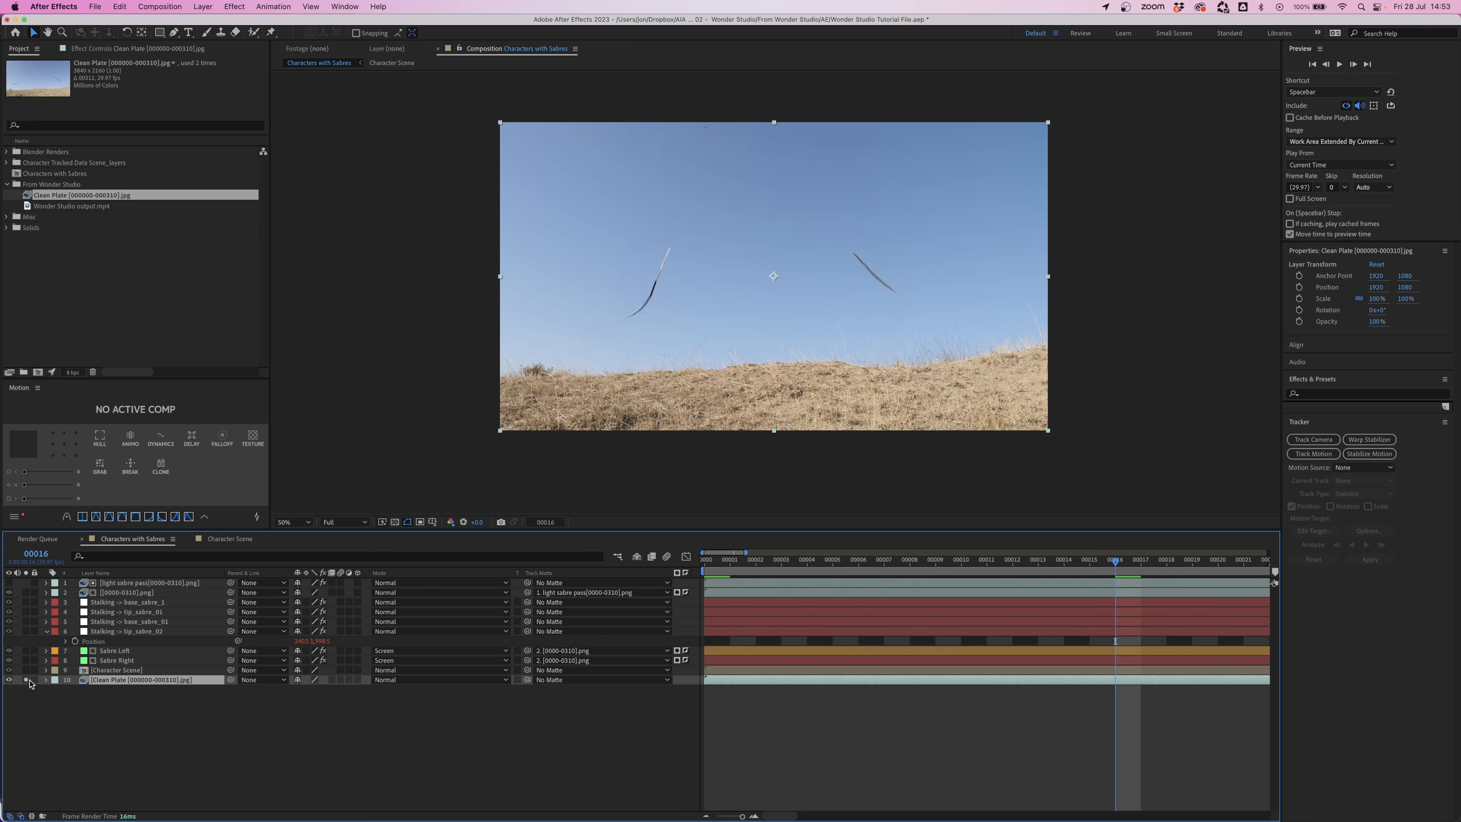
{"action": "key", "text": "space"}
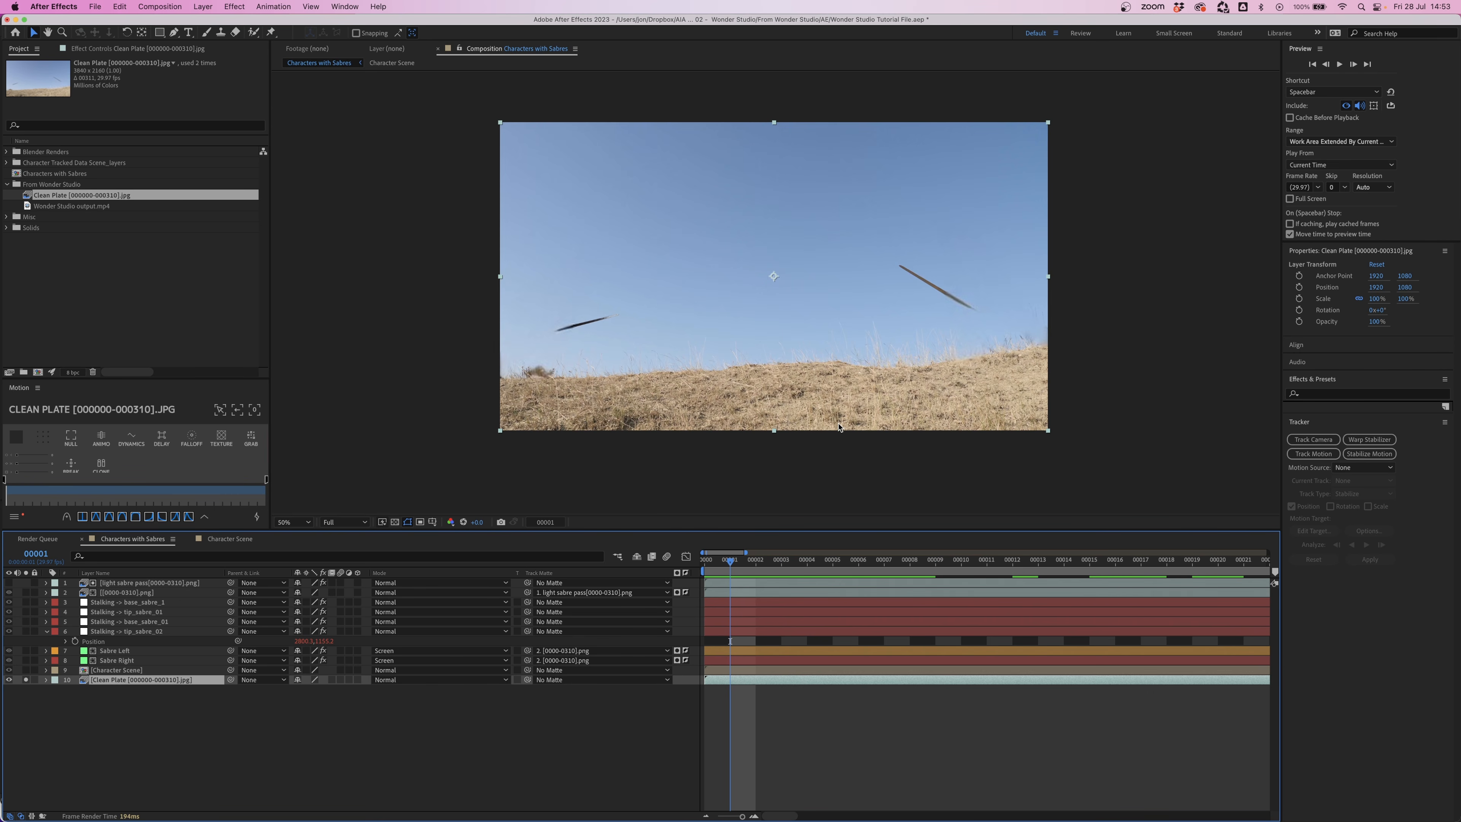
{"action": "left_click_drag", "start_coordinate": [729, 561], "coordinate": [704, 561]}
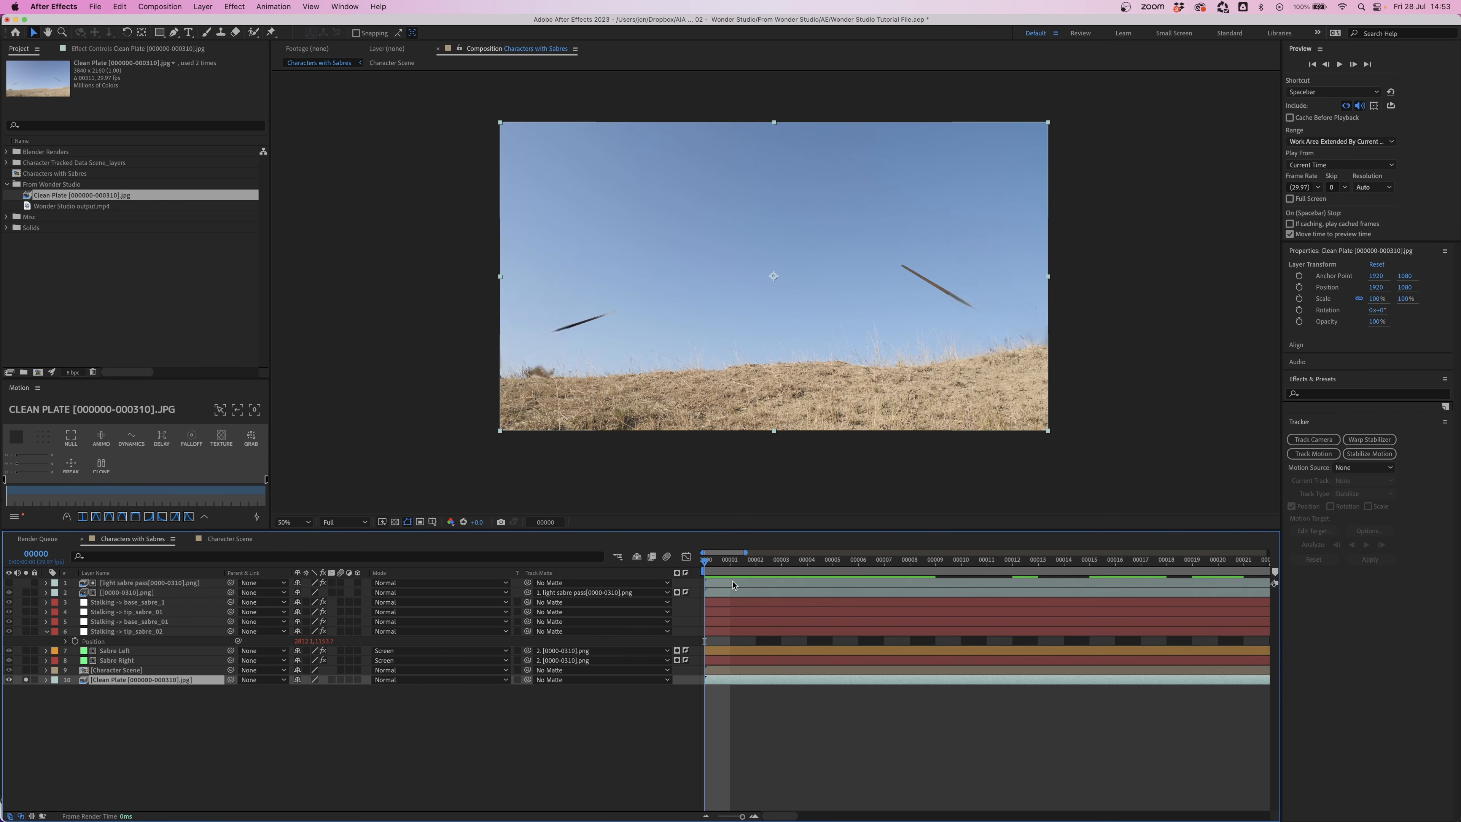
{"action": "left_click", "coordinate": [143, 692]}
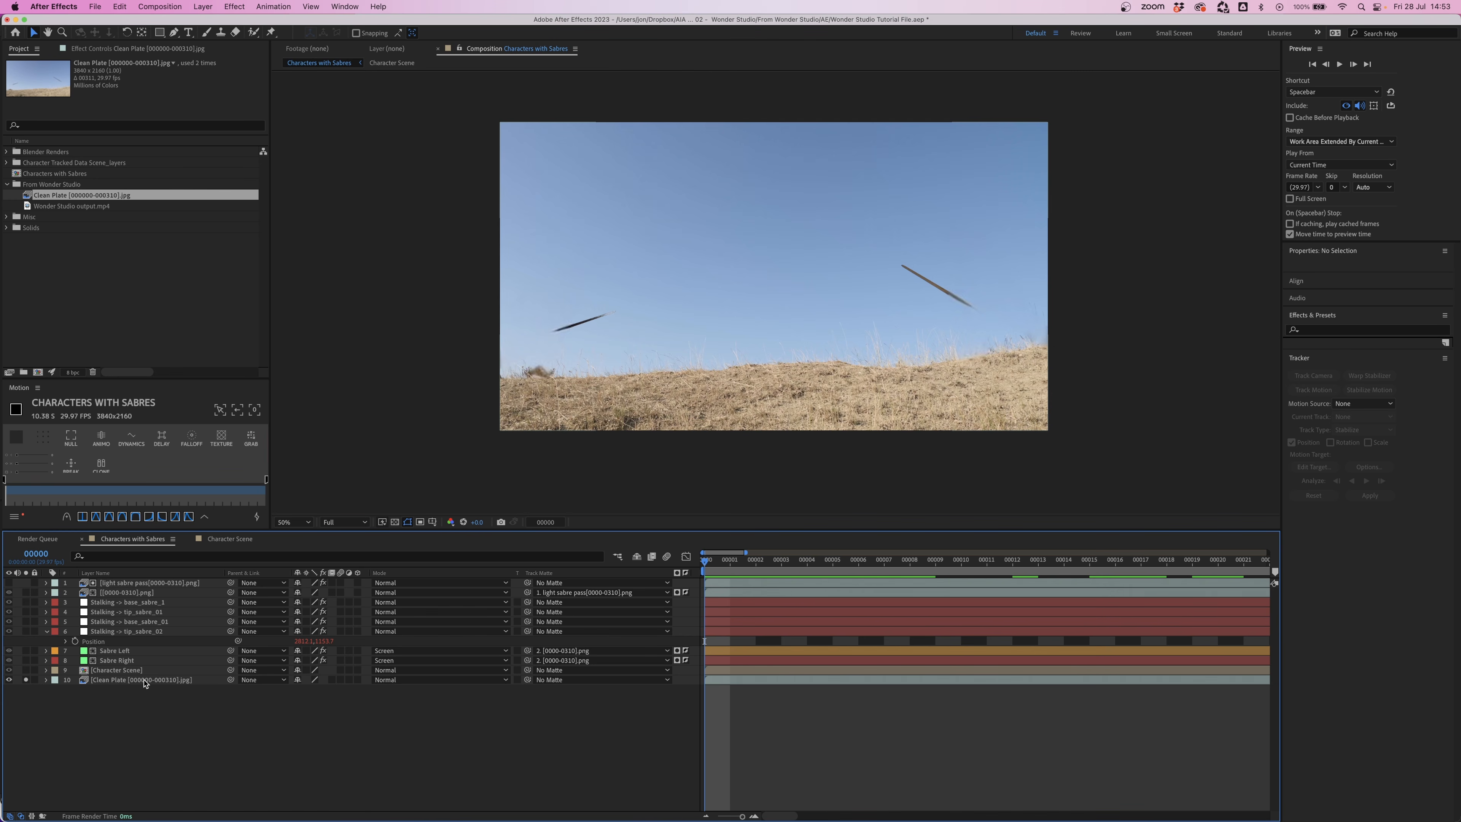
{"action": "left_click", "coordinate": [143, 680]}
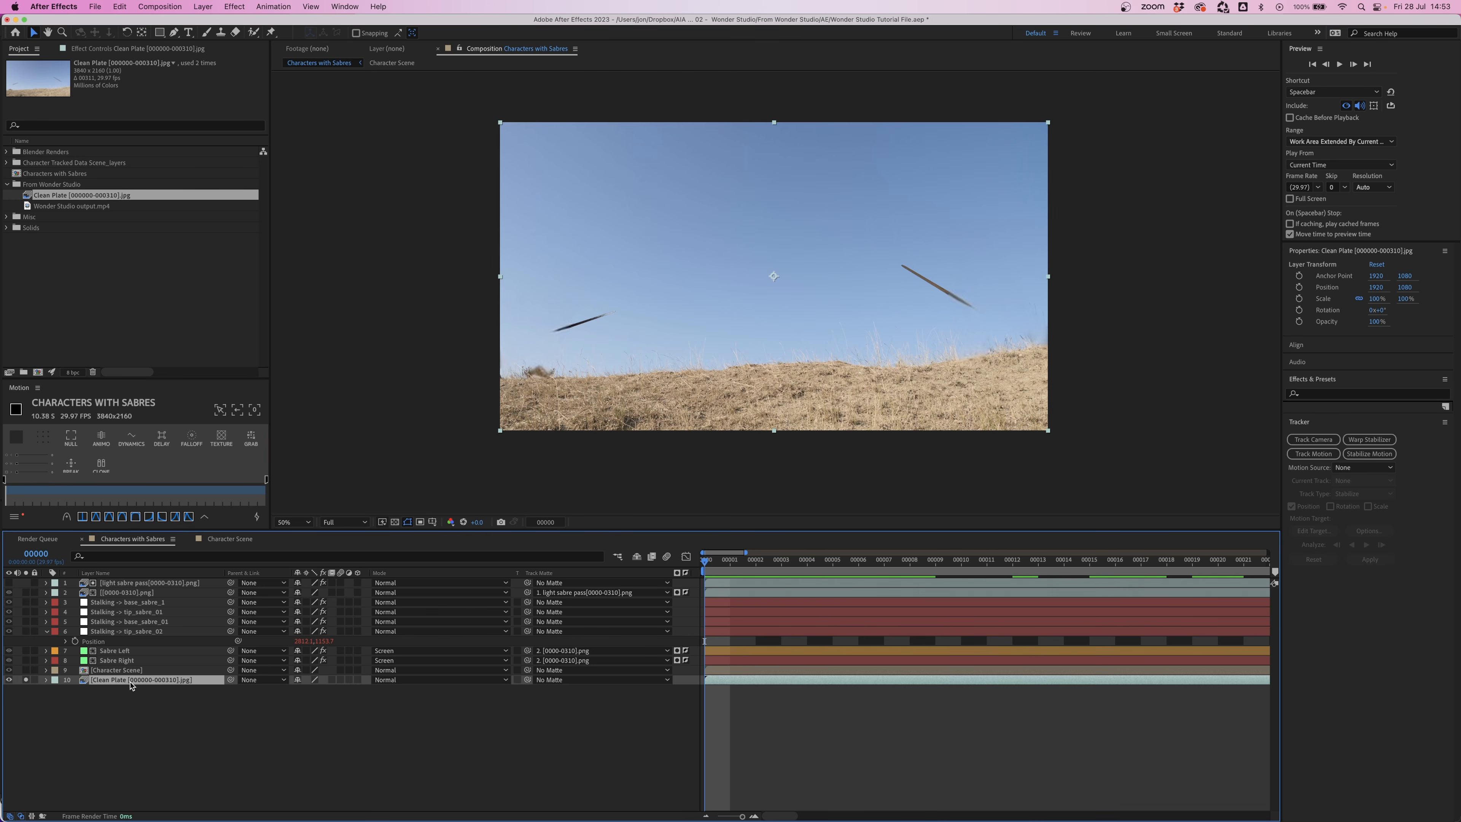
{"action": "left_click", "coordinate": [339, 7]}
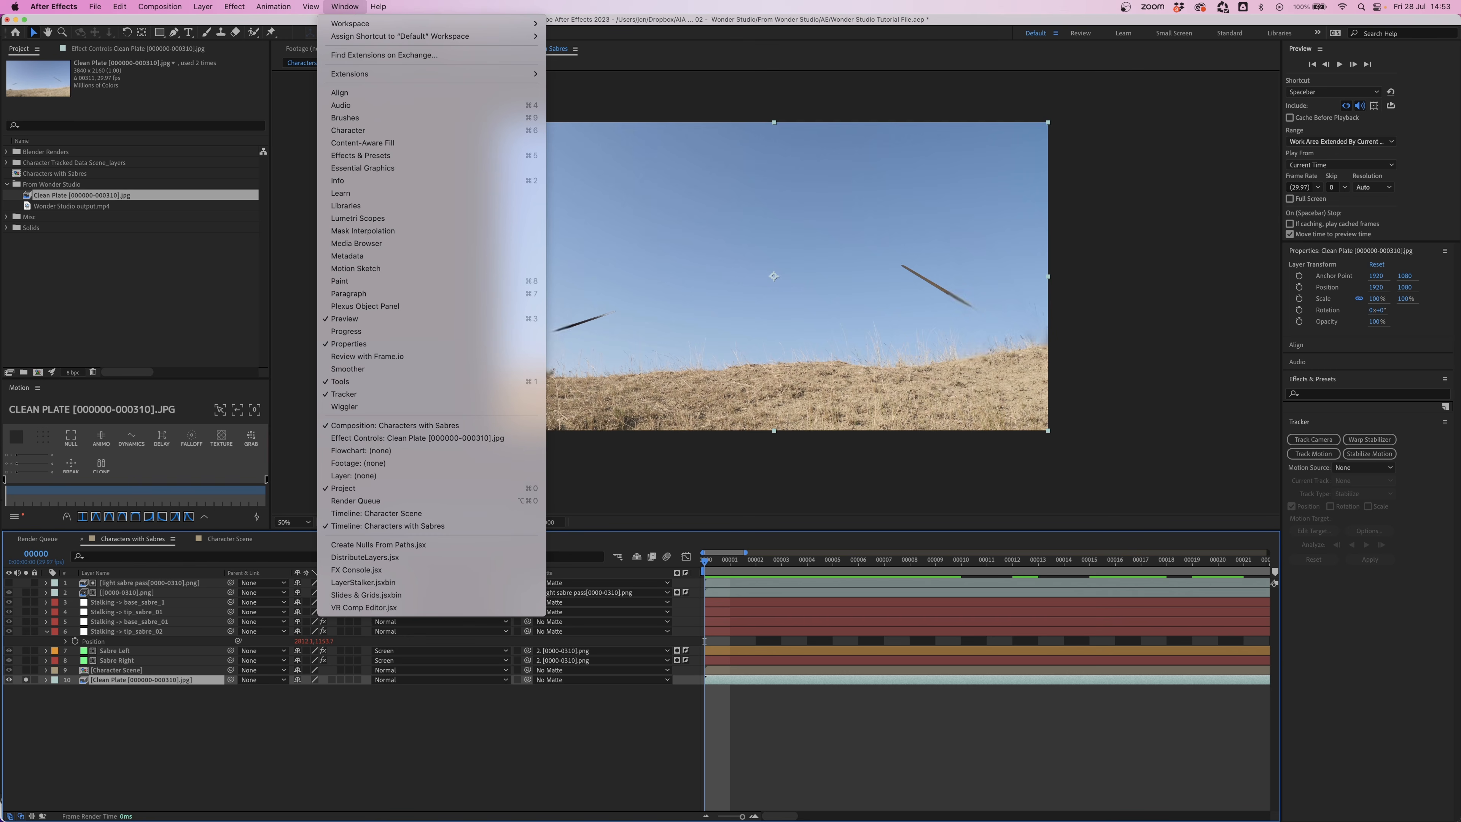
{"action": "left_click", "coordinate": [1316, 419]}
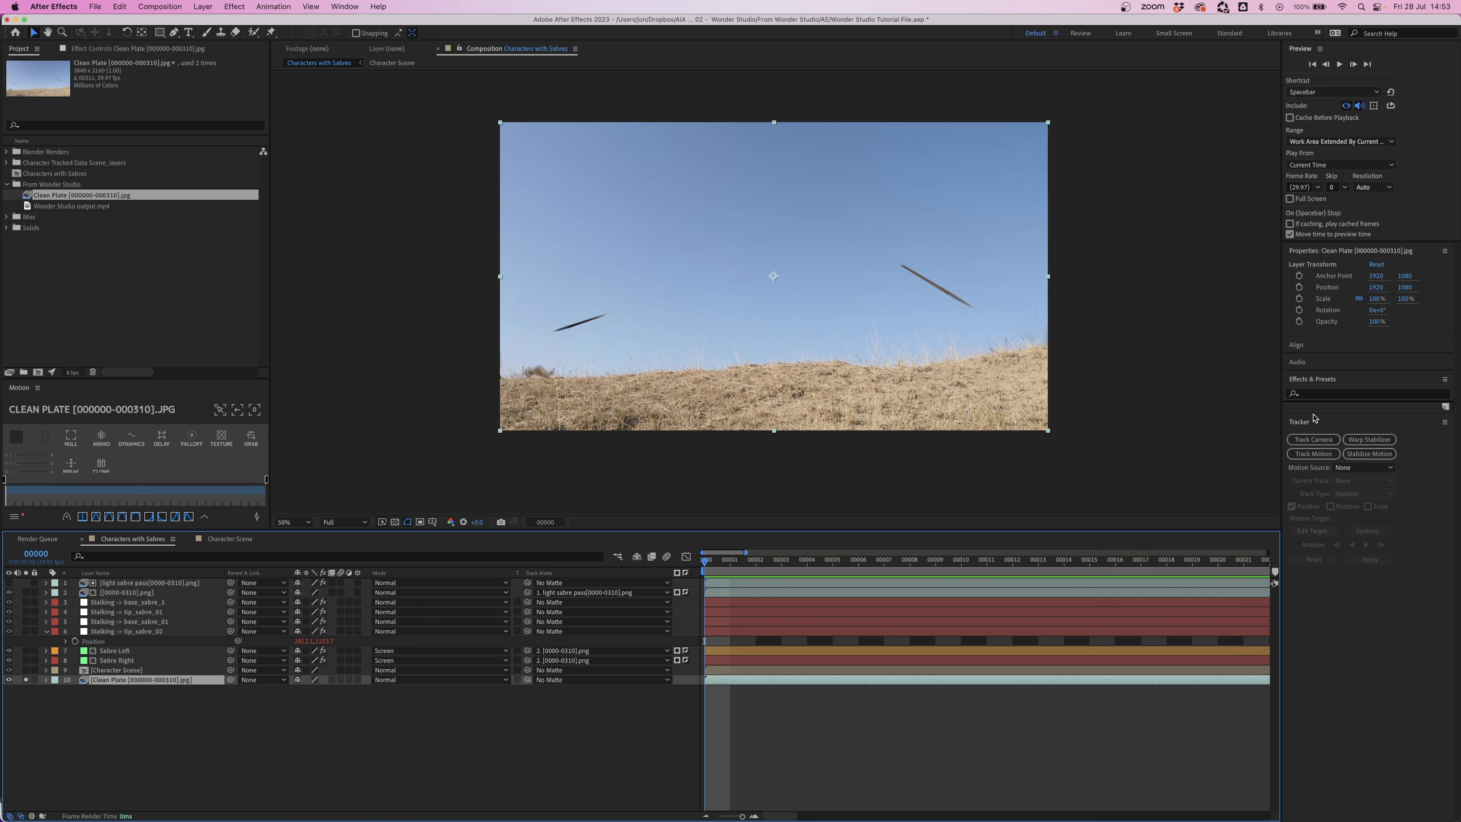
{"action": "left_click", "coordinate": [1308, 441]}
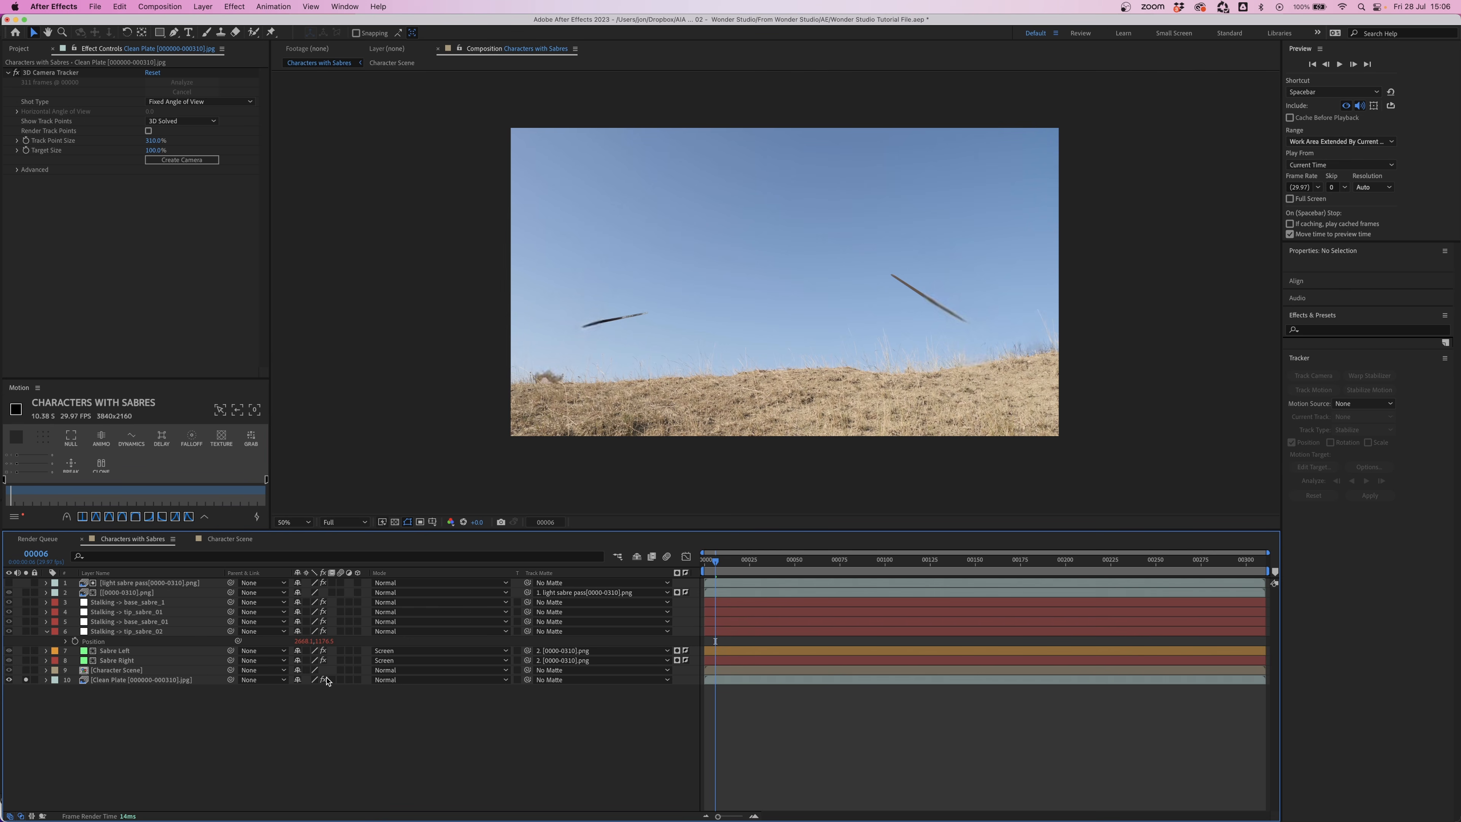
- Display the 3D Camera Tracker's solved points on the clean plate and set the Track Point Size to 303%
{"action": "left_click", "coordinate": [138, 681]}
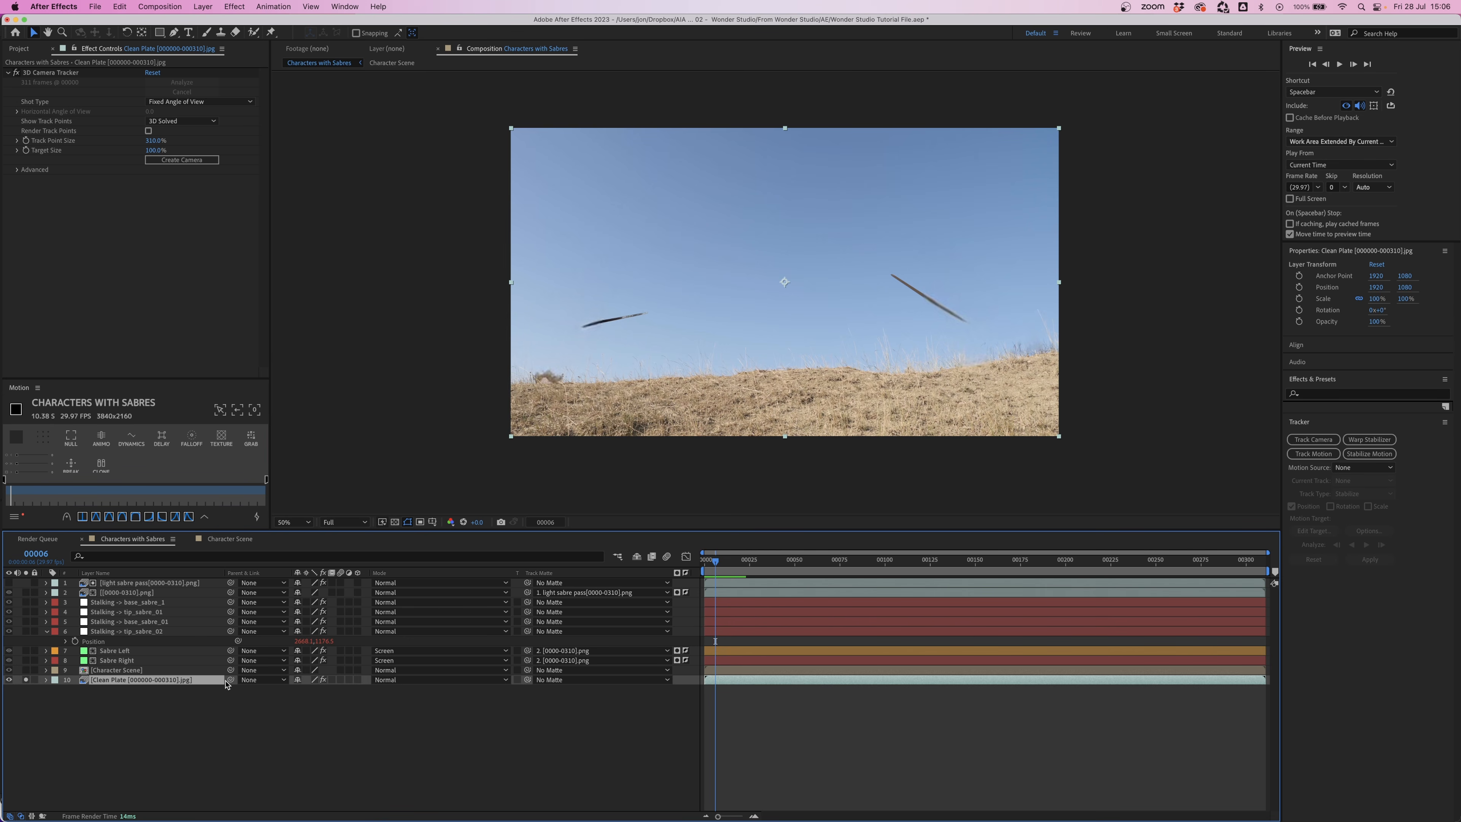
{"action": "left_click", "coordinate": [48, 74]}
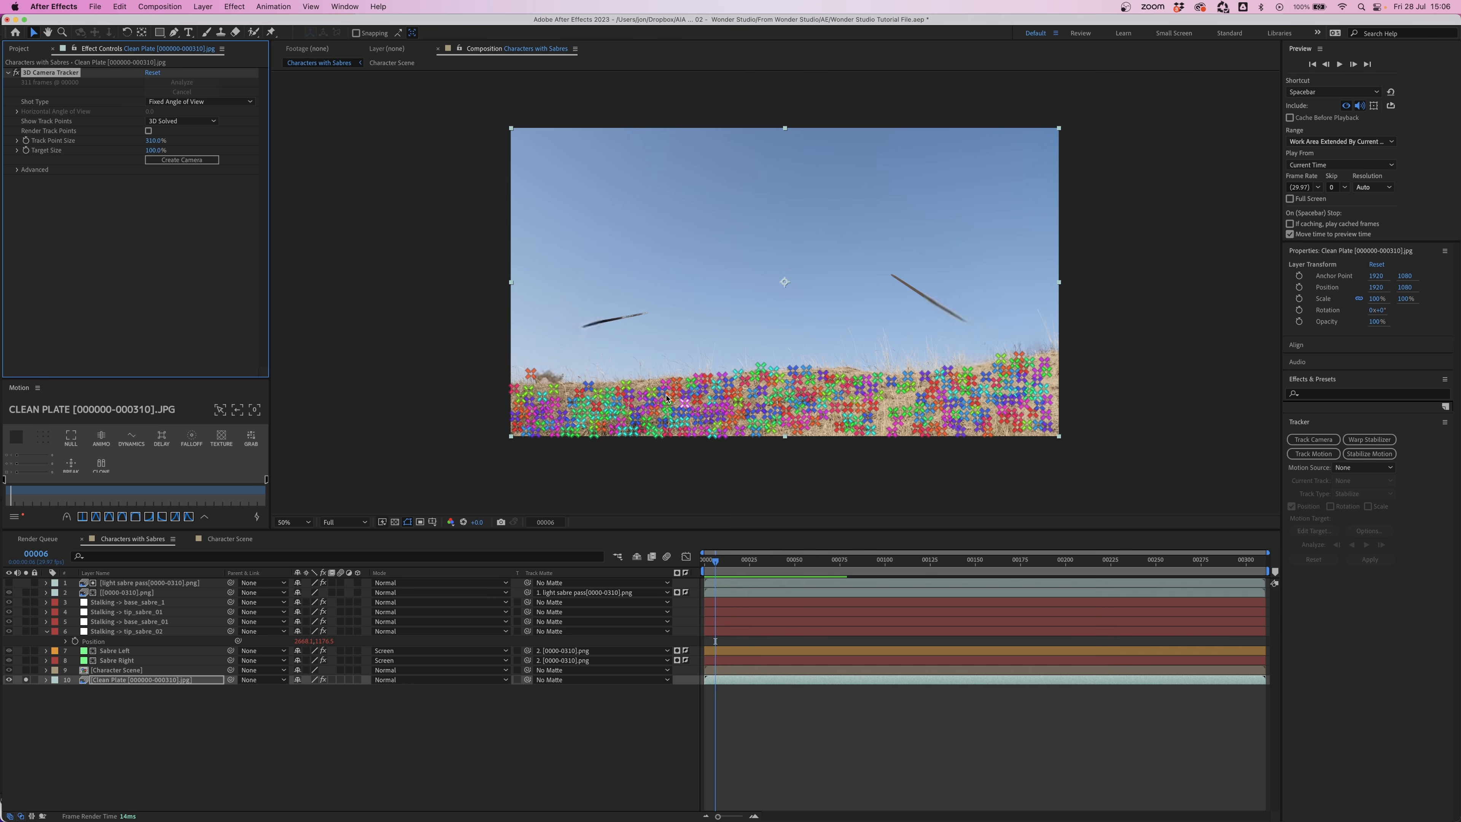
{"action": "mouse_move", "coordinate": [157, 141]}
{"action": "left_mouse_down"}
{"action": "mouse_move", "coordinate": [140, 148]}
{"action": "mouse_move", "coordinate": [155, 148]}
{"action": "left_mouse_up"}
{"action": "left_click", "coordinate": [769, 404]}
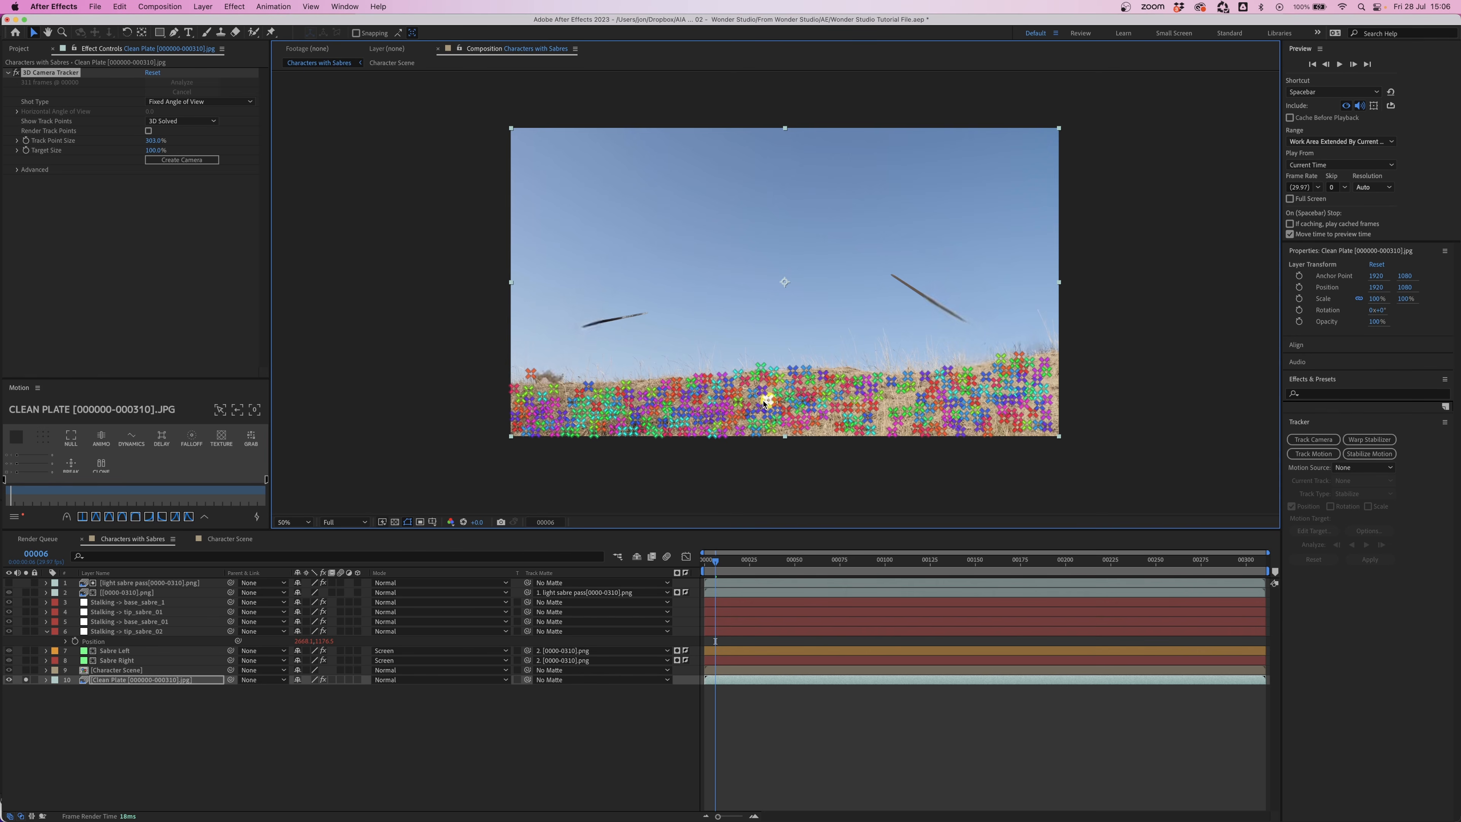
{"action": "mouse_move", "coordinate": [767, 401]}
{"action": "left_mouse_down"}
{"action": "mouse_move", "coordinate": [790, 382]}
{"action": "mouse_move", "coordinate": [776, 414]}
{"action": "left_mouse_up"}
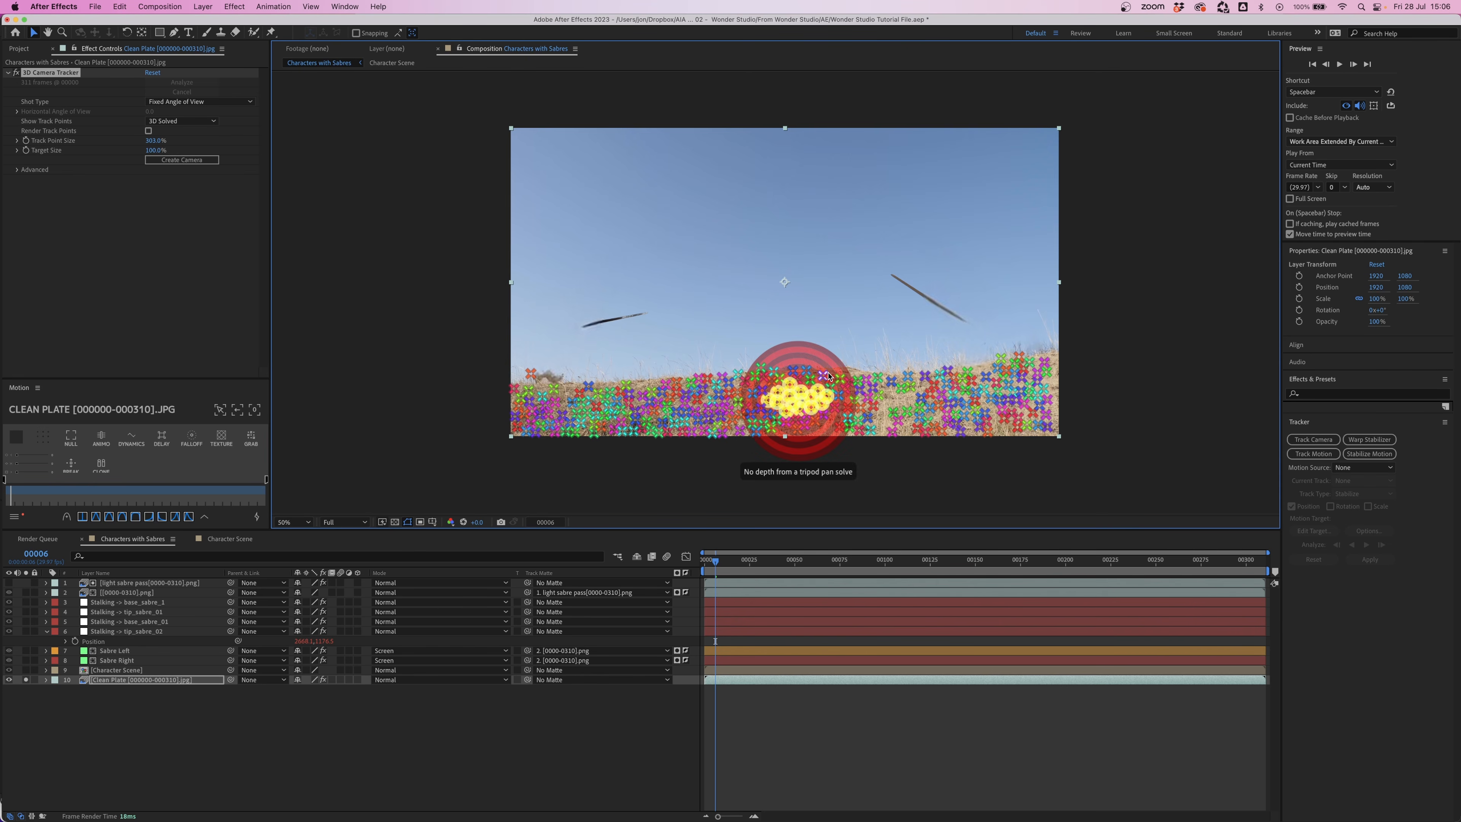
- Create a null and camera from a track point near the crest of the grassy hill
{"action": "left_click", "coordinate": [720, 386]}
{"action": "right_click", "coordinate": [720, 385]}
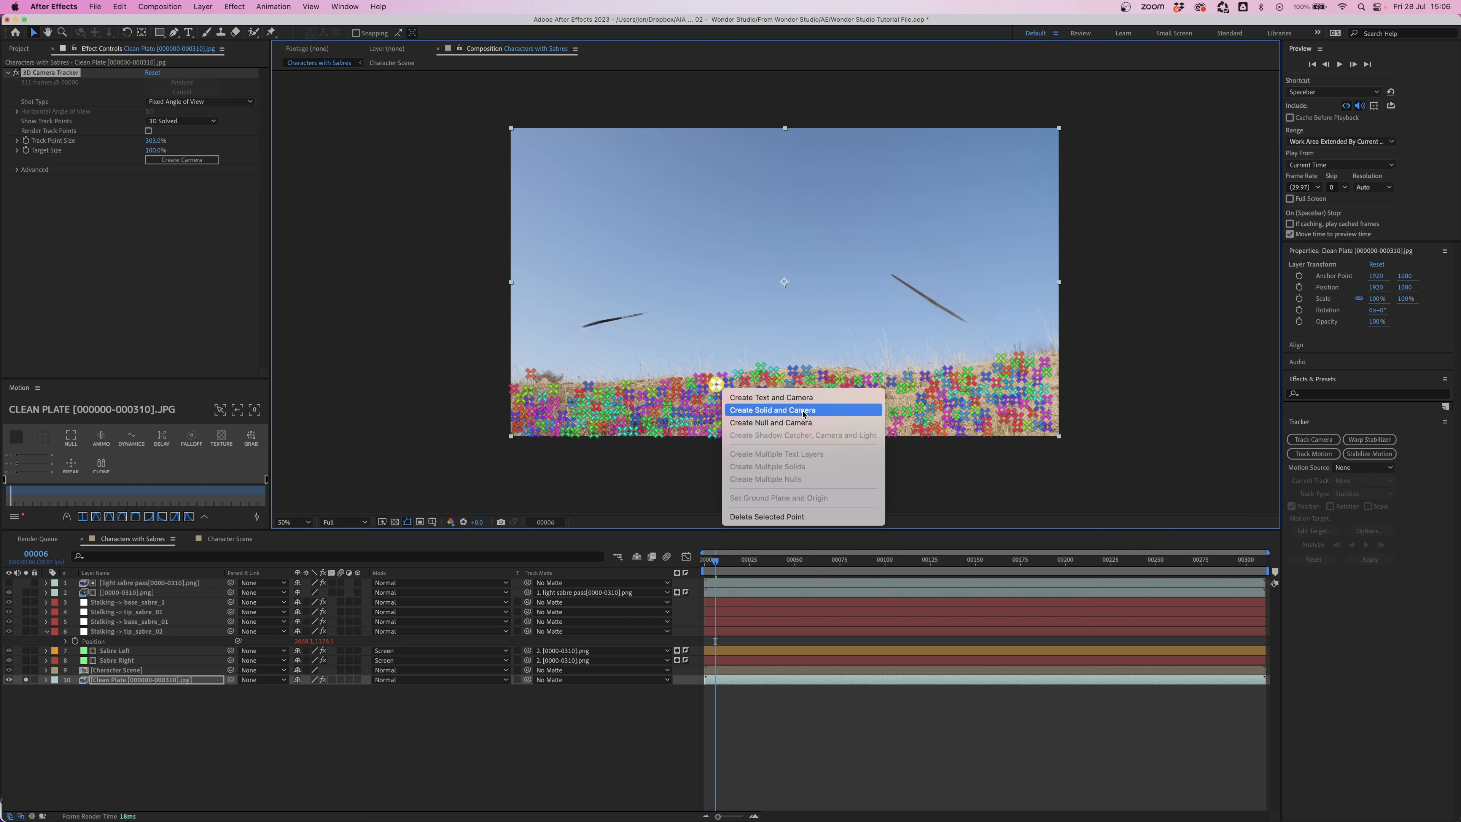
{"action": "left_click", "coordinate": [803, 423]}
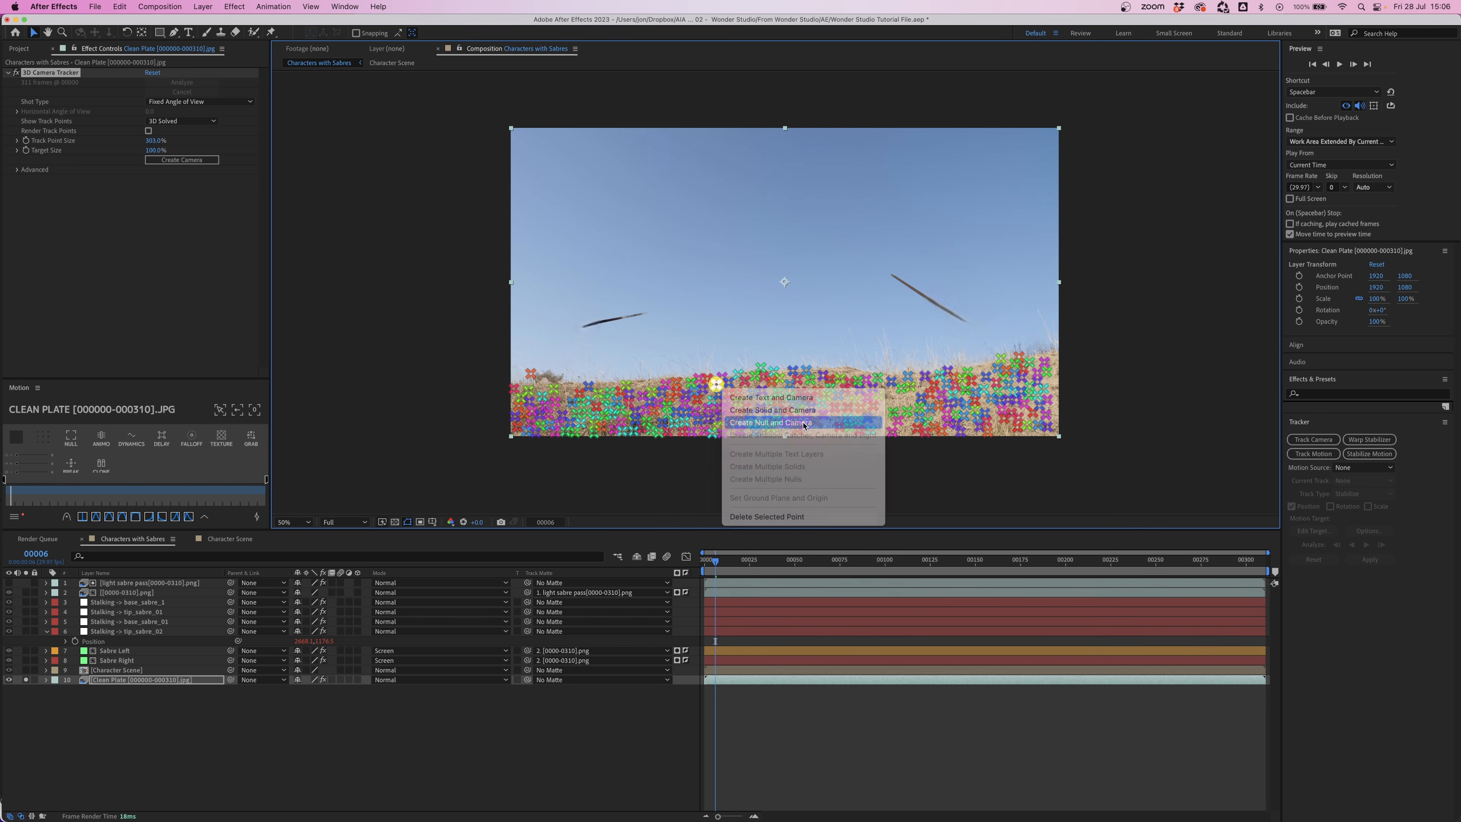
- Inspect the 3D Tracker Camera and Track Null 1 across the timeline, using two views with one from the top
{"action": "left_click", "coordinate": [130, 592]}
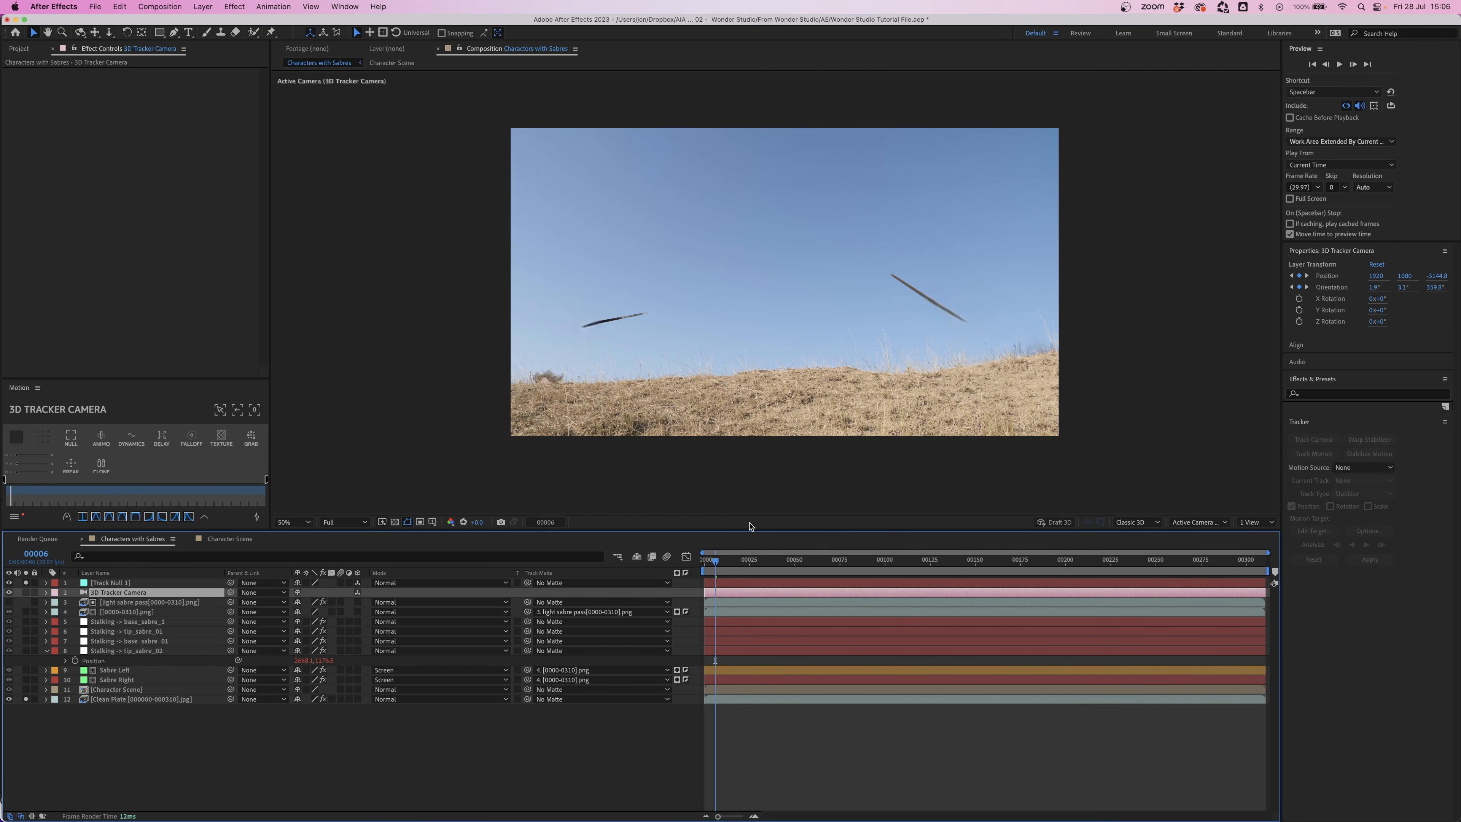
{"action": "left_click", "coordinate": [1254, 522]}
{"action": "left_click", "coordinate": [1257, 546]}
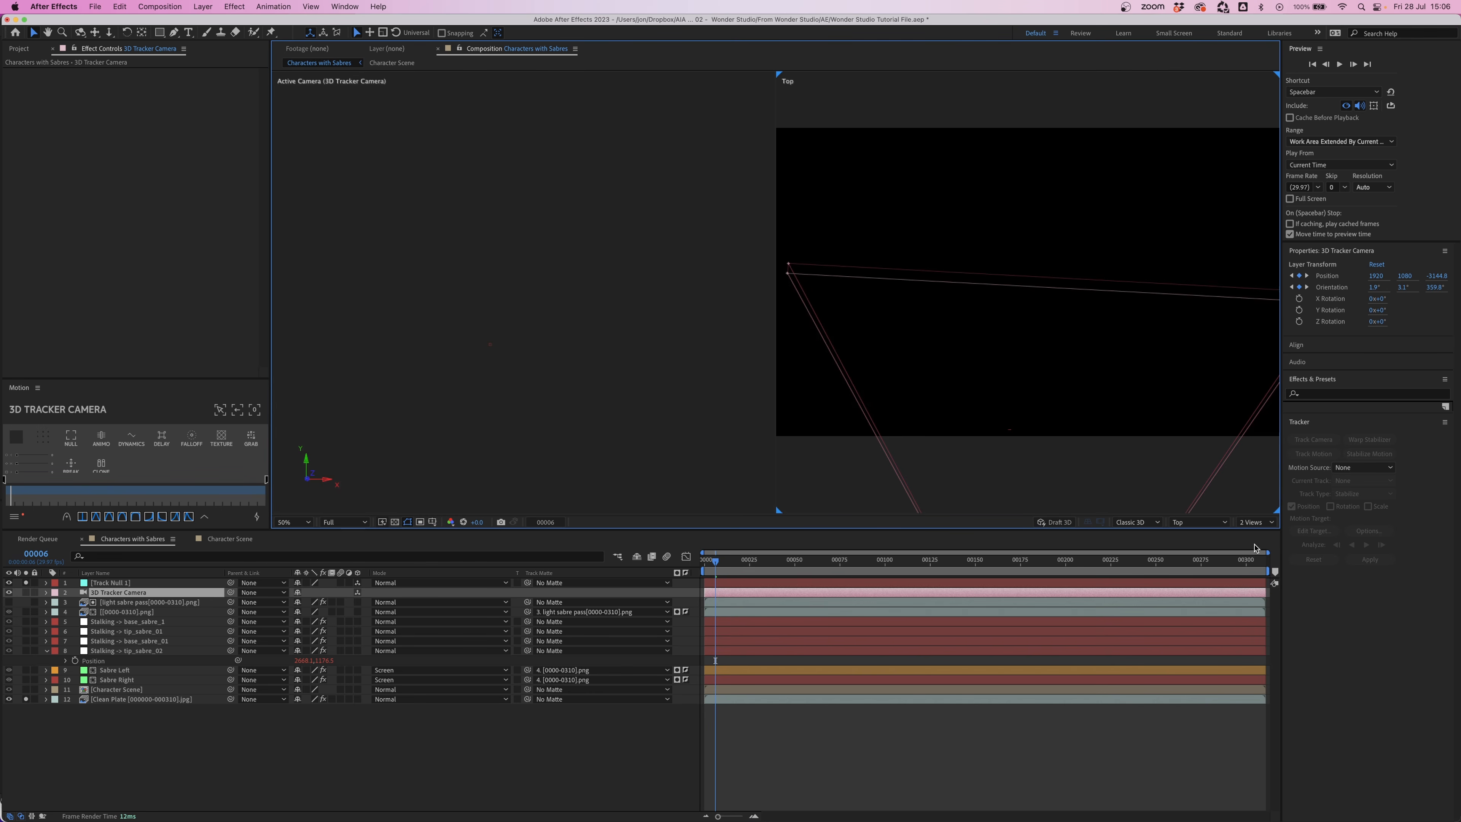
{"action": "scroll", "coordinate": [1017, 393], "scroll_direction": "down", "scroll_amount": 1}
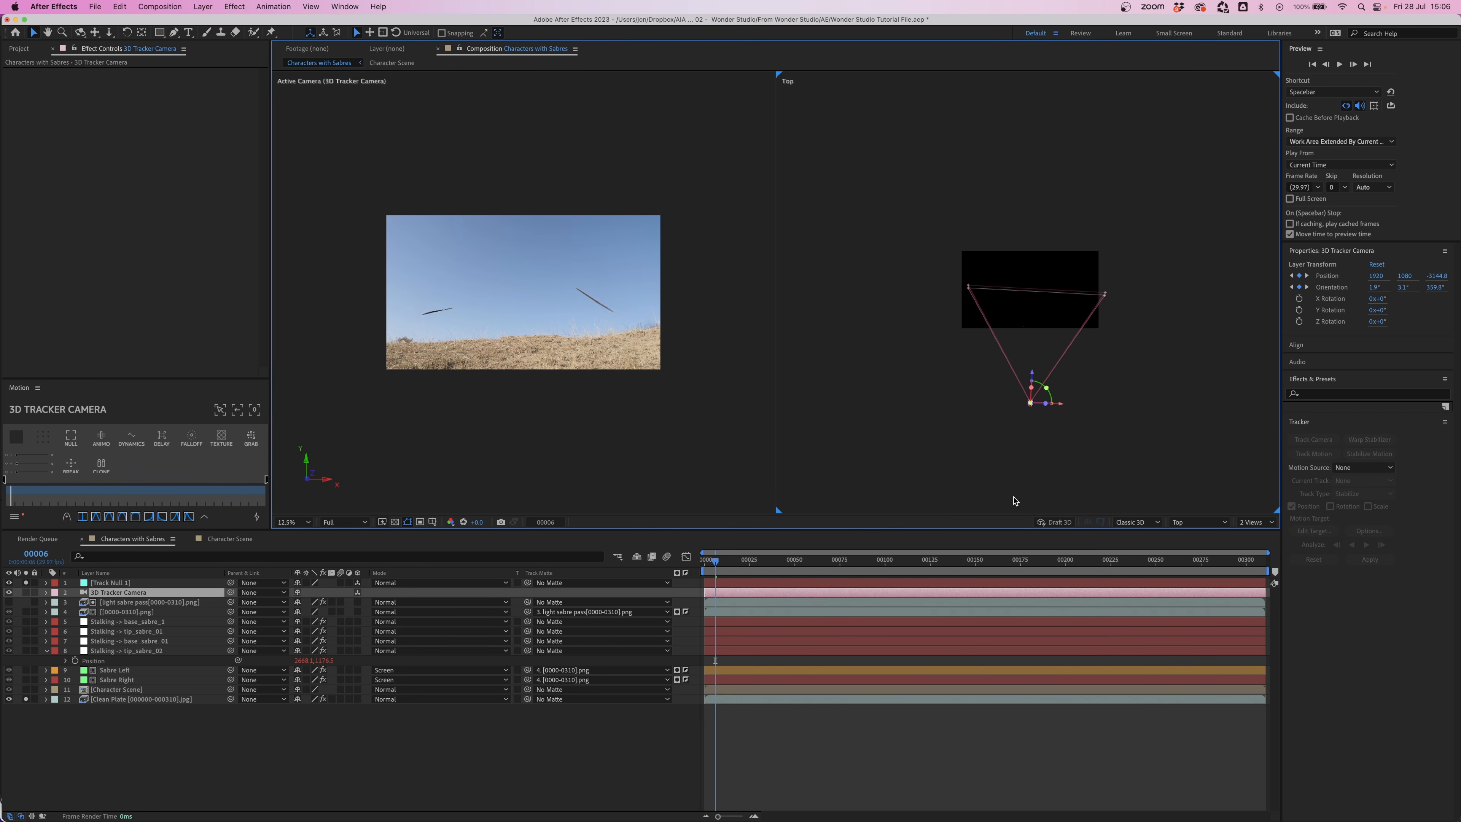
{"action": "left_click_drag", "start_coordinate": [984, 563], "coordinate": [1091, 562]}
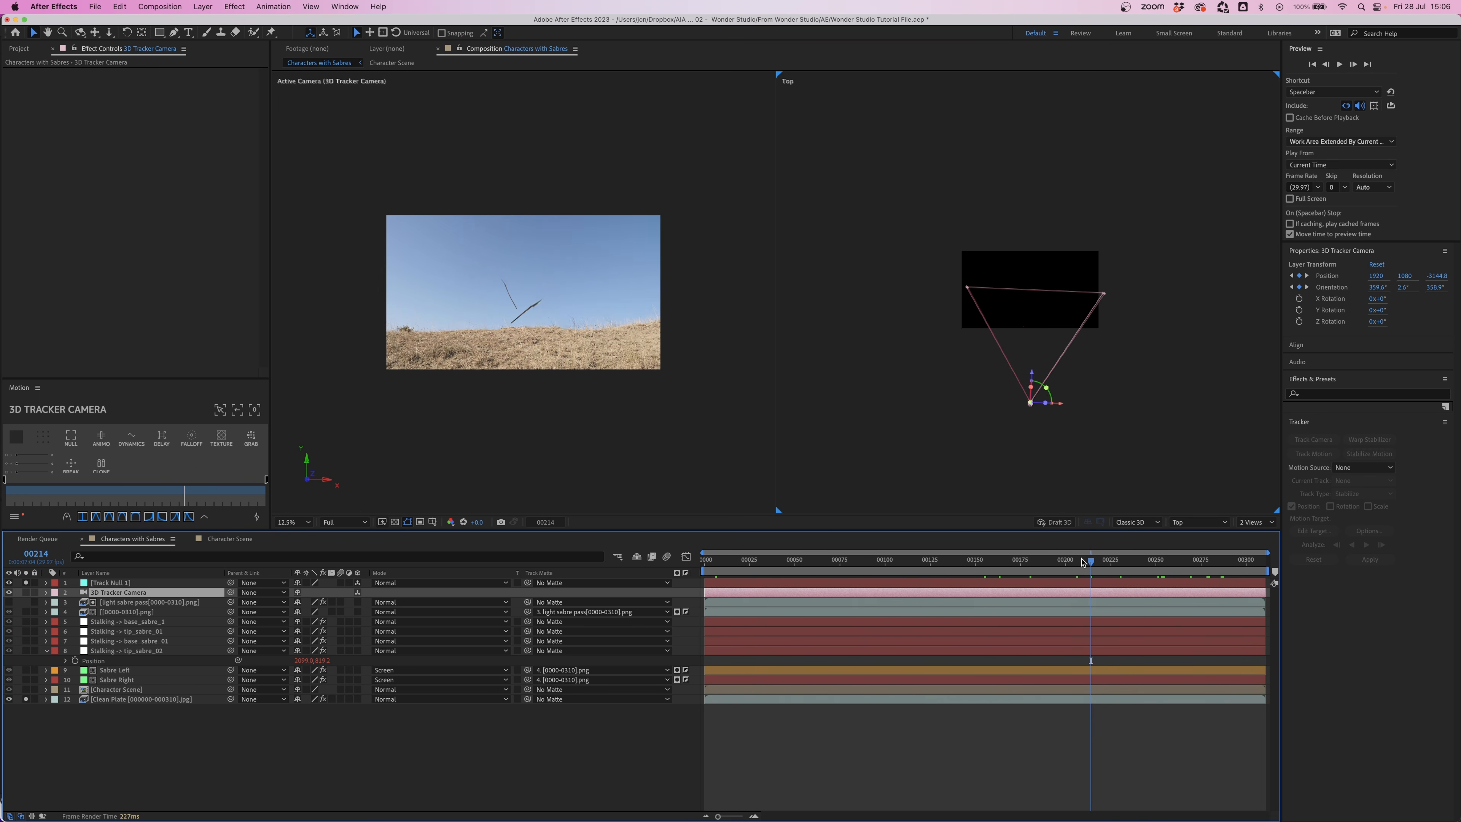
{"action": "left_click", "coordinate": [1181, 564]}
{"action": "key", "text": "space"}
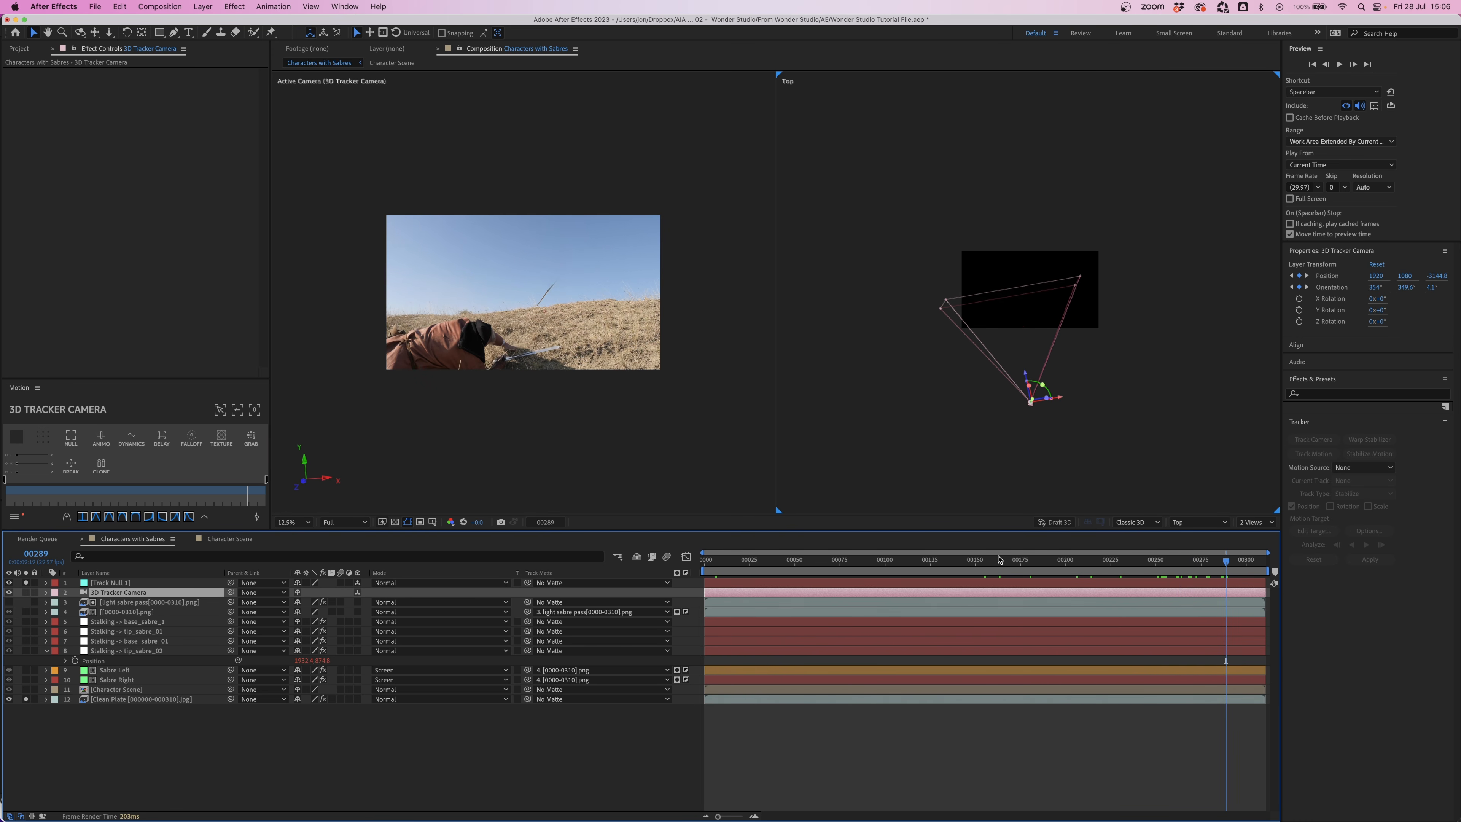
{"action": "left_click", "coordinate": [999, 561]}
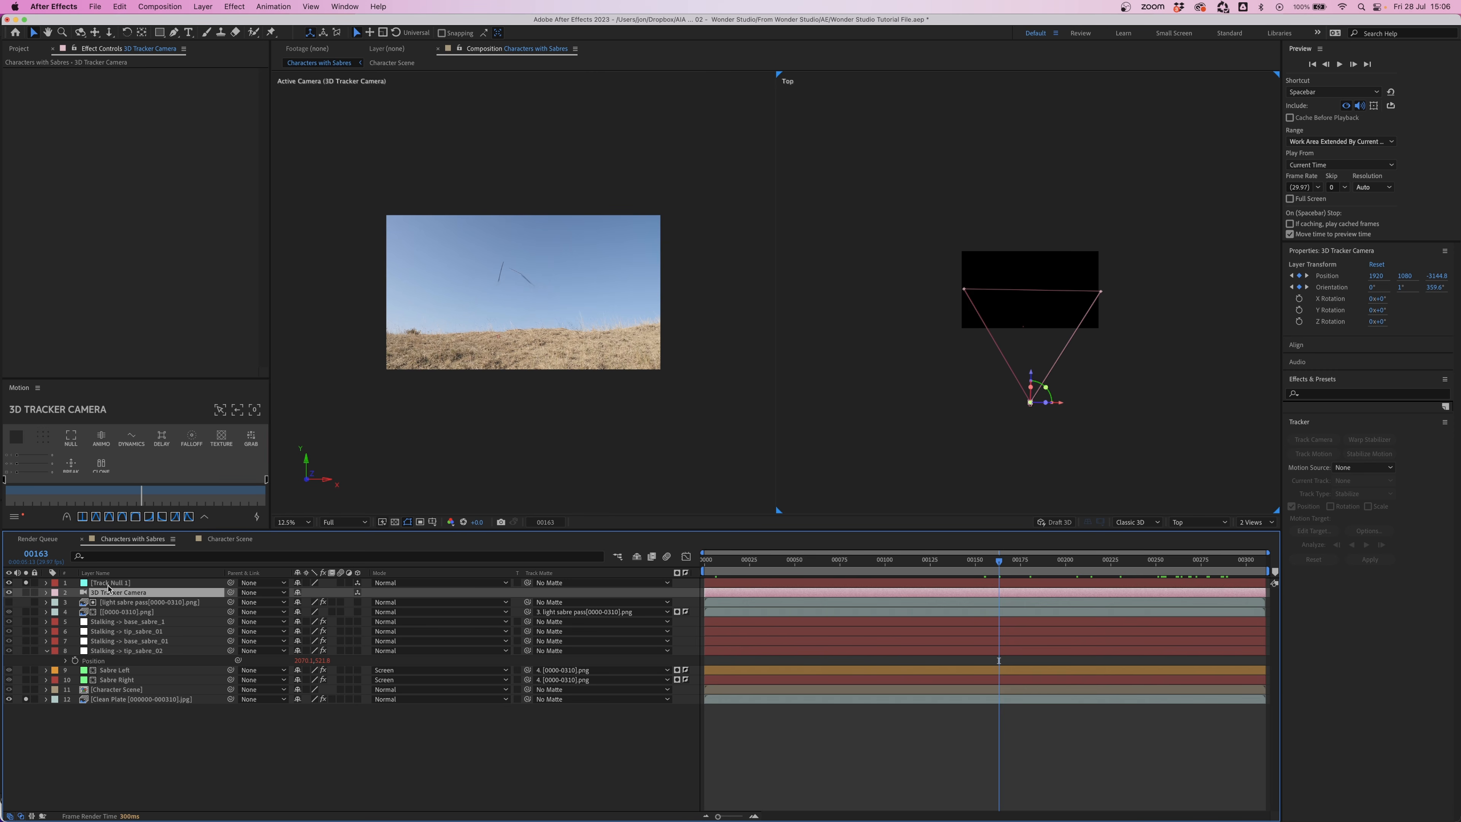
{"action": "left_click", "coordinate": [113, 583]}
{"action": "left_click_drag", "start_coordinate": [1012, 561], "coordinate": [924, 570]}
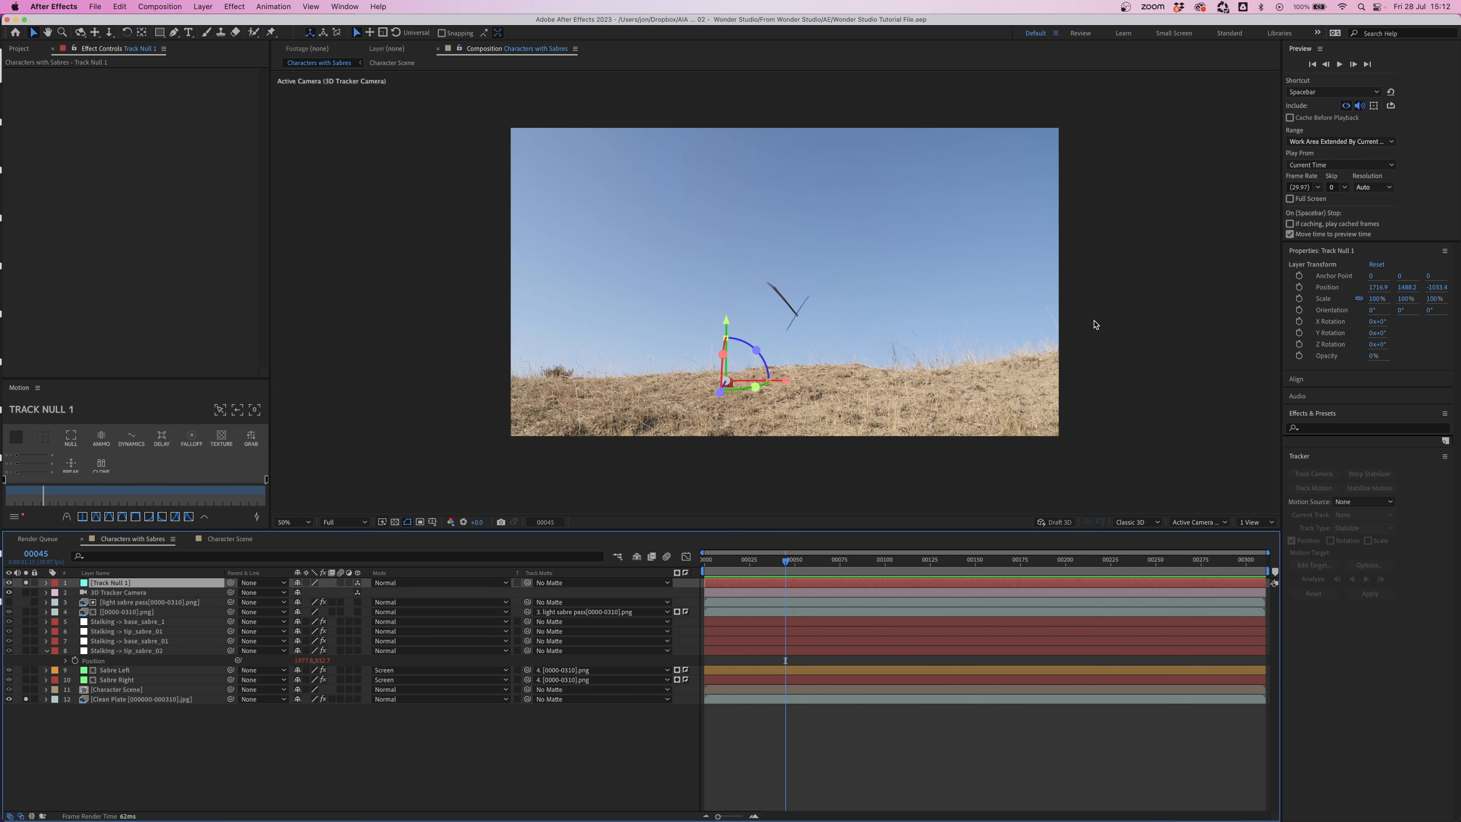
- Switch to Discord and send the clean plate image 000306.jpg from the clean_plates (1) folder to Midjourney Bot
{"action": "key", "text": "super+Tab"}
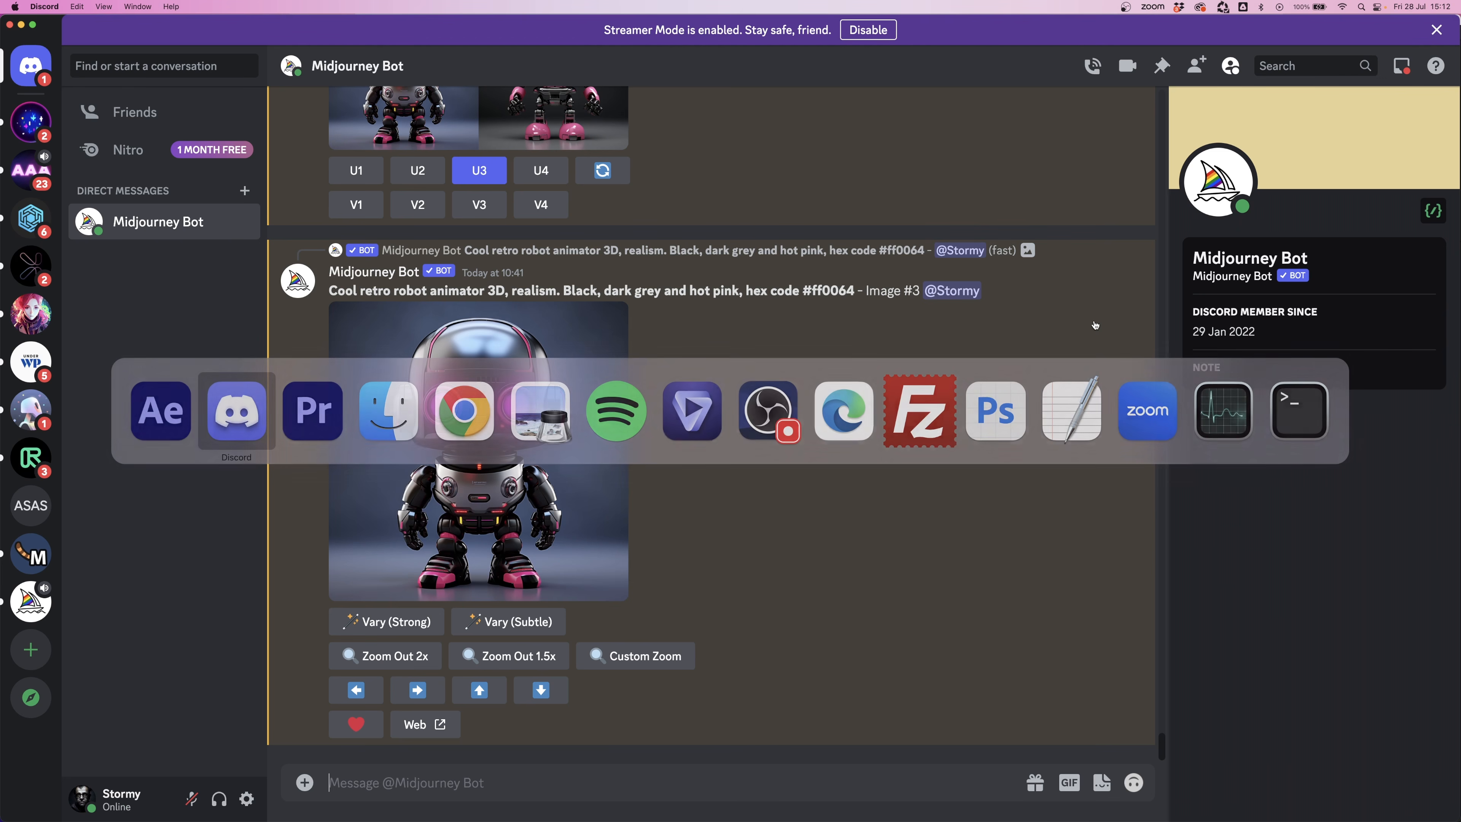
{"action": "left_click", "coordinate": [306, 783]}
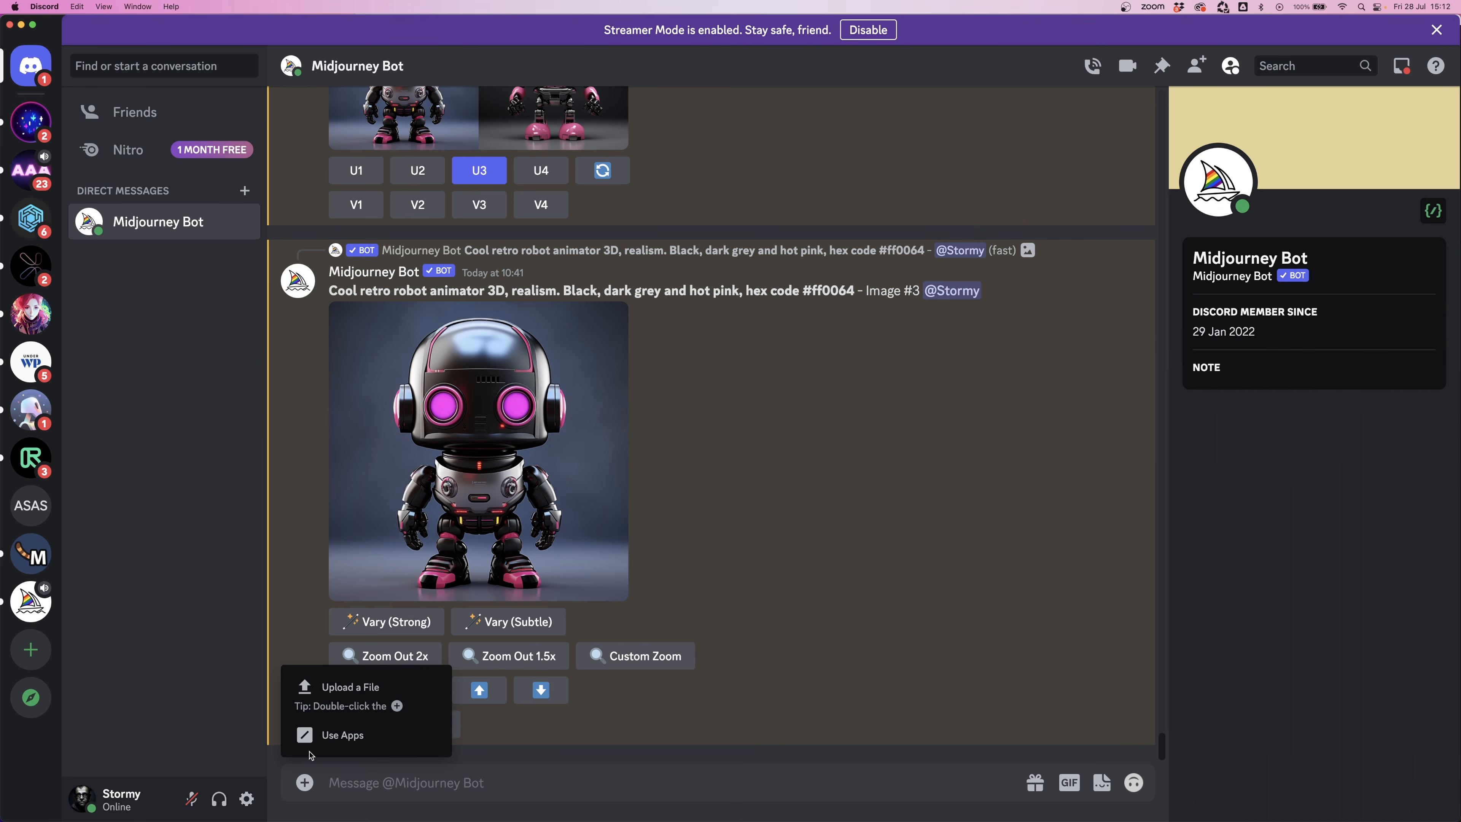
{"action": "left_click", "coordinate": [311, 703]}
{"action": "left_click", "coordinate": [672, 214]}
{"action": "key", "text": "space"}
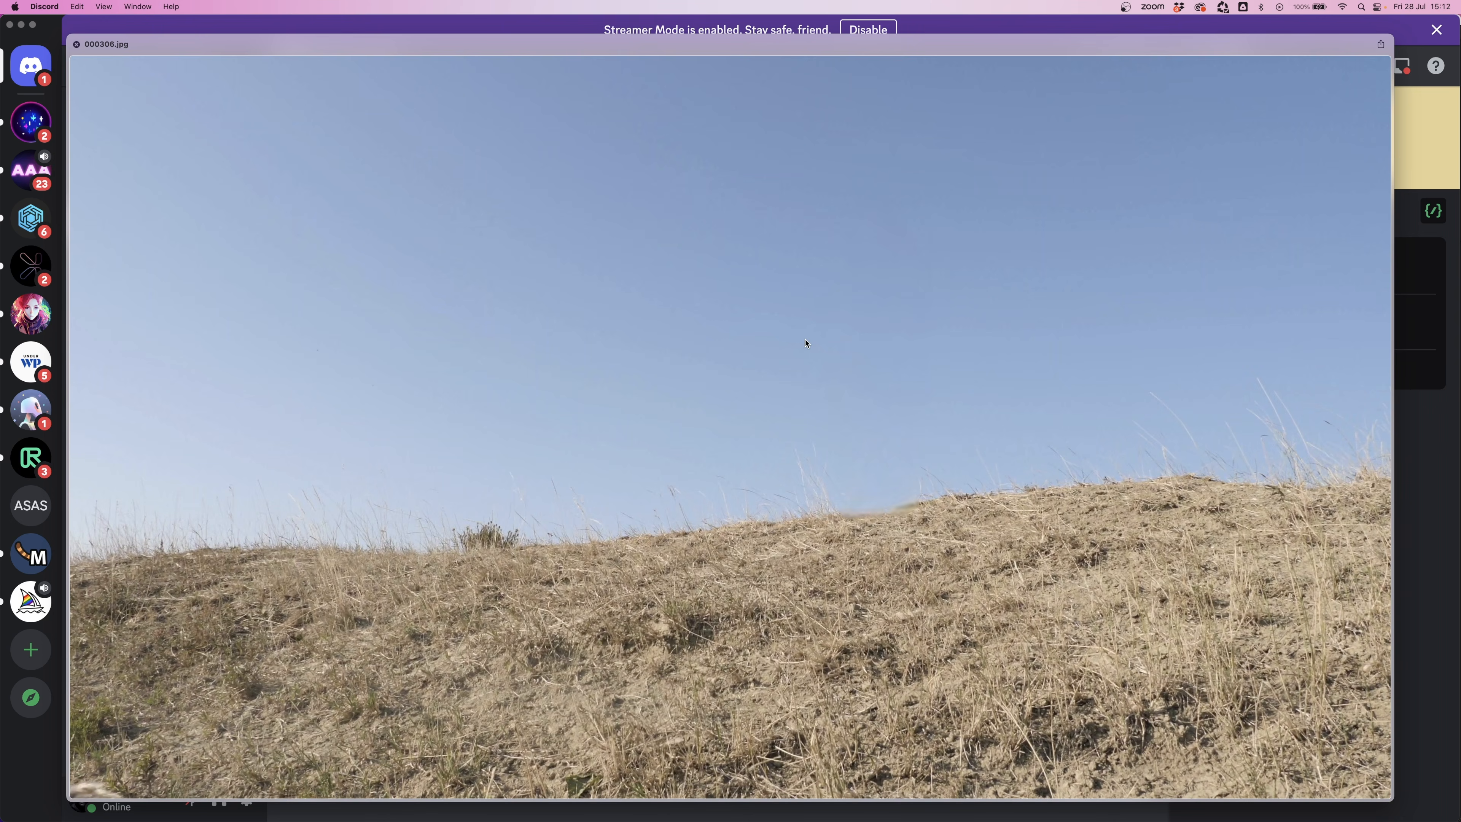
{"action": "key", "text": "space"}
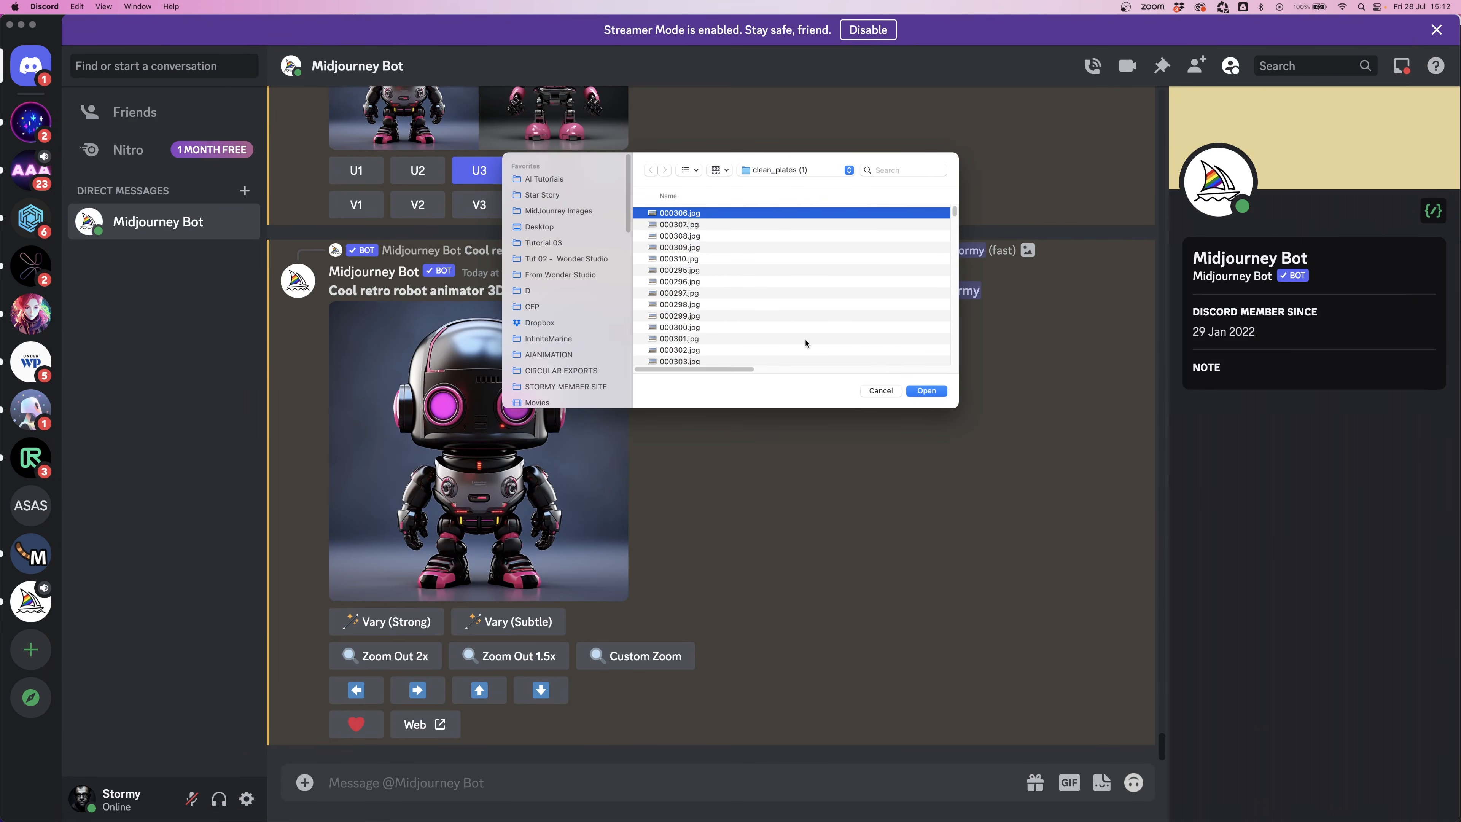
{"action": "key", "text": "Return"}
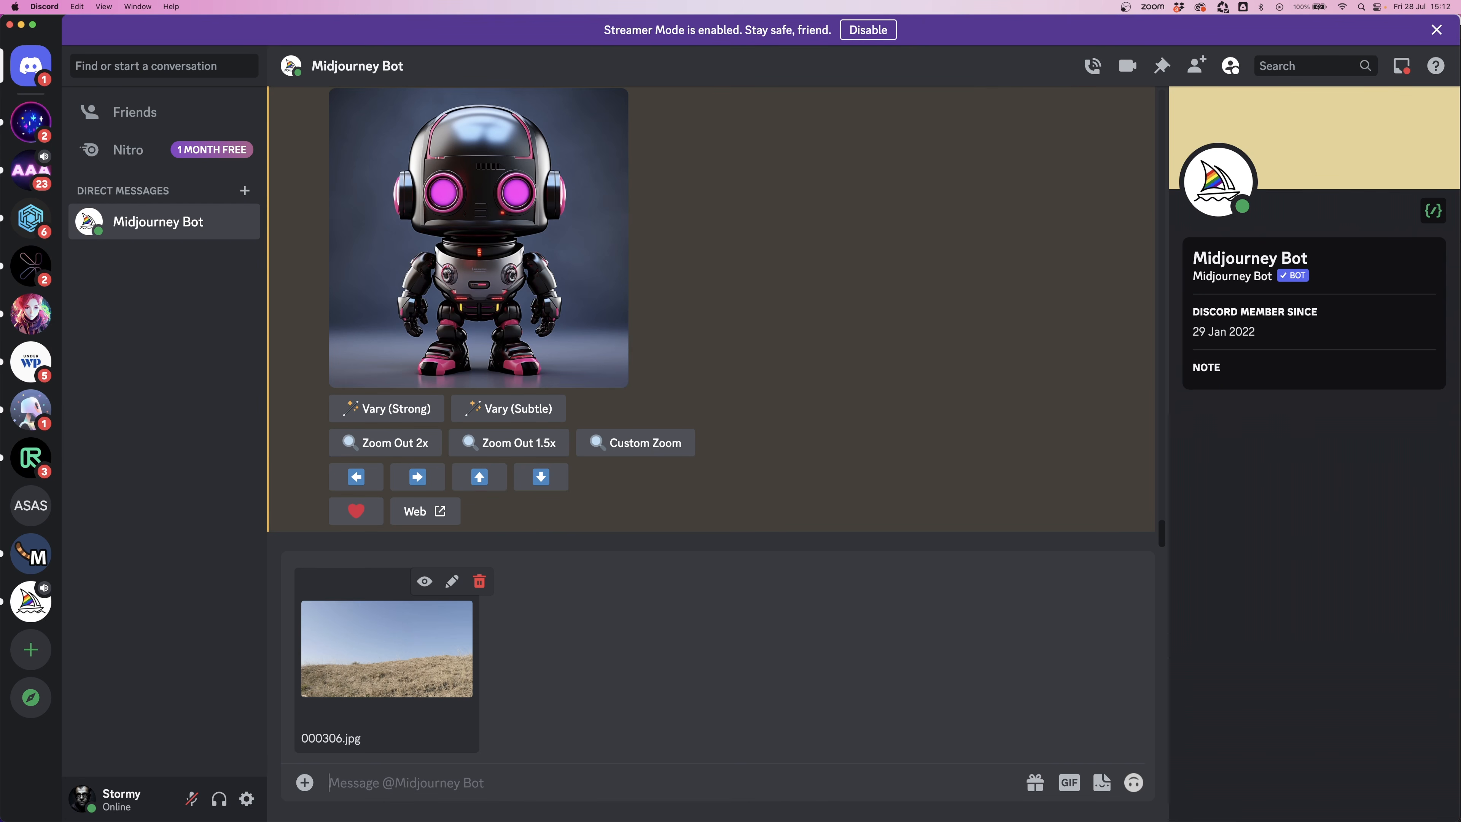
{"action": "key", "text": "Return"}
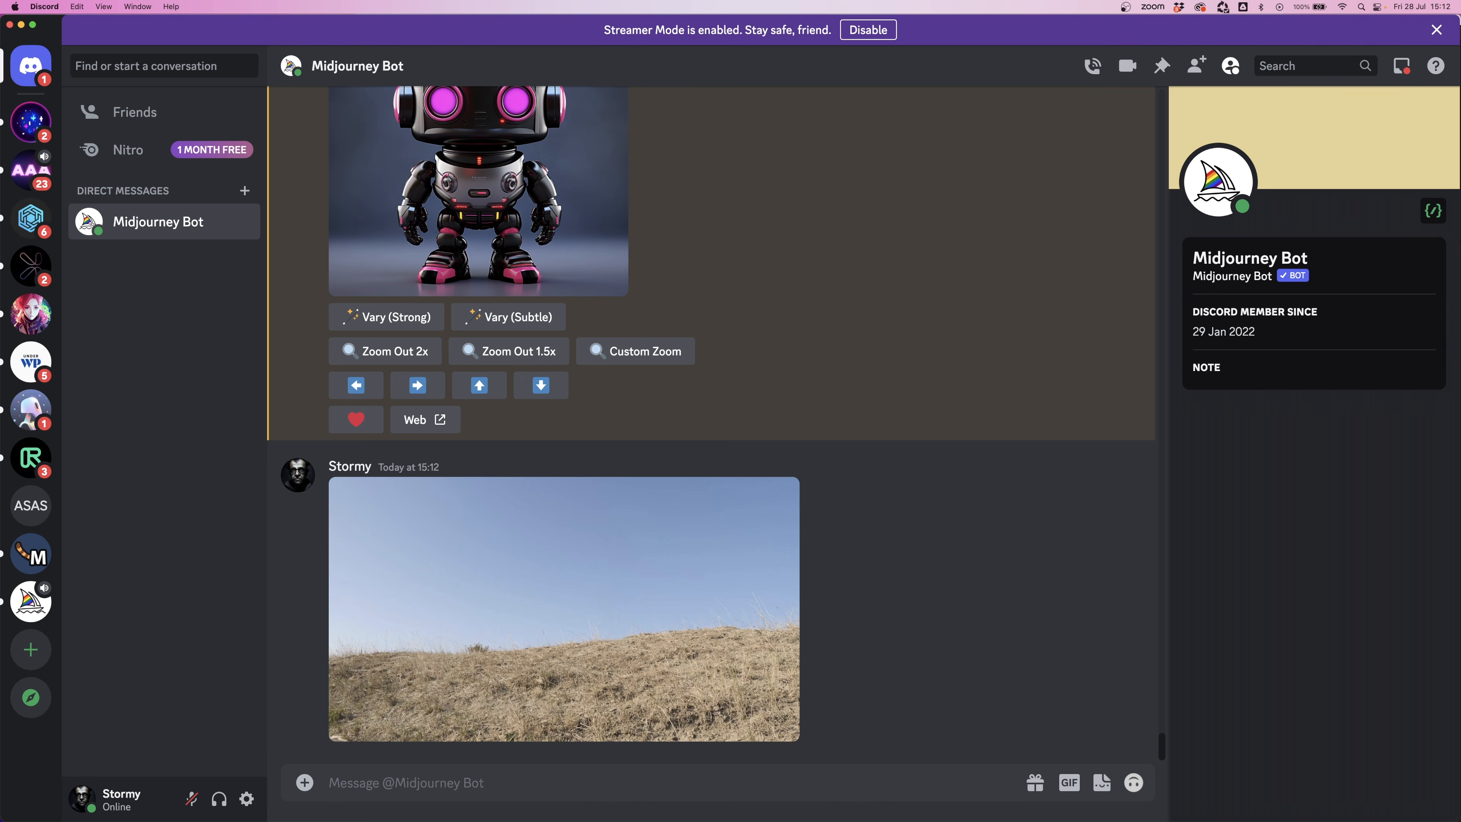
- Run /imagine with the image link and "realism, photoreal, galactic distopian background with the debris of robot battles to the death on the floor --ar 16:9 --iw 0.5"
{"action": "type", "text": "/"}
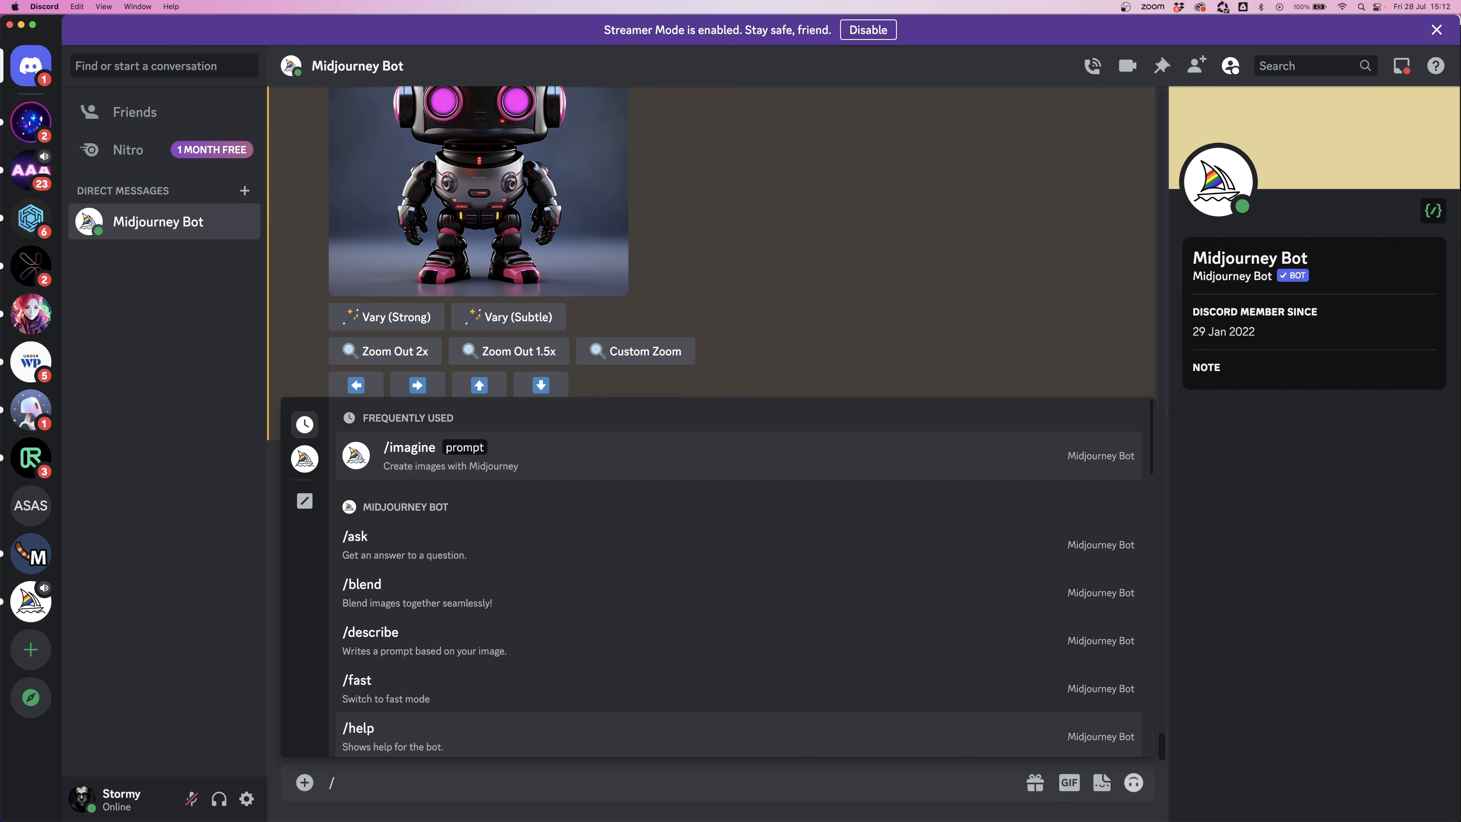
{"action": "key", "text": "Return"}
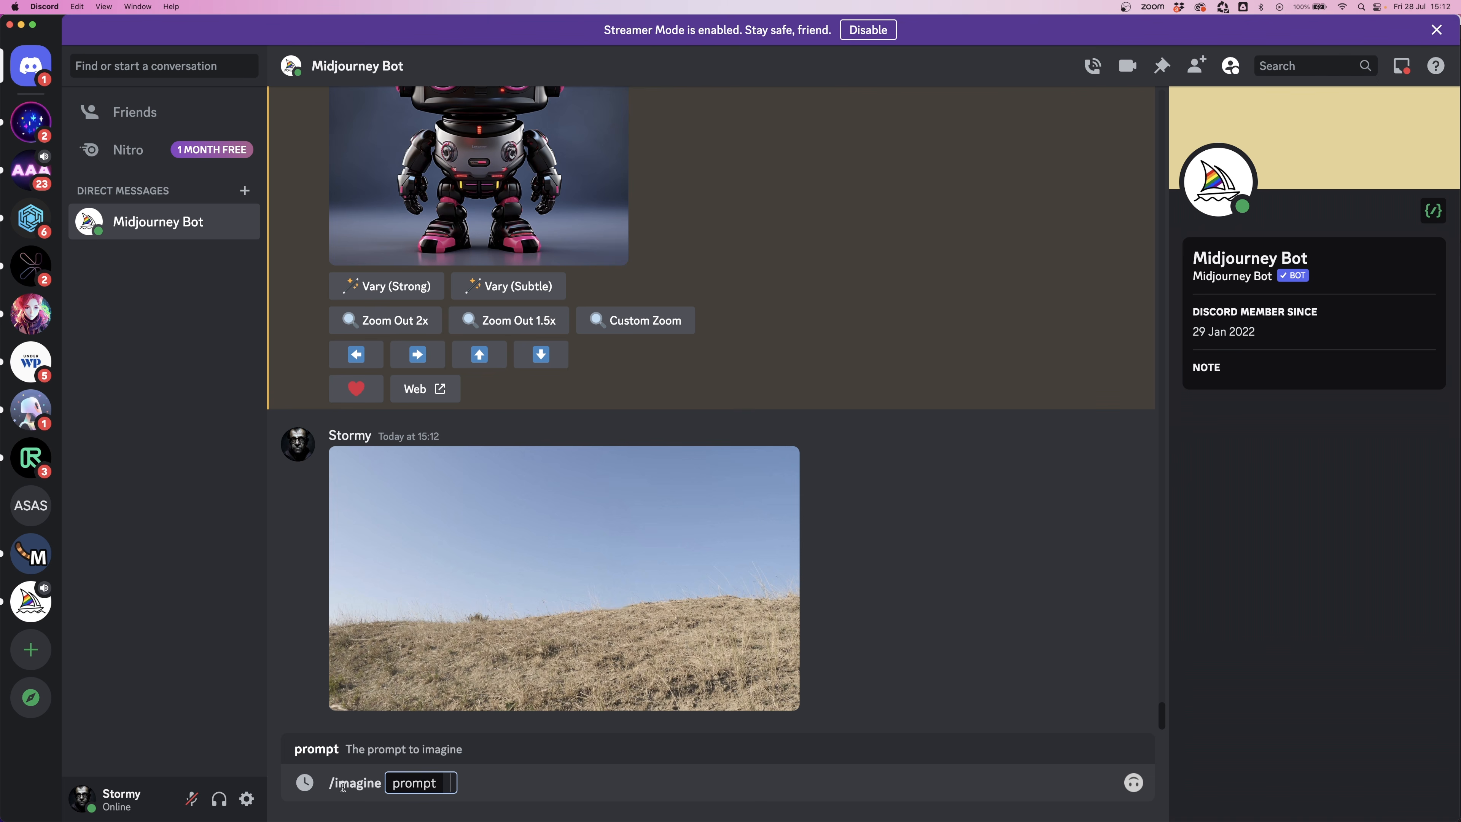
{"action": "left_click_drag", "start_coordinate": [458, 636], "coordinate": [444, 788]}
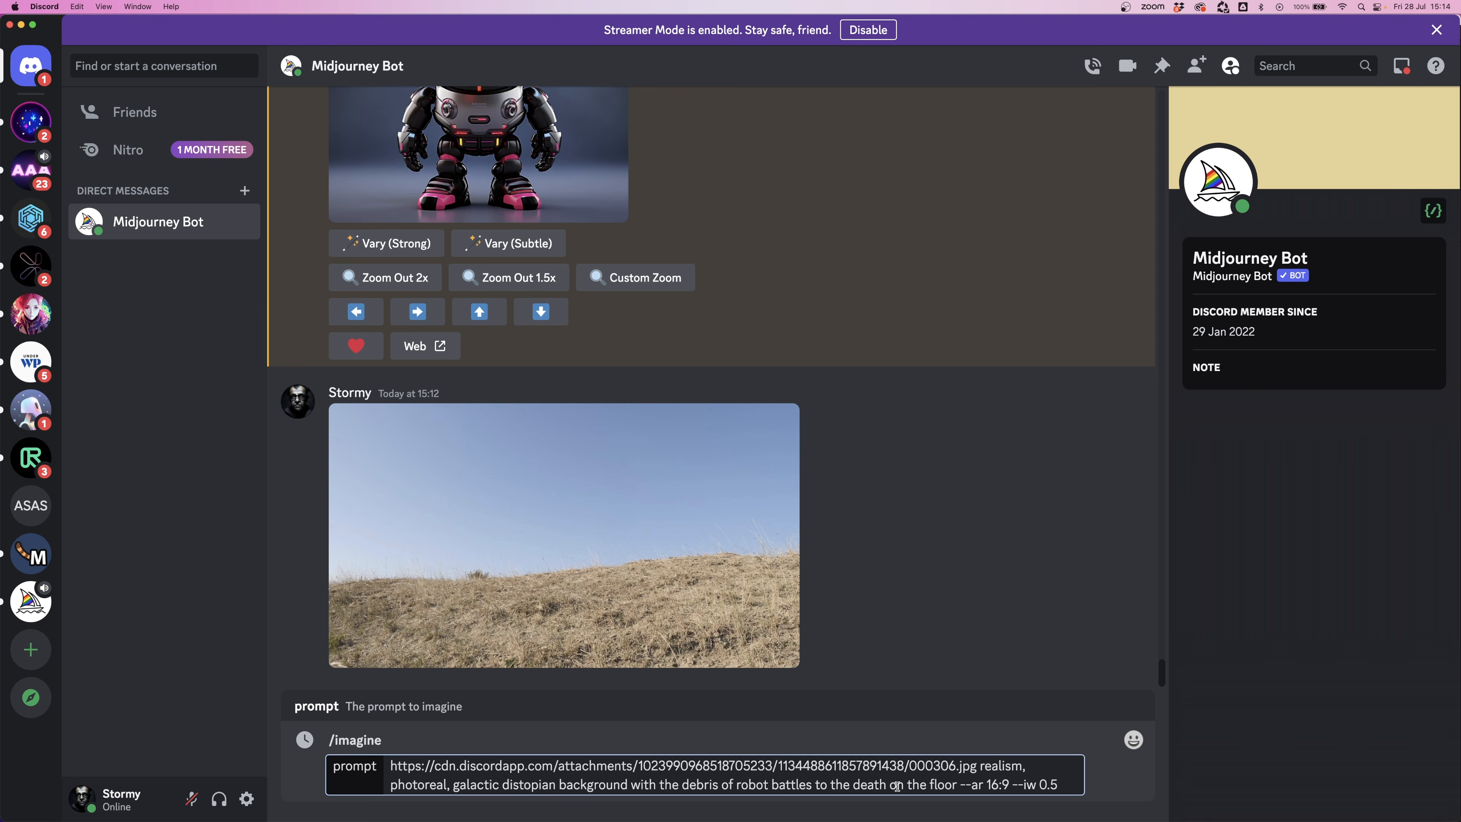
{"action": "left_click_drag", "start_coordinate": [962, 788], "coordinate": [1010, 787]}
{"action": "left_click", "coordinate": [1015, 786]}
{"action": "left_click_drag", "start_coordinate": [986, 786], "coordinate": [1010, 784]}
{"action": "left_click_drag", "start_coordinate": [1023, 786], "coordinate": [1059, 786]}
{"action": "key", "text": "Return"}
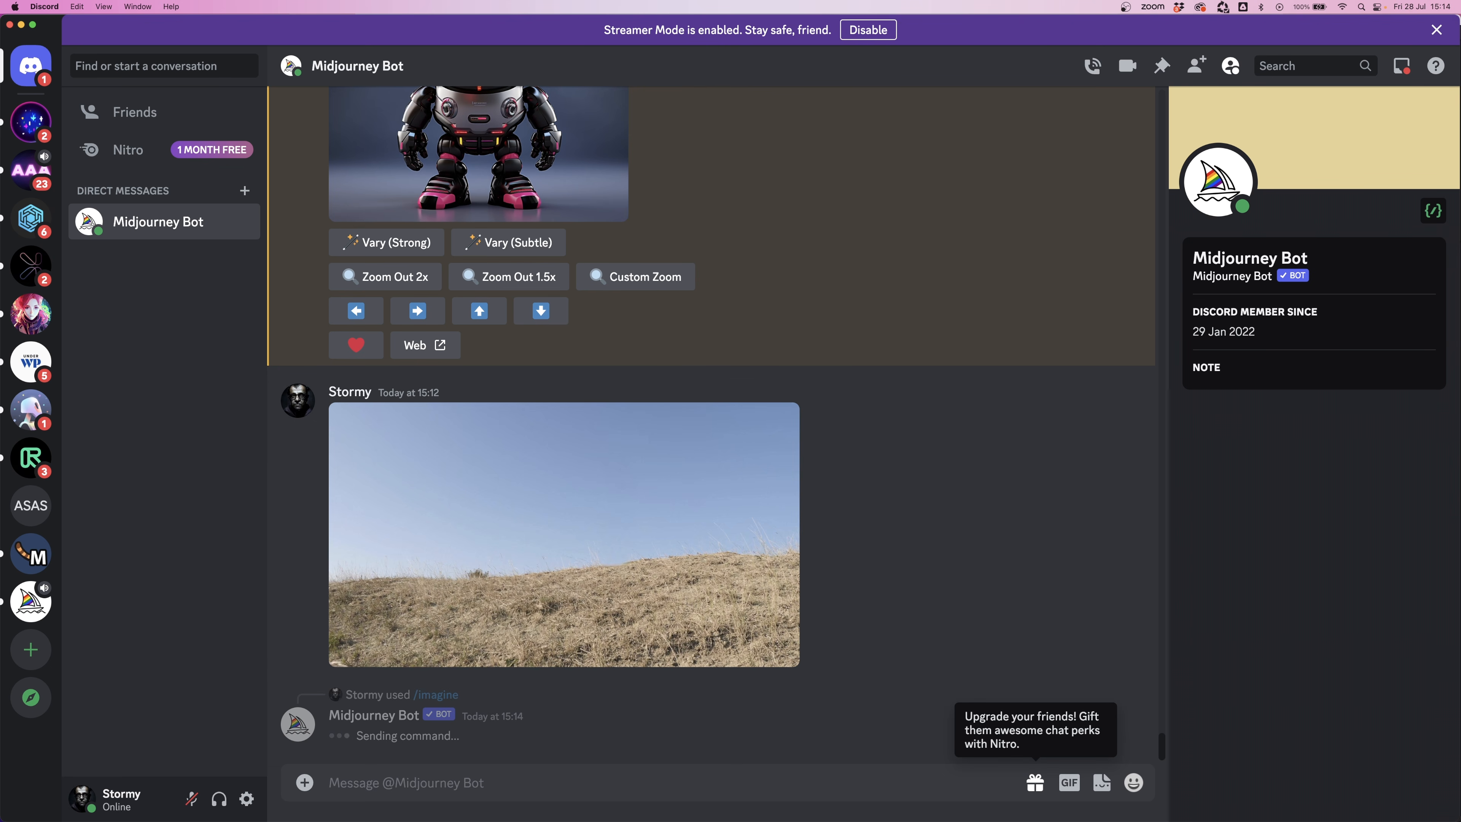
- Review the generated four-image battle grid and open the upscaled Image #1 on the Midjourney website
{"action": "left_click", "coordinate": [545, 252]}
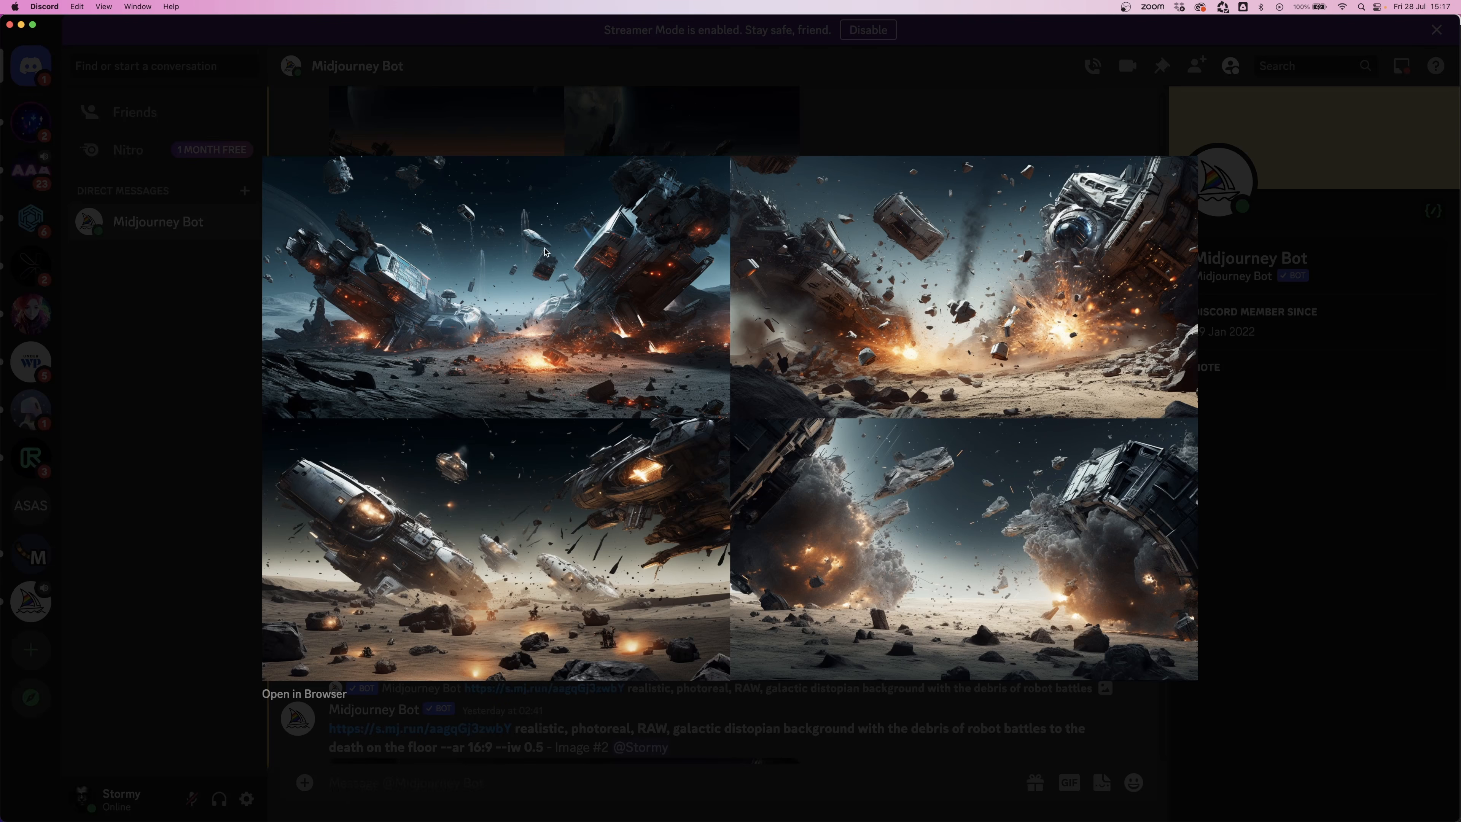
{"action": "key", "text": "Escape"}
{"action": "scroll", "coordinate": [624, 460], "scroll_direction": "down", "scroll_amount": 5}
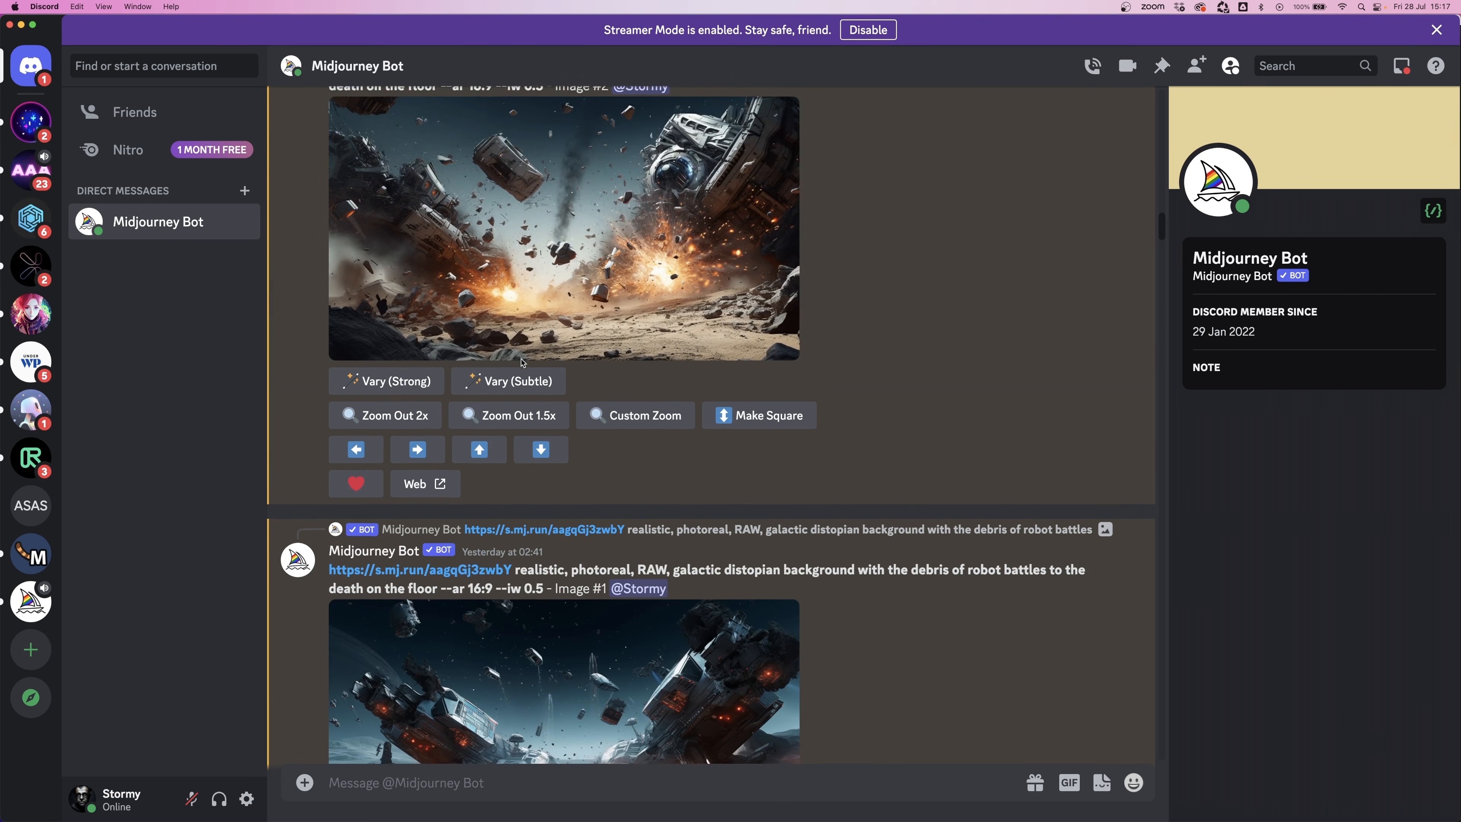
{"action": "left_click", "coordinate": [626, 557]}
{"action": "left_click", "coordinate": [426, 719]}
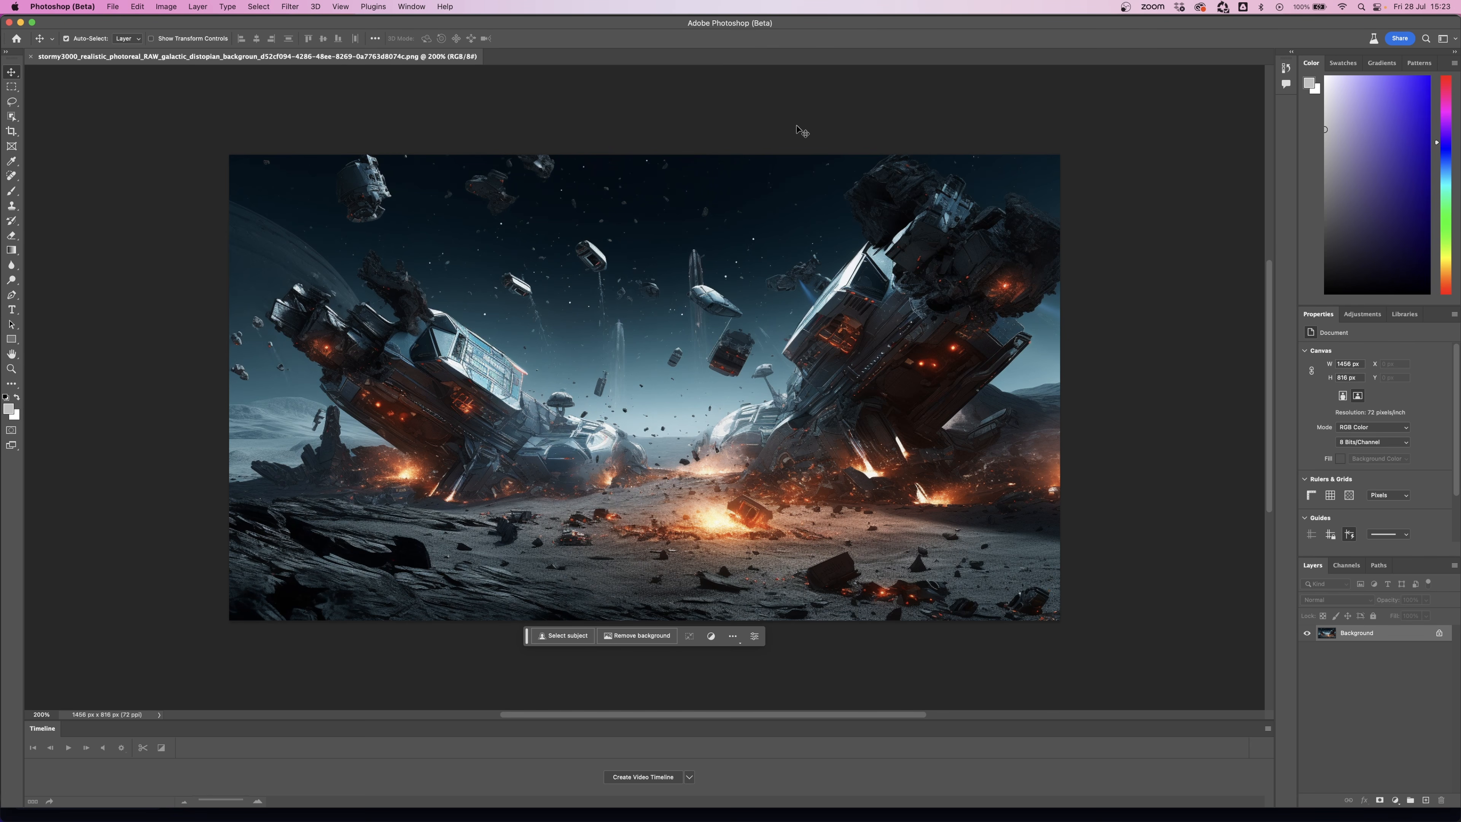
- In Photoshop, use the Depth Blur neural filter to output only the background's depth map to a new layer, and start exporting it for web
{"action": "left_click", "coordinate": [293, 8]}
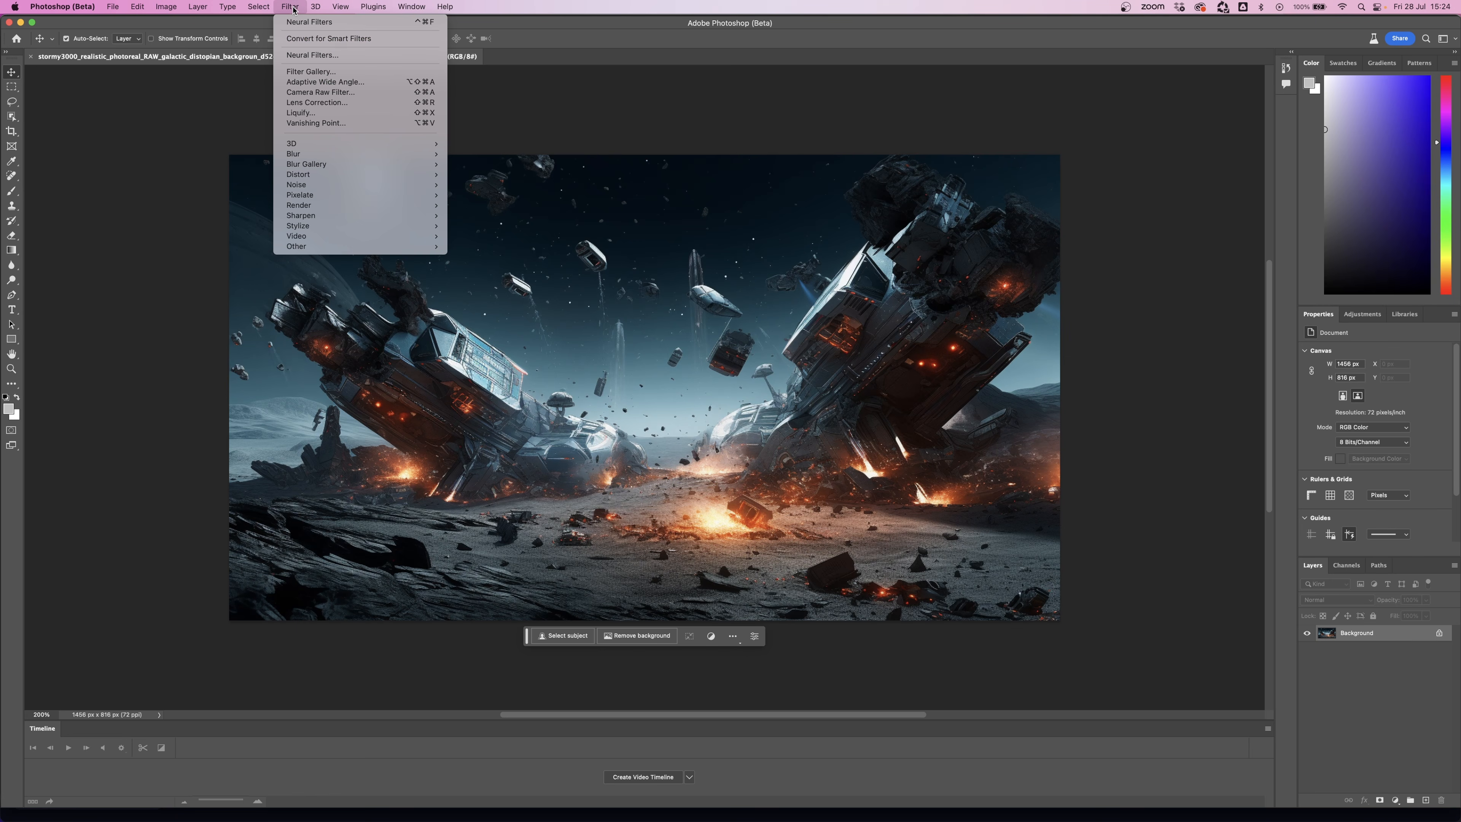
{"action": "left_click", "coordinate": [312, 57]}
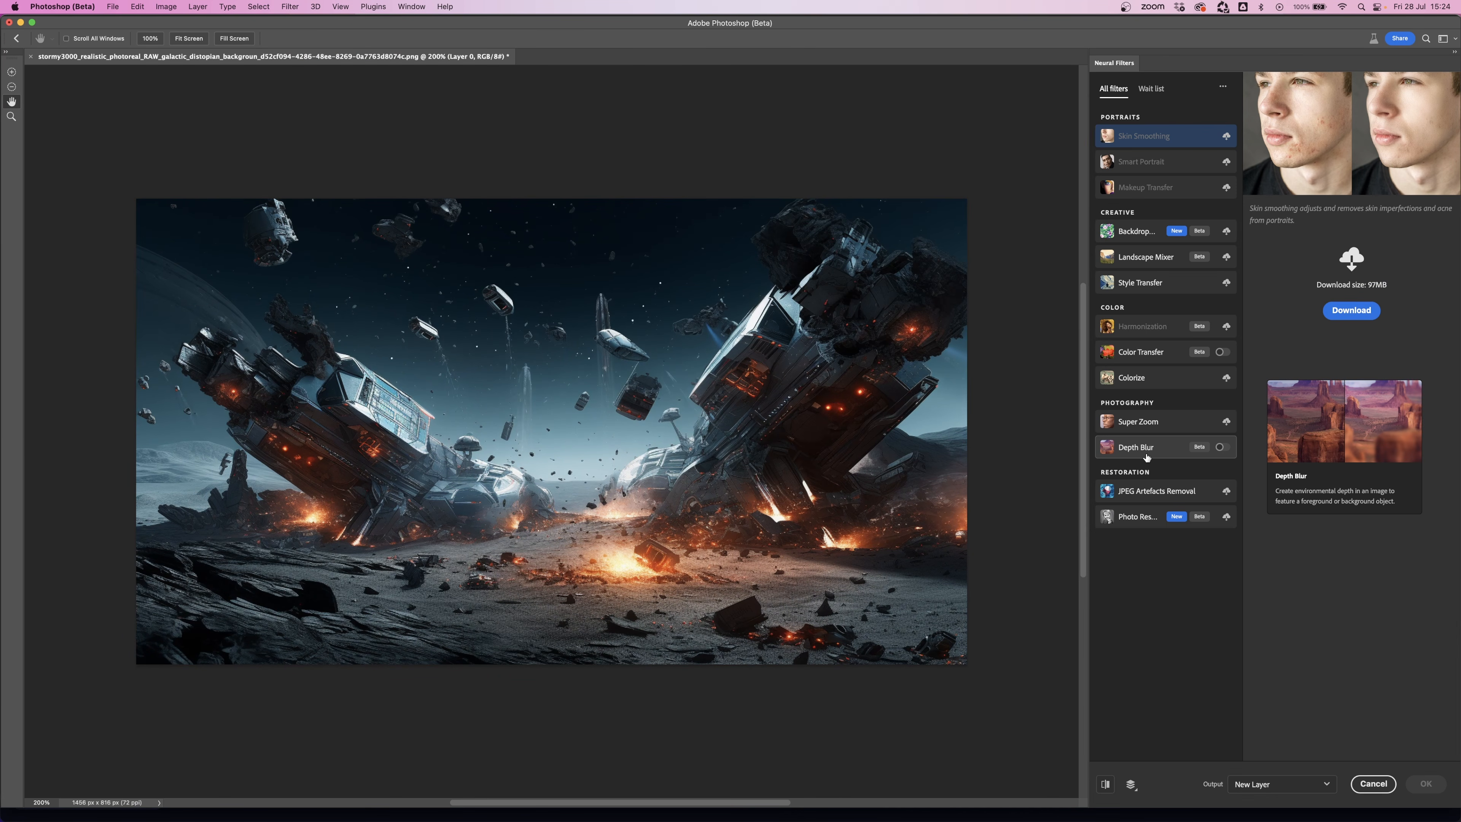
{"action": "left_click", "coordinate": [1162, 452]}
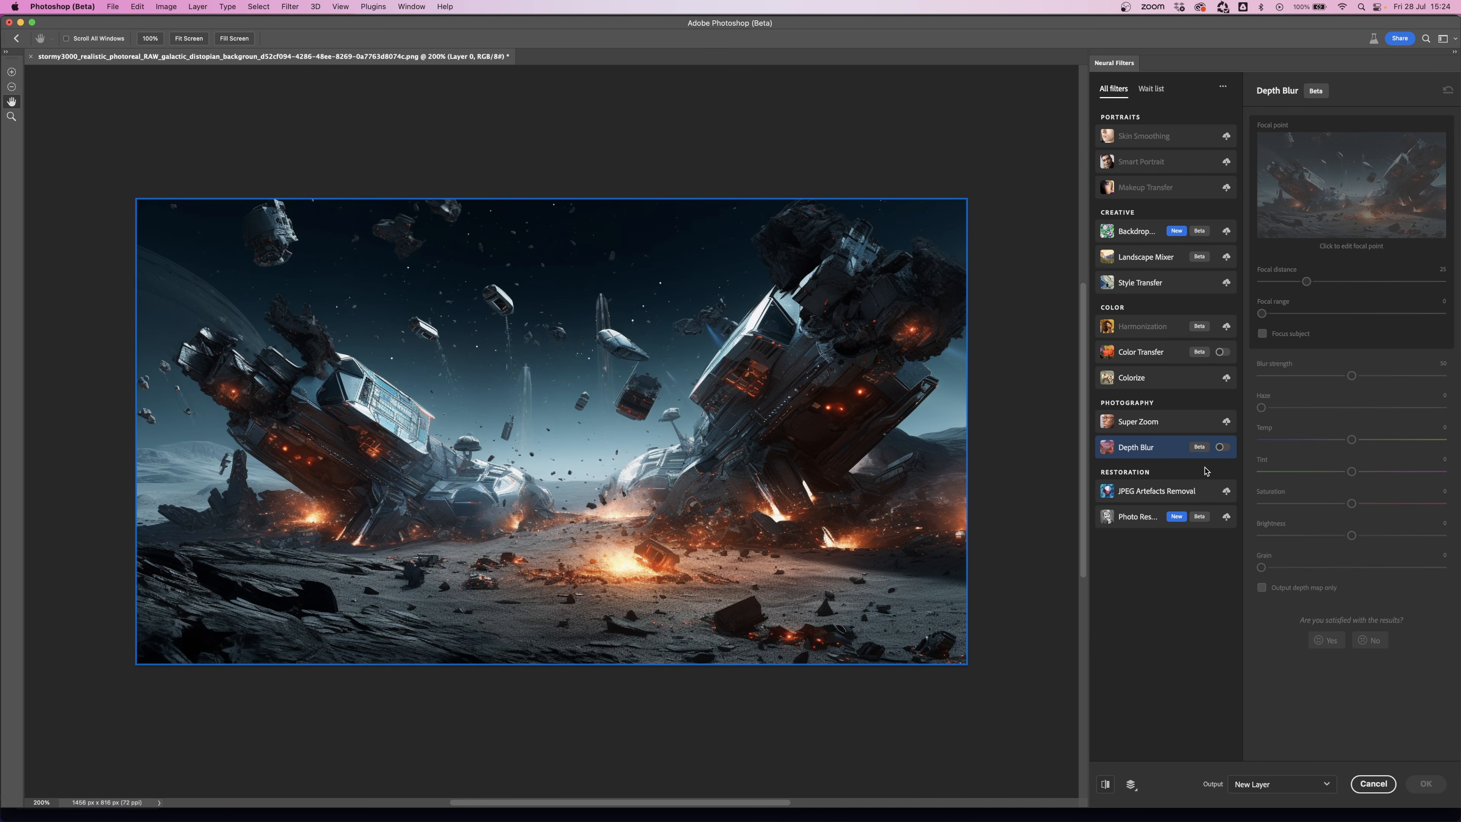
{"action": "left_click", "coordinate": [1221, 449]}
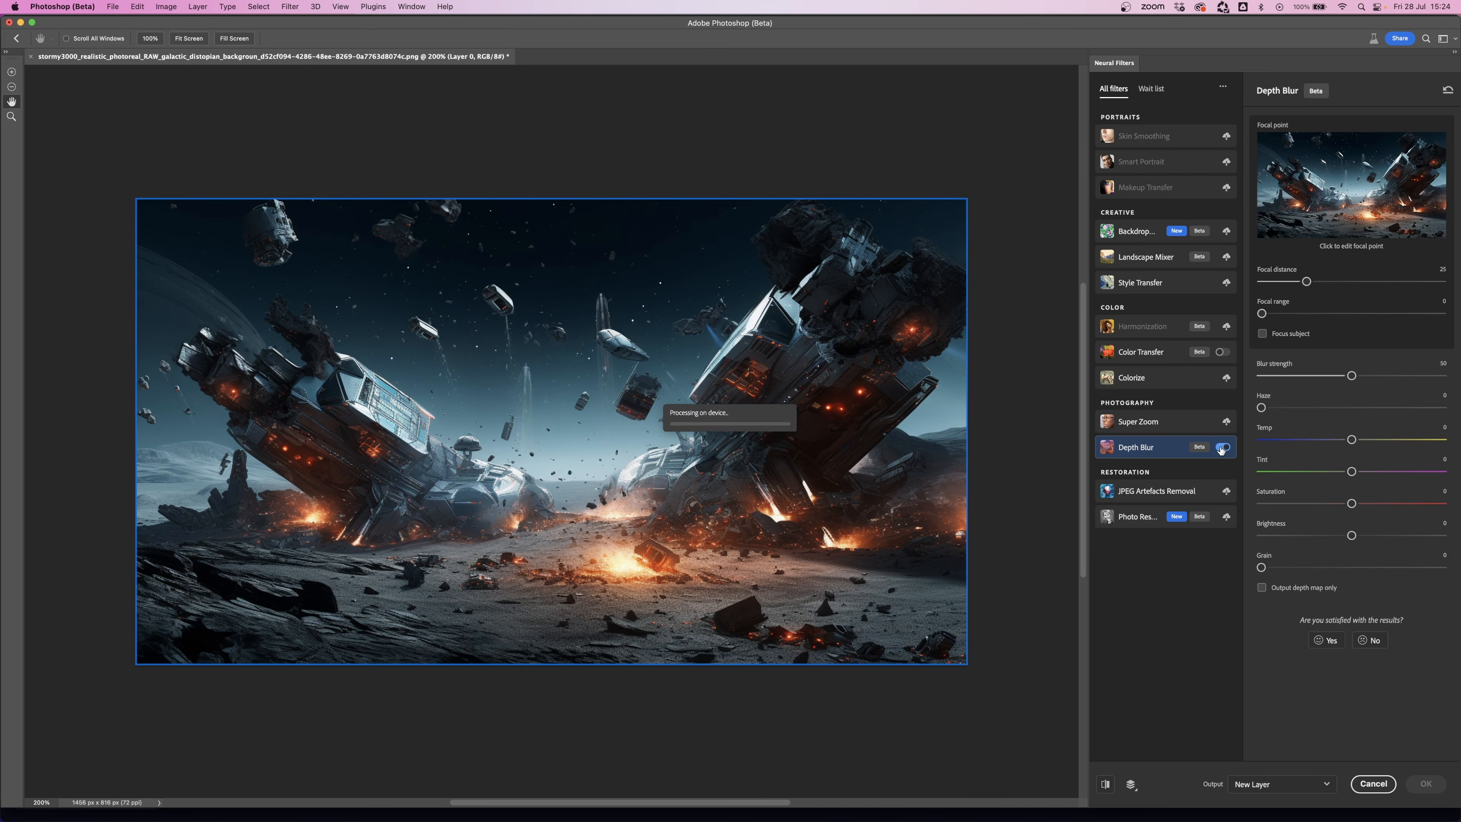
{"action": "left_click", "coordinate": [1262, 588]}
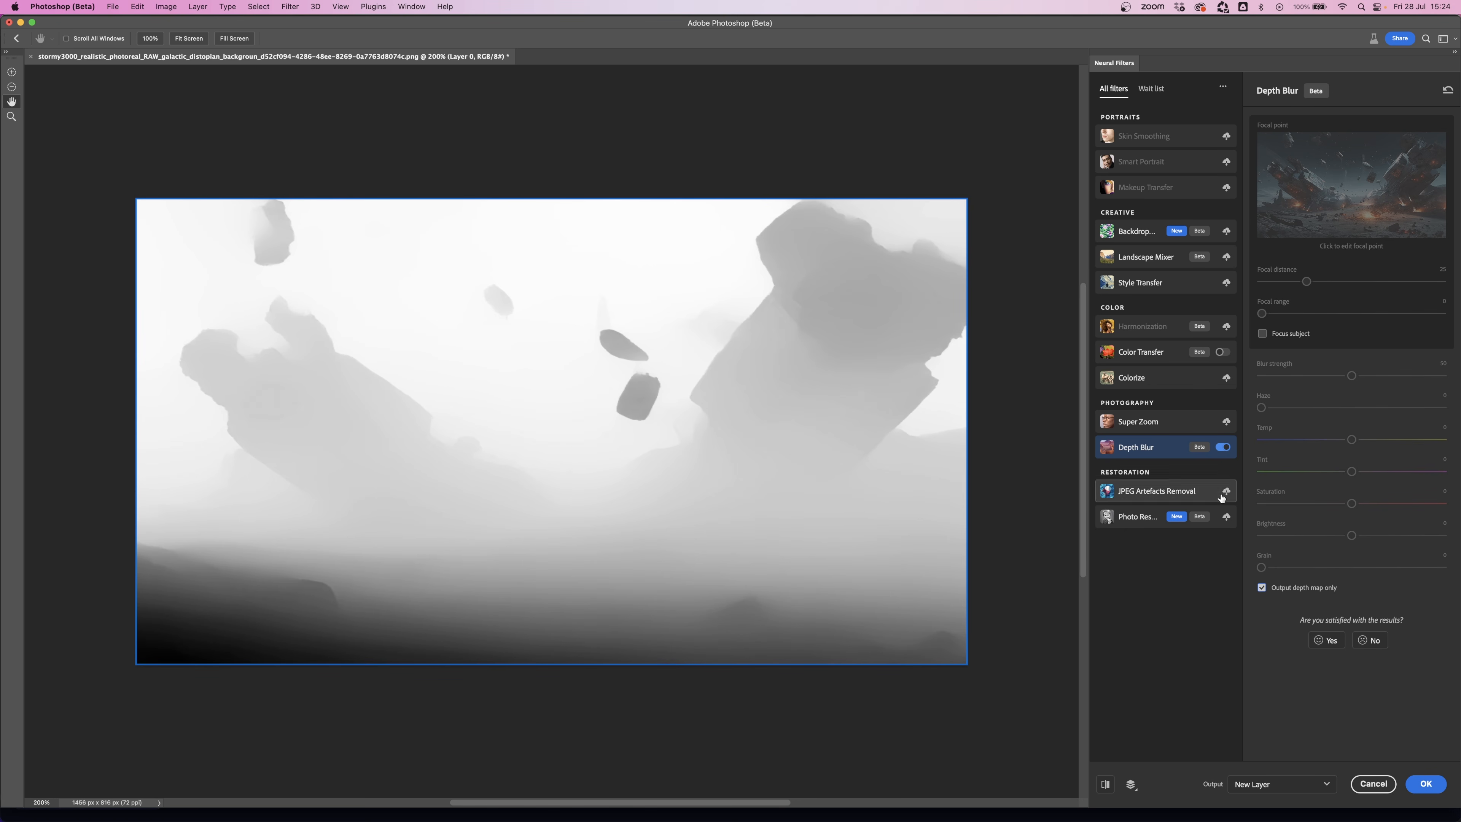
{"action": "left_click", "coordinate": [1426, 784]}
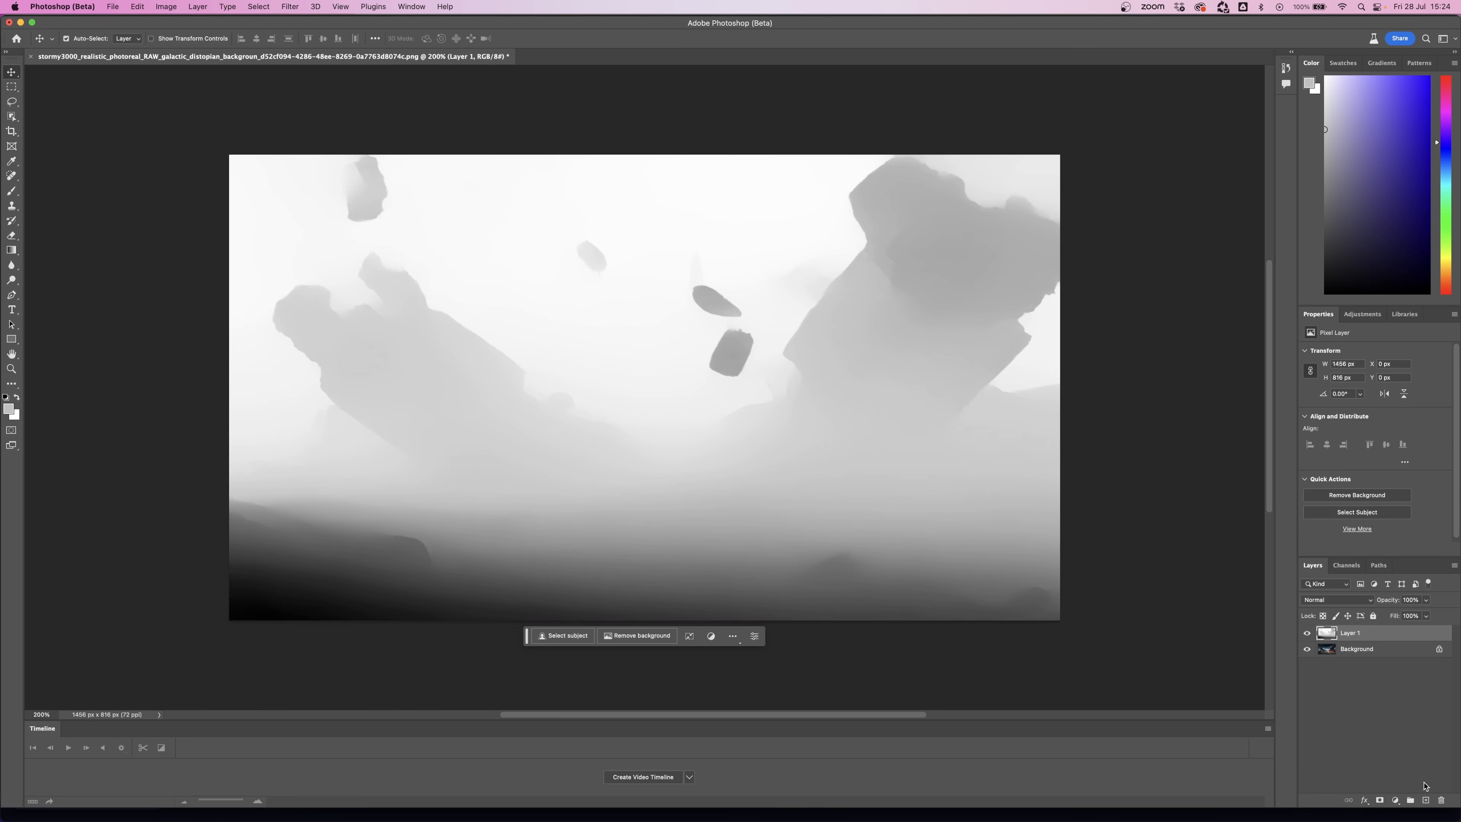
{"action": "key", "text": "super+alt+shift+s"}
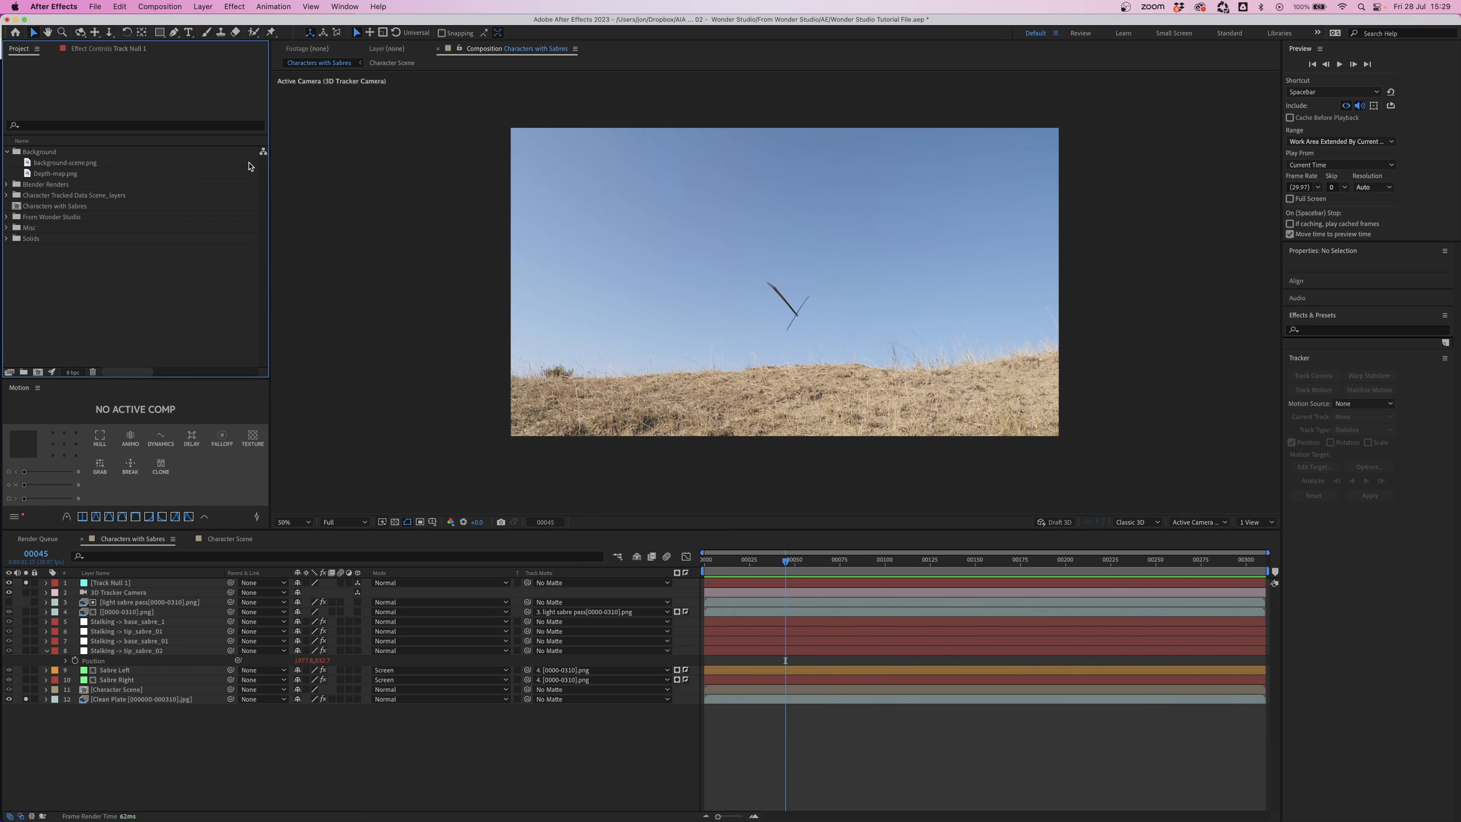
- In After Effects, add background-scene.png and Depth-map.png above all layers in the Characters with Sabres composition
{"action": "left_click", "coordinate": [80, 167]}
{"action": "left_click", "coordinate": [71, 174]}
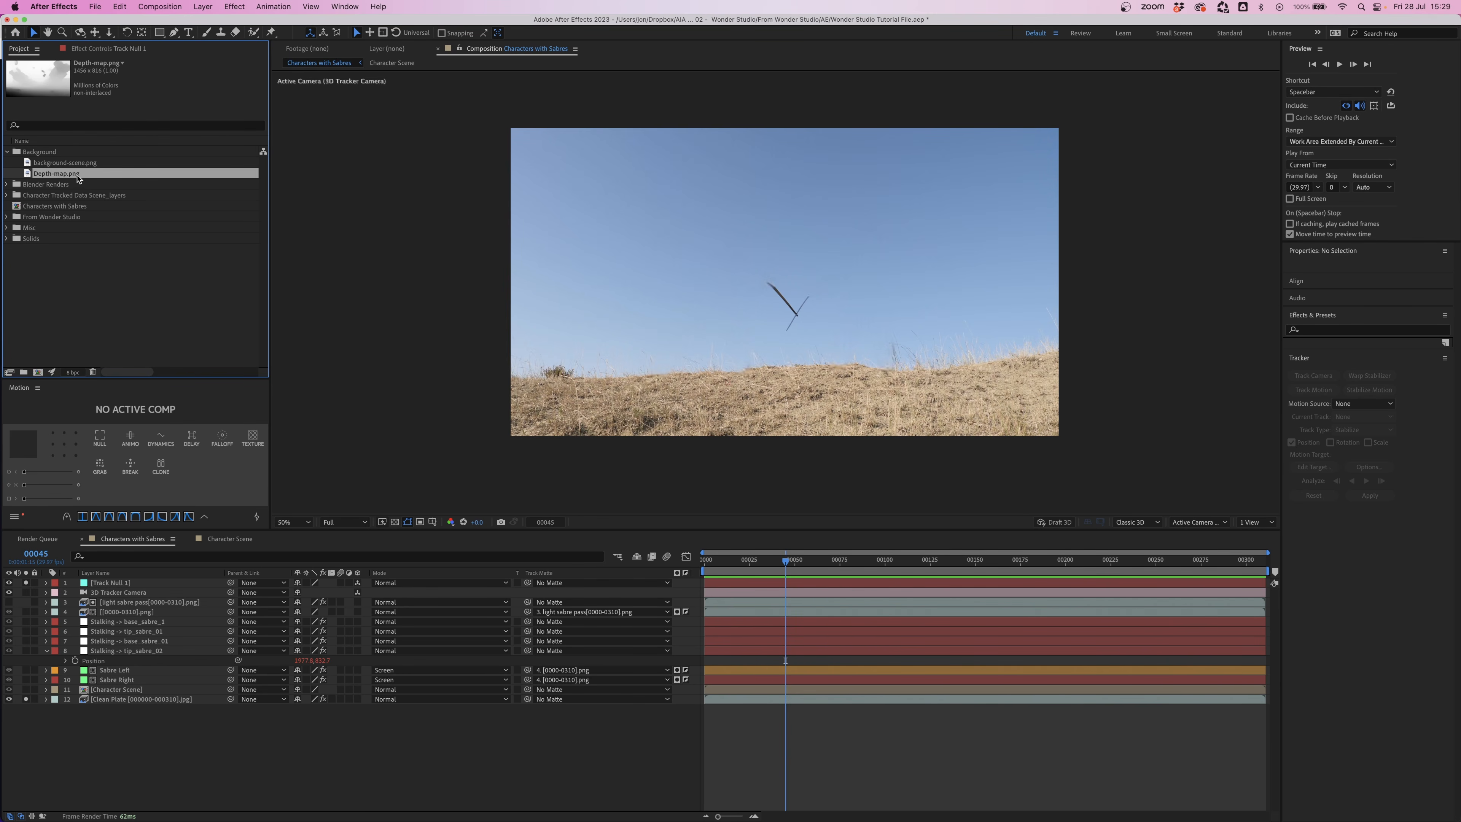
{"action": "left_click", "coordinate": [47, 153]}
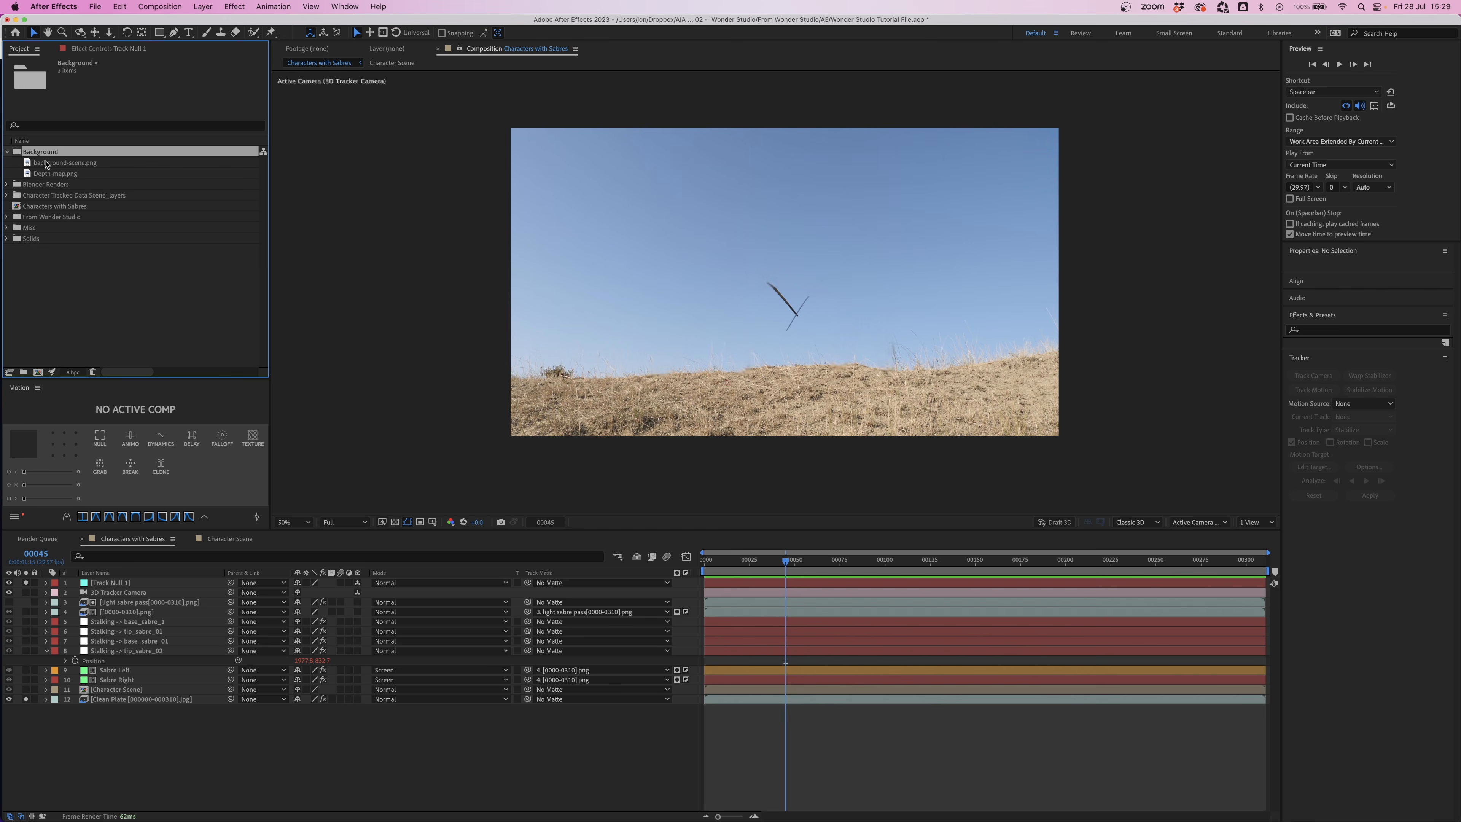
{"action": "left_click", "coordinate": [60, 162]}
{"action": "left_click", "coordinate": [62, 174], "text": "shift"}
{"action": "left_click_drag", "start_coordinate": [62, 174], "coordinate": [114, 585]}
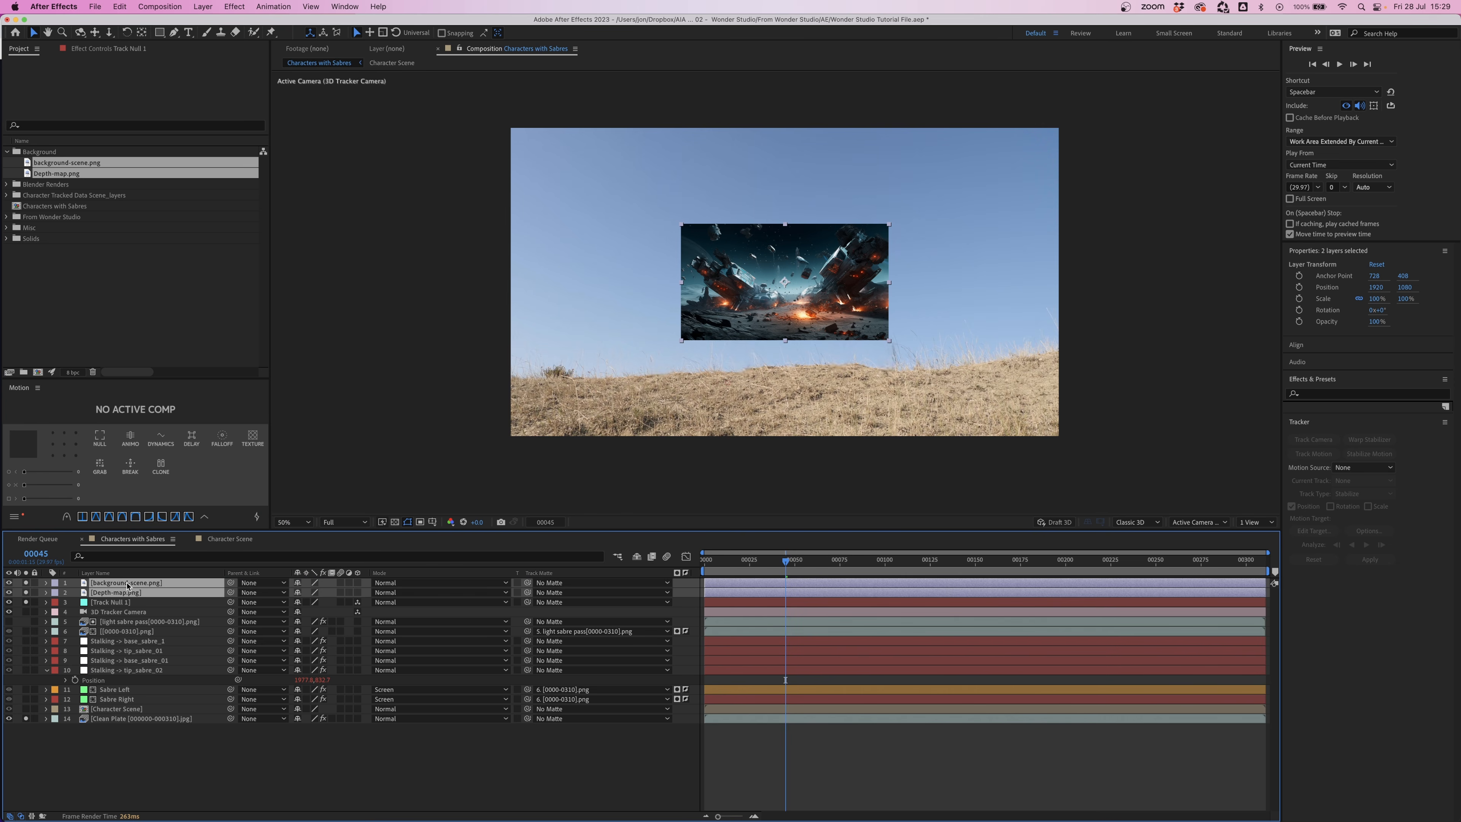
- Set the scale of both background-scene.png and Depth-map.png to 265%
{"action": "key", "text": "s"}
{"action": "left_click", "coordinate": [310, 612]}
{"action": "type", "text": "265"}
{"action": "key", "text": "Return"}
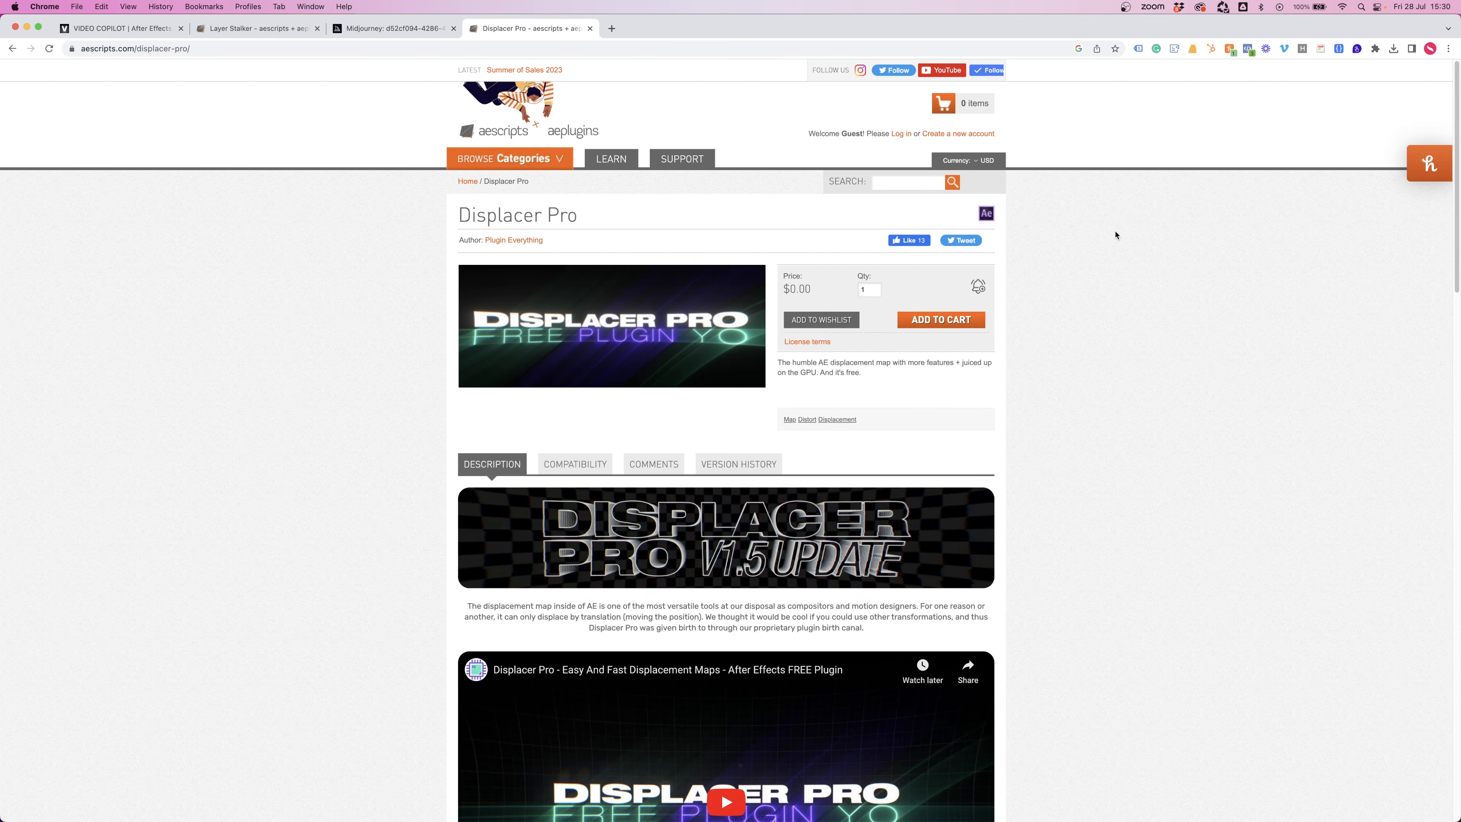
- Return to After Effects, apply Displacer Pro to background-scene.png with Depth-map.png as the Map Layer, and try out its translation
{"action": "key", "text": "super+Tab"}
{"action": "right_click", "coordinate": [180, 201]}
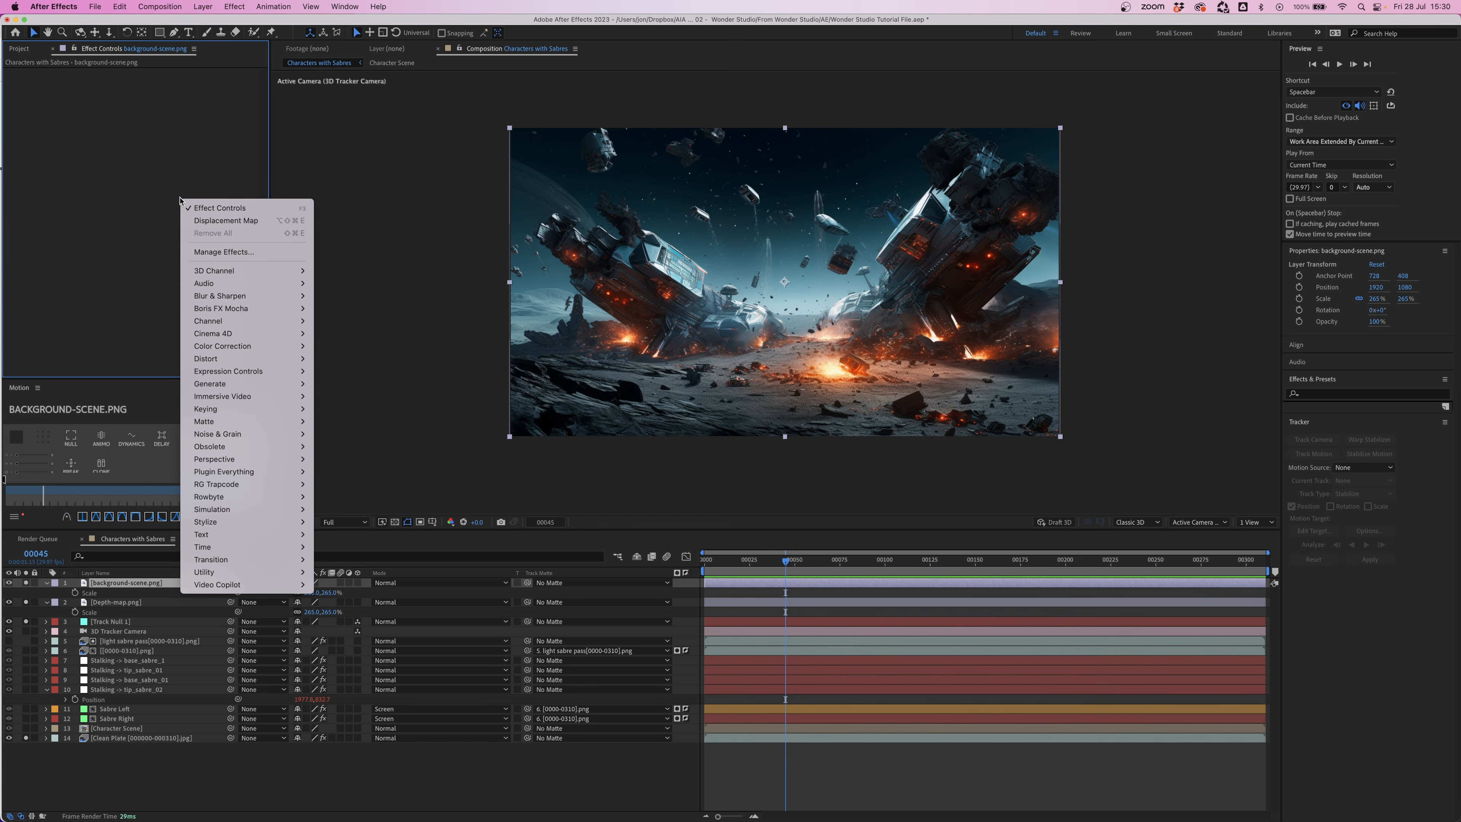
{"action": "mouse_move", "coordinate": [239, 472]}
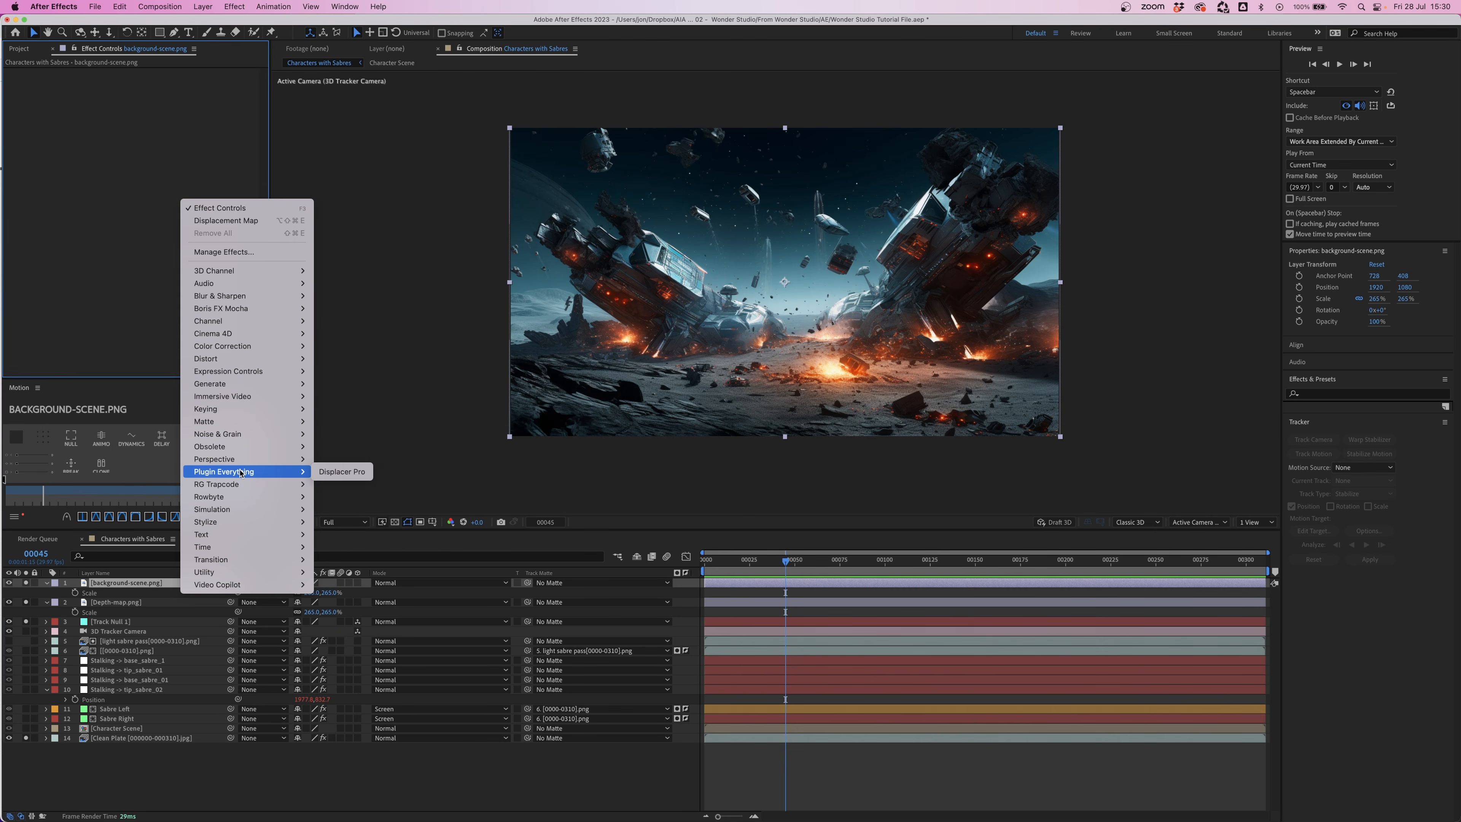
{"action": "left_click", "coordinate": [330, 472]}
{"action": "left_click", "coordinate": [170, 83]}
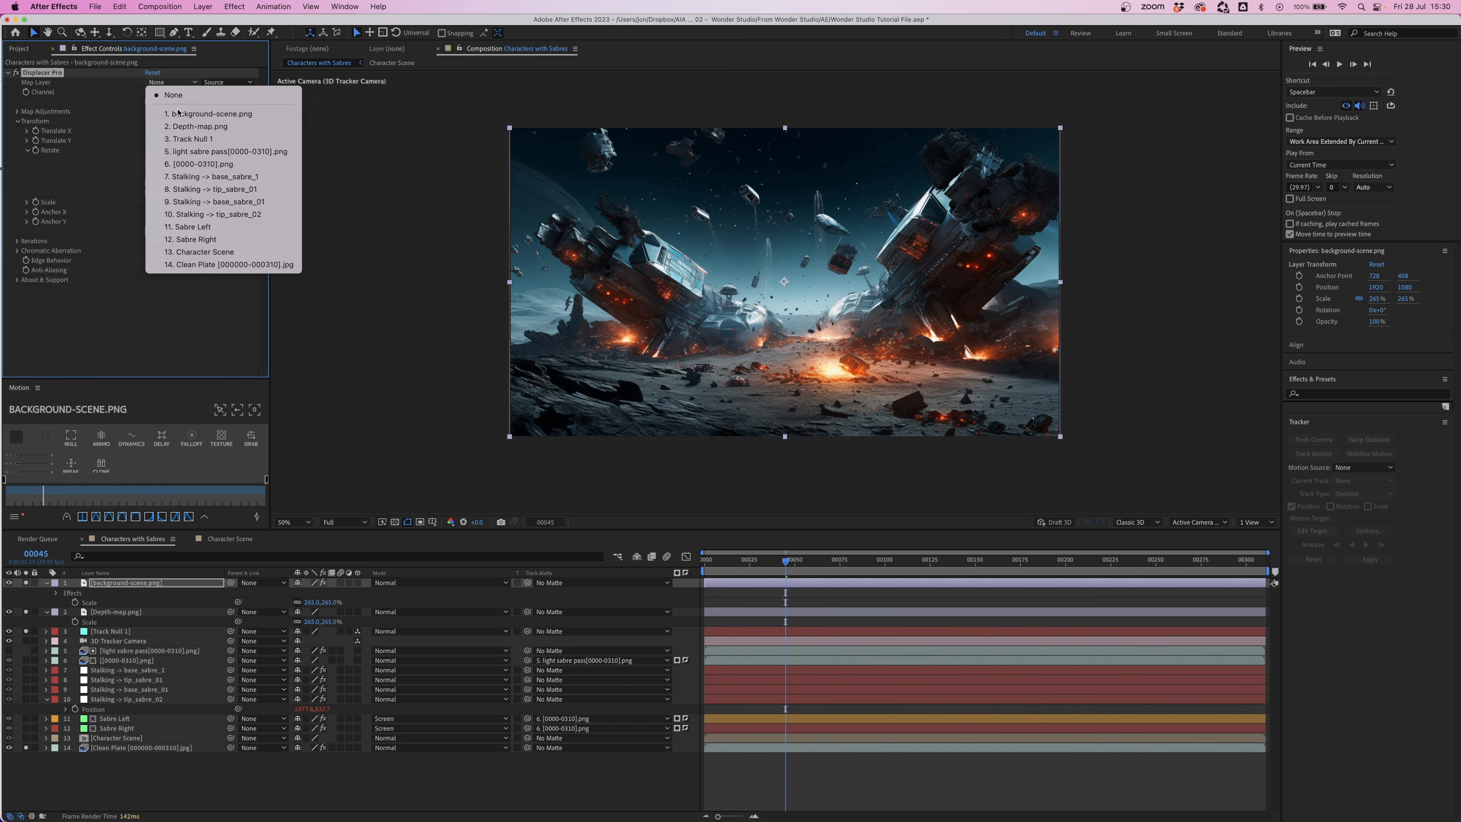
{"action": "left_click", "coordinate": [172, 126]}
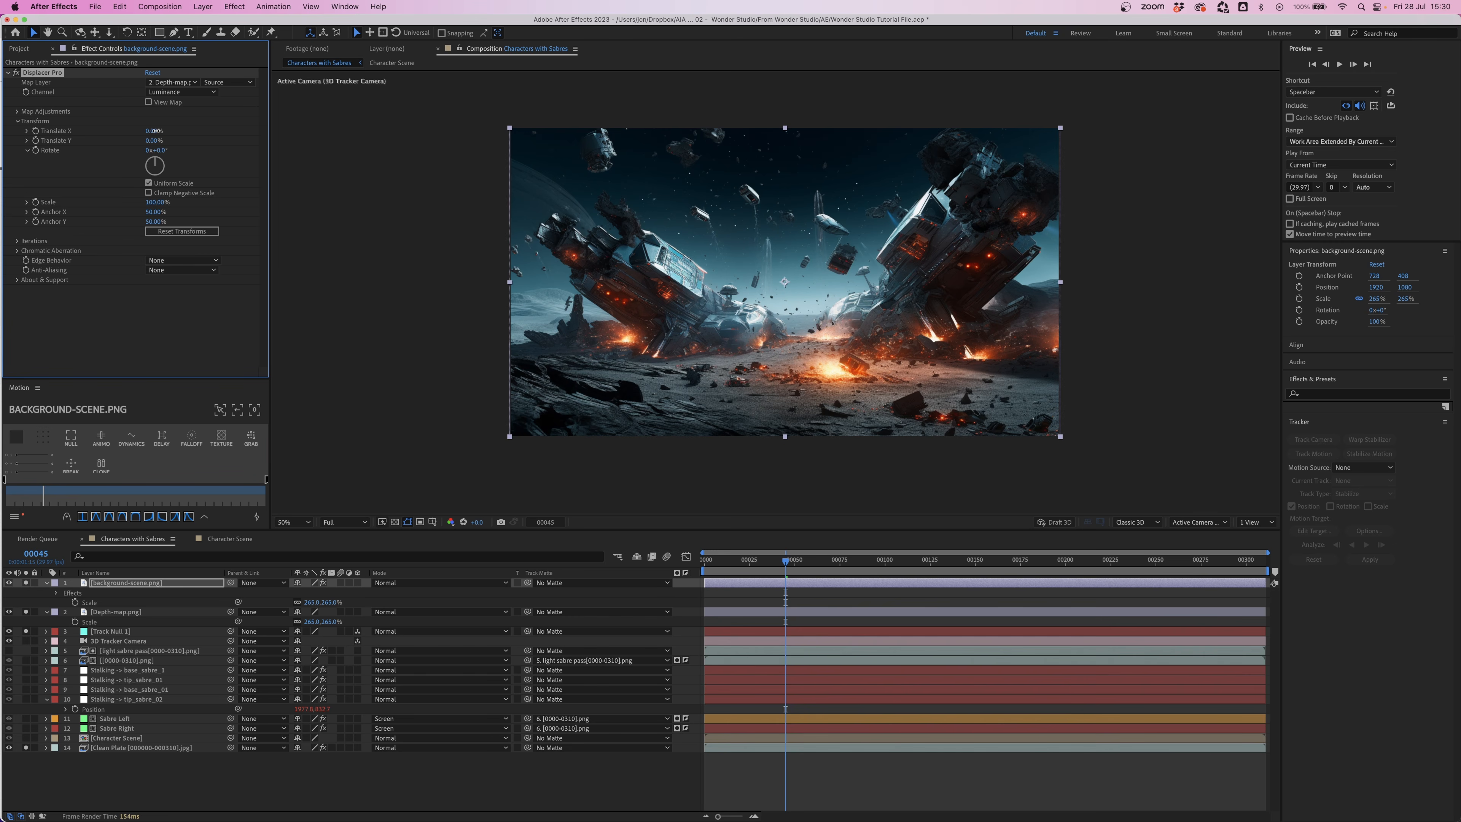
{"action": "mouse_move", "coordinate": [154, 131]}
{"action": "left_mouse_down"}
{"action": "mouse_move", "coordinate": [166, 131]}
{"action": "mouse_move", "coordinate": [154, 138]}
{"action": "left_mouse_up"}
- Reveal the 3D Tracker Camera's Position and Orientation properties and move the current time to frame 00003
{"action": "left_click", "coordinate": [72, 643]}
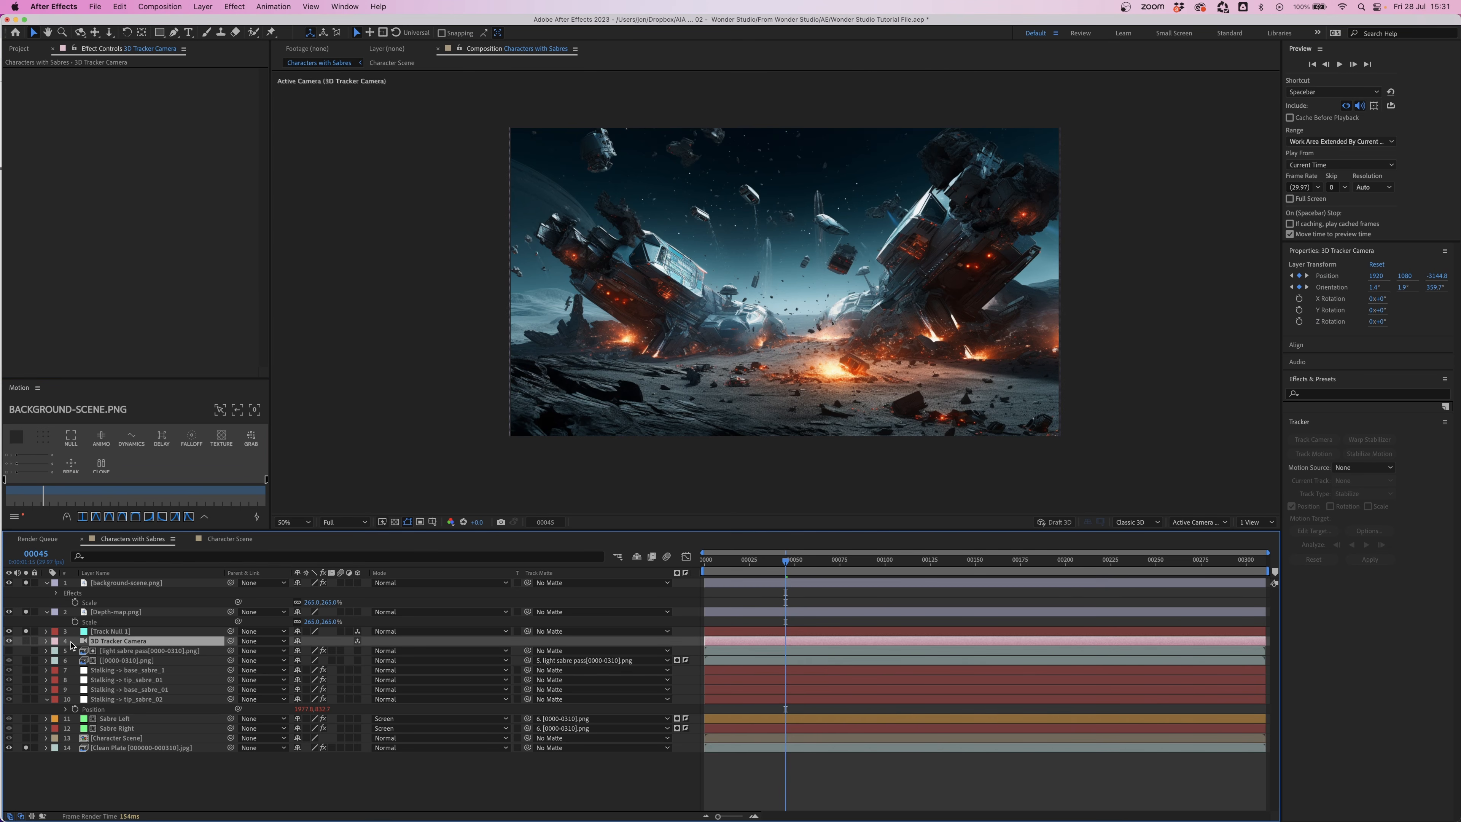
{"action": "left_click", "coordinate": [46, 641]}
{"action": "left_click", "coordinate": [57, 651]}
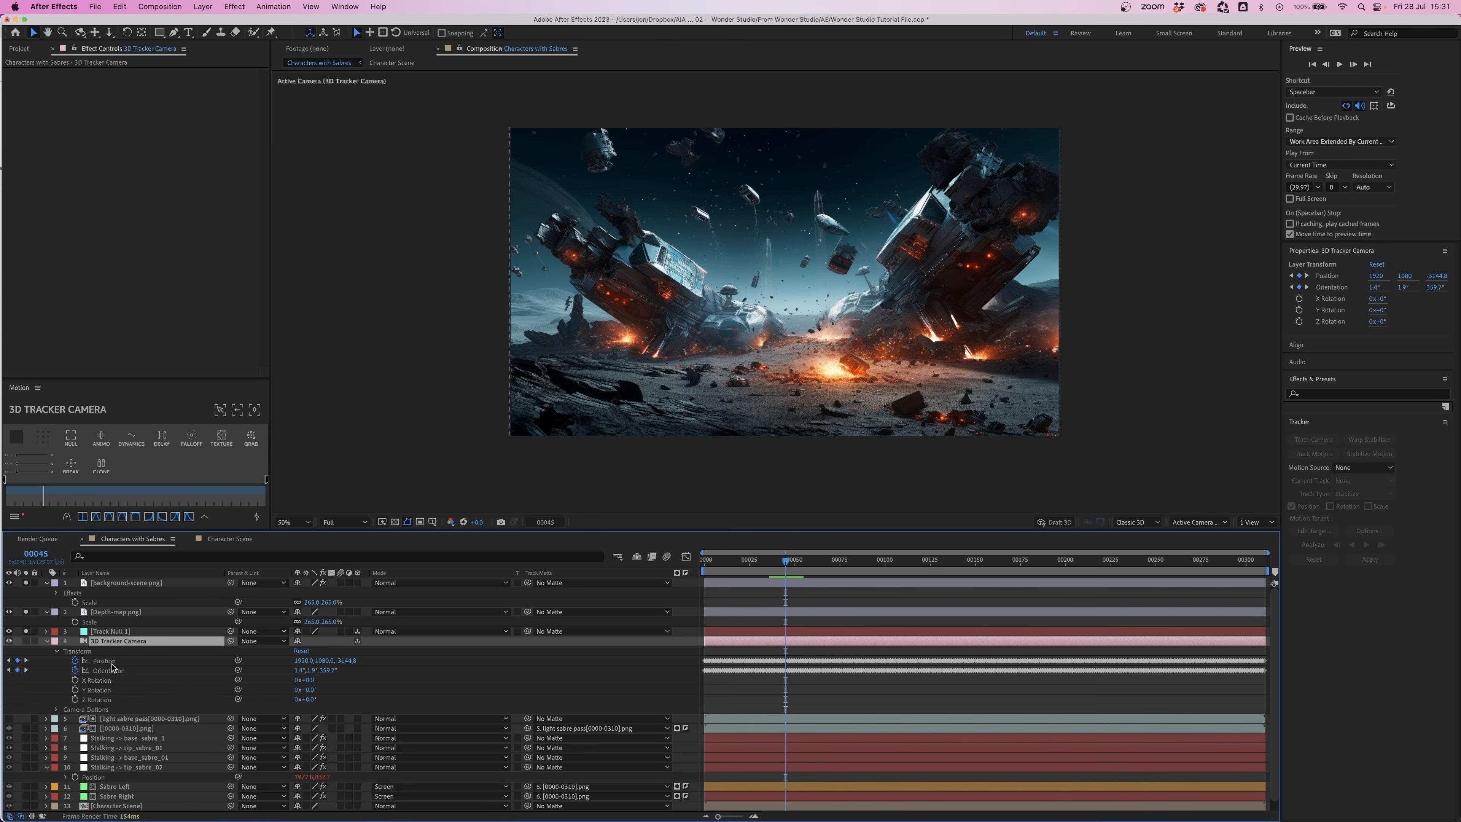
{"action": "left_click", "coordinate": [112, 663]}
{"action": "left_click", "coordinate": [133, 670]}
{"action": "left_click", "coordinate": [760, 689]}
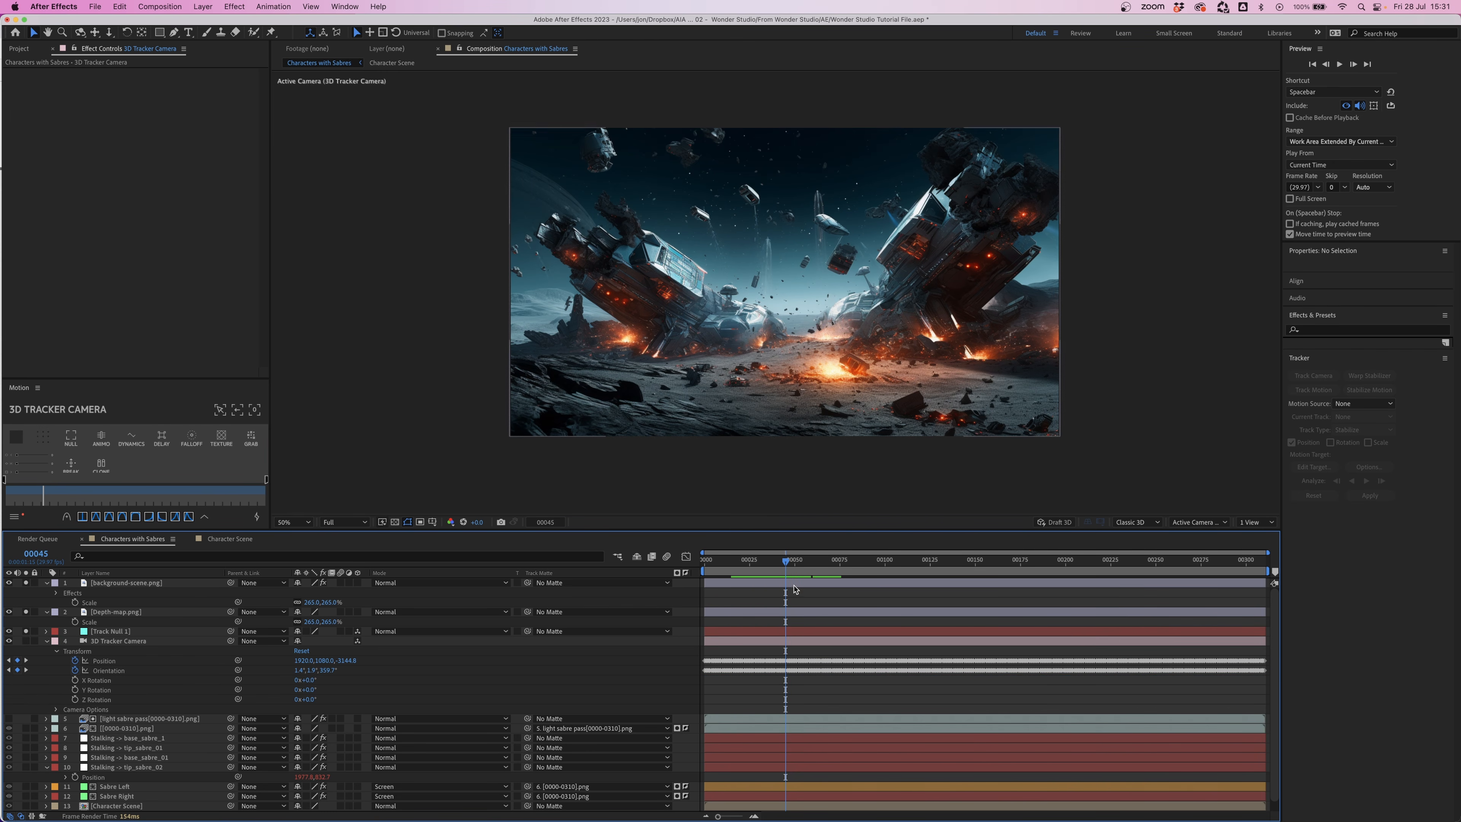
{"action": "left_click_drag", "start_coordinate": [786, 561], "coordinate": [710, 561]}
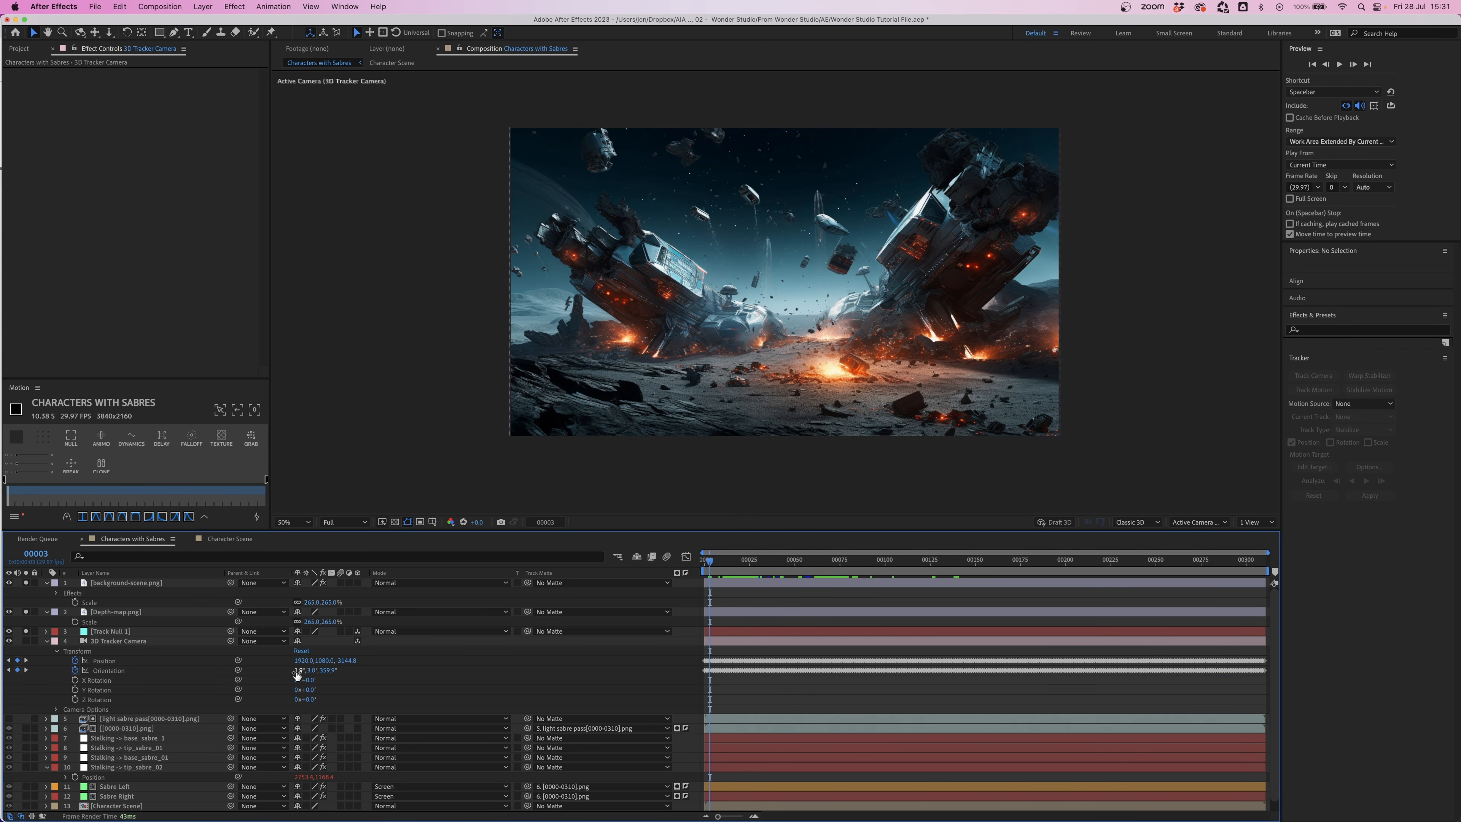
- Link Displacer Pro's Translate X and Translate Y on background-scene.png to the 3D Tracker Camera's X and Y Orientation values
{"action": "left_click", "coordinate": [58, 595]}
{"action": "left_click", "coordinate": [57, 593]}
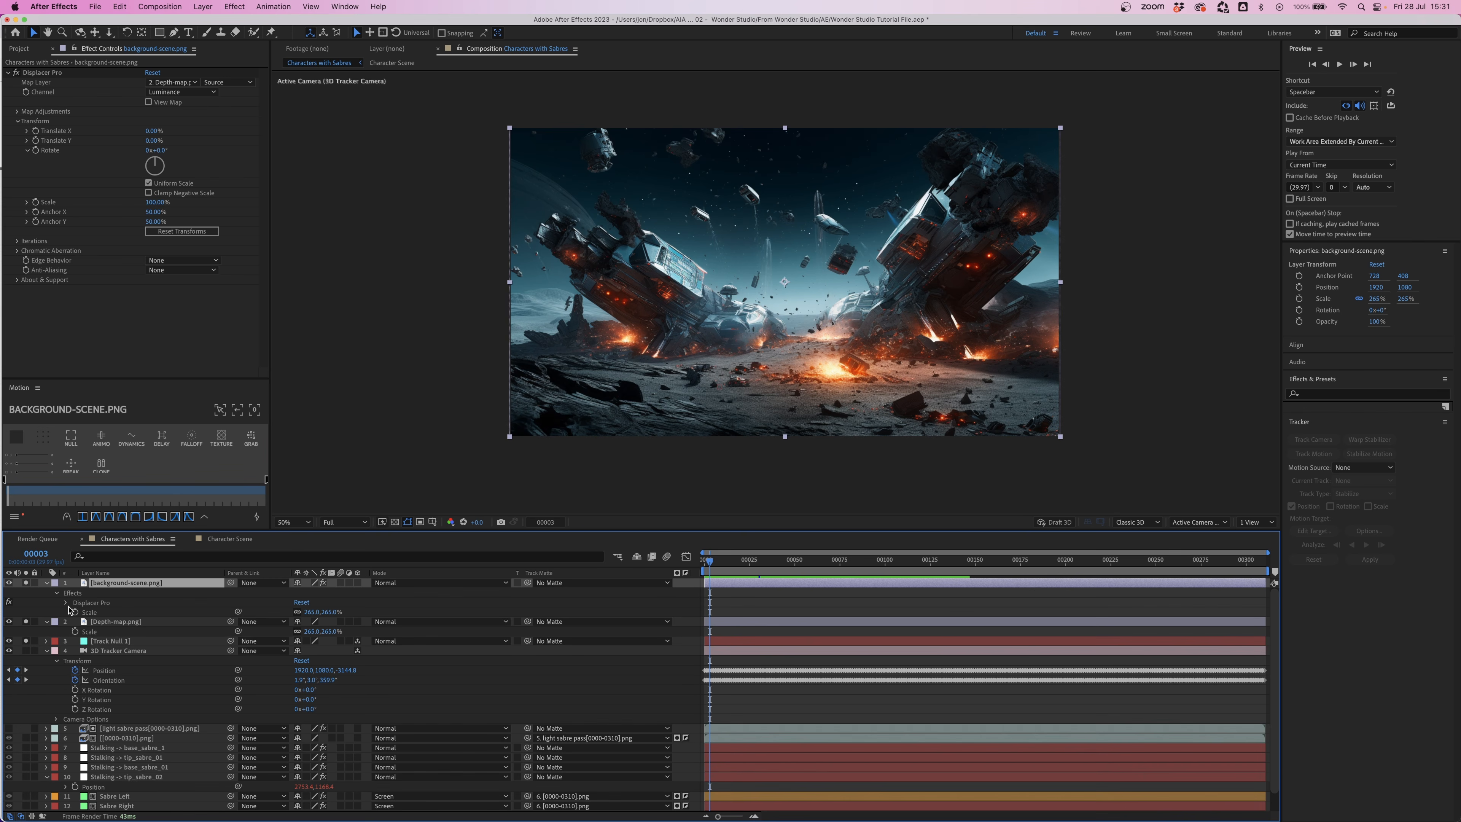
{"action": "left_click", "coordinate": [66, 603]}
{"action": "left_click", "coordinate": [77, 651]}
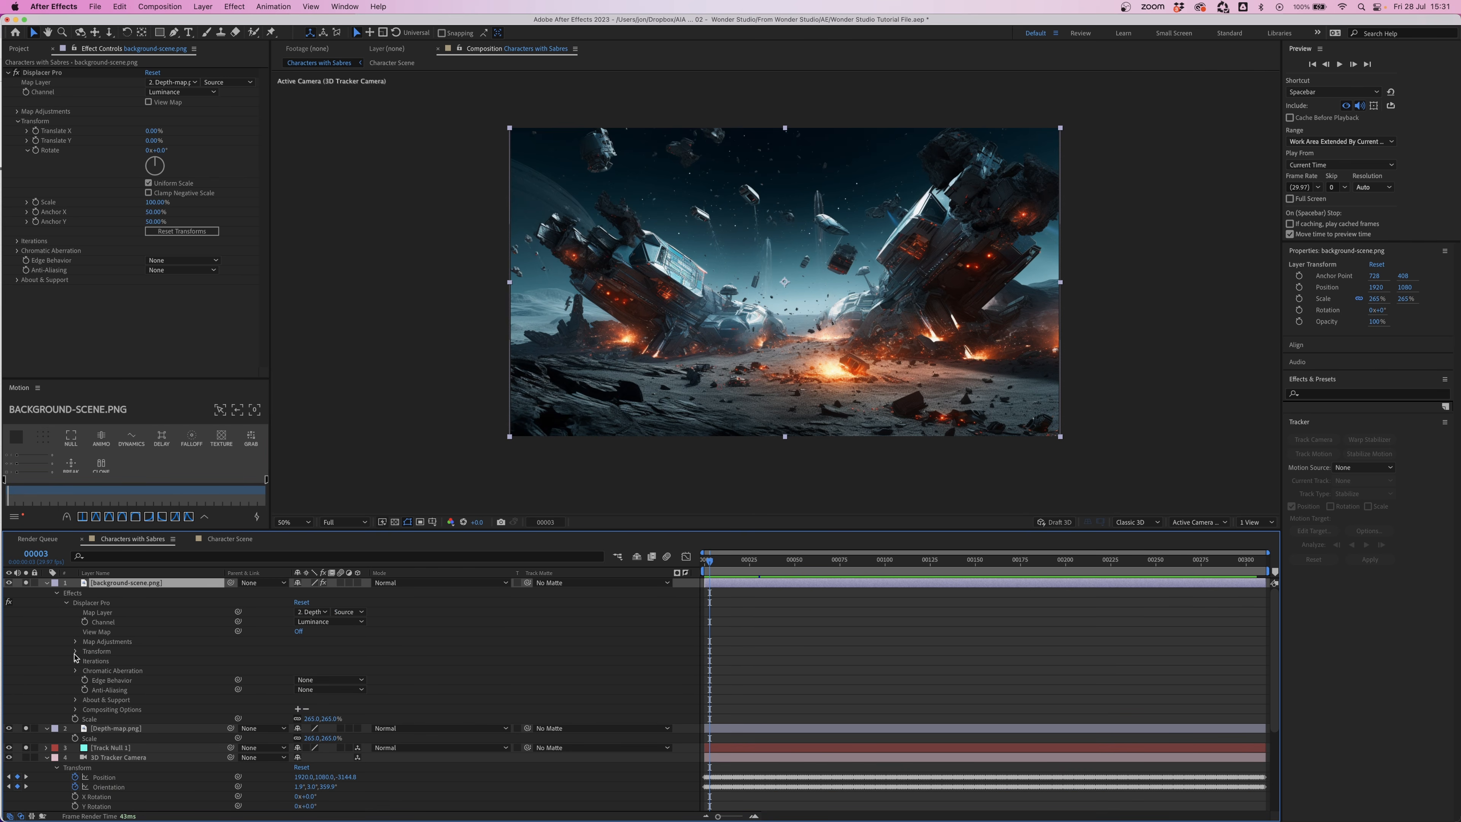
{"action": "scroll", "coordinate": [157, 669], "scroll_direction": "down", "scroll_amount": 1}
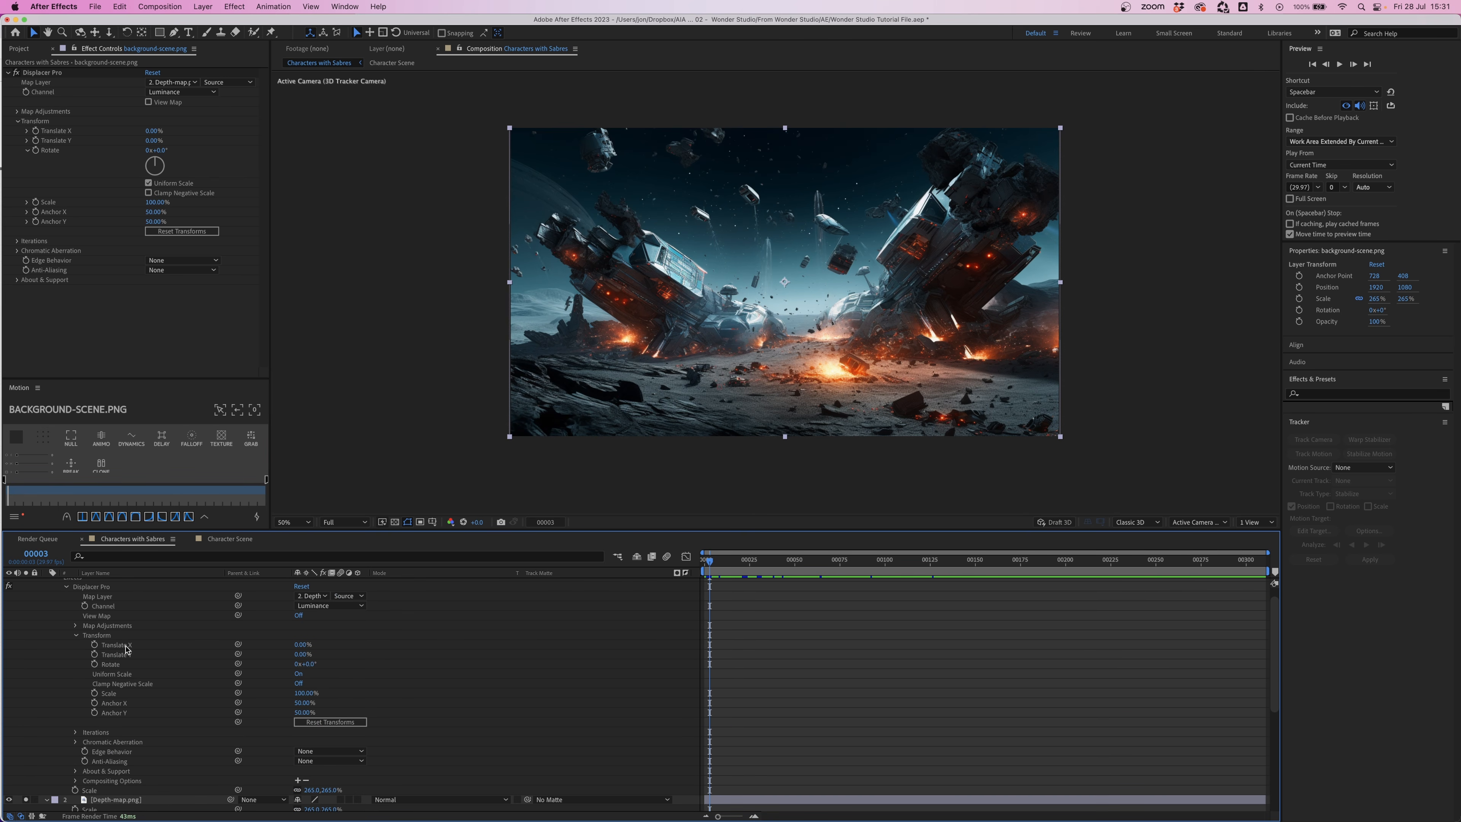
{"action": "scroll", "coordinate": [139, 661], "scroll_direction": "down", "scroll_amount": 2}
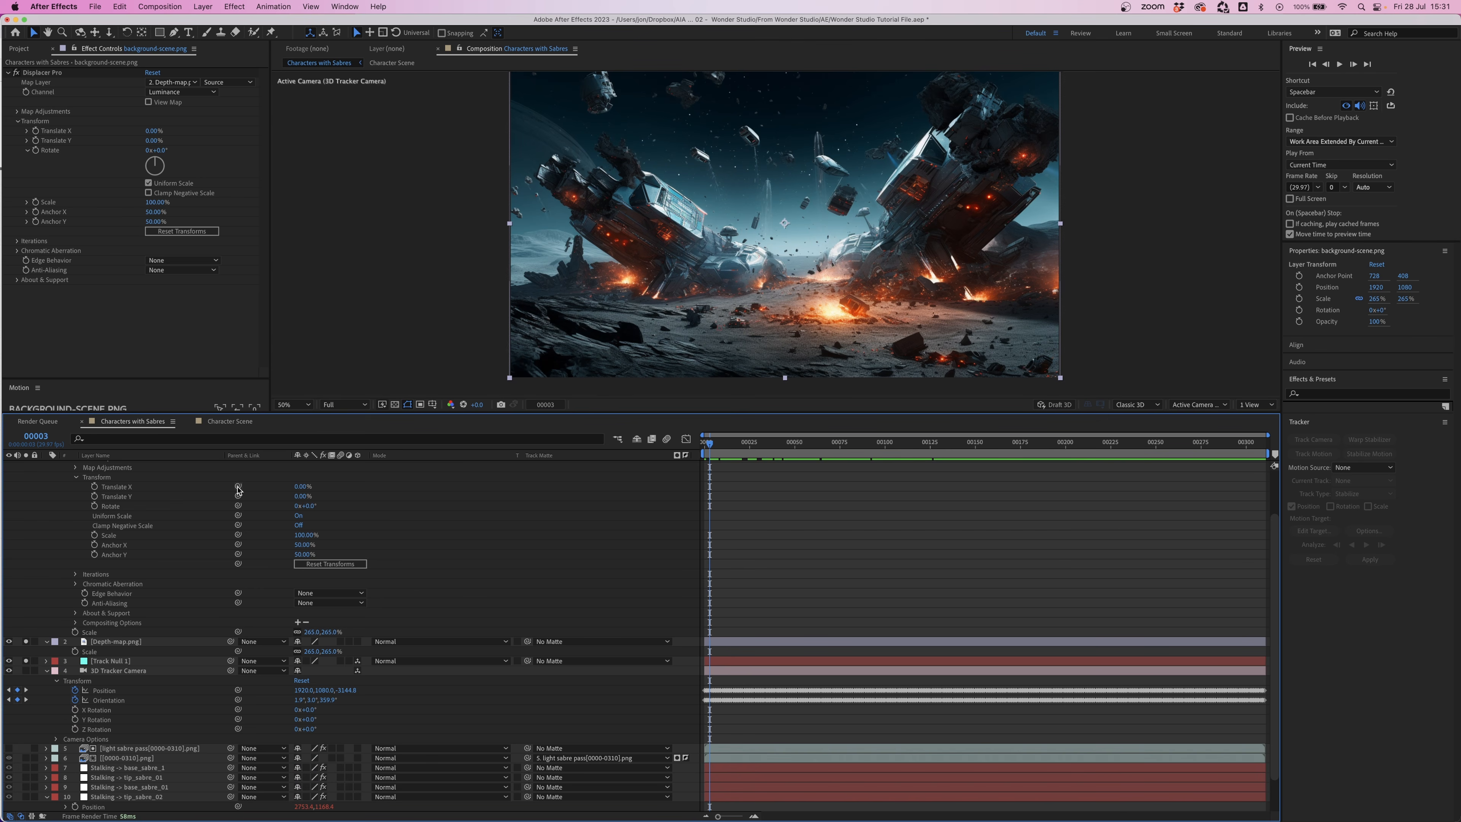
{"action": "left_click_drag", "start_coordinate": [238, 488], "coordinate": [299, 703]}
{"action": "left_click_drag", "start_coordinate": [237, 496], "coordinate": [308, 702]}
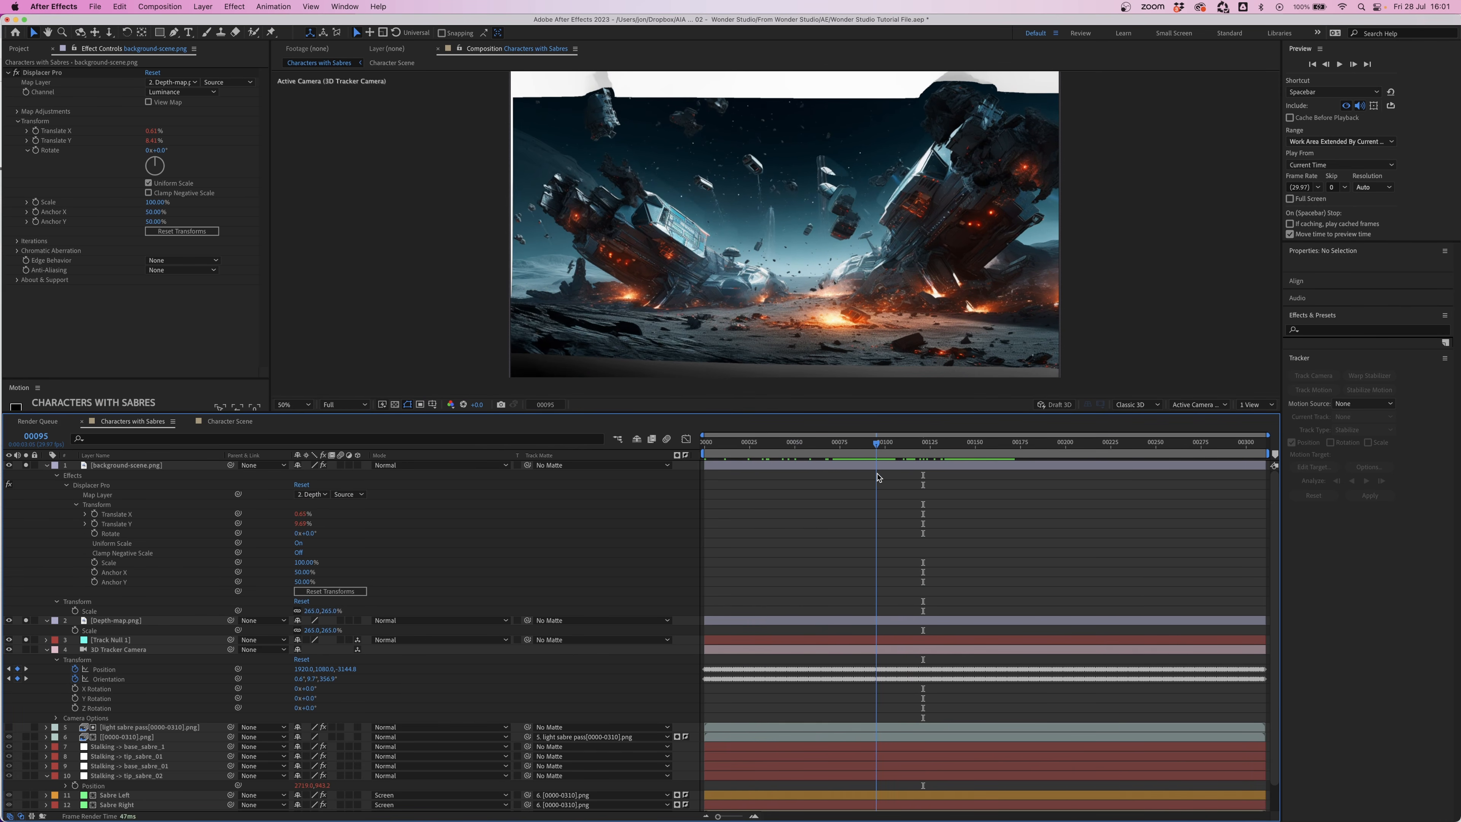
- Scrub to frame 00188 and copy the expression on Displacer Pro's Translate X for background-scene.png
{"action": "left_click_drag", "start_coordinate": [878, 476], "coordinate": [1044, 480]}
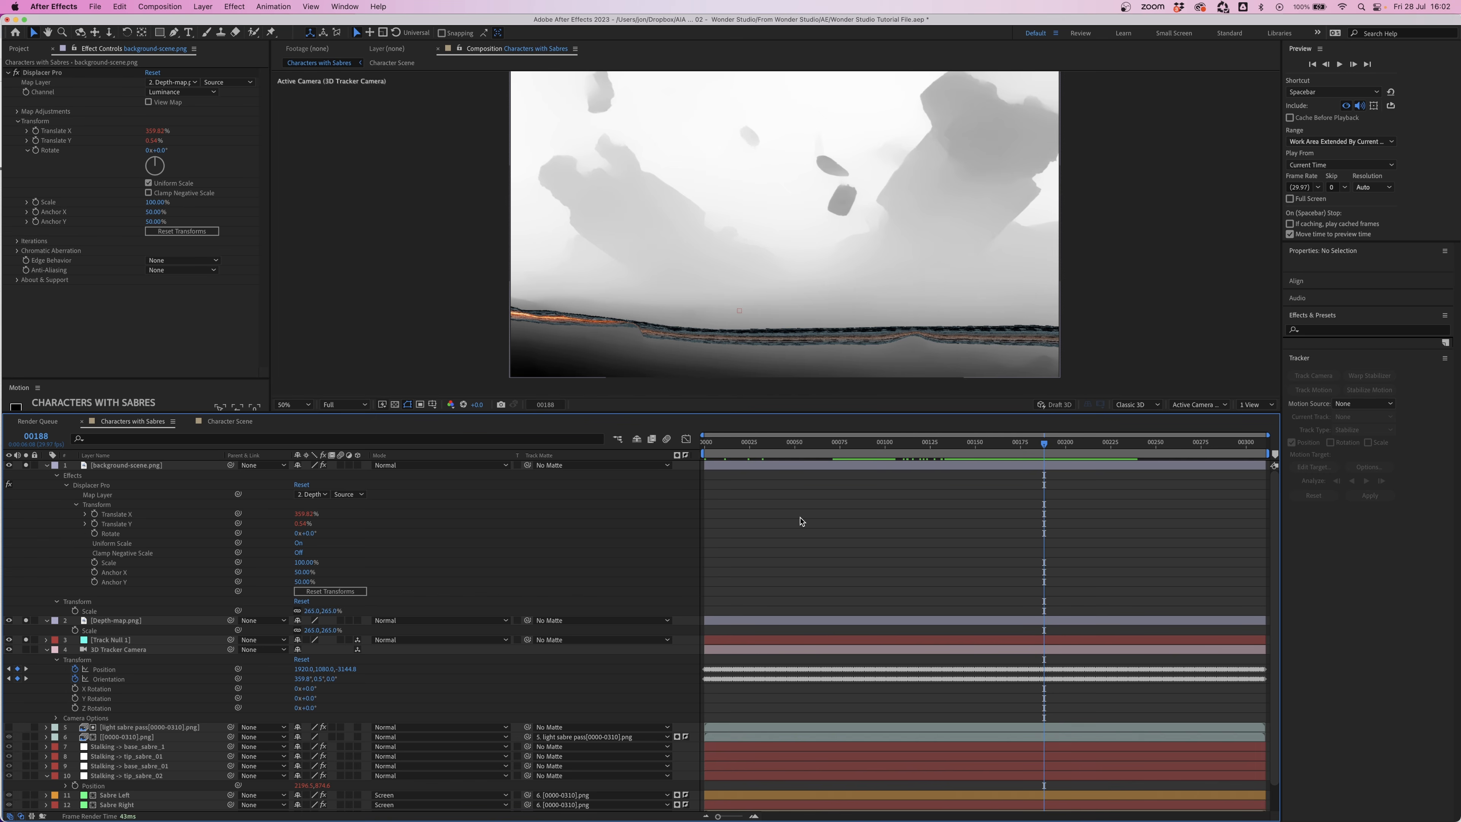
{"action": "left_click", "coordinate": [84, 515]}
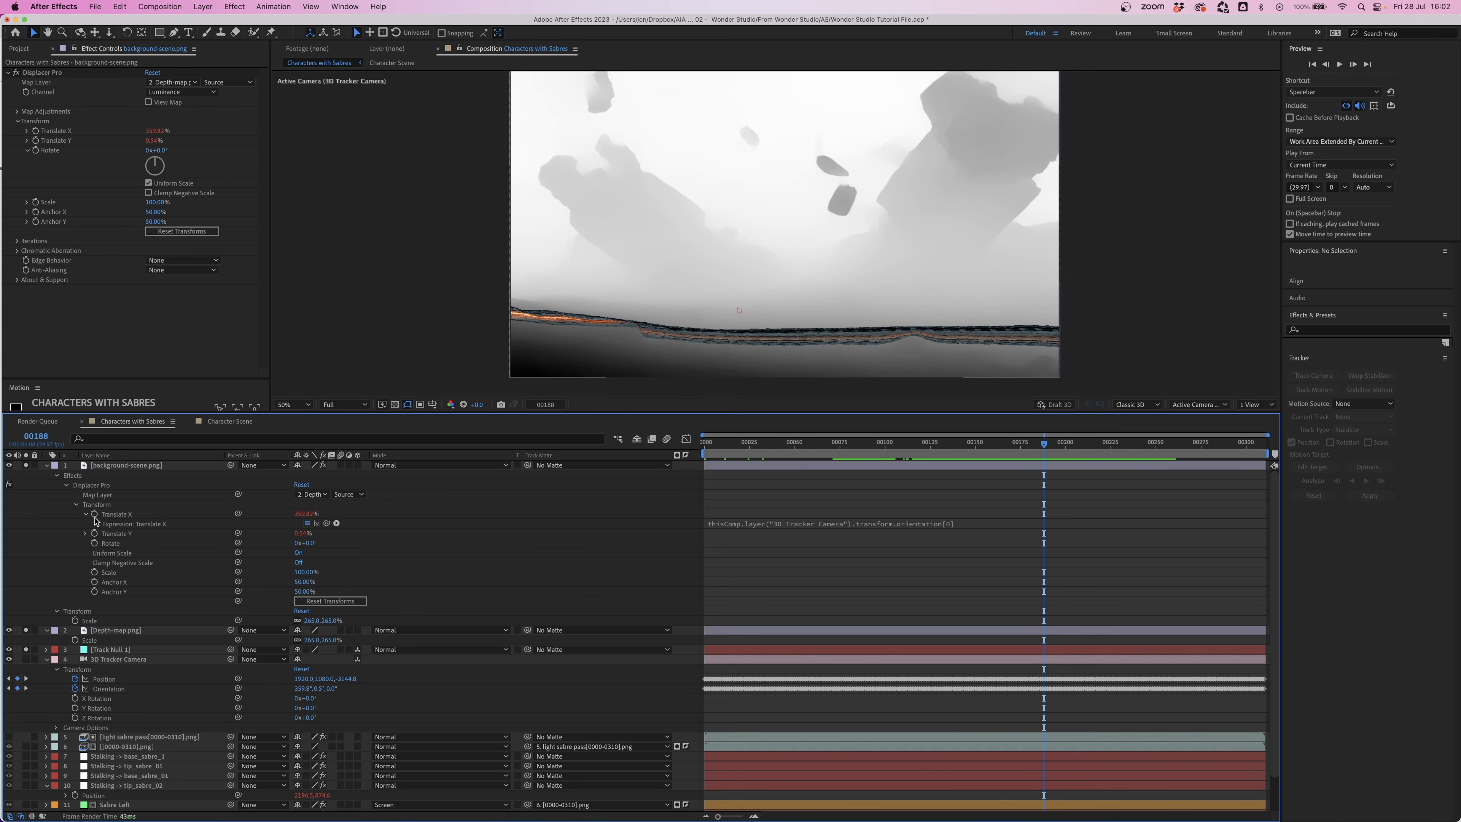
{"action": "left_click", "coordinate": [803, 524]}
{"action": "key", "text": "super+c"}
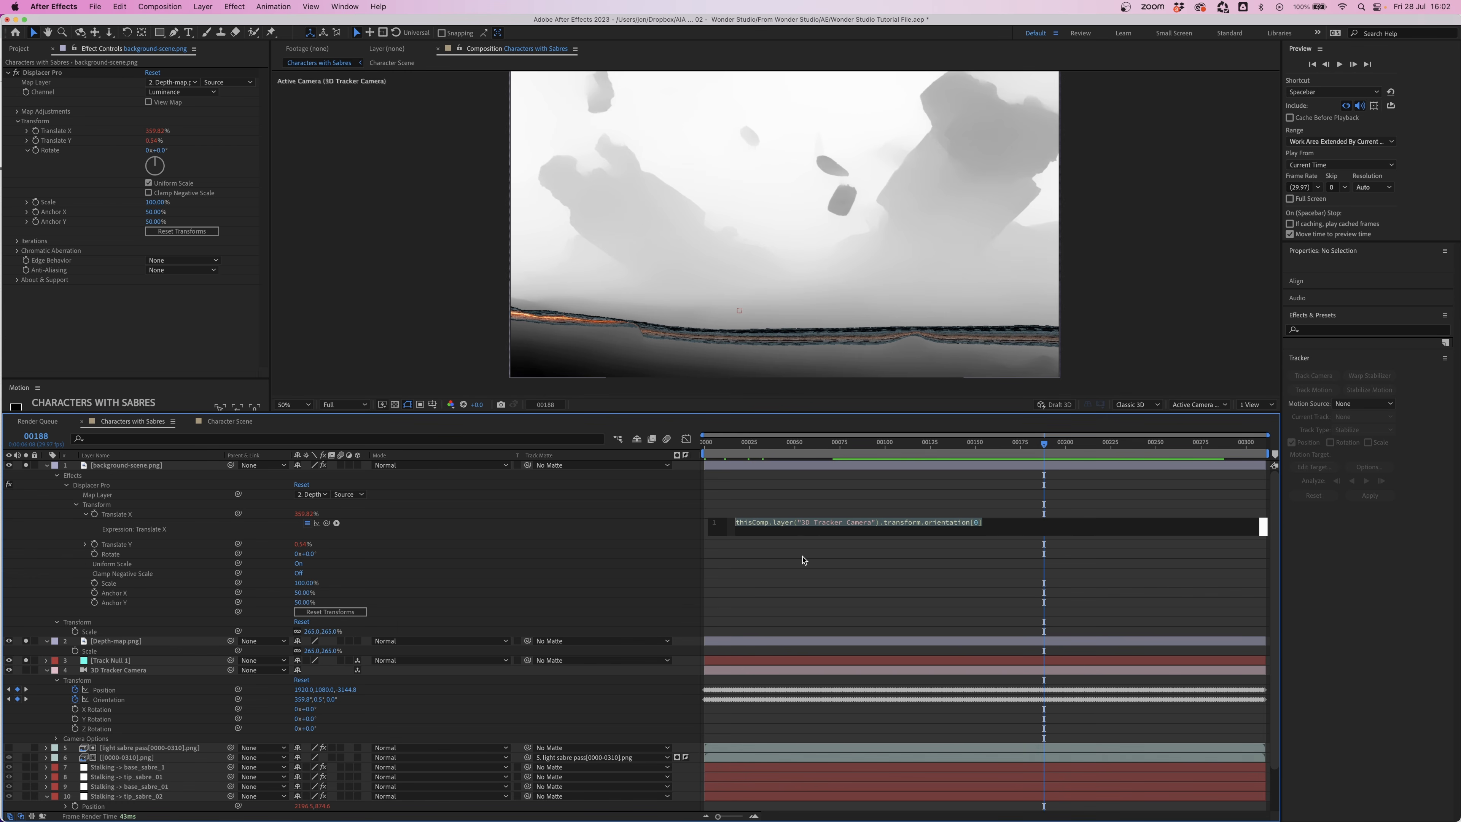
{"action": "left_click", "coordinate": [793, 552]}
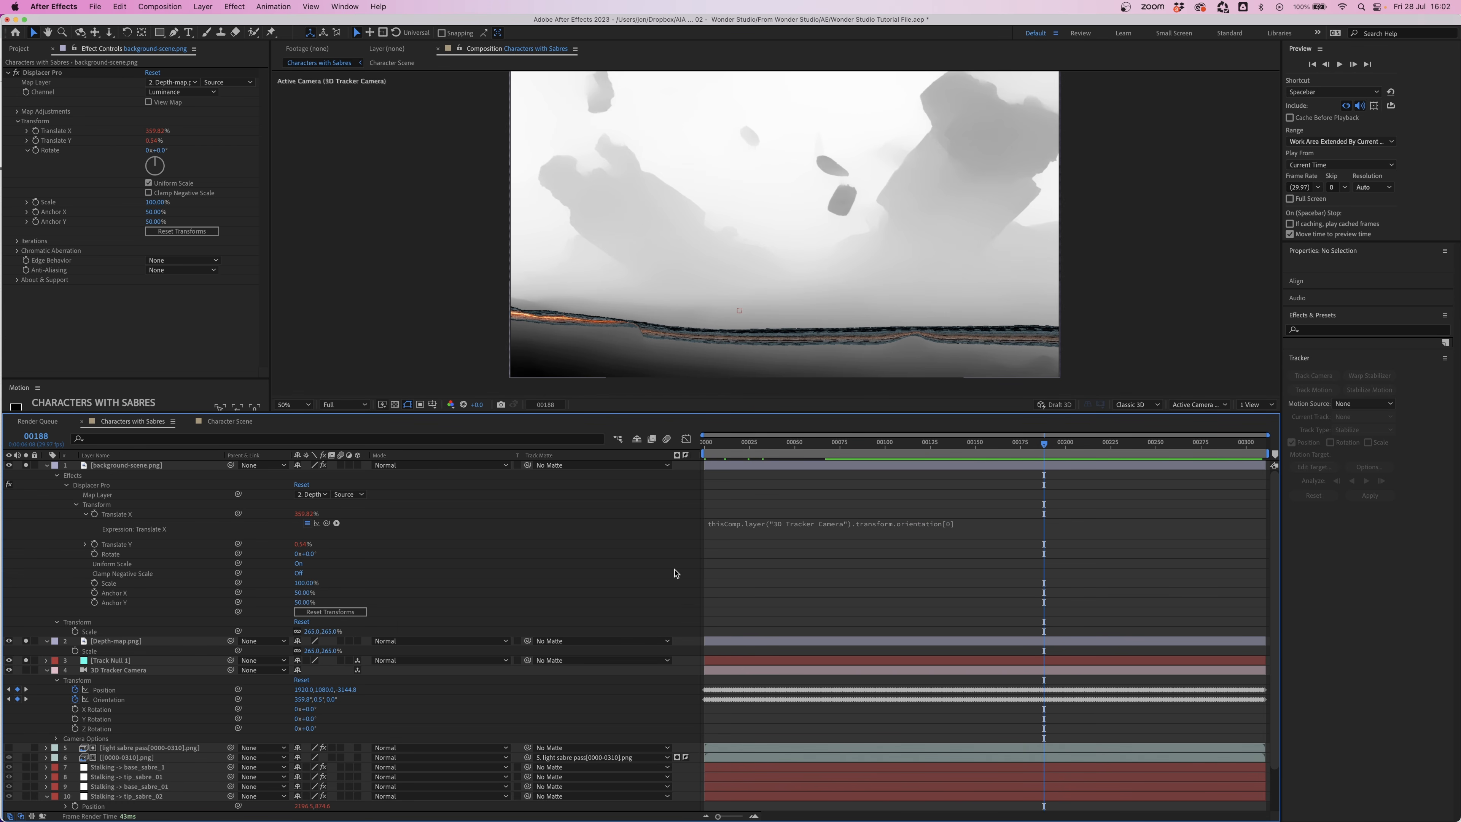
- Switch to Bing Chat and ask it to make the copied orientation[0] expression subtract 360 when the value goes over 180
{"action": "mouse_move", "coordinate": [404, 810]}
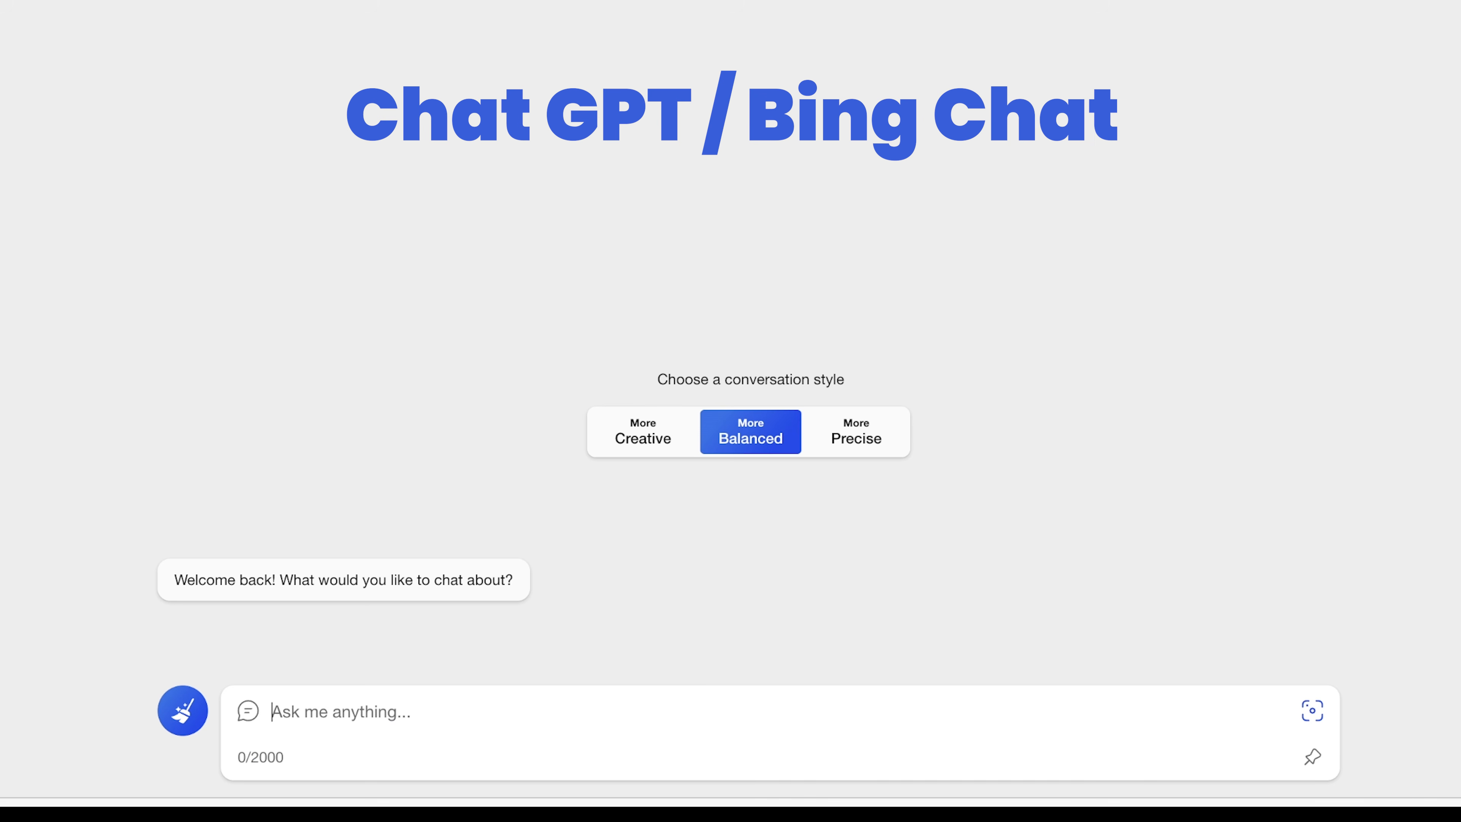
{"action": "type", "text": "I have this AE express"}
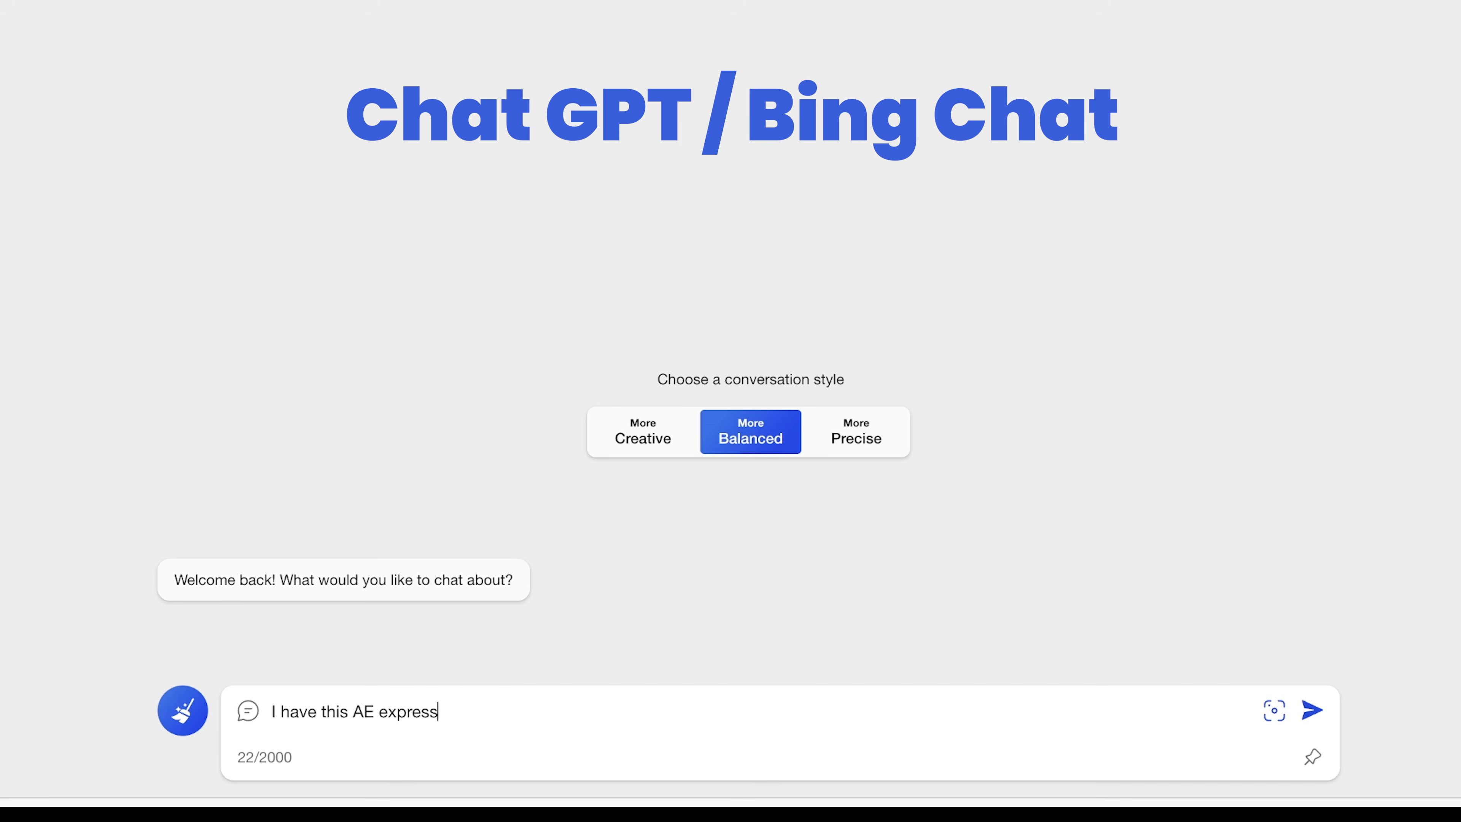
{"action": "type", "text": "ion:"}
{"action": "key", "text": "super+v"}
{"action": "type", "text": ". Please make it so that wehn the "}
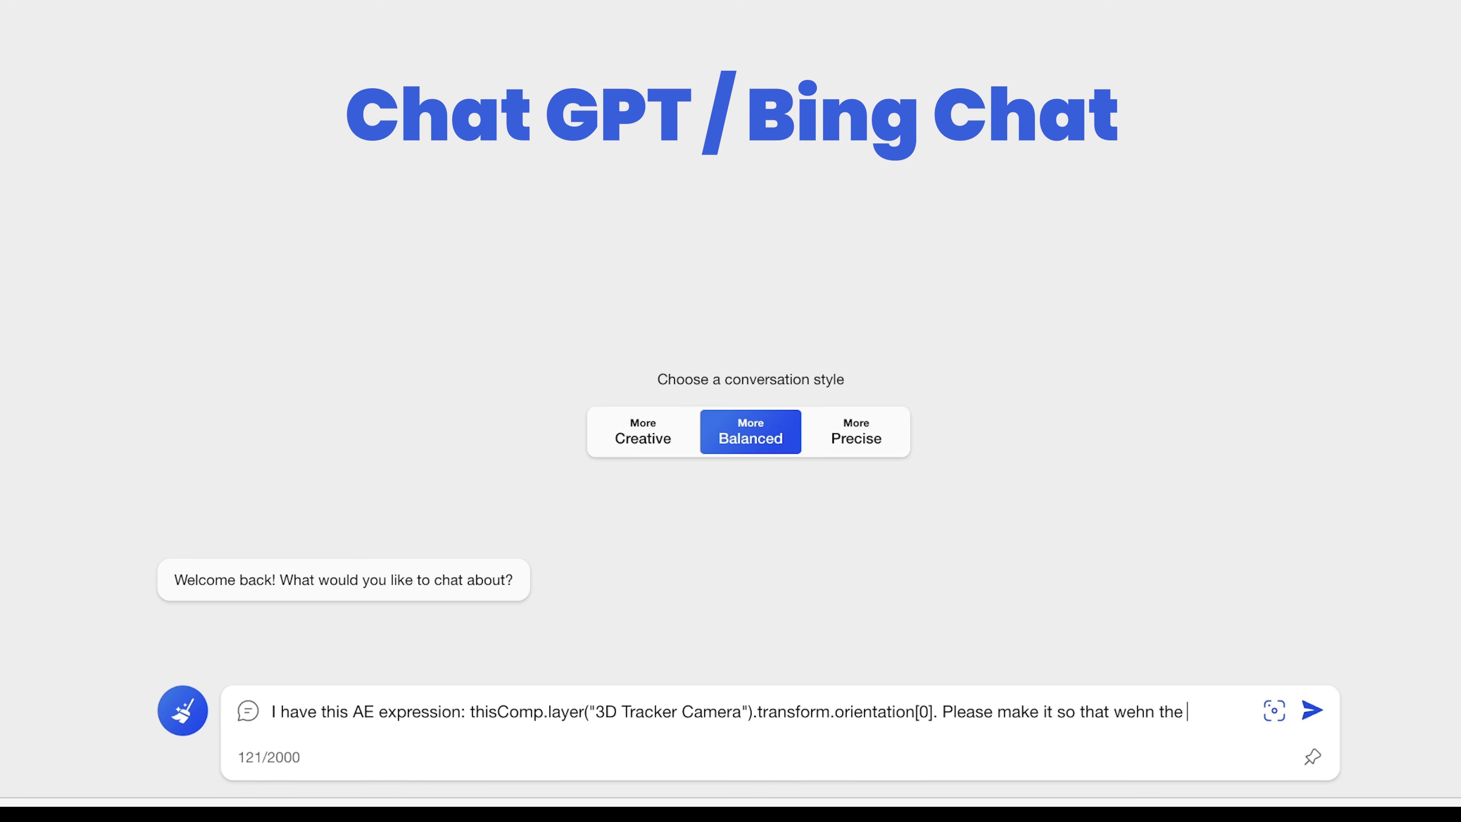
{"action": "key", "text": "BackSpace"}
{"action": "key", "text": "BackSpace"}
{"action": "key", "text": "BackSpace"}
{"action": "key", "text": "BackSpace"}
{"action": "key", "text": "BackSpace"}
{"action": "key", "text": "BackSpace"}
{"action": "key", "text": "BackSpace"}
{"action": "key", "text": "BackSpace"}
{"action": "type", "text": "hen the vlaue goes over 180 "}
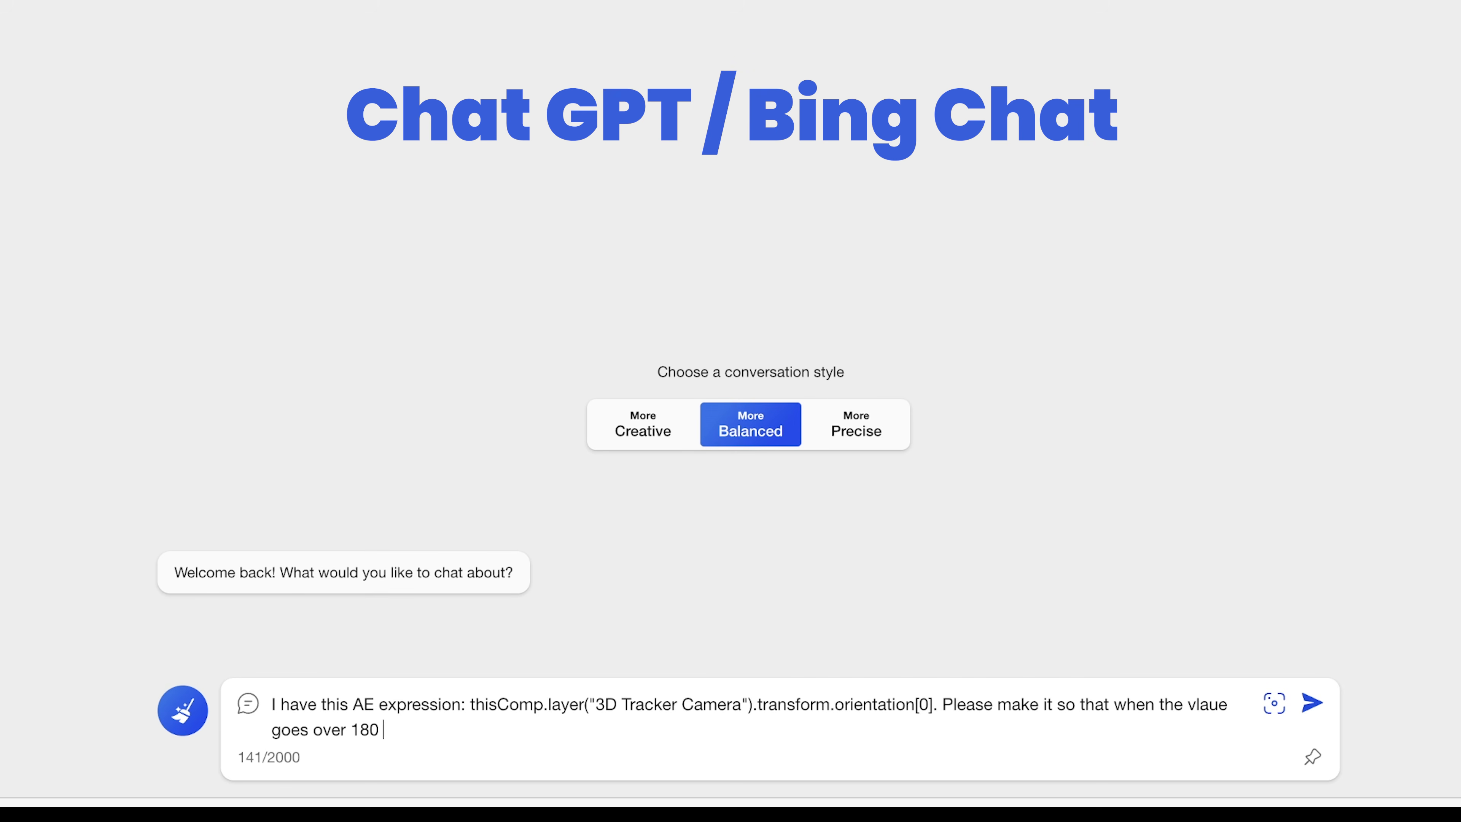
{"action": "type", "text": "it minuses 360."}
{"action": "key", "text": "Return"}
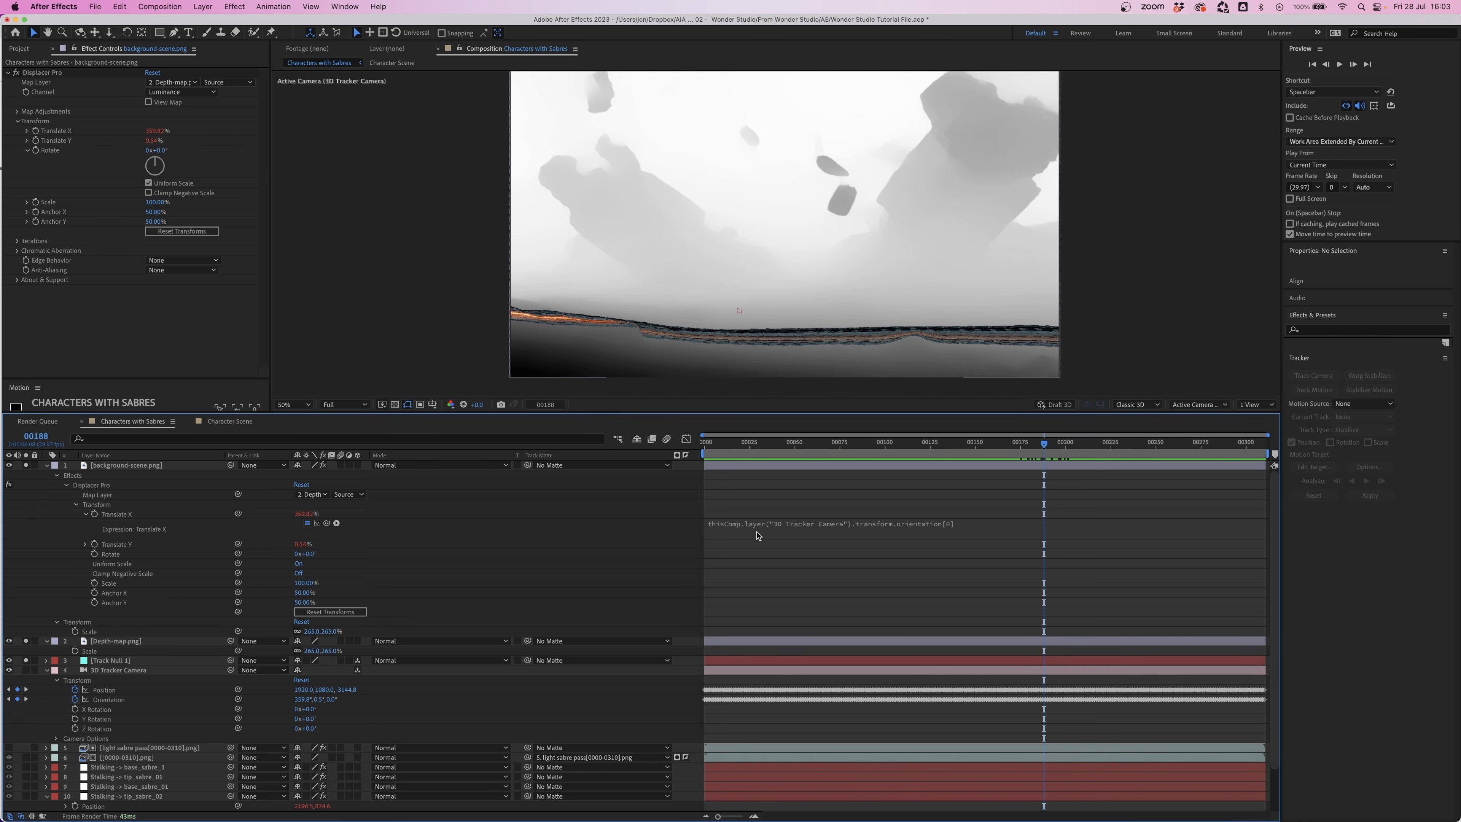
- In After Effects, replace Translate X's expression with the modified orientation[0] code and check the background by scrubbing to frame 00220
{"action": "left_click", "coordinate": [766, 525]}
{"action": "key", "text": "super+v"}
{"action": "left_click", "coordinate": [841, 571]}
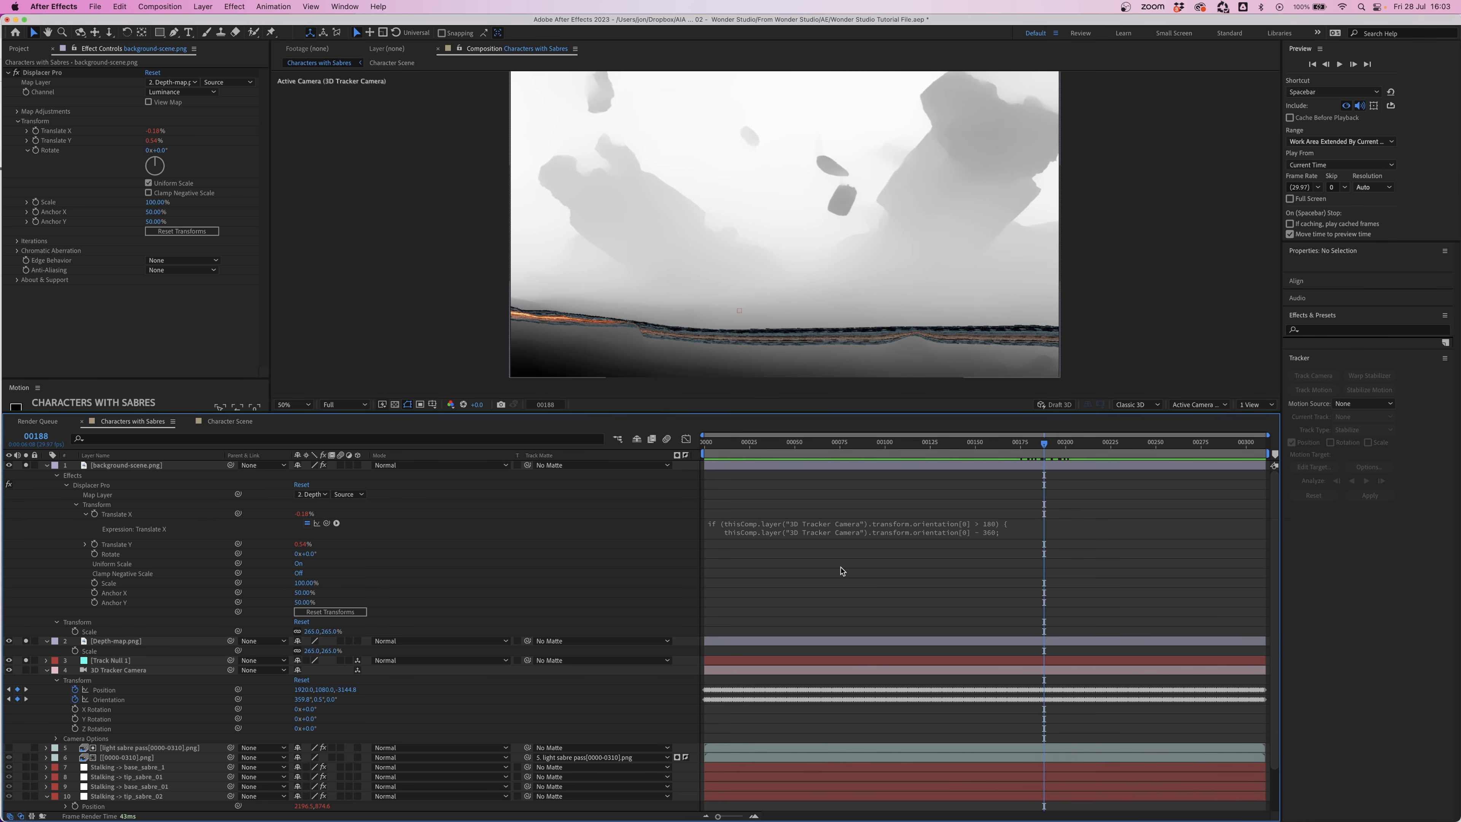
{"action": "left_click_drag", "start_coordinate": [1135, 444], "coordinate": [1101, 474]}
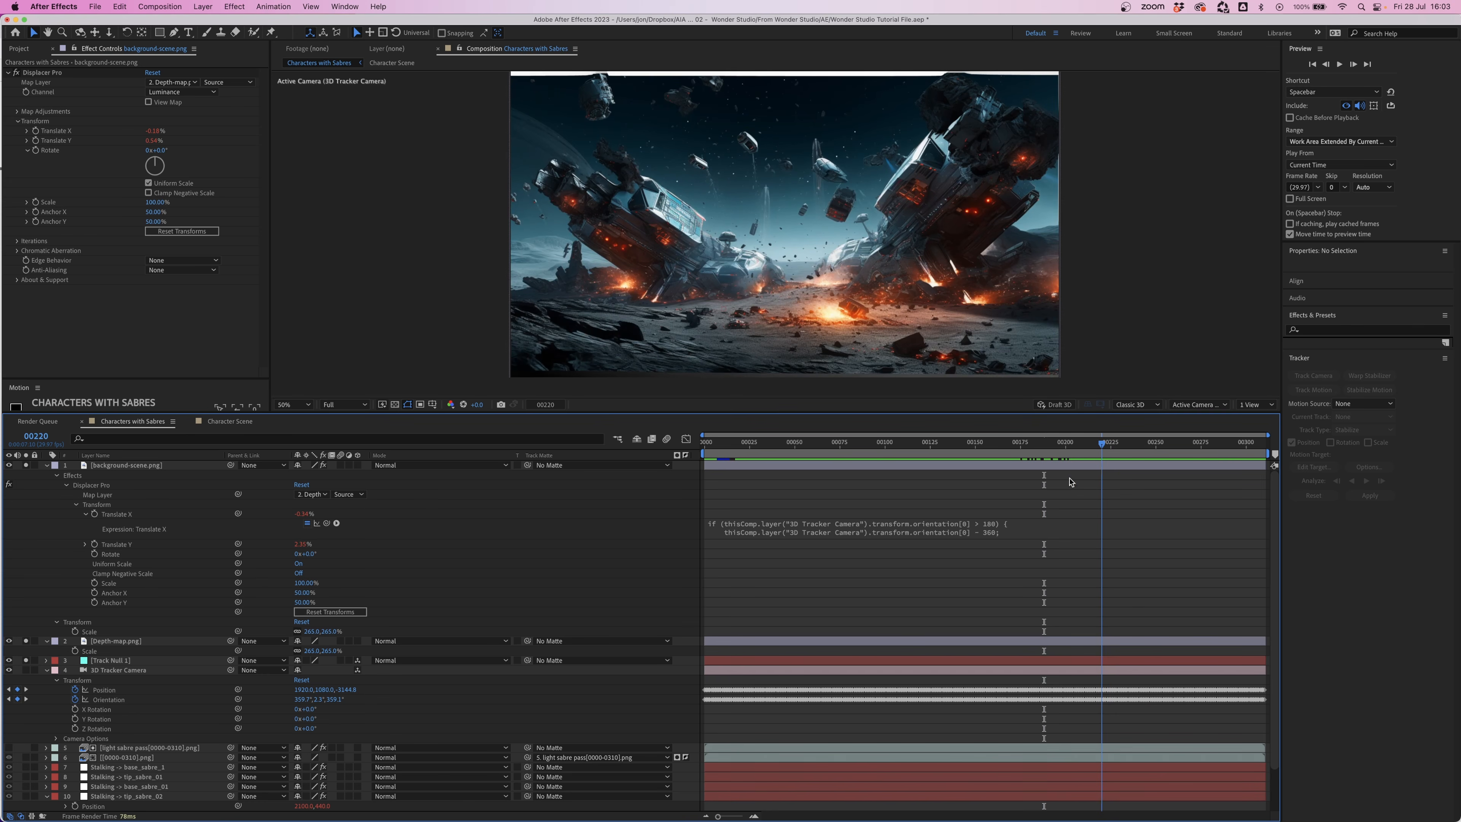
- Copy Translate Y's orientation[1] expression and ask Bing Chat to make it subtract 360 when the value goes over 180
{"action": "left_click", "coordinate": [86, 544]}
{"action": "left_click", "coordinate": [742, 555]}
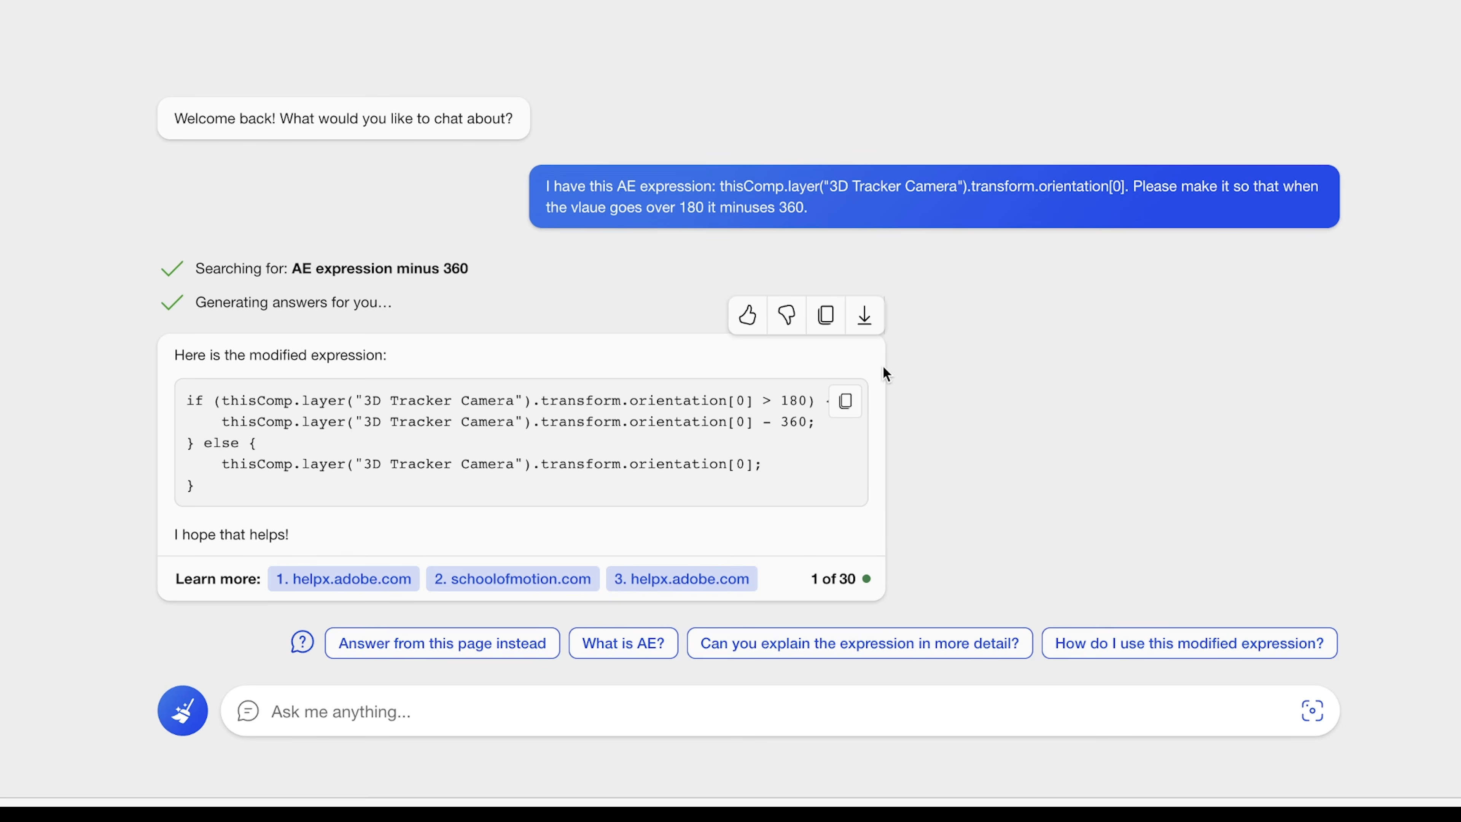
{"action": "left_click", "coordinate": [502, 699]}
{"action": "type", "text": "thisComp.layer(\"3D Tracker Camera\").transform.orientation[1] .Please make it so that when the vlaue goes over 180 it minuses 360."}
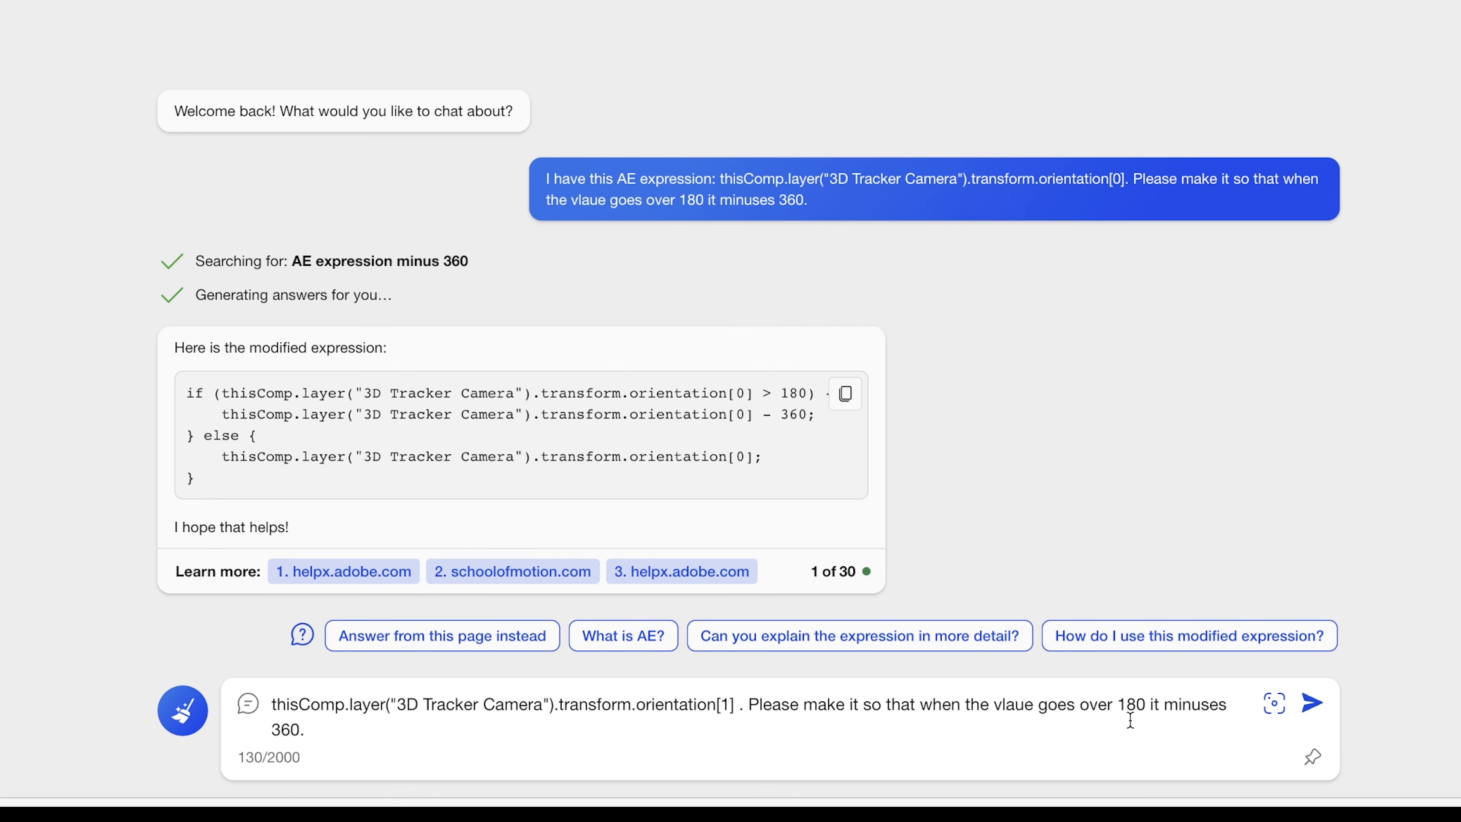
{"action": "key", "text": "Return"}
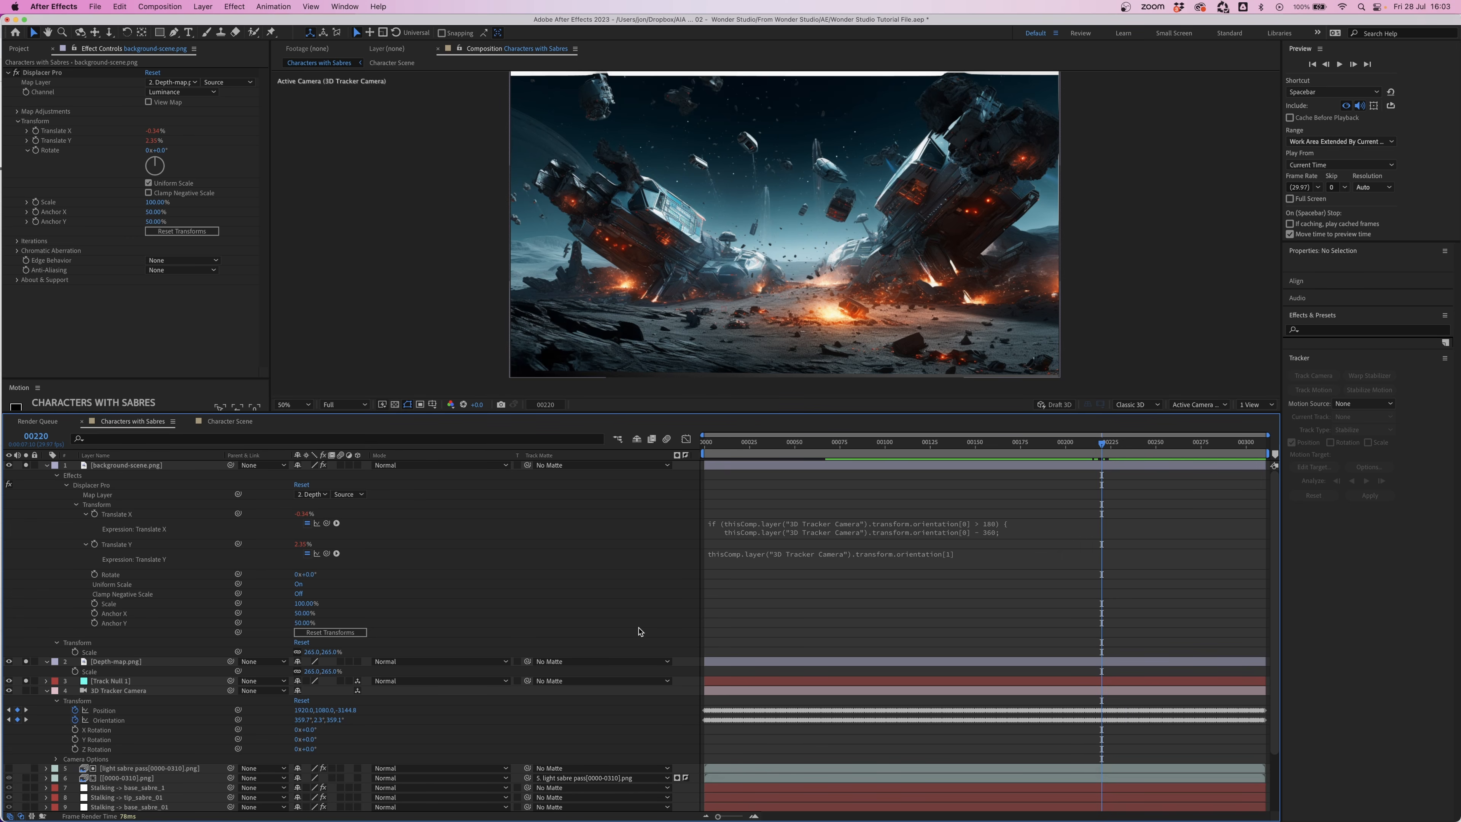
- Back in After Effects, replace Translate Y's expression with the modified orientation[1] code and preview the background's motion
{"action": "left_click", "coordinate": [830, 553]}
{"action": "key", "text": "super+v"}
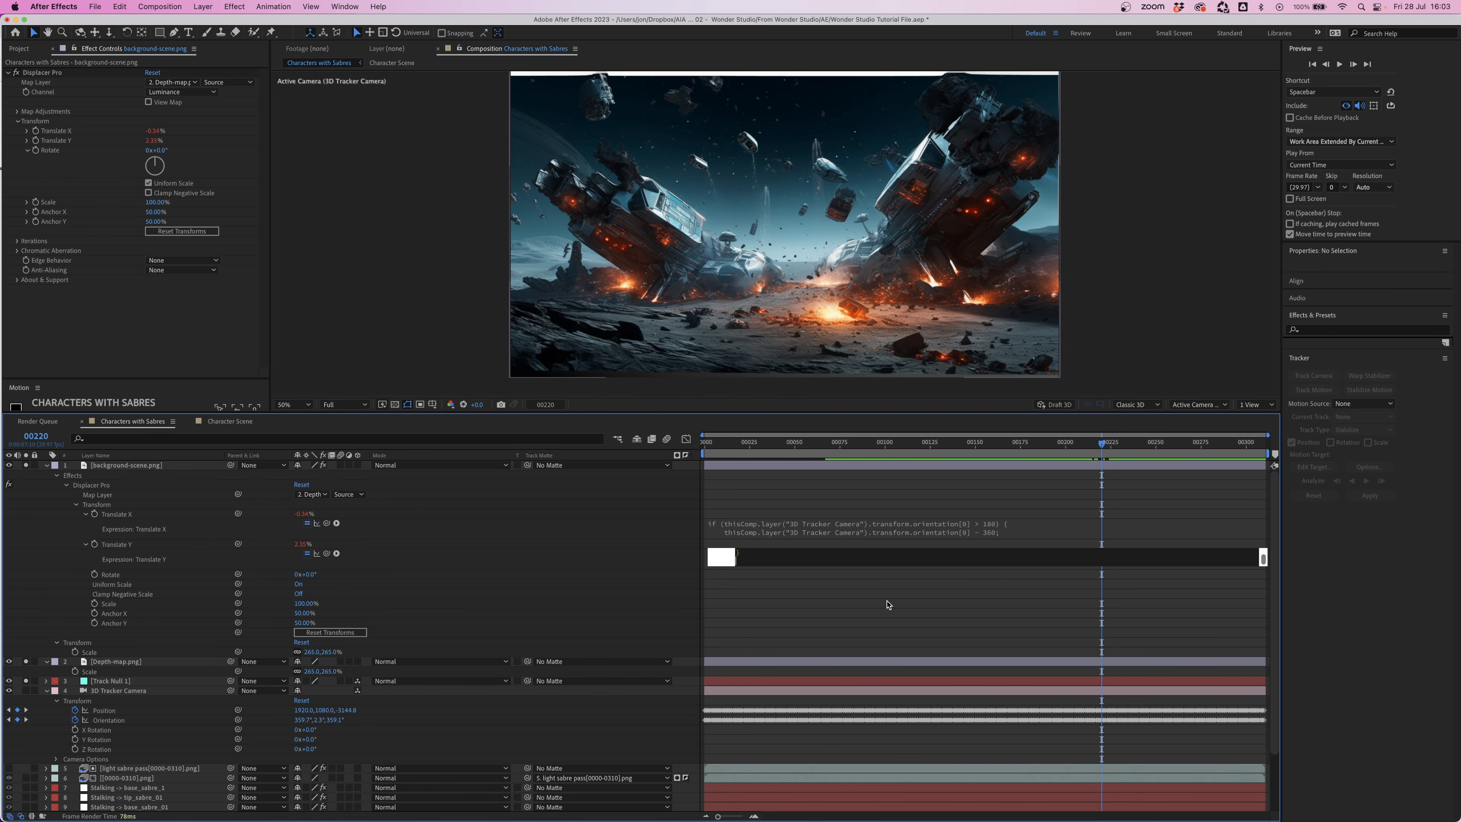
{"action": "left_click", "coordinate": [888, 603]}
{"action": "left_click_drag", "start_coordinate": [1101, 444], "coordinate": [992, 468]}
{"action": "key", "text": "space"}
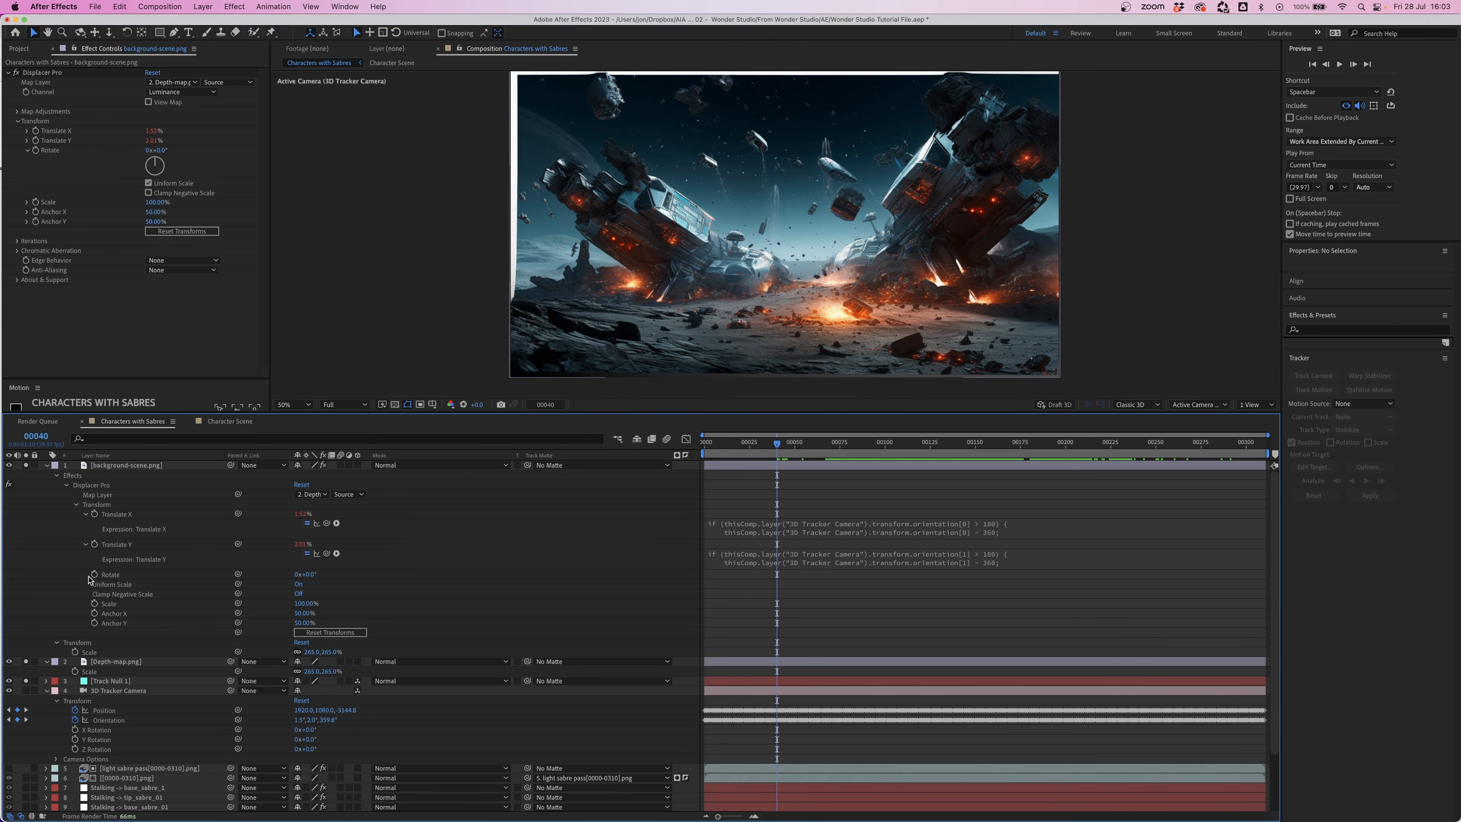
- Link Displacer Pro's Rotate to the 3D Tracker Camera's Z Orientation and copy the resulting expression
{"action": "left_click_drag", "start_coordinate": [239, 575], "coordinate": [329, 720]}
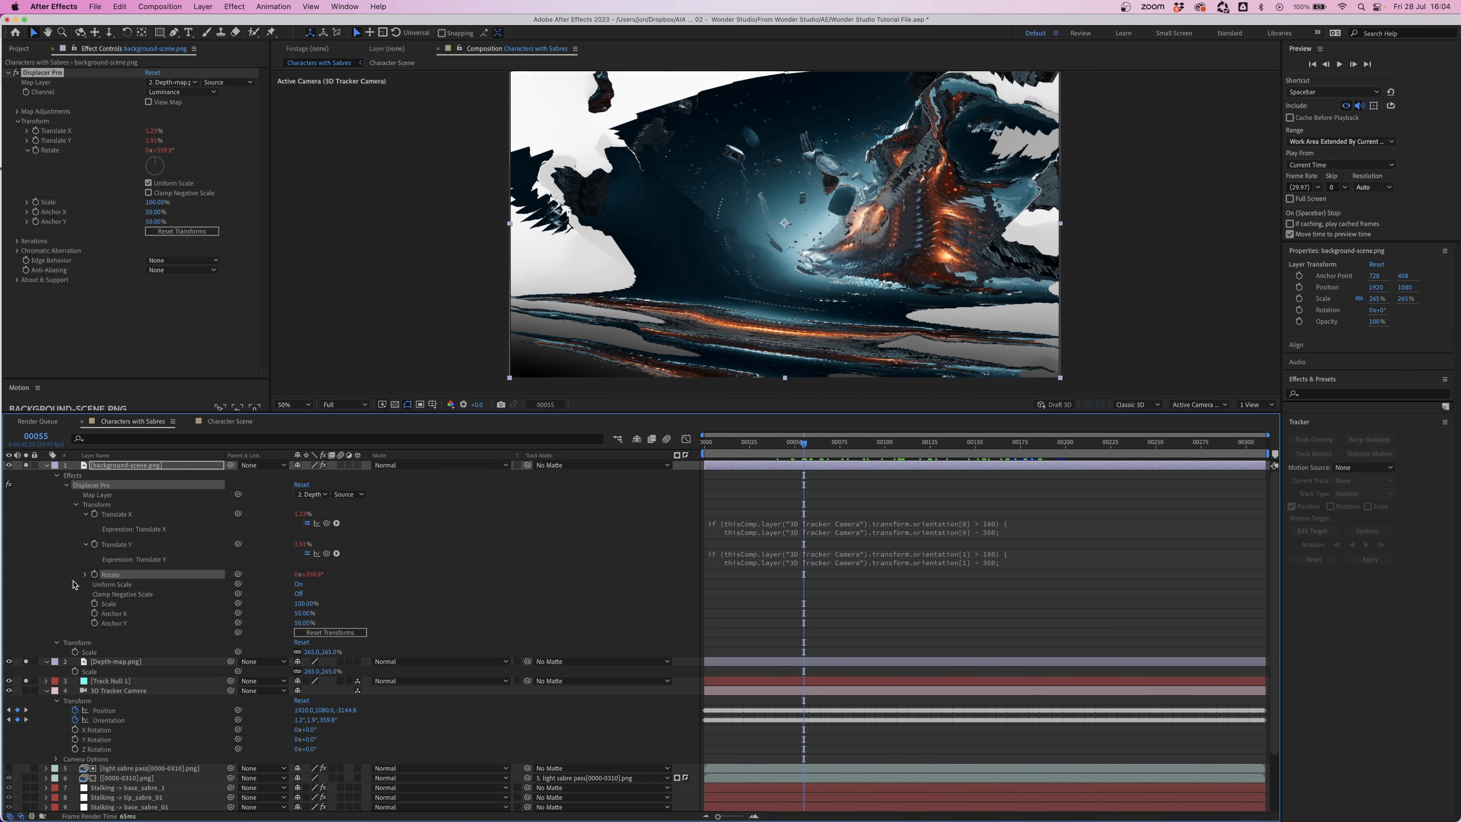
{"action": "left_click", "coordinate": [86, 575]}
{"action": "left_click", "coordinate": [744, 586]}
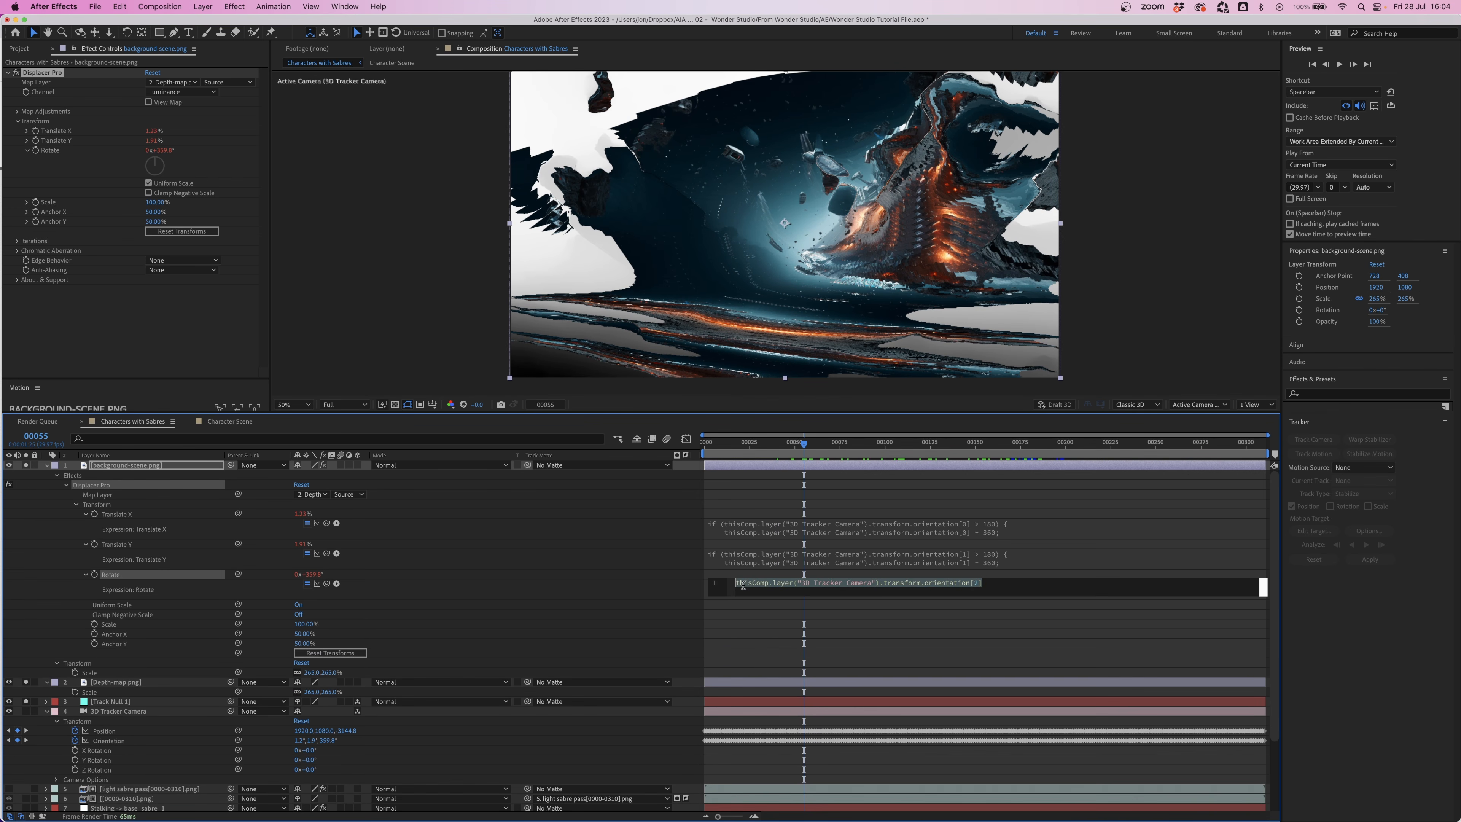
- Copy Bing Chat's modified orientation[2] code, use it as Rotate's expression in After Effects, and scrub through the timeline to check it
{"action": "key", "text": "super+Tab"}
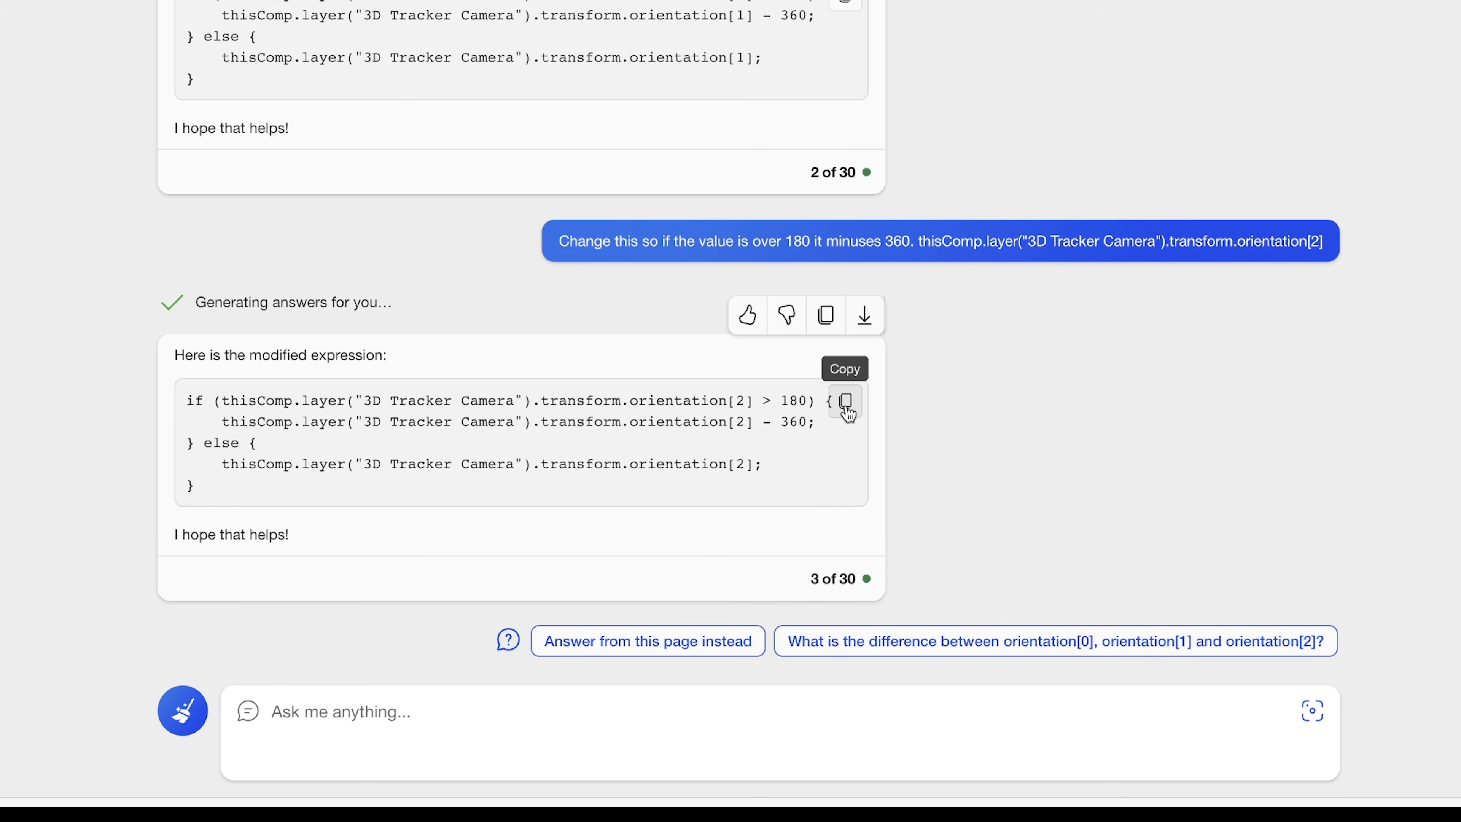
{"action": "left_click", "coordinate": [845, 401]}
{"action": "key", "text": "super+Tab"}
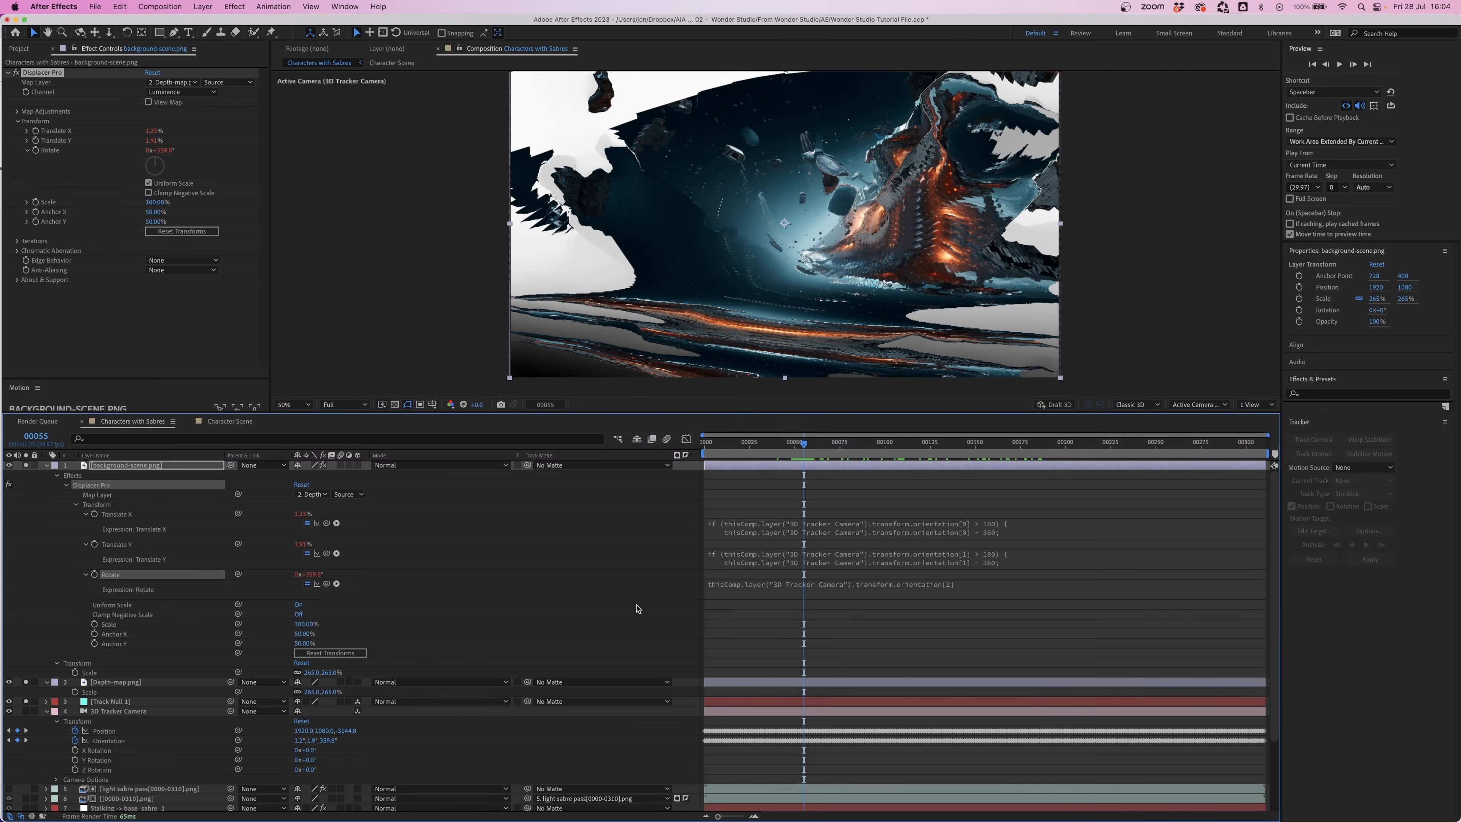
{"action": "left_click", "coordinate": [887, 626]}
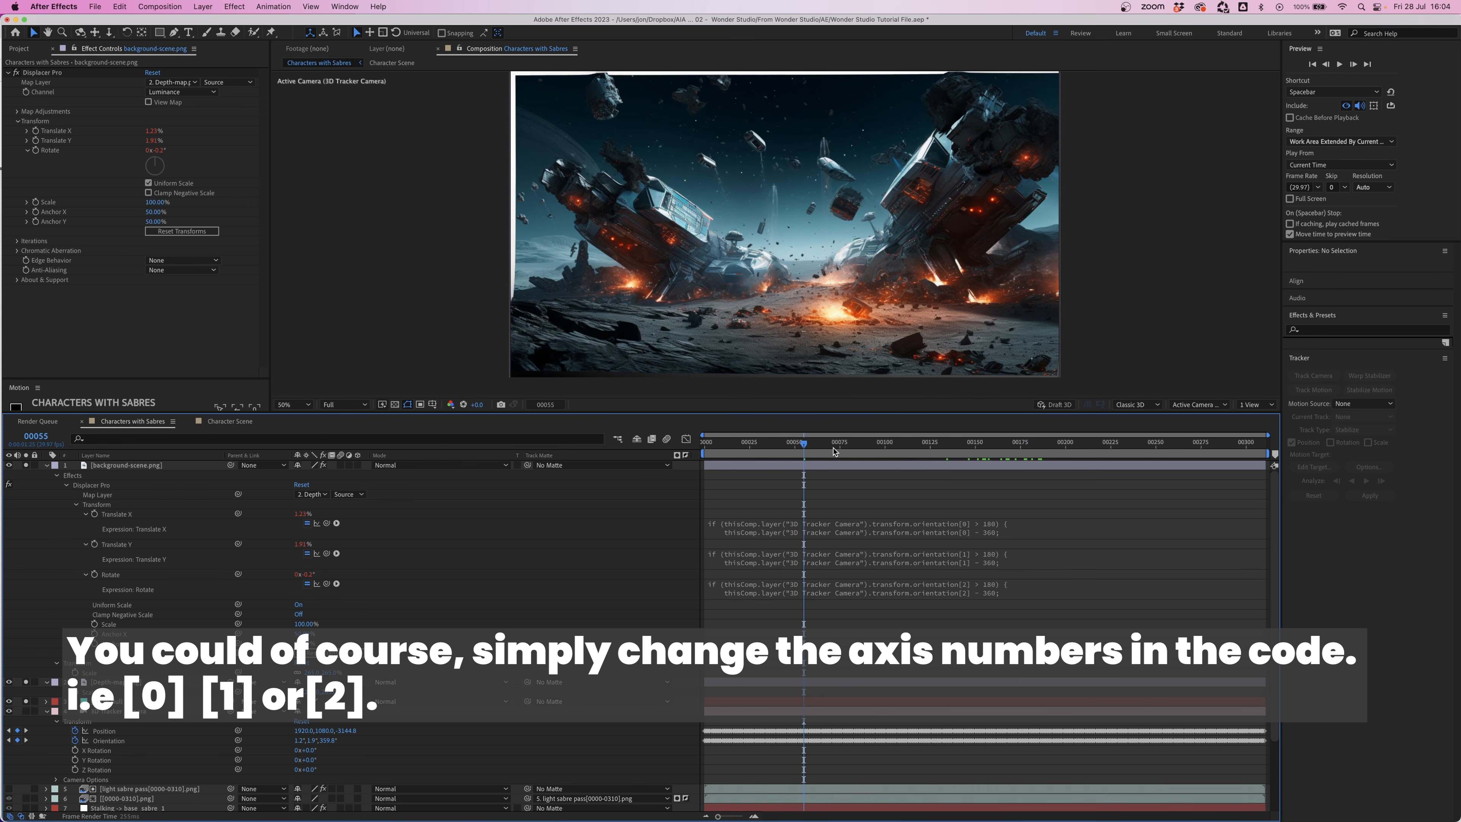
{"action": "left_click_drag", "start_coordinate": [810, 449], "coordinate": [1220, 481]}
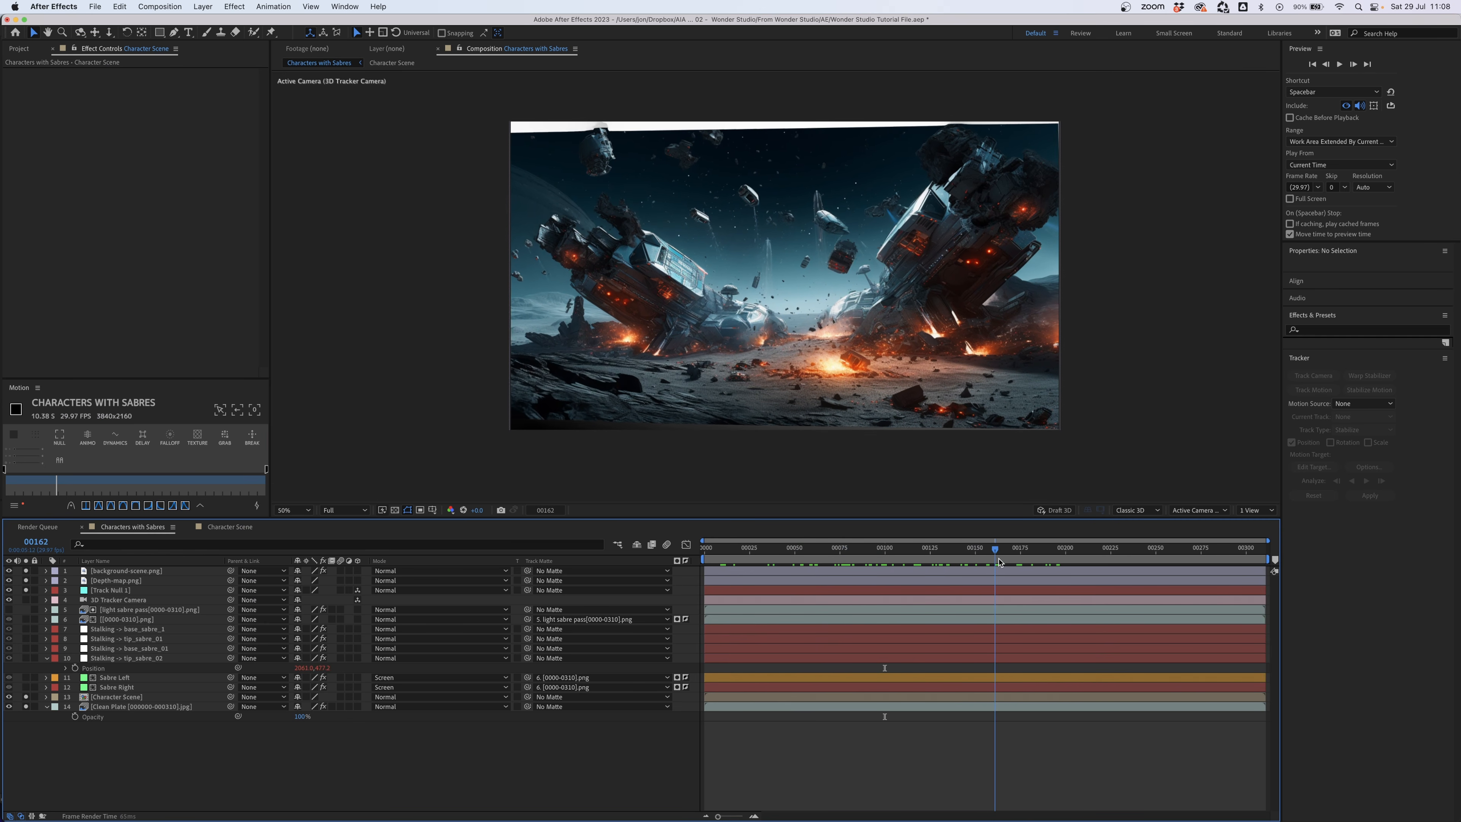
- Move the Character Scene layer above background-scene.png in the layer stack and check the characters over the background at several frames
{"action": "left_click_drag", "start_coordinate": [999, 563], "coordinate": [1022, 561]}
{"action": "left_click_drag", "start_coordinate": [892, 563], "coordinate": [825, 567]}
{"action": "left_click_drag", "start_coordinate": [104, 699], "coordinate": [230, 570]}
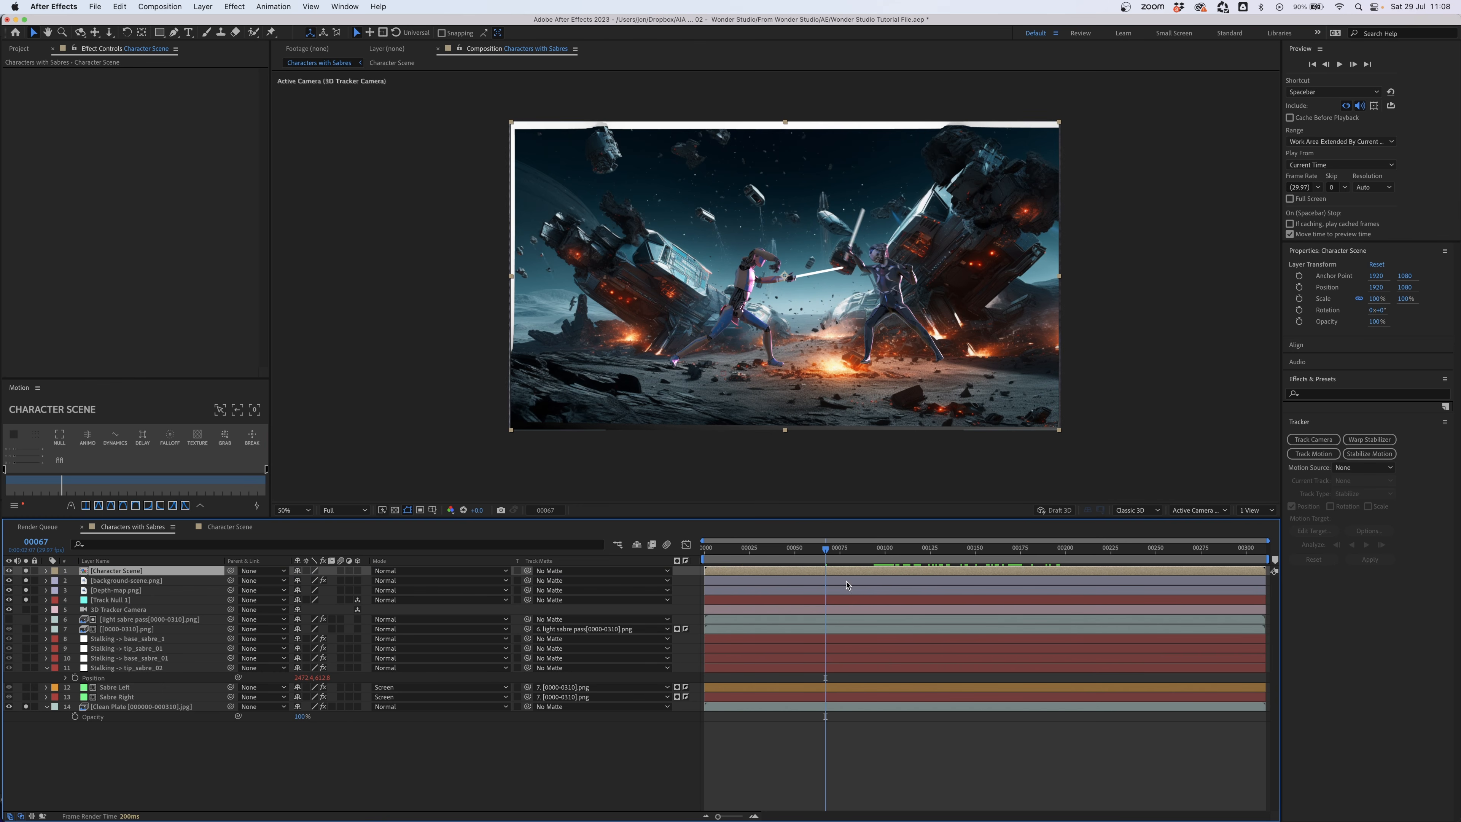
{"action": "left_click_drag", "start_coordinate": [850, 553], "coordinate": [943, 551]}
- Set Displacer Pro's Edge Behavior to Mirror Repeat and its Anti-Aliasing to 2x on background-scene.png
{"action": "left_click", "coordinate": [122, 580]}
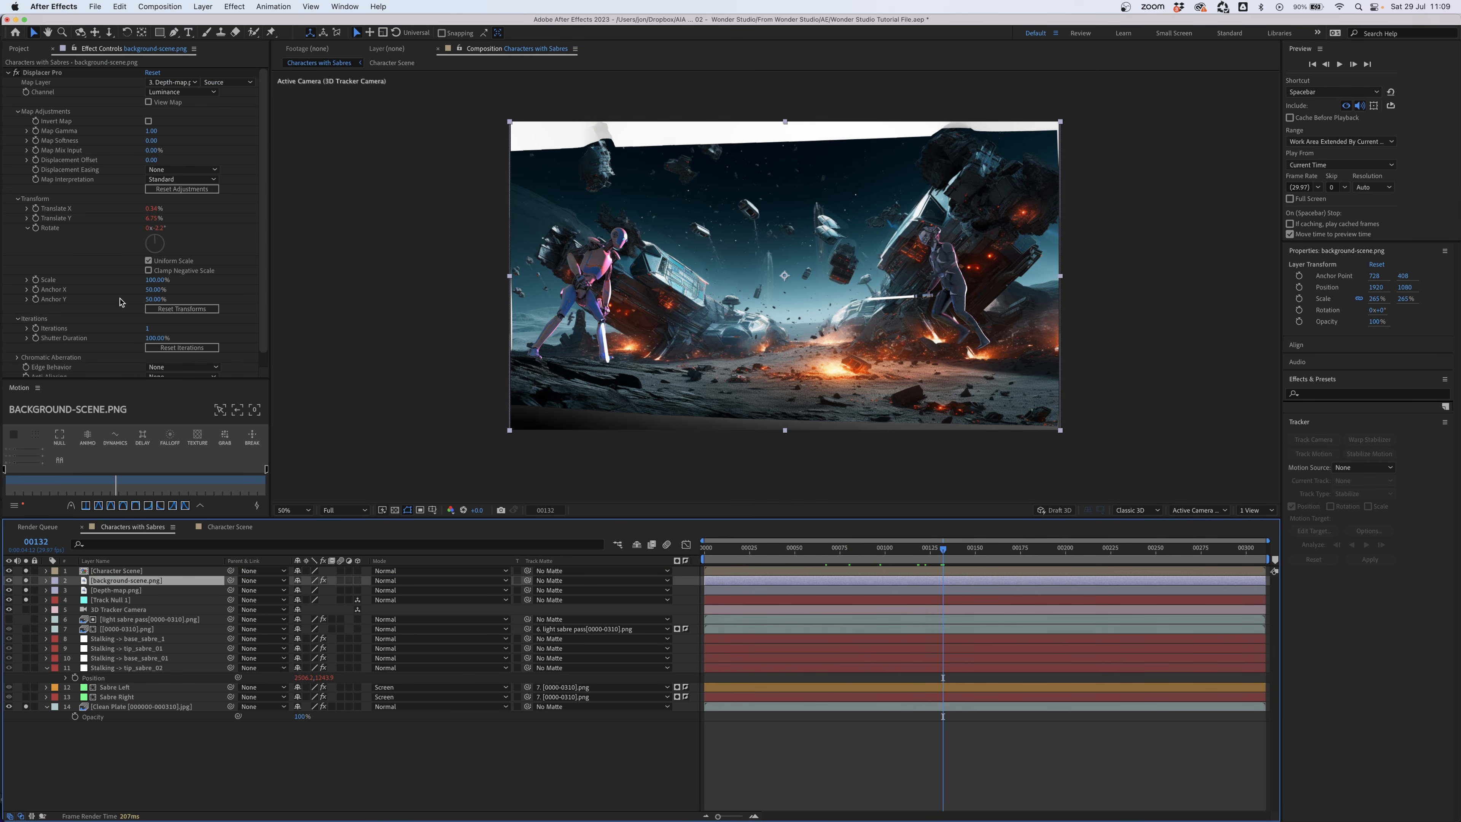
{"action": "scroll", "coordinate": [123, 276], "scroll_direction": "down", "scroll_amount": 1}
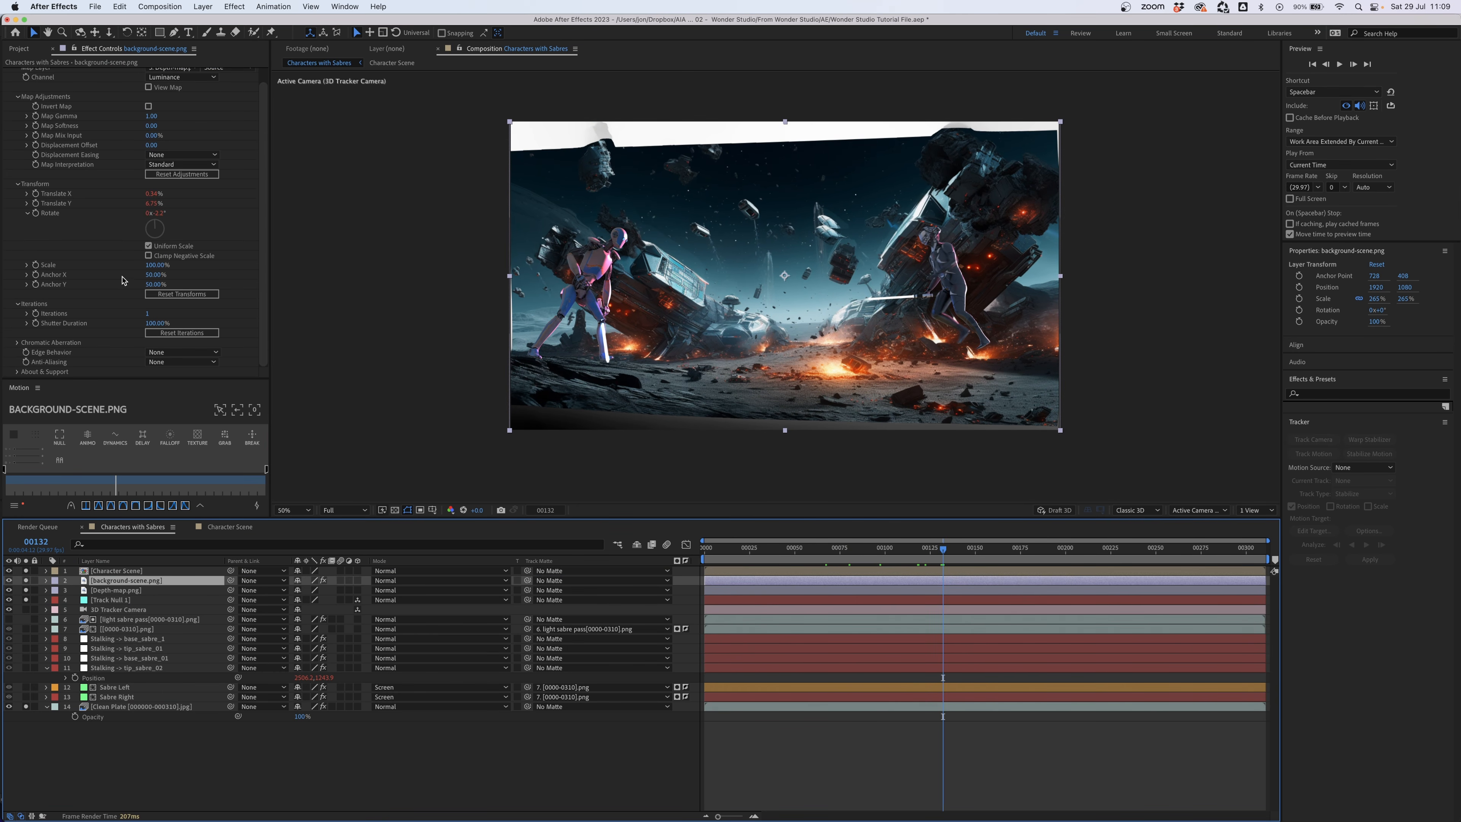
{"action": "left_click", "coordinate": [173, 352]}
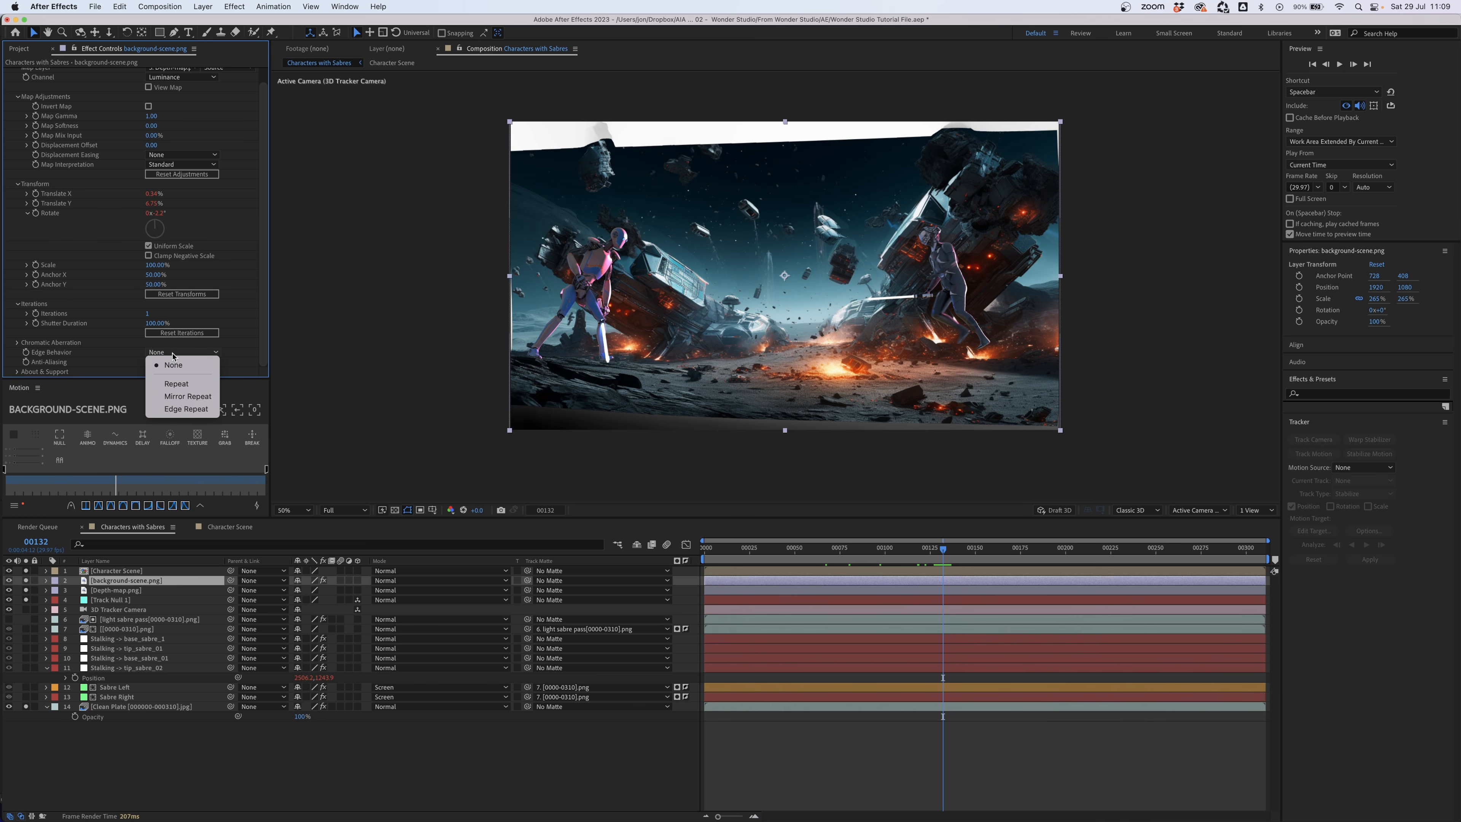
{"action": "left_click", "coordinate": [180, 396]}
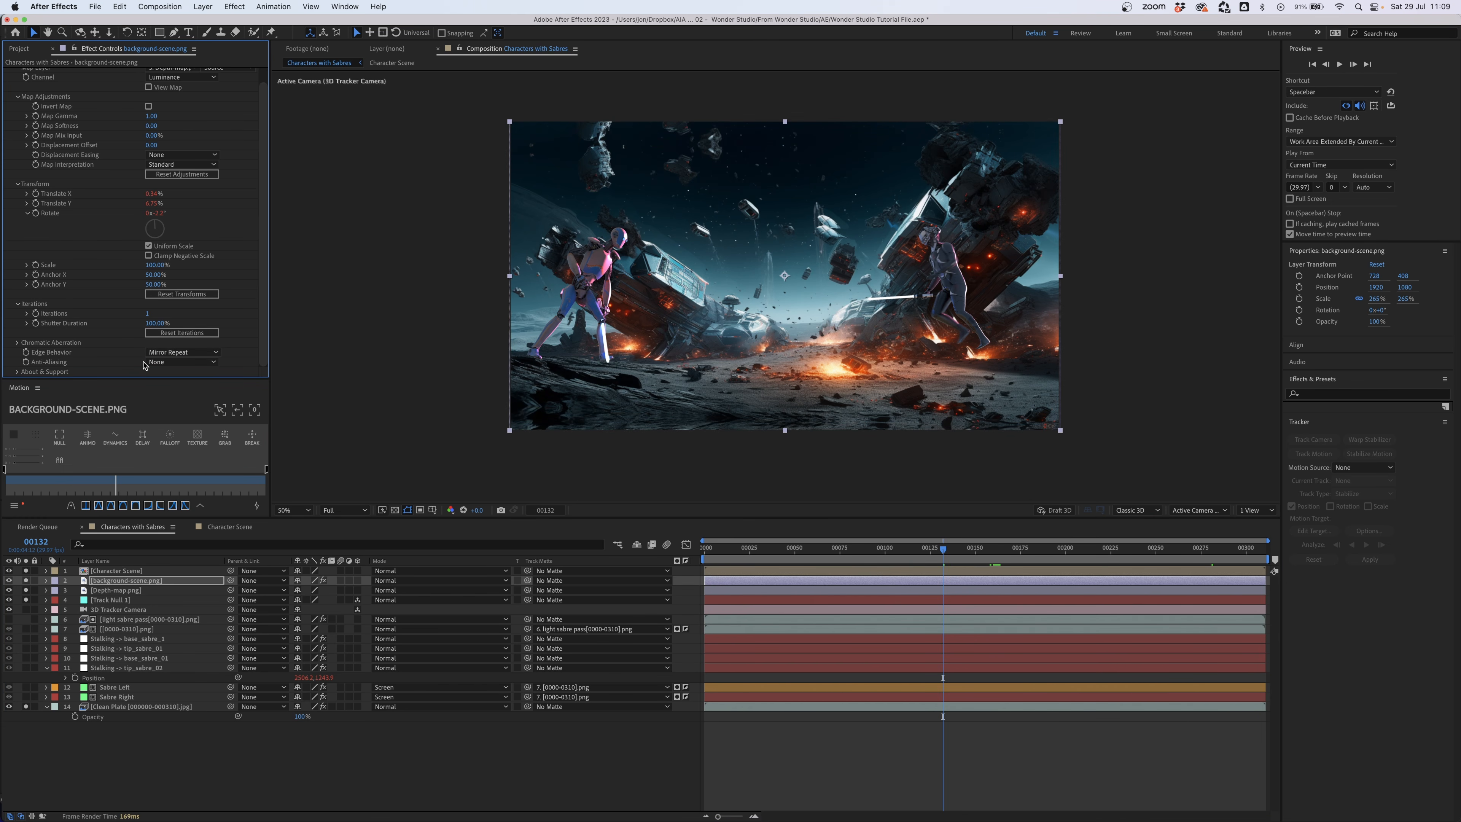
{"action": "left_click", "coordinate": [173, 362]}
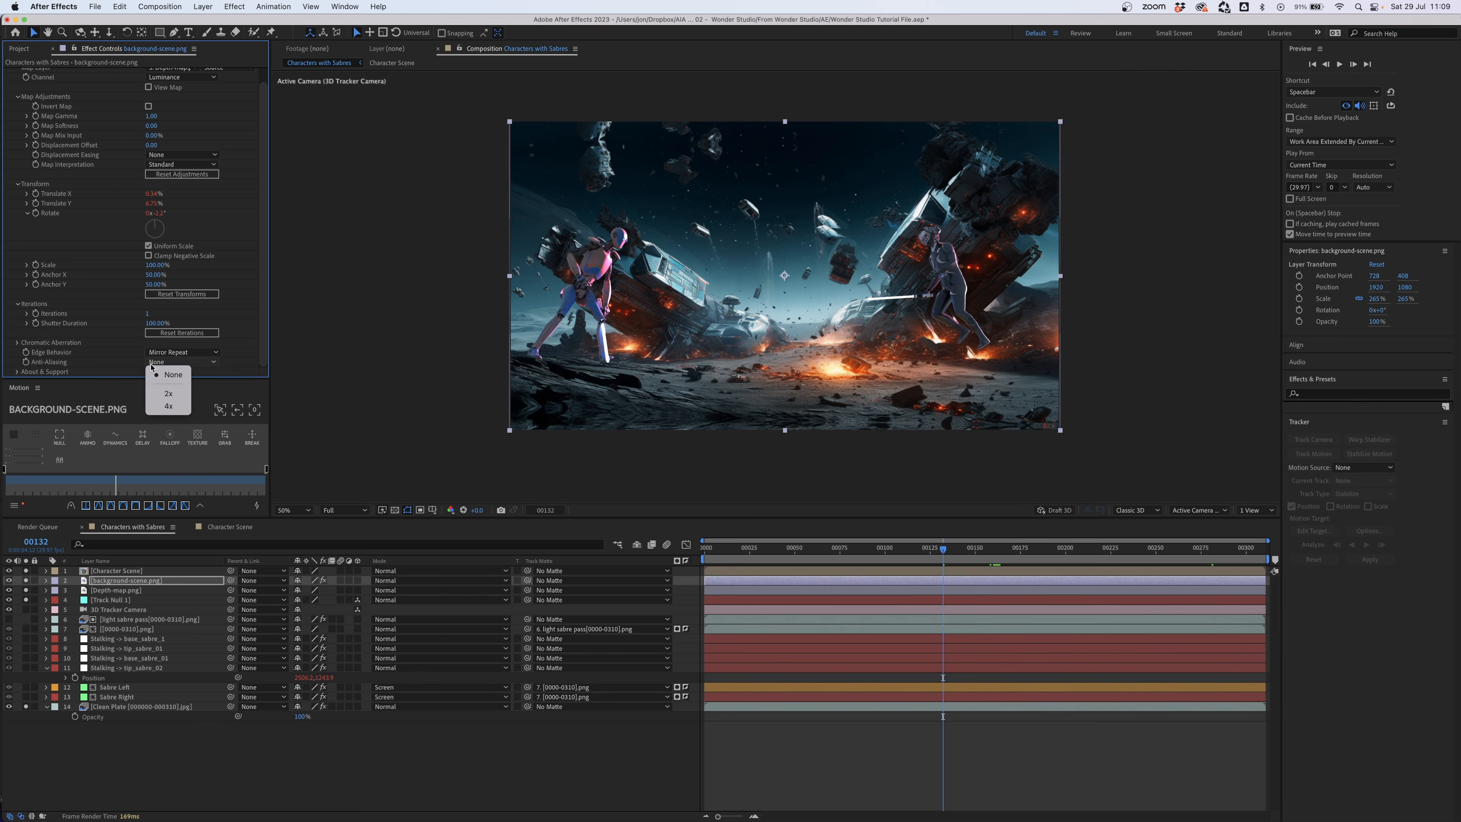
{"action": "left_click", "coordinate": [169, 393]}
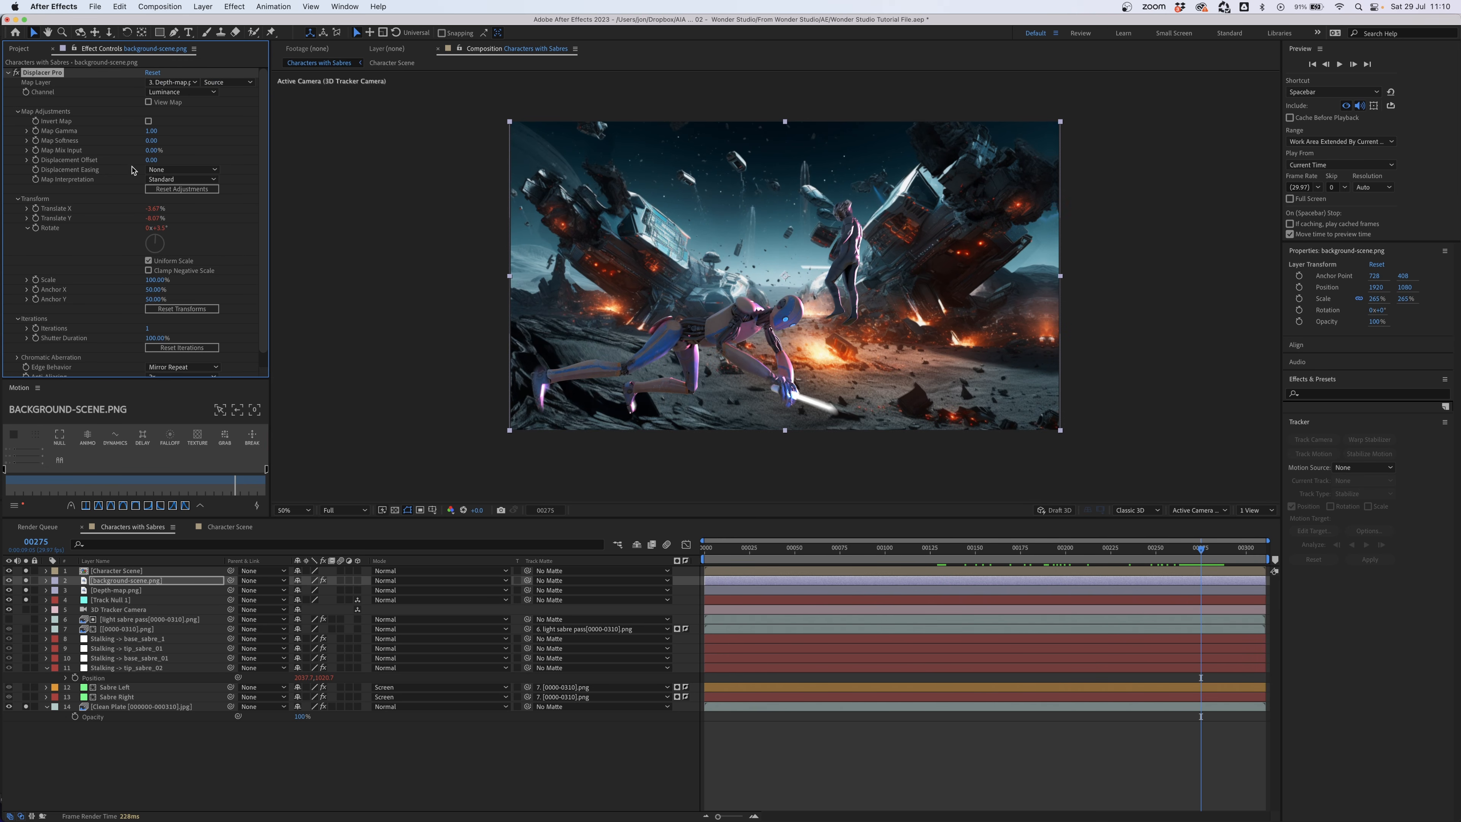
- Try out Displacer Pro's Map Gamma, Scale and Anchor X on background-scene.png, and reset its transforms
{"action": "left_click_drag", "start_coordinate": [151, 131], "coordinate": [176, 151]}
{"action": "left_click_drag", "start_coordinate": [153, 279], "coordinate": [147, 286]}
{"action": "left_click", "coordinate": [802, 552]}
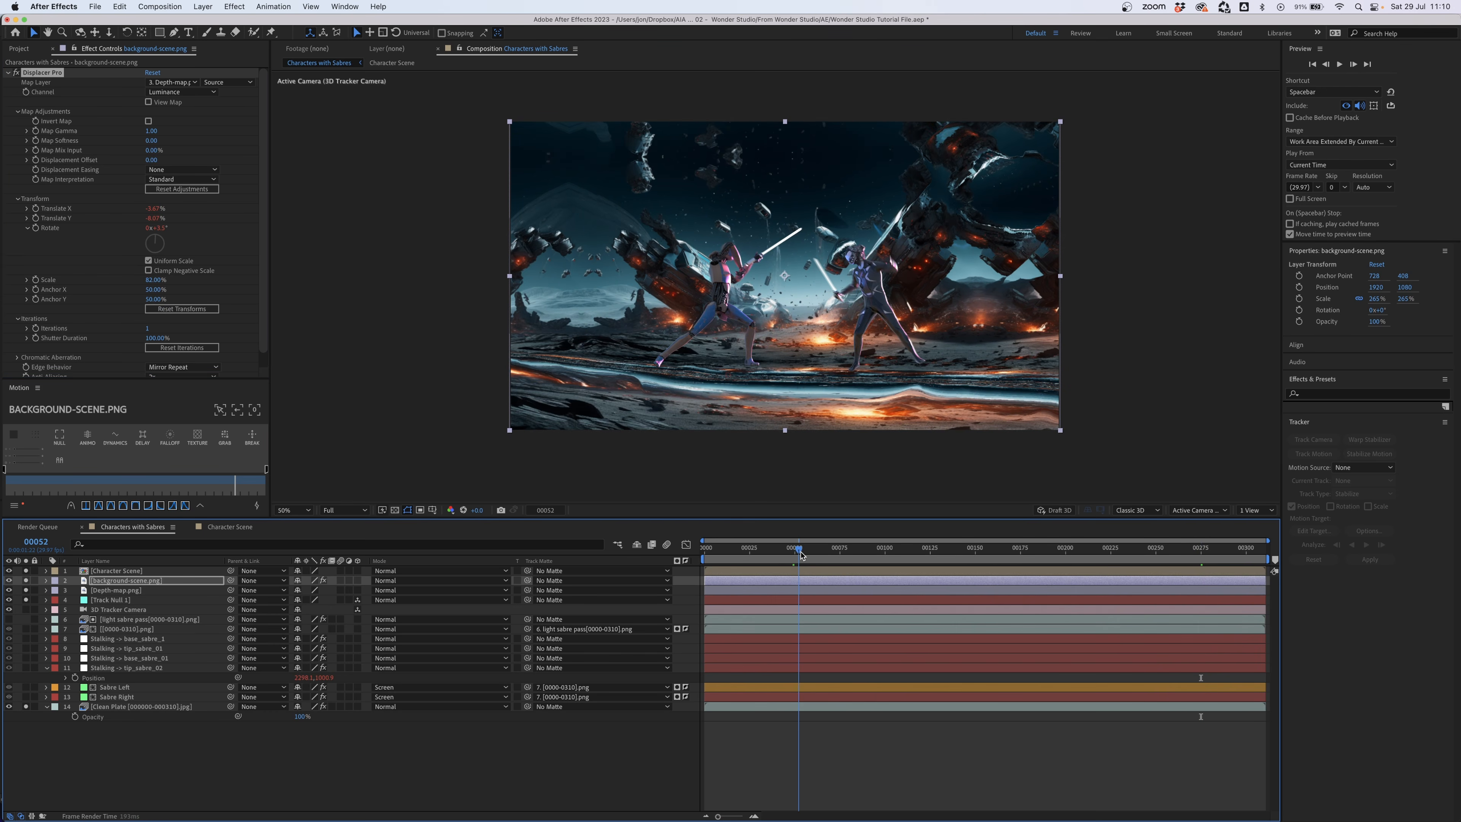
{"action": "left_click_drag", "start_coordinate": [801, 553], "coordinate": [966, 553]}
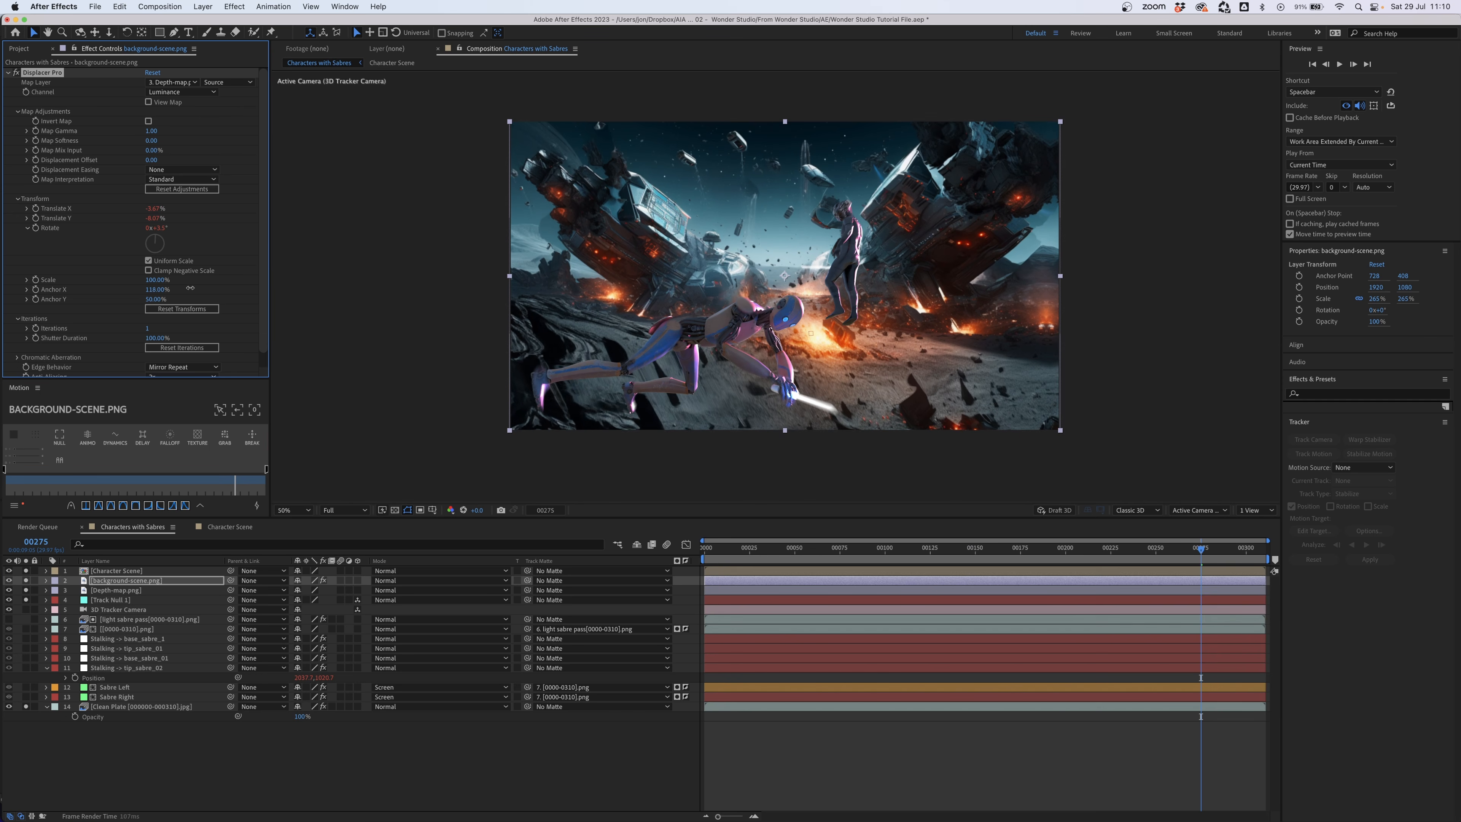
{"action": "left_click_drag", "start_coordinate": [190, 288], "coordinate": [129, 289]}
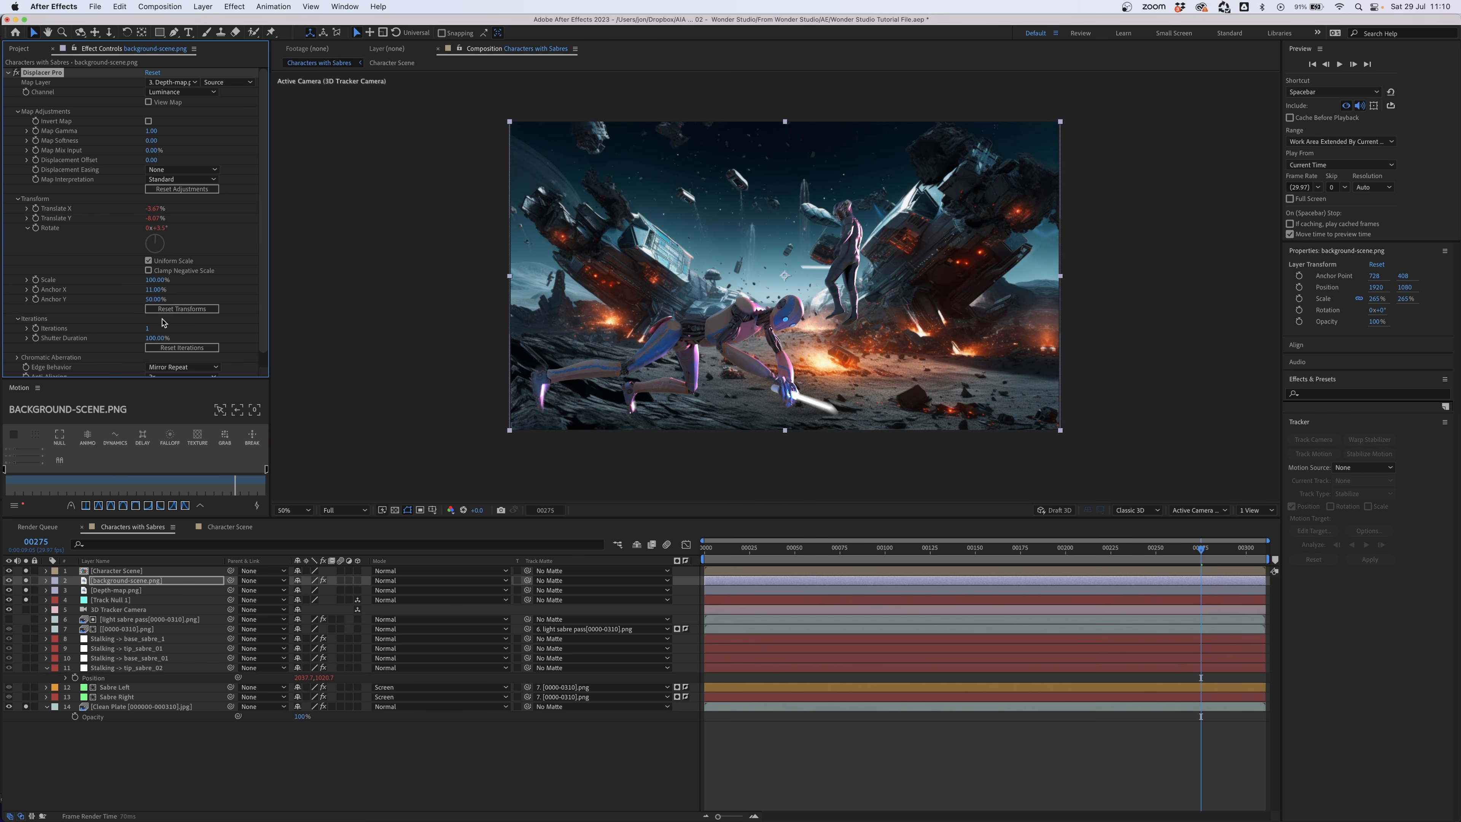
{"action": "left_click", "coordinate": [168, 309]}
- Create a solid at frame 205 from a cluster of the clean plate's 3D Camera Tracker points on the central foreground ground
{"action": "left_click", "coordinate": [1074, 552]}
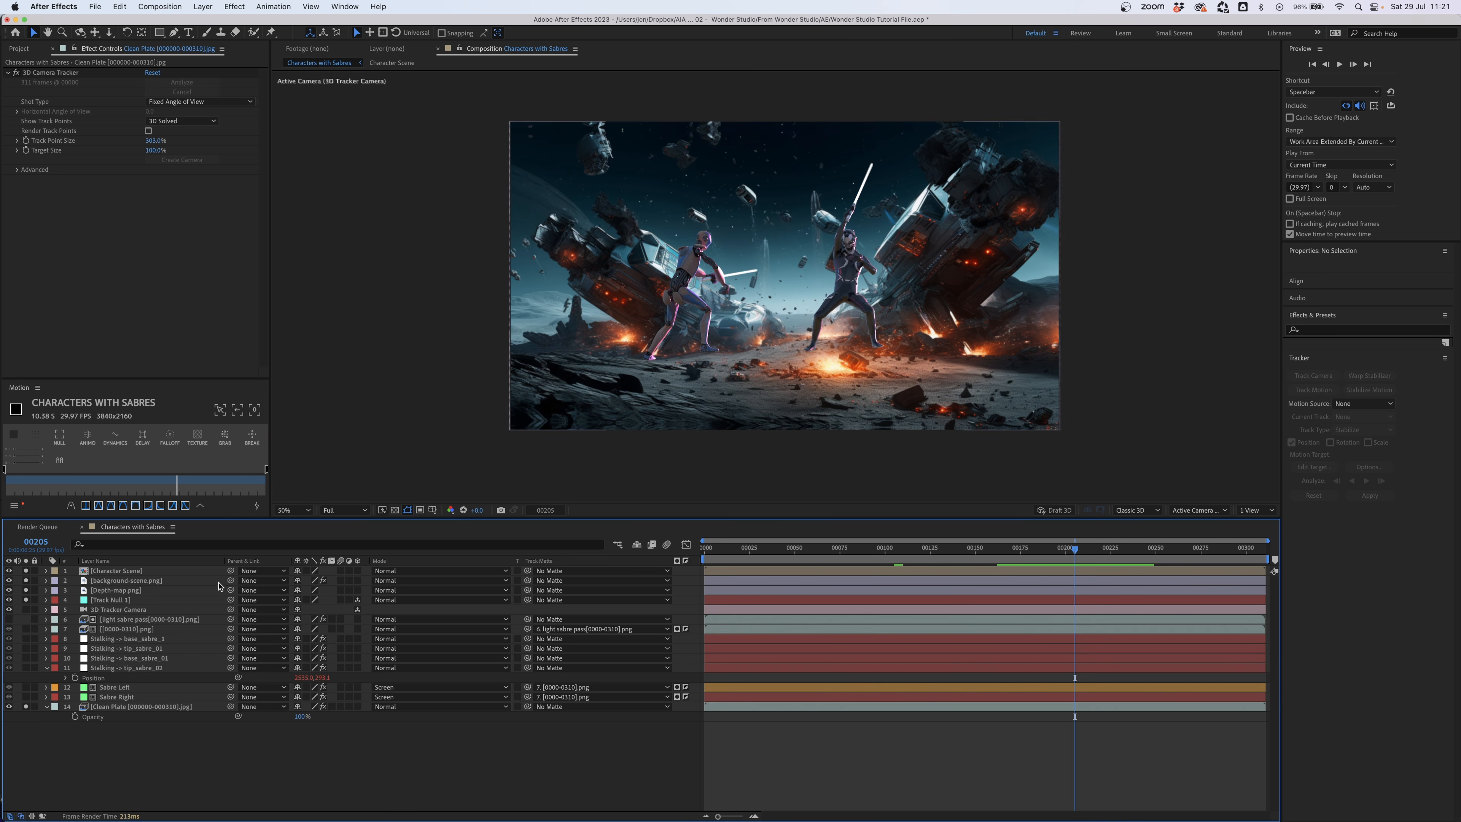
{"action": "left_click", "coordinate": [141, 708]}
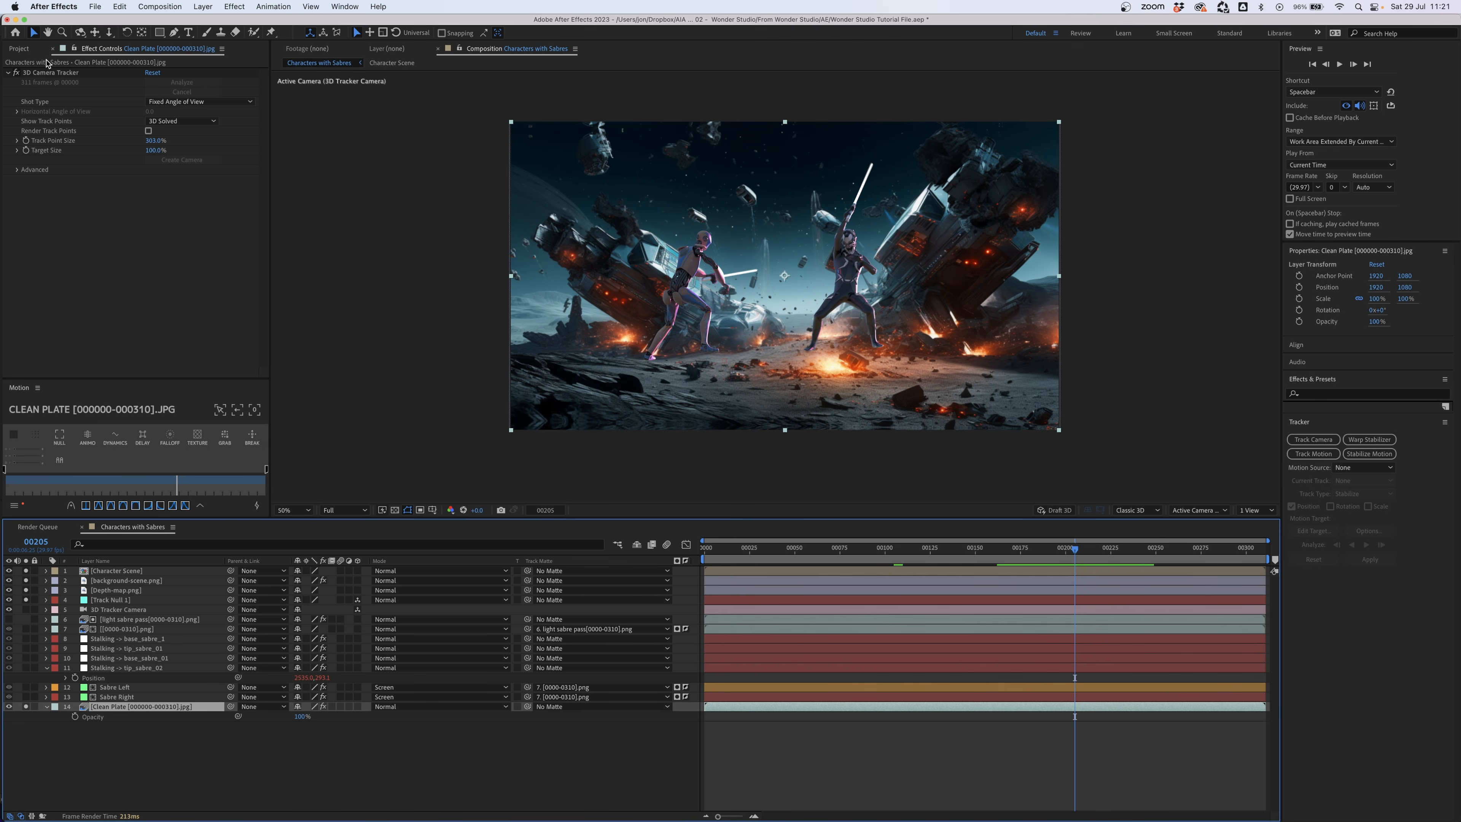
{"action": "left_click", "coordinate": [50, 73]}
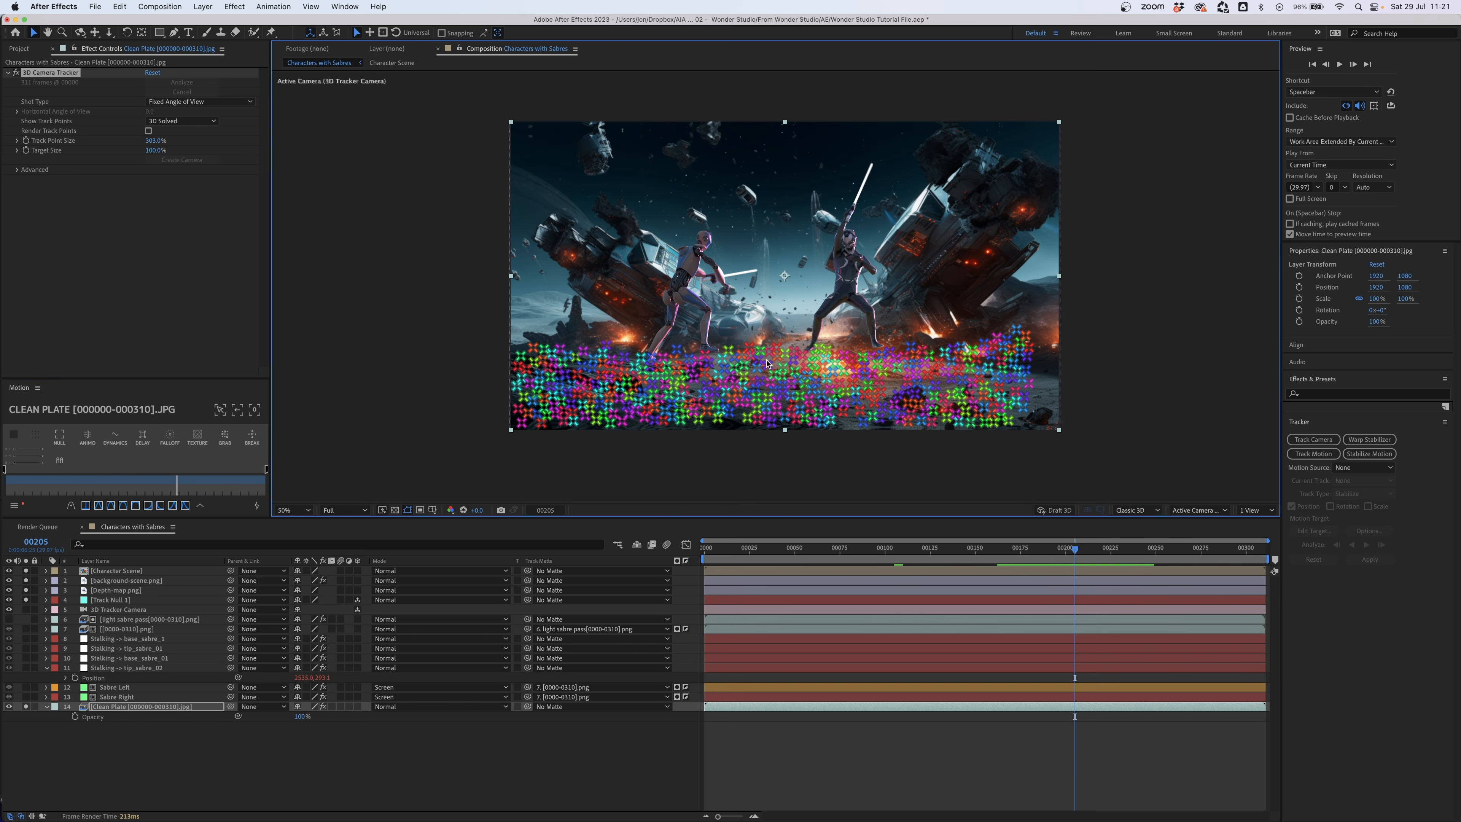
{"action": "left_click_drag", "start_coordinate": [767, 362], "coordinate": [796, 386]}
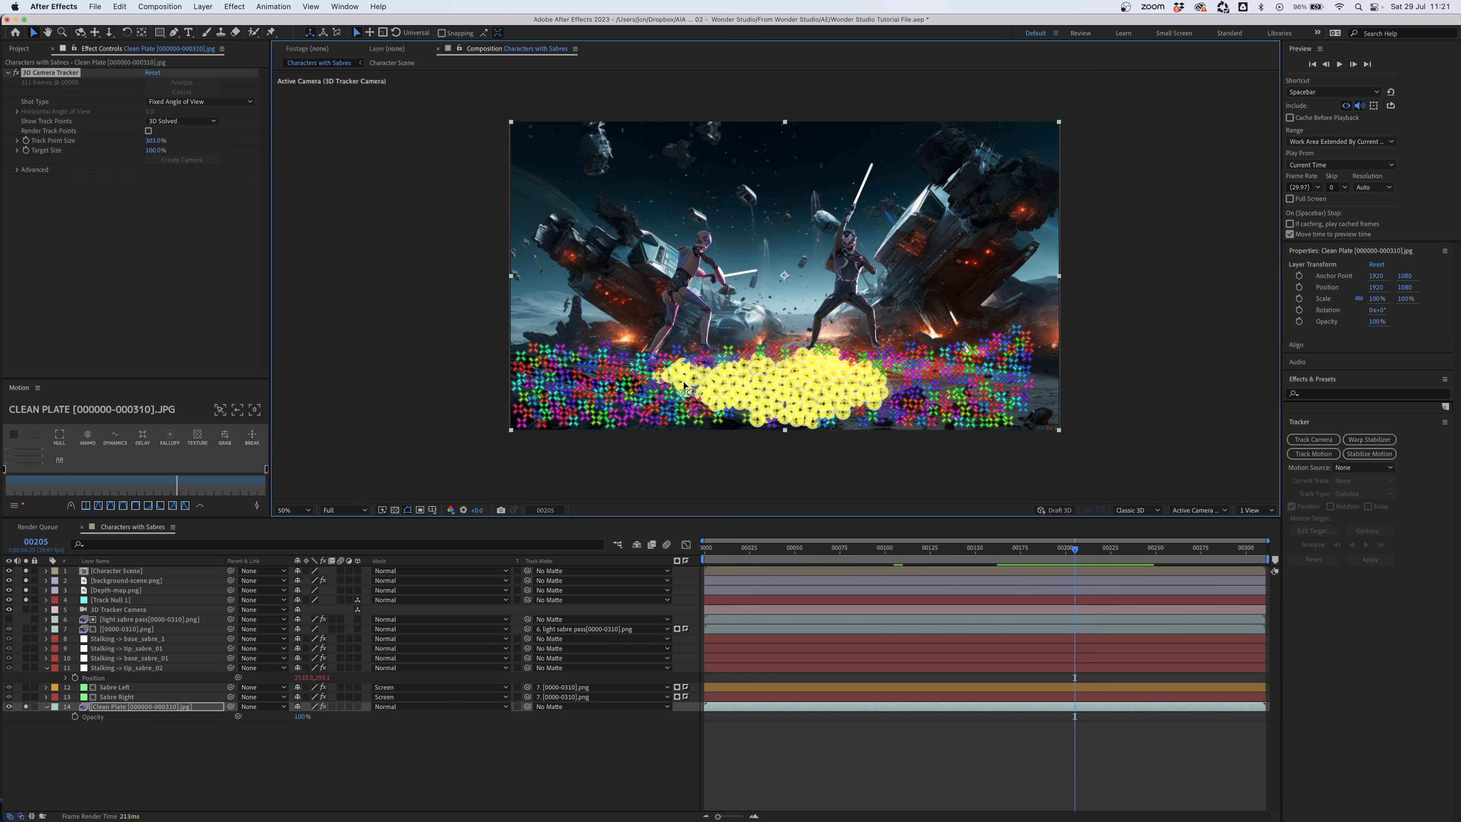
{"action": "right_click", "coordinate": [796, 384]}
{"action": "left_click", "coordinate": [838, 410]}
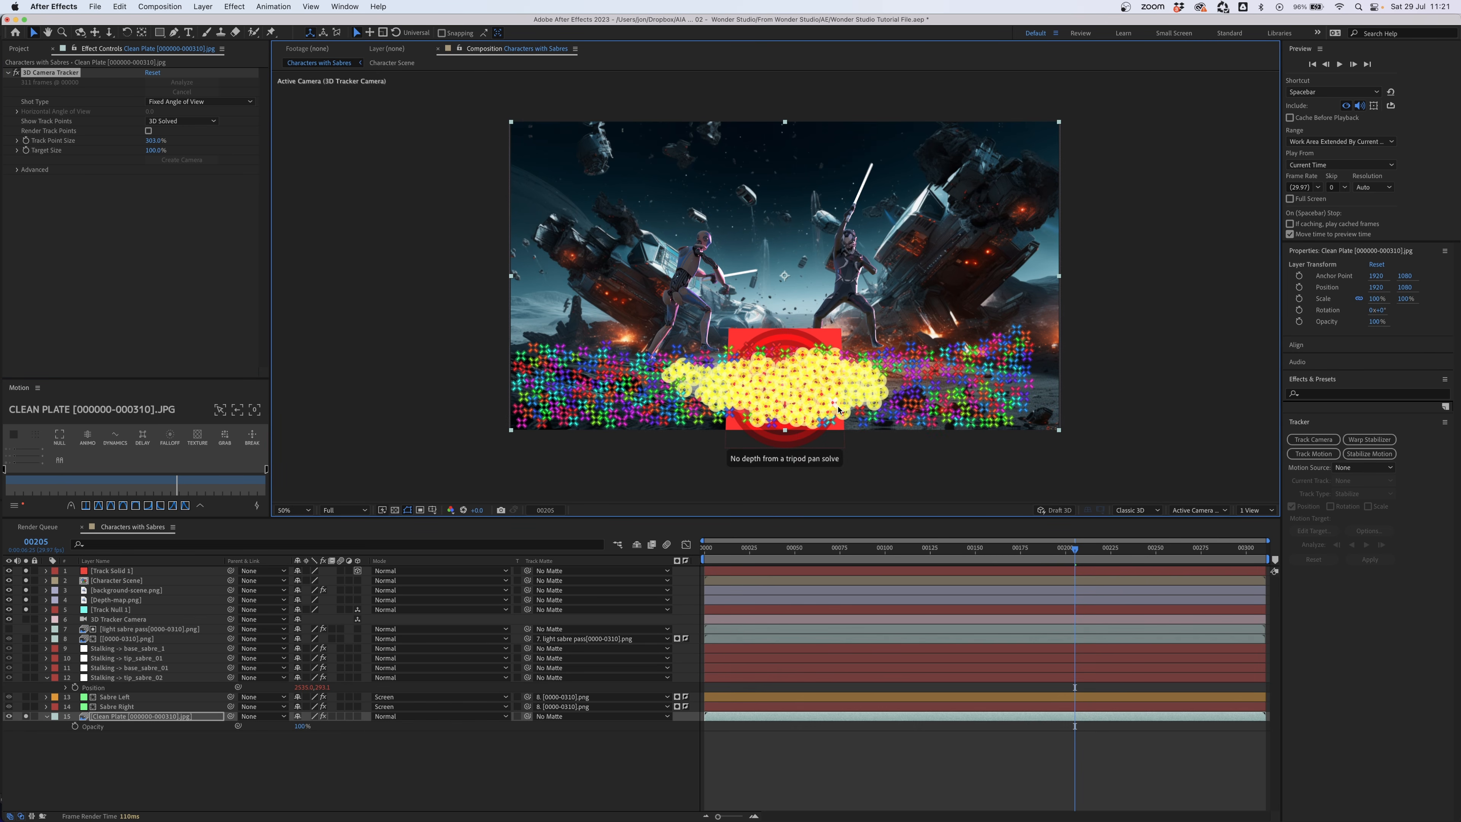
- Unlink Track Solid 1's scale, set it to about 730% wide and 144% high, and scrub the timeline to check its tracking
{"action": "left_click", "coordinate": [111, 571]}
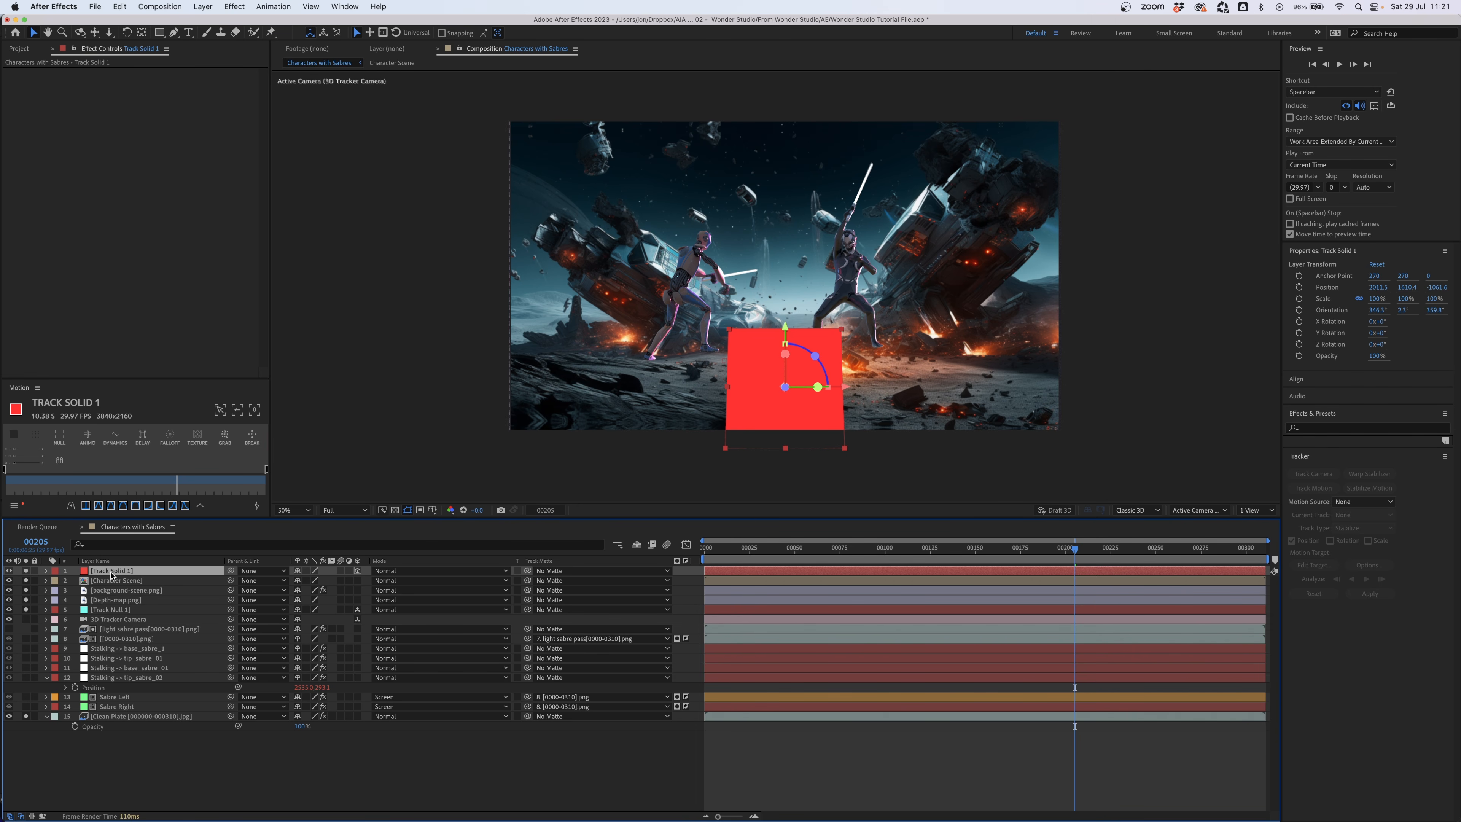
{"action": "key", "text": "s"}
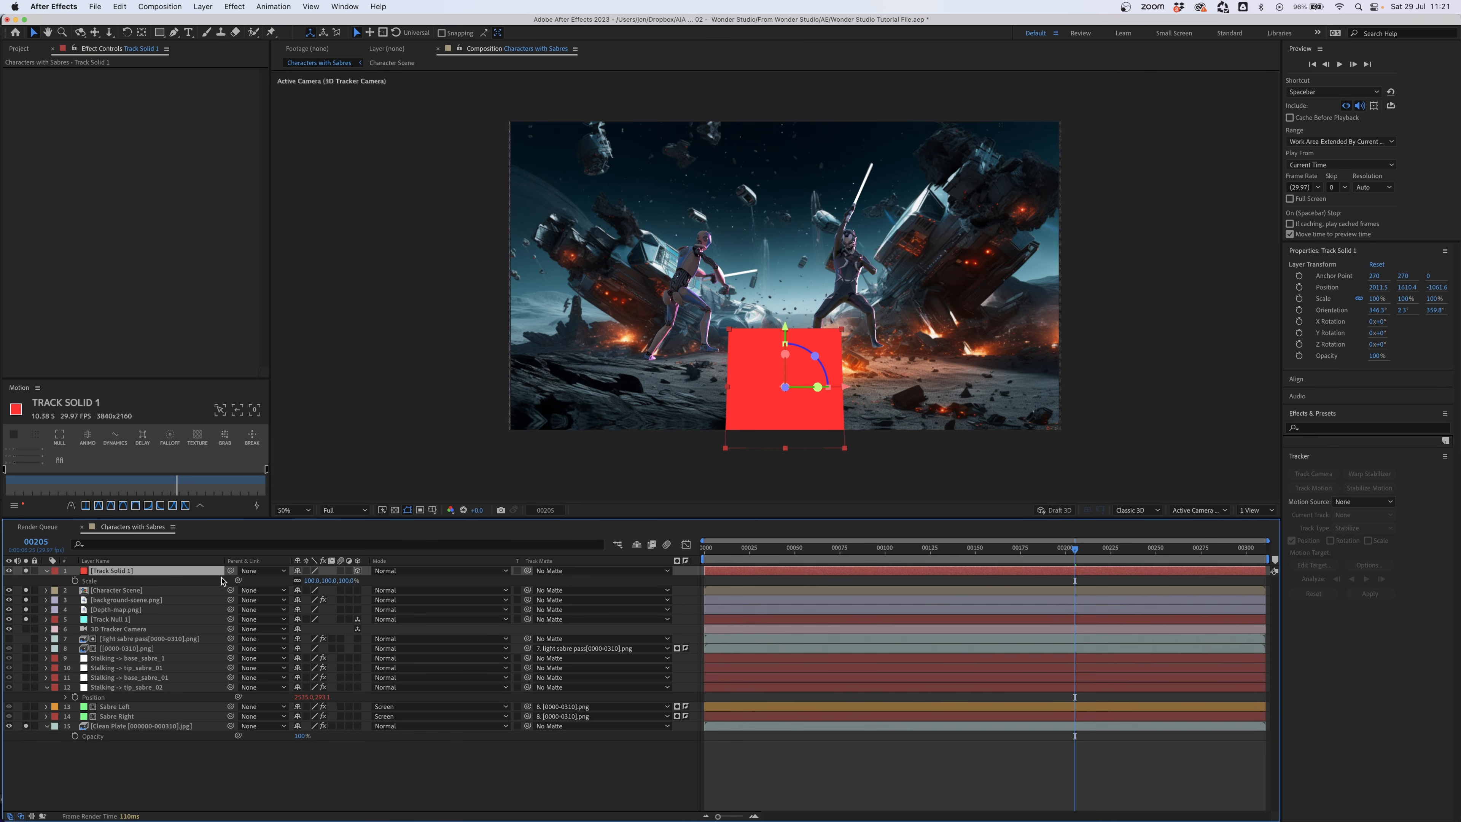
{"action": "left_click", "coordinate": [298, 581]}
{"action": "left_click_drag", "start_coordinate": [311, 580], "coordinate": [527, 570]}
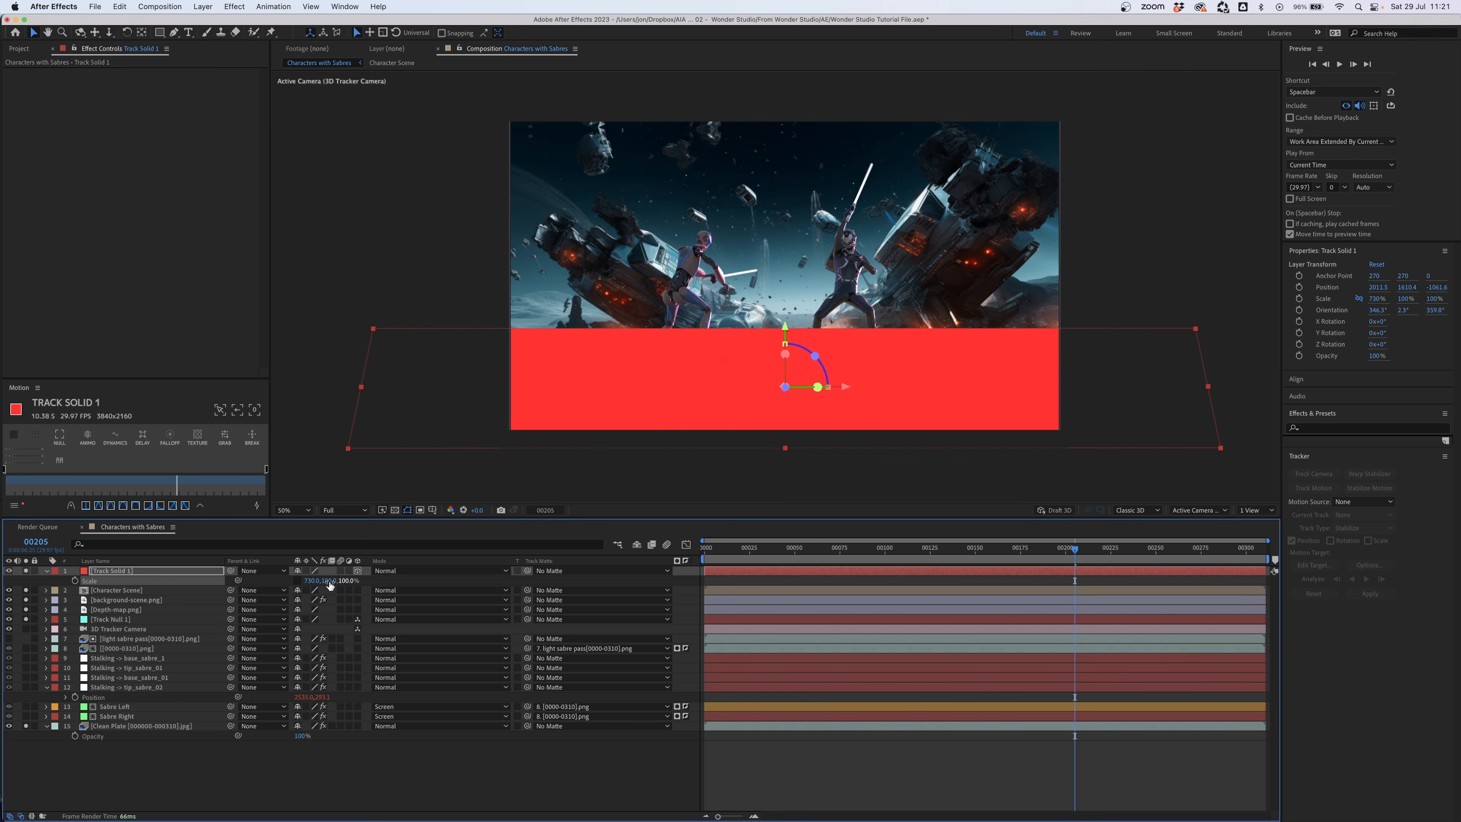
{"action": "left_click_drag", "start_coordinate": [329, 581], "coordinate": [348, 580]}
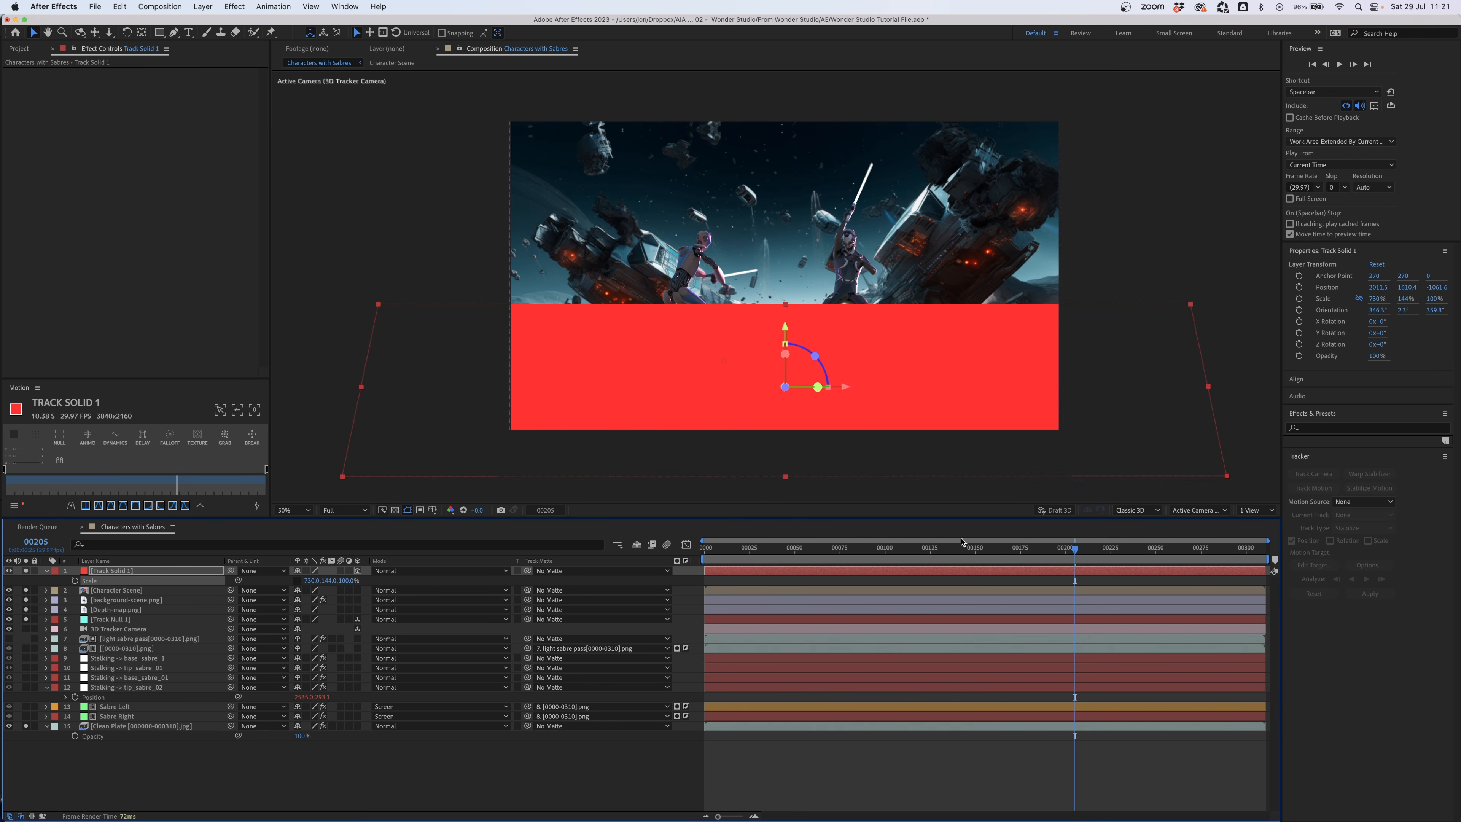
{"action": "left_click_drag", "start_coordinate": [978, 547], "coordinate": [1088, 548]}
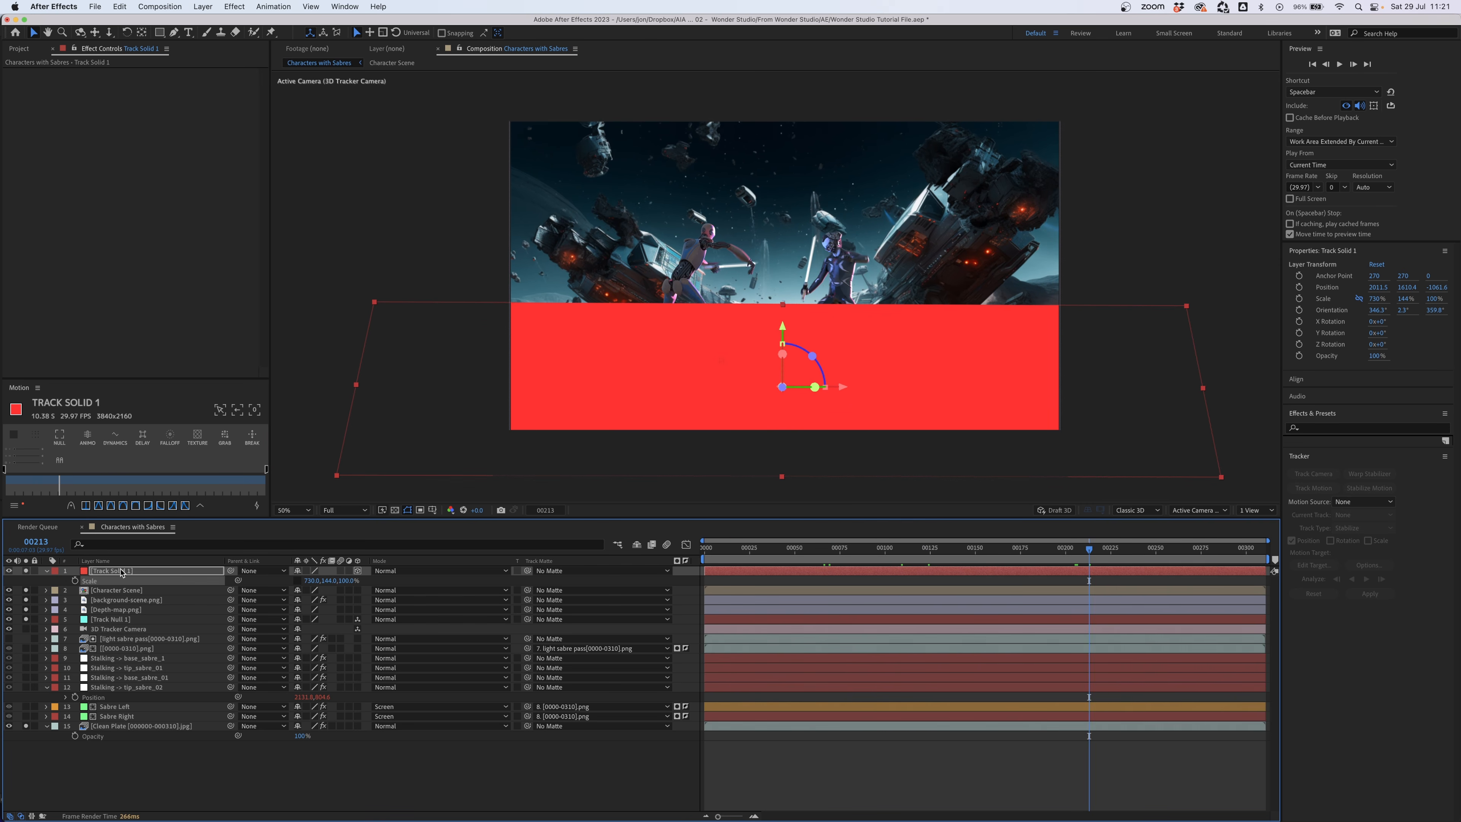
- Move Track Solid 1 below Character Scene in the layer stack and duplicate the Character Scene layer
{"action": "left_click_drag", "start_coordinate": [115, 570], "coordinate": [120, 590]}
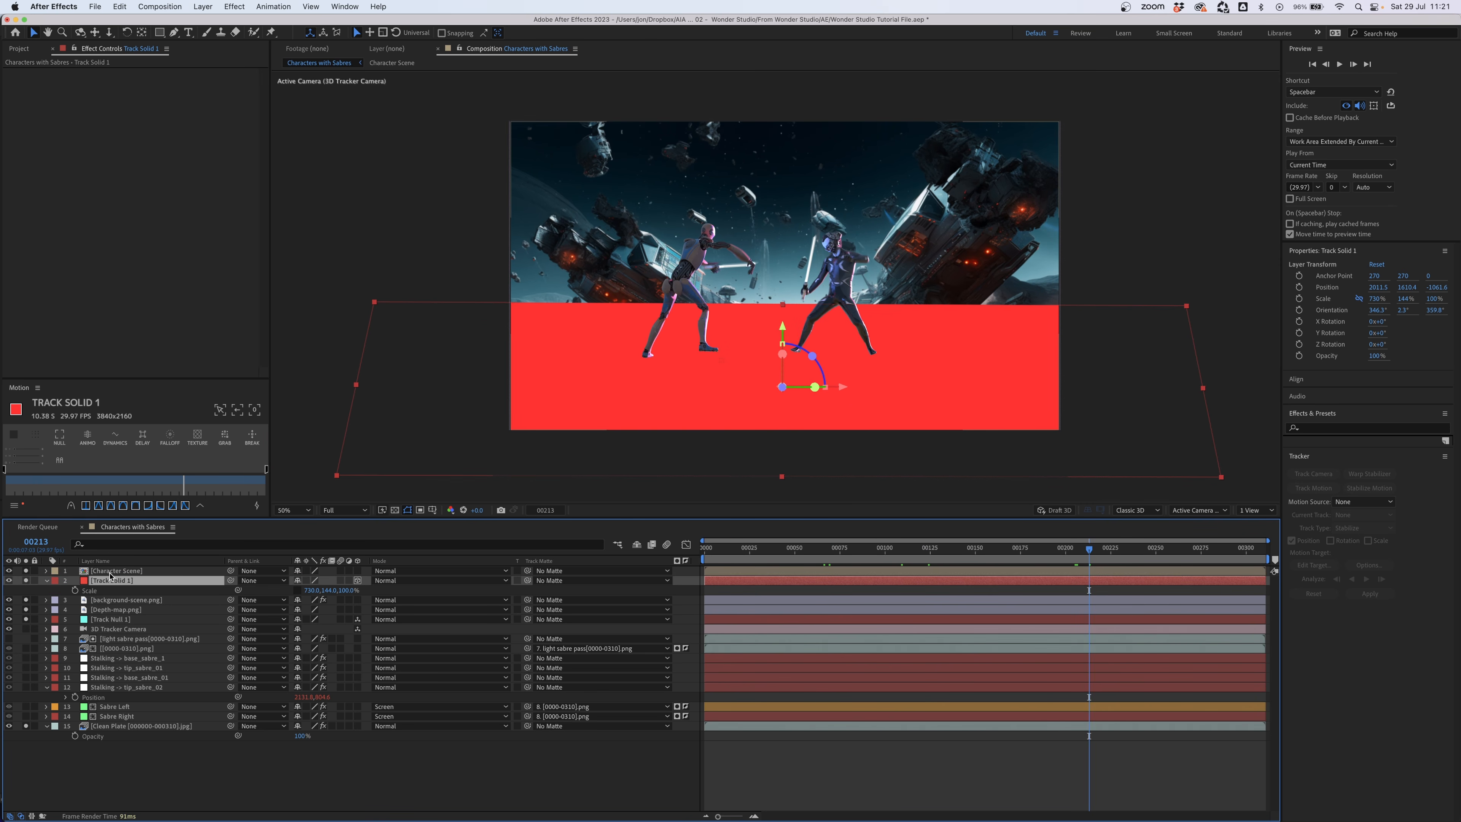
{"action": "left_click", "coordinate": [144, 570]}
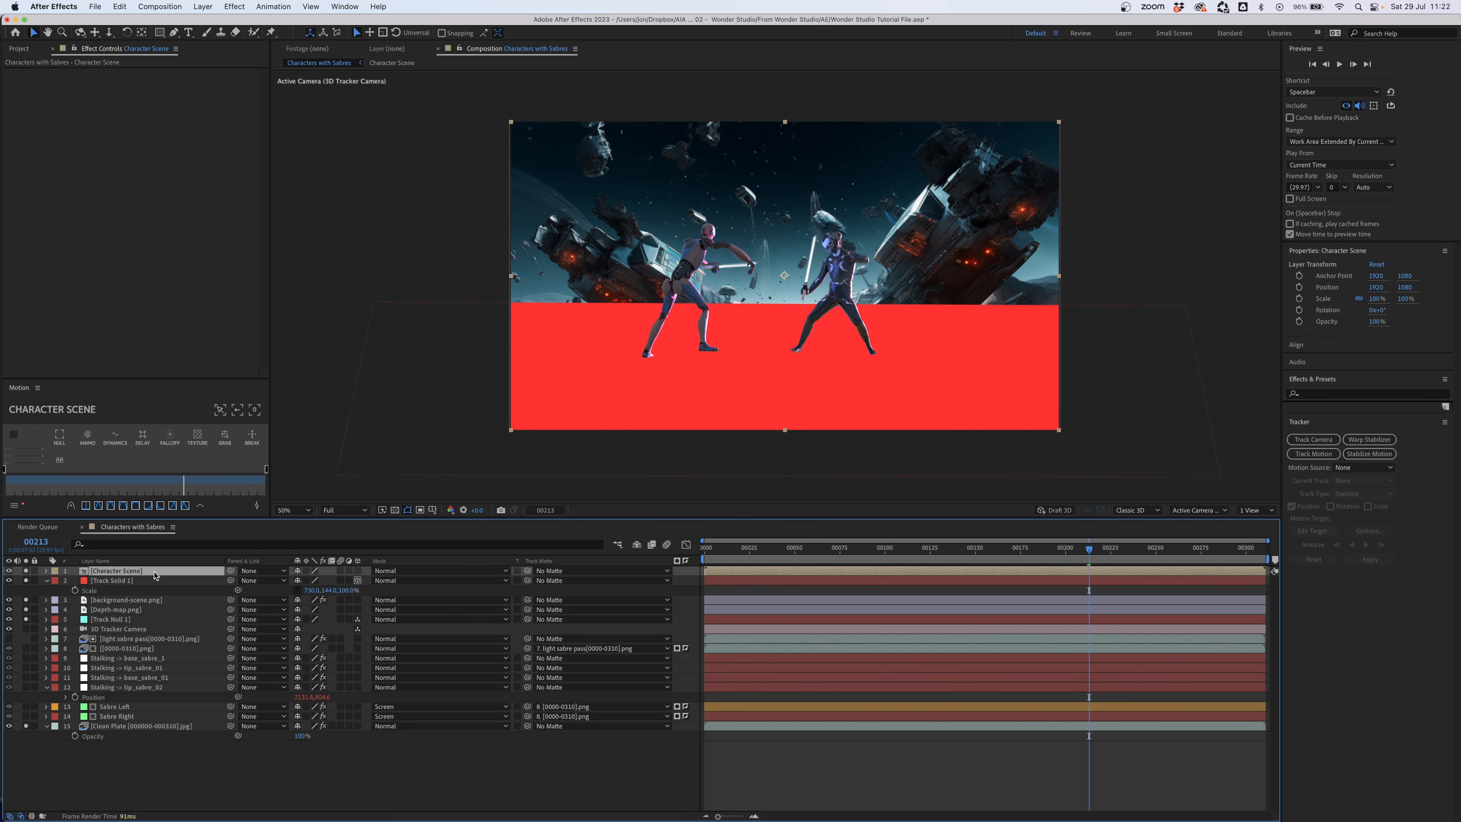
{"action": "key", "text": "super+d"}
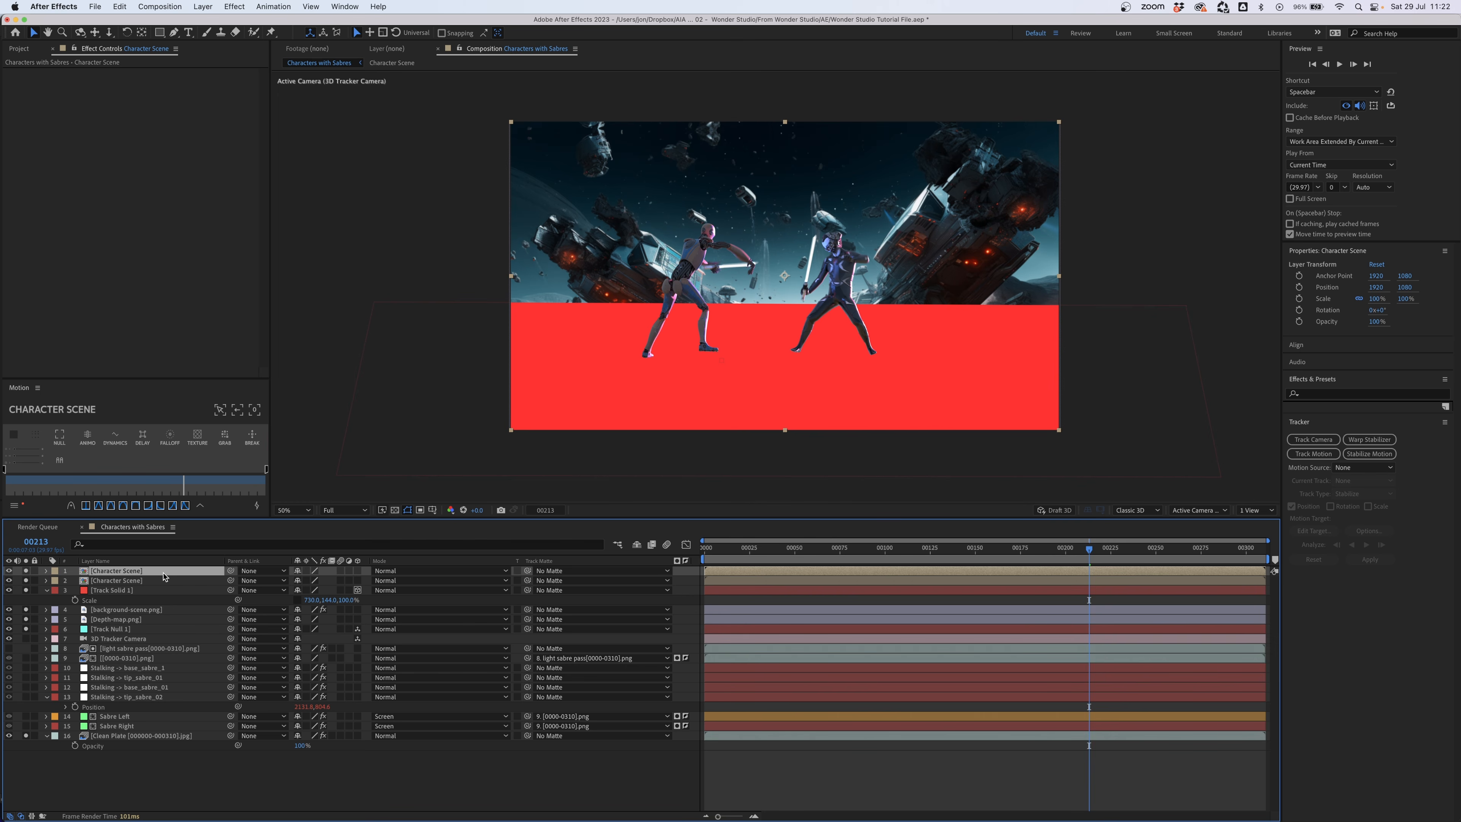
- Flip the upper Character Scene copy vertically by unlinking its scale and setting the vertical value to -100%
{"action": "key", "text": "s"}
{"action": "left_click", "coordinate": [297, 582]}
{"action": "left_click", "coordinate": [330, 581]}
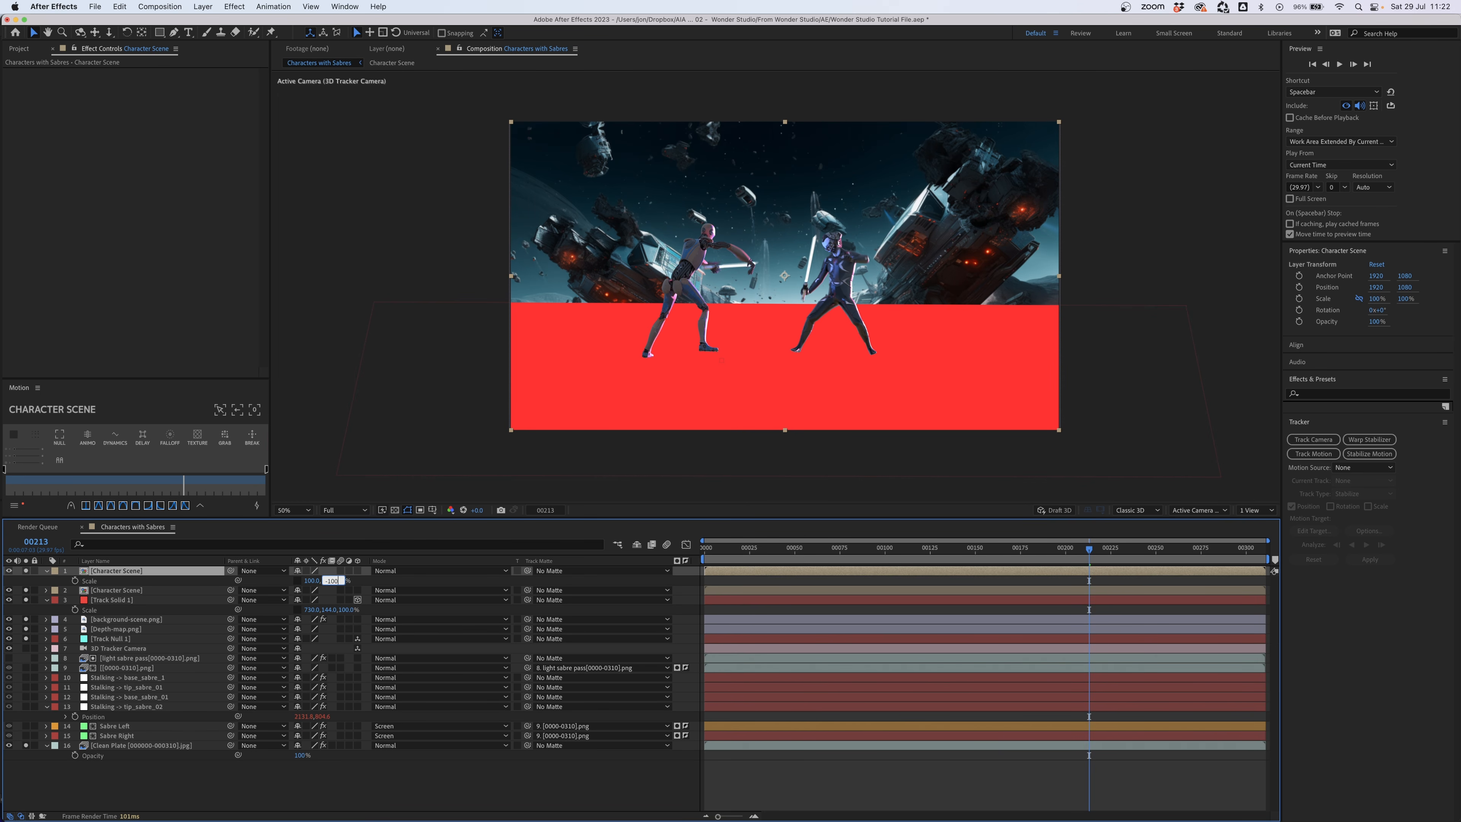
{"action": "key", "text": "Return"}
- Nudge the flipped Character Scene copy down to a Y position of about 2120 so its feet meet the original characters' feet
{"action": "left_click", "coordinate": [133, 569]}
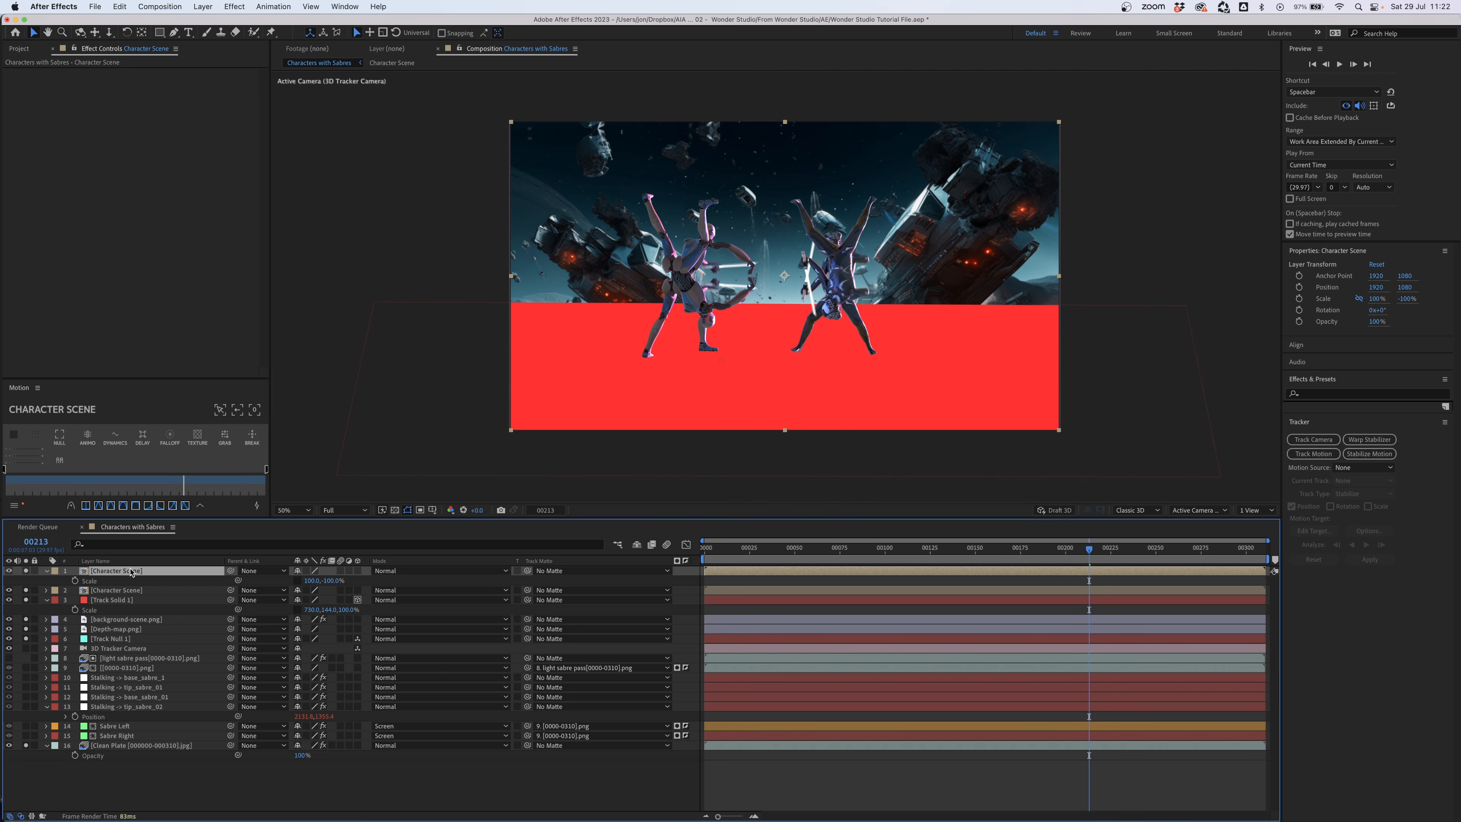
{"action": "key", "text": "shift+Down"}
{"action": "key", "text": "shift+Down"}
{"action": "key", "text": "shift+Down"}
{"action": "key", "text": "shift+Down"}
{"action": "key", "text": "shift+Down"}
{"action": "key", "text": "shift+Down"}
{"action": "key", "text": "shift+Down"}
{"action": "key", "text": "shift+Down"}
{"action": "key", "text": "shift+Down"}
{"action": "key", "text": "shift+Down"}
{"action": "key", "text": "shift+Down"}
{"action": "key", "text": "shift+Down"}
{"action": "key", "text": "shift+Down"}
{"action": "key", "text": "shift+Down"}
{"action": "key", "text": "shift+Down"}
{"action": "key", "text": "shift+Down"}
{"action": "key", "text": "shift+Down"}
{"action": "key", "text": "shift+Down"}
{"action": "key", "text": "shift+Down"}
{"action": "key", "text": "shift+Down"}
{"action": "key", "text": "shift+Down"}
{"action": "key", "text": "shift+Down"}
{"action": "key", "text": "shift+Down"}
{"action": "key", "text": "shift+Down"}
{"action": "key", "text": "shift+Down"}
{"action": "key", "text": "shift+Down"}
{"action": "key", "text": "shift+Down"}
{"action": "key", "text": "shift+Down"}
{"action": "key", "text": "shift+Down"}
{"action": "key", "text": "shift+Down"}
{"action": "key", "text": "shift+Down"}
{"action": "key", "text": "shift+Down"}
{"action": "key", "text": "shift+Down"}
{"action": "key", "text": "shift+Down"}
{"action": "key", "text": "shift+Down"}
{"action": "key", "text": "shift+Down"}
{"action": "key", "text": "shift+Down"}
{"action": "key", "text": "shift+Down"}
{"action": "key", "text": "shift+Down"}
{"action": "key", "text": "shift+Down"}
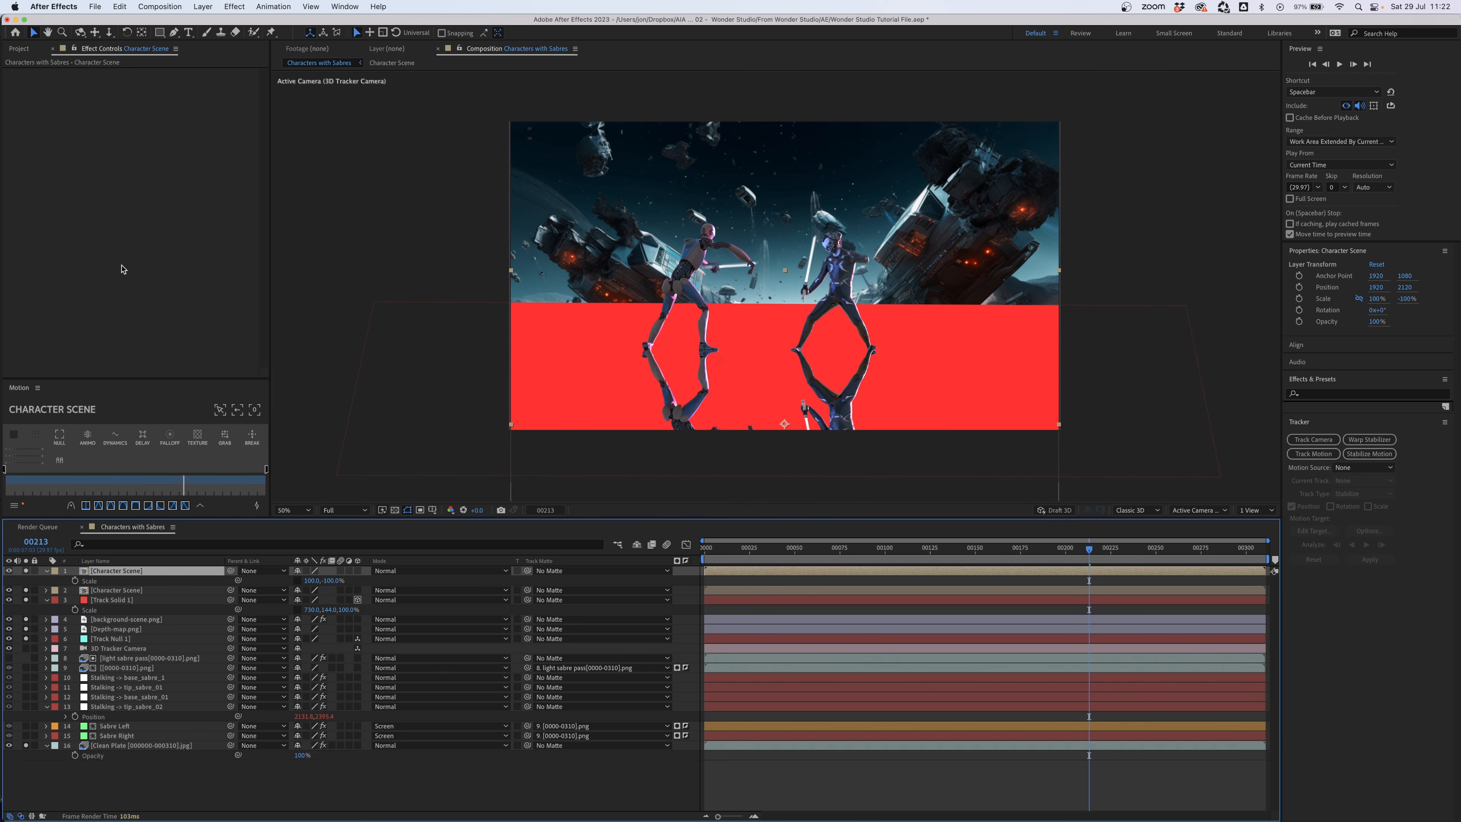
- Add a Gaussian Blur to the flipped Character Scene copy with a Blurriness of about 108.7
{"action": "right_click", "coordinate": [123, 268]}
{"action": "mouse_move", "coordinate": [164, 393]}
{"action": "mouse_move", "coordinate": [164, 363]}
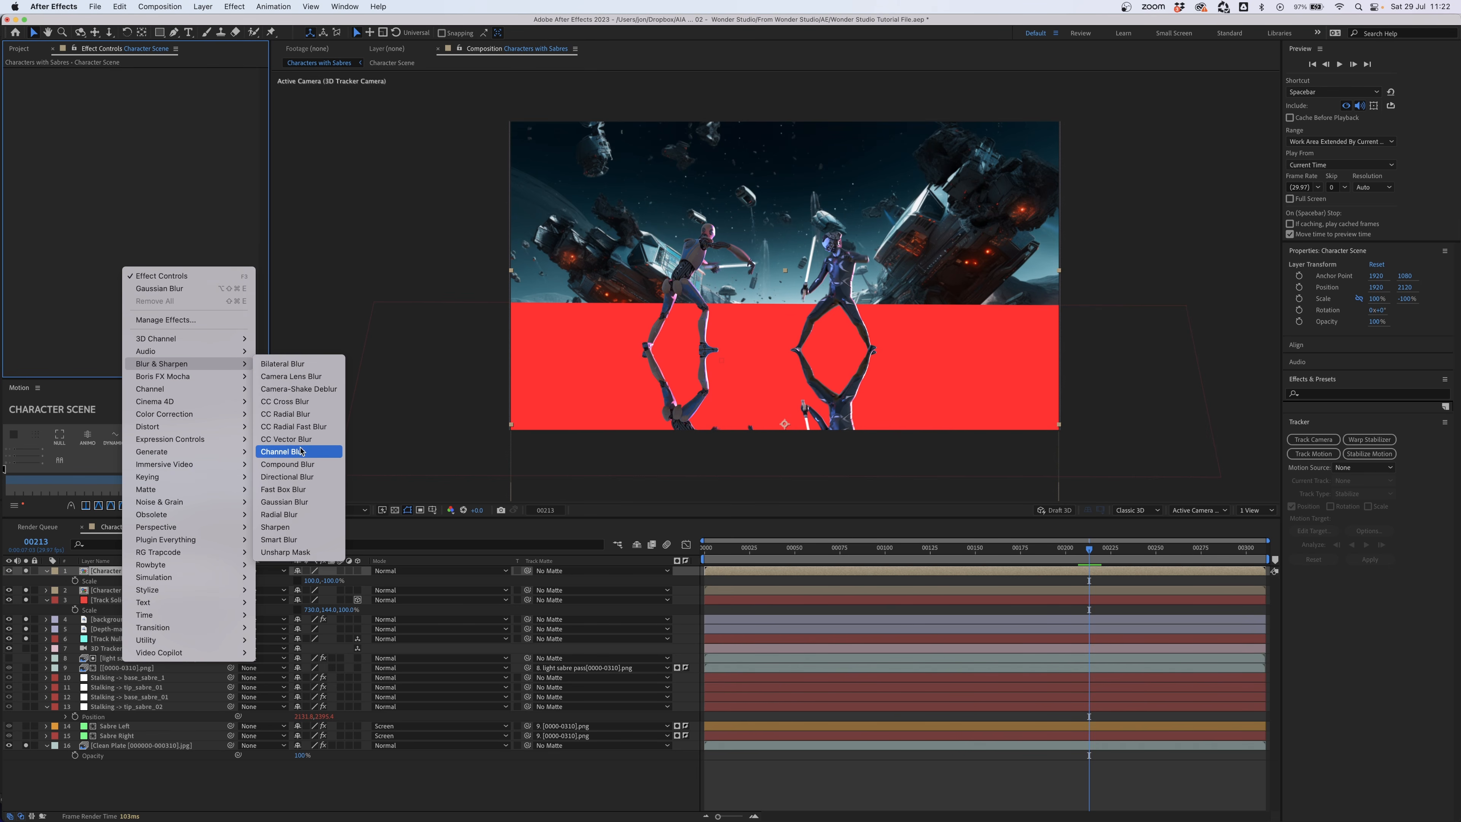
{"action": "left_click", "coordinate": [299, 504]}
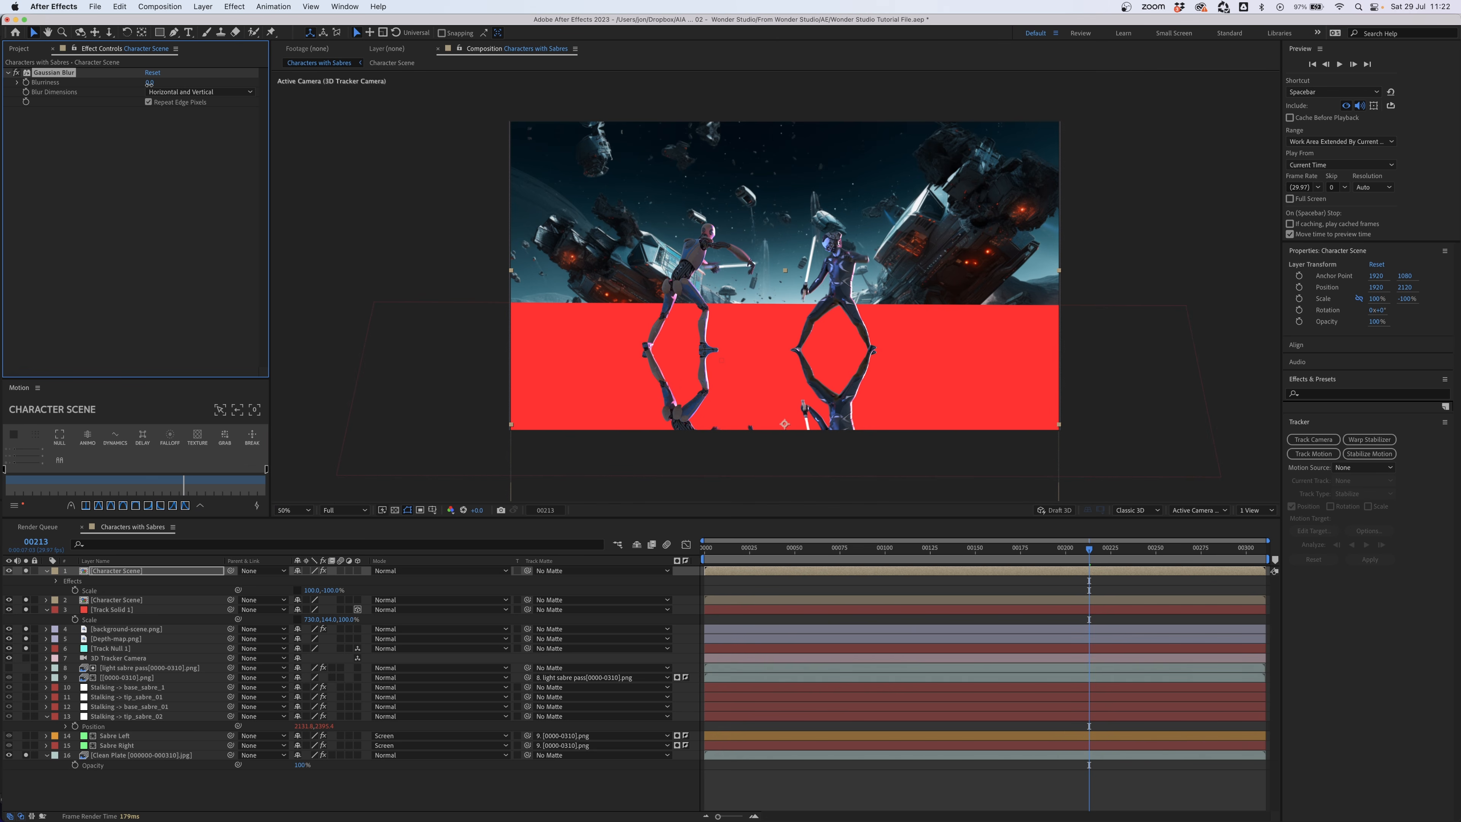
{"action": "left_click_drag", "start_coordinate": [150, 83], "coordinate": [176, 181]}
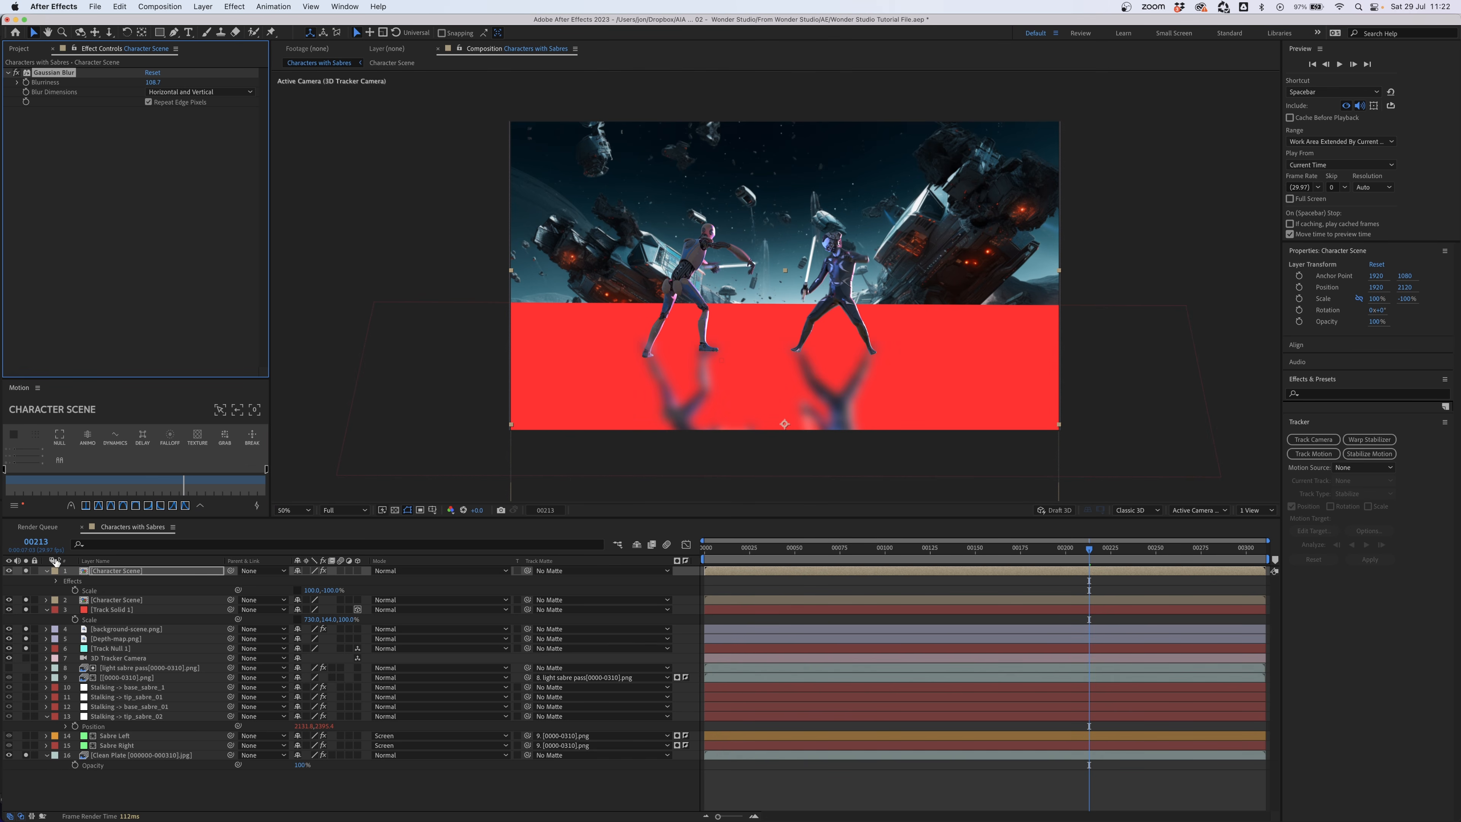
- Hide the flipped Character Scene copy and rename Track Solid 1 as Shadows
{"action": "left_click", "coordinate": [9, 570]}
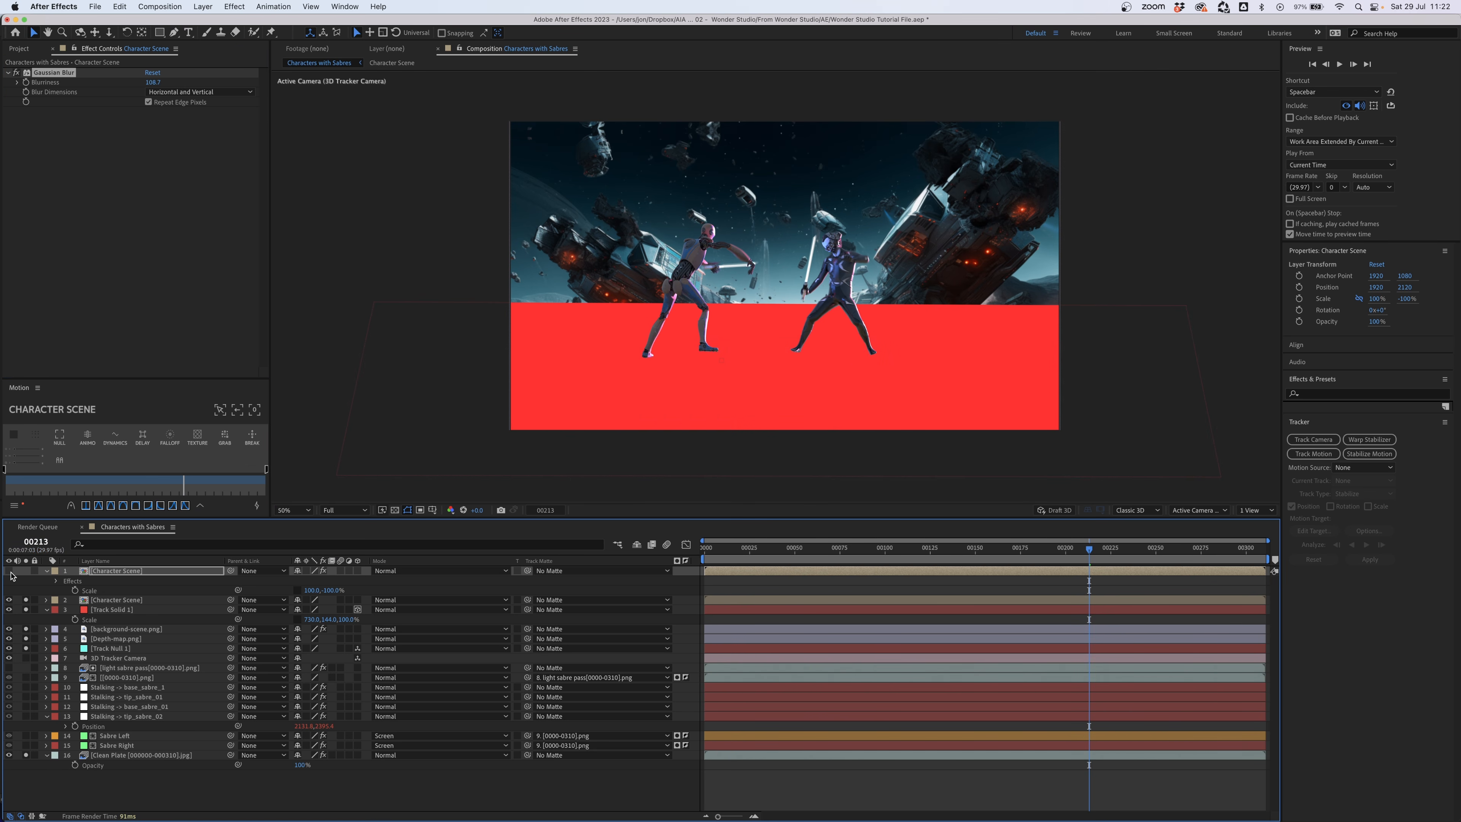
{"action": "left_click", "coordinate": [118, 610]}
{"action": "key", "text": "Return"}
{"action": "type", "text": "Sh"}
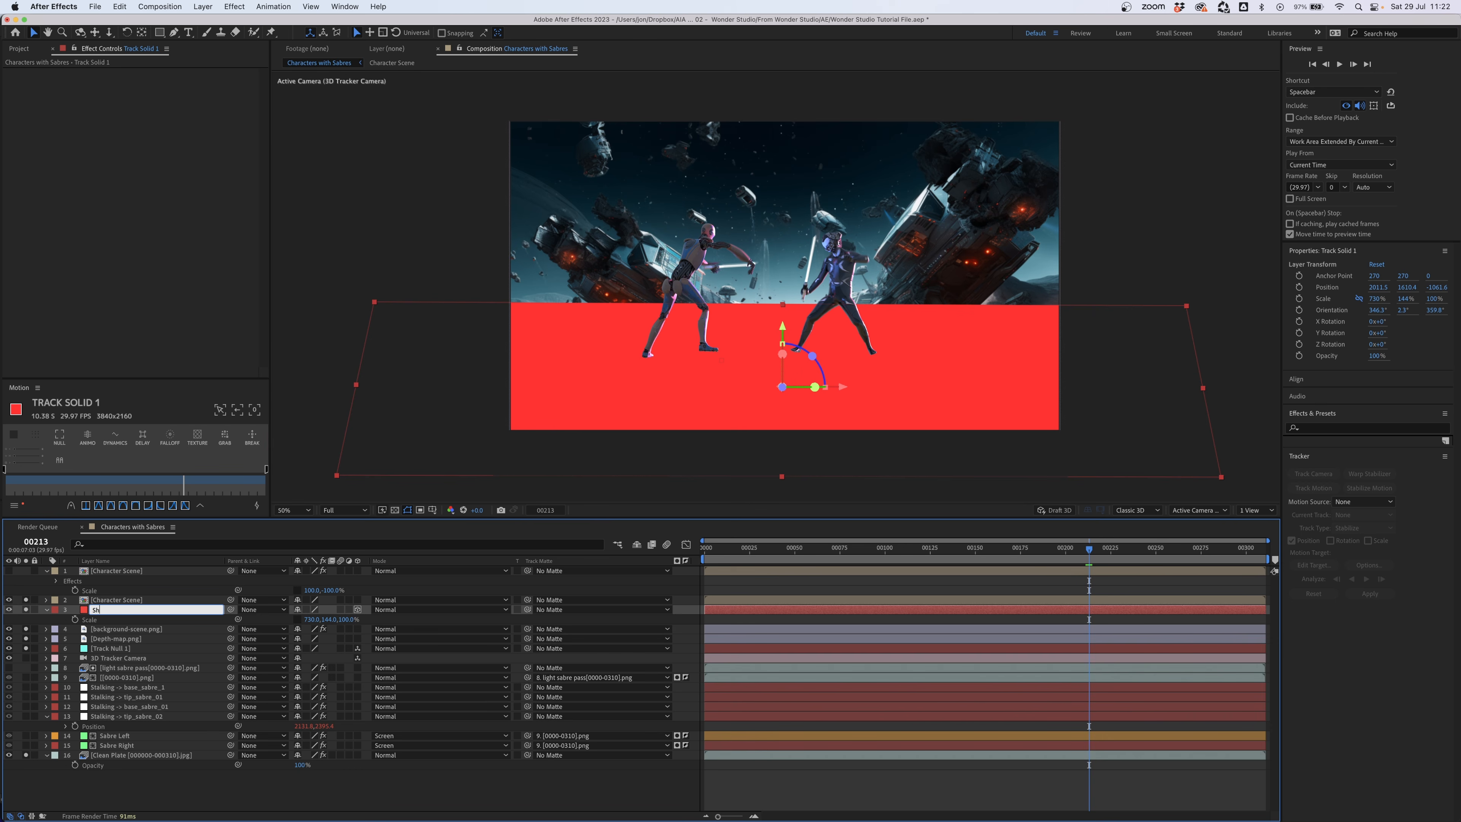
{"action": "type", "text": "adows"}
{"action": "key", "text": "Return"}
- Rename the flipped Character Scene copy as Shadow matte and assign it as the Shadows layer's track matte
{"action": "left_click", "coordinate": [129, 572]}
{"action": "key", "text": "Return"}
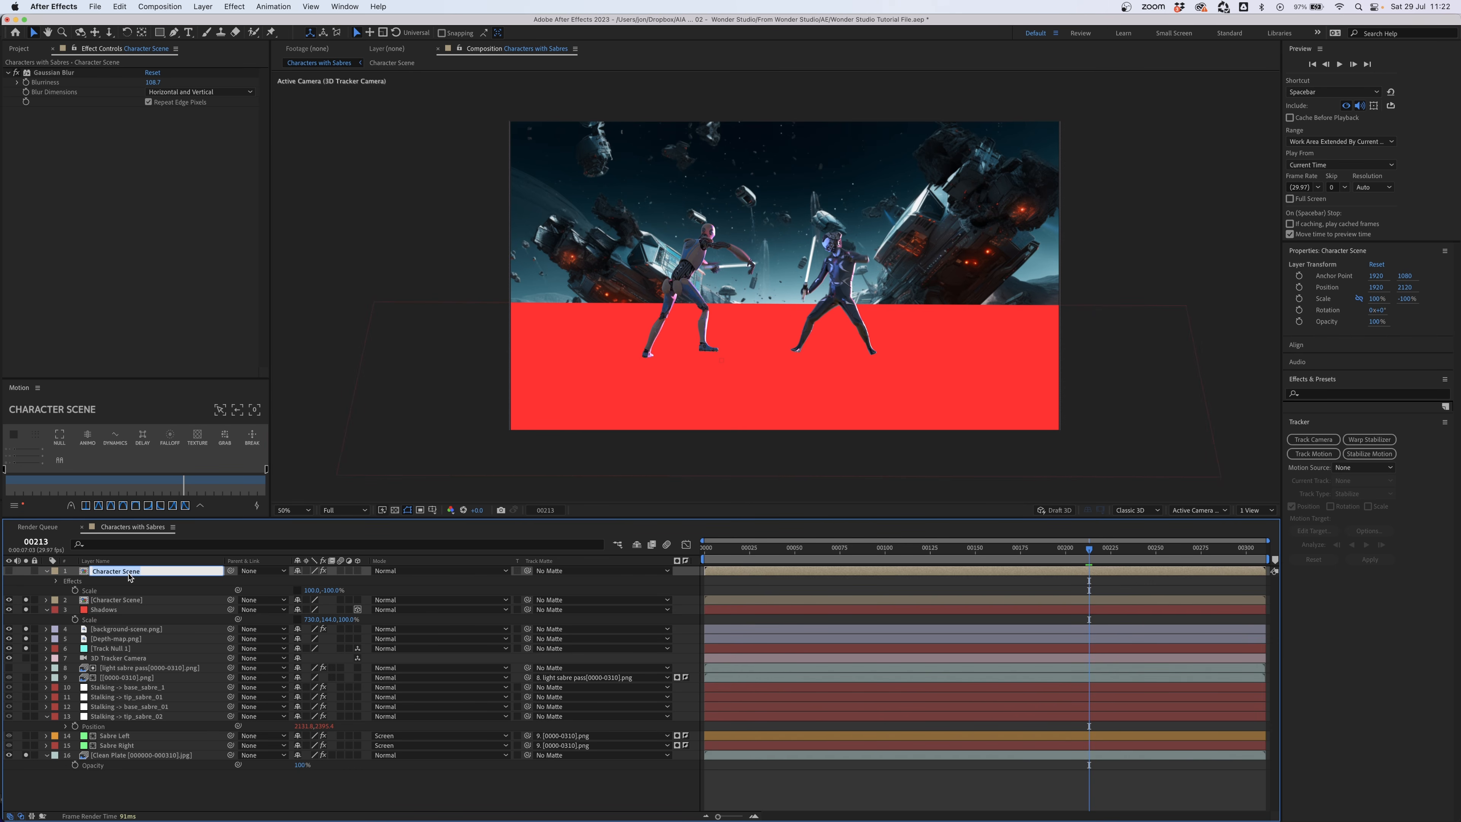
{"action": "type", "text": "Shadow matte"}
{"action": "left_click", "coordinate": [102, 609]}
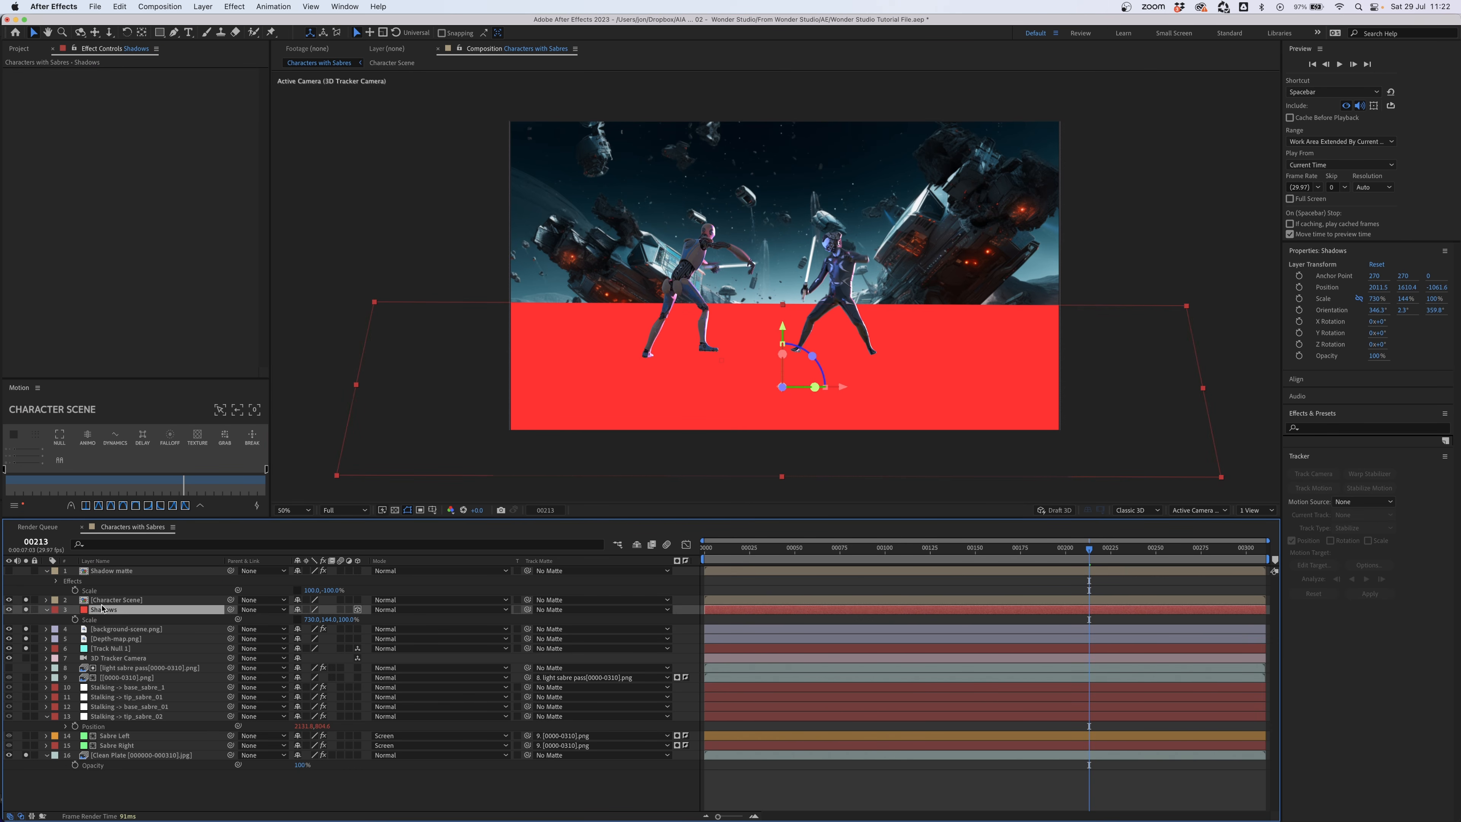
{"action": "left_click_drag", "start_coordinate": [527, 609], "coordinate": [127, 572]}
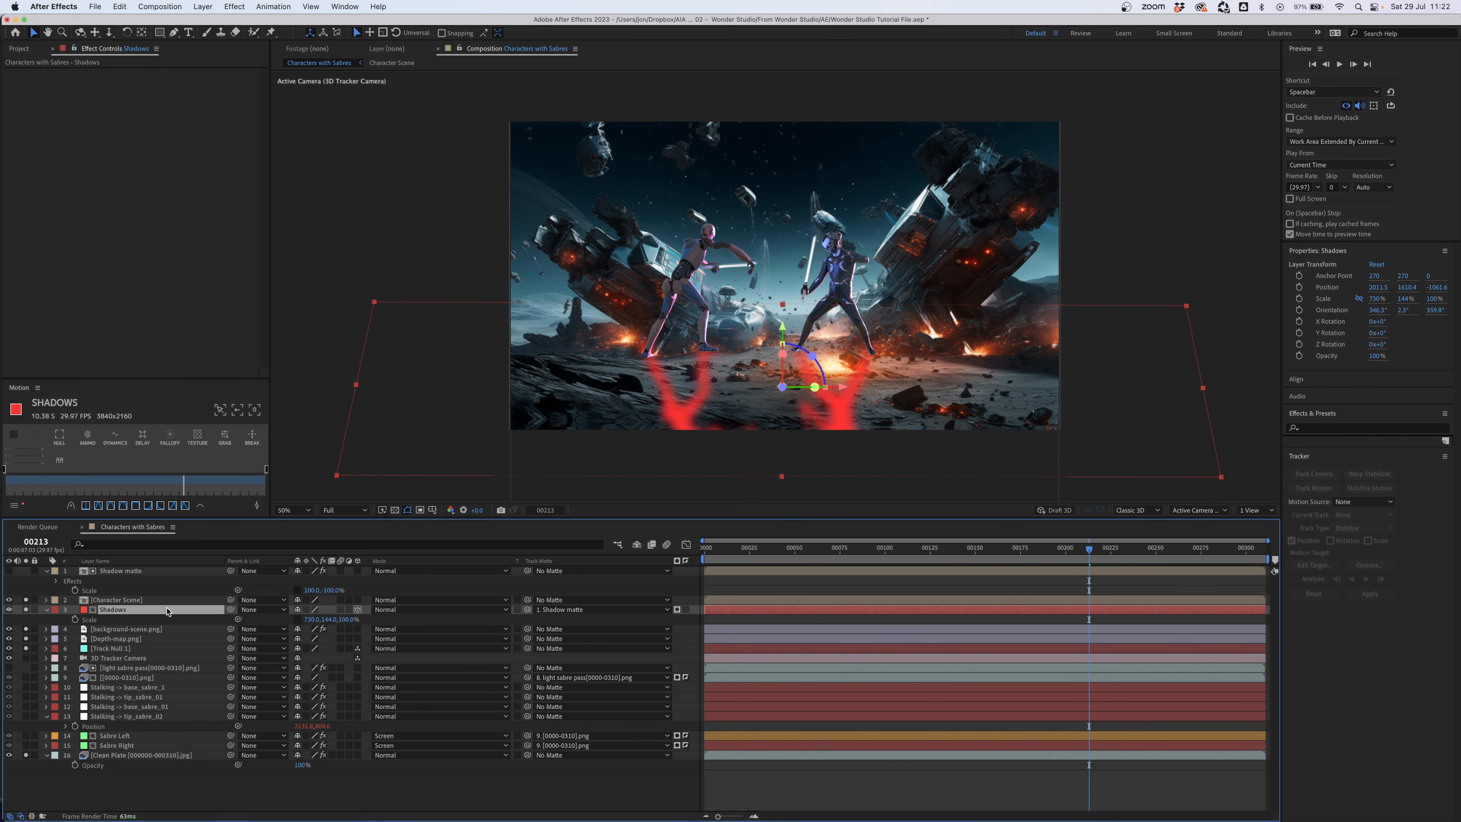
- Add a Fill effect in dark grey 1B1B1B to the Shadows layer and scrub through the timeline to check the shadows
{"action": "right_click", "coordinate": [159, 182]}
{"action": "mouse_move", "coordinate": [219, 367]}
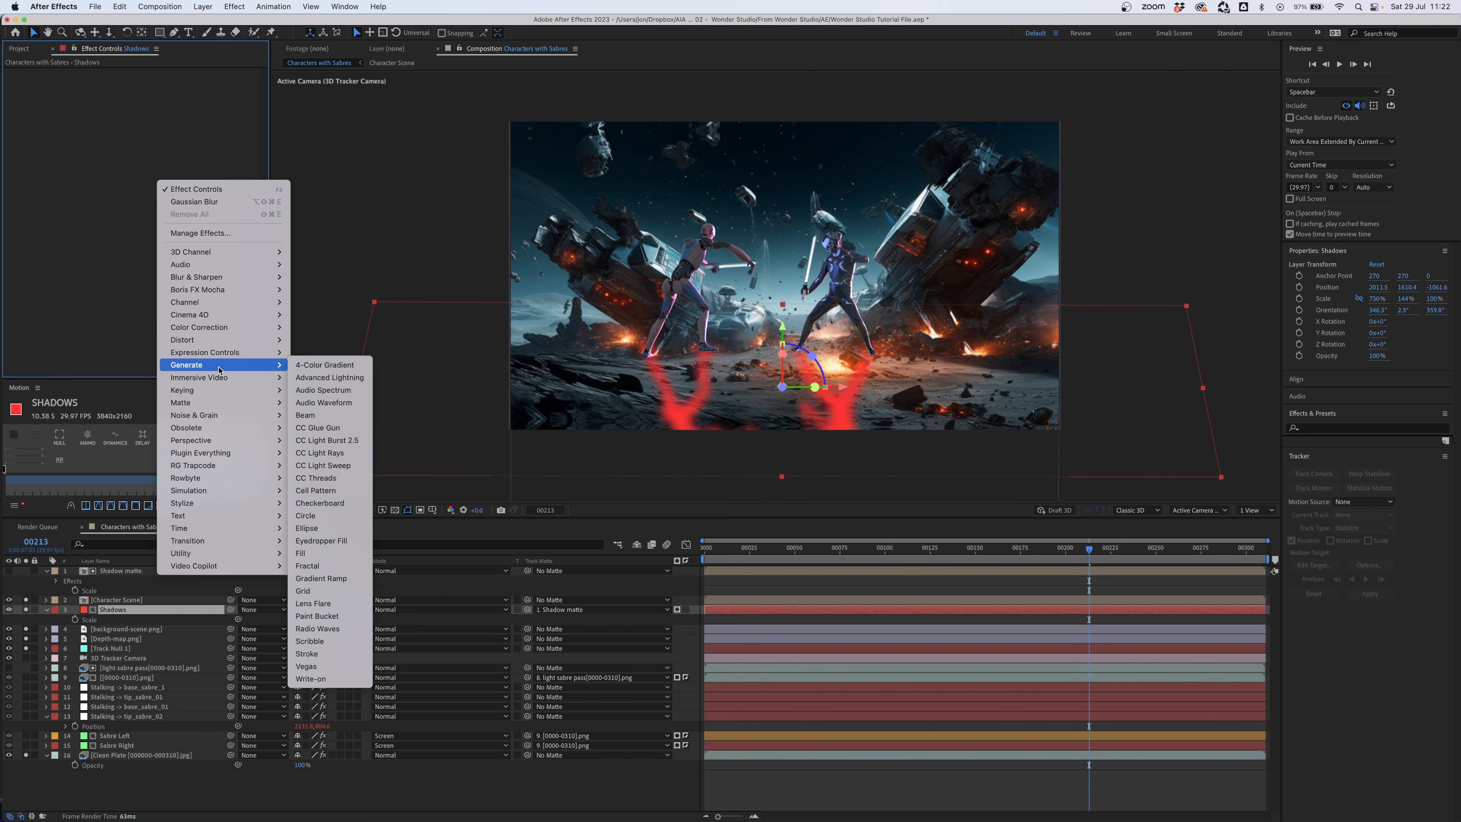
{"action": "left_click", "coordinate": [303, 553]}
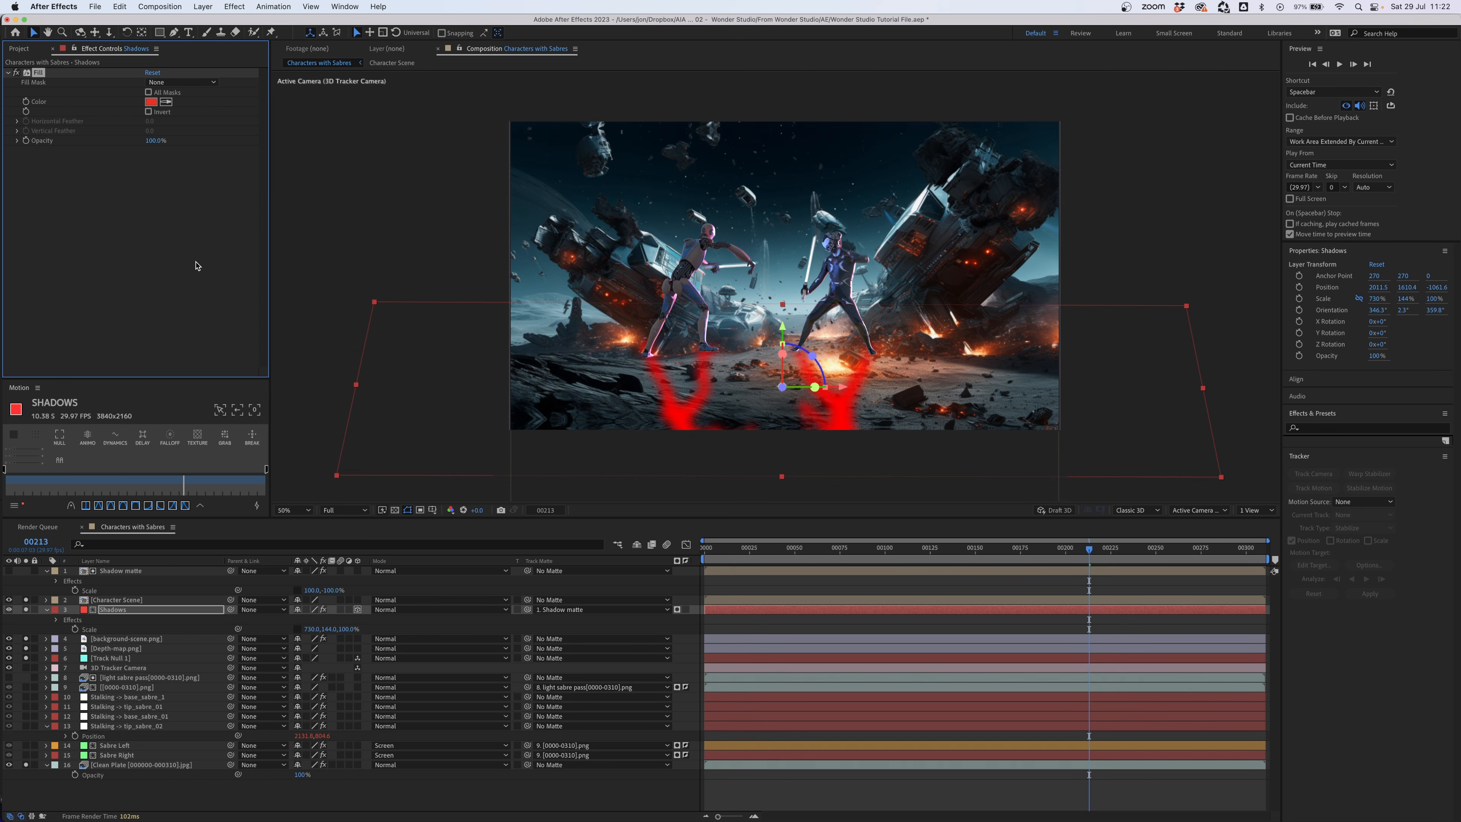
{"action": "left_click", "coordinate": [151, 102]}
{"action": "left_click_drag", "start_coordinate": [719, 392], "coordinate": [669, 377]}
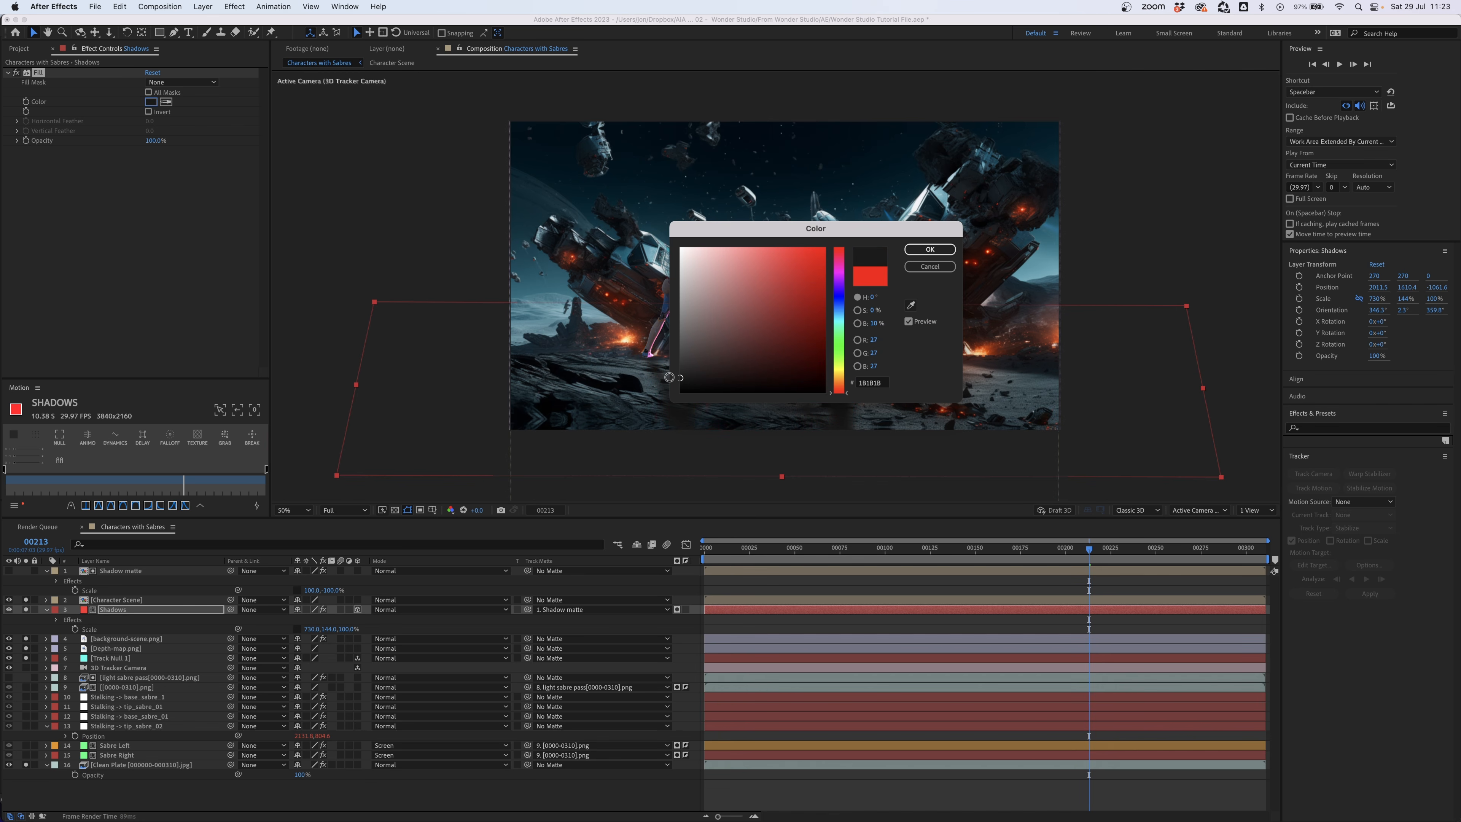
{"action": "key", "text": "Return"}
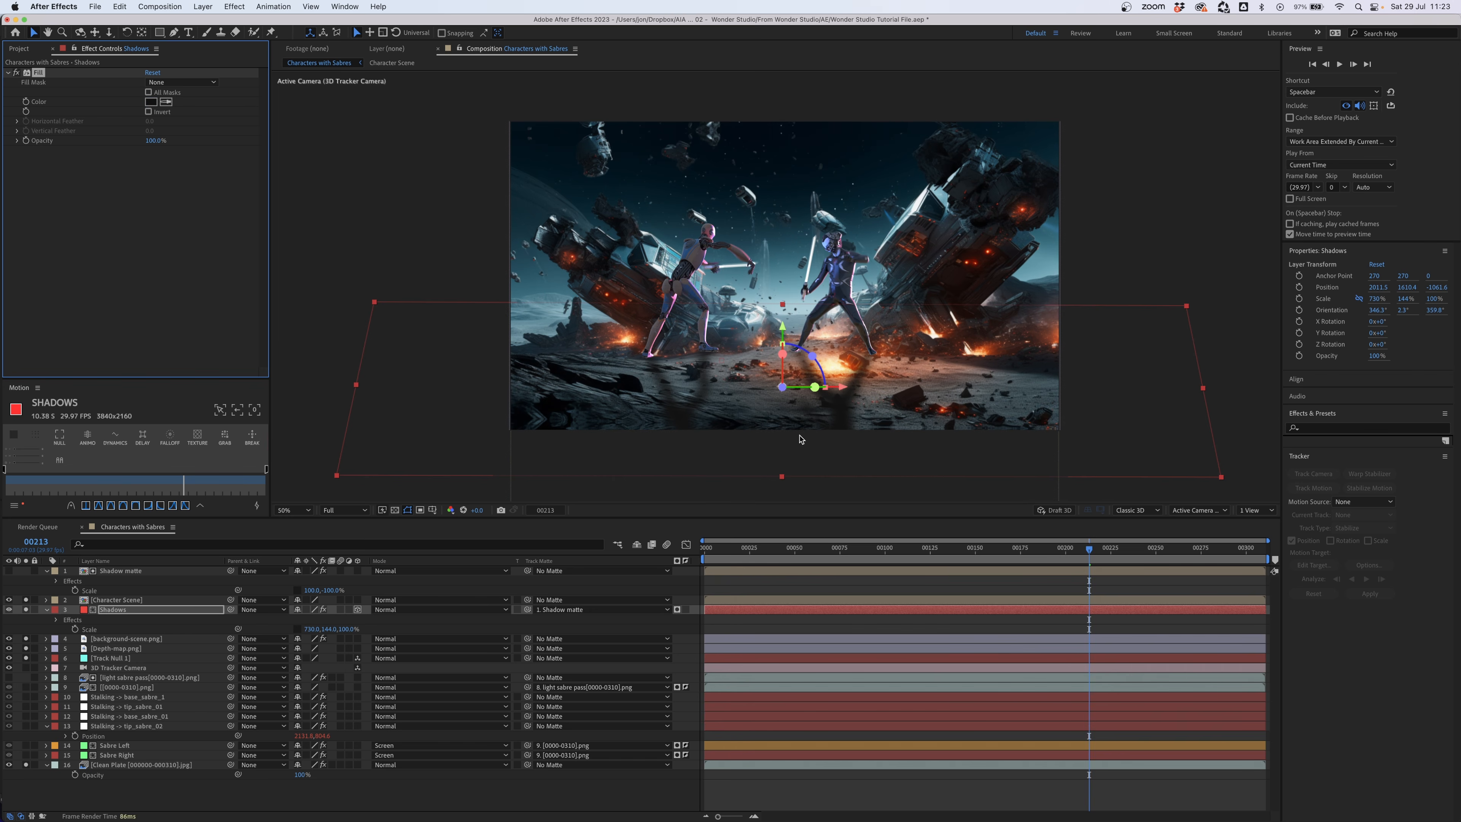
{"action": "left_click", "coordinate": [823, 566]}
{"action": "left_click_drag", "start_coordinate": [824, 566], "coordinate": [1171, 552]}
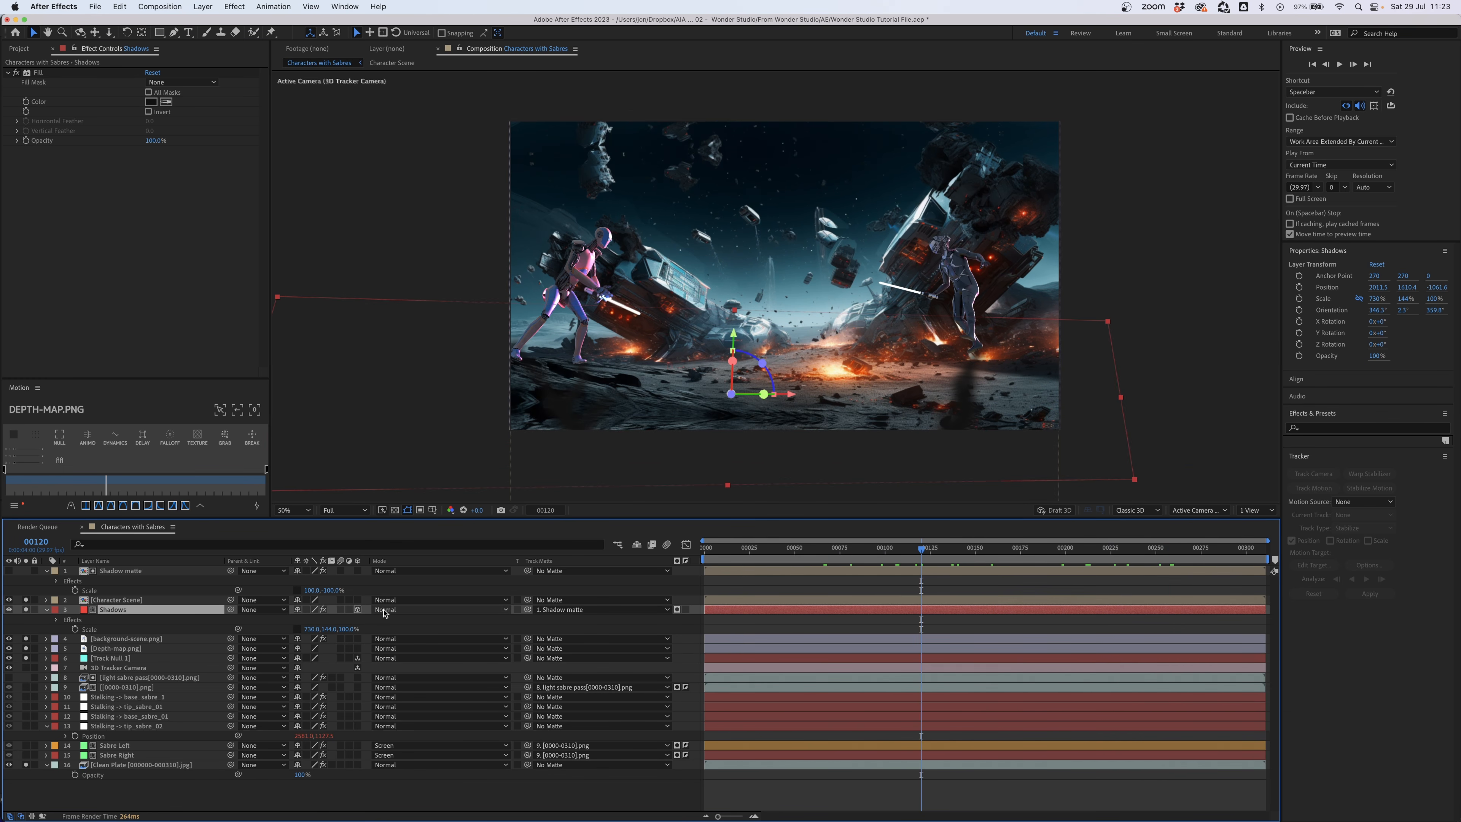
- Try out blending modes on the Shadows layer, including Color Burn, Linear Burn, Screen and Soft Light, and set it to Overlay
{"action": "left_click", "coordinate": [390, 612]}
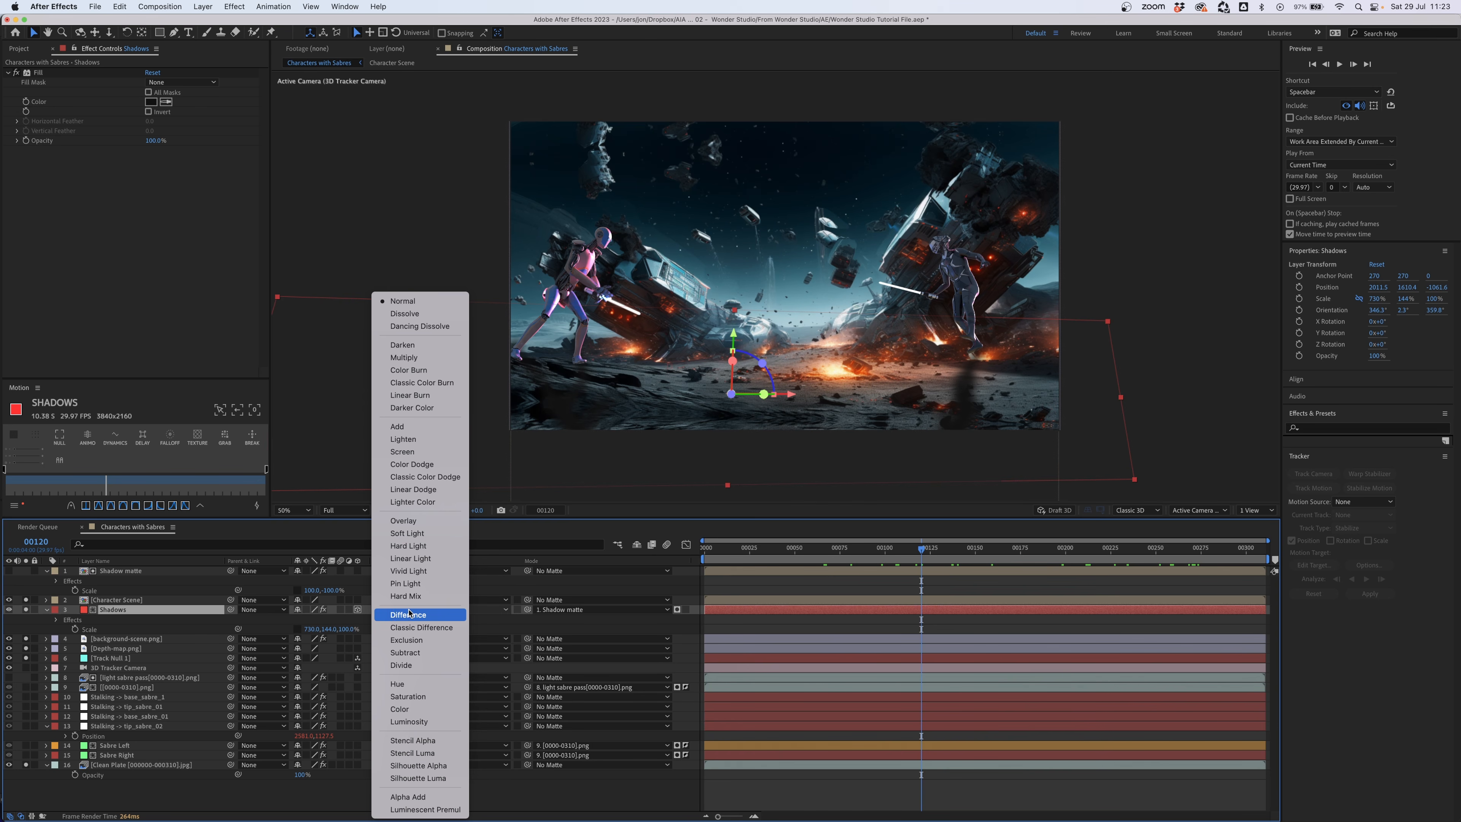
{"action": "left_click", "coordinate": [441, 371]}
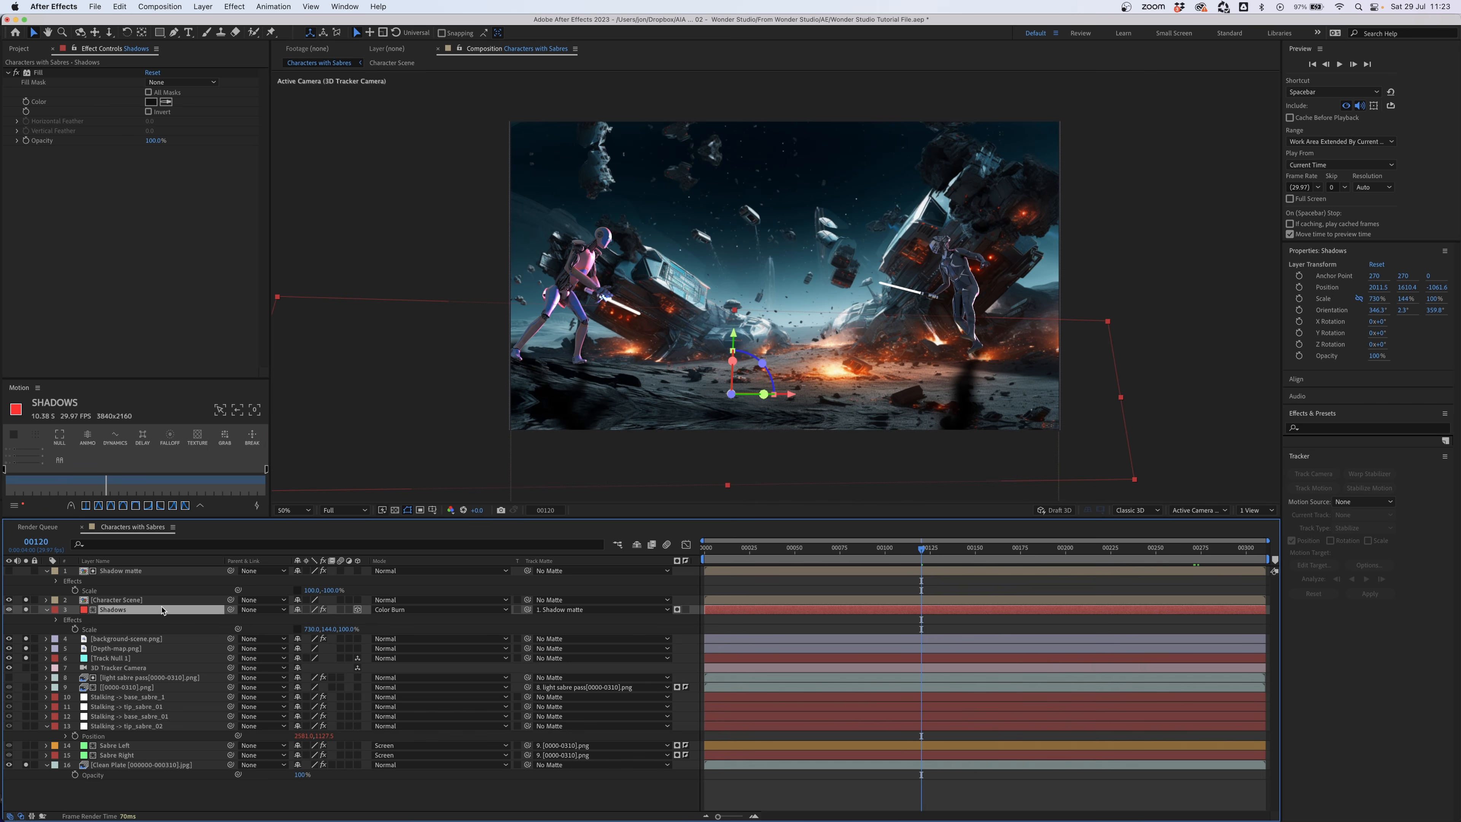
{"action": "key", "text": "shift+equal"}
{"action": "key", "text": "shift+equal"}
{"action": "key", "text": "shift+equal"}
{"action": "key", "text": "shift+equal"}
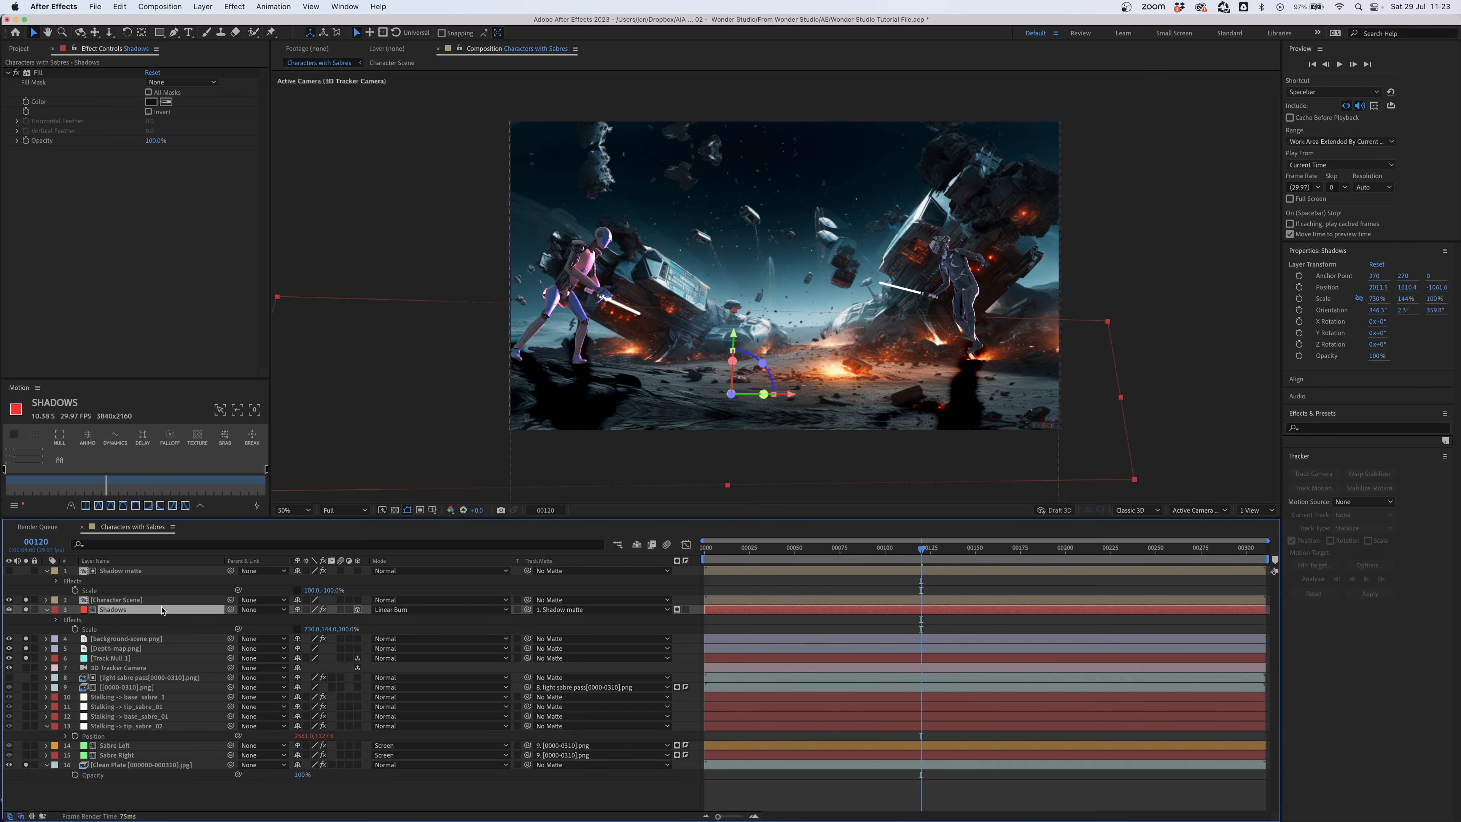
{"action": "key", "text": "shift+equal"}
{"action": "key", "text": "shift+equal"}
{"action": "key", "text": "shift+equal"}
{"action": "key", "text": "shift+equal"}
{"action": "key", "text": "shift+equal"}
{"action": "key", "text": "shift+equal"}
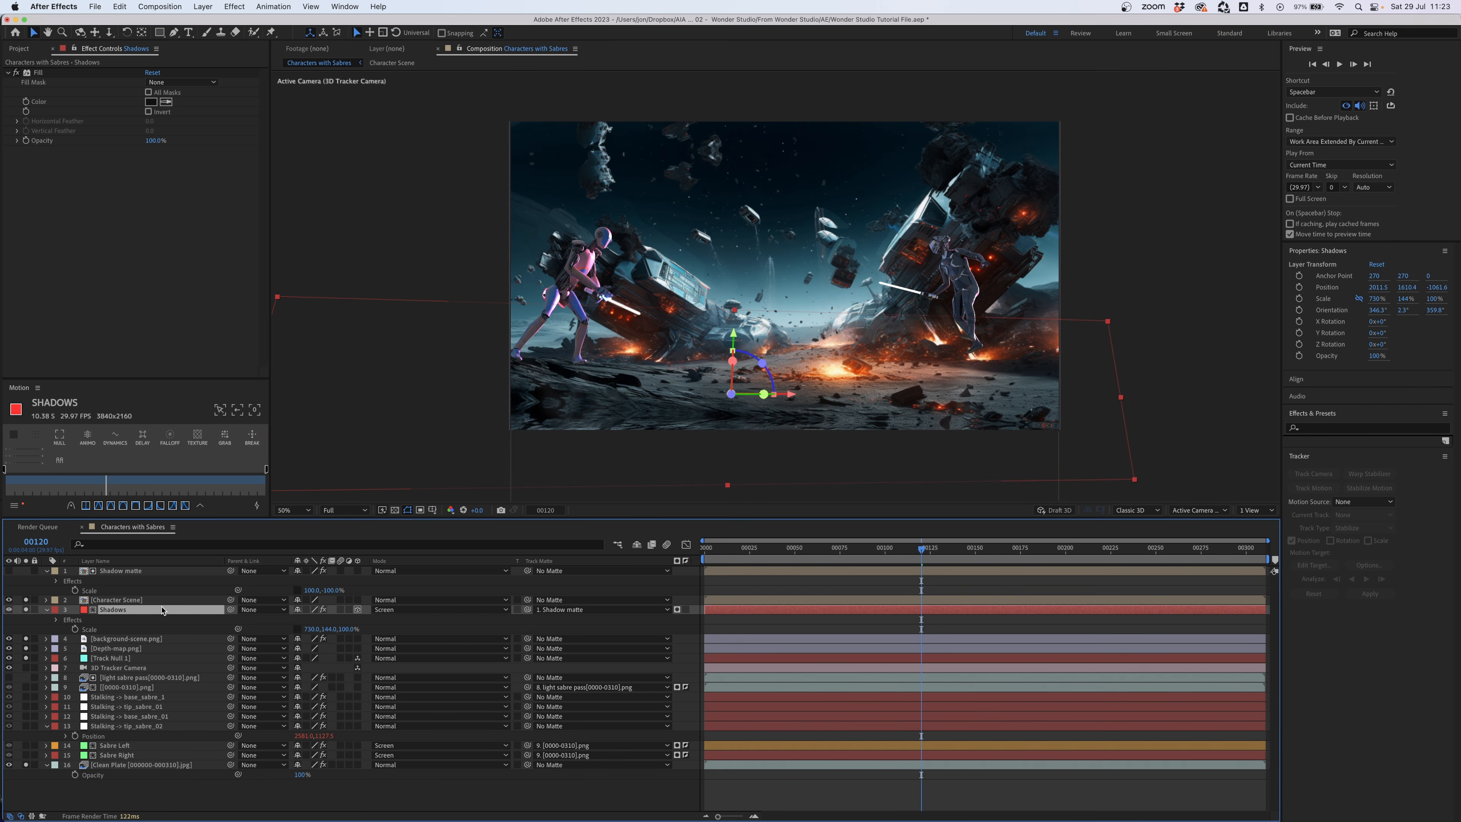
{"action": "key", "text": "shift+equal"}
{"action": "key", "text": "shift+equal"}
{"action": "key", "text": "shift+equal"}
{"action": "key", "text": "shift+equal"}
{"action": "key", "text": "shift+equal"}
{"action": "key", "text": "shift+equal"}
{"action": "key", "text": "shift+equal"}
{"action": "key", "text": "shift+equal"}
{"action": "key", "text": "shift+equal"}
{"action": "key", "text": "shift+equal"}
{"action": "key", "text": "shift+equal"}
{"action": "key", "text": "shift+equal"}
{"action": "key", "text": "shift+equal"}
{"action": "key", "text": "shift+equal"}
{"action": "key", "text": "shift+equal"}
{"action": "key", "text": "shift+equal"}
{"action": "key", "text": "shift+equal"}
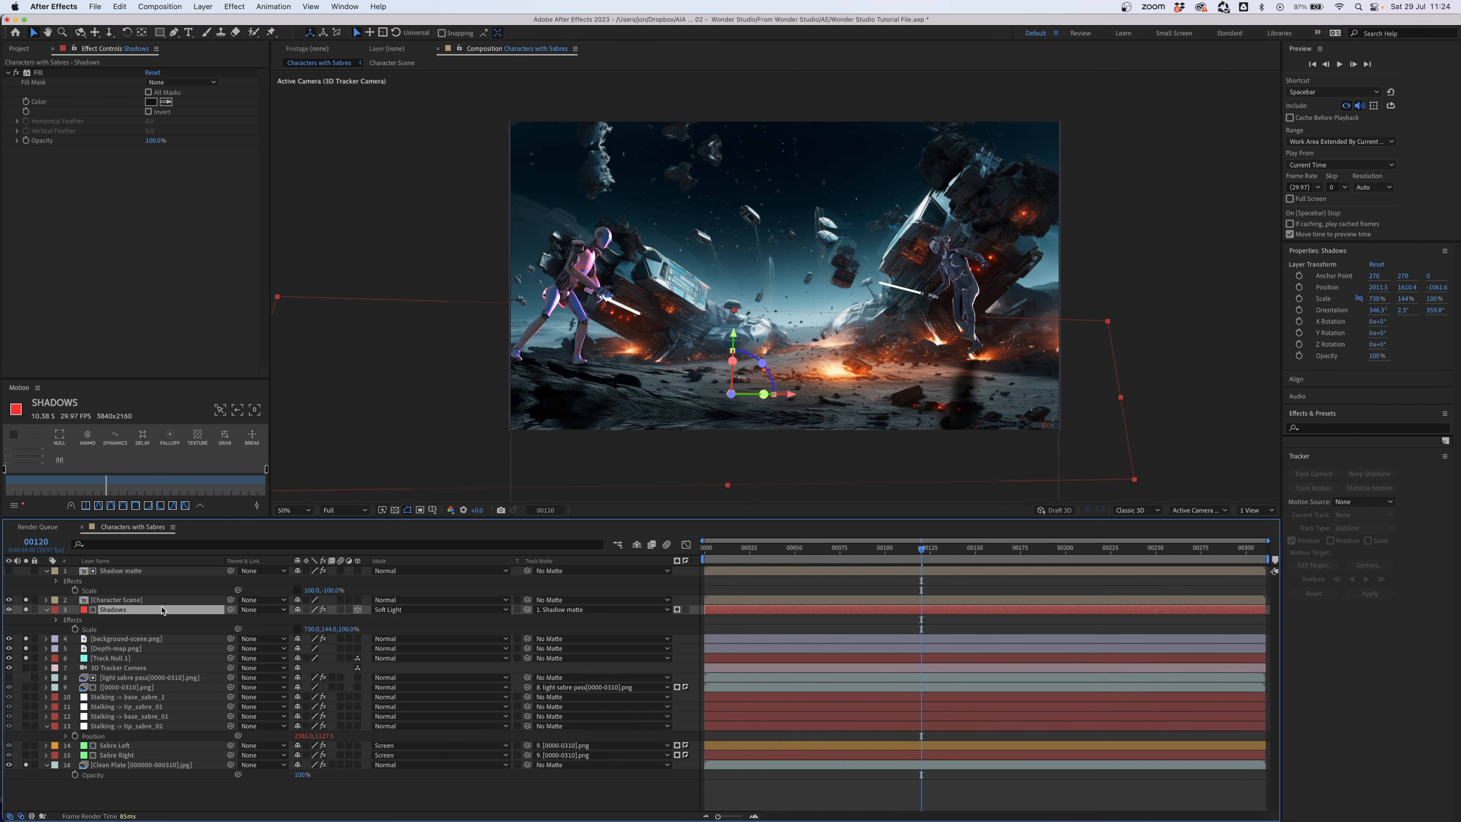
{"action": "key", "text": "shift+minus"}
{"action": "key", "text": "shift+minus"}
{"action": "key", "text": "shift+minus"}
{"action": "key", "text": "shift+minus"}
{"action": "key", "text": "shift+minus"}
{"action": "key", "text": "shift+minus"}
{"action": "key", "text": "shift+minus"}
{"action": "key", "text": "shift+minus"}
{"action": "key", "text": "shift+minus"}
{"action": "key", "text": "shift+minus"}
{"action": "key", "text": "shift+minus"}
{"action": "key", "text": "shift+minus"}
{"action": "key", "text": "shift+minus"}
{"action": "key", "text": "shift+minus"}
{"action": "key", "text": "shift+minus"}
{"action": "key", "text": "shift+minus"}
{"action": "key", "text": "shift+minus"}
- Reveal the Shadows layer's opacity and reduce it to 67%
{"action": "key", "text": "t"}
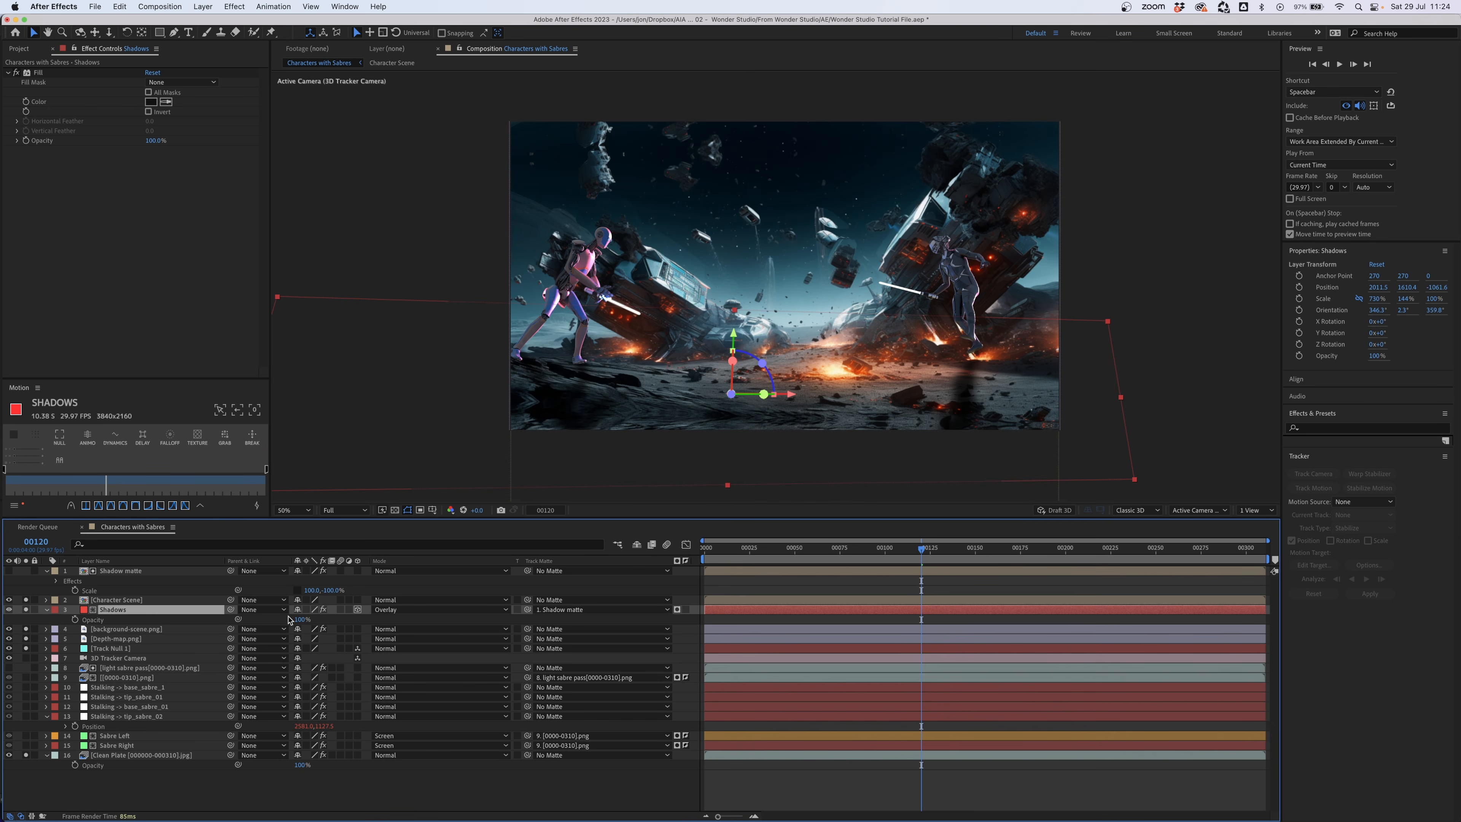
{"action": "mouse_move", "coordinate": [301, 621]}
{"action": "left_mouse_down"}
{"action": "mouse_move", "coordinate": [278, 623]}
{"action": "mouse_move", "coordinate": [296, 624]}
{"action": "left_mouse_up"}
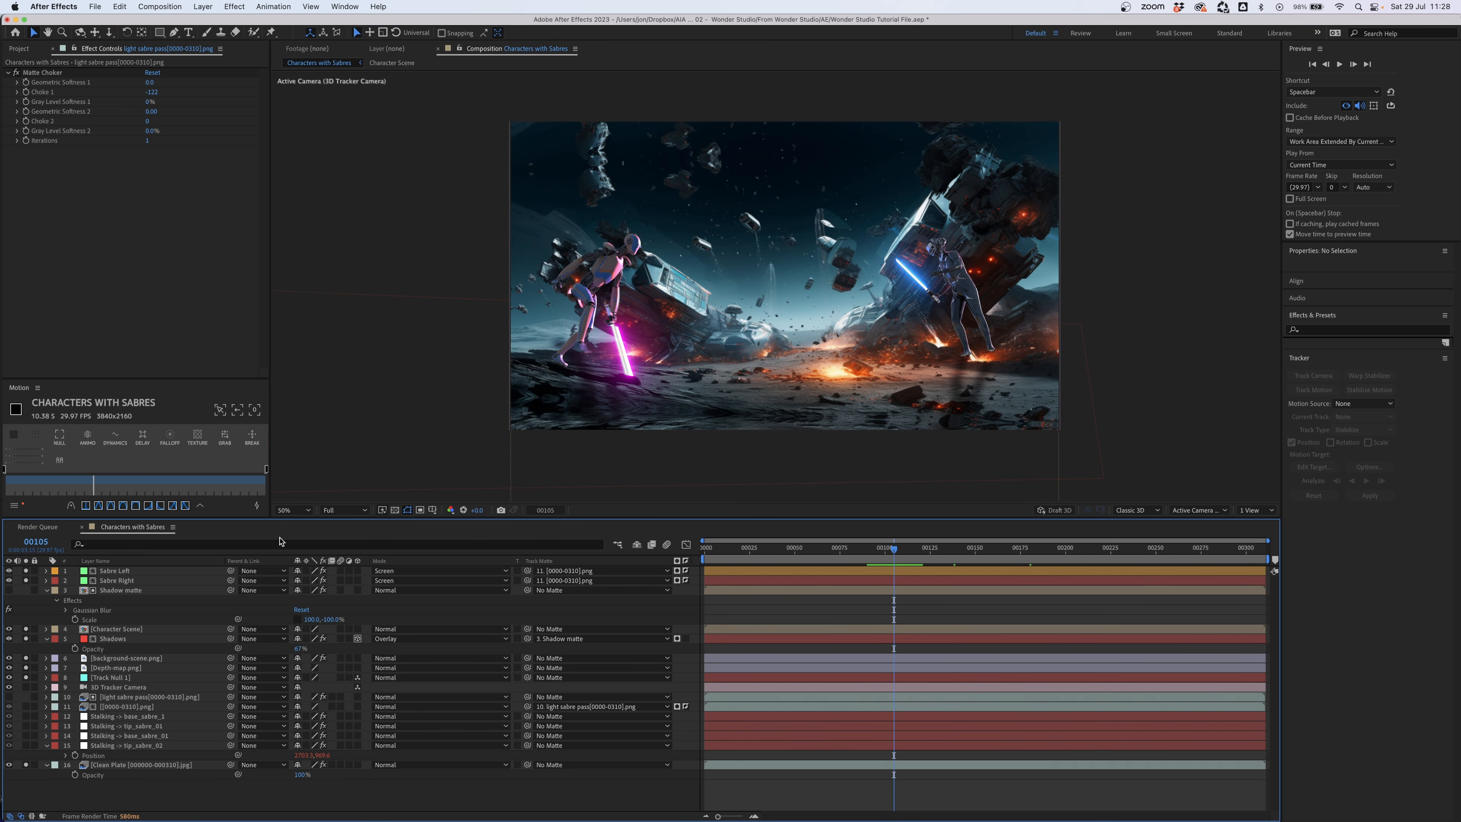
- Nudge the Shadow matte, Character Scene, Shadows and [0000-0310].png layers down together in the frame, and scrub the timeline to check the placement
{"action": "left_click", "coordinate": [118, 590]}
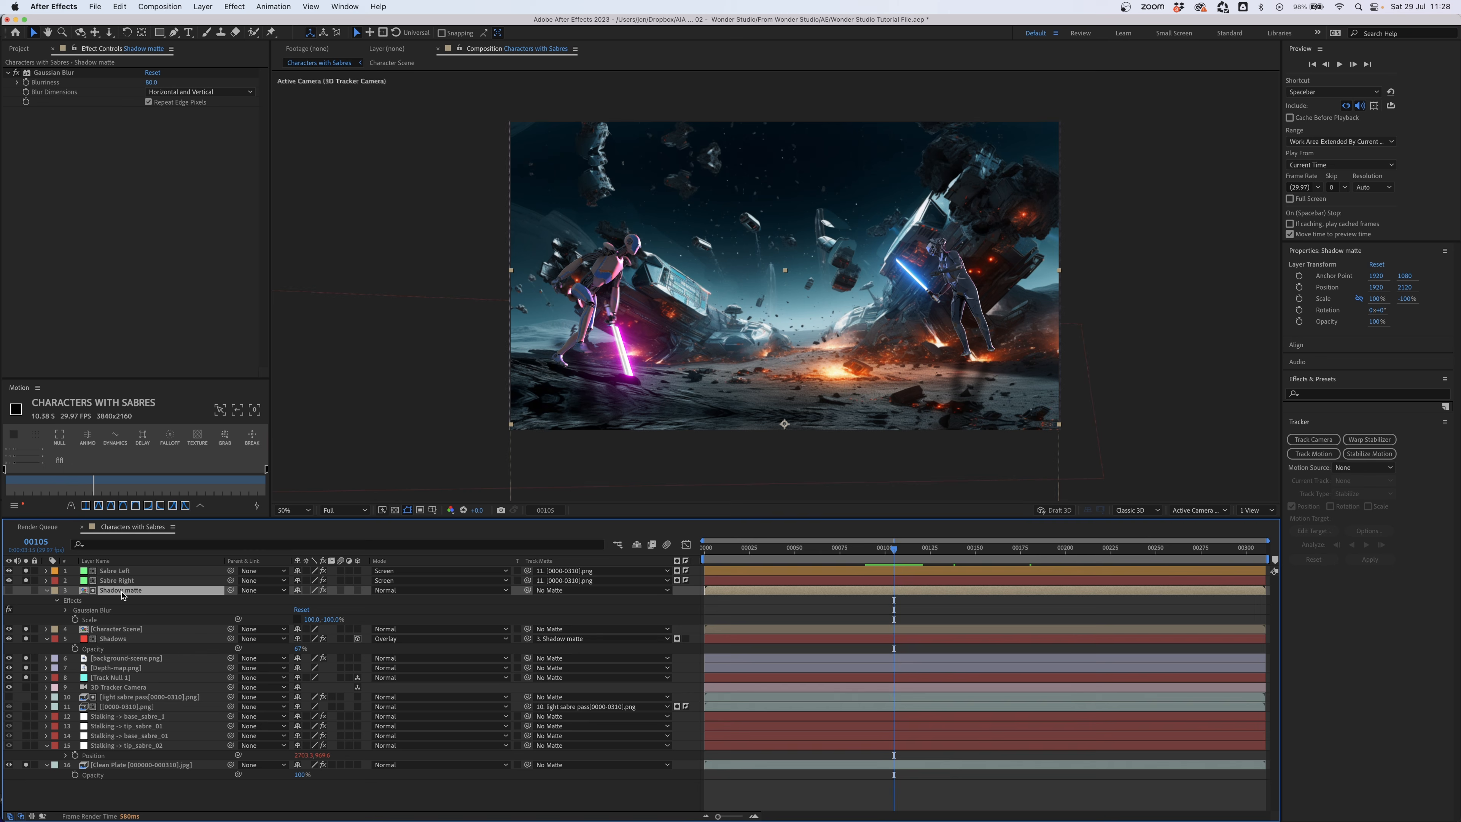
{"action": "left_click", "coordinate": [132, 629], "text": "super"}
{"action": "left_click", "coordinate": [132, 639], "text": "super"}
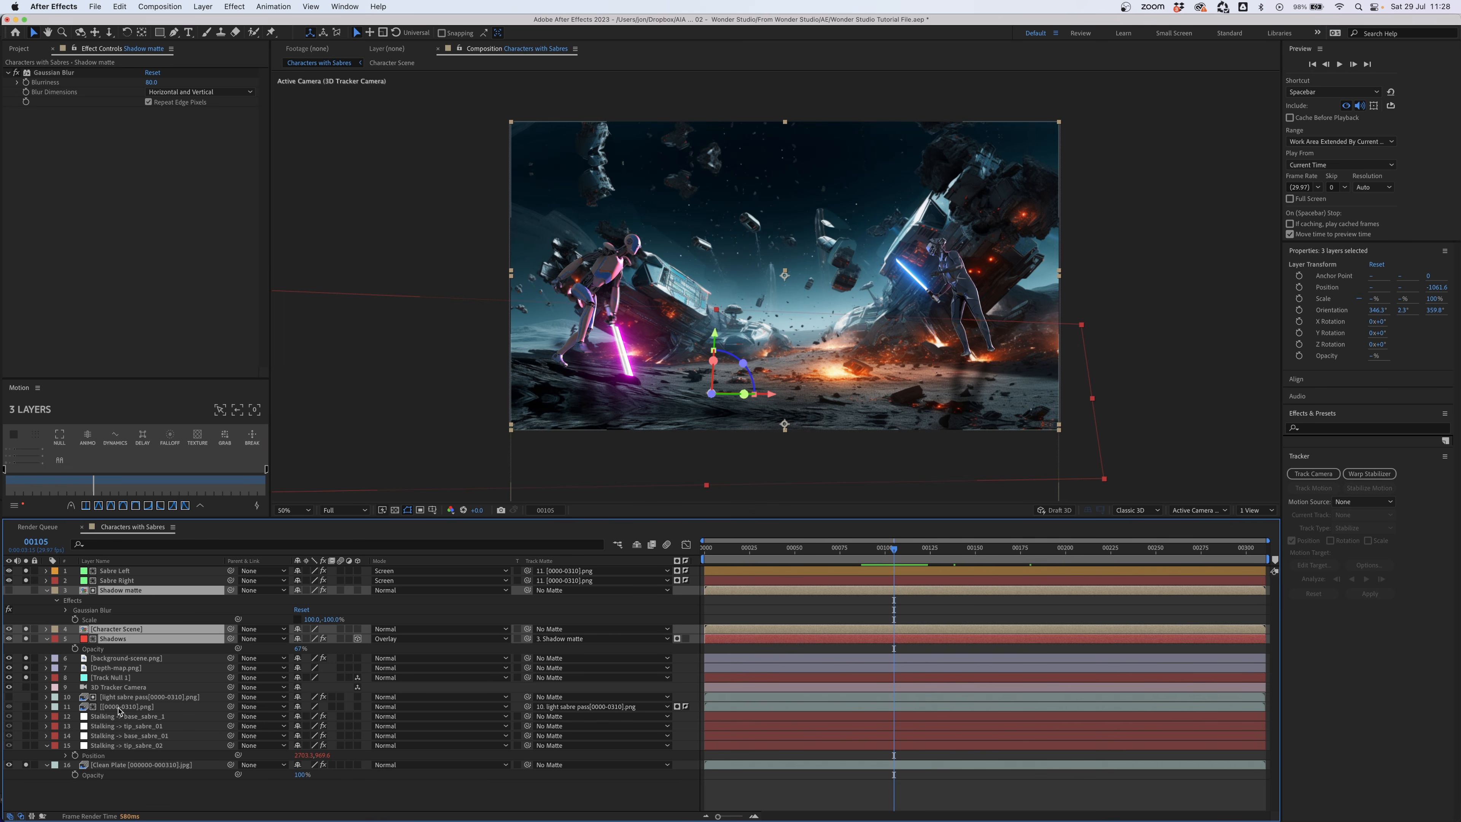
{"action": "left_click", "coordinate": [118, 707], "text": "super"}
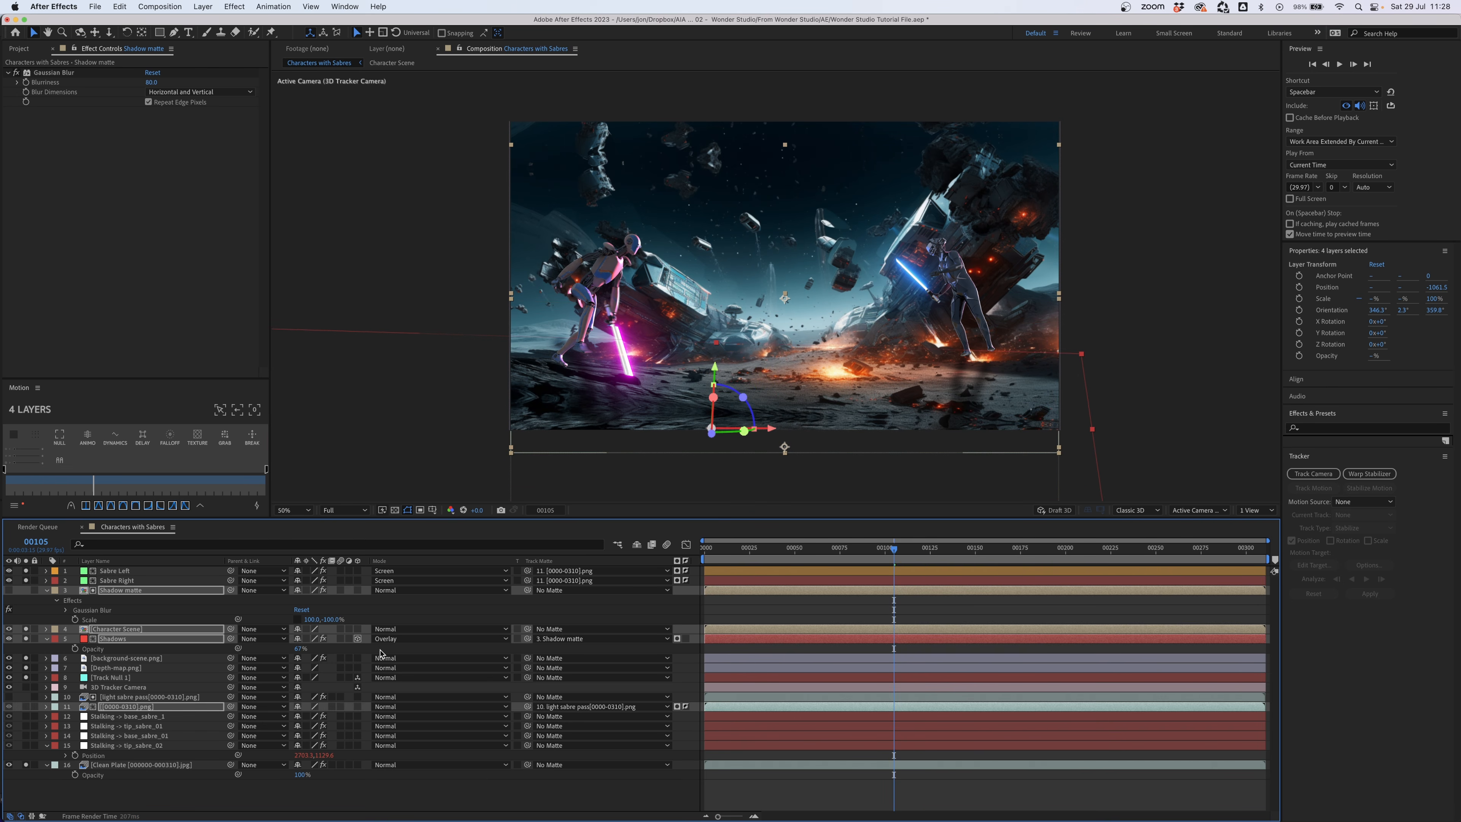
{"action": "key", "text": "shift+Down"}
{"action": "key", "text": "shift+Down"}
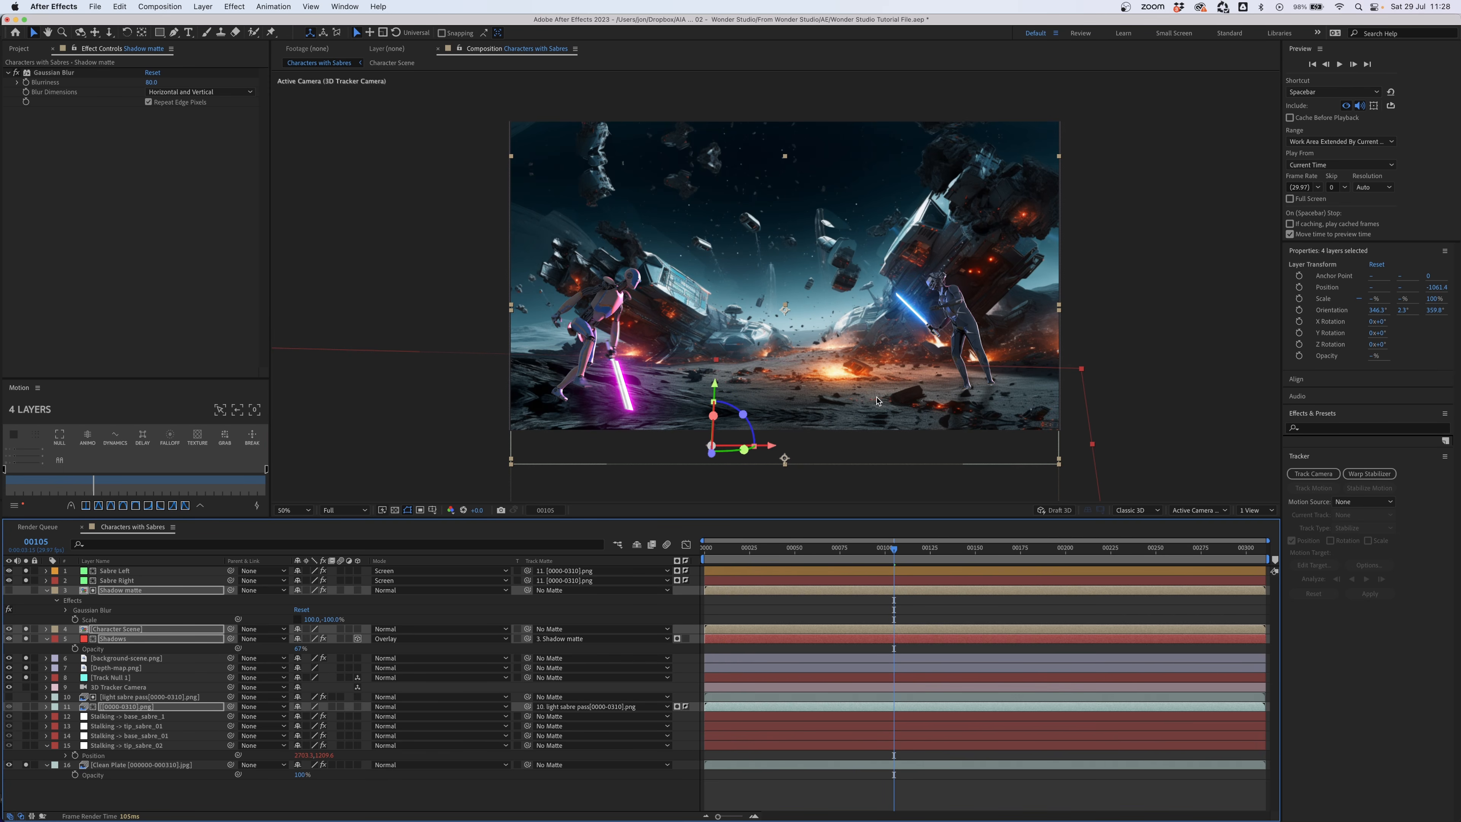
{"action": "left_click", "coordinate": [877, 607]}
{"action": "left_click_drag", "start_coordinate": [924, 552], "coordinate": [1067, 552]}
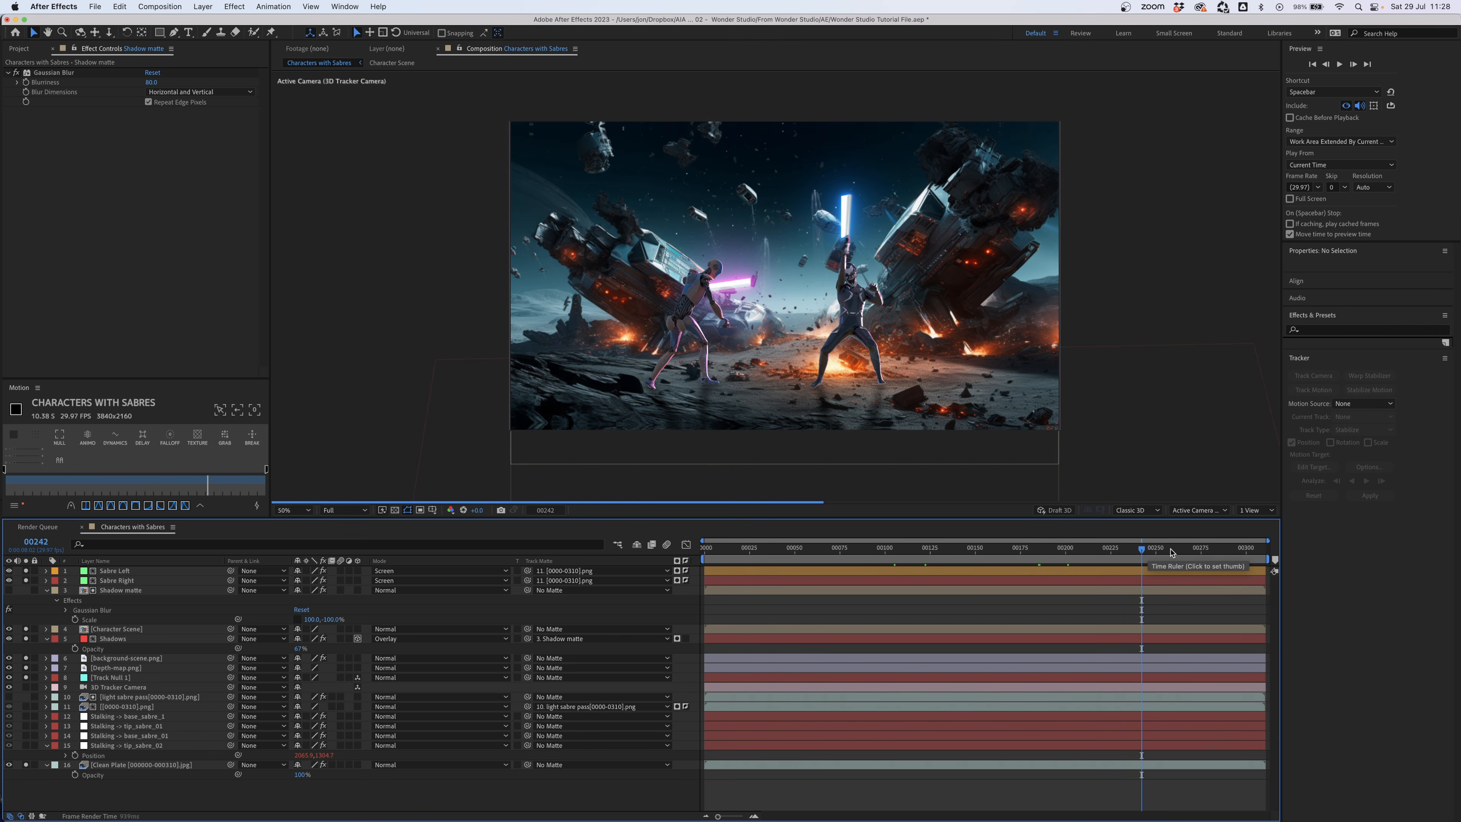
{"action": "left_click_drag", "start_coordinate": [1142, 551], "coordinate": [947, 611]}
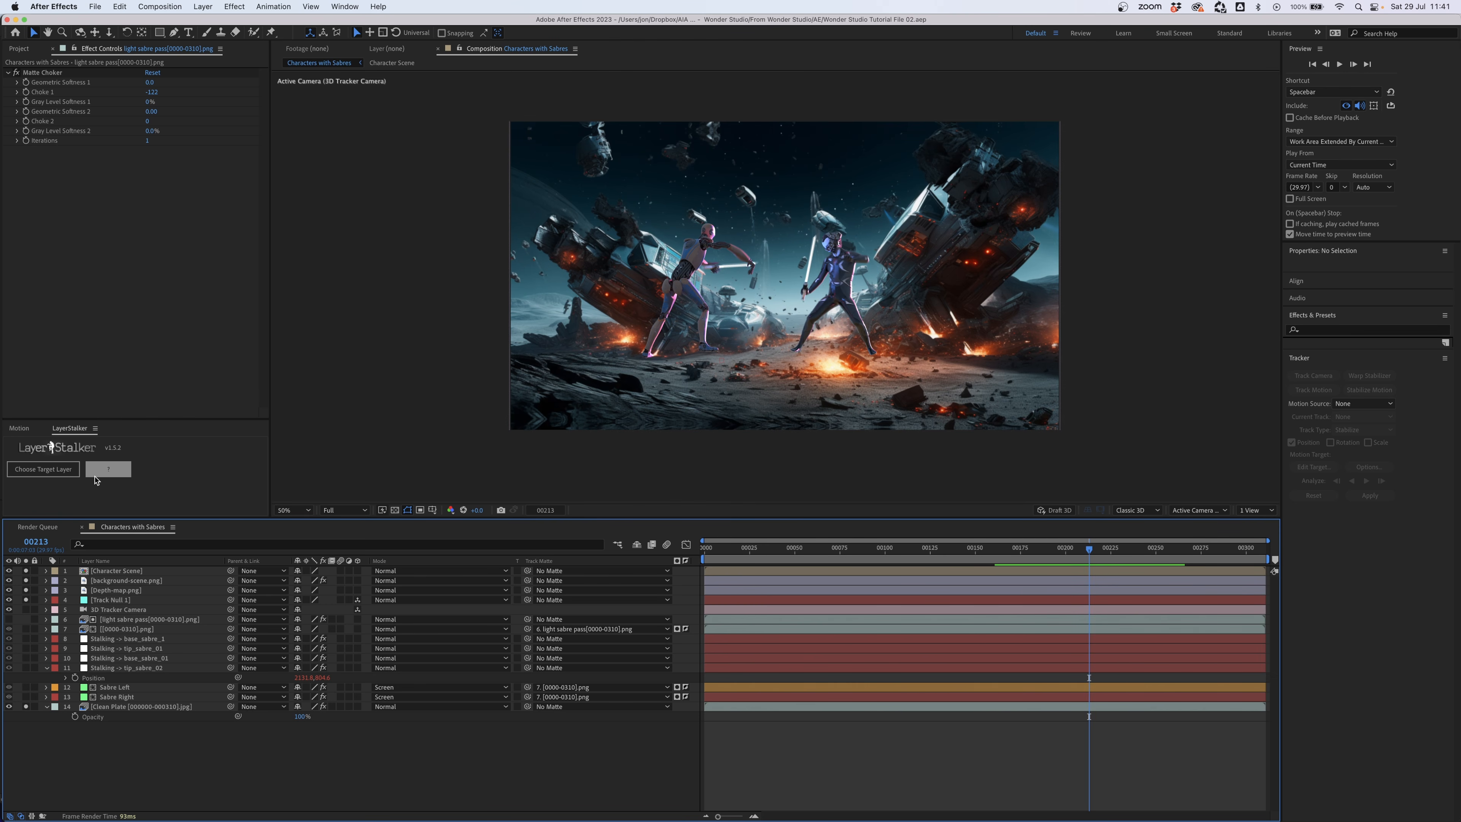
- Create a 2D LayerStalker null in comp space that follows bottom_of_right_character inside the Character Scene precomp
{"action": "left_click", "coordinate": [57, 473]}
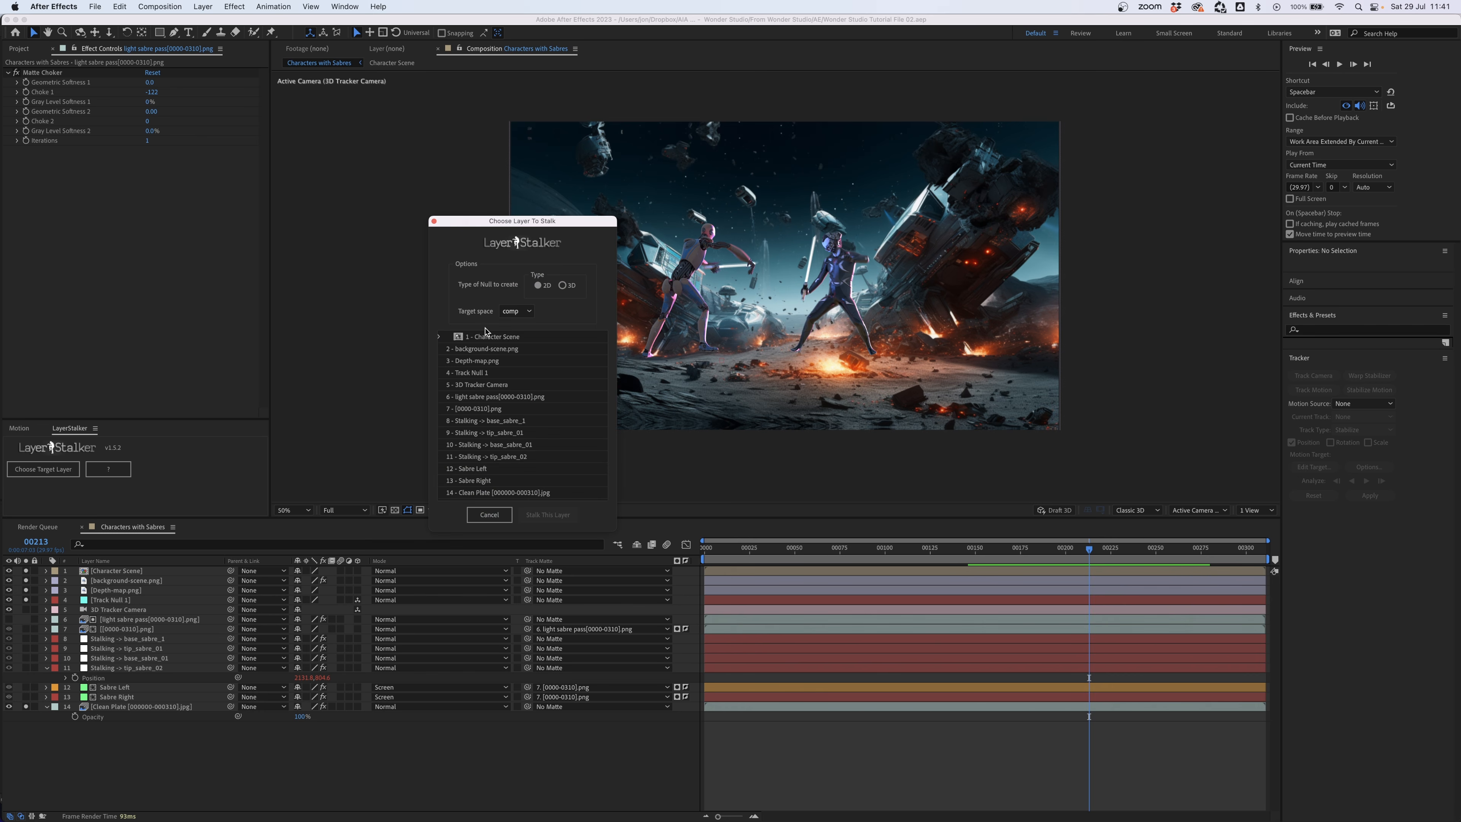
{"action": "left_click", "coordinate": [439, 337]}
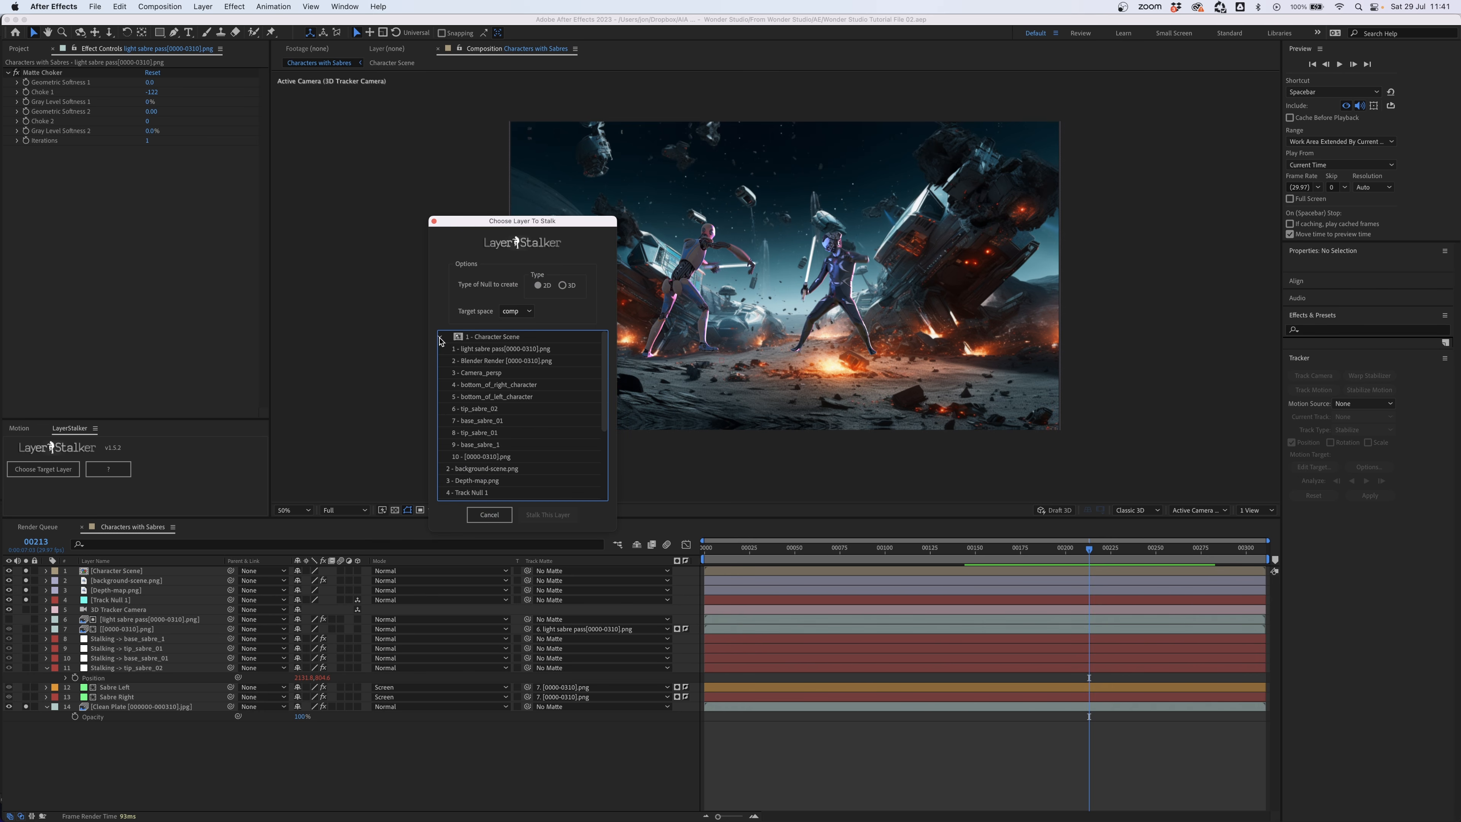
{"action": "left_click", "coordinate": [500, 386]}
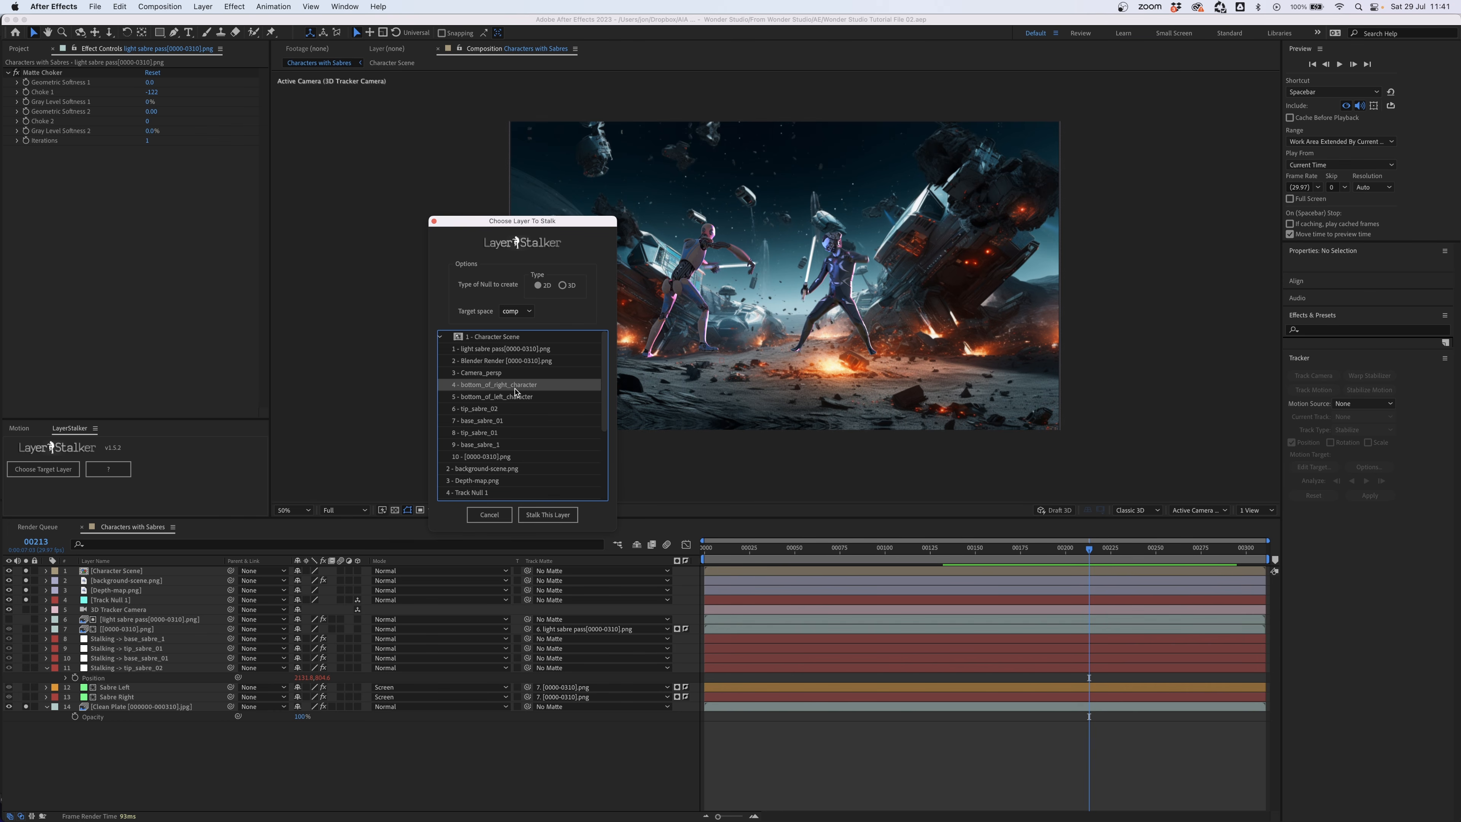
{"action": "left_click", "coordinate": [548, 514]}
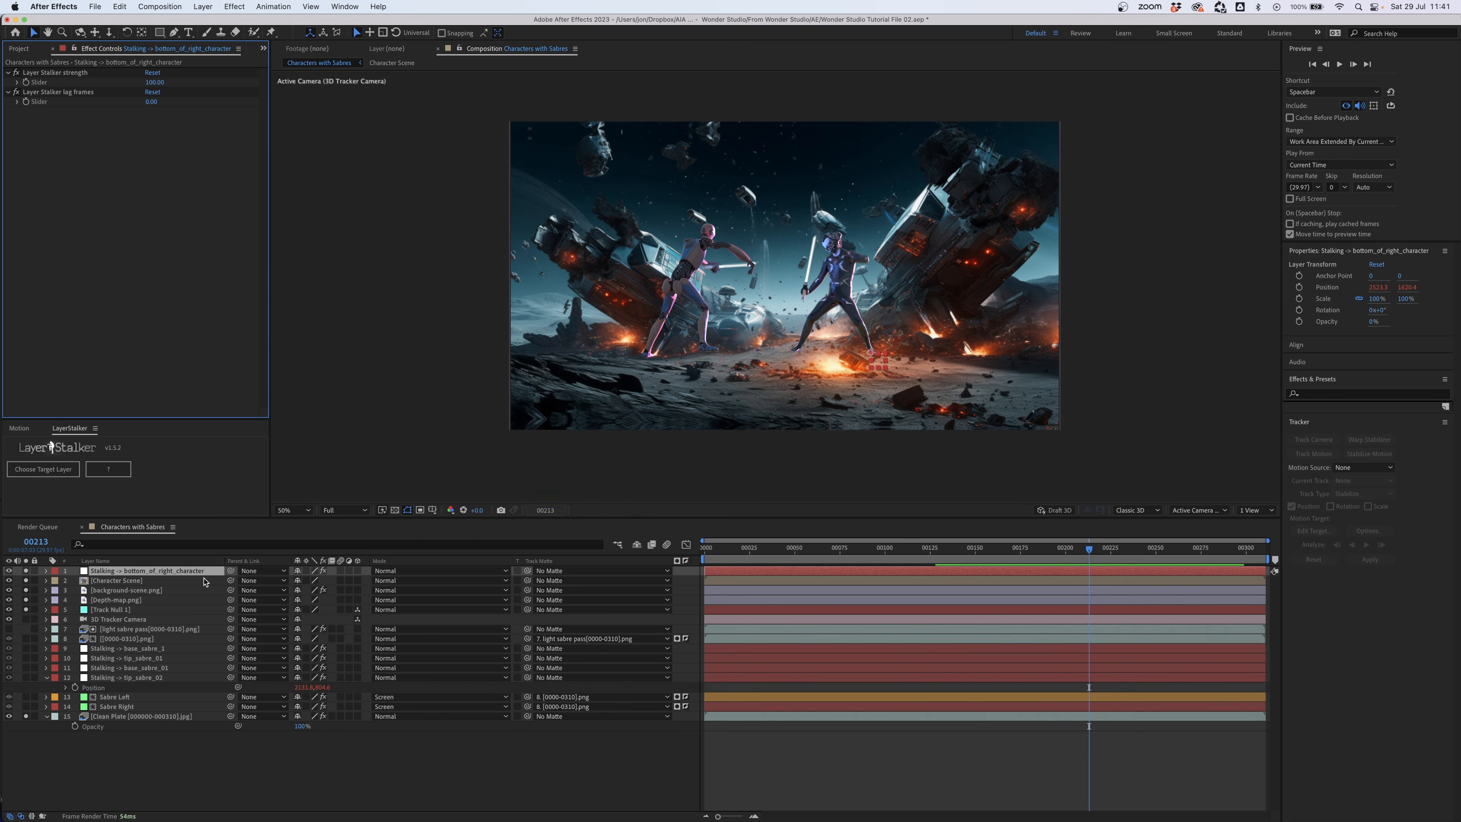
- Create a second LayerStalker null that follows bottom_of_left_character, and preview both nulls along the timeline
{"action": "left_click", "coordinate": [43, 468]}
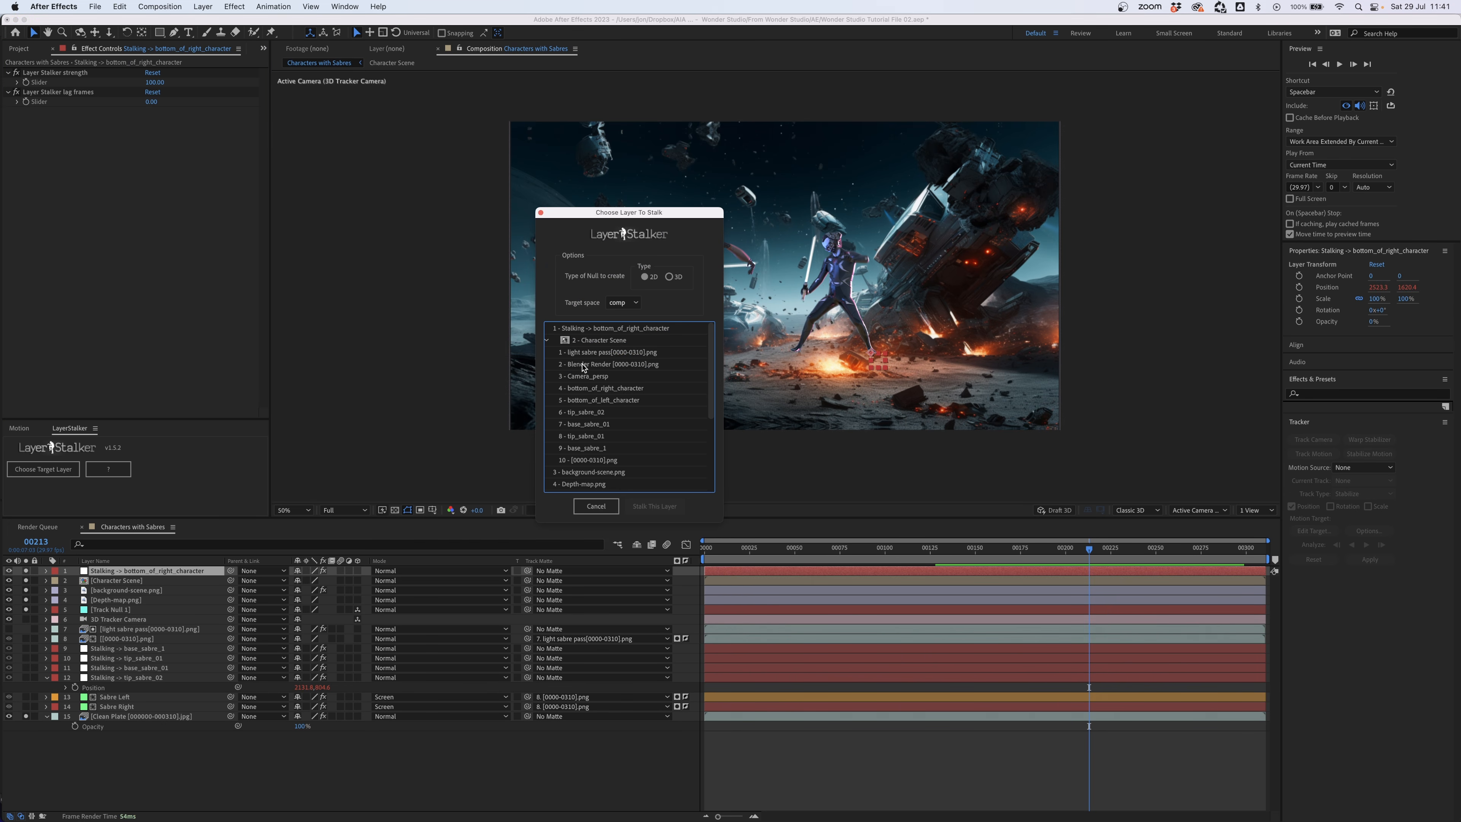
{"action": "left_click", "coordinate": [596, 401]}
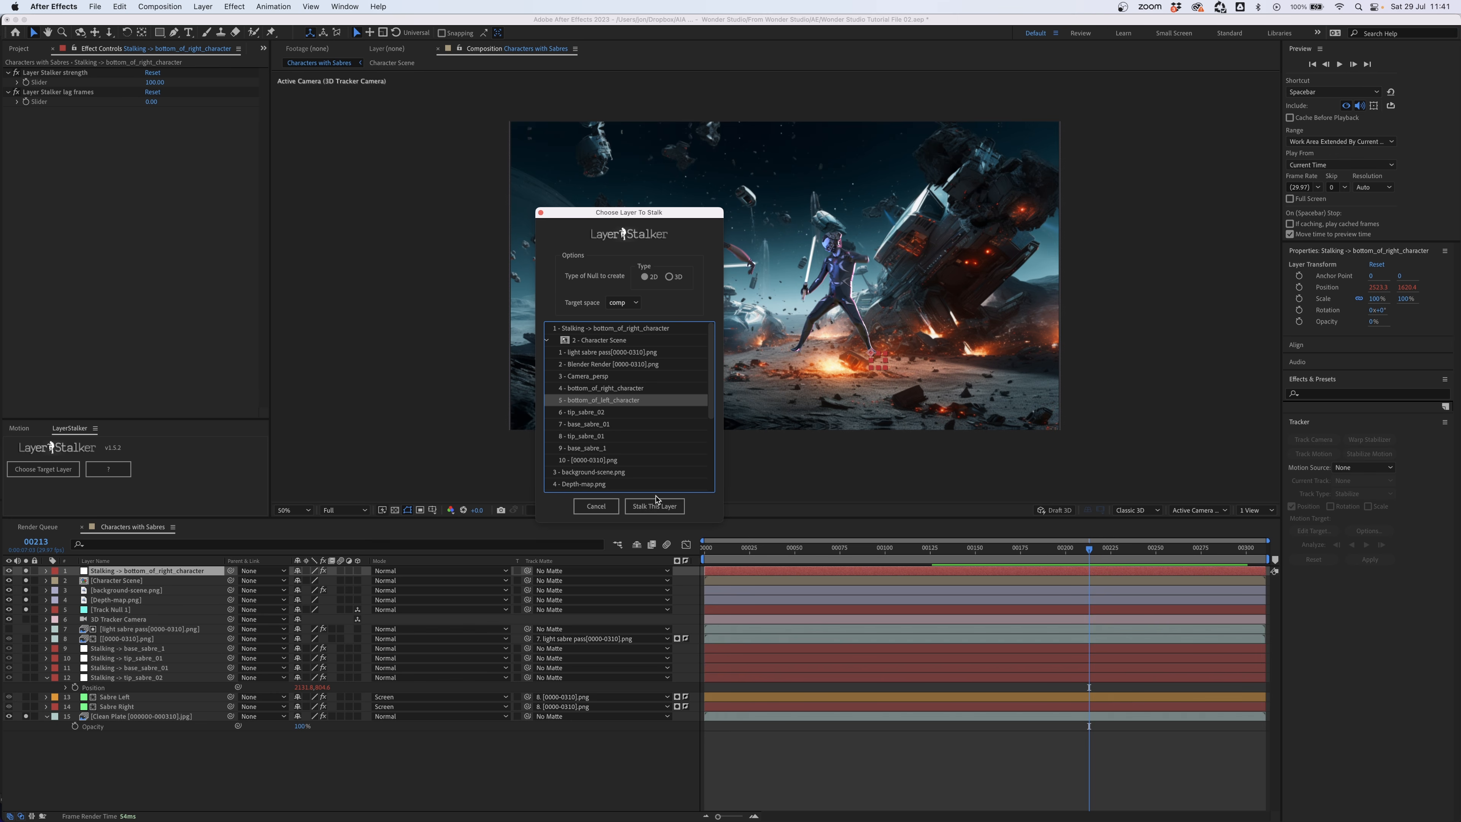
{"action": "left_click", "coordinate": [655, 509]}
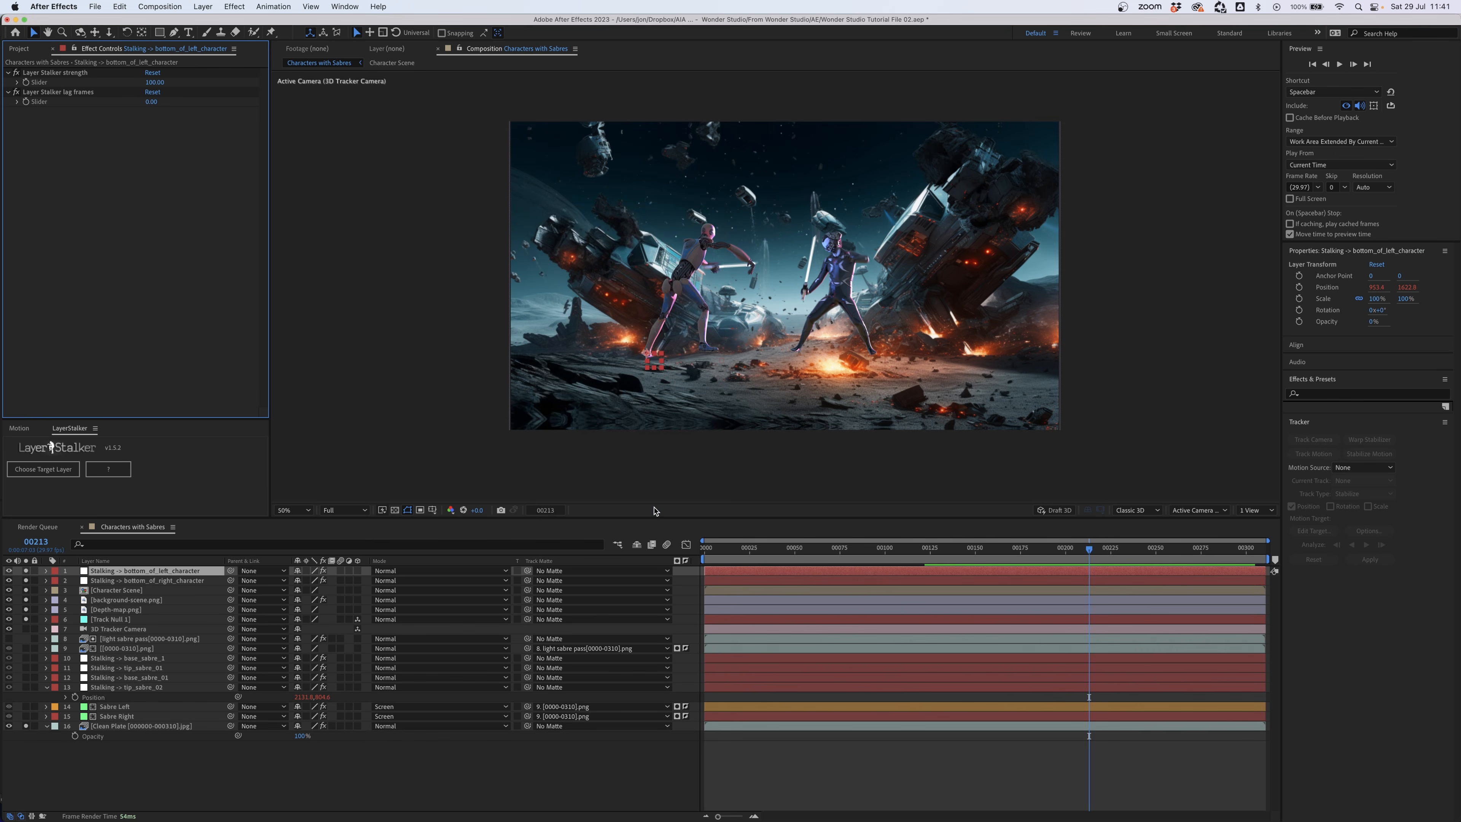
{"action": "left_click", "coordinate": [1074, 580], "text": "shift"}
{"action": "key", "text": "space"}
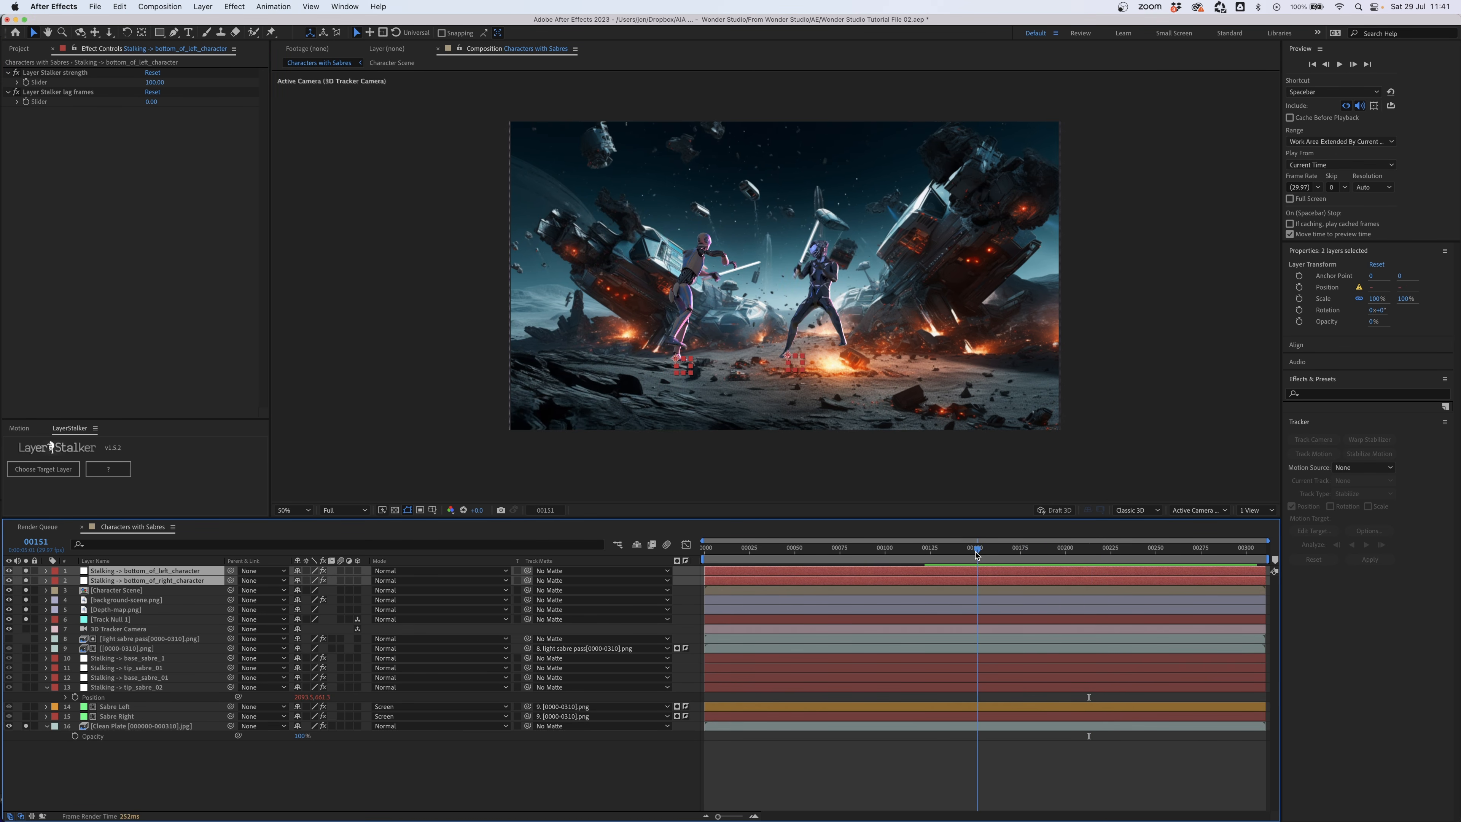
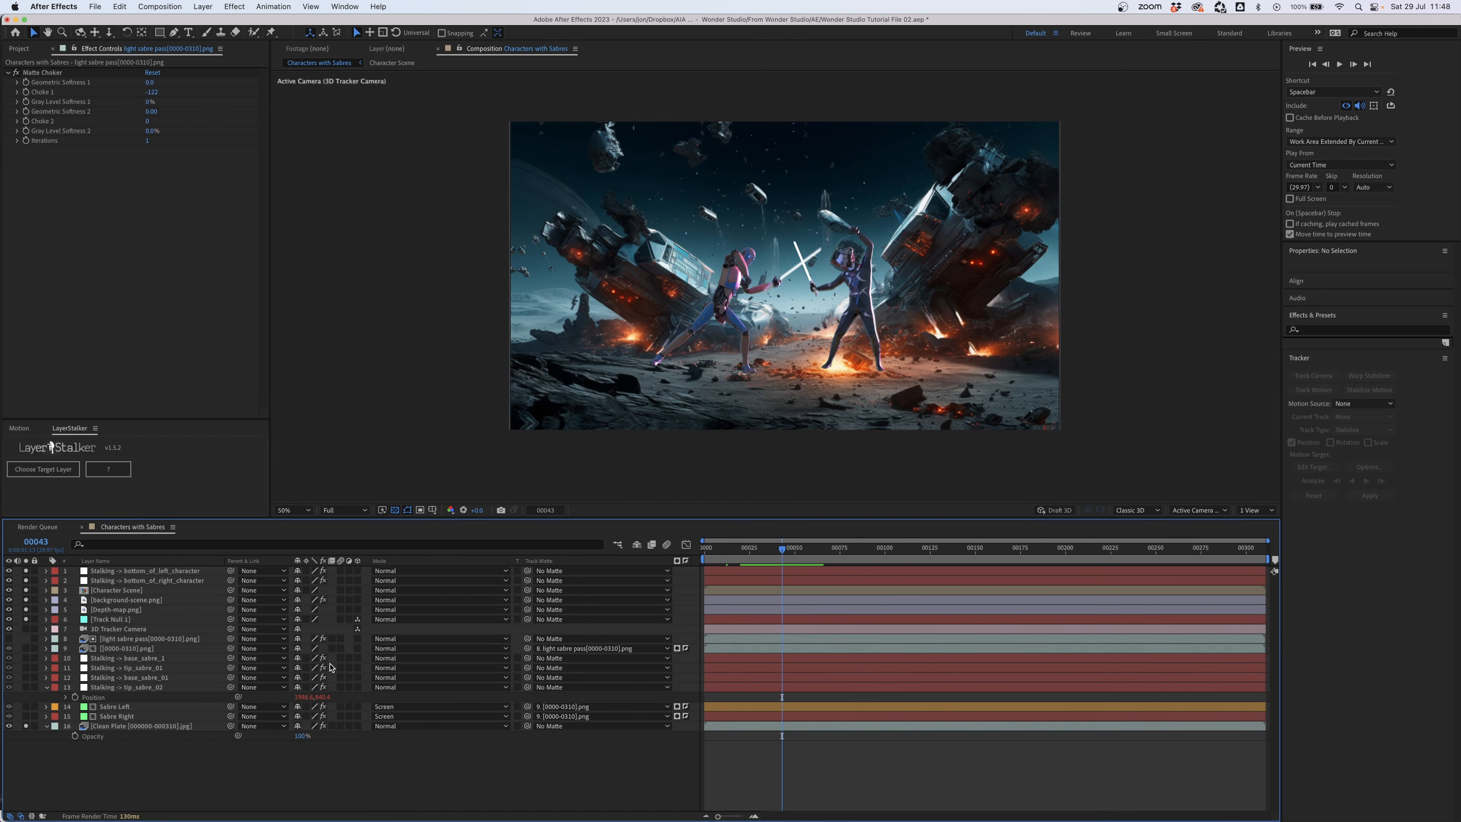
- Create an adjustment layer above the other layers and apply the Video Copilot VCReflect effect to it
{"action": "right_click", "coordinate": [287, 761]}
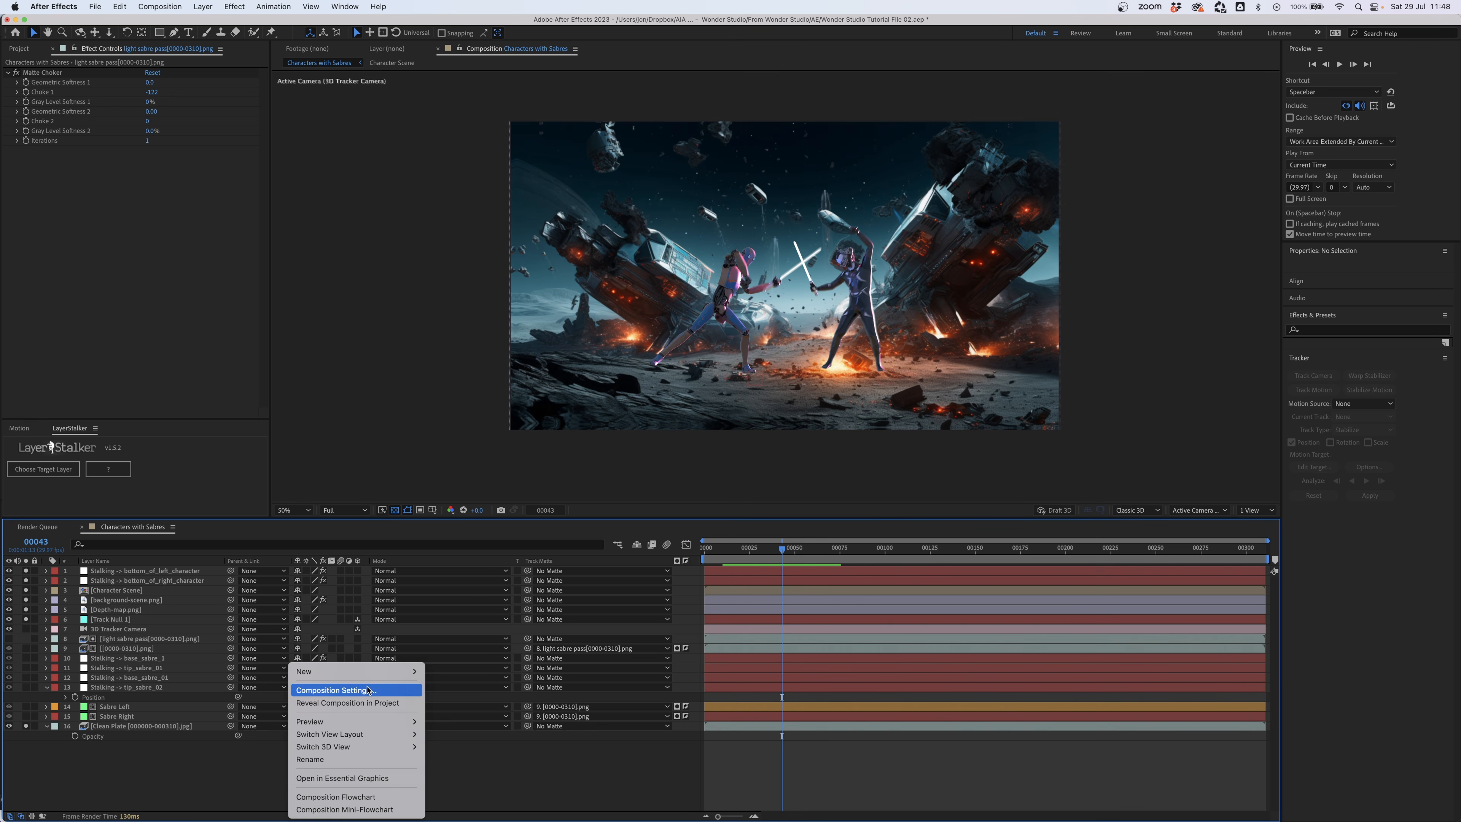
{"action": "mouse_move", "coordinate": [365, 674]}
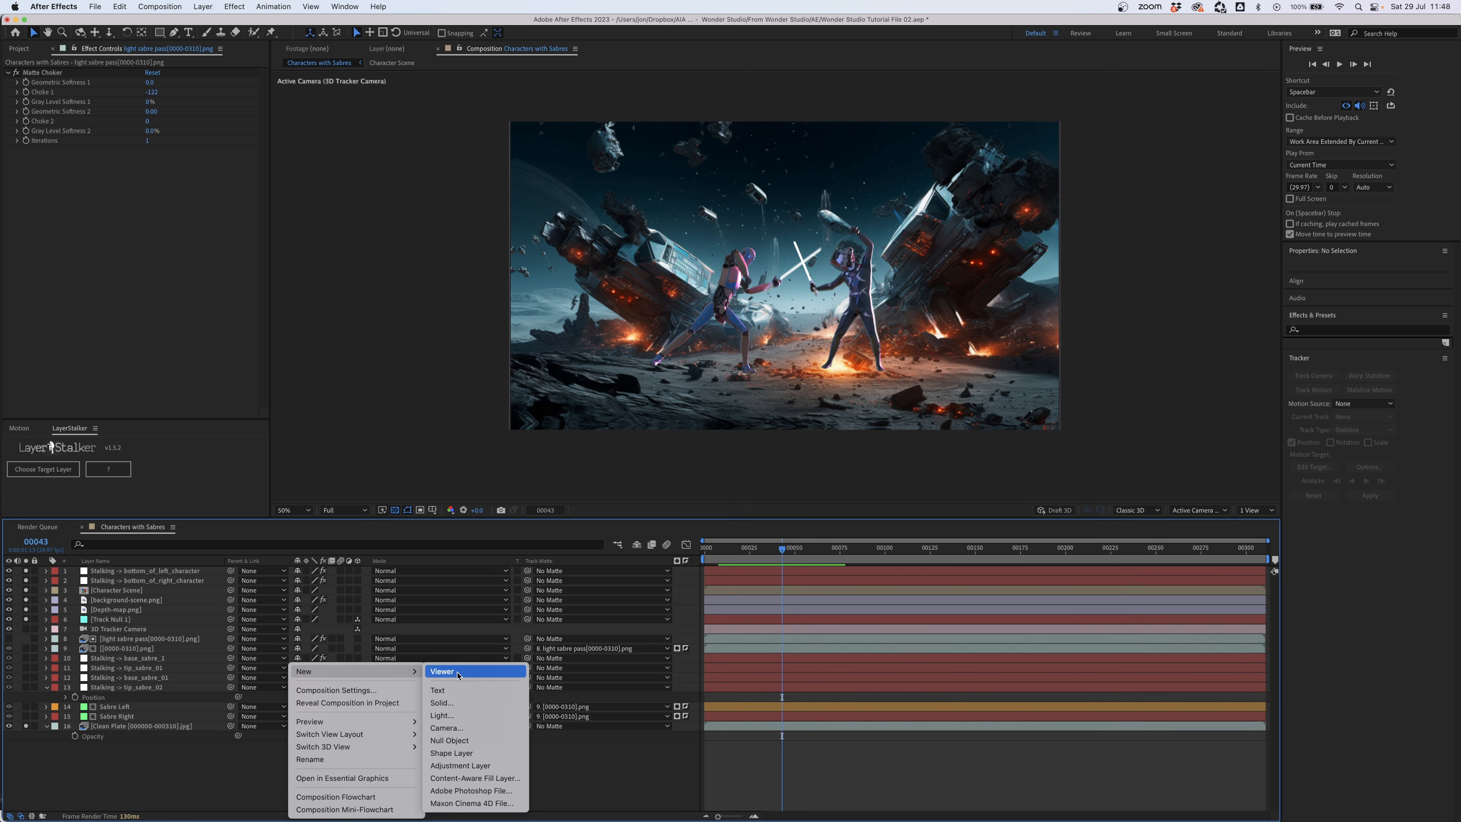
{"action": "left_click", "coordinate": [482, 765]}
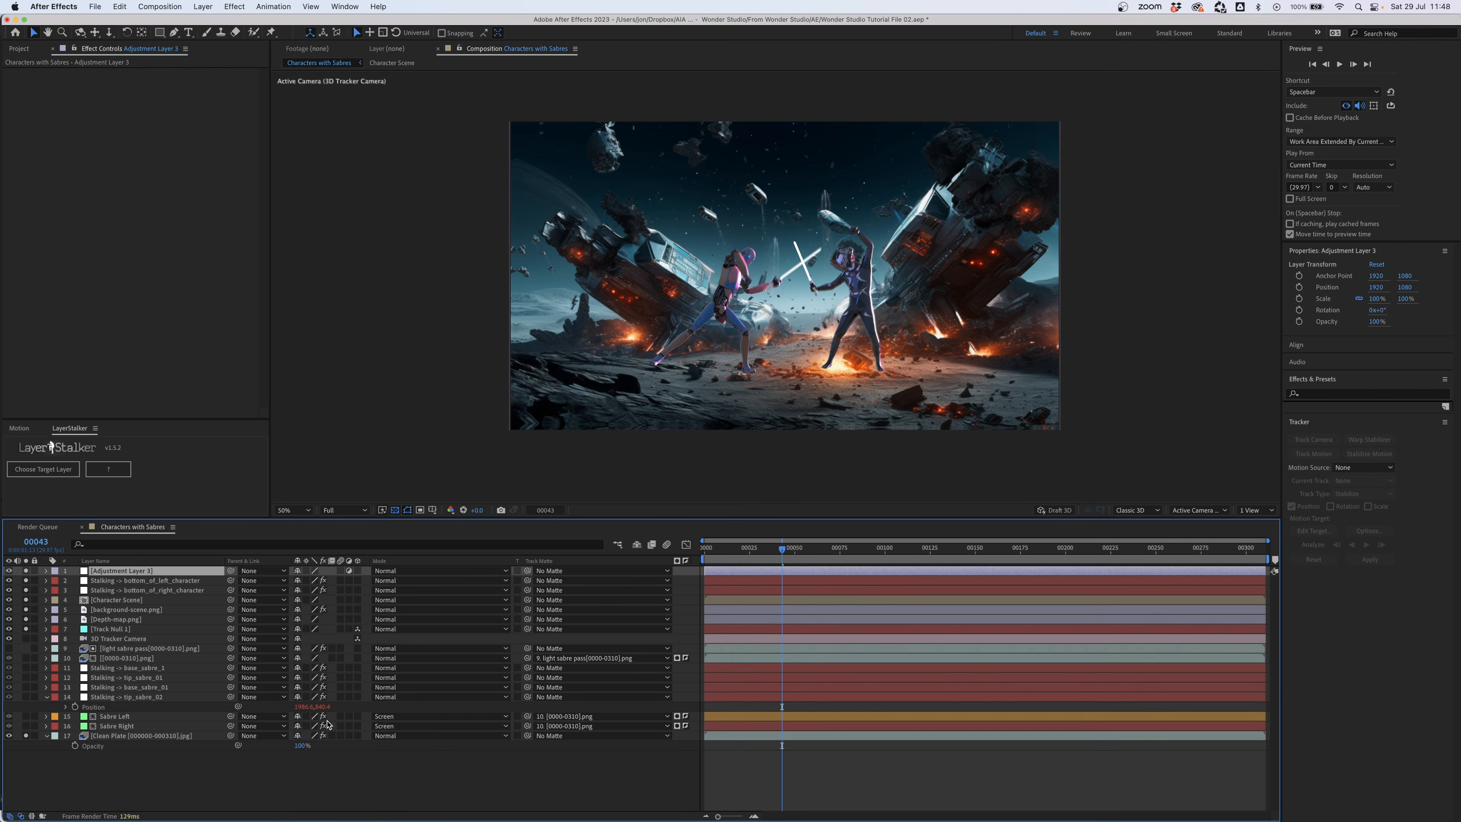
{"action": "right_click", "coordinate": [115, 240]}
{"action": "mouse_move", "coordinate": [184, 624]}
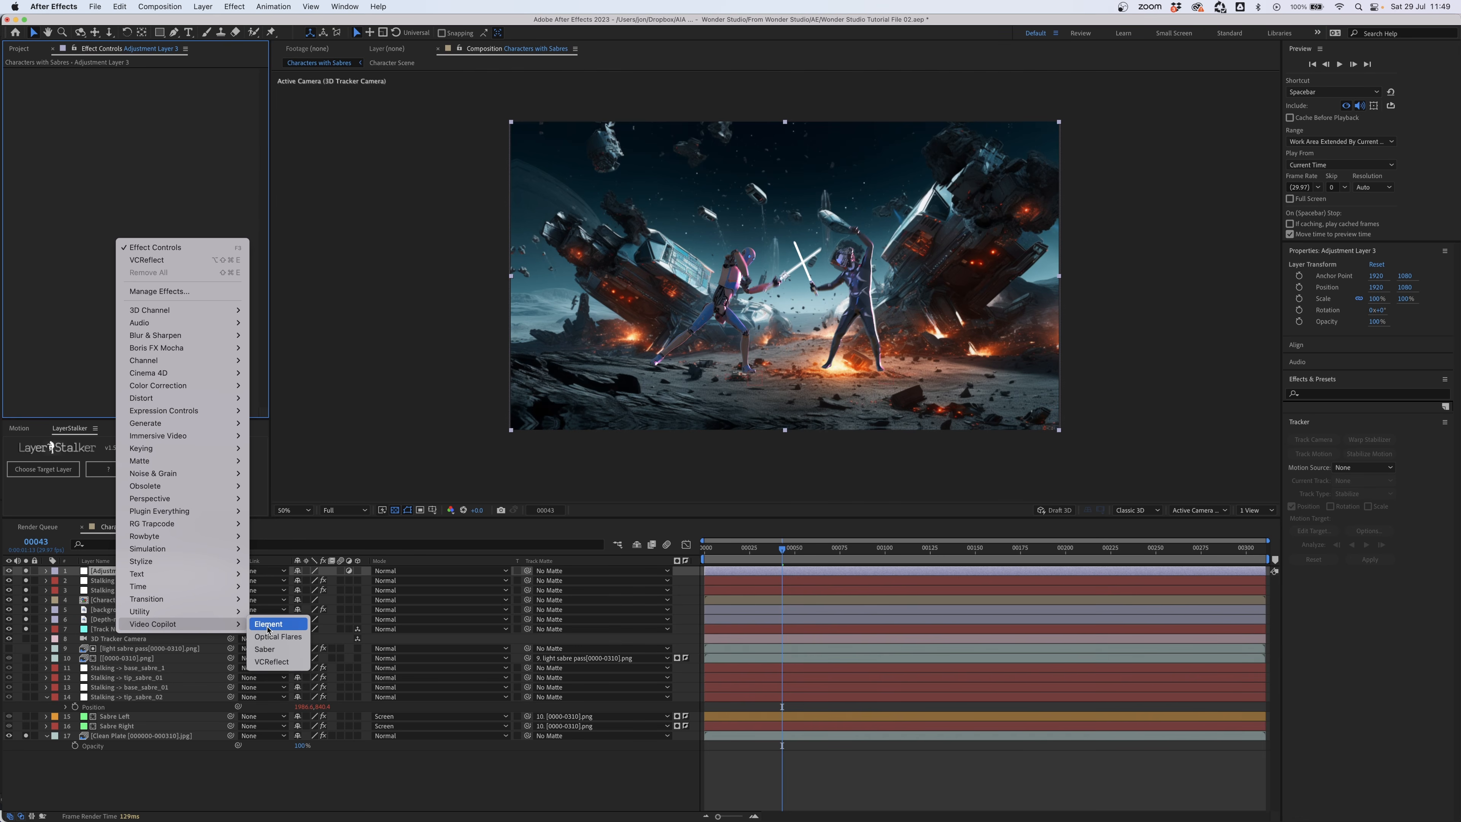
{"action": "left_click", "coordinate": [270, 661]}
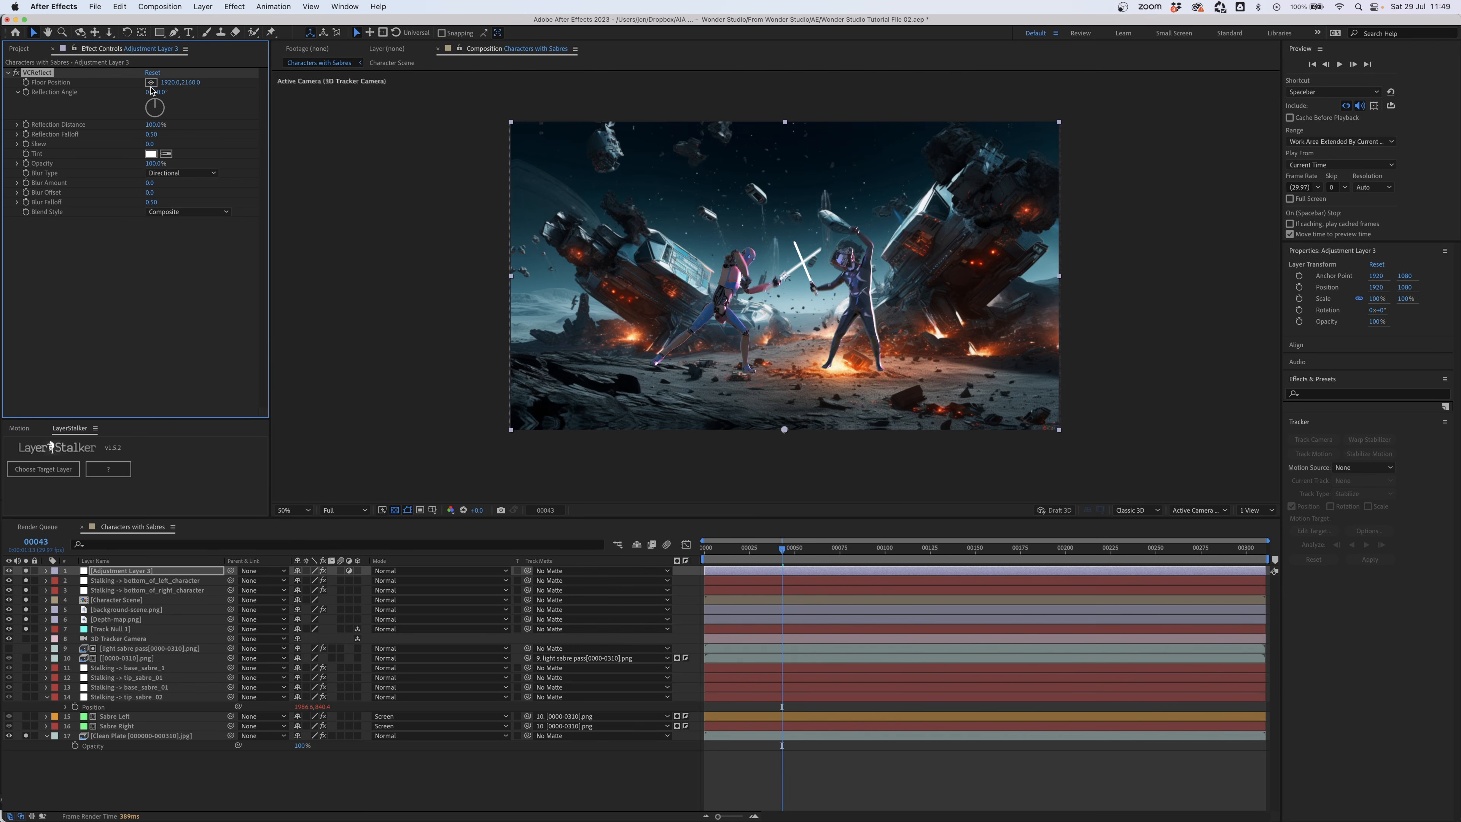
- Place the VCReflect floor position beneath the characters' feet at about 1976, 1760, and scrub the timeline to check the reflection
{"action": "left_click", "coordinate": [151, 82]}
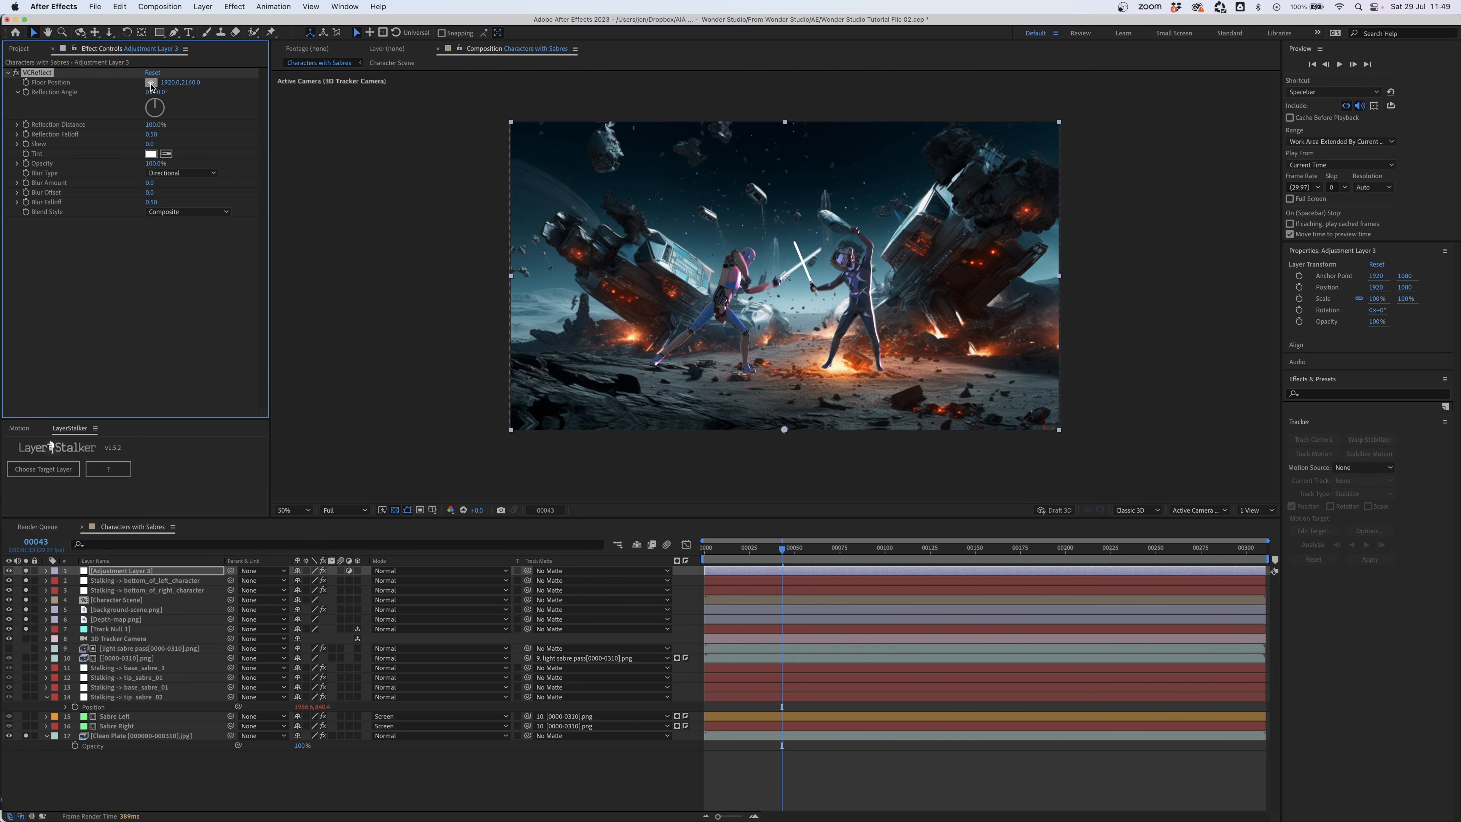
{"action": "left_click", "coordinate": [793, 375]}
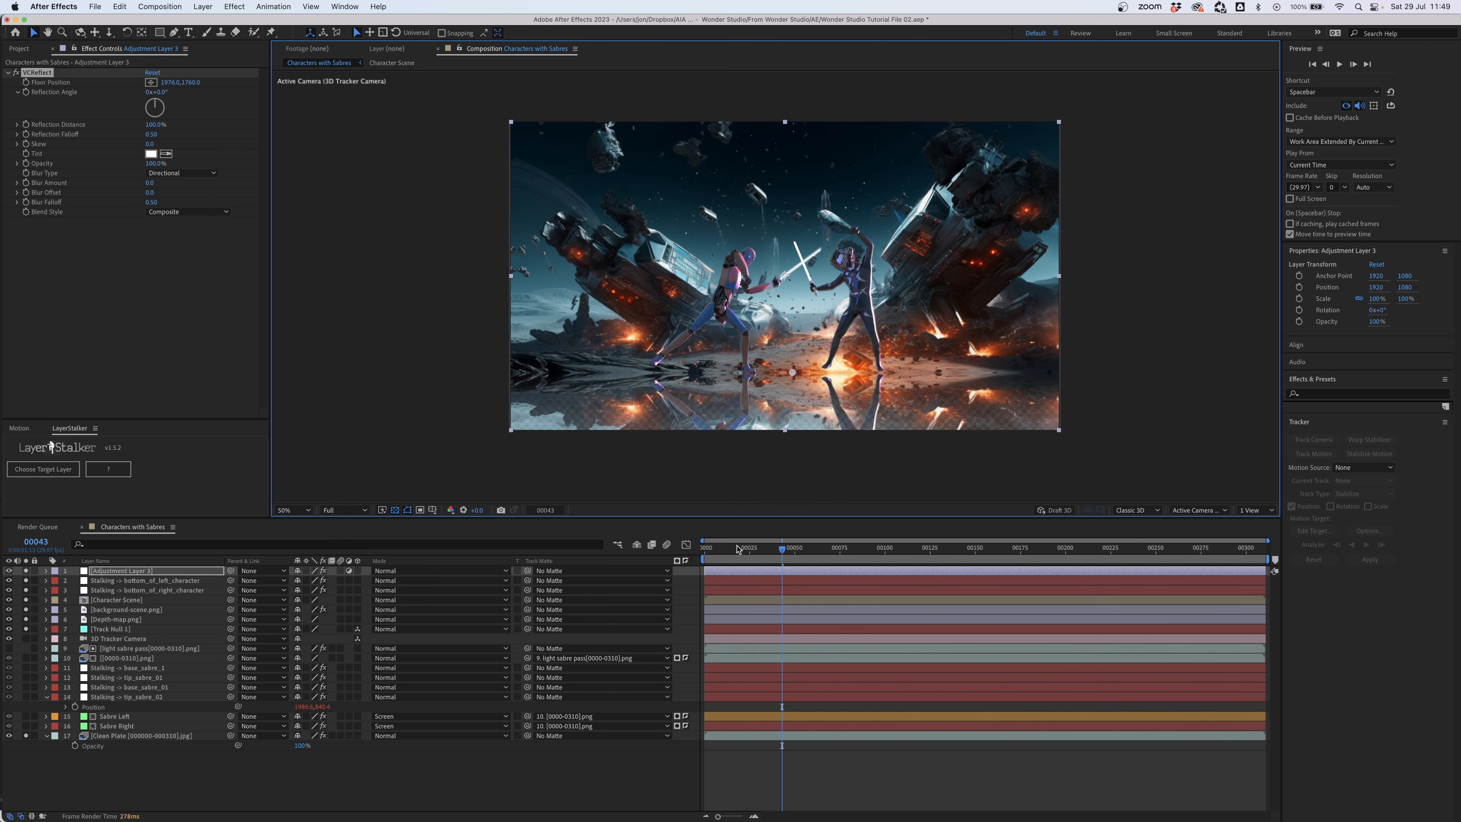
{"action": "left_click", "coordinate": [825, 550]}
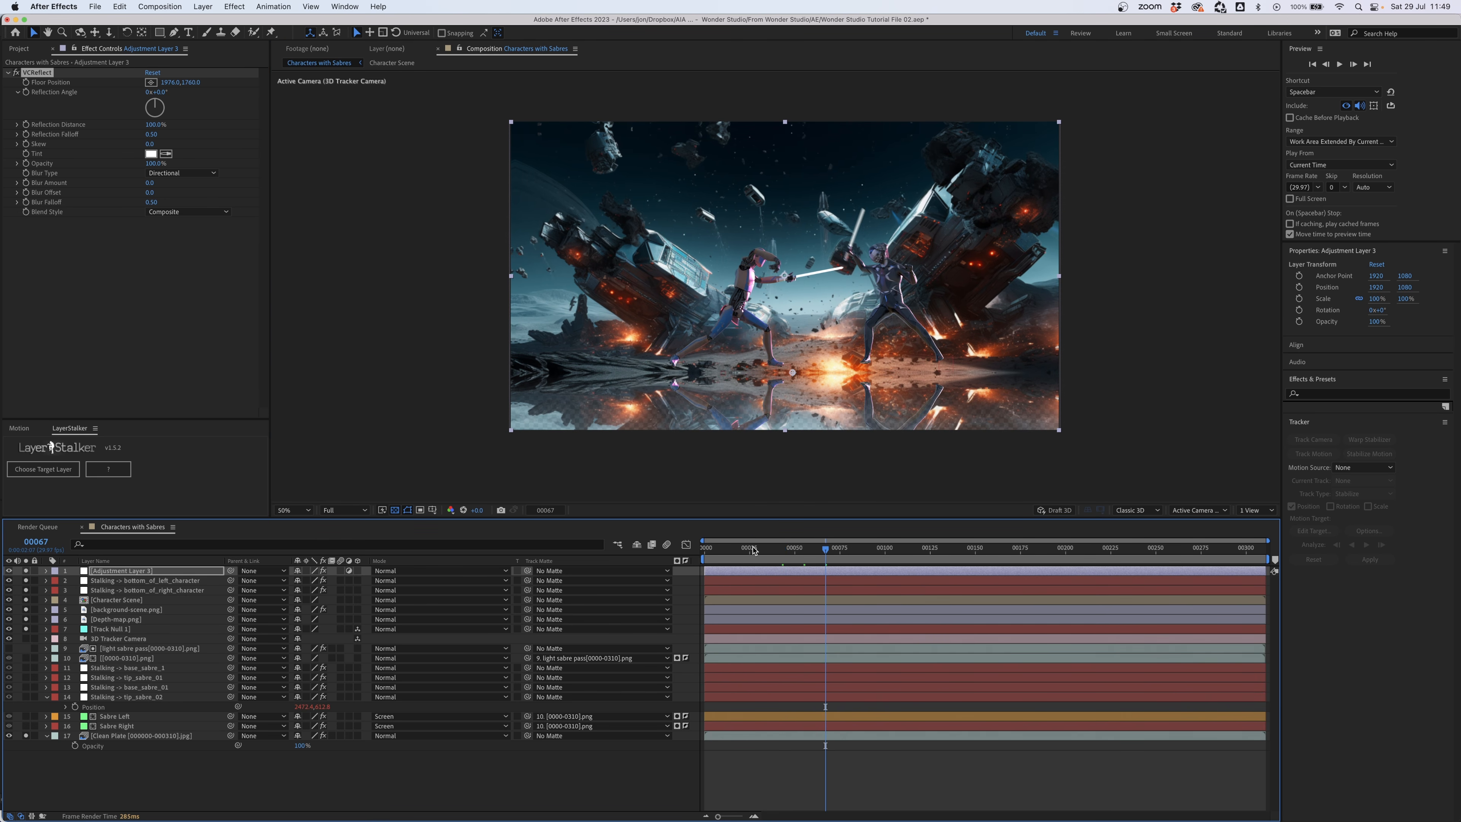
{"action": "left_click_drag", "start_coordinate": [747, 552], "coordinate": [767, 552]}
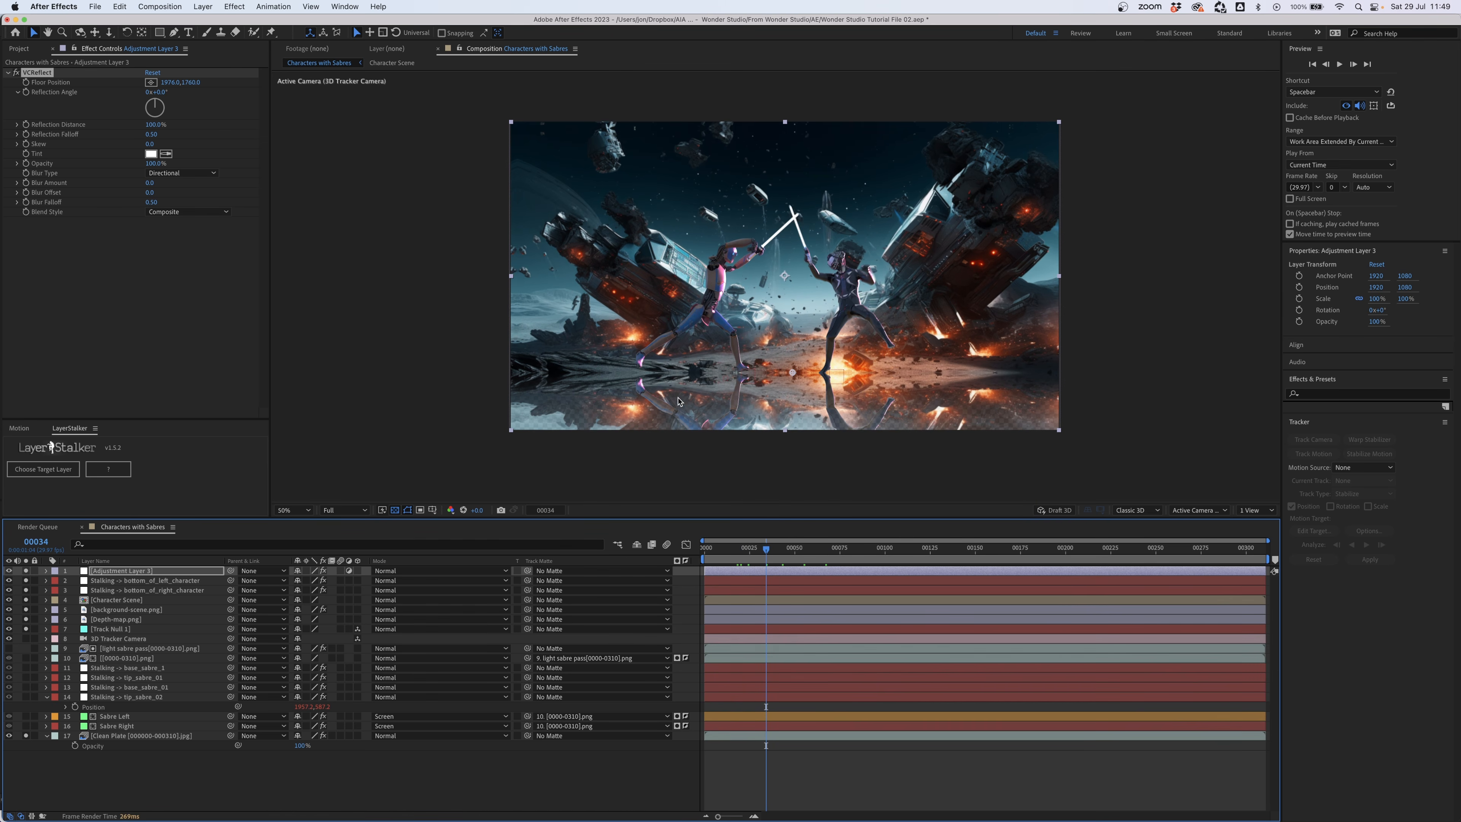
{"action": "left_click", "coordinate": [803, 551]}
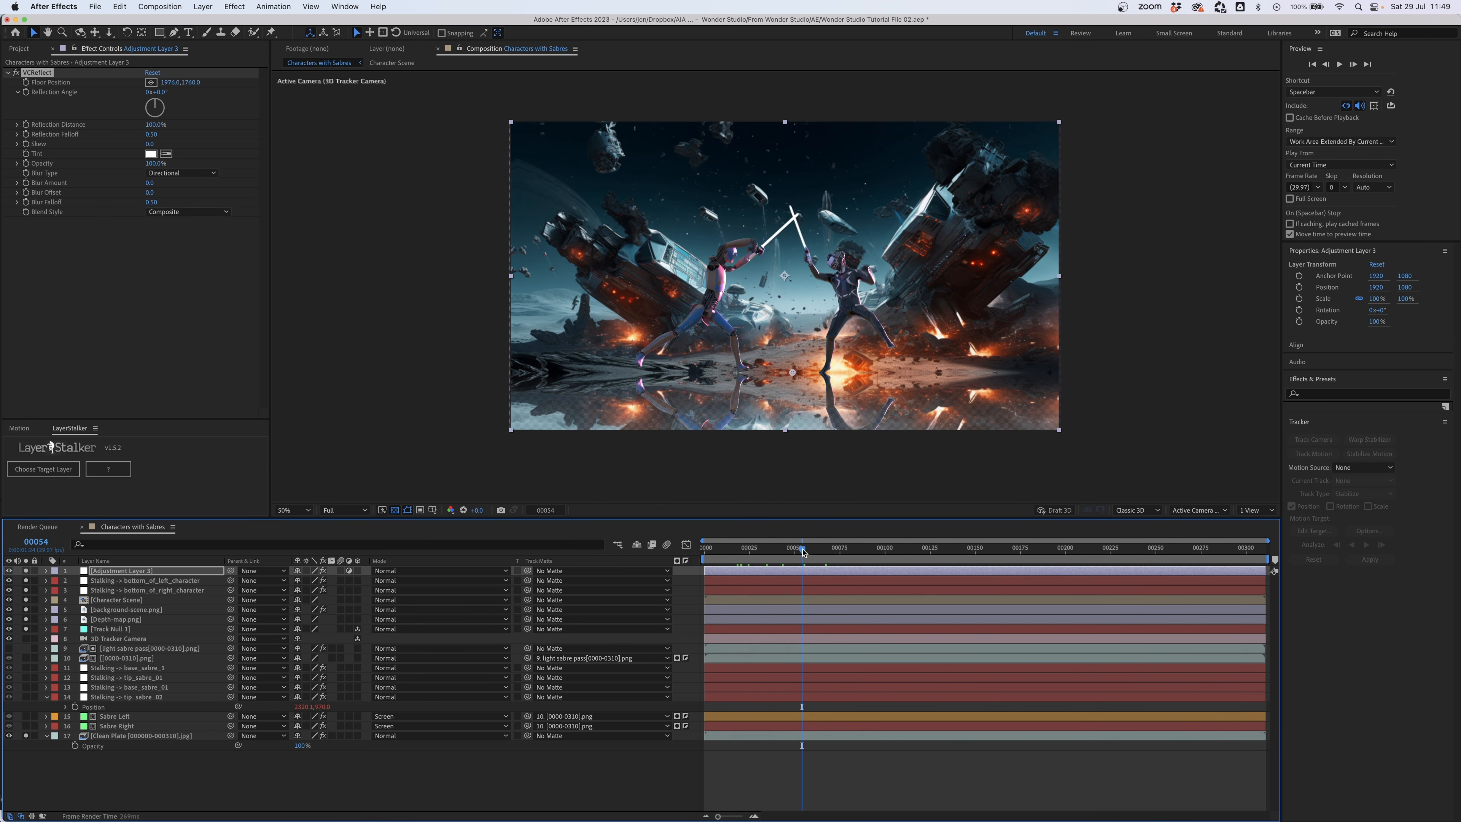
{"action": "left_click", "coordinate": [841, 551]}
{"action": "left_click", "coordinate": [815, 551]}
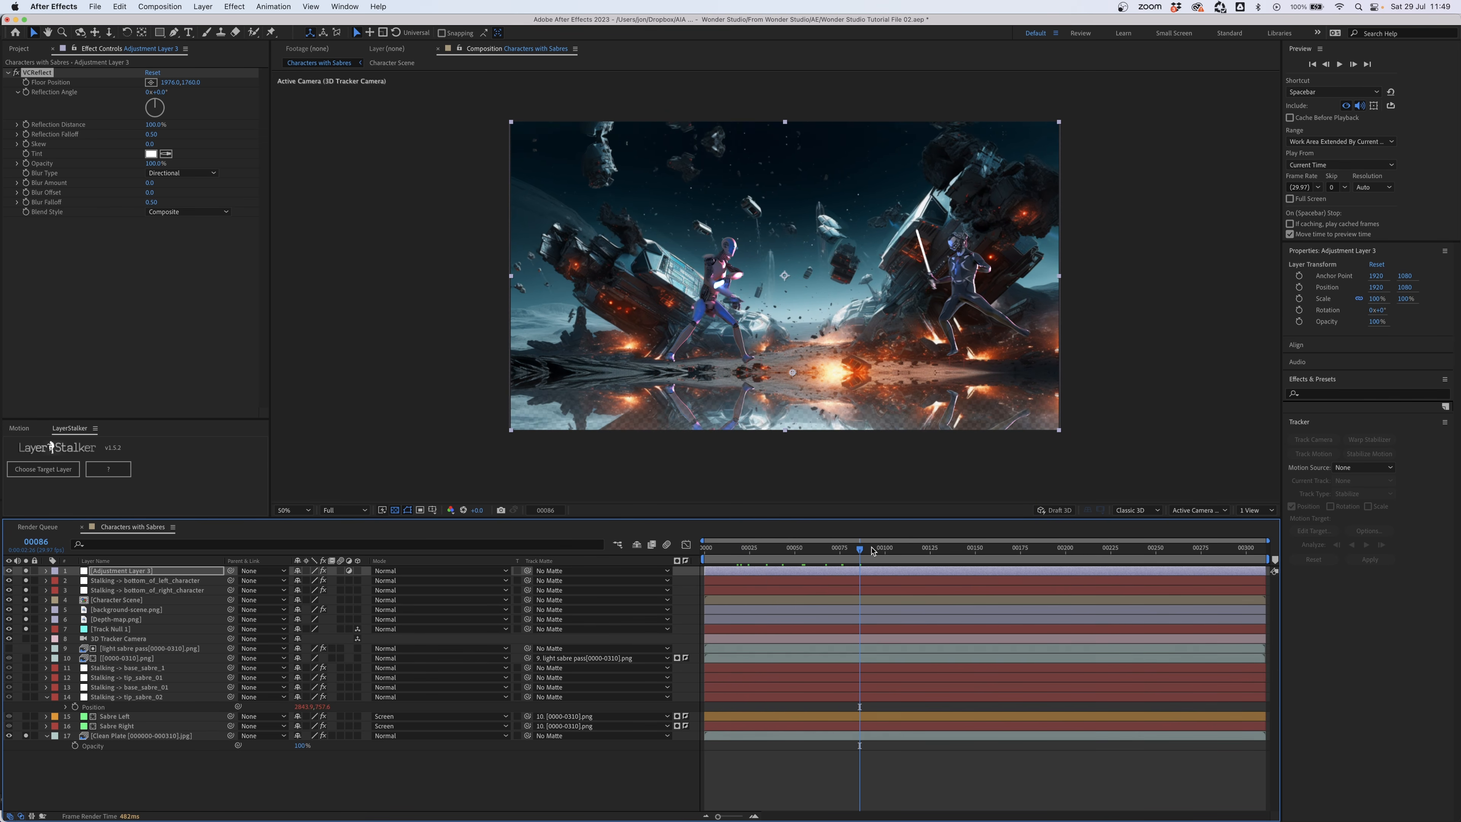
{"action": "left_click_drag", "start_coordinate": [815, 551], "coordinate": [798, 551]}
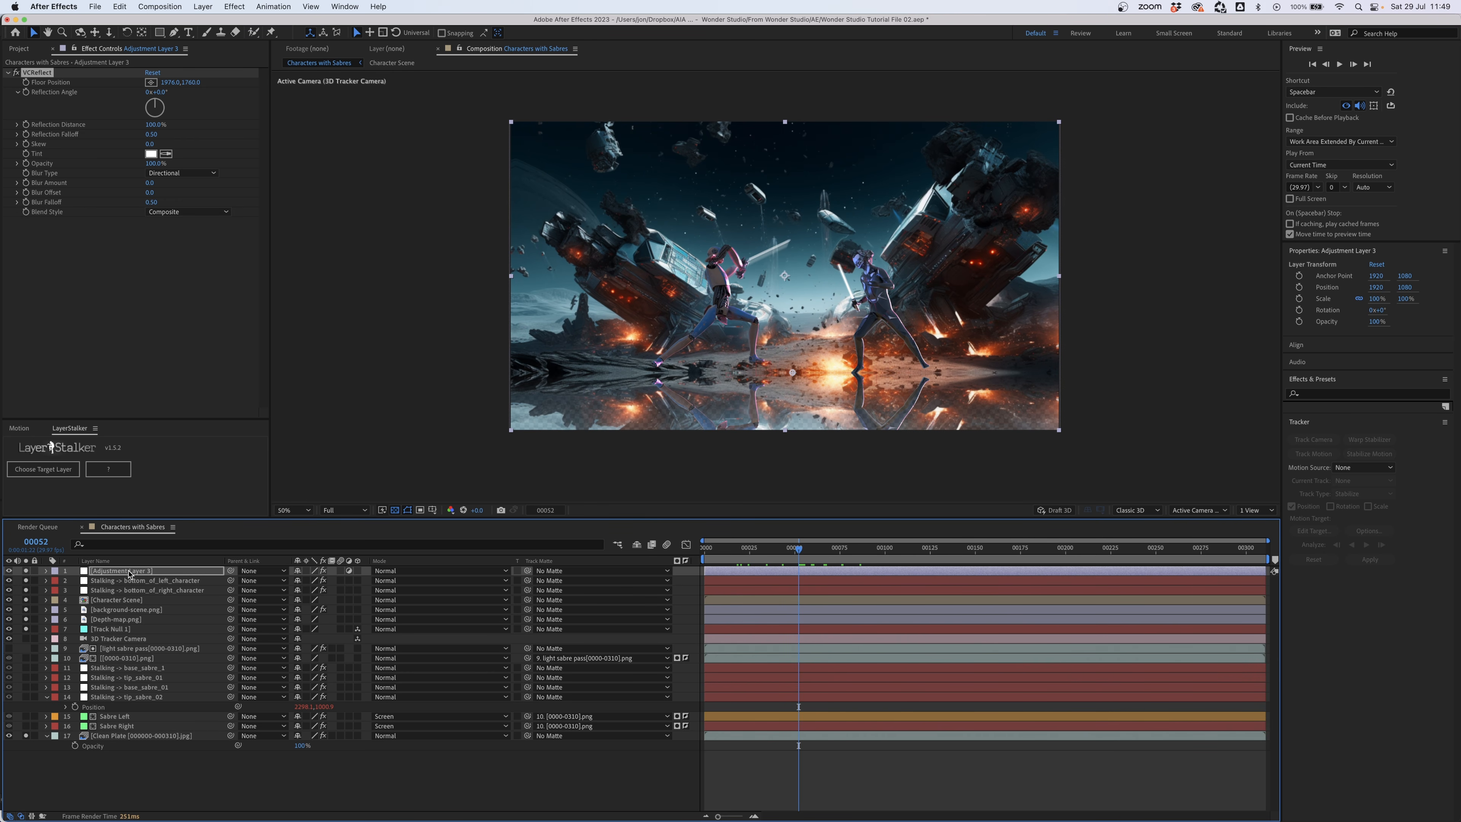
- Copy the VCReflect effect from the adjustment layer and delete that layer
{"action": "left_click", "coordinate": [38, 74]}
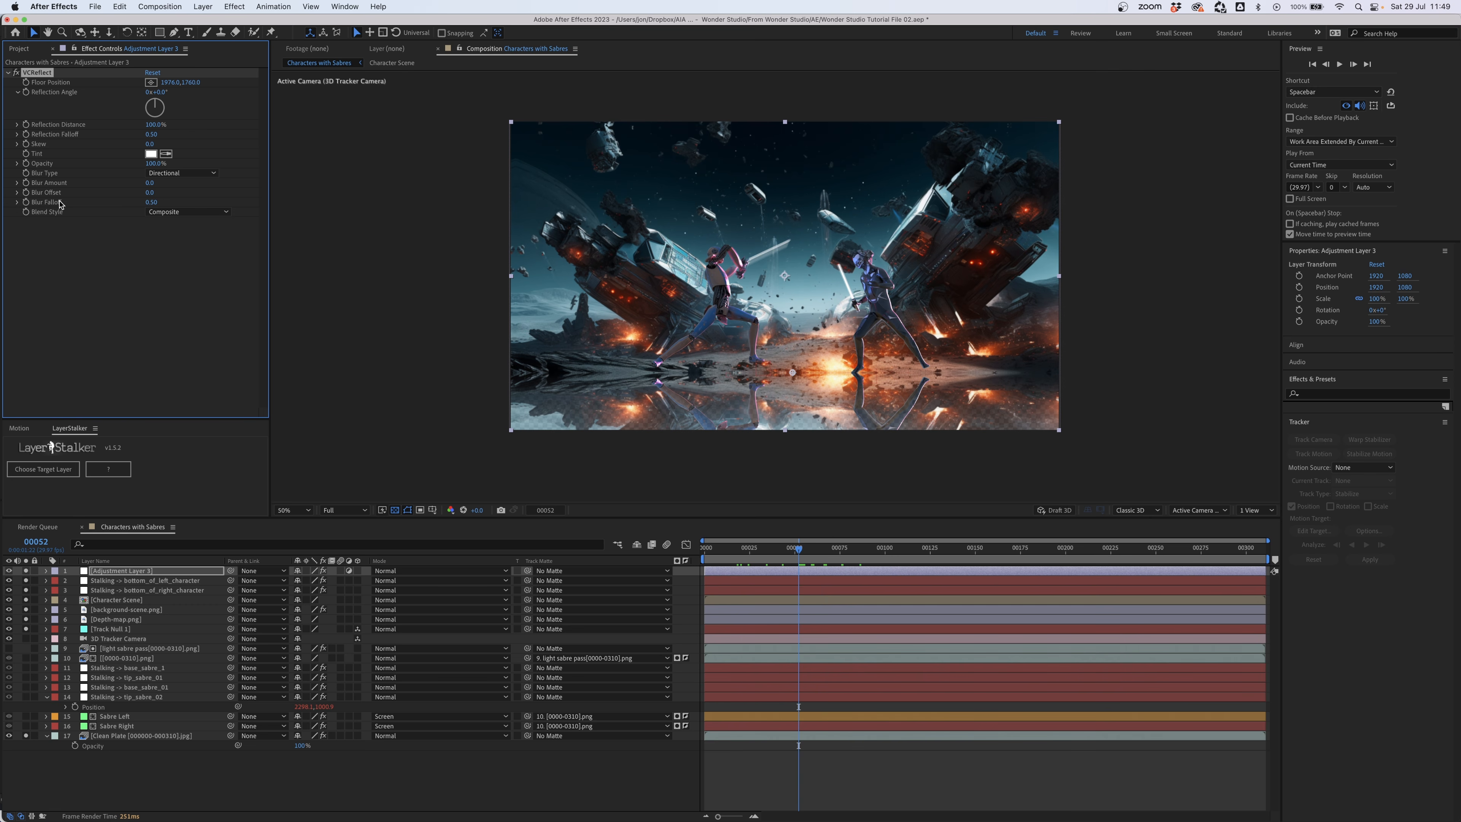
{"action": "left_click", "coordinate": [122, 578]}
{"action": "left_click", "coordinate": [120, 572]}
{"action": "key", "text": "Delete"}
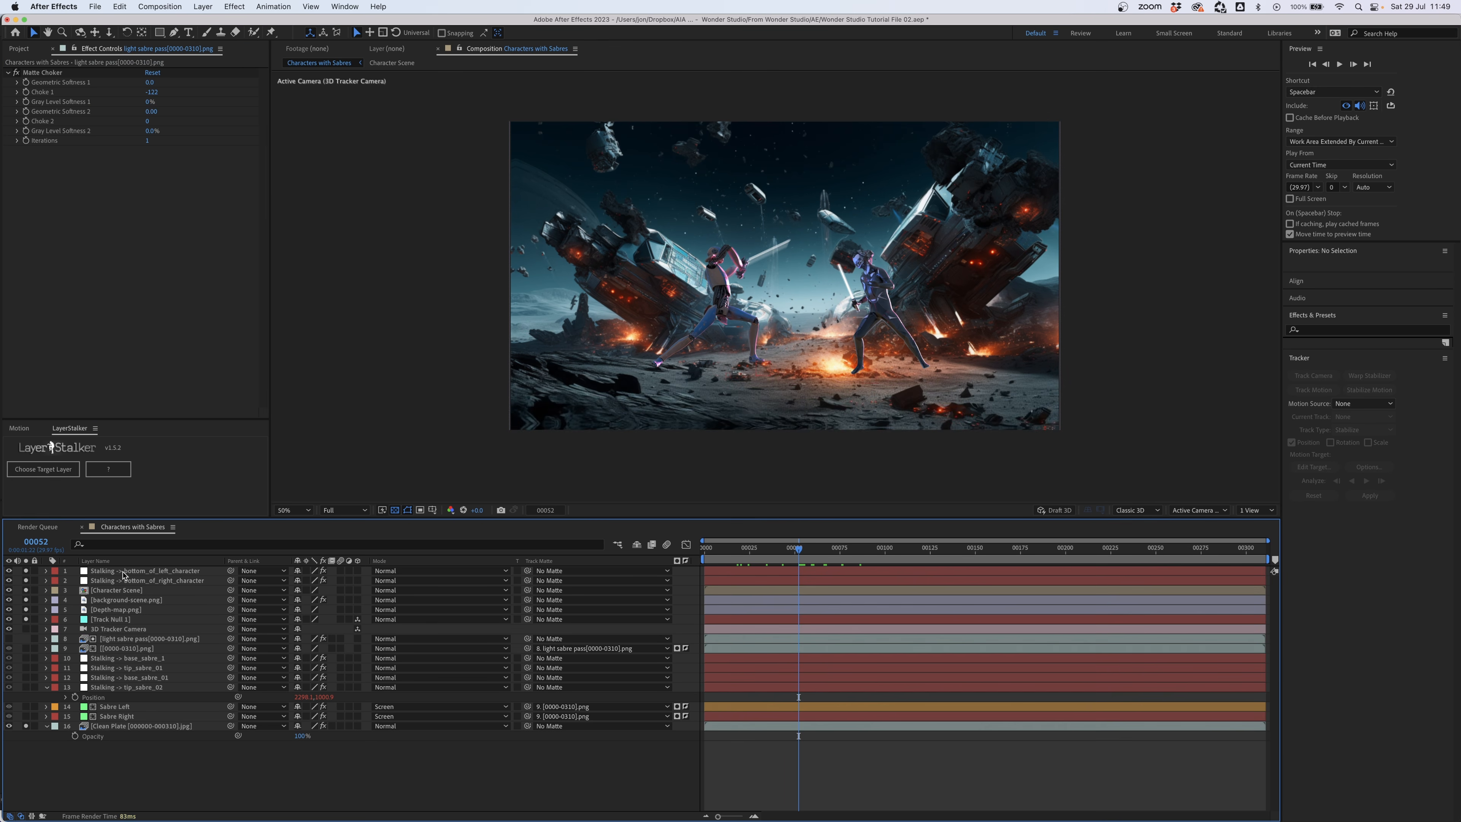
- Duplicate the Character Scene layer, bring the copy to the front, and paste the VCReflect effect onto it
{"action": "left_click", "coordinate": [119, 592]}
{"action": "key", "text": "super+d"}
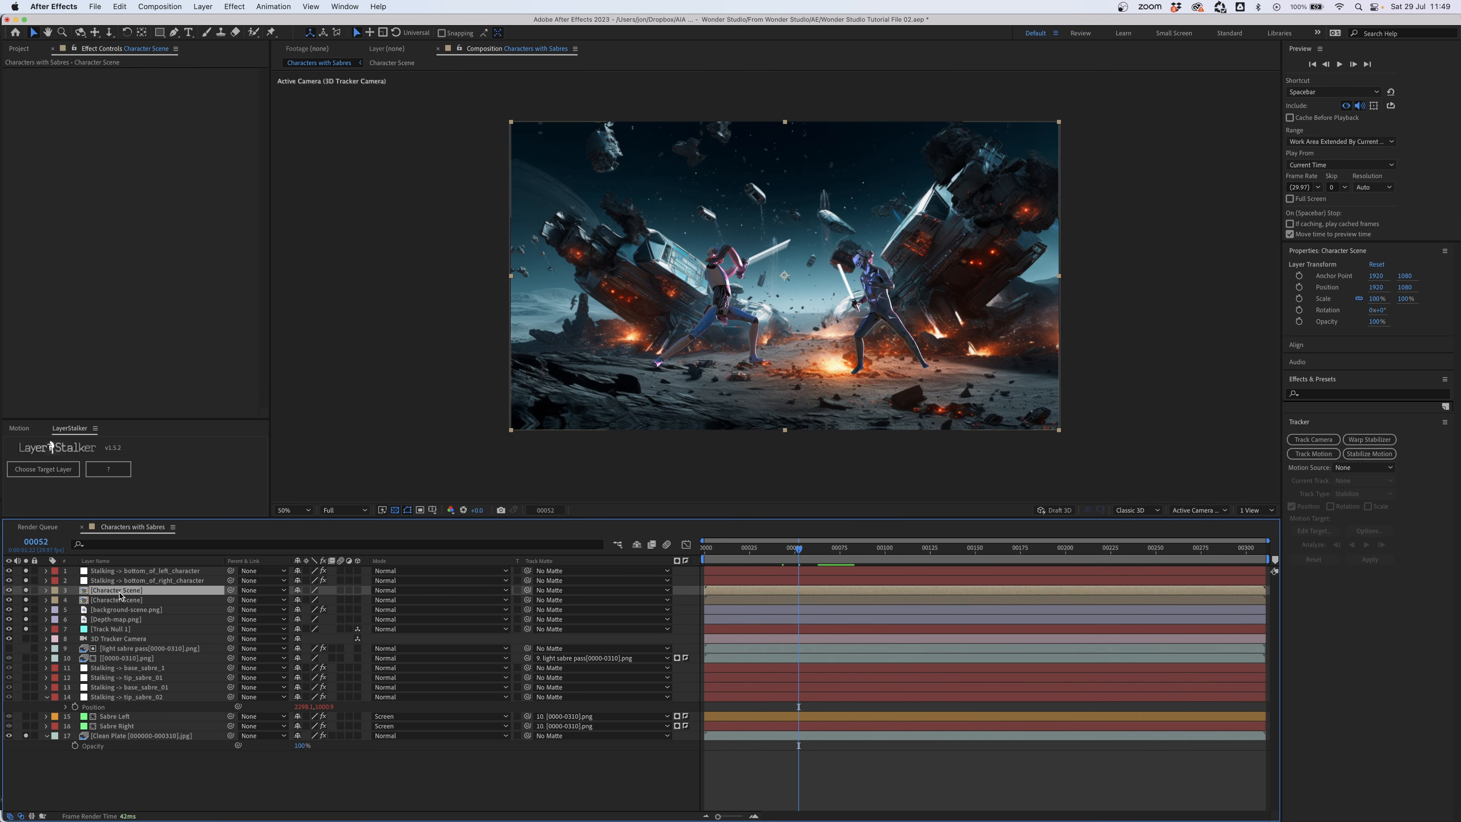
{"action": "key", "text": "super+shift+bracketright"}
{"action": "right_click", "coordinate": [110, 198]}
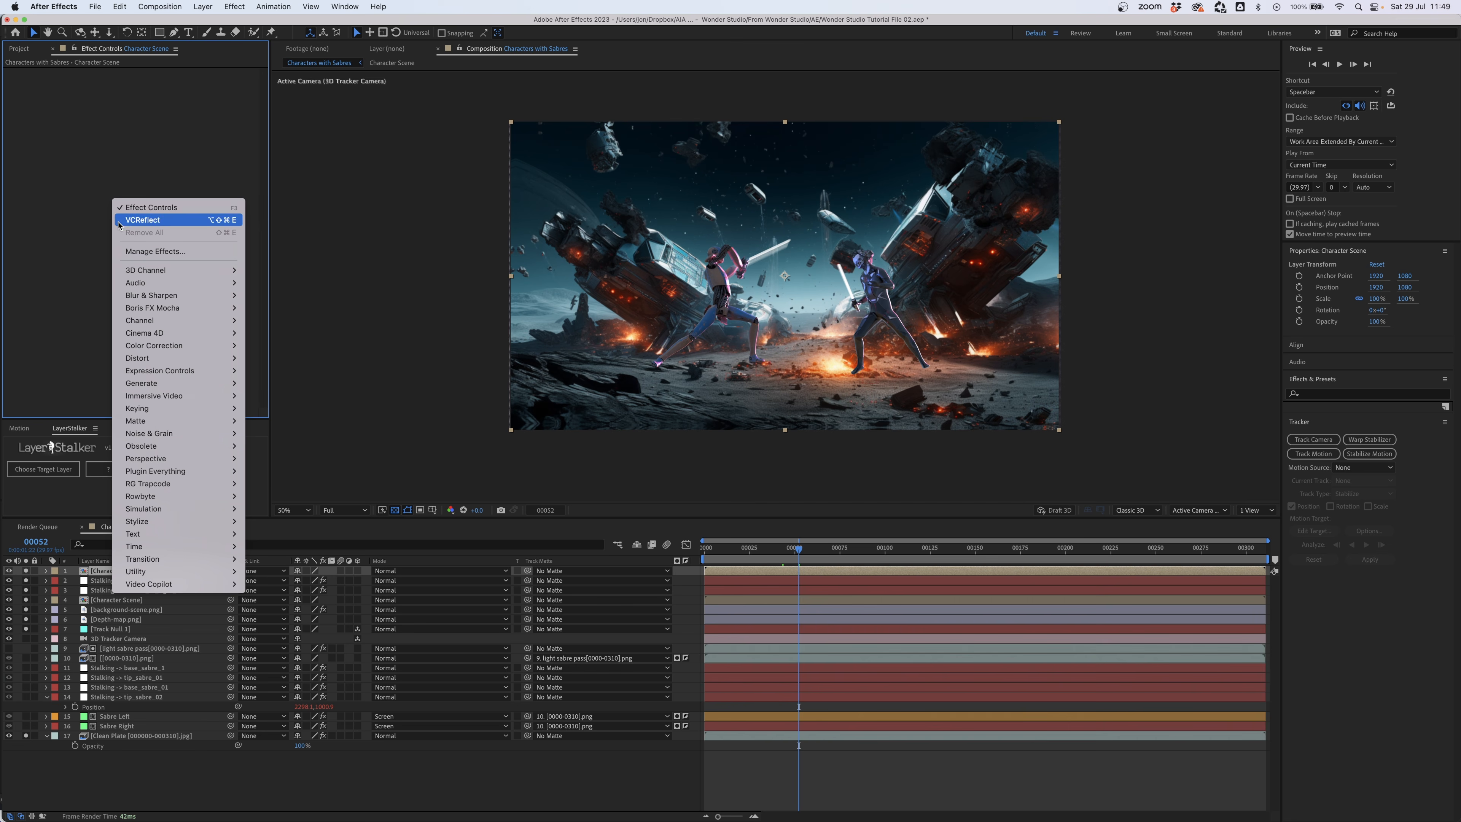
{"action": "left_click", "coordinate": [56, 221]}
{"action": "key", "text": "super+v"}
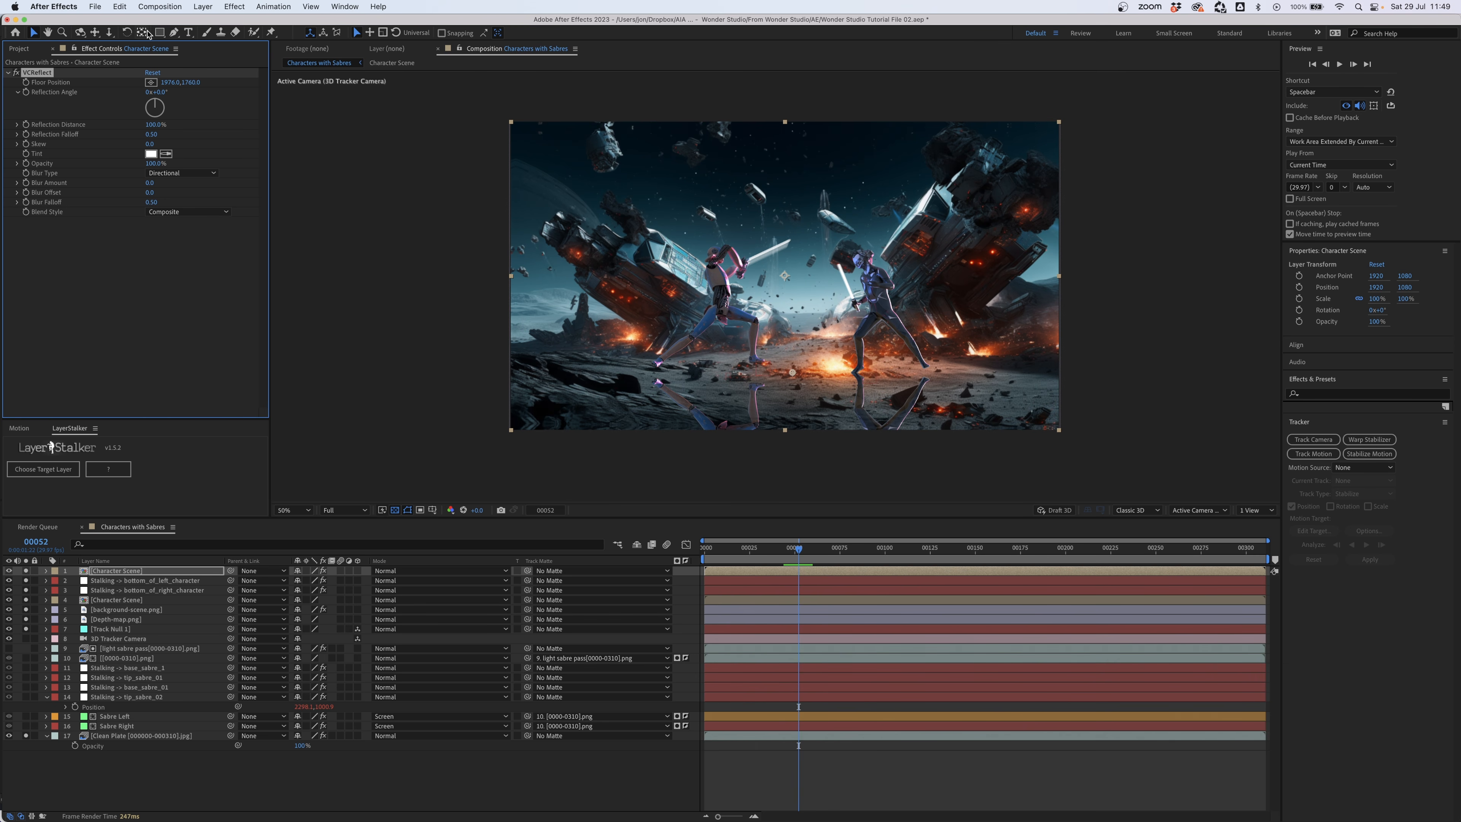
- Draw a rectangular mask around the left character and its reflection on the duplicated Character Scene layer
{"action": "left_click", "coordinate": [159, 32]}
{"action": "left_click_drag", "start_coordinate": [486, 172], "coordinate": [756, 334]}
{"action": "left_click_drag", "start_coordinate": [805, 384], "coordinate": [820, 469]}
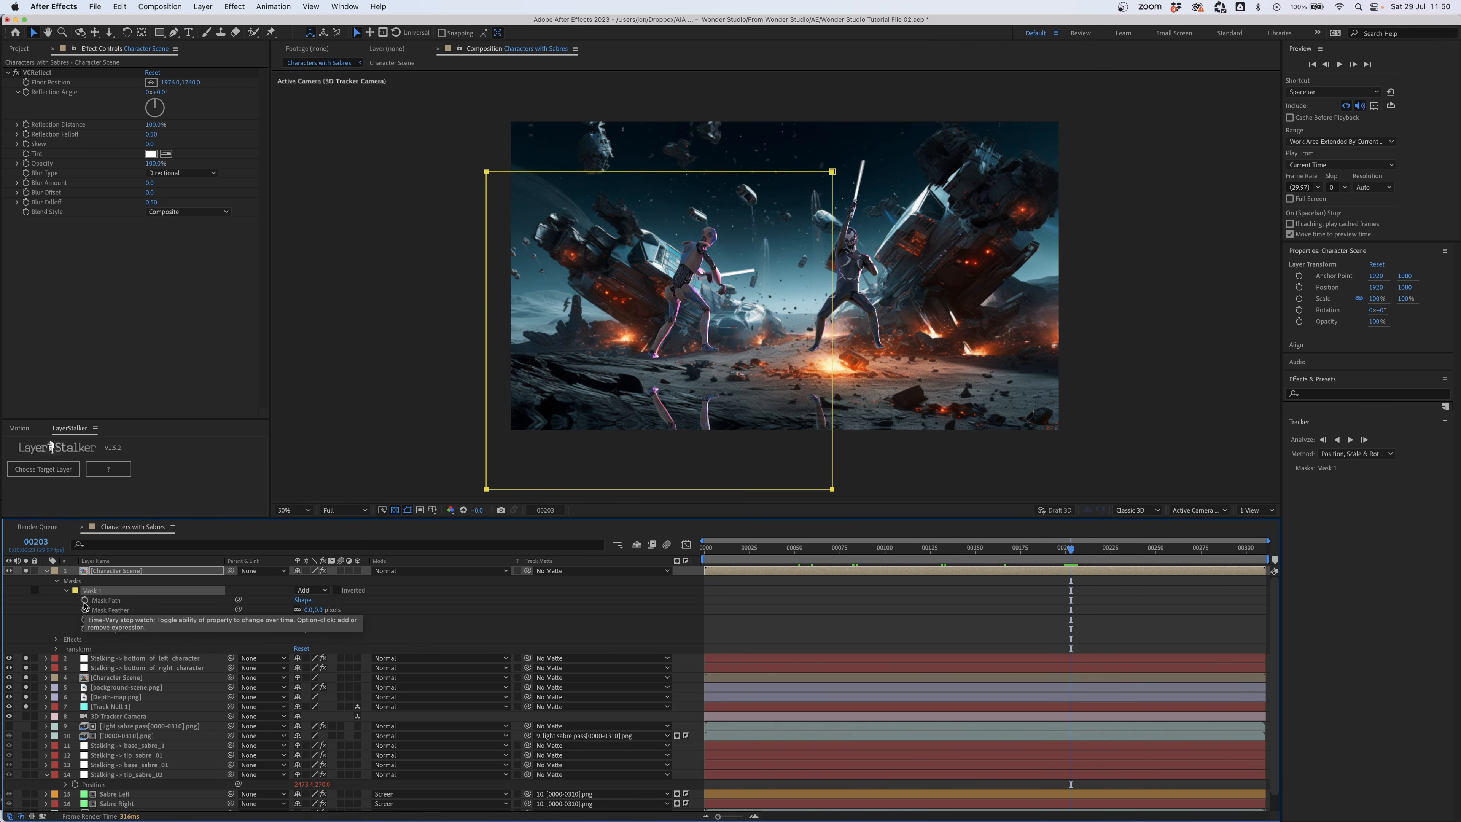
- Keyframe the top Character Scene layer's mask path along the timeline so the mask keeps isolating the left character and its reflection
{"action": "left_click", "coordinate": [84, 600]}
{"action": "left_click", "coordinate": [896, 604]}
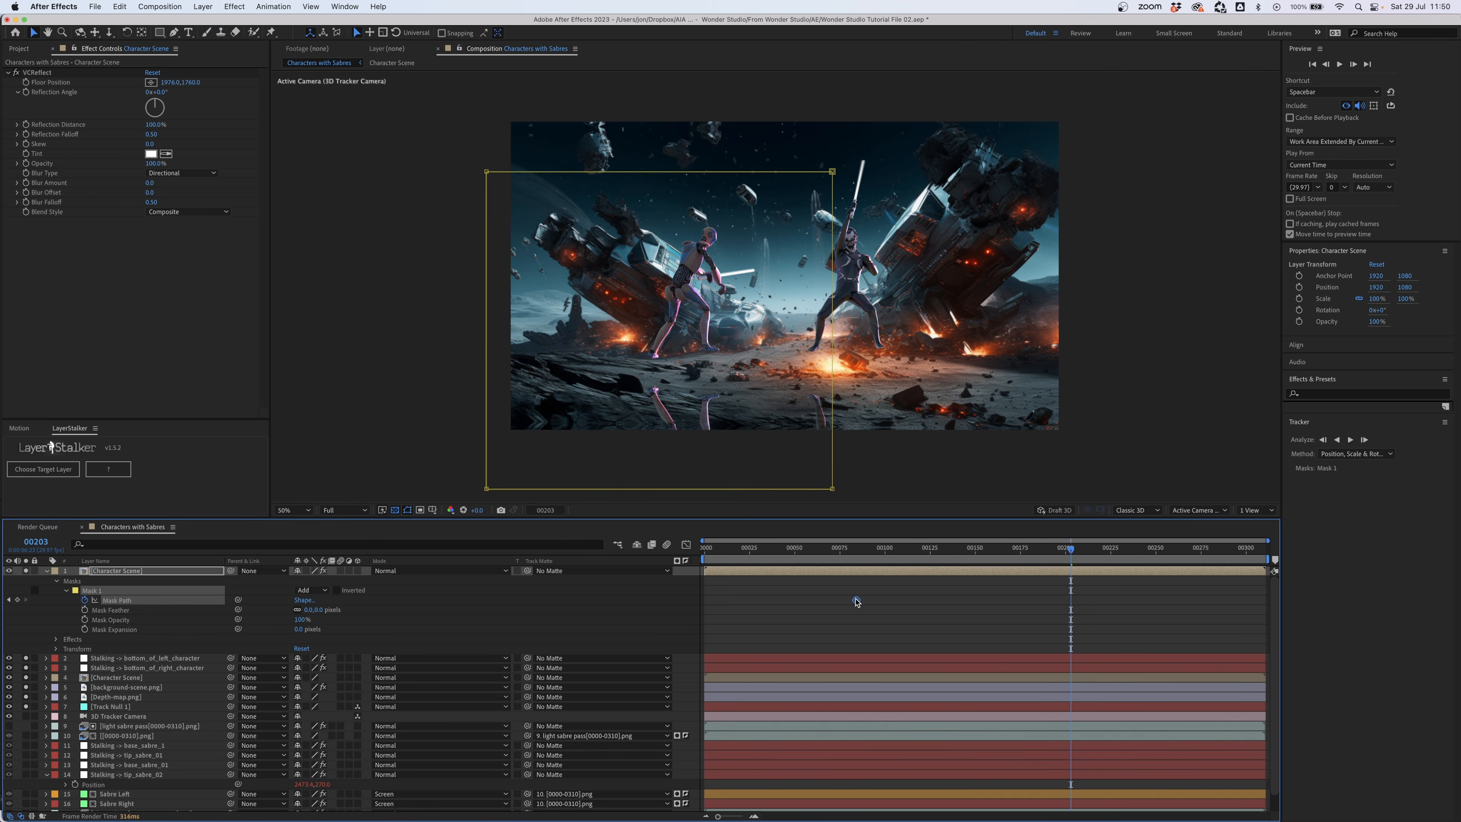
{"action": "left_click", "coordinate": [832, 488]}
{"action": "left_click_drag", "start_coordinate": [1164, 550], "coordinate": [1102, 550]}
{"action": "left_click_drag", "start_coordinate": [1118, 550], "coordinate": [1134, 551]}
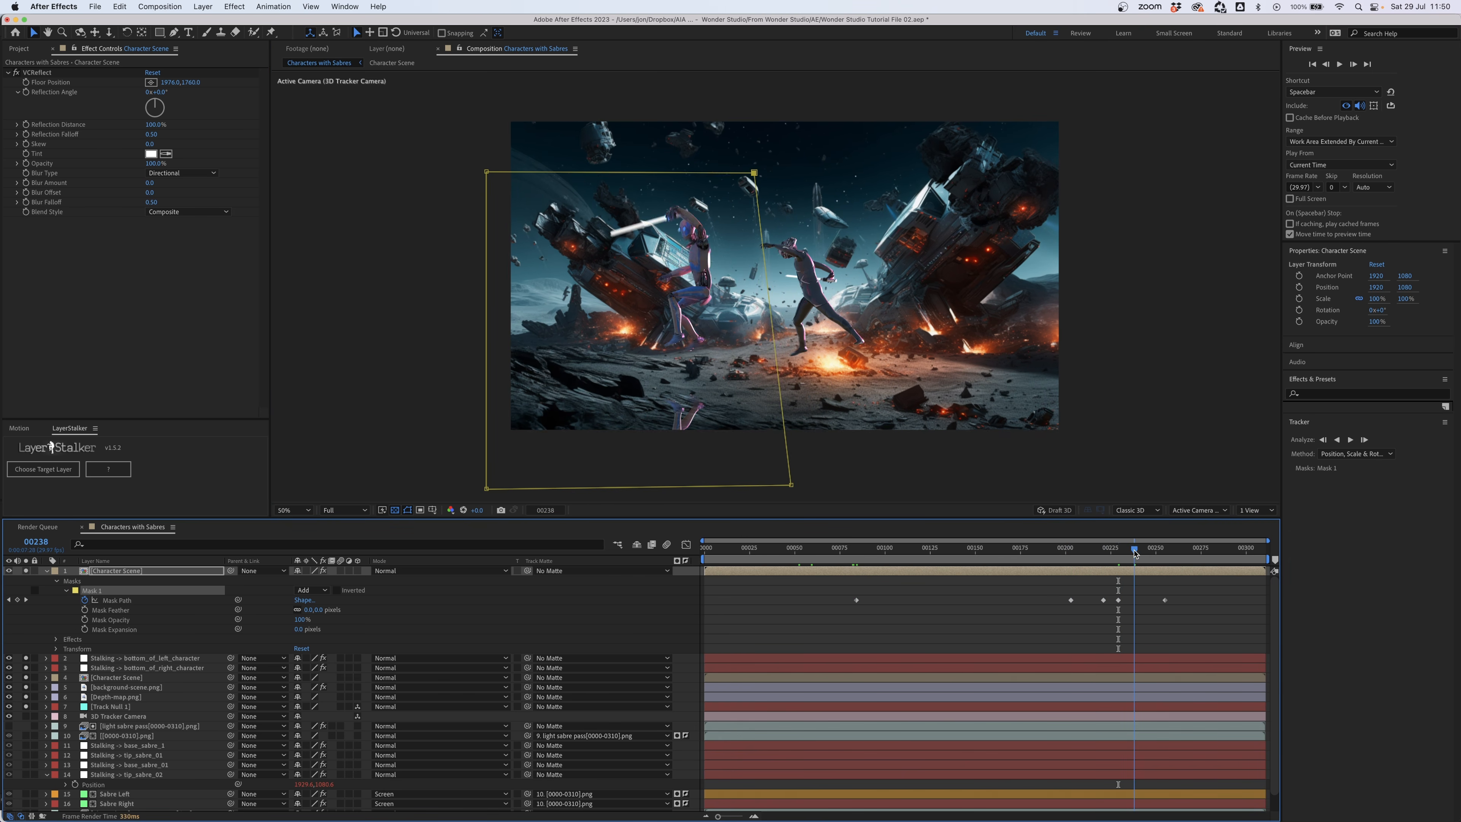
{"action": "left_click_drag", "start_coordinate": [1138, 551], "coordinate": [949, 551]}
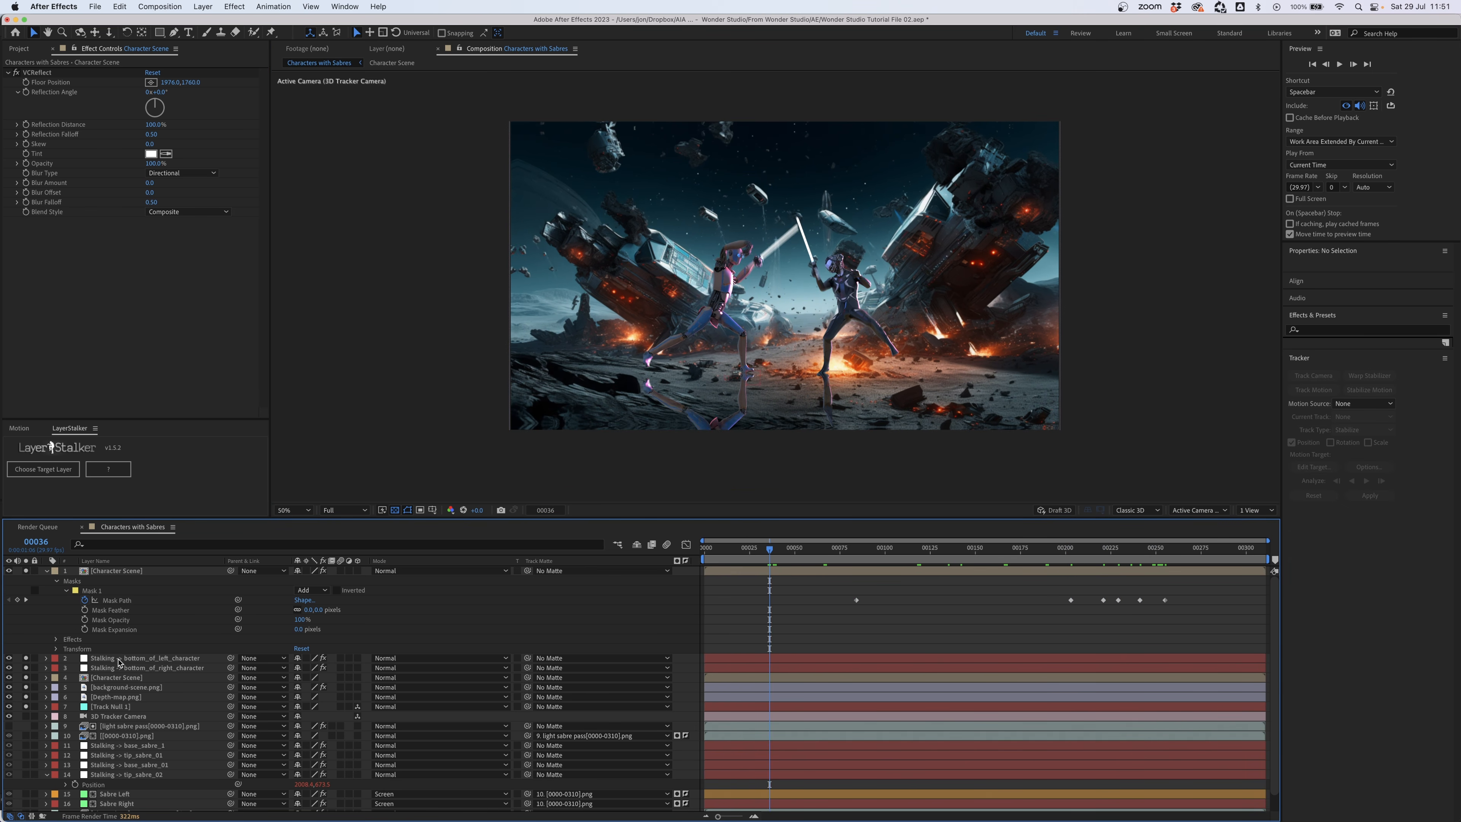
- Link the masked layer's VCReflect floor position to the position of the bottom_of_left_character null and scrub to check it
{"action": "left_click", "coordinate": [118, 659]}
{"action": "key", "text": "p"}
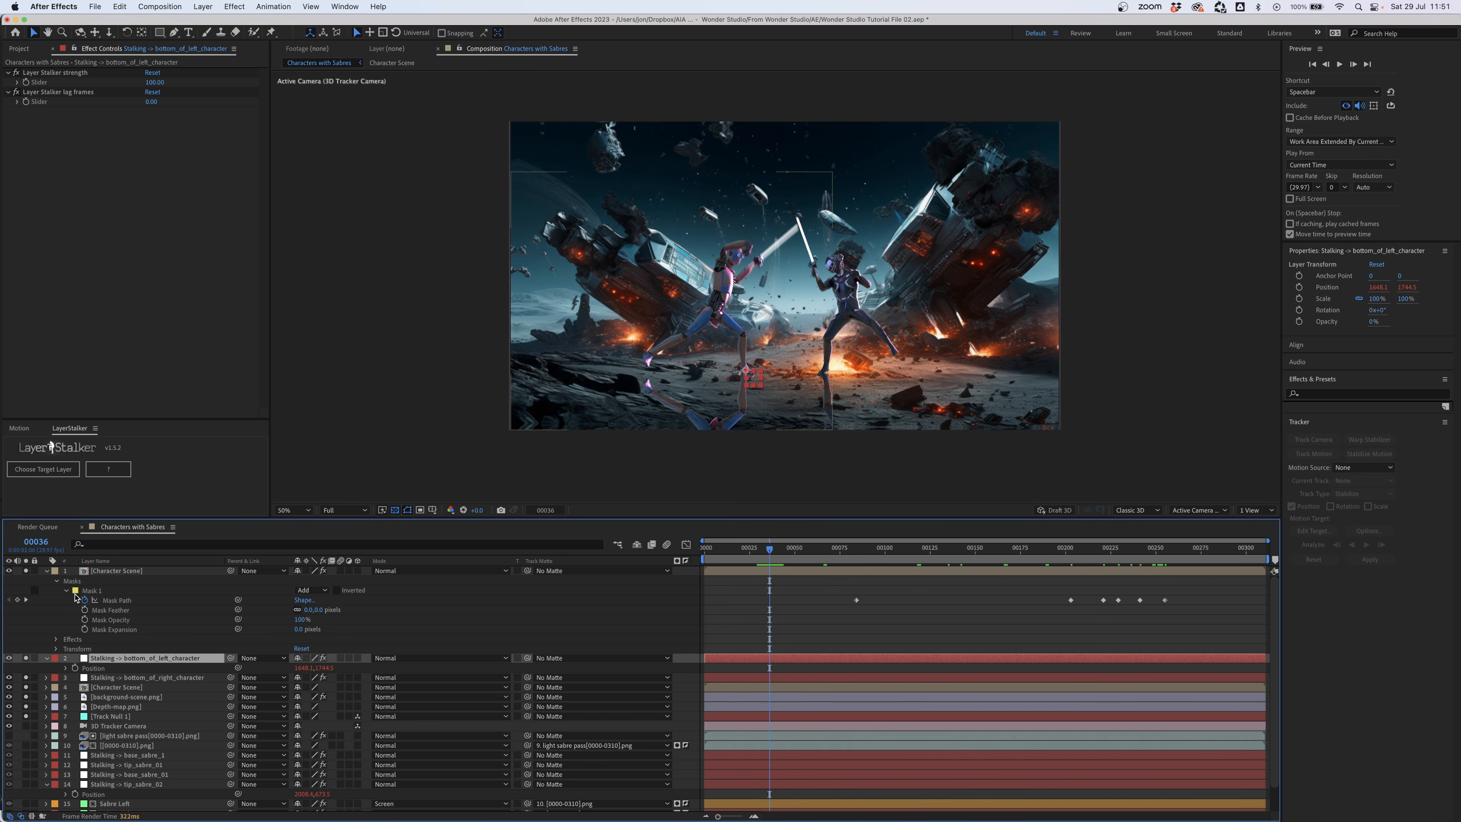
{"action": "left_click", "coordinate": [56, 640]}
{"action": "left_click", "coordinate": [66, 649]}
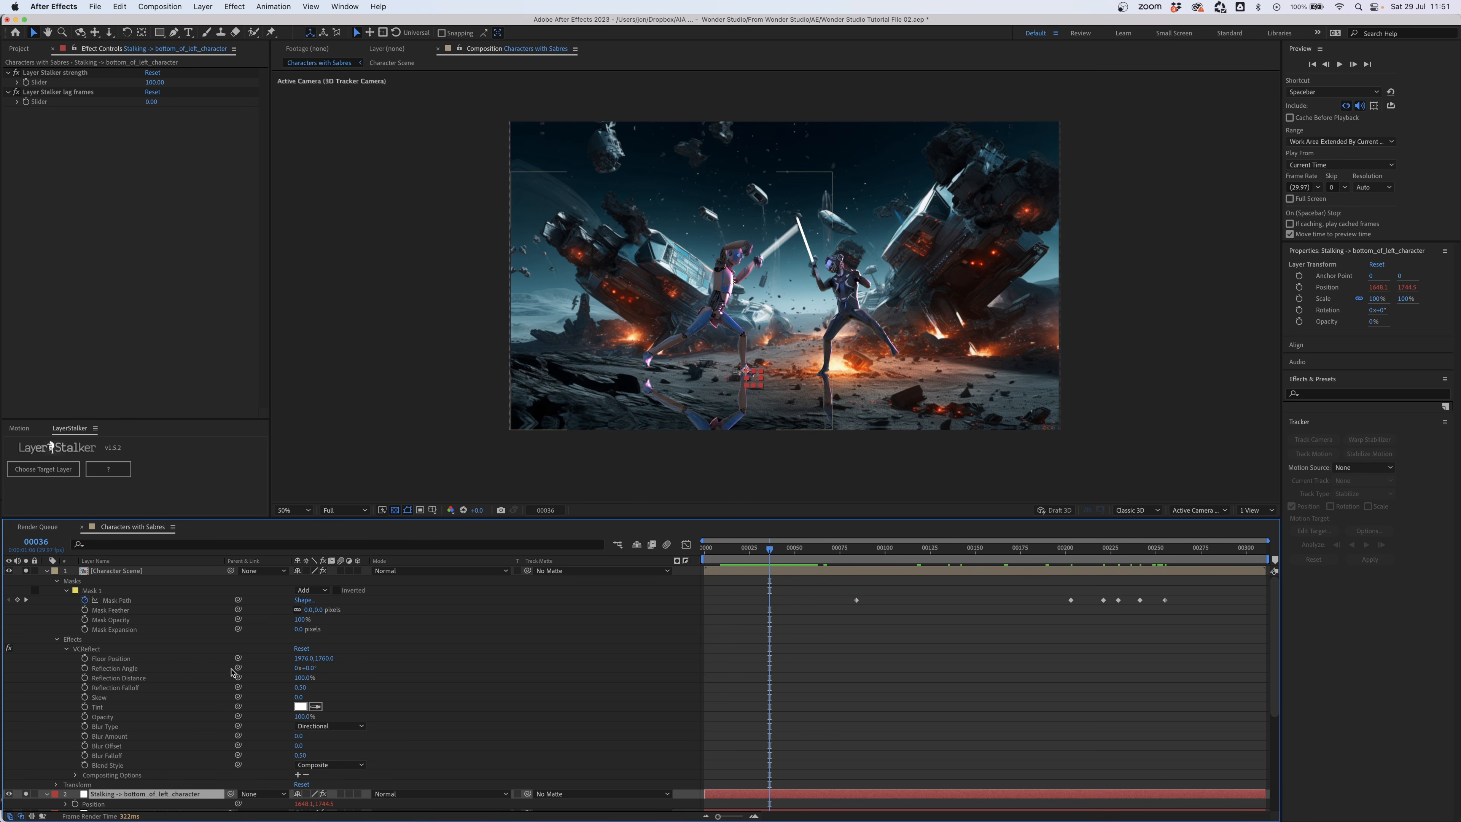
{"action": "left_click_drag", "start_coordinate": [237, 658], "coordinate": [125, 760]}
{"action": "left_click", "coordinate": [830, 551]}
{"action": "mouse_move", "coordinate": [829, 547]}
{"action": "left_mouse_down"}
{"action": "mouse_move", "coordinate": [914, 548]}
{"action": "mouse_move", "coordinate": [739, 552]}
{"action": "mouse_move", "coordinate": [818, 559]}
{"action": "left_mouse_up"}
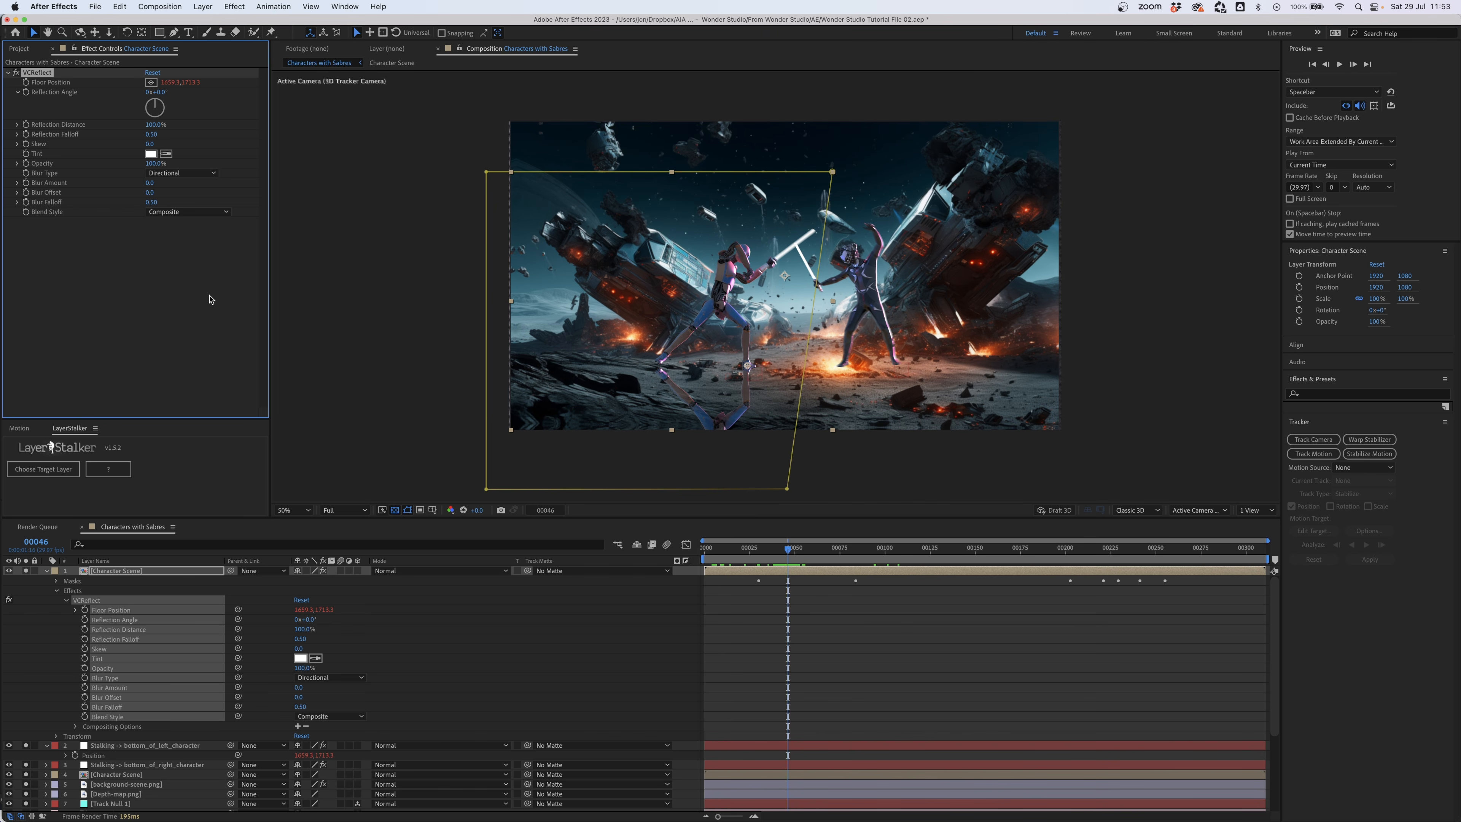
- Darken the VCReflect tint to 202020 and set the blur amount to 9.7 to make the reflection a soft shadow
{"action": "left_click", "coordinate": [151, 153]}
{"action": "left_click_drag", "start_coordinate": [695, 369], "coordinate": [669, 374]}
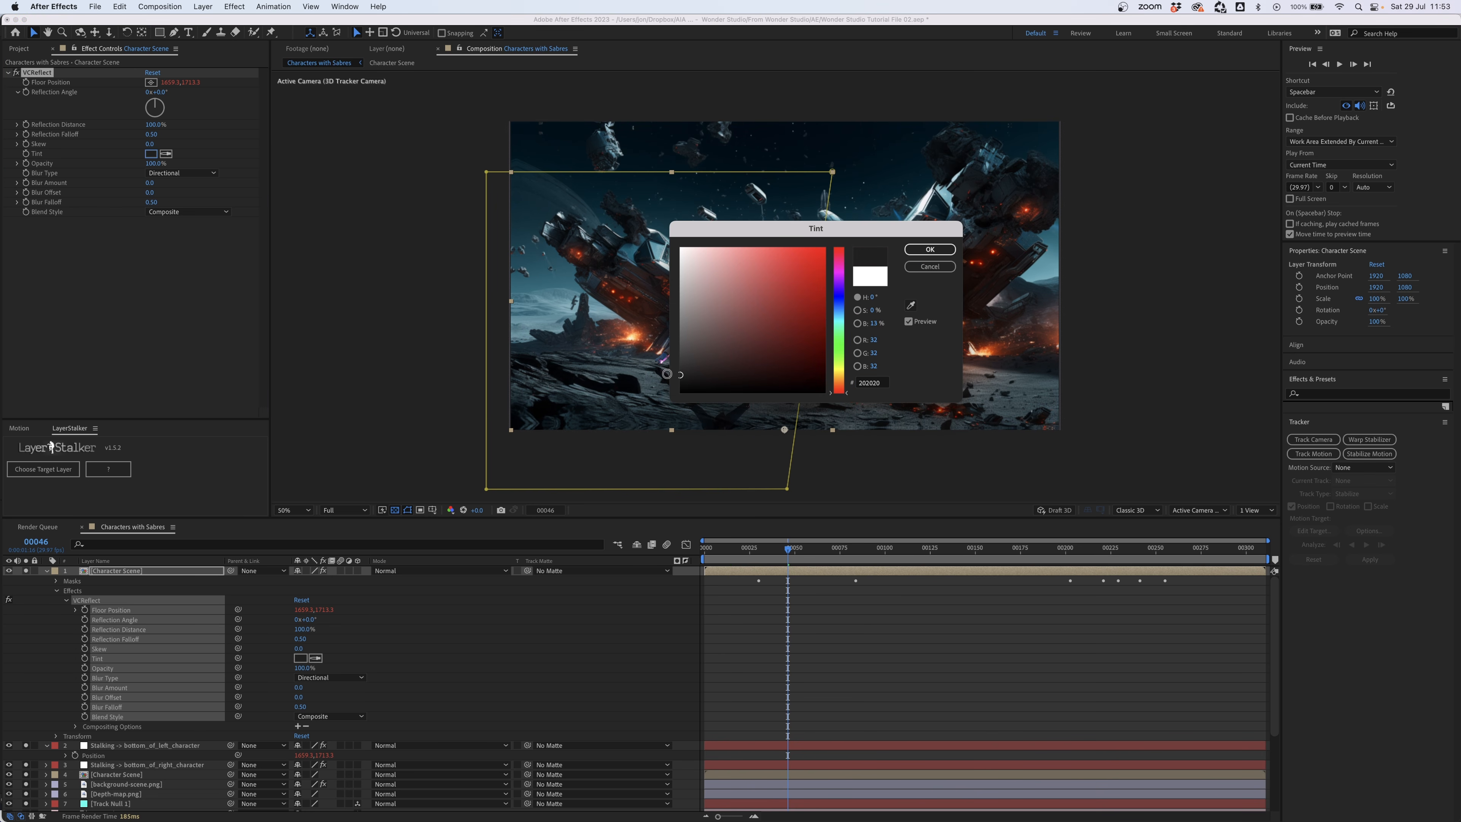
{"action": "key", "text": "Return"}
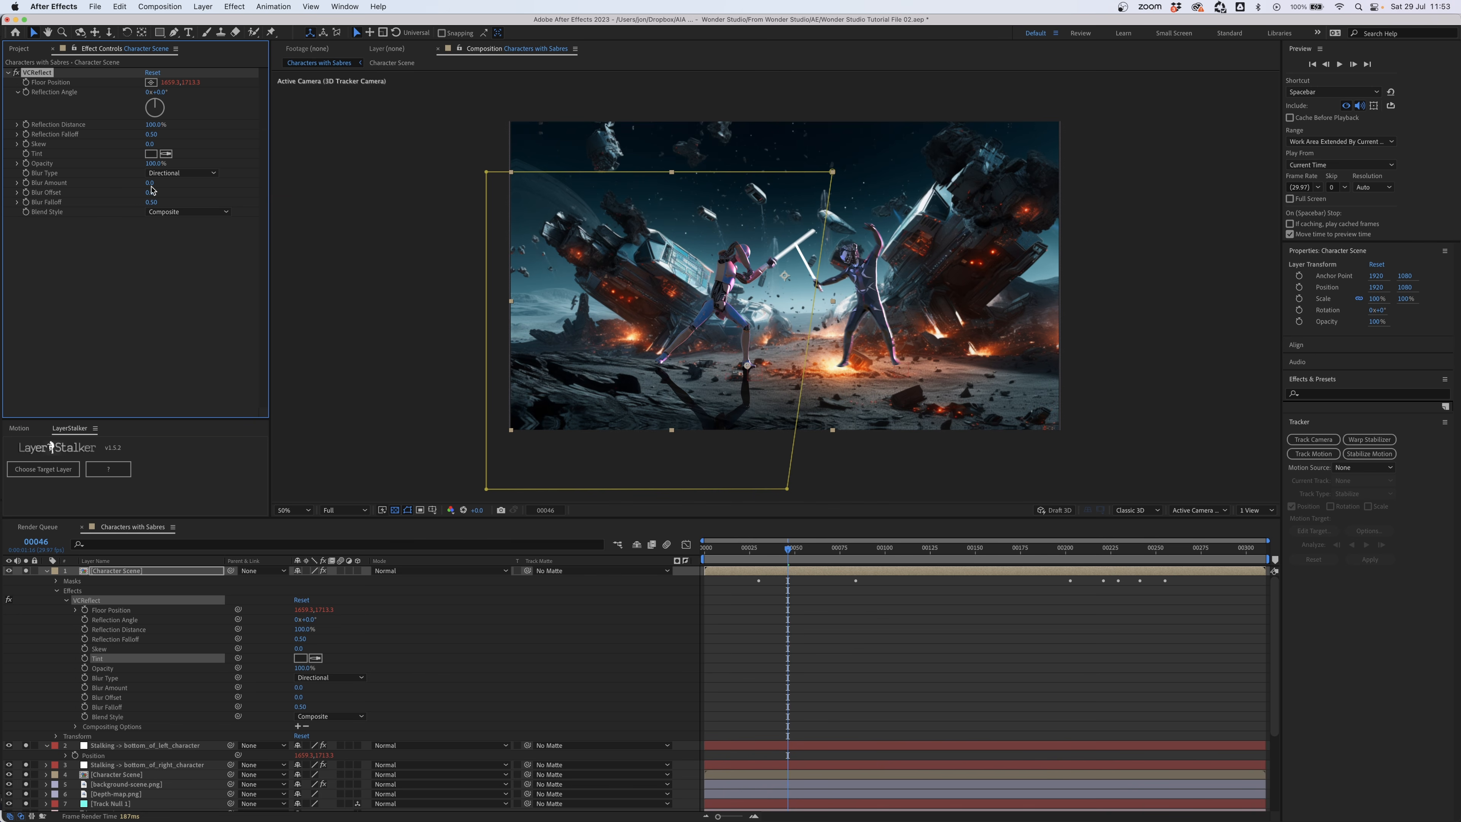
{"action": "left_click_drag", "start_coordinate": [150, 184], "coordinate": [132, 148]}
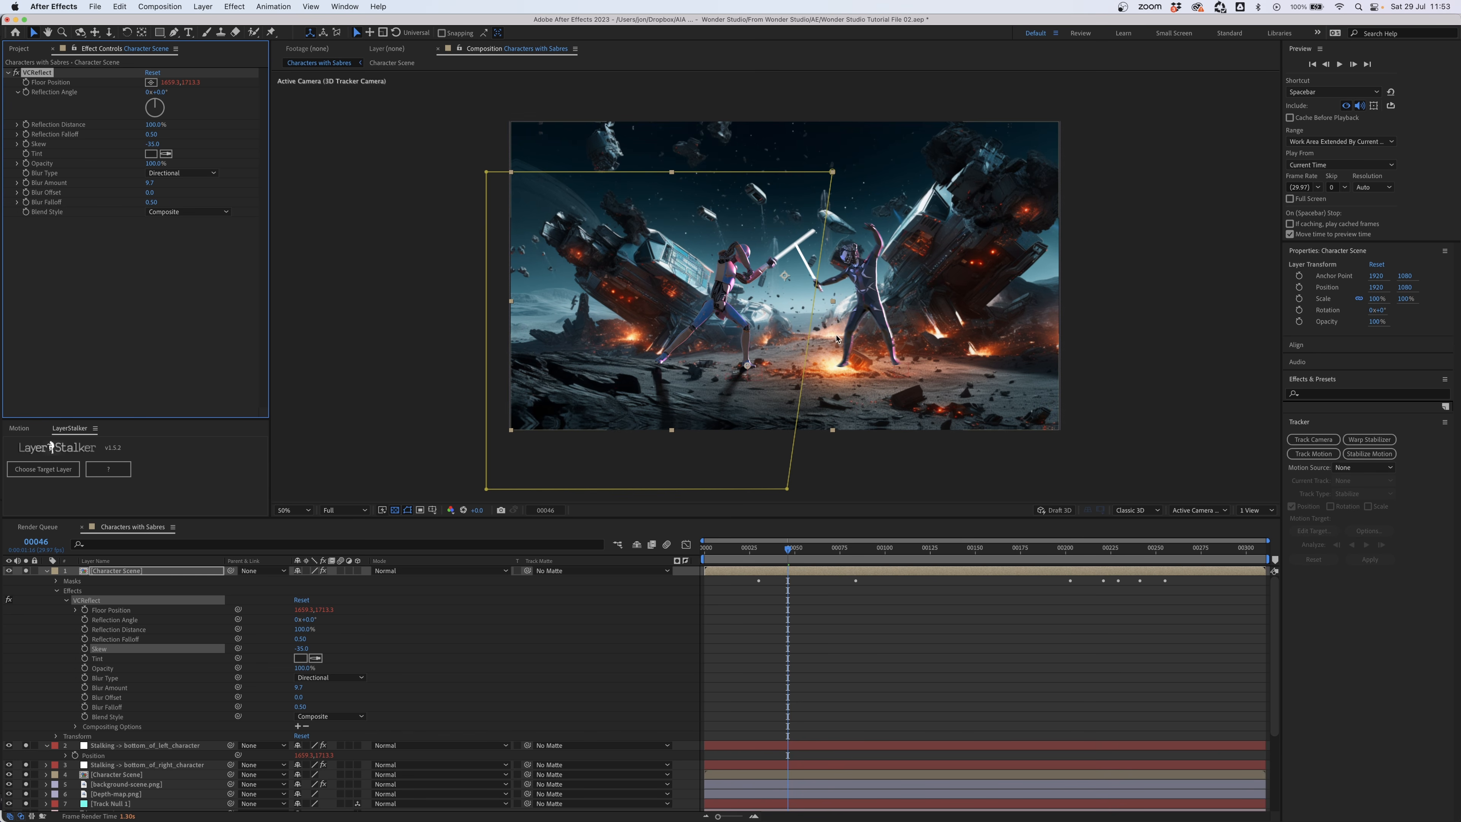
- Set the VCReflect skew to -50 and the opacity to 90%
{"action": "left_click", "coordinate": [153, 144]}
{"action": "type", "text": "-50"}
{"action": "key", "text": "Return"}
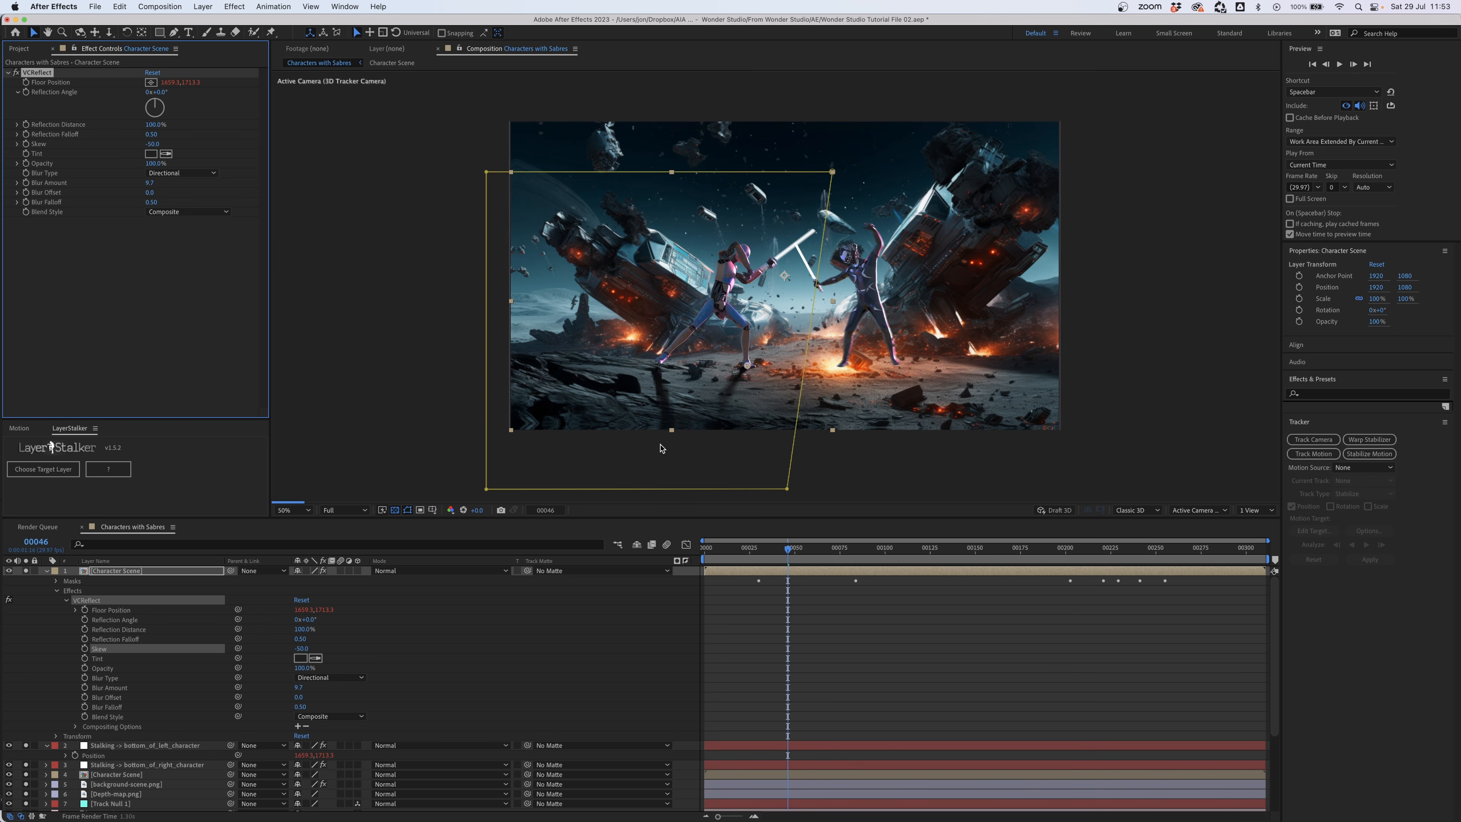
{"action": "left_click", "coordinate": [154, 163]}
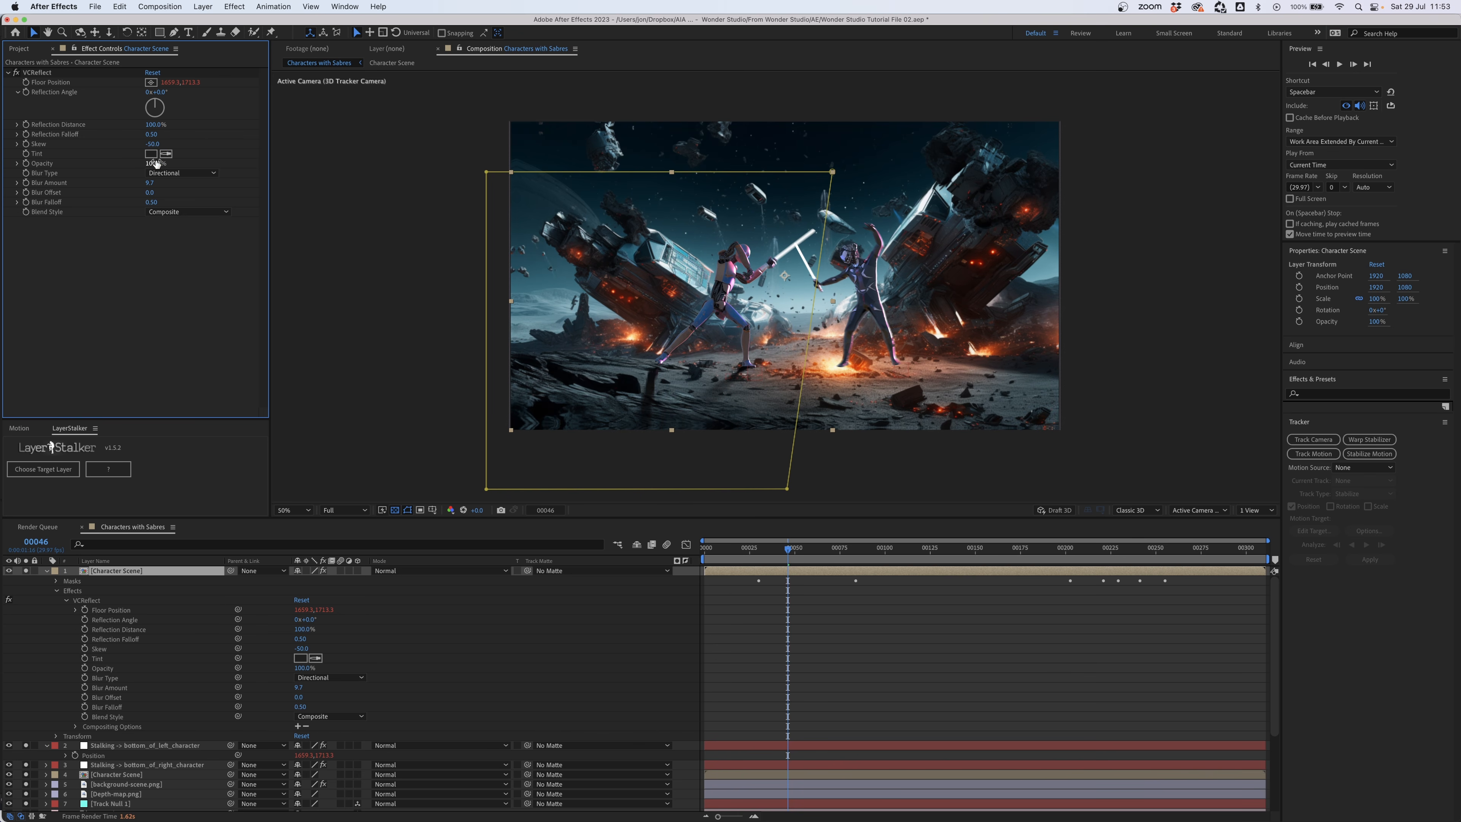
{"action": "type", "text": "90"}
{"action": "key", "text": "Return"}
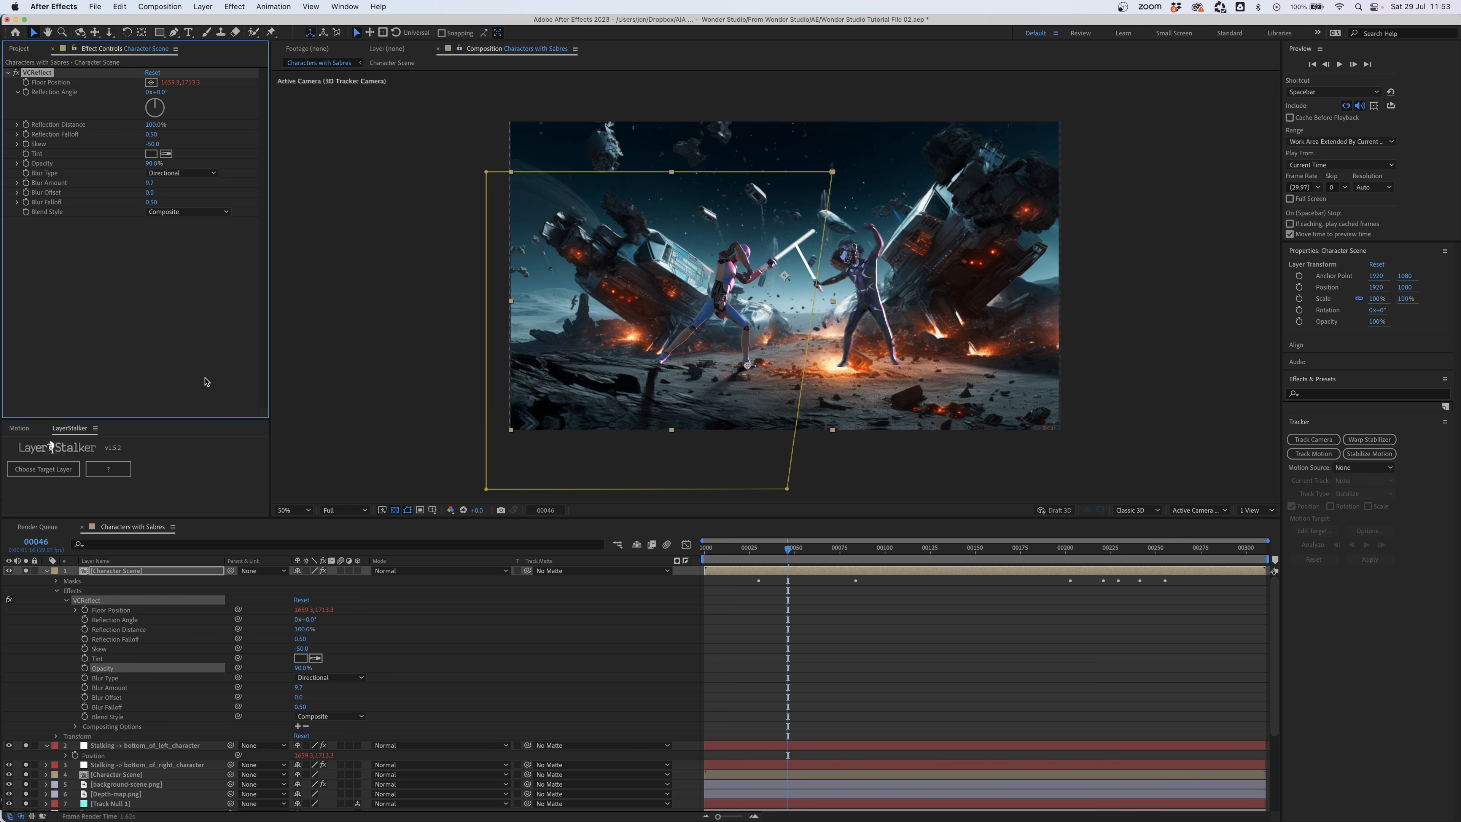
- Duplicate the masked Character Scene layer and invert the copy's mask so it isolates the right character
{"action": "left_click", "coordinate": [139, 571]}
{"action": "key", "text": "super+d"}
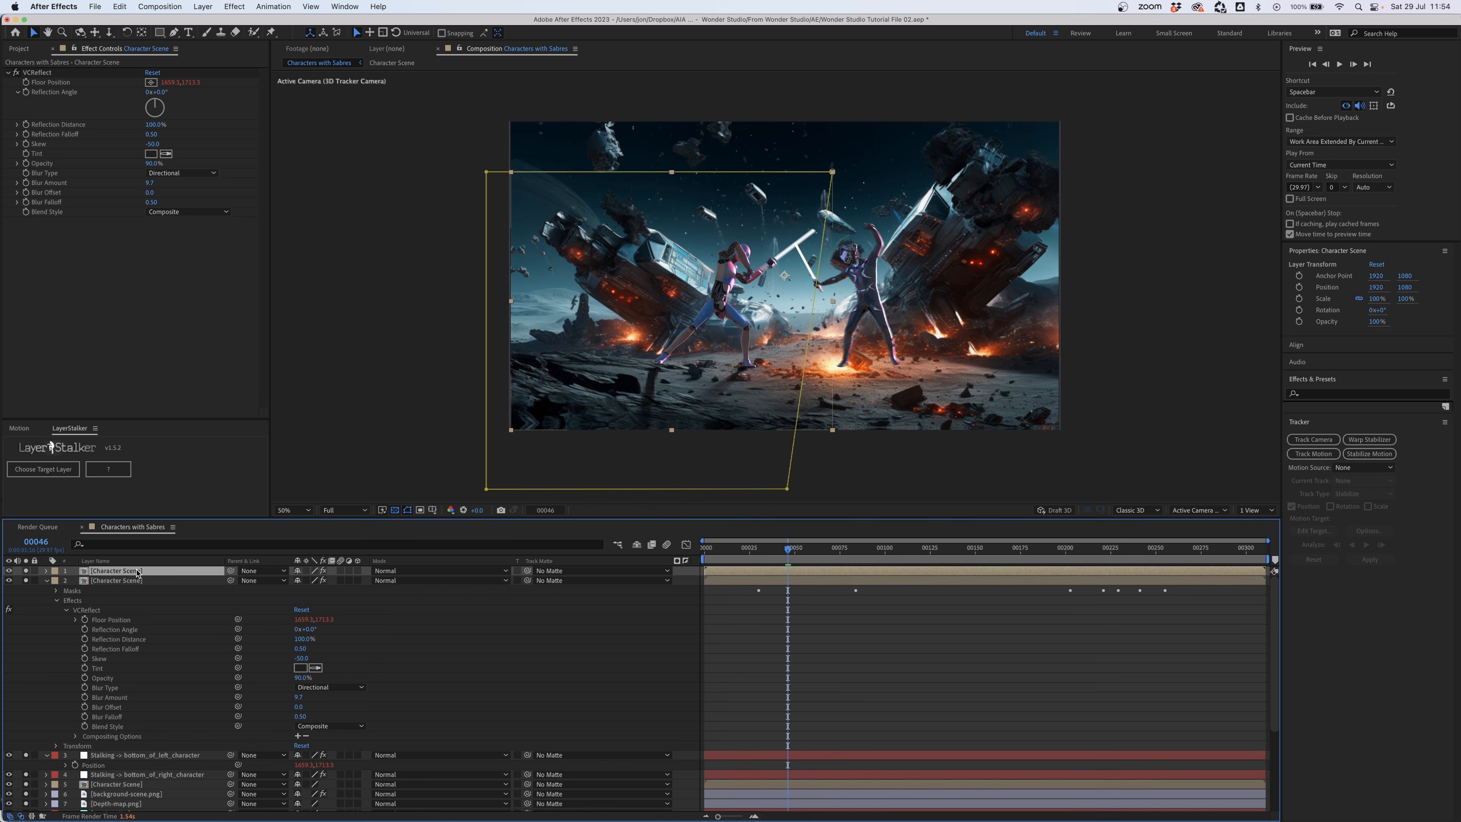
{"action": "key", "text": "m"}
{"action": "key", "text": "m"}
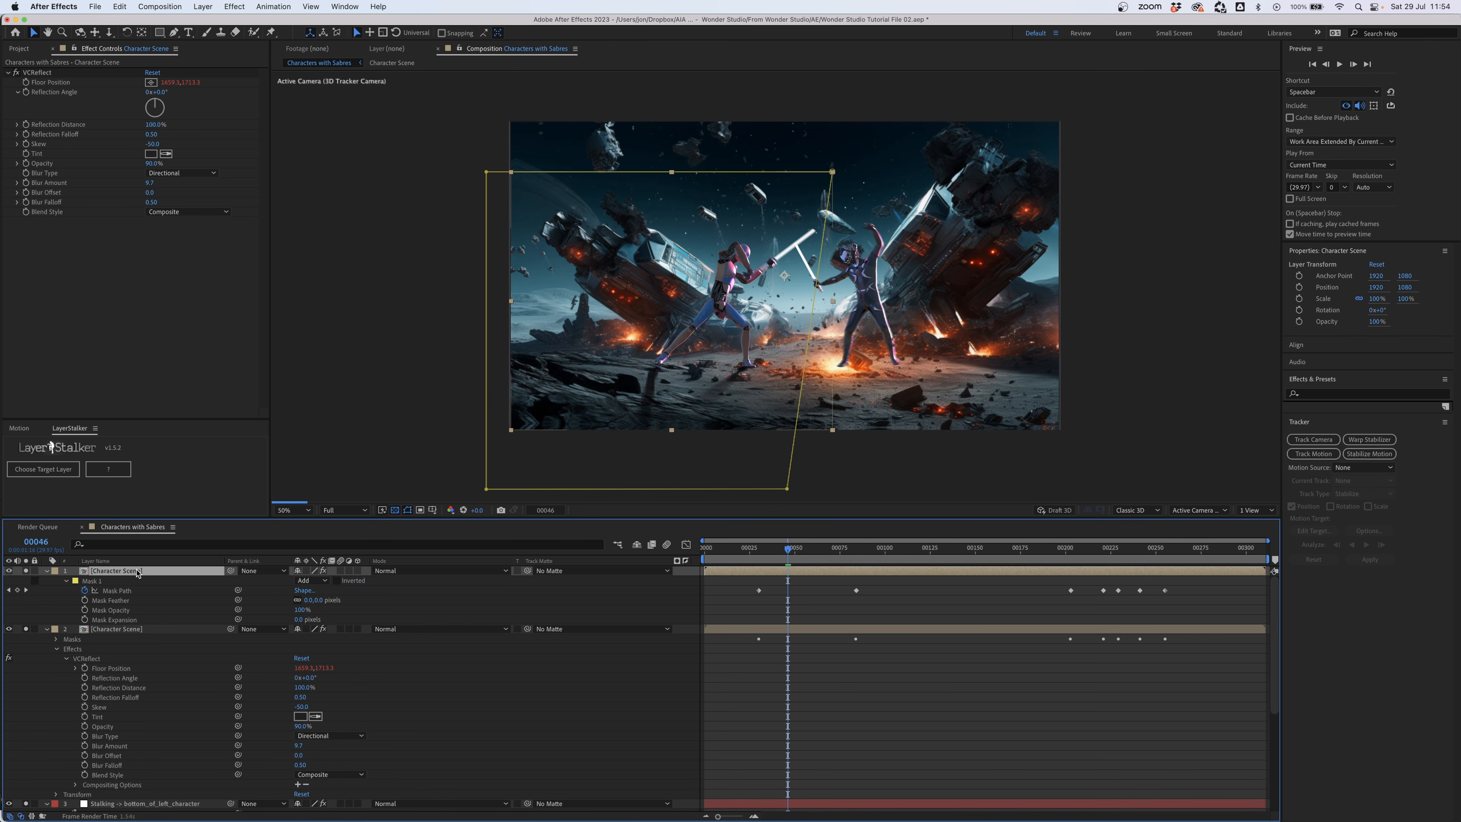
{"action": "left_click", "coordinate": [836, 678]}
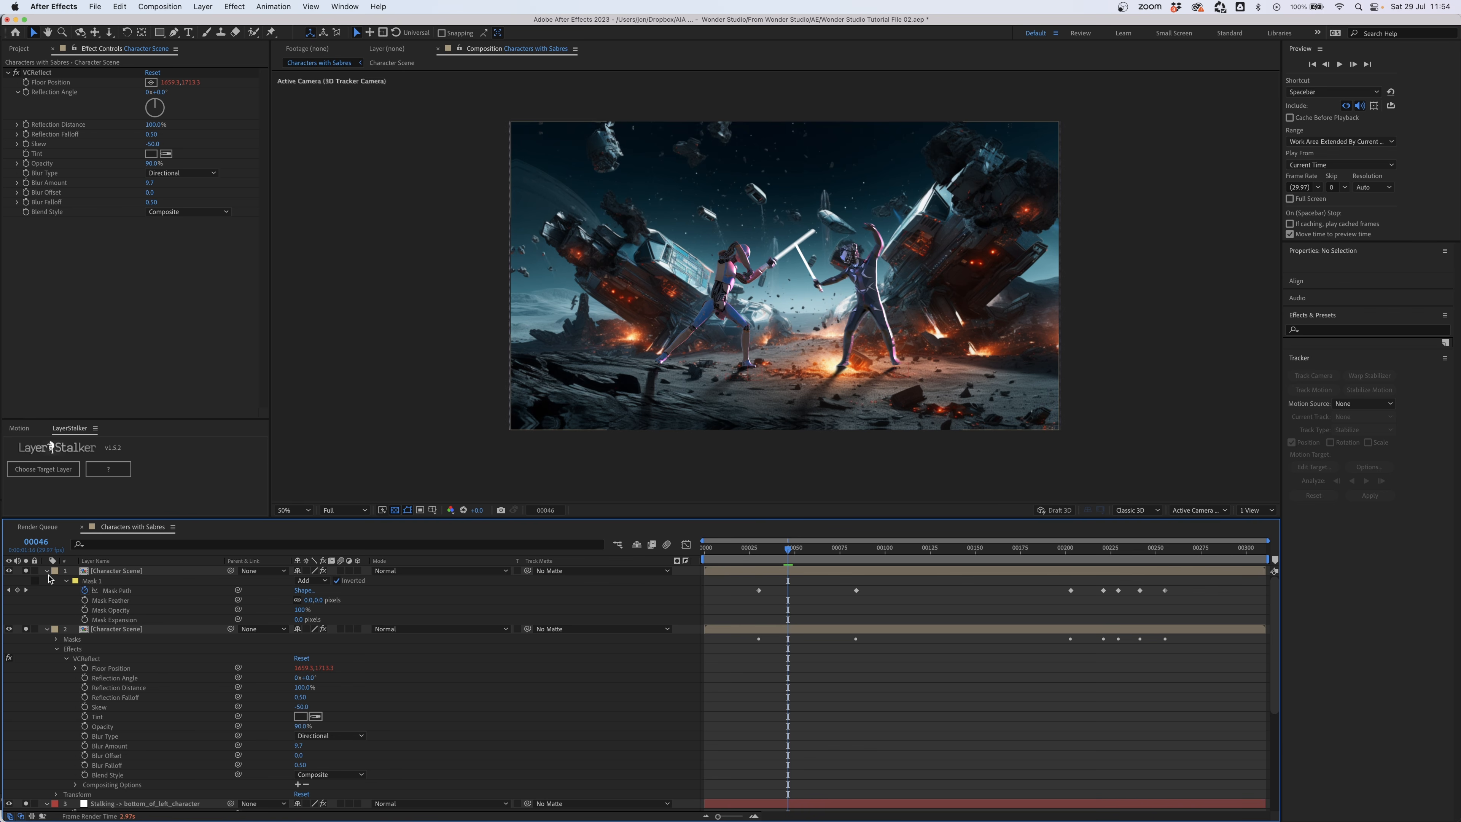
- Link the duplicate's VCReflect floor position to the position of the bottom_of_right_character null and scrub to check the shadow
{"action": "left_click", "coordinate": [46, 570]}
{"action": "left_click", "coordinate": [47, 570]}
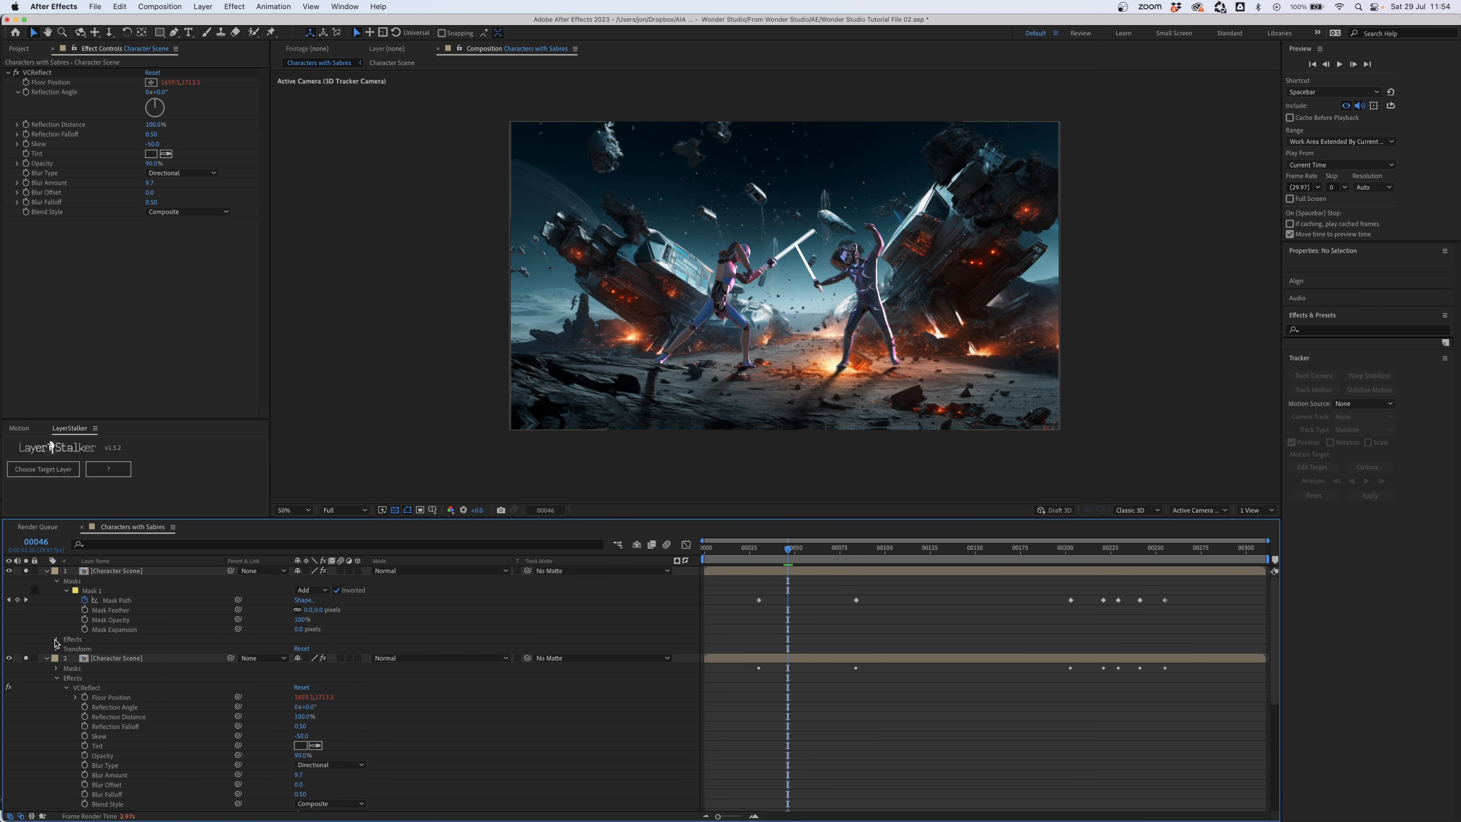
{"action": "left_click", "coordinate": [56, 640]}
{"action": "left_click", "coordinate": [67, 649]}
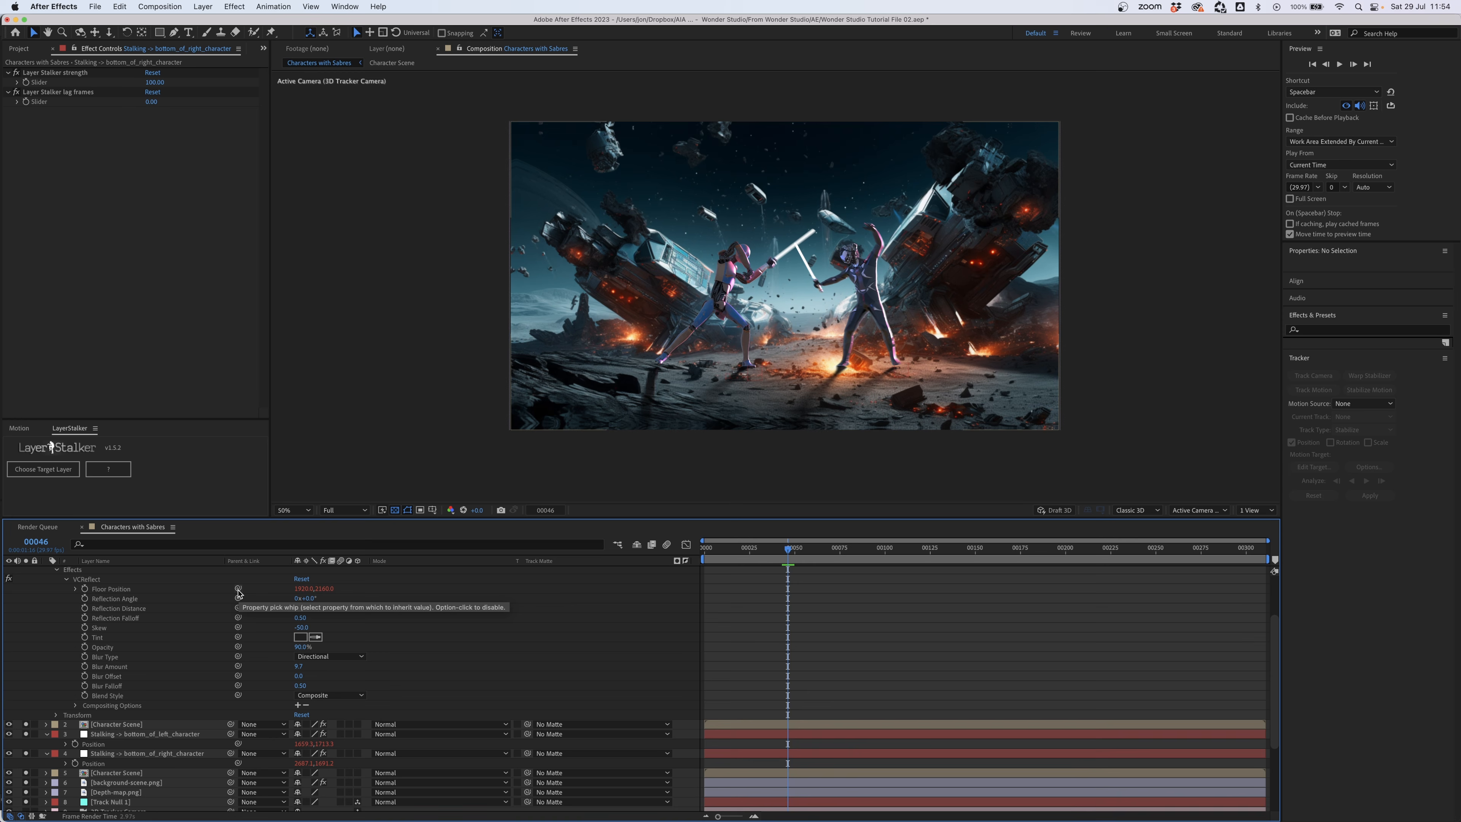
{"action": "left_click_drag", "start_coordinate": [237, 588], "coordinate": [109, 763]}
{"action": "left_click", "coordinate": [905, 553]}
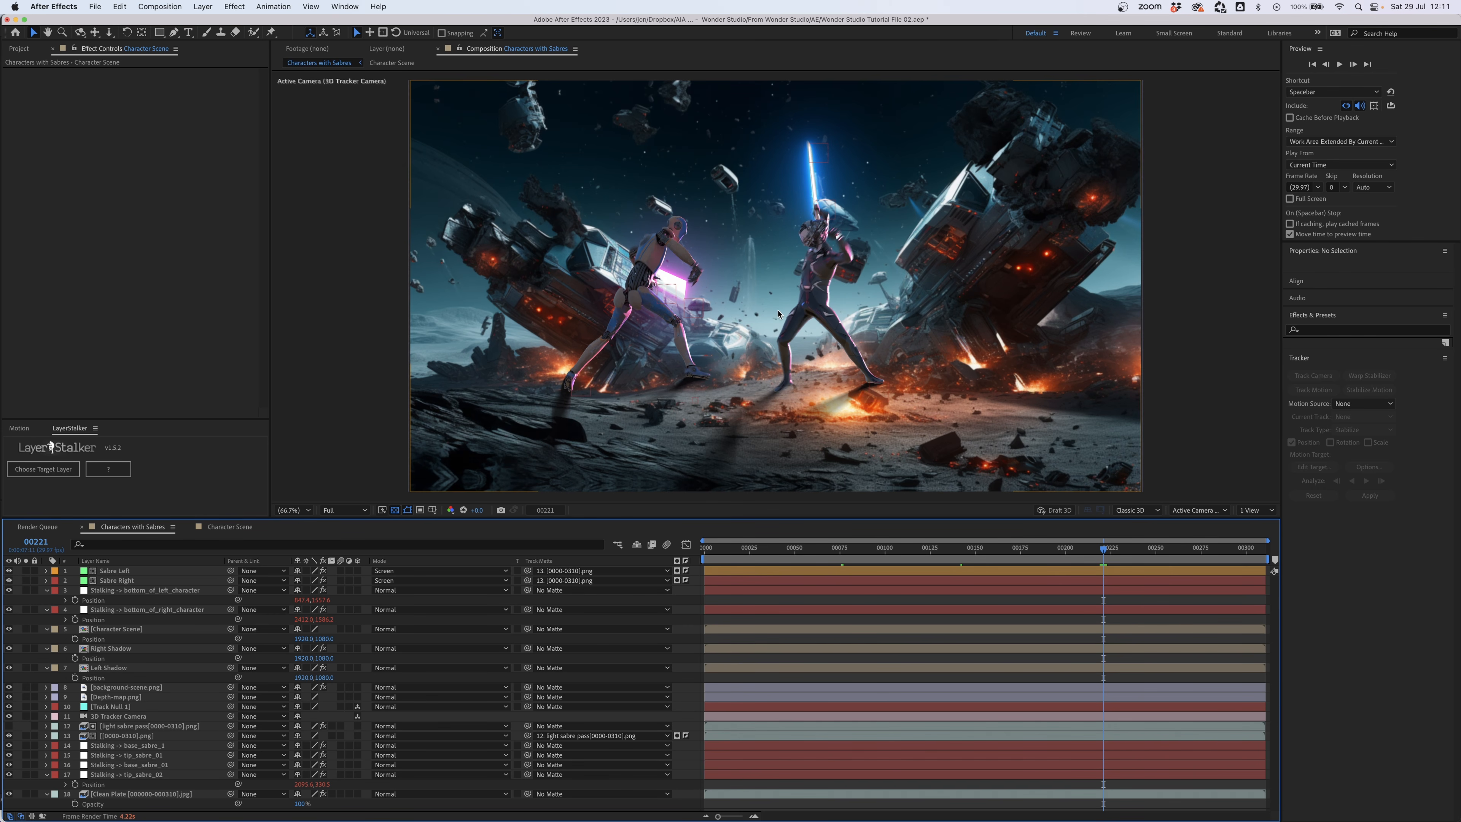
- Solo the Character Scene and both shadow layers, and try moving Character Scene down to a Y position of 1230
{"action": "left_click", "coordinate": [131, 630]}
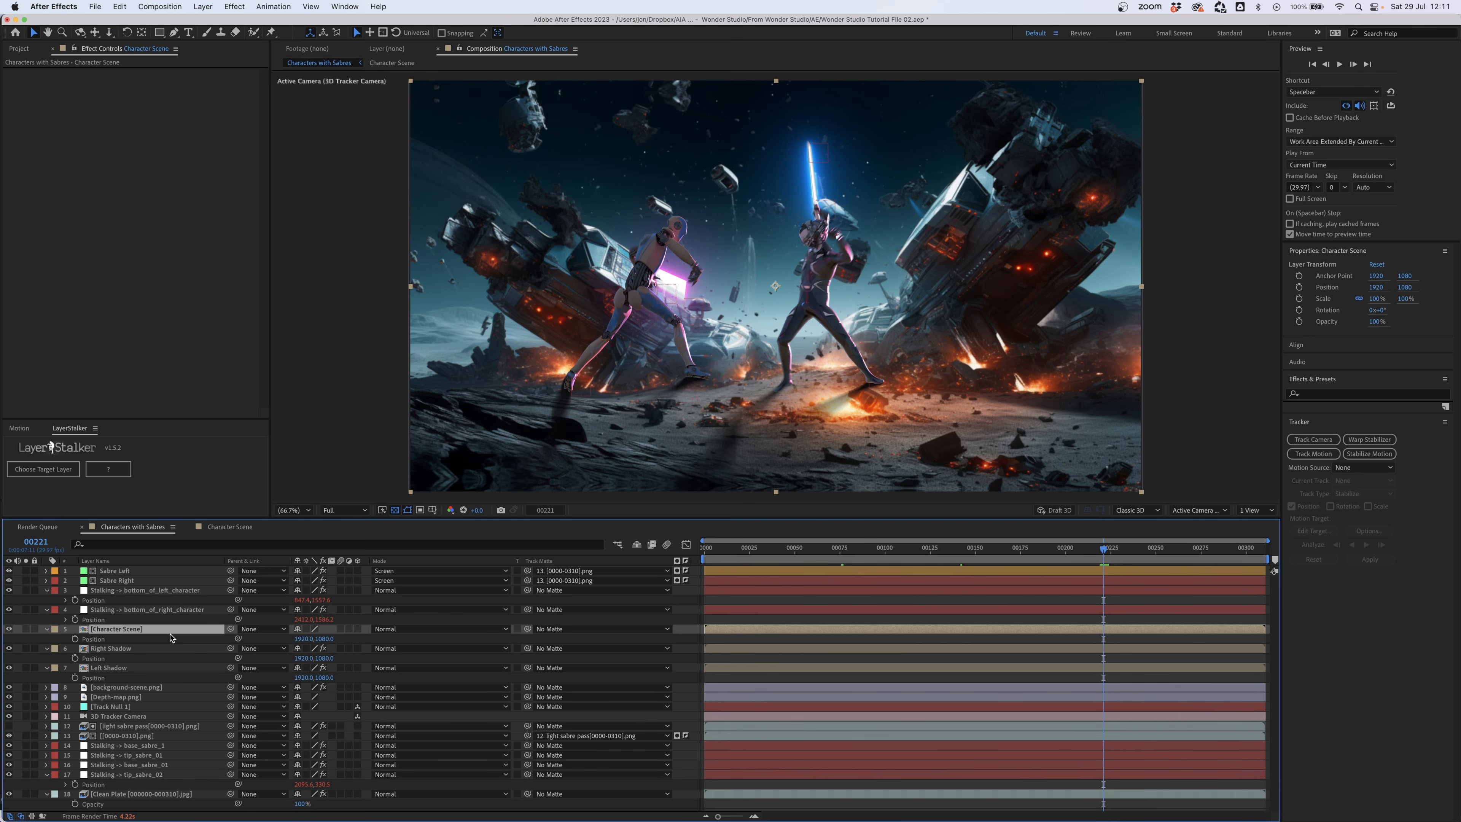
{"action": "left_click_drag", "start_coordinate": [25, 628], "coordinate": [26, 668]}
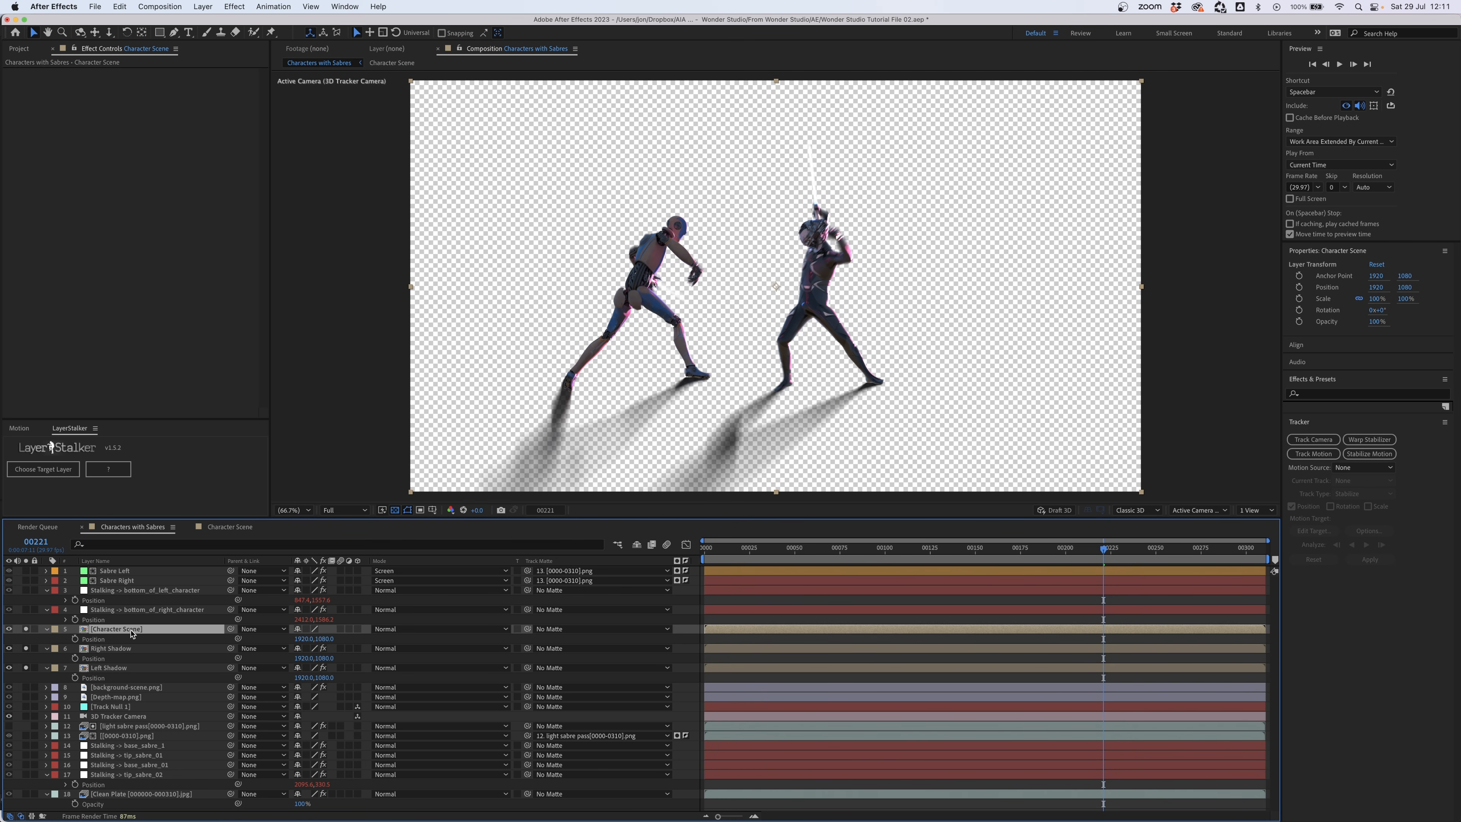
{"action": "key", "text": "shift+Down"}
{"action": "key", "text": "shift+Down"}
{"action": "key", "text": "shift+Down"}
{"action": "key", "text": "shift+Down"}
{"action": "key", "text": "shift+Down"}
{"action": "key", "text": "shift+Down"}
{"action": "key", "text": "shift+Down"}
{"action": "key", "text": "shift+Down"}
{"action": "key", "text": "shift+Down"}
{"action": "key", "text": "shift+Down"}
{"action": "key", "text": "shift+Down"}
{"action": "key", "text": "shift+Down"}
{"action": "key", "text": "shift+Down"}
{"action": "key", "text": "shift+Down"}
{"action": "key", "text": "shift+Down"}
{"action": "key", "text": "shift+Down"}
{"action": "key", "text": "shift+Down"}
{"action": "key", "text": "shift+Down"}
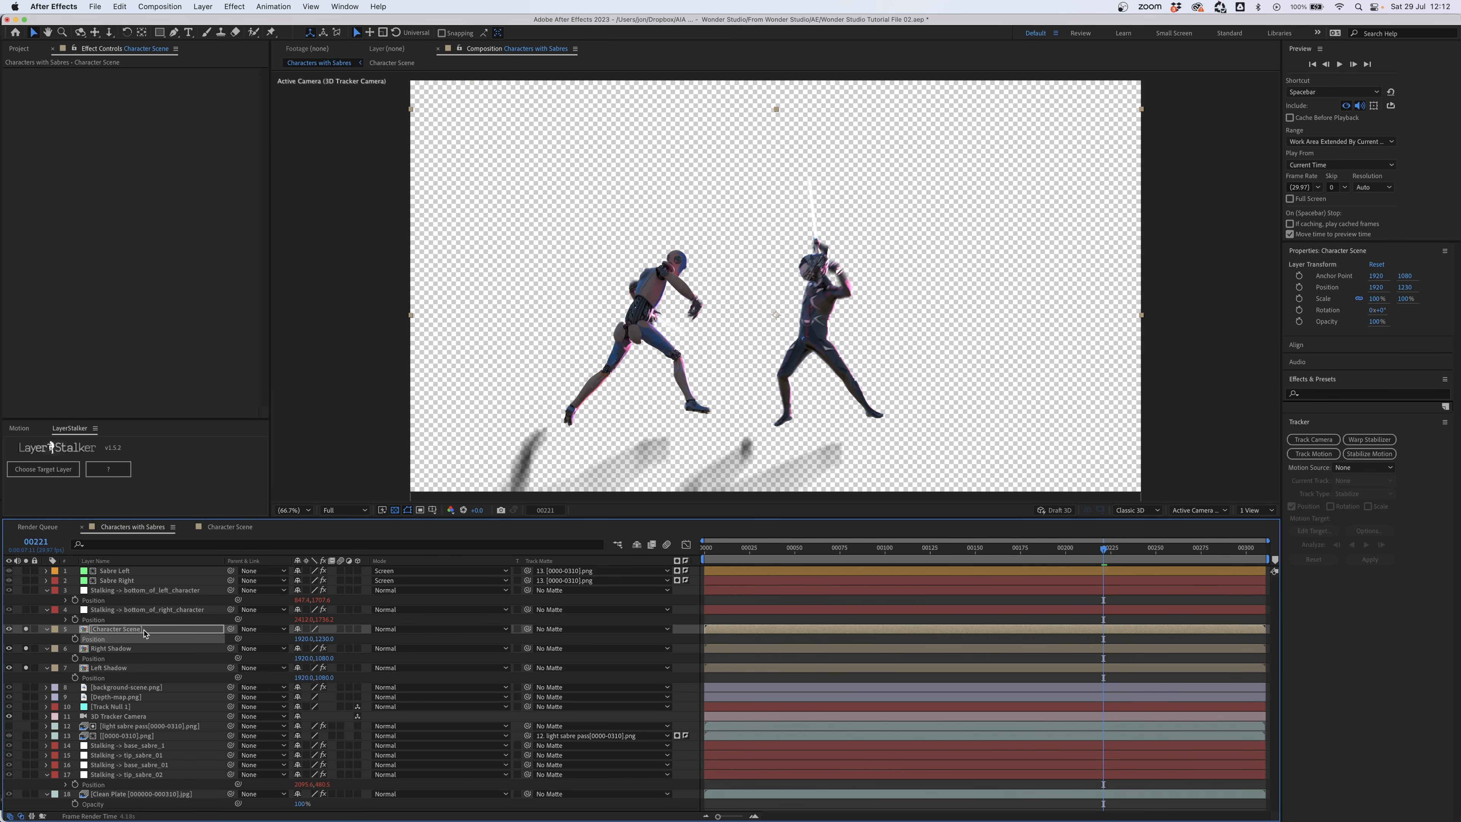
- Copy the [0000-0310].png character layer from the Character Scene composition and paste it above Character Scene in Characters with Sabres
{"action": "double_click", "coordinate": [116, 629]}
{"action": "left_click", "coordinate": [145, 737]}
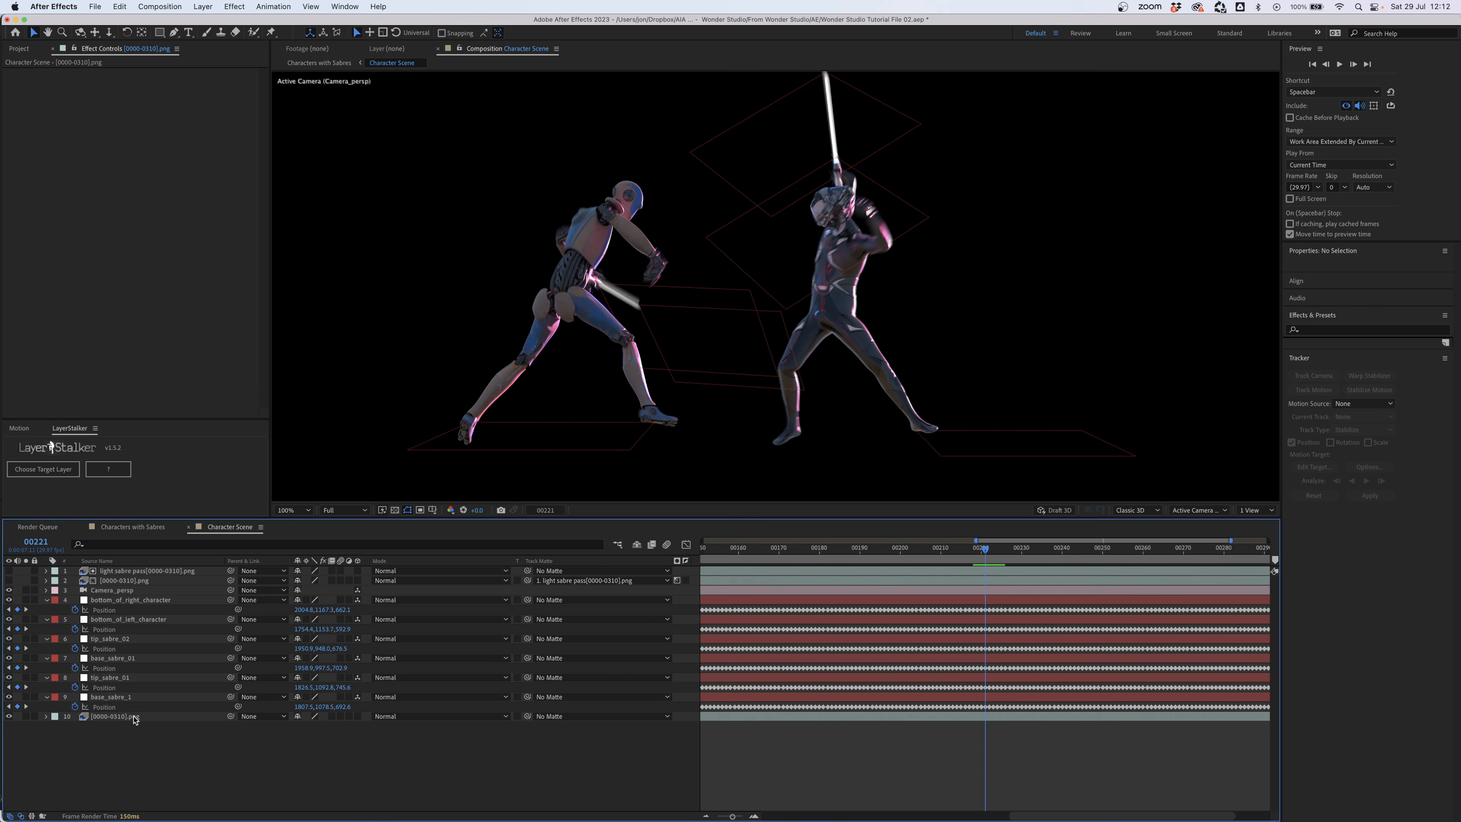
{"action": "left_click", "coordinate": [137, 717]}
{"action": "left_click", "coordinate": [137, 528]}
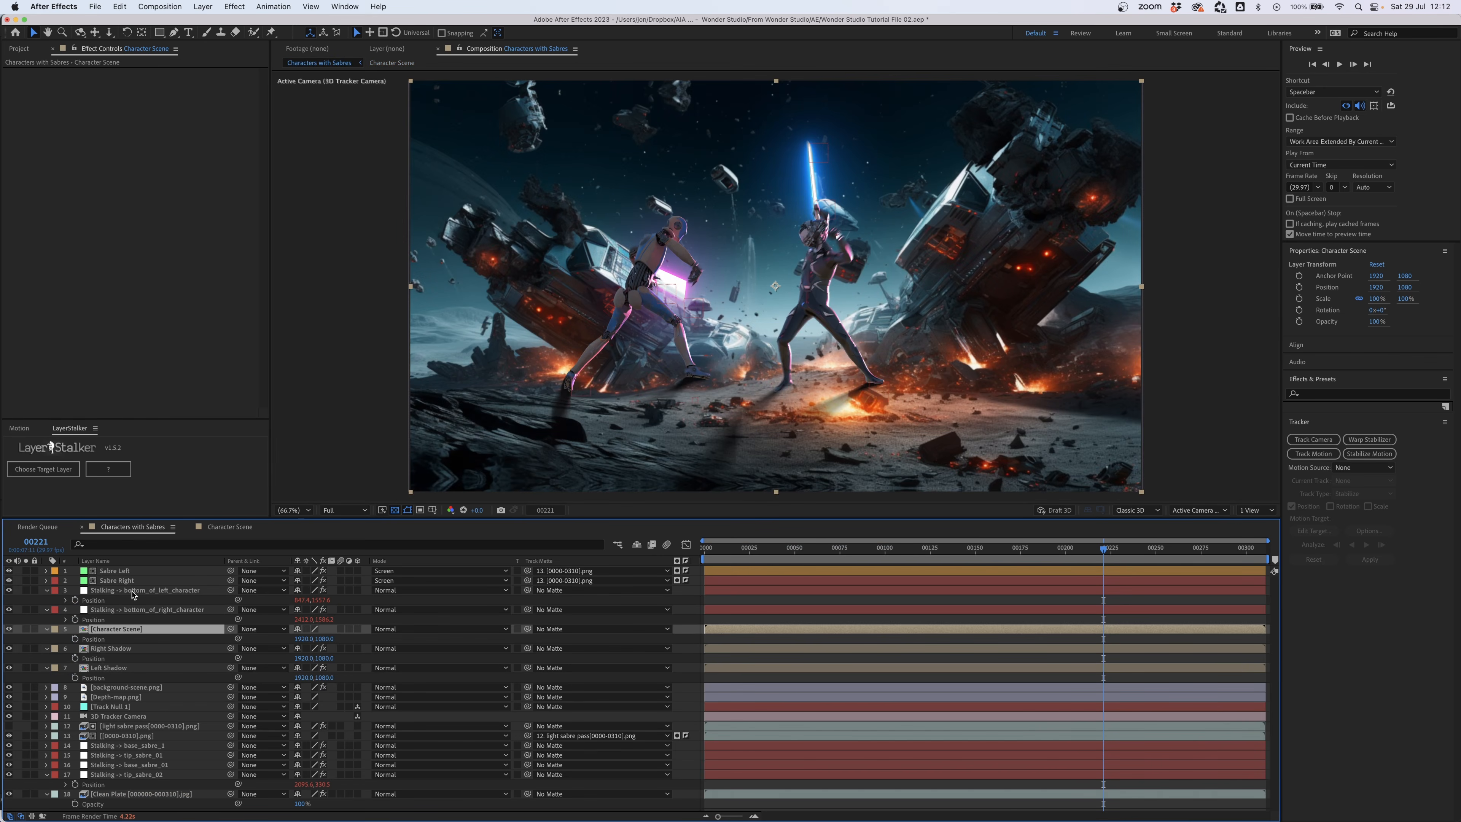
{"action": "key", "text": "super+v"}
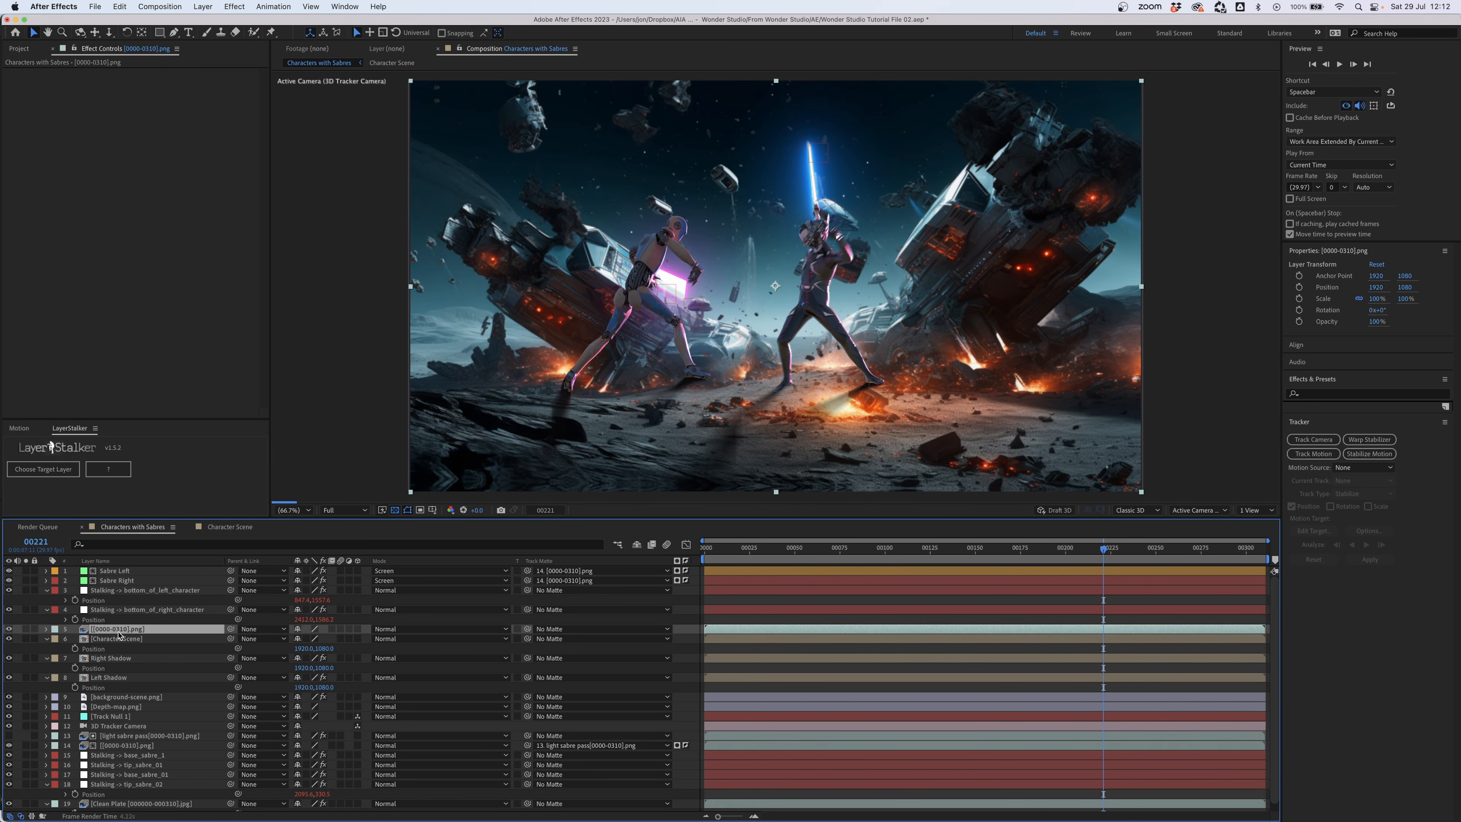
- Hide the Character Scene layer and rename the pasted character layer as Main Character Layer
{"action": "left_click", "coordinate": [106, 640]}
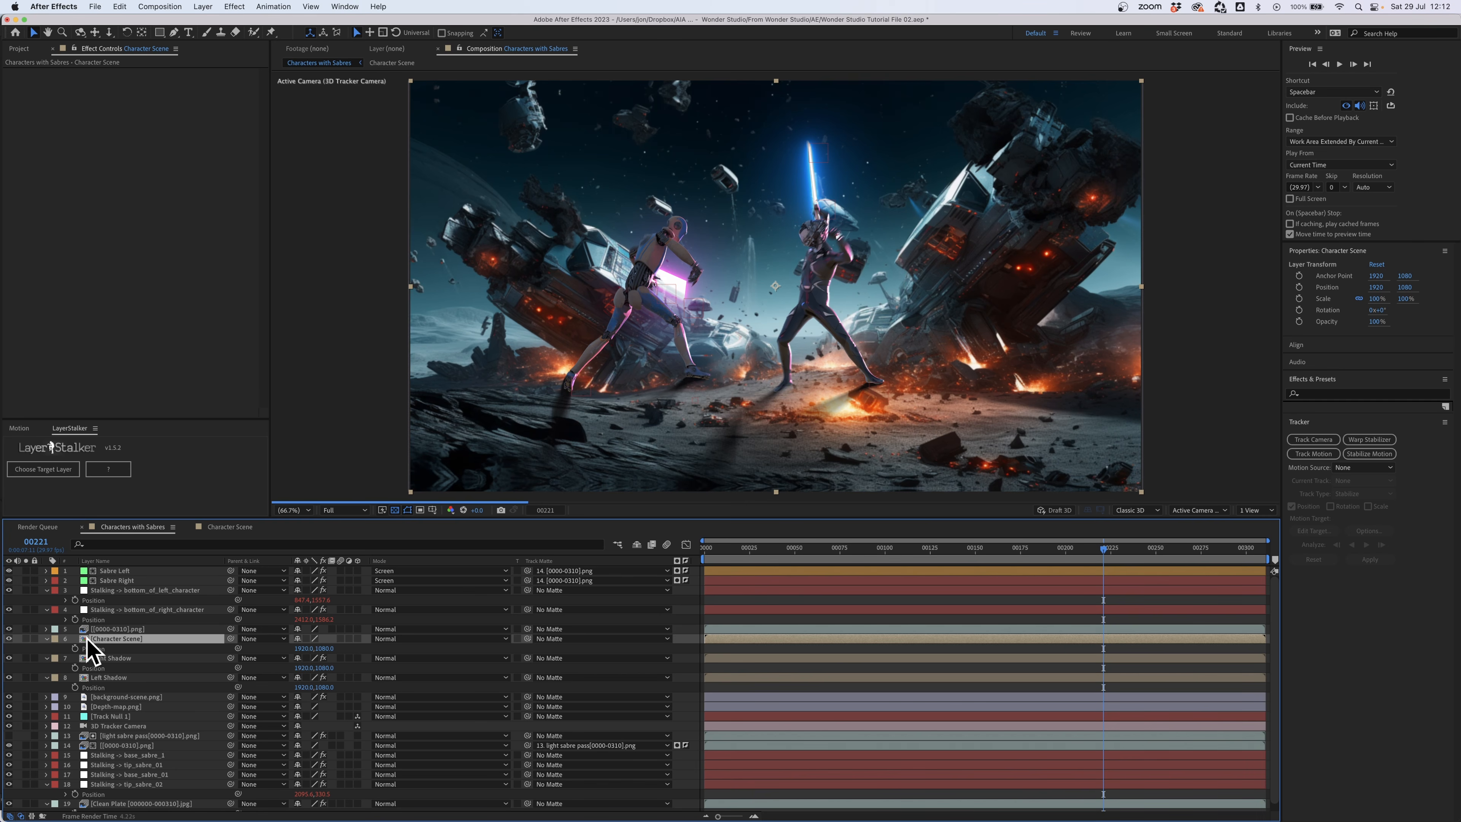
{"action": "left_click", "coordinate": [9, 639]}
{"action": "left_click", "coordinate": [131, 630]}
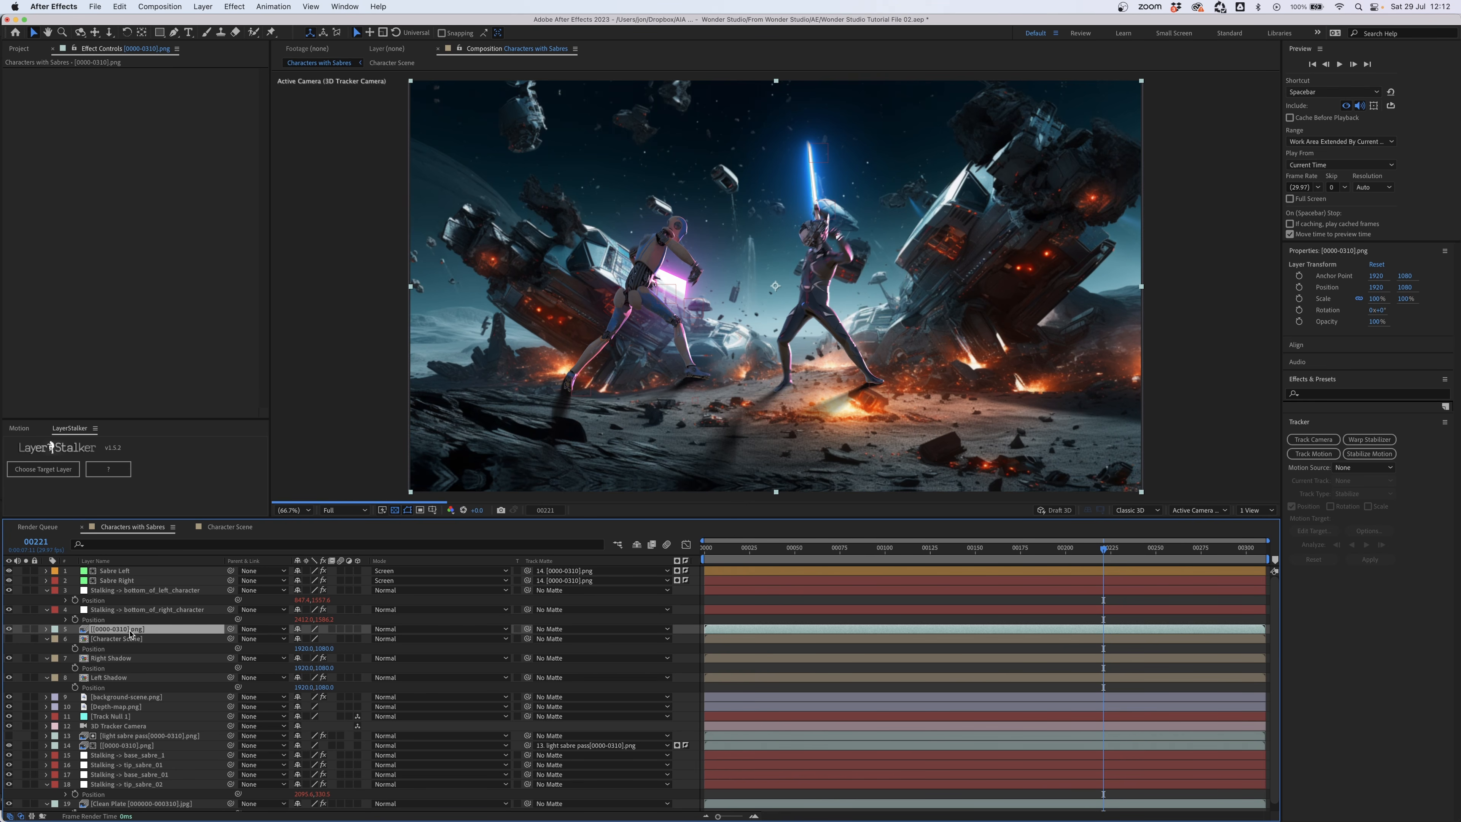
{"action": "key", "text": "Return"}
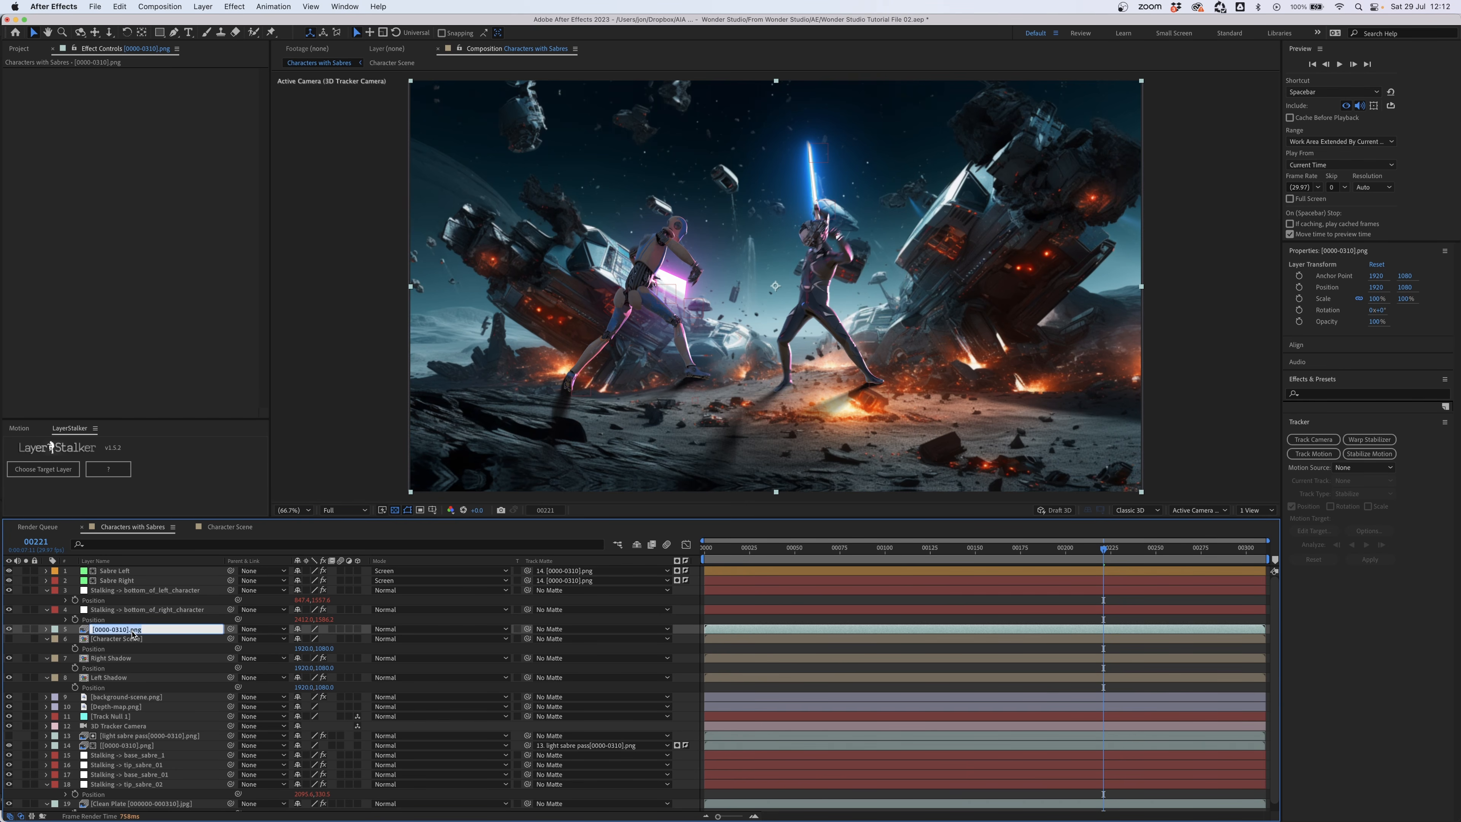
{"action": "type", "text": "Main Character Layer"}
{"action": "key", "text": "Return"}
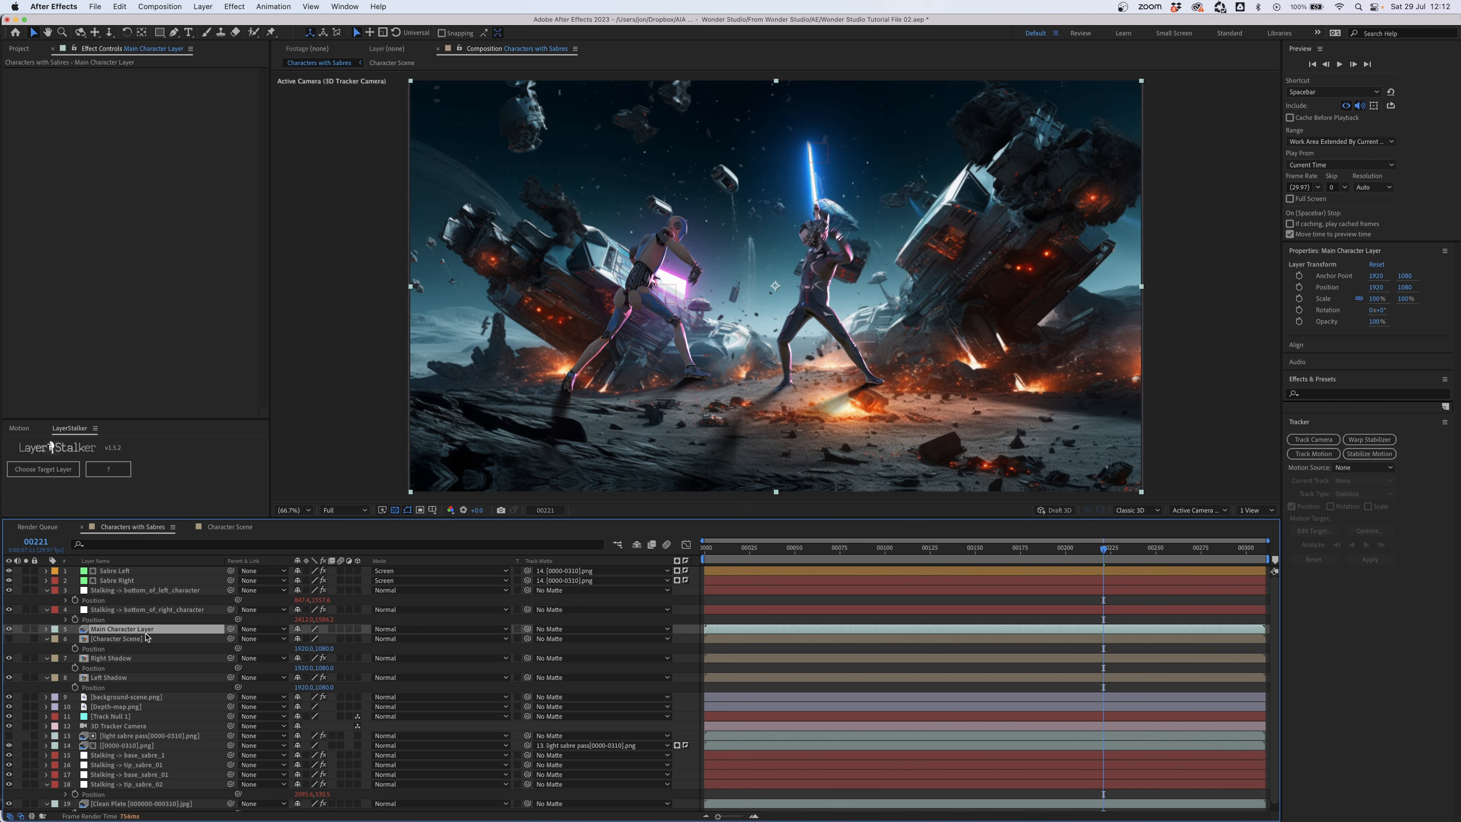
- Move both Sabre layers, Main Character Layer, both Shadow layers and the [0000-0310].png matte down together to a Y position of 1290
{"action": "left_click", "coordinate": [116, 571]}
{"action": "left_click", "coordinate": [118, 581], "text": "shift"}
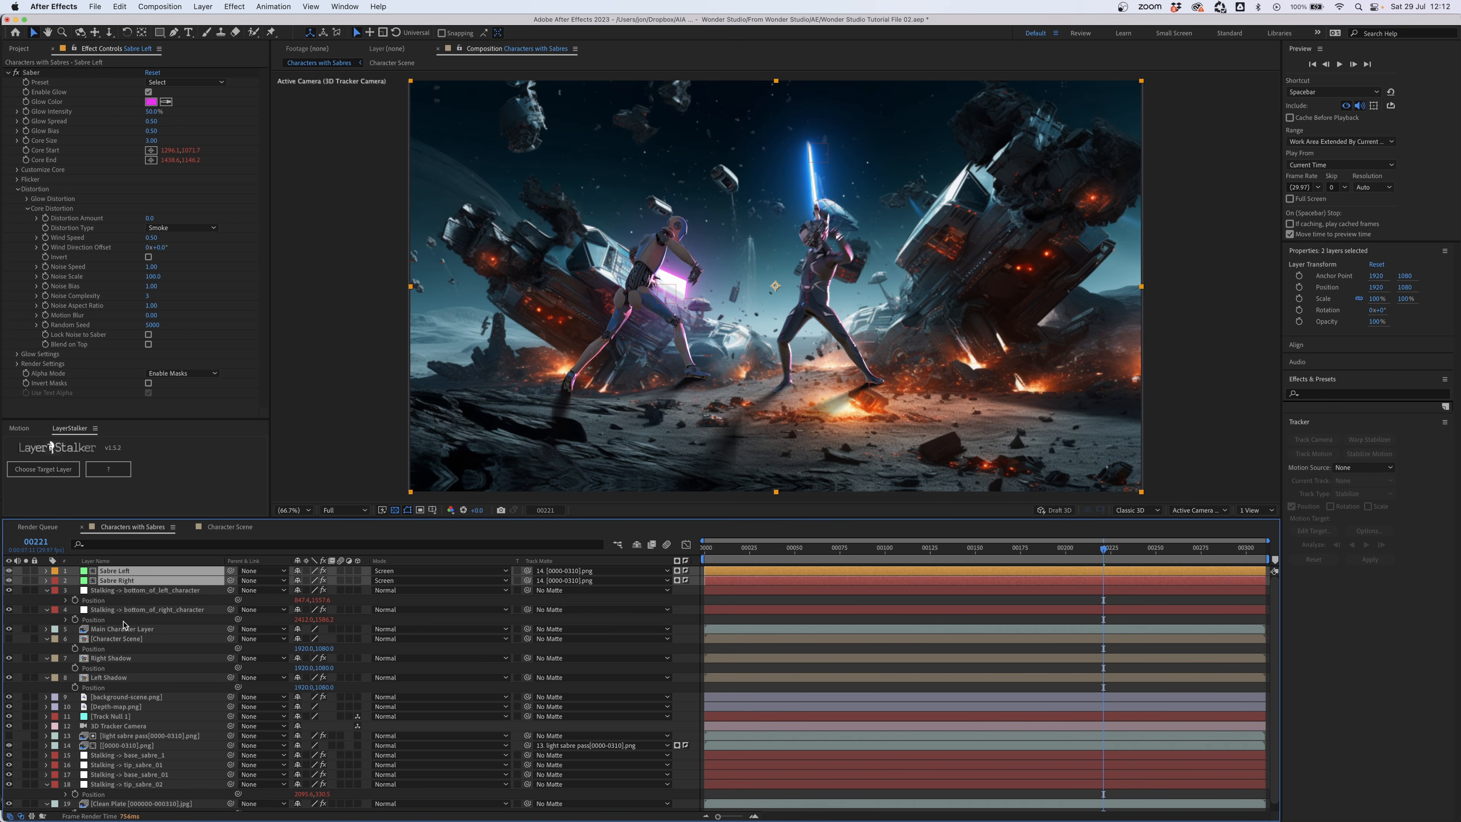
{"action": "left_click", "coordinate": [125, 630], "text": "super"}
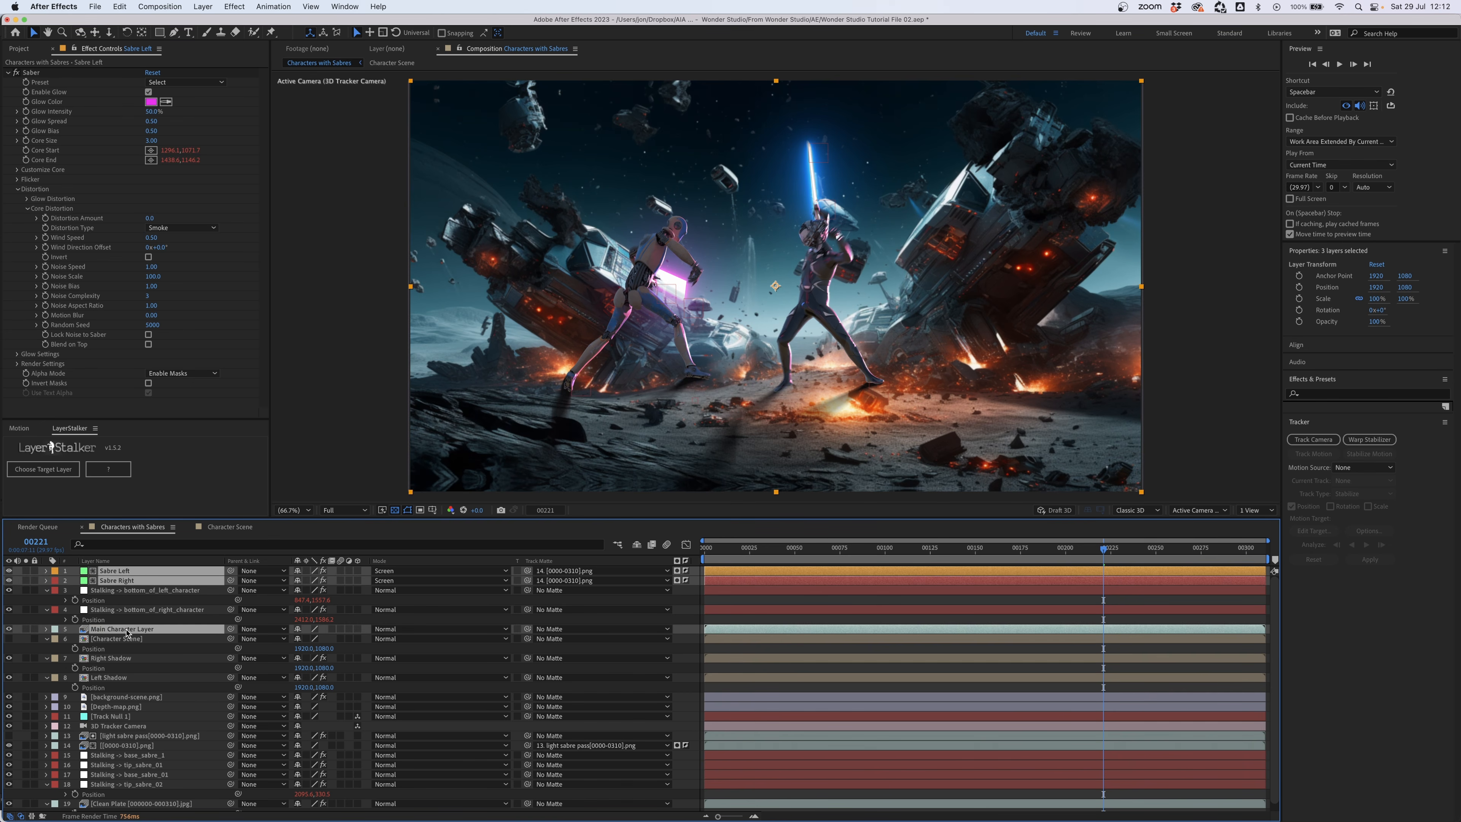
{"action": "left_click", "coordinate": [138, 659], "text": "super"}
{"action": "left_click", "coordinate": [138, 679], "text": "super"}
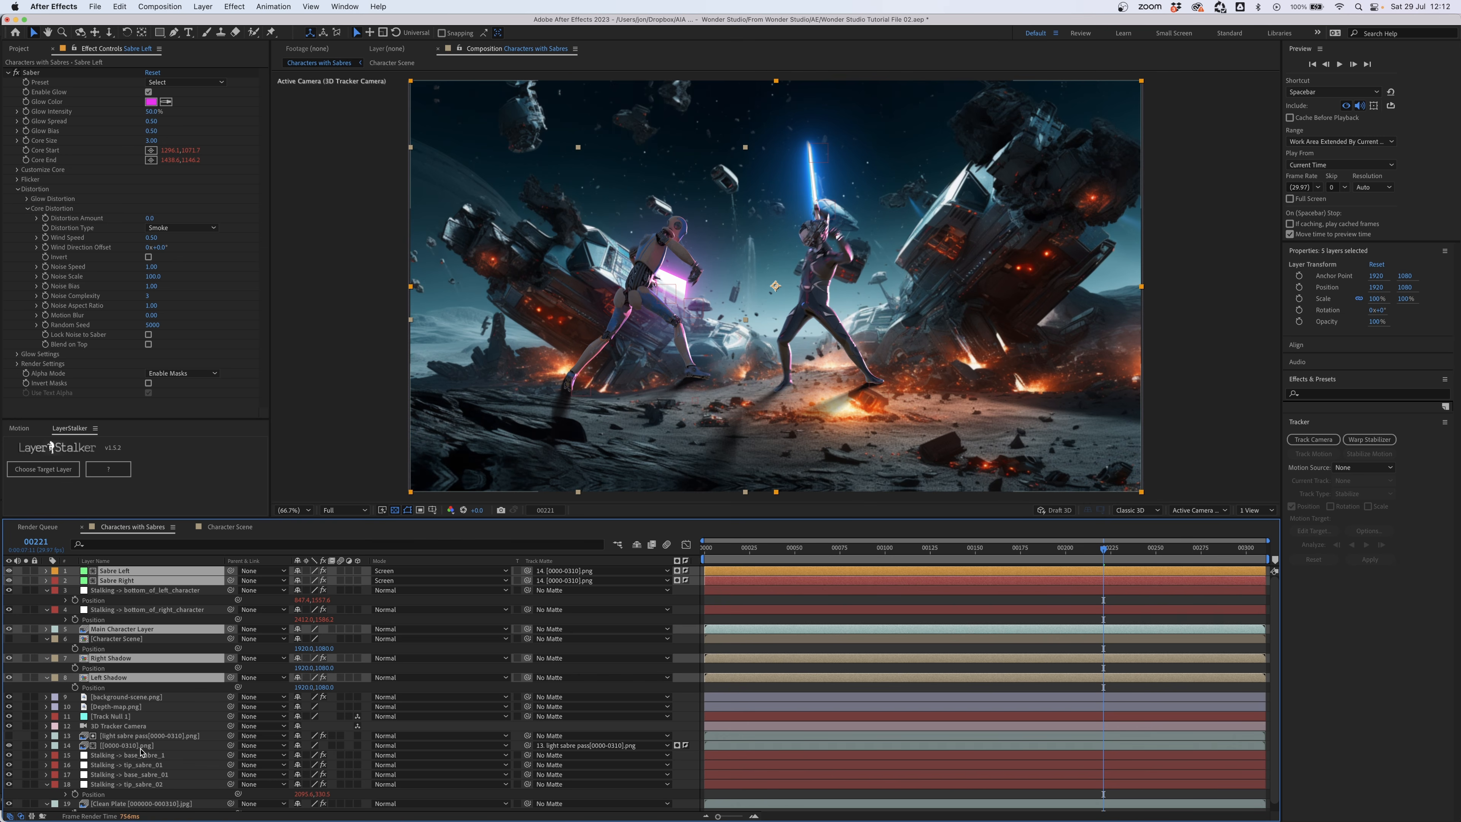
{"action": "left_click", "coordinate": [140, 746], "text": "super"}
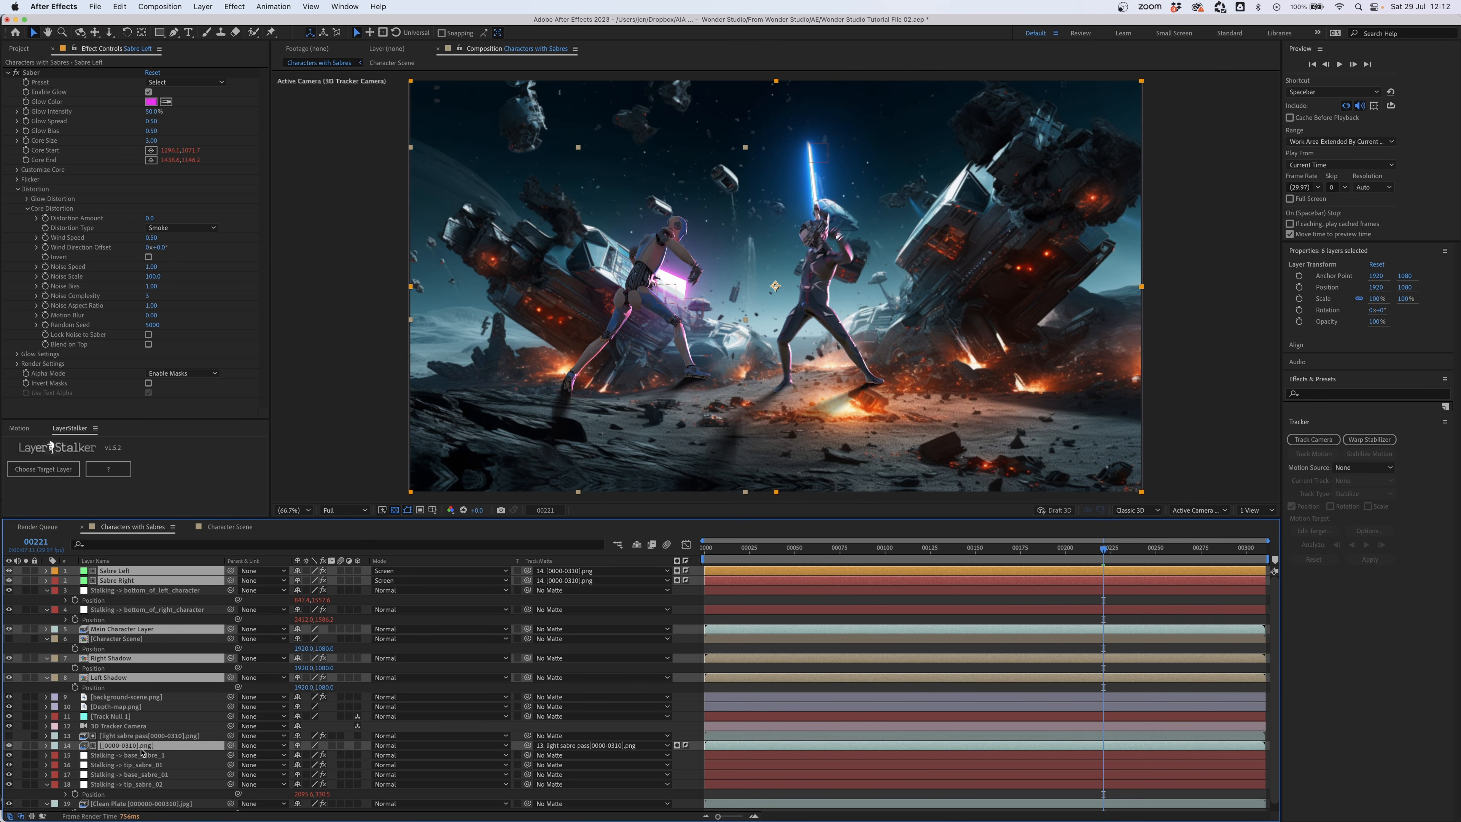
{"action": "key", "text": "shift+Down"}
{"action": "key", "text": "shift+Down"}
{"action": "key", "text": "shift+Down"}
{"action": "key", "text": "shift+Down"}
{"action": "key", "text": "shift+Down"}
{"action": "key", "text": "shift+Down"}
{"action": "key", "text": "shift+Down"}
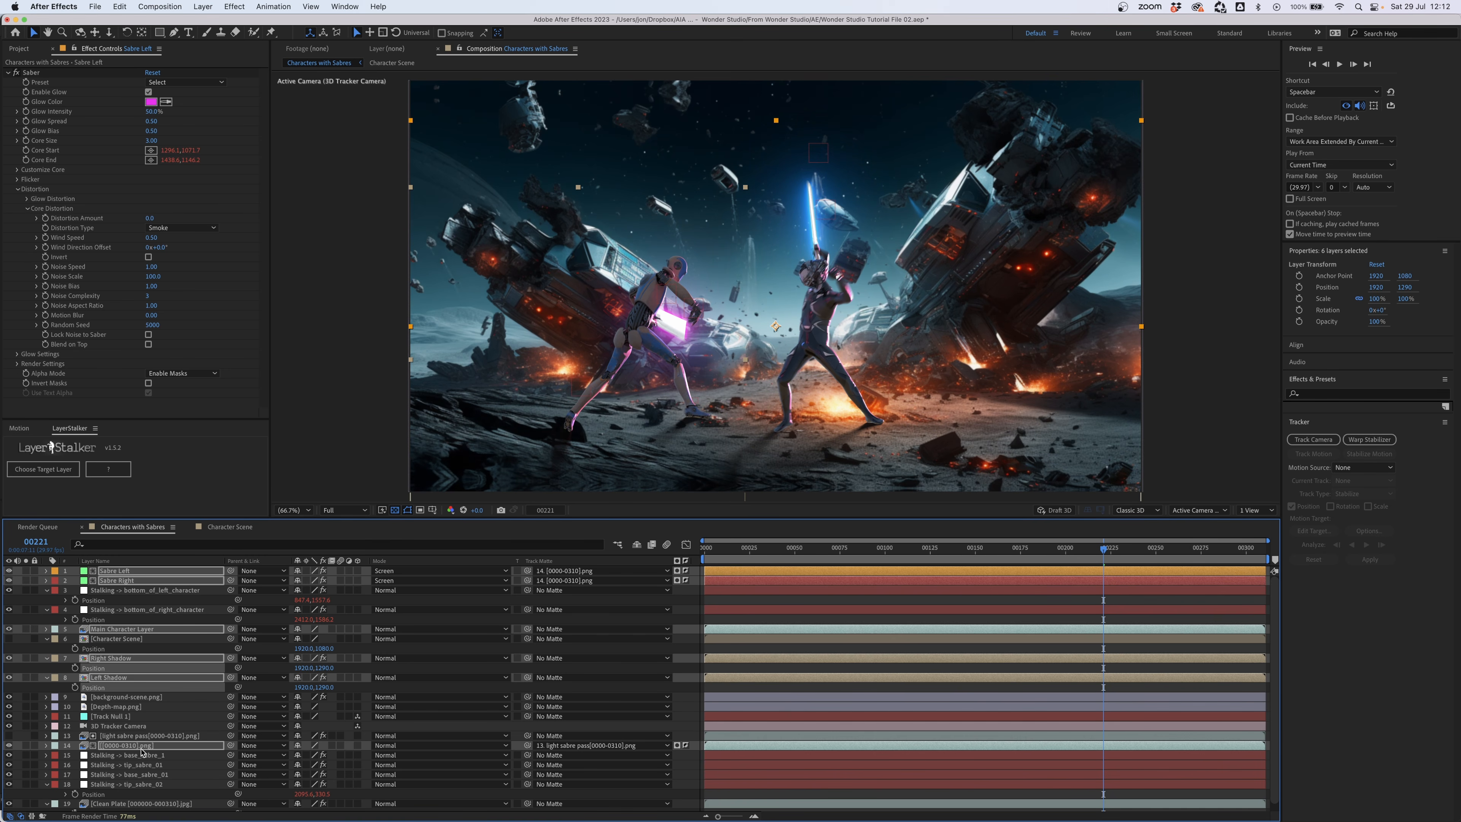
- Check the Right Shadow and Left Shadow layers against the characters at several frames along the timeline
{"action": "left_click", "coordinate": [891, 556]}
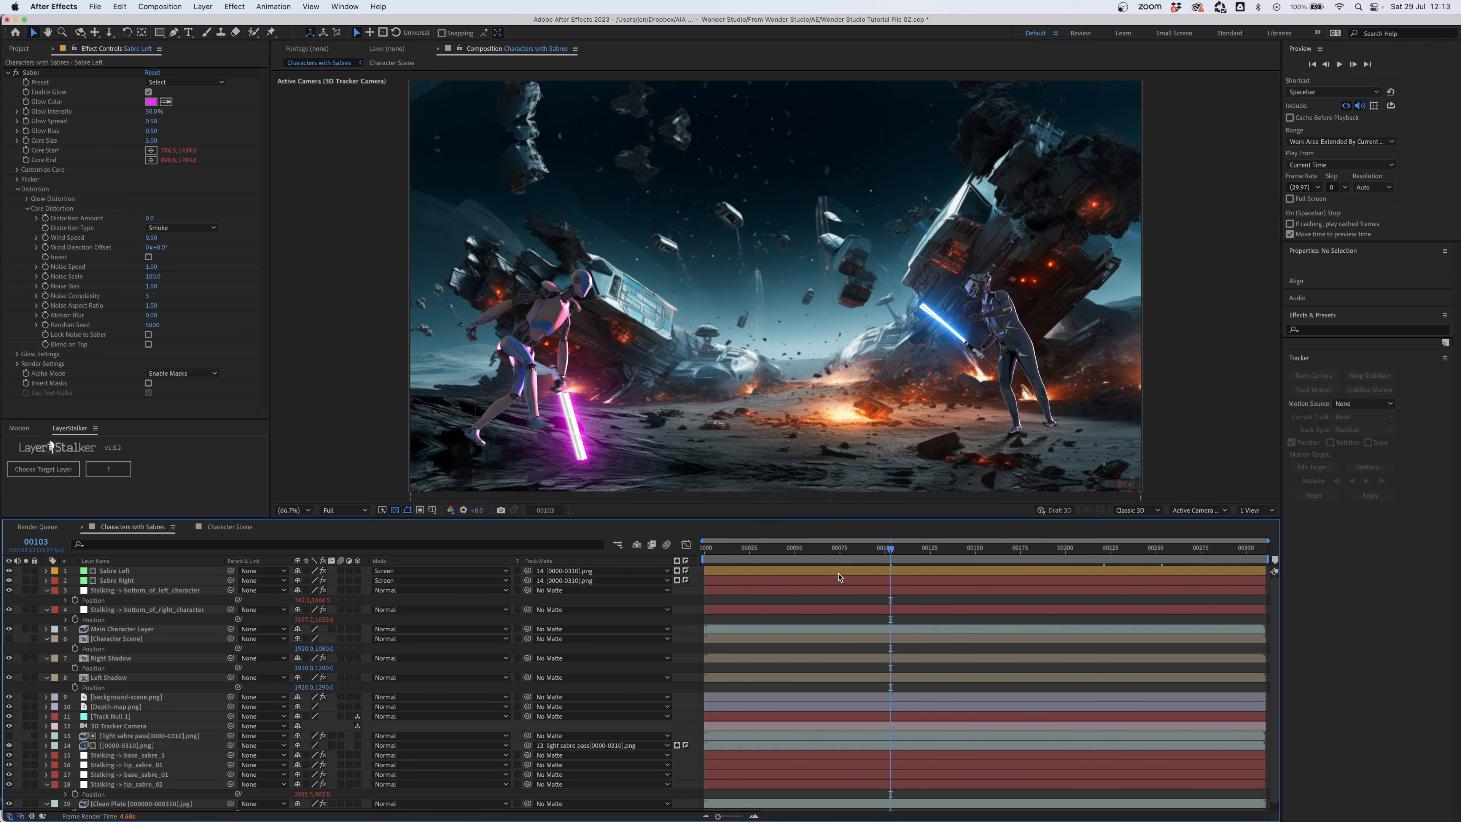
{"action": "left_click", "coordinate": [106, 658]}
{"action": "left_click", "coordinate": [103, 678], "text": "shift"}
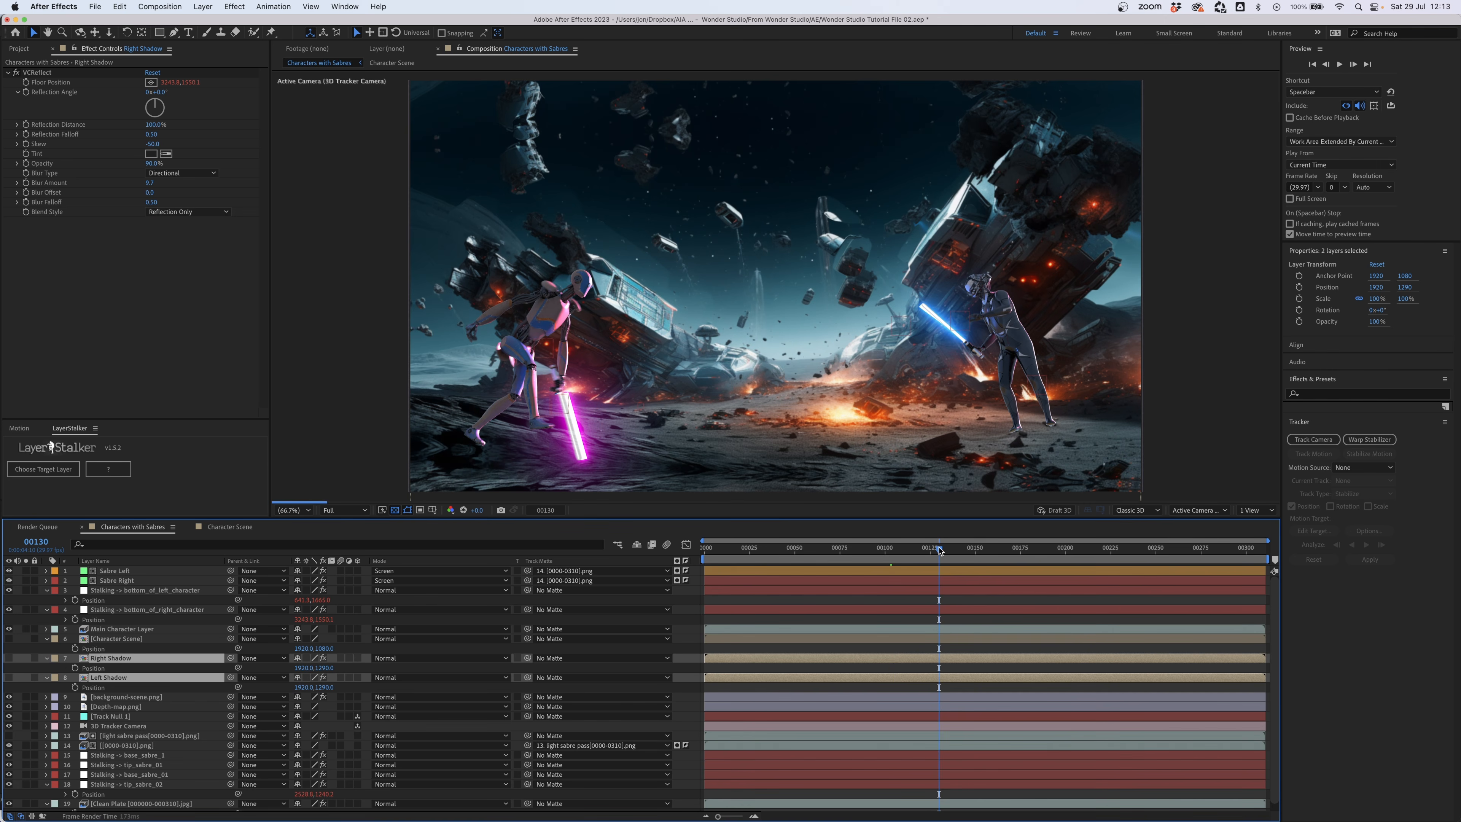
{"action": "left_click", "coordinate": [962, 547]}
{"action": "left_click", "coordinate": [998, 548]}
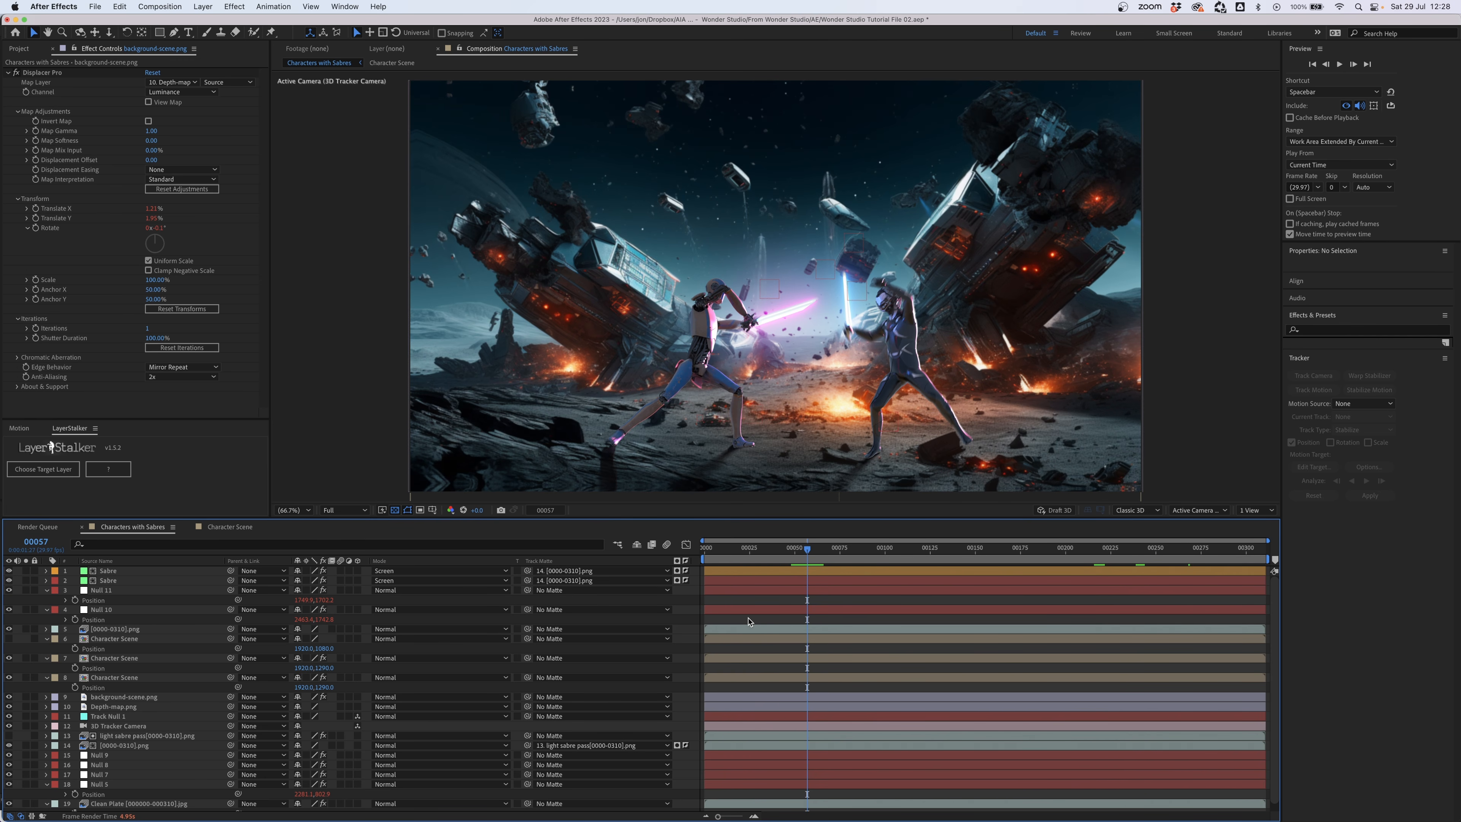
- Add the Characters with Sabres composition to the render queue with the H.264 - Match Render Settings - 40 Mbps output module
{"action": "left_click", "coordinate": [159, 7]}
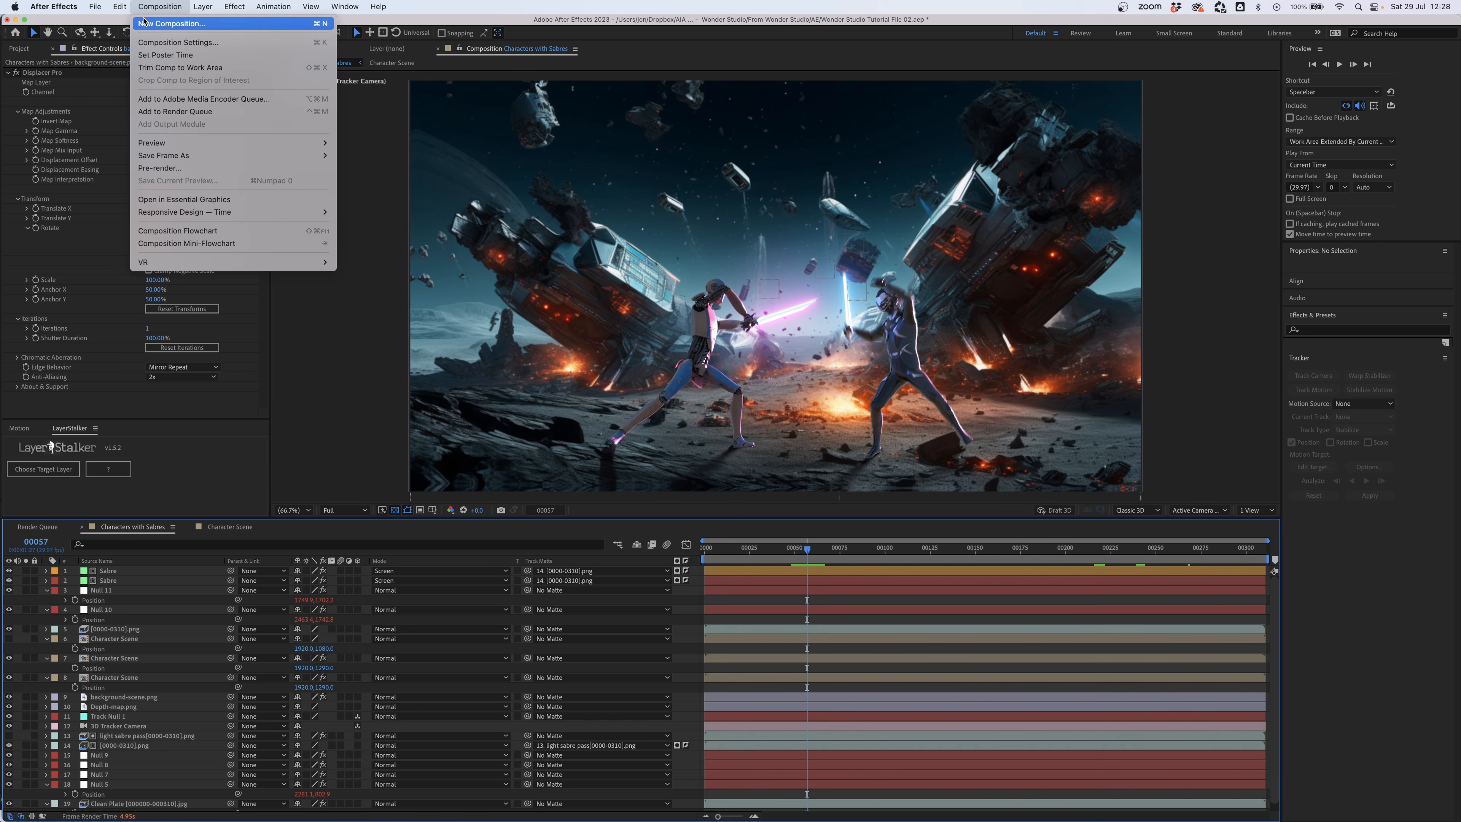
{"action": "left_click", "coordinate": [181, 115]}
{"action": "left_click", "coordinate": [76, 596]}
{"action": "left_click", "coordinate": [165, 663]}
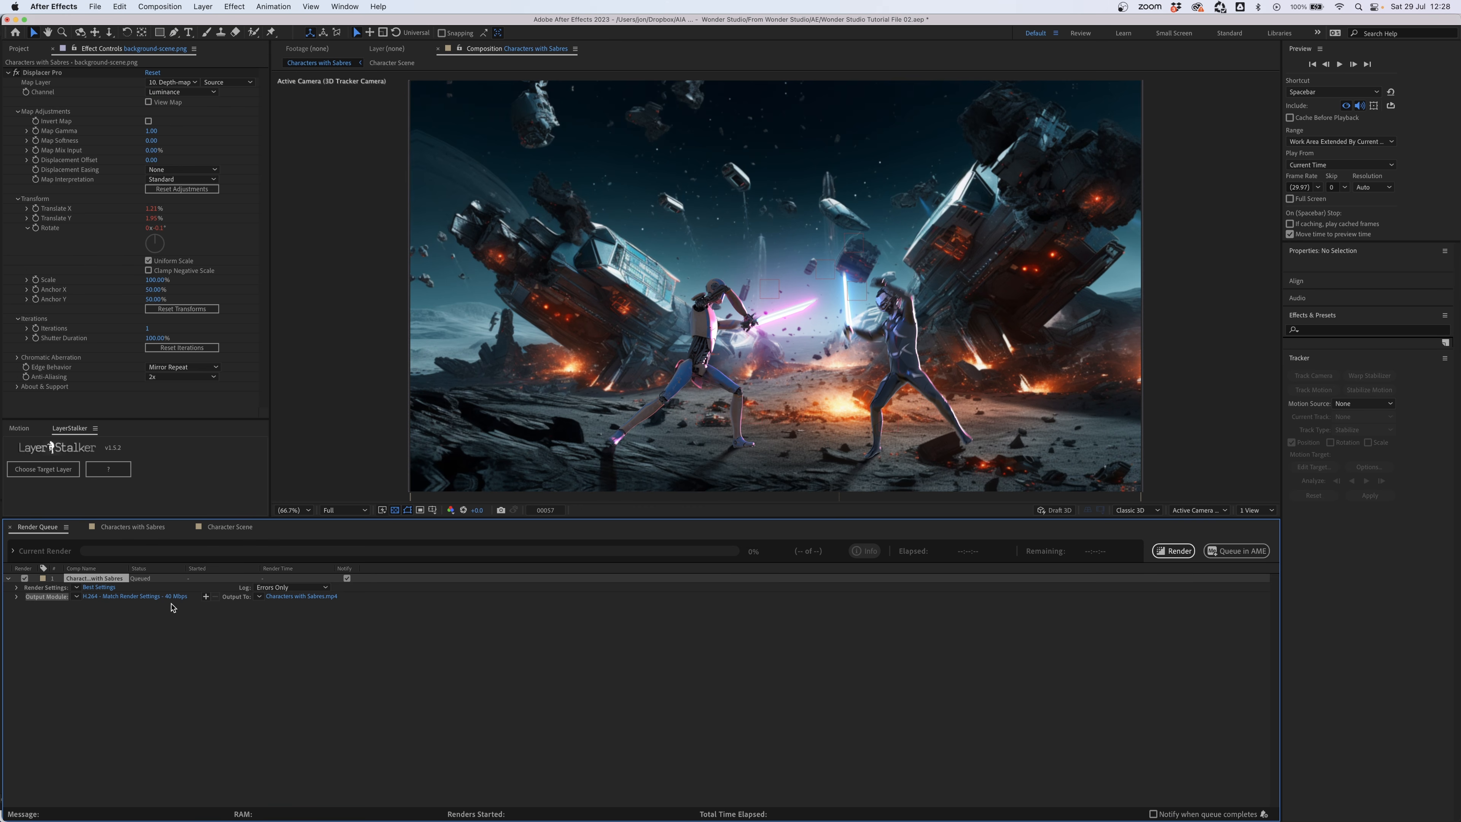
- Name the output movie Sabre Animation Before Post Effects in the AE RENDERS folder and render it
{"action": "left_click", "coordinate": [287, 596]}
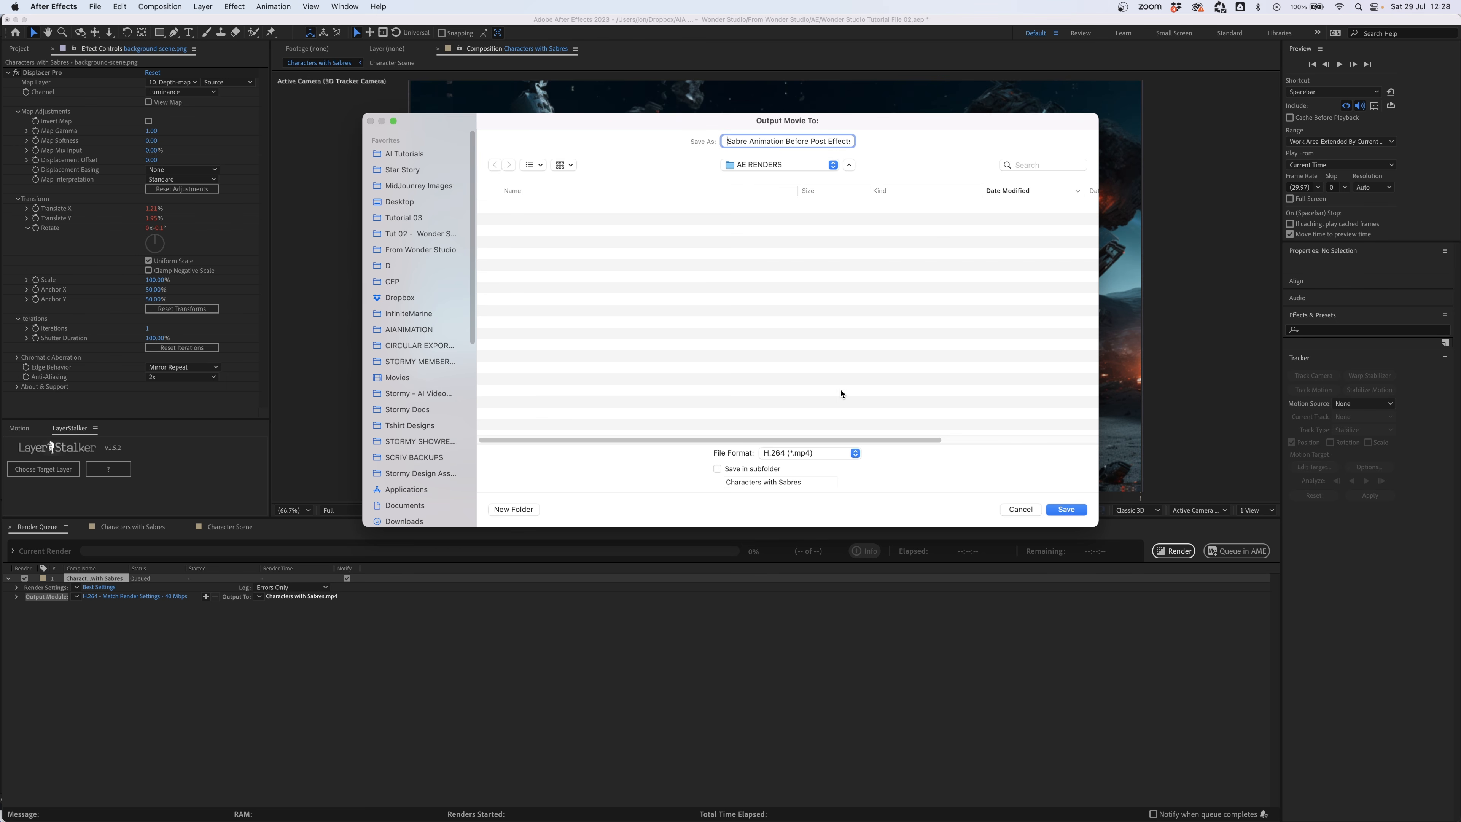
{"action": "key", "text": "super+Right"}
{"action": "left_click", "coordinate": [1066, 509]}
{"action": "left_click", "coordinate": [1173, 551]}
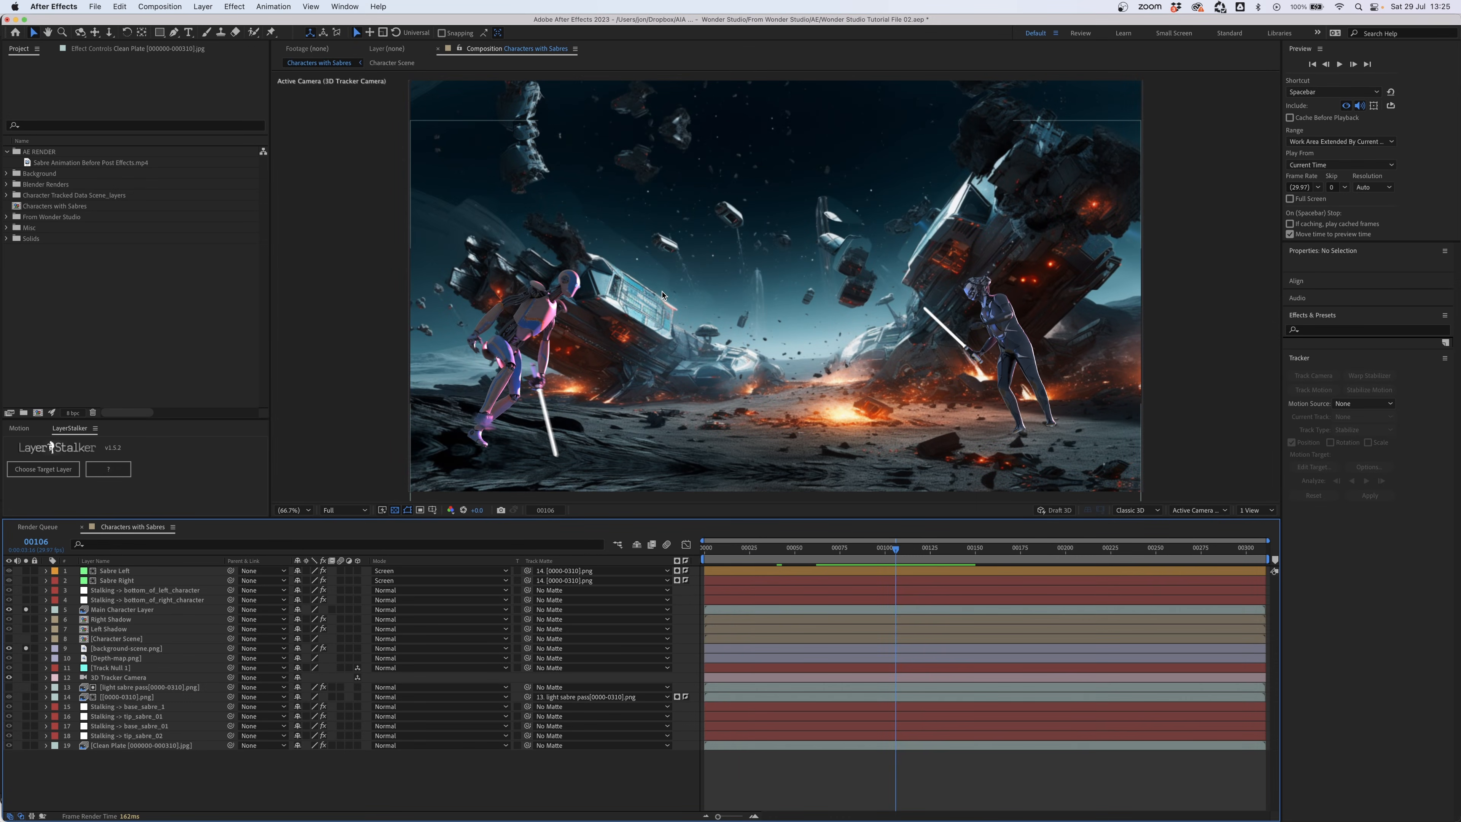
- Create a new composition from the rendered Sabre Animation Before Post Effects.mp4 and scrub through the first part of it
{"action": "left_click", "coordinate": [57, 154]}
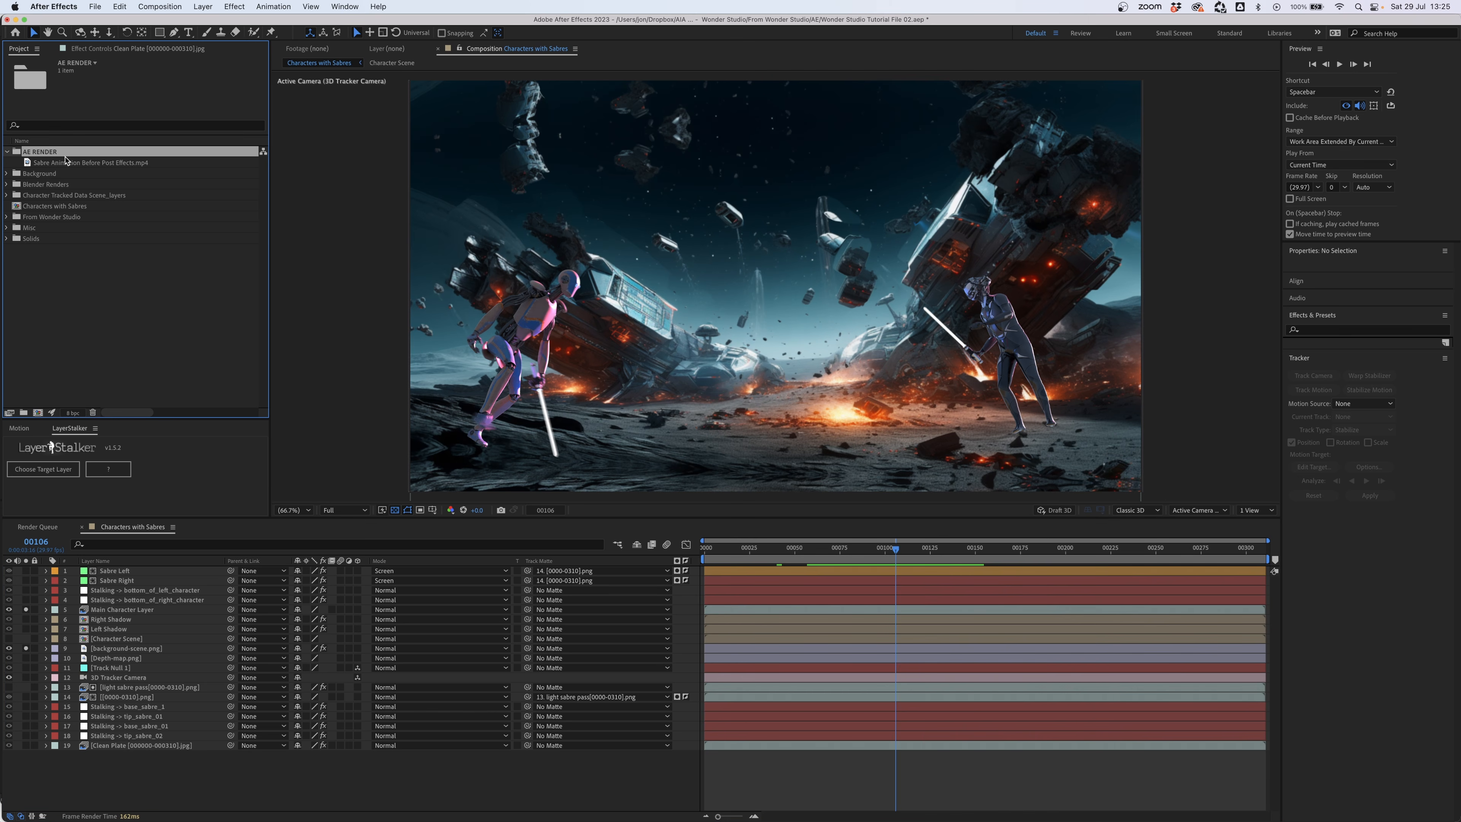
{"action": "left_click", "coordinate": [86, 164]}
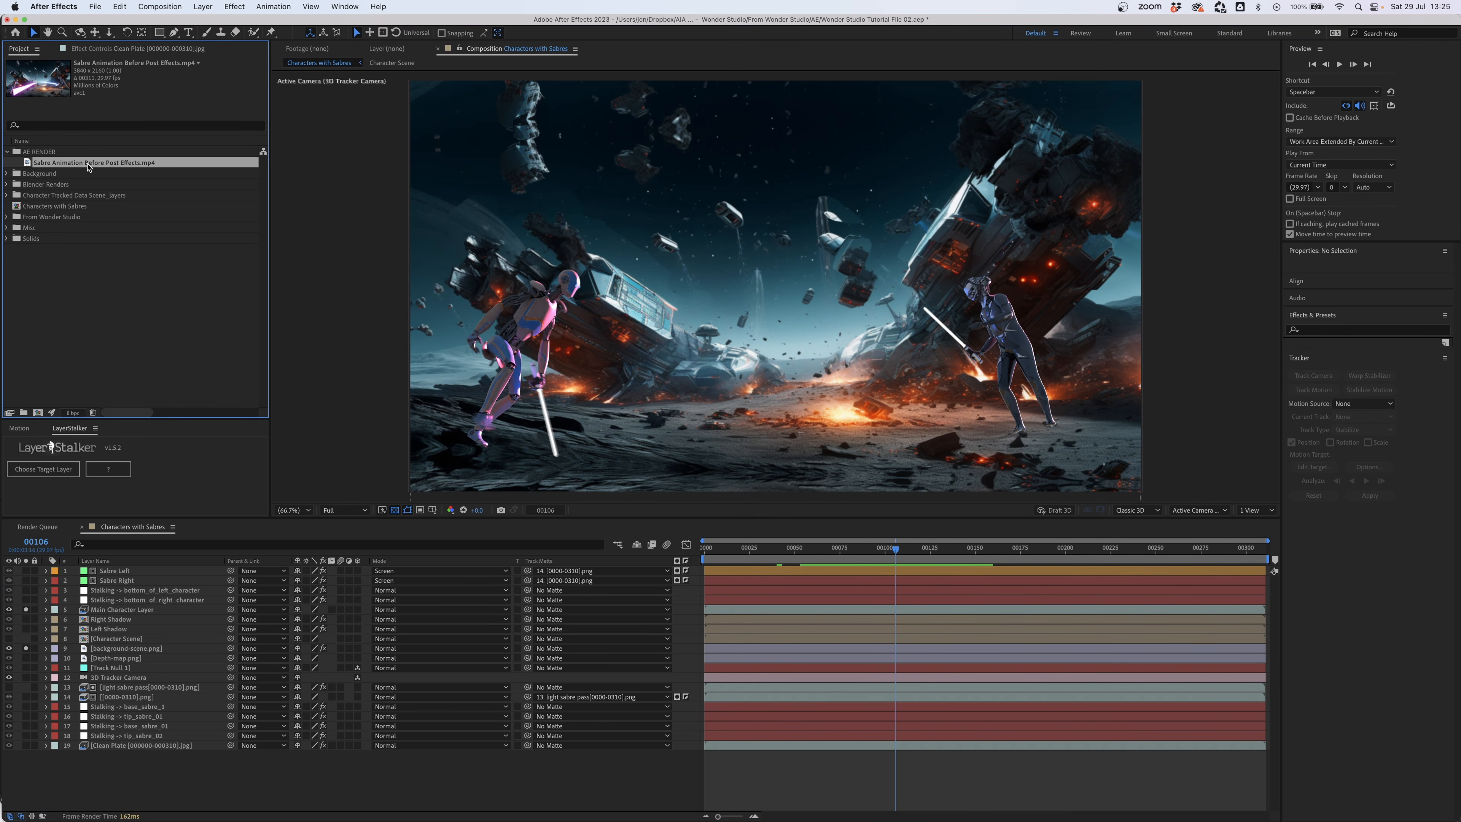
{"action": "left_click_drag", "start_coordinate": [64, 165], "coordinate": [38, 413]}
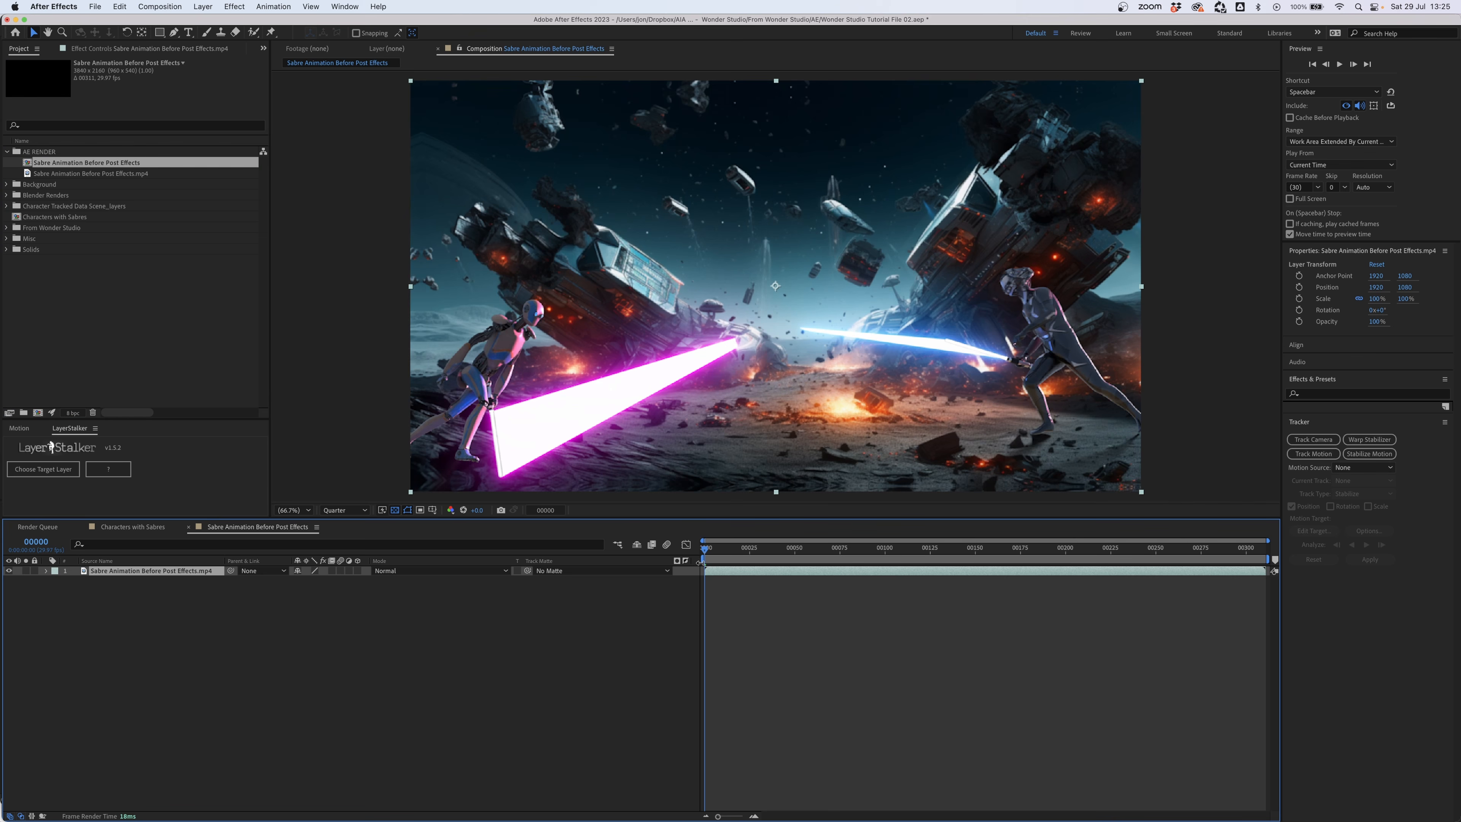
{"action": "mouse_move", "coordinate": [706, 551]}
{"action": "left_mouse_down"}
{"action": "mouse_move", "coordinate": [912, 557]}
{"action": "mouse_move", "coordinate": [697, 555]}
{"action": "left_mouse_up"}
{"action": "left_click", "coordinate": [708, 554]}
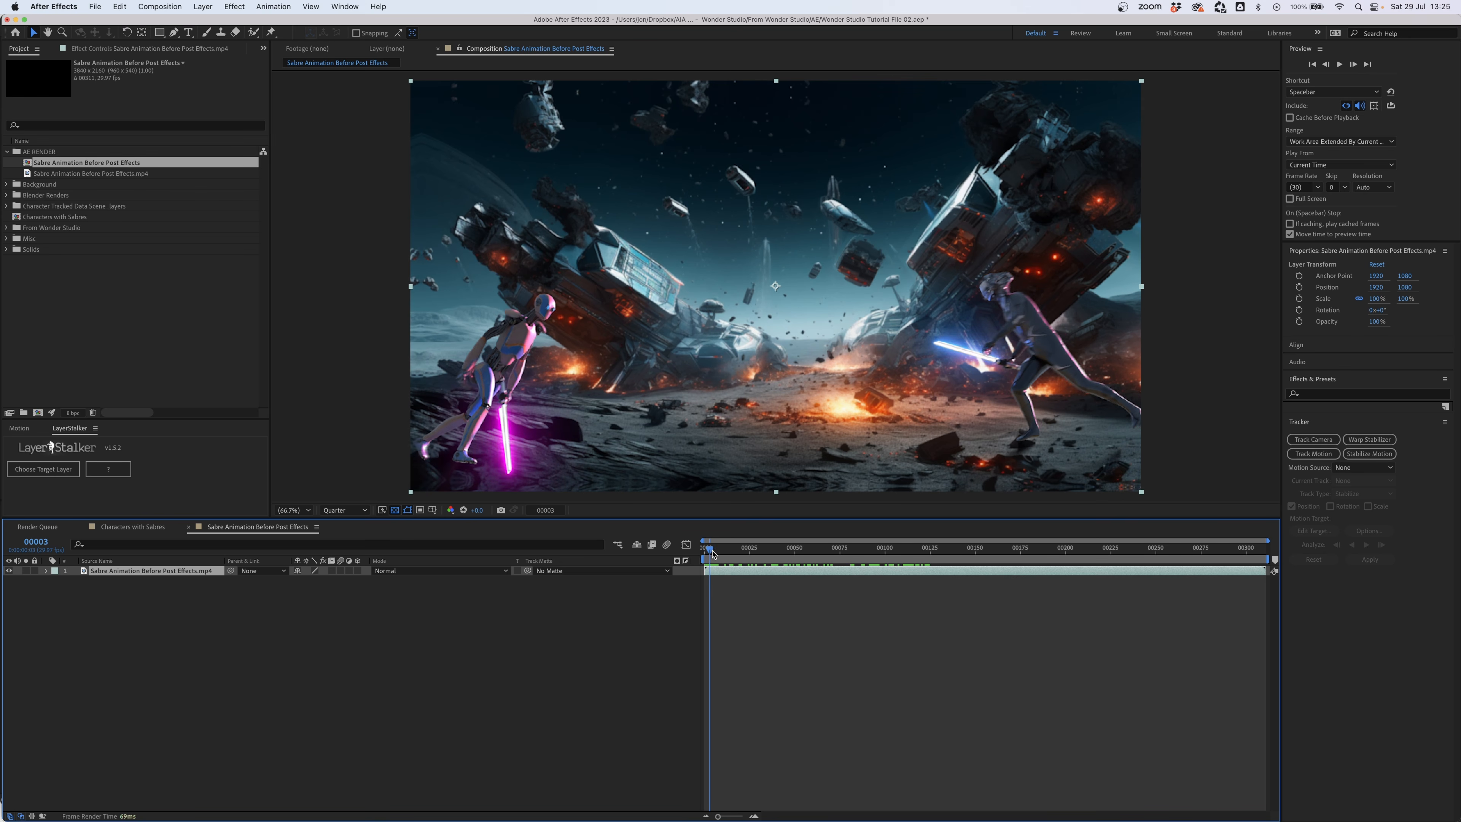
{"action": "left_click_drag", "start_coordinate": [708, 554], "coordinate": [848, 553]}
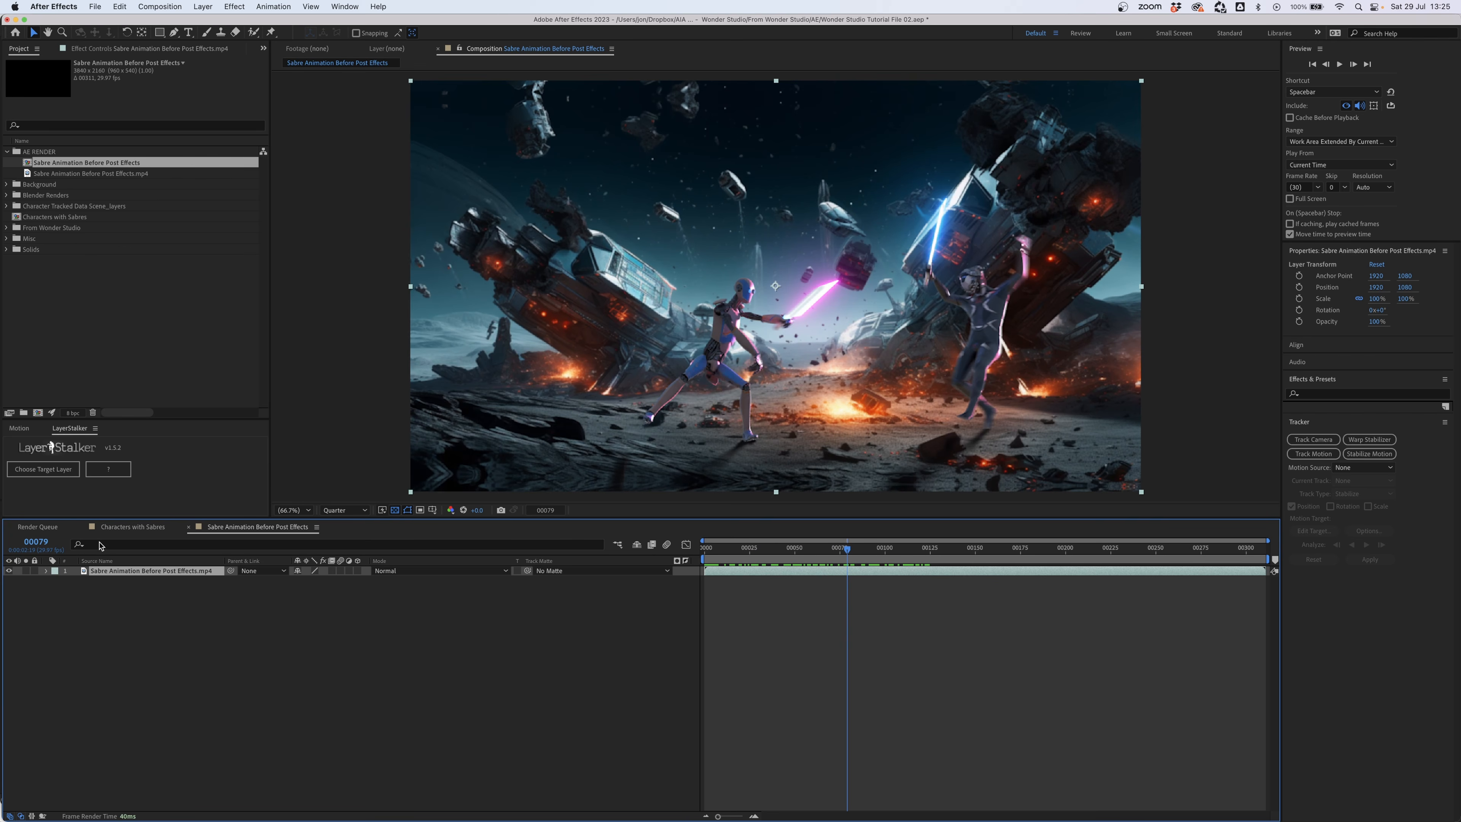
- Copy the 3D Tracker Camera and Clean Plate layers from Characters with Sabres into the Sabre Animation Before Post Effects composition
{"action": "left_click", "coordinate": [123, 529]}
{"action": "left_click", "coordinate": [116, 680]}
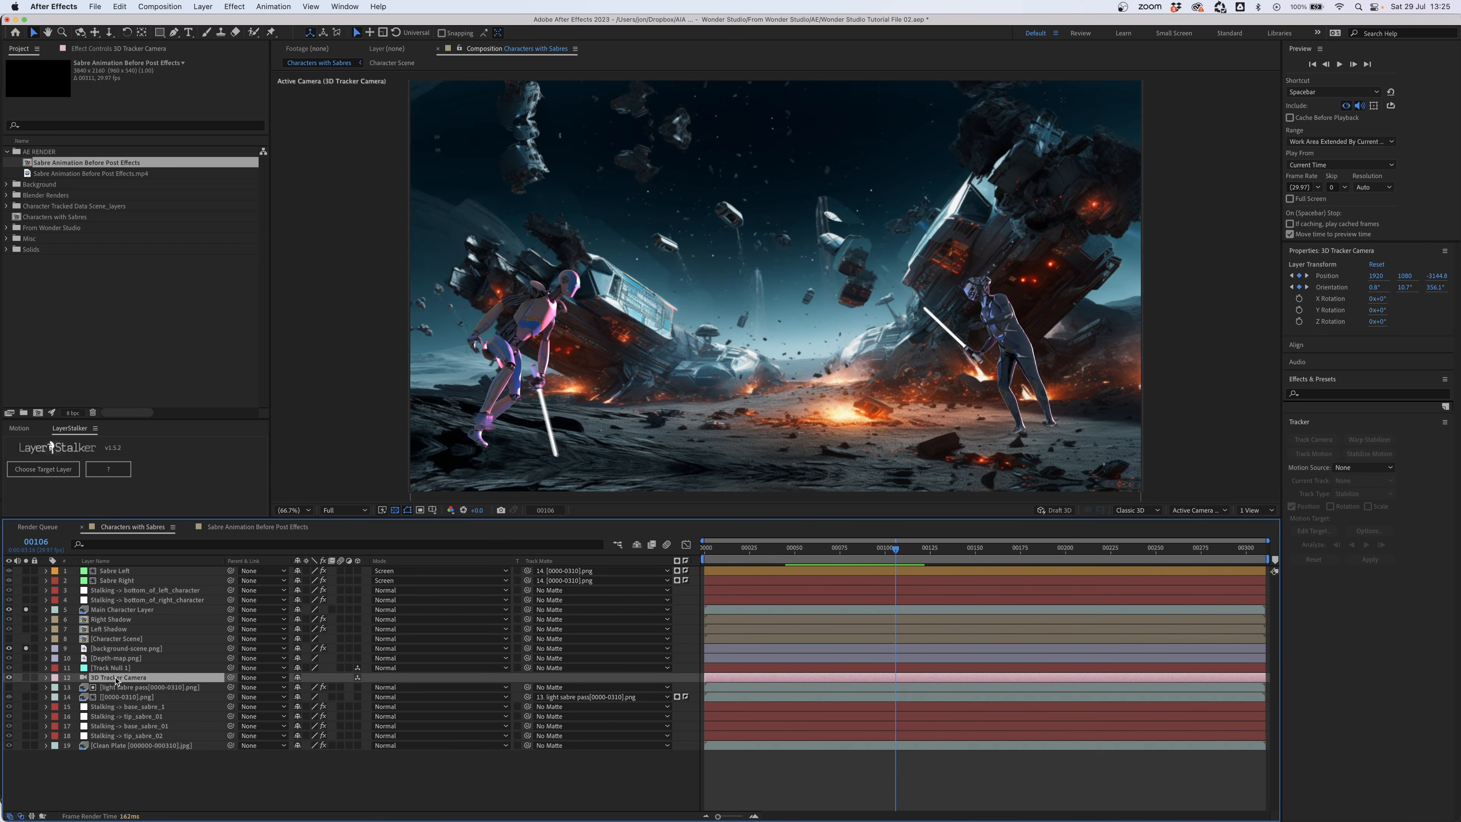
{"action": "left_click", "coordinate": [129, 746], "text": "super"}
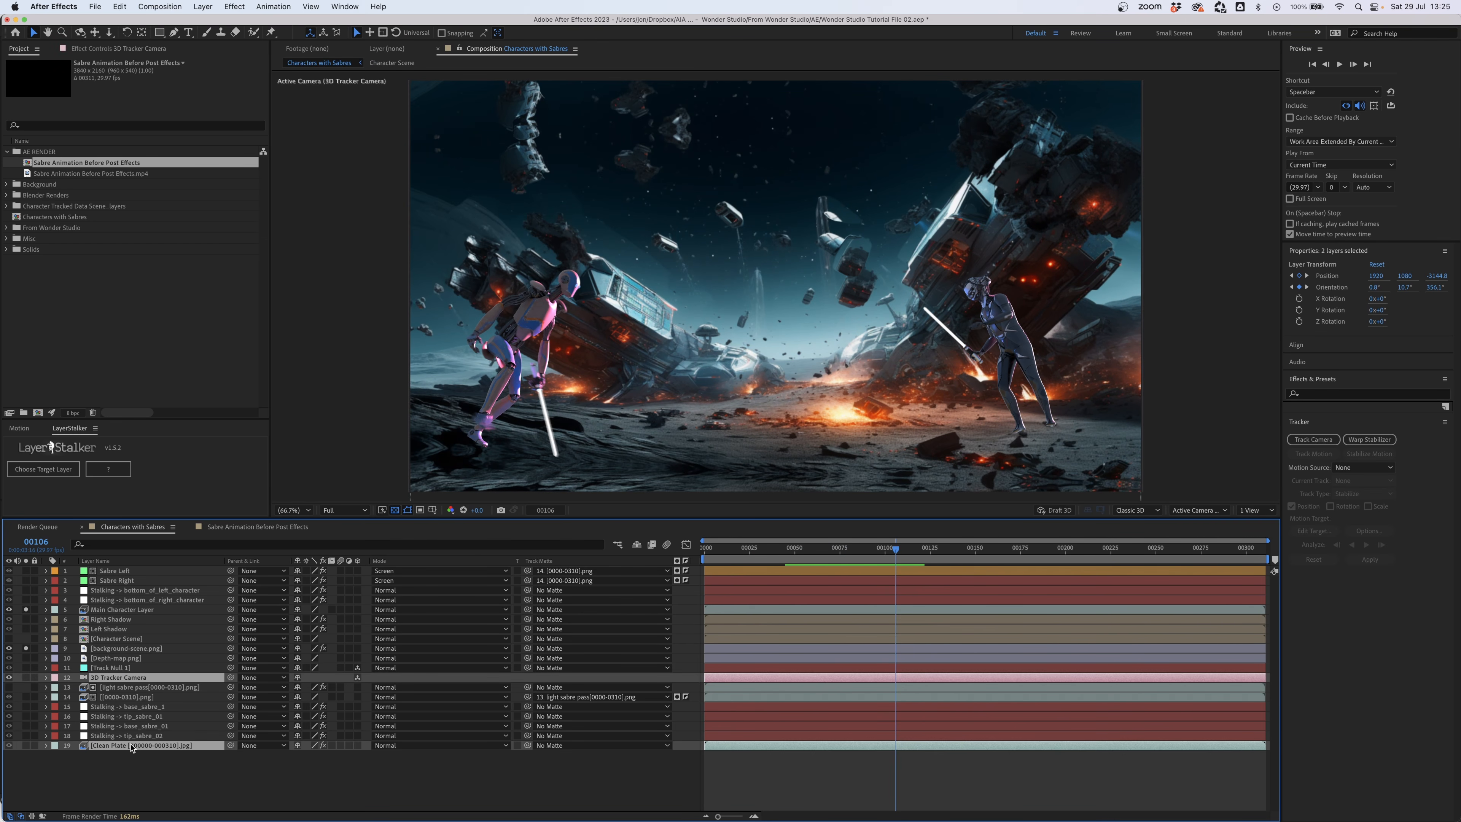
{"action": "left_click", "coordinate": [231, 527]}
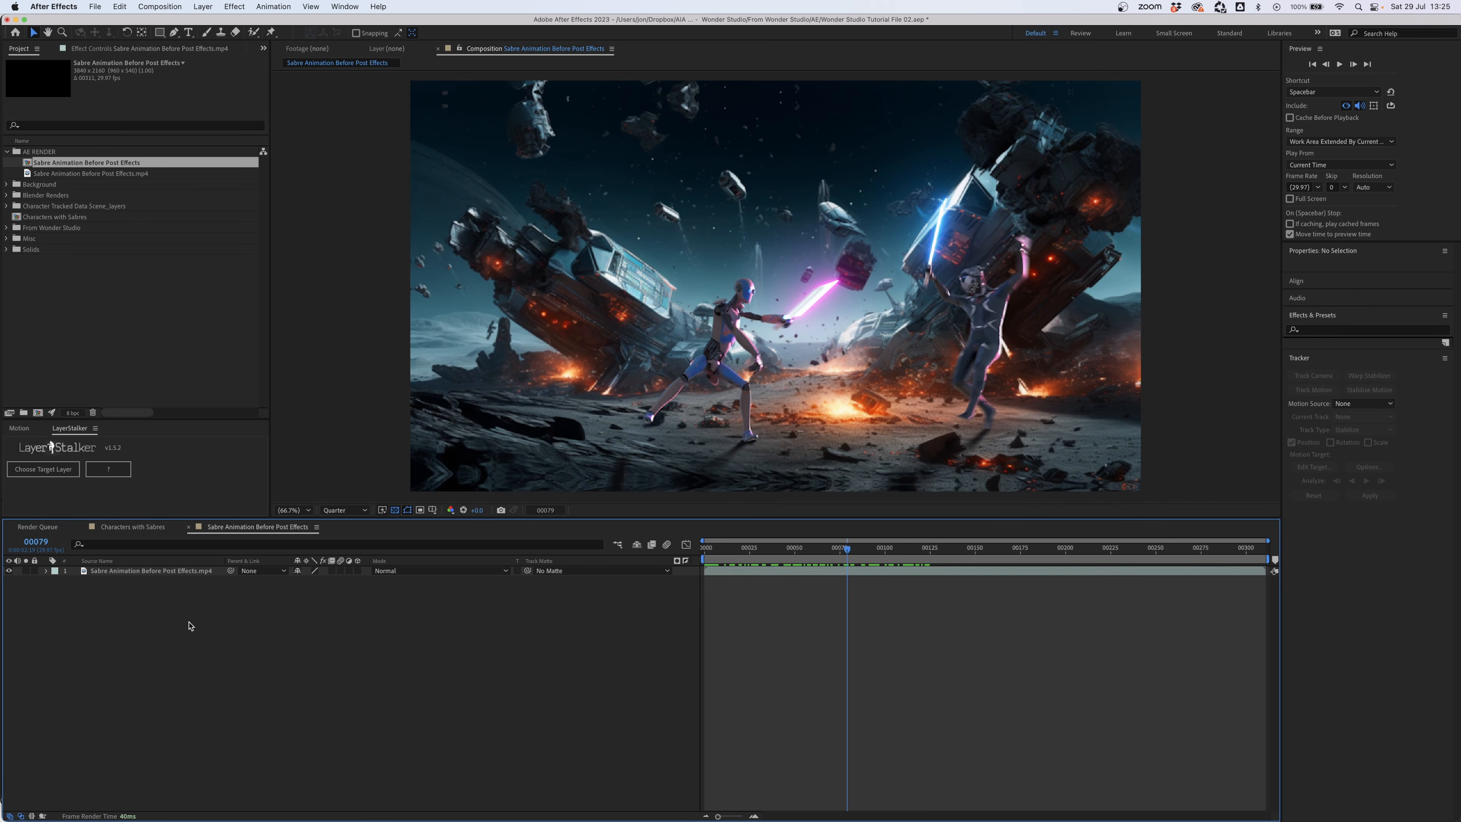
{"action": "key", "text": "super+v"}
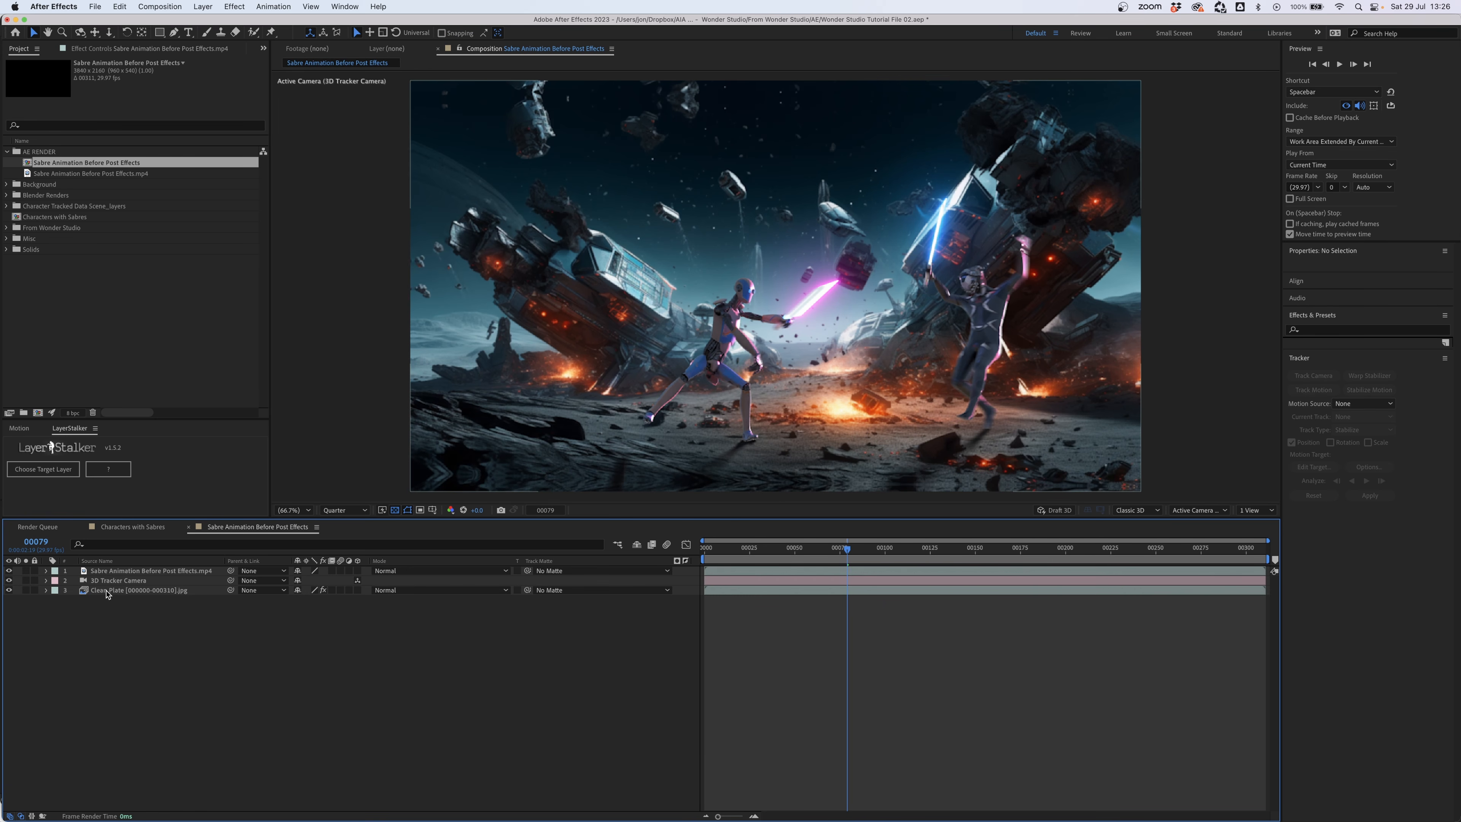
- Create a null from a Clean Plate 3D camera track point on the ground behind the pink-sabre character
{"action": "left_click", "coordinate": [110, 590]}
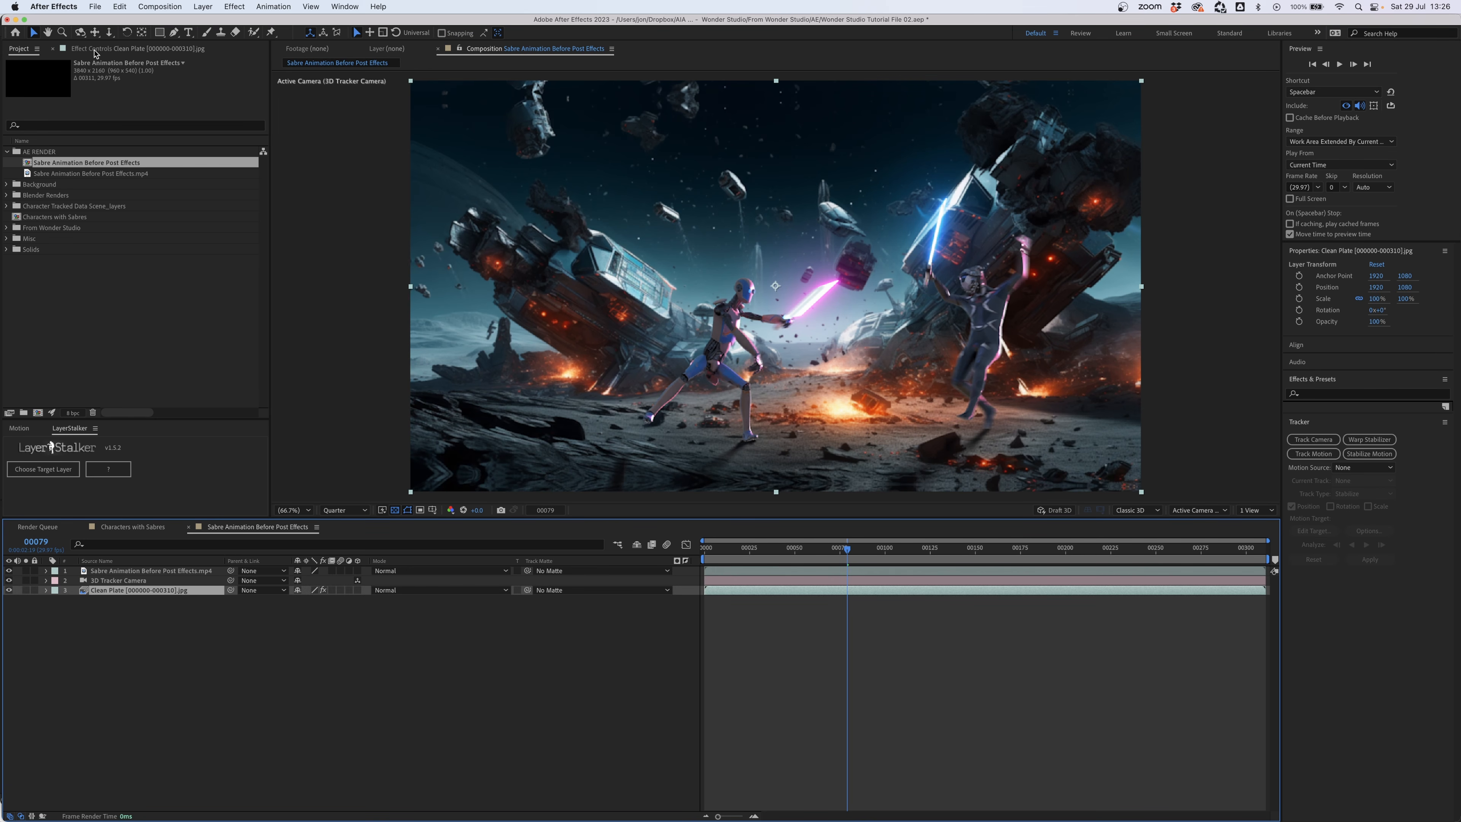
{"action": "left_click", "coordinate": [96, 49]}
{"action": "left_click", "coordinate": [51, 72]}
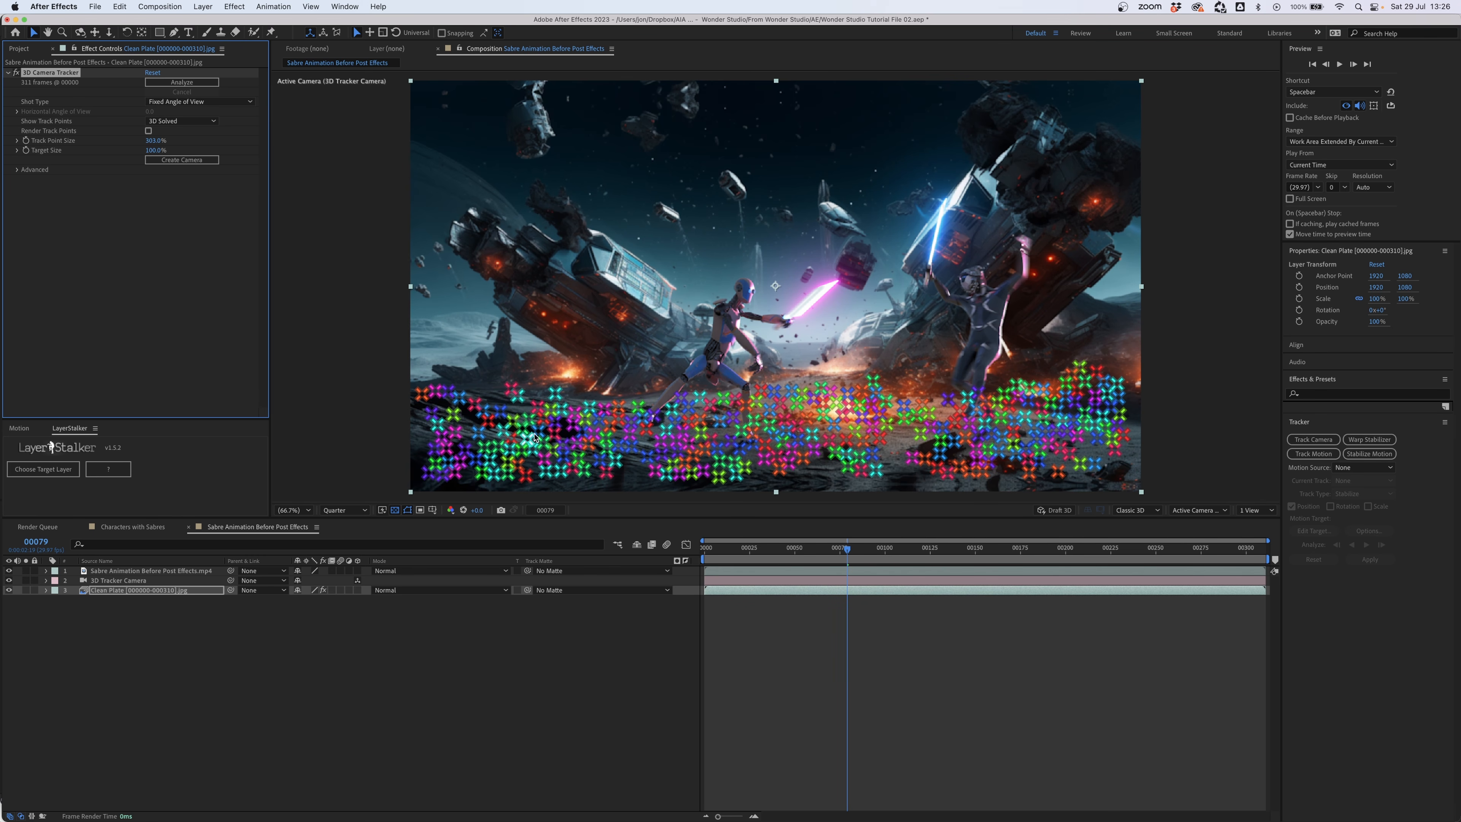
{"action": "right_click", "coordinate": [512, 389]}
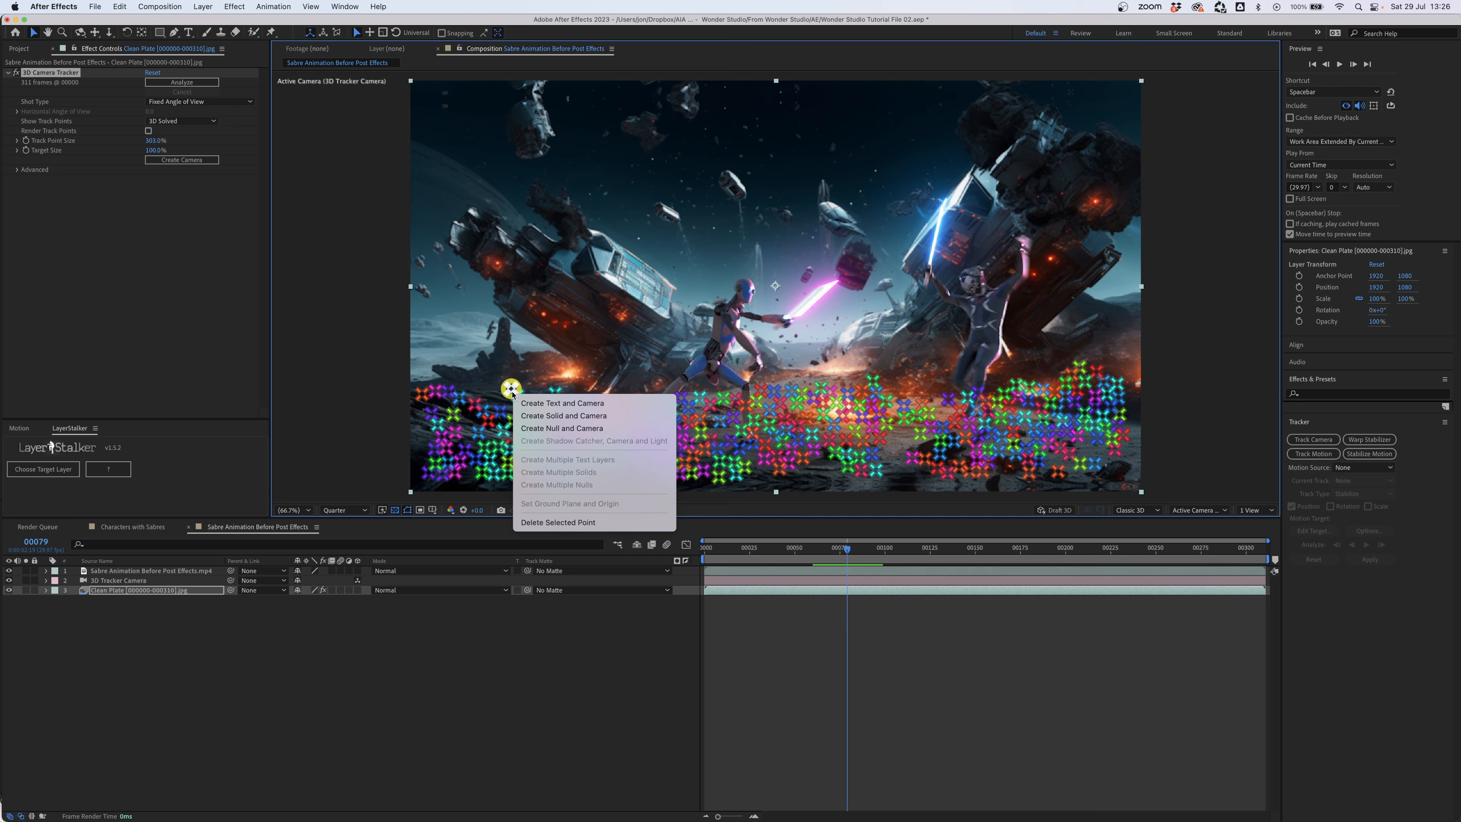
{"action": "left_click", "coordinate": [558, 428]}
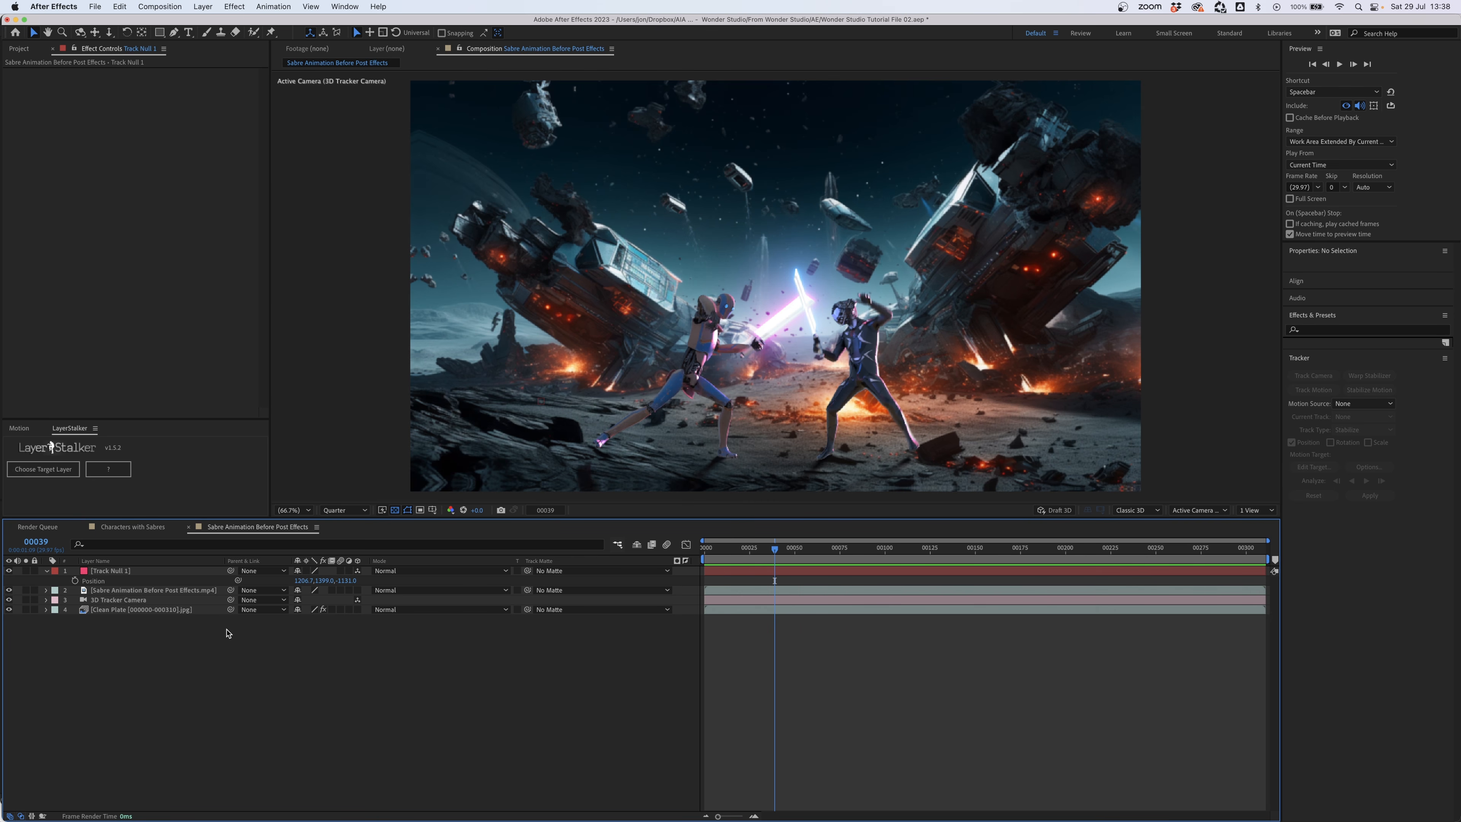
- Add a Point light at 100% intensity and paste Track Null 1's position onto it
{"action": "right_click", "coordinate": [228, 637]}
{"action": "mouse_move", "coordinate": [322, 641]}
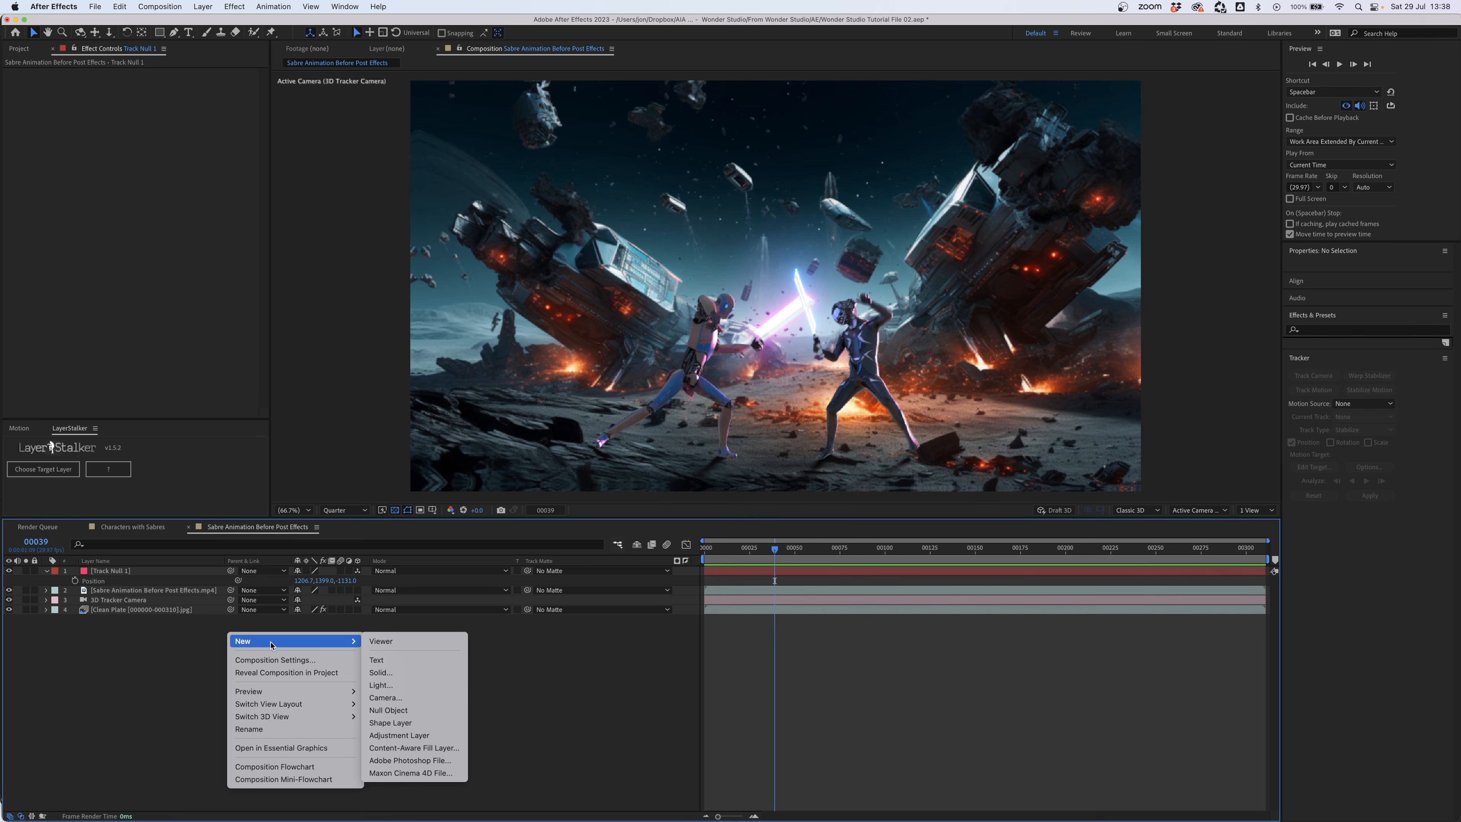
{"action": "left_click", "coordinate": [380, 685]}
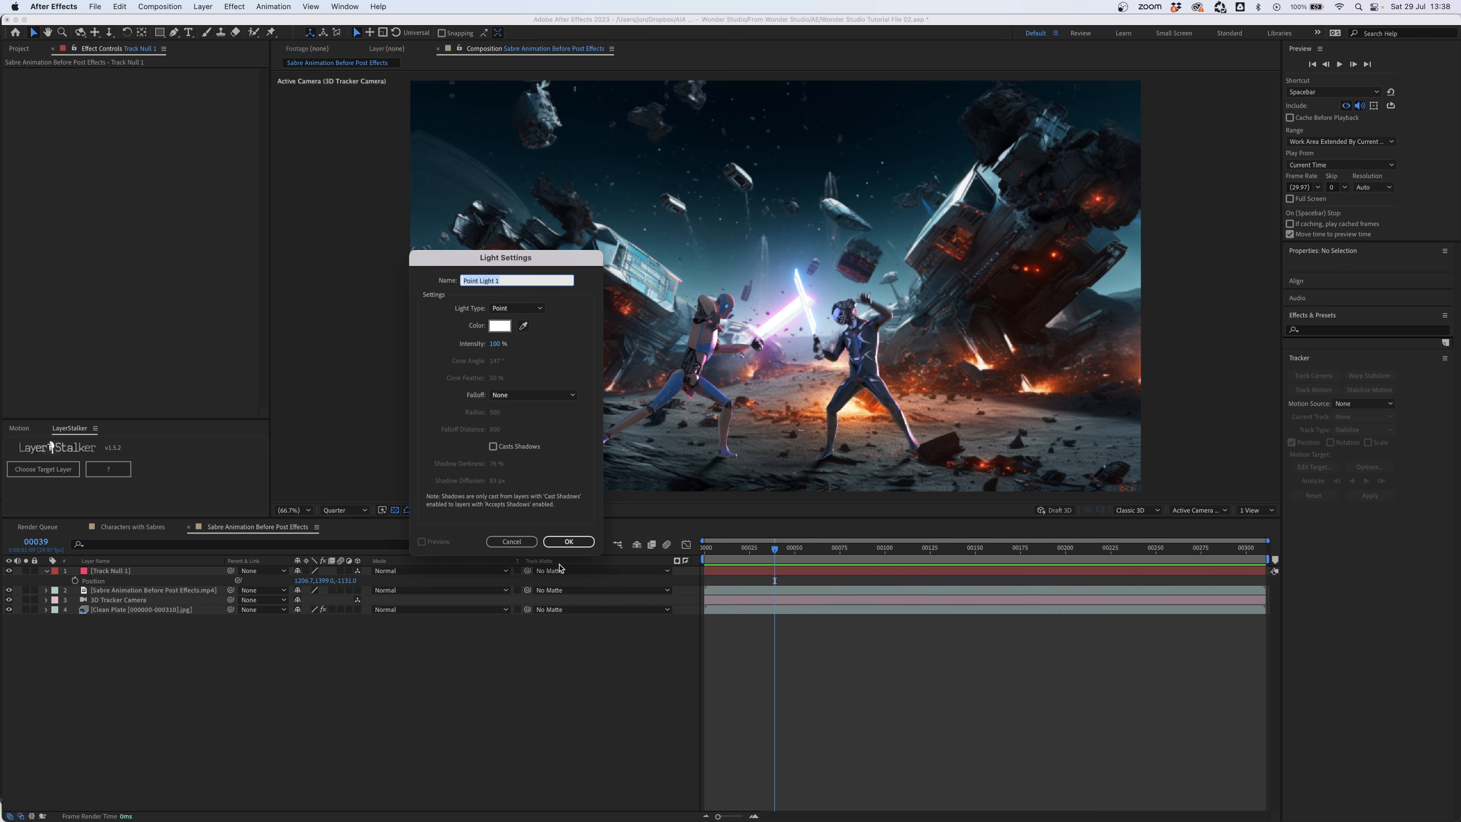
{"action": "left_click", "coordinate": [578, 544]}
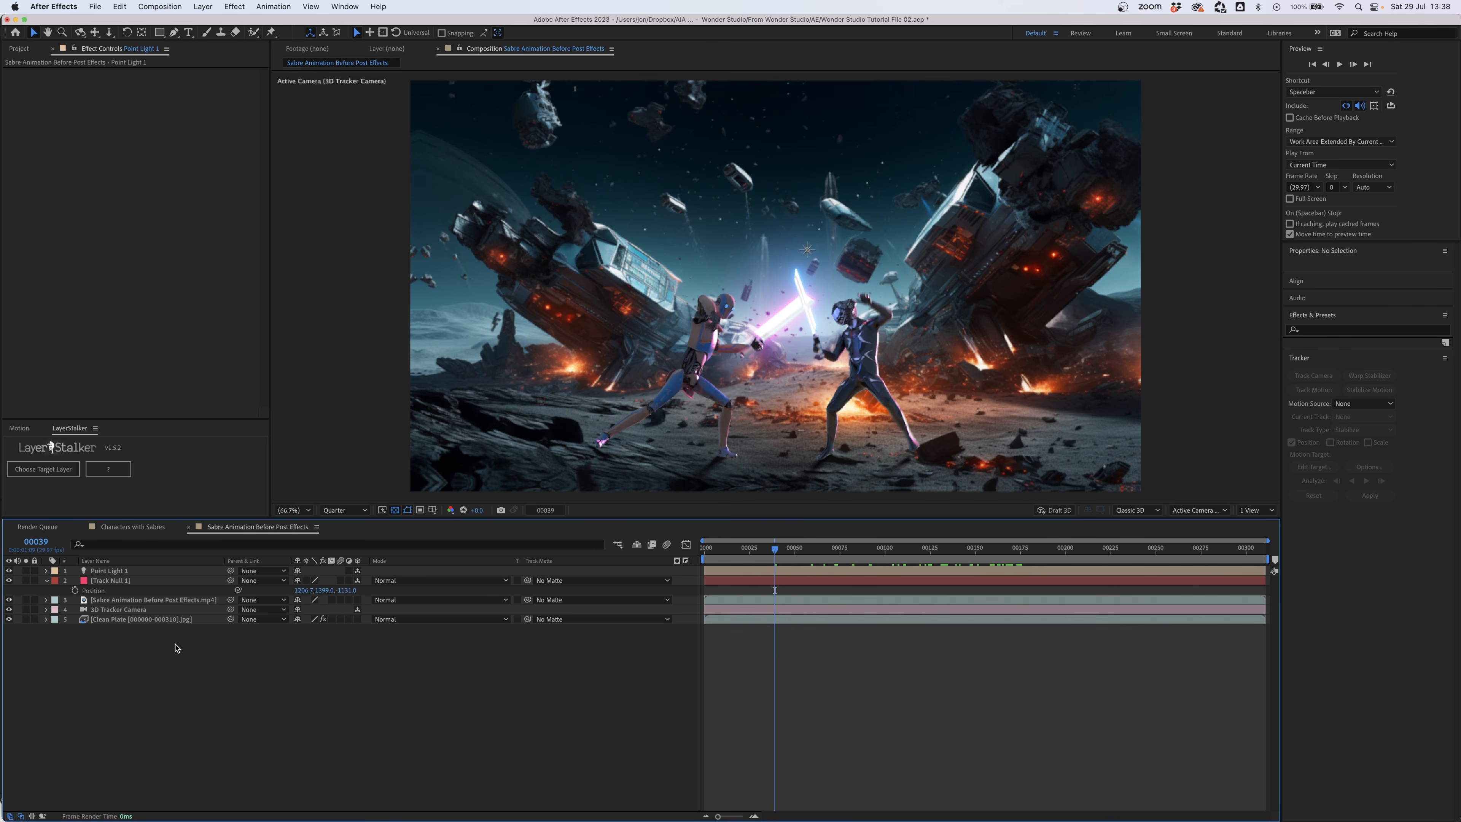
{"action": "left_click", "coordinate": [98, 582]}
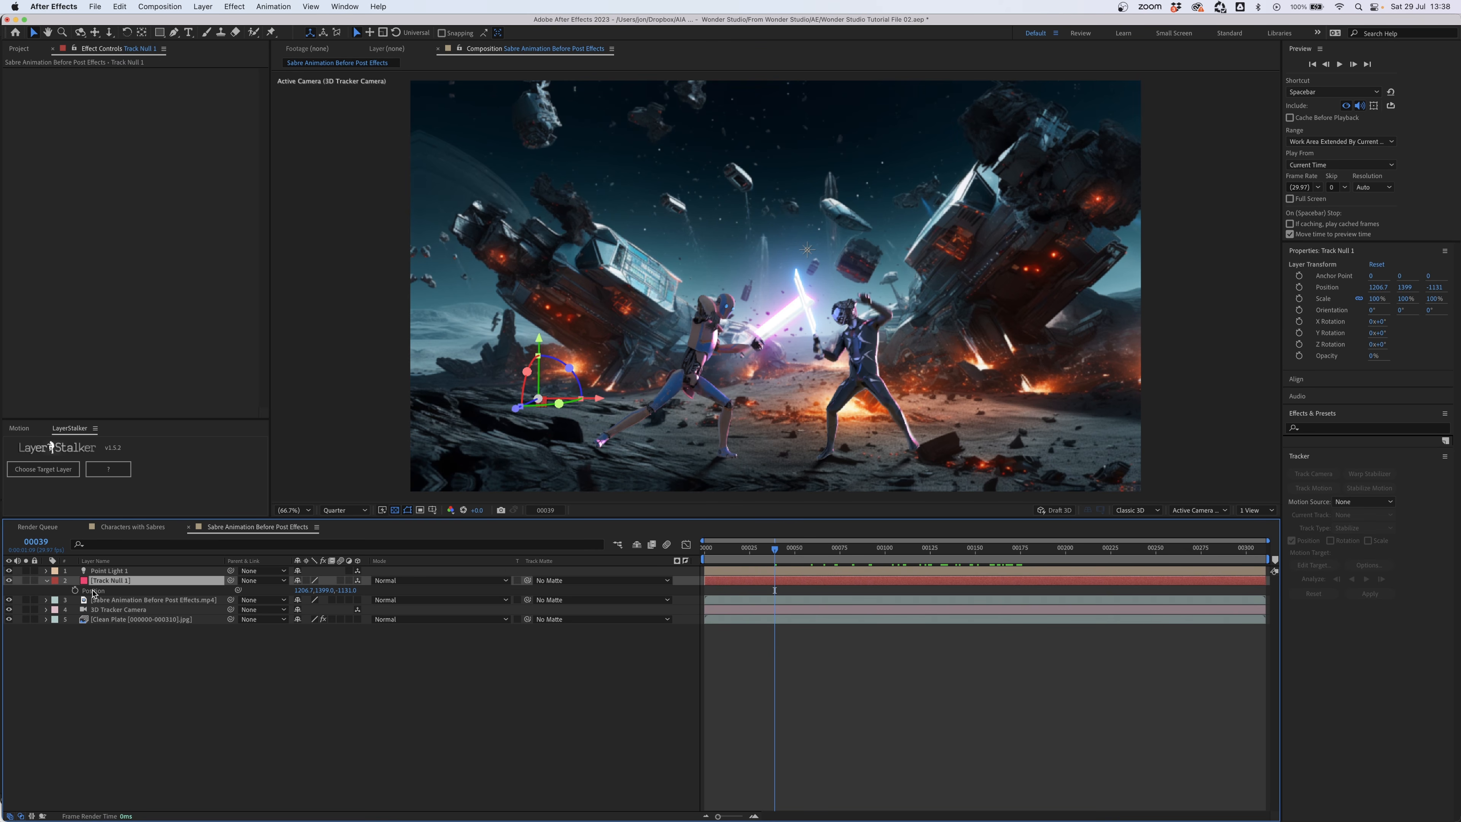
{"action": "left_click", "coordinate": [104, 572]}
- Add an adjustment layer above the light and apply the Video Copilot Optical Flares effect to it
{"action": "right_click", "coordinate": [234, 651]}
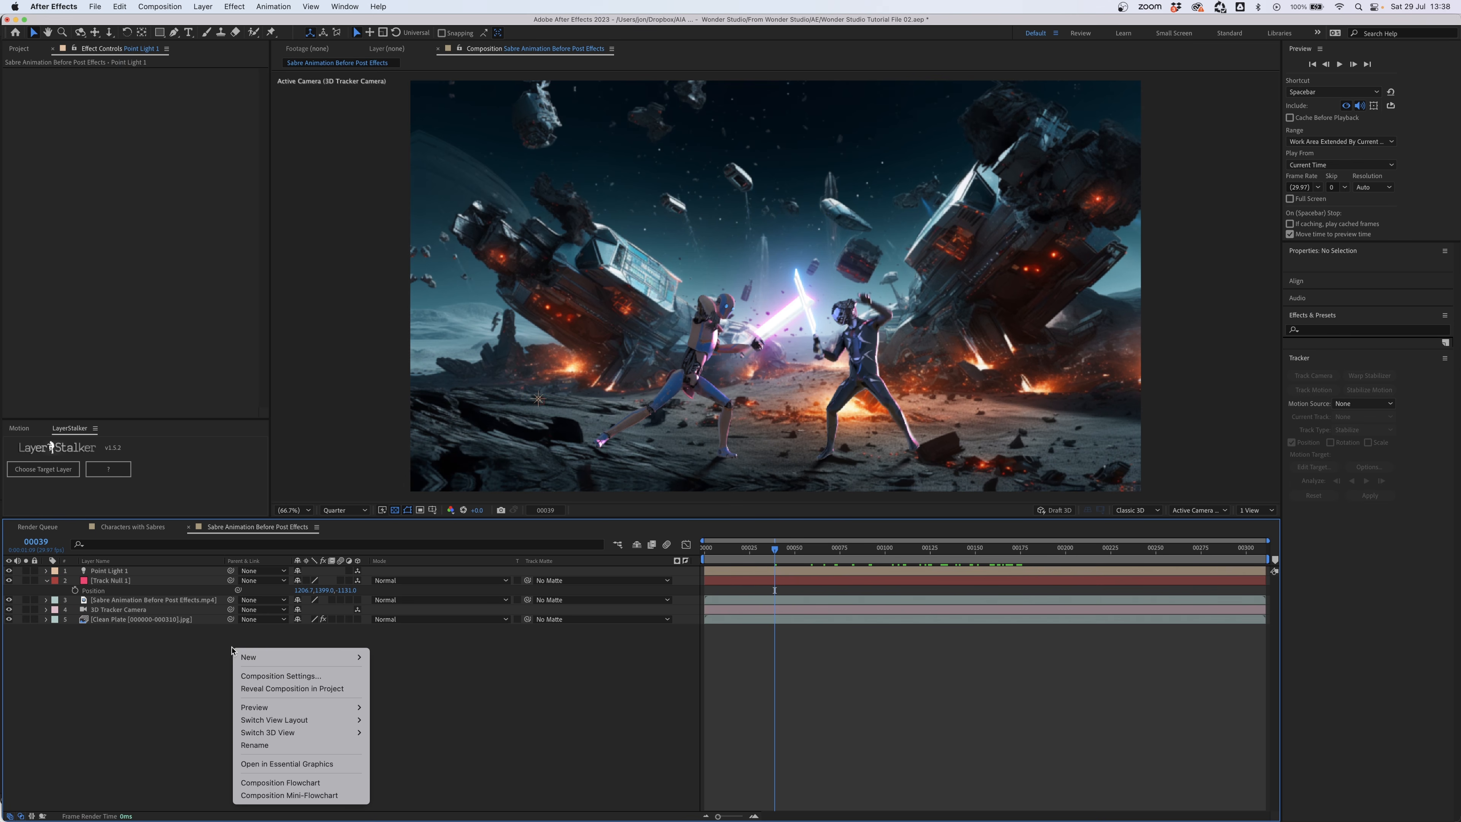
{"action": "mouse_move", "coordinate": [258, 657]}
{"action": "left_click", "coordinate": [417, 738]}
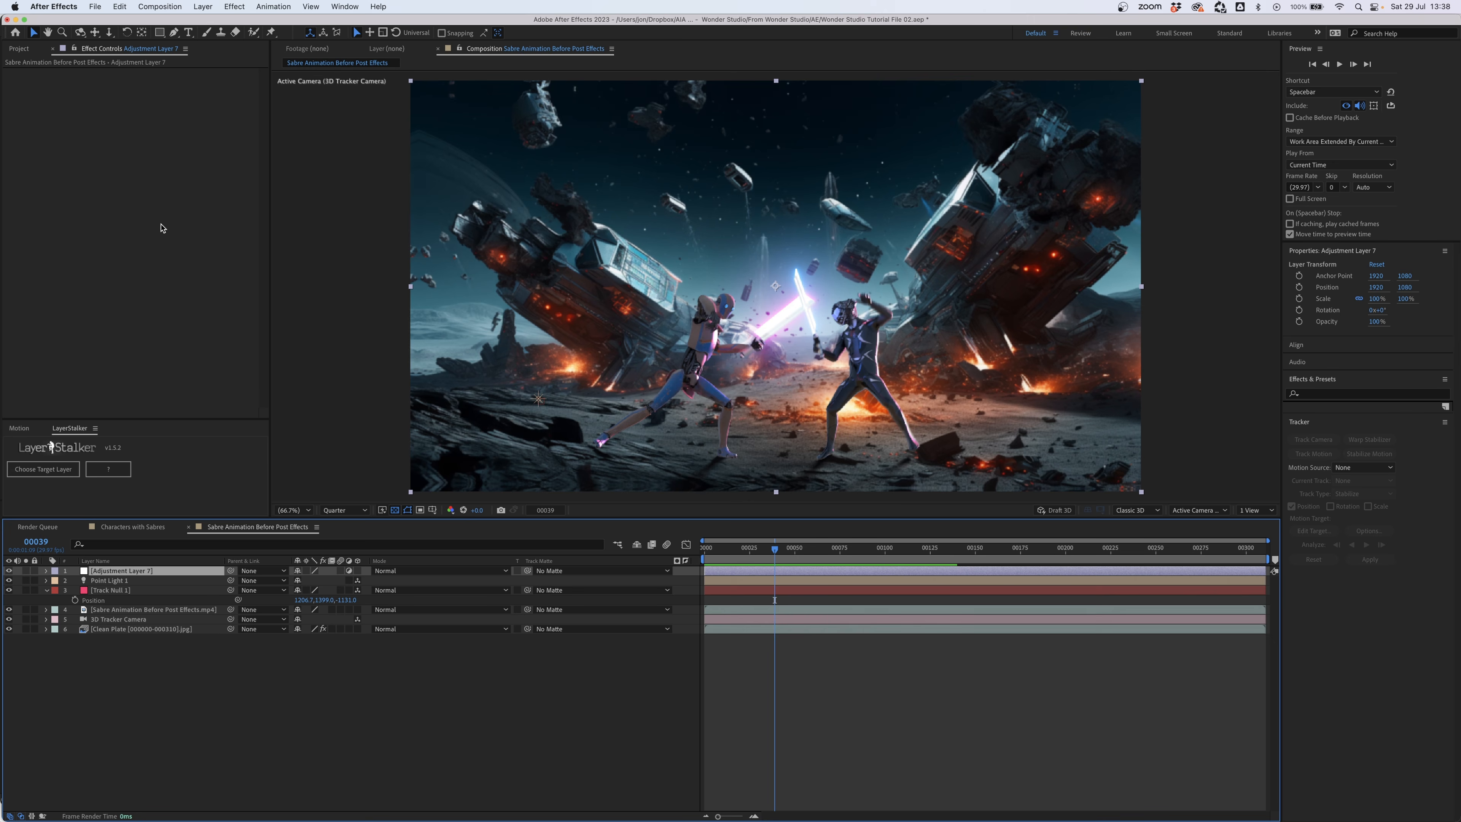
{"action": "right_click", "coordinate": [163, 227]}
{"action": "mouse_move", "coordinate": [228, 604]}
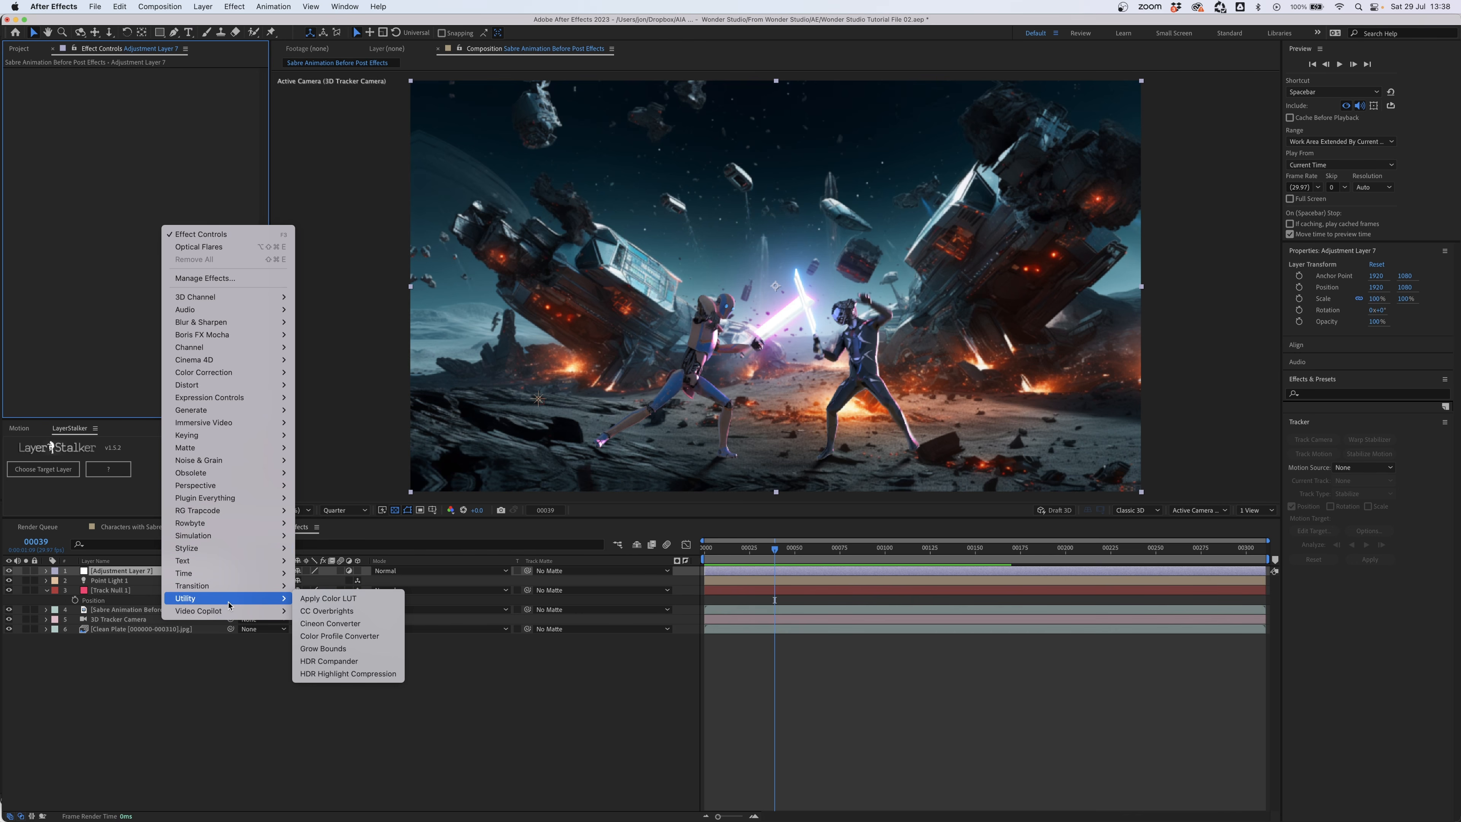
{"action": "left_click", "coordinate": [317, 623]}
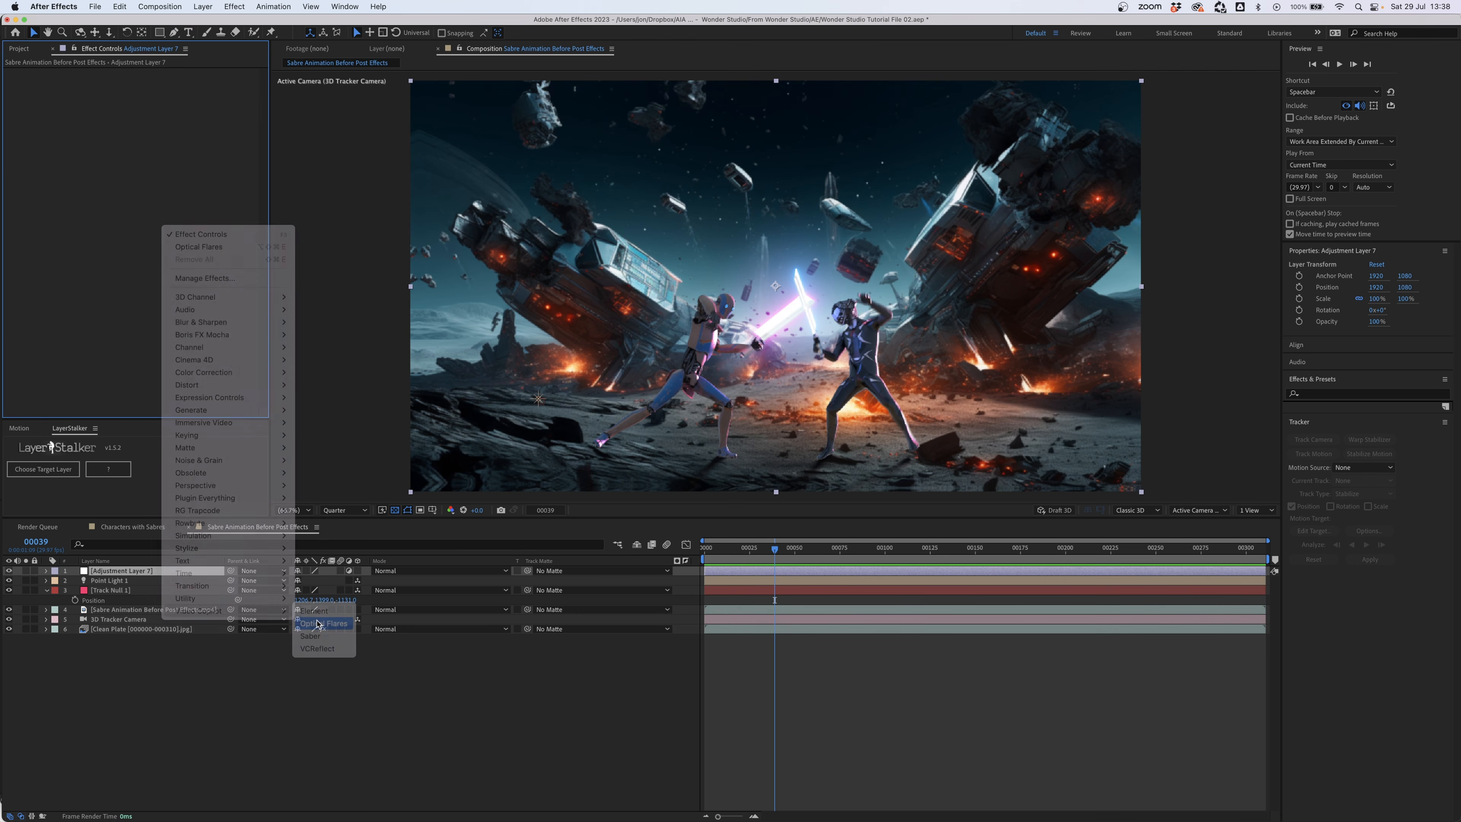
- Set the Optical Flares source type to Track Lights and its render mode to Over Original
{"action": "left_click", "coordinate": [168, 216]}
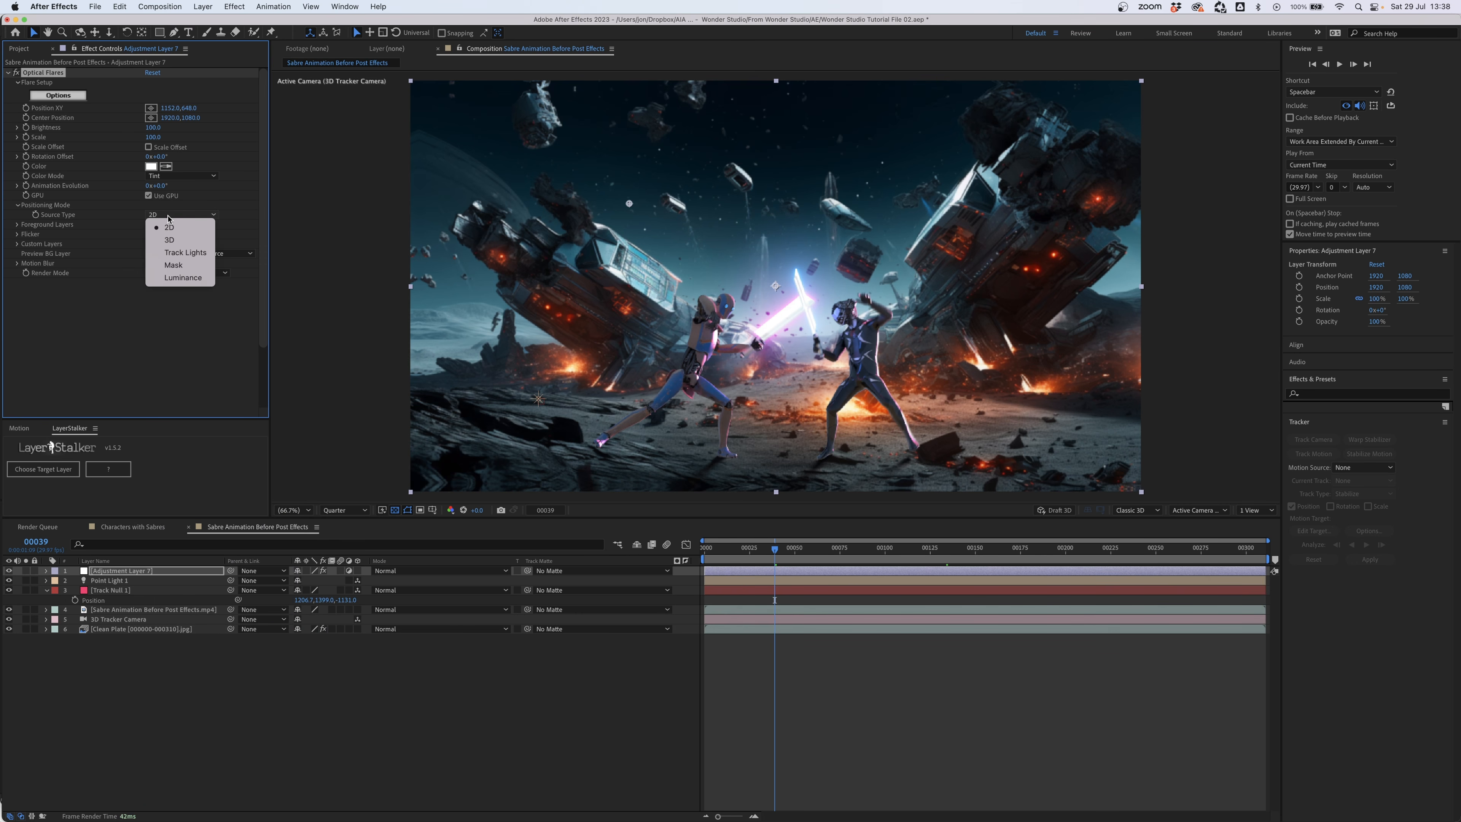
{"action": "left_click", "coordinate": [196, 257]}
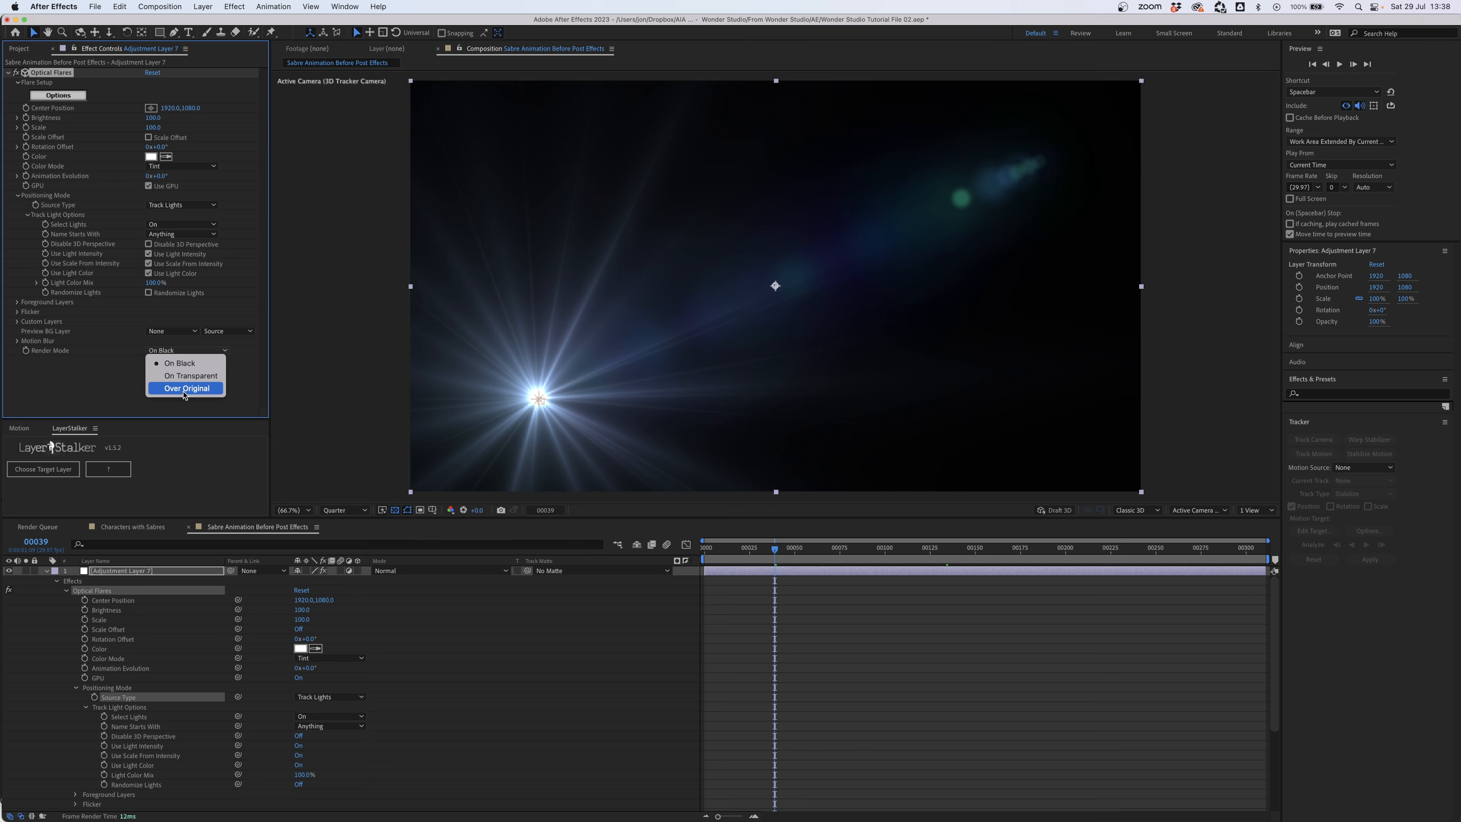
{"action": "left_click", "coordinate": [185, 387]}
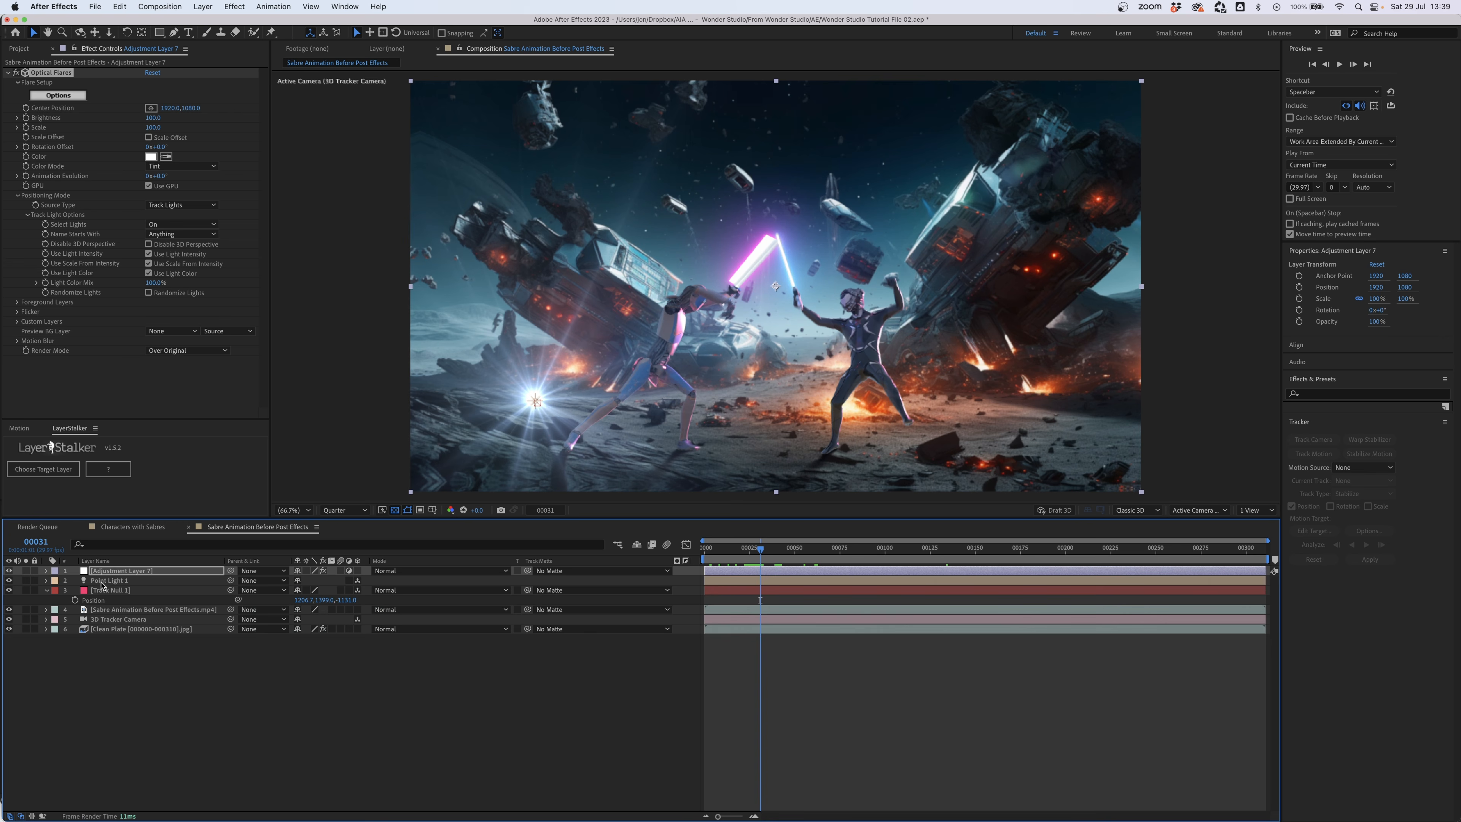
- Move Point Light 1 up to a Y position of about 642 and out beyond the frame's left edge
{"action": "left_click", "coordinate": [541, 345]}
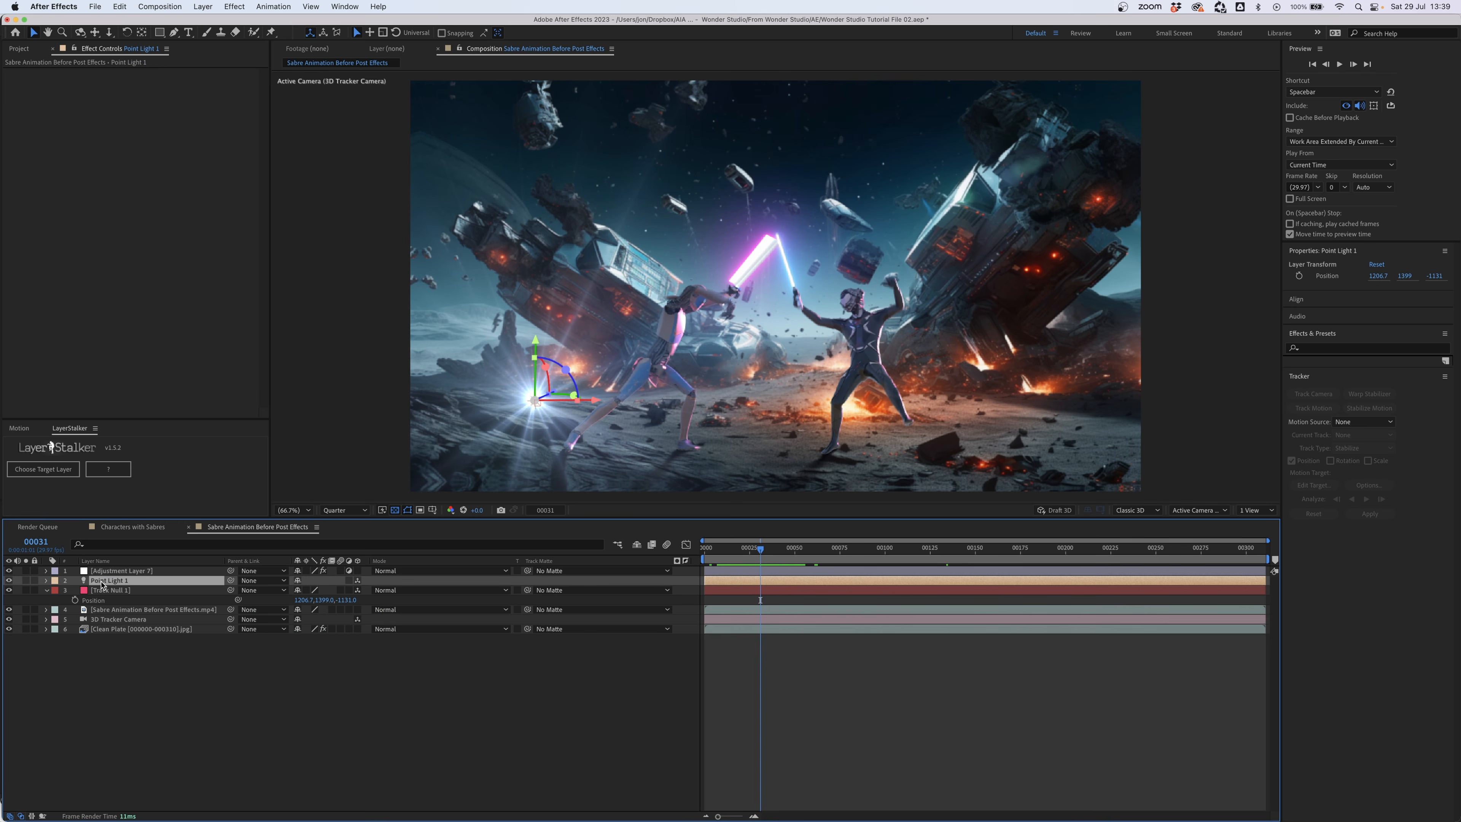
{"action": "left_click_drag", "start_coordinate": [540, 345], "coordinate": [540, 118]}
{"action": "left_click_drag", "start_coordinate": [595, 171], "coordinate": [355, 186]}
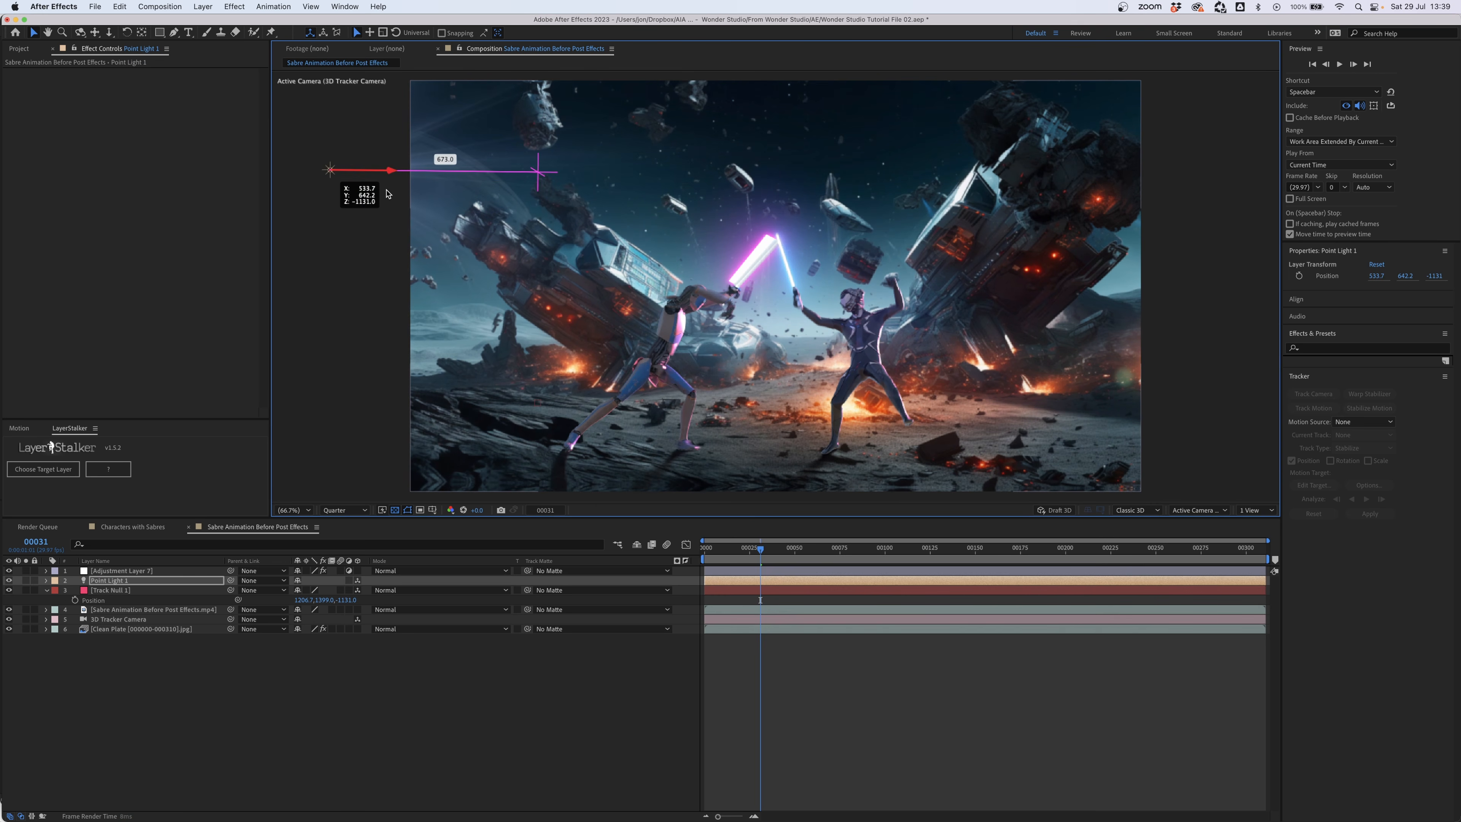
{"action": "key", "text": "comma"}
{"action": "key", "text": "comma"}
- Rename the adjustment layer as Lens Flare
{"action": "left_click", "coordinate": [121, 572]}
{"action": "key", "text": "Return"}
{"action": "type", "text": "L"}
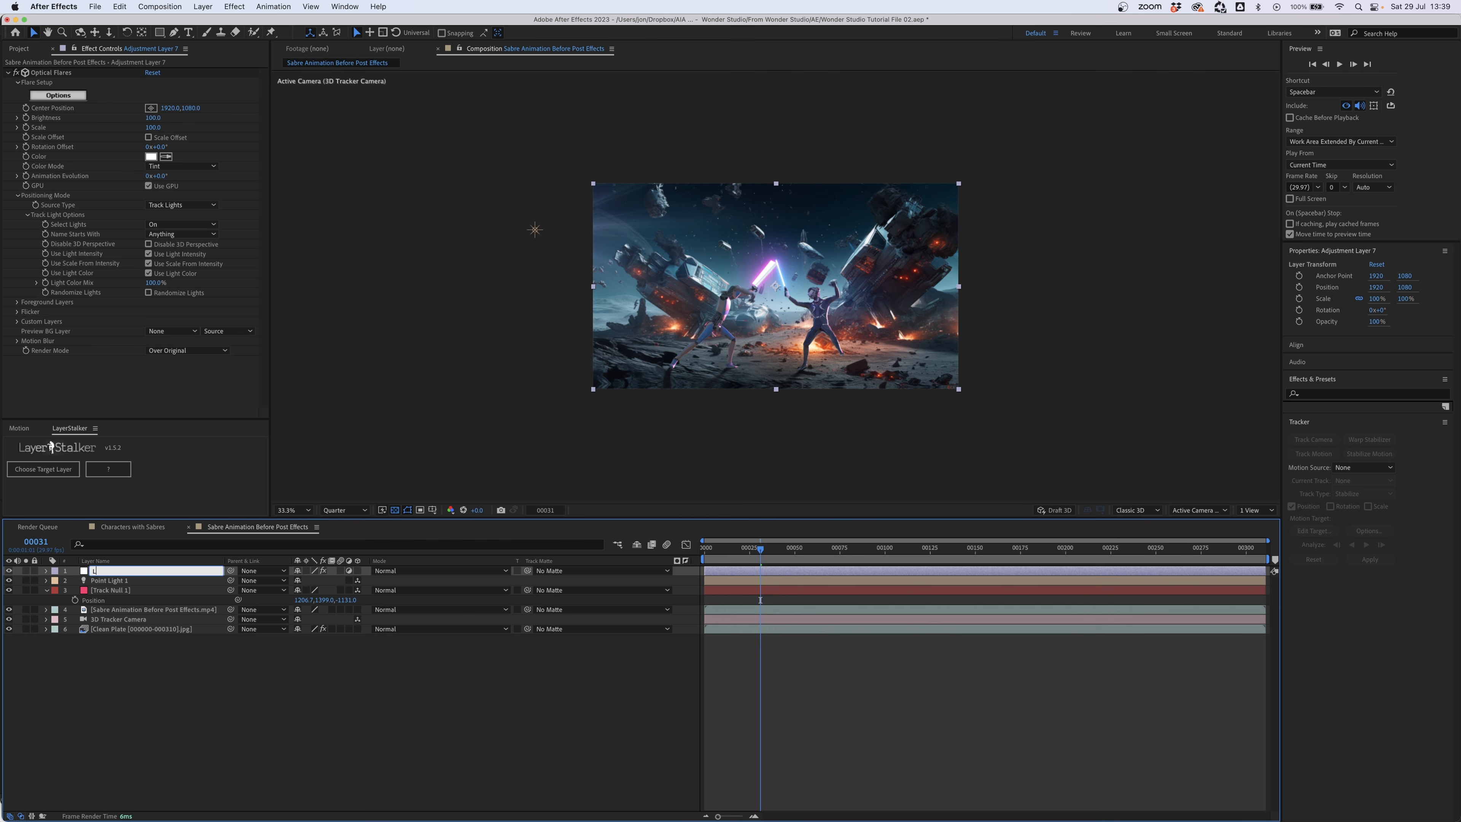
{"action": "type", "text": "ens Flare"}
{"action": "key", "text": "Return"}
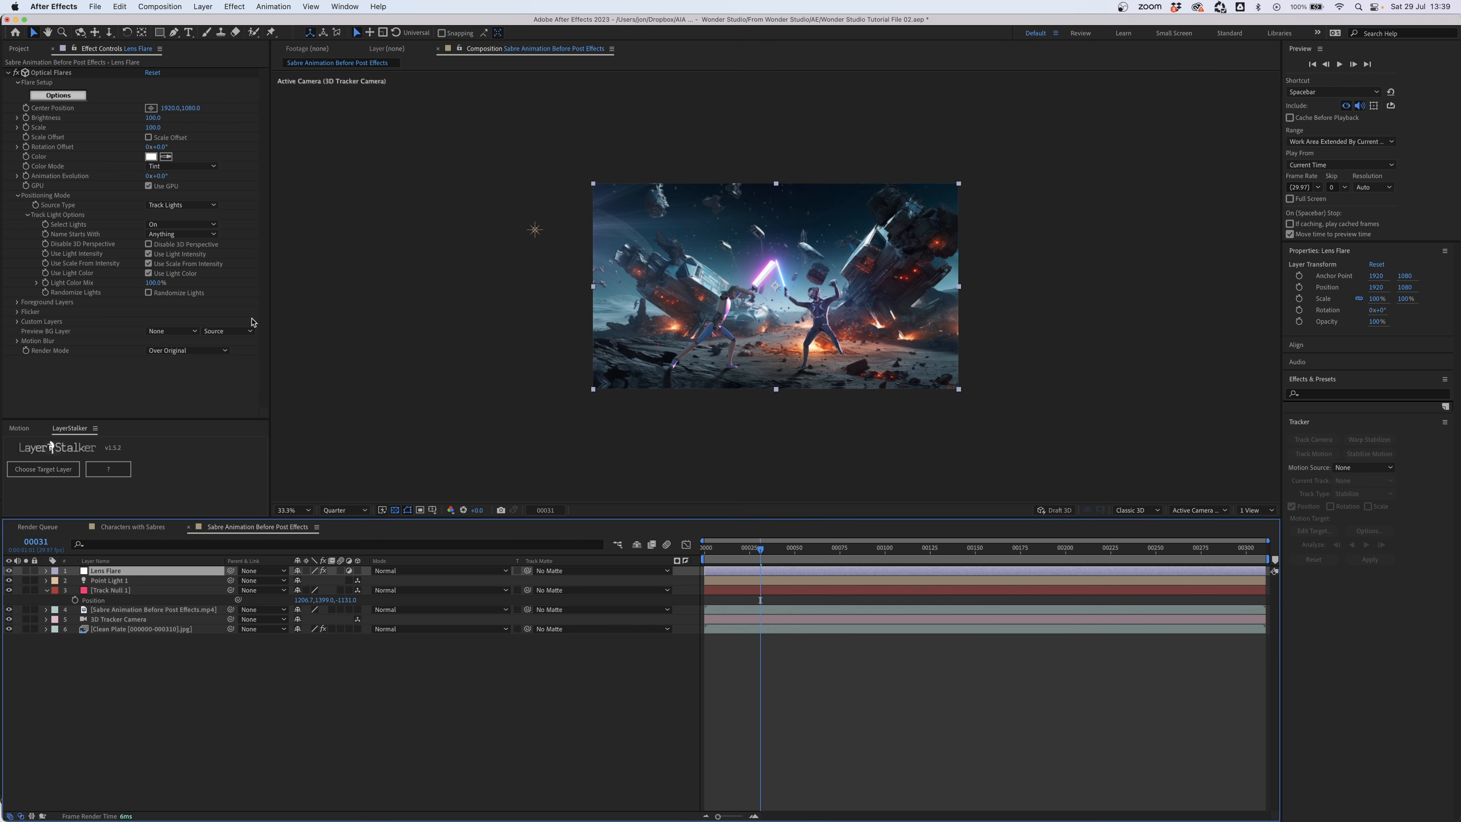
- Reposition the flare's center within the frame and set Point Light 1's color by sampling the glowing pink sabre
{"action": "left_click", "coordinate": [152, 109]}
{"action": "left_click", "coordinate": [780, 289]}
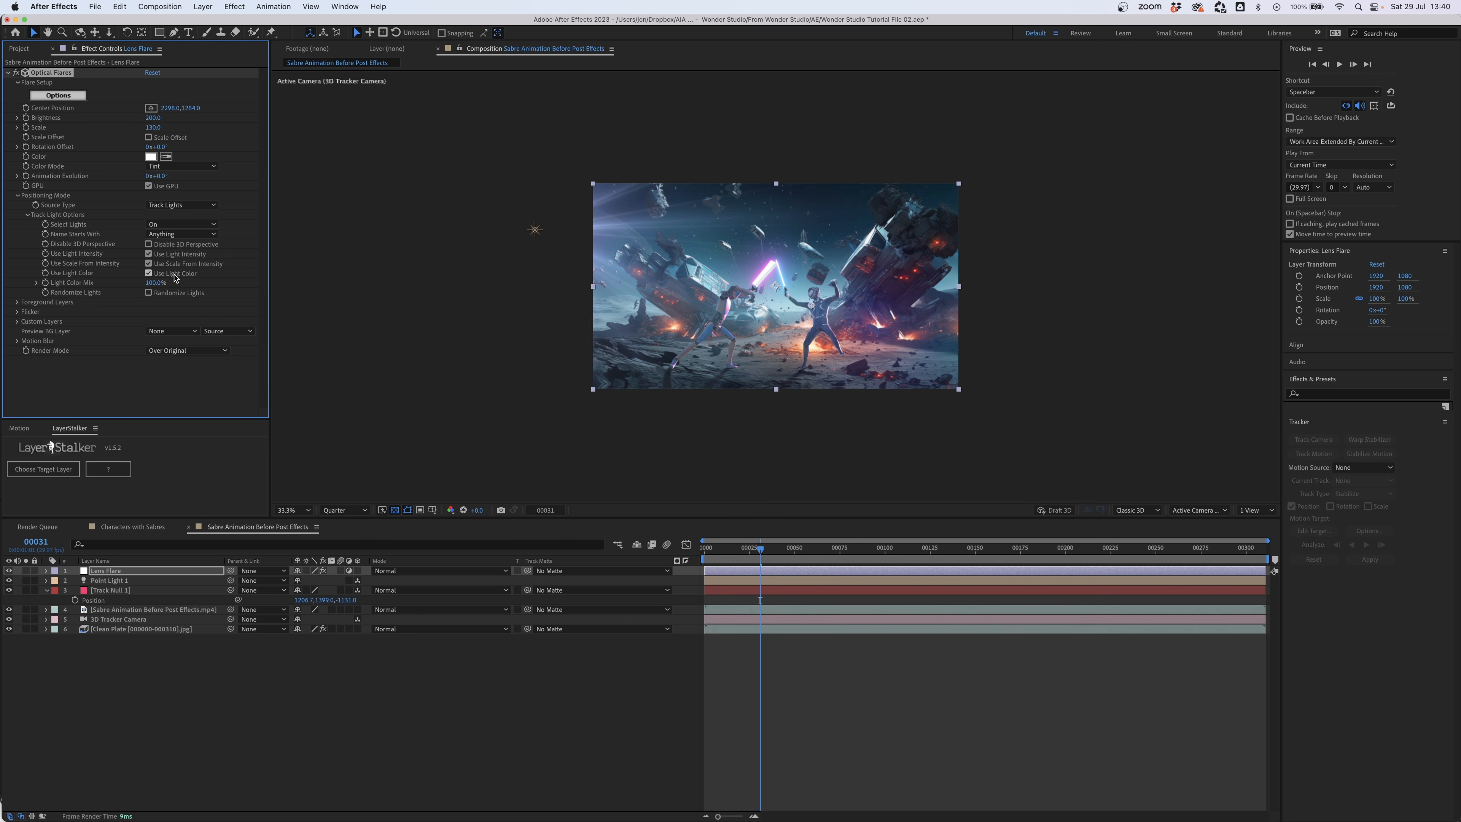
{"action": "left_click", "coordinate": [115, 581]}
{"action": "double_click", "coordinate": [115, 582]}
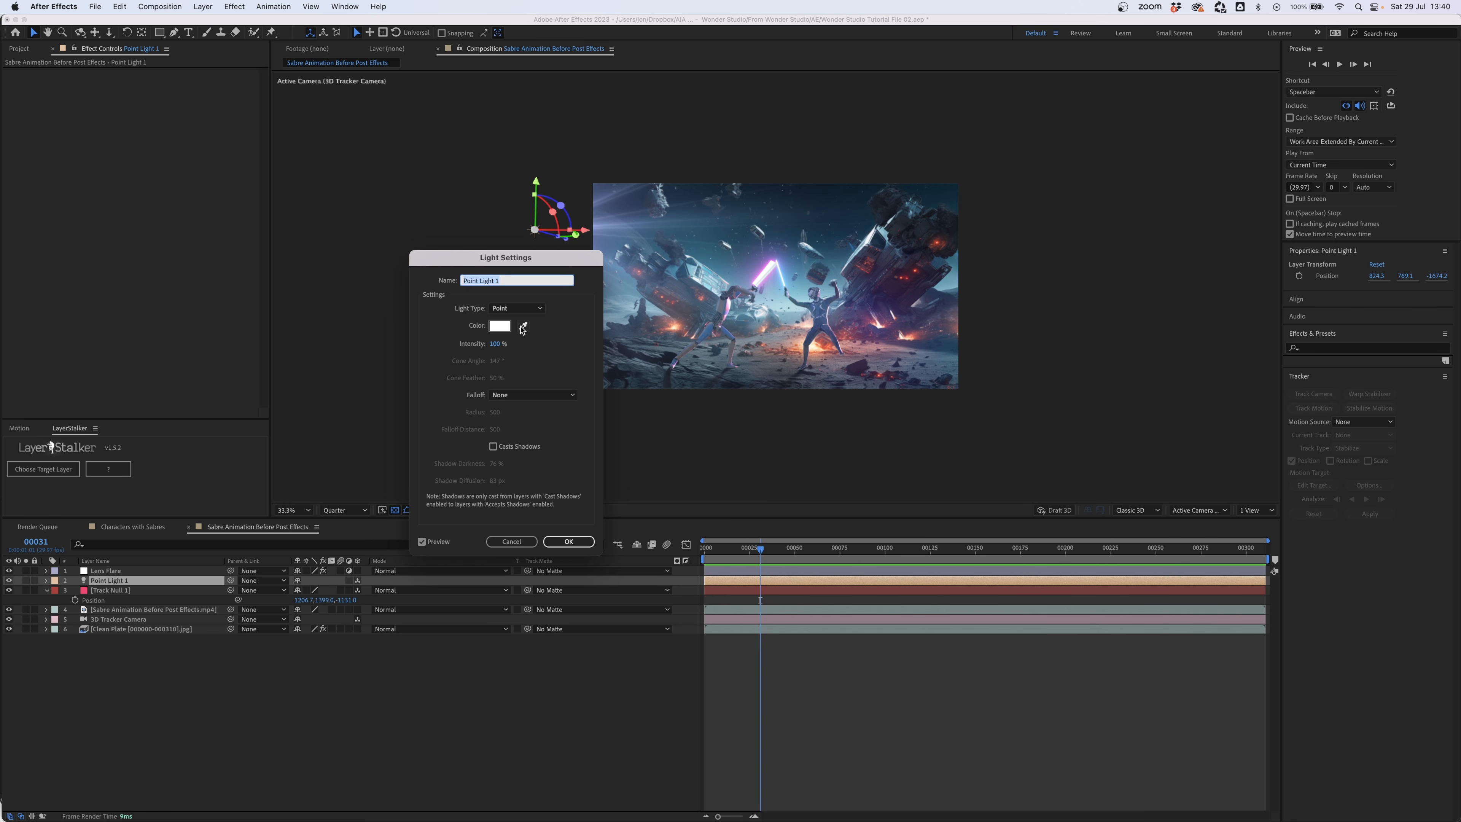
{"action": "left_click", "coordinate": [523, 325]}
{"action": "left_click", "coordinate": [759, 278]}
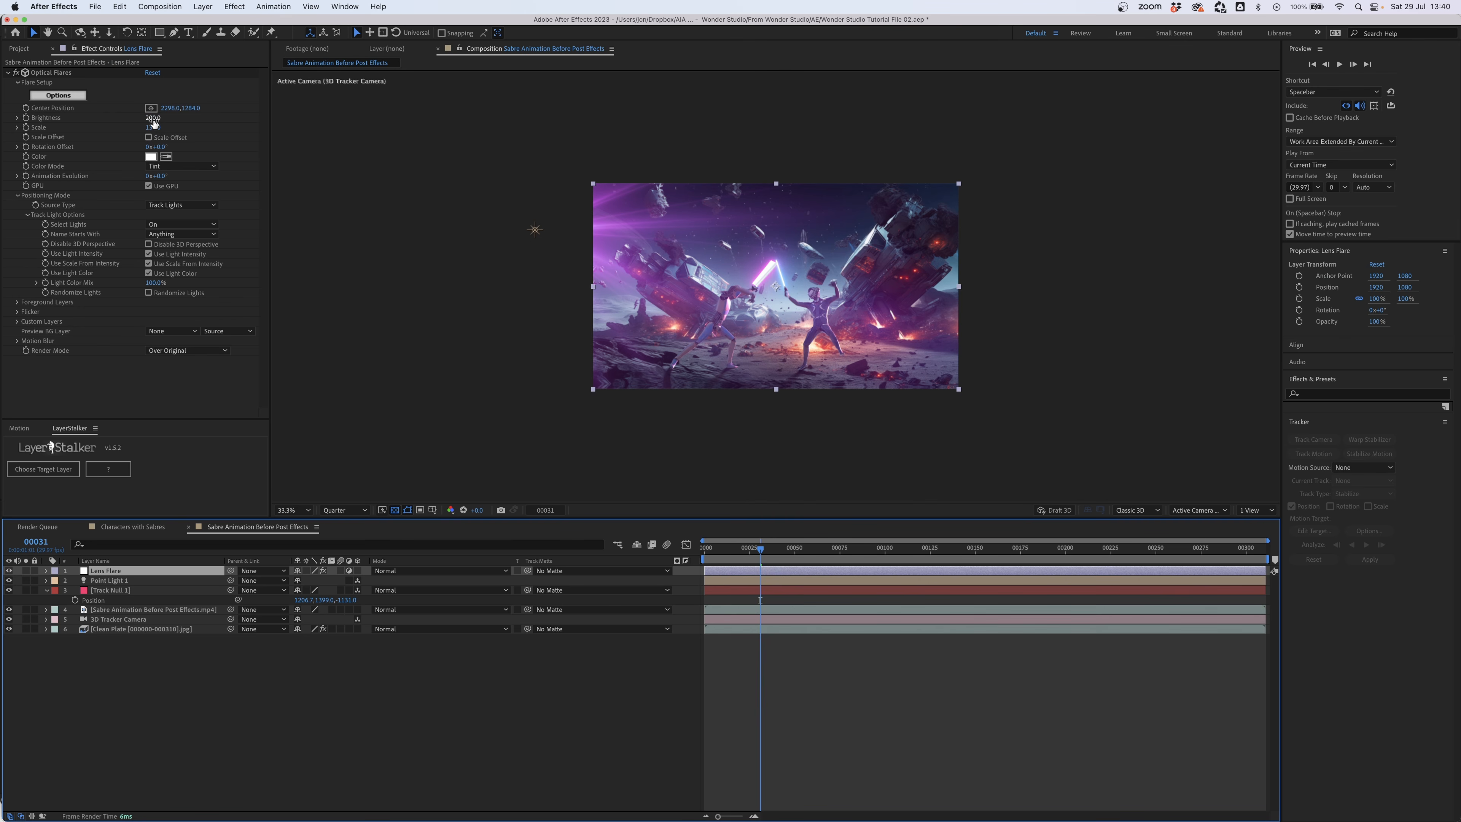
- Lower the Optical Flares brightness and check the flare at frame 74
{"action": "left_click_drag", "start_coordinate": [153, 118], "coordinate": [148, 121]}
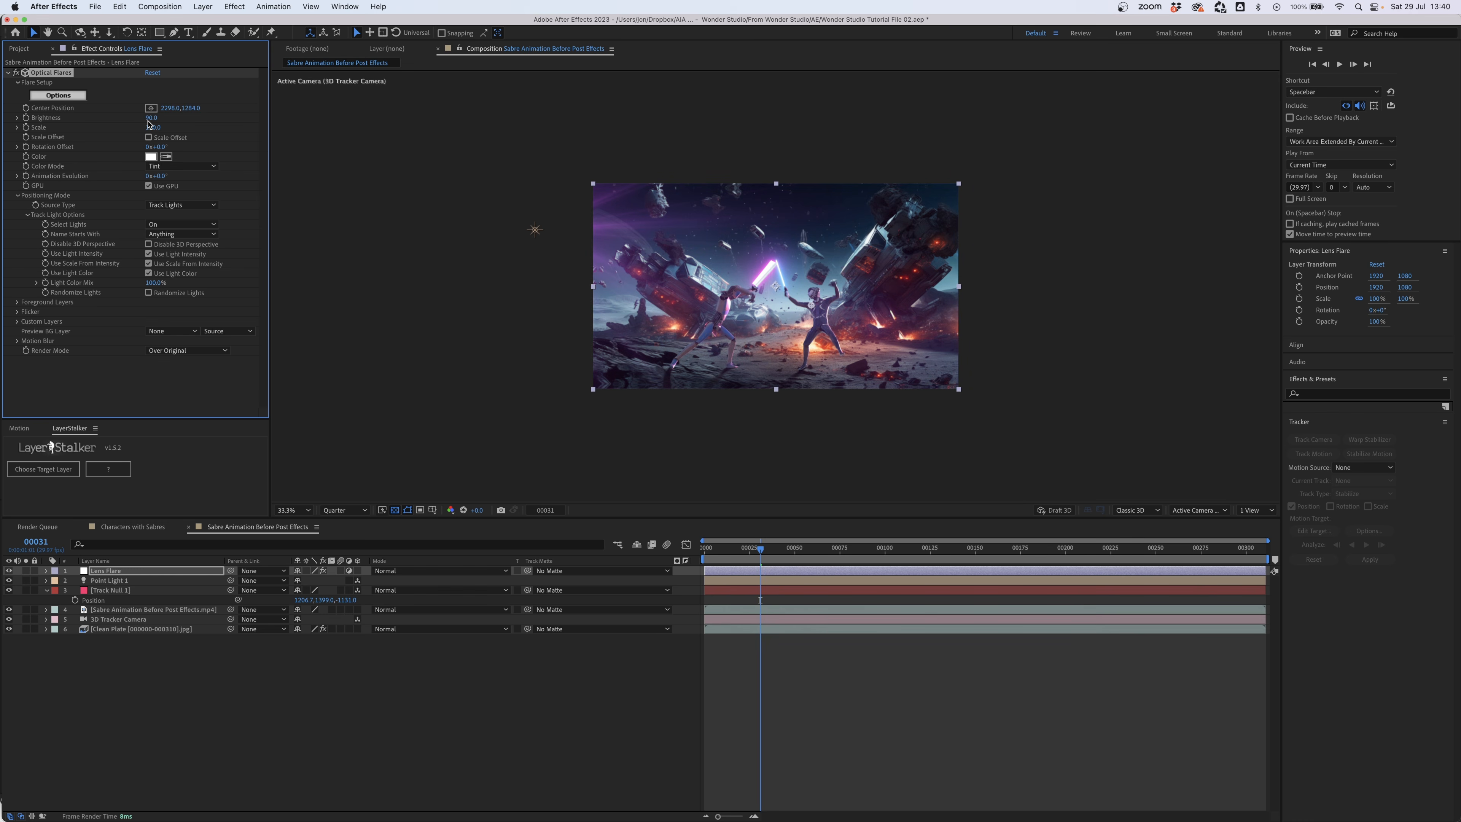
{"action": "mouse_move", "coordinate": [761, 550]}
{"action": "left_mouse_down"}
{"action": "mouse_move", "coordinate": [900, 566]}
{"action": "mouse_move", "coordinate": [838, 553]}
{"action": "left_mouse_up"}
- Duplicate Point Light 1, placing the copy beyond the frame's right edge with its intensity raised to about 740%
{"action": "left_click", "coordinate": [128, 581]}
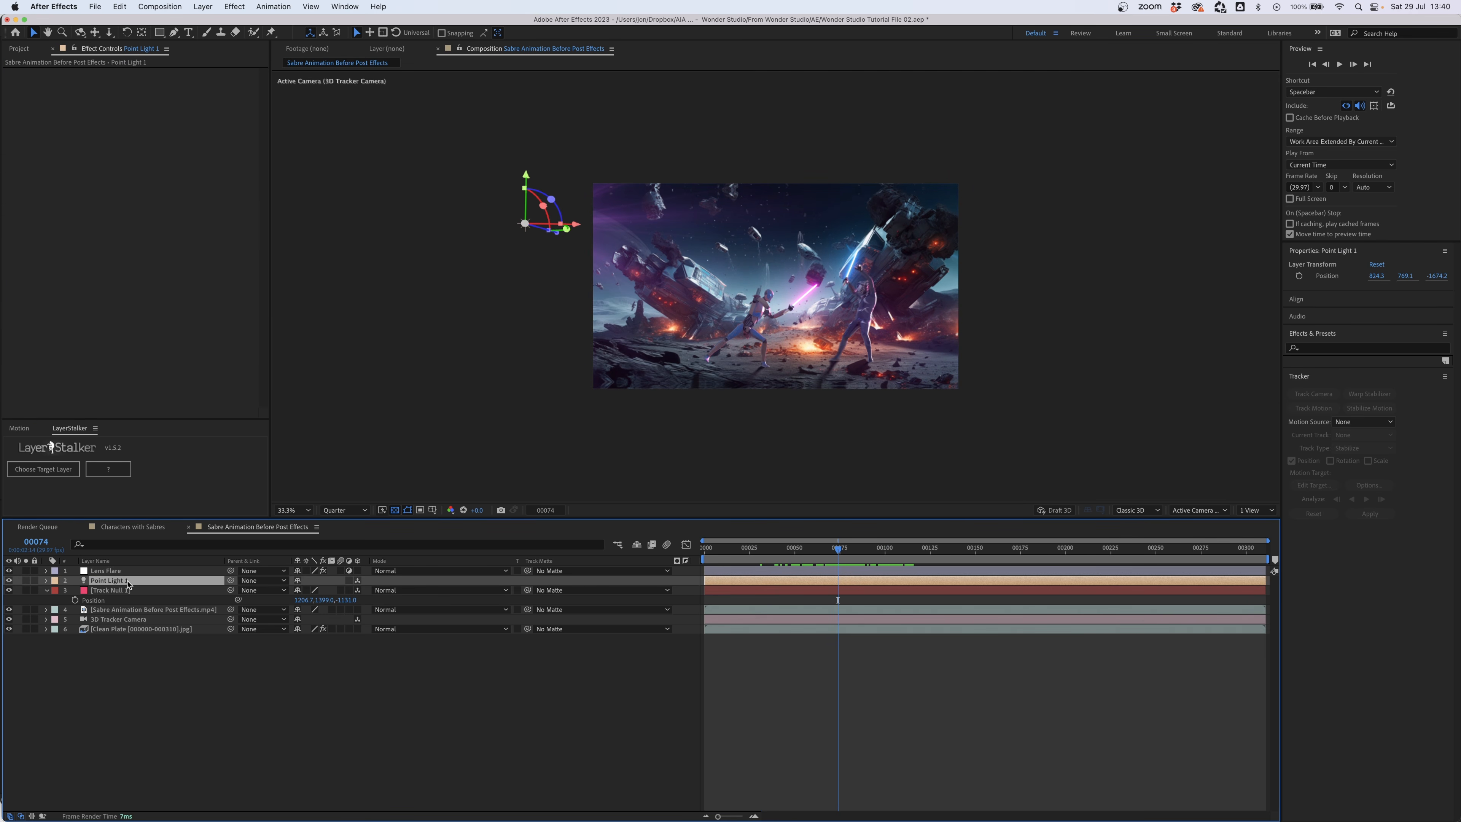
{"action": "key", "text": "ctrl+d"}
{"action": "left_click_drag", "start_coordinate": [558, 225], "coordinate": [1028, 252]}
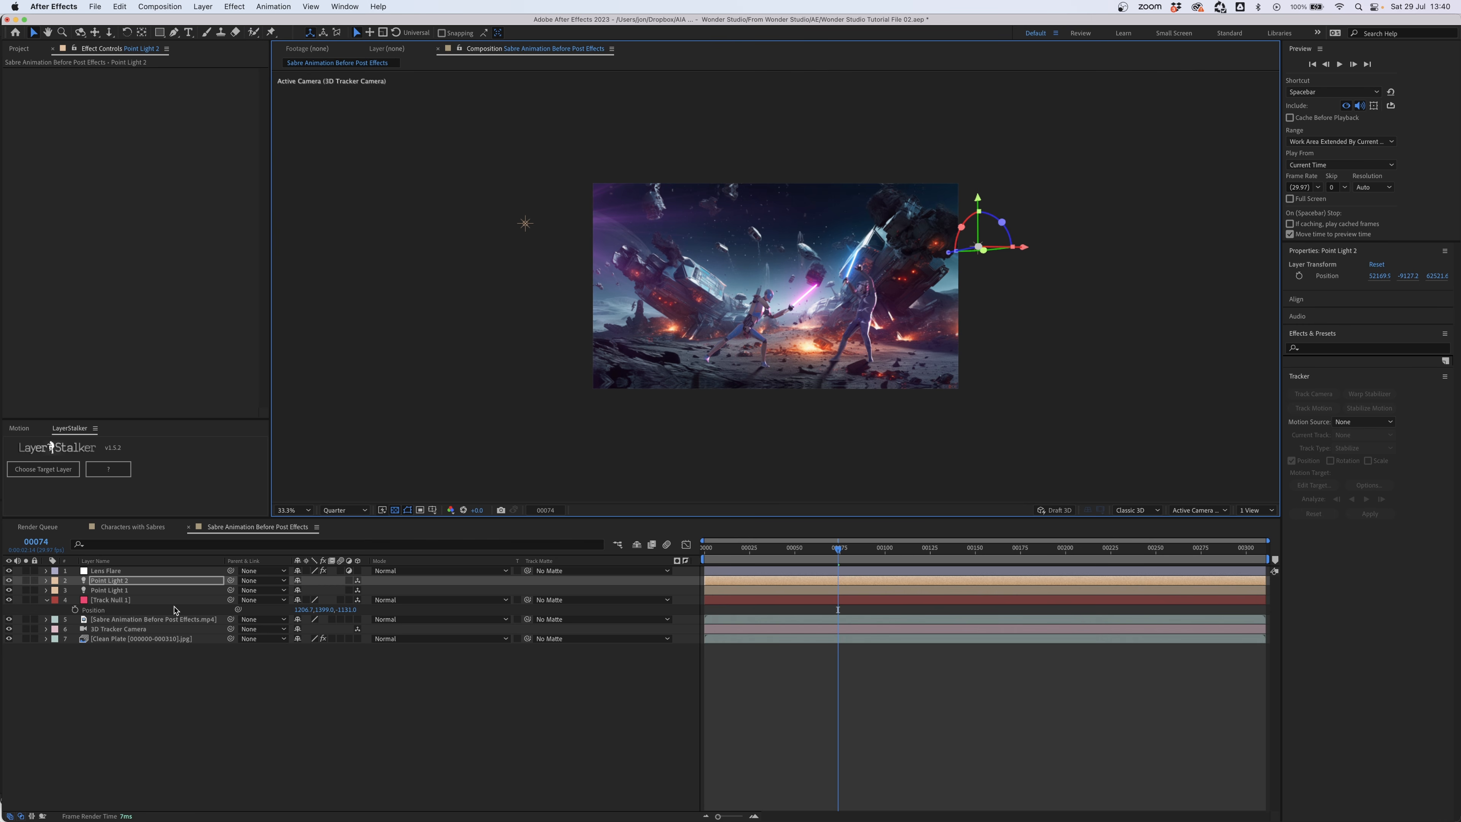
{"action": "key", "text": "t"}
{"action": "left_click_drag", "start_coordinate": [303, 600], "coordinate": [647, 586]}
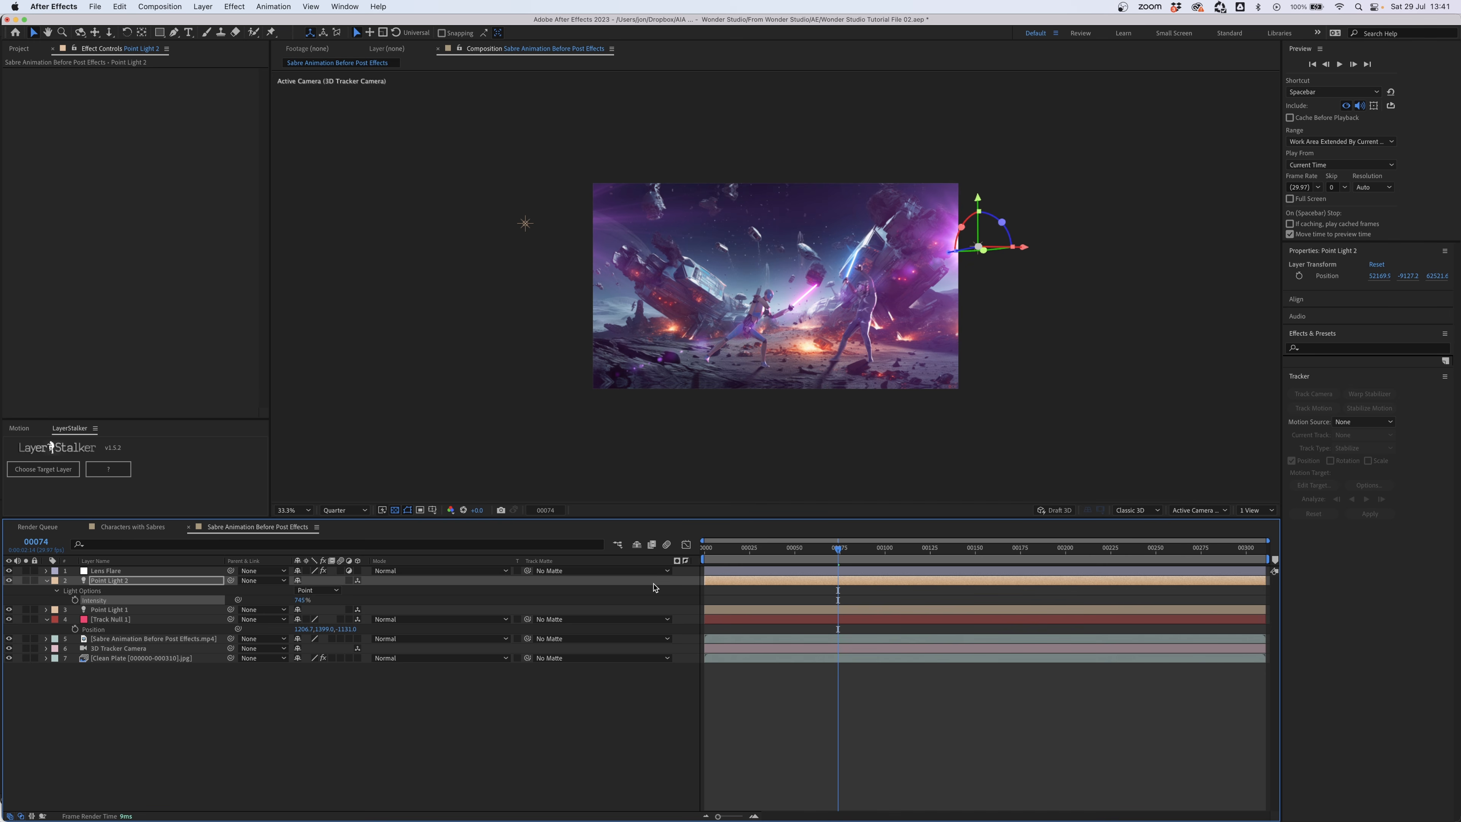
- Move the Lens Flare layer's flare center up and left to about 882, 906
{"action": "left_click", "coordinate": [114, 572]}
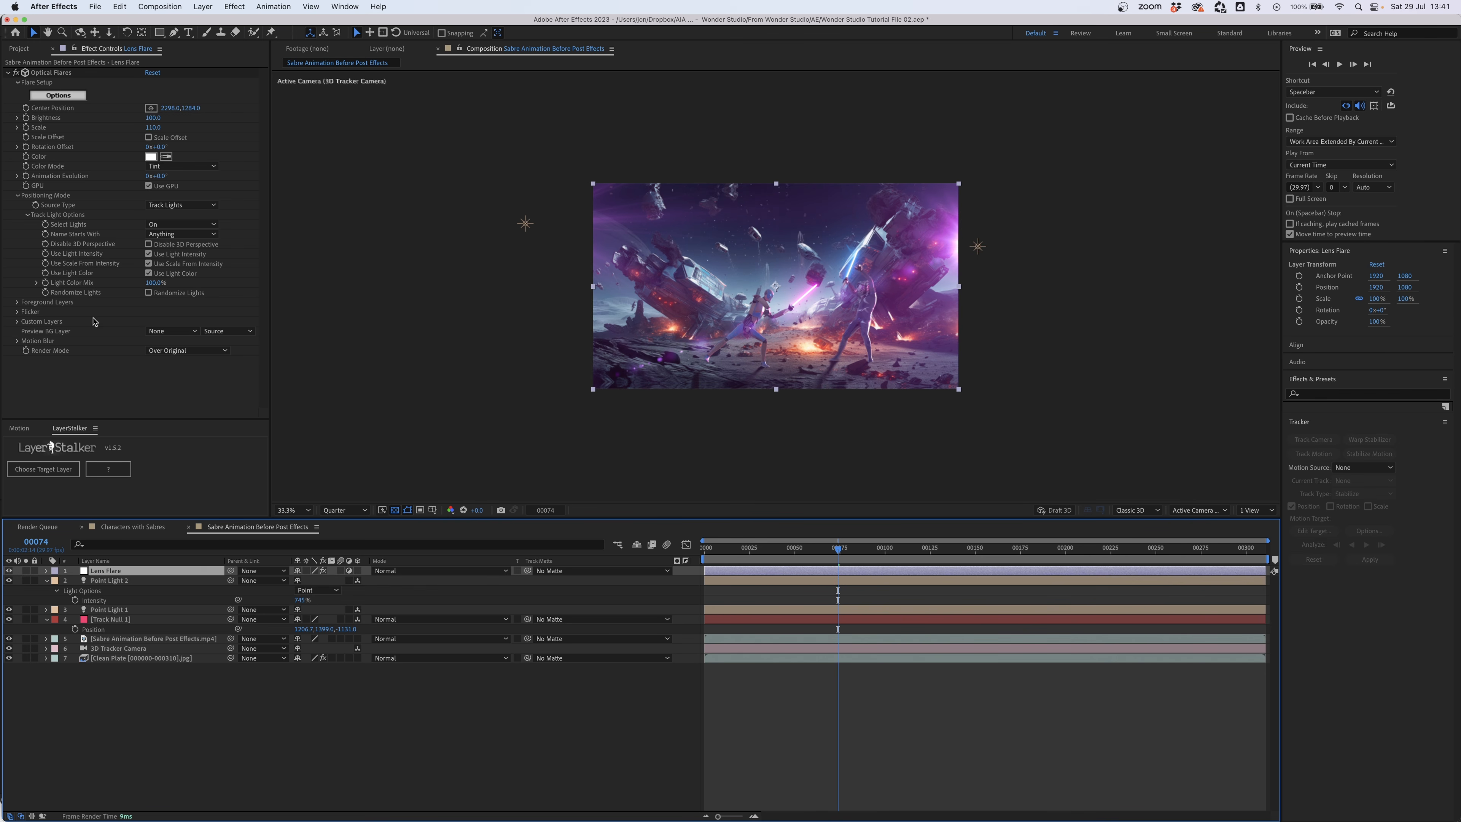
{"action": "left_click", "coordinate": [151, 108]}
{"action": "left_click", "coordinate": [752, 307]}
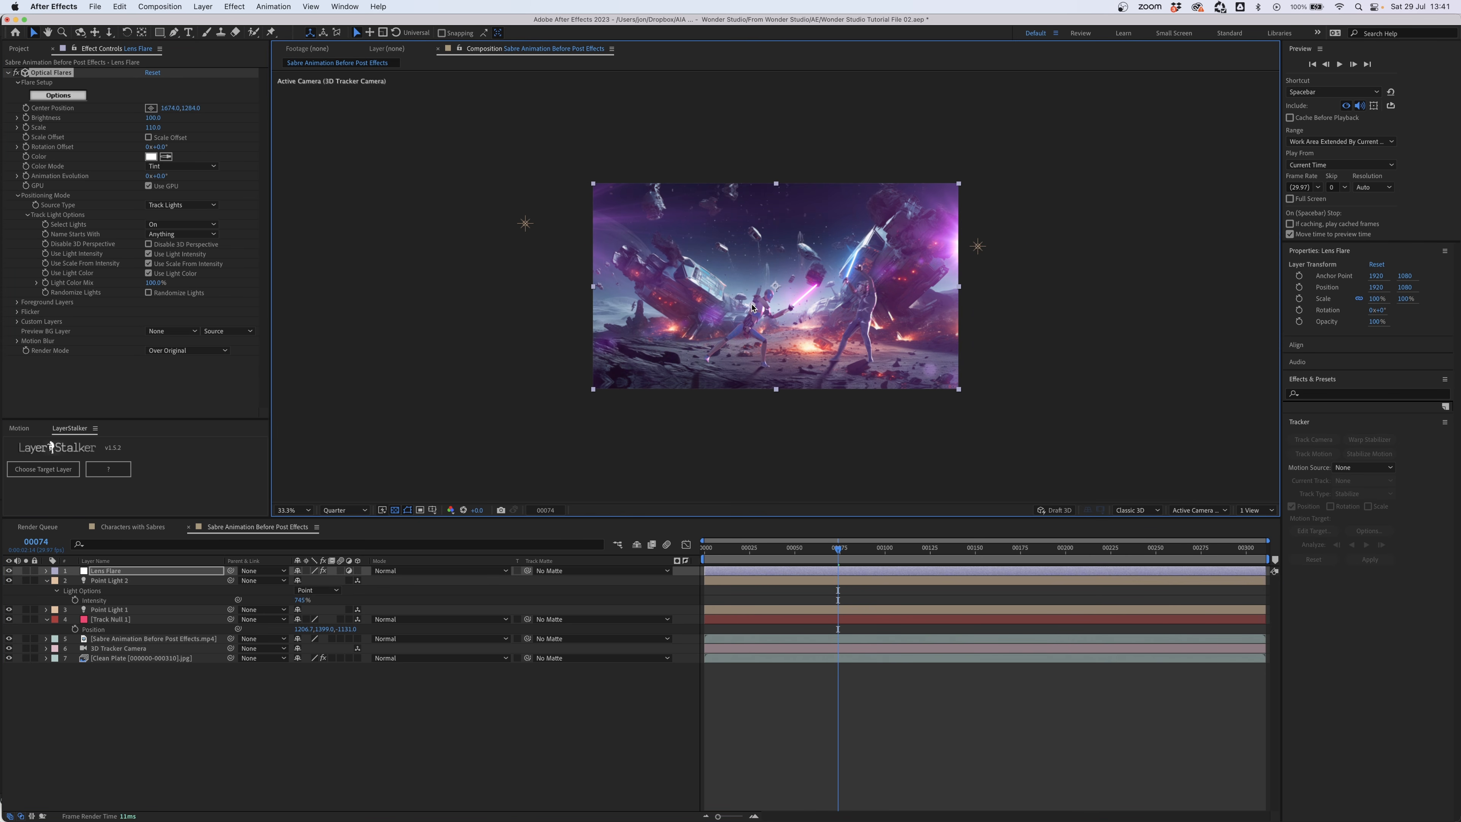
{"action": "left_click_drag", "start_coordinate": [752, 306], "coordinate": [676, 271]}
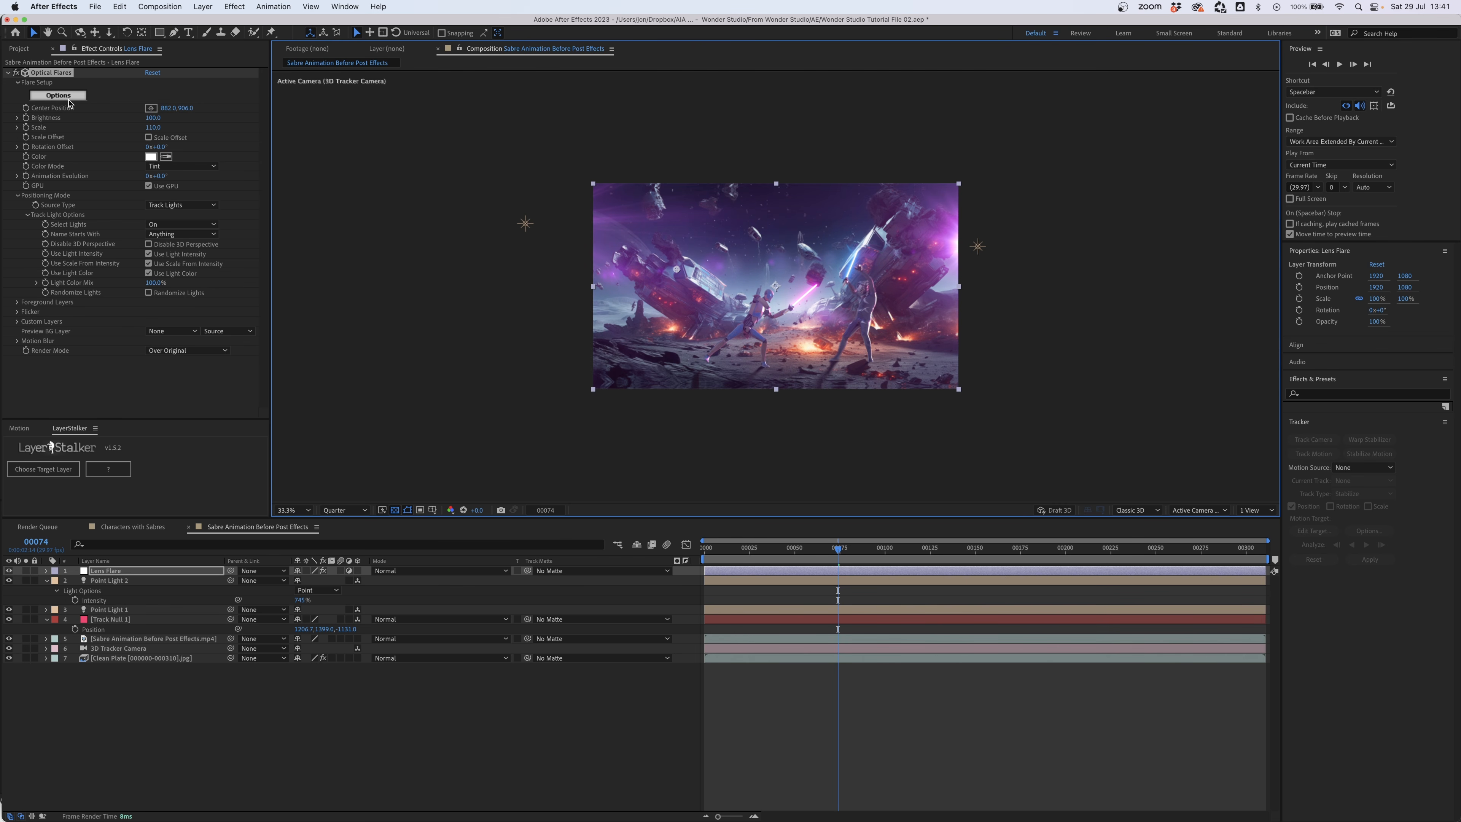
- Replace the flare design with the Bay preset from the Natural Flares collection
{"action": "left_click", "coordinate": [58, 96]}
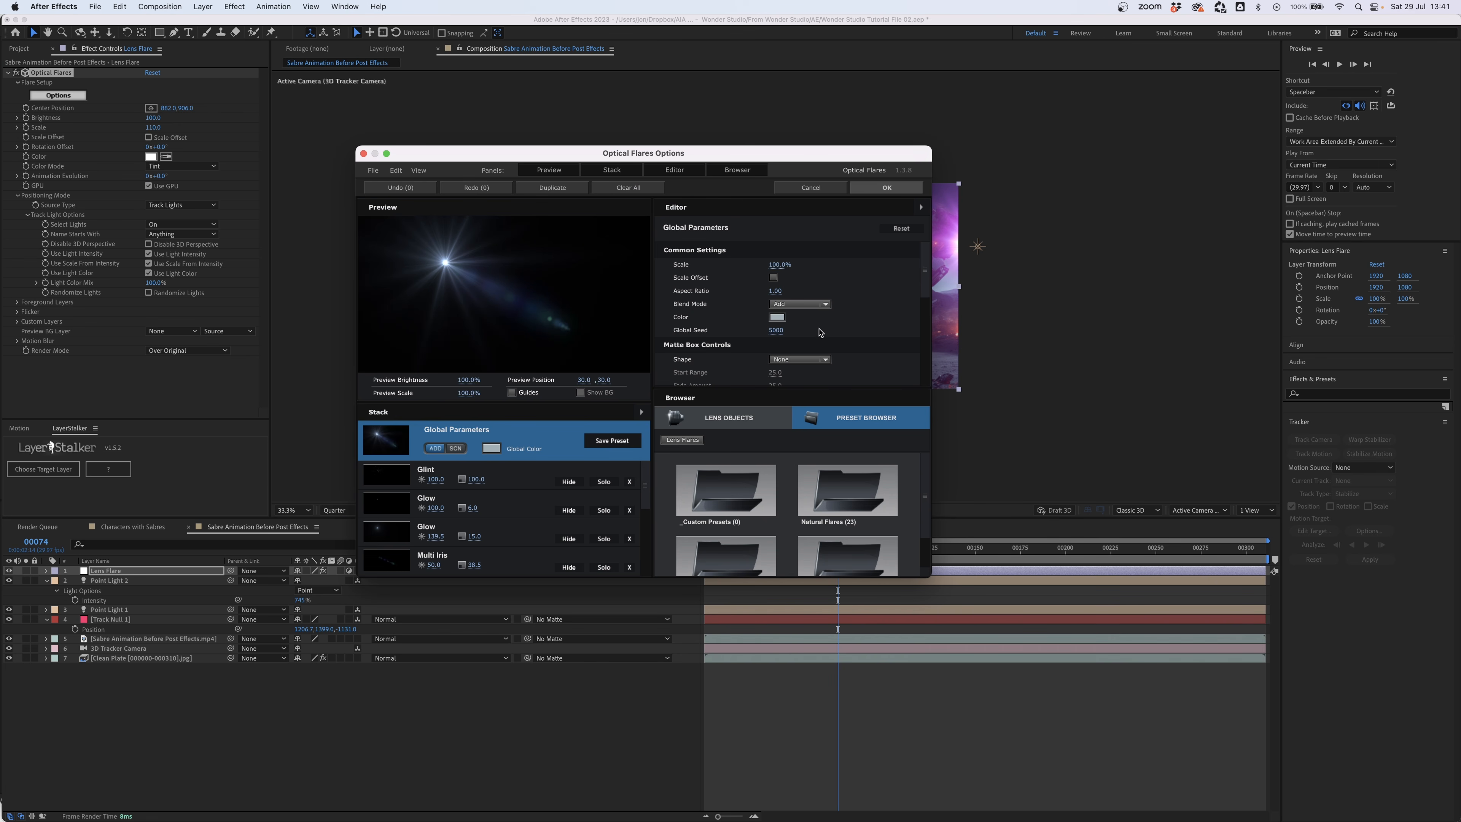
{"action": "double_click", "coordinate": [851, 495]}
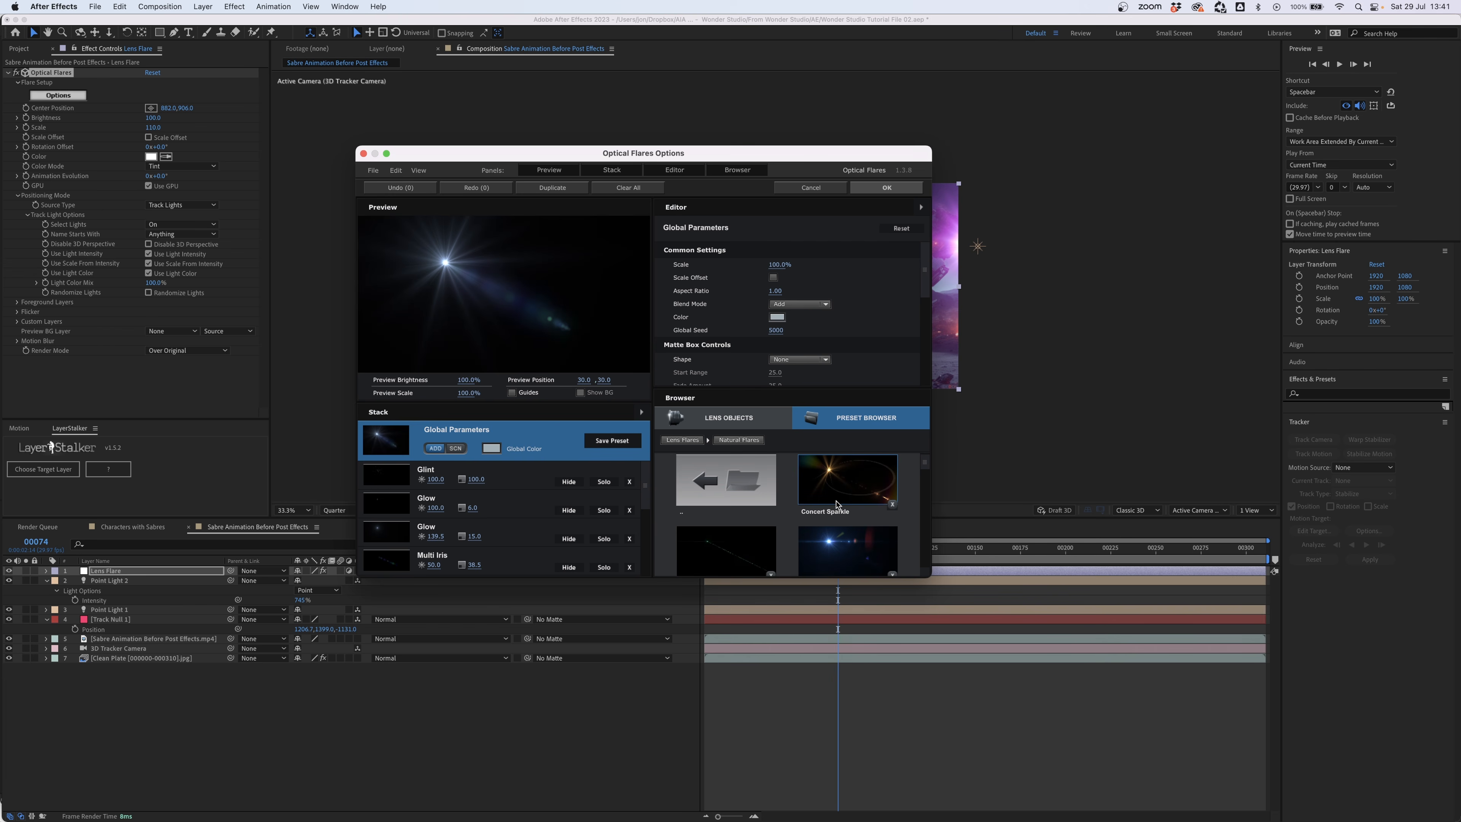
{"action": "scroll", "coordinate": [835, 504], "scroll_direction": "down", "scroll_amount": 3}
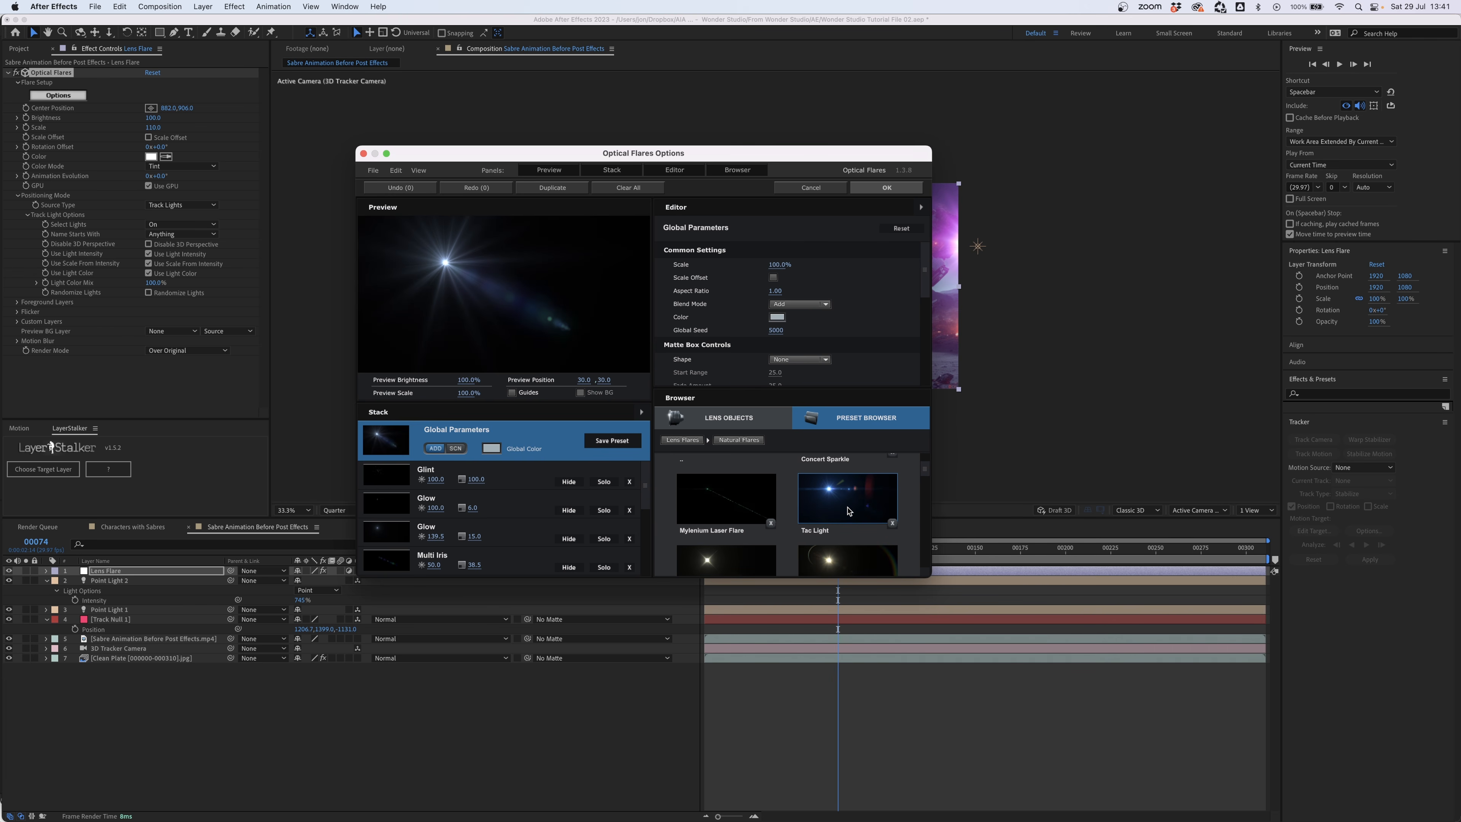
{"action": "scroll", "coordinate": [847, 510], "scroll_direction": "down", "scroll_amount": 3}
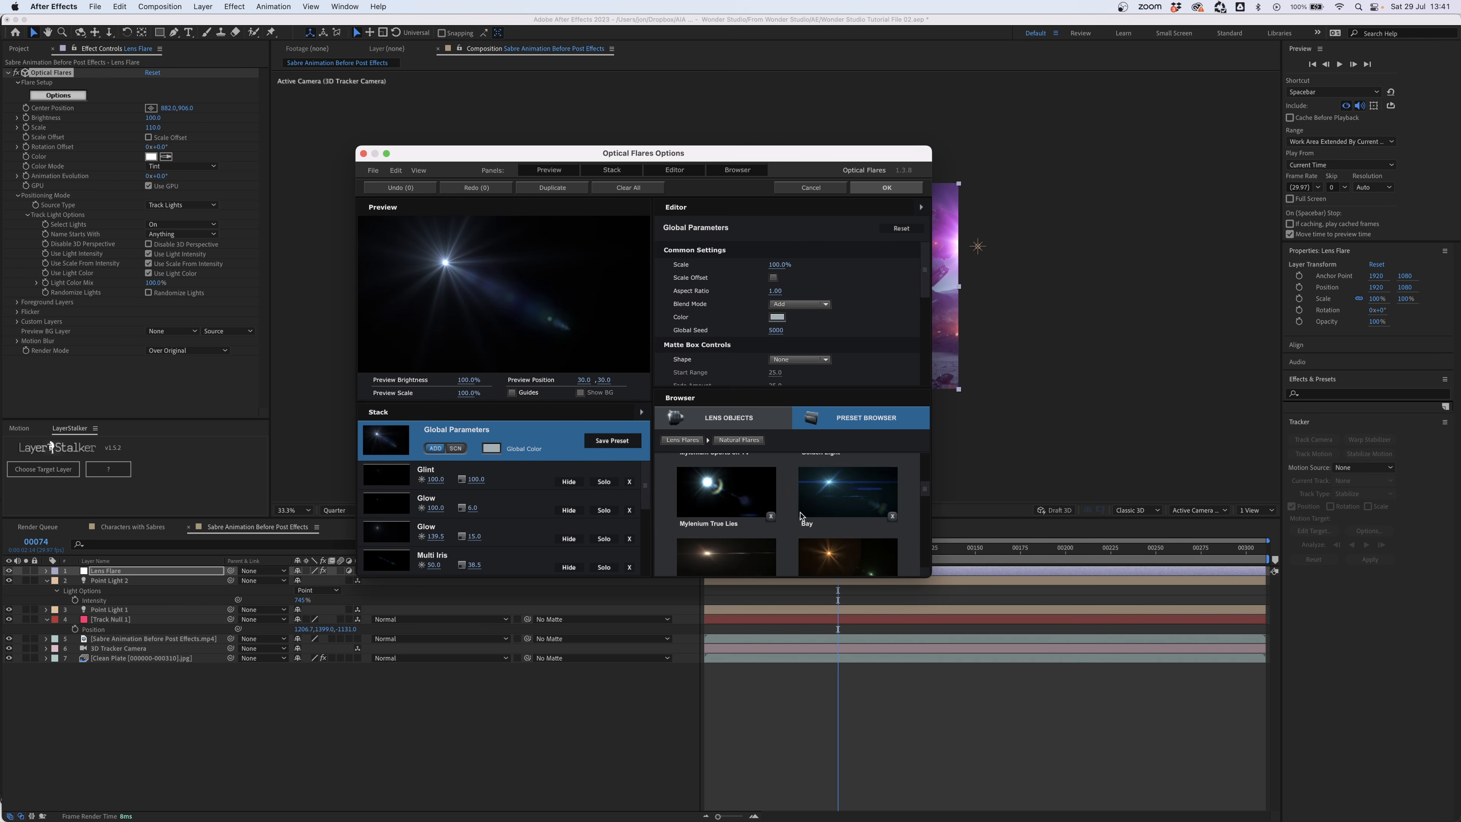
{"action": "left_click", "coordinate": [827, 499]}
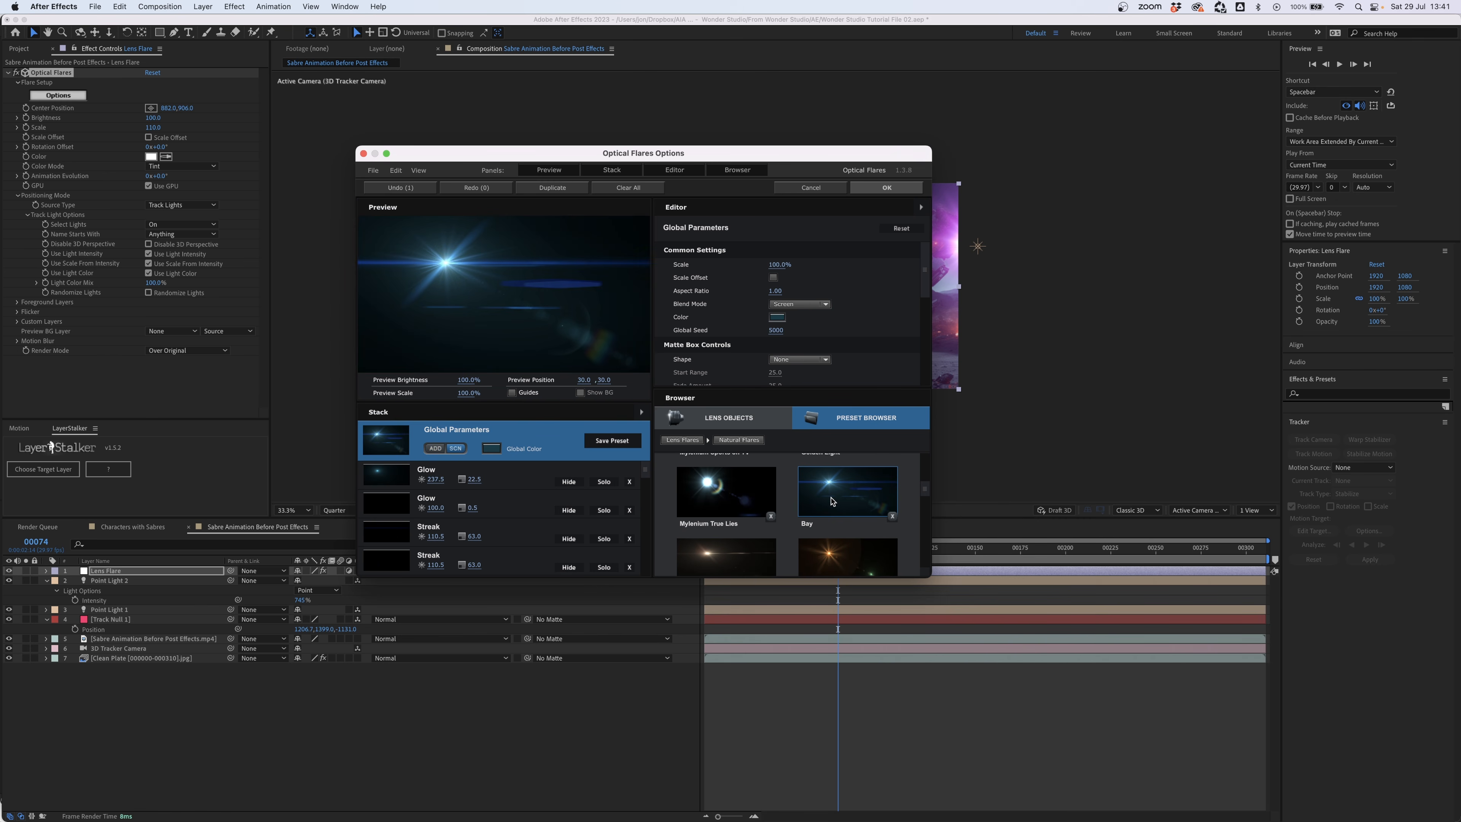
{"action": "left_click", "coordinate": [883, 188]}
- At frame 134, move Point Light 2 farther right outside the frame and reduce its intensity to about 600%
{"action": "left_click_drag", "start_coordinate": [838, 550], "coordinate": [948, 551]}
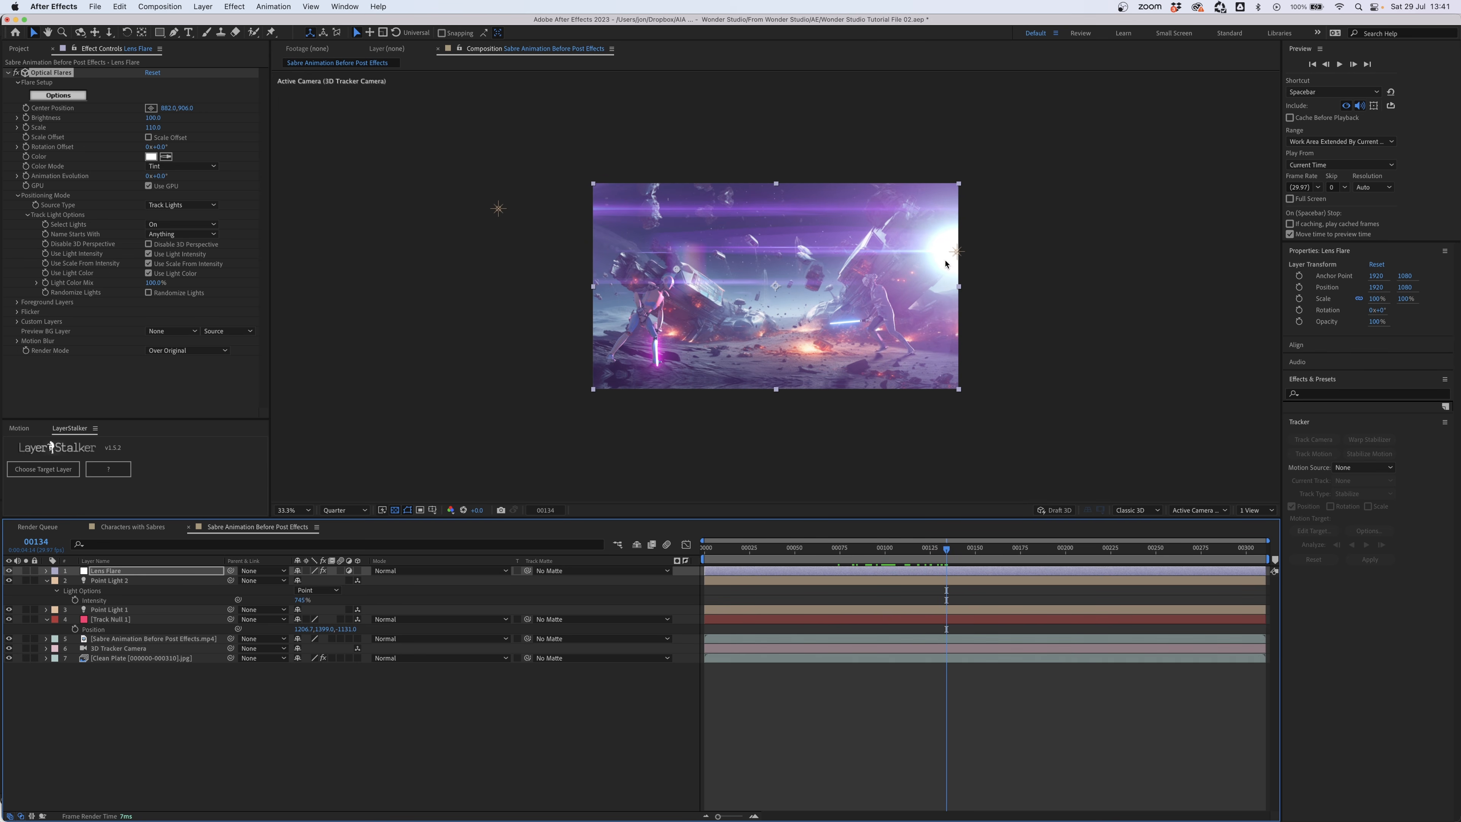
{"action": "left_click", "coordinate": [955, 253]}
{"action": "left_click_drag", "start_coordinate": [1003, 261], "coordinate": [1176, 263]}
{"action": "key", "text": "u"}
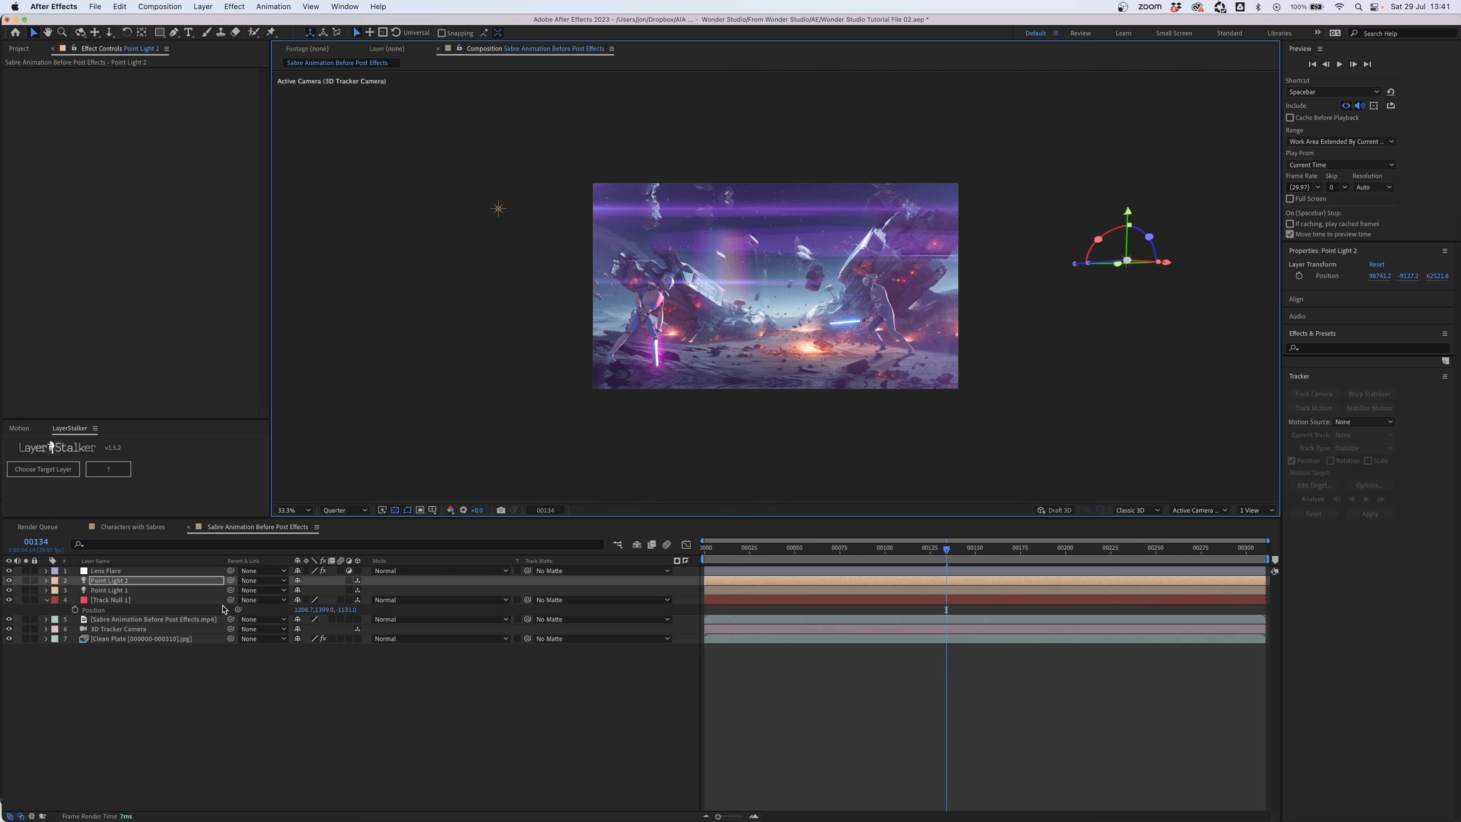
{"action": "key", "text": "t"}
{"action": "left_click_drag", "start_coordinate": [303, 600], "coordinate": [281, 600]}
- Apply the Messy lens texture image to the flare's global parameters
{"action": "left_click", "coordinate": [105, 571]}
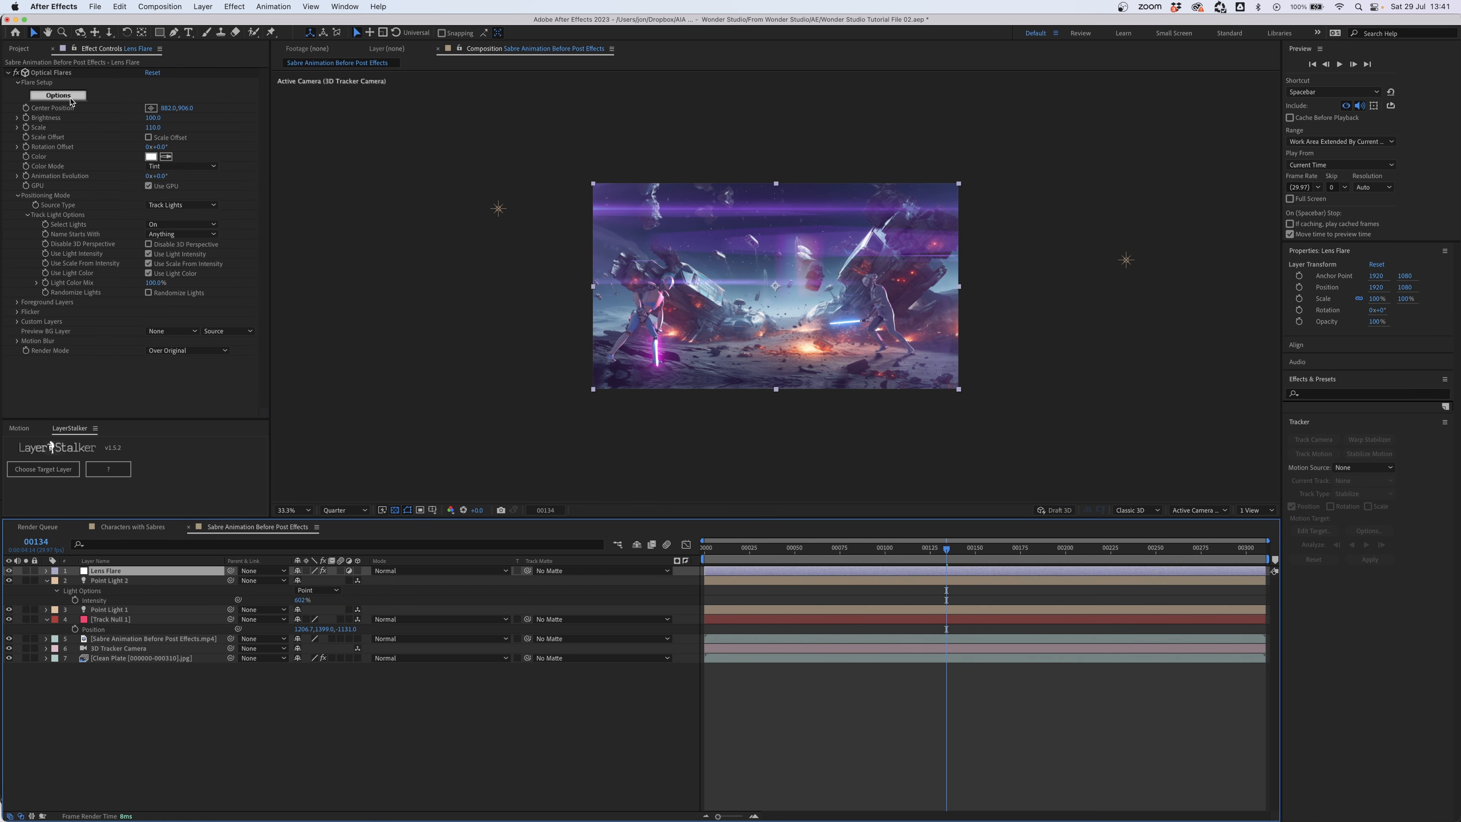
{"action": "left_click", "coordinate": [58, 96]}
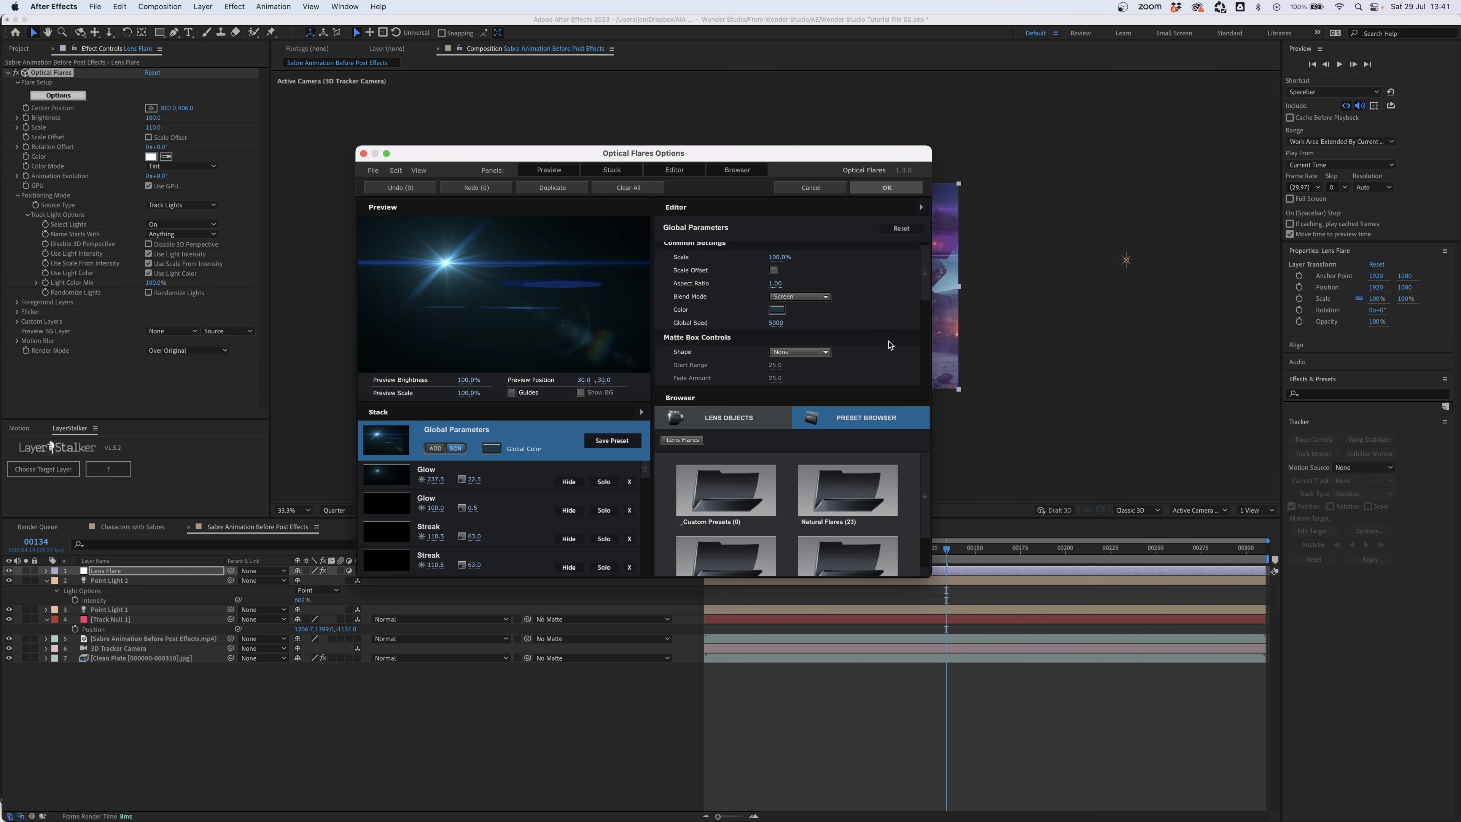
{"action": "scroll", "coordinate": [846, 341], "scroll_direction": "down", "scroll_amount": 1}
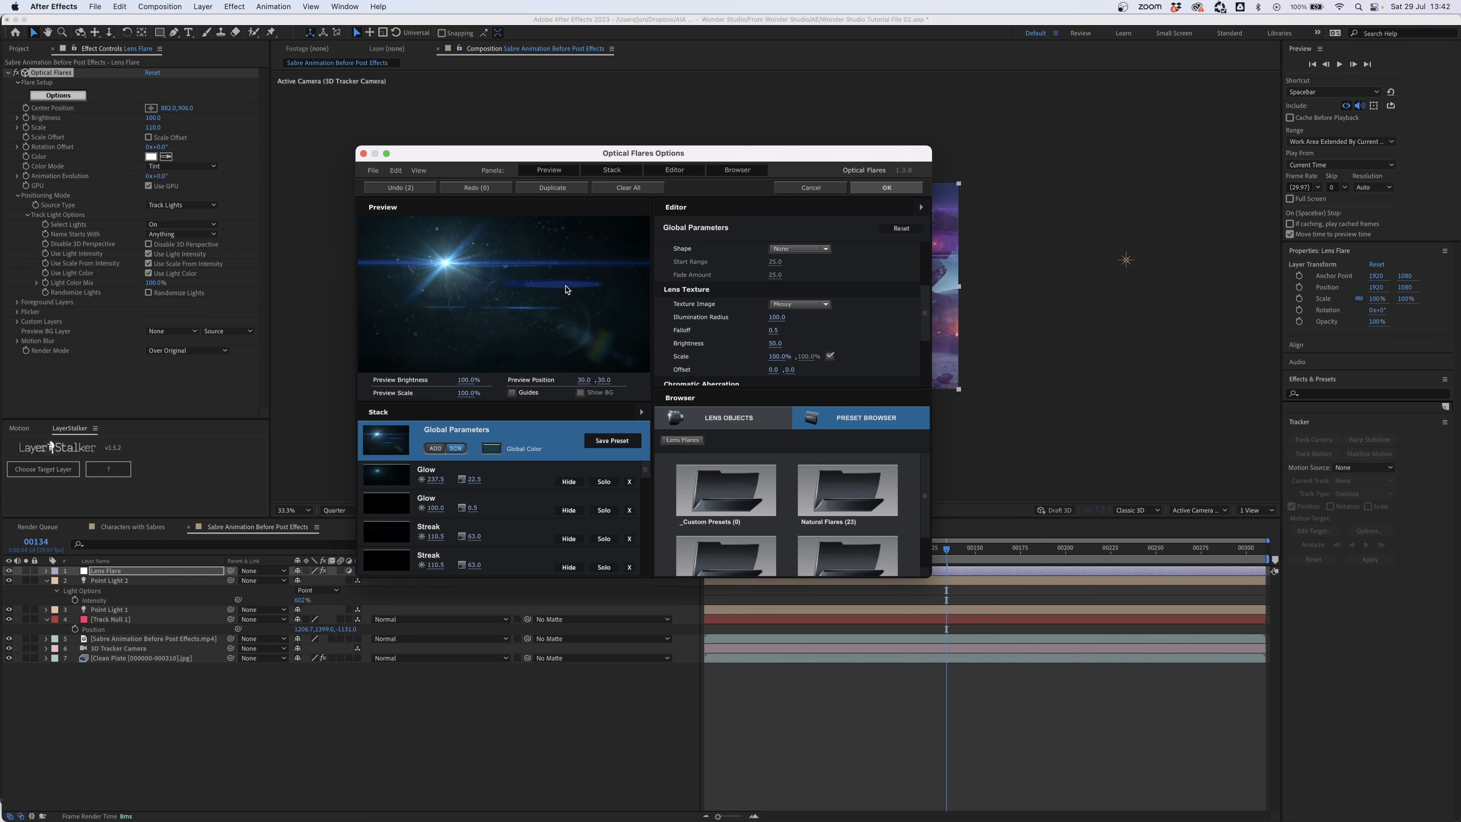
{"action": "left_click", "coordinate": [895, 189]}
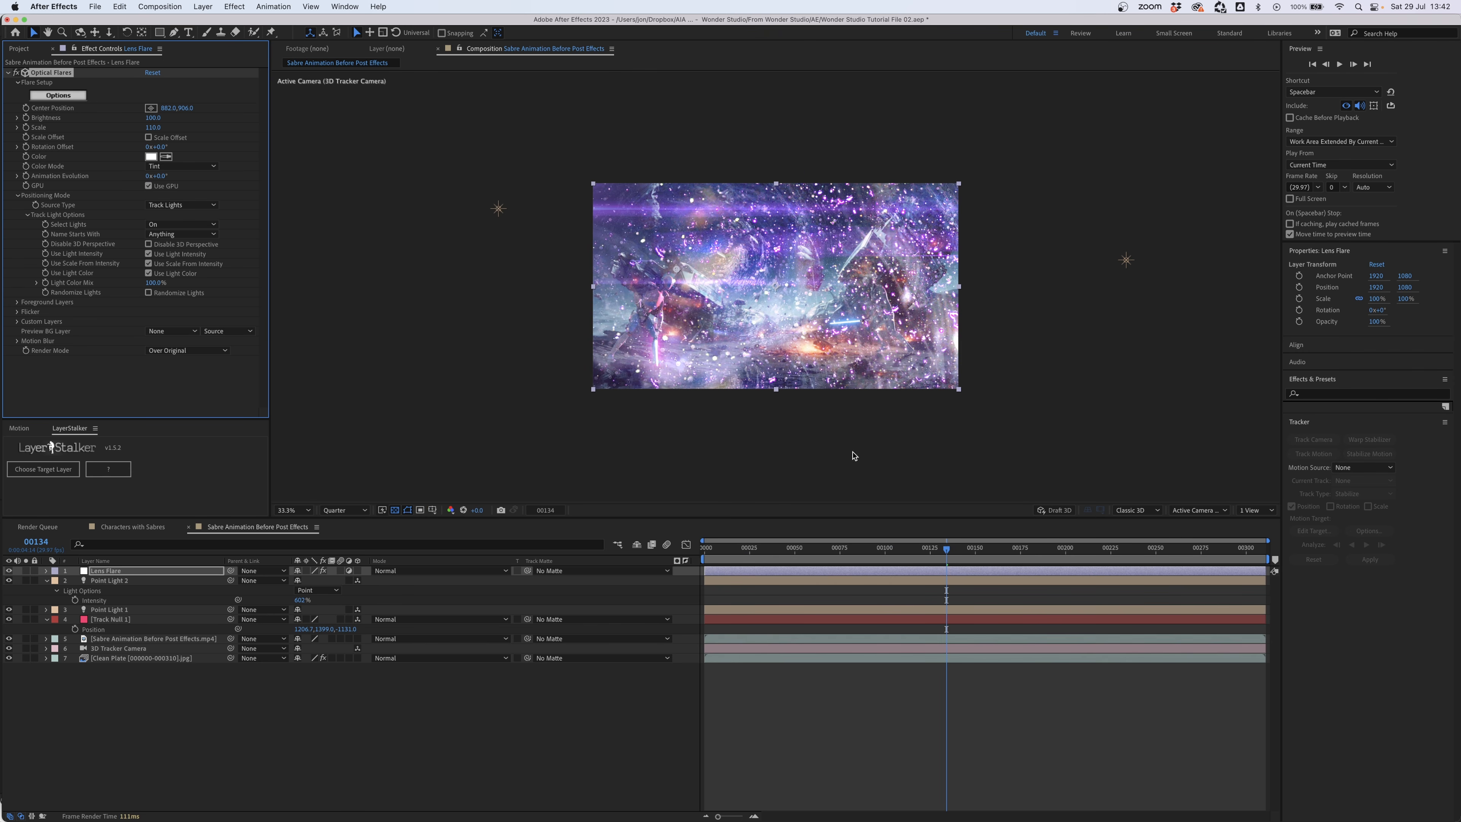
- Try lowering the Optical Flares brightness at frame 70
{"action": "left_click", "coordinate": [832, 557]}
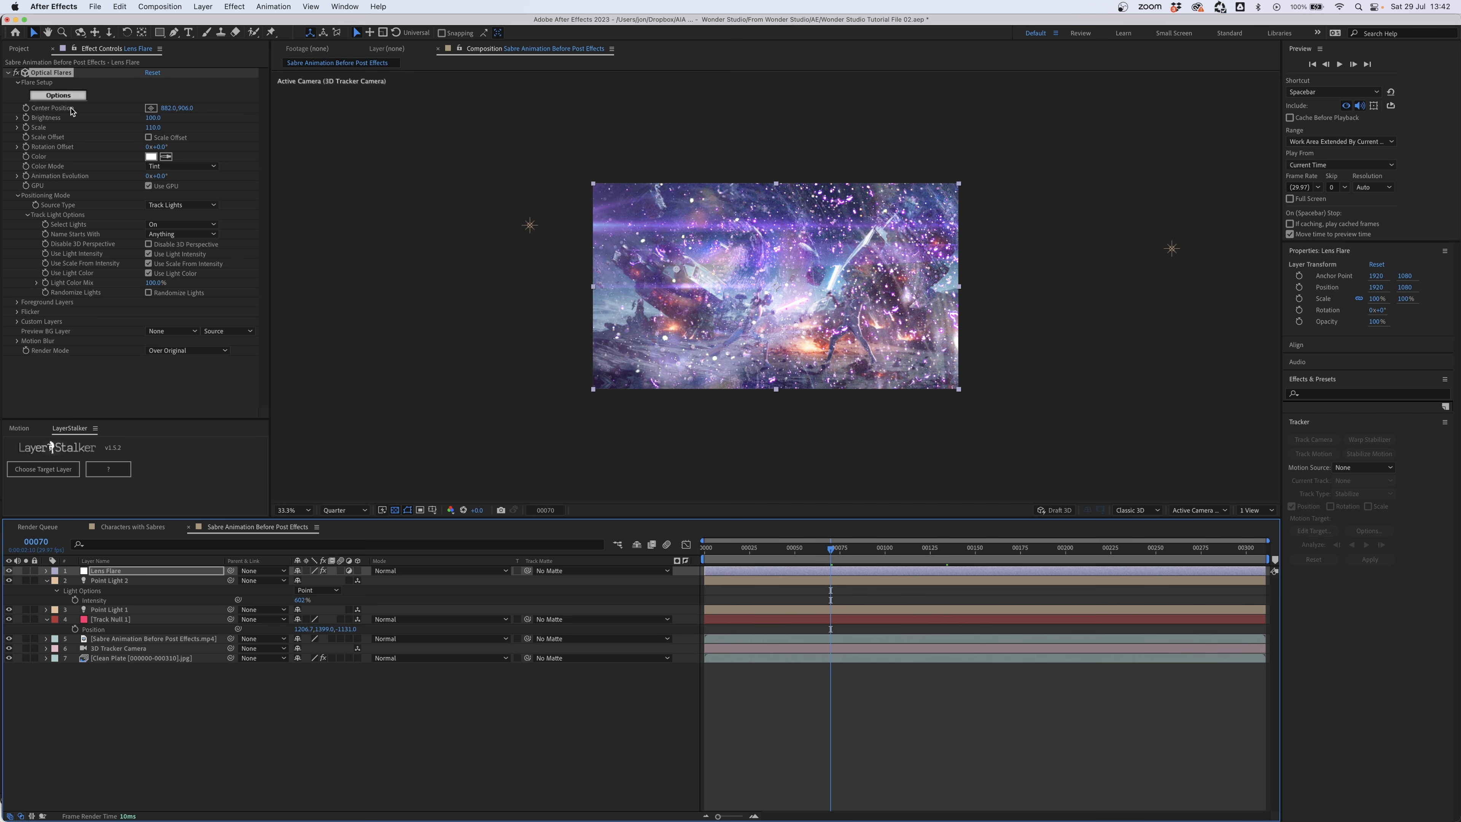
{"action": "left_click_drag", "start_coordinate": [152, 118], "coordinate": [142, 121]}
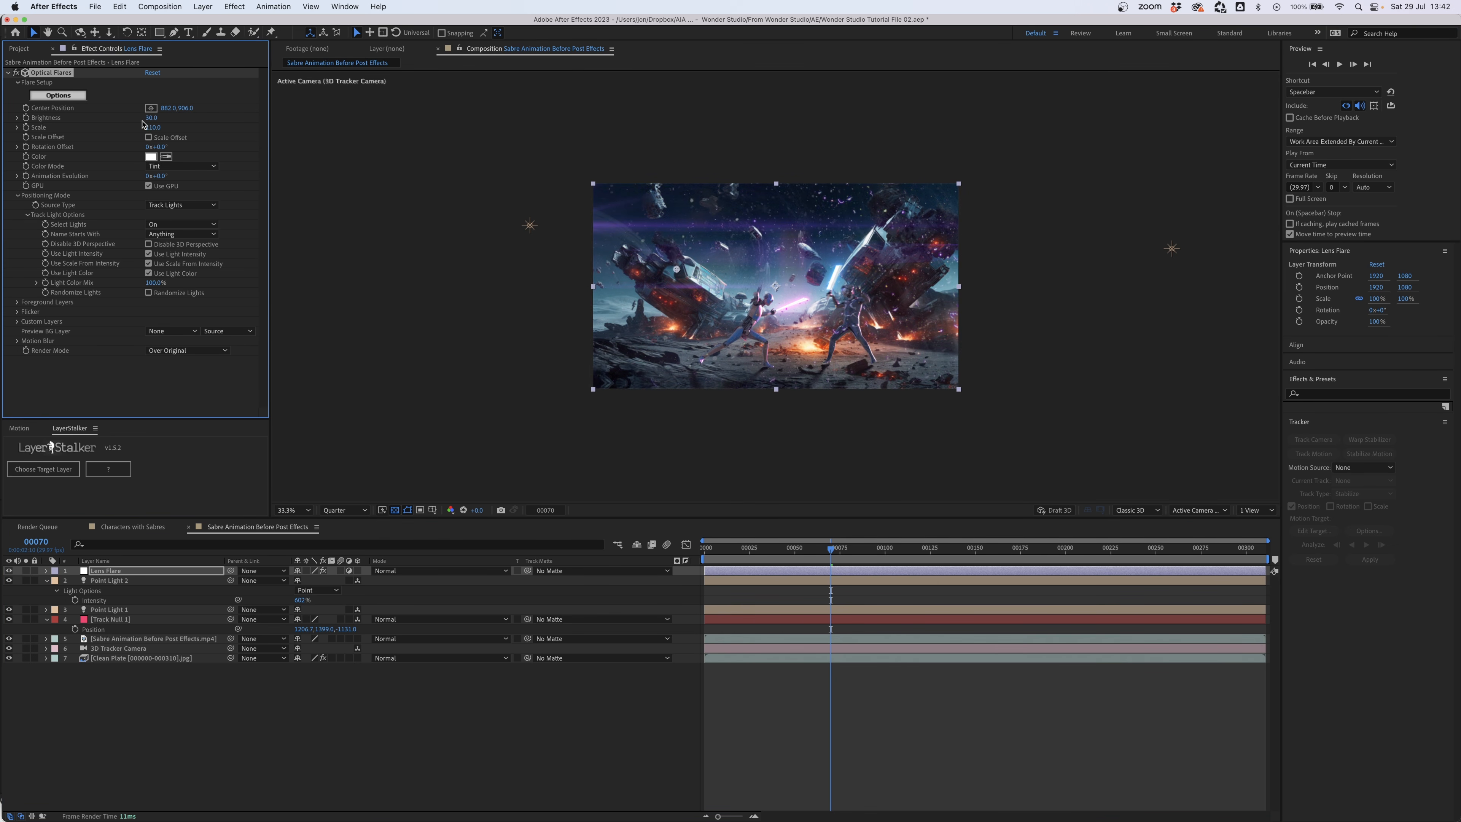
- Open the Optical Flares options again and go to the flare's global parameters
{"action": "left_click", "coordinate": [58, 95]}
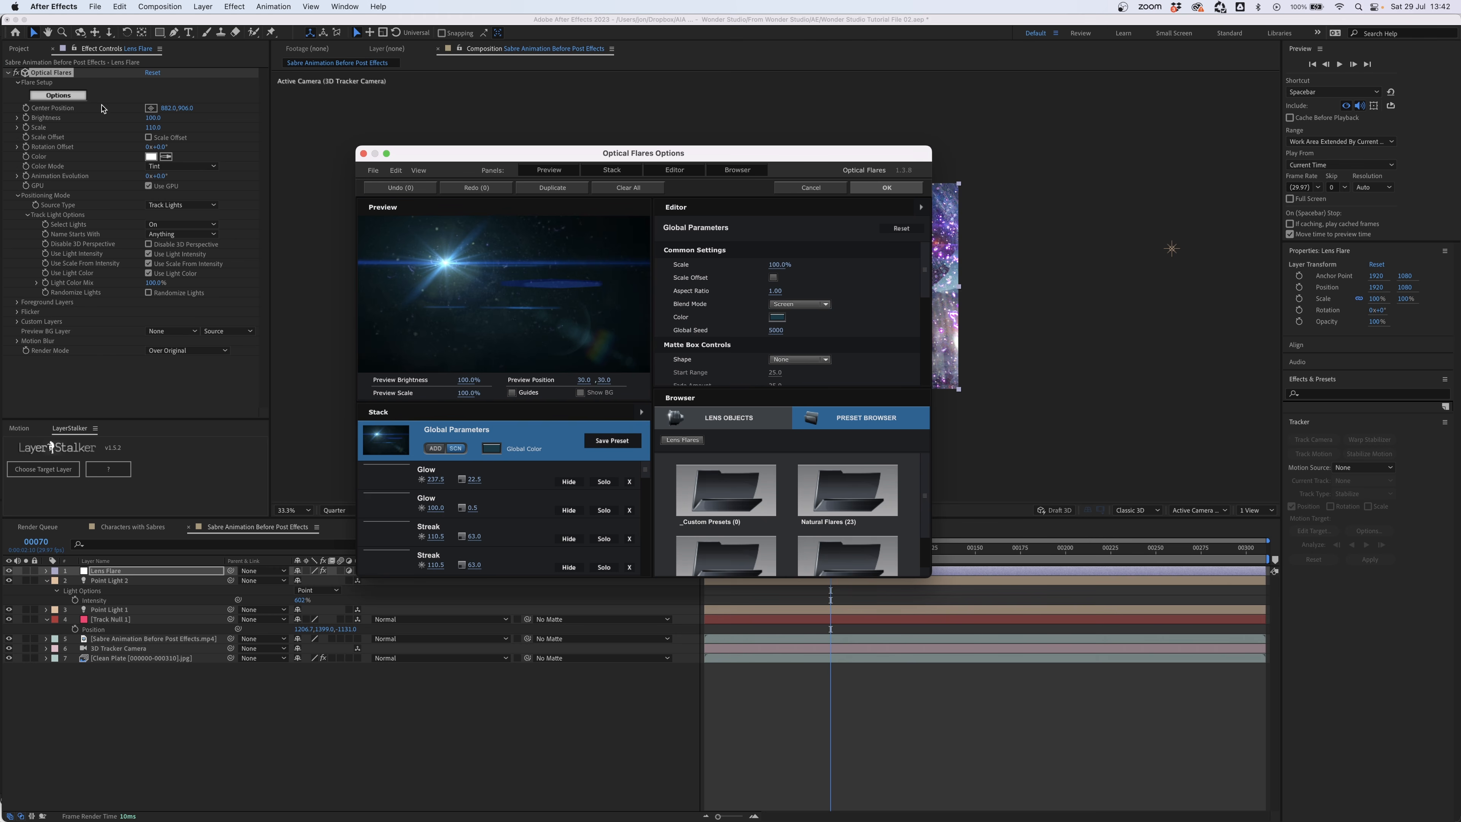
{"action": "scroll", "coordinate": [795, 346], "scroll_direction": "down", "scroll_amount": 3}
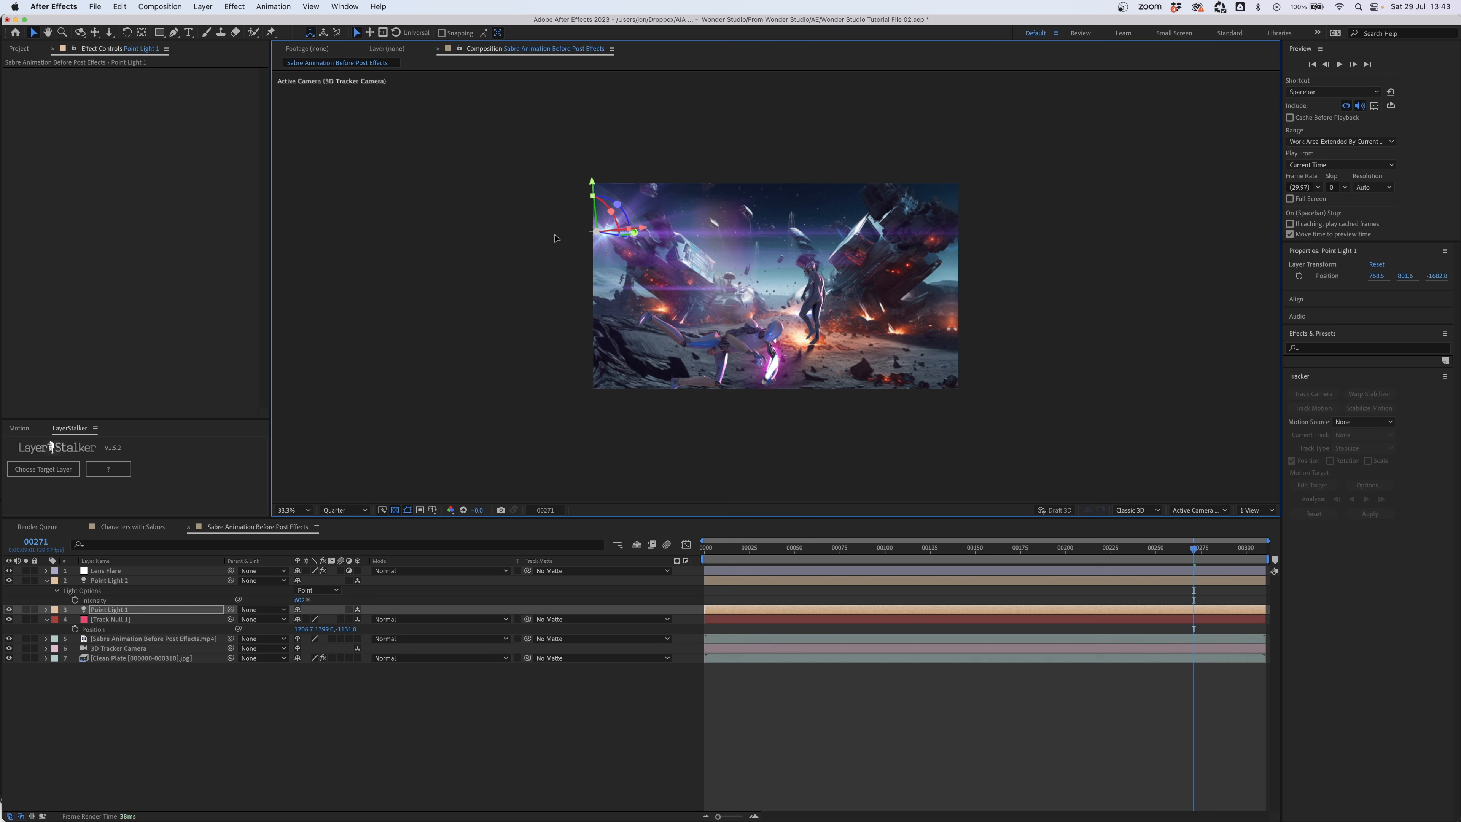
- Move Point Light 1 down and out beyond the frame's left edge, and review the shot up to frame 252
{"action": "left_click_drag", "start_coordinate": [592, 233], "coordinate": [459, 372]}
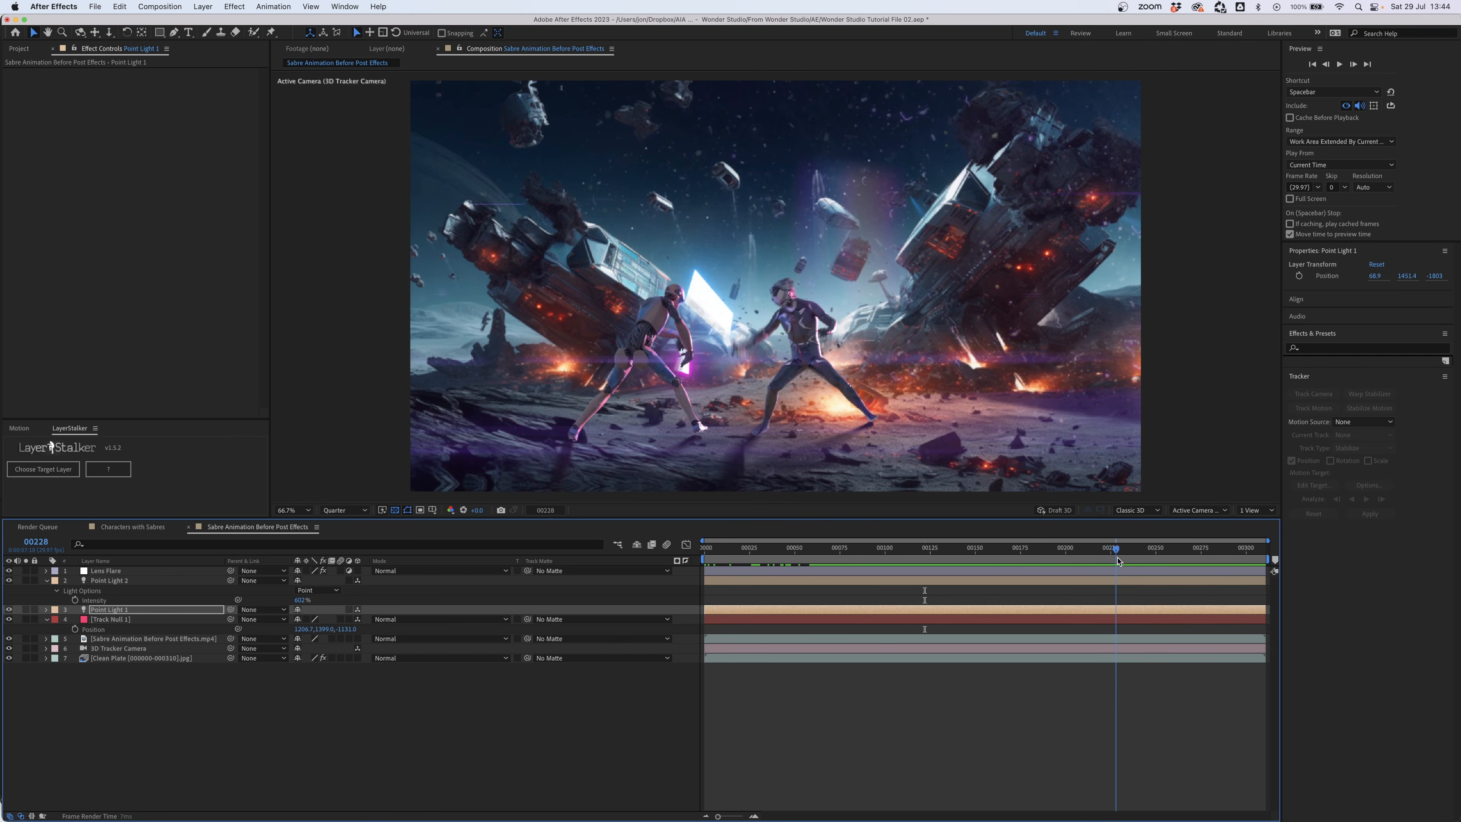
{"action": "key", "text": "space"}
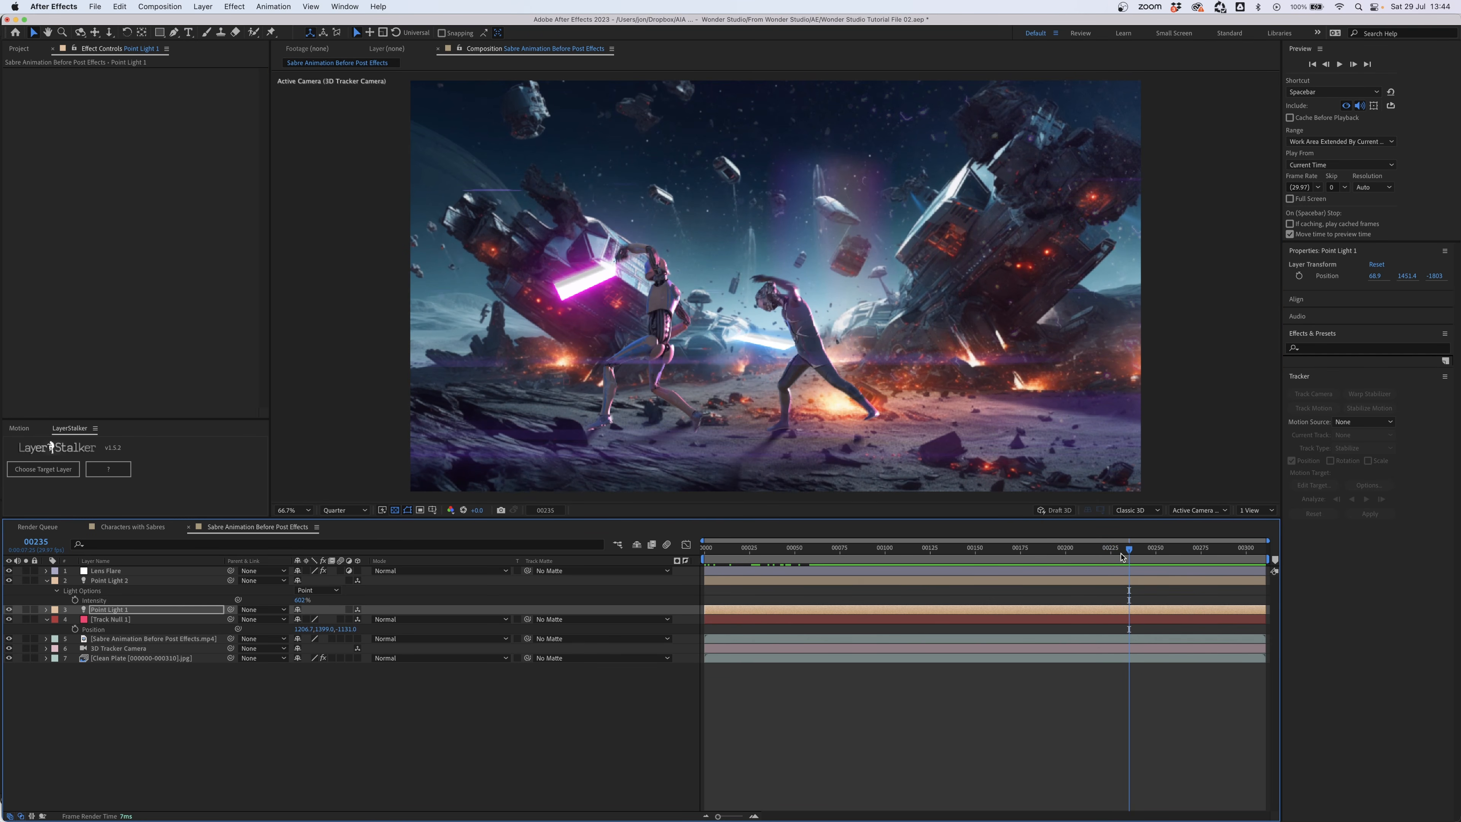
{"action": "left_click_drag", "start_coordinate": [1121, 556], "coordinate": [1158, 563]}
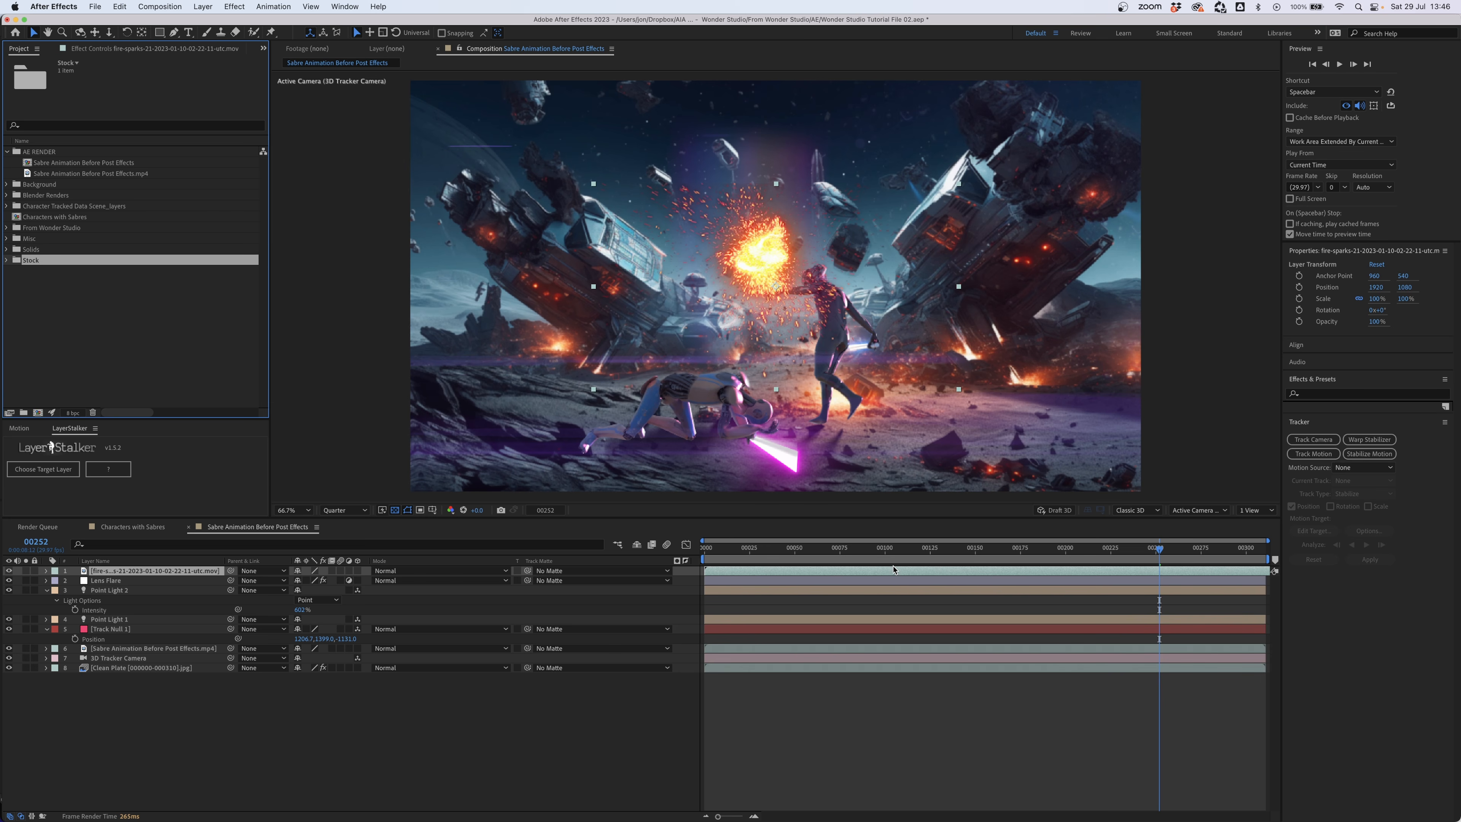
- Locate the sabre clash around frame 230 and slide the fire-sparks clip forward in time towards it
{"action": "left_click", "coordinate": [910, 551]}
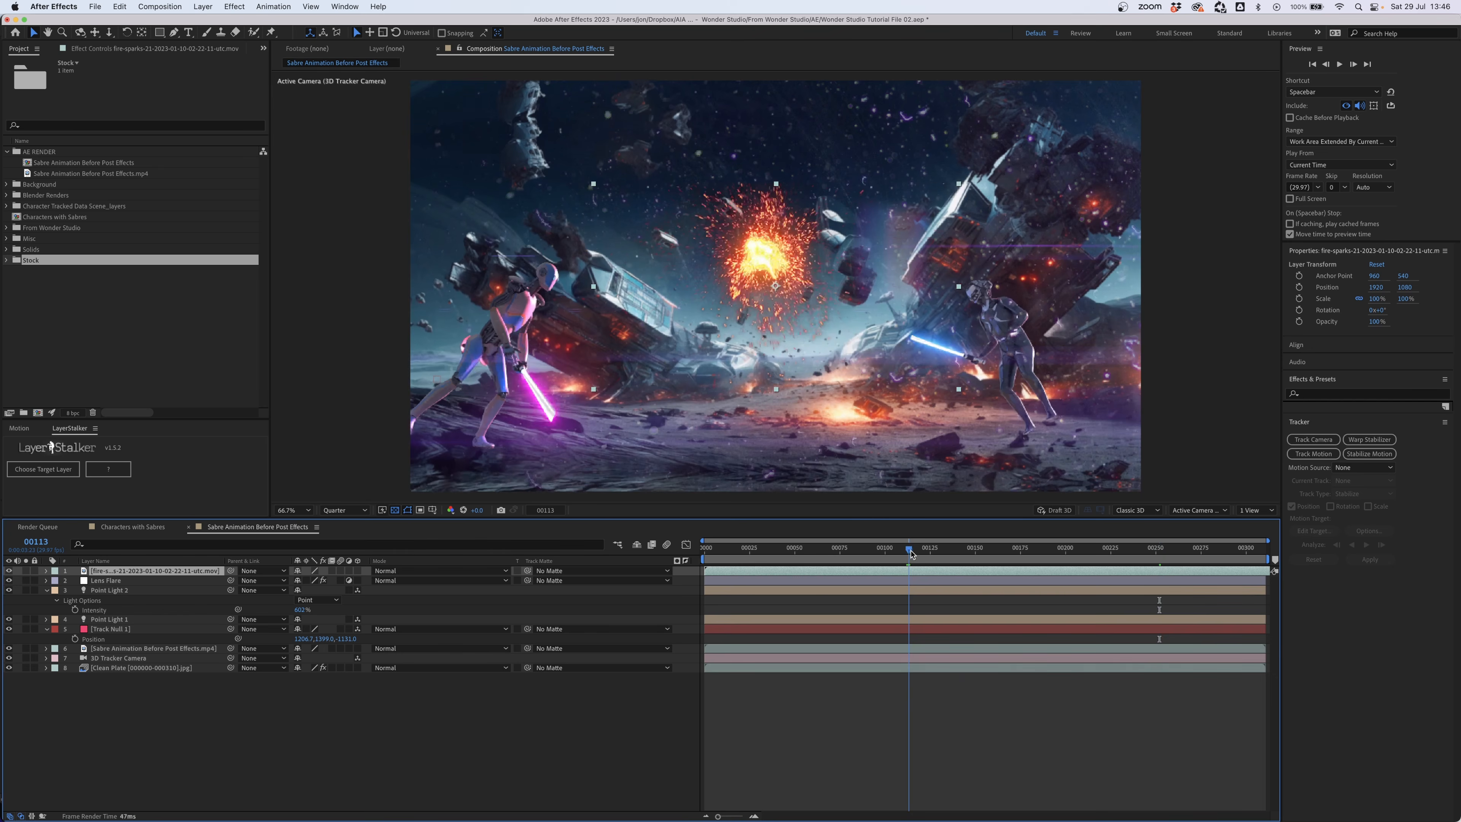
{"action": "left_click_drag", "start_coordinate": [910, 551], "coordinate": [1119, 565]}
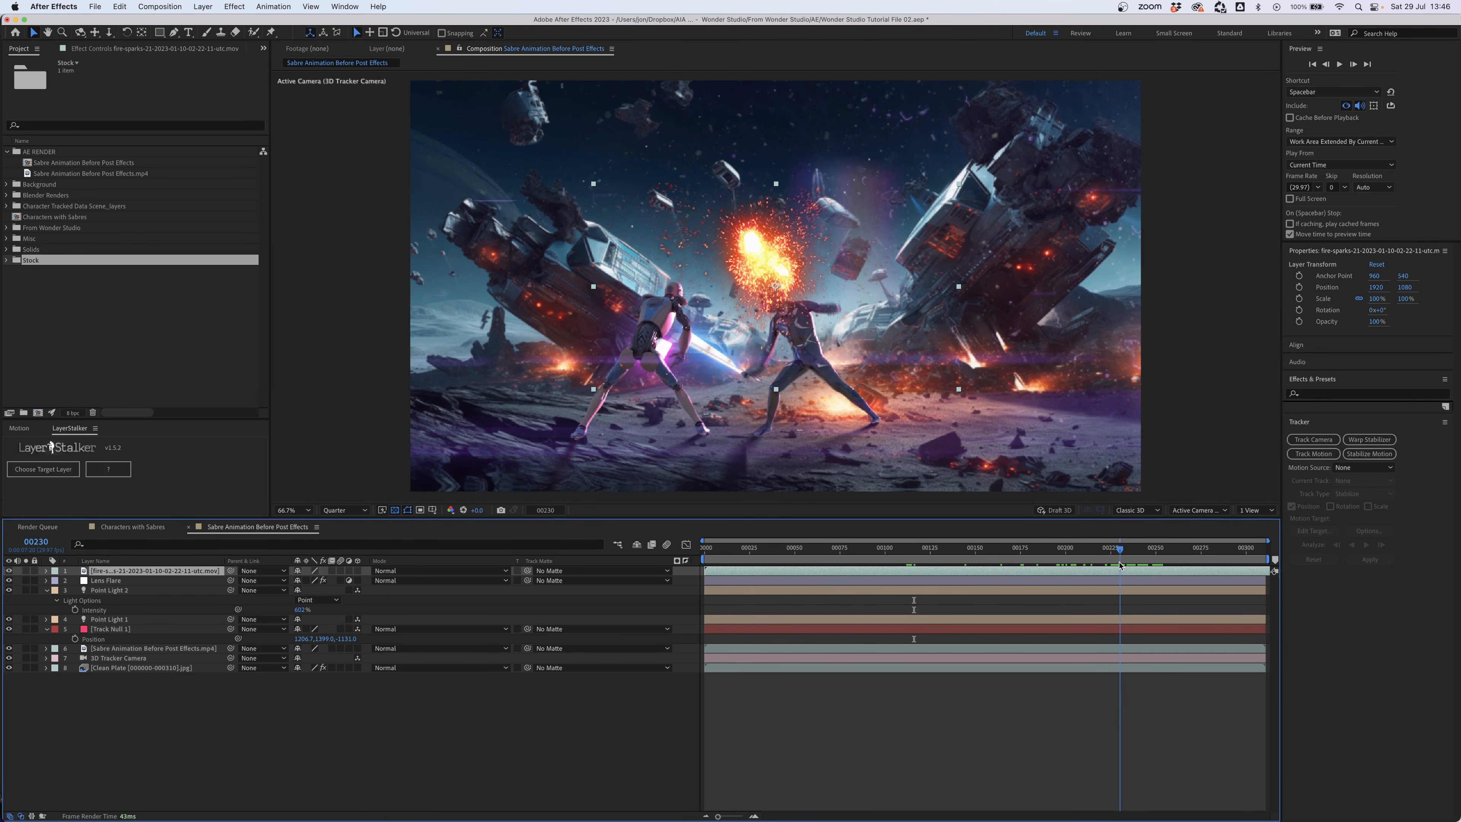
{"action": "left_click_drag", "start_coordinate": [728, 571], "coordinate": [879, 574]}
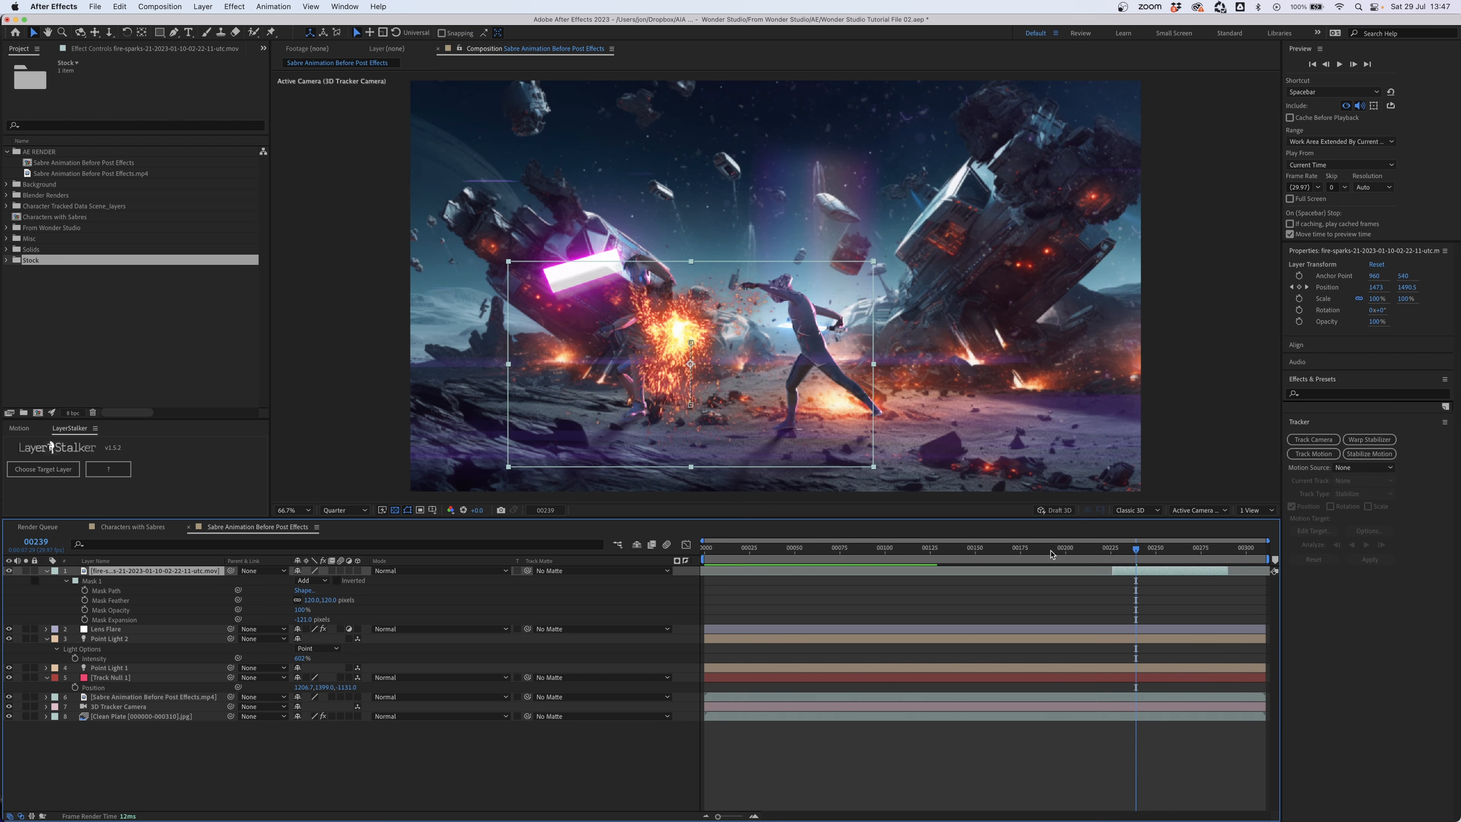
- Apply the CC Toner color correction effect to the fire-sparks layer
{"action": "left_click", "coordinate": [98, 49]}
{"action": "right_click", "coordinate": [150, 222]}
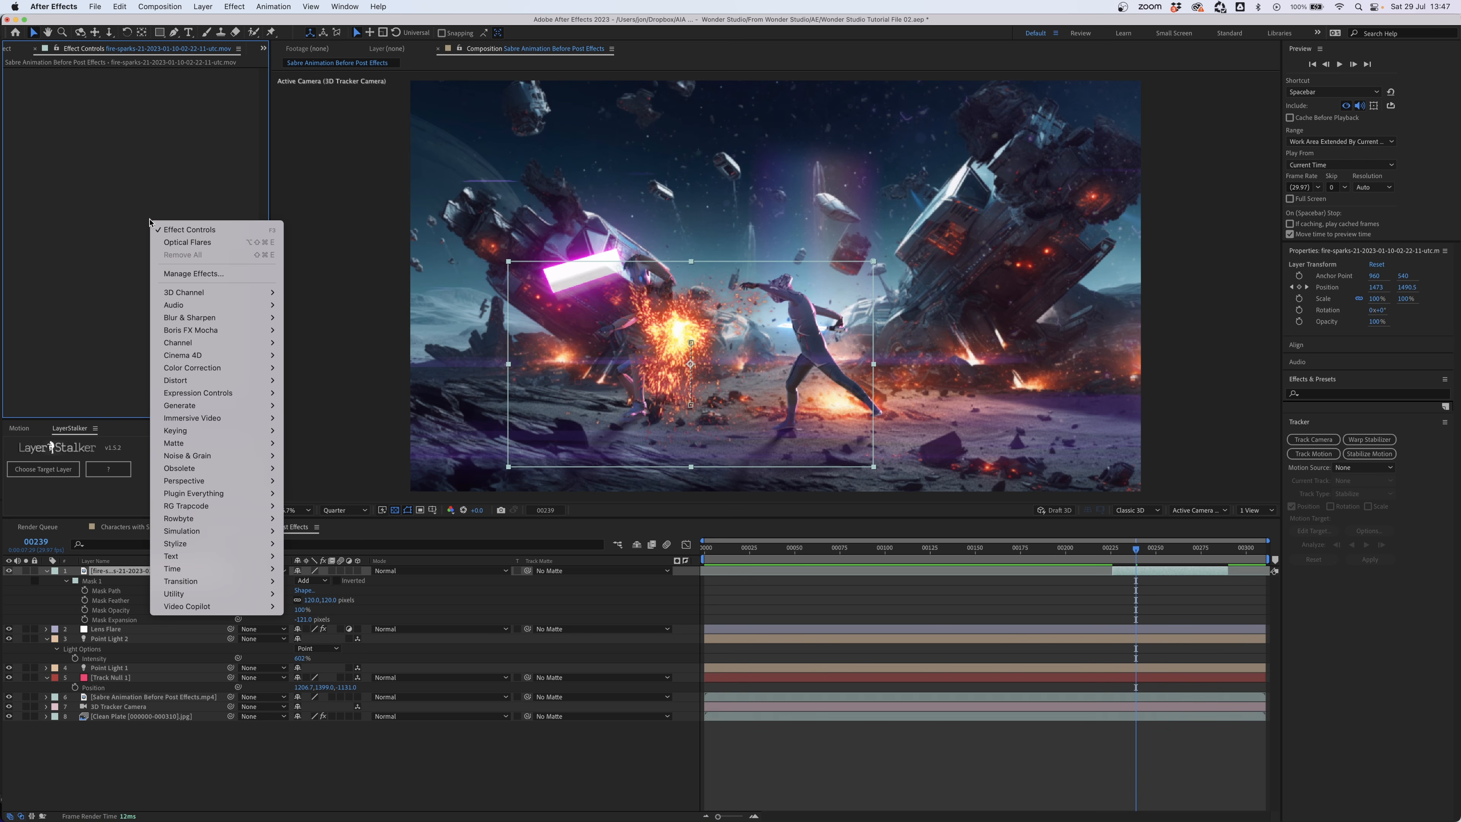
{"action": "mouse_move", "coordinate": [242, 368]}
{"action": "left_click", "coordinate": [339, 471]}
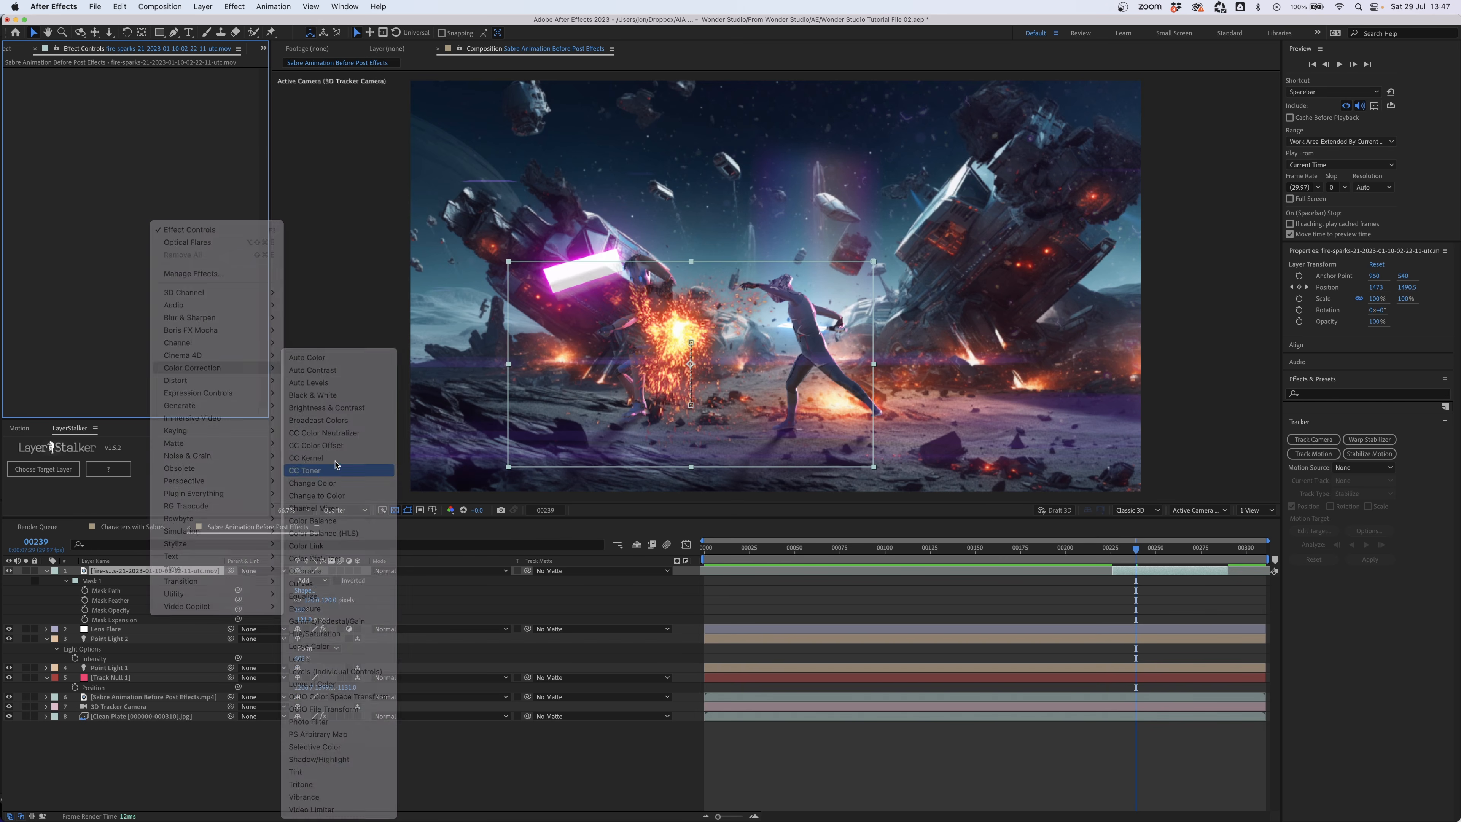
- Set the CC Toner midtones to the pink sabre's color and review the sparks through the clash
{"action": "left_click", "coordinate": [166, 111]}
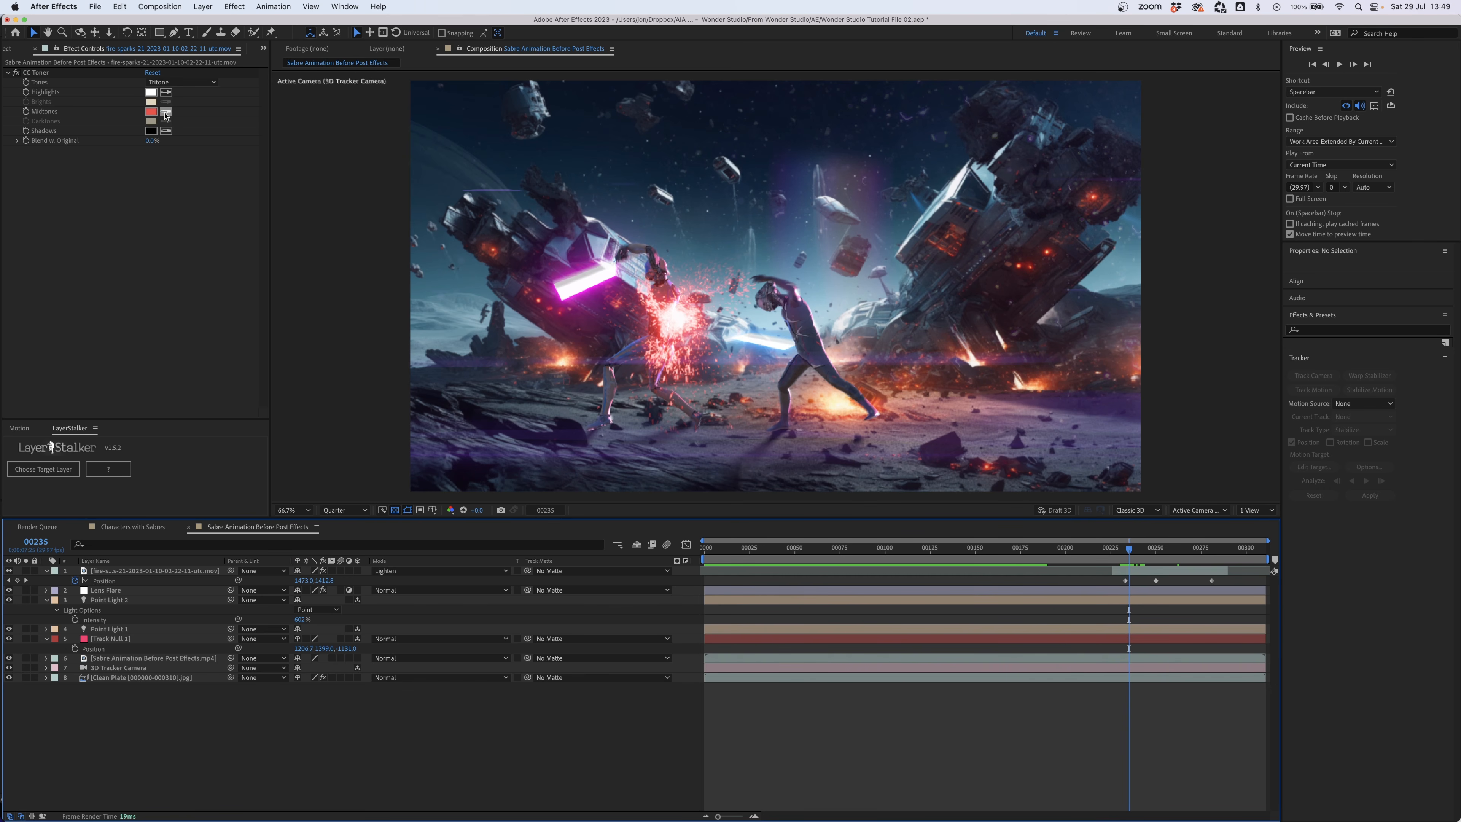
{"action": "left_click", "coordinate": [589, 289]}
{"action": "left_click_drag", "start_coordinate": [1118, 550], "coordinate": [1203, 570]}
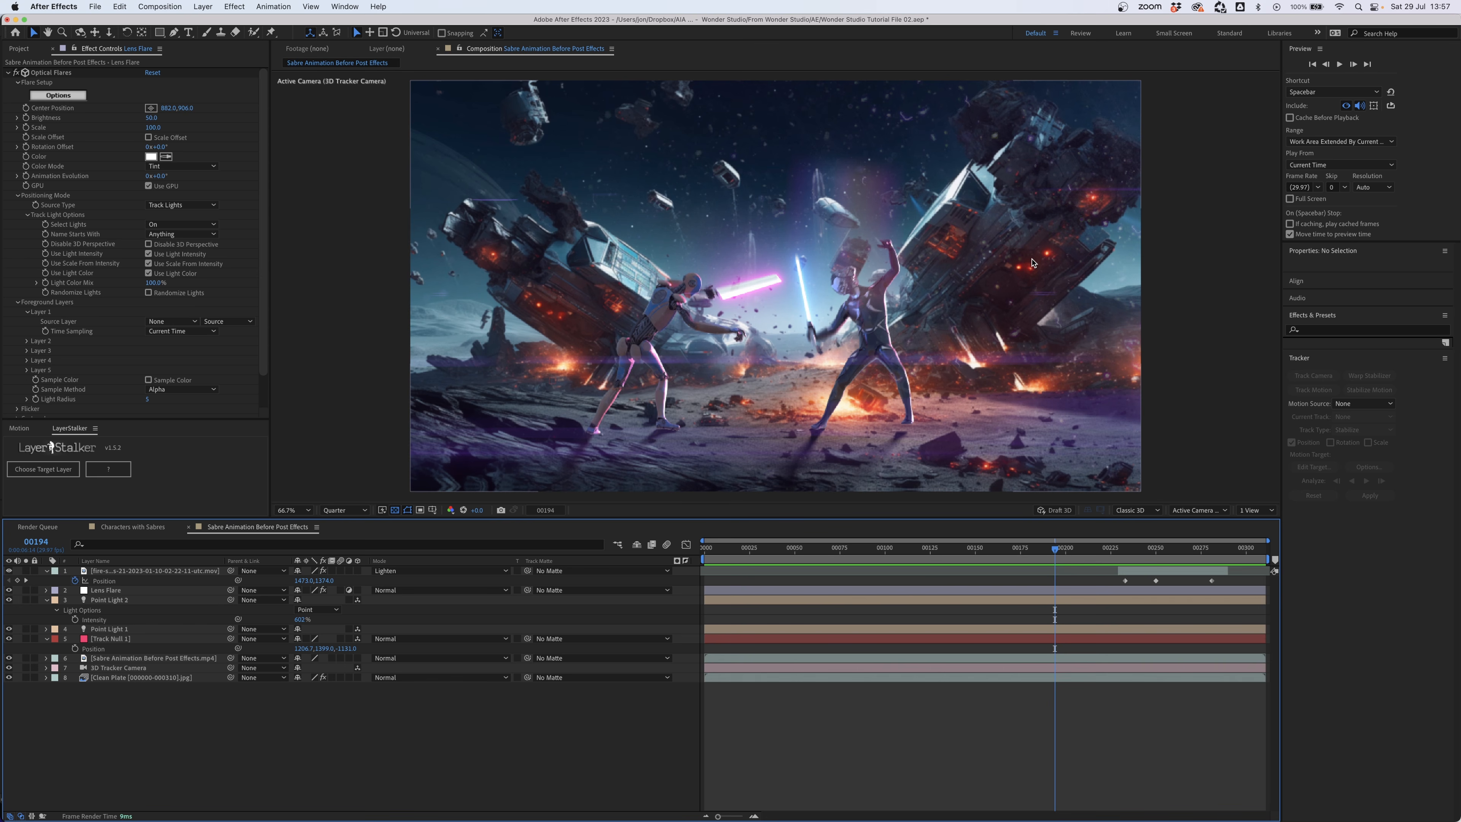
- Copy the Main Character Layer from the Characters with Sabres composition into Sabre Animation Before Post Effects and check it at frame 140
{"action": "left_click", "coordinate": [132, 527]}
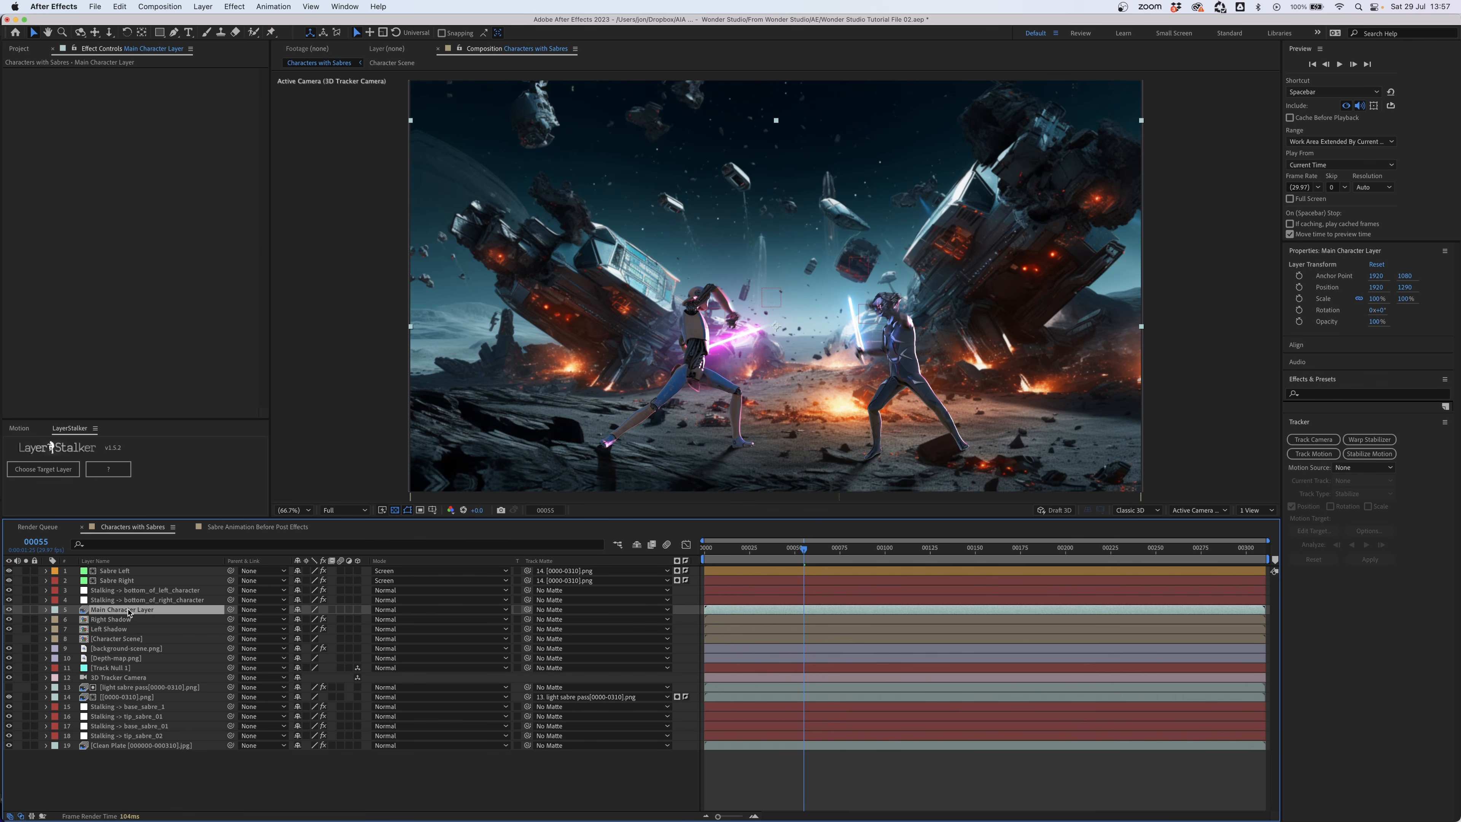
{"action": "left_click", "coordinate": [228, 527]}
{"action": "key", "text": "super+v"}
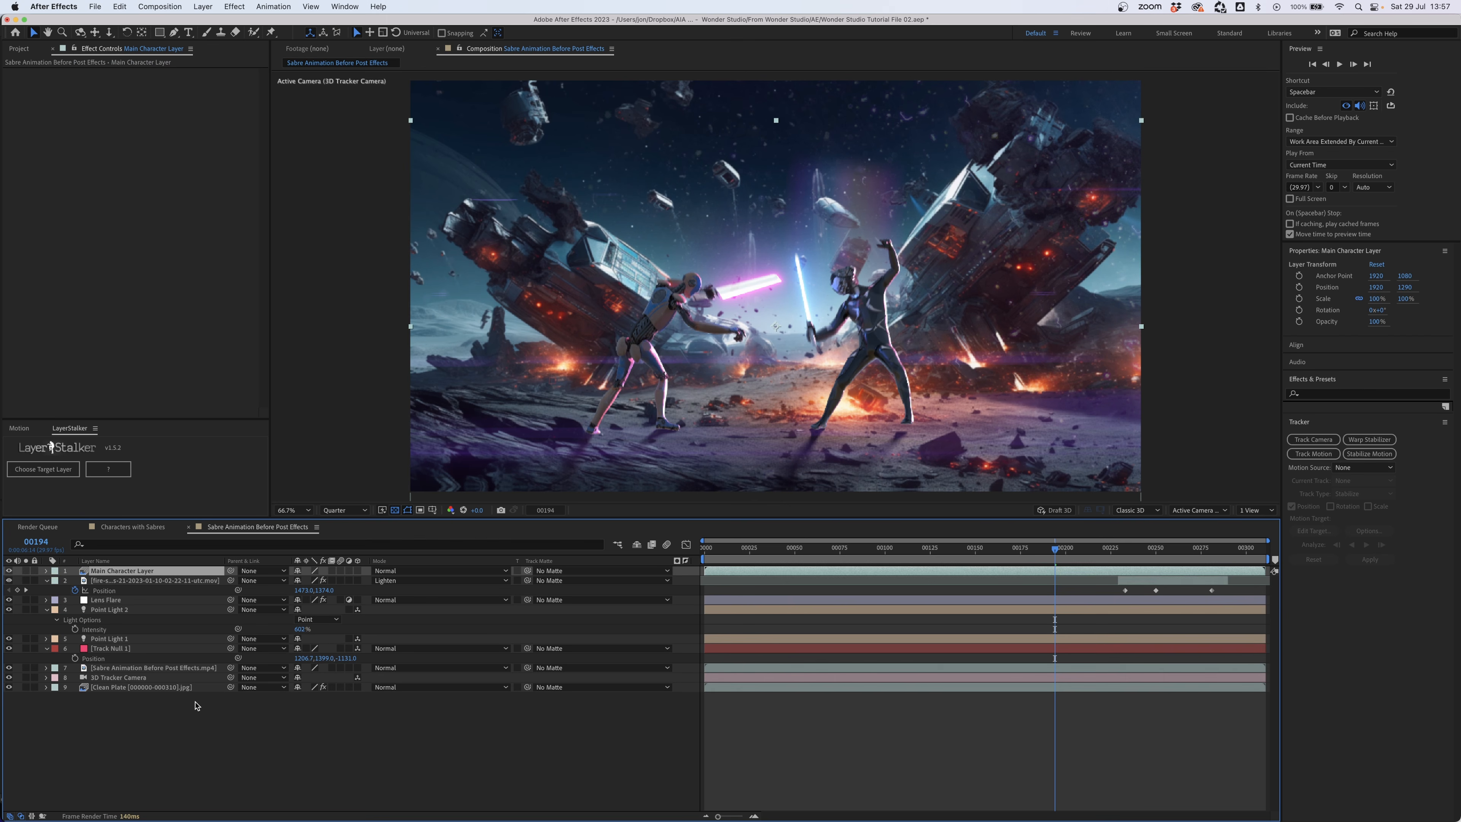
{"action": "left_click_drag", "start_coordinate": [889, 557], "coordinate": [957, 561]}
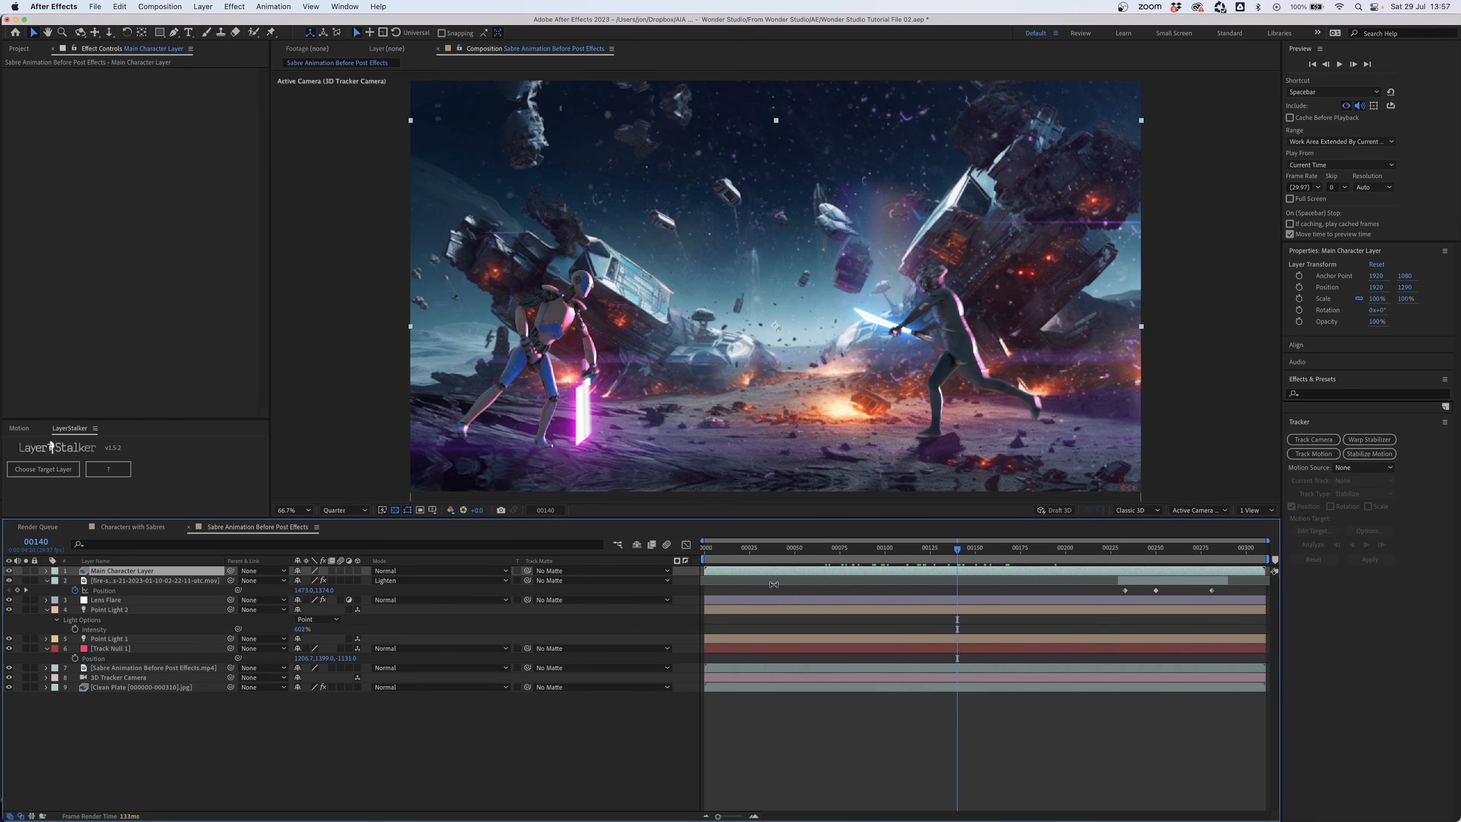
- Set the Lens Flare's first foreground source layer to Main Character Layer and hide that layer in the composition
{"action": "left_click", "coordinate": [114, 600]}
{"action": "scroll", "coordinate": [106, 340], "scroll_direction": "down", "scroll_amount": 2}
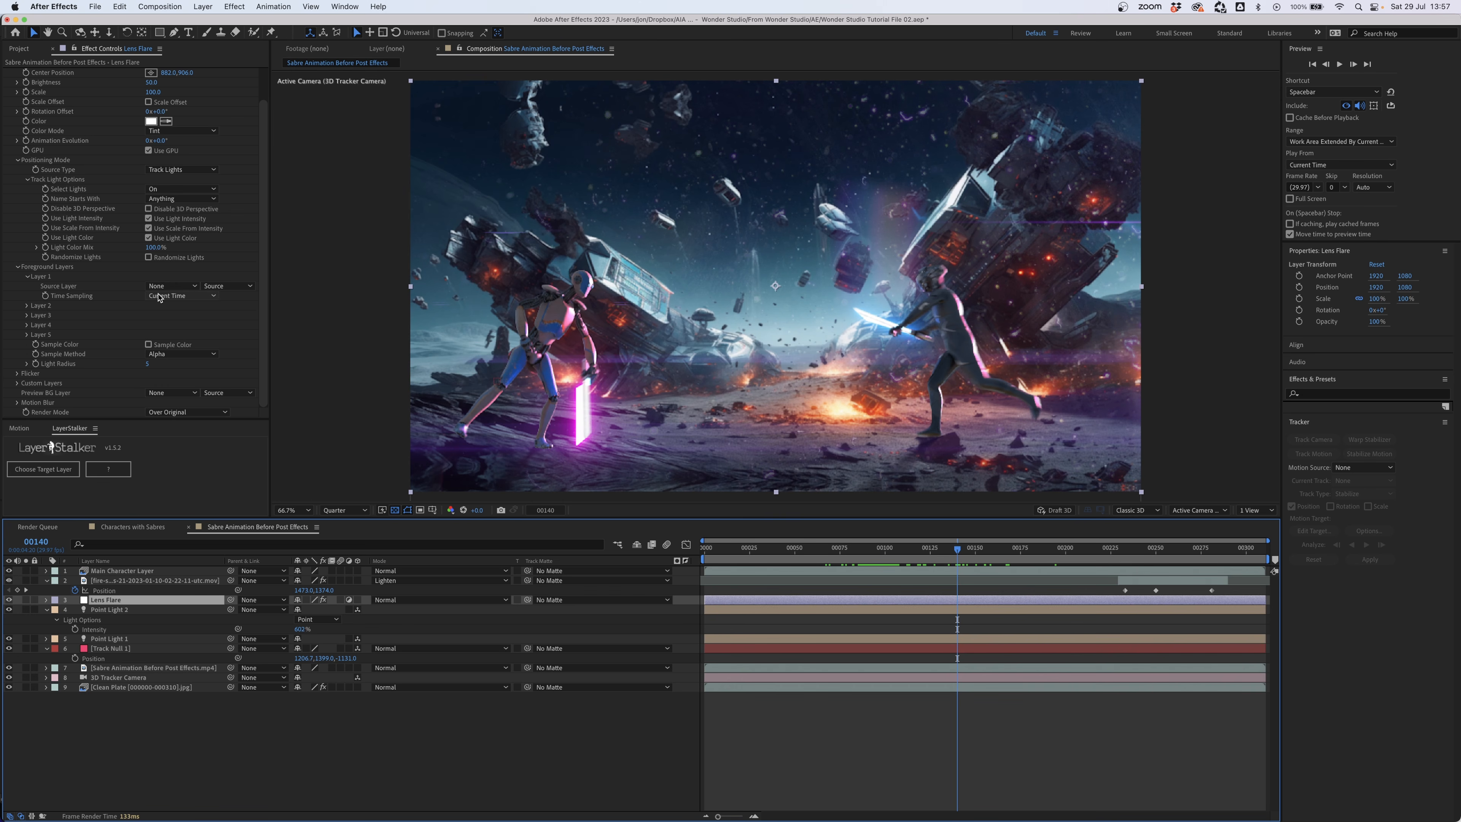
{"action": "left_click", "coordinate": [168, 287]}
{"action": "left_click", "coordinate": [200, 318]}
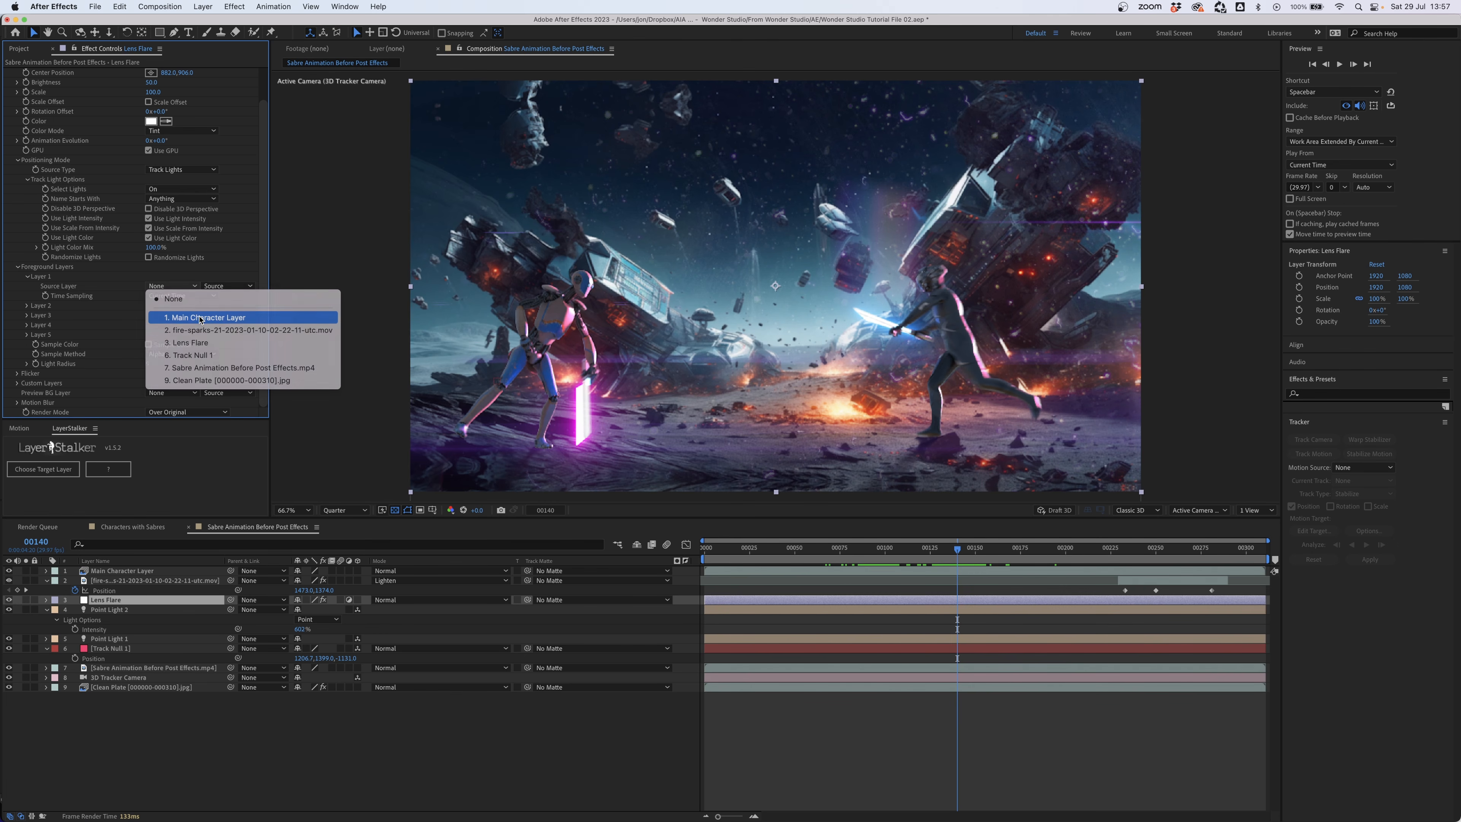
{"action": "left_click", "coordinate": [8, 570]}
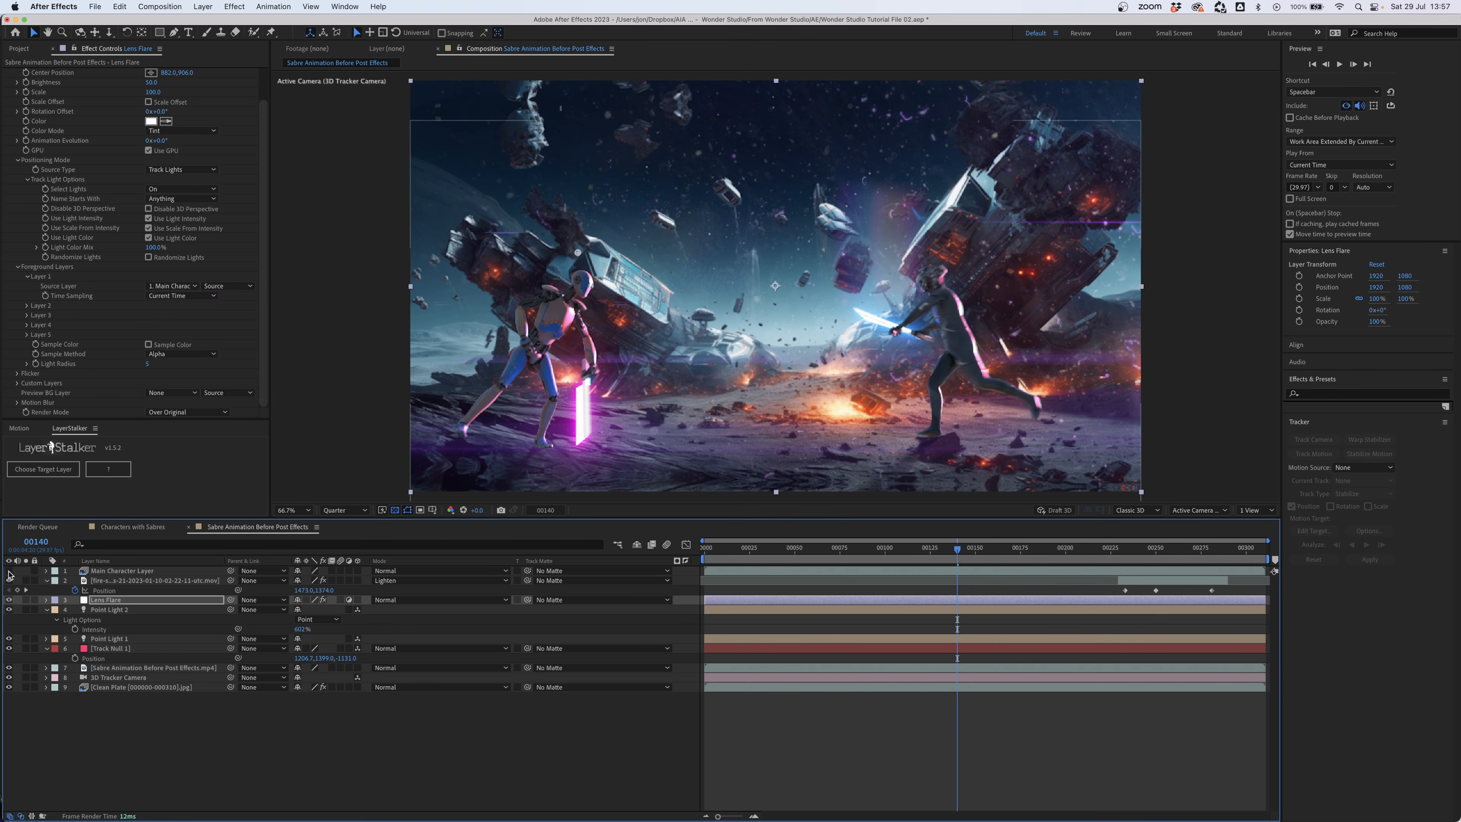
- Duplicate Point Light 2 and move the copy into the frame behind the pink-sabre character
{"action": "left_click", "coordinate": [114, 609]}
{"action": "key", "text": "ctrl+d"}
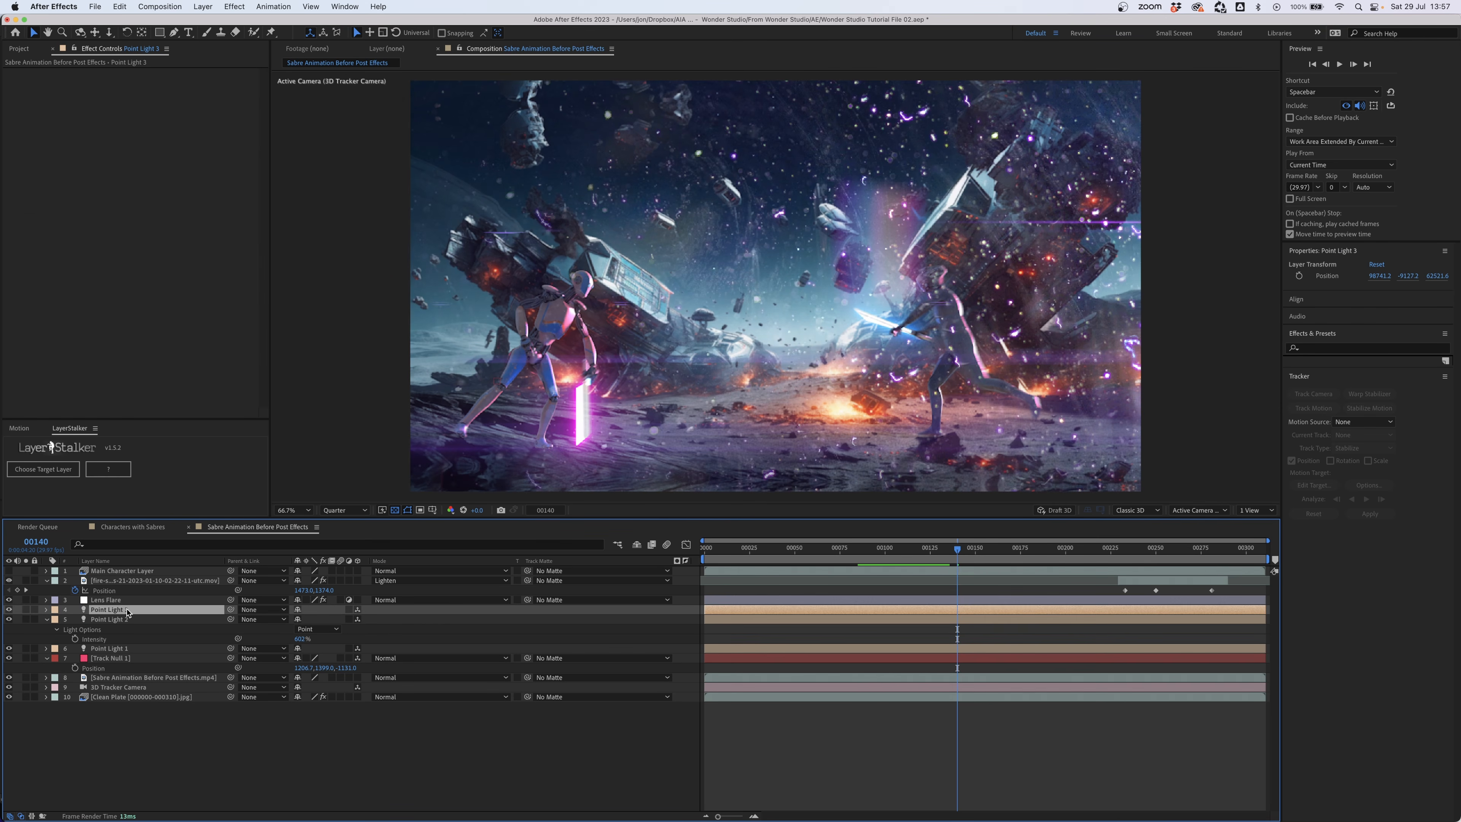
{"action": "key", "text": "comma"}
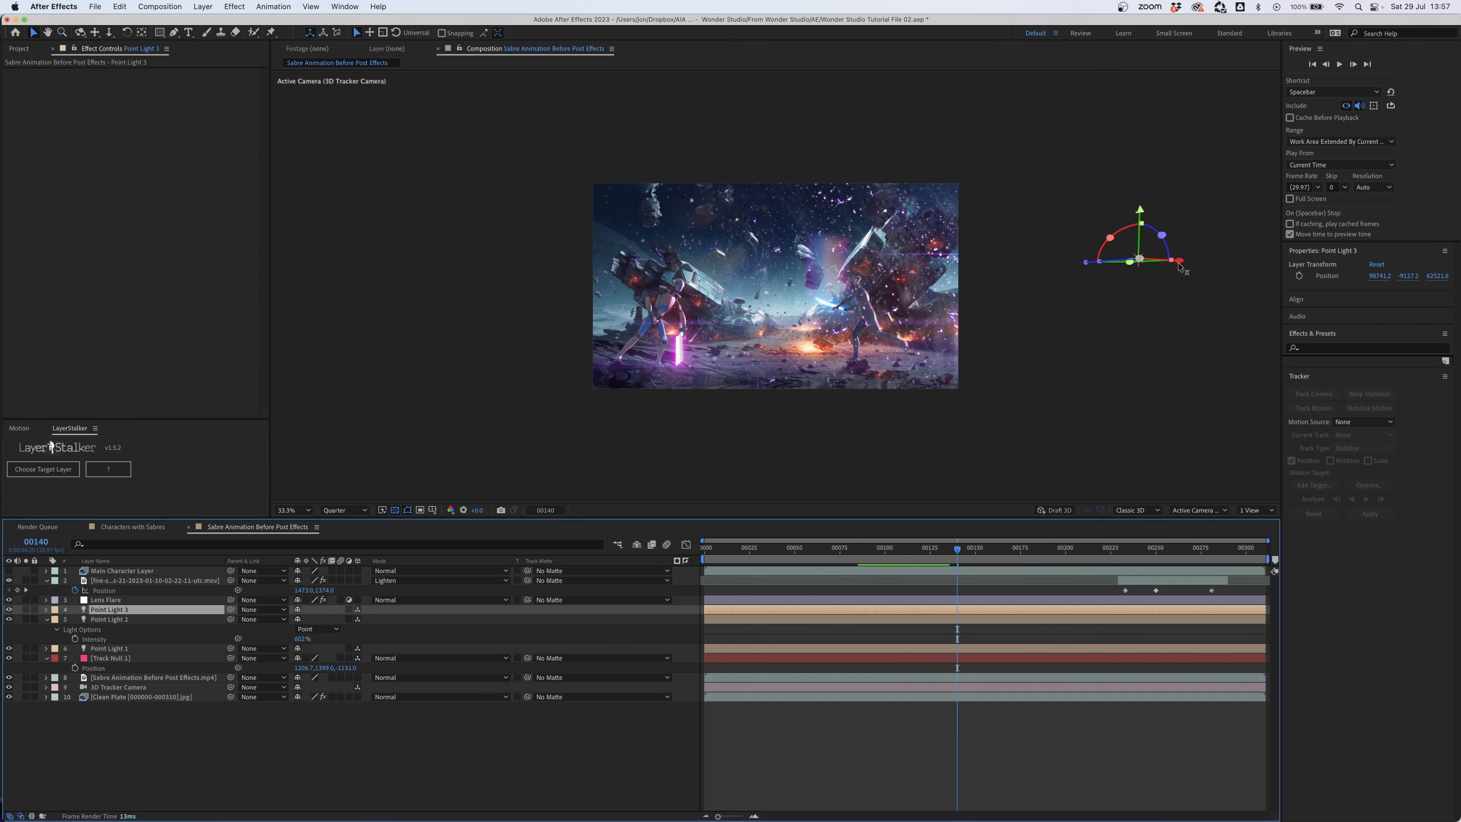
{"action": "left_click_drag", "start_coordinate": [1178, 261], "coordinate": [709, 292]}
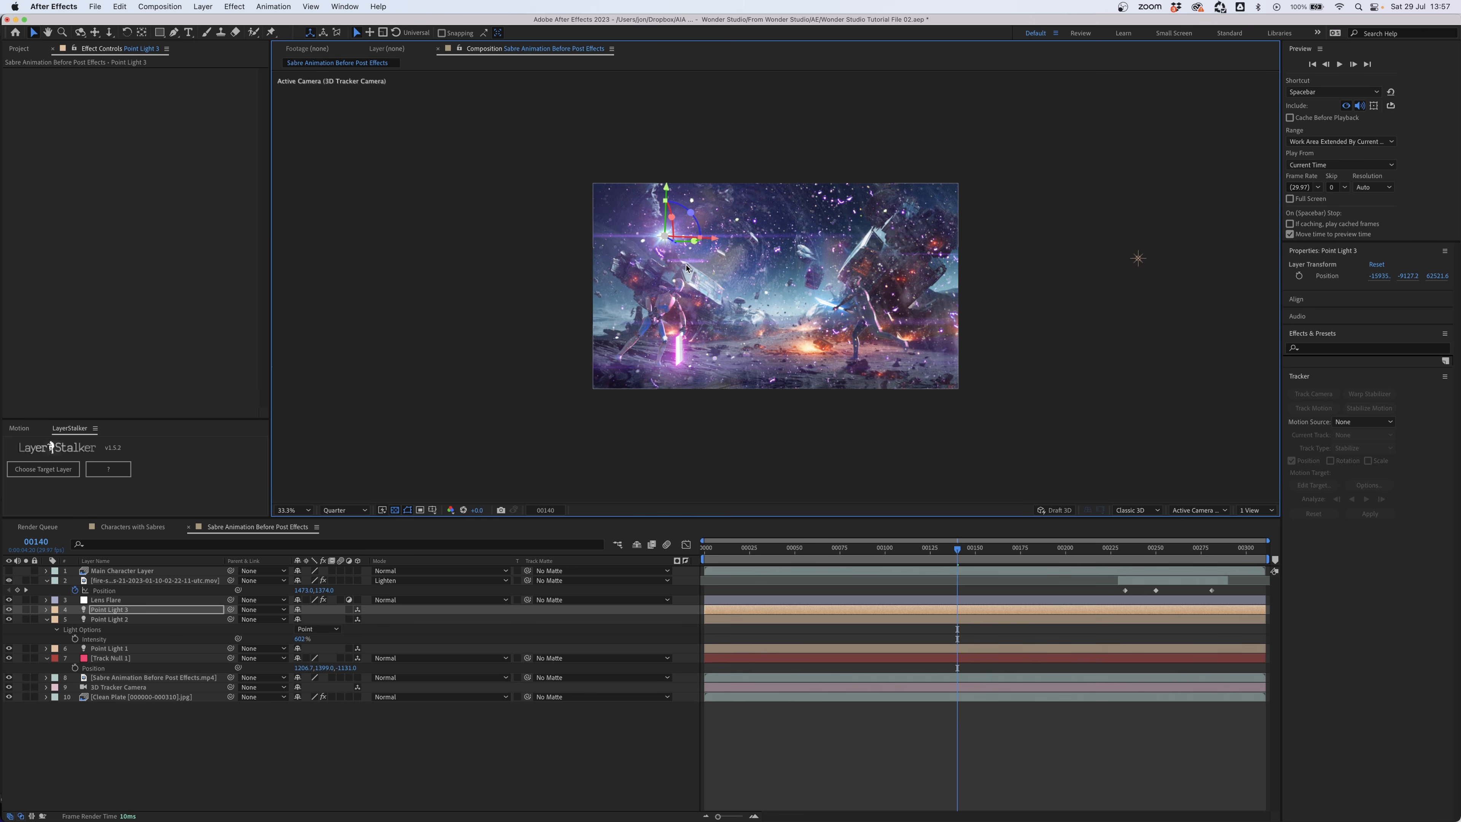
{"action": "key", "text": "period"}
{"action": "left_click_drag", "start_coordinate": [555, 187], "coordinate": [600, 339]}
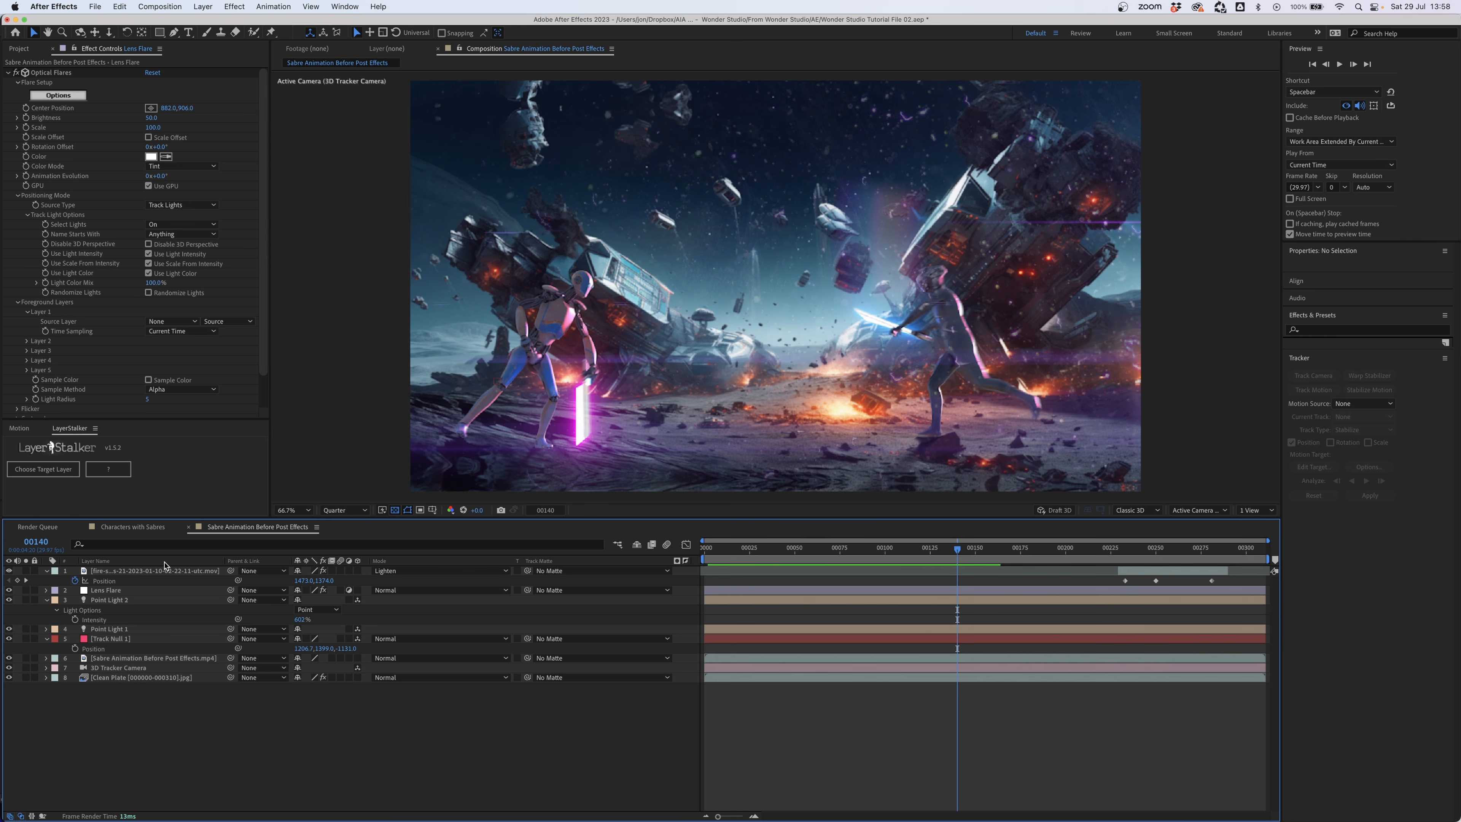
- Solo the background-scene.png layer in the Characters with Sabres composition and apply the Camera Lens Blur effect to it
{"action": "left_click", "coordinate": [143, 529]}
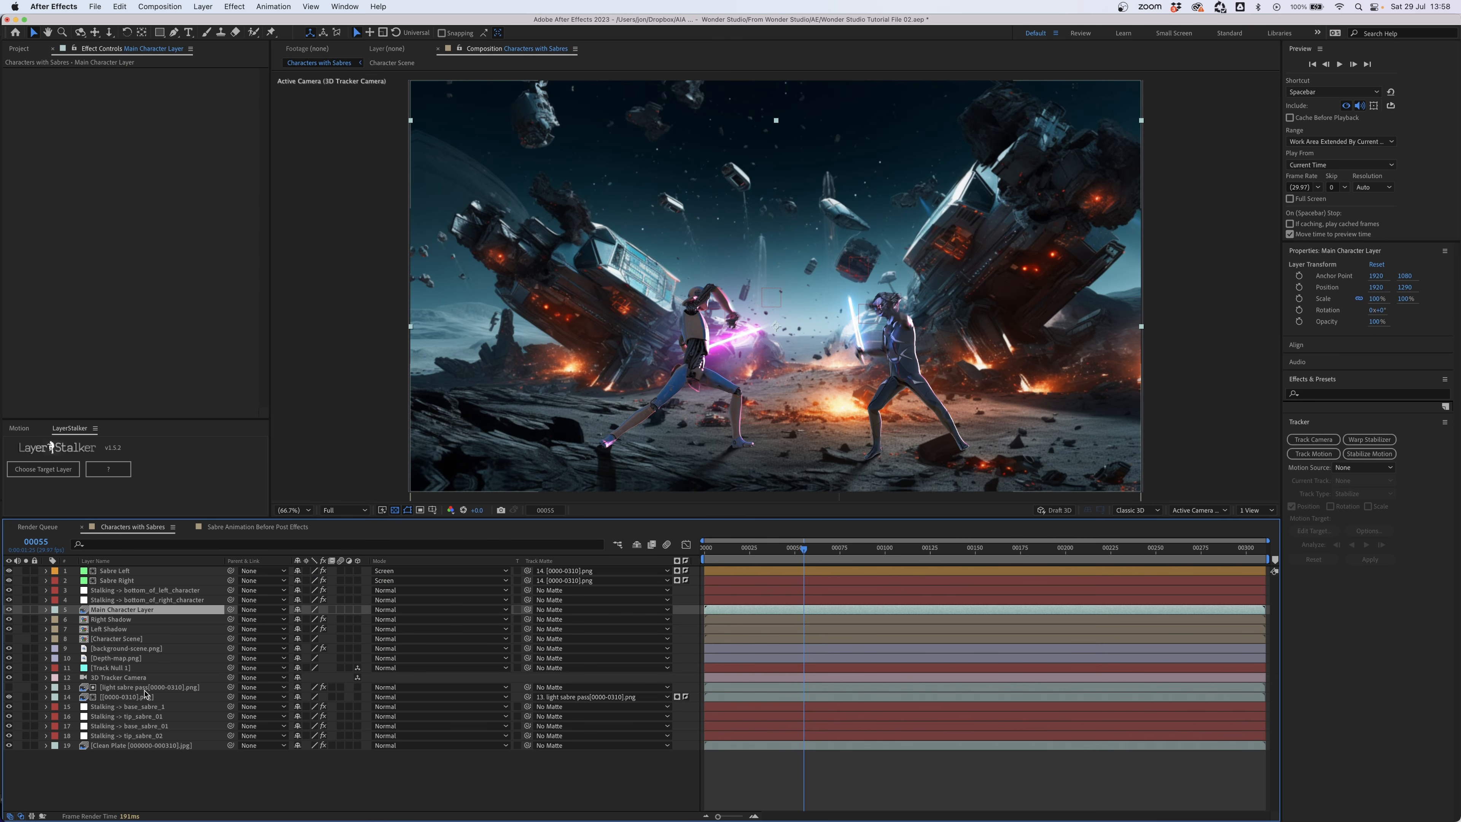
{"action": "left_click", "coordinate": [117, 649]}
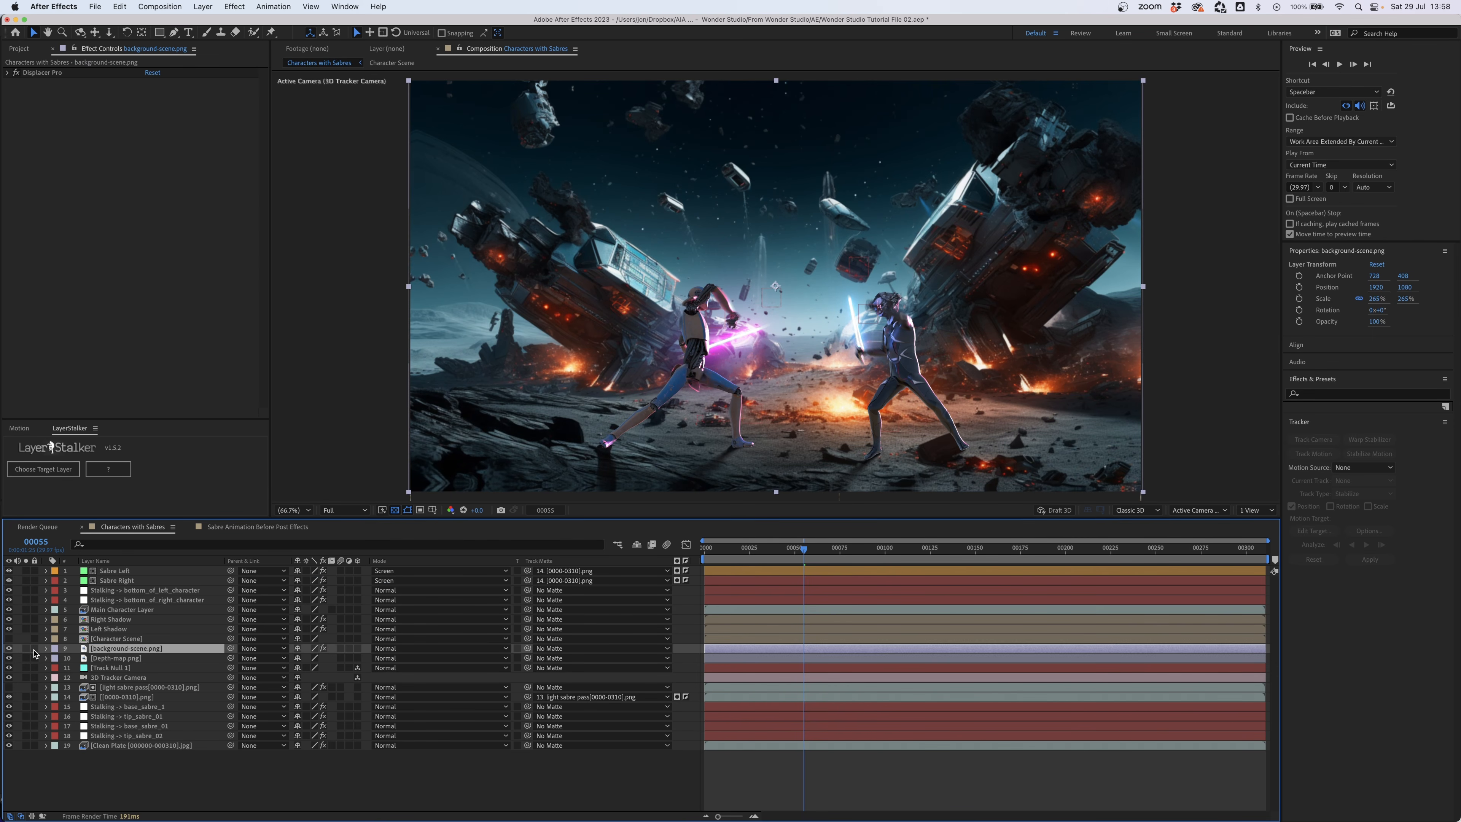
{"action": "left_click", "coordinate": [25, 648]}
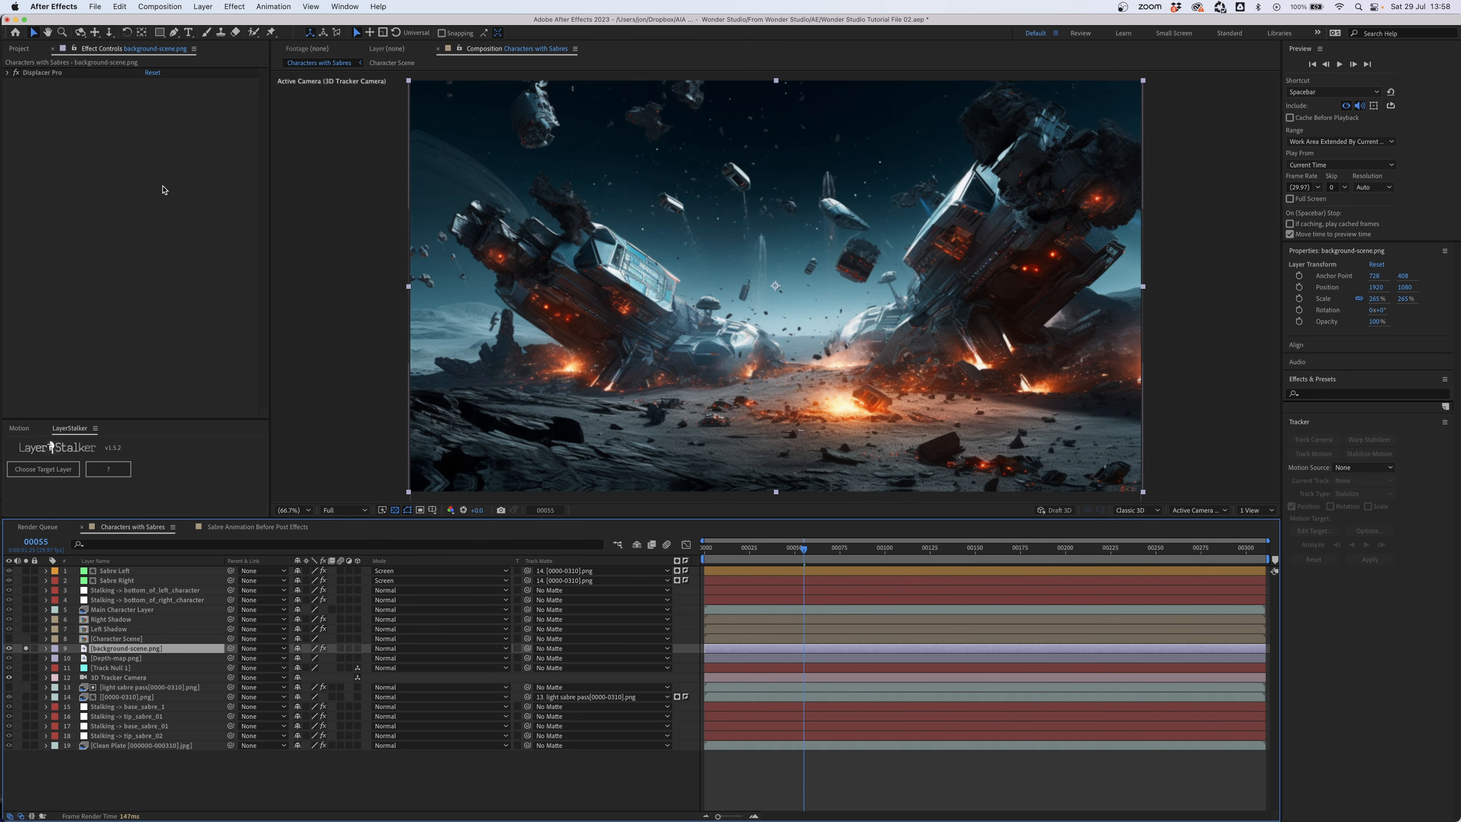
{"action": "right_click", "coordinate": [156, 201]}
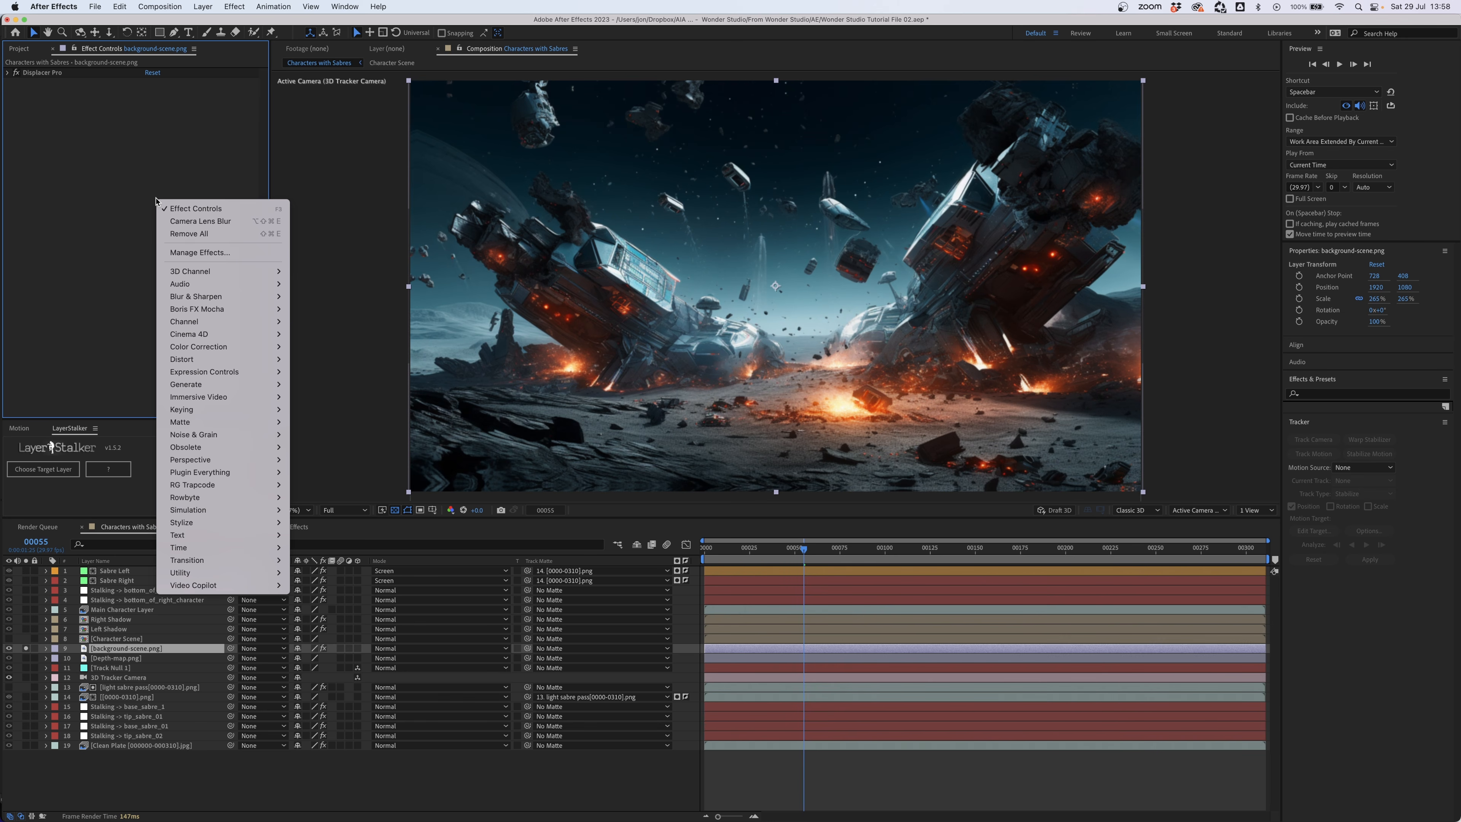
{"action": "mouse_move", "coordinate": [253, 297]}
{"action": "left_click", "coordinate": [342, 311]}
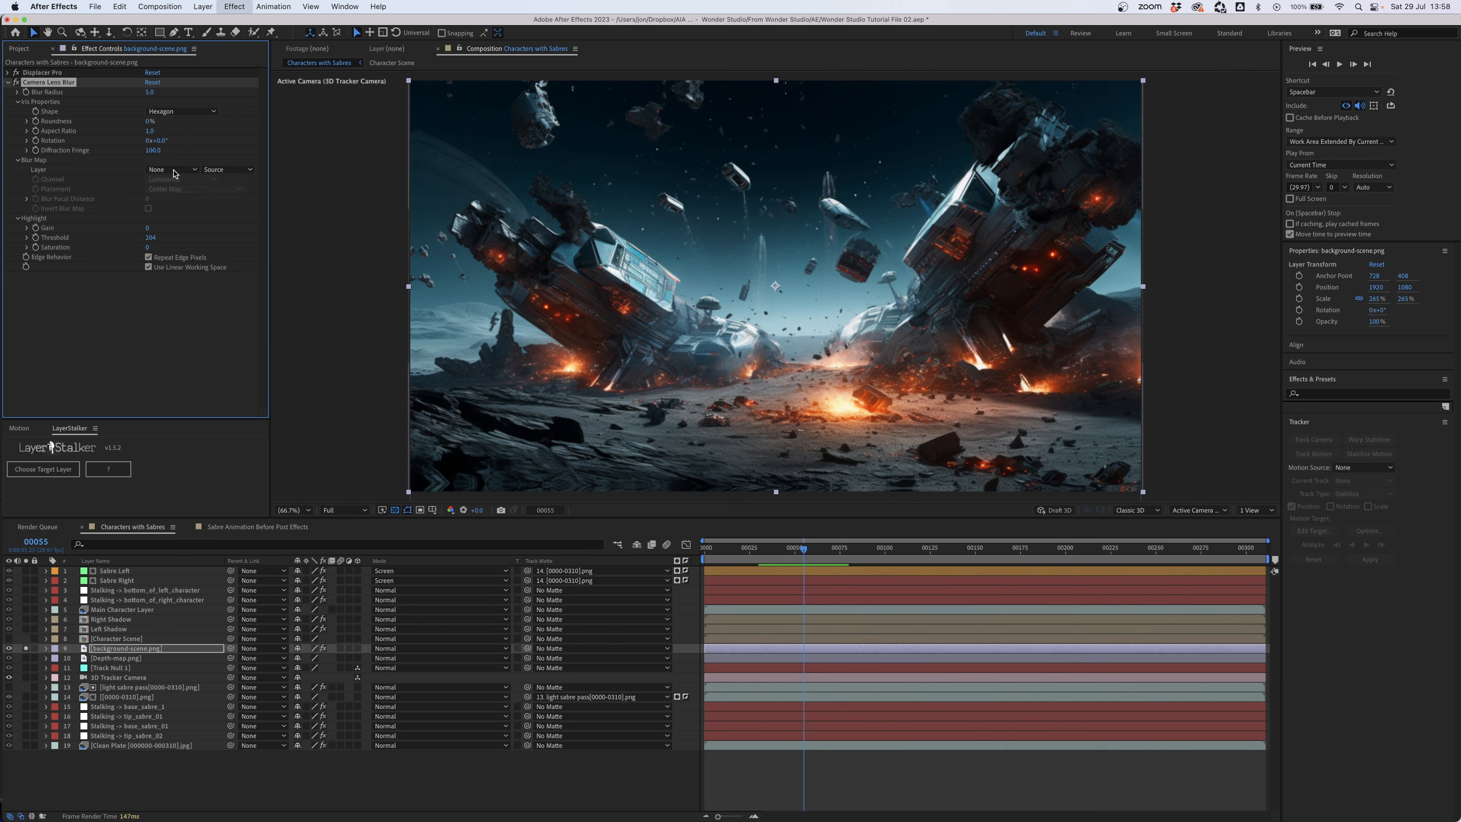
- Use Depth-map.png as the lens blur's map, with blur radius 10 and focal distance 138, and return to the post-effects composition
{"action": "left_click", "coordinate": [173, 169]}
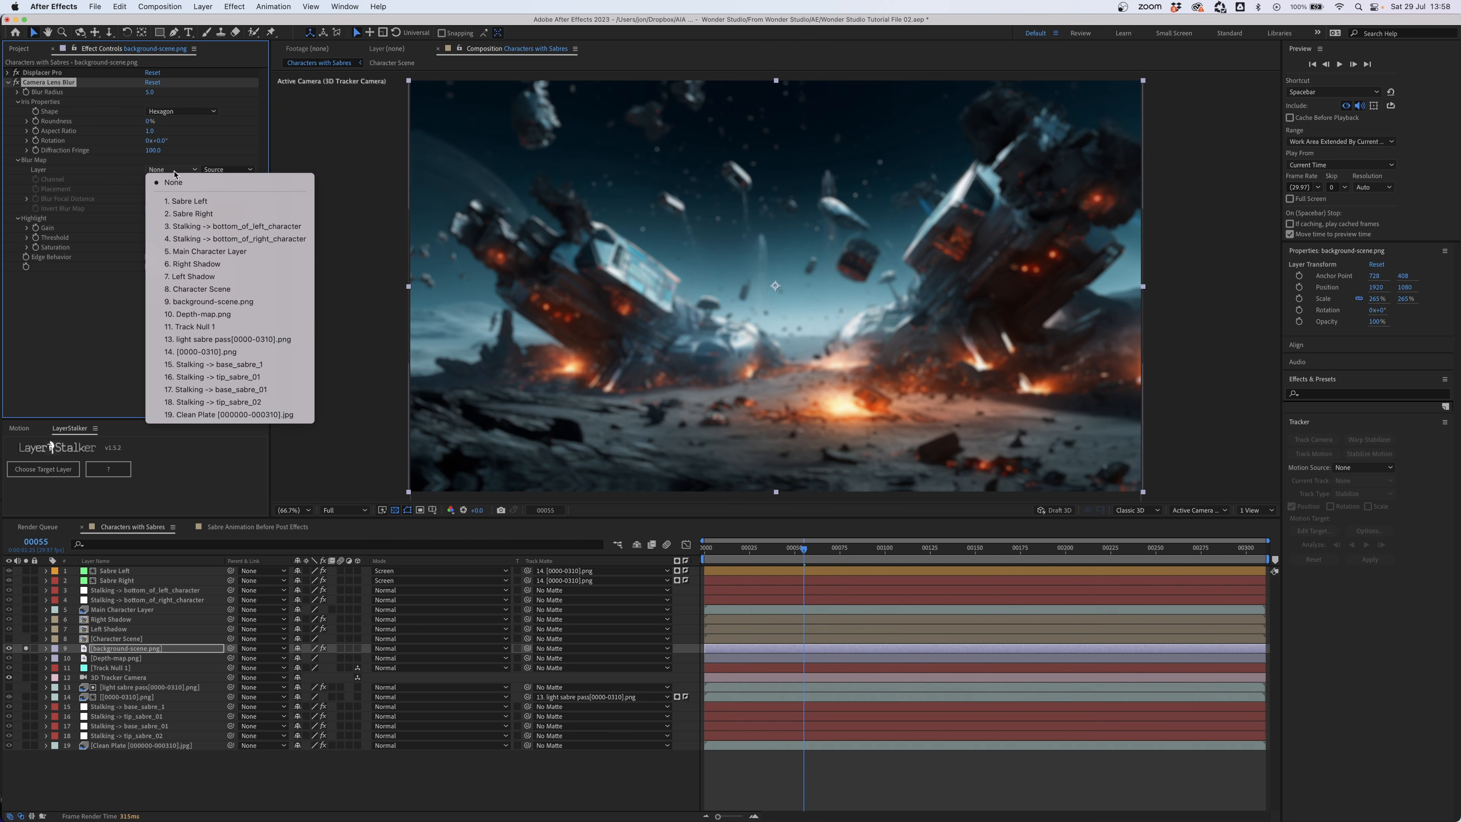
{"action": "left_click", "coordinate": [209, 314]}
{"action": "left_click", "coordinate": [150, 92]}
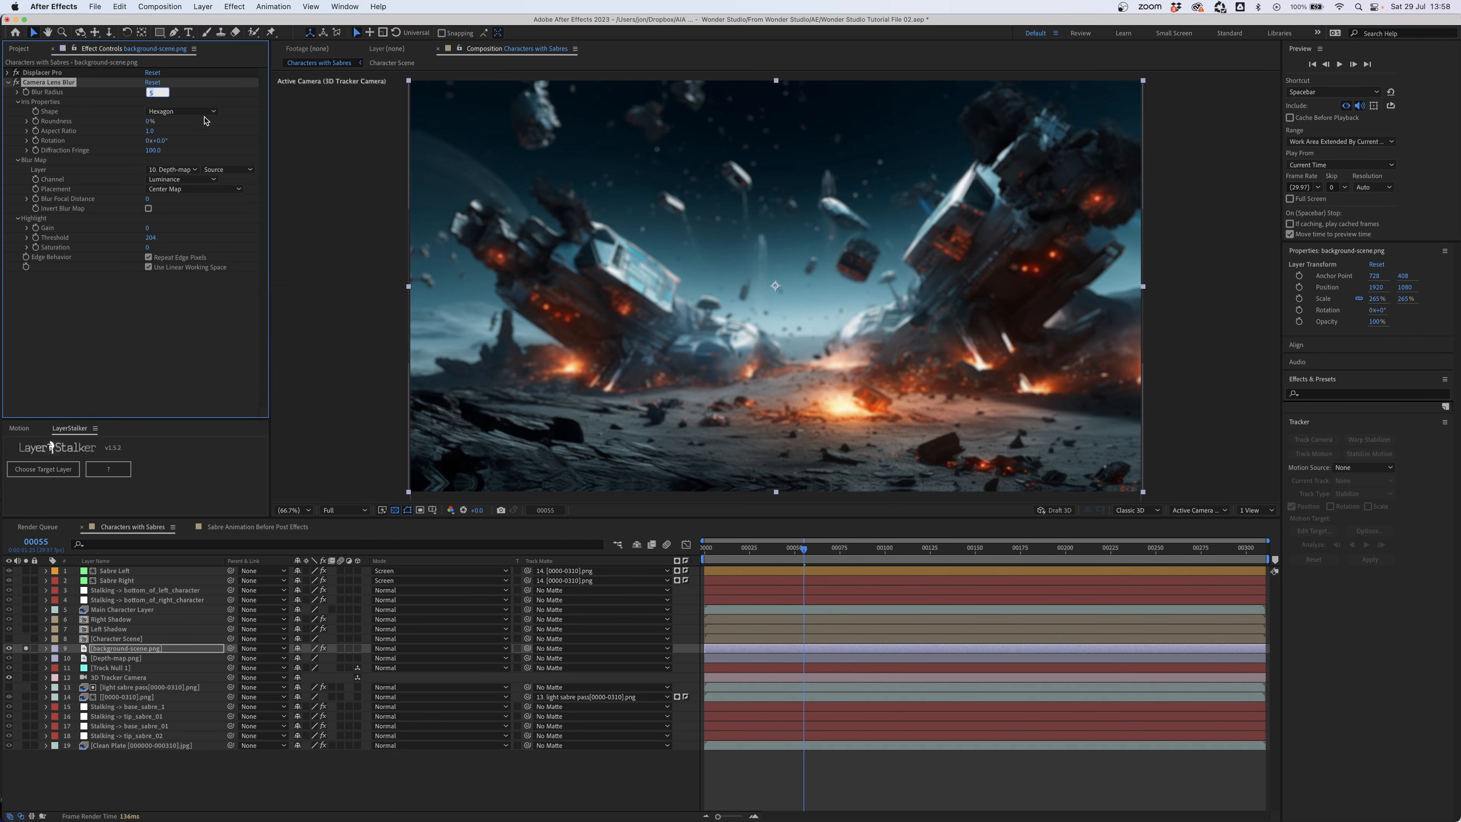
{"action": "key", "text": "Return"}
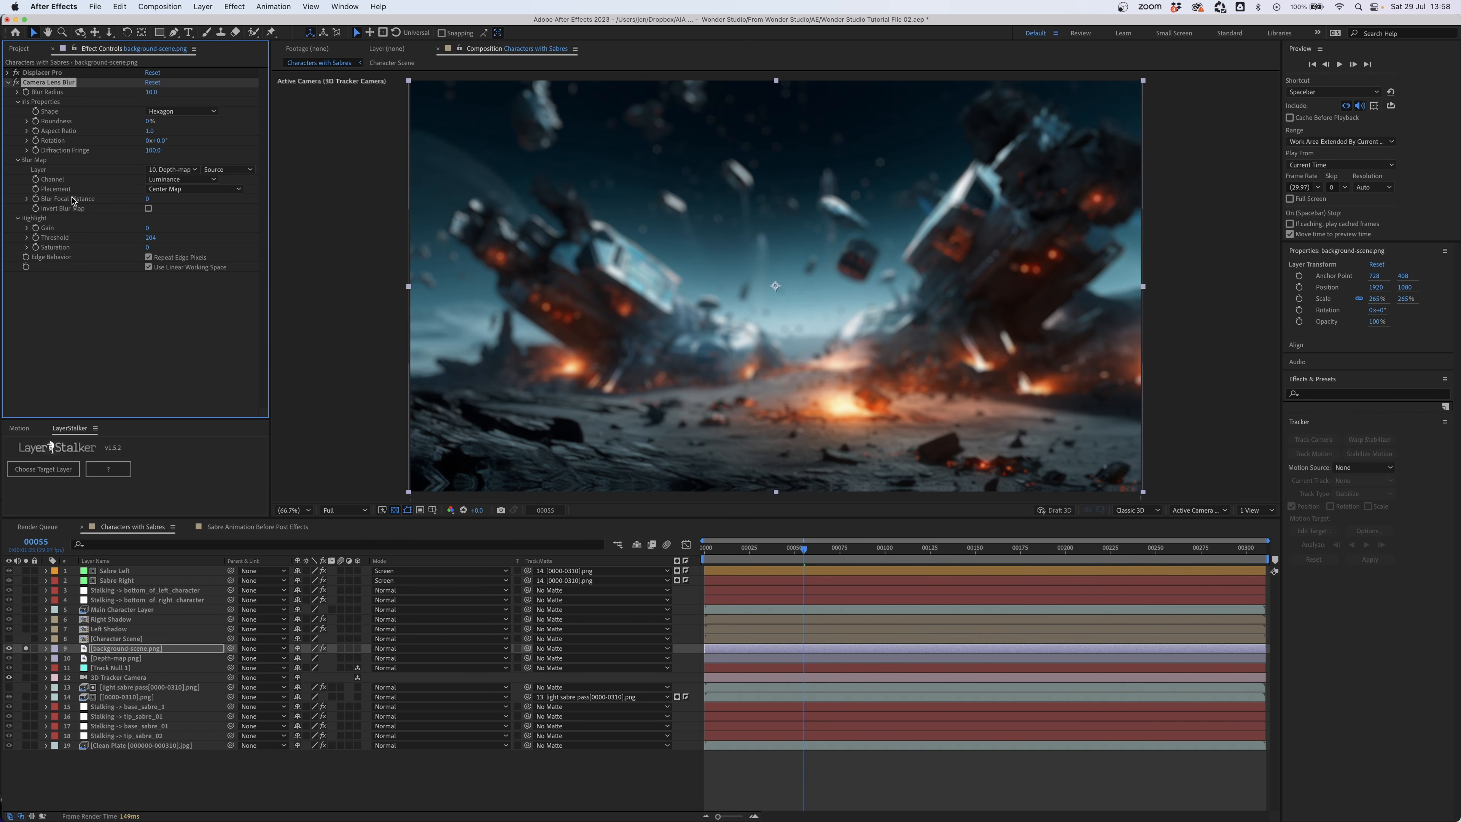
{"action": "left_click_drag", "start_coordinate": [147, 198], "coordinate": [184, 211]}
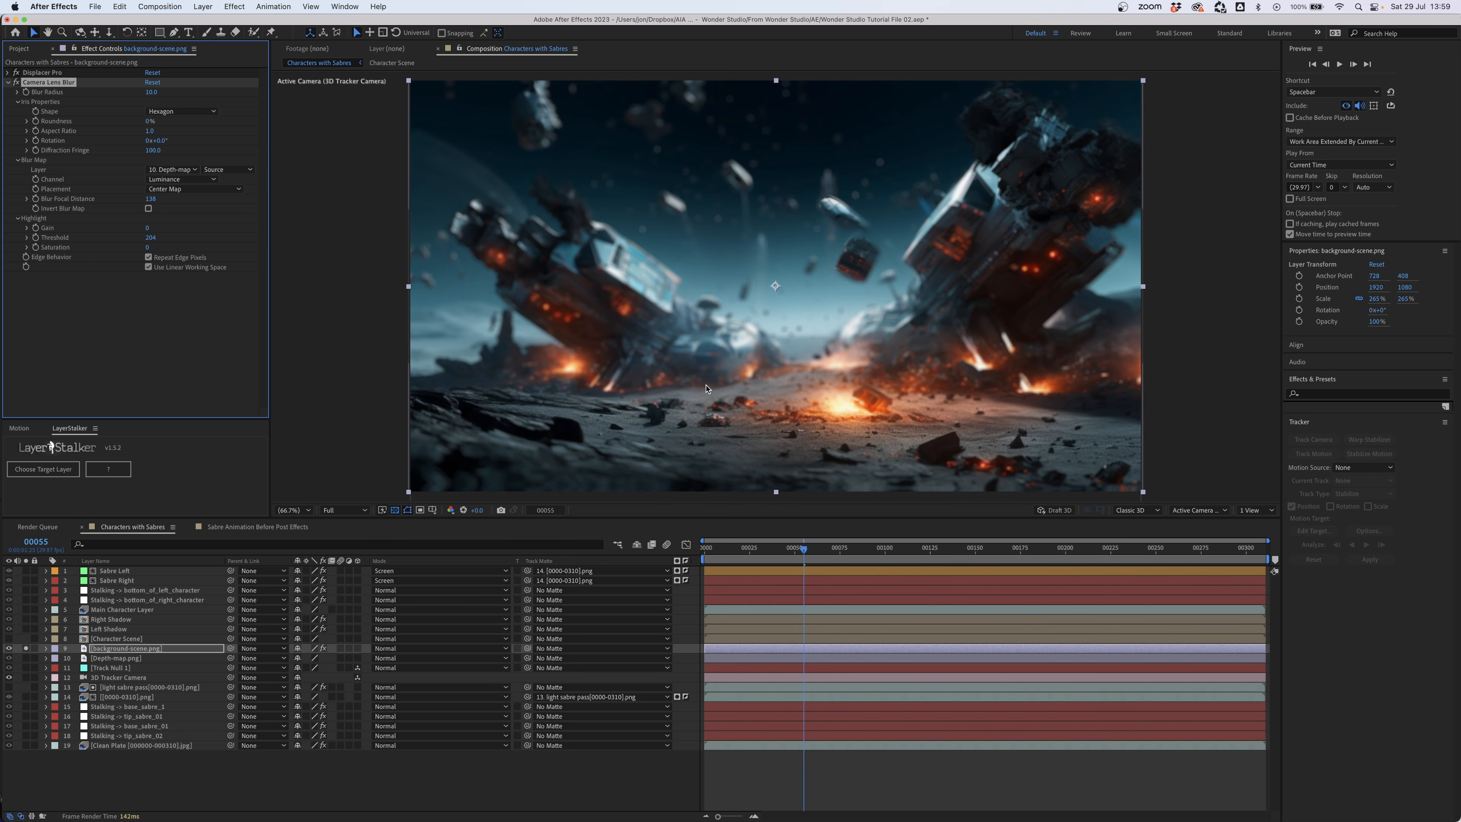
{"action": "left_click", "coordinate": [251, 527]}
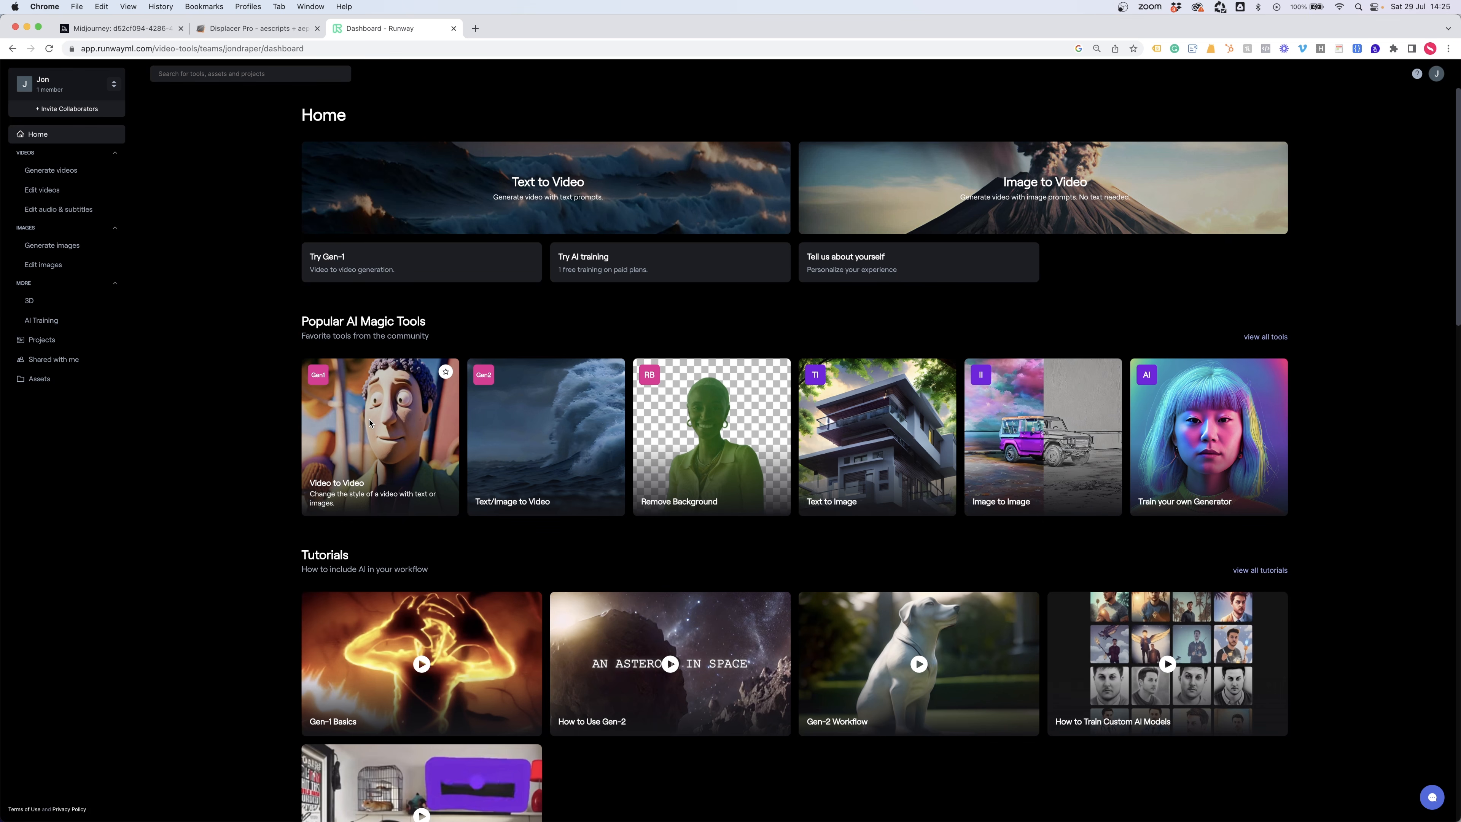
- Switch to Runway's Video to Video tool and enter the style prompt "Rainbow unicorn world with lollypops and daisys."
{"action": "left_click", "coordinate": [370, 423]}
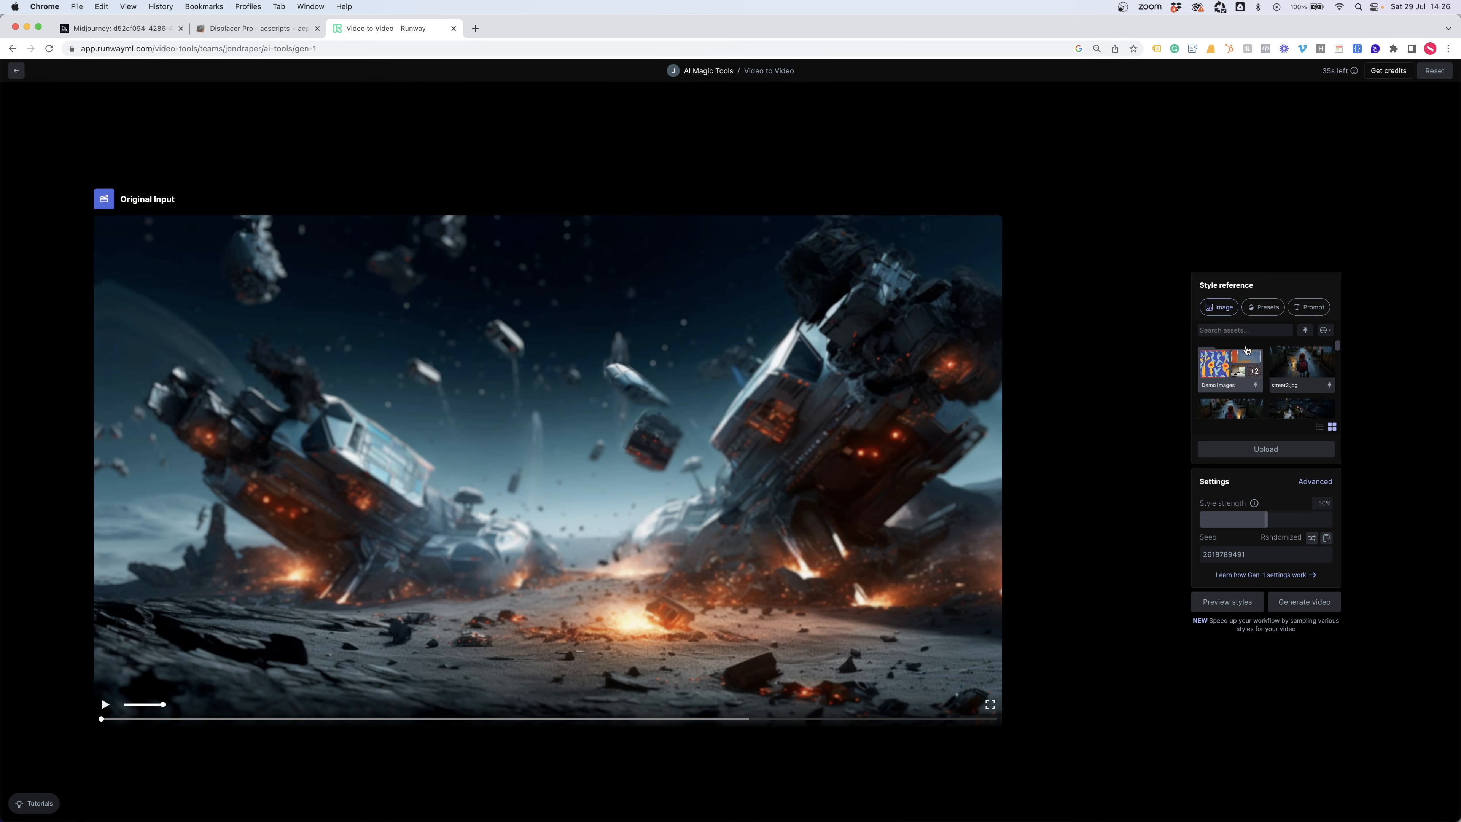
{"action": "left_click", "coordinate": [1307, 307]}
{"action": "left_click", "coordinate": [1257, 379]}
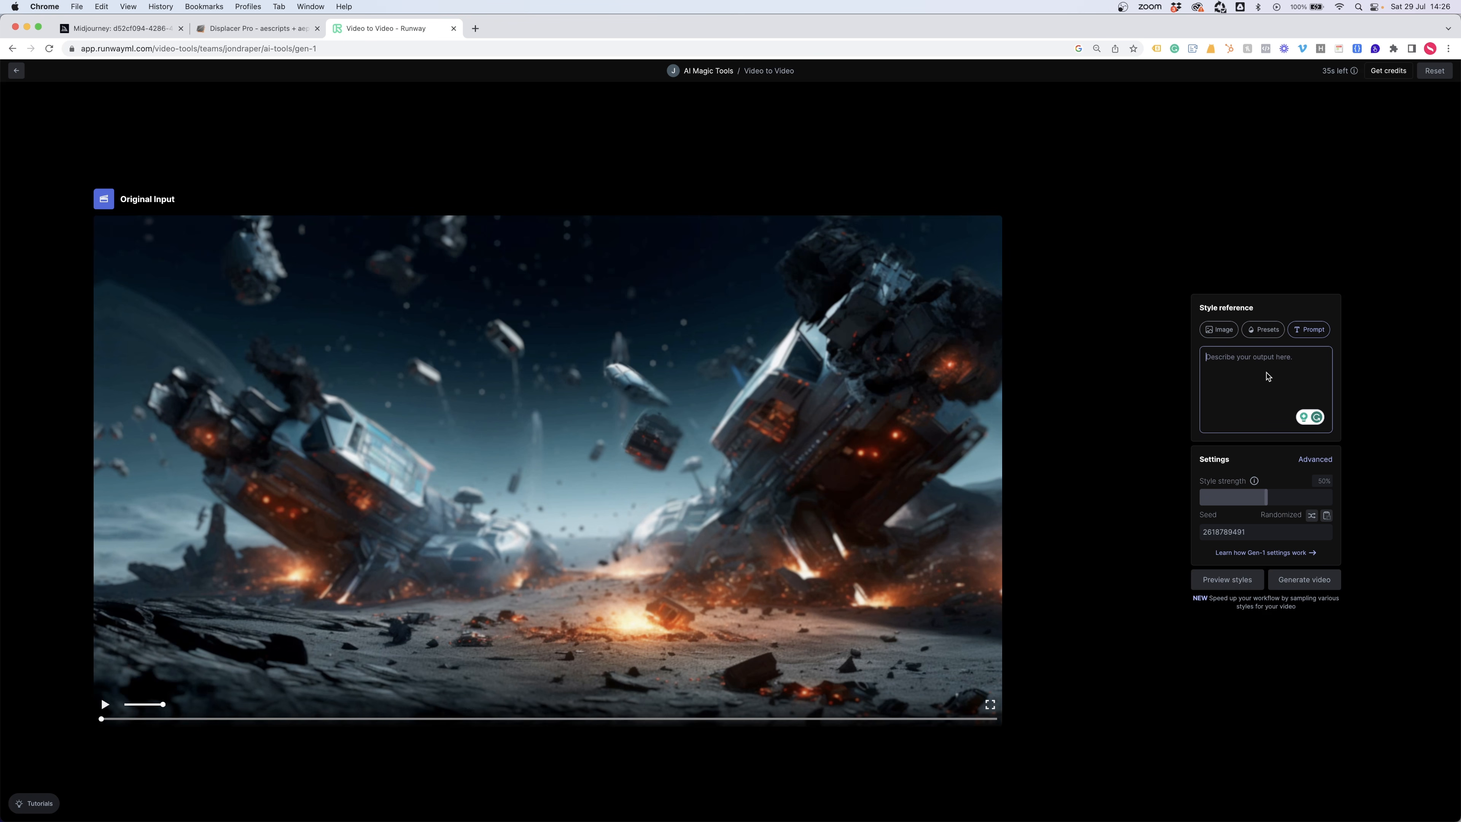
{"action": "type", "text": "Rainbow unicorn world with lollypops and daisys."}
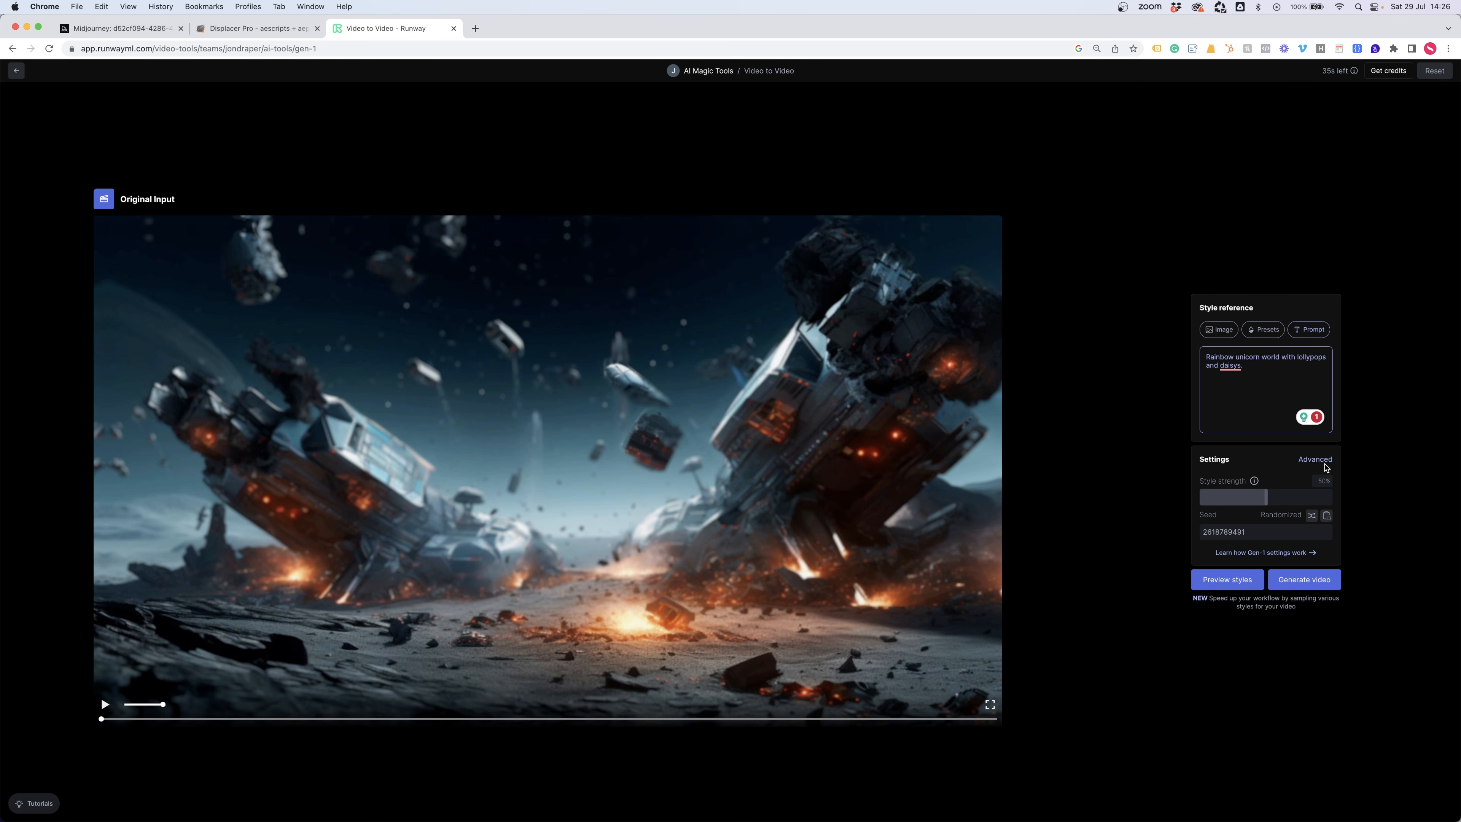
- Set frame consistency to 1.2, style weight to 10.1 and structural consistency to 0, and generate style previews
{"action": "left_click", "coordinate": [1317, 460]}
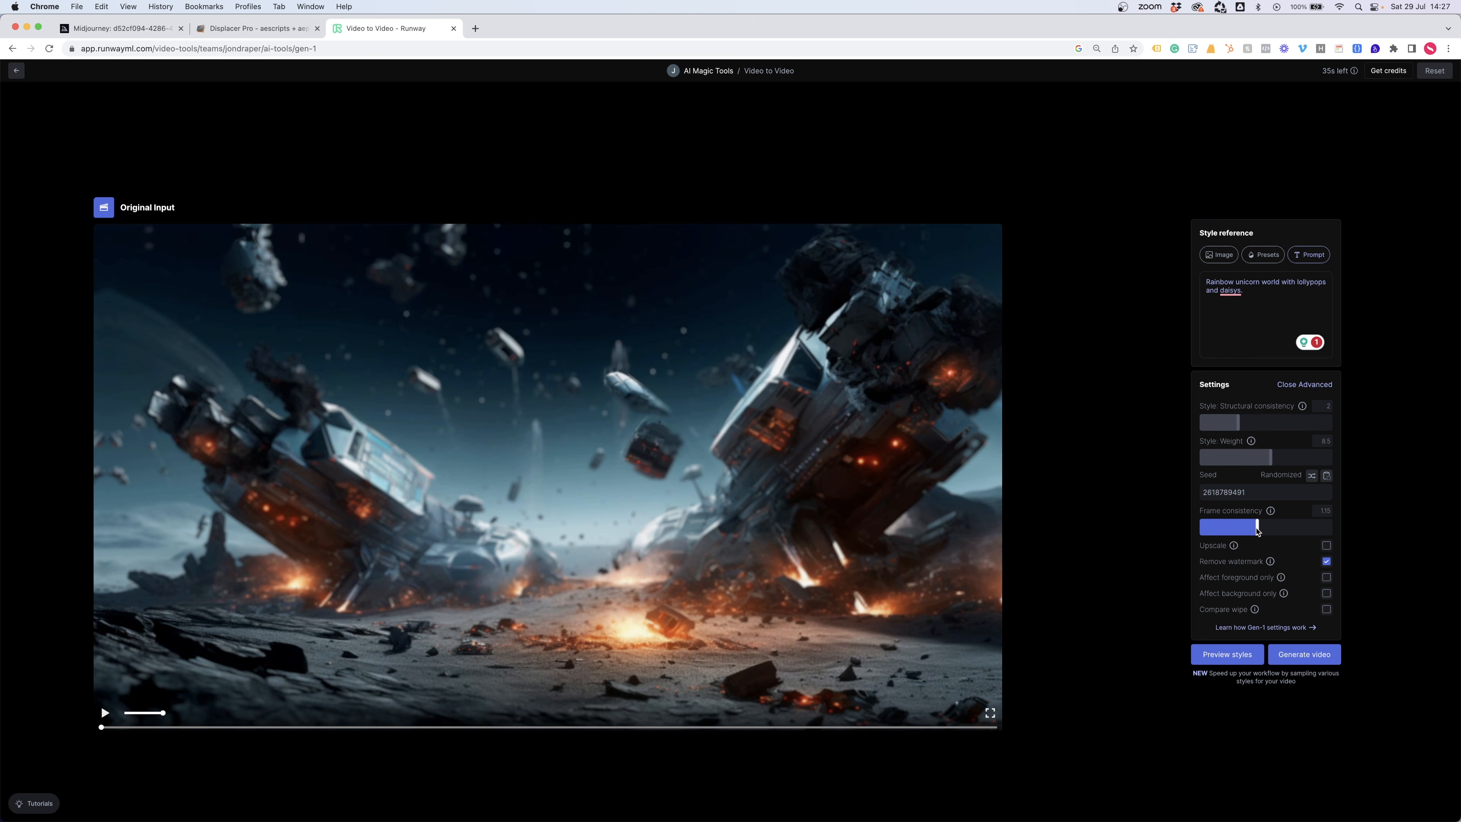
{"action": "left_click_drag", "start_coordinate": [1258, 531], "coordinate": [1261, 530]}
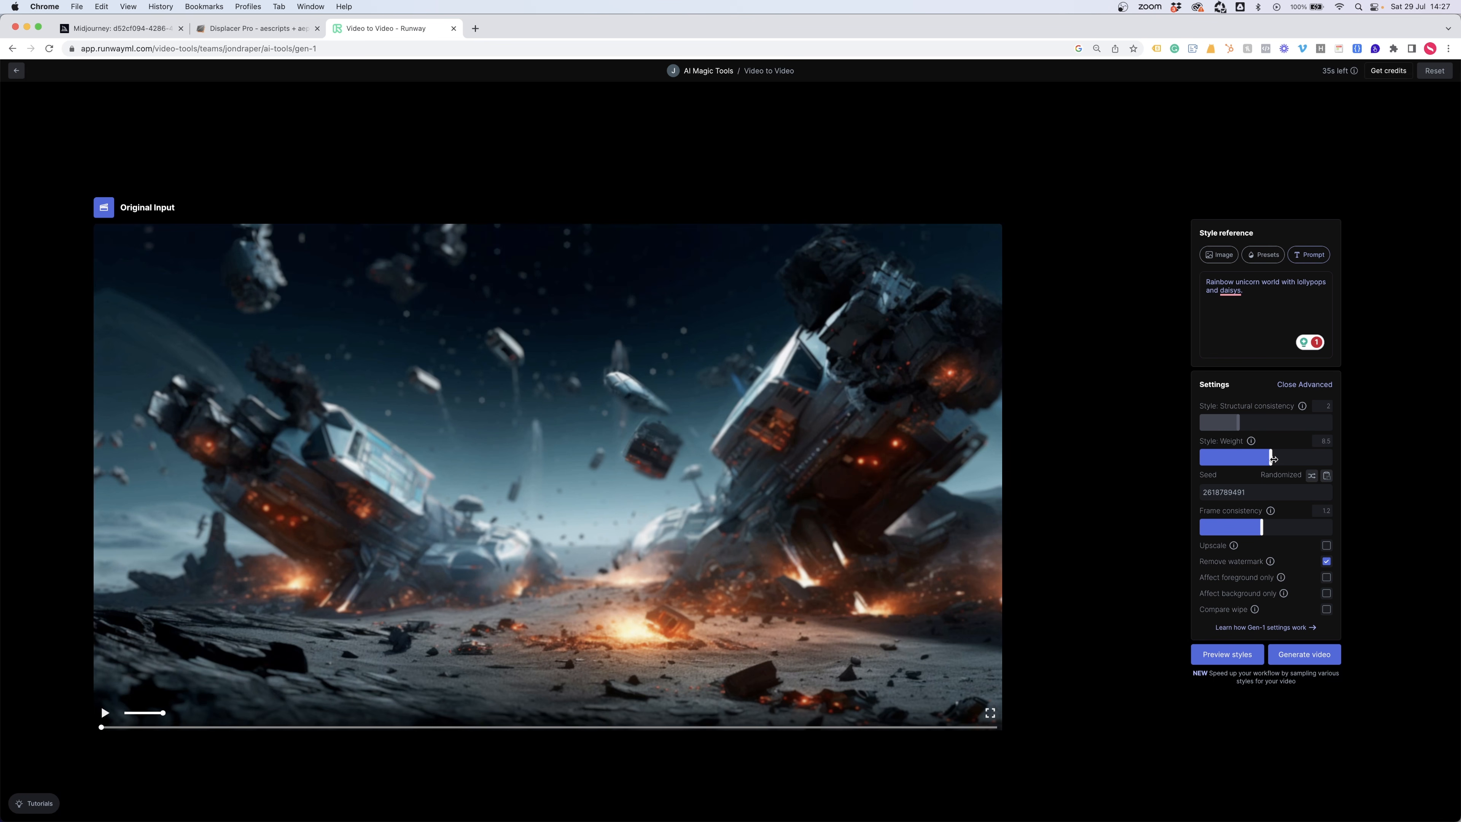
{"action": "left_click_drag", "start_coordinate": [1272, 457], "coordinate": [1282, 455]}
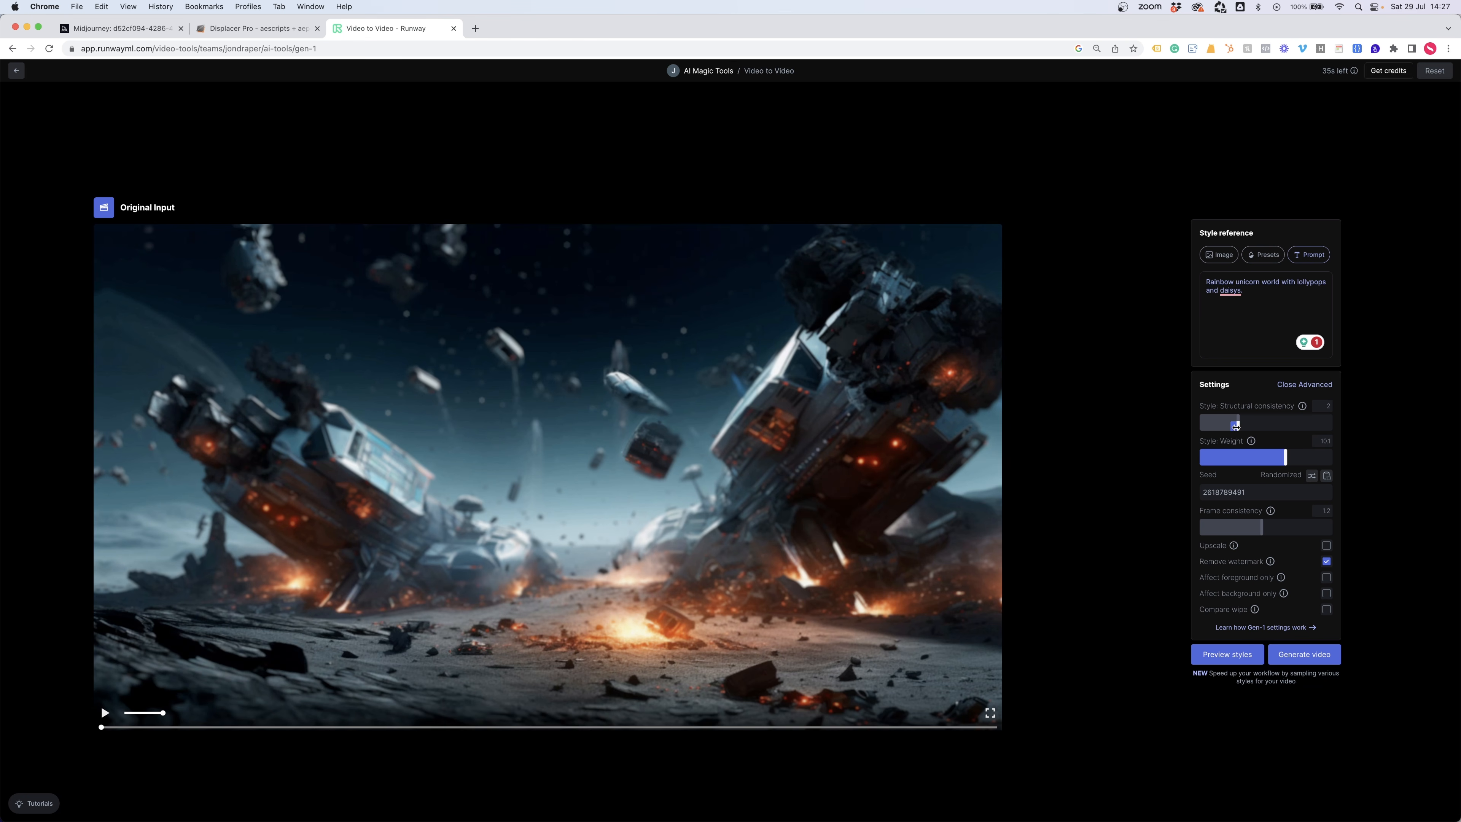
{"action": "left_click_drag", "start_coordinate": [1237, 426], "coordinate": [1202, 426]}
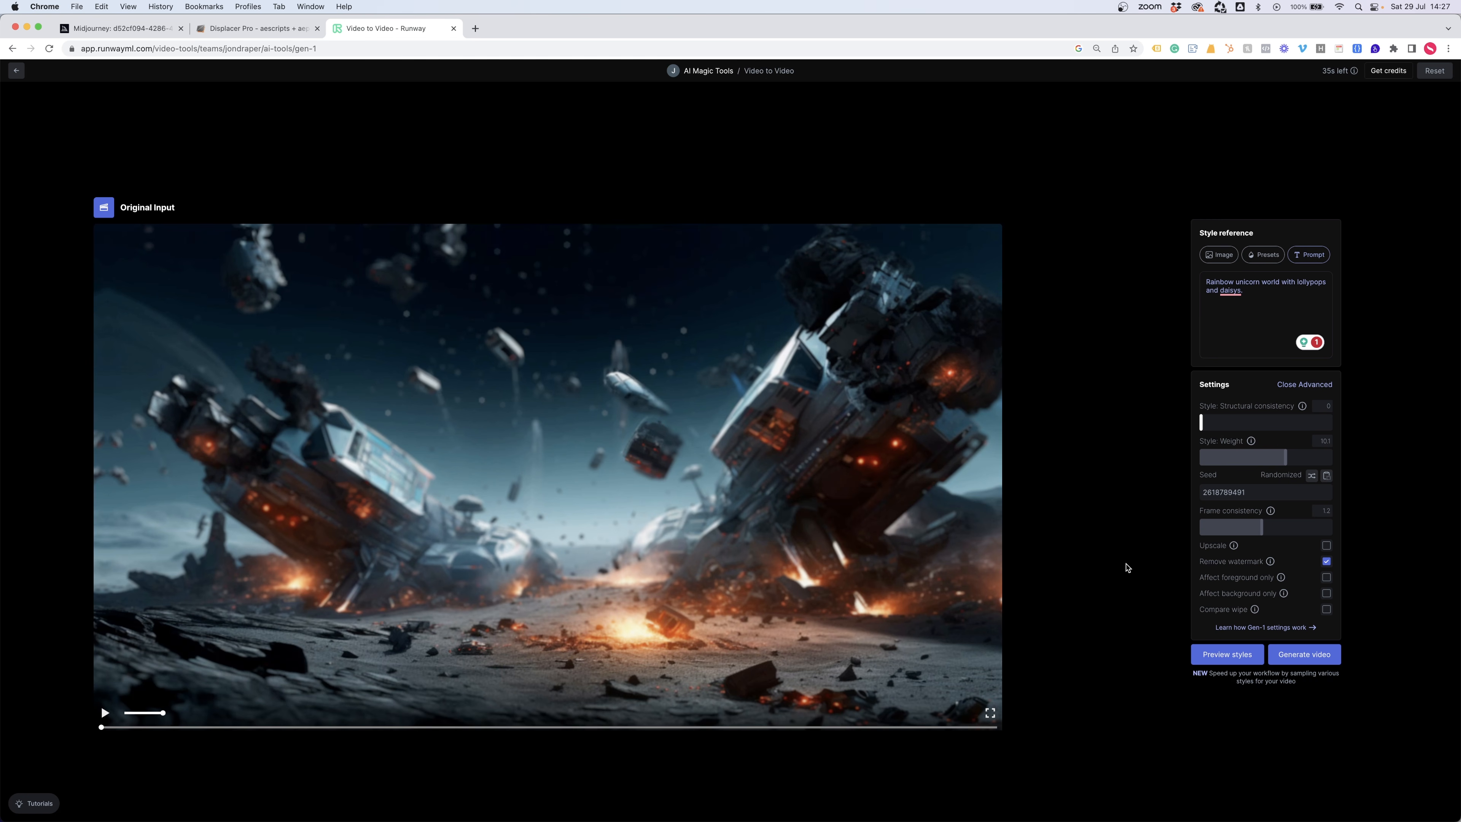
{"action": "left_click", "coordinate": [1220, 660]}
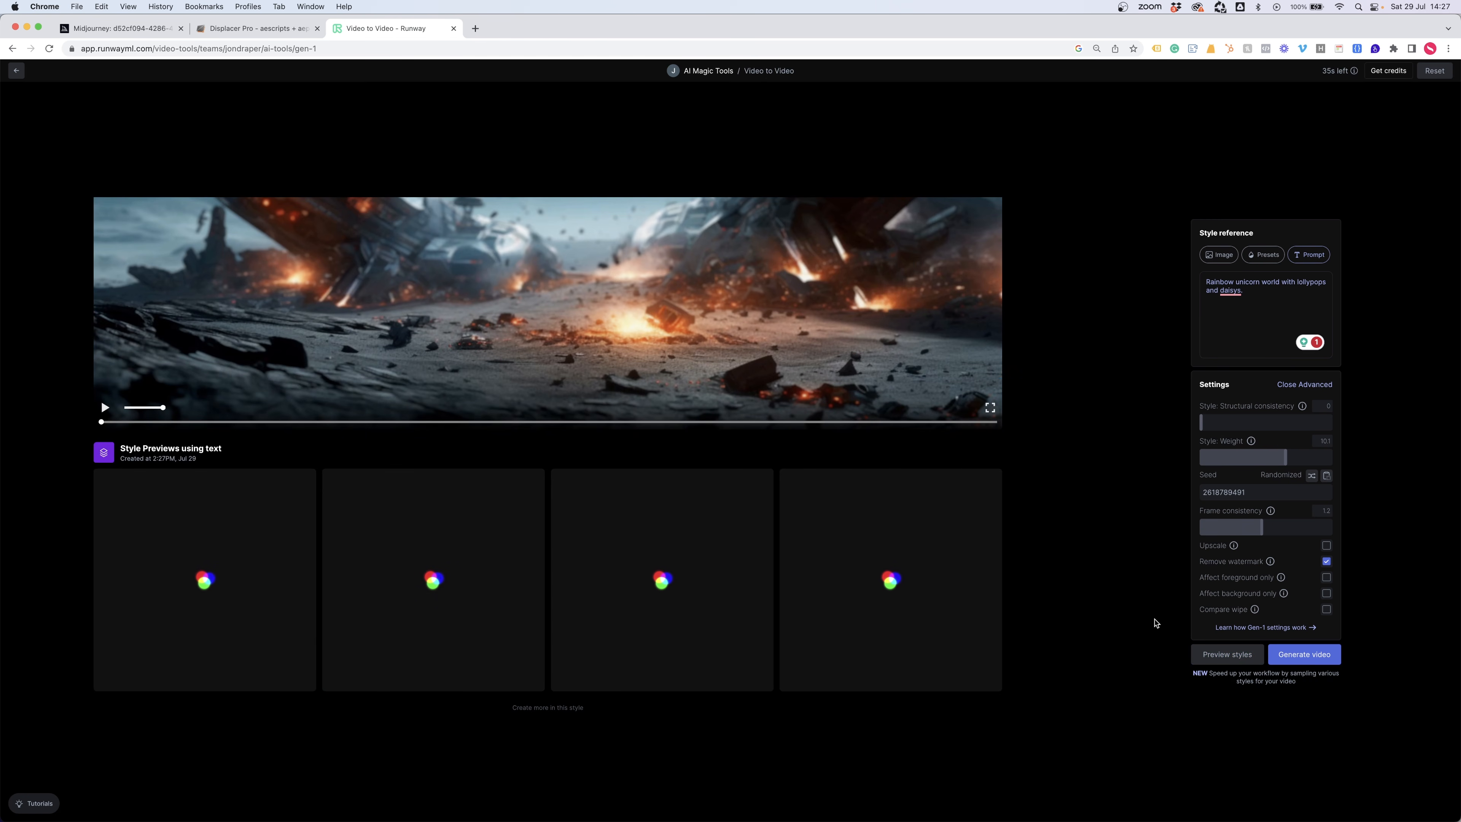
- Enable Upscale and preview styles for the prompt "Dark, apocalyptic Rainbow unicorn world with lollypops and daisies."
{"action": "left_click", "coordinate": [1326, 546]}
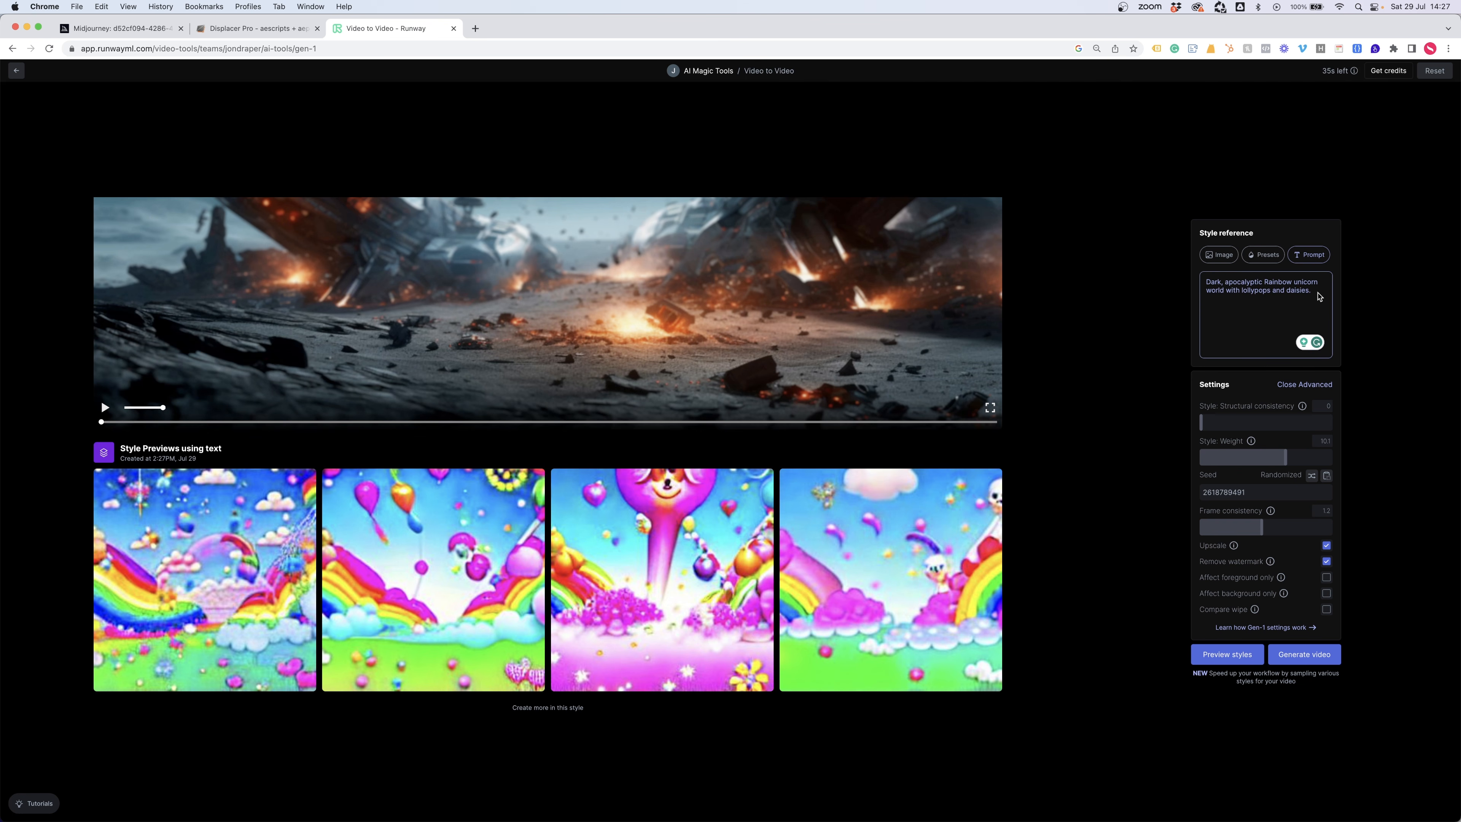
{"action": "left_click", "coordinate": [1223, 659]}
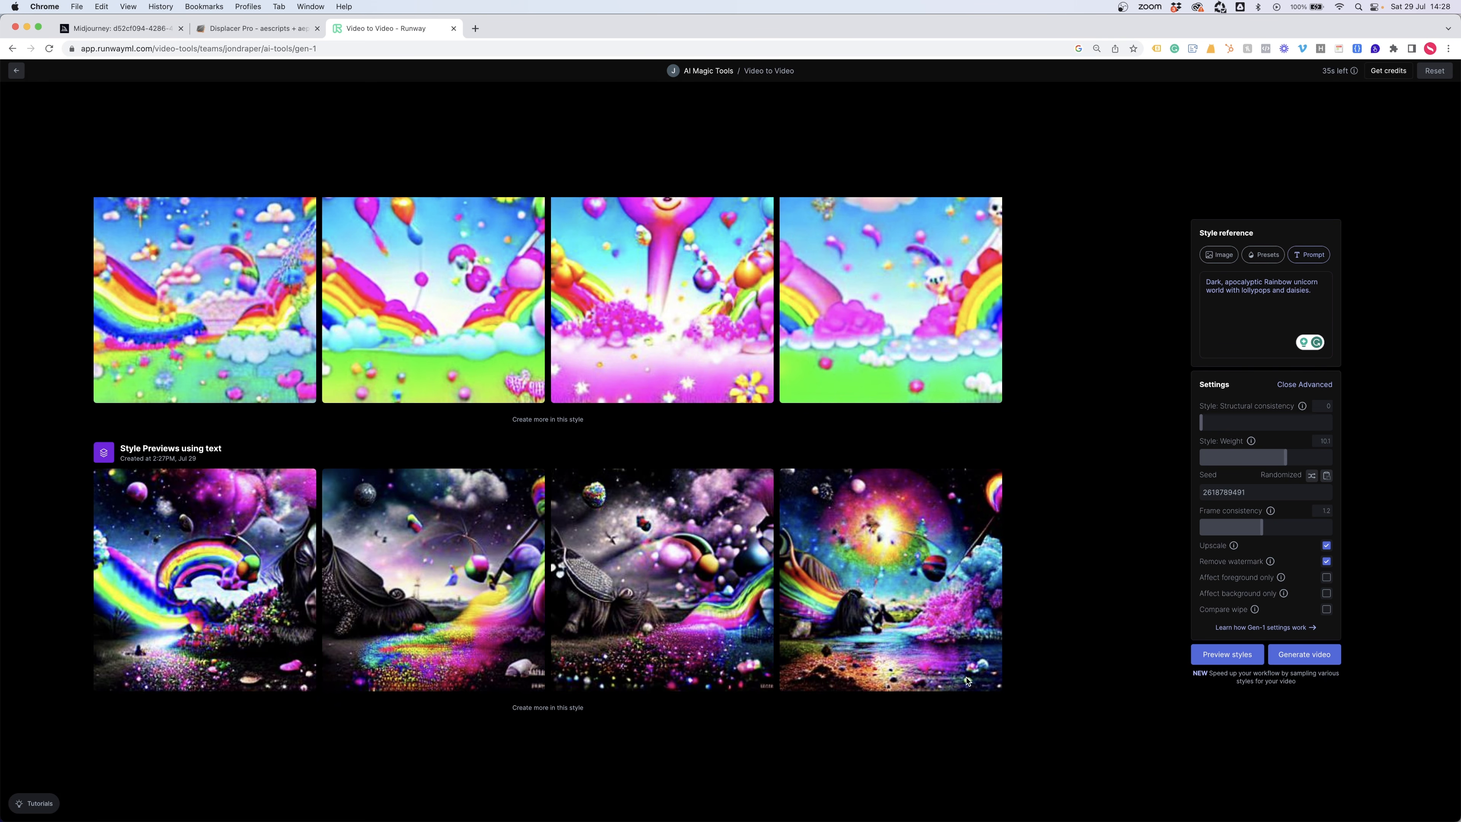
- Generate the video from the third dark apocalyptic style preview and play the result
{"action": "mouse_move", "coordinate": [711, 603]}
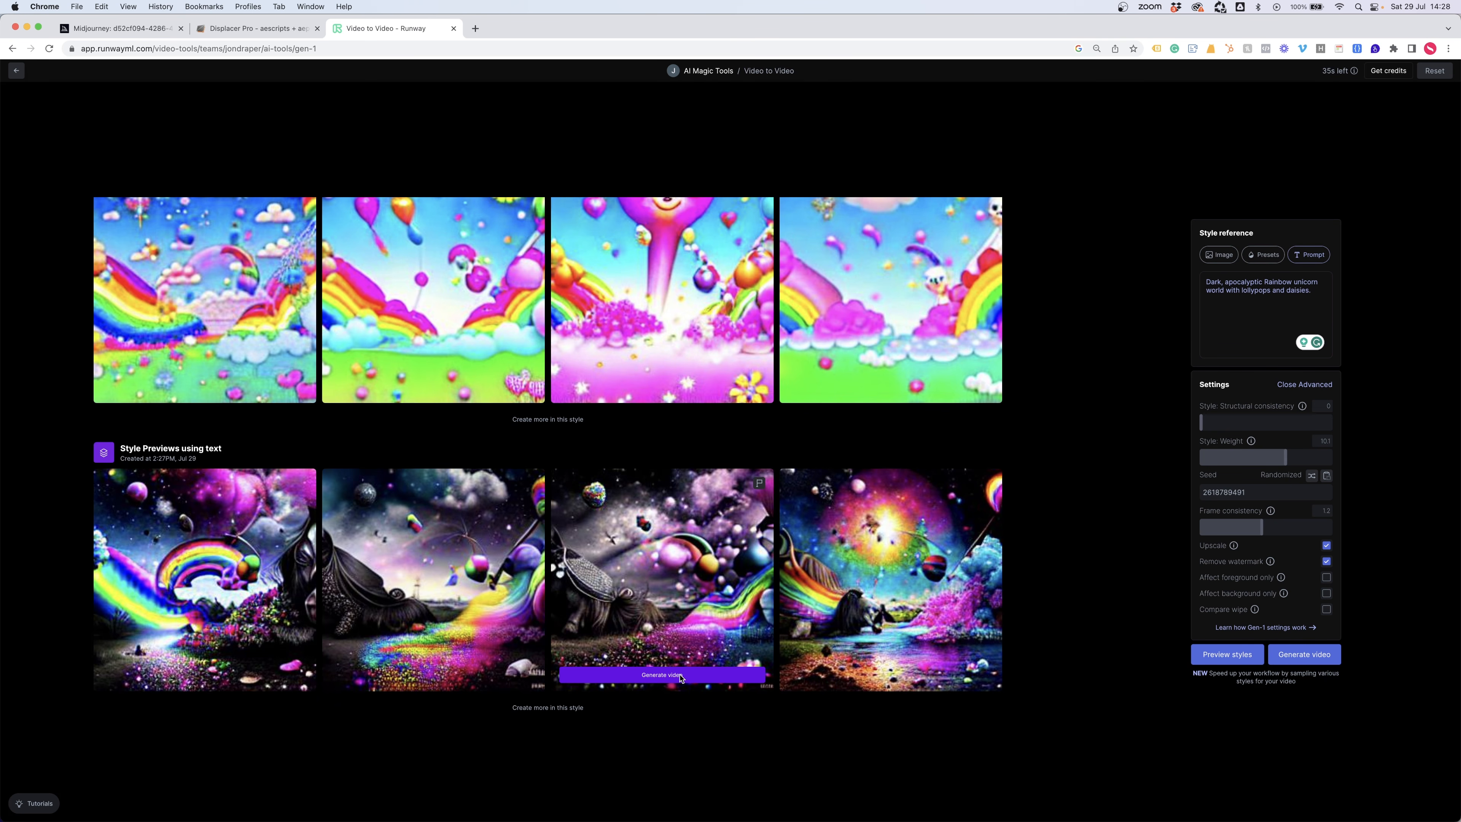
{"action": "left_click", "coordinate": [662, 674]}
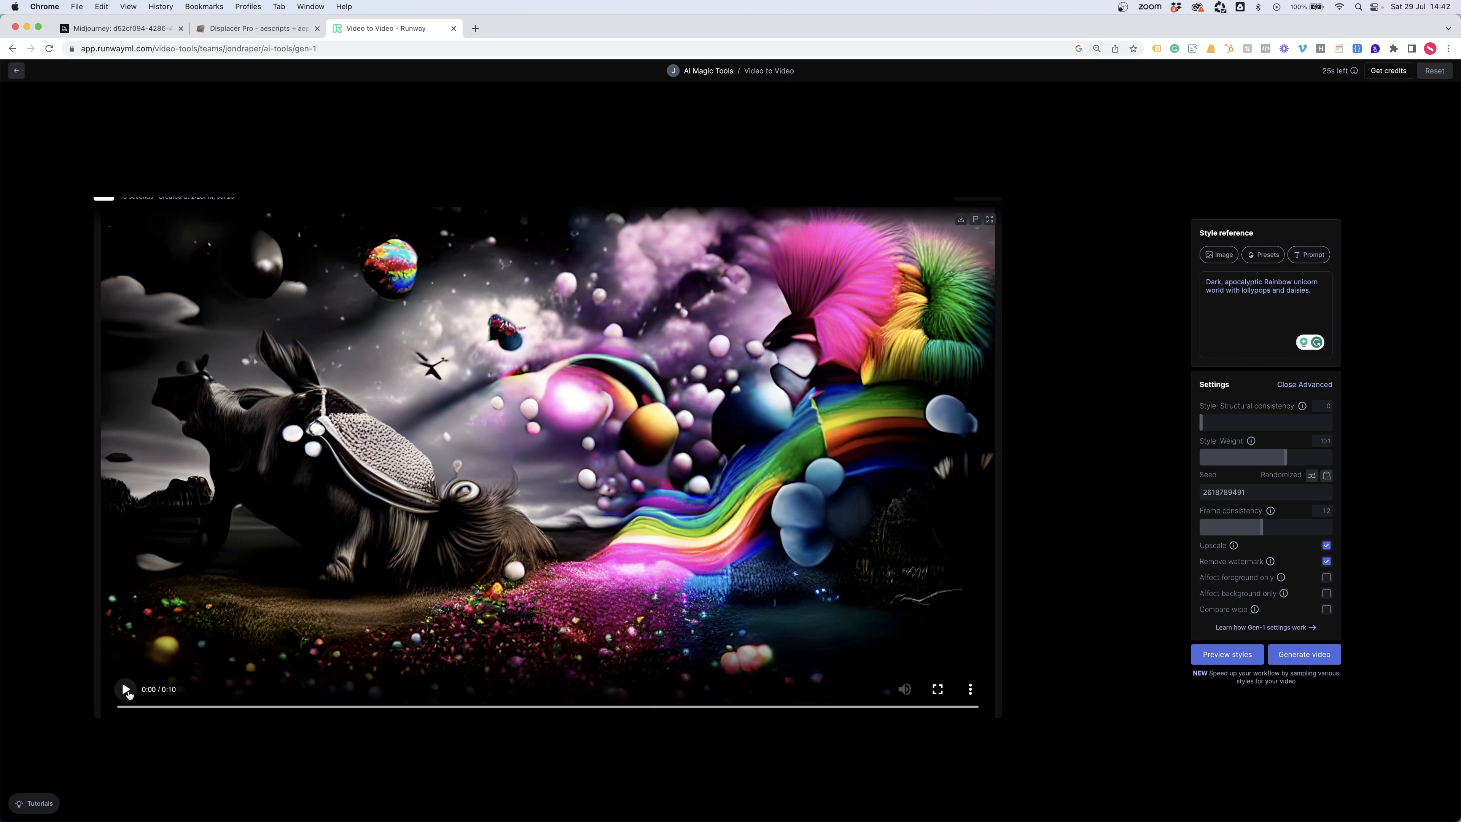
{"action": "left_click", "coordinate": [126, 690]}
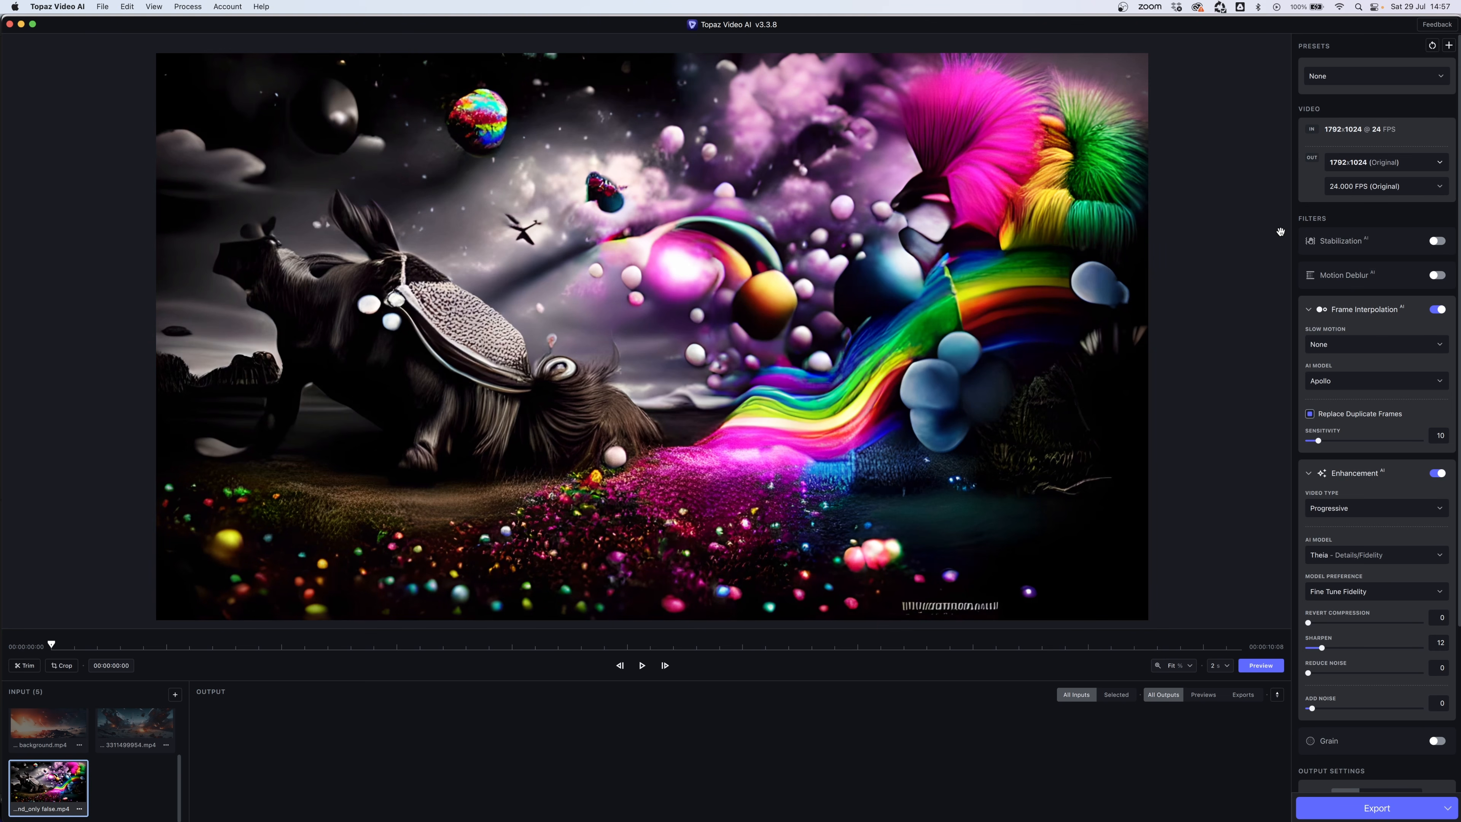
- Set the output to 3840x2160 (4K) at 60 FPS and the enhancement AI model to Proteus - Fine-Tune/Enhance
{"action": "left_click", "coordinate": [1389, 161]}
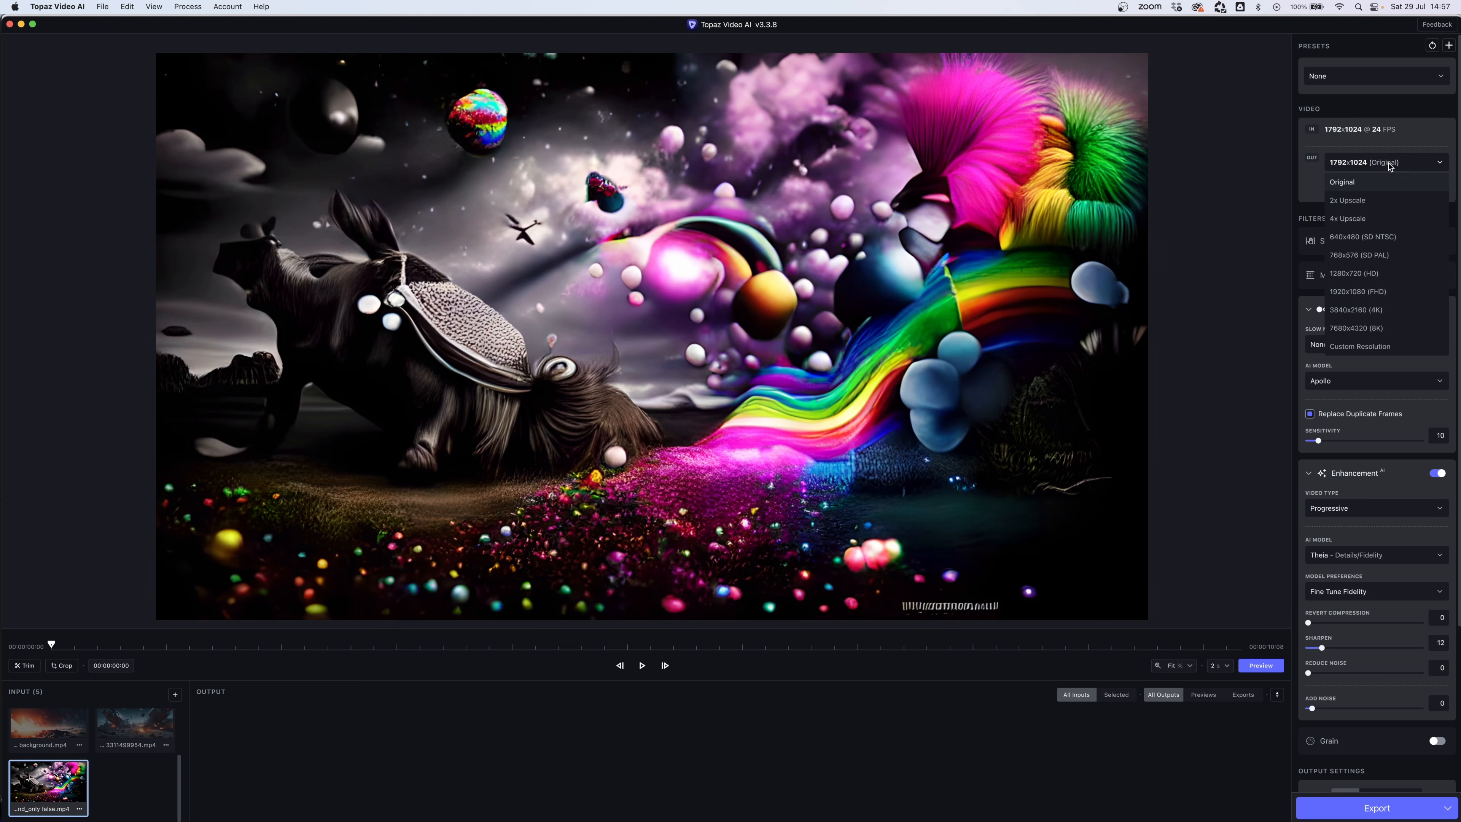
{"action": "left_click", "coordinate": [1372, 310]}
{"action": "left_click", "coordinate": [1384, 217]}
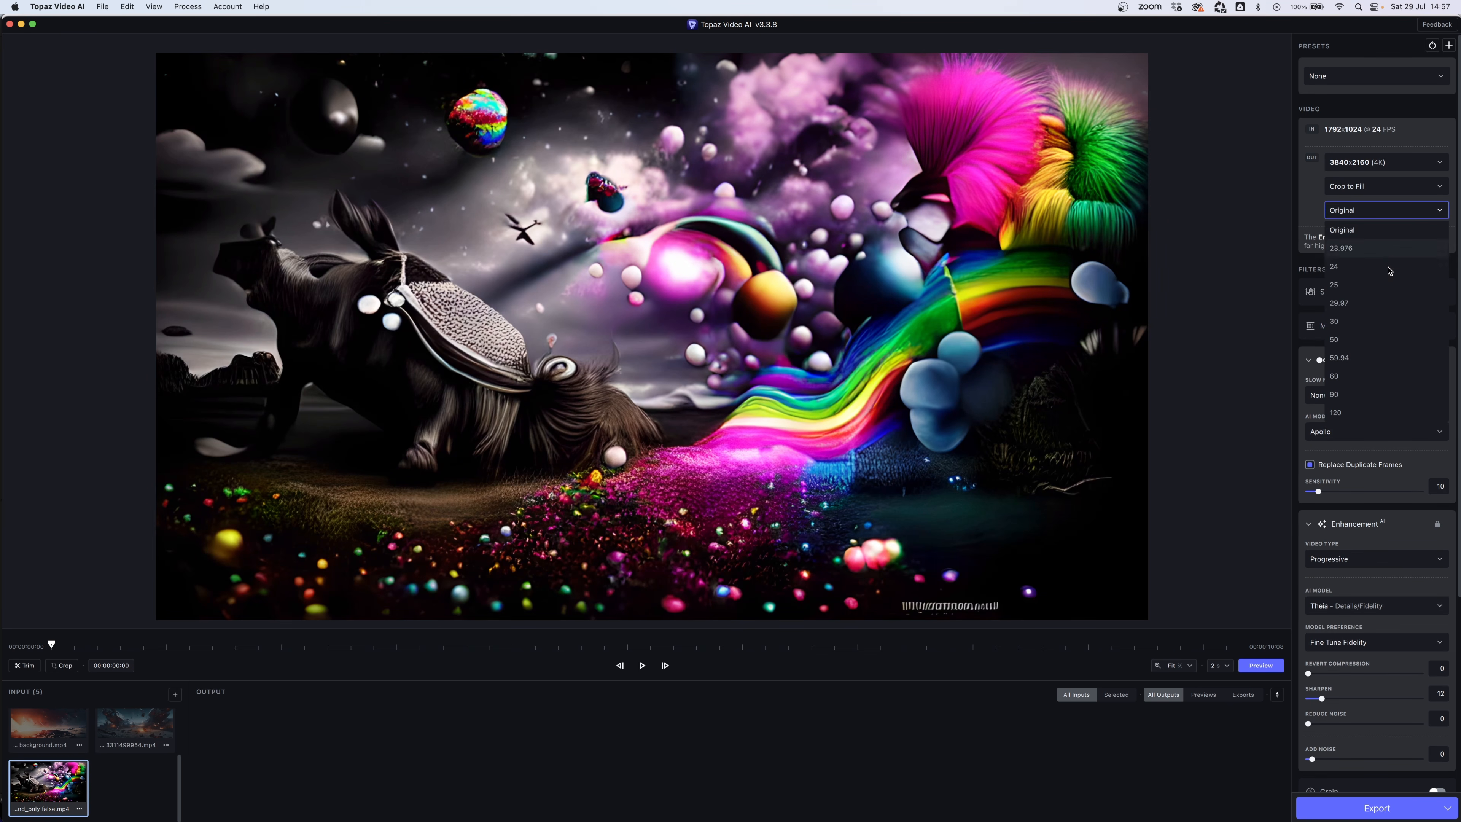
{"action": "left_click", "coordinate": [1370, 376]}
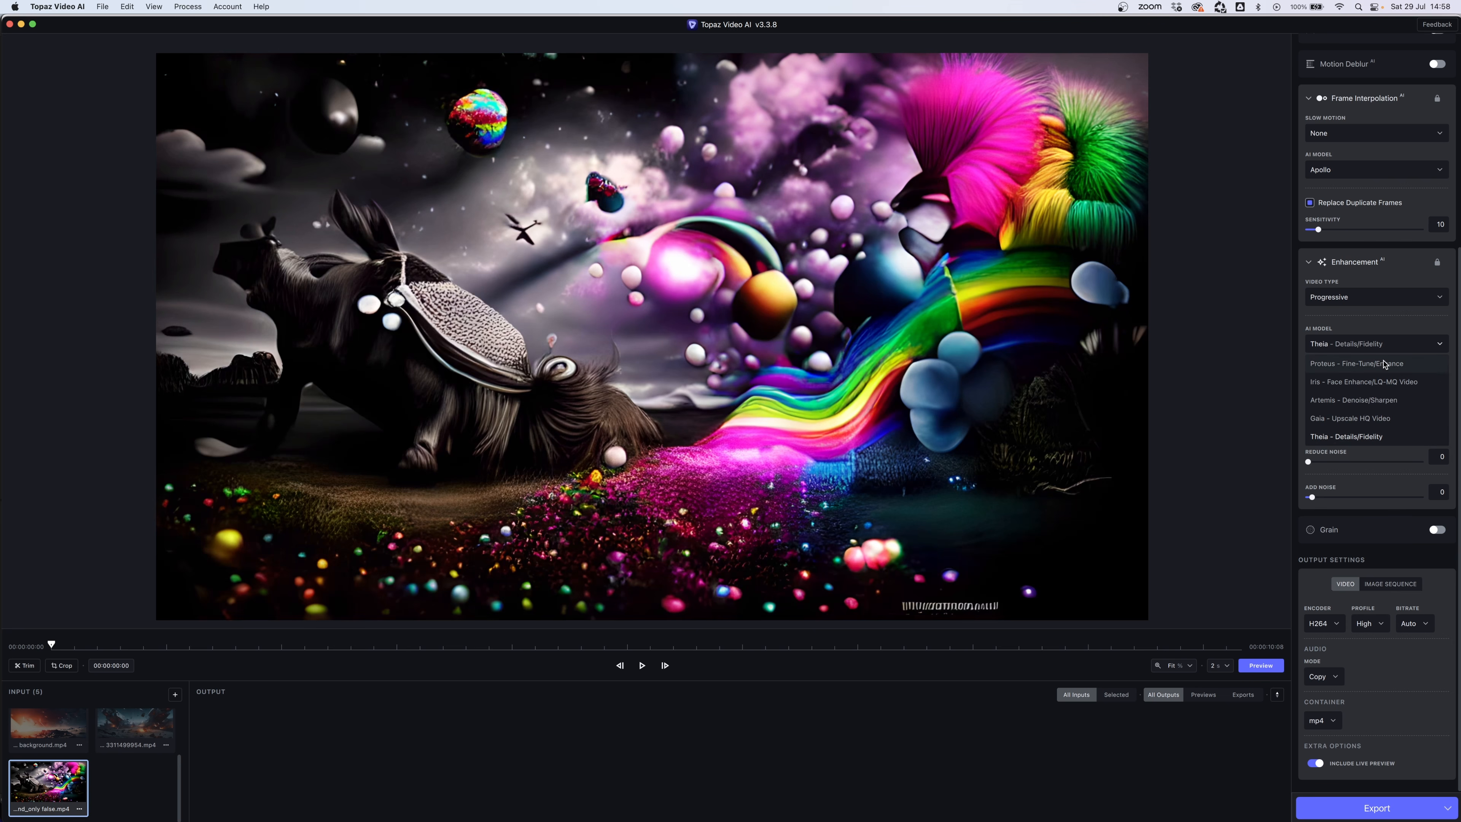
{"action": "left_click", "coordinate": [1372, 369]}
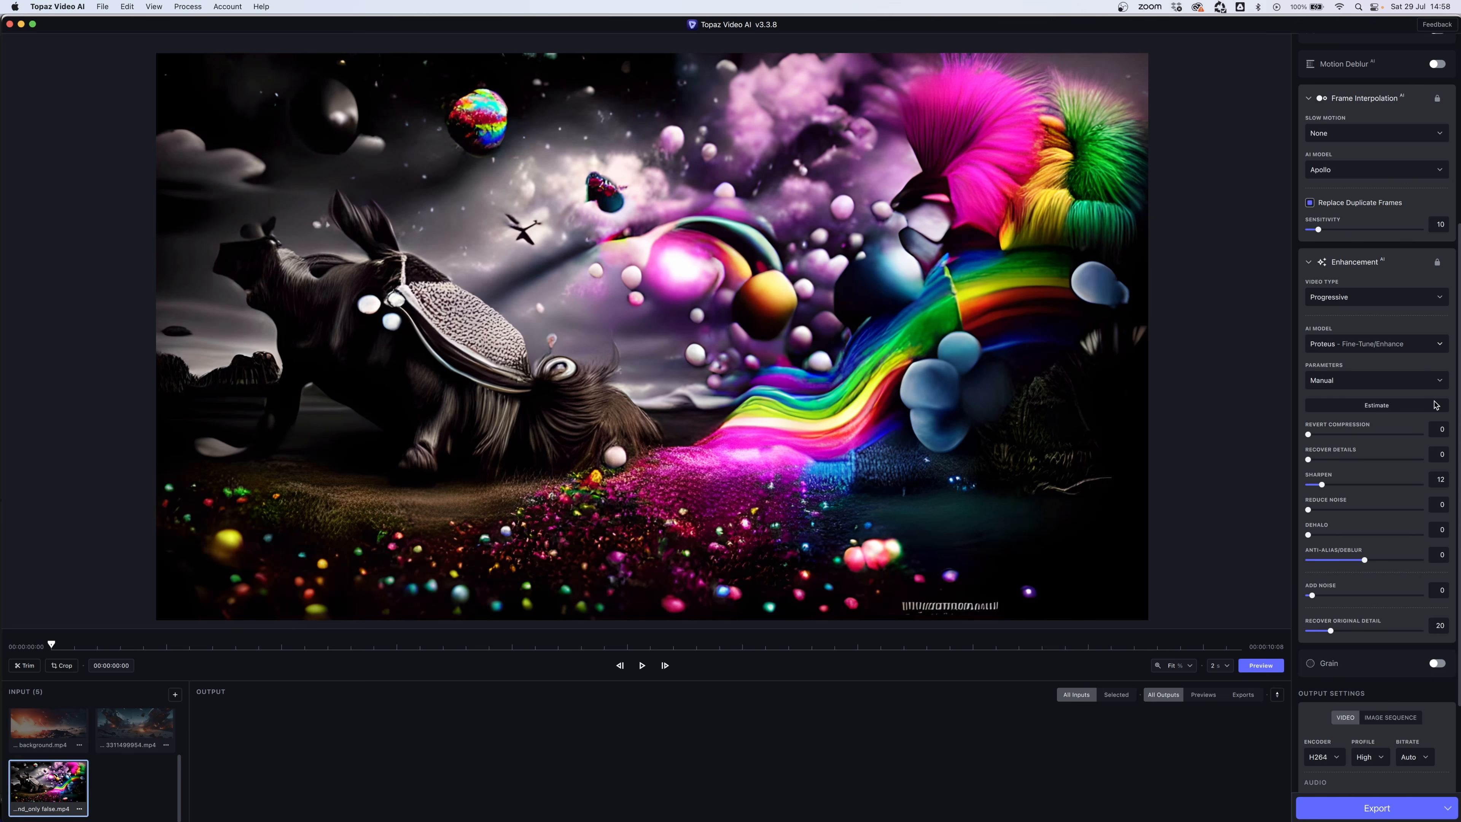
{"action": "scroll", "coordinate": [1389, 616], "scroll_direction": "down", "scroll_amount": 3}
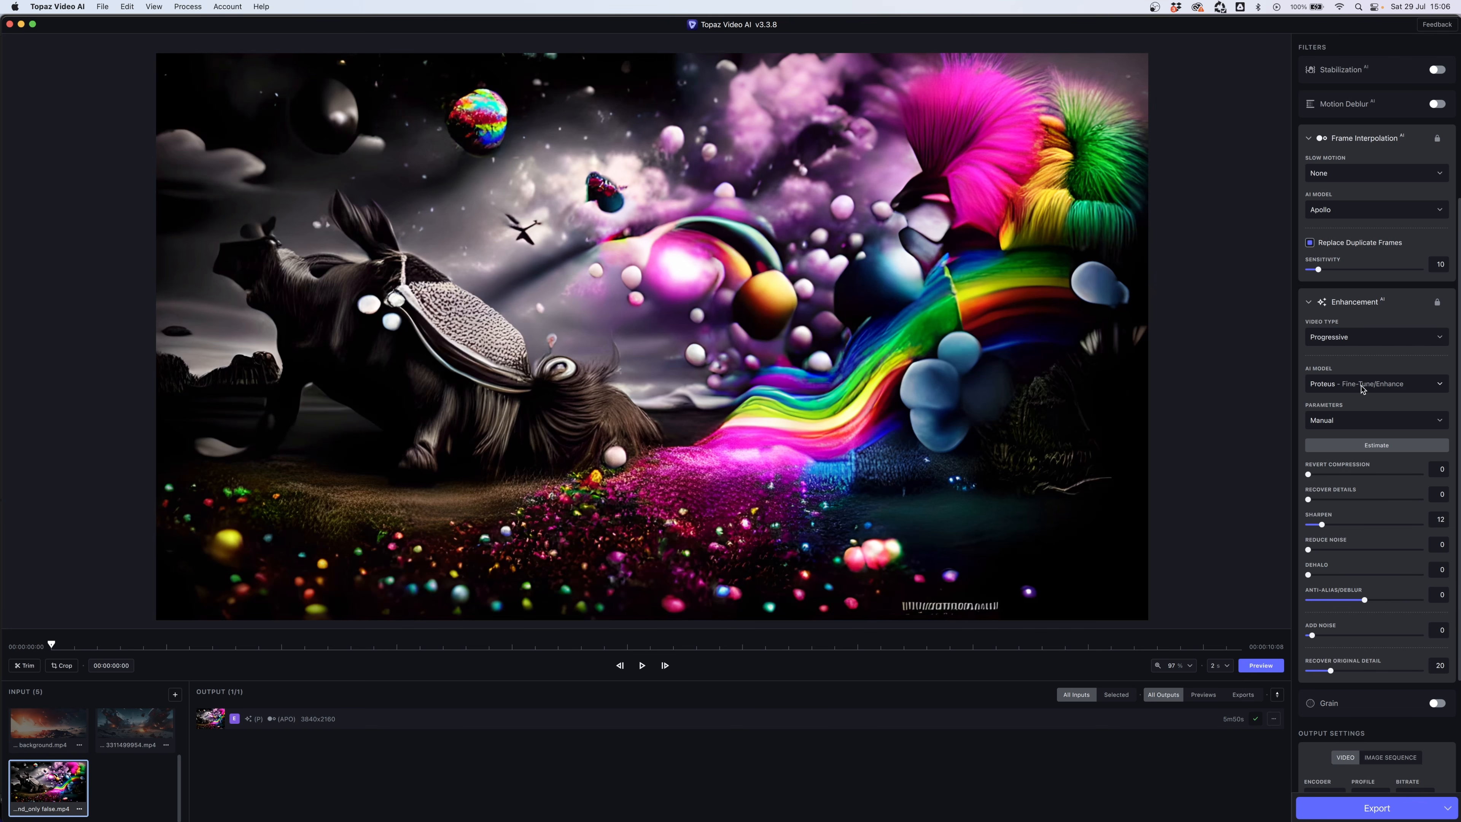
- Create further versions of the clip with the Theia - Details/Fidelity and Artemis - Denoise/Sharpen AI models
{"action": "left_click", "coordinate": [1362, 387]}
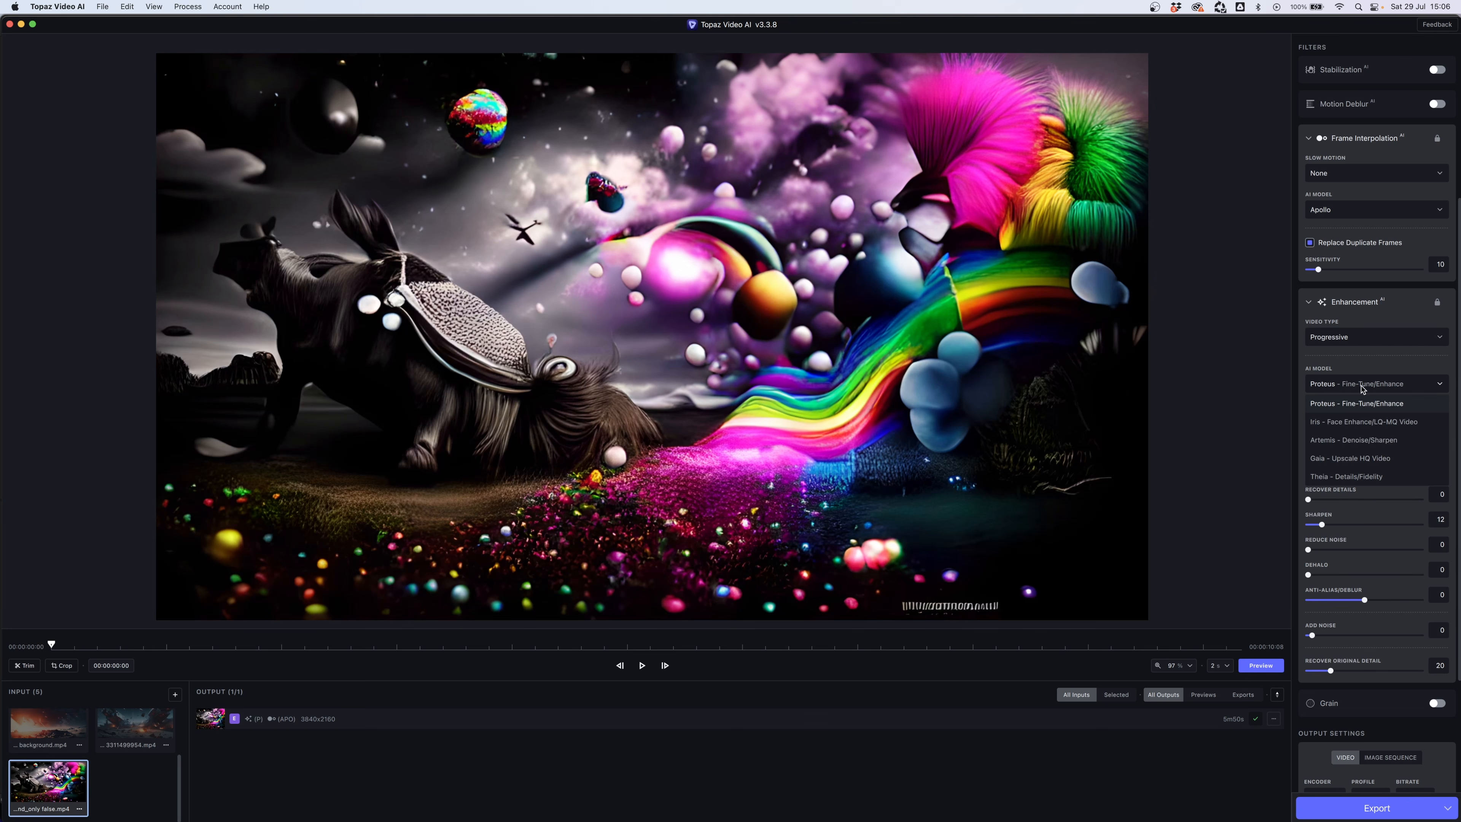
{"action": "left_click", "coordinate": [1360, 477]}
{"action": "left_click", "coordinate": [1374, 383]}
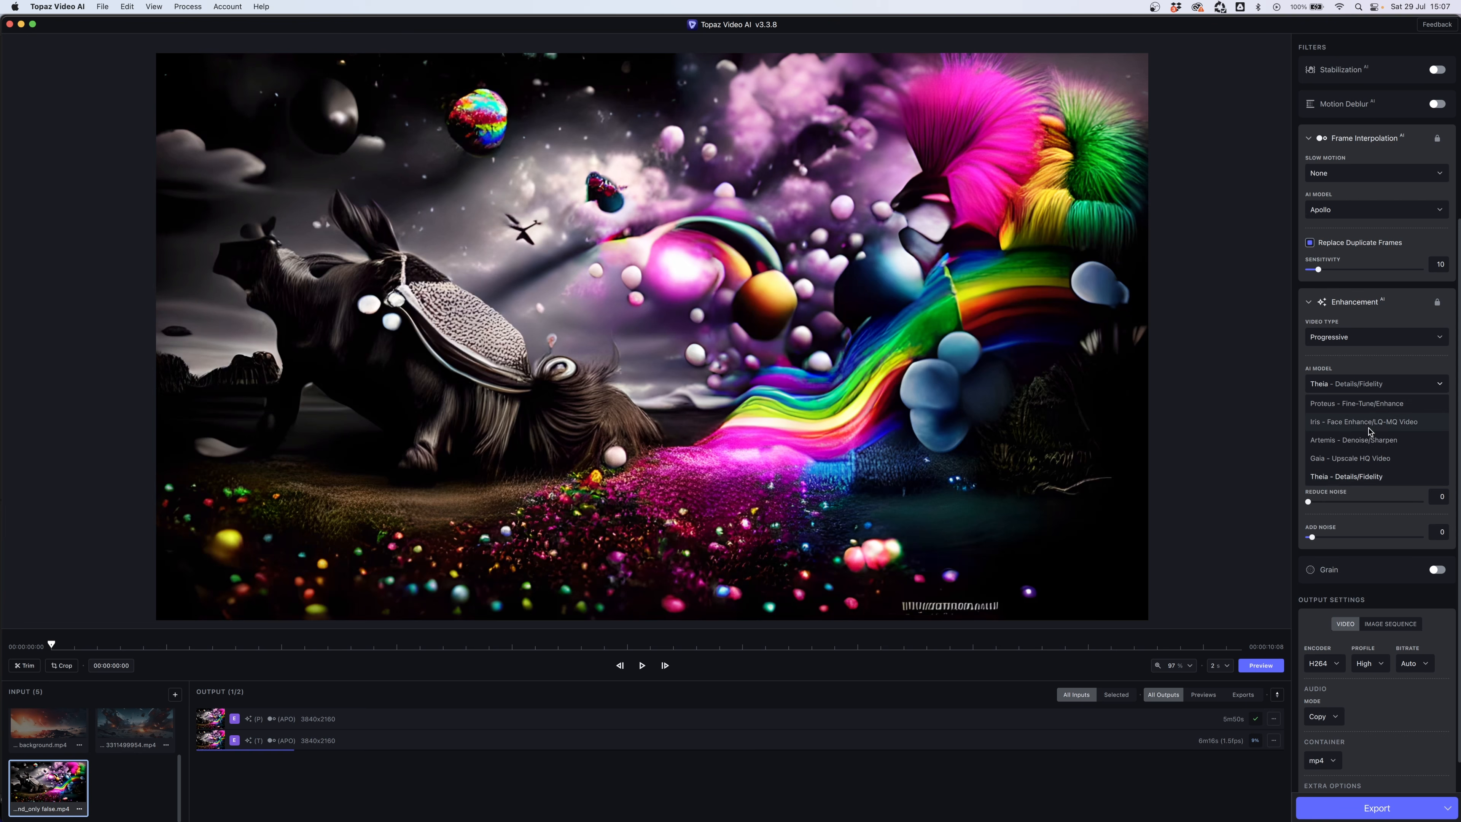
{"action": "left_click", "coordinate": [1369, 439]}
{"action": "mouse_move", "coordinate": [1380, 766]}
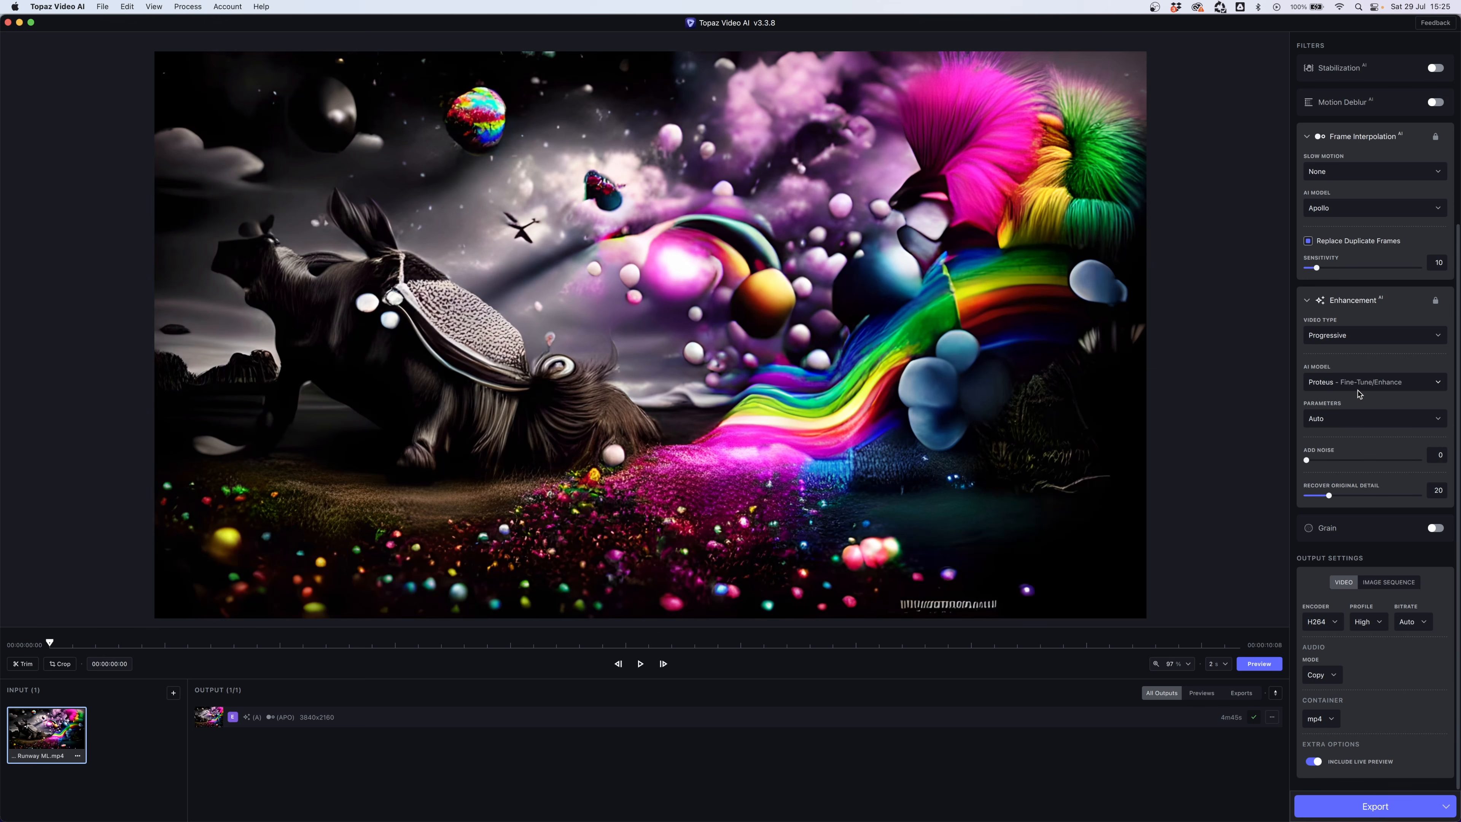
- Enable Stabilization with jittery motion reduction for the Proteus version of the Runway clip
{"action": "scroll", "coordinate": [1358, 394], "scroll_direction": "up", "scroll_amount": 5}
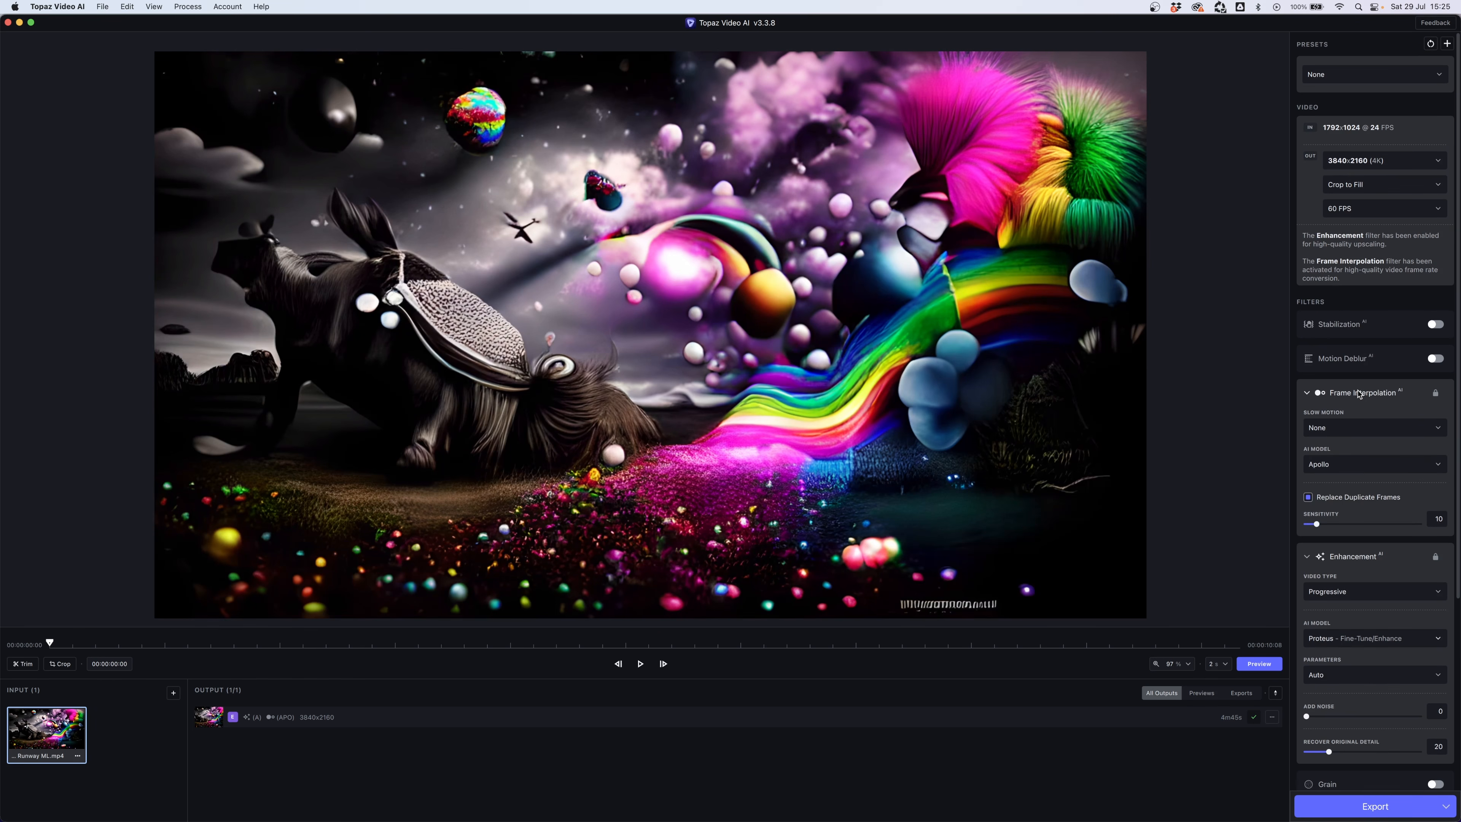
{"action": "left_click", "coordinate": [1432, 325]}
{"action": "left_click", "coordinate": [1336, 435]}
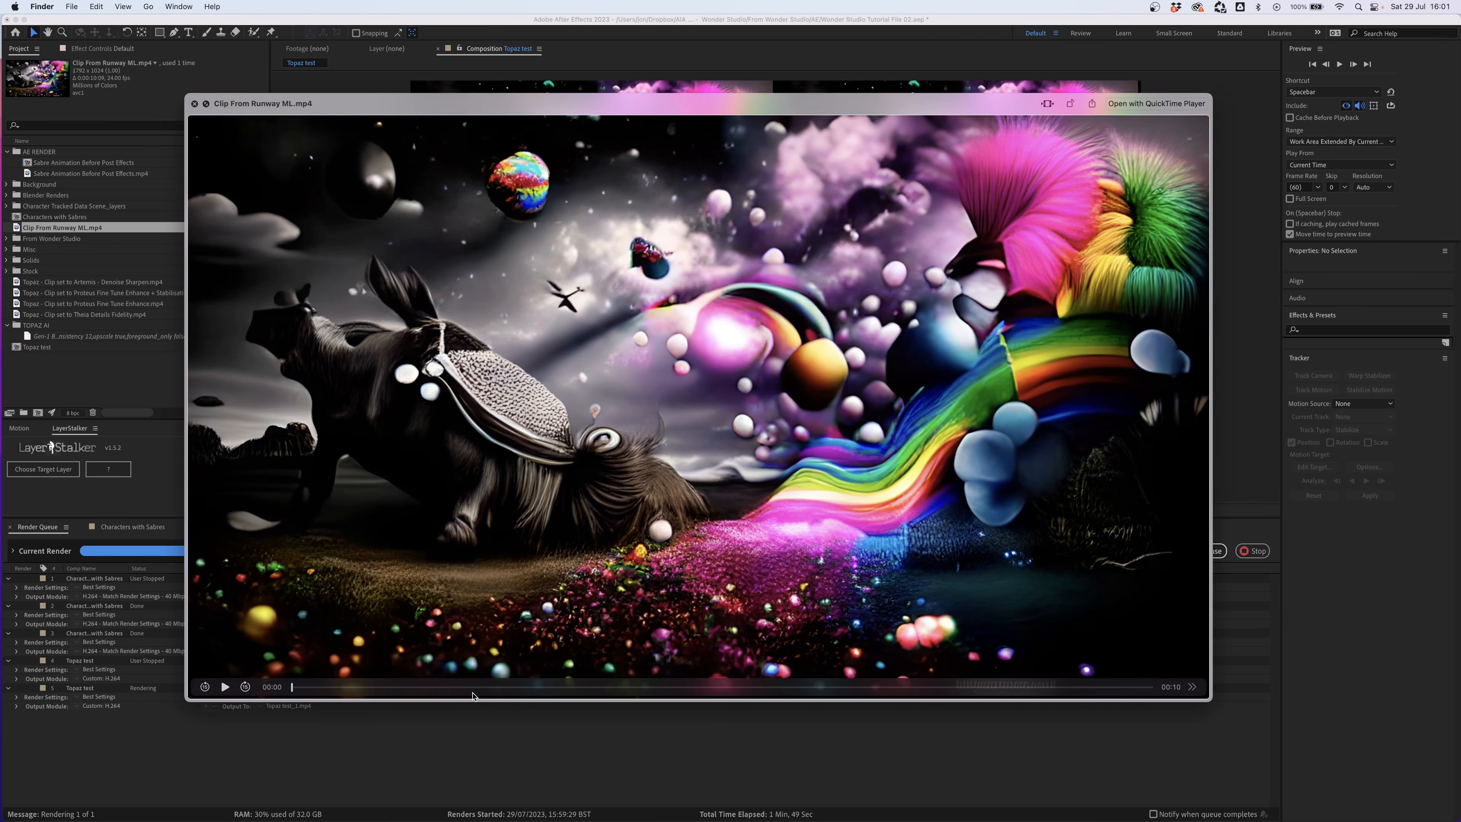
- Switch to Finder and play the original Runway clip and its Proteus, Artemis and stabilised Topaz versions to compare their quality
{"action": "left_click", "coordinate": [225, 687]}
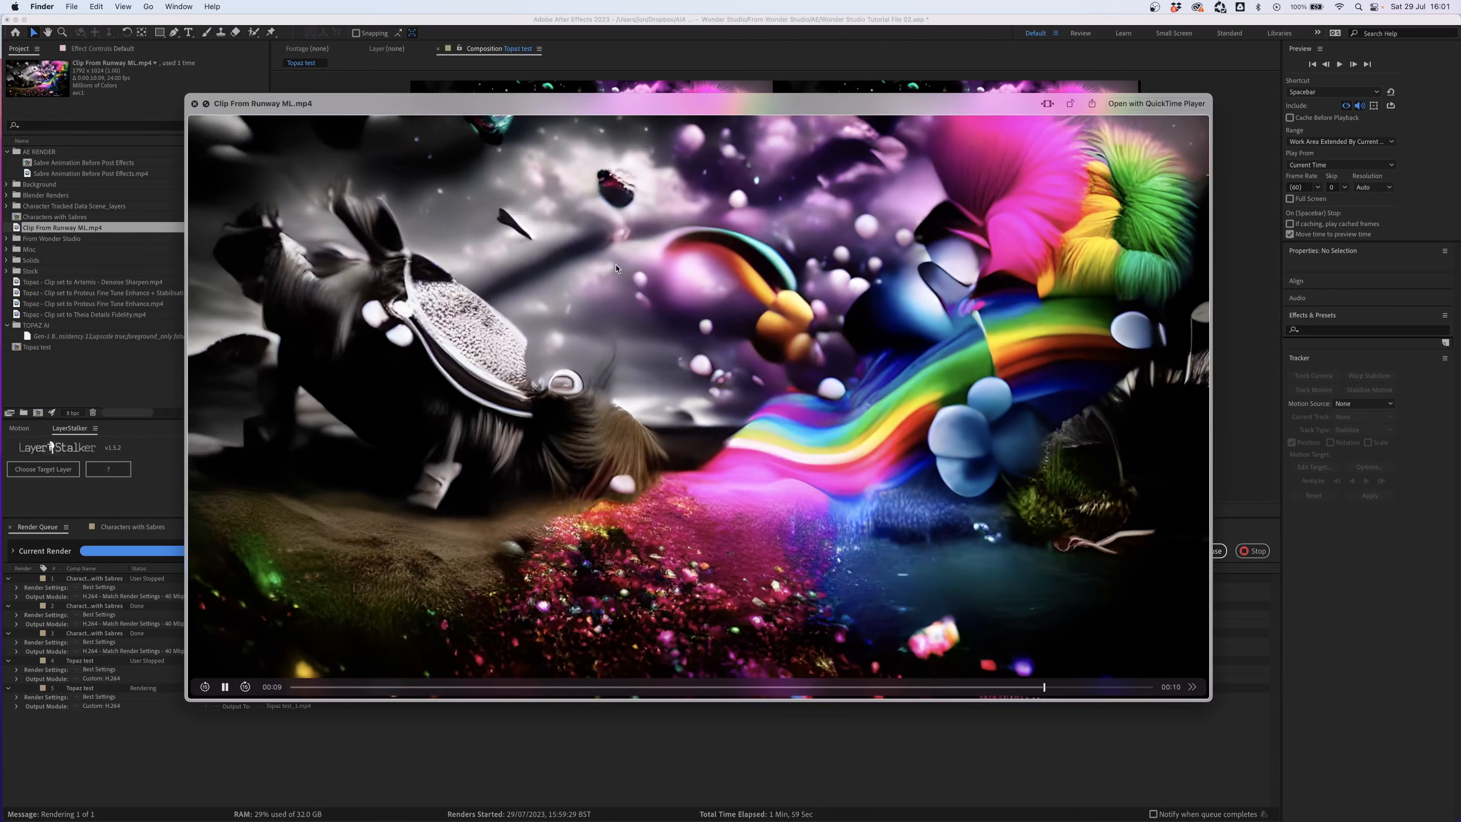
{"action": "key", "text": "Down"}
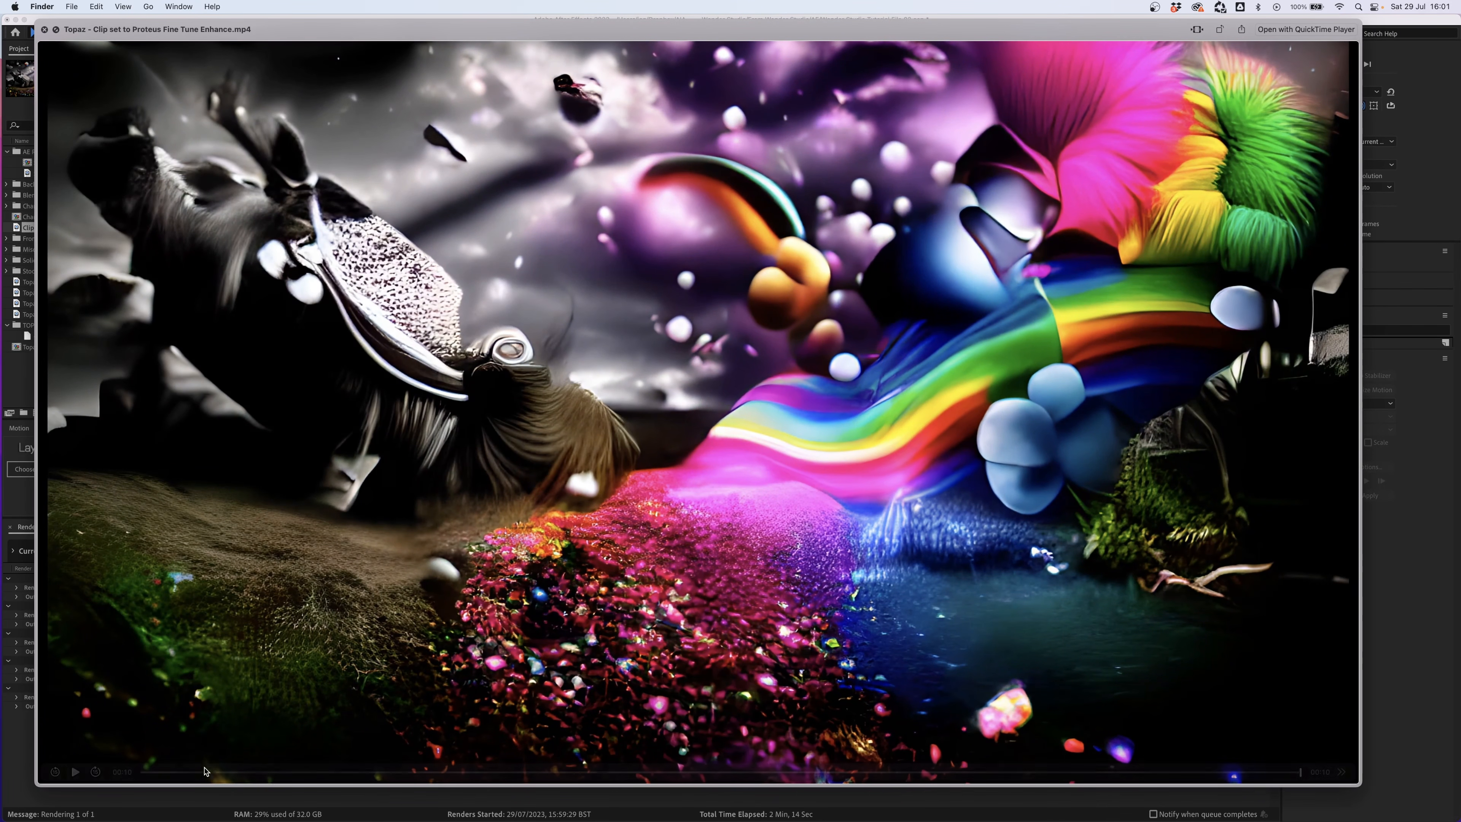
{"action": "left_click", "coordinate": [497, 772]}
{"action": "left_click_drag", "start_coordinate": [496, 772], "coordinate": [761, 771]}
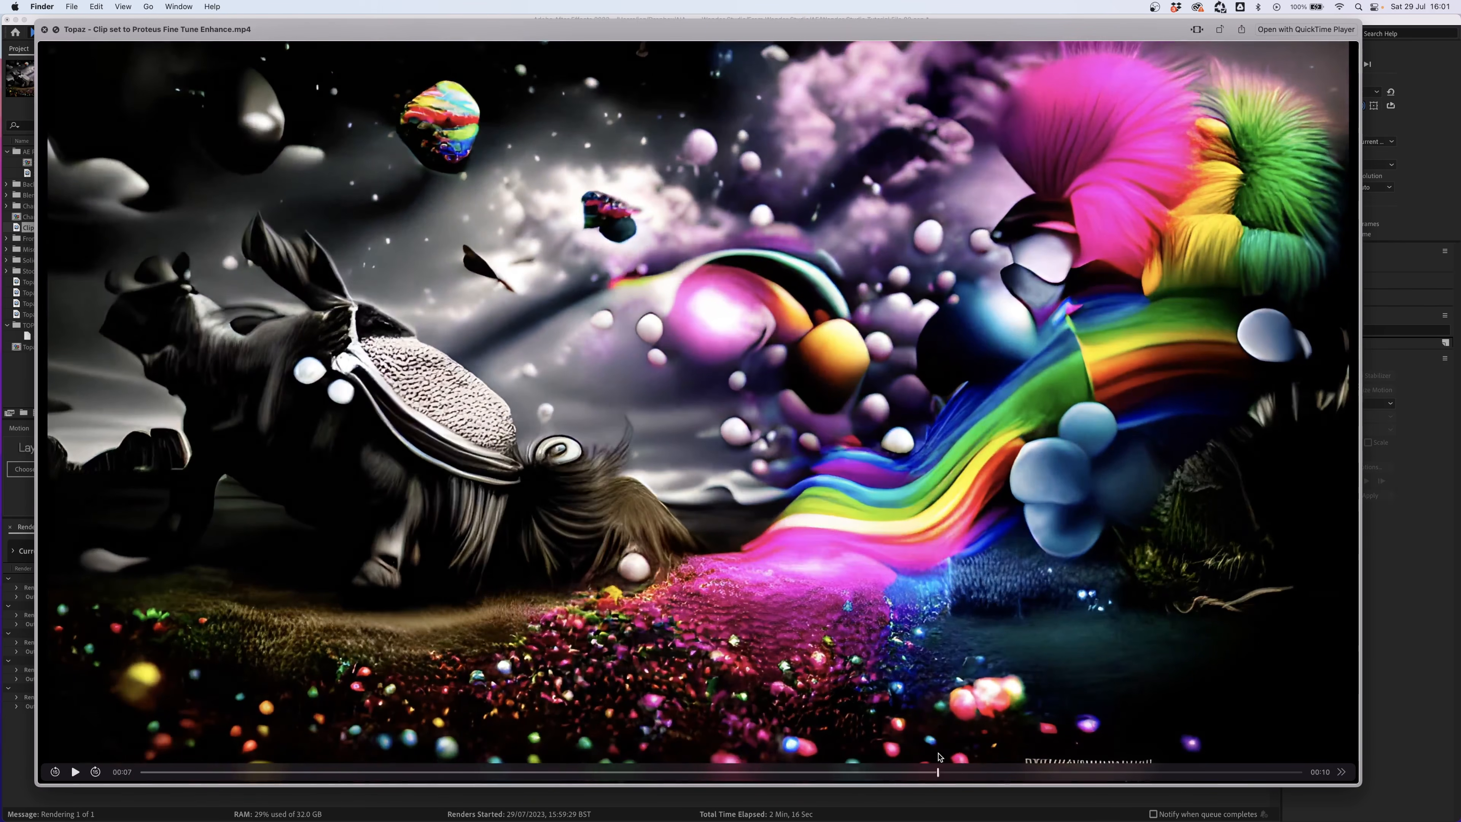
{"action": "left_click_drag", "start_coordinate": [939, 756], "coordinate": [772, 777]}
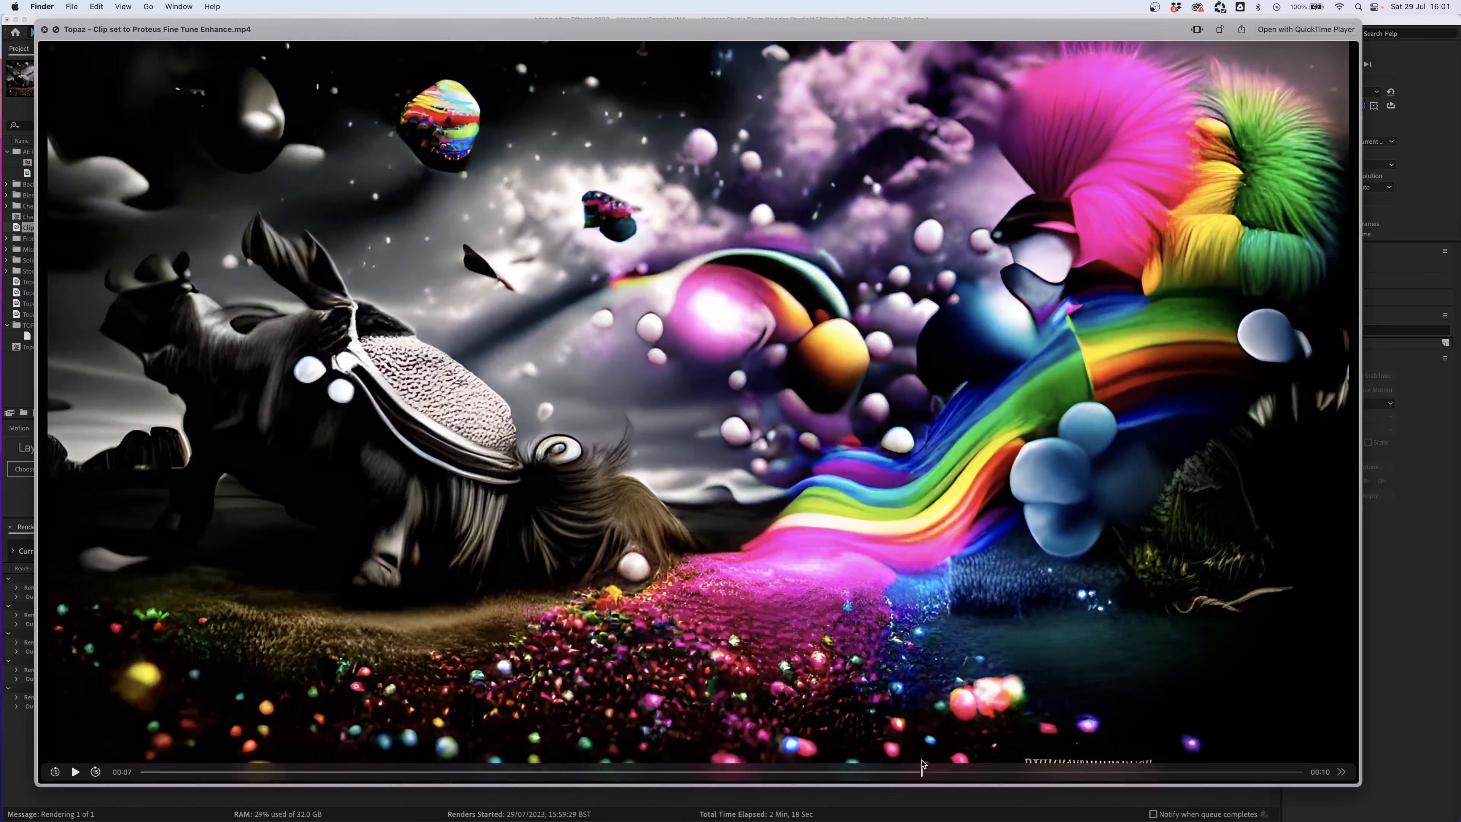
{"action": "key", "text": "Down"}
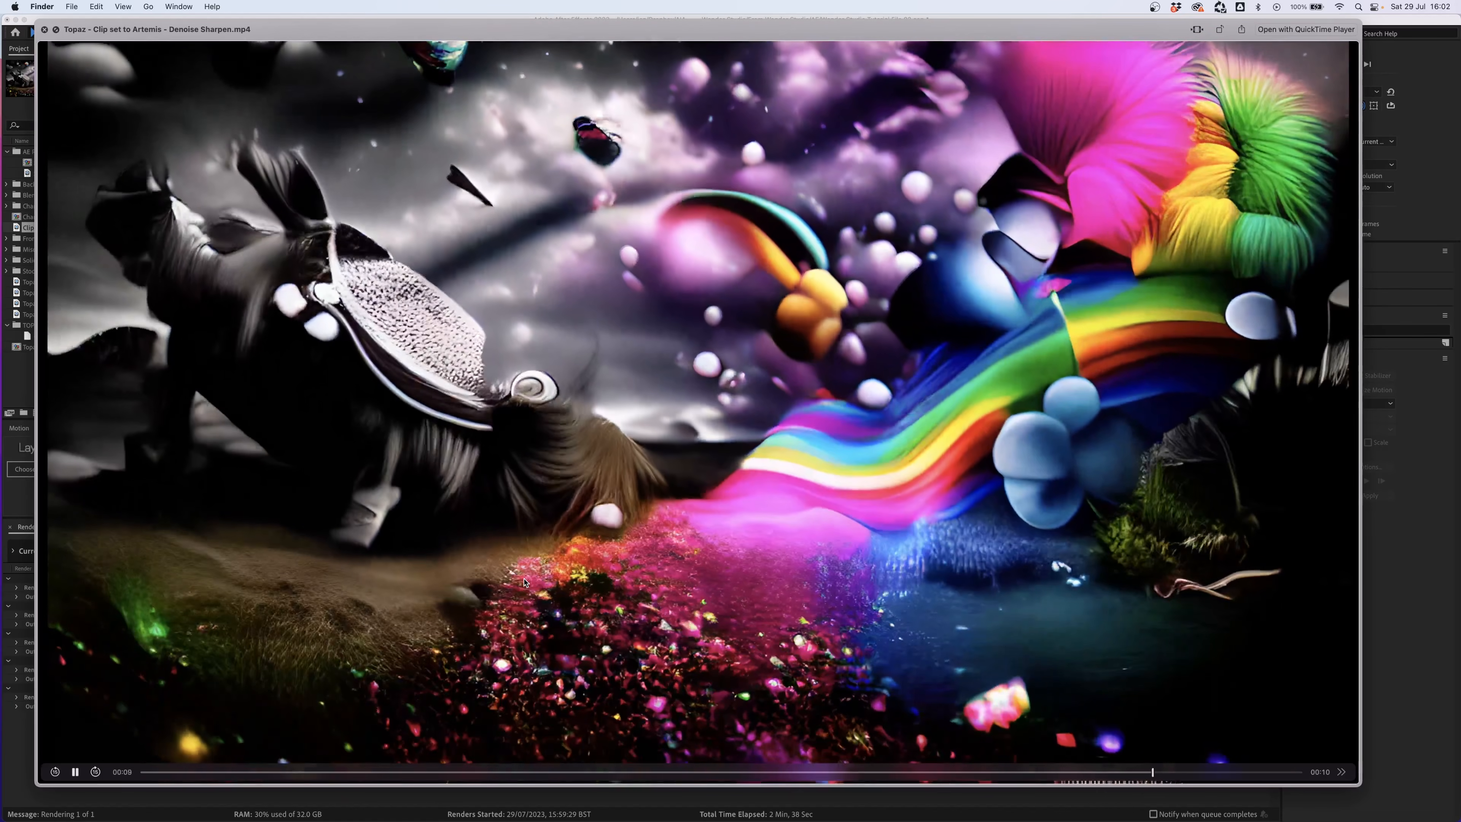
{"action": "key", "text": "Down"}
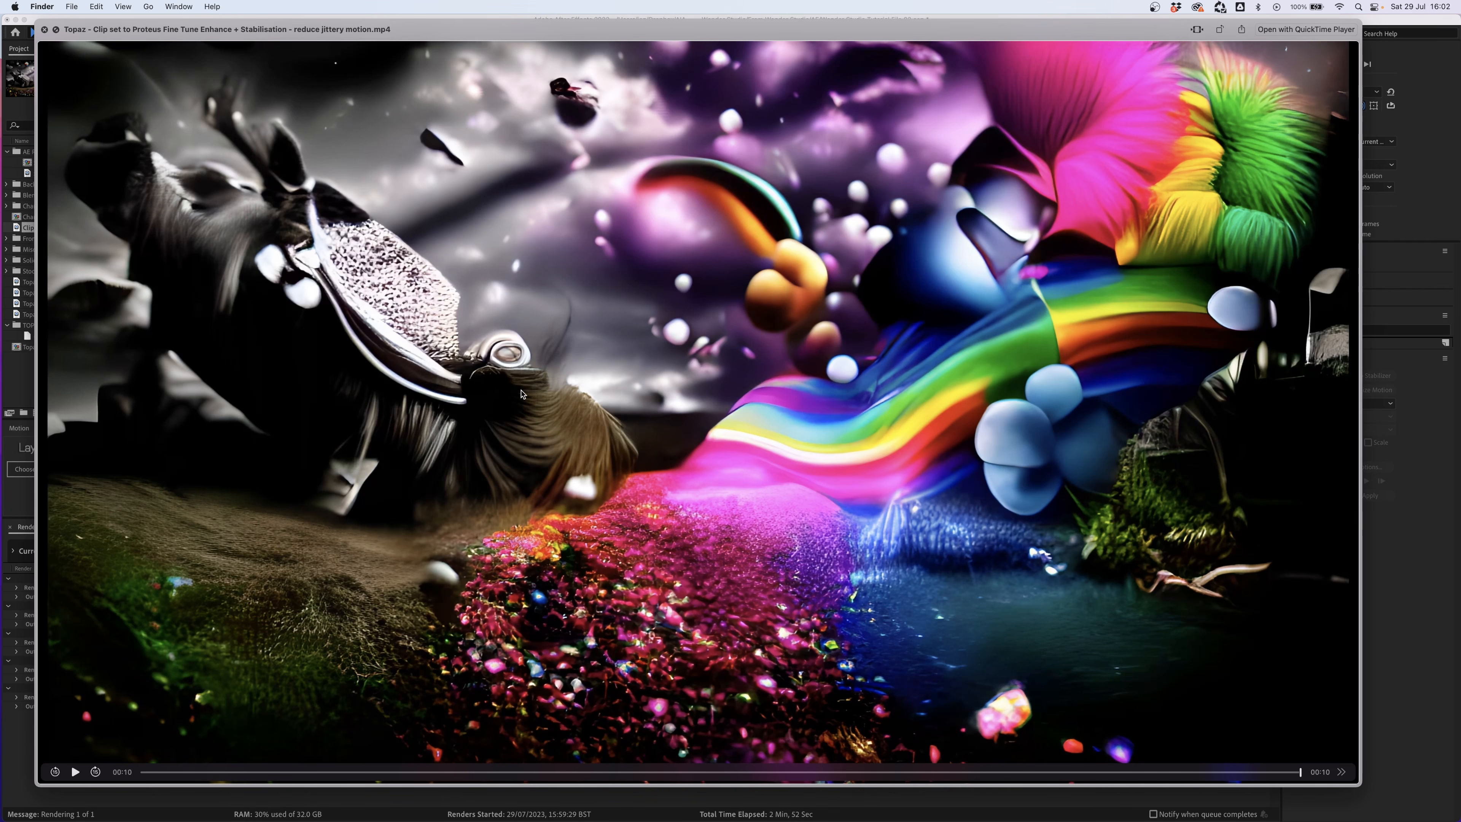
{"action": "key", "text": "space"}
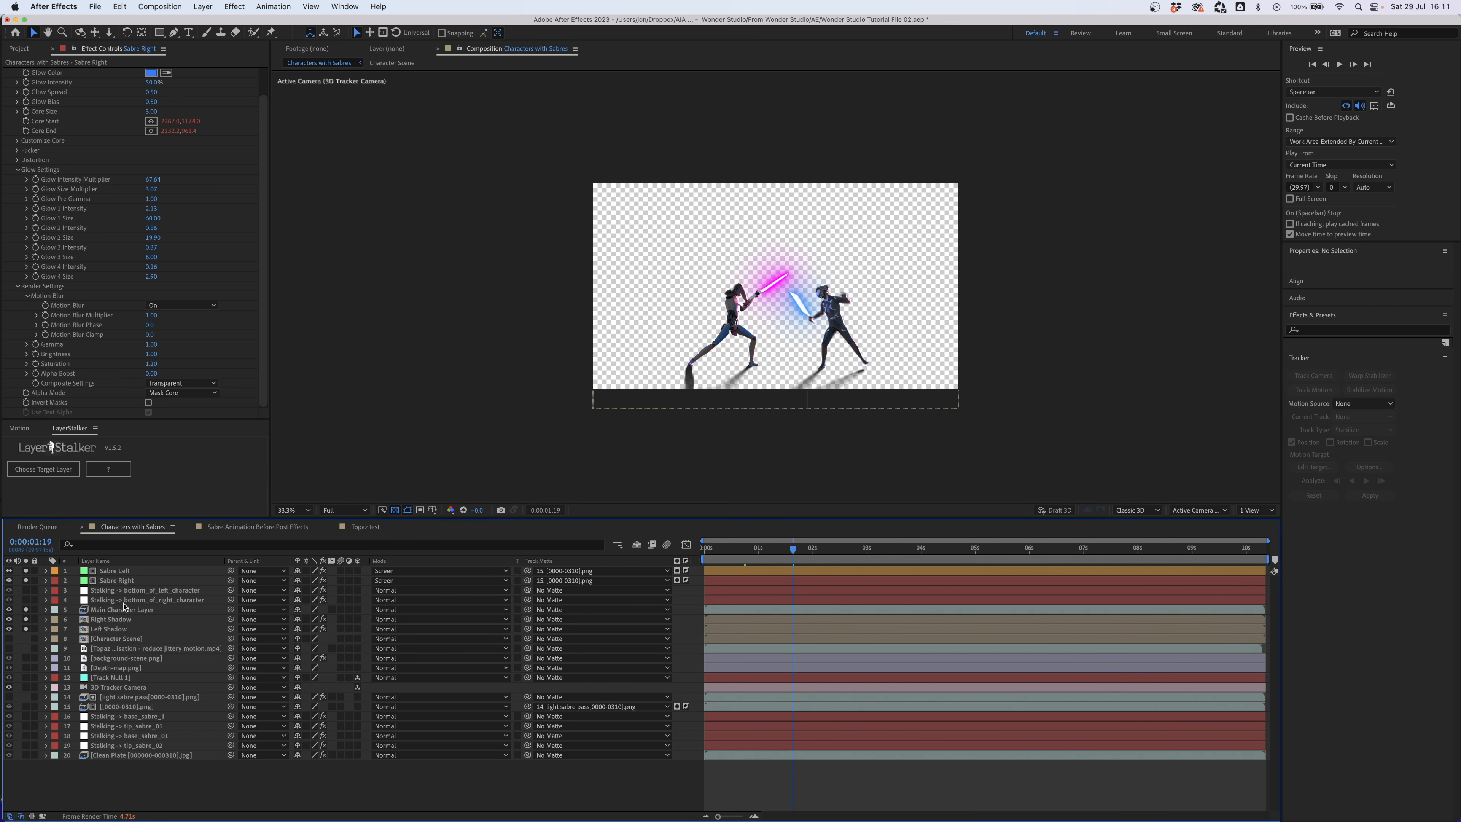
- Switch to After Effects and set the Sabre Right layer's Composite Settings to Transparent
{"action": "left_click", "coordinate": [117, 582]}
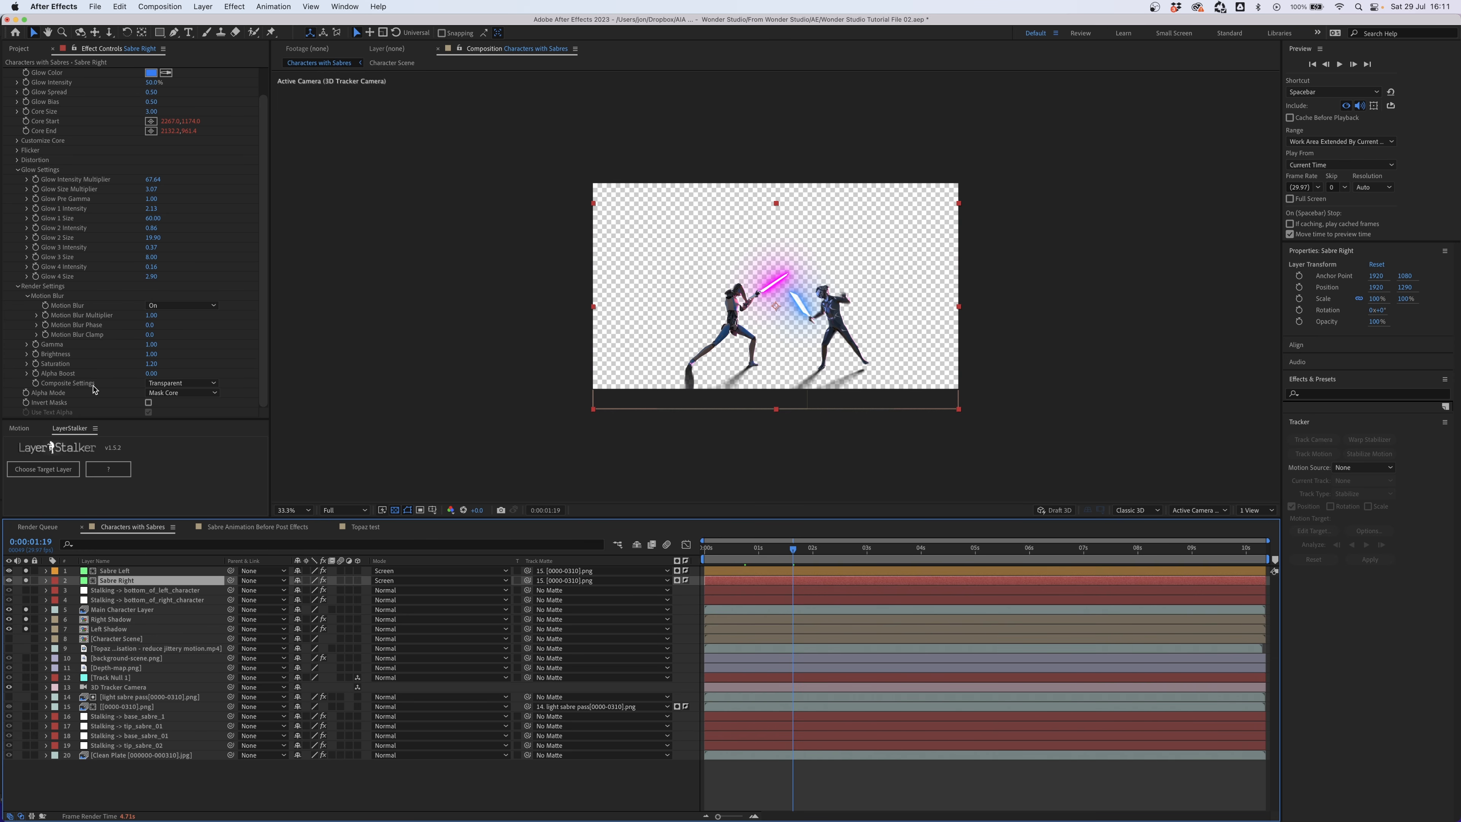
{"action": "left_click", "coordinate": [179, 383]}
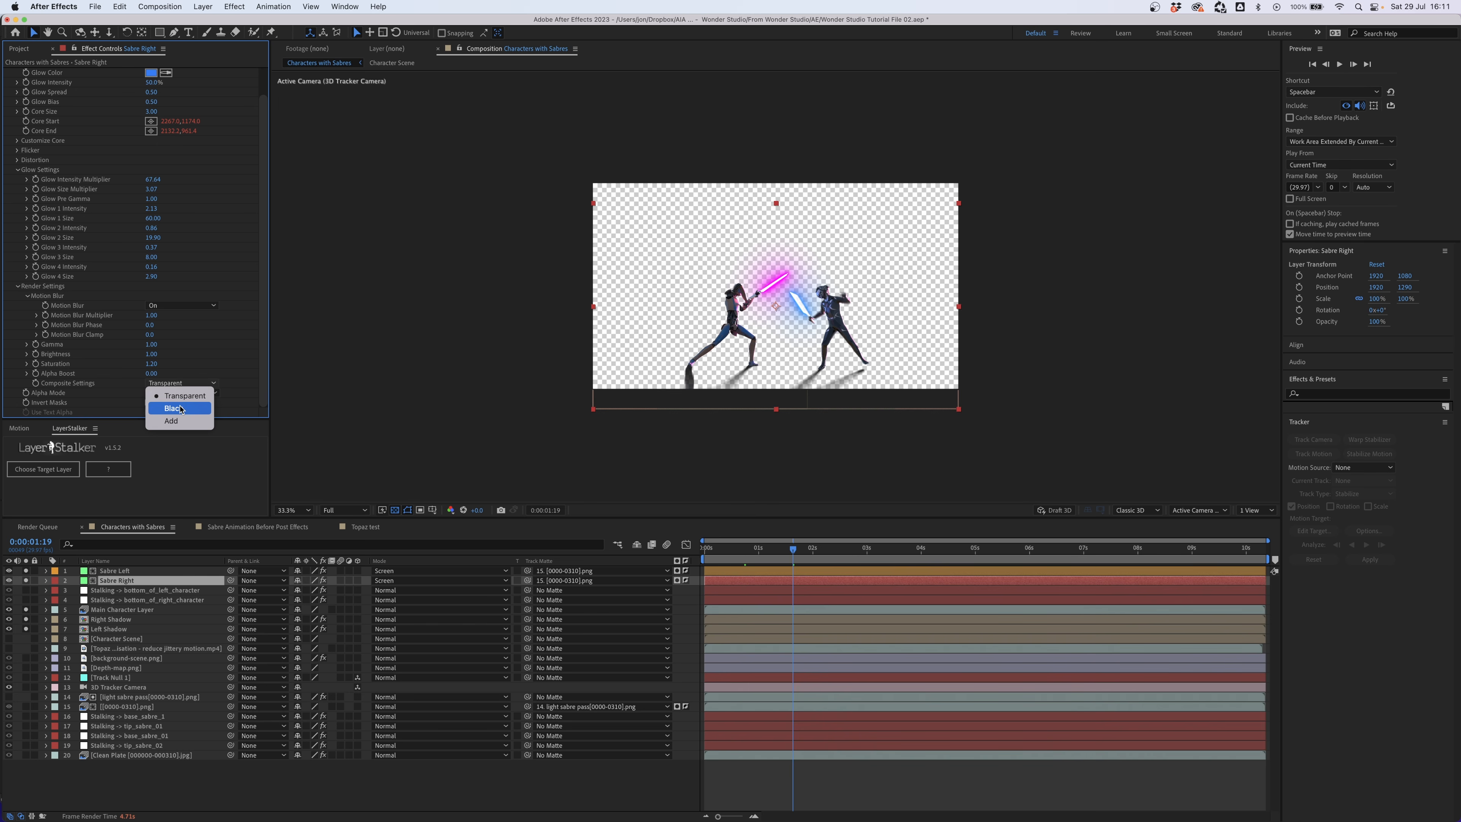
{"action": "left_click", "coordinate": [182, 397]}
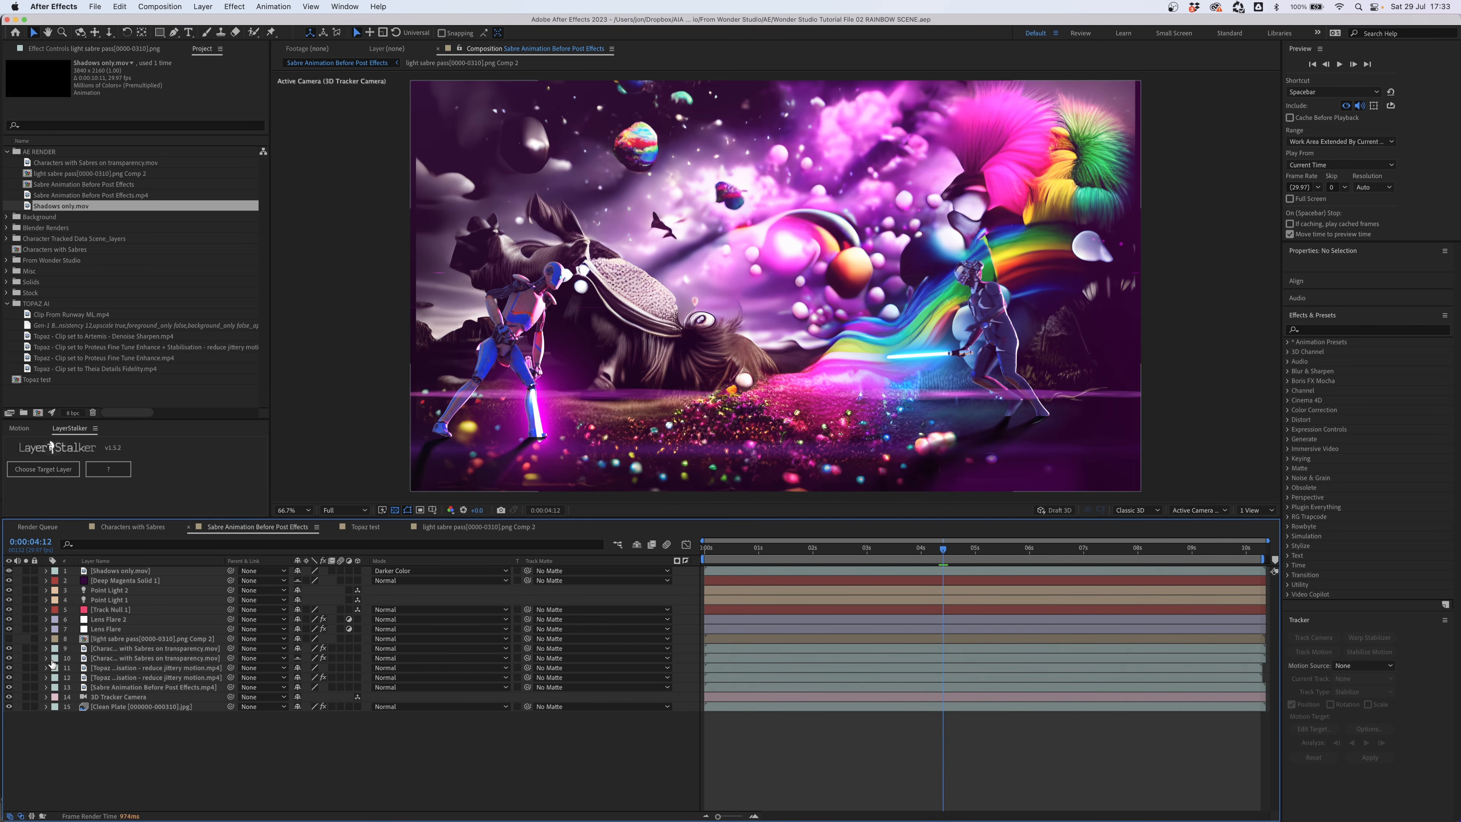
- Examine the characters, shadows and Lens Flare 2 layers of the rainbow scene and check the composite at several points in time
{"action": "left_click", "coordinate": [113, 650]}
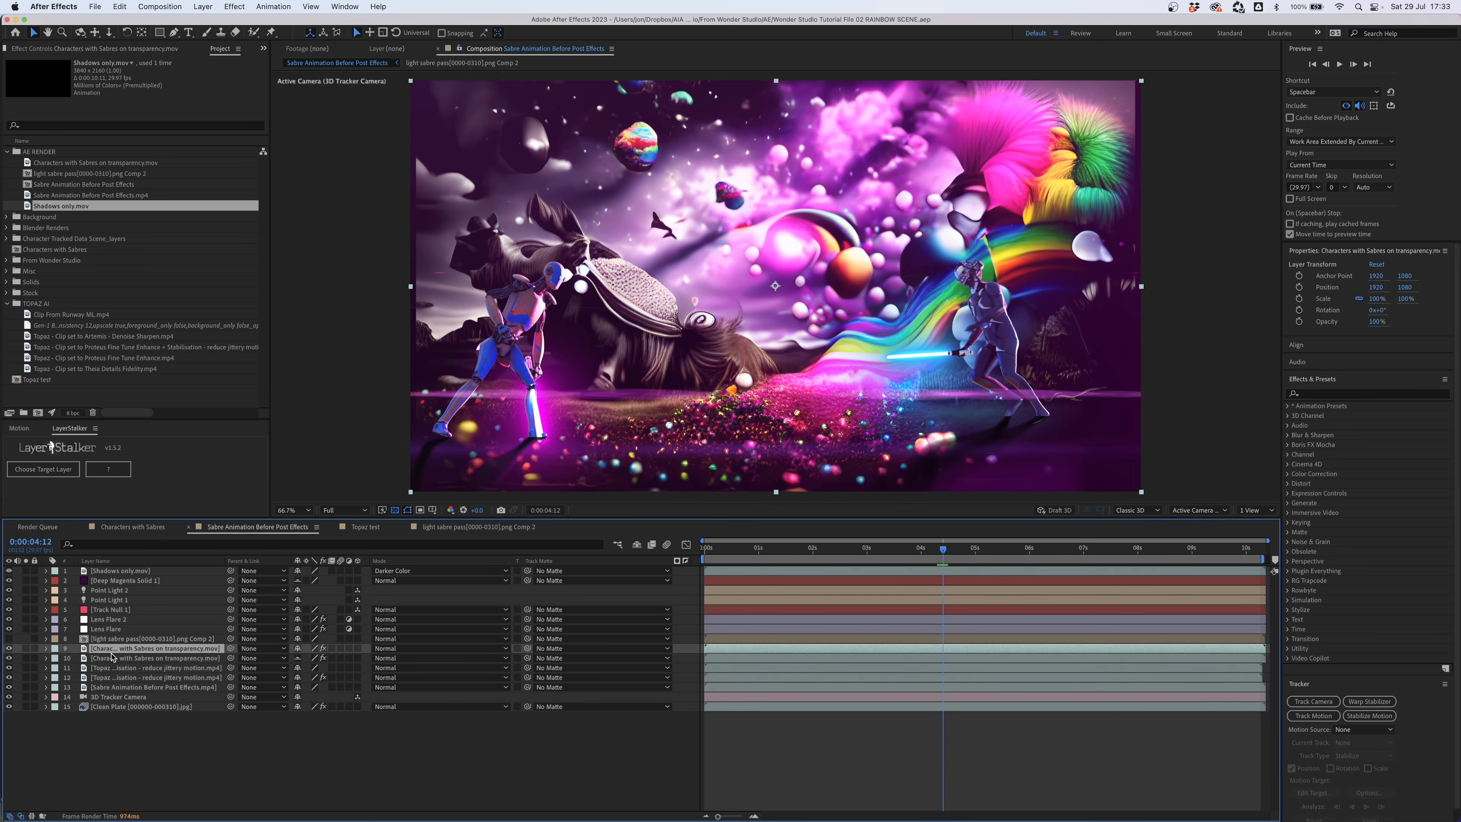
{"action": "left_click", "coordinate": [107, 571]}
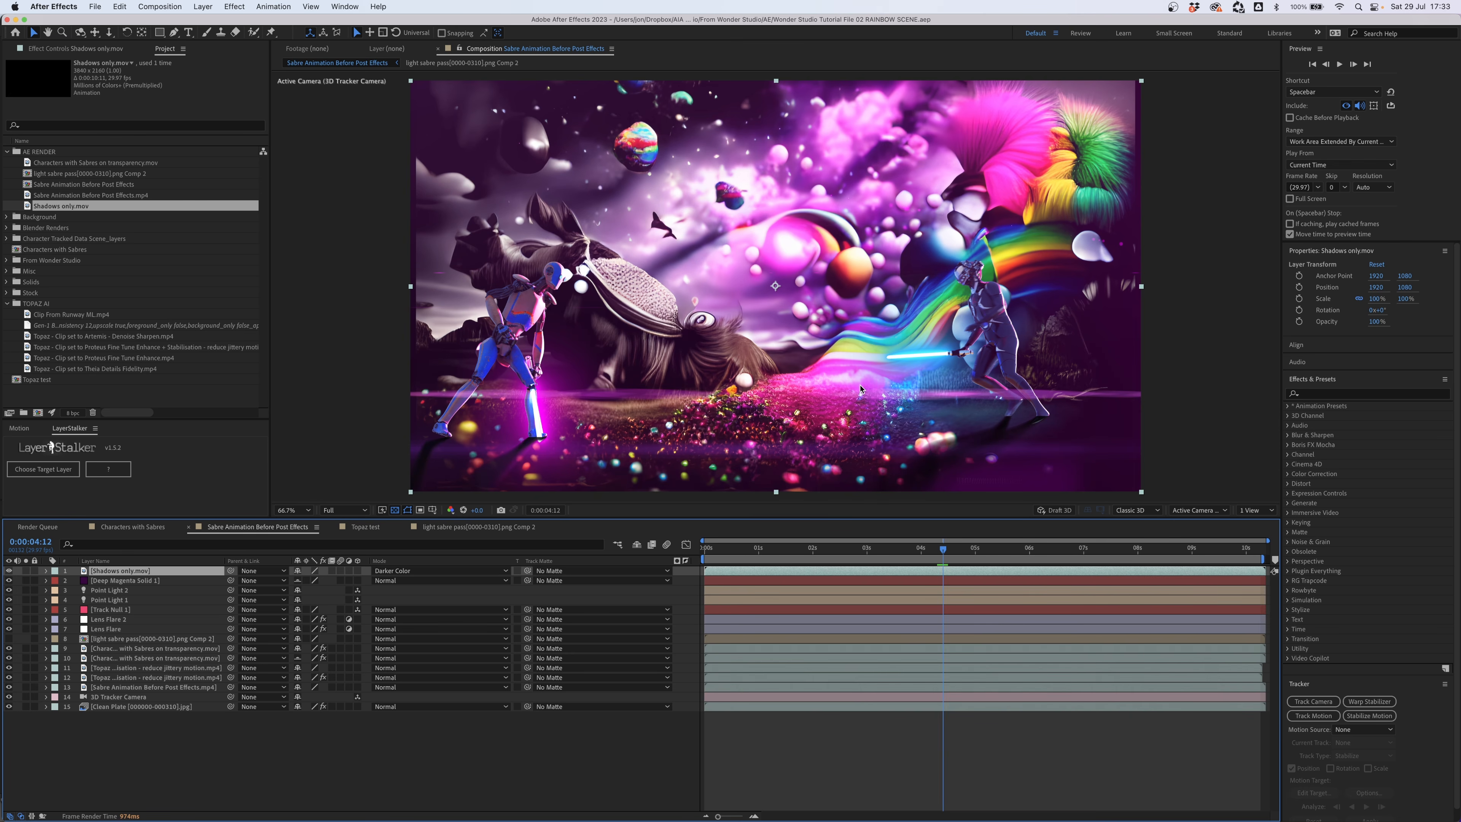
{"action": "left_click", "coordinate": [106, 620]}
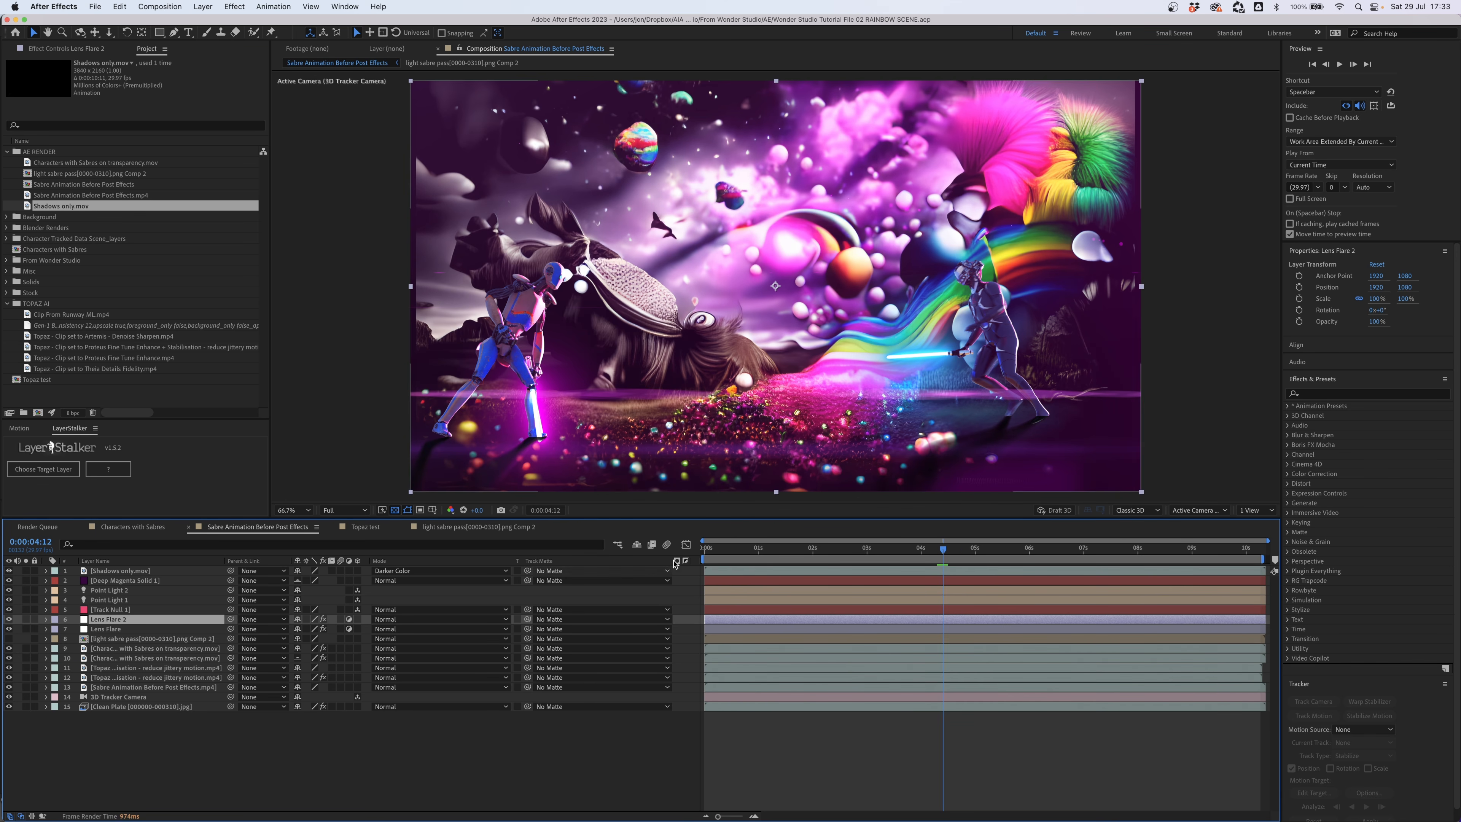
{"action": "left_click", "coordinate": [782, 552]}
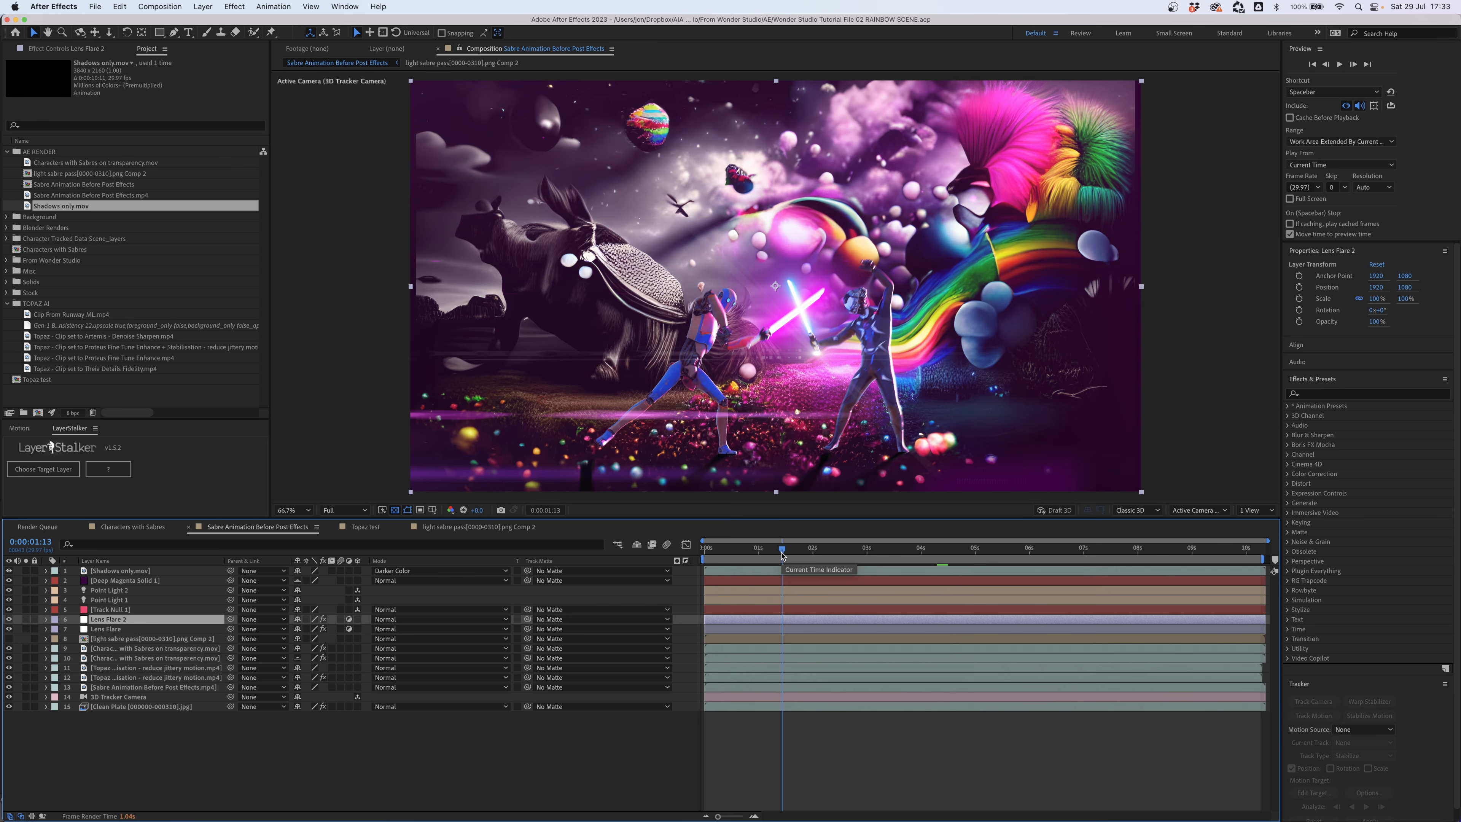
{"action": "left_click", "coordinate": [840, 551]}
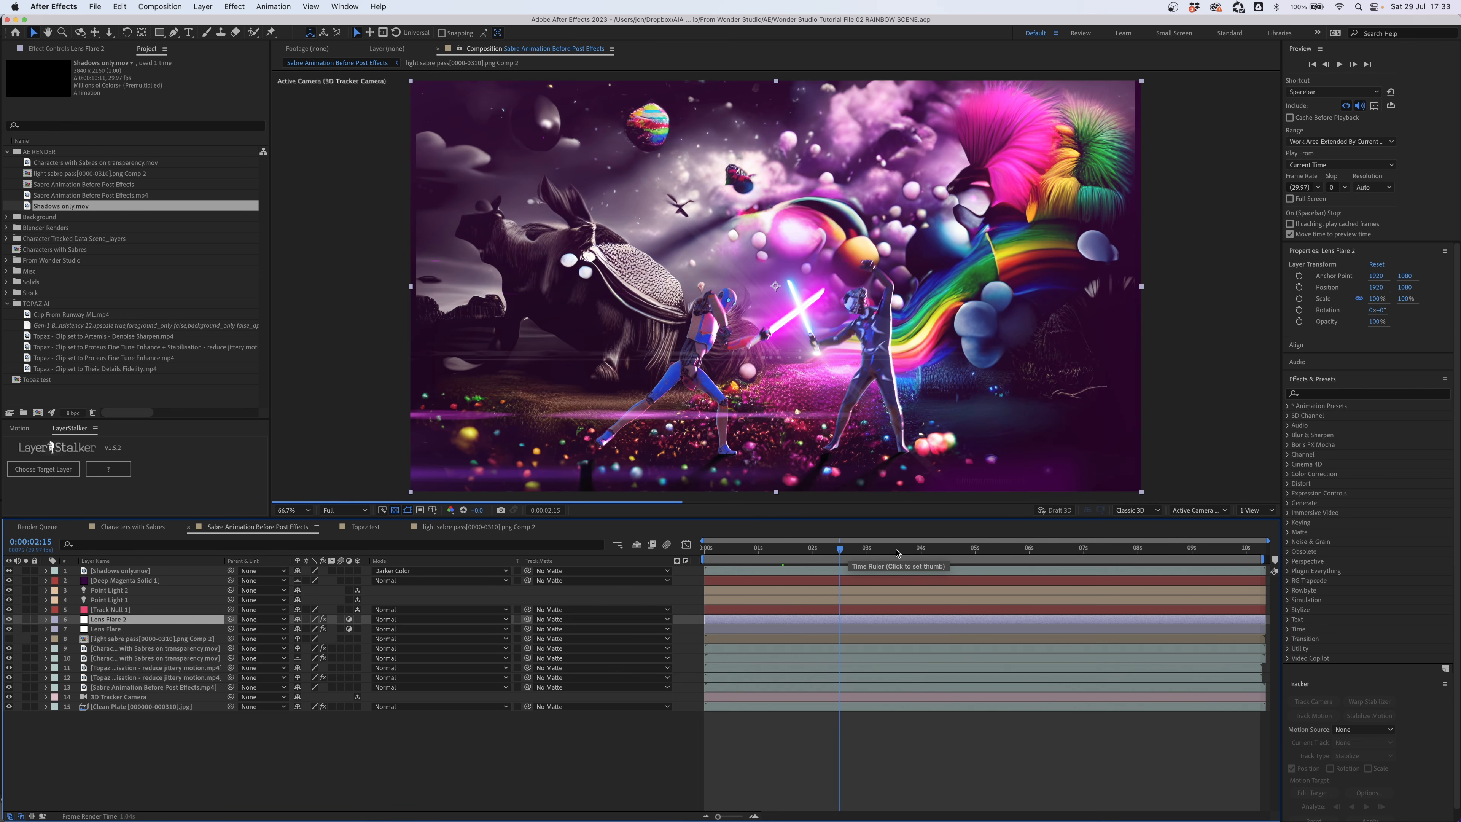
{"action": "left_click", "coordinate": [937, 551]}
{"action": "left_click", "coordinate": [1028, 551]}
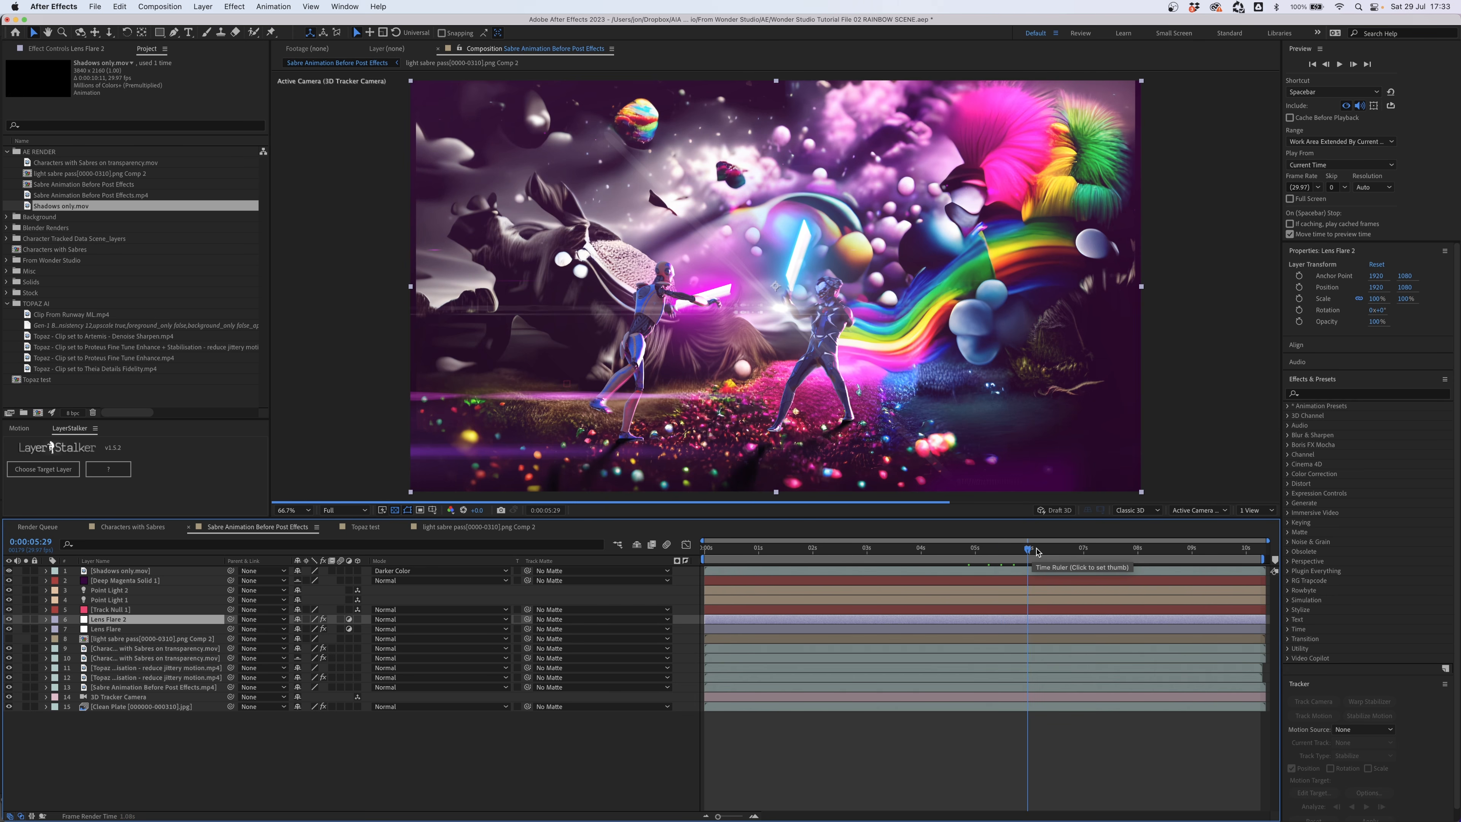
{"action": "left_click", "coordinate": [1060, 551]}
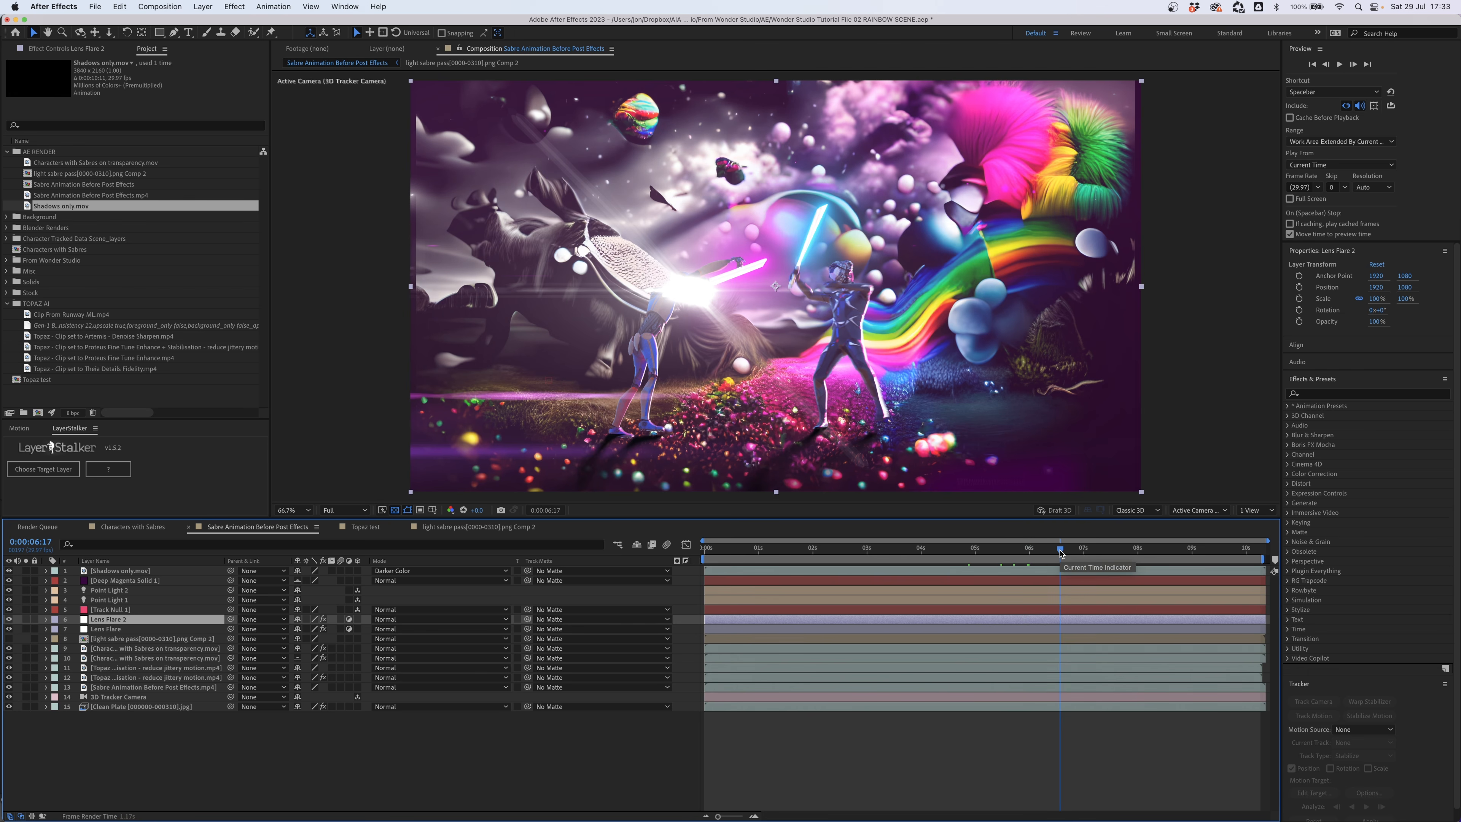
- Switch on the Brightness & Contrast and Hue/Saturation effects on the upper Characters with Sabres on transparency layer
{"action": "left_click", "coordinate": [155, 648]}
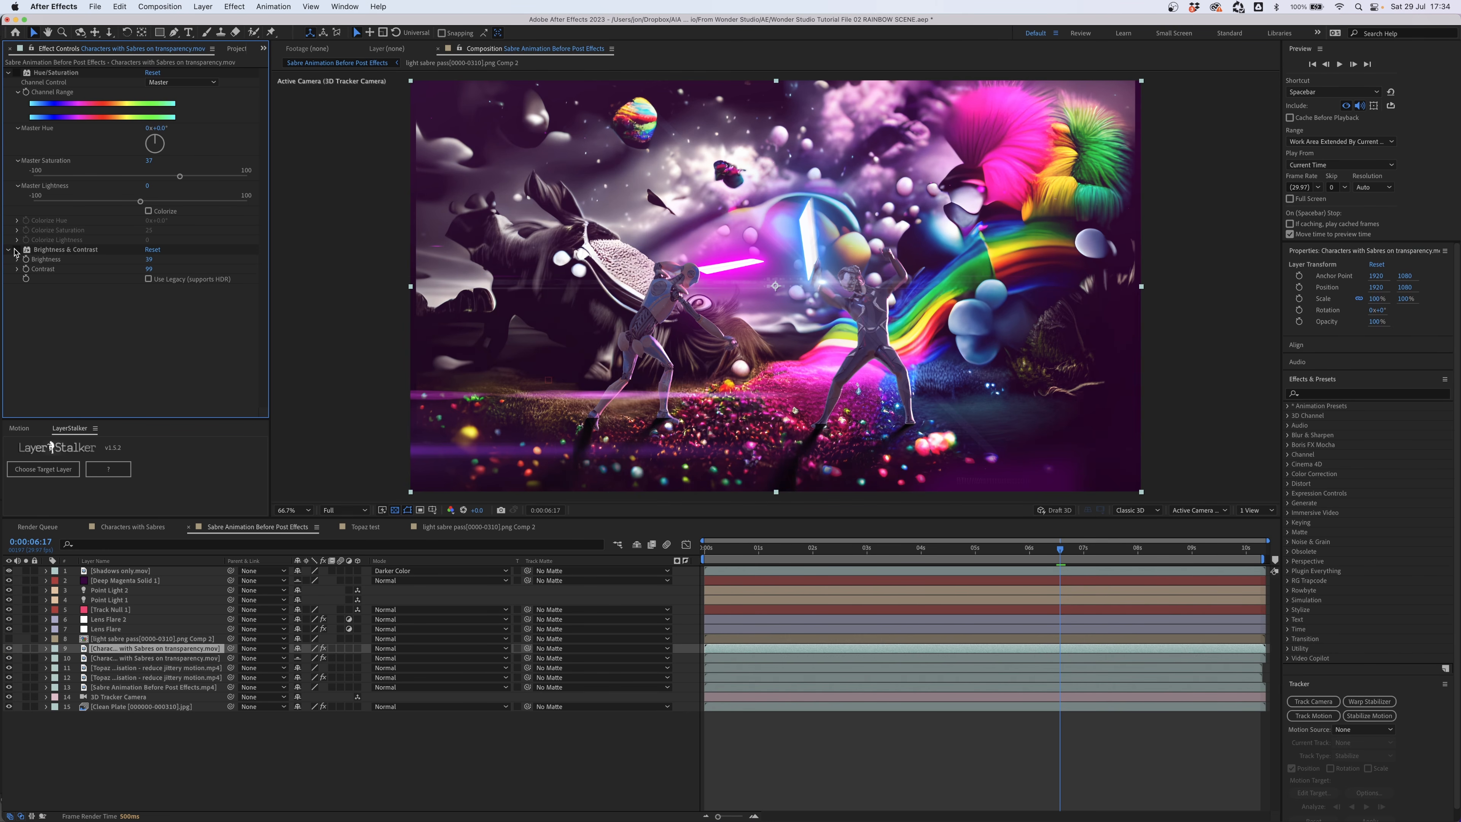
{"action": "left_click", "coordinate": [16, 249]}
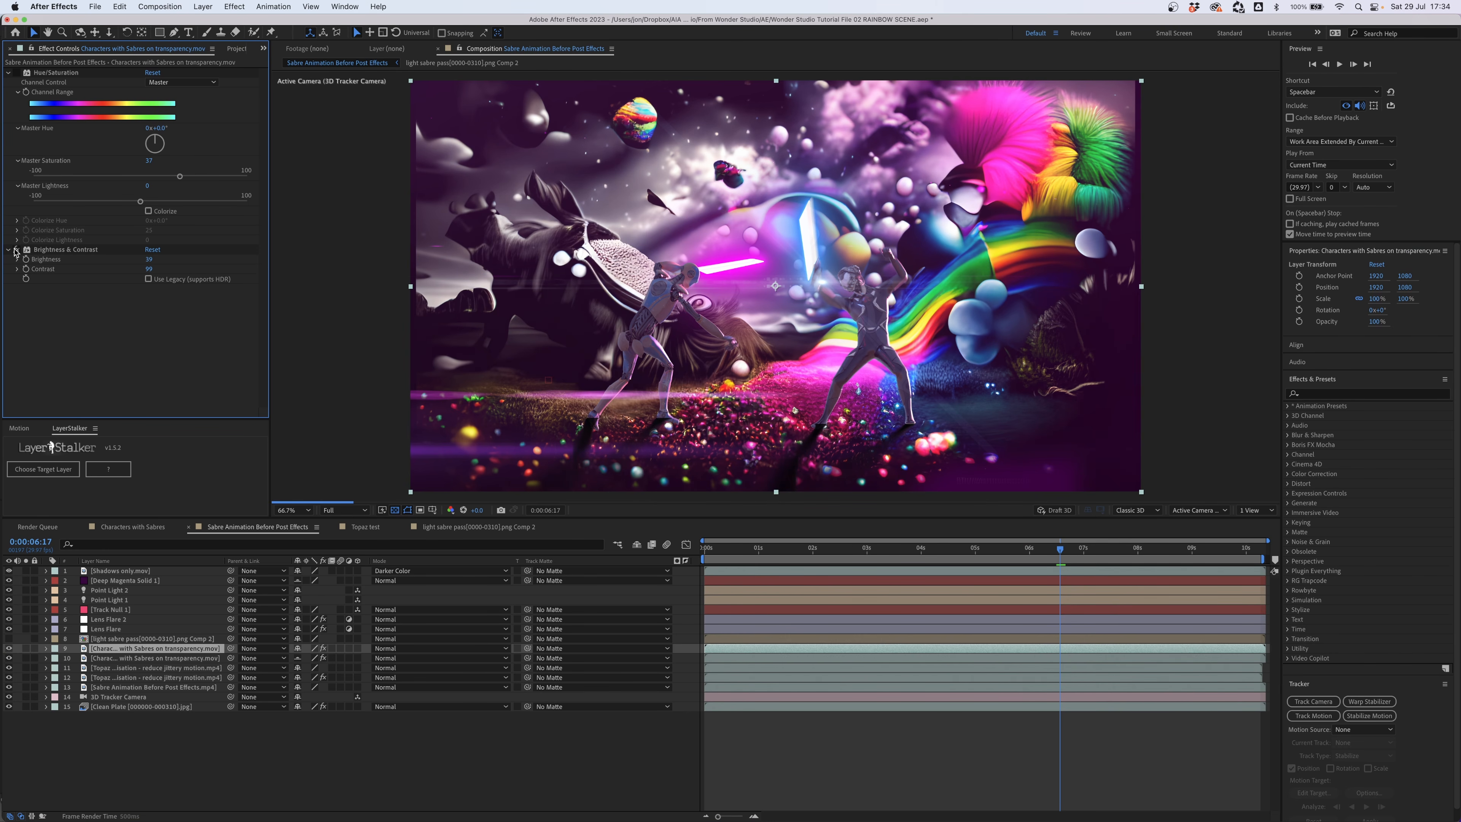
{"action": "left_click", "coordinate": [16, 73]}
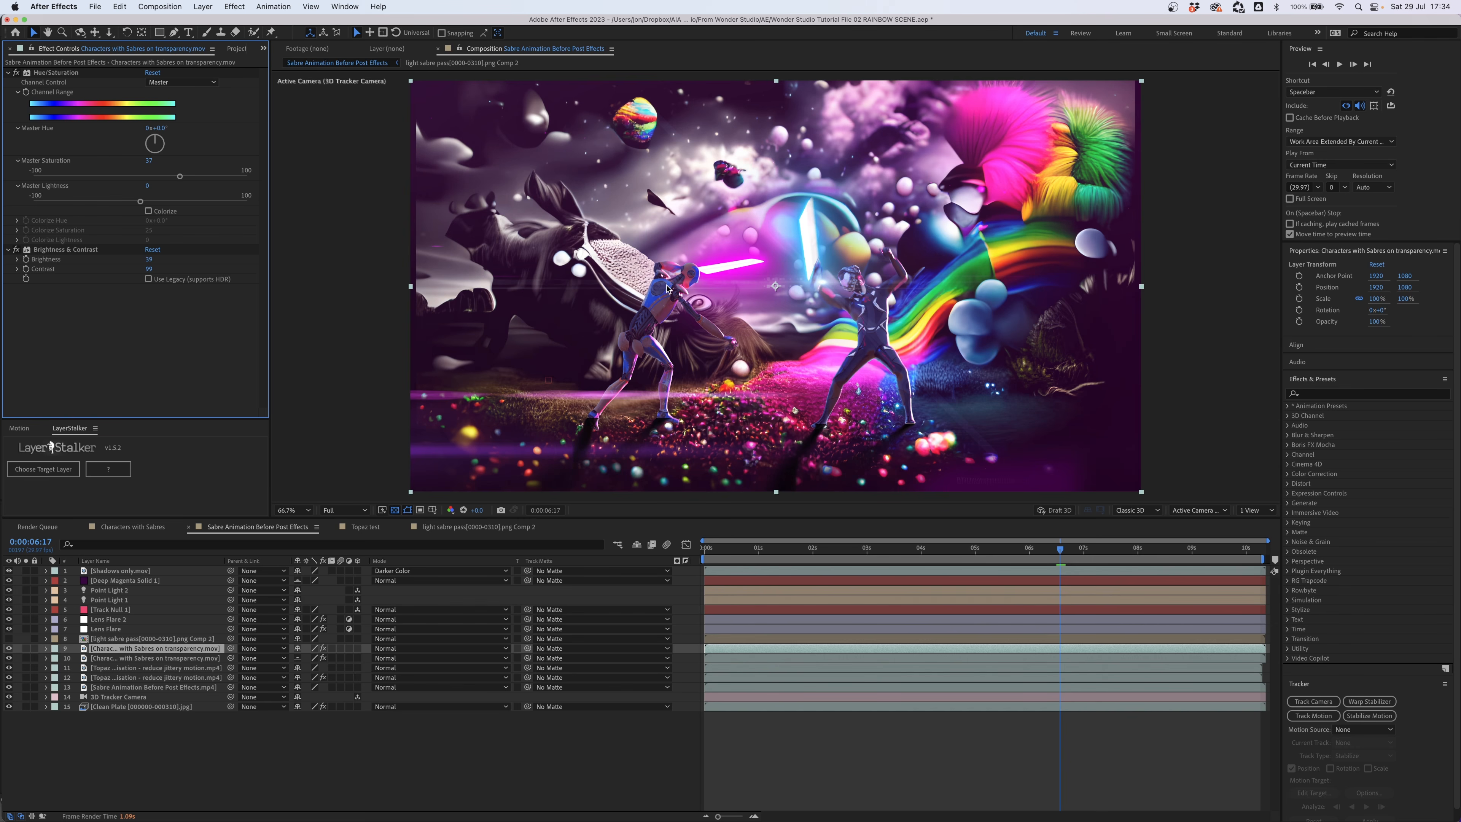